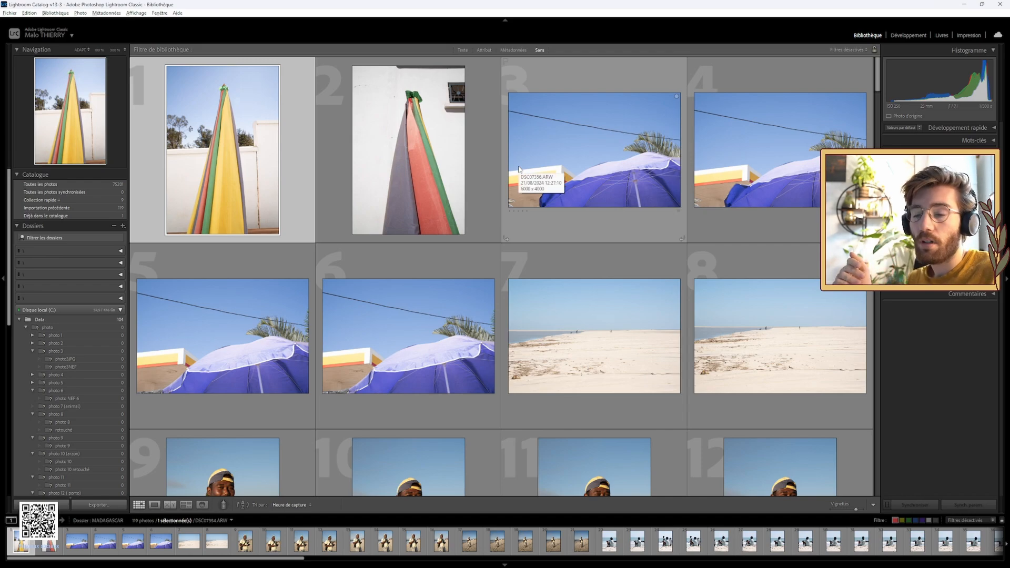
Hide the side panels and enlarge the grid thumbnails so that four photos fit in each row.
key(XF86AudioLowerVolume)
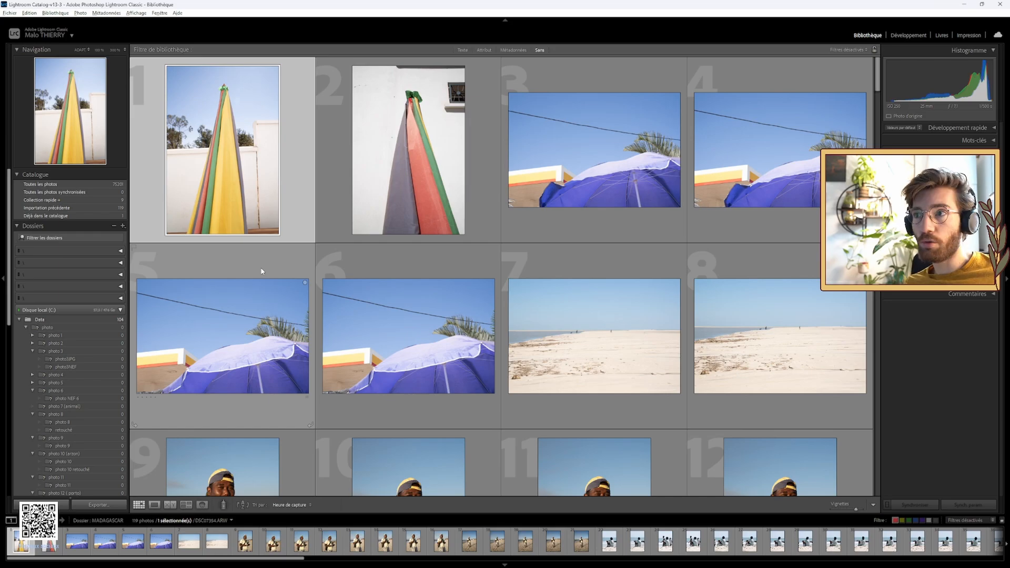
key(Tab)
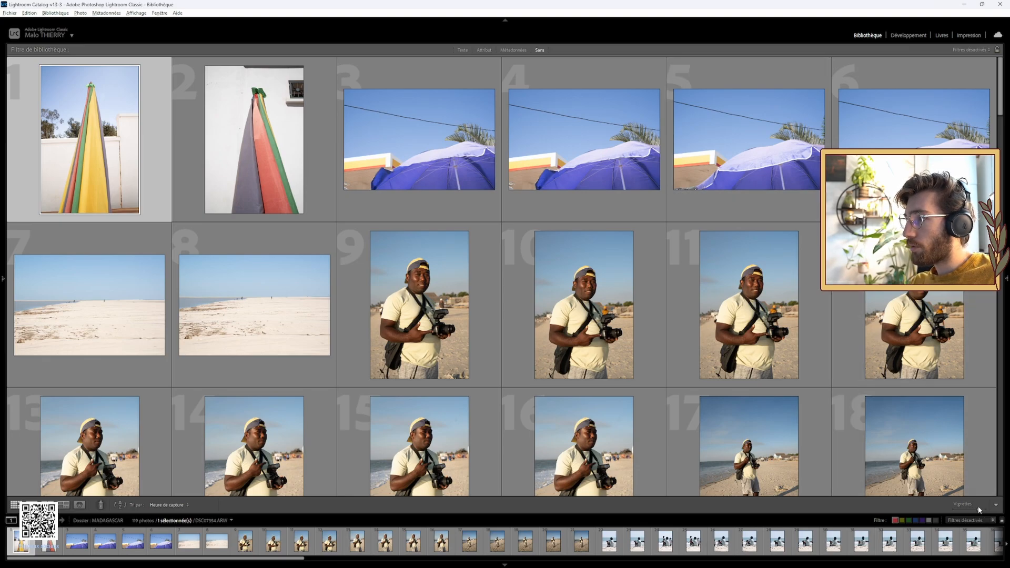
drag(978, 510, 985, 510)
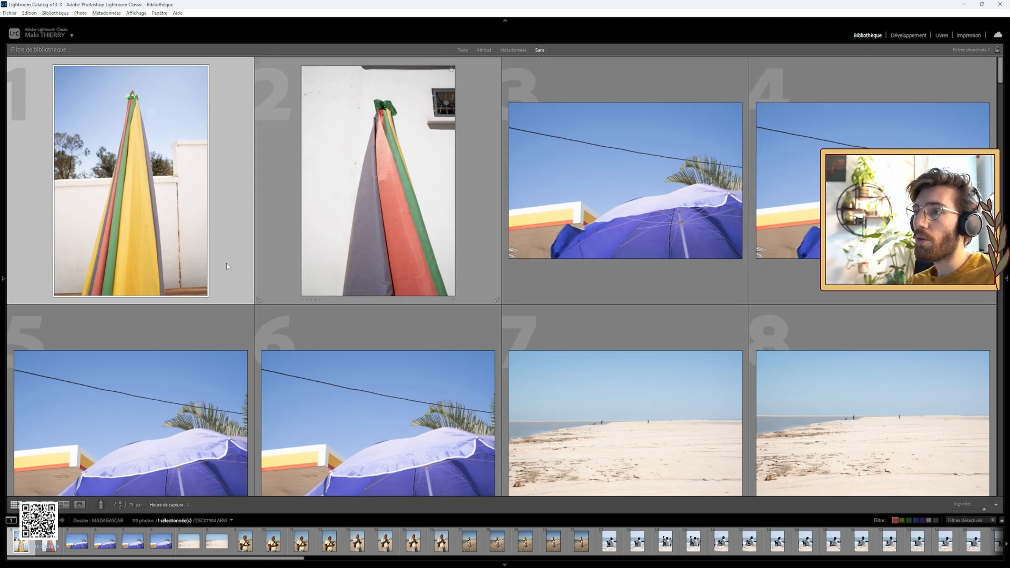
scroll(190, 296, down, 3)
scroll(148, 287, up, 3)
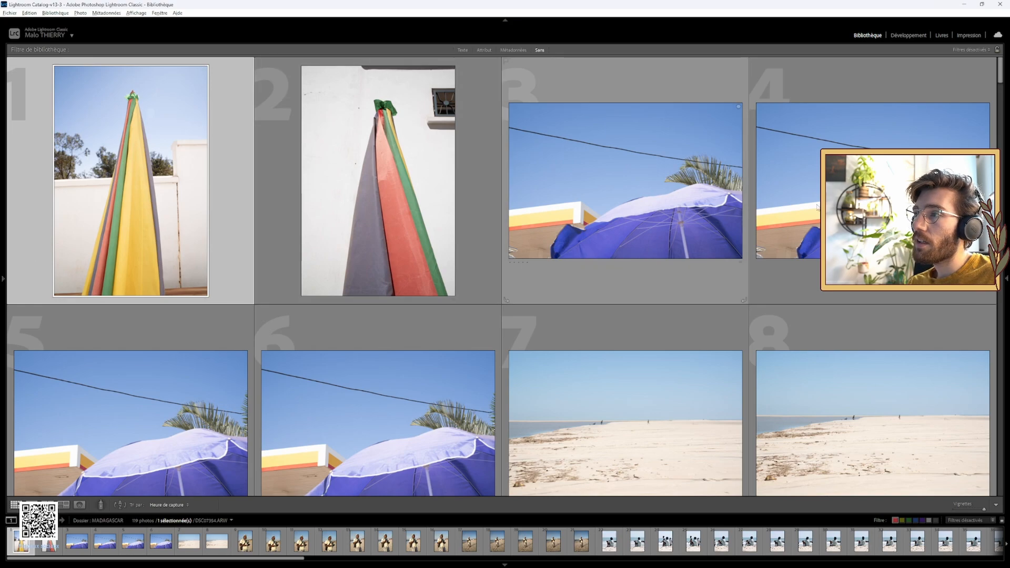
View the first two parasol photos at full size, checking the second one's details up close.
double_click(193, 181)
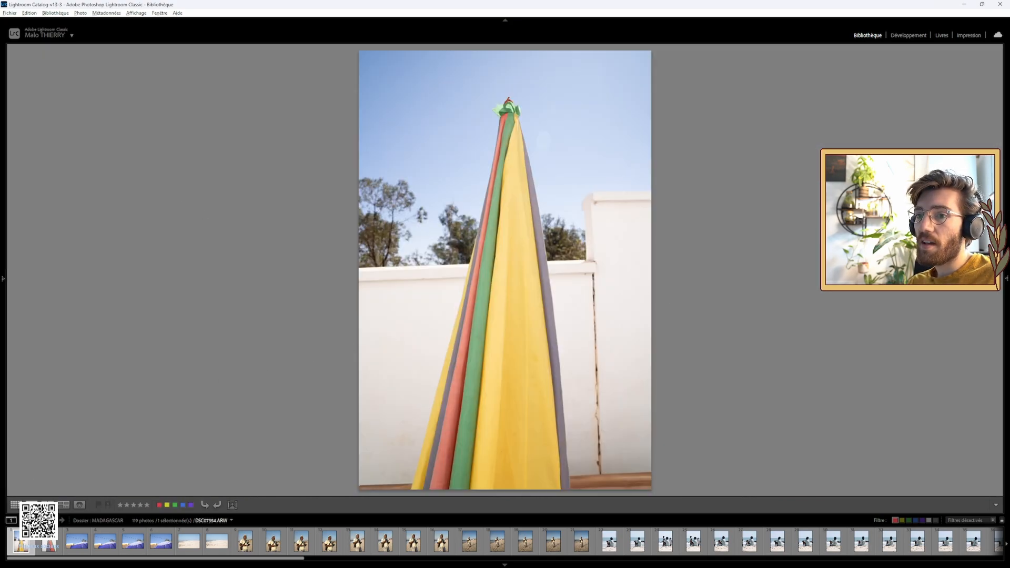
click(15, 505)
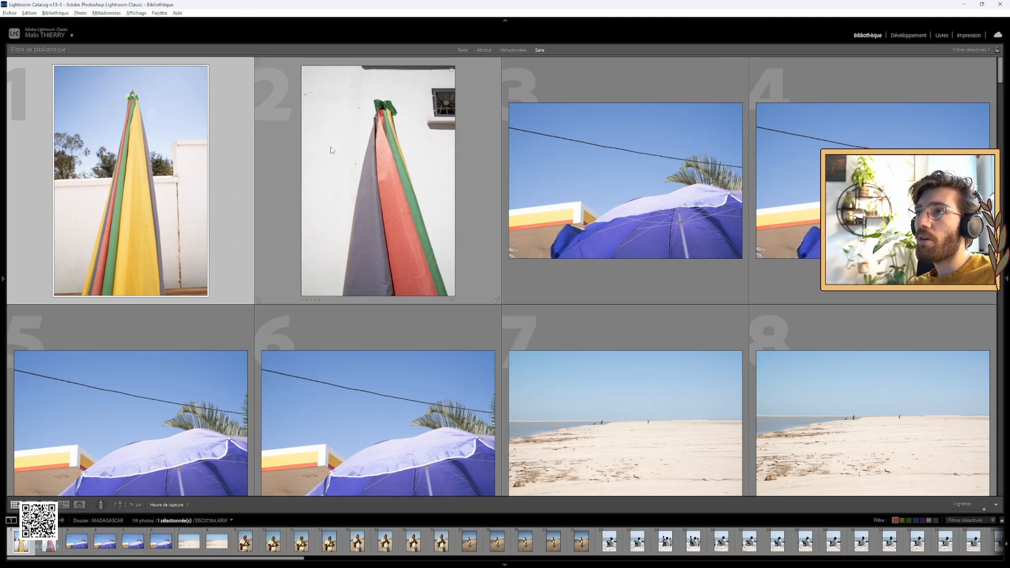
double_click(387, 218)
click(512, 194)
drag(523, 96, 561, 443)
click(731, 373)
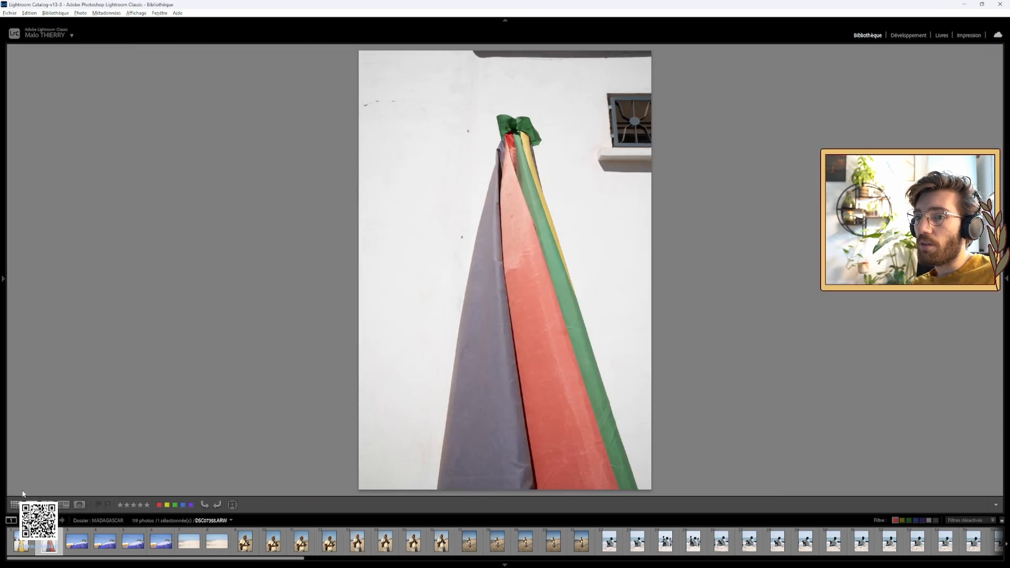
click(14, 504)
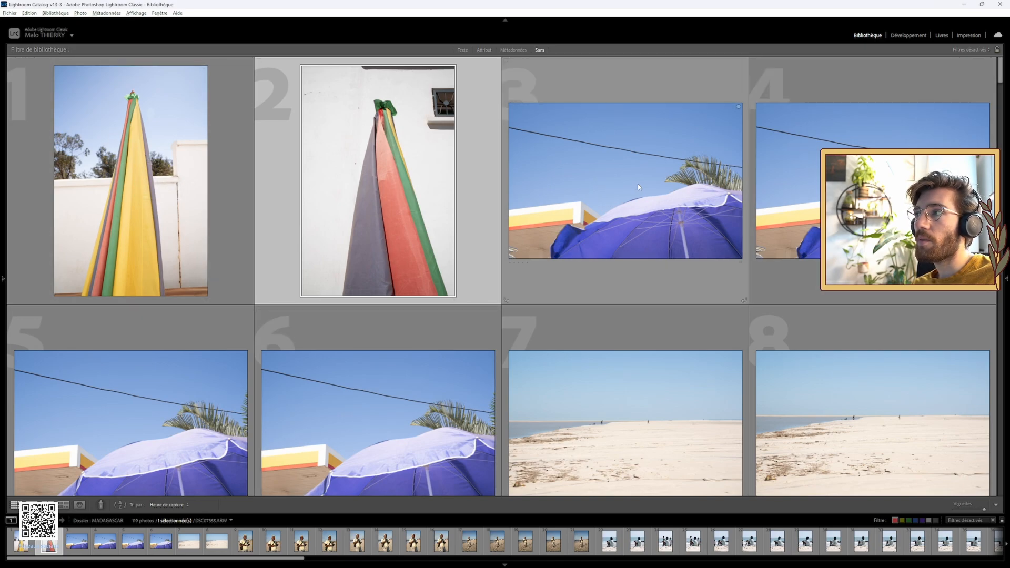
Inspect the first photo, the yellow parasol, up close and give it the red (Rouge) colour label in the grid.
click(134, 116)
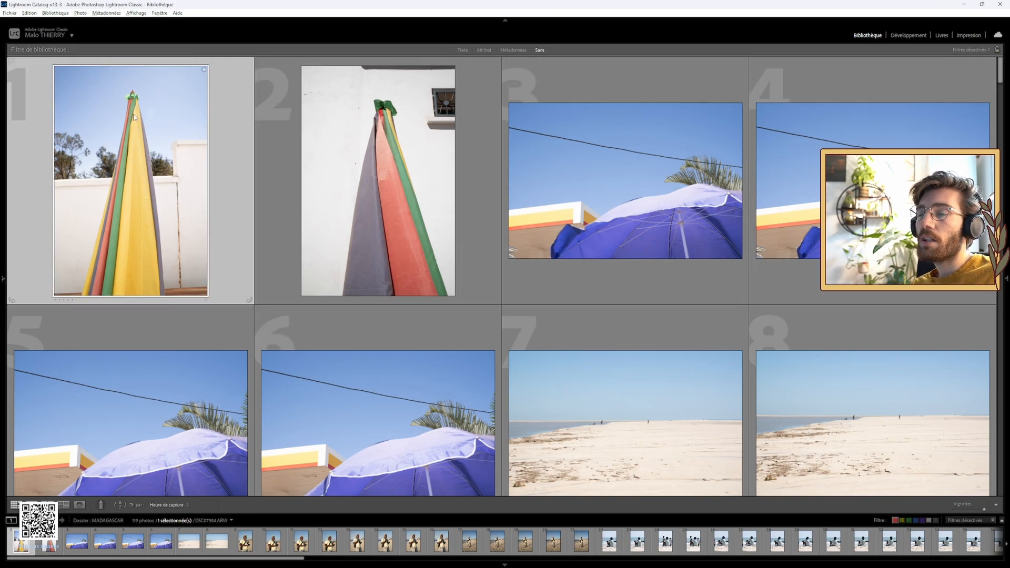
double_click(124, 138)
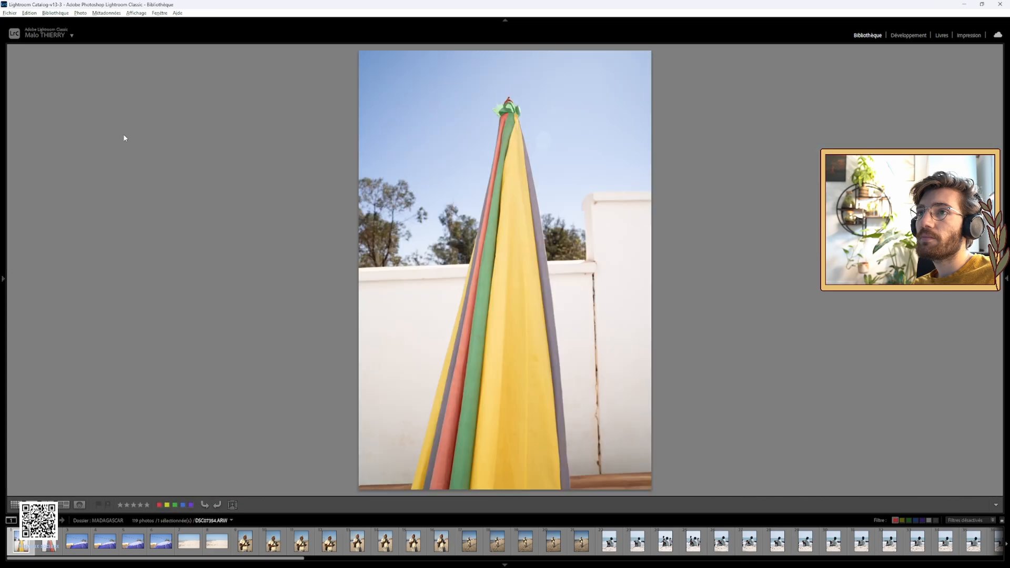
click(580, 184)
drag(580, 184, 579, 314)
click(389, 239)
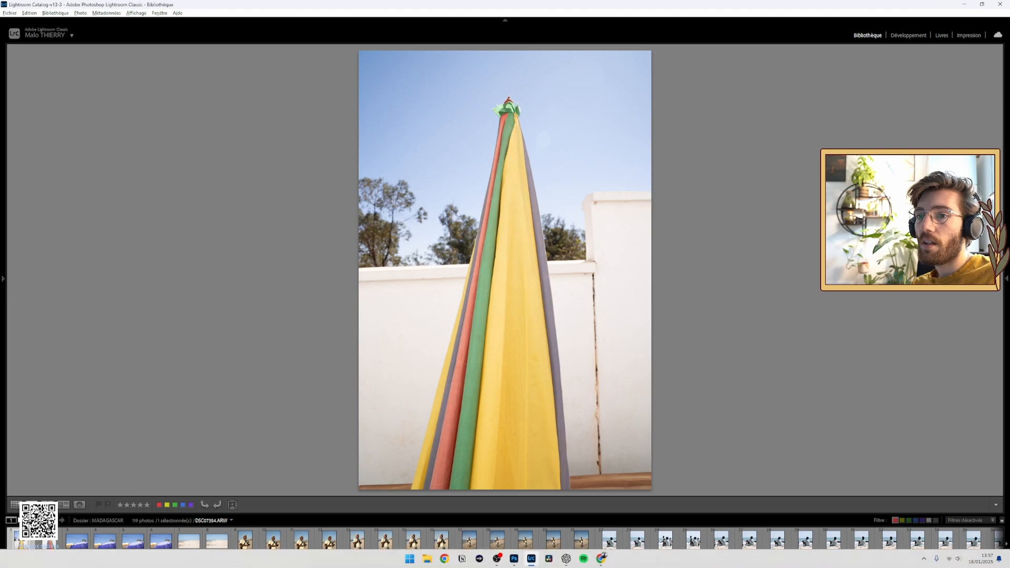
click(14, 505)
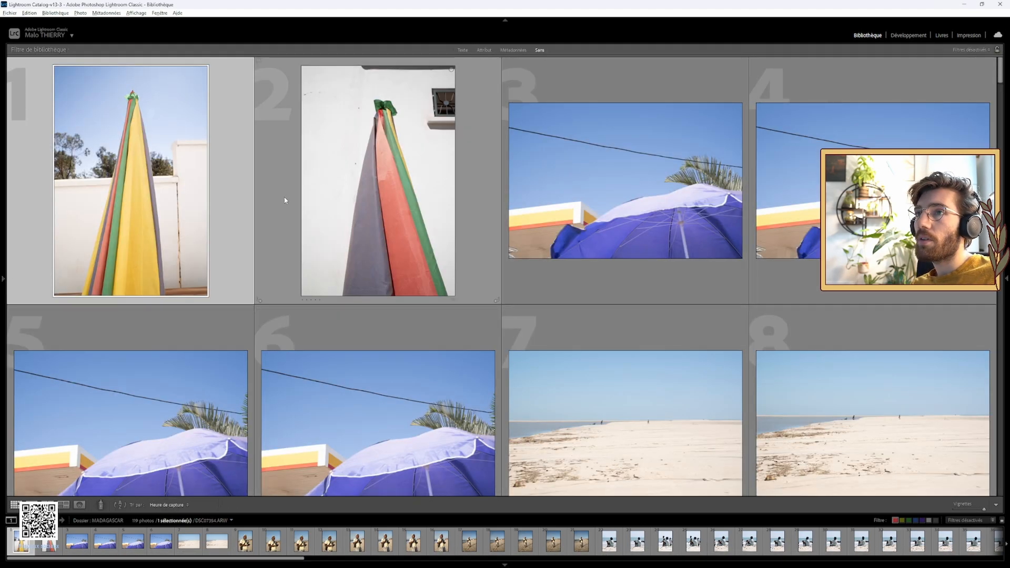
key(6)
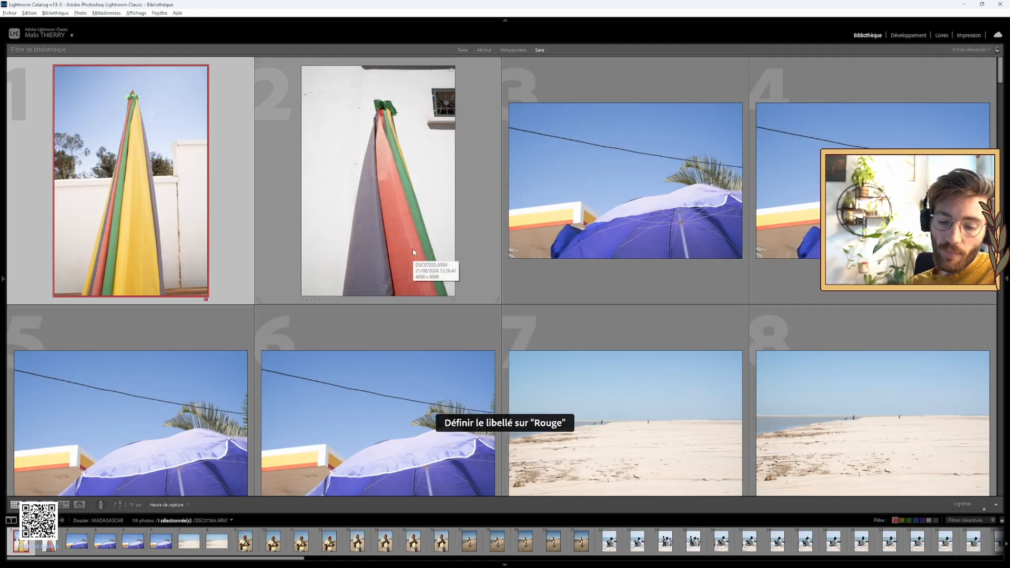
Compare the similar blue parasol shots with one another at full size, starting from the third photo.
click(413, 248)
click(621, 226)
key(Right)
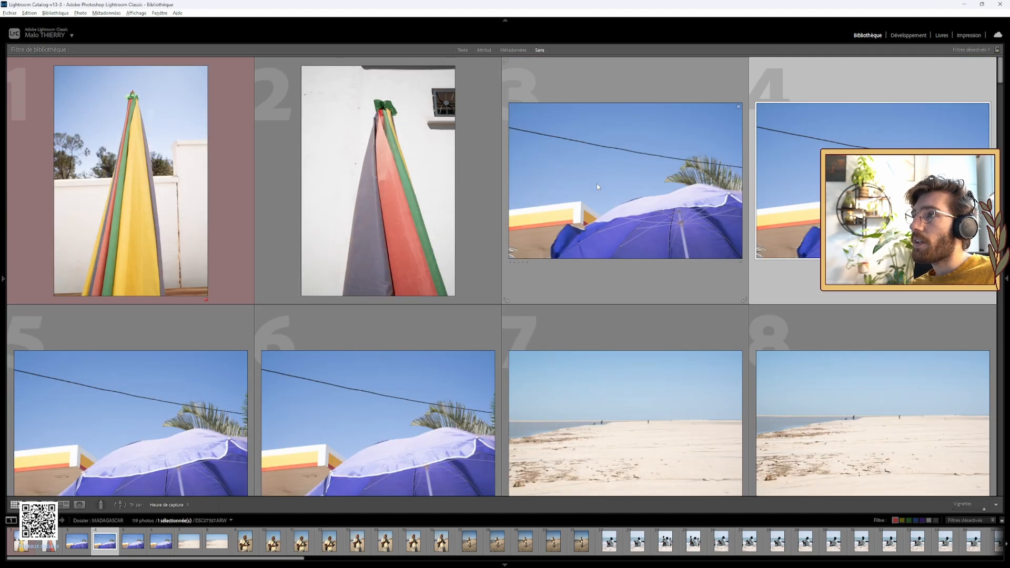
click(596, 184)
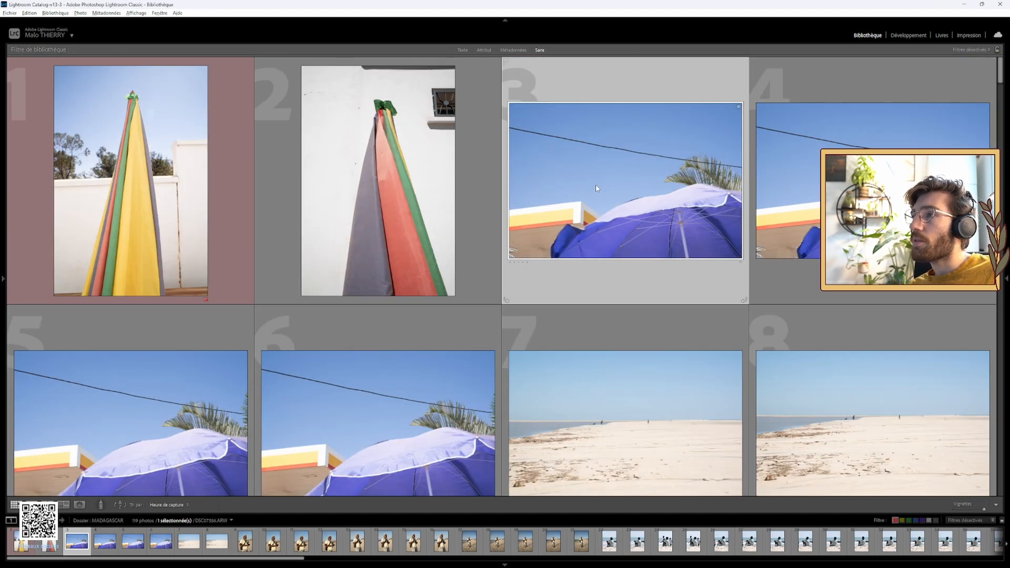
double_click(593, 189)
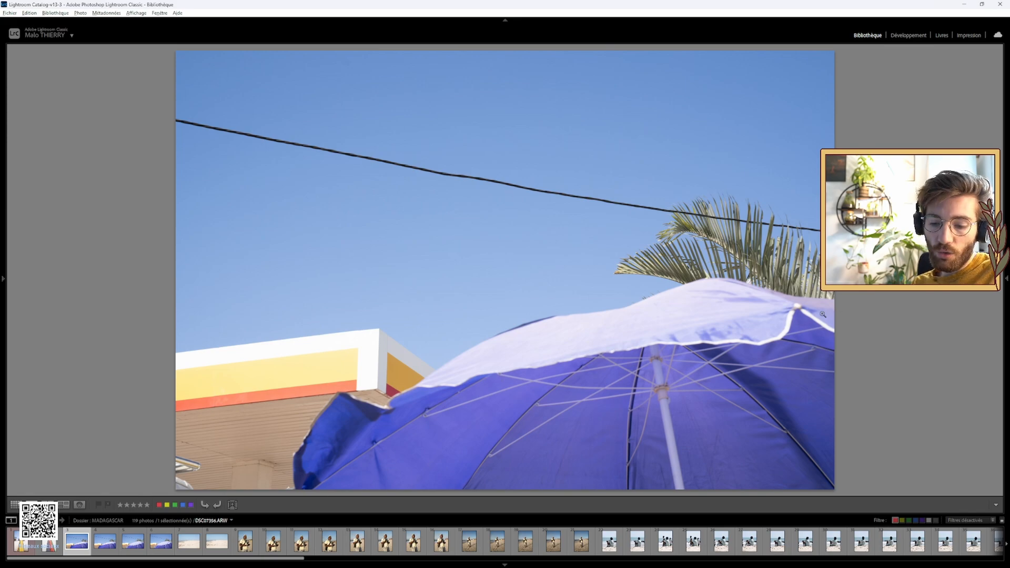
key(Right)
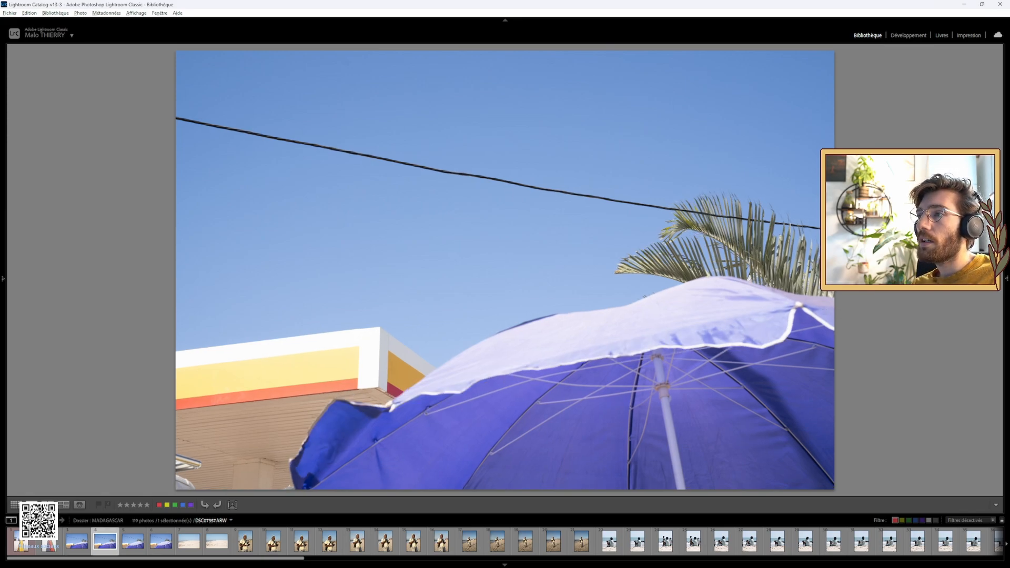
key(Left)
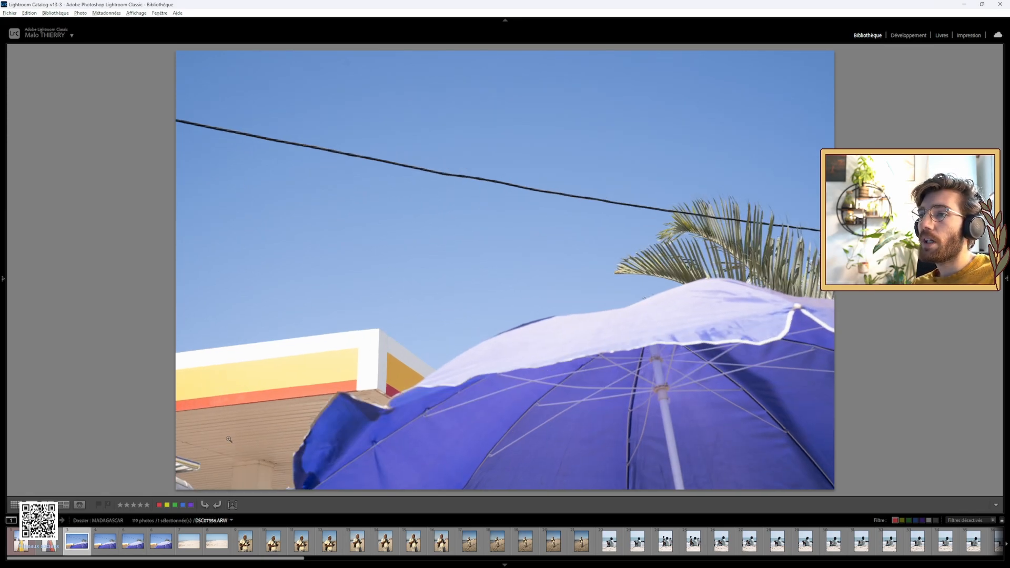
key(Right)
key(Right)
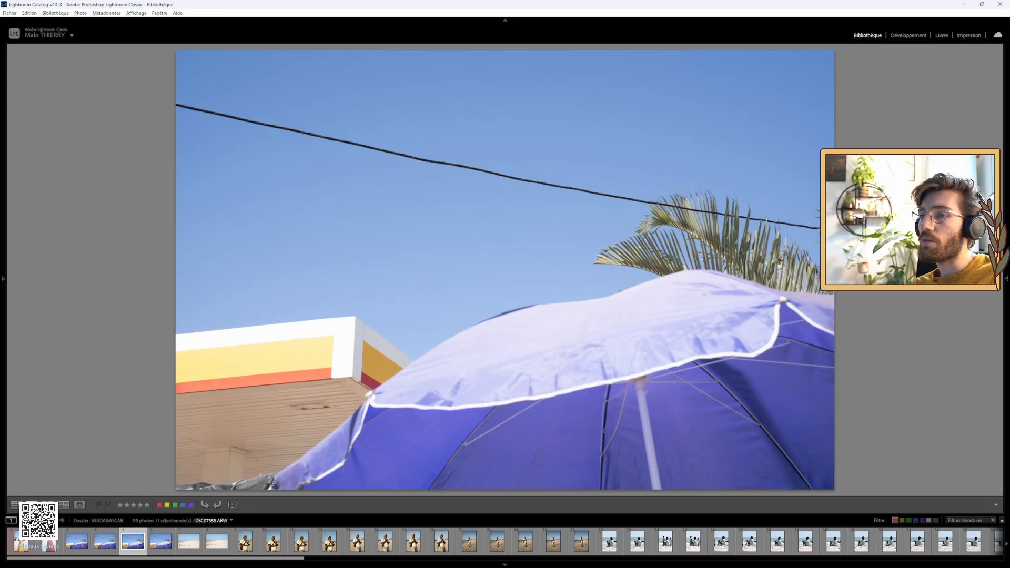
key(Right)
key(Right)
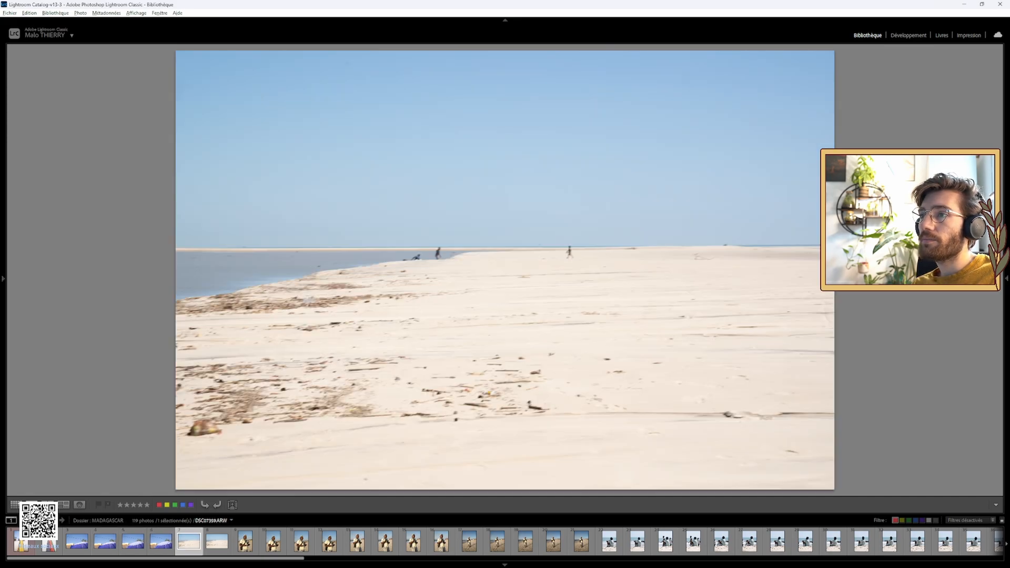
key(Left)
key(Left)
key(Left)
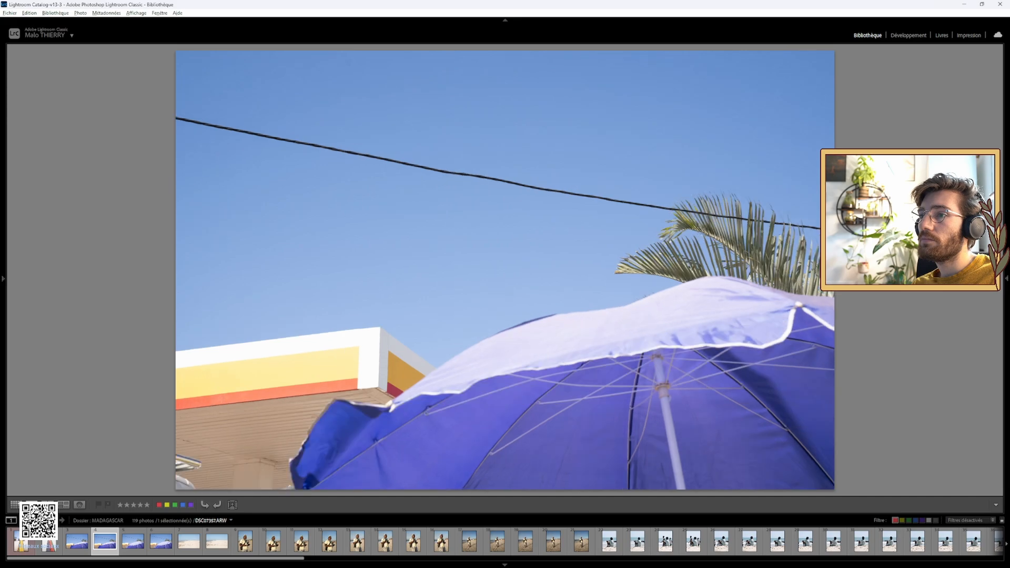
key(Left)
key(Left)
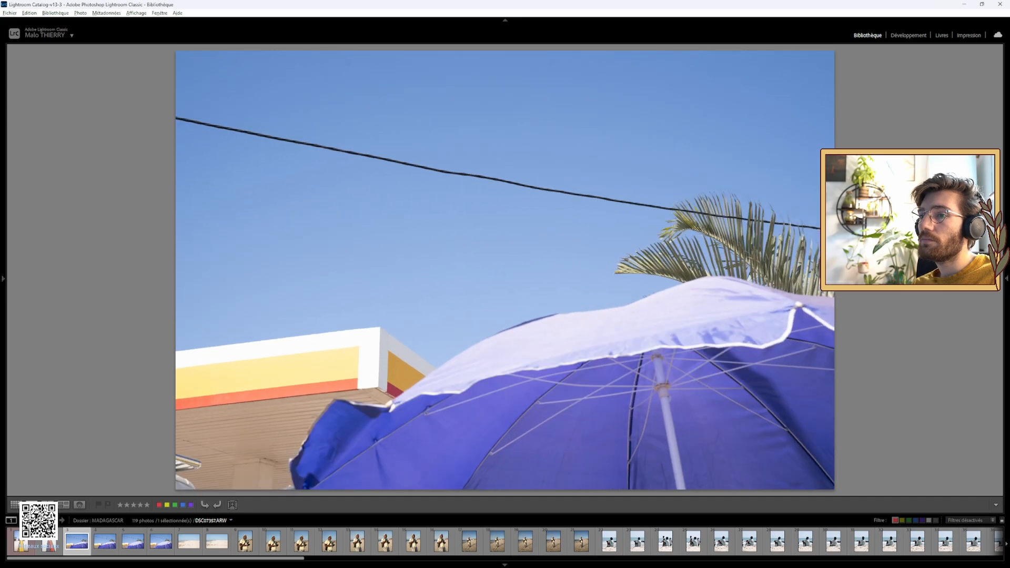
Compare the first two blue parasol shots once more and give the second one the red (Rouge) label.
key(Right)
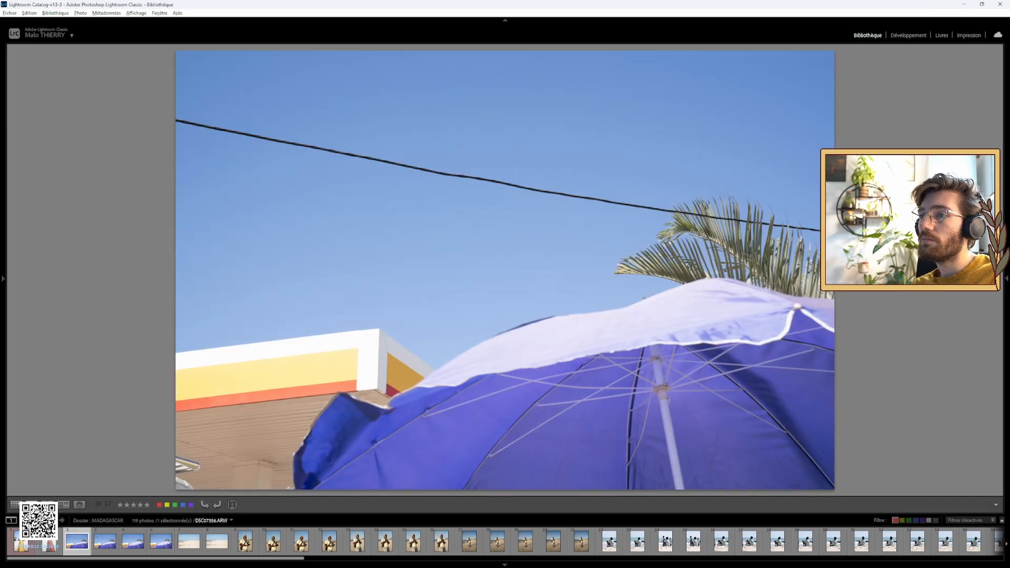
key(Right)
key(Left)
key(Right)
key(6)
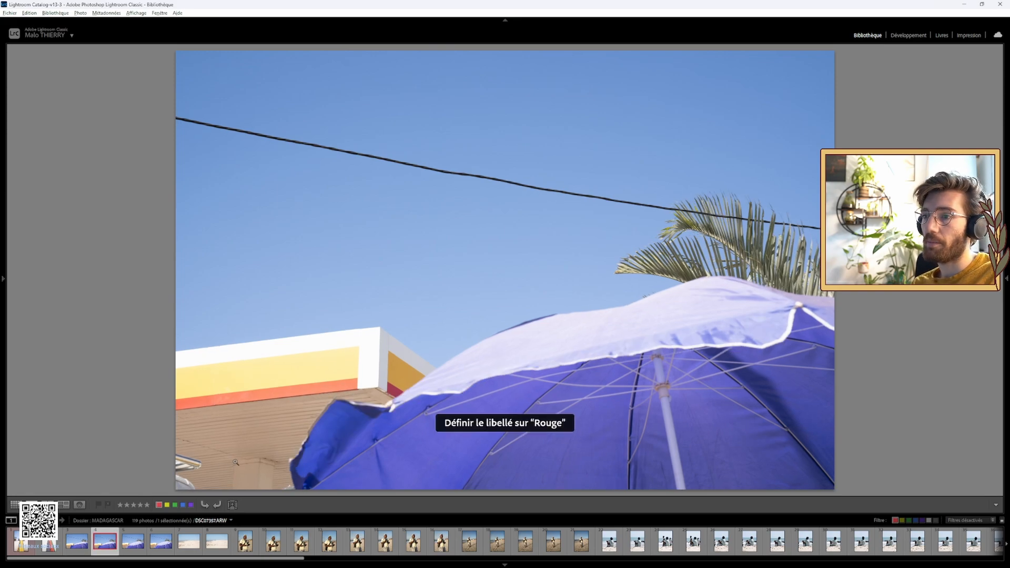
Check the sharpness of the distant figures in the first beach photo and give that photo the red (Rouge) label.
key(Right)
key(Right)
key(Right)
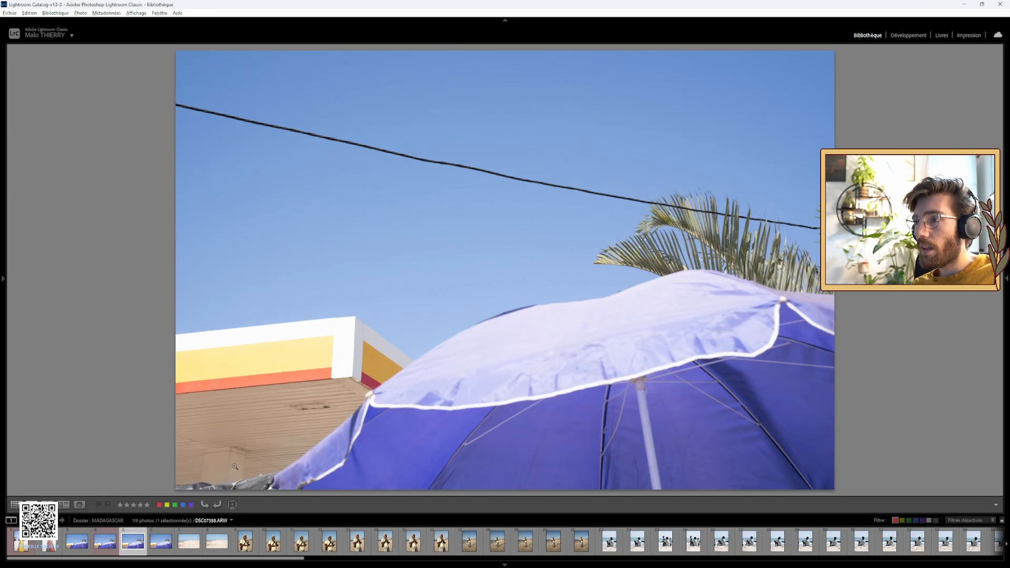
key(Right)
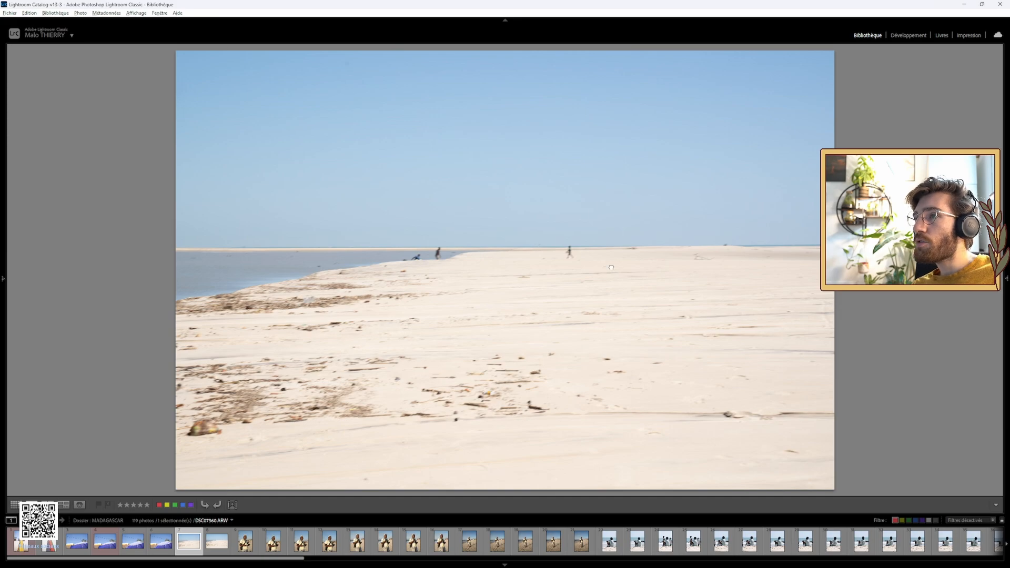
click(535, 237)
drag(462, 221, 699, 307)
drag(226, 321, 627, 303)
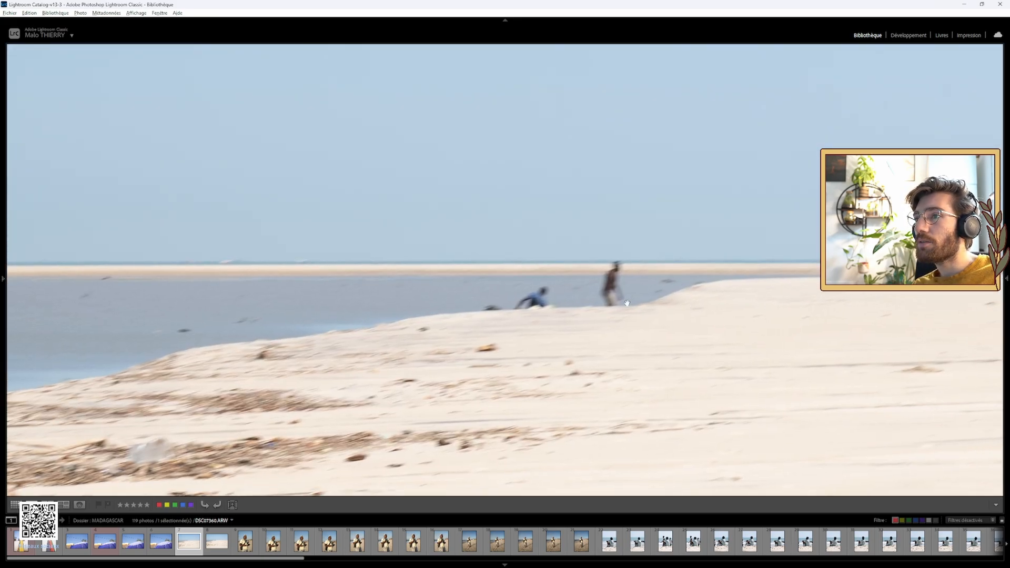
click(603, 307)
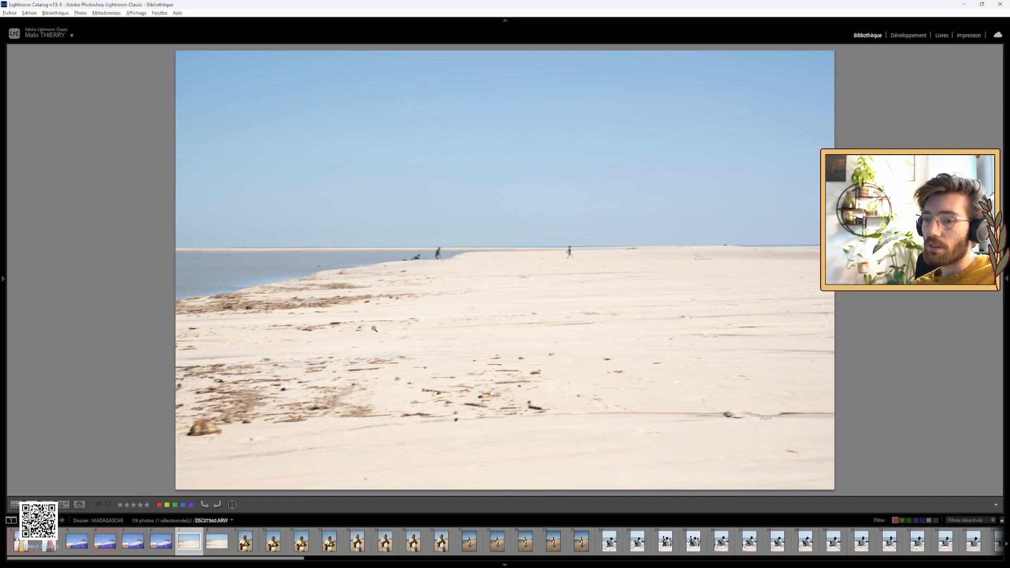
key(6)
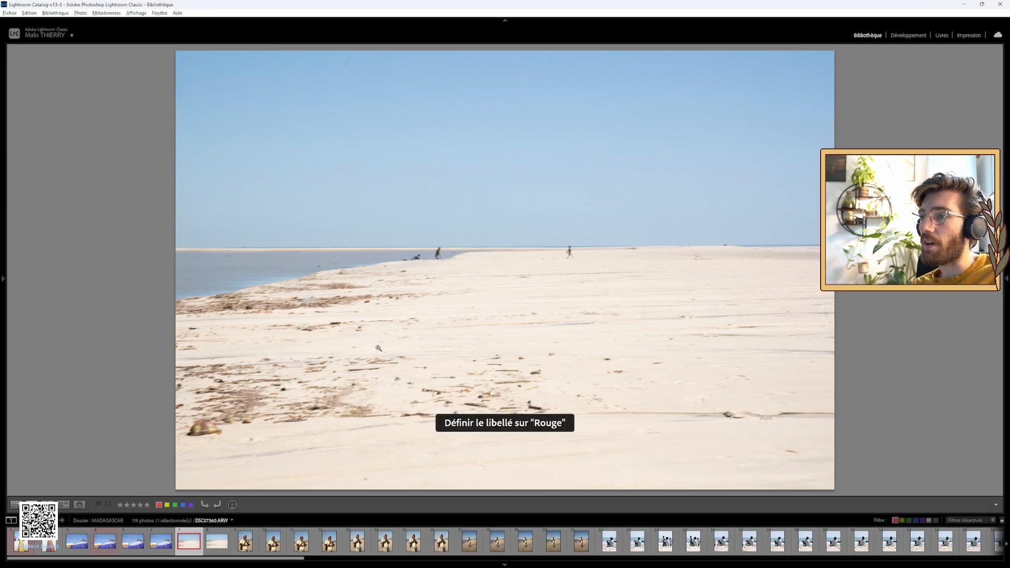
Examine the second beach photo up close, checking the sharpness of the people at the waterline and on the sand.
key(Right)
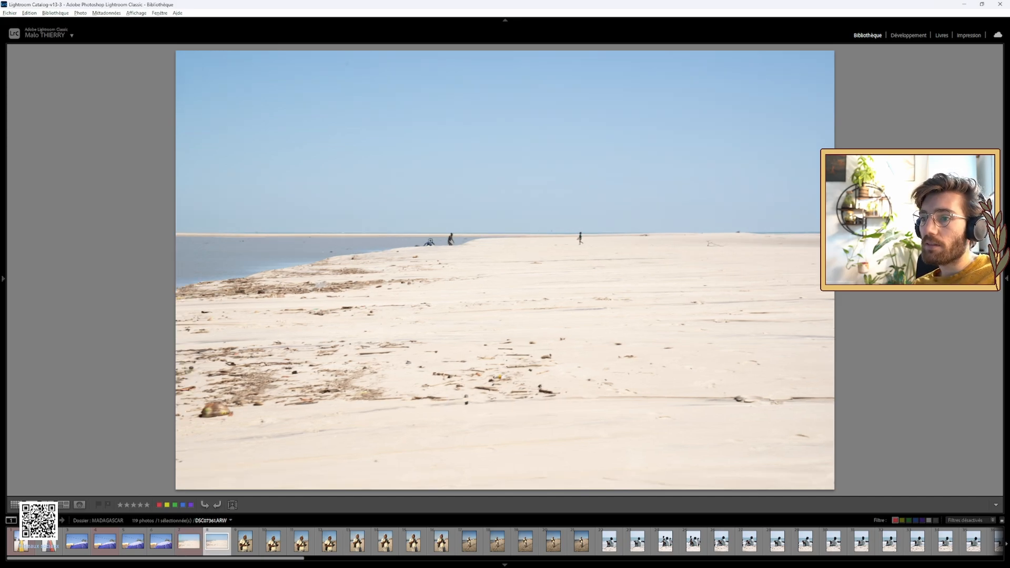
click(513, 238)
drag(513, 237, 350, 268)
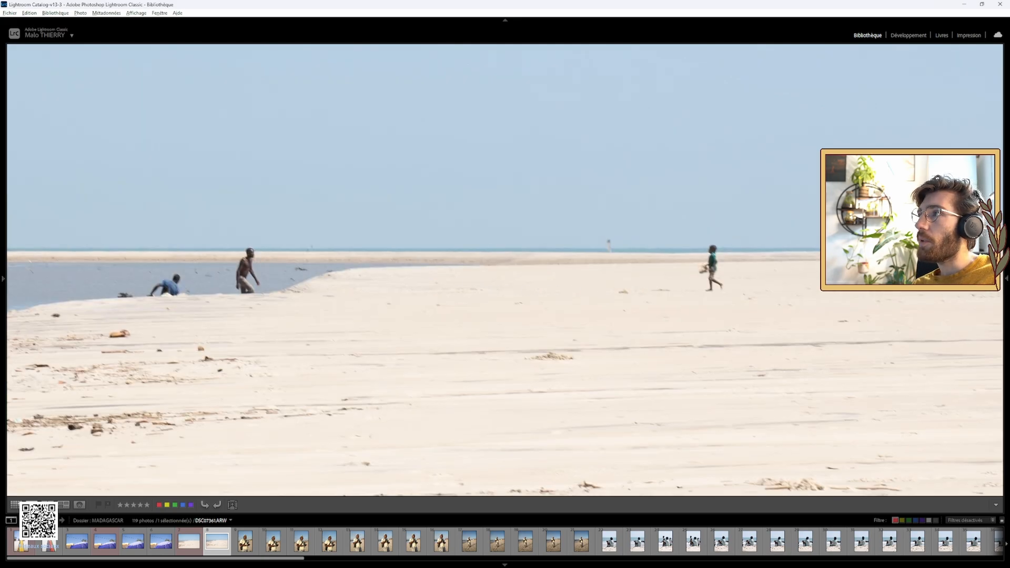
click(544, 300)
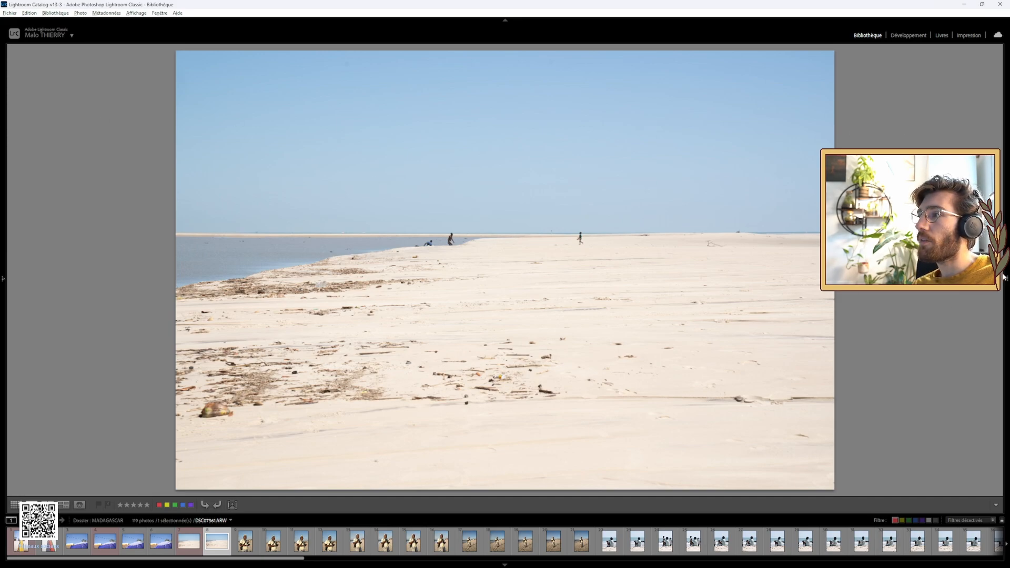
click(1006, 278)
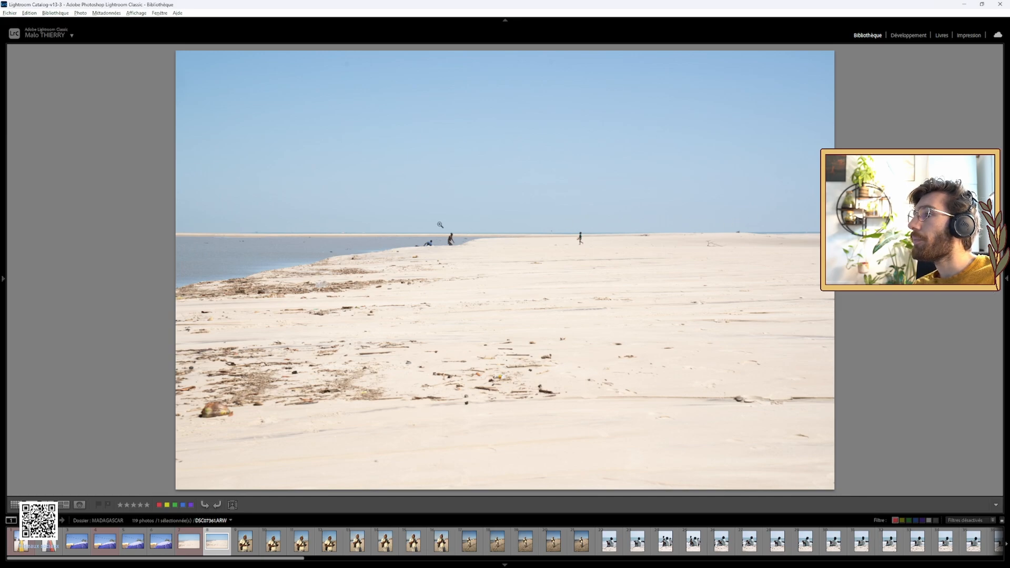
click(461, 204)
drag(461, 204, 398, 467)
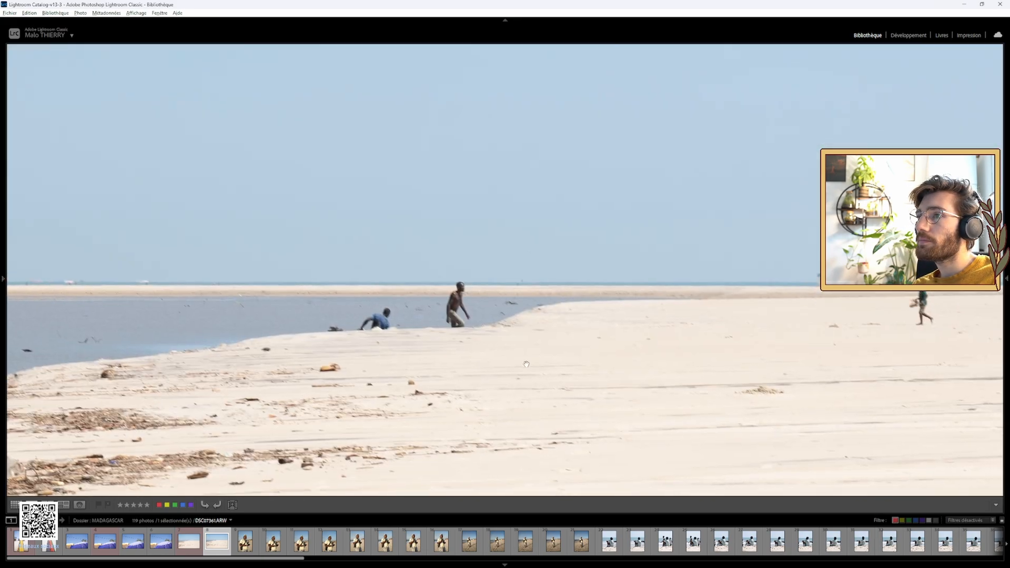
drag(674, 357, 325, 332)
click(416, 328)
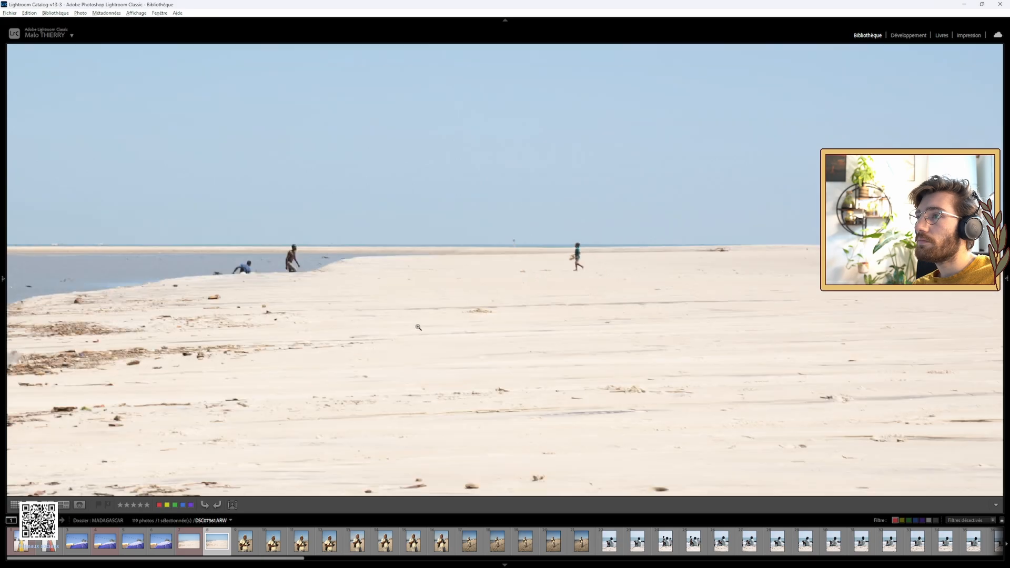
Browse the beach portraits of the man with the camera, comparing the shots facing the lens and those looking away.
key(Right)
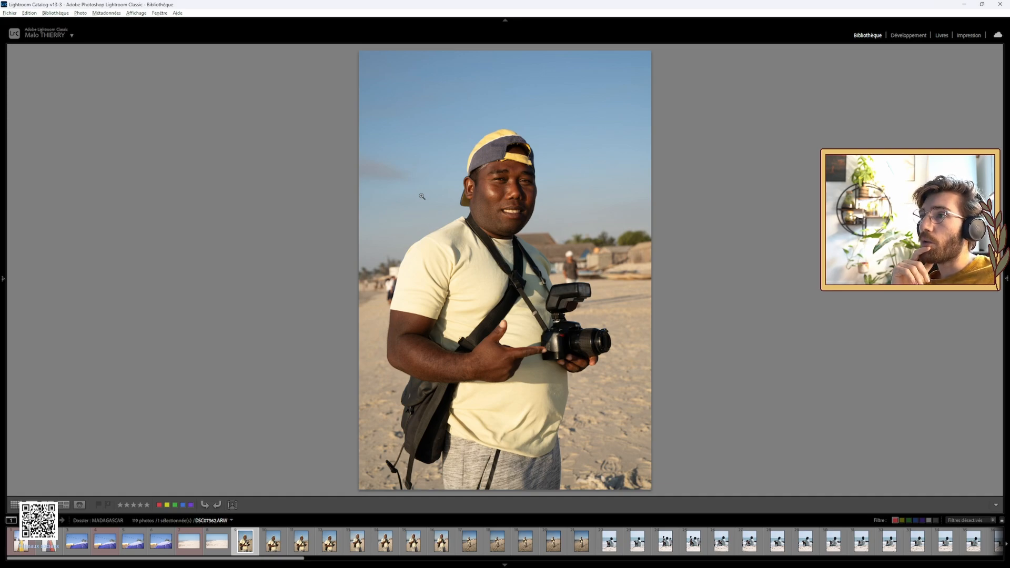
key(Right)
key(Right)
key(Left)
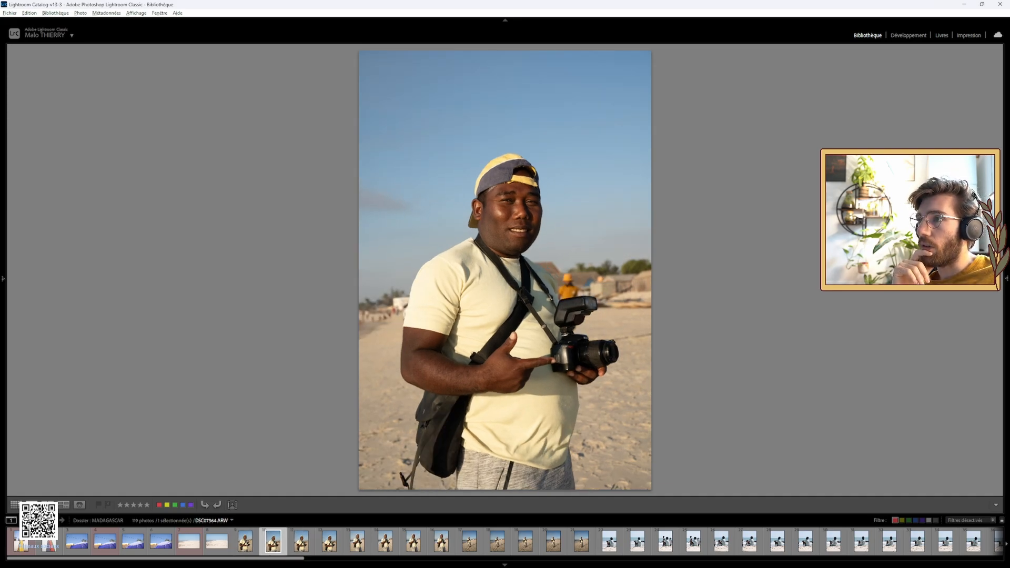
key(Right)
key(Right)
key(Right)
key(Right)
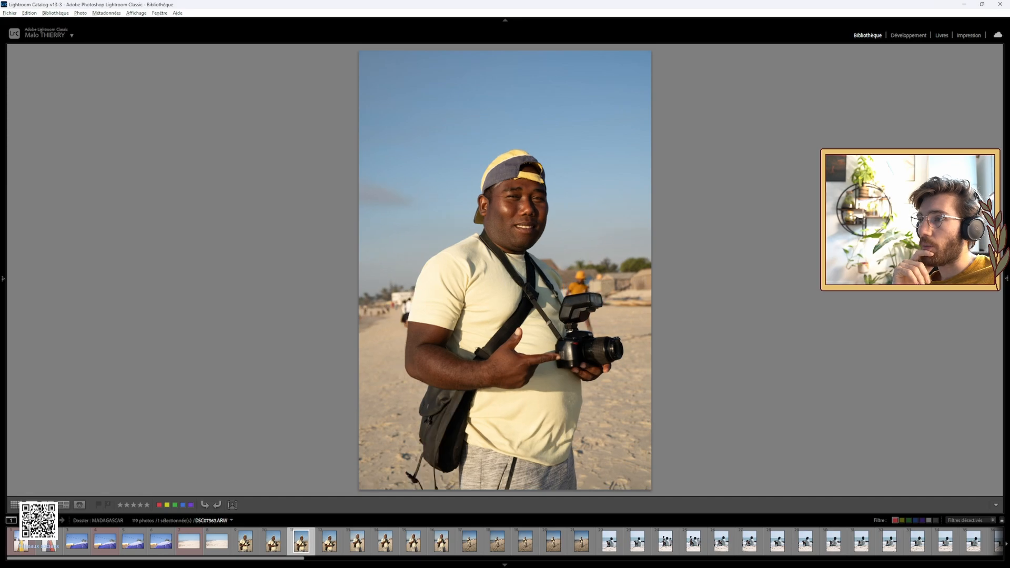
key(Right)
key(Right)
key(Right)
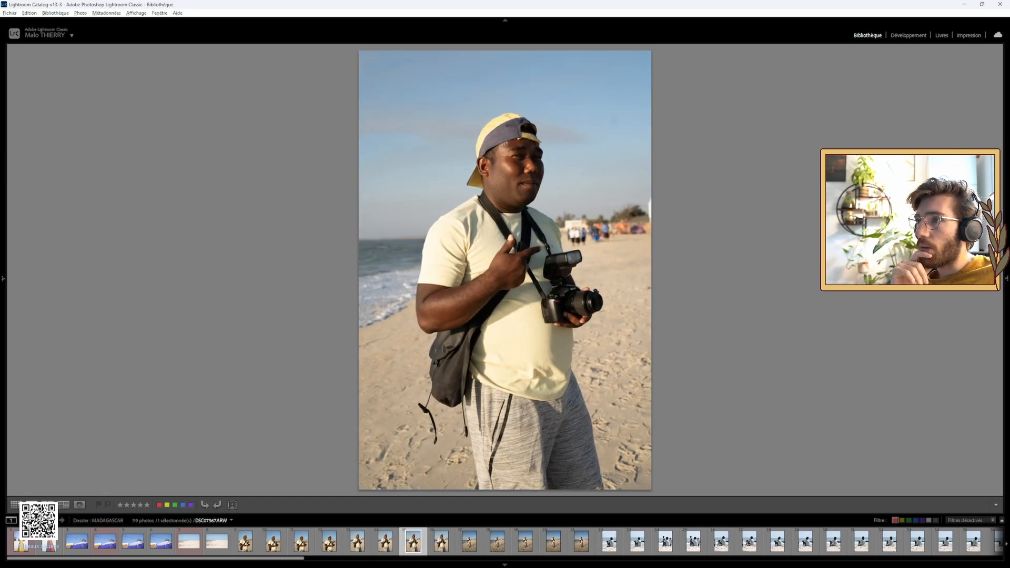
Compare the portraits where the man looks away with one another and go back to the first portrait of the series.
key(Left)
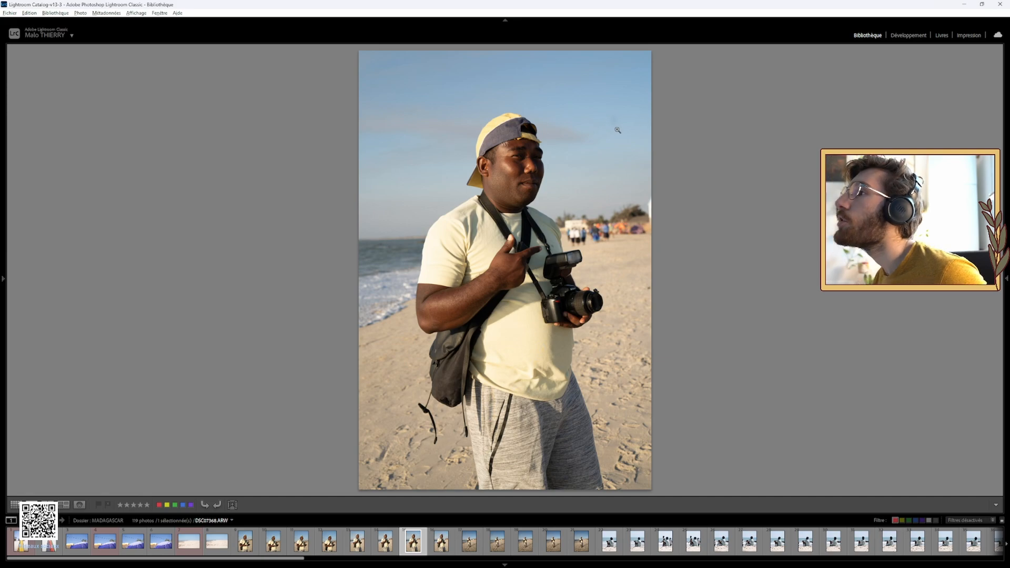
key(Left)
key(Right)
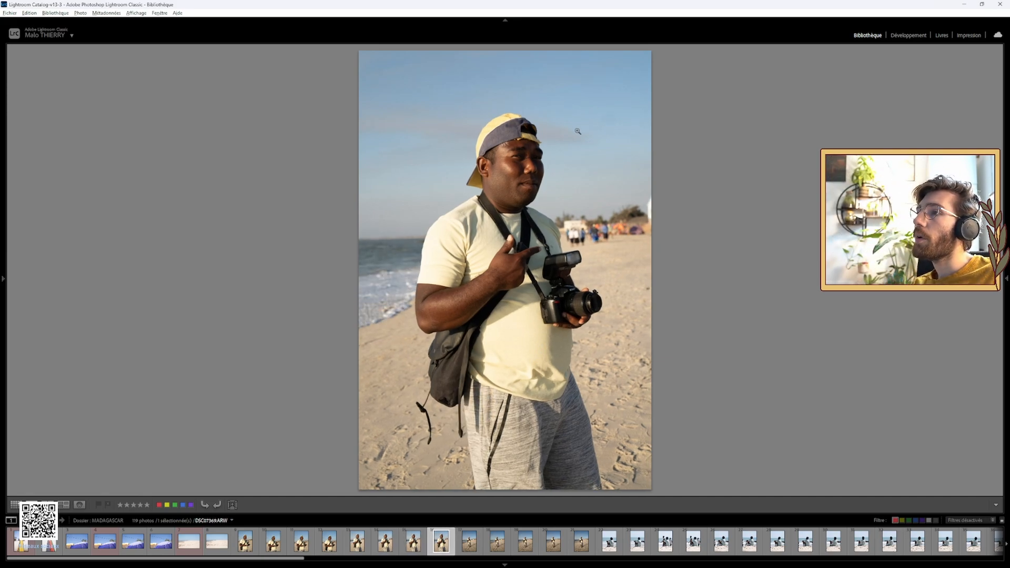
key(Right)
key(Left)
key(Left)
key(Left)
key(Left)
key(Left)
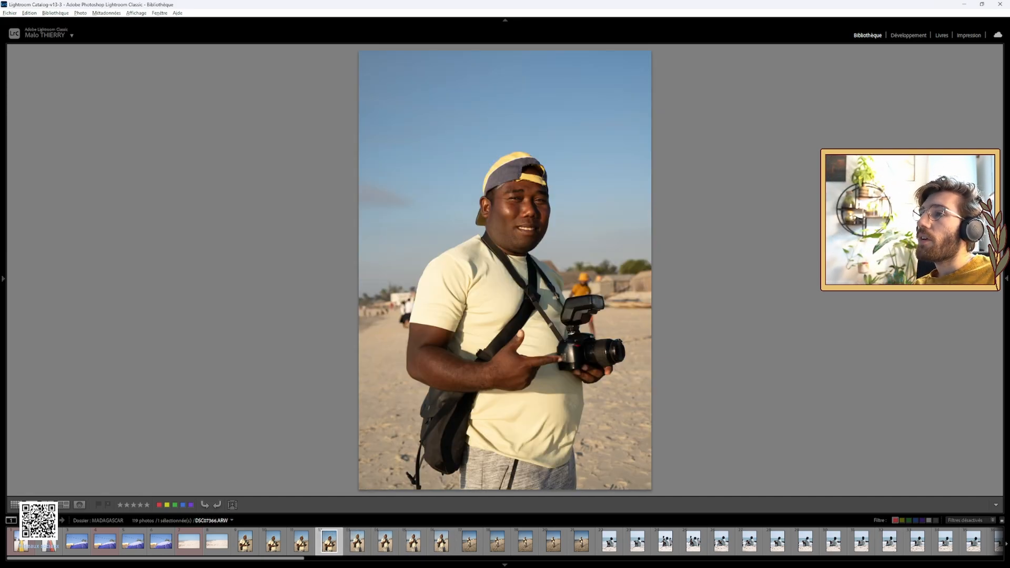
key(Left)
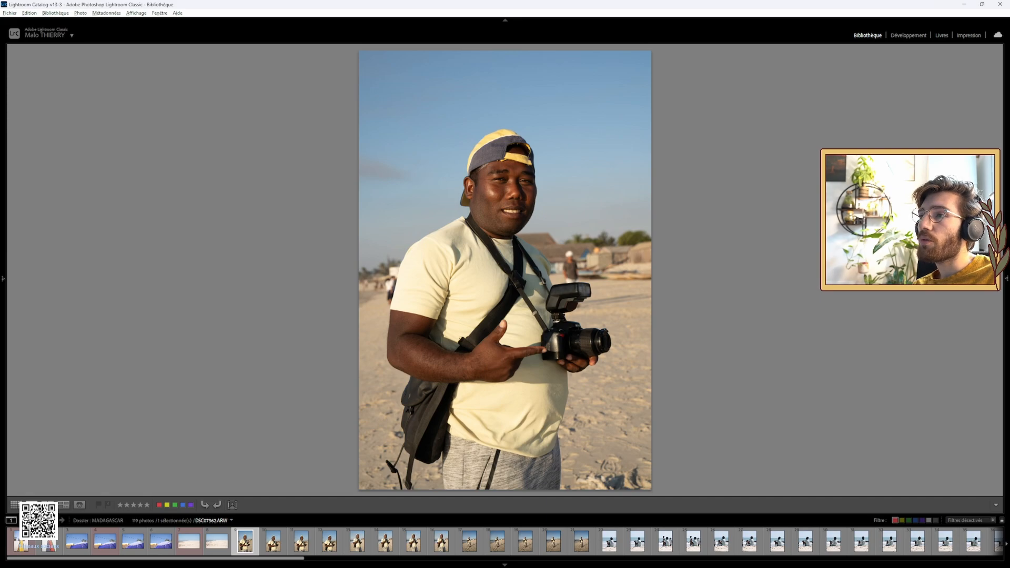
Examine the man's face at full size in the first portrait, checking the sharpness of his eyes and skin.
click(536, 150)
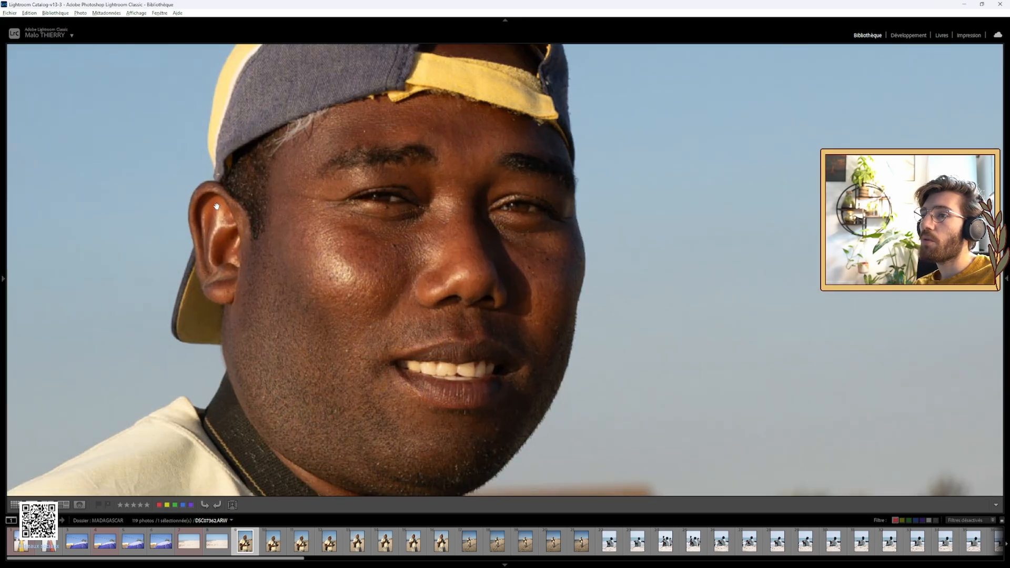
drag(327, 138, 440, 178)
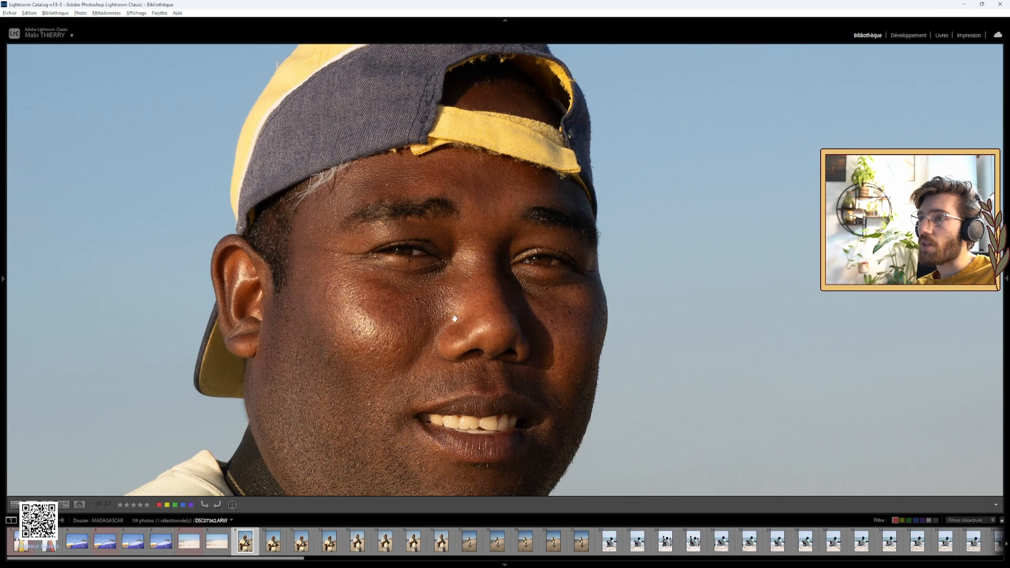
click(463, 262)
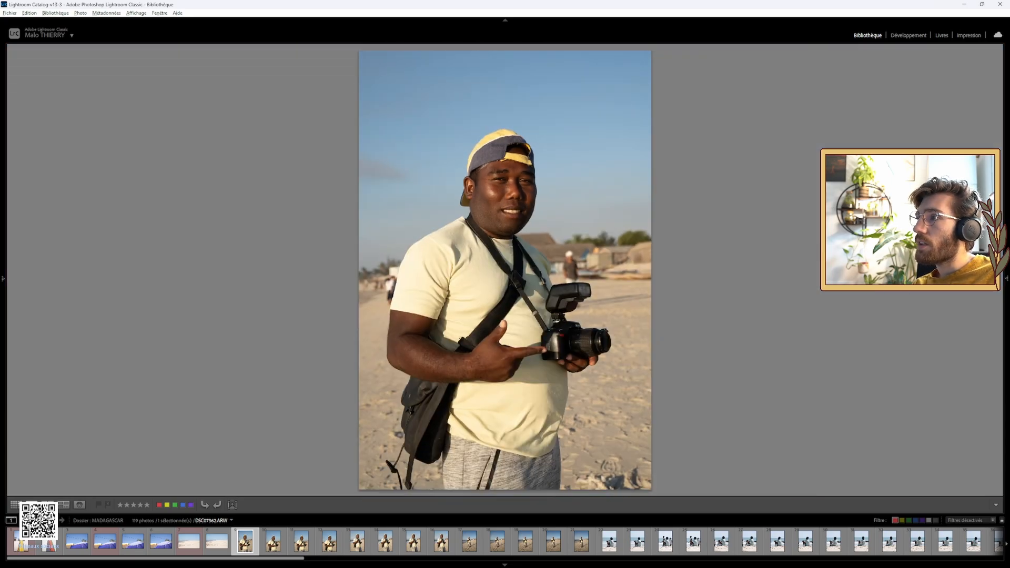
mouse_move(1004, 273)
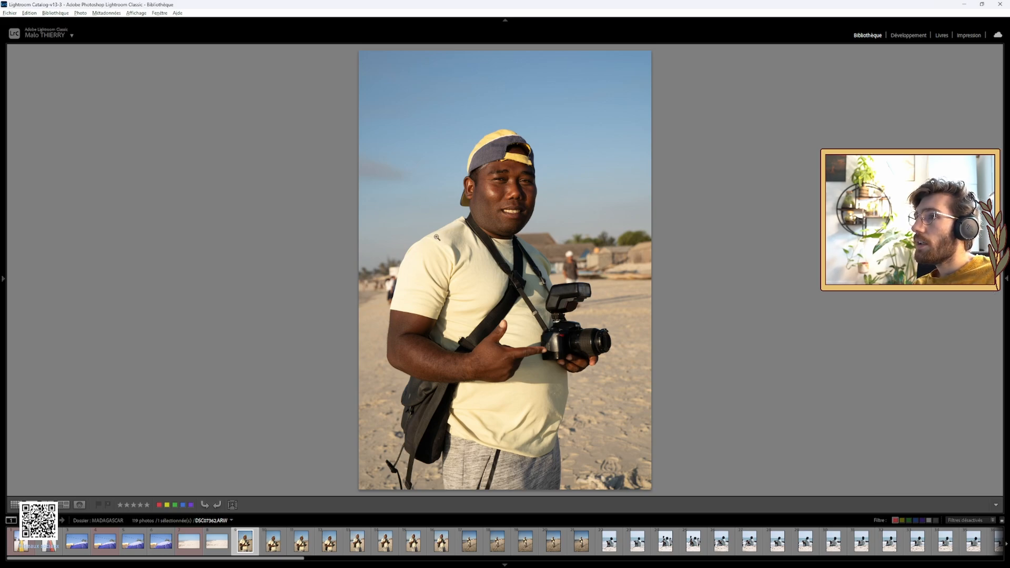
click(502, 200)
drag(496, 180, 517, 192)
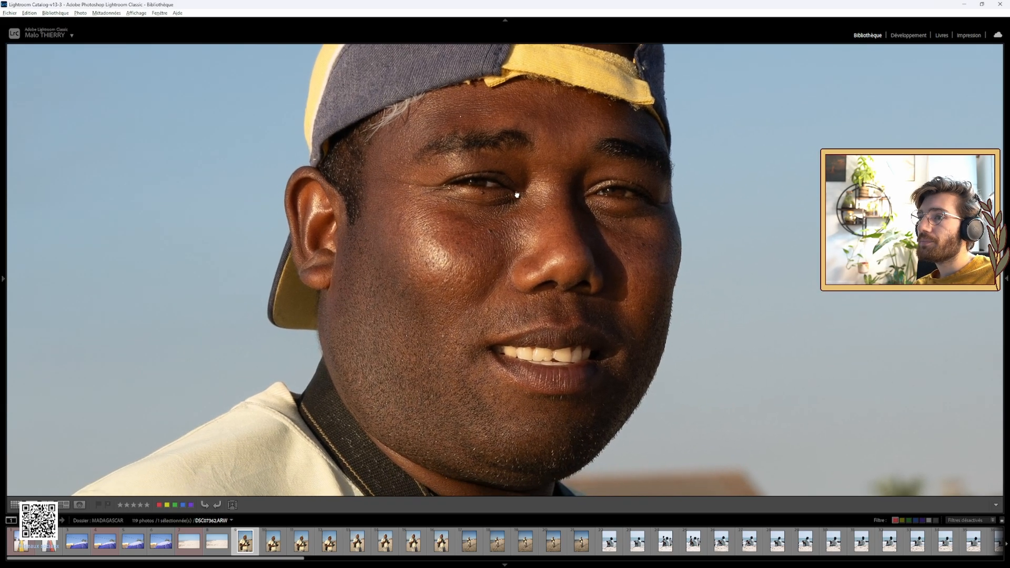
drag(528, 246, 533, 244)
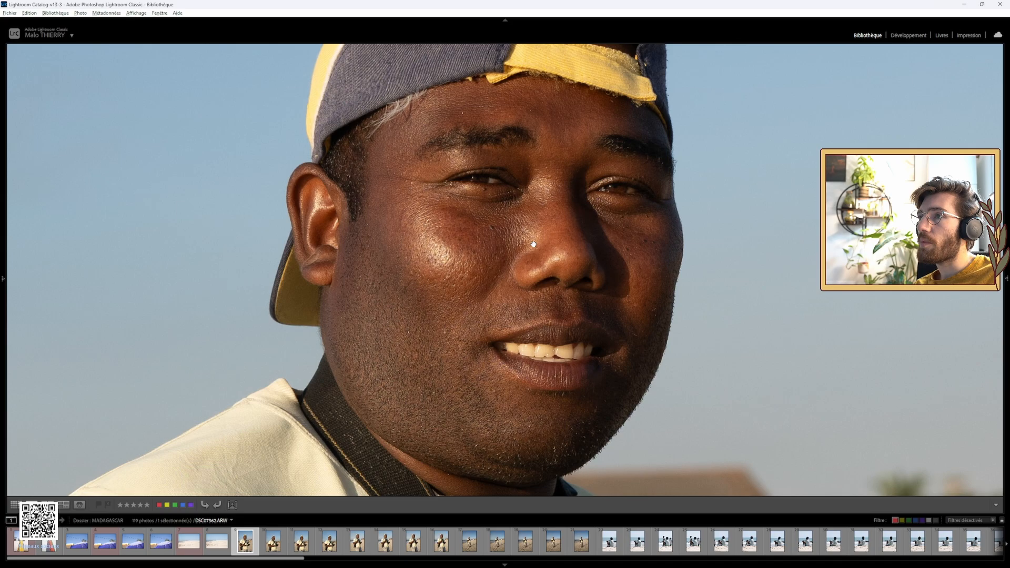
click(507, 257)
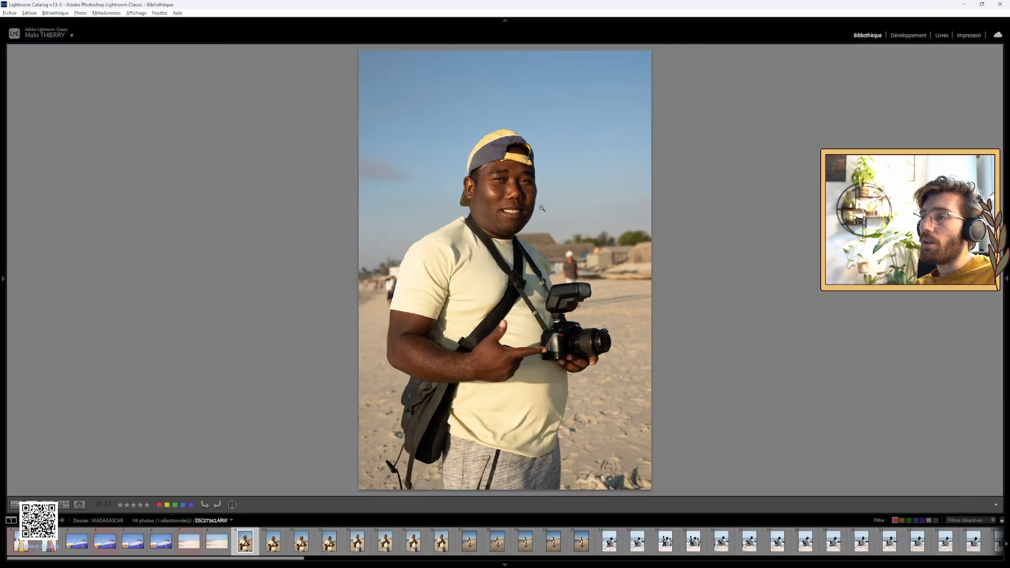
Compare the first portrait with the following similar shots and give the first one the red (Rouge) label.
key(Right)
key(Left)
key(Right)
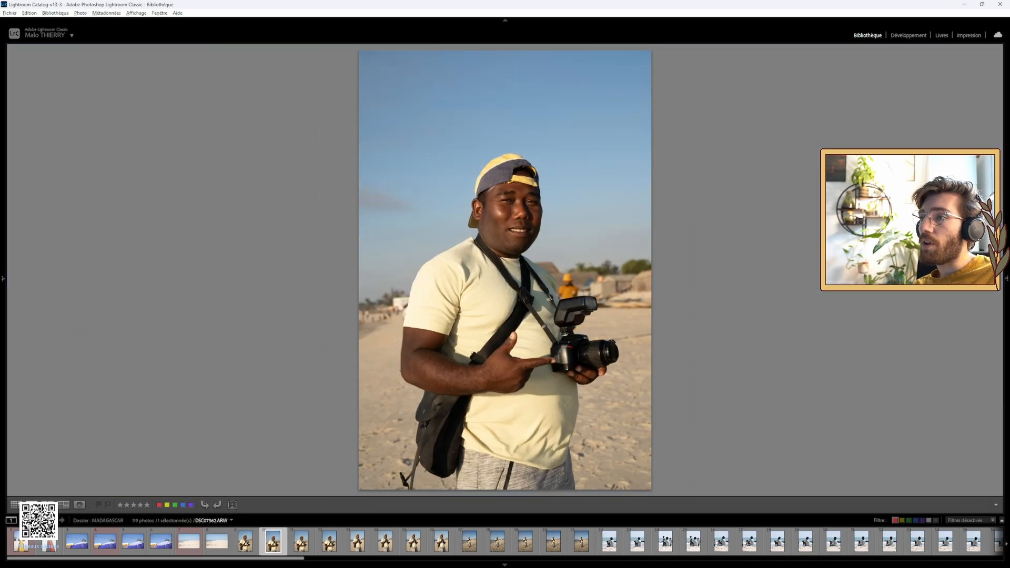
key(Right)
key(Left)
key(Left)
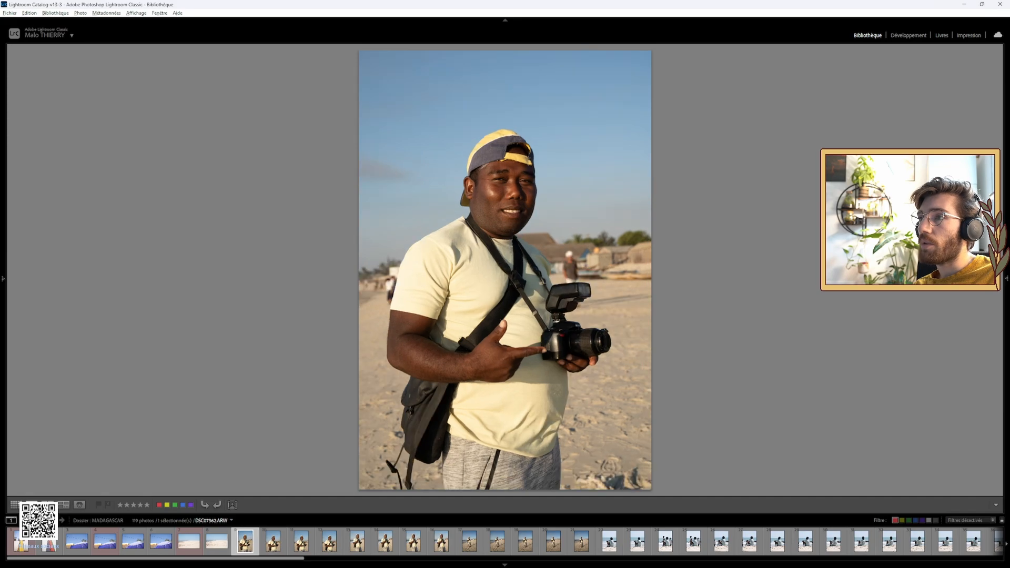
key(6)
Compare the remaining portraits facing the lens with one another, continuing to those where the man looks away.
key(Right)
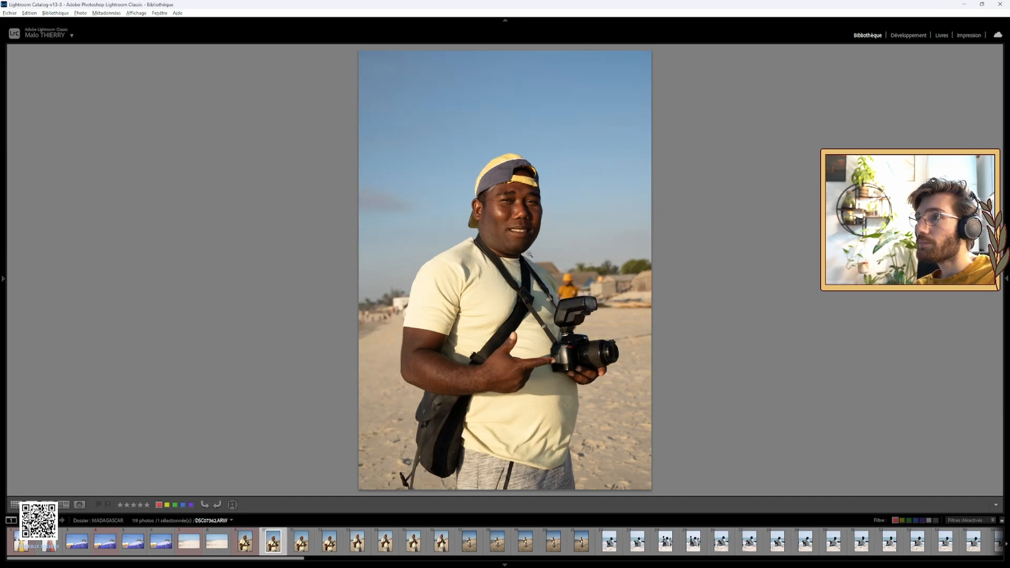
key(Right)
key(Left)
key(Left)
key(Right)
key(Right)
key(Right)
key(Right)
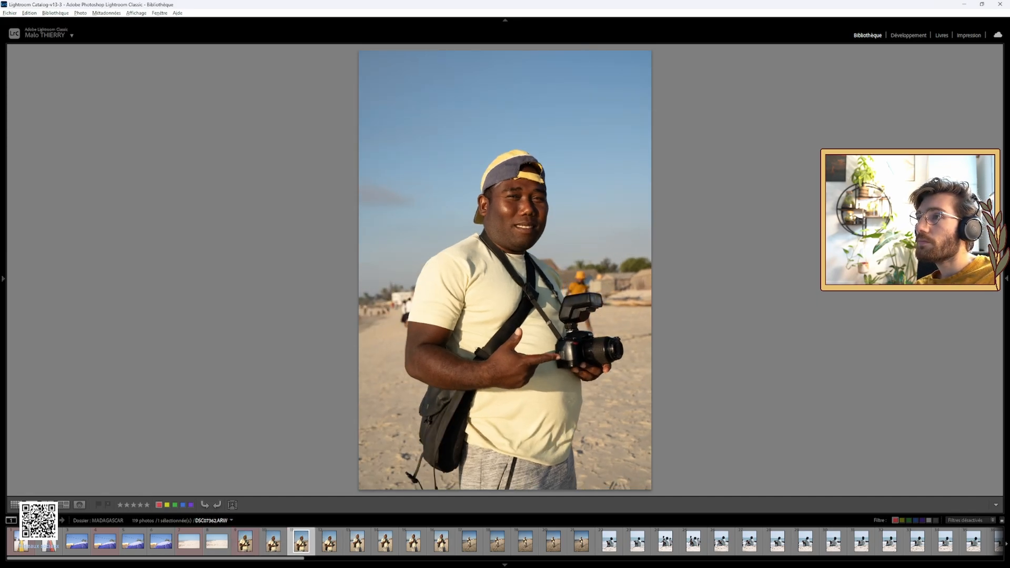
key(Right)
key(Right)
key(Right)
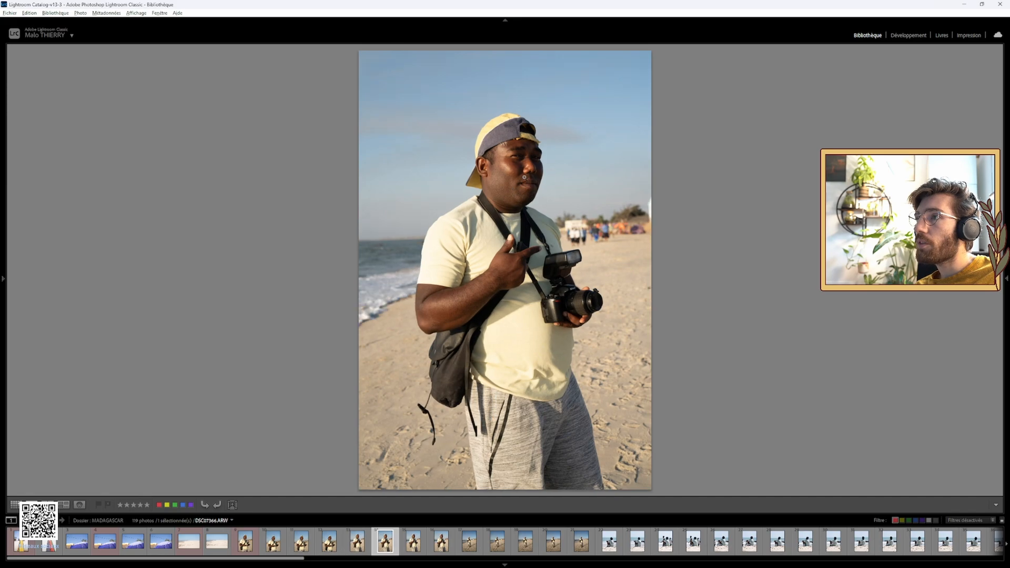
Examine the last close portrait of the man looking away, checking the sharpness of his face, shirt, hand and camera.
key(Right)
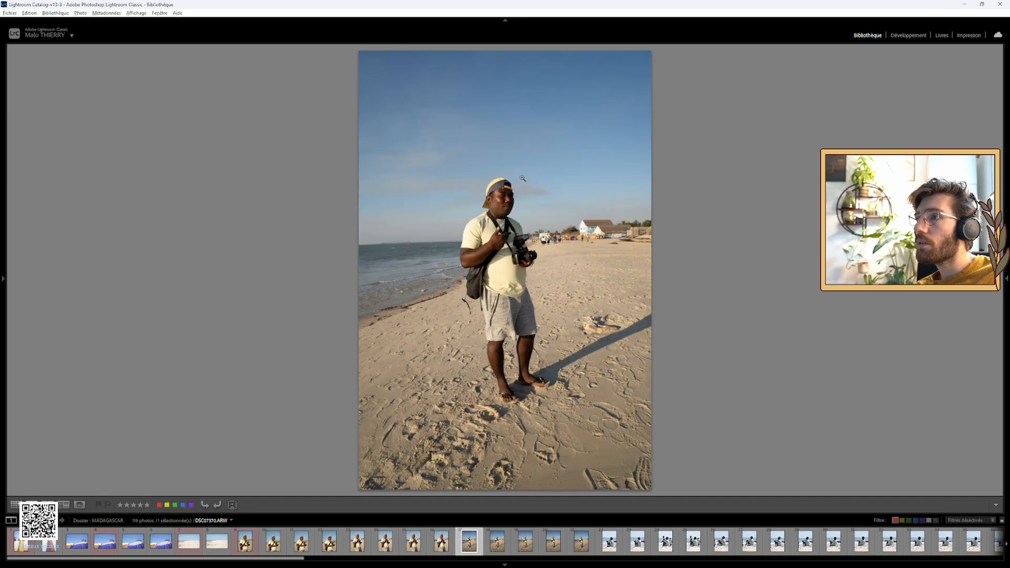
key(Left)
click(515, 175)
drag(551, 161, 466, 298)
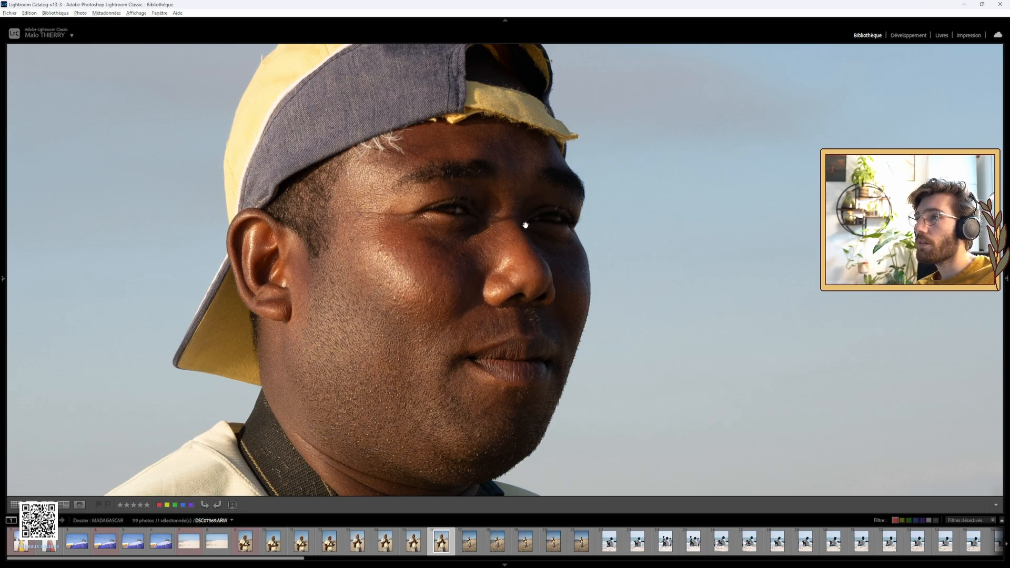
drag(536, 366, 412, 63)
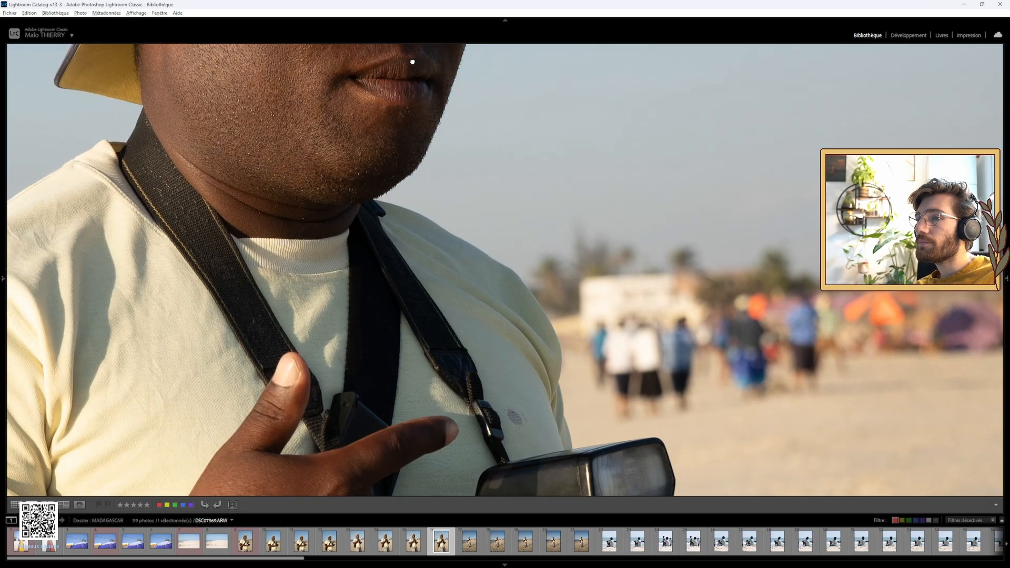
drag(473, 311, 404, 20)
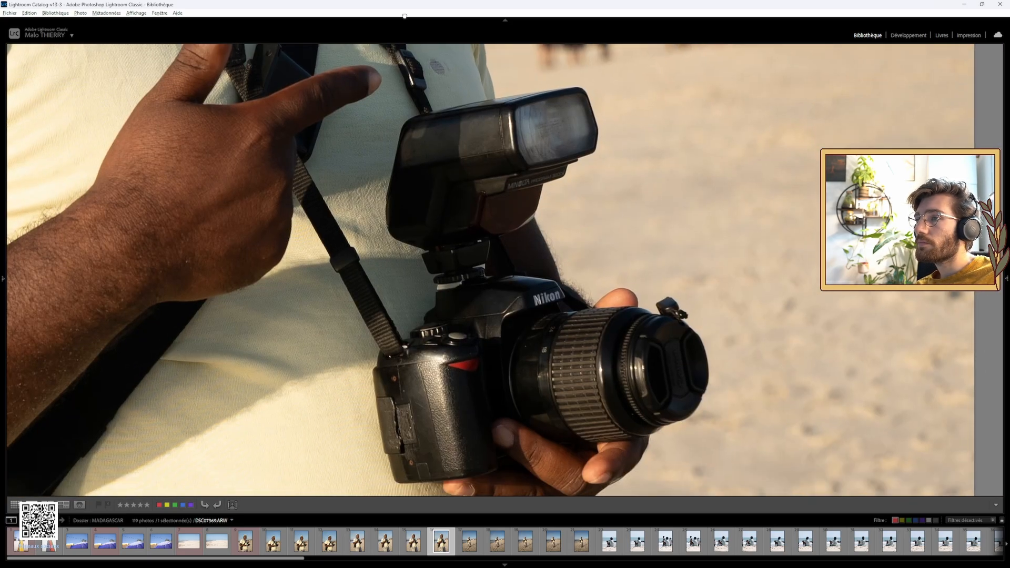
click(403, 92)
Check the sharpness of the man's face in the first full-length beach shot and view the full-length shots after it.
key(Left)
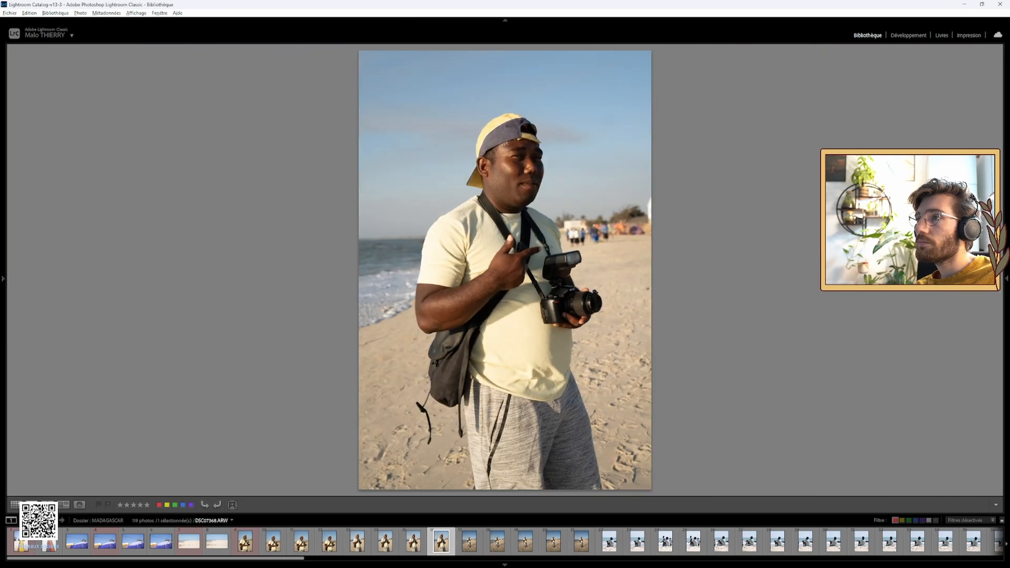
key(Right)
click(502, 202)
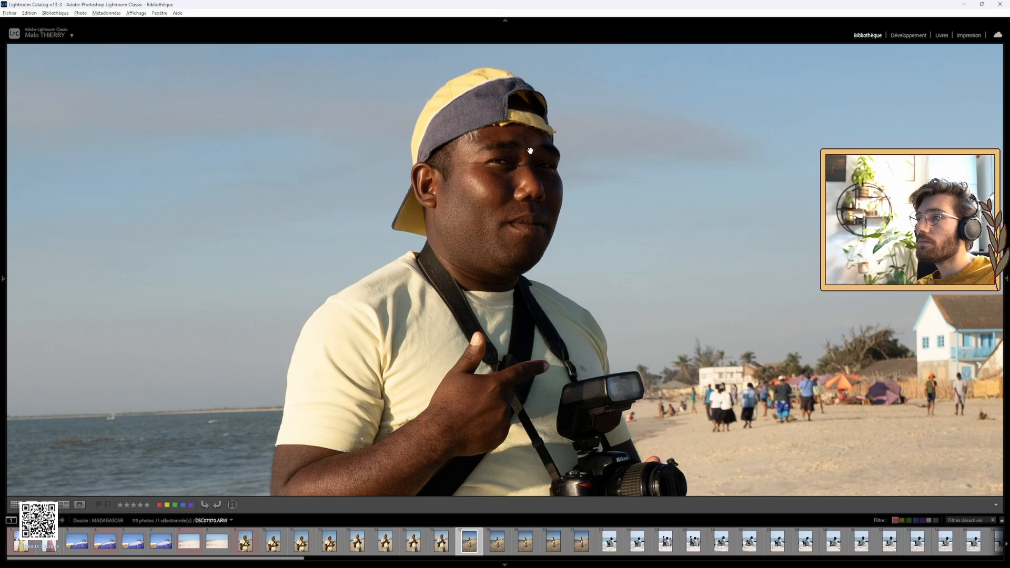
key(Right)
click(530, 151)
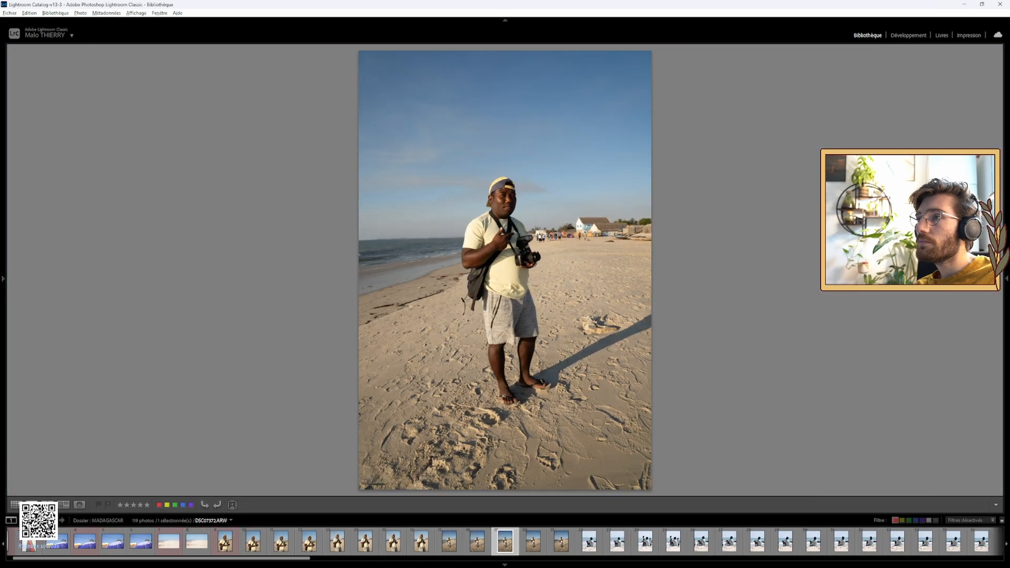
key(Right)
key(Right)
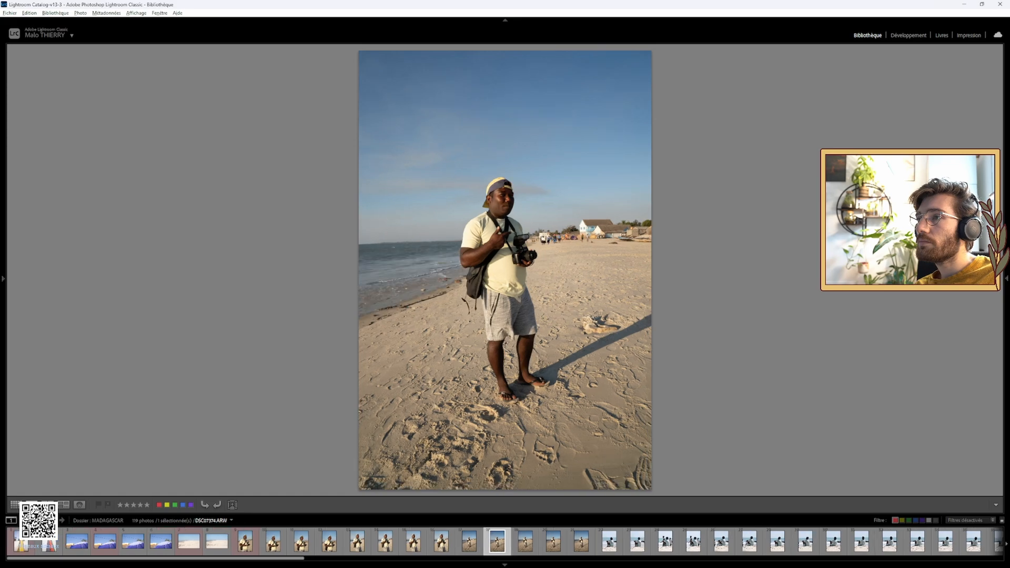
Compare the first two full-length beach shots of the man with each other repeatedly, looking for differences between them.
key(Left)
key(Right)
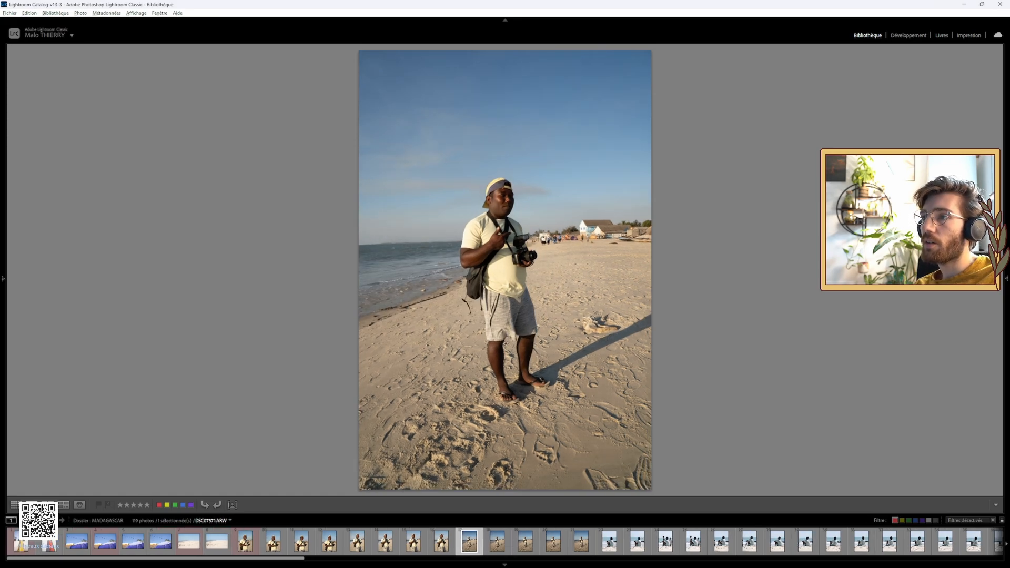
key(Right)
key(Left)
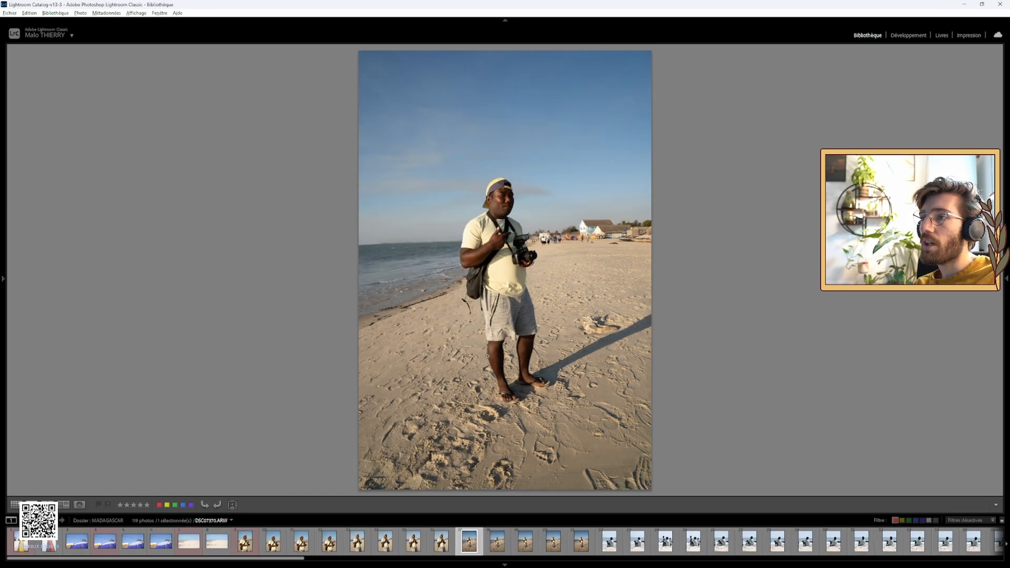
key(Right)
key(Left)
key(Right)
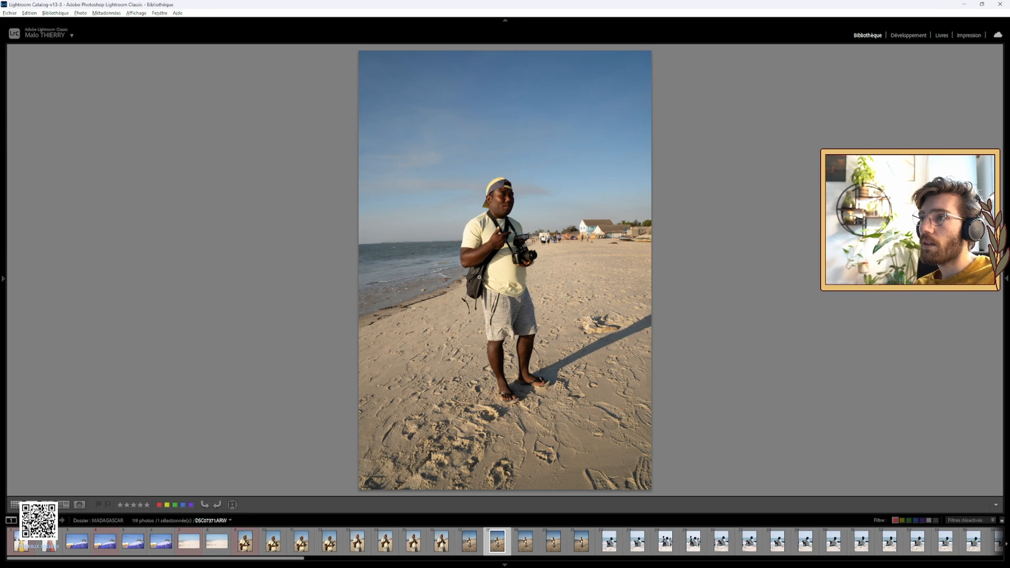
key(Left)
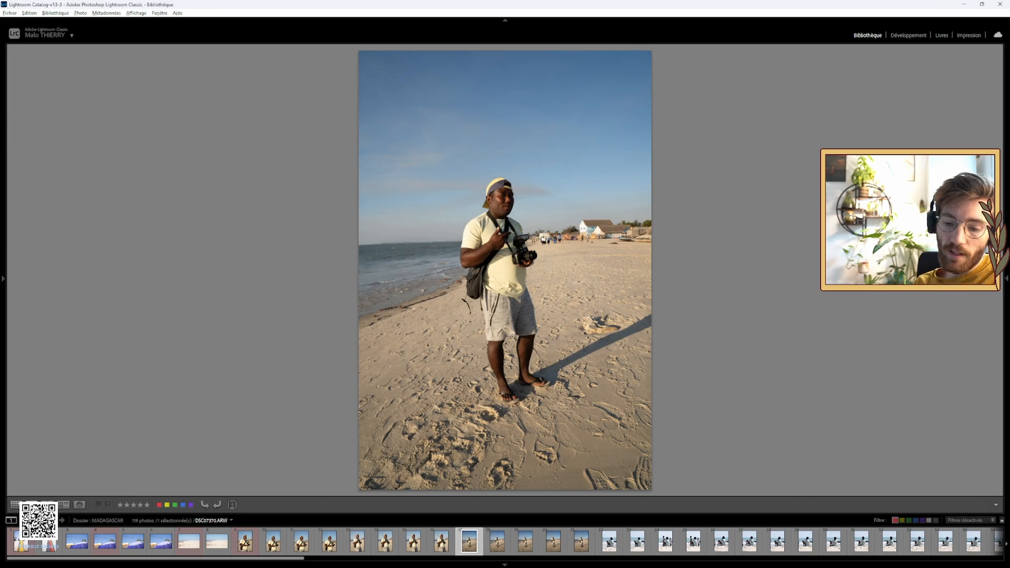
key(Right)
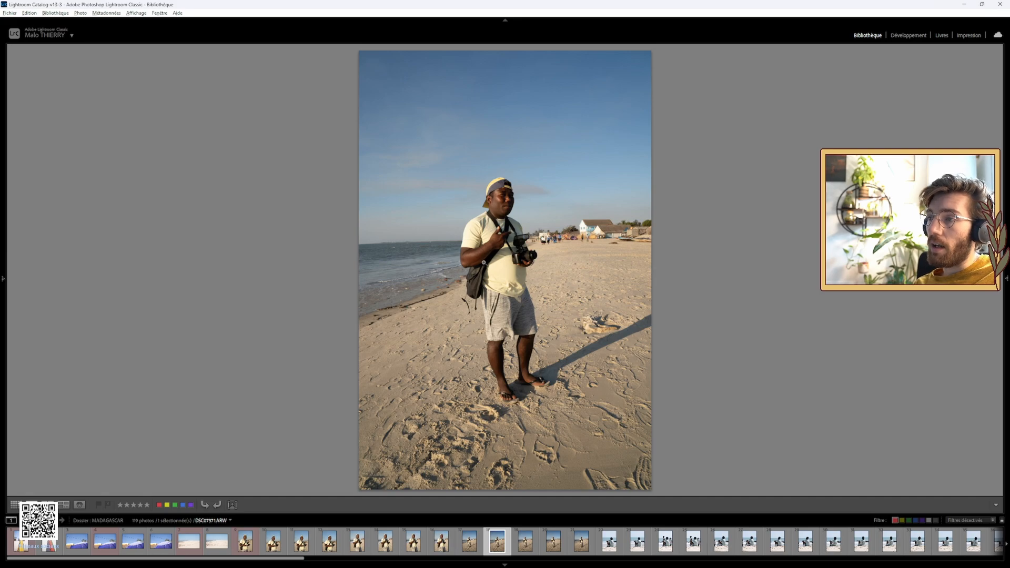
key(Left)
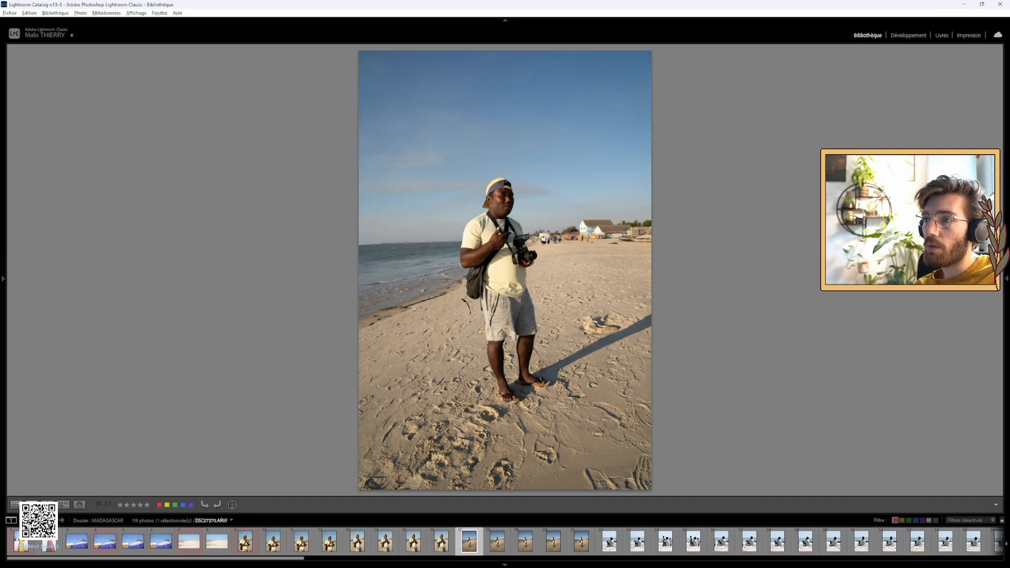
key(Right)
key(Left)
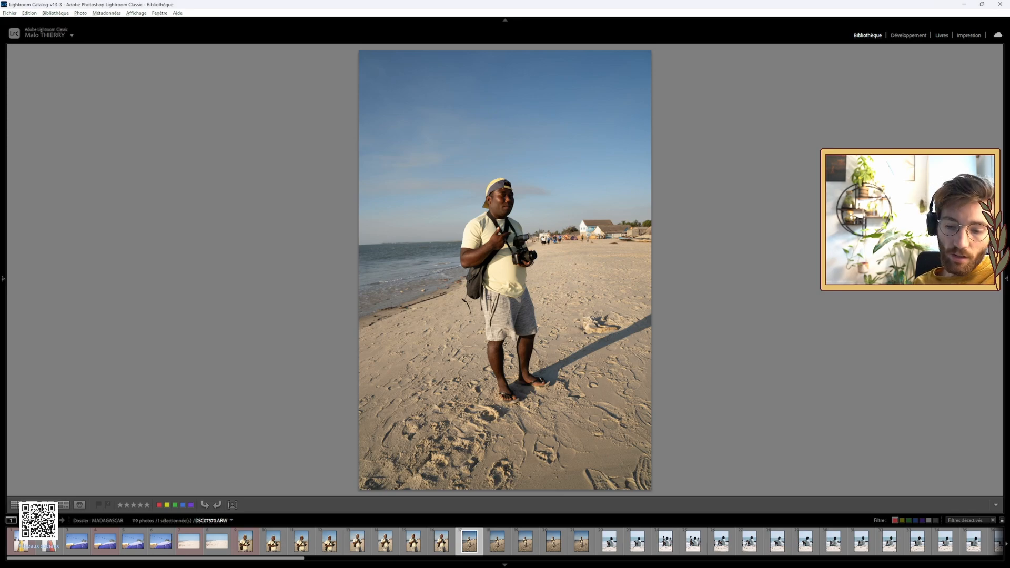
Give the first full-length beach shot of the man a red label and view the full-length shots that follow it.
key(6)
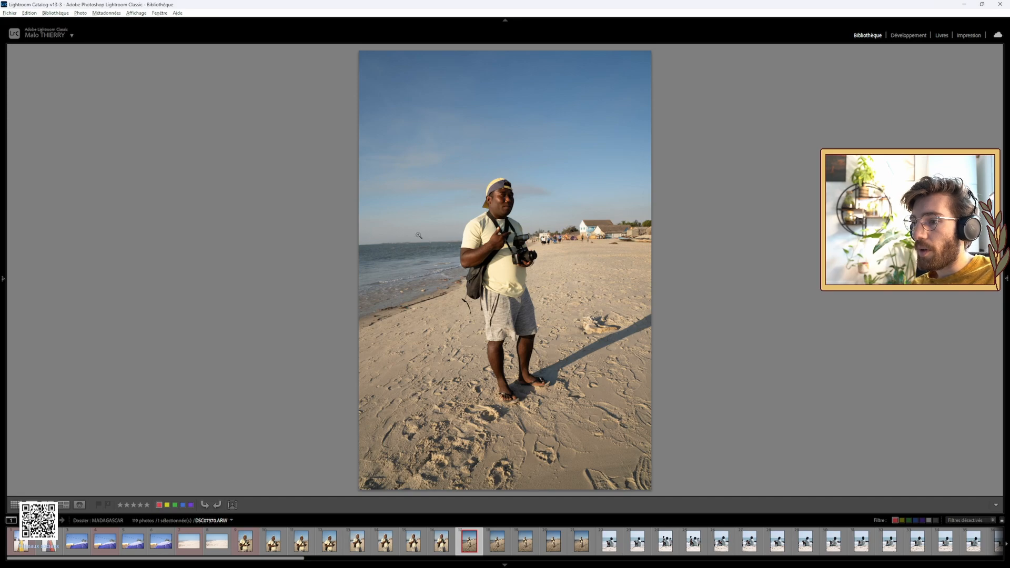
key(Right)
key(Right)
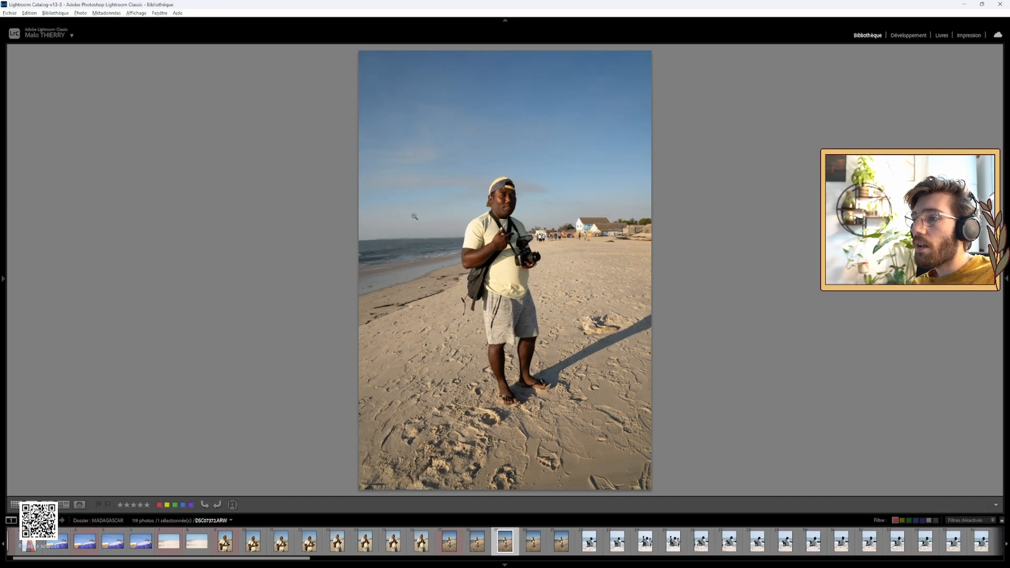
key(Right)
key(Right)
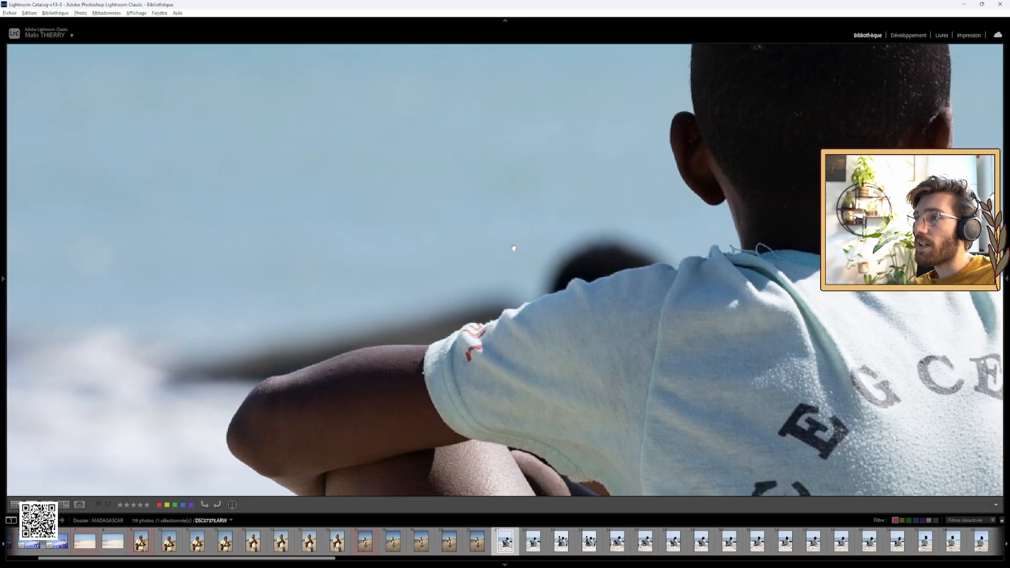
Check the sharpness of the first photo of the boy seated on the beach and give it a red label.
click(523, 249)
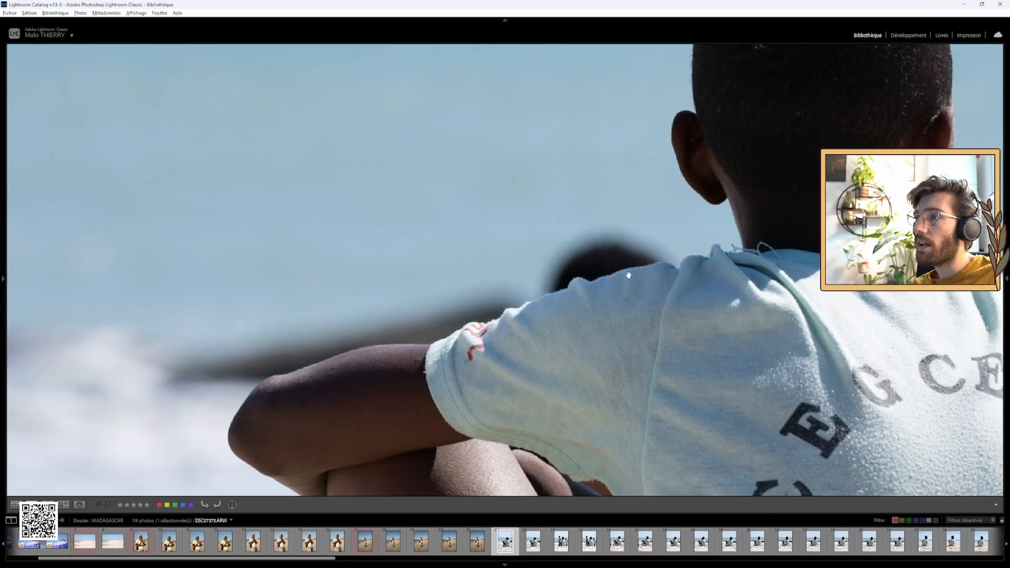
click(628, 274)
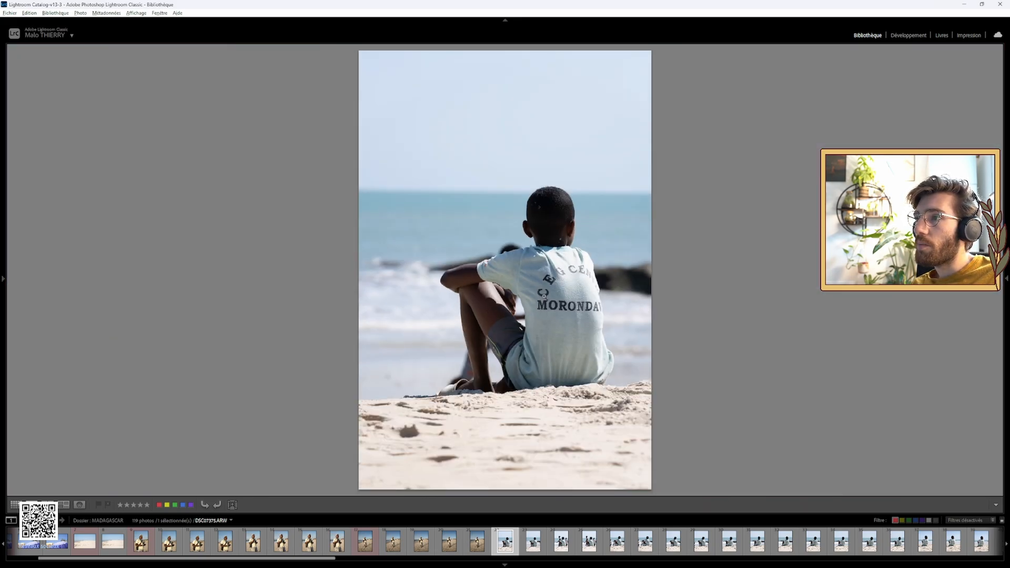
key(6)
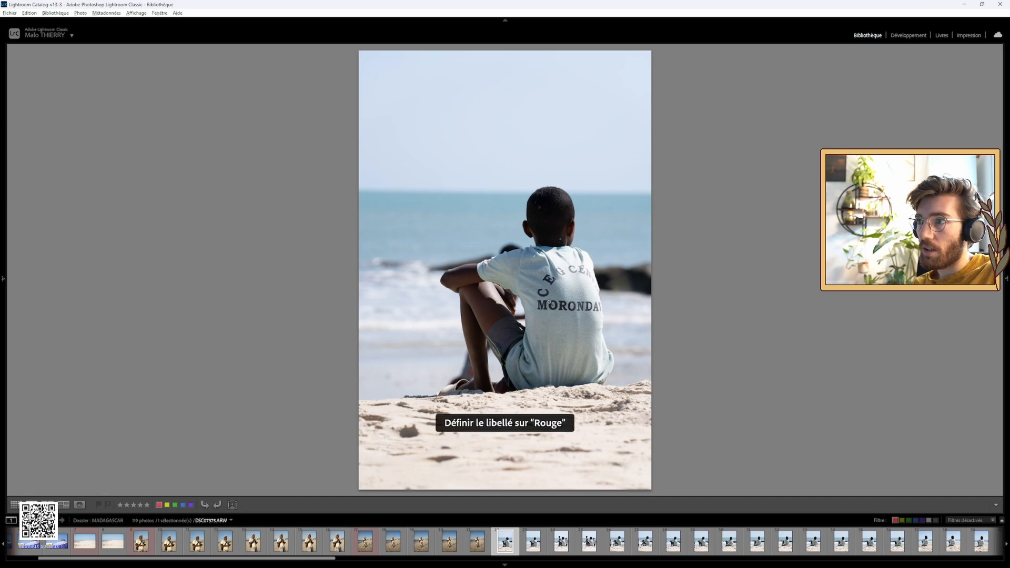
Crop the second photo of the seated boy tighter around him with a less elongated portrait ratio, excluding the figure at the edge.
key(Right)
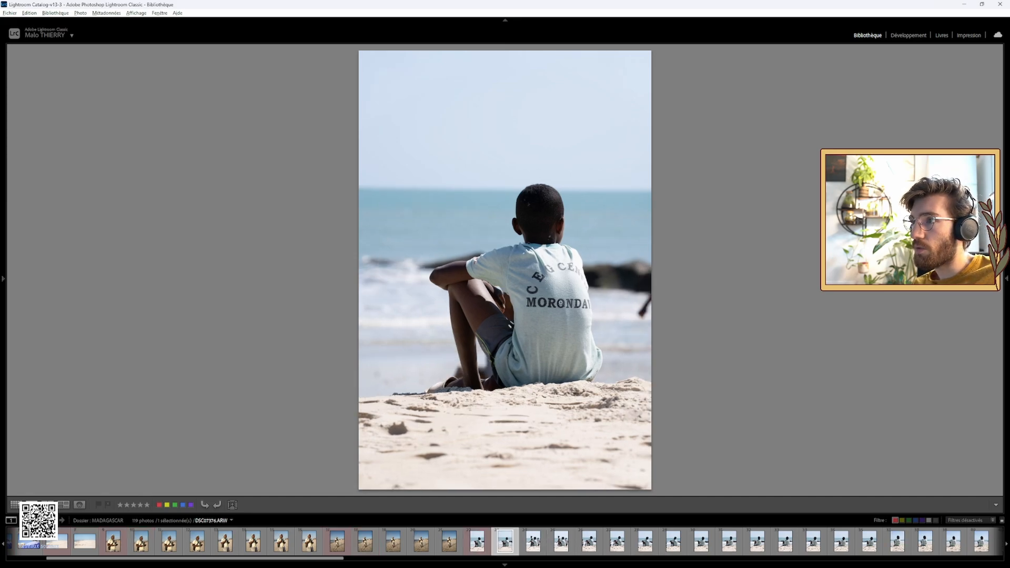
key(Right)
key(Left)
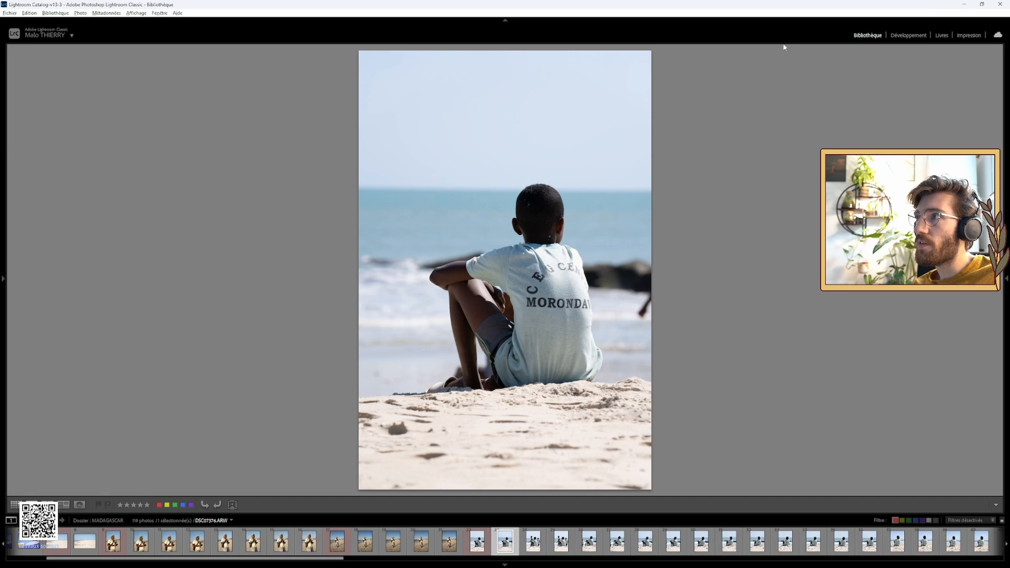
click(901, 37)
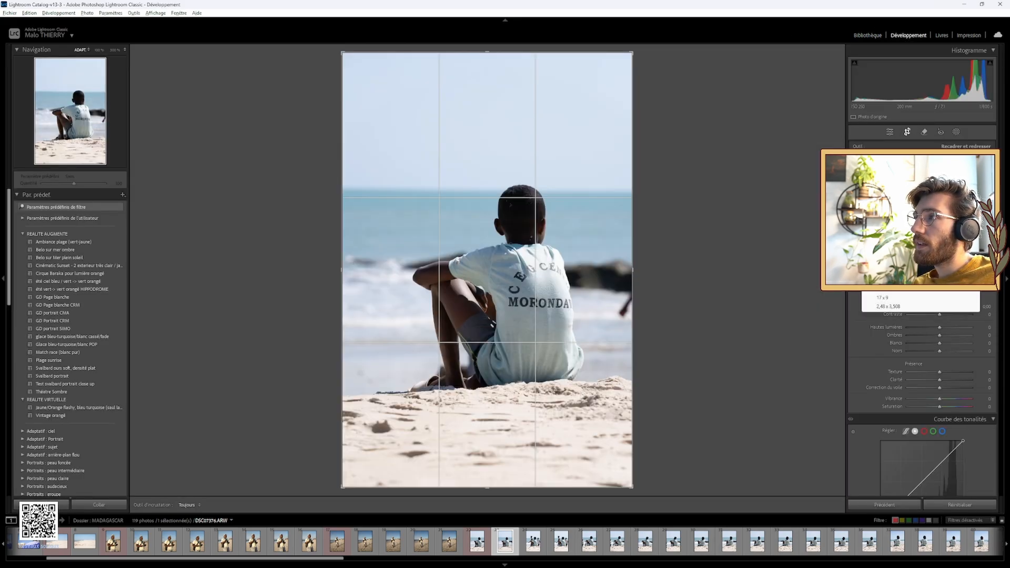
click(890, 213)
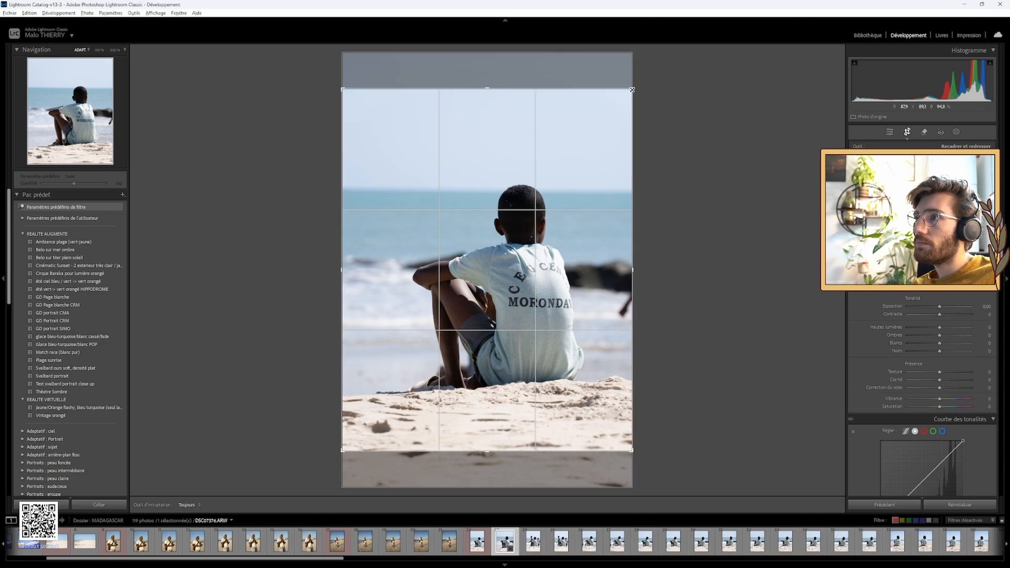
drag(633, 88, 613, 103)
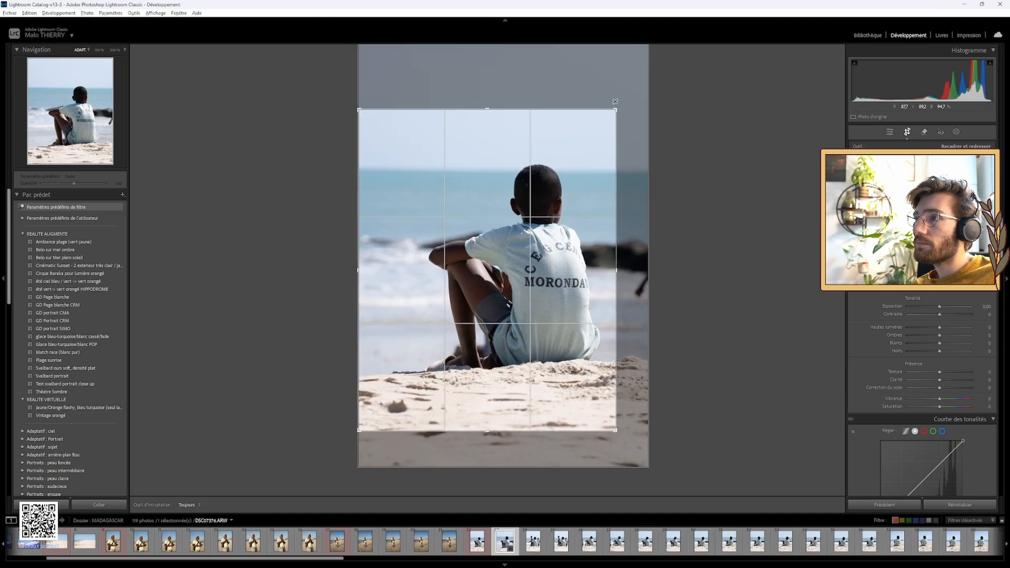
drag(498, 212, 513, 214)
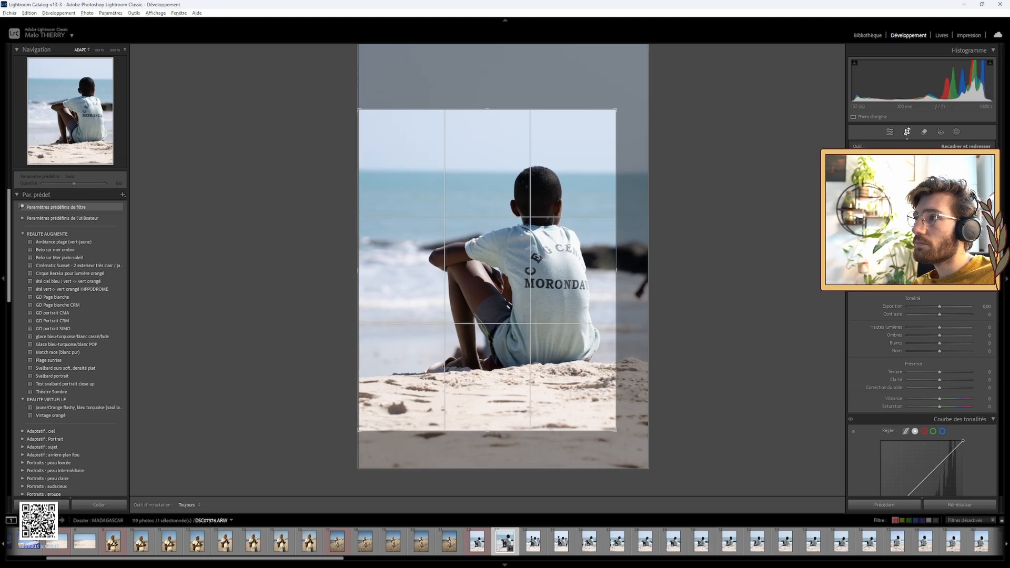
click(907, 132)
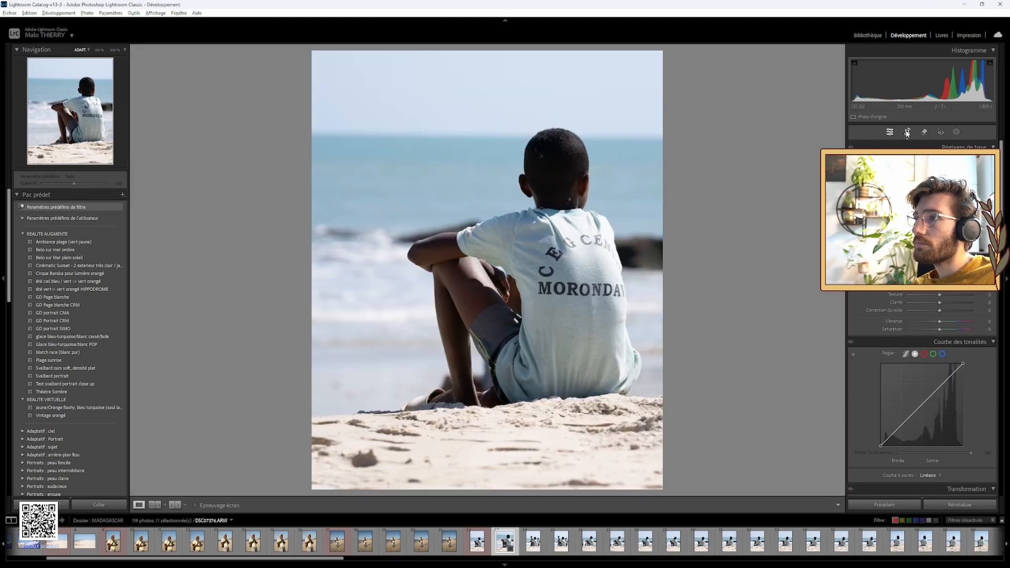
Reposition the photo inside its crop frame so the seated boy sits closer to the centre.
click(907, 133)
drag(485, 268, 473, 267)
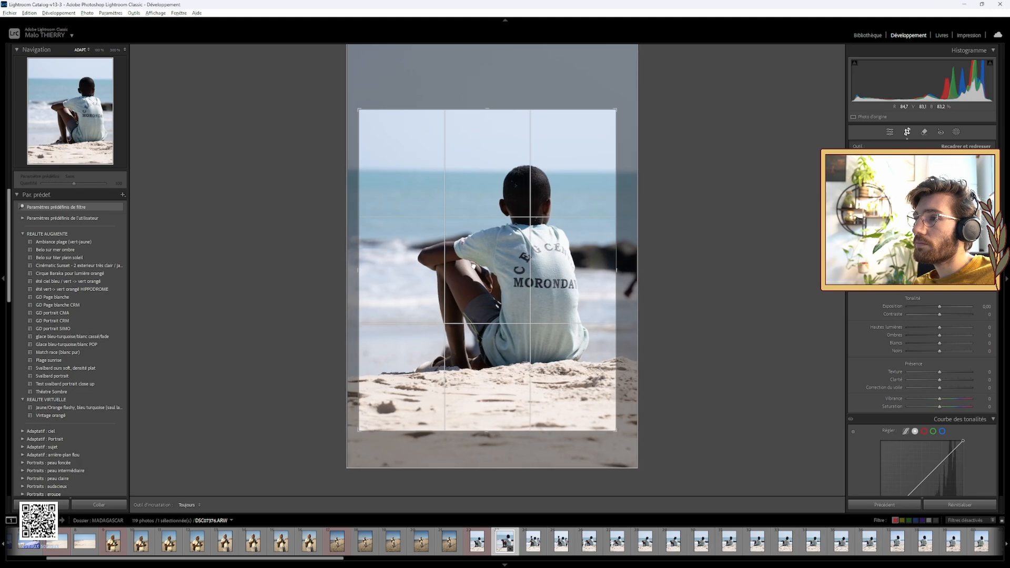
click(904, 135)
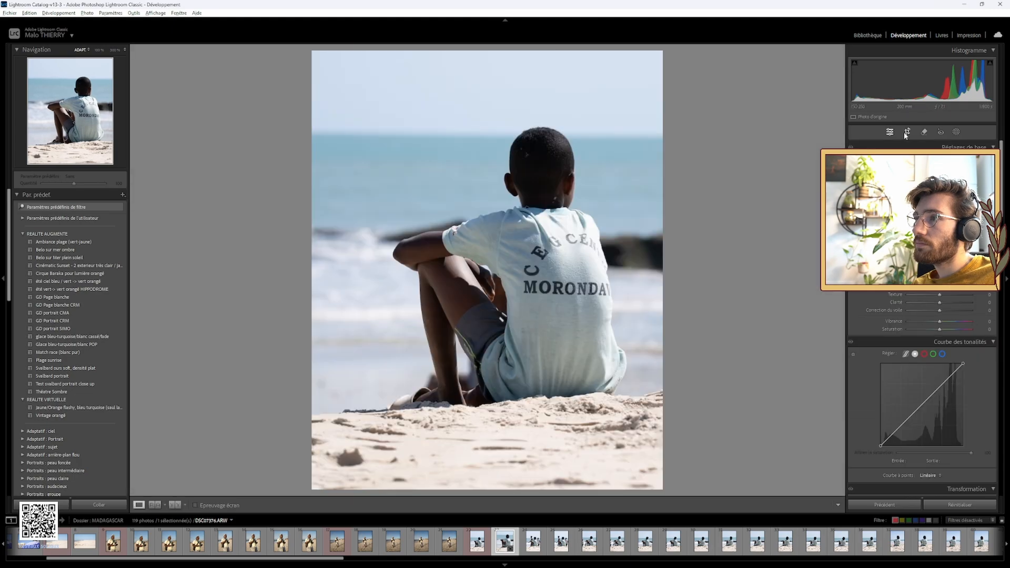
Check the sharpness of the boy's shirt and head in the cropped photo and give it a red label.
click(541, 220)
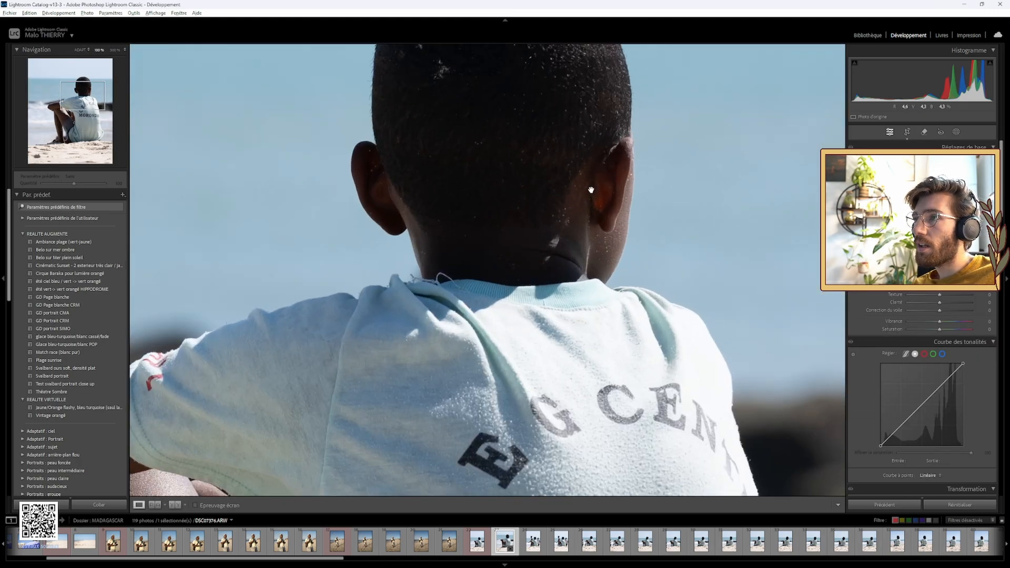
drag(544, 111, 368, 269)
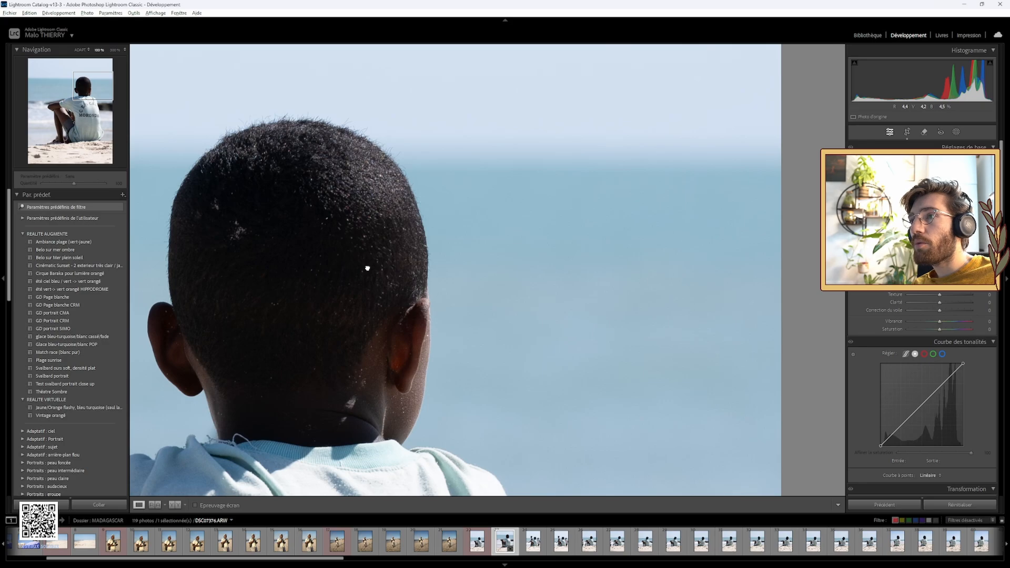
click(455, 346)
key(6)
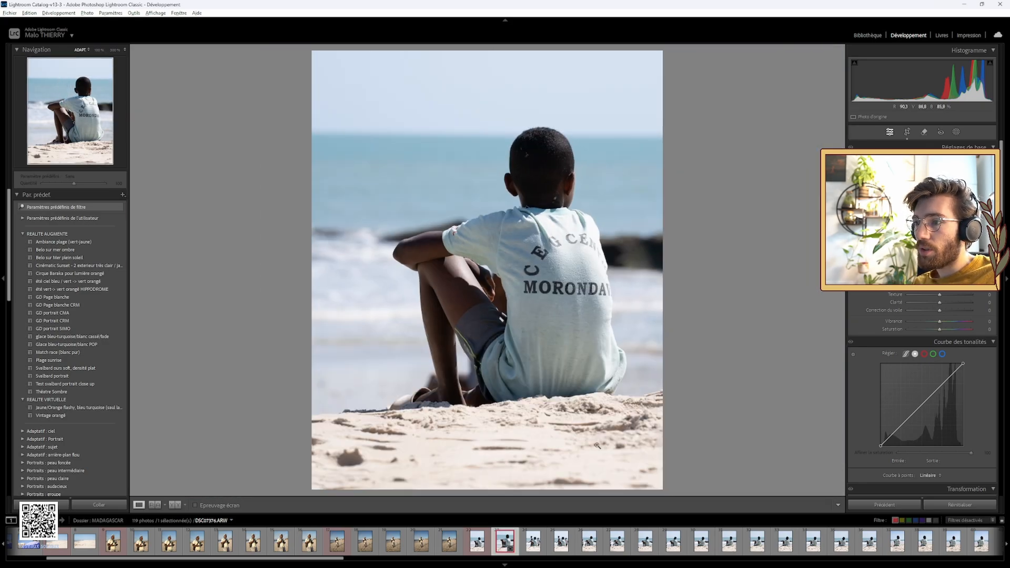
Remove the red label from the first photo of the seated boy and return to the Library module.
key(Left)
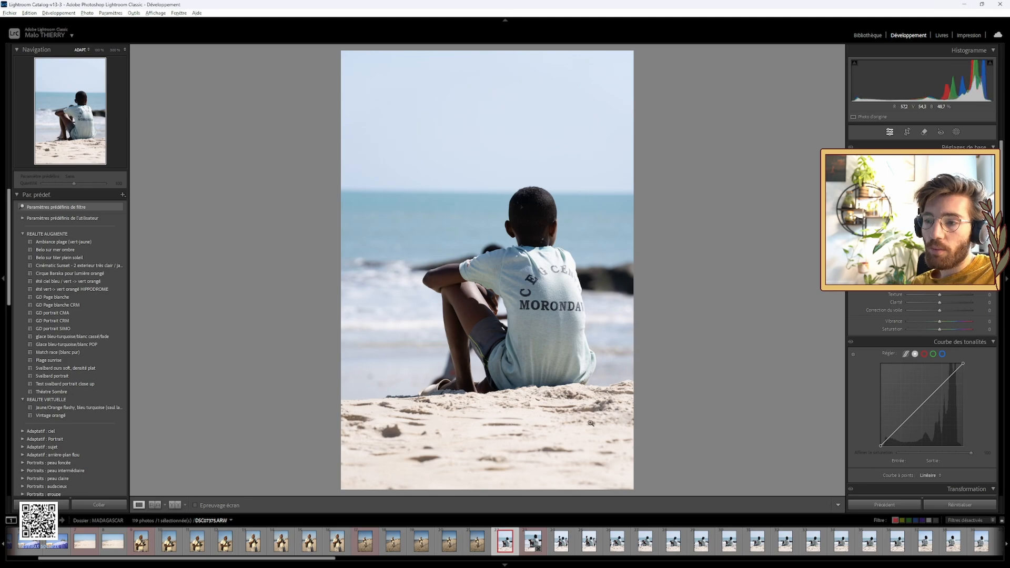
key(6)
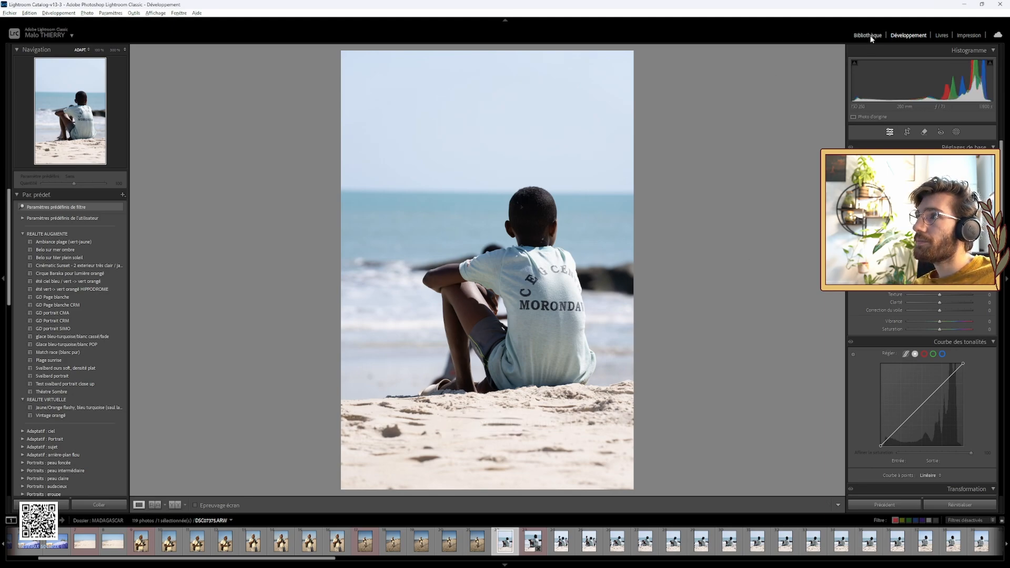
click(868, 36)
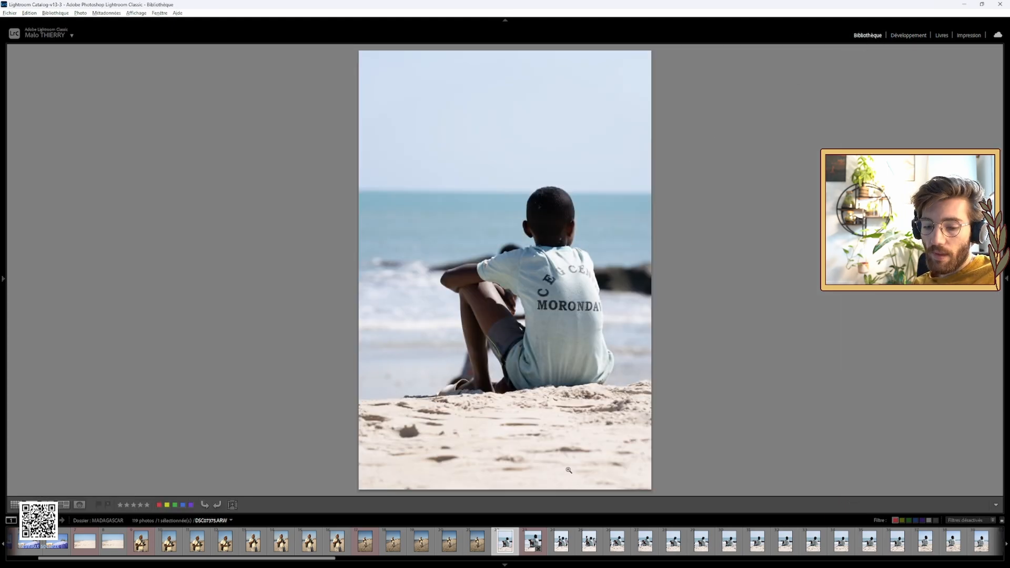
Inspect the background boy's face in the third photo of the seated boy and give that photo a red label.
key(Right)
key(Right)
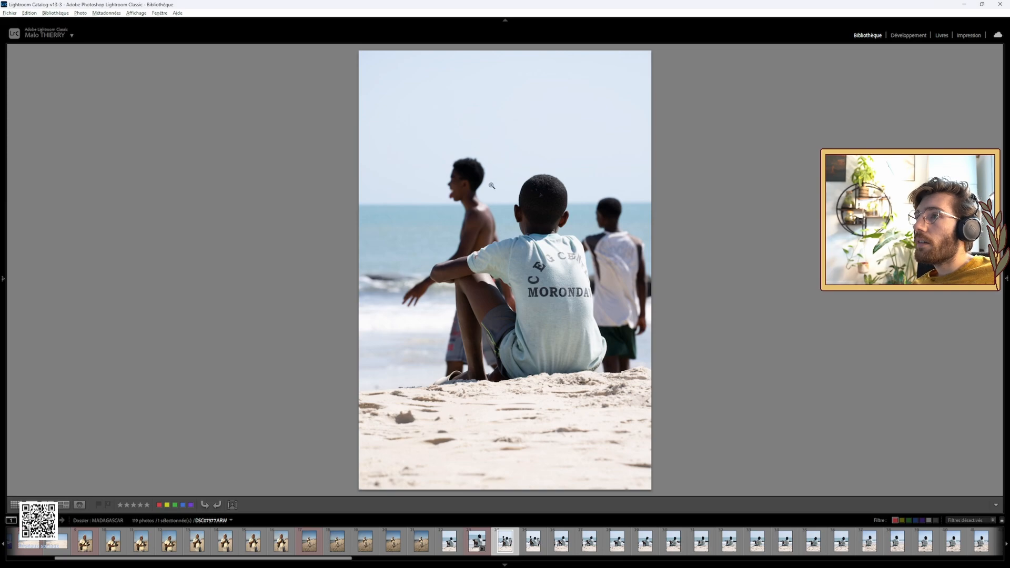
click(470, 183)
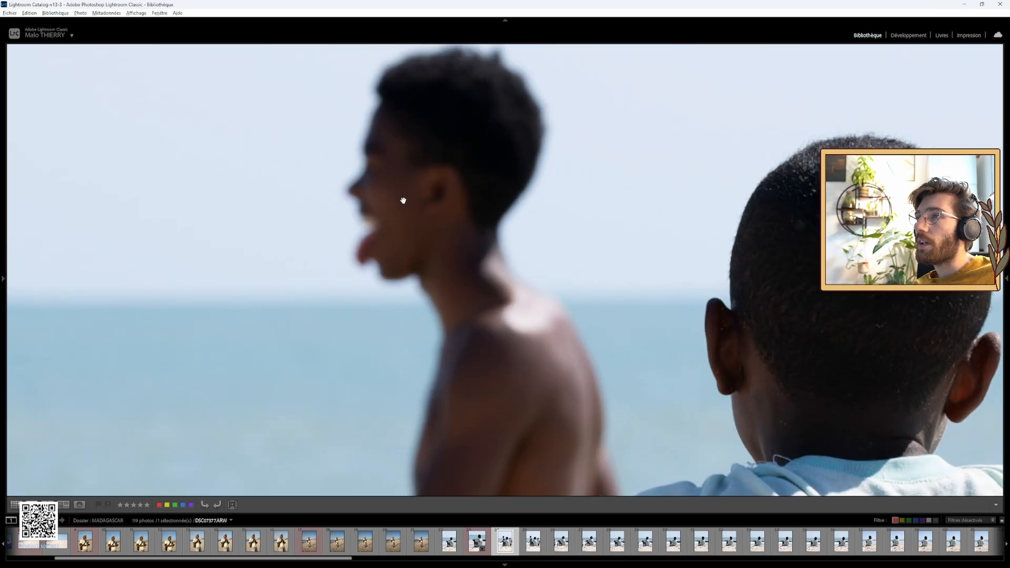
click(405, 202)
key(6)
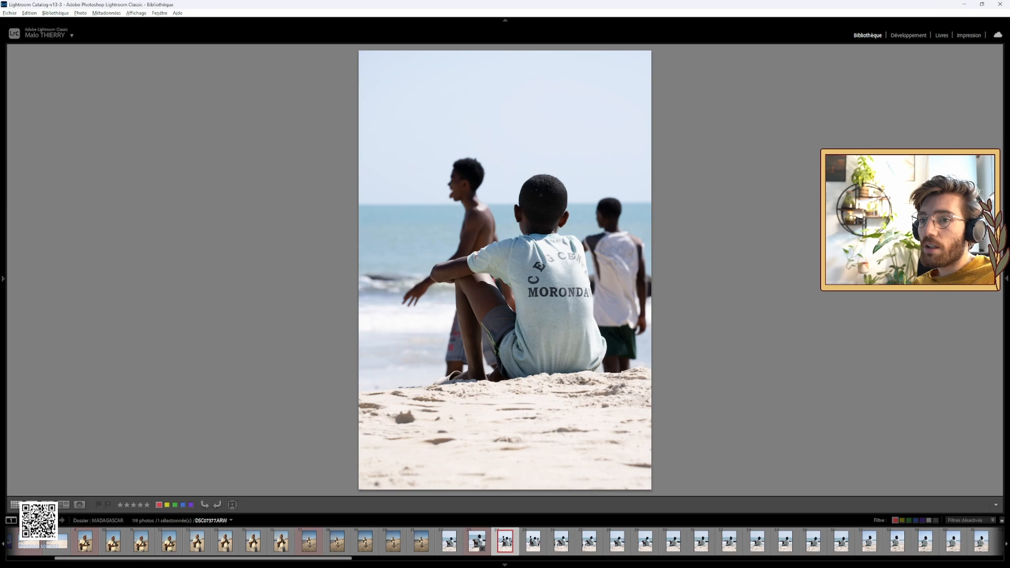
Compare the seated boy photos in a grid and give photo 25, with a figure standing on each side of him, a red label.
click(15, 504)
scroll(339, 367, down, 5)
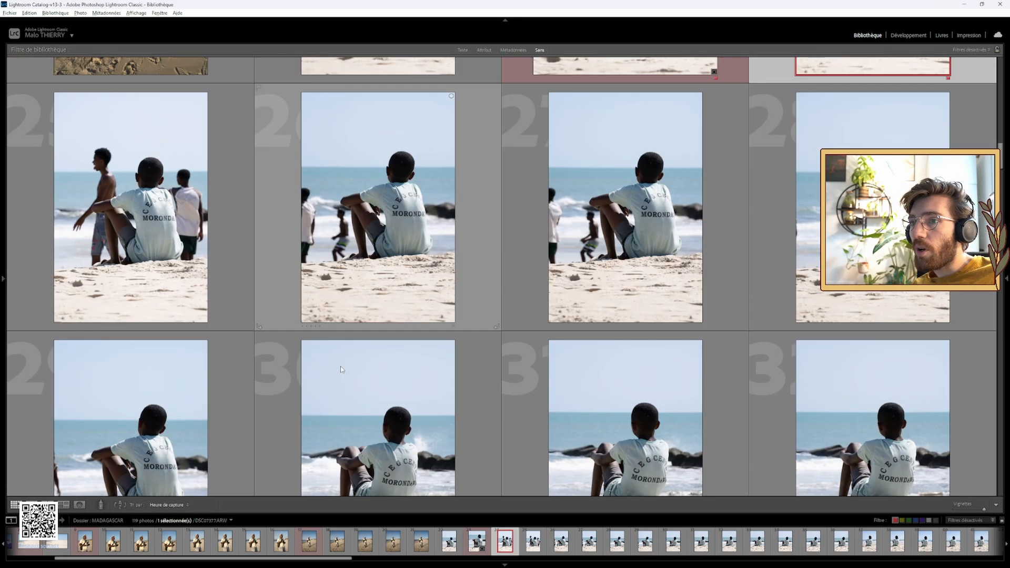
scroll(294, 337, up, 3)
scroll(284, 325, up, 3)
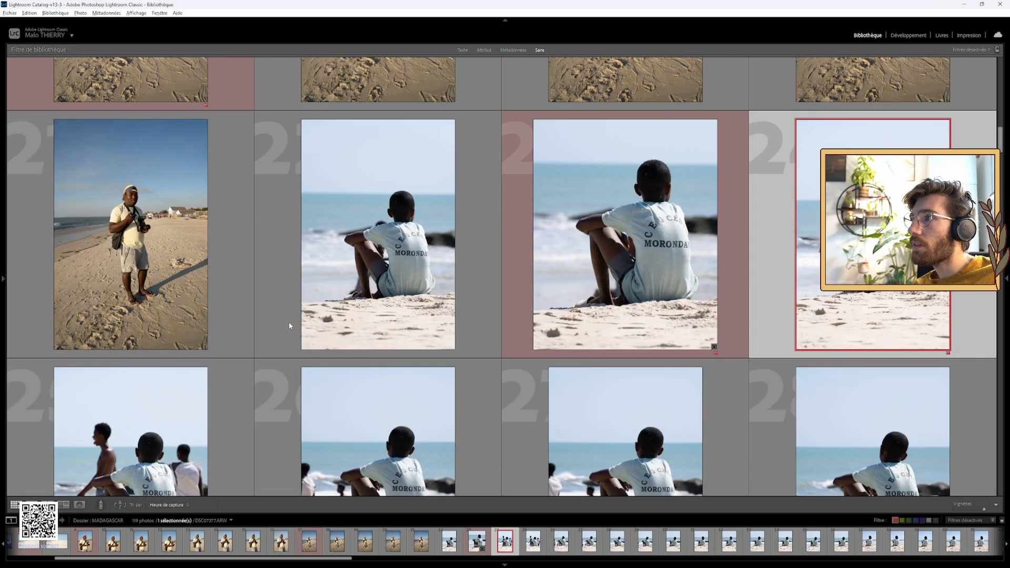
scroll(258, 349, down, 3)
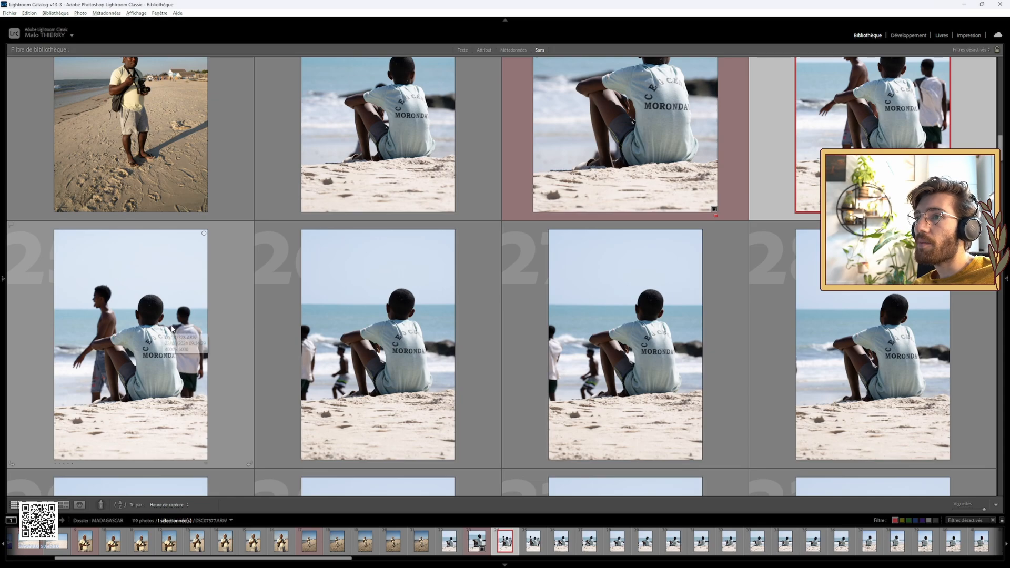
scroll(168, 331, up, 3)
scroll(169, 344, down, 3)
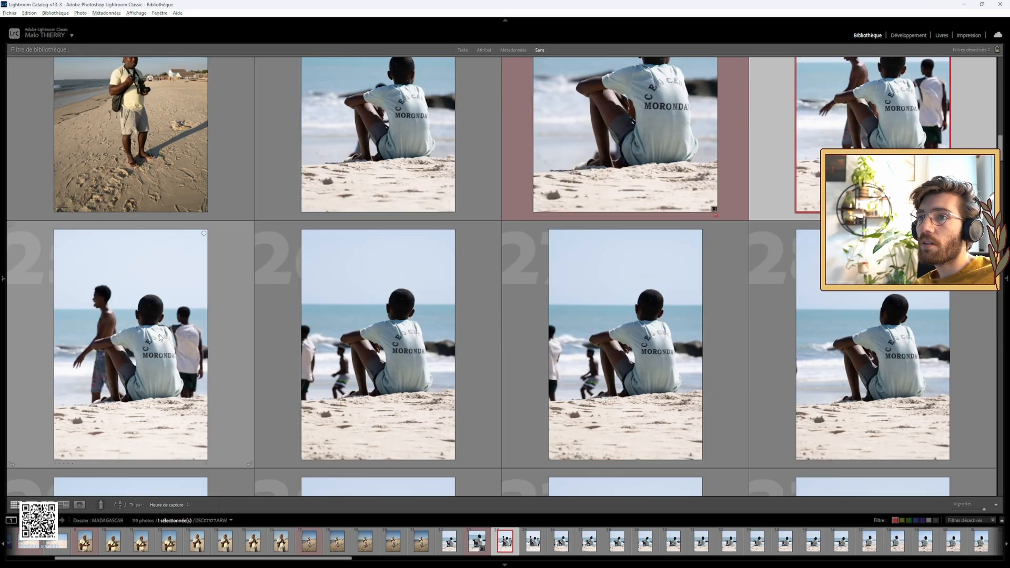
click(161, 338)
key(6)
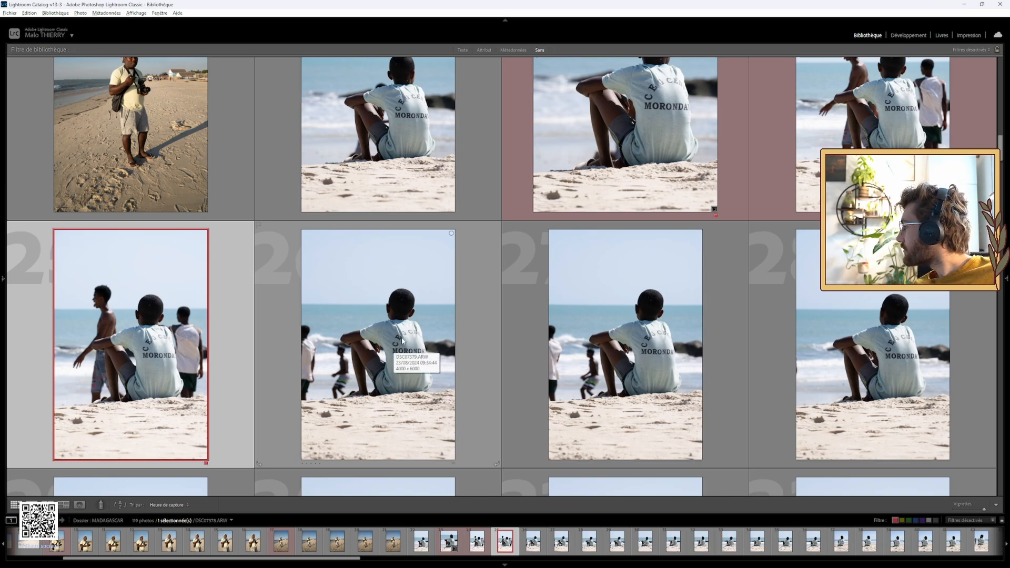
key(XF86AudioLowerVolume)
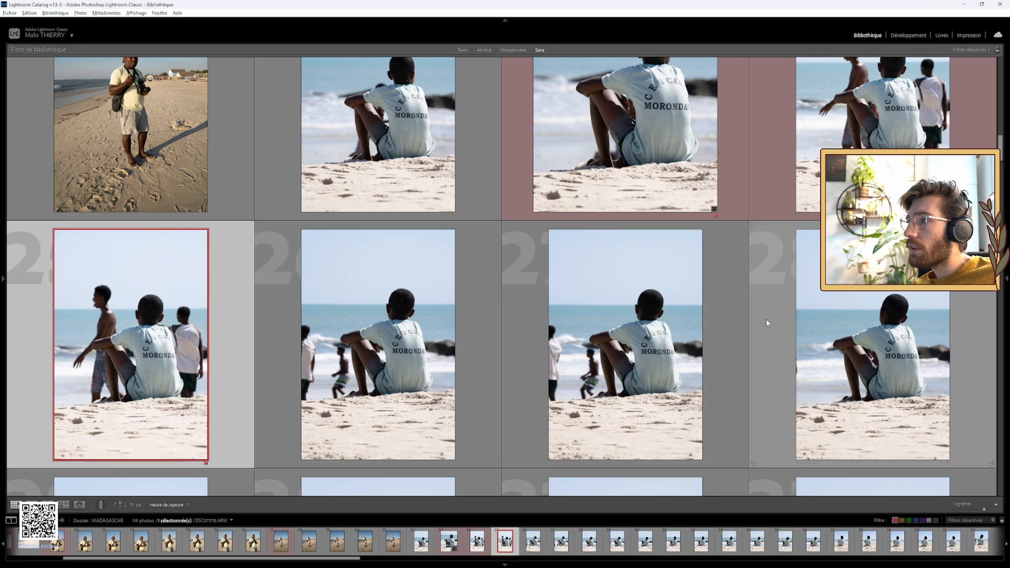
Look through the grid photos of the seated boy from photo 25 to photo 52, comparing poses, framing and background figures.
scroll(282, 331, down, 2)
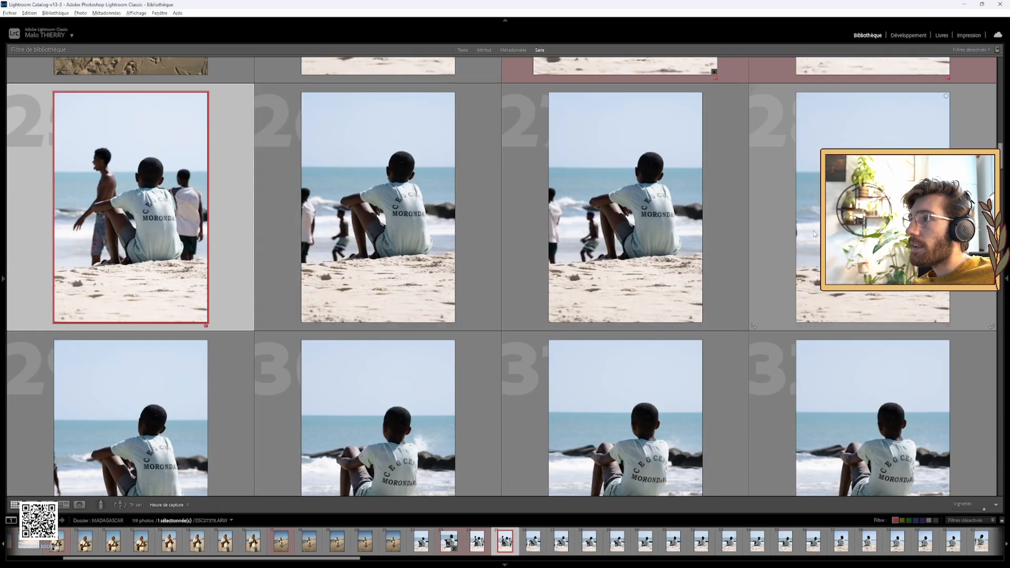
scroll(347, 288, down, 4)
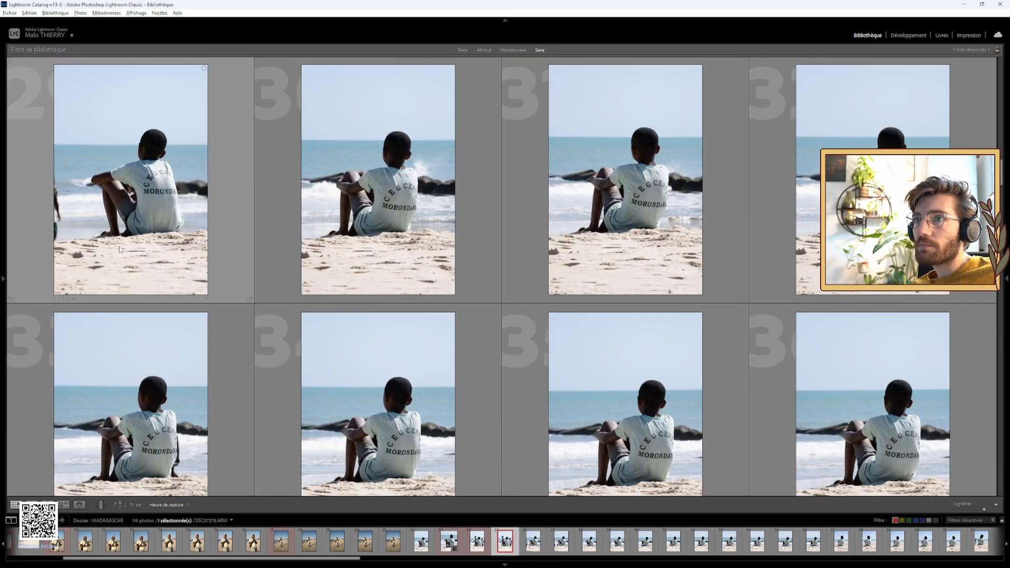
scroll(164, 248, up, 4)
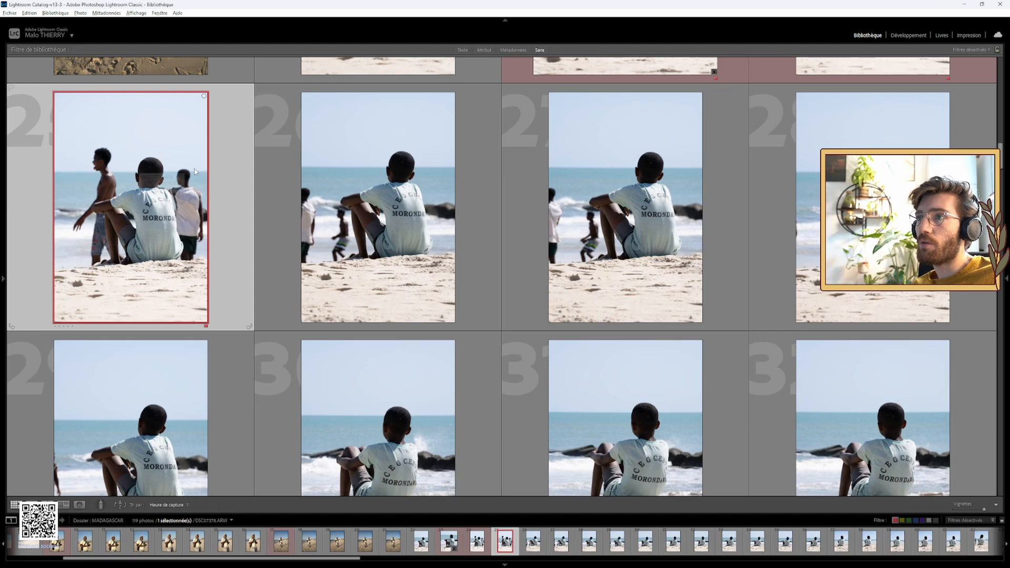
scroll(281, 245, down, 6)
scroll(405, 332, down, 6)
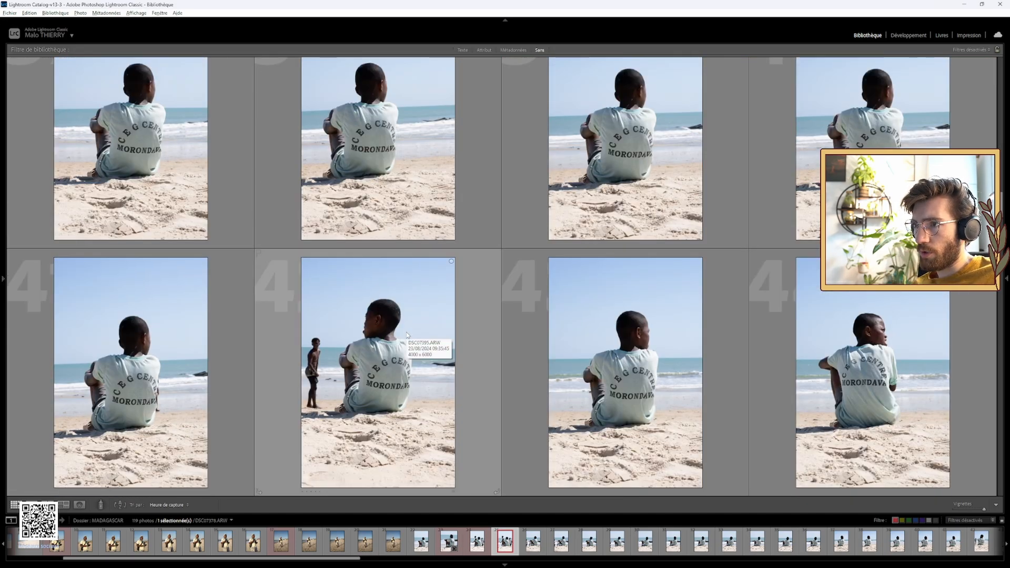
scroll(402, 324, down, 2)
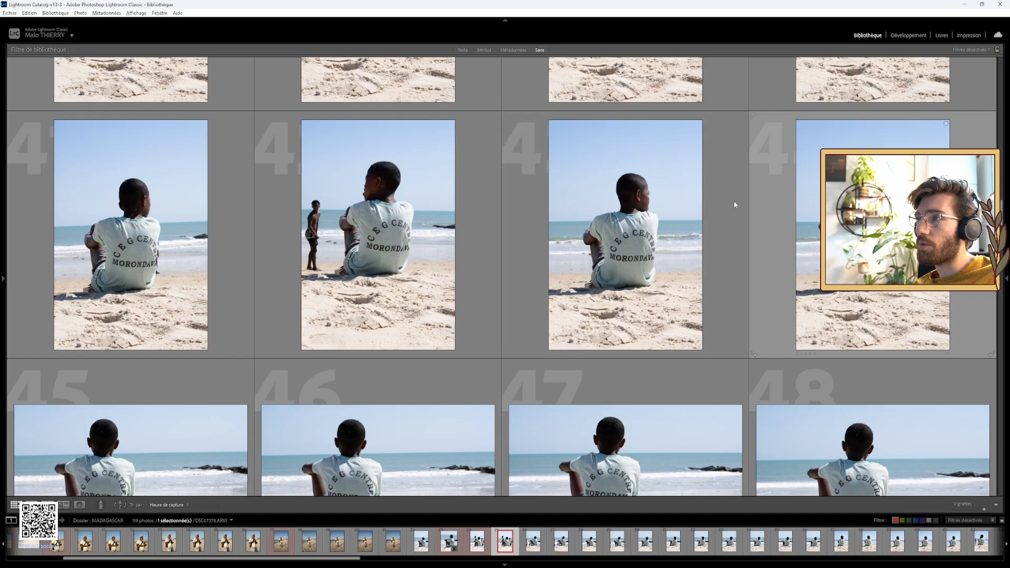
scroll(452, 235, down, 3)
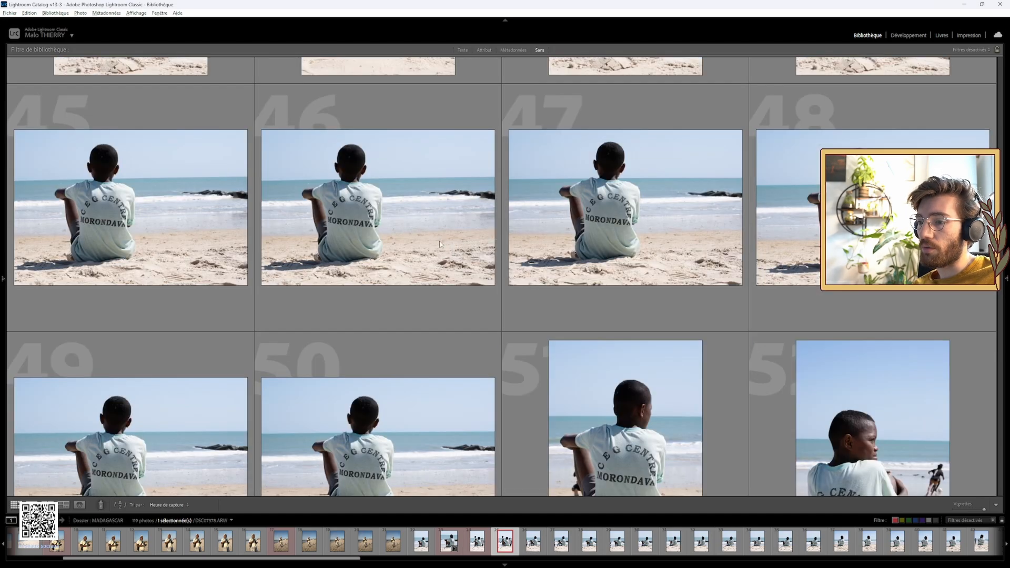
scroll(465, 255, up, 3)
scroll(465, 255, up, 10)
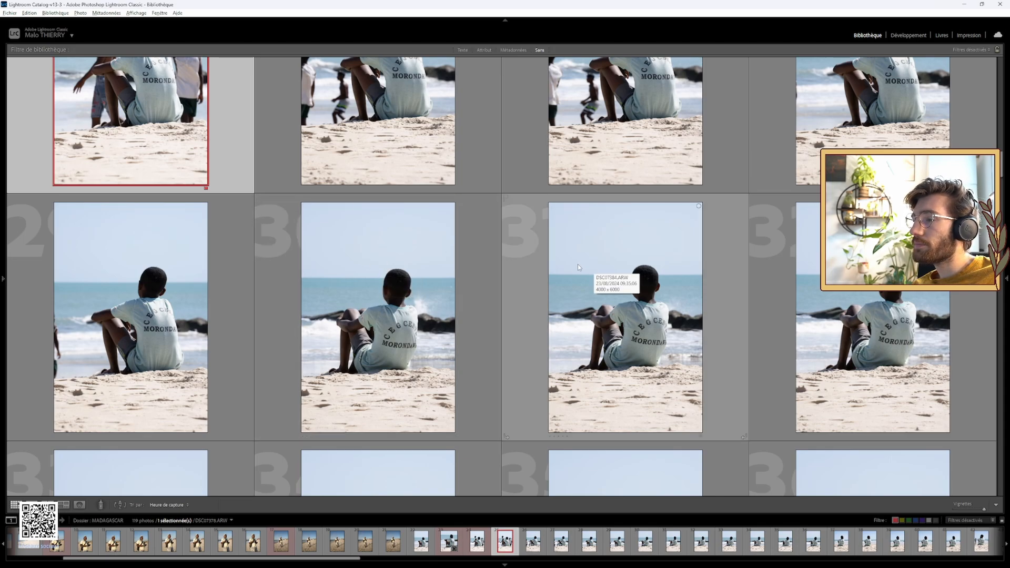
scroll(547, 264, down, 2)
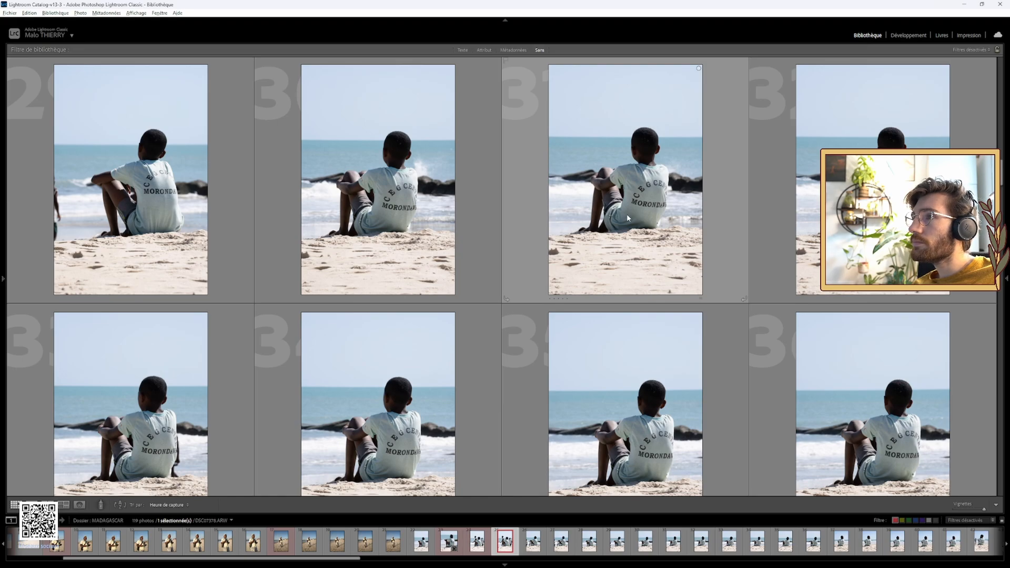
scroll(627, 213, up, 4)
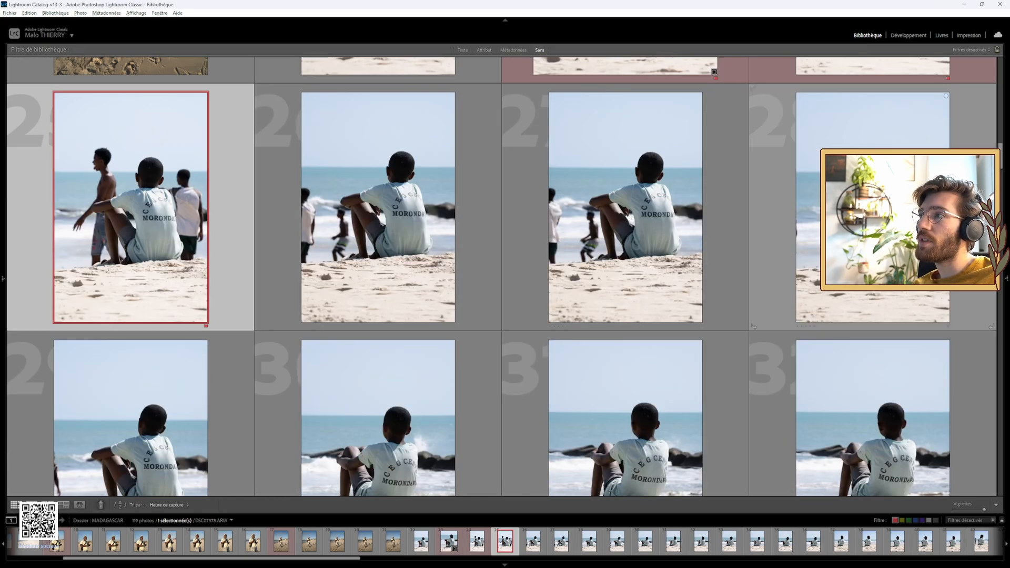
scroll(530, 221, down, 4)
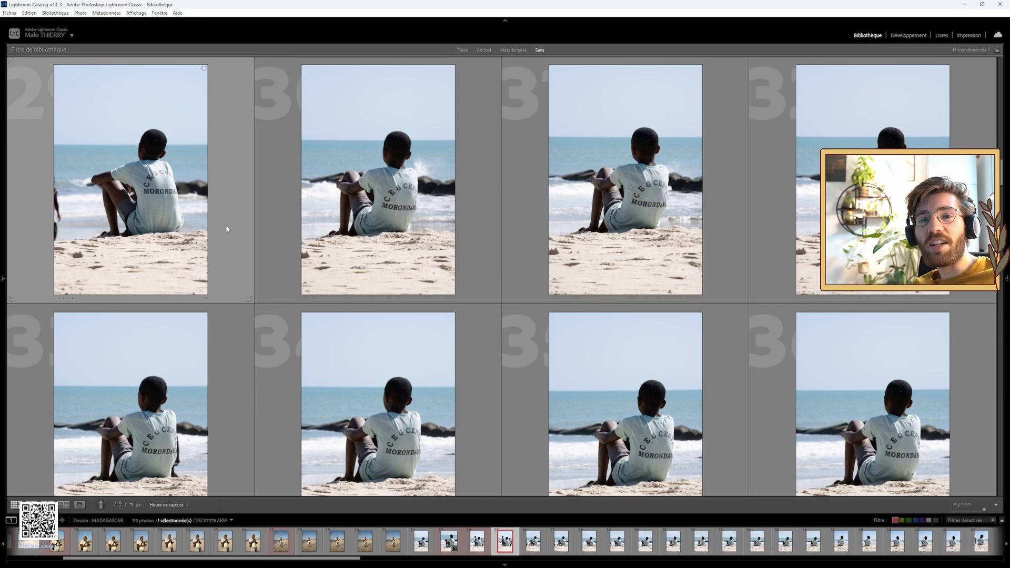
scroll(226, 229, up, 5)
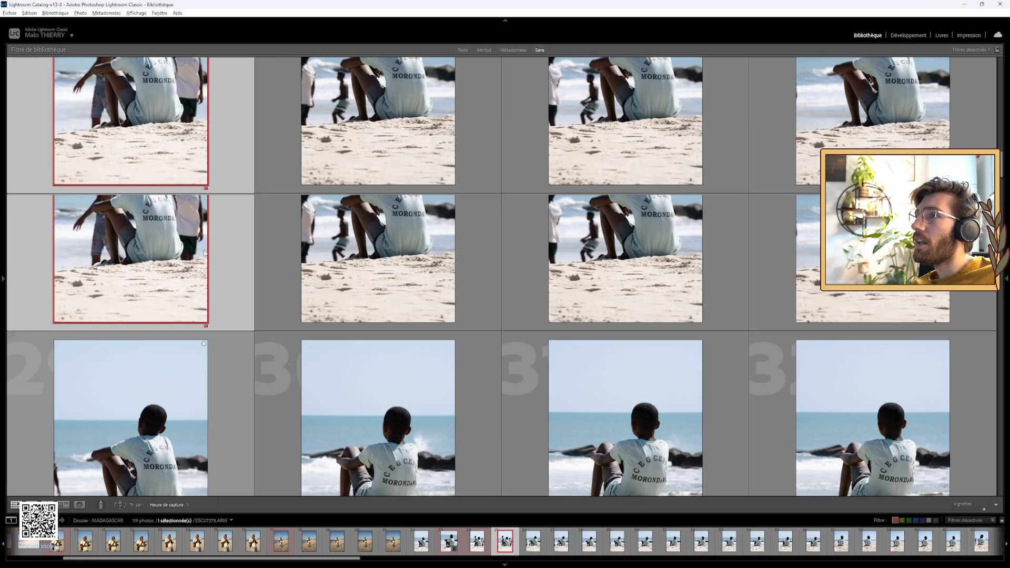
scroll(245, 267, down, 5)
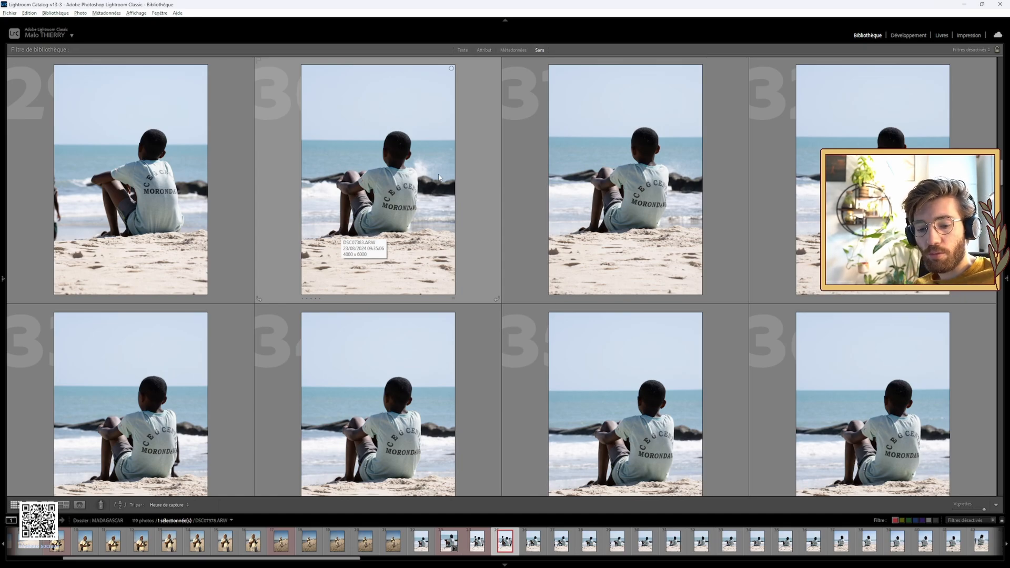
Check the sharpness of the boy's shirt in enlarged photo 30, with the wave splash behind him, and return to the grid.
double_click(415, 150)
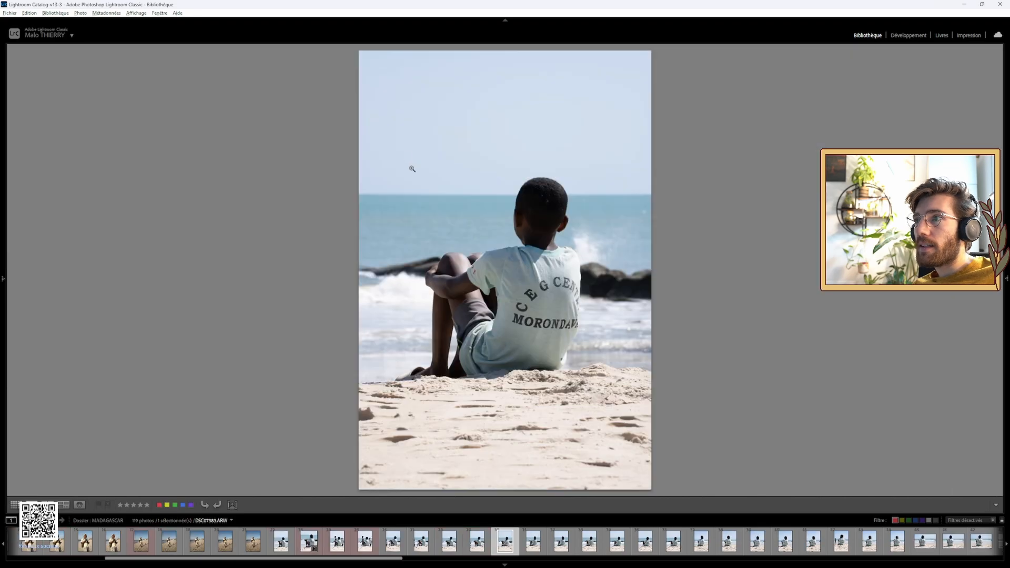
click(565, 264)
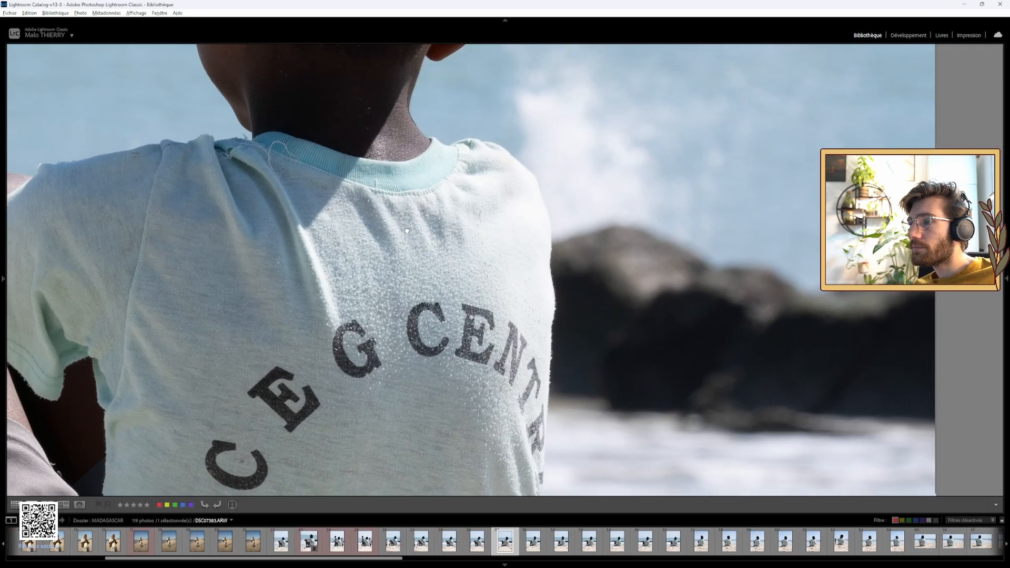
click(489, 207)
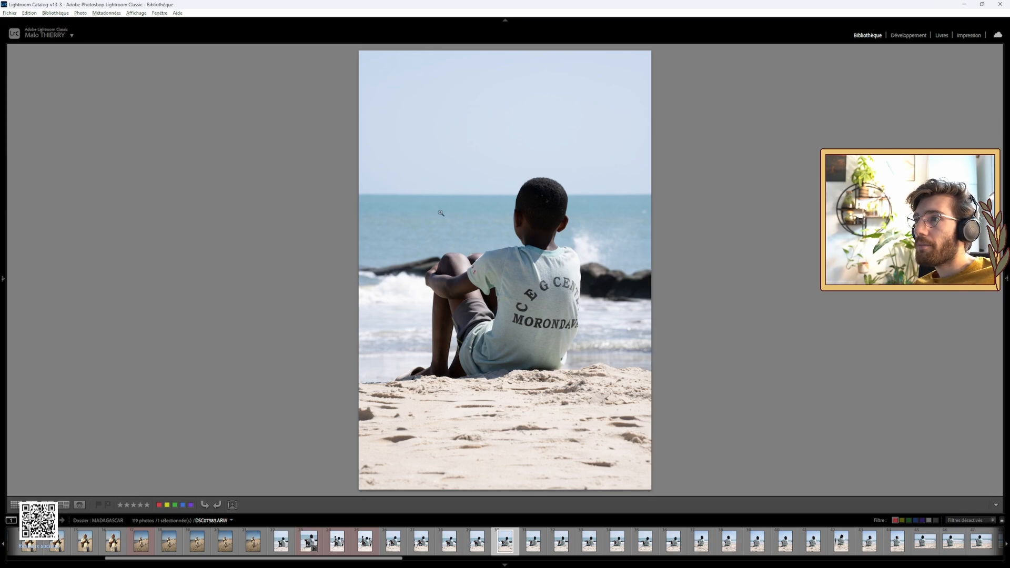
click(14, 505)
Compare the seated boy photos in front of the rocks, 29 to 36, with the wider beach views from photo 37 onward.
scroll(299, 296, down, 2)
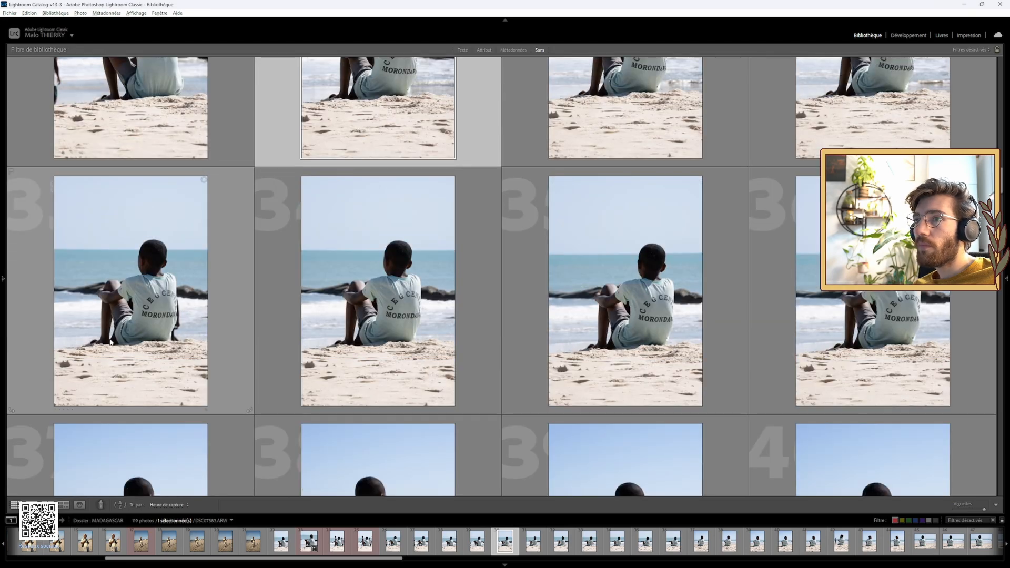
scroll(703, 284, down, 3)
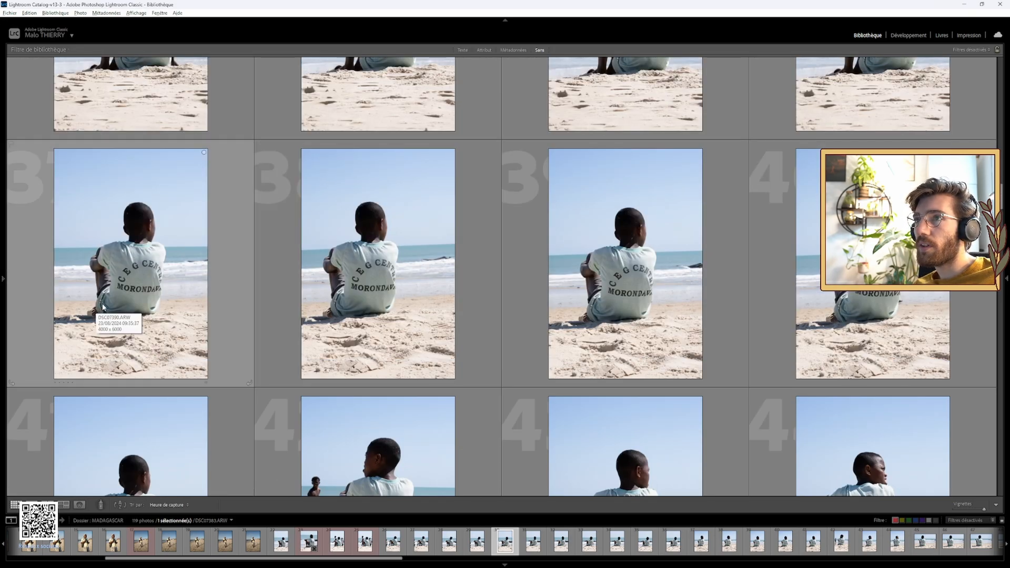
scroll(103, 307, up, 5)
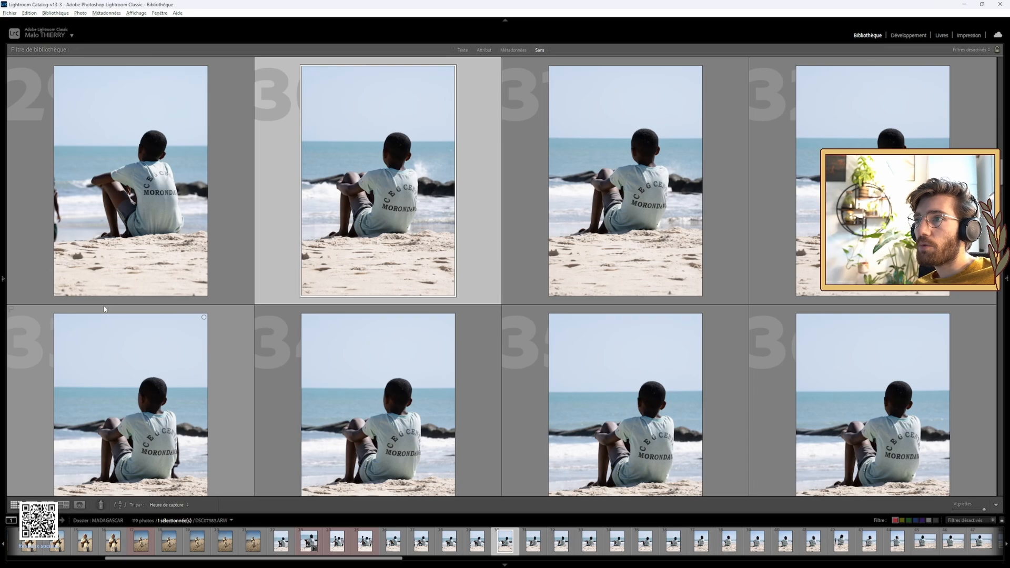
scroll(104, 310, down, 3)
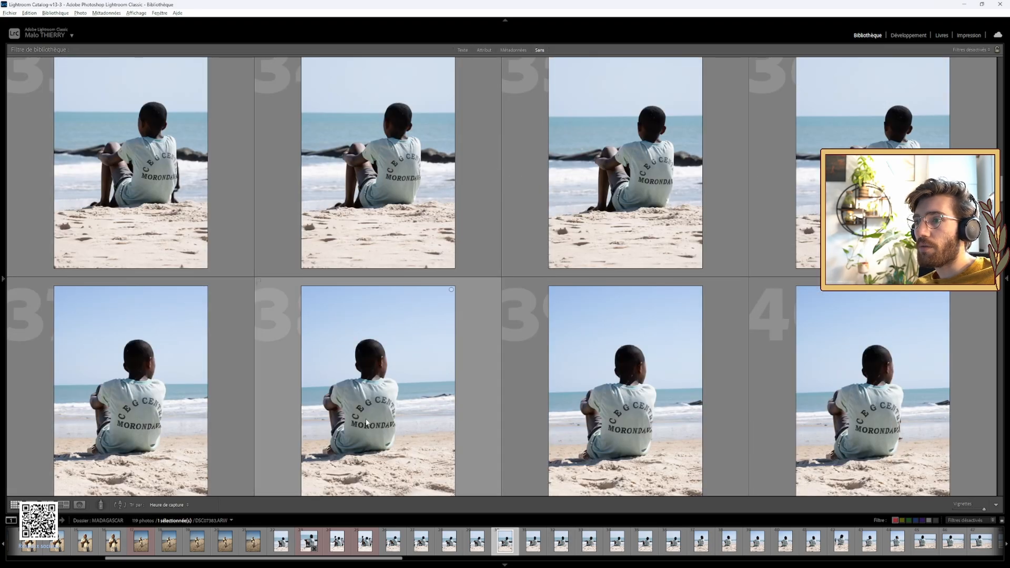
scroll(367, 423, down, 2)
click(375, 288)
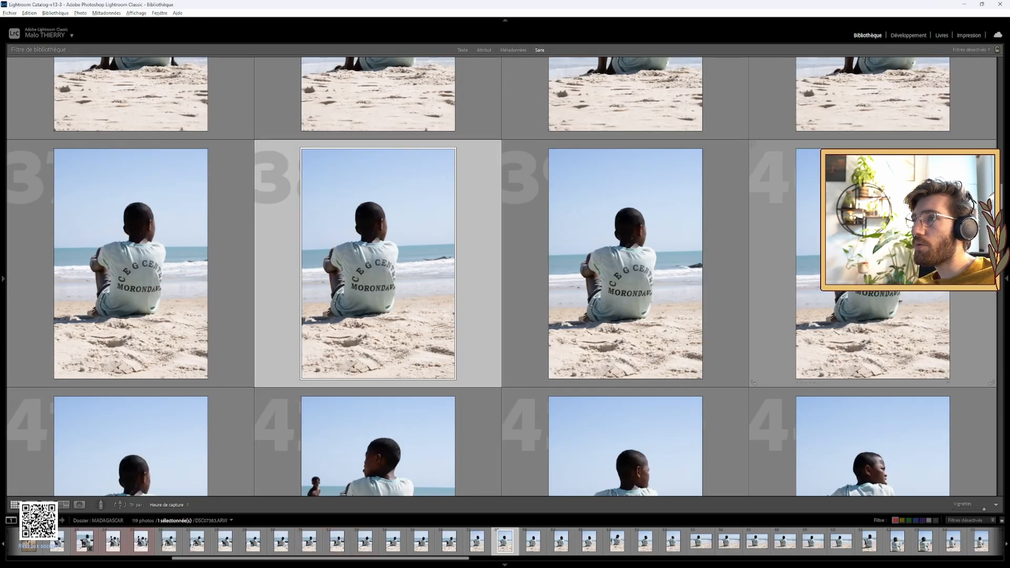
mouse_move(1007, 277)
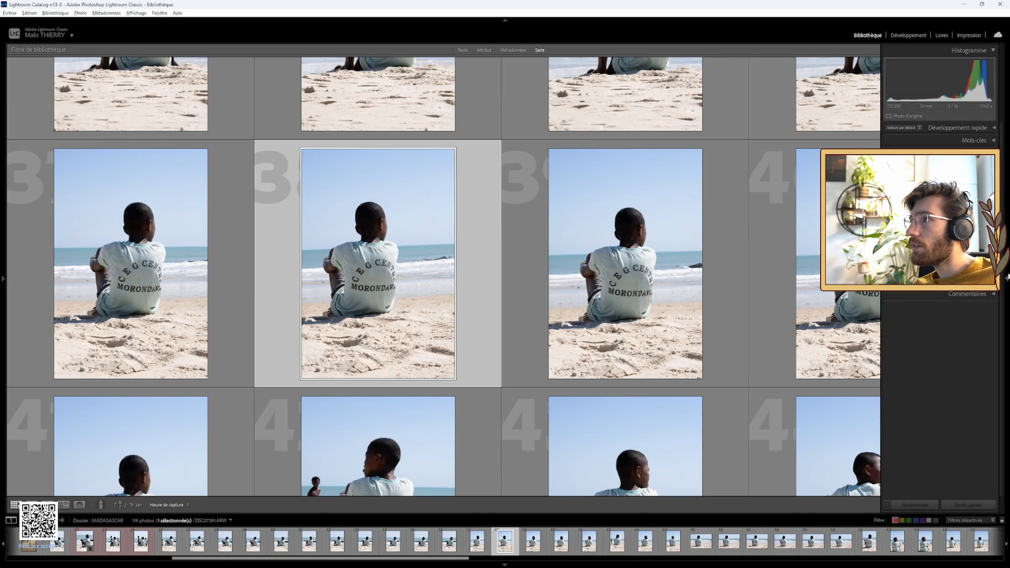
scroll(647, 227, up, 4)
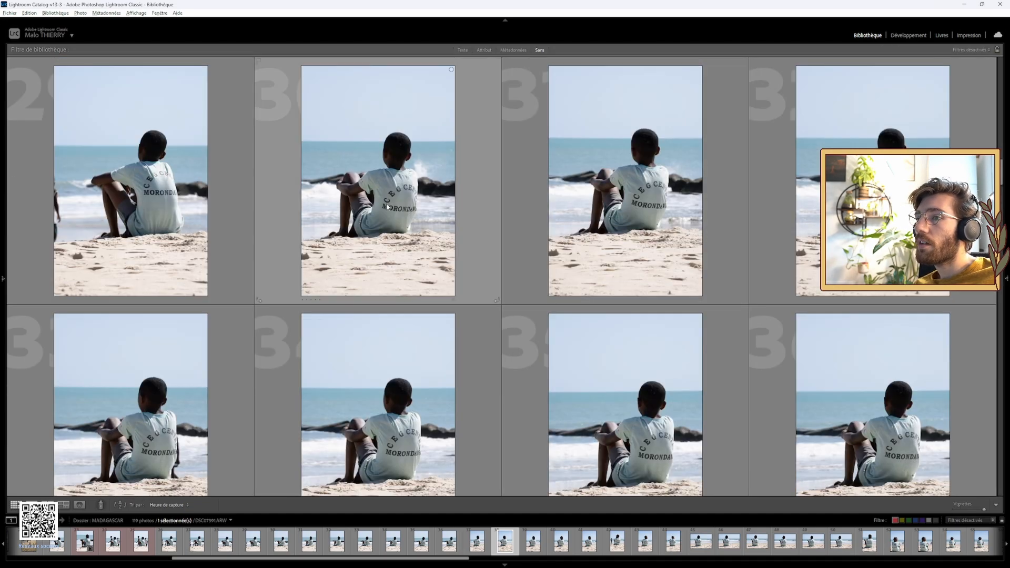
scroll(391, 214, down, 3)
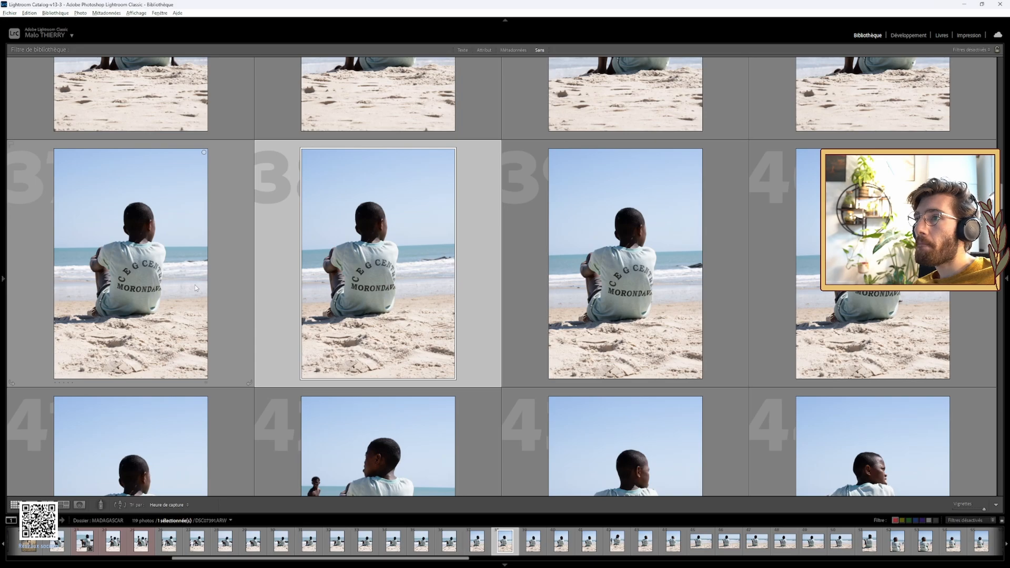
scroll(213, 235, up, 2)
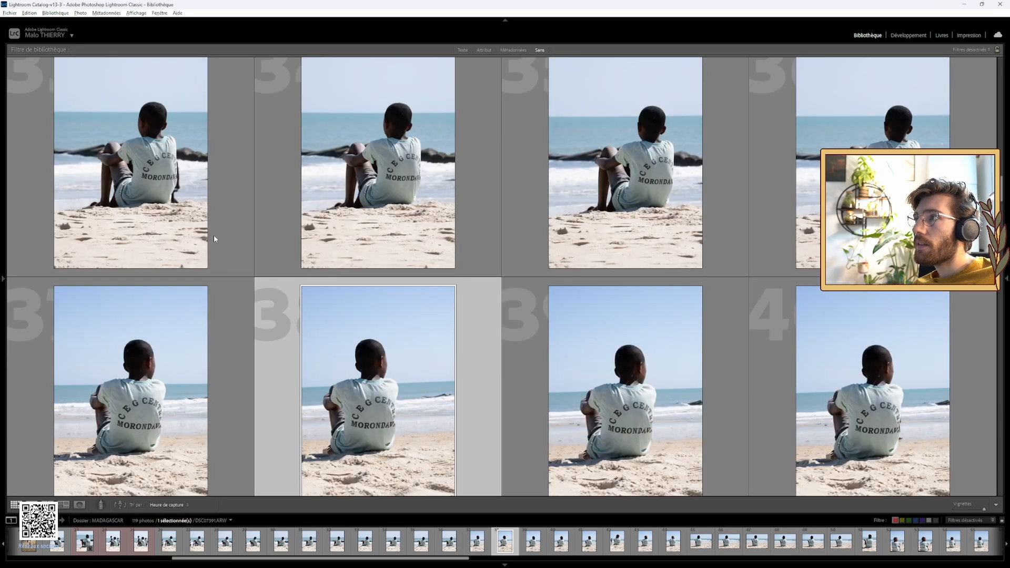
Compare photos 37 and 38 of the seated boy enlarged and give photo 37 a red label, returning to the grid.
scroll(213, 236, down, 2)
double_click(188, 214)
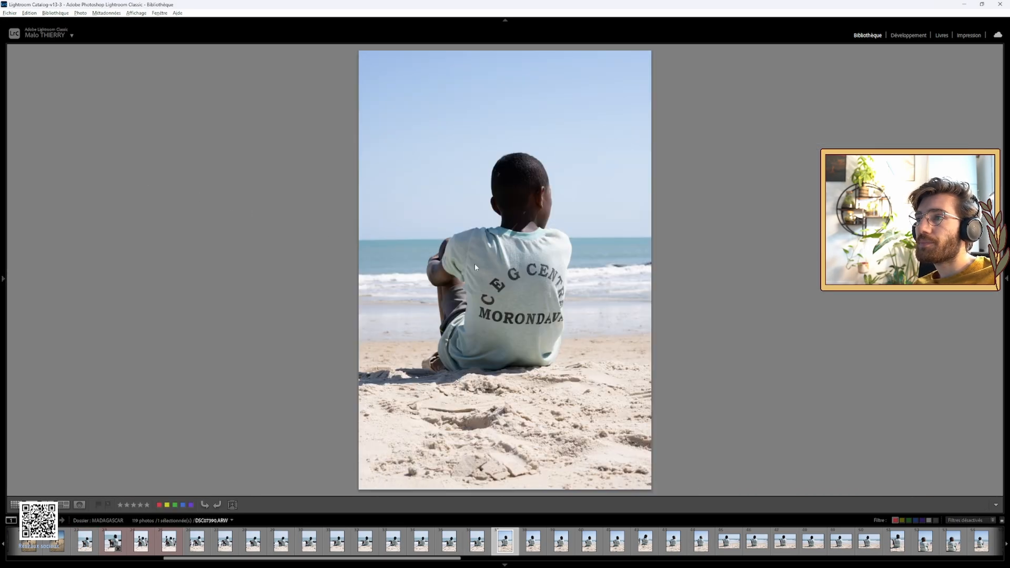
key(Right)
key(Left)
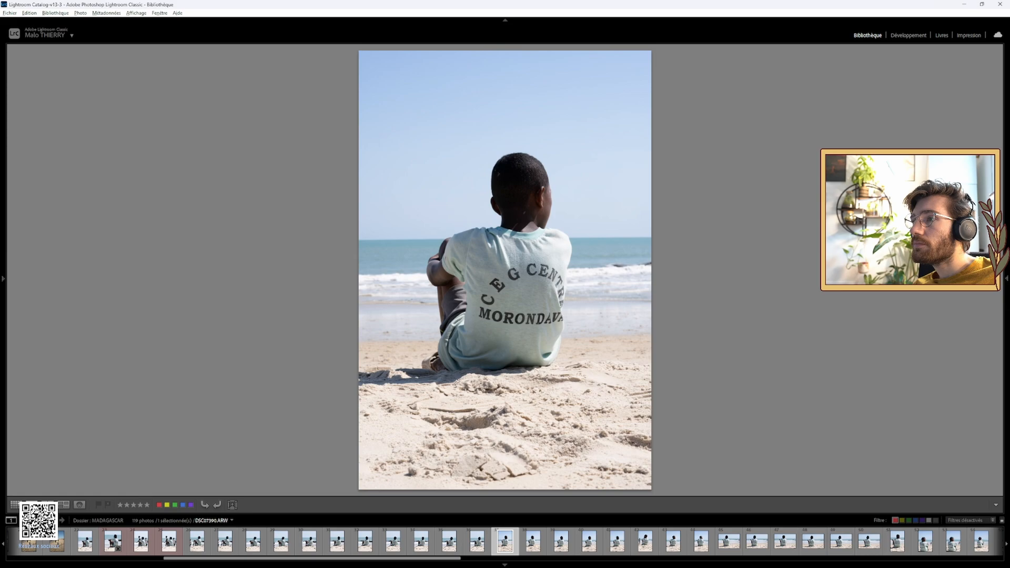
key(Right)
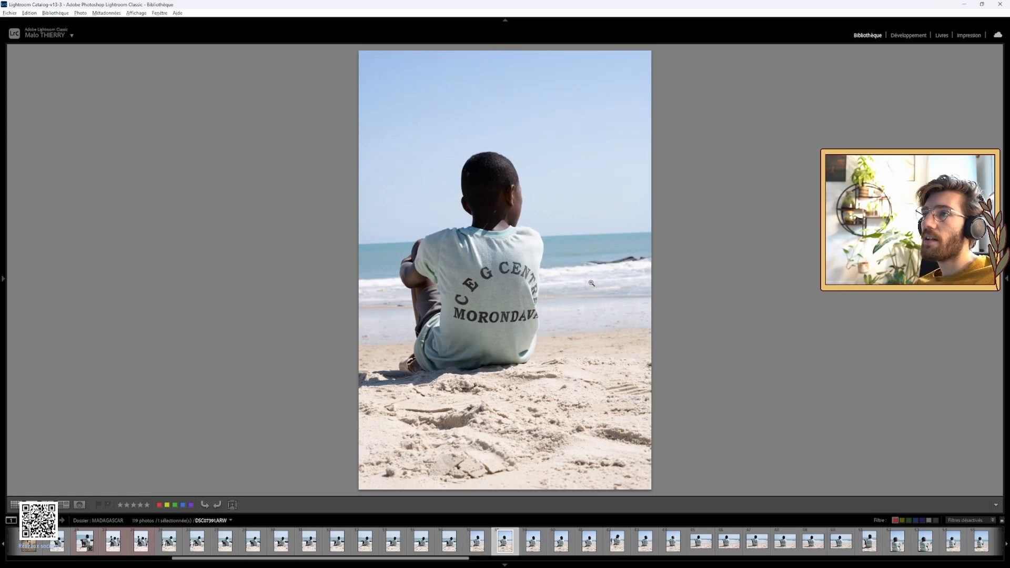
key(Left)
key(6)
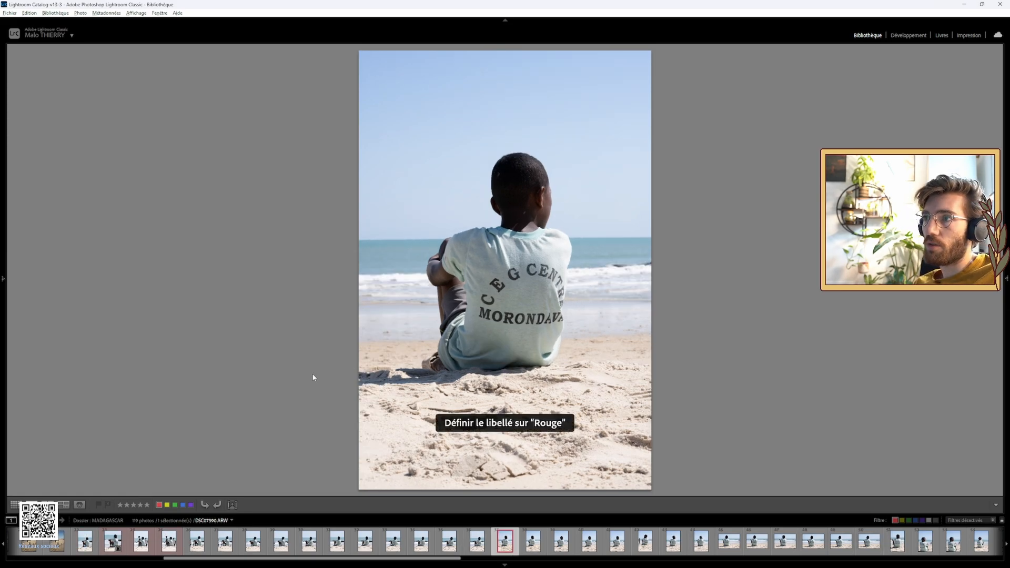
click(15, 504)
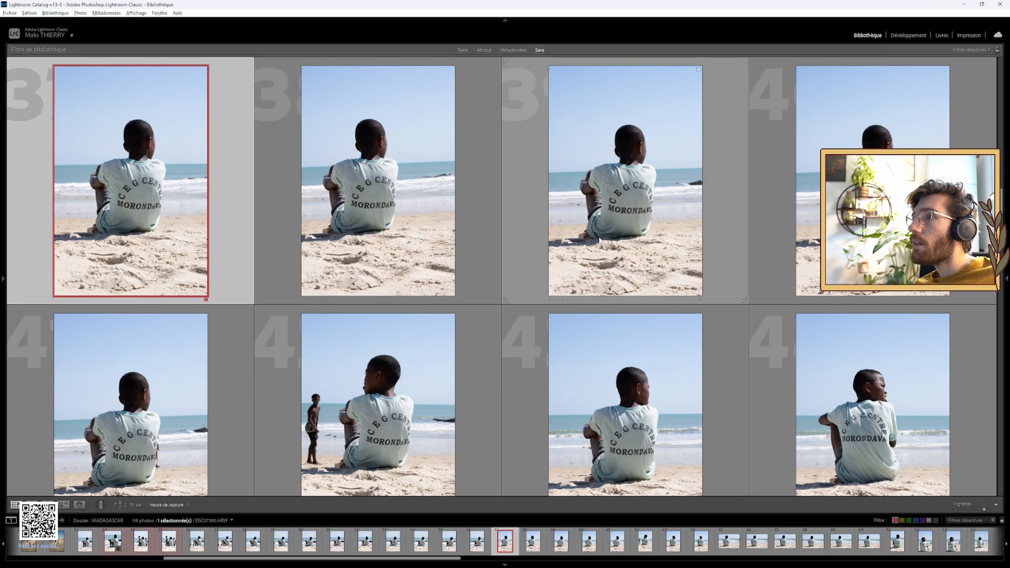
Compare enlarged photos 37 to 40 of the seated boy, examining his position and the rocks on the horizon.
double_click(600, 240)
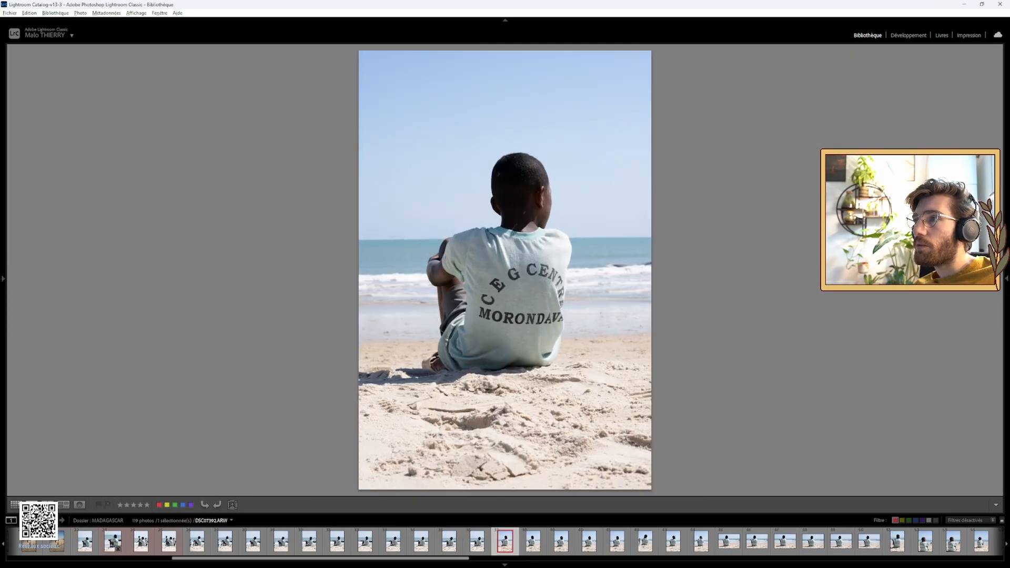
key(Right)
key(Right)
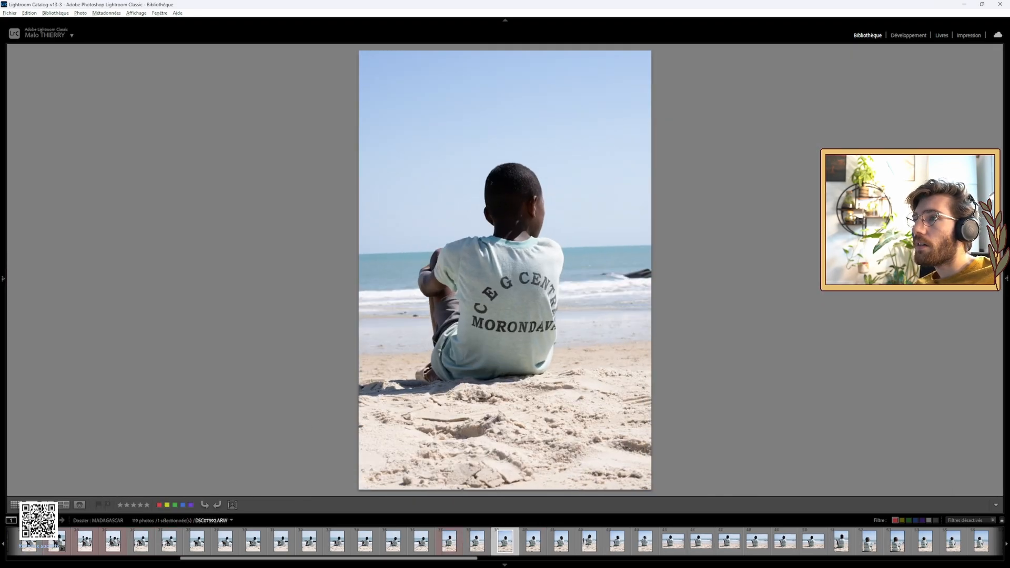
key(Left)
key(Left)
key(Right)
key(Right)
key(Left)
key(Left)
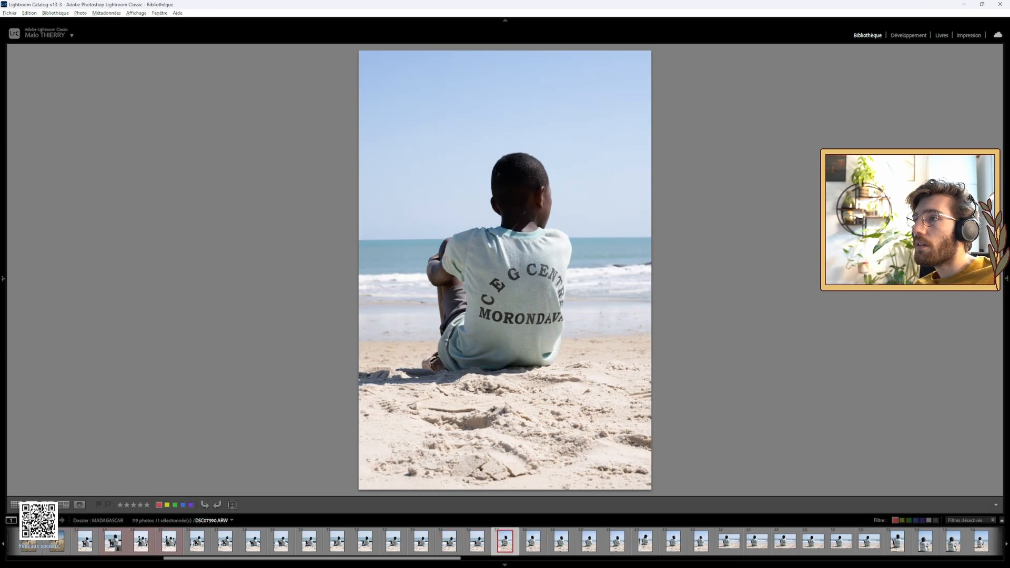
key(Right)
key(Right)
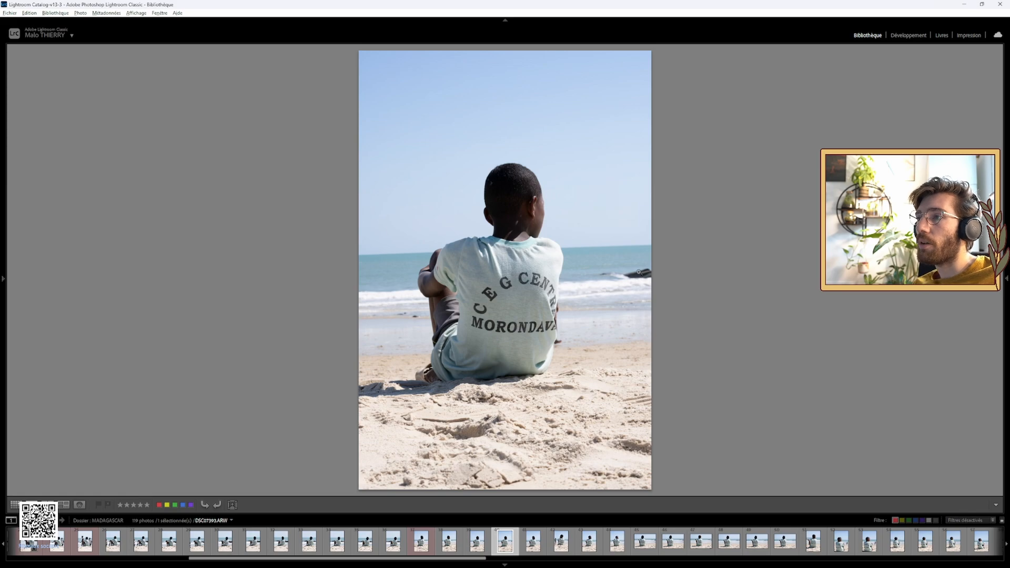
Compare the remaining upright photos of the seated boy and give the first landscape-format shot a red label.
key(Right)
key(Right)
key(Right)
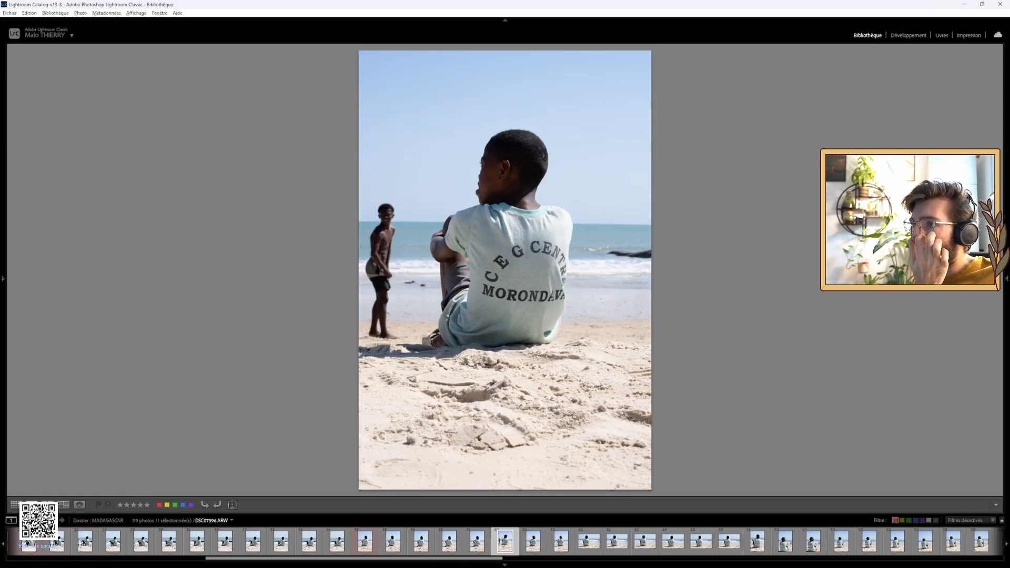
key(Left)
key(Right)
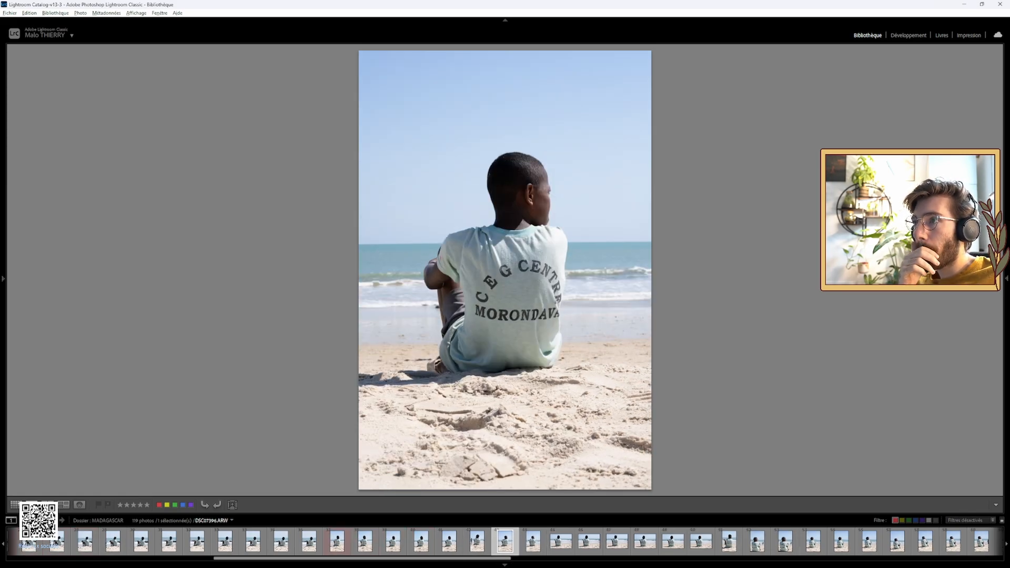
key(Right)
key(Right)
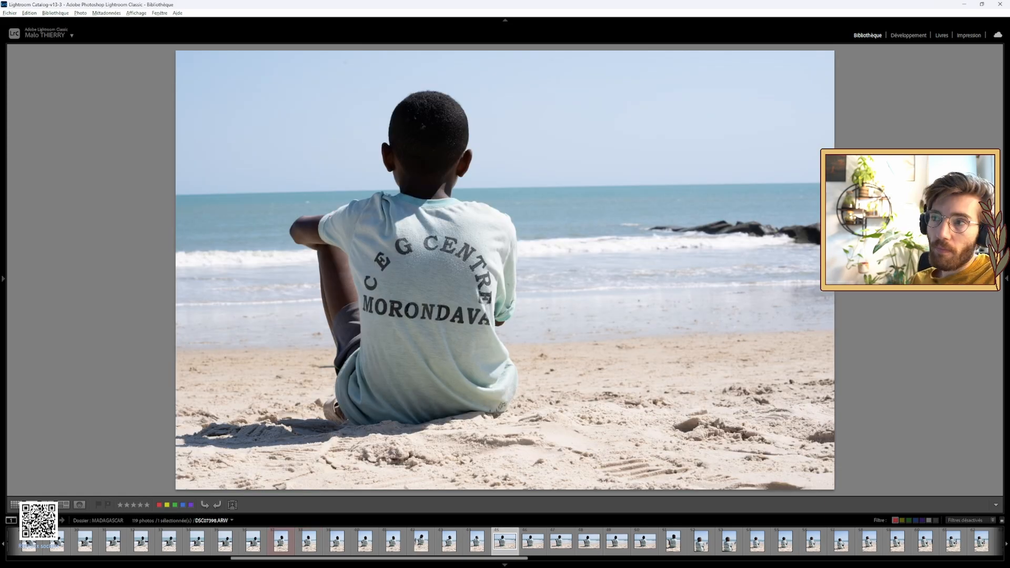
key(6)
Compare the landscape-format shots of the boy from behind with the following upright ones showing his face in profile.
key(Right)
key(Right)
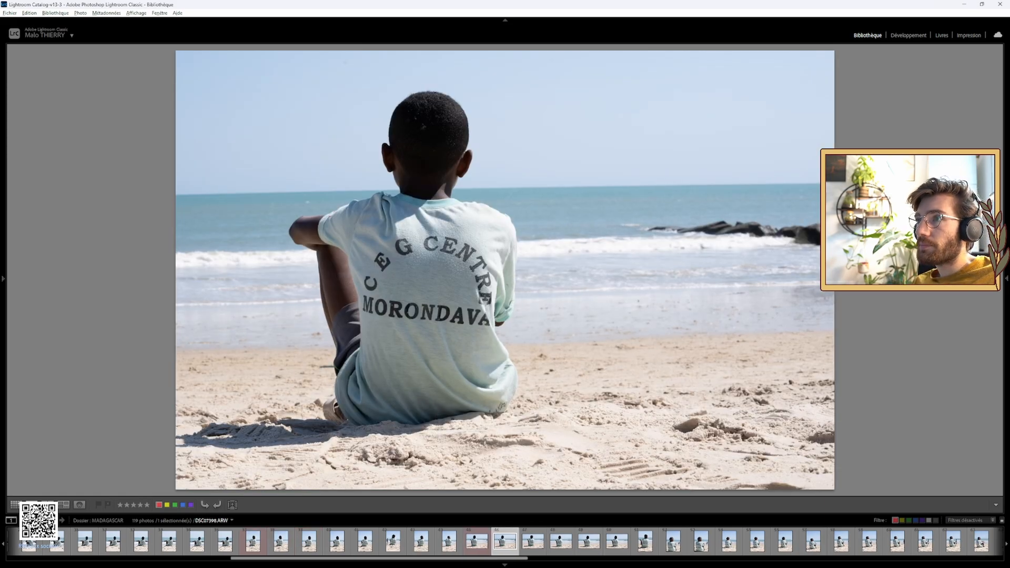
key(Right)
key(Right)
key(Right)
key(Right)
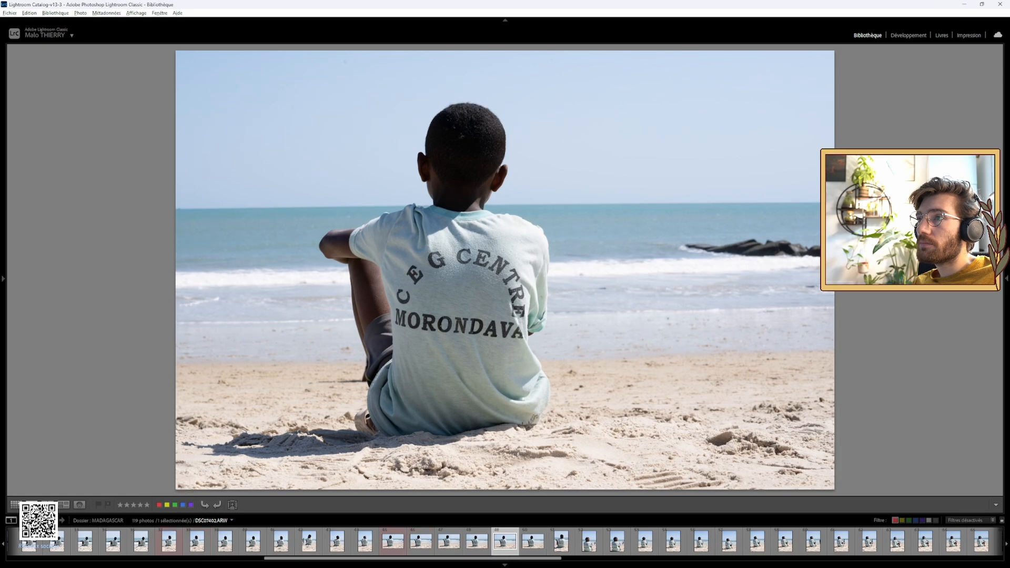
key(Right)
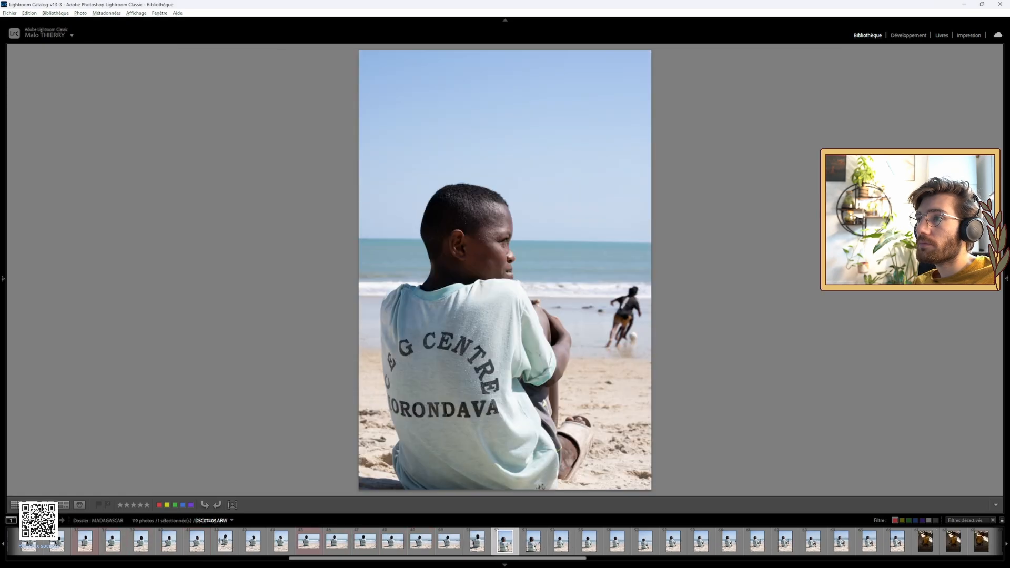
key(Right)
key(Right)
key(Right)
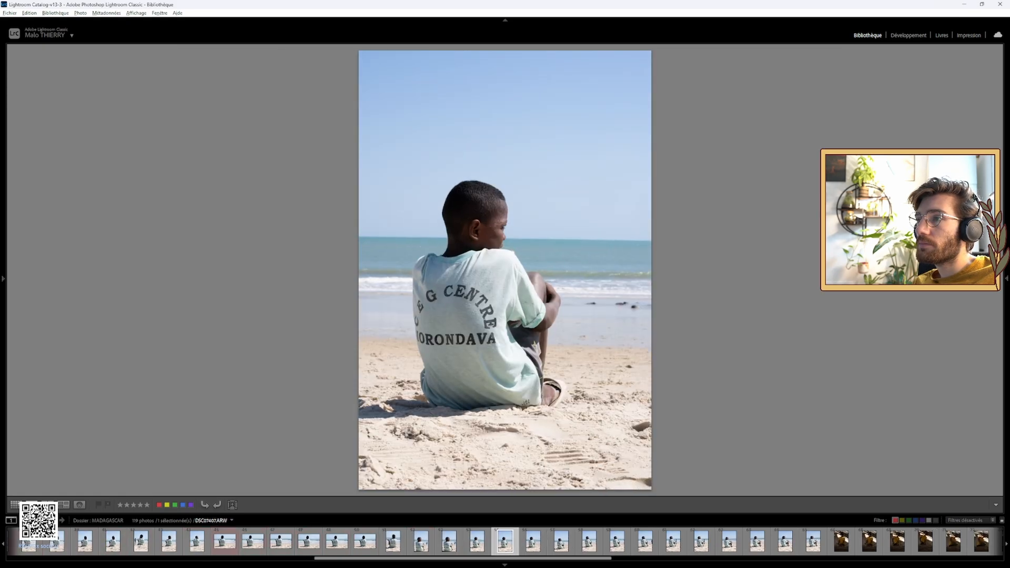
key(Right)
key(Right)
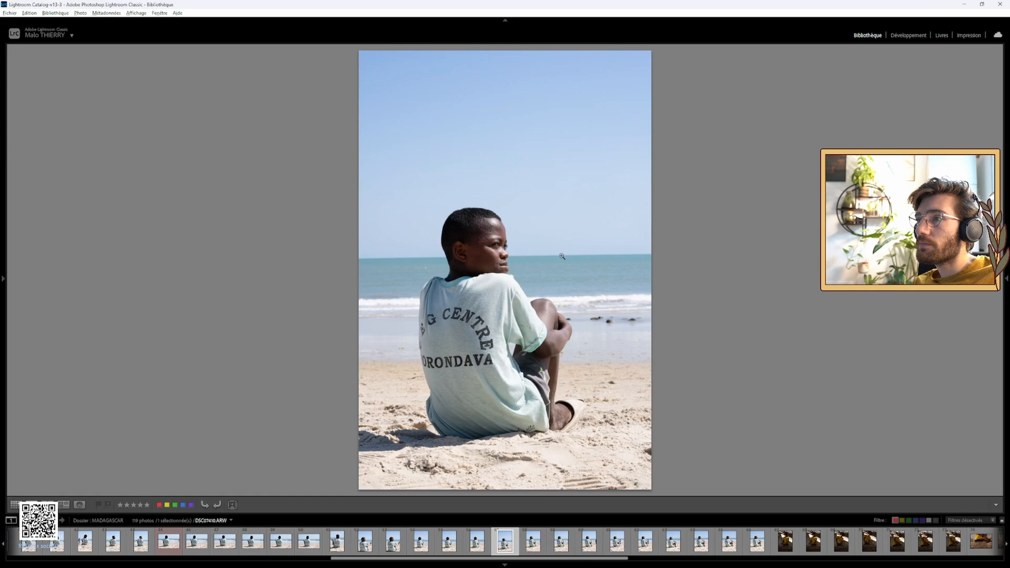
Check the sharpness of the boy's face and eyes in enlarged photo DSC07410 and give it a red label.
click(454, 242)
drag(654, 231, 354, 209)
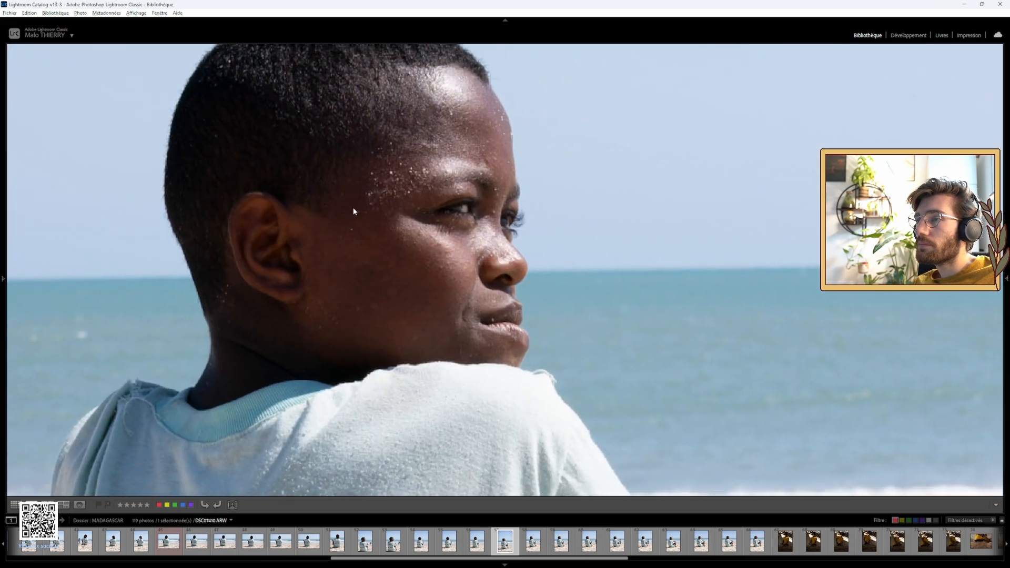
click(478, 252)
key(6)
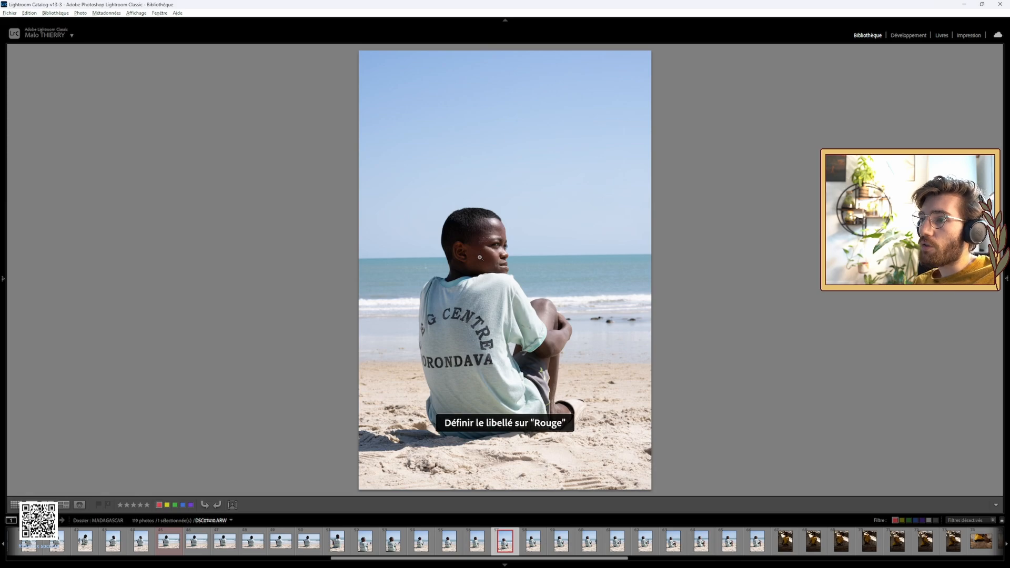
Compare the following upright profile shots of the seated boy, checking his pose, gaze and the passer-by in the background.
key(Right)
key(Right)
key(Right)
key(Right)
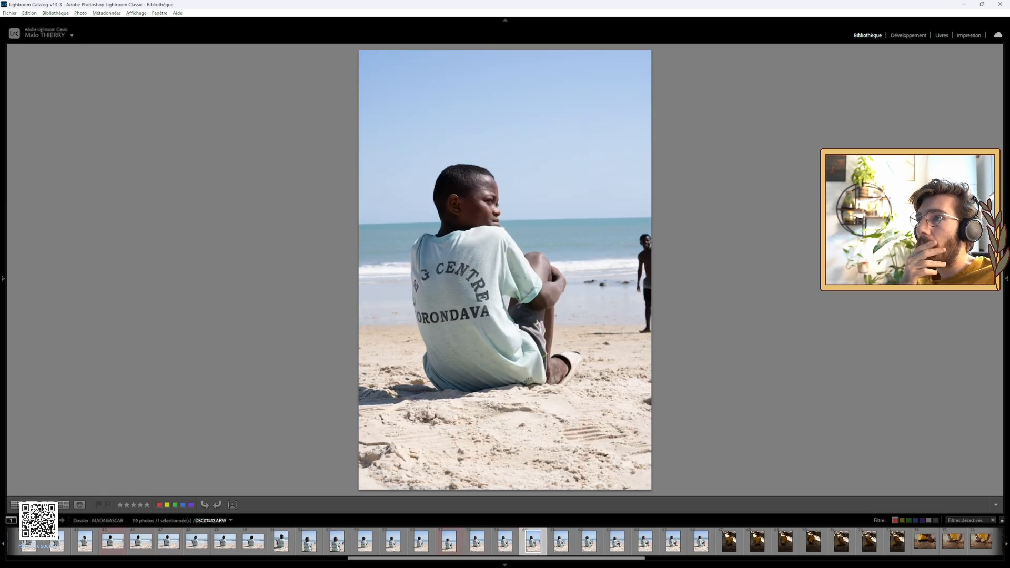
key(Right)
key(Right)
key(Right)
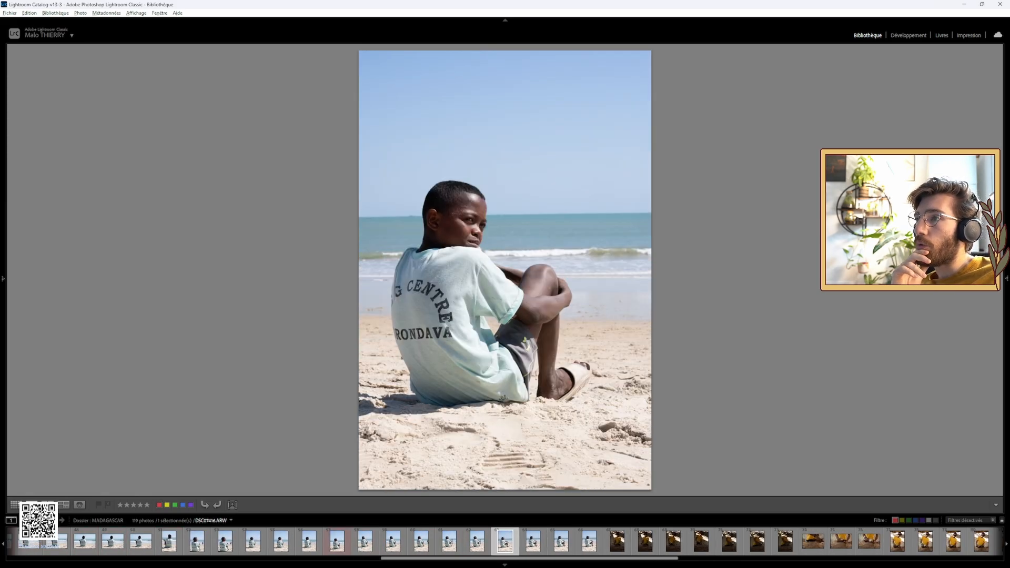
key(Right)
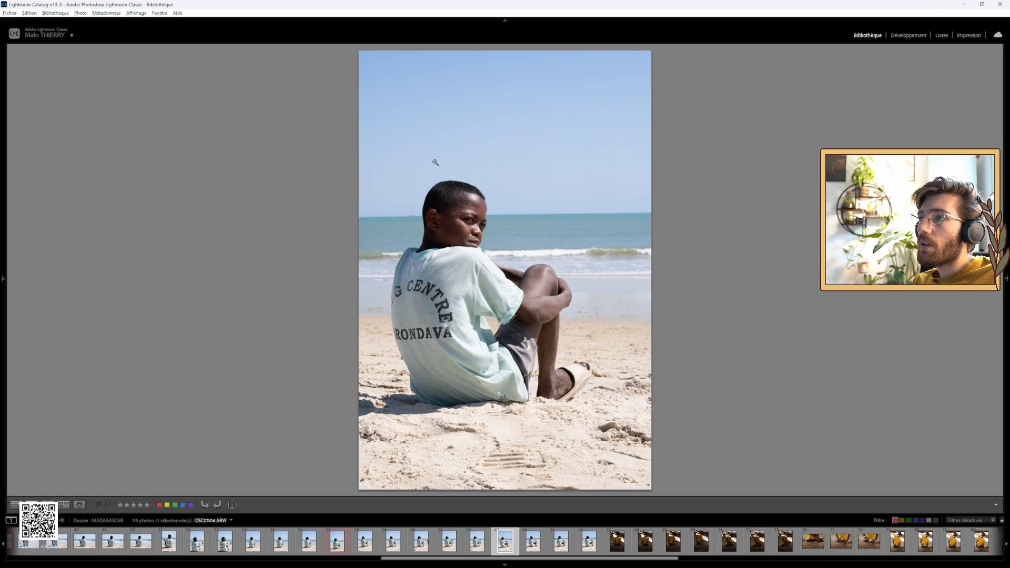
Check the sharpness of the boy's eyes in enlarged photo DSC07416, where he looks over his shoulder, and give it a red label.
click(445, 210)
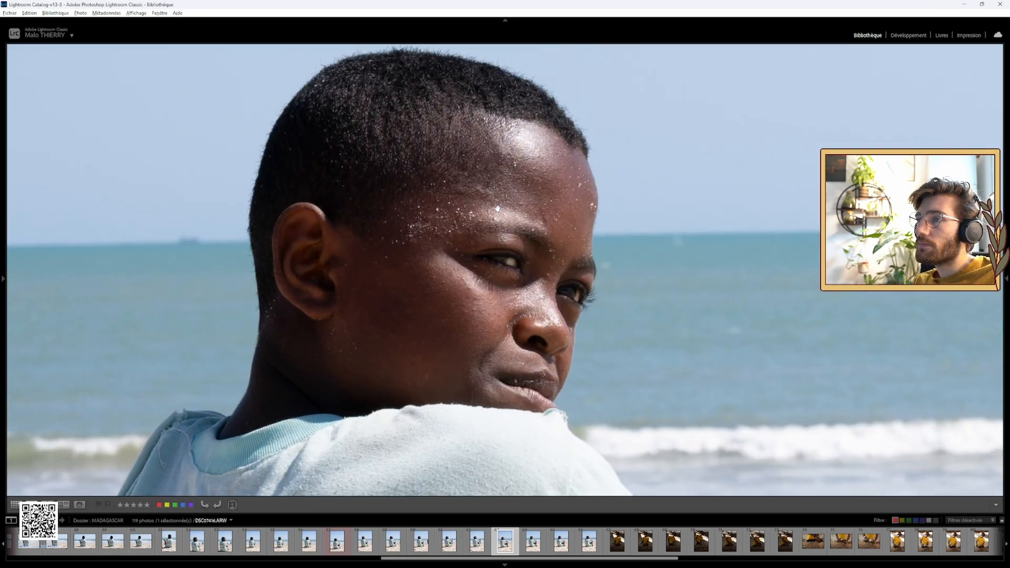
drag(494, 218, 449, 202)
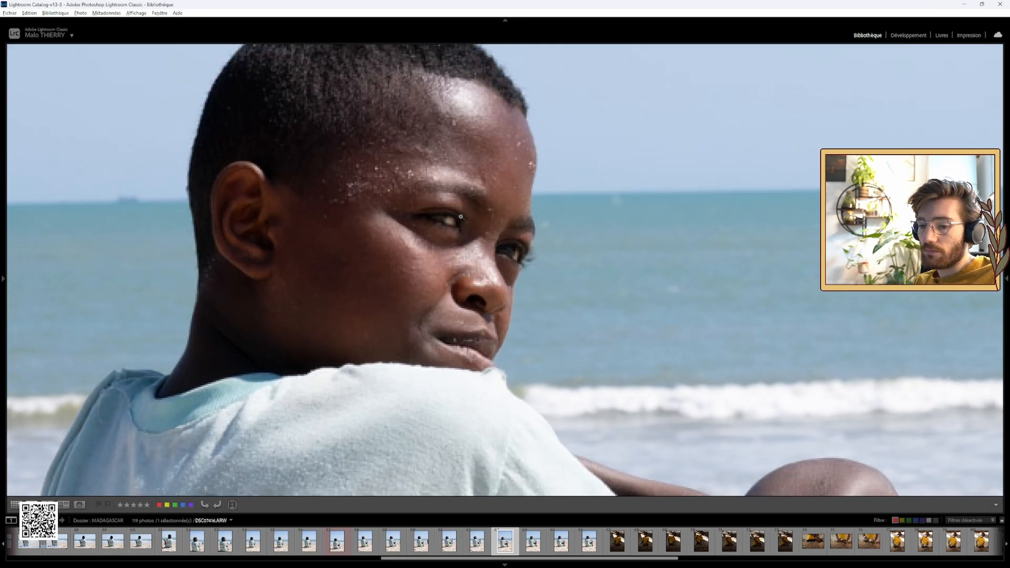
click(458, 217)
key(6)
View the last beach photos of the boy and check the sharpness of the woodcarver's face in enlarged photo DSC07420.
key(Right)
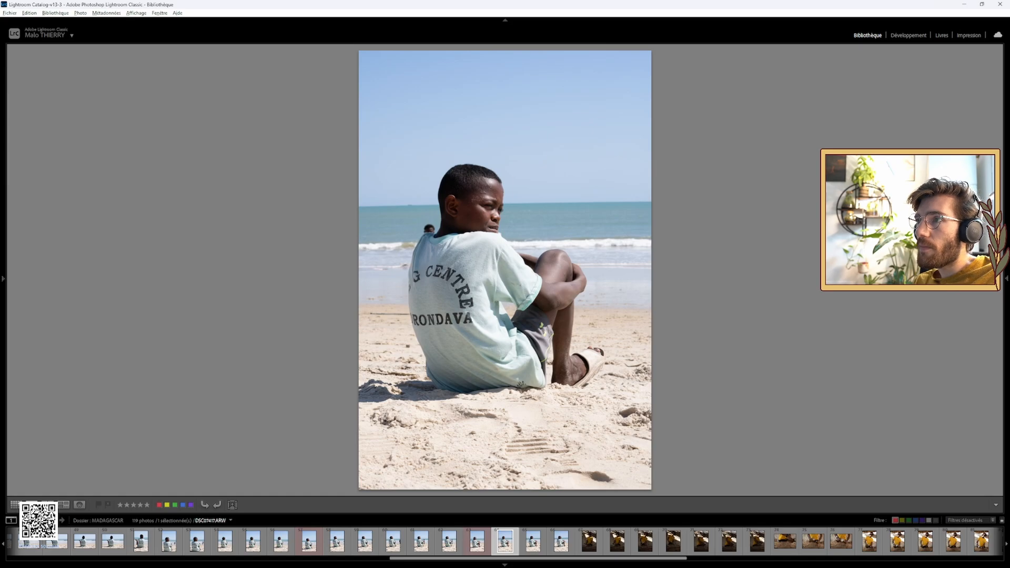
key(Right)
key(Right)
key(Right)
key(Right)
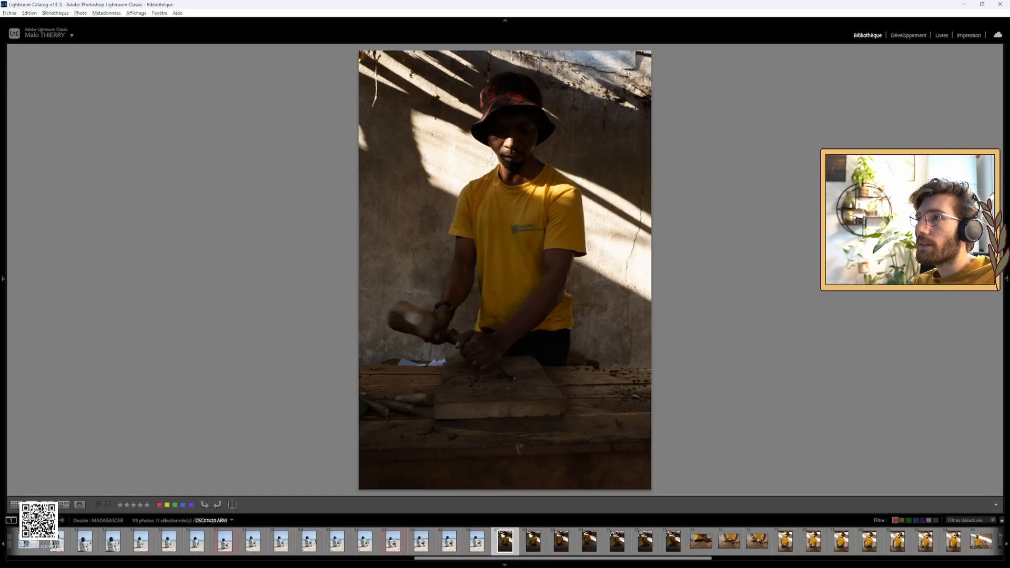
click(483, 165)
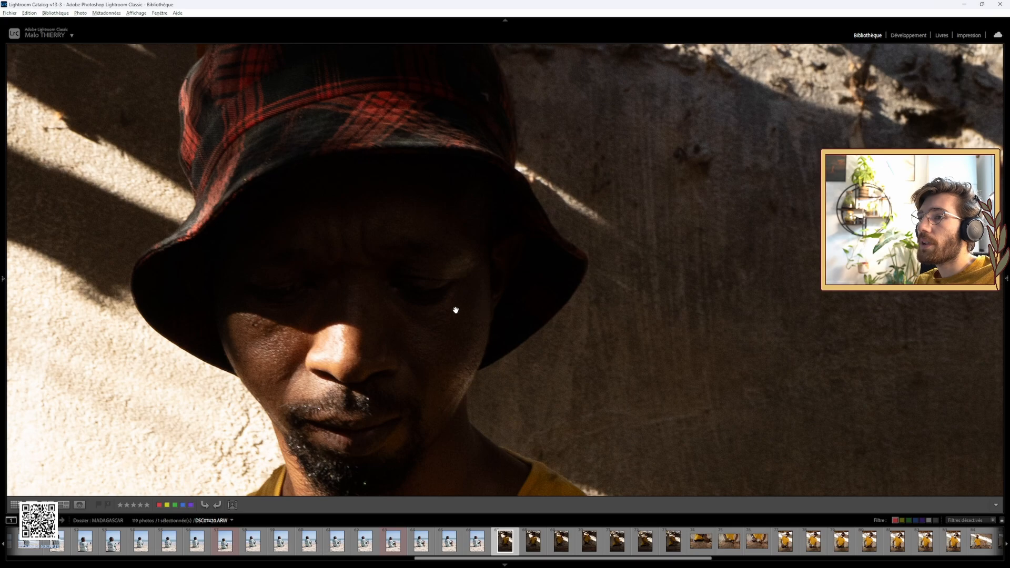
click(451, 310)
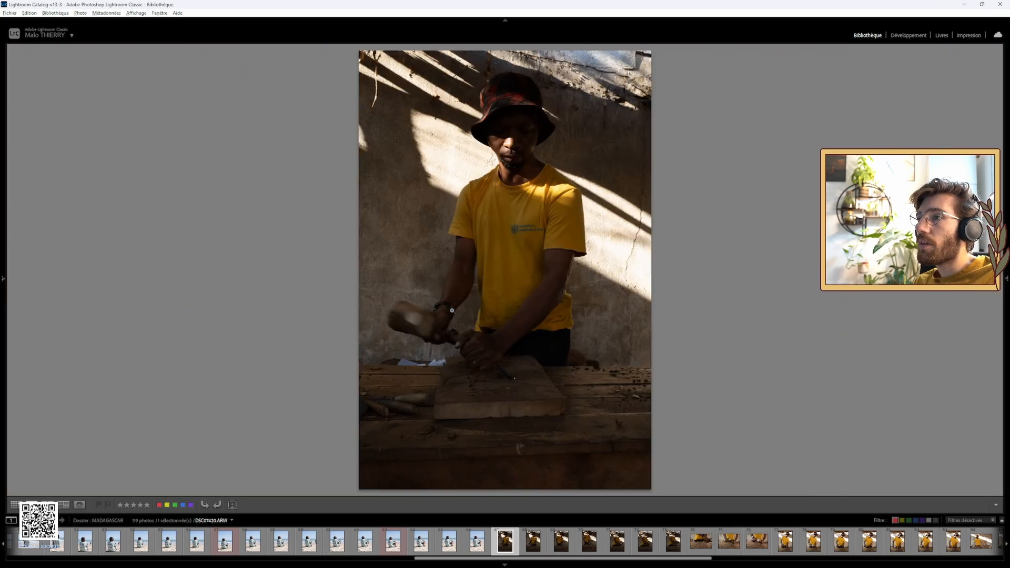
Compare the dark upright photos of the woodcarver in the yellow shirt, up to the first close-up of his hands.
key(Right)
key(Right)
key(Right)
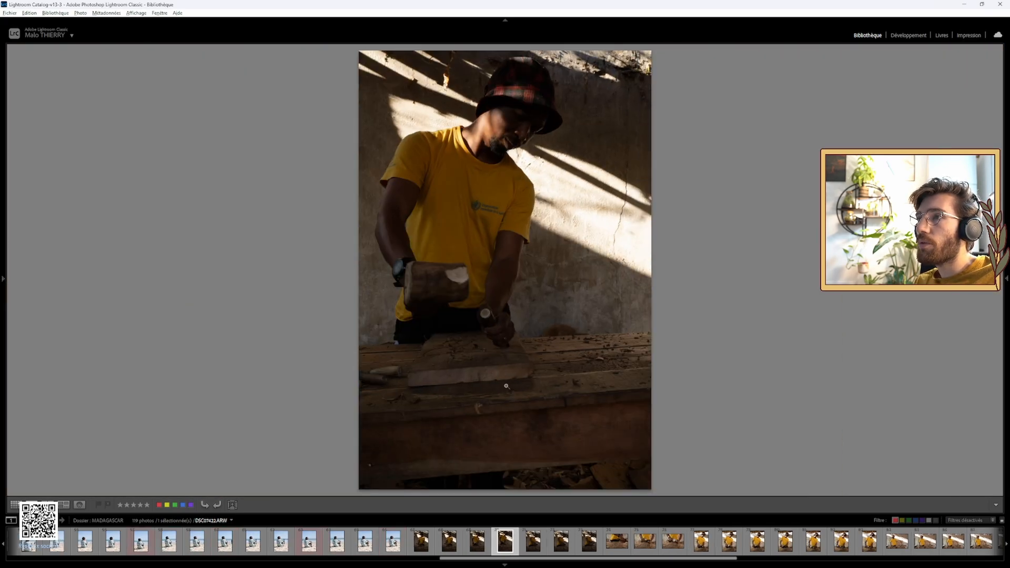
key(Right)
key(Right)
key(Right)
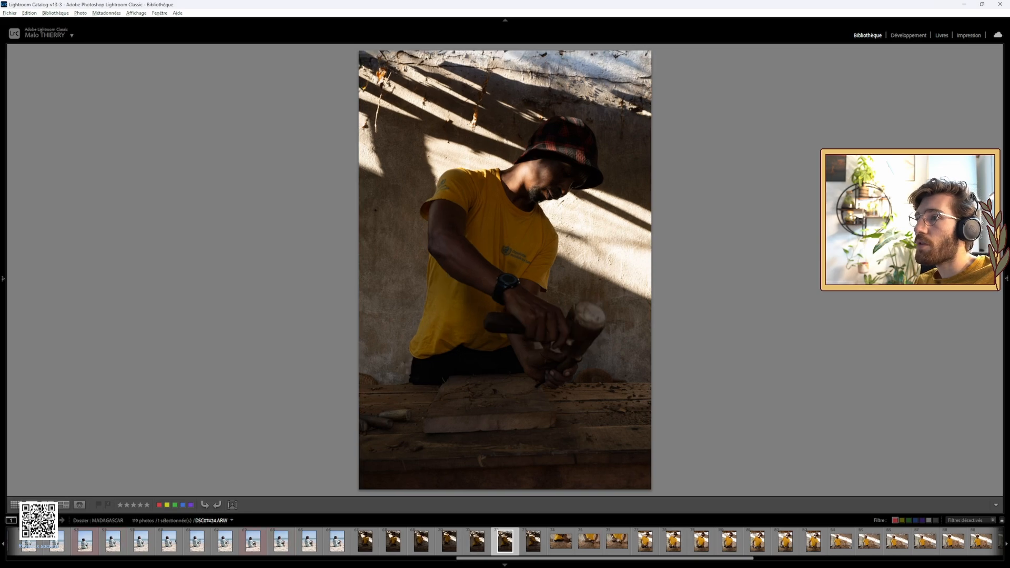
key(Right)
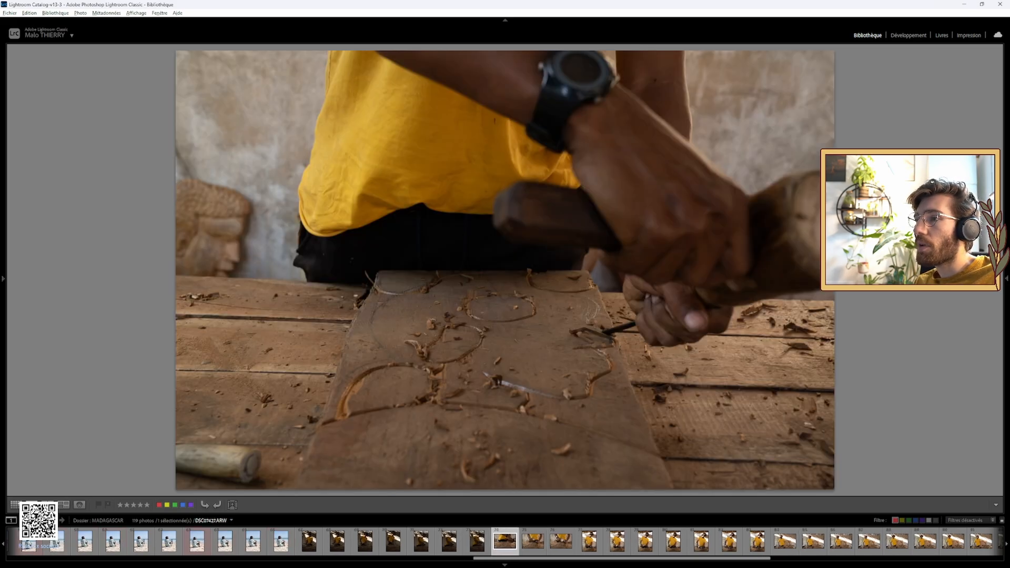
Check the sharpness of the woodcarver's watch and hand in the enlarged dark upright photo before the hand close-ups.
key(Left)
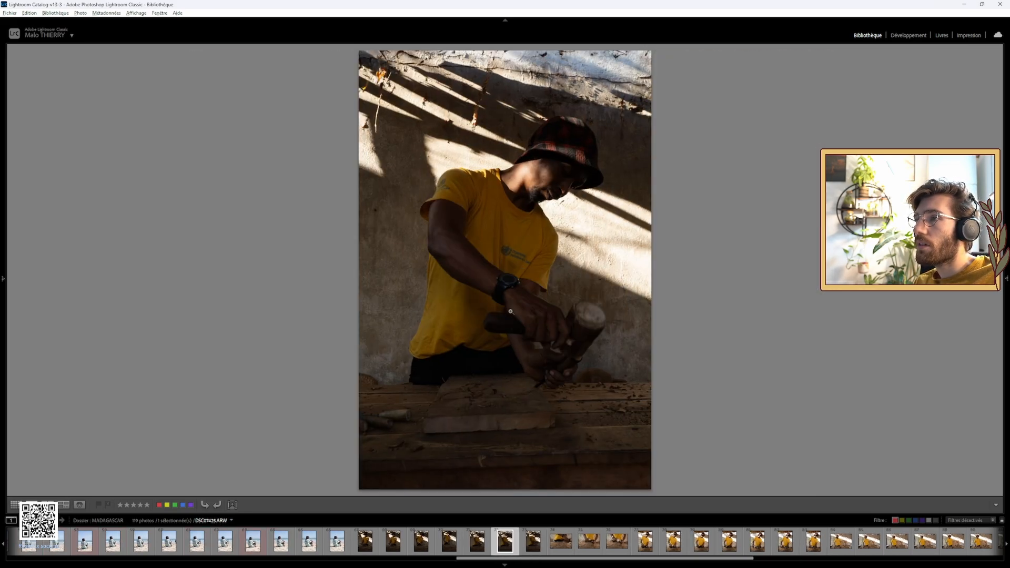
click(515, 268)
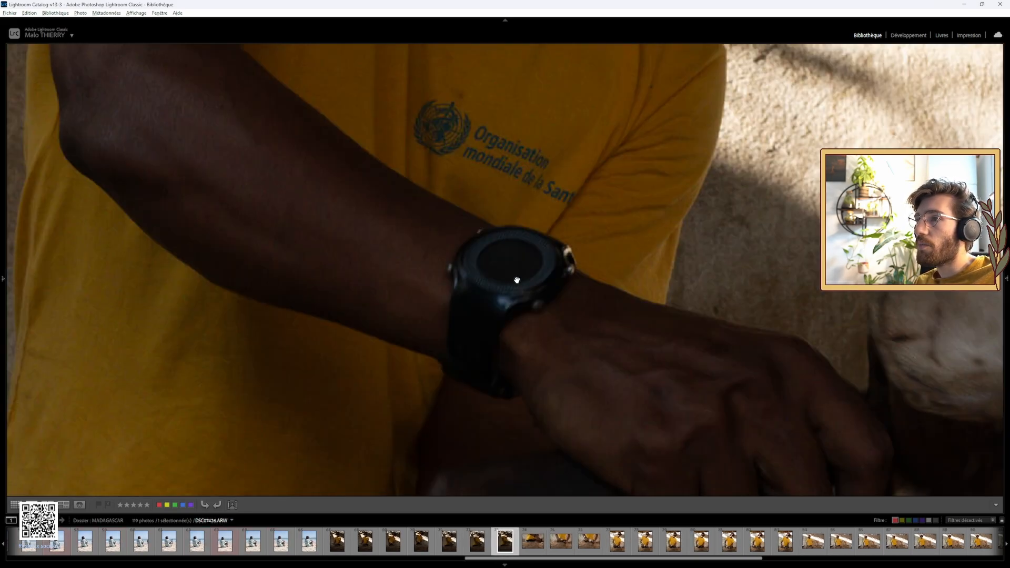
click(563, 293)
key(Right)
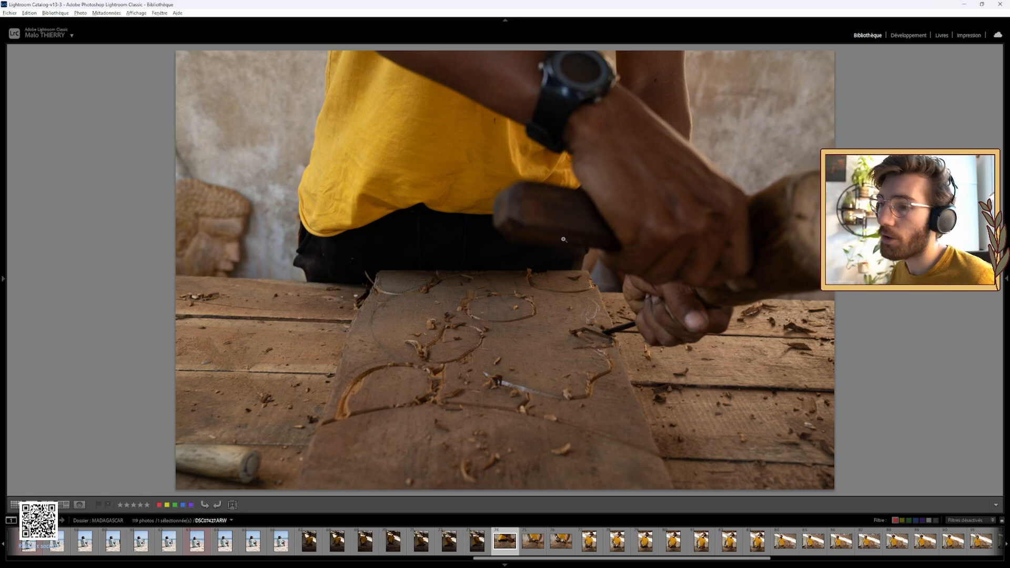
Compare the close-ups of the carver's hands and mallet with the first brighter upright portraits of him at work.
key(Right)
key(Right)
key(Right)
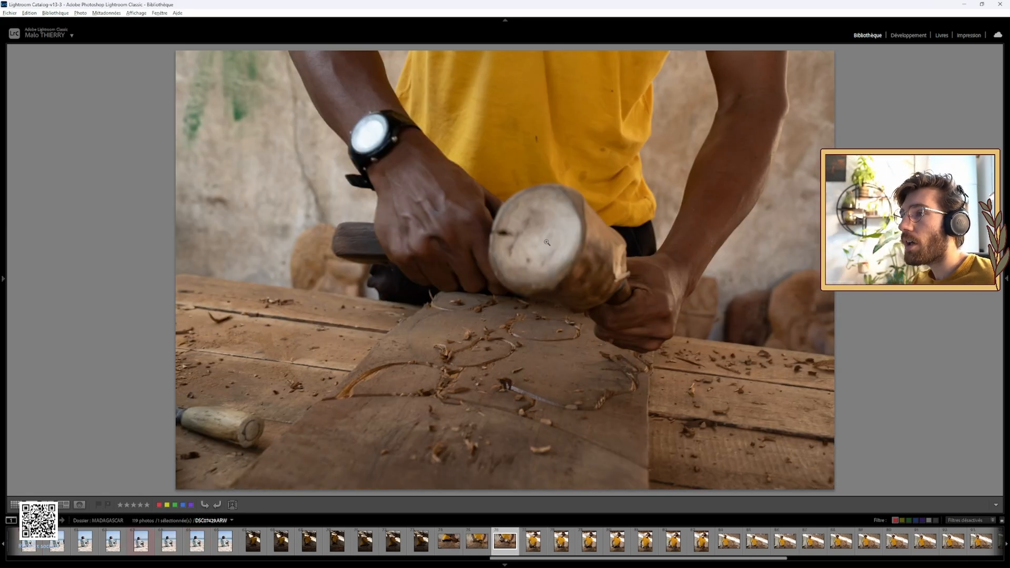
key(Right)
key(Right)
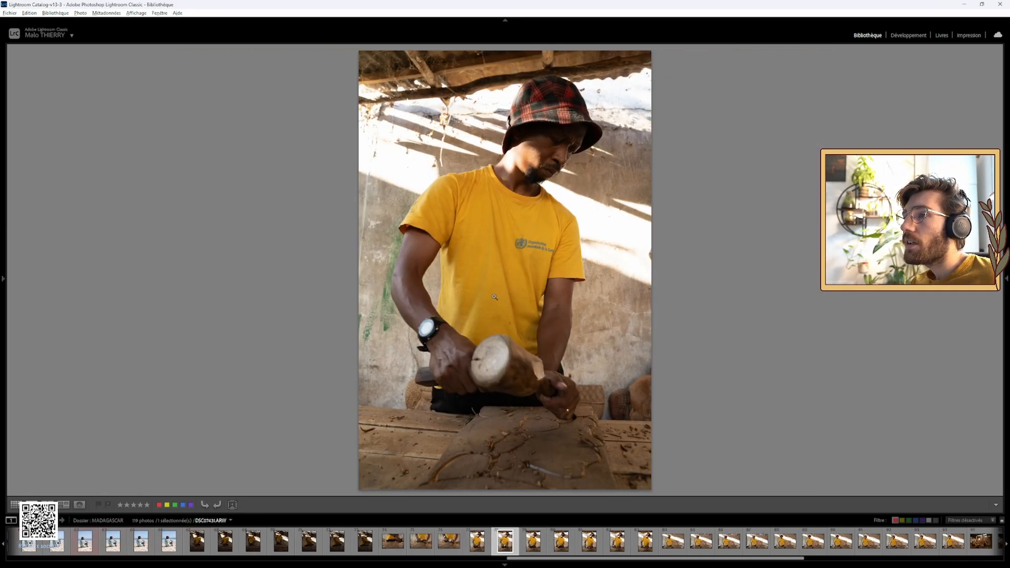
Compare the first three brighter upright portraits of the woodcarver and give DSC07430, with the mallet in motion, a red label.
key(Left)
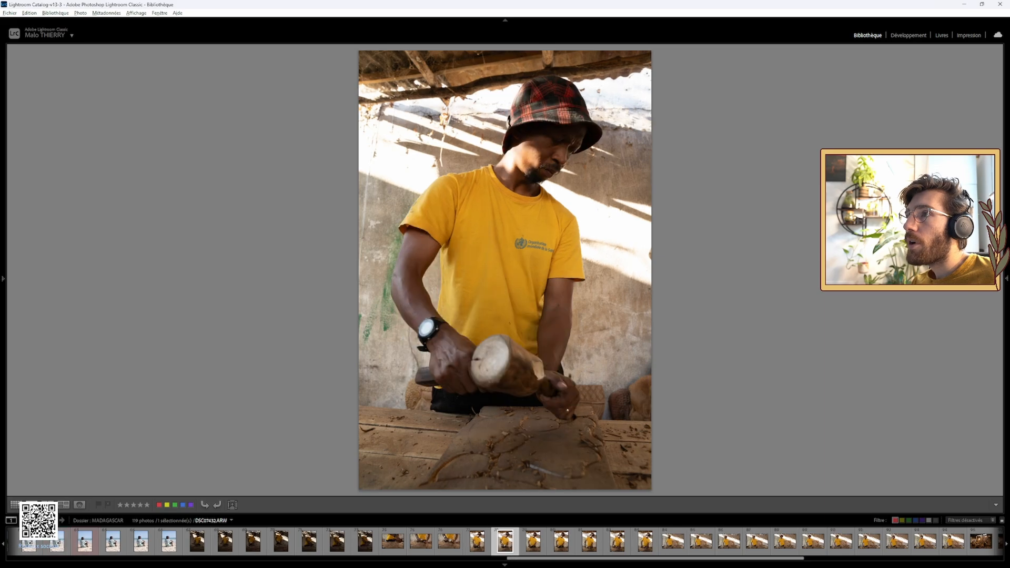
key(Right)
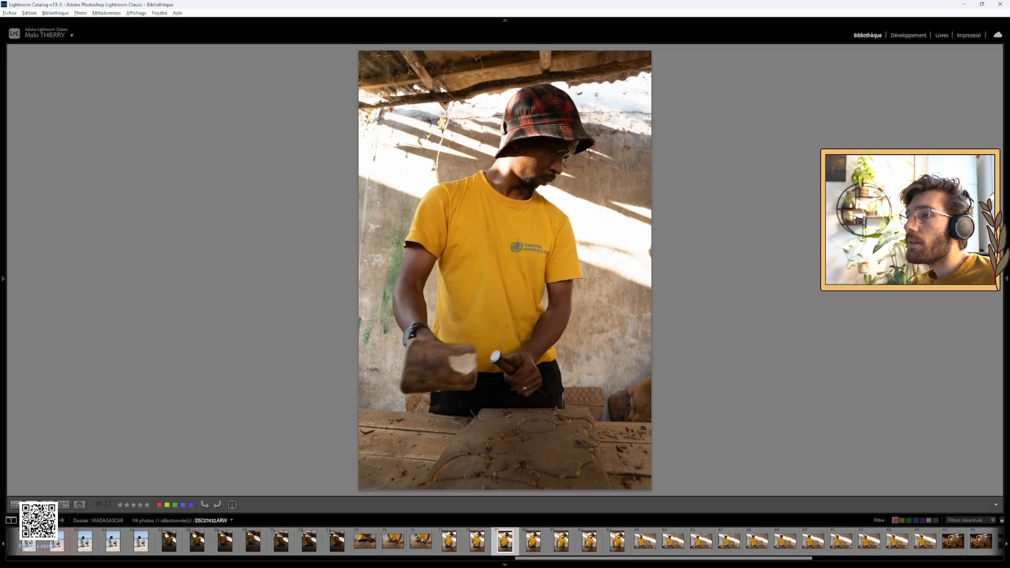
key(Left)
key(Left)
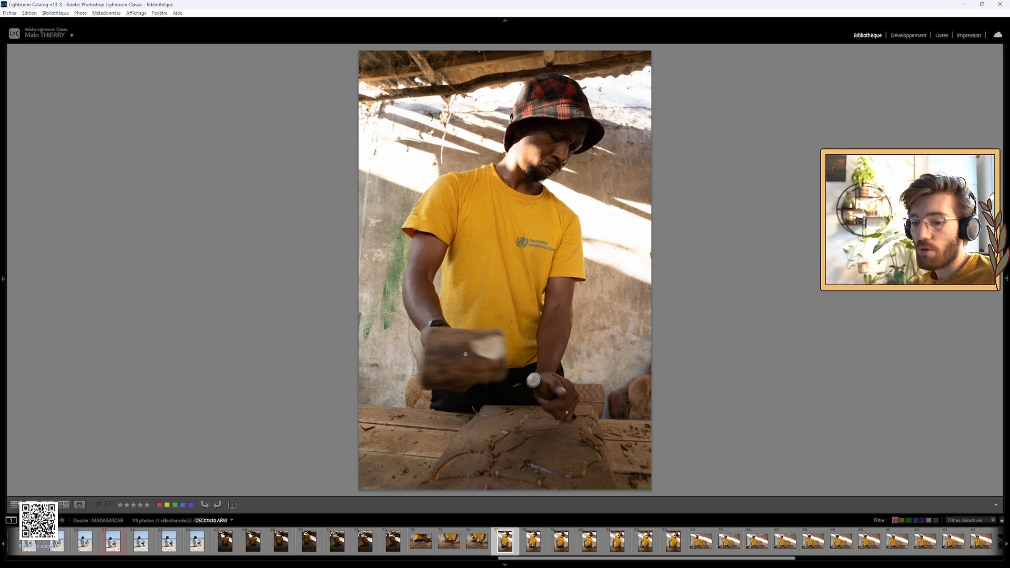
key(6)
Compare the next upright portraits of the carver striking with the mallet and give DSC07435 a red label.
key(Right)
key(Right)
key(Right)
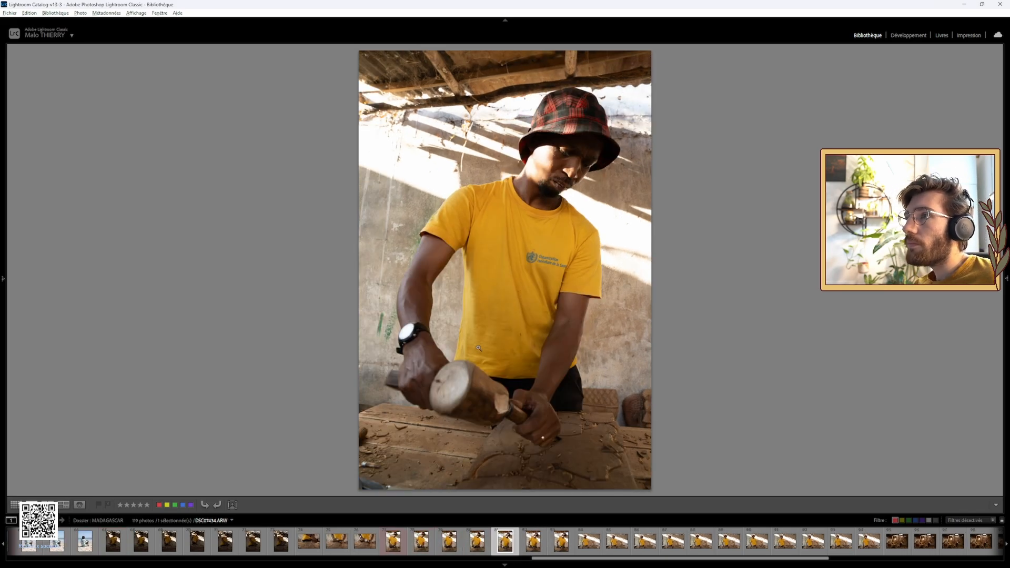
key(Right)
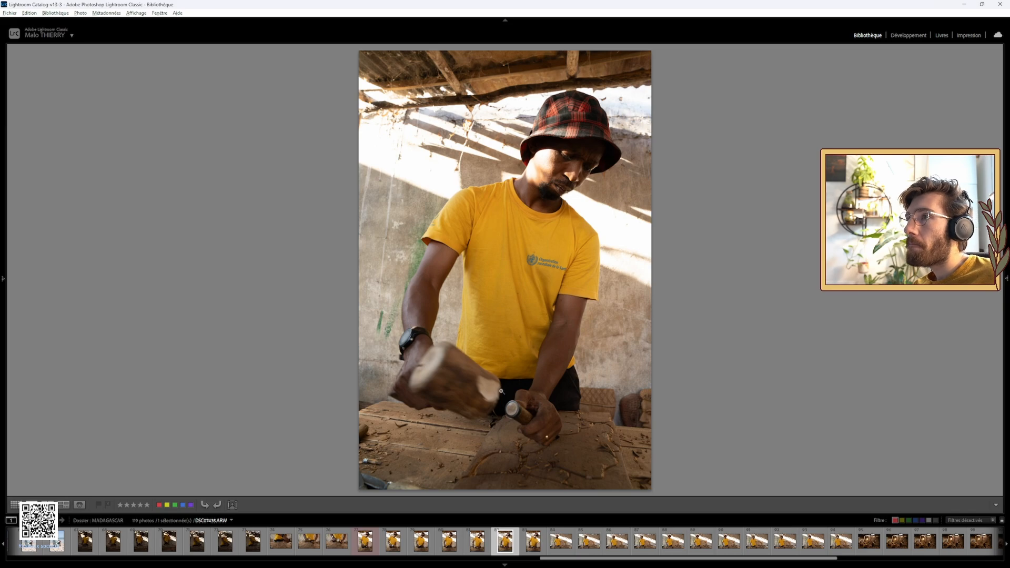
key(6)
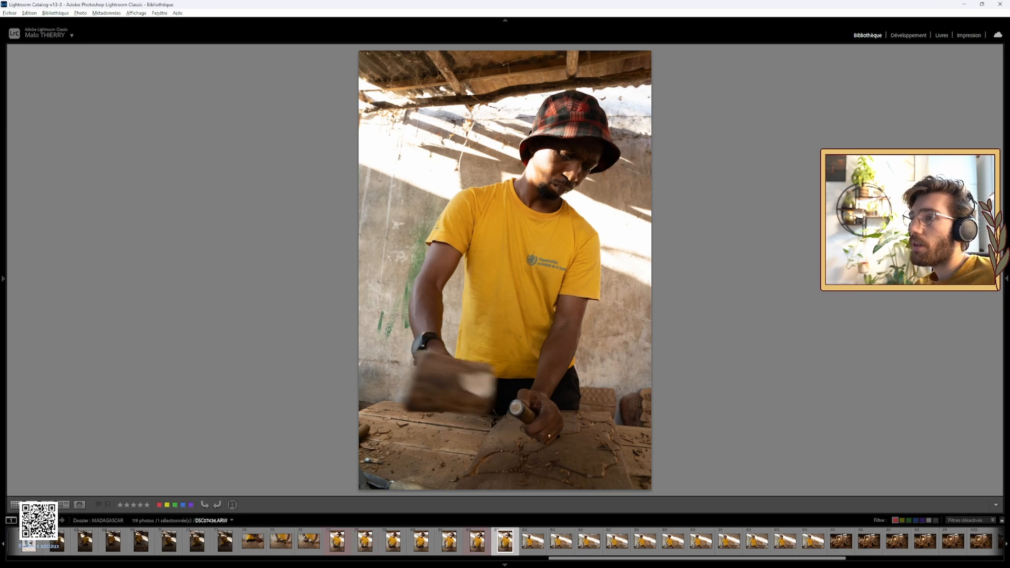
Examine the landscape-format photo of the woodcarver resting his hand on the carved wooden heads.
key(Right)
key(Right)
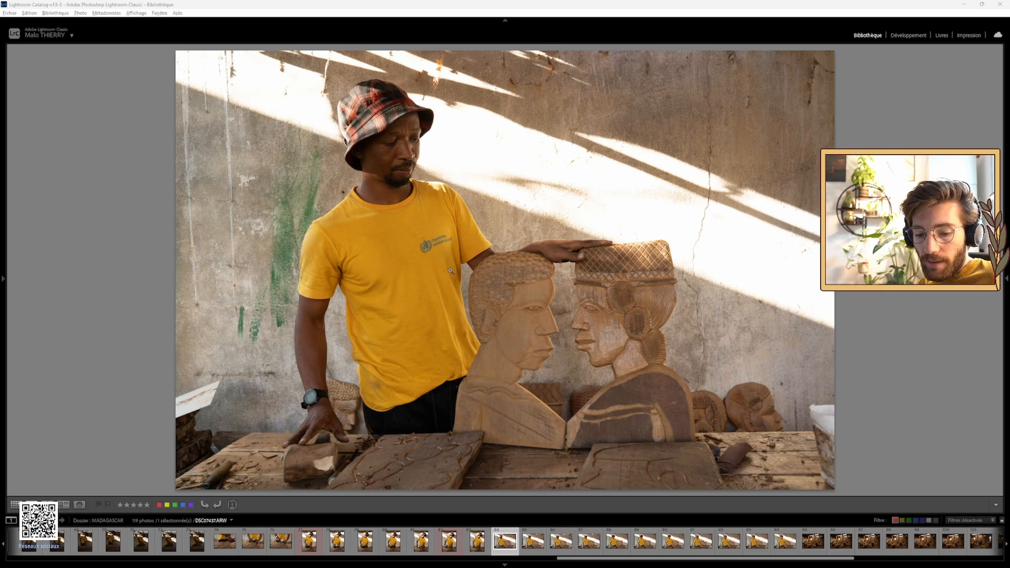
click(449, 541)
click(504, 541)
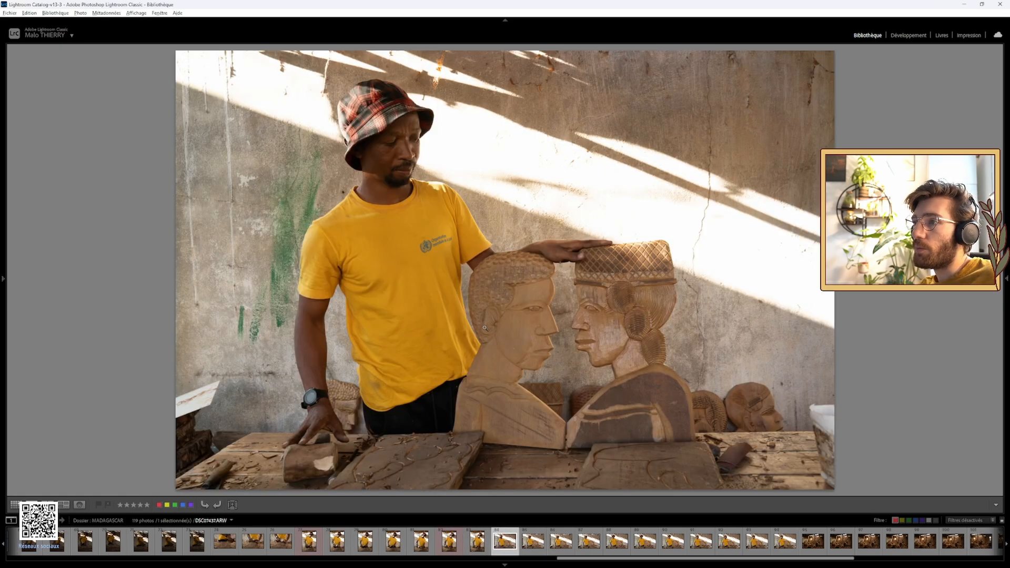
Compare the first landscape photos of the woodcarver beside the carved wooden heads and give DSC07440 a red label.
key(Right)
key(Right)
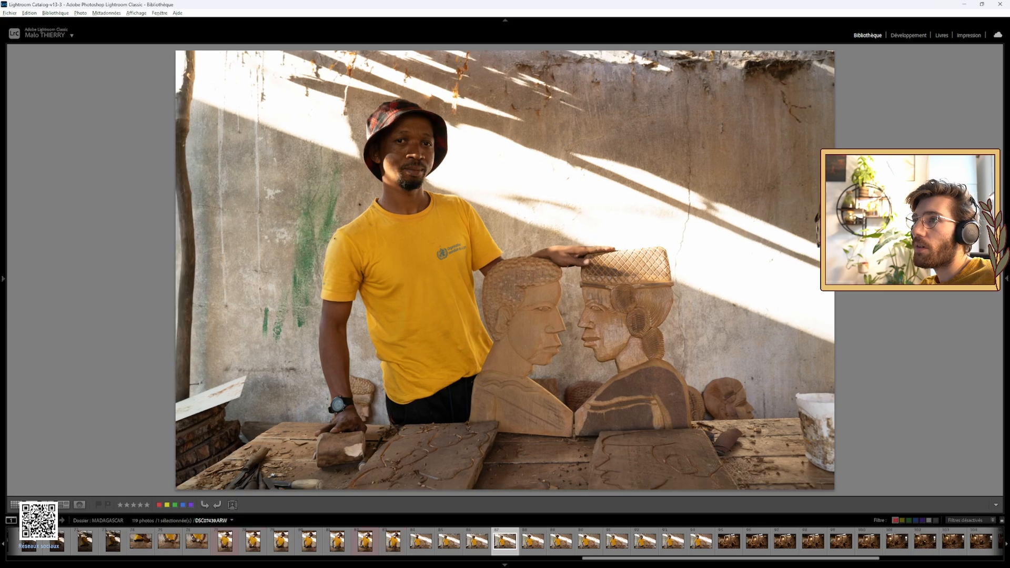
key(Right)
key(Left)
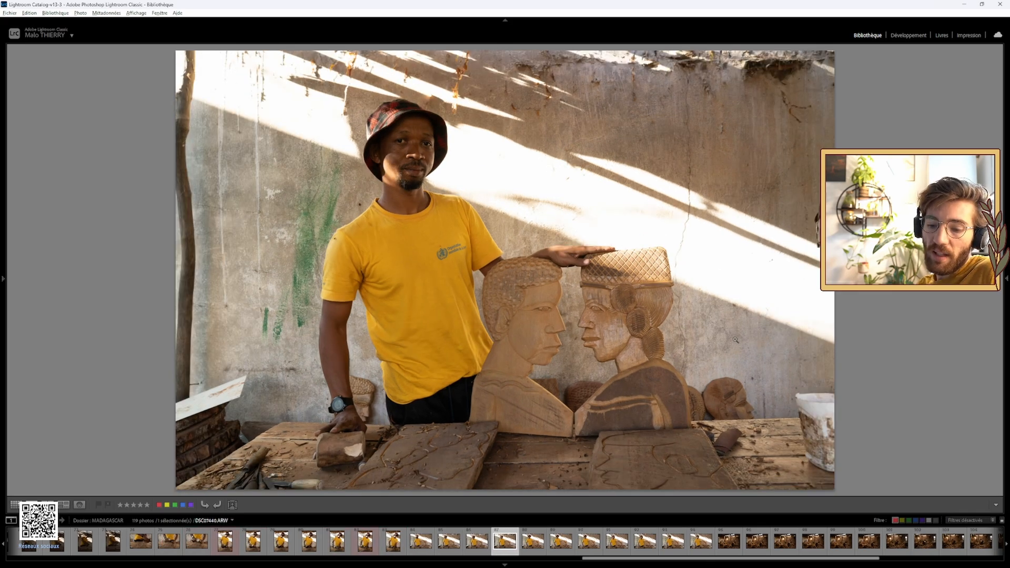
key(6)
Compare the landscape variants of the woodcarver facing the camera from DSC07441 to DSC07447, ending back on DSC07440.
key(Right)
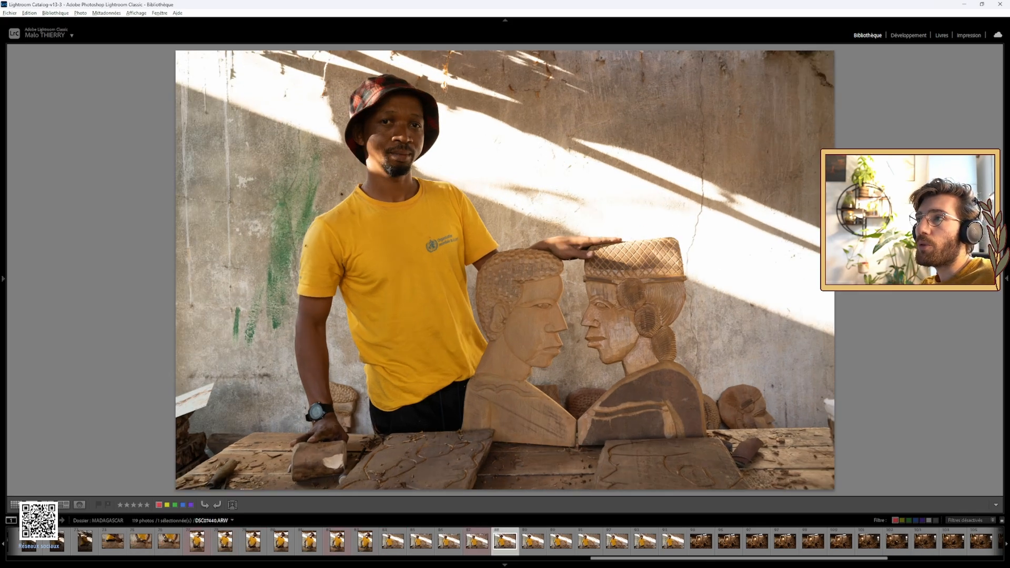
key(Right)
key(Right)
key(Right)
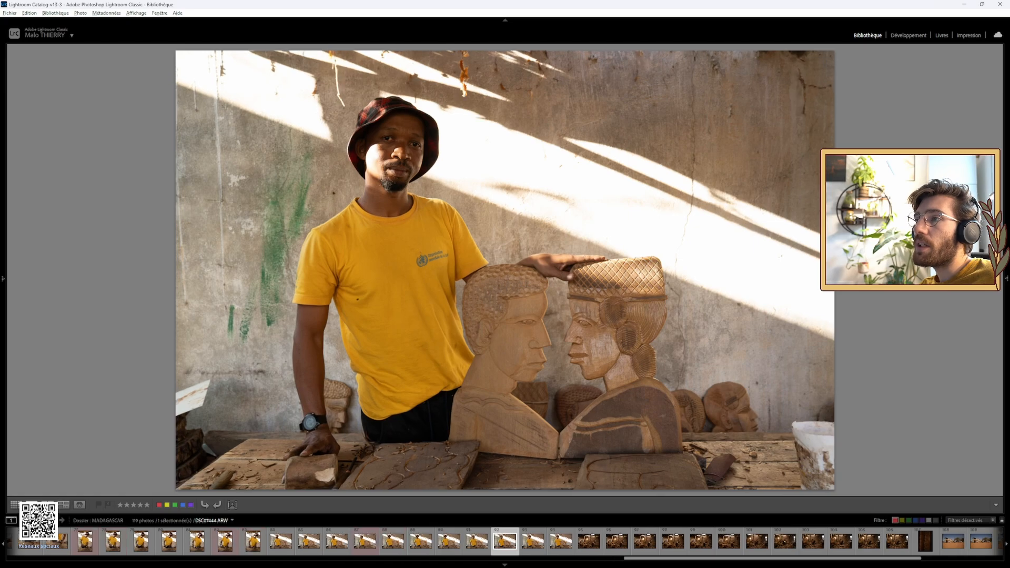
key(Right)
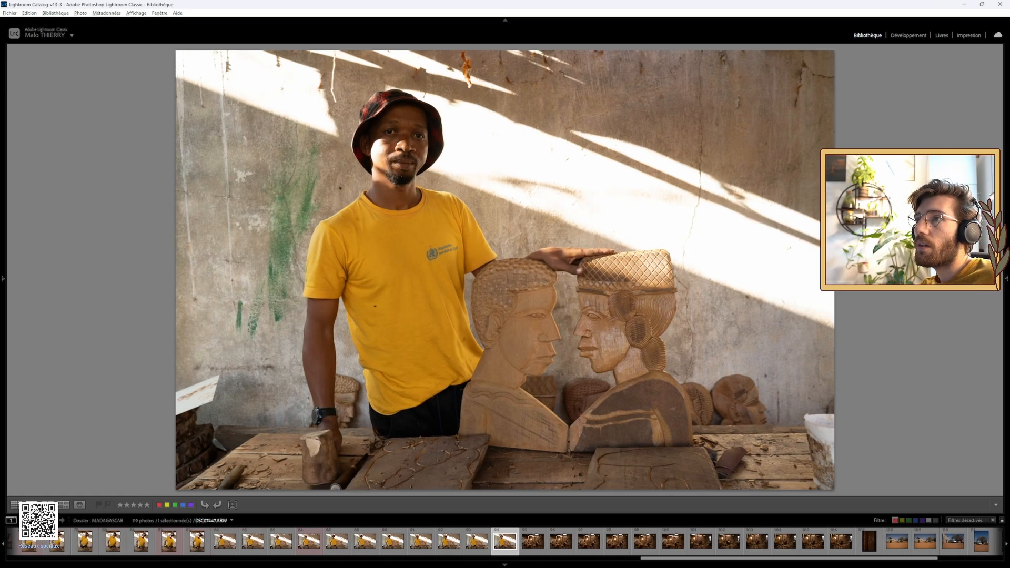
key(Left)
key(Left)
key(Left)
key(Left)
key(Left)
key(Left)
key(Left)
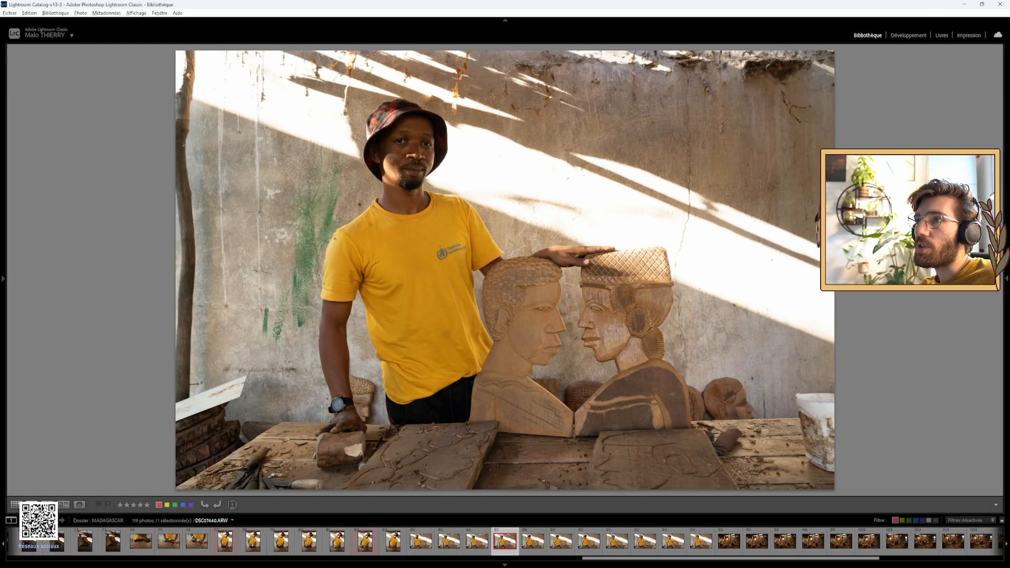
Compare DSC07440 closely with DSC07441, and review the remaining shots of the woodcarver with the carved heads once more.
key(Right)
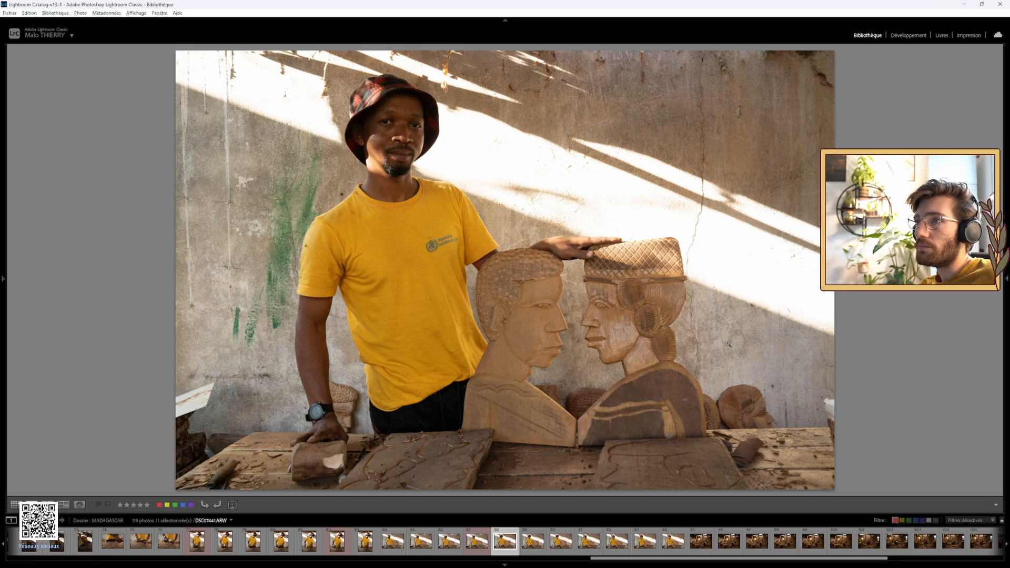
key(Left)
key(Right)
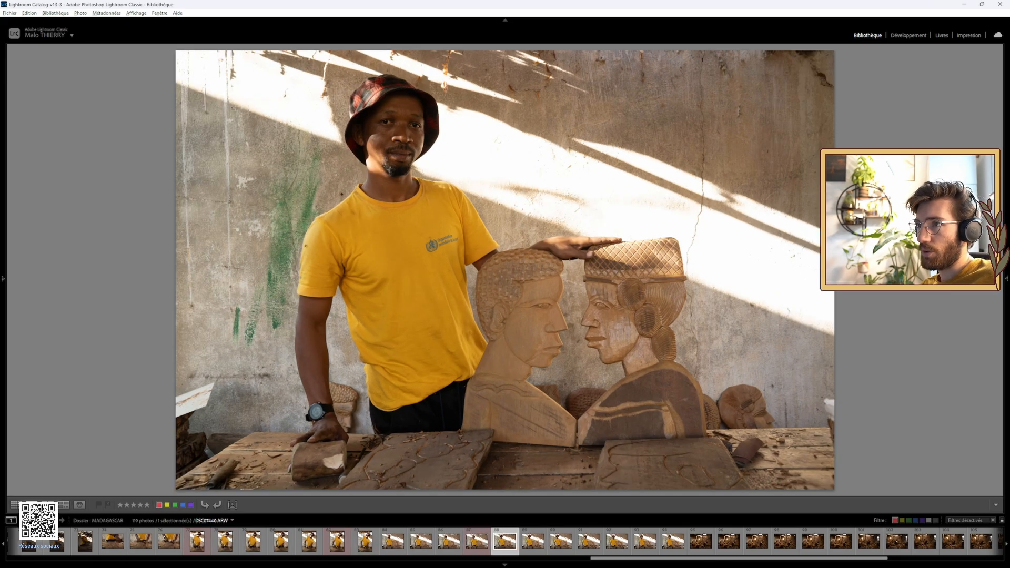
key(Right)
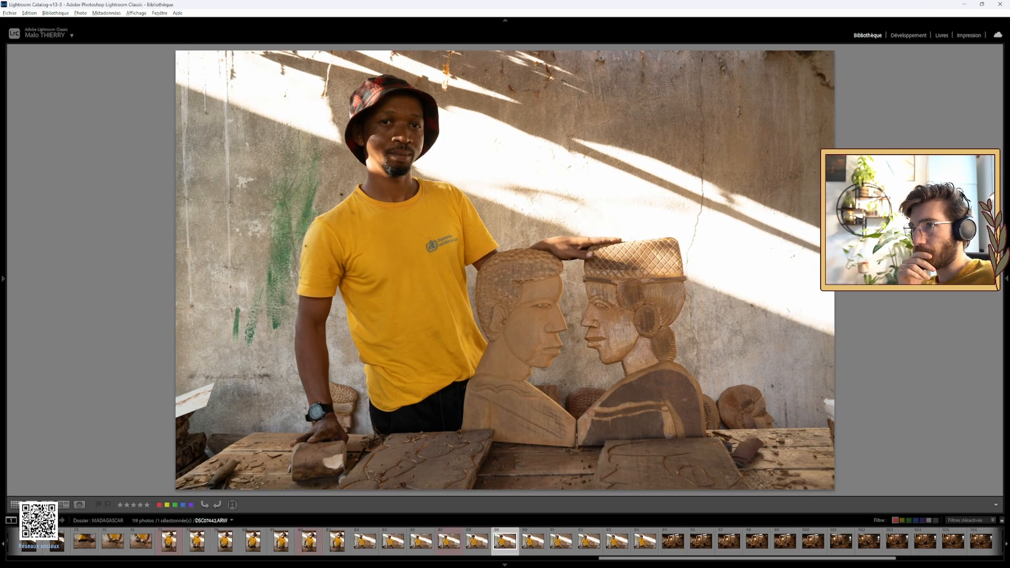
key(Right)
key(Right)
key(Right)
key(Right)
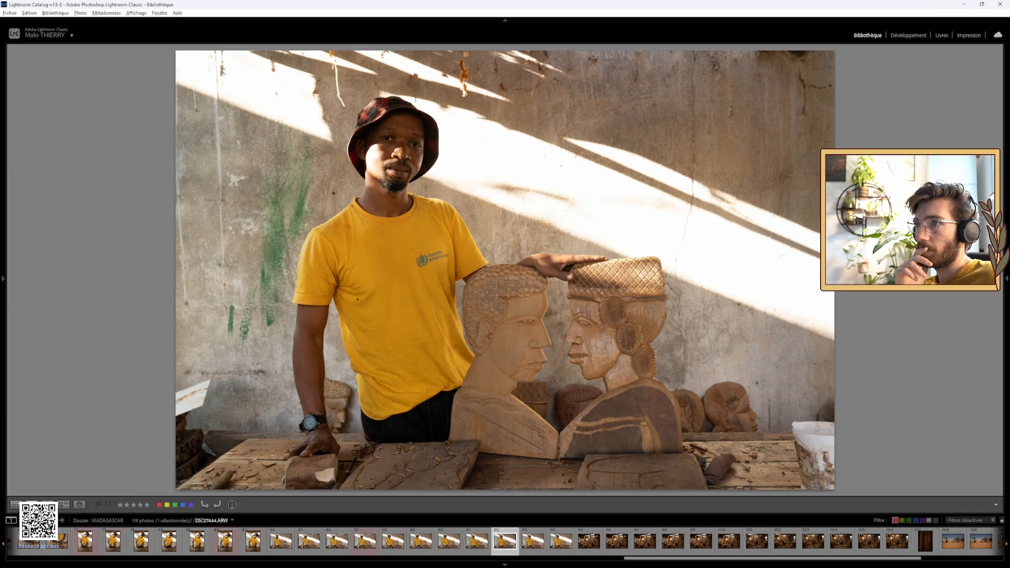
key(Right)
Check the sharpness of the workers in workshop photo DSC07448 at full magnification and view its histogram and exposure data.
key(Right)
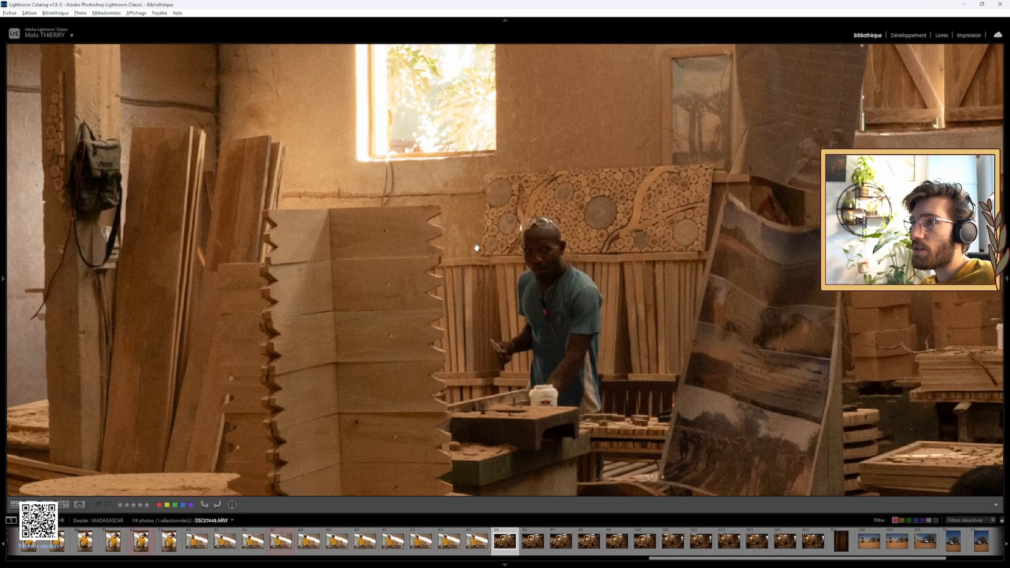
click(502, 257)
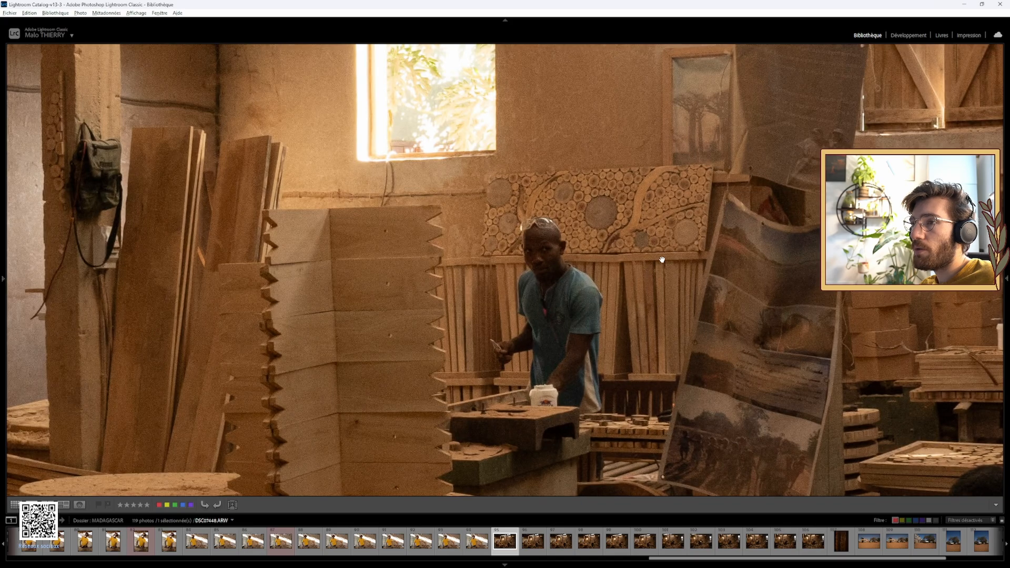
drag(756, 301, 216, 192)
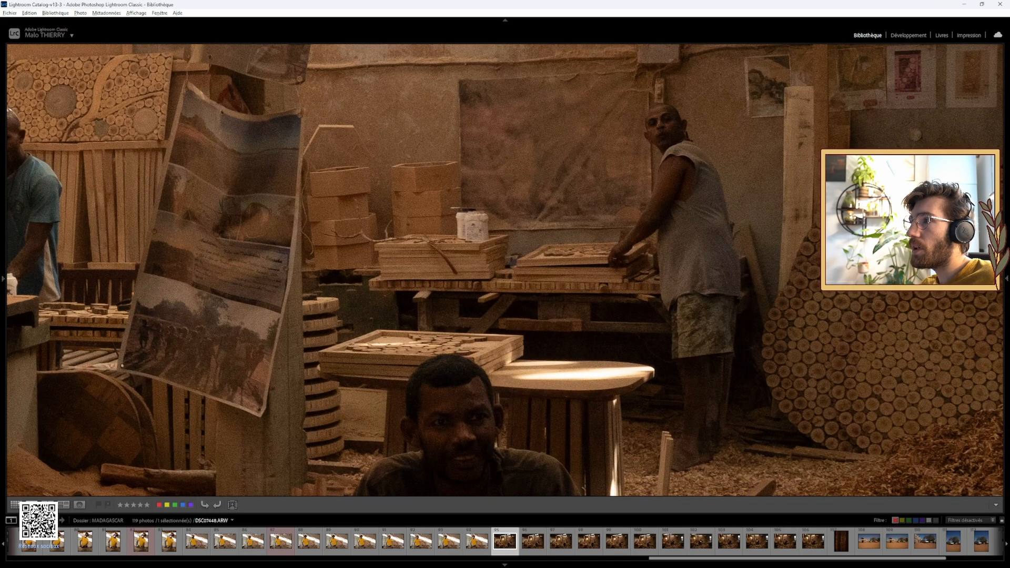
mouse_move(1007, 280)
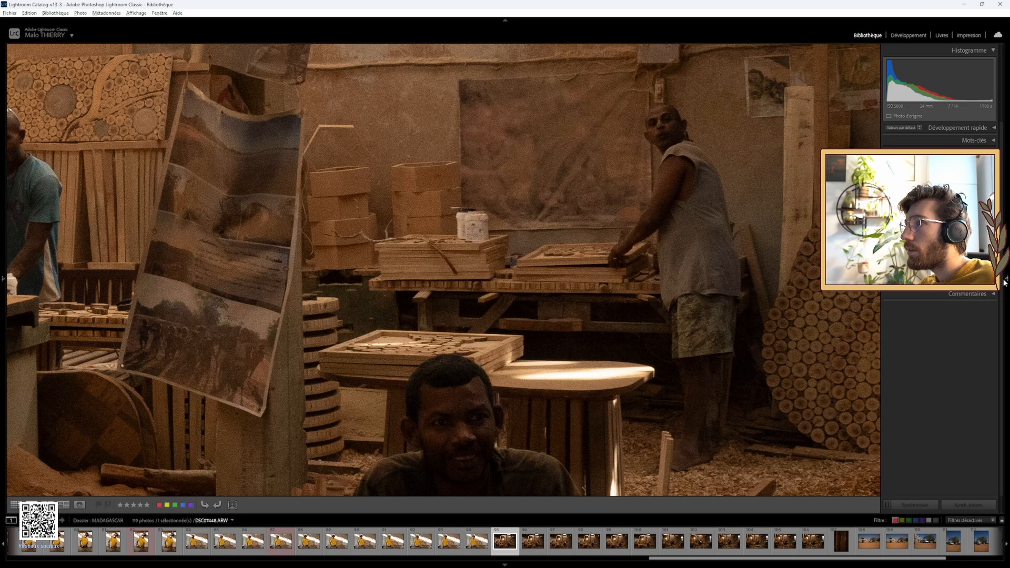
click(907, 36)
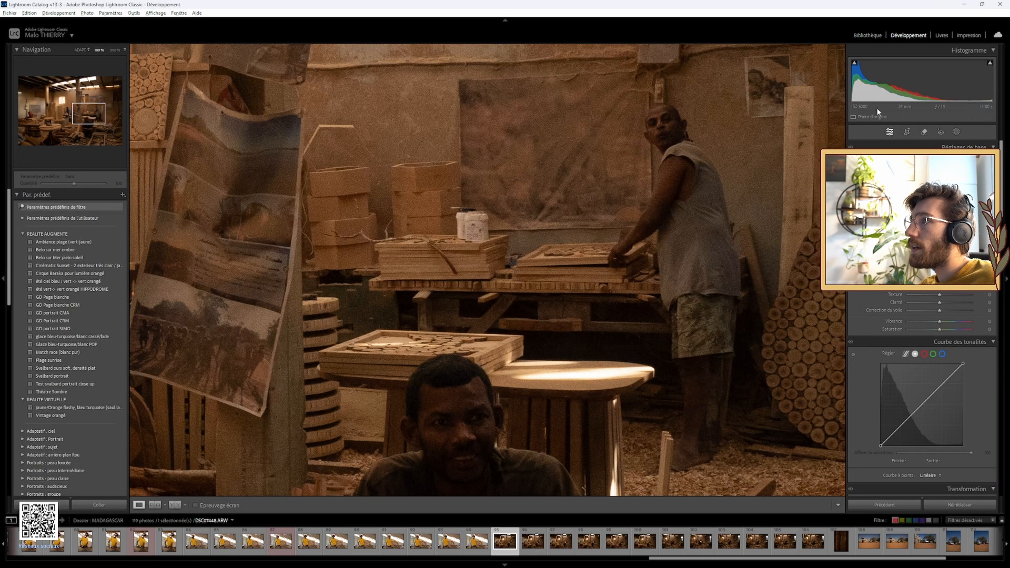
key(e)
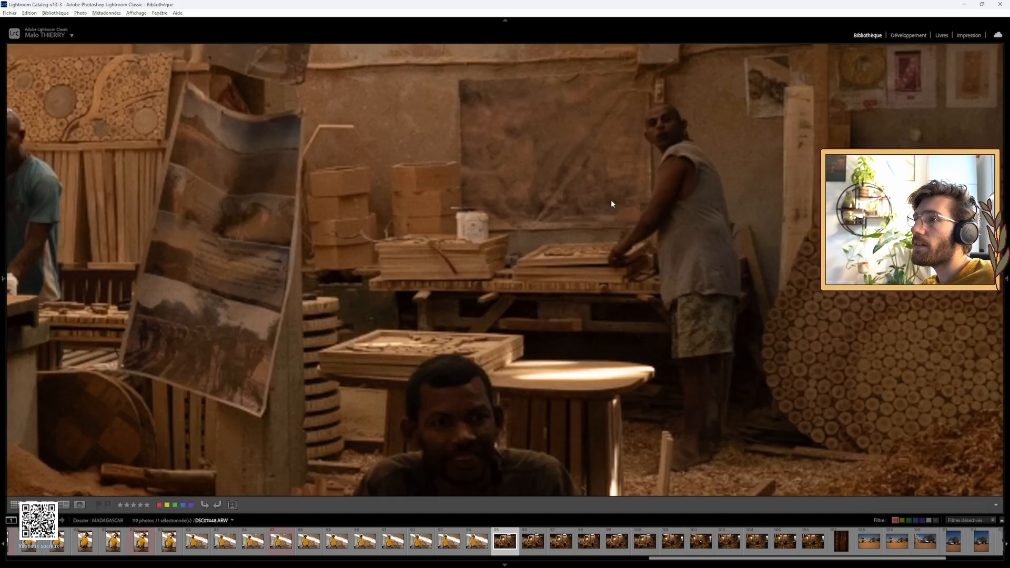
click(441, 412)
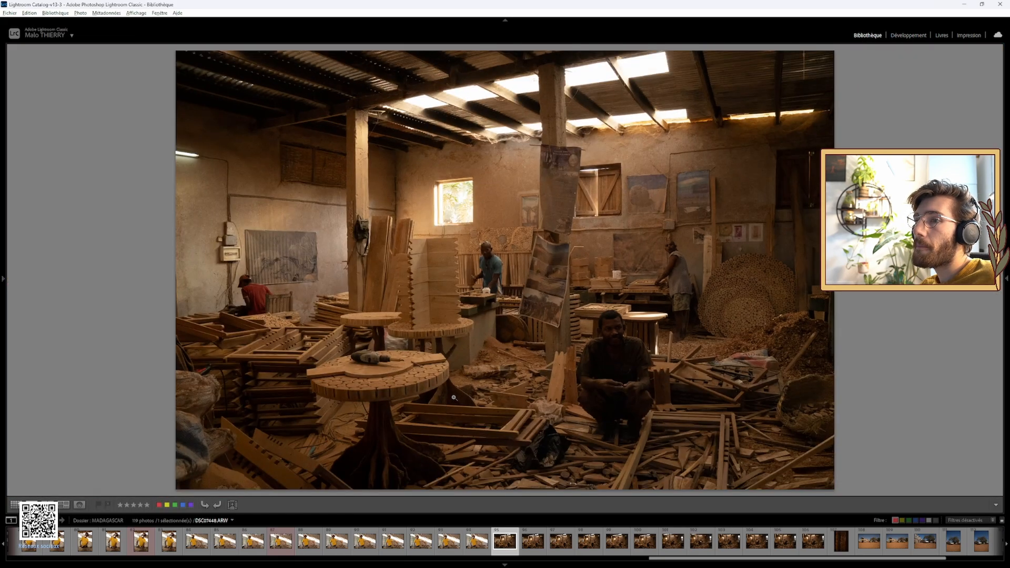
Compare DSC07448 with the next views of the woodworking shop and give DSC07448 a red label.
key(Right)
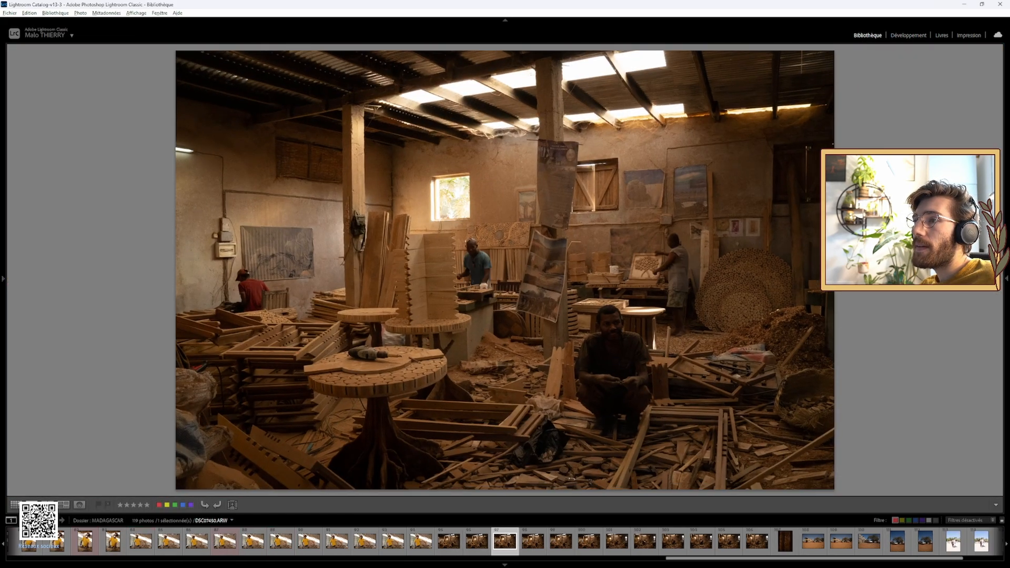
key(Right)
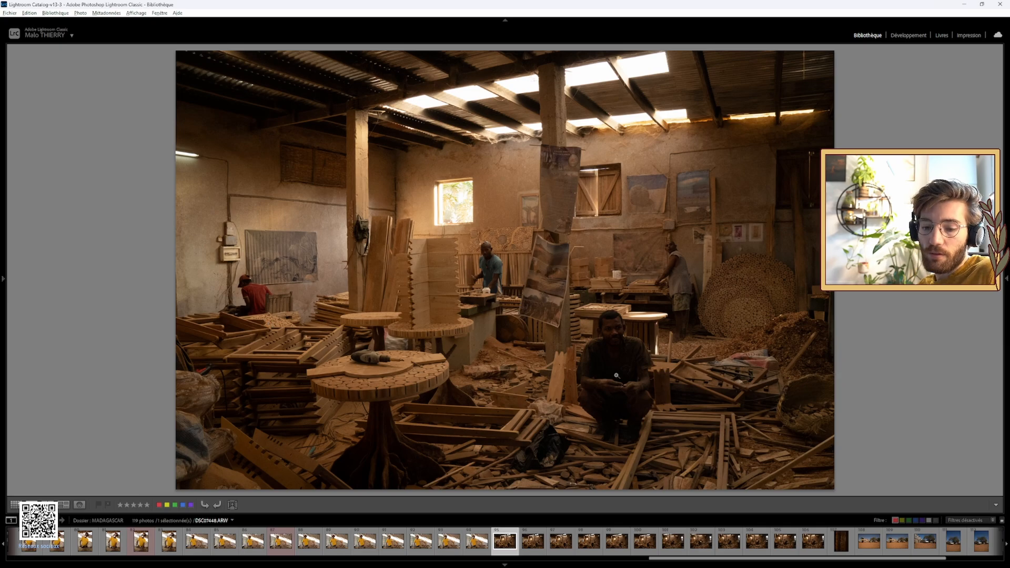
key(6)
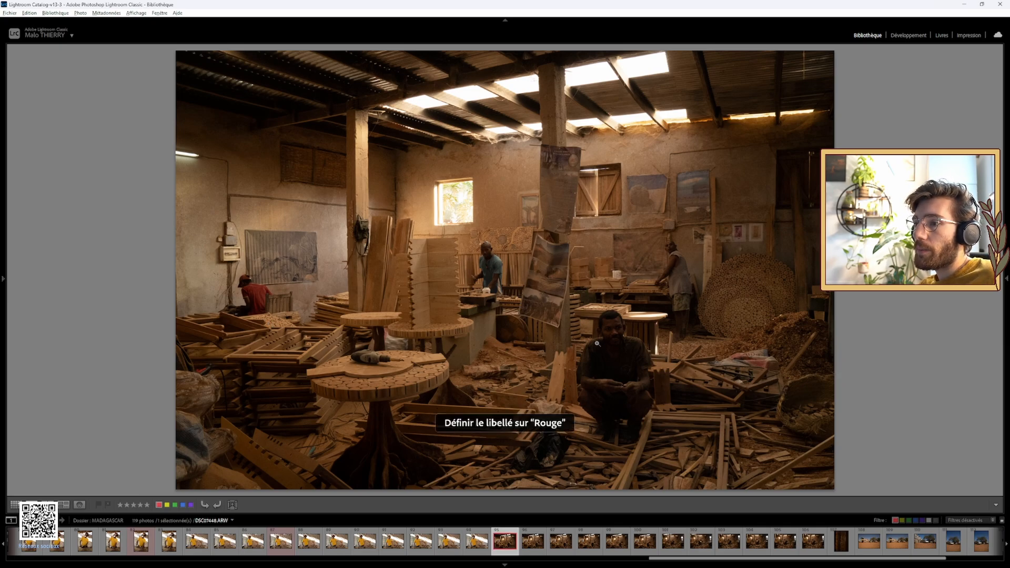
Compare workshop photos DSC07450 and DSC07451 and check the sharpness of the background workers in DSC07451 at full magnification.
key(Right)
key(Right)
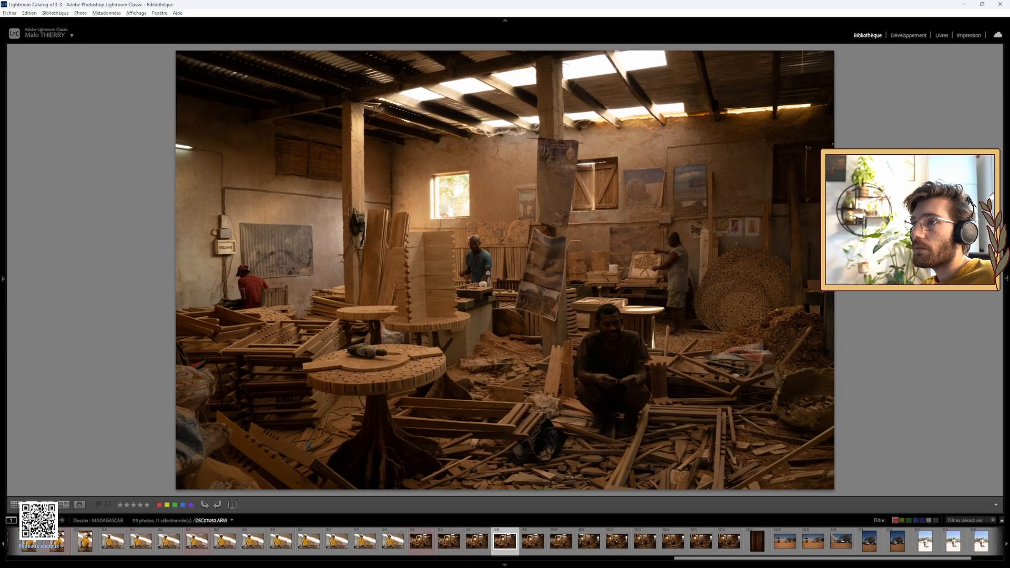
key(Right)
click(686, 261)
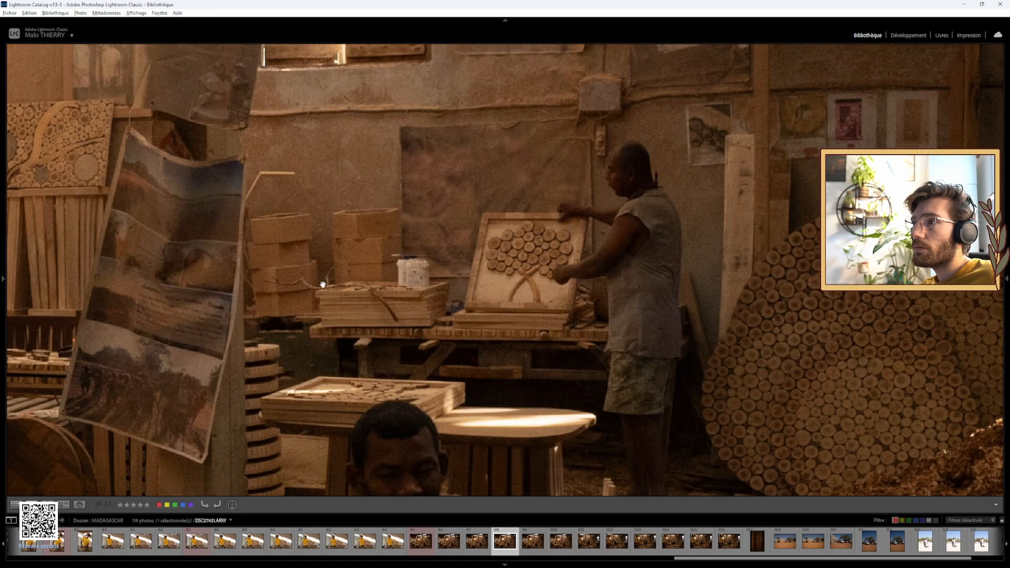
drag(322, 285, 803, 348)
click(803, 348)
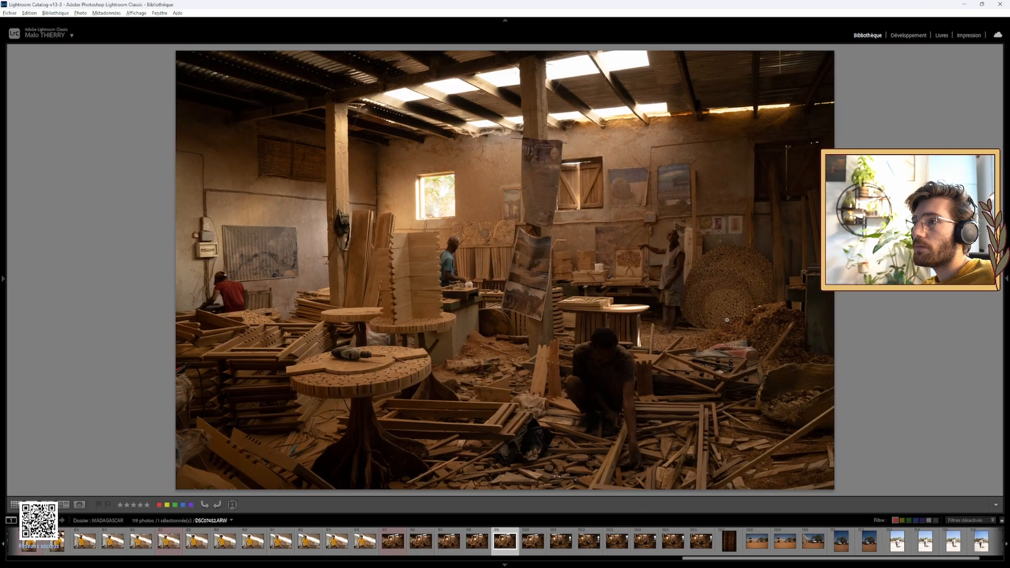
Check the sharpness of the background workers in workshop photos DSC07452 and DSC07453 at full magnification.
click(686, 246)
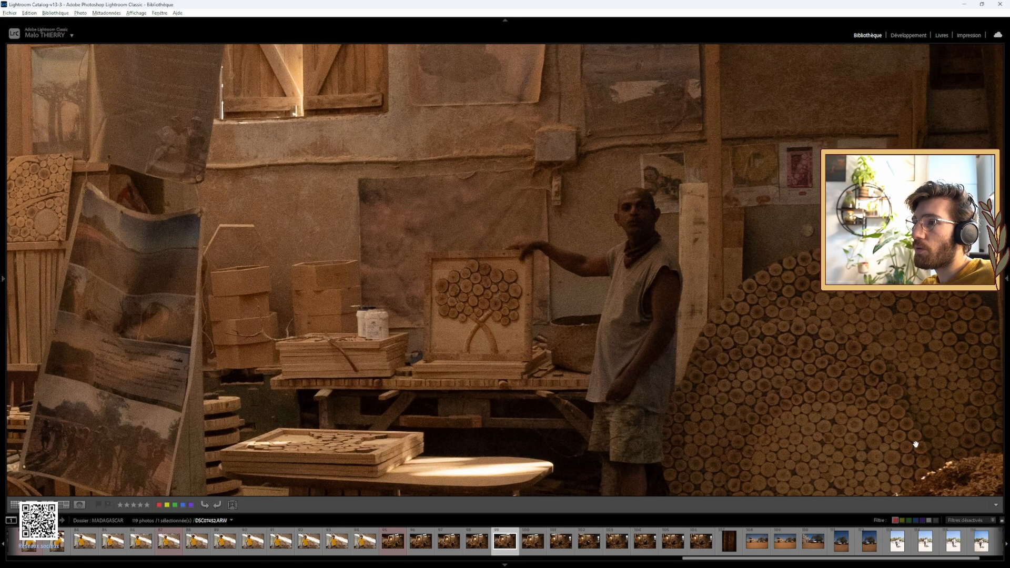
click(510, 324)
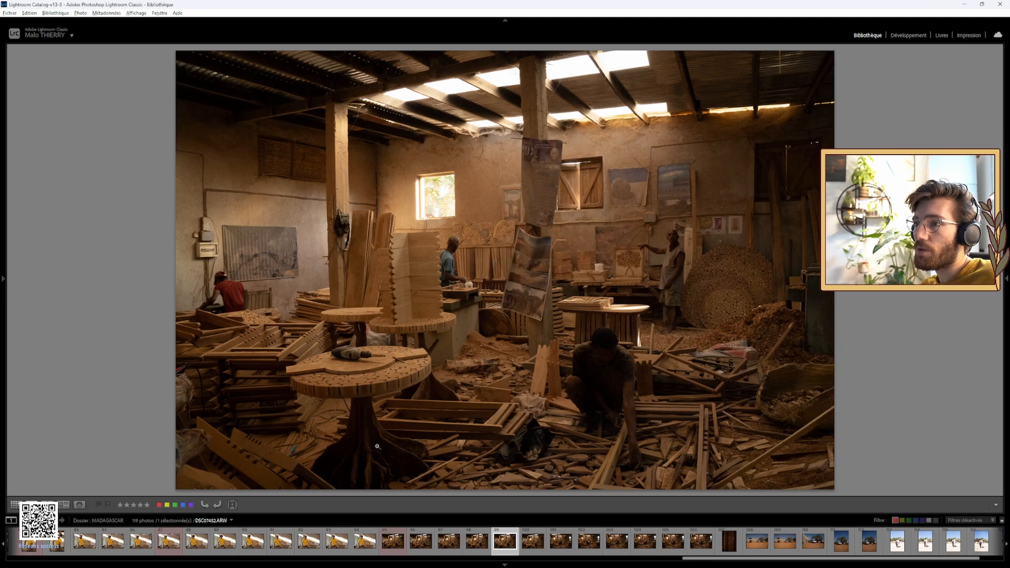
key(Right)
key(Right)
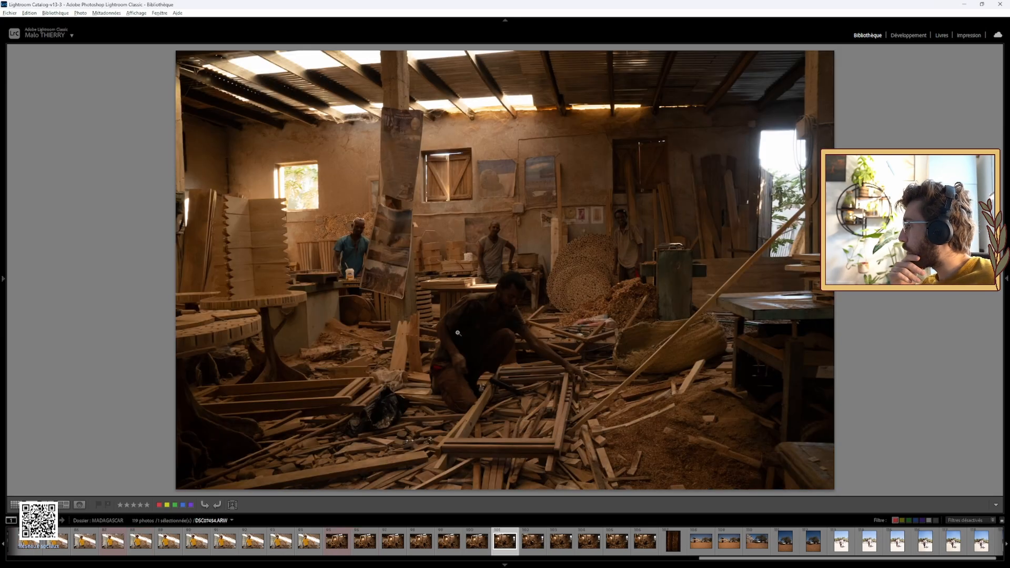
key(Left)
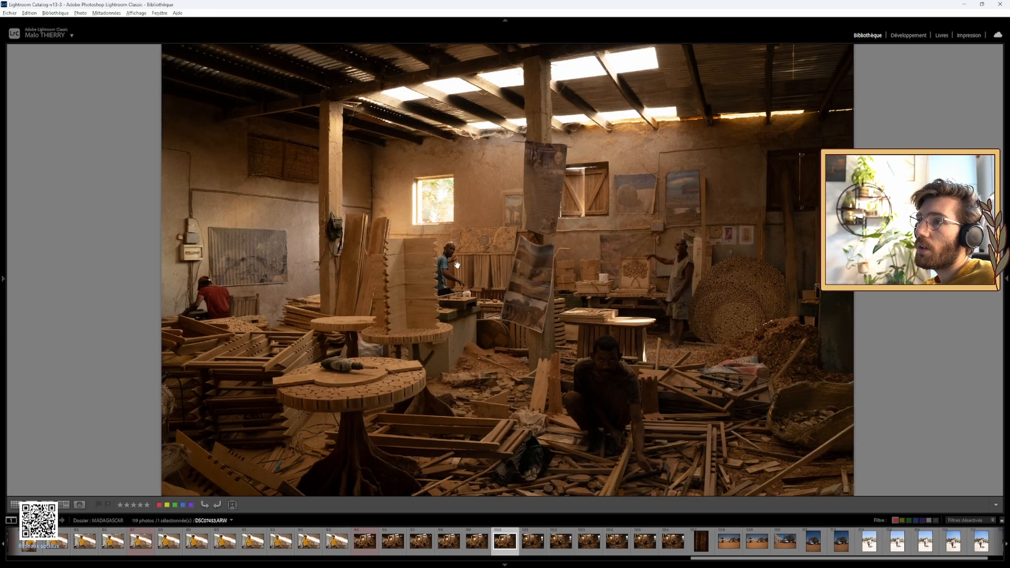
click(457, 281)
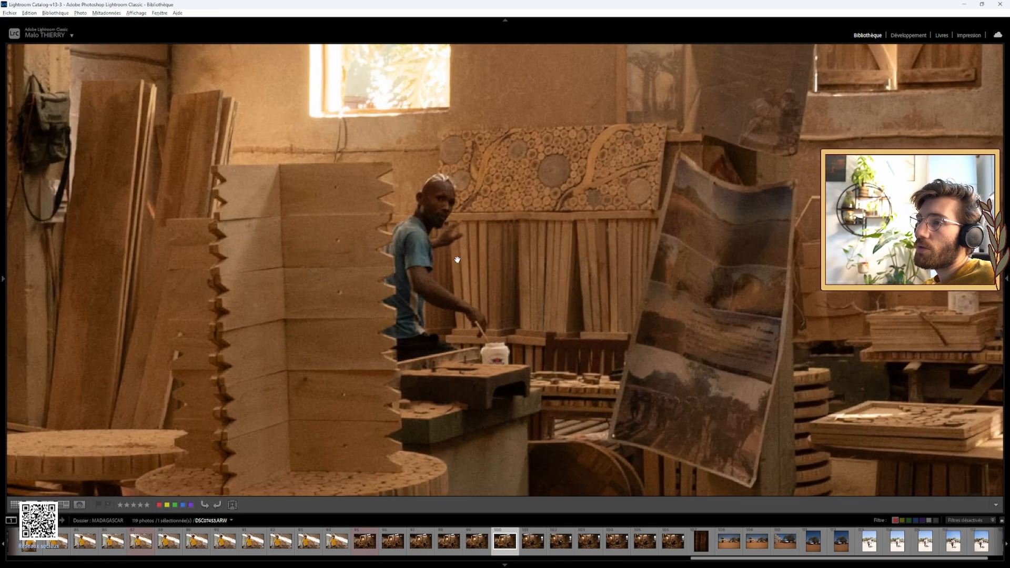
drag(557, 227, 355, 262)
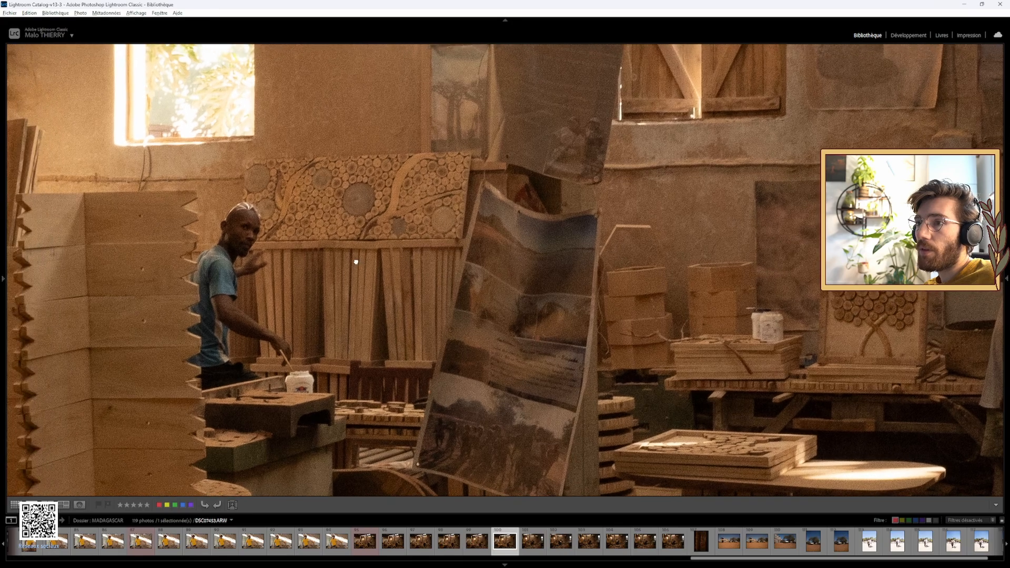
click(356, 261)
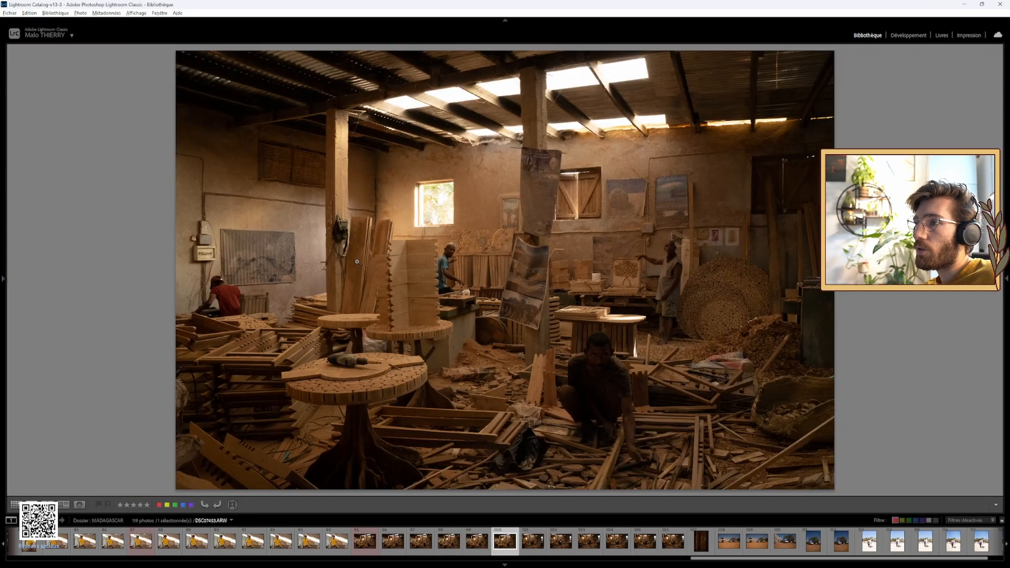
Review the remaining workshop interiors and give DSC07460, the dark upright photo of carved wooden posts, a red label.
key(Right)
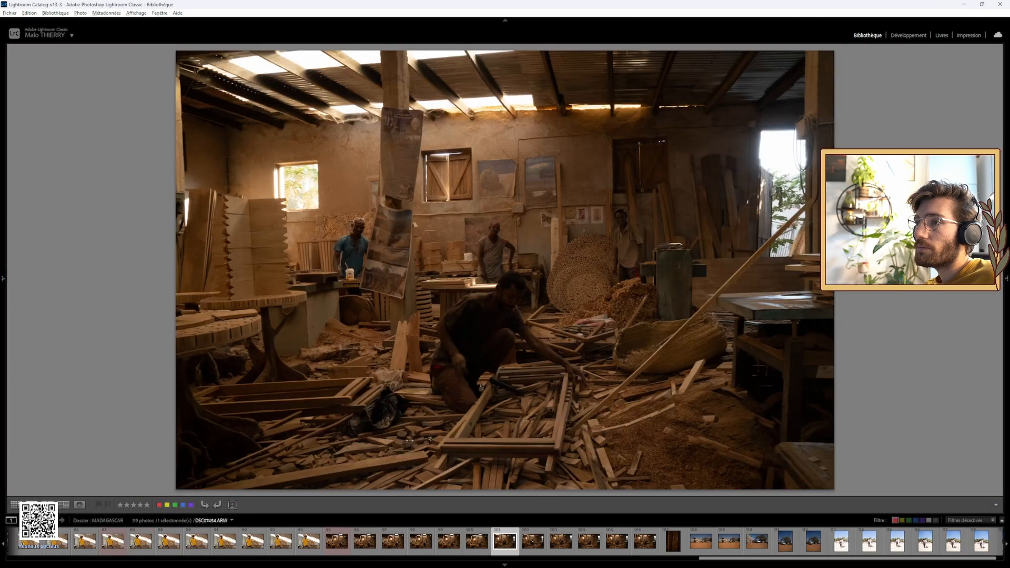
key(Right)
key(Right)
key(Right)
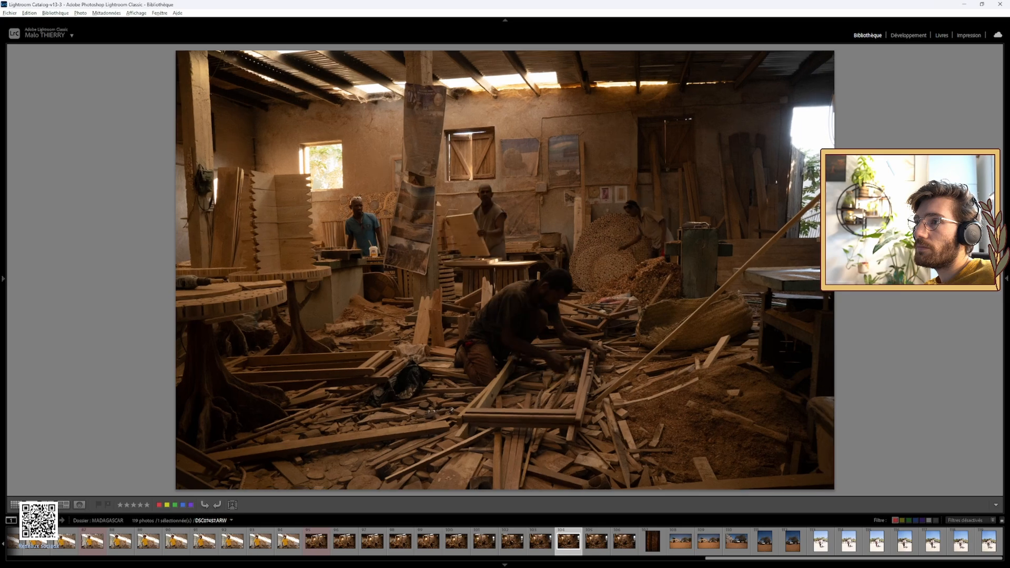
key(Right)
key(Right)
key(Right)
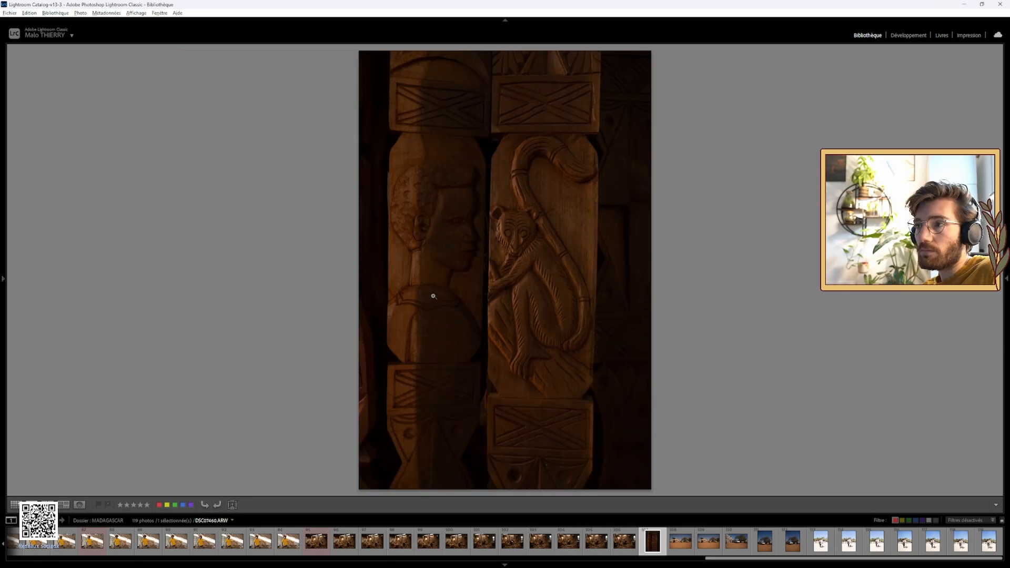
key(6)
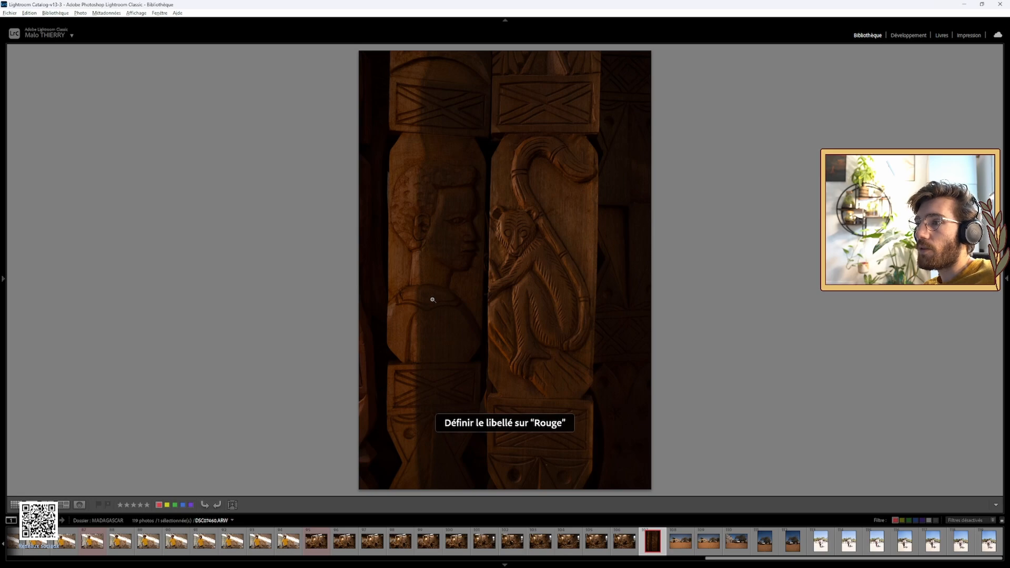
key(Right)
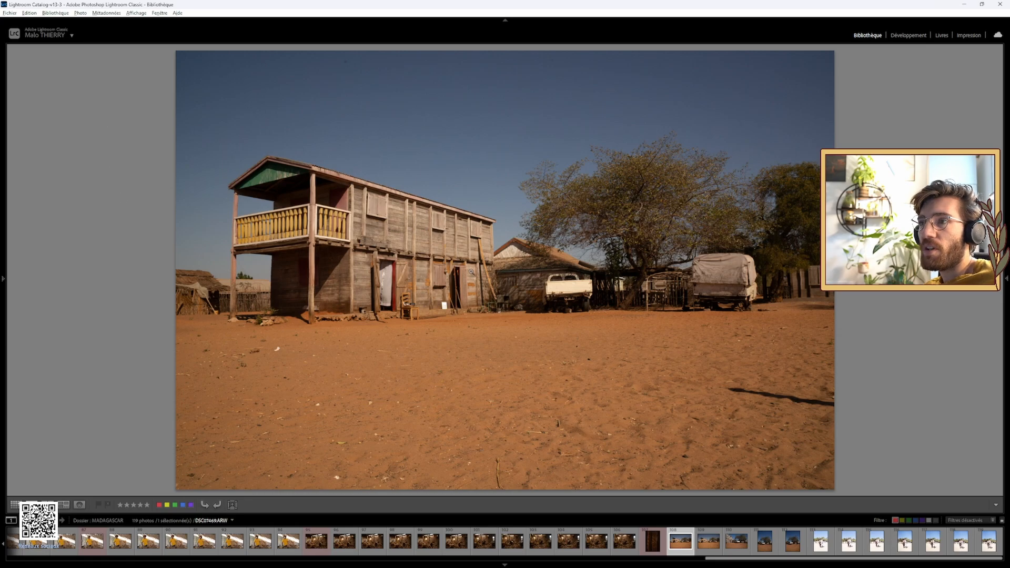
Compare the two near-identical wooden house photos, checking sharpness at full magnification, and give DSC07470 a red label.
click(442, 260)
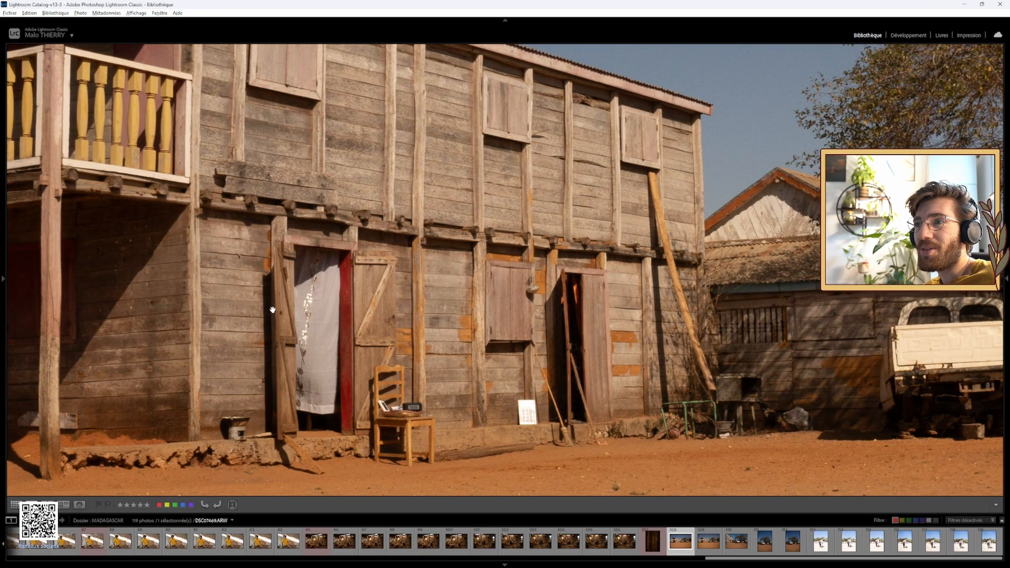
click(332, 313)
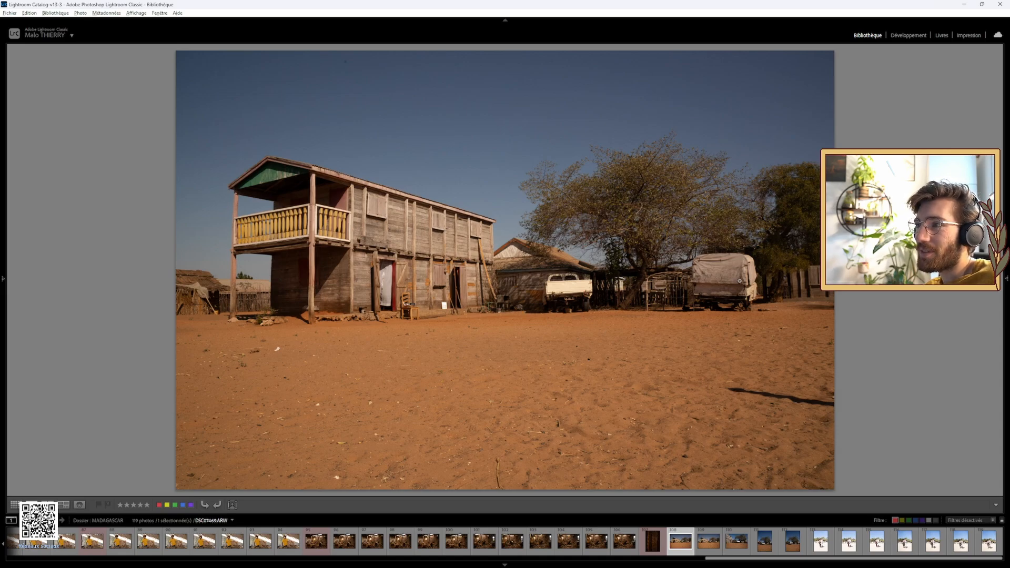
key(6)
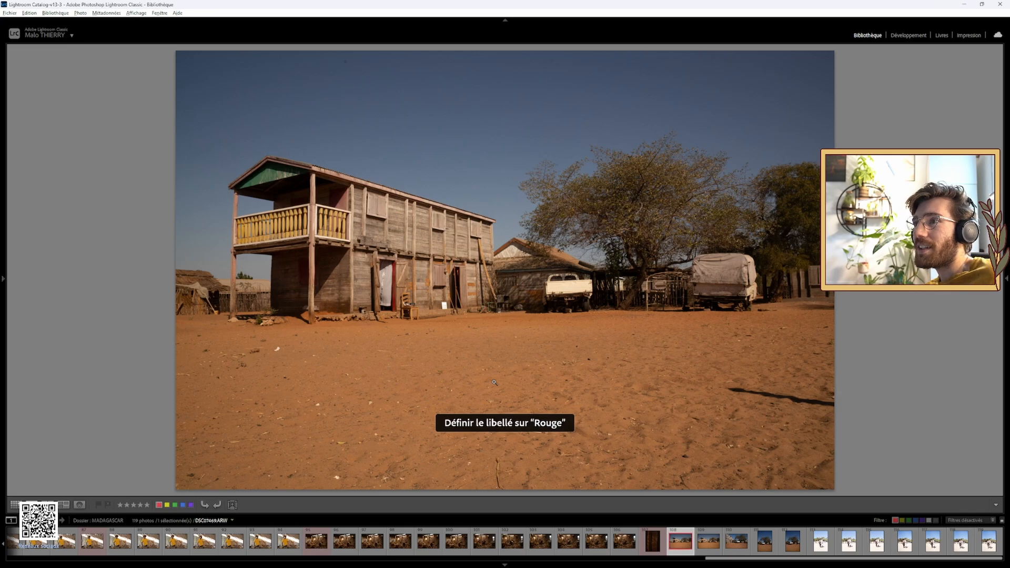
key(Right)
key(Left)
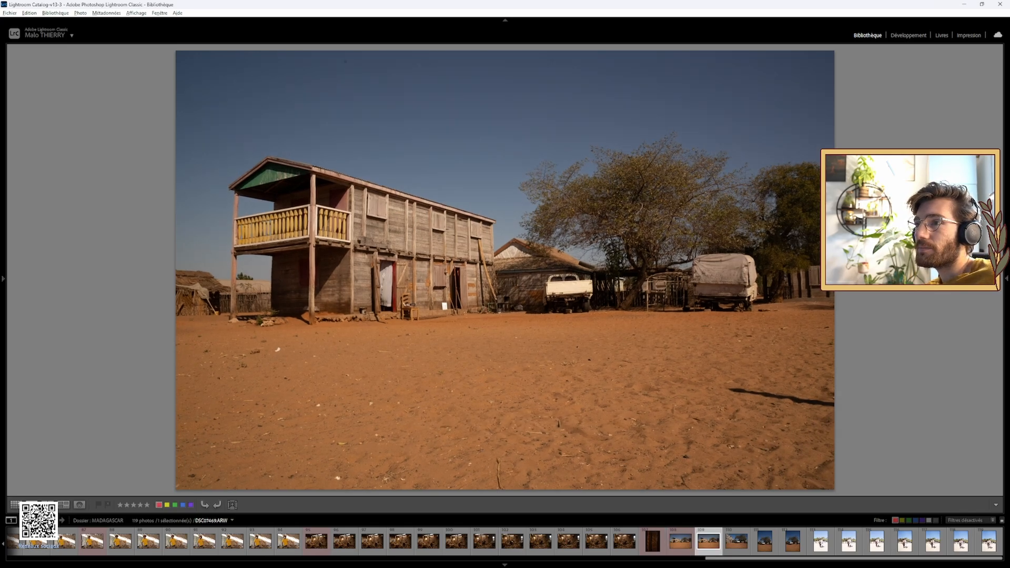
key(Right)
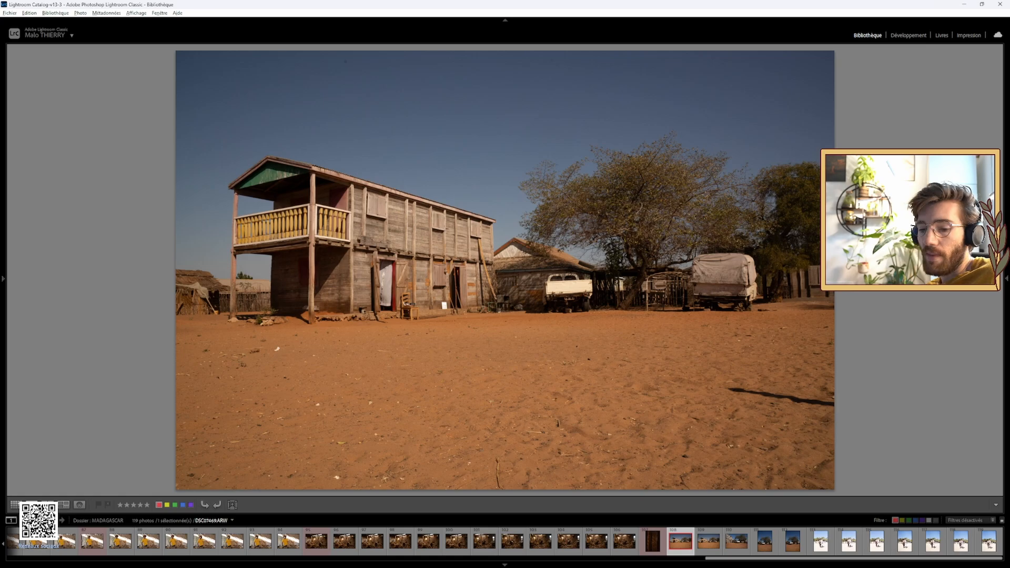
key(6)
key(Right)
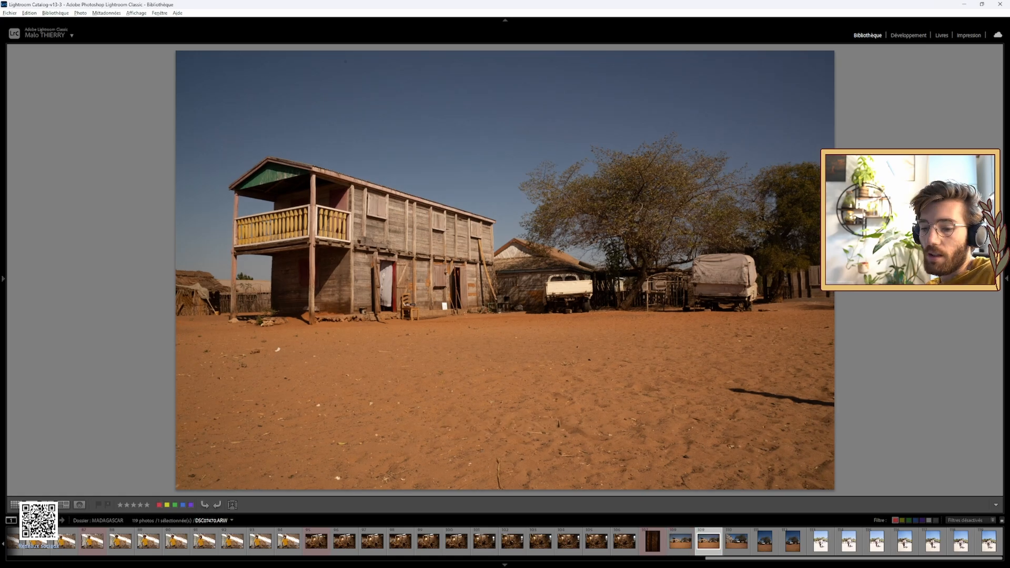
key(6)
key(Right)
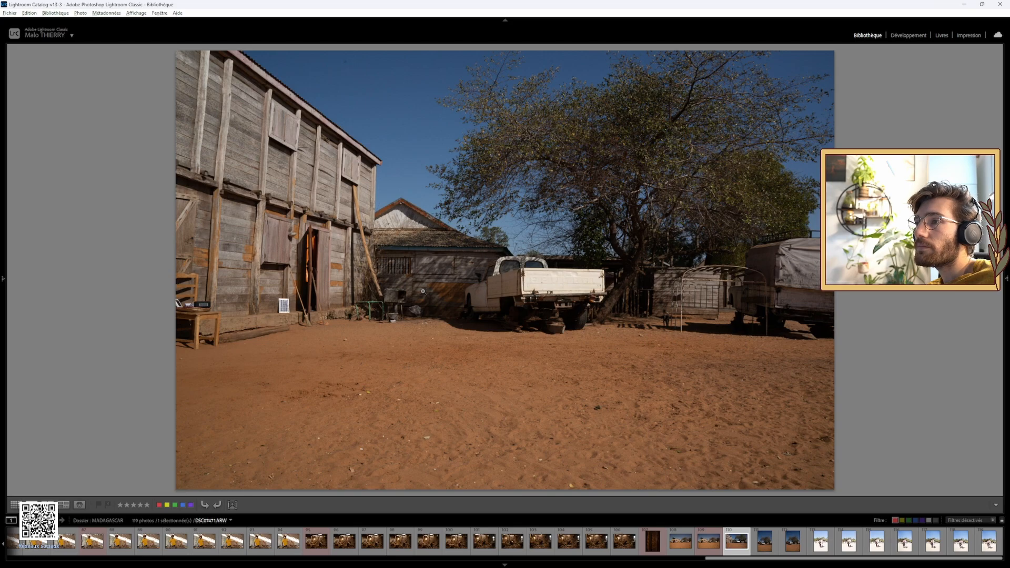
Compare the photos of the white truck under the tree and check the sharpness of the foliage in DSC07473 at full magnification.
key(Right)
key(Right)
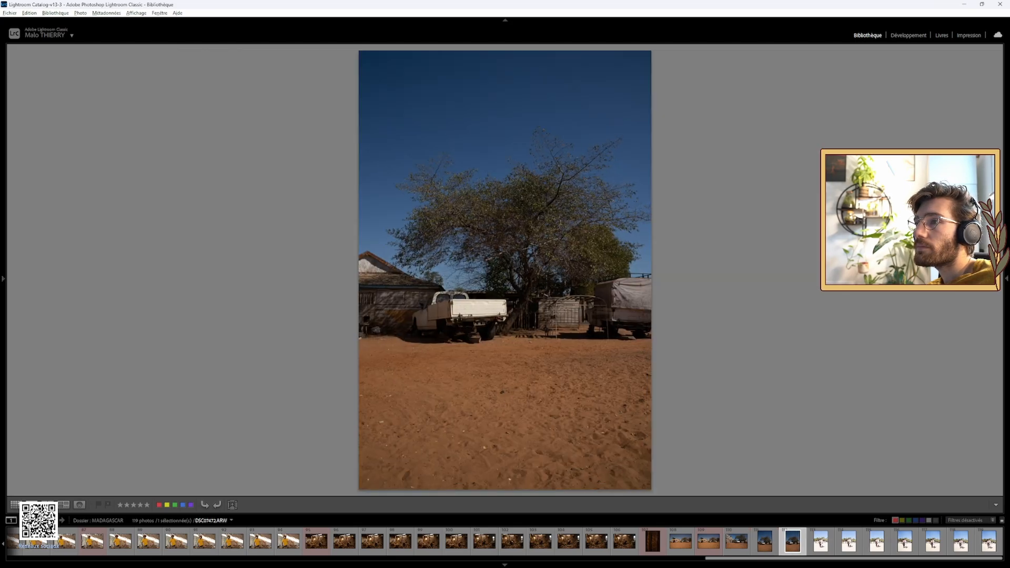
key(Right)
key(Left)
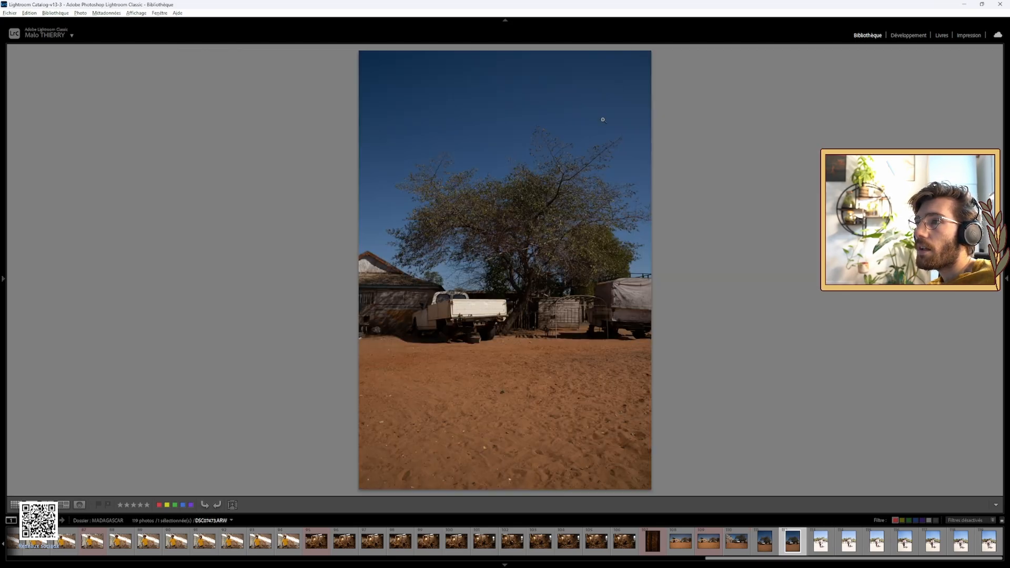
click(471, 234)
drag(473, 203, 264, 331)
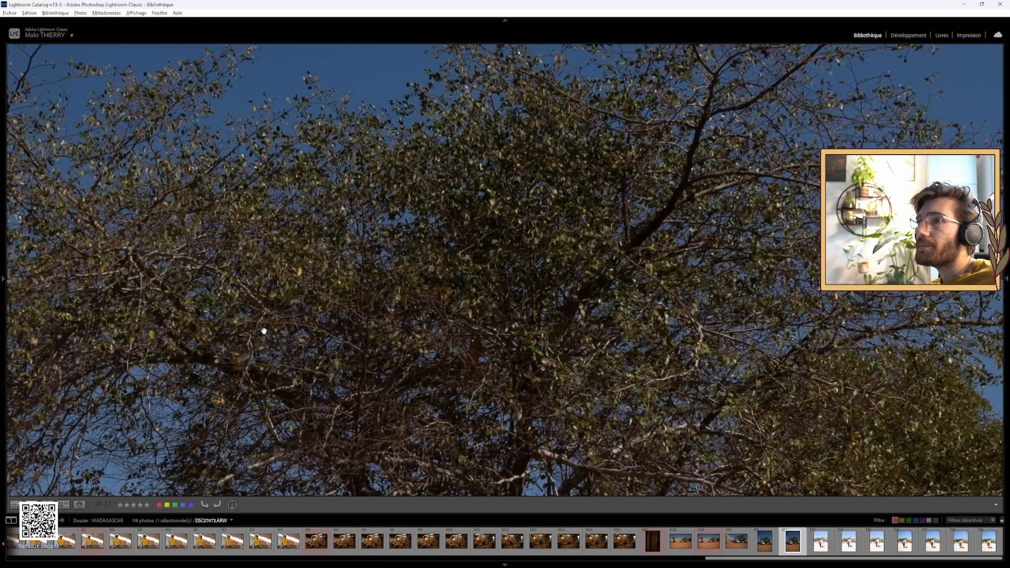
drag(240, 363, 256, 348)
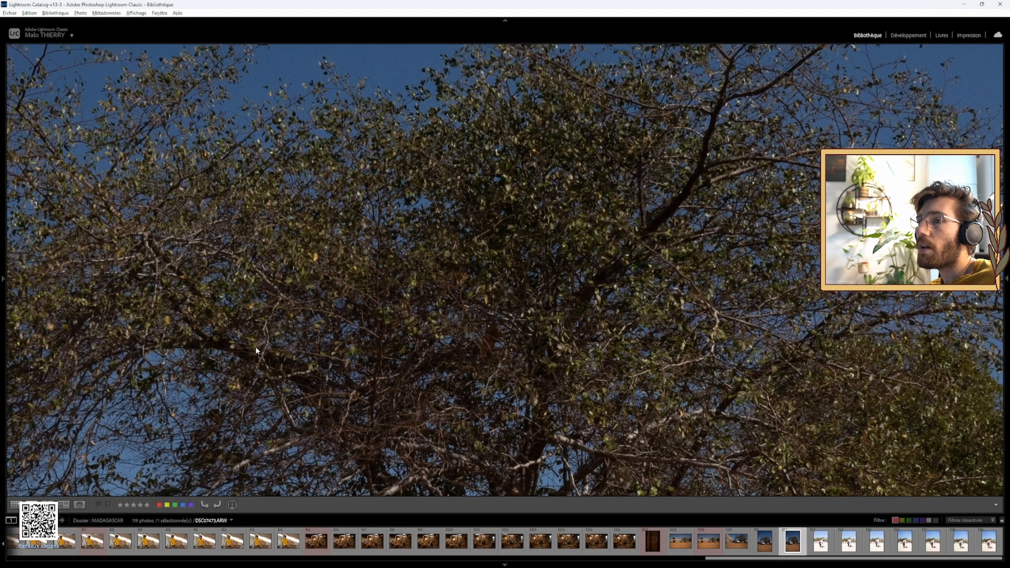
drag(347, 347, 517, 326)
click(518, 326)
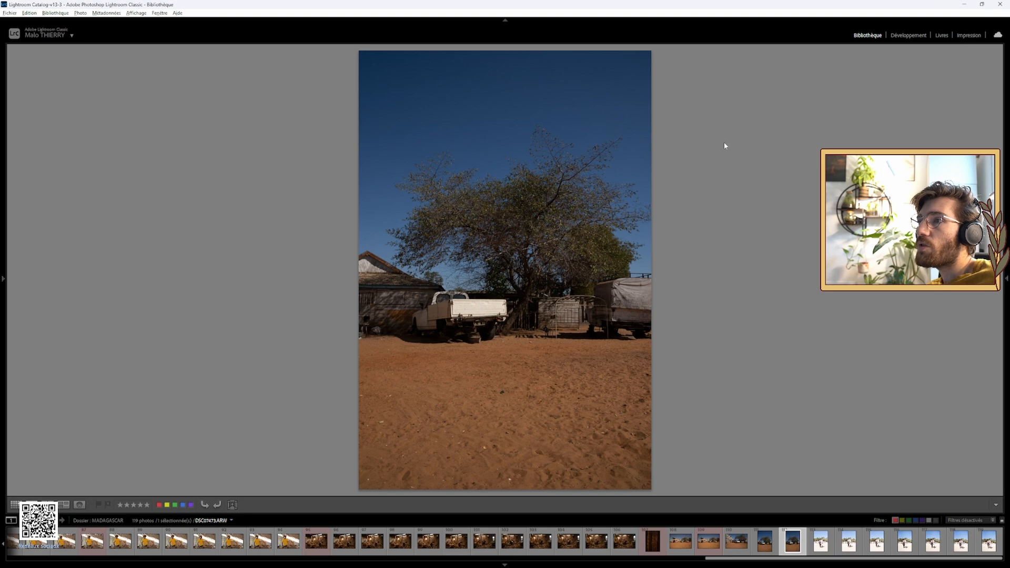
Open DSC07473 for developing and crop it to a shorter upright format at full picture width, trimming some sky and foreground sand.
click(908, 35)
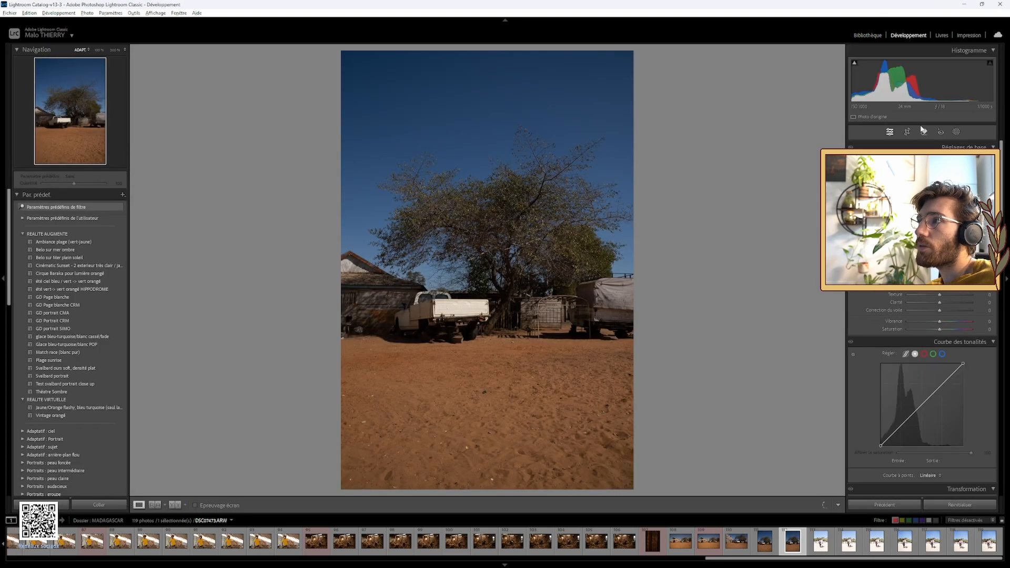
click(907, 131)
click(967, 159)
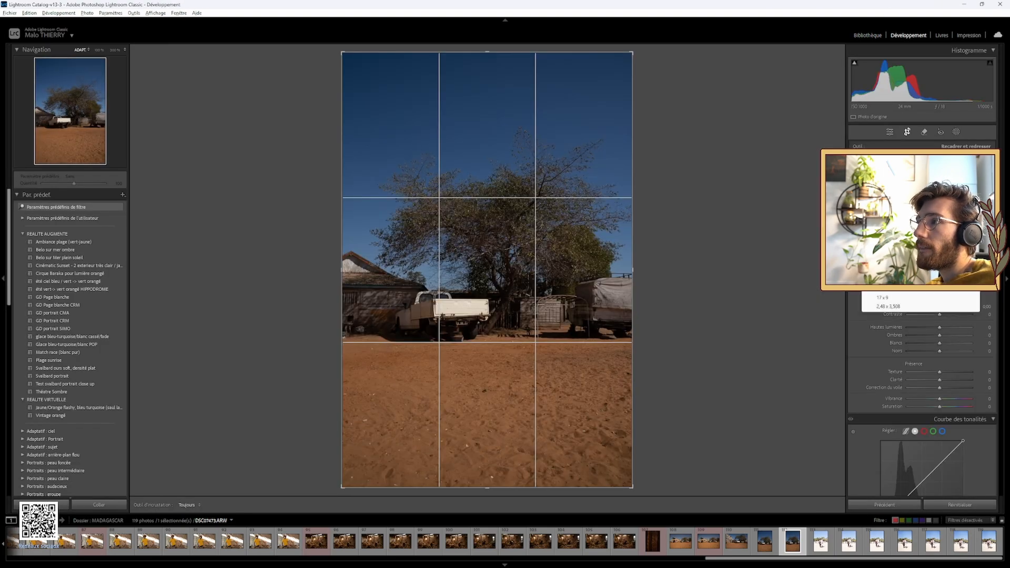
click(920, 208)
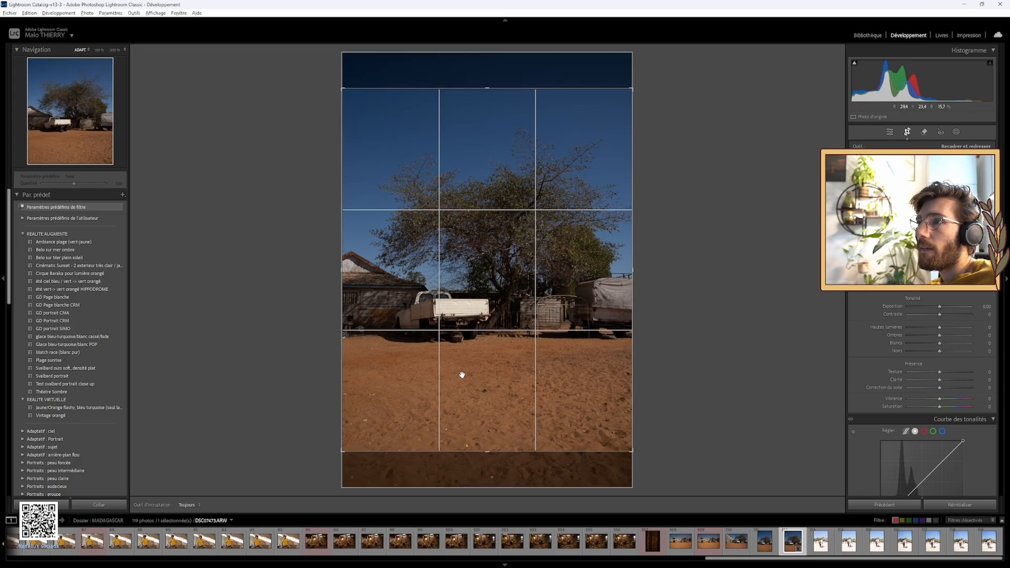
drag(463, 374, 488, 435)
drag(473, 386, 520, 342)
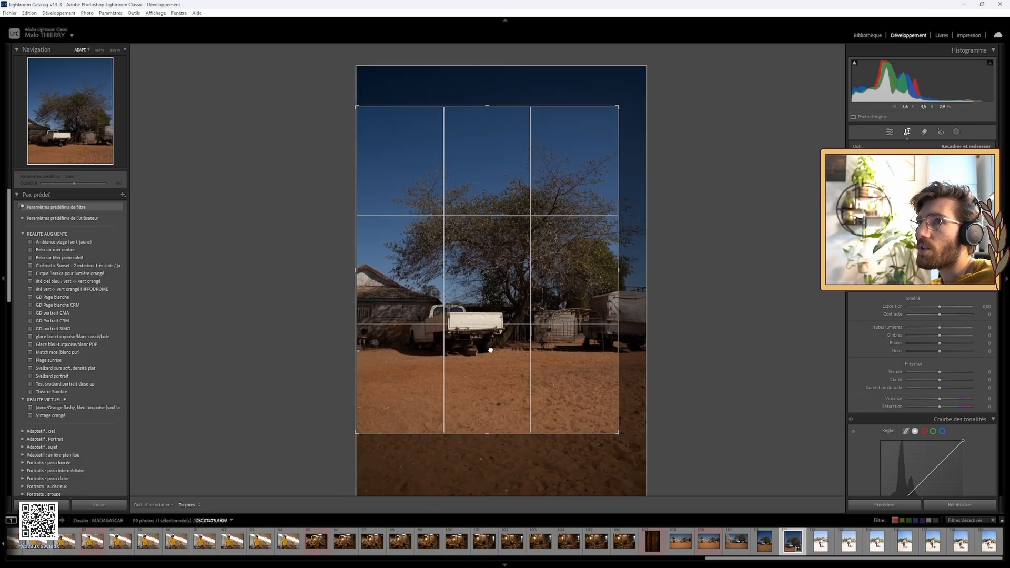
click(907, 132)
click(908, 132)
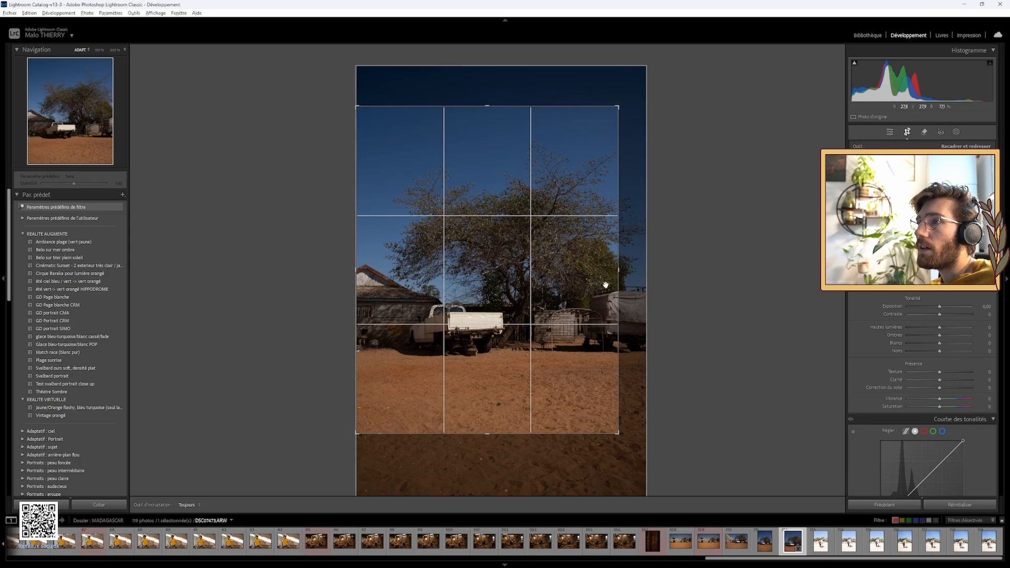
drag(552, 300, 559, 288)
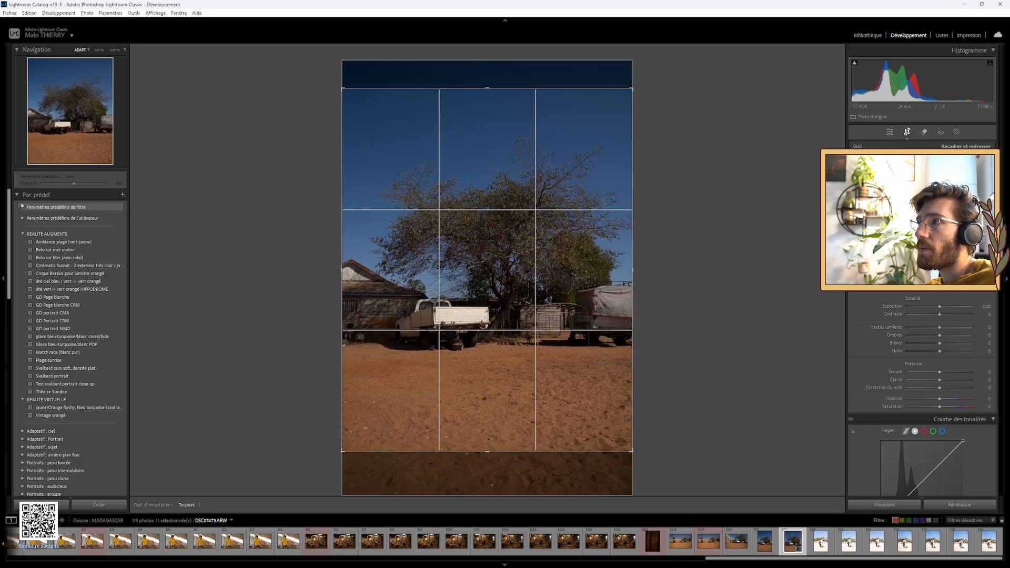
click(908, 132)
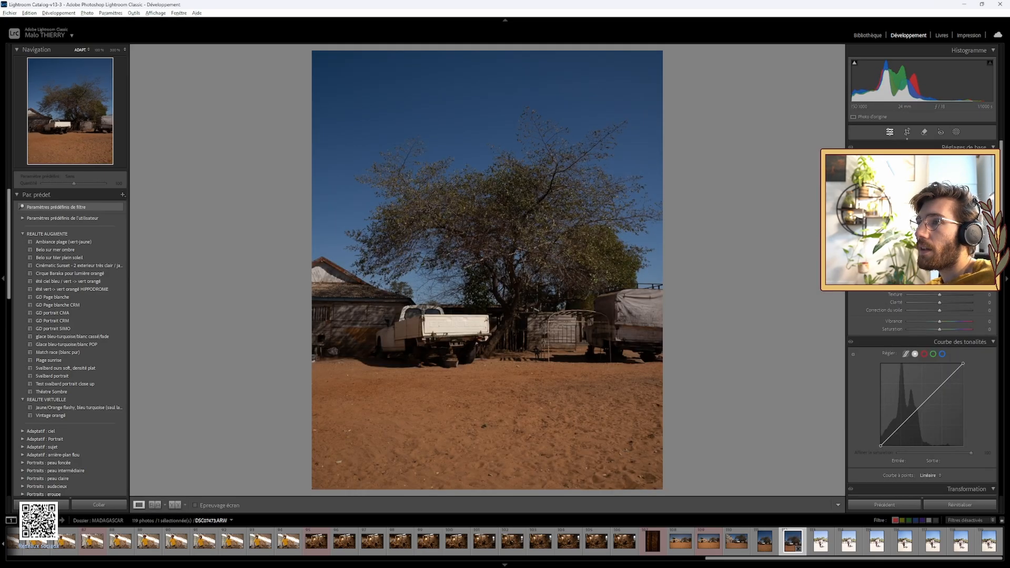
Try a landscape crop of DSC07473 around the tree and vehicles, and check the foliage's sharpness at full magnification.
click(908, 132)
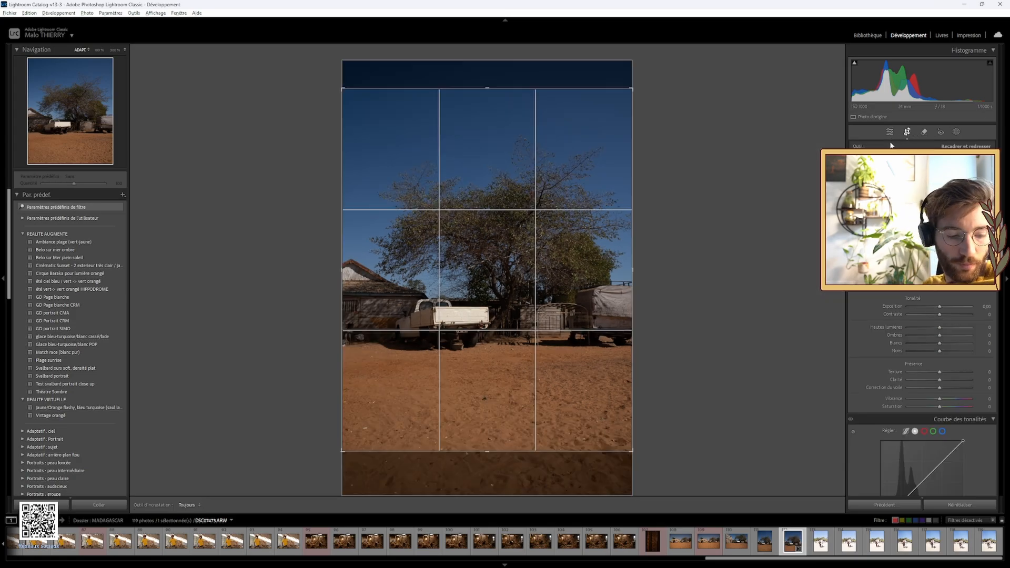
key(x)
drag(497, 312, 480, 342)
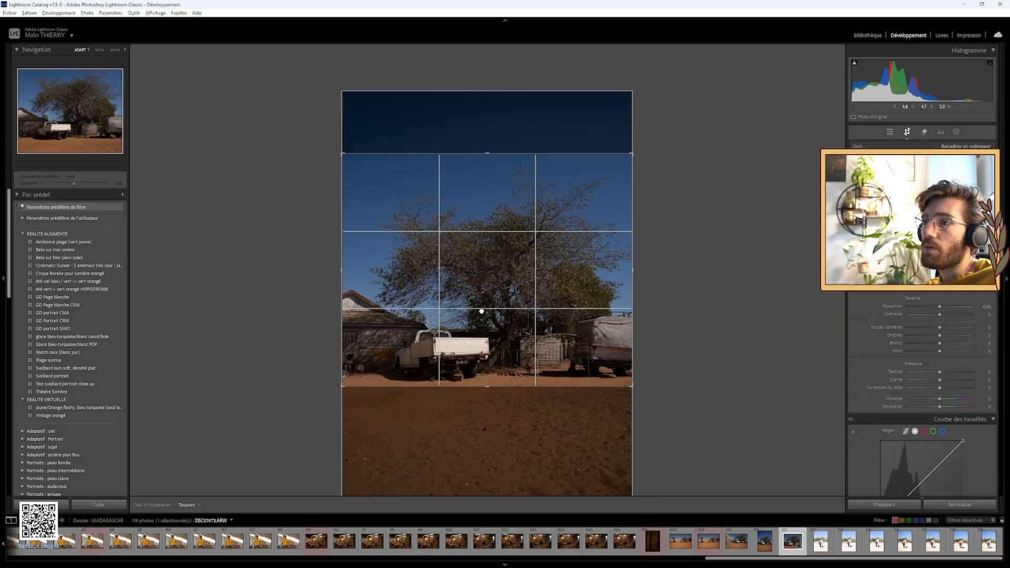
click(906, 132)
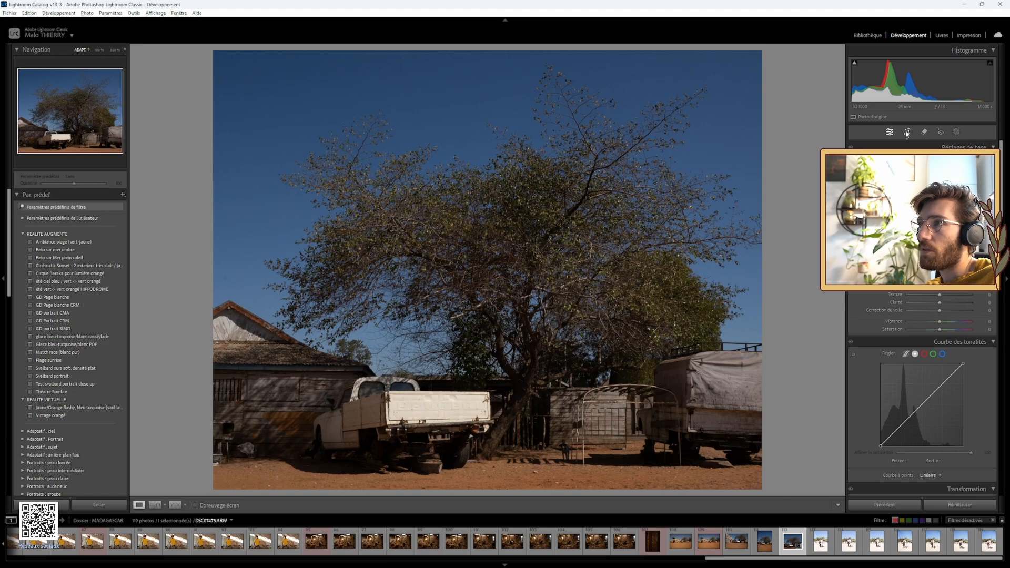
click(491, 184)
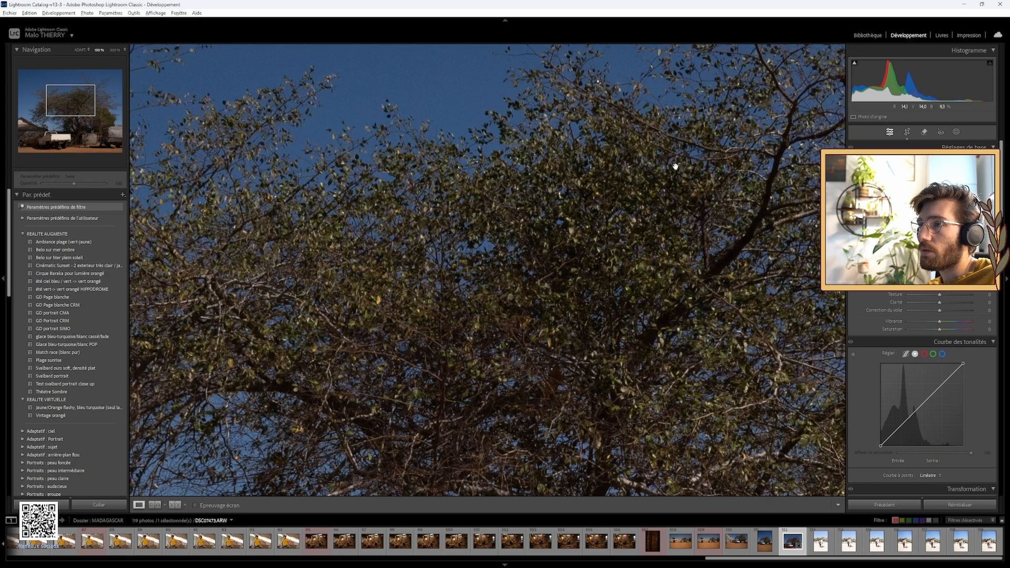
drag(672, 165, 387, 244)
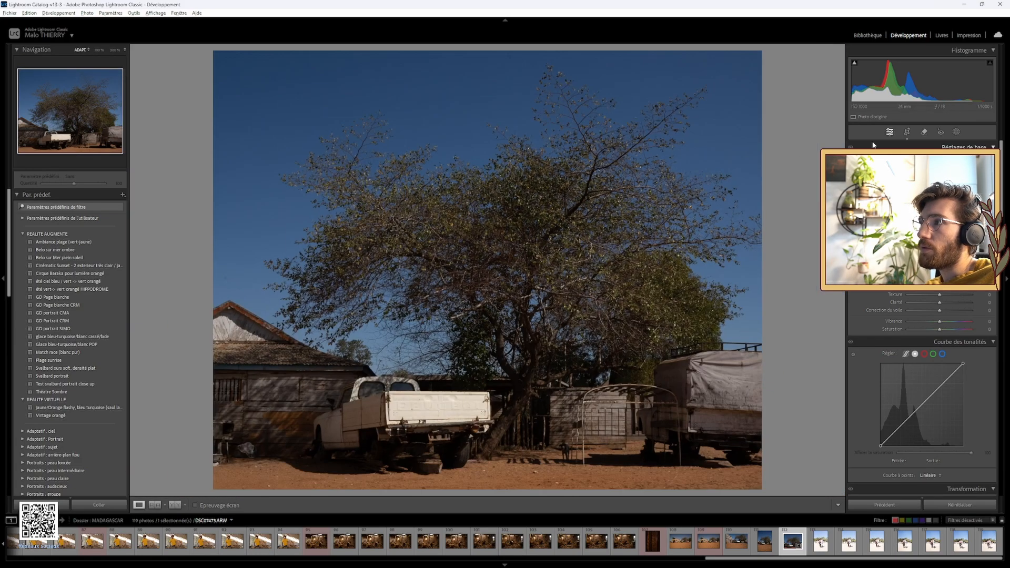
Turn the crop of DSC07473 back to upright, reposition the picture in it and set the crop to a square ratio.
click(908, 132)
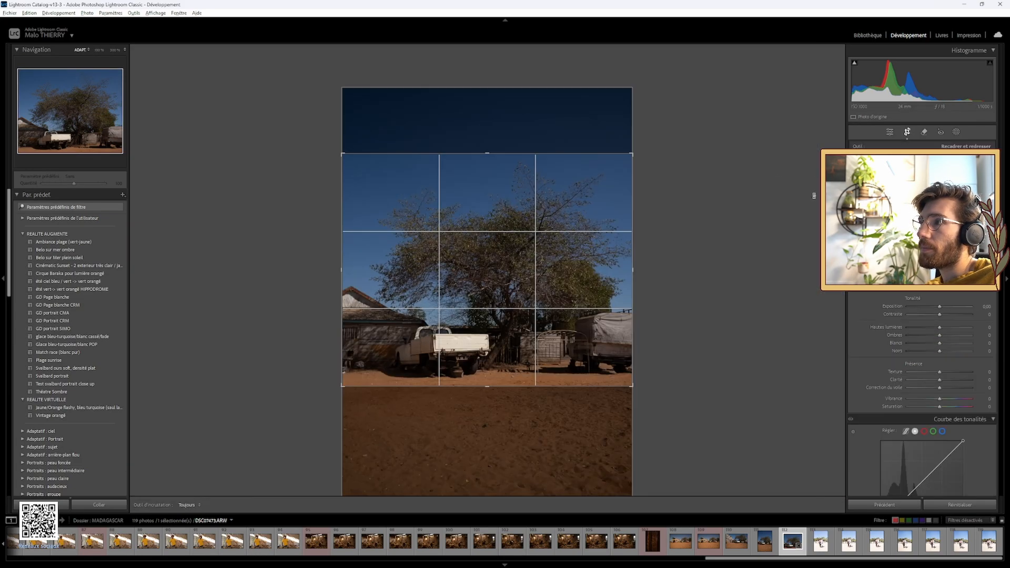
key(x)
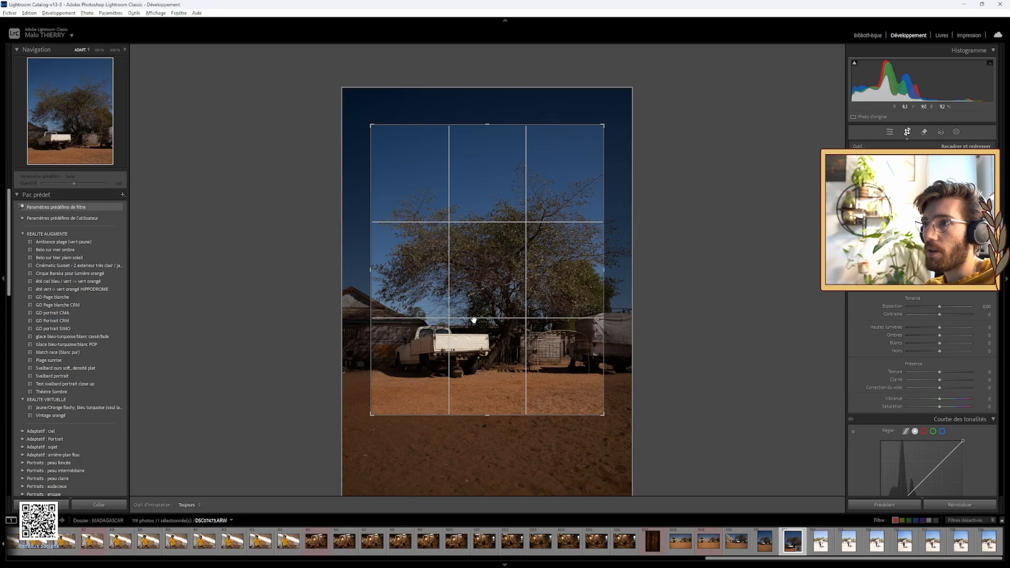
drag(481, 311, 491, 298)
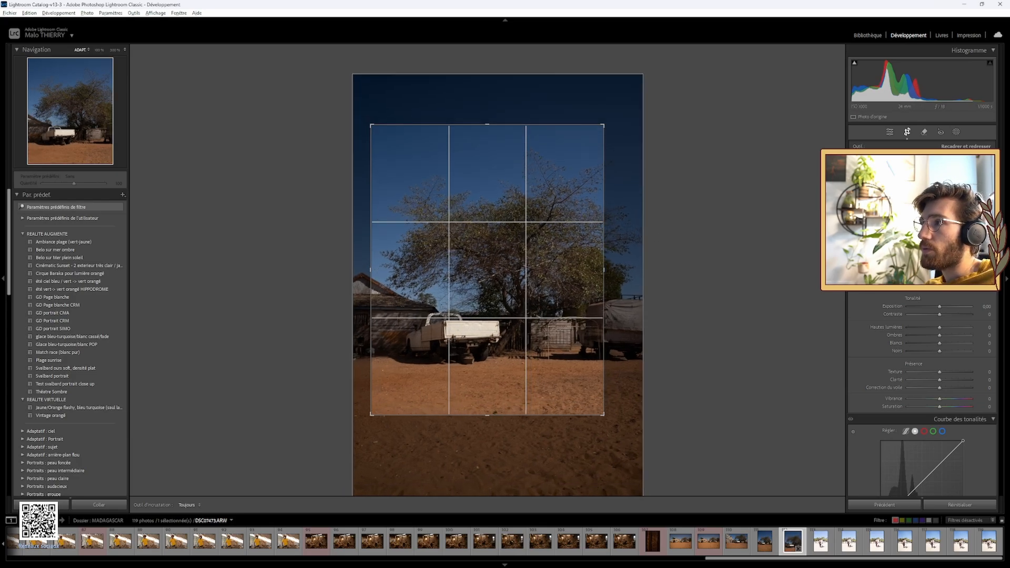
click(962, 158)
click(889, 193)
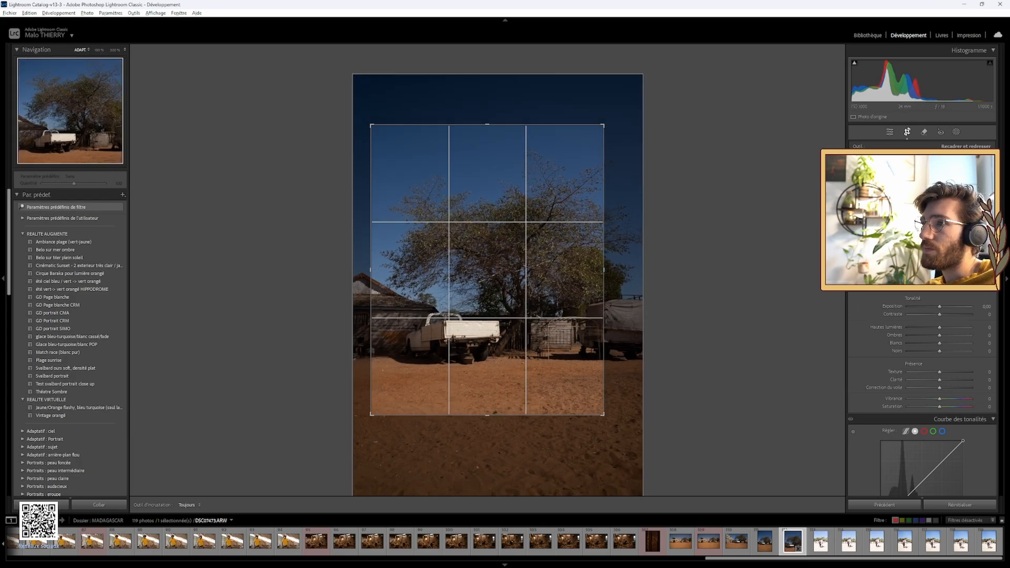
Try resizing and slightly tilting the square crop of DSC07473, preview it, and undo the rotation and resizing.
drag(604, 270, 626, 270)
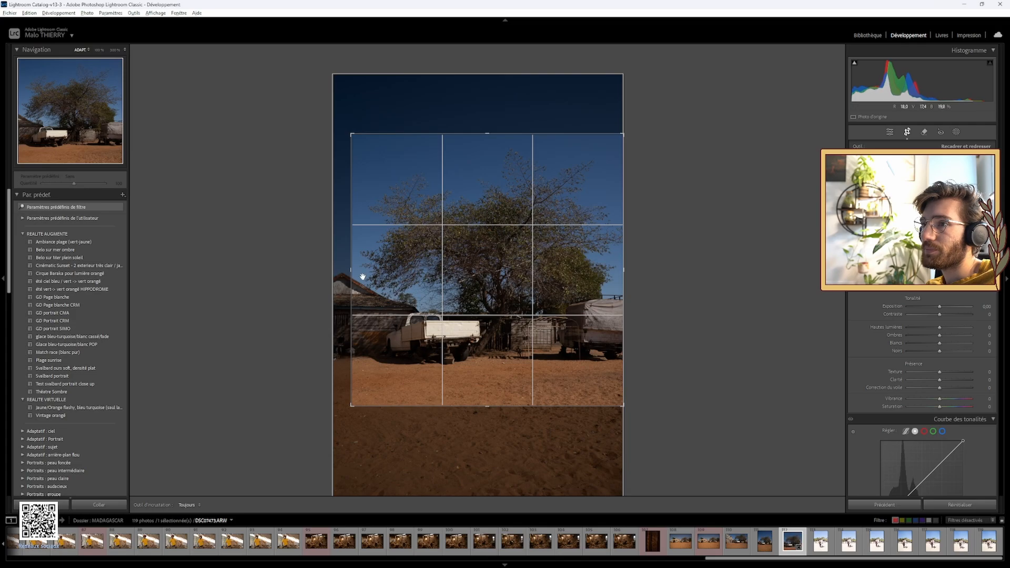
drag(342, 276, 326, 261)
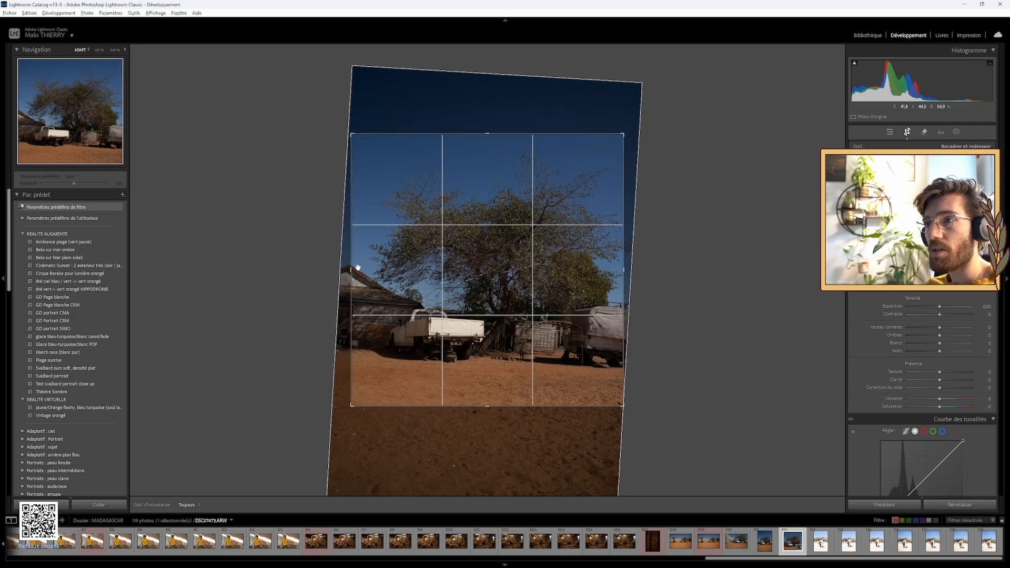
click(906, 132)
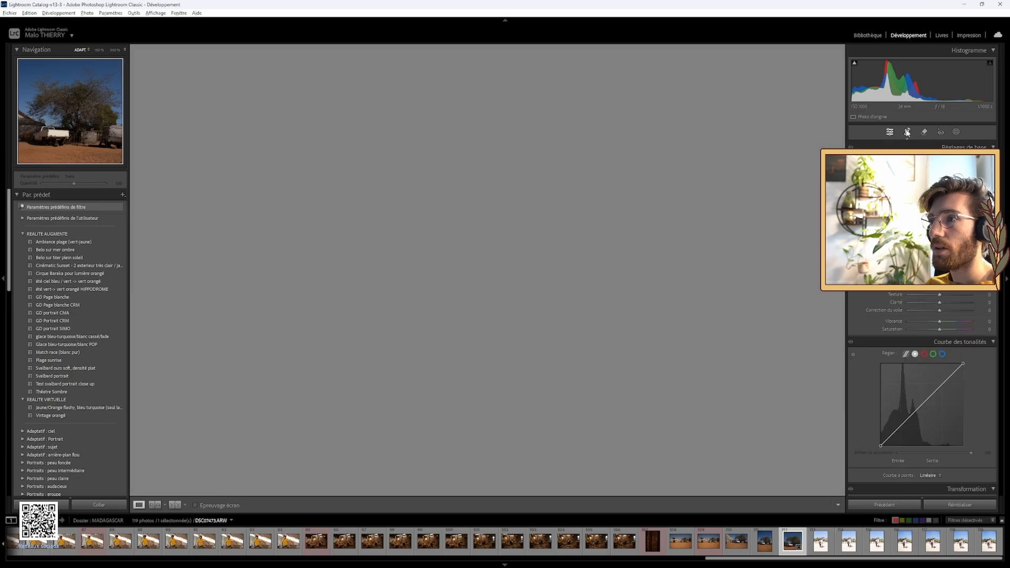
click(907, 132)
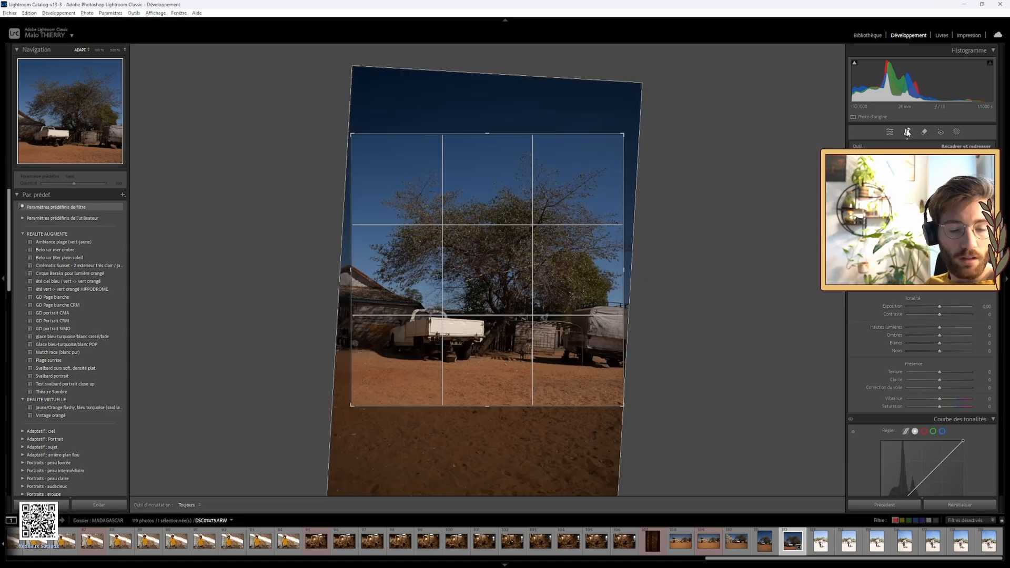
key(ctrl+z)
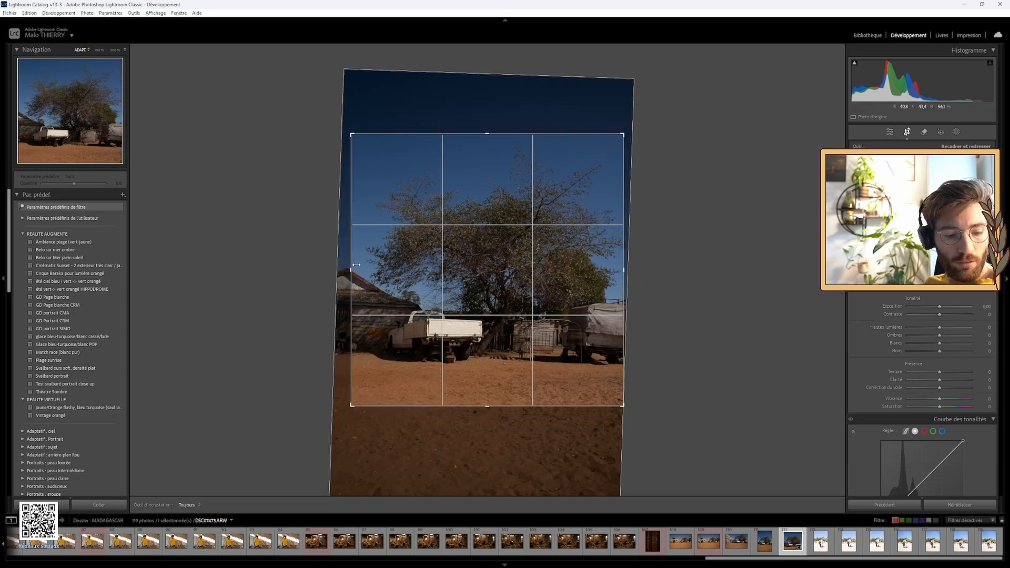
key(ctrl+z)
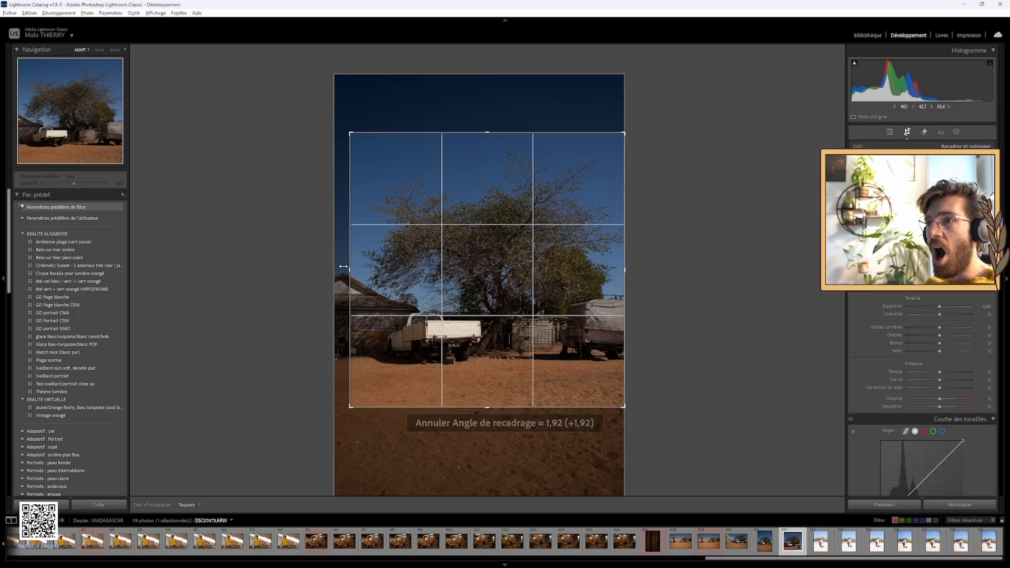
key(ctrl+z)
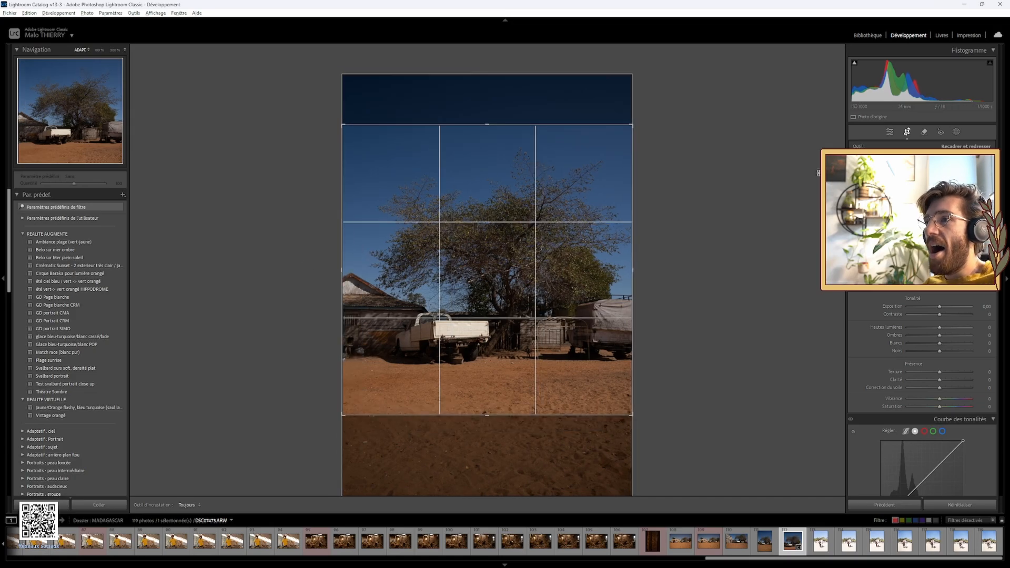
Adjust the vertical position of DSC07473 within the square crop, compare it with the cropped preview, and close the crop.
click(908, 134)
click(908, 134)
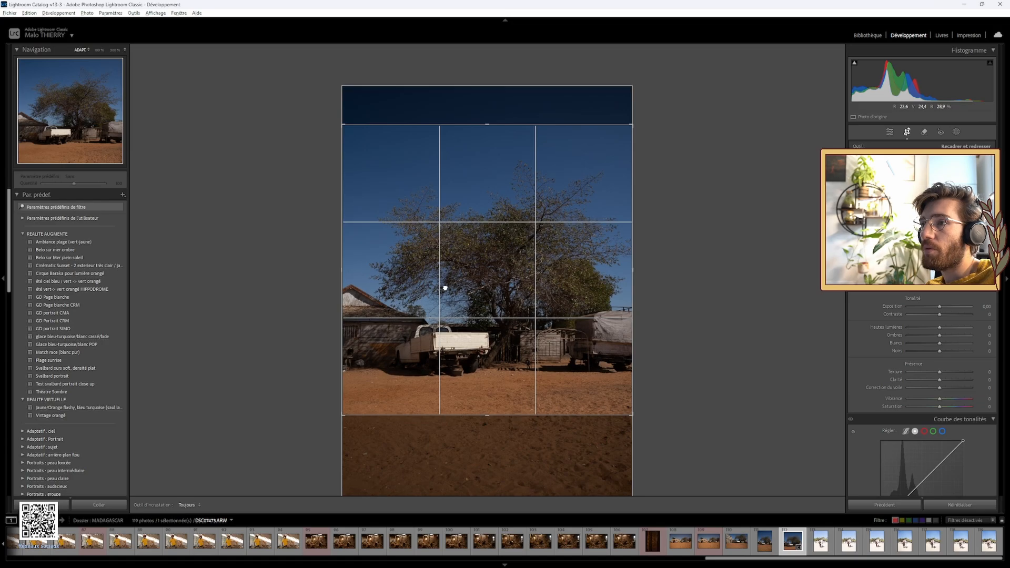
click(907, 134)
click(906, 134)
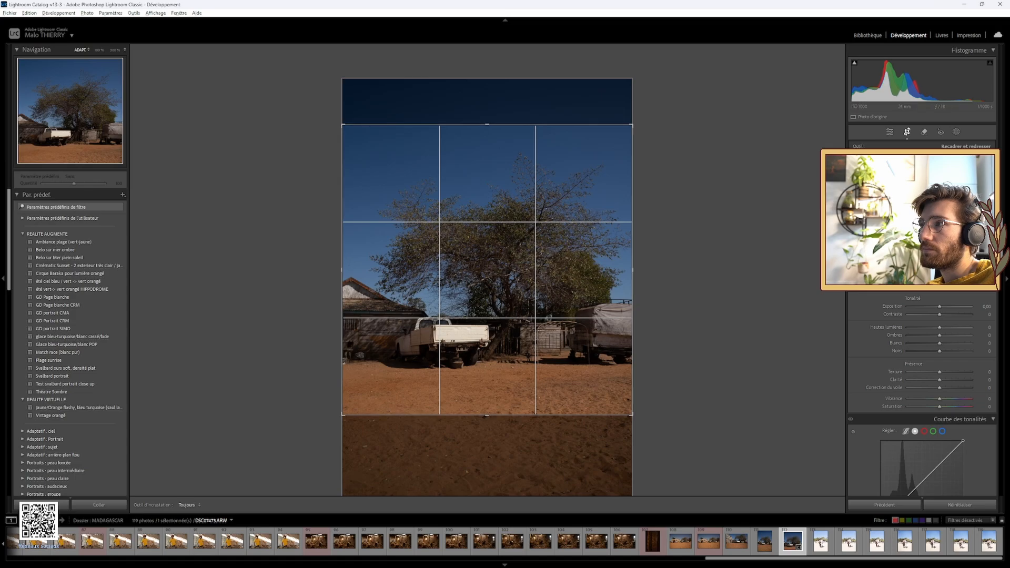
click(907, 132)
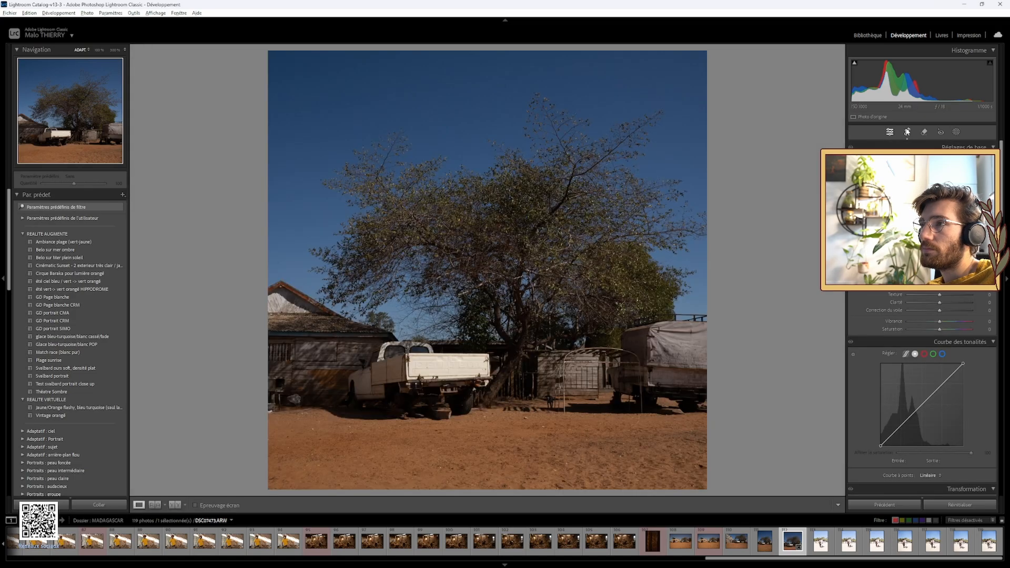
Return to the library, label DSC07473 red and move on to the first beach portrait, DSC07821.
click(868, 35)
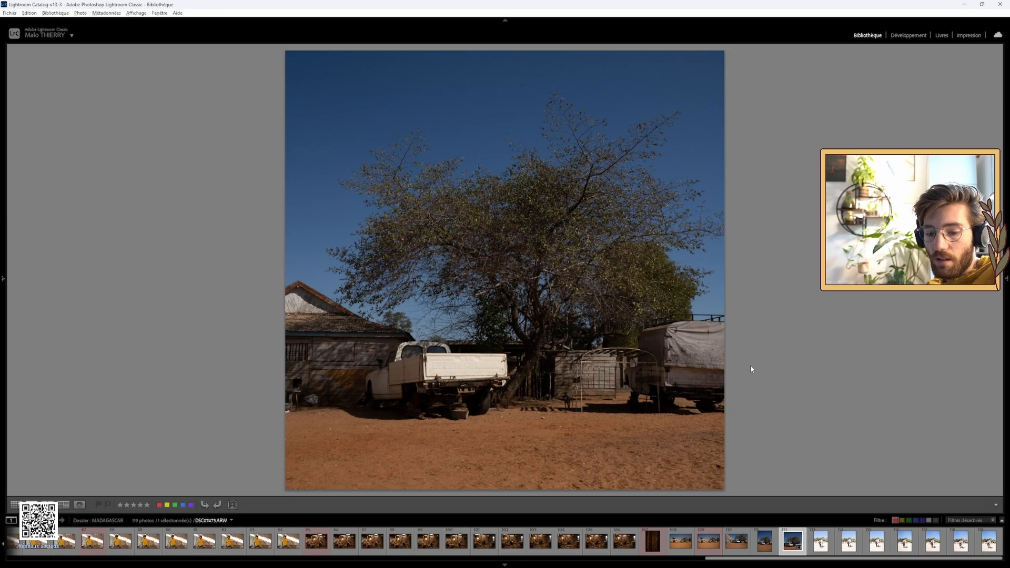
key(6)
key(Right)
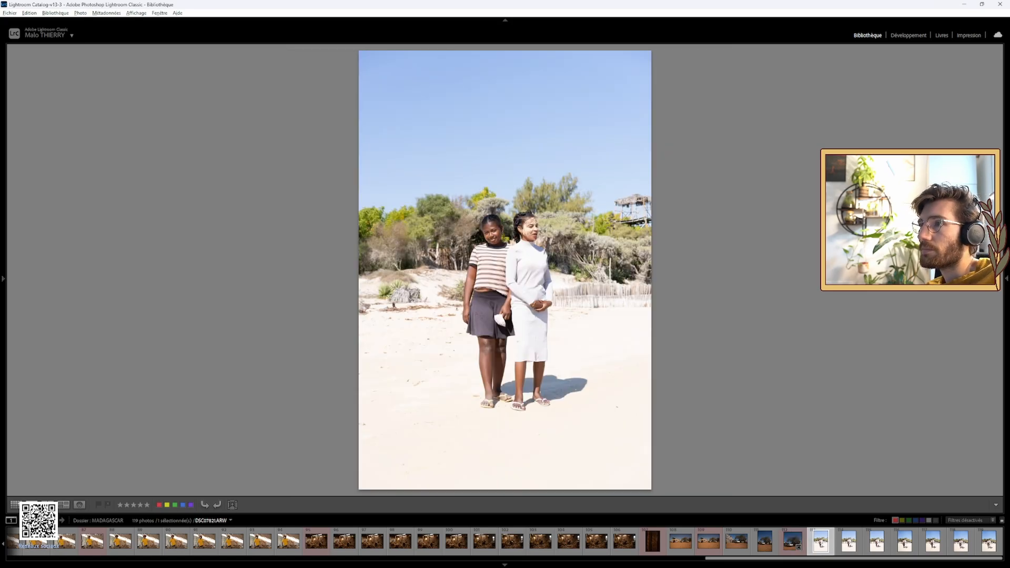
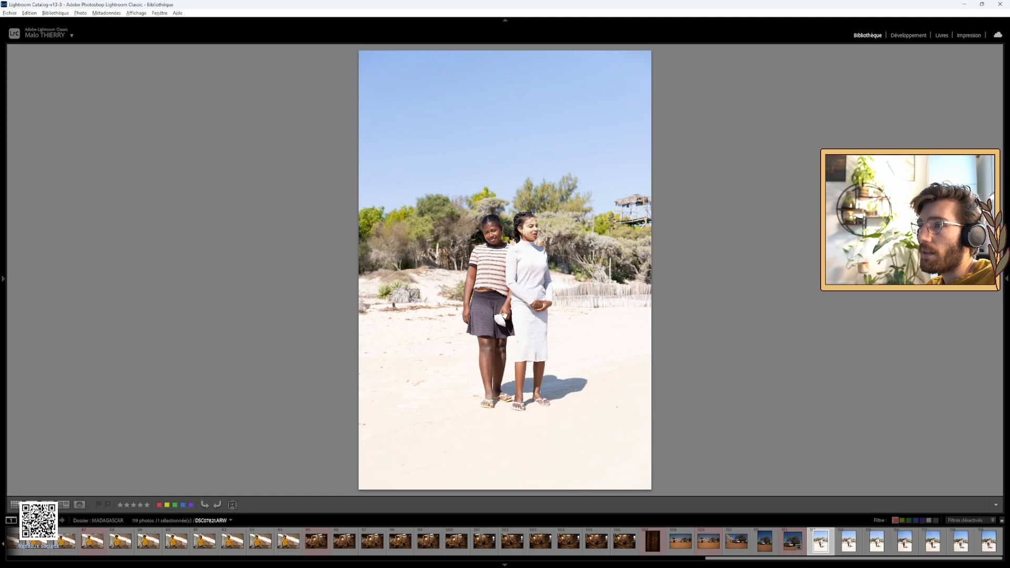
Check the sharpness of beach portrait DSC07821 and compare the two women's faces through DSC07823 at full magnification.
click(503, 316)
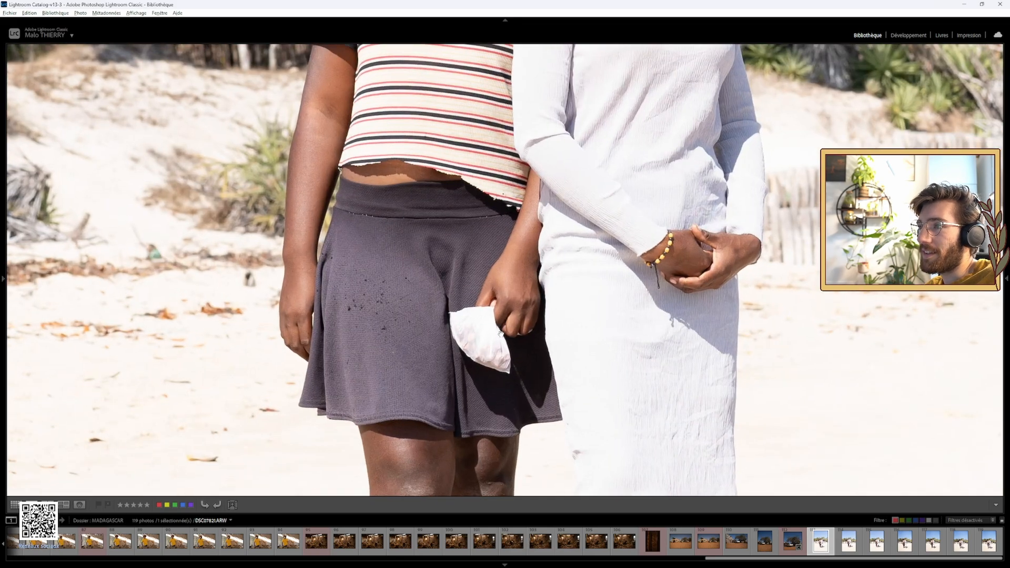
click(509, 327)
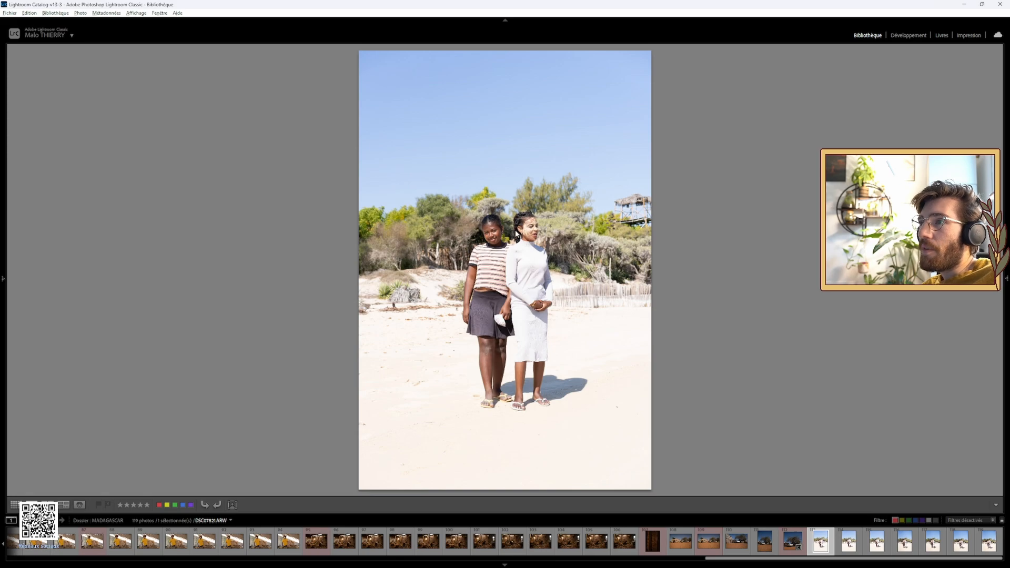
click(516, 235)
key(Right)
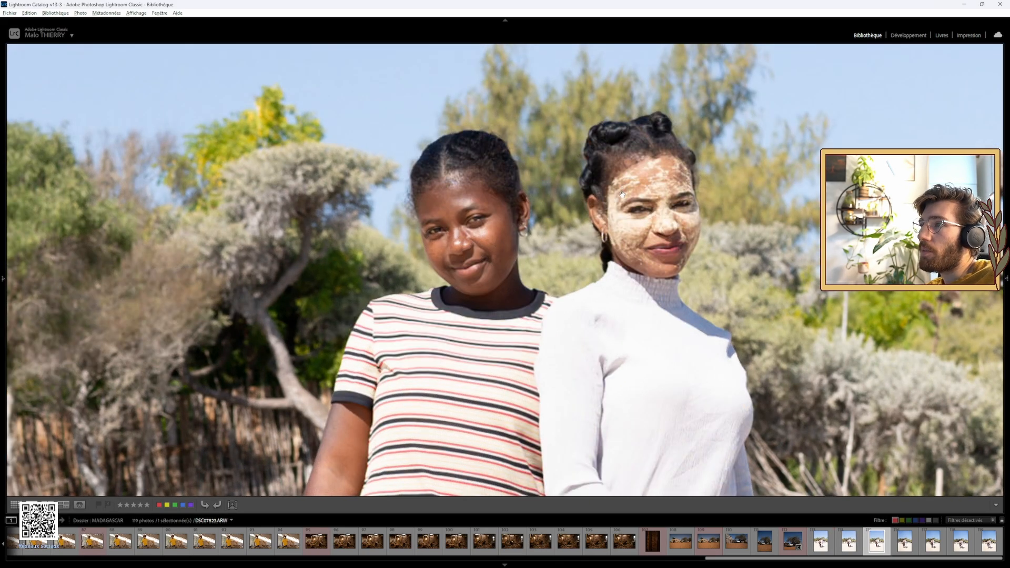
key(Left)
click(615, 189)
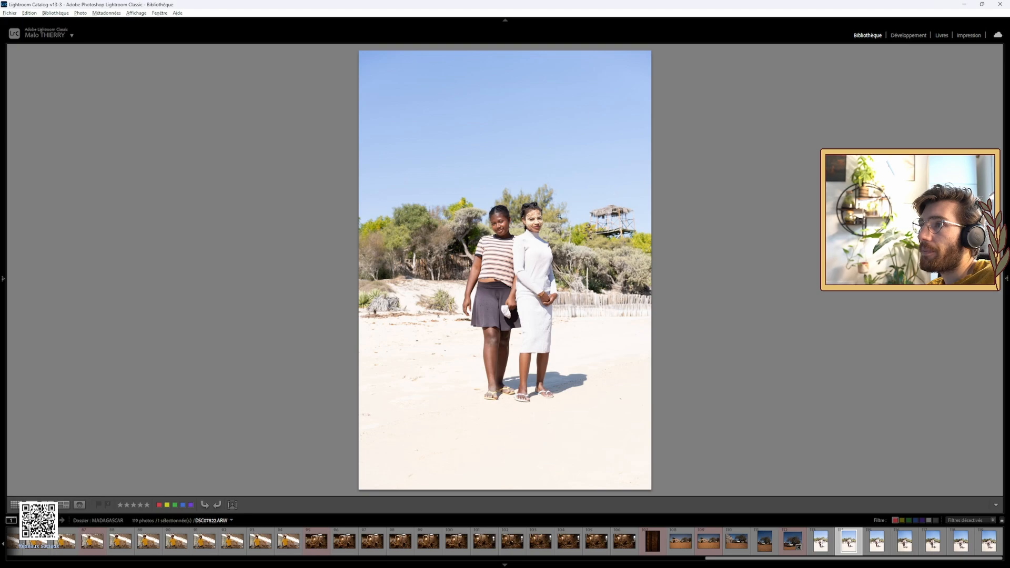
Compare beach portraits DSC07823 and DSC07824, and label DSC07823 red.
key(Right)
key(Right)
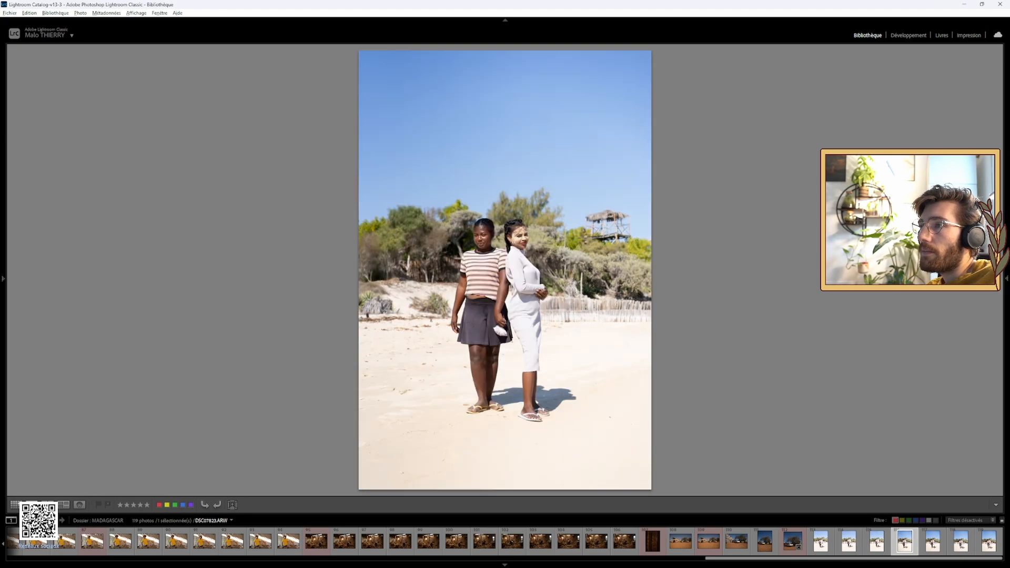
key(Left)
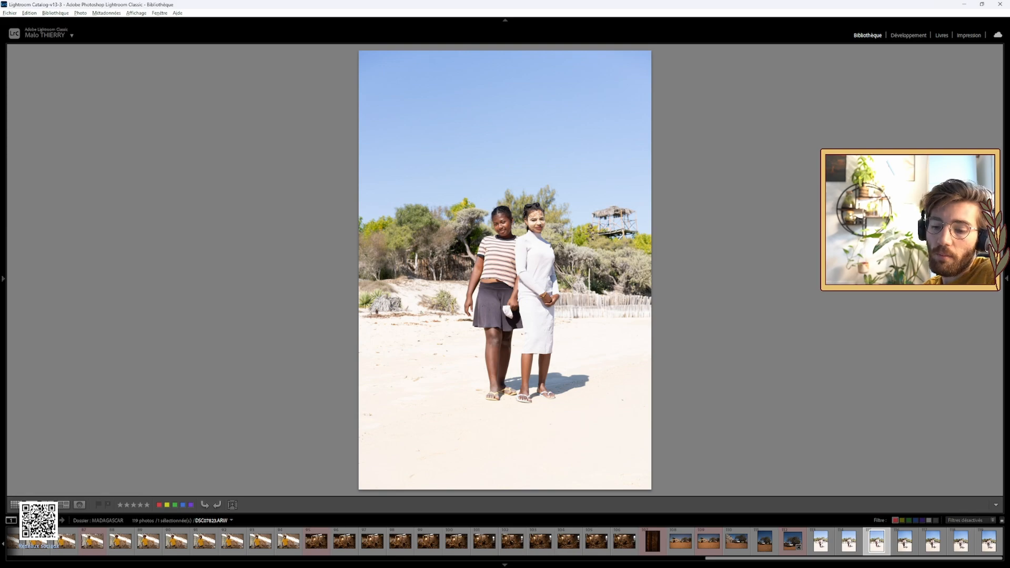
key(6)
key(Right)
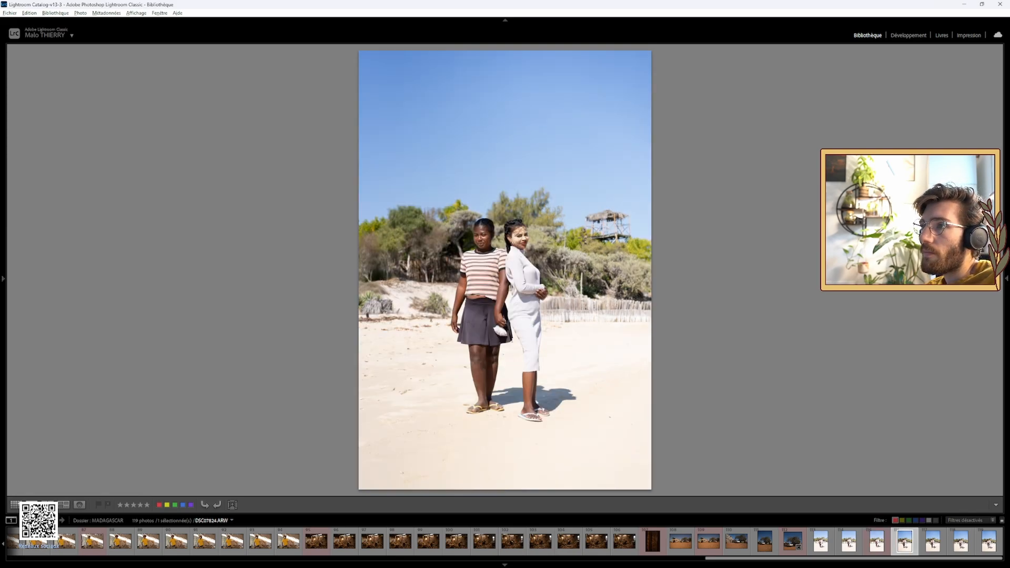
Compare the two women's expressions and sharpness at full magnification from DSC07827 back through DSC07824.
key(Right)
key(Right)
key(Right)
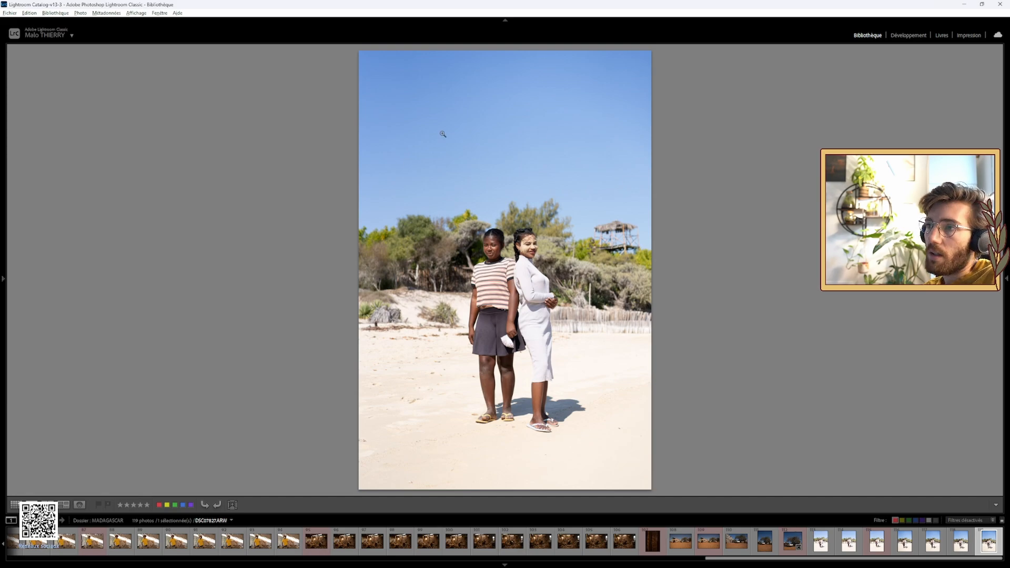
click(497, 232)
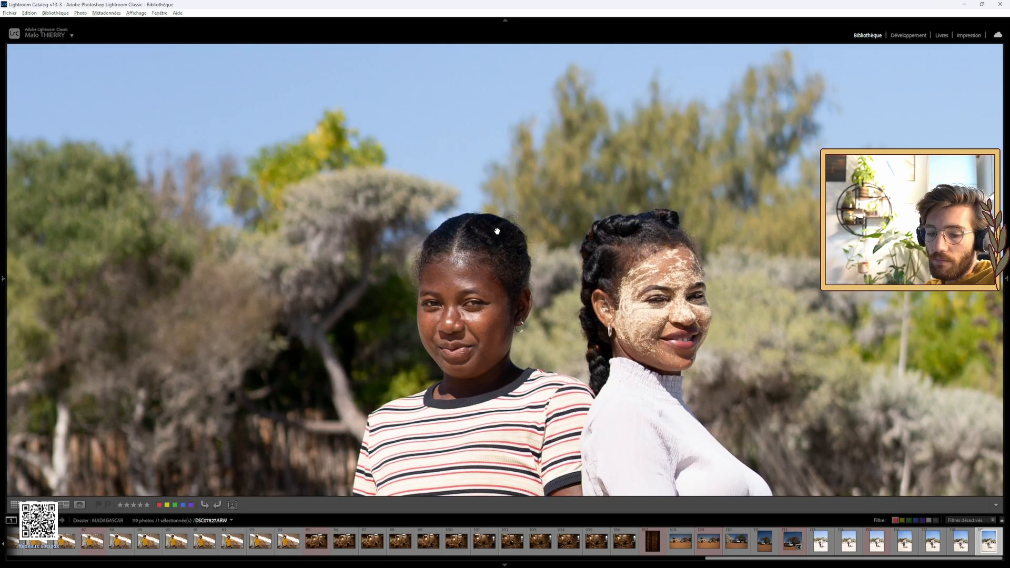
key(Left)
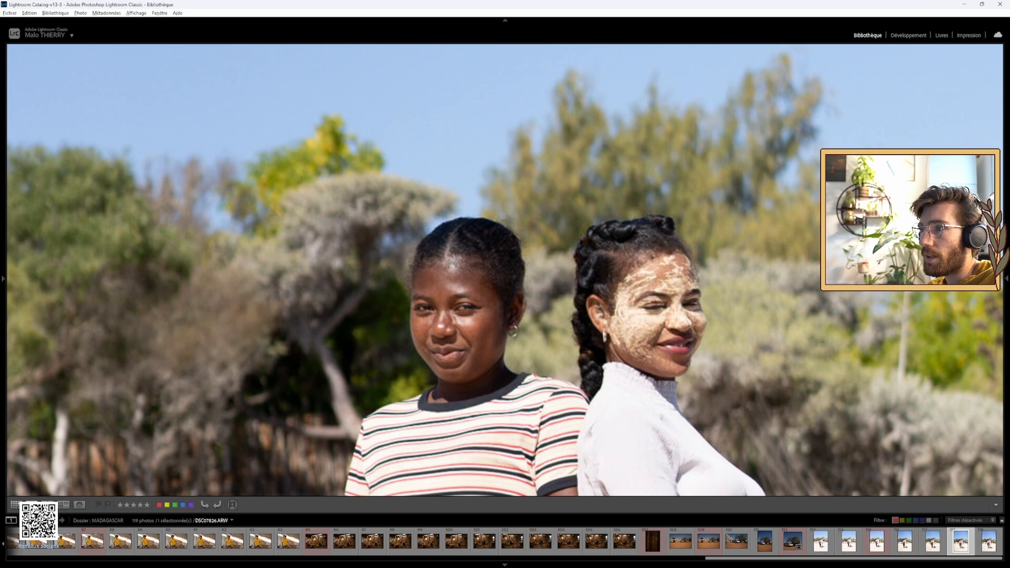
key(Left)
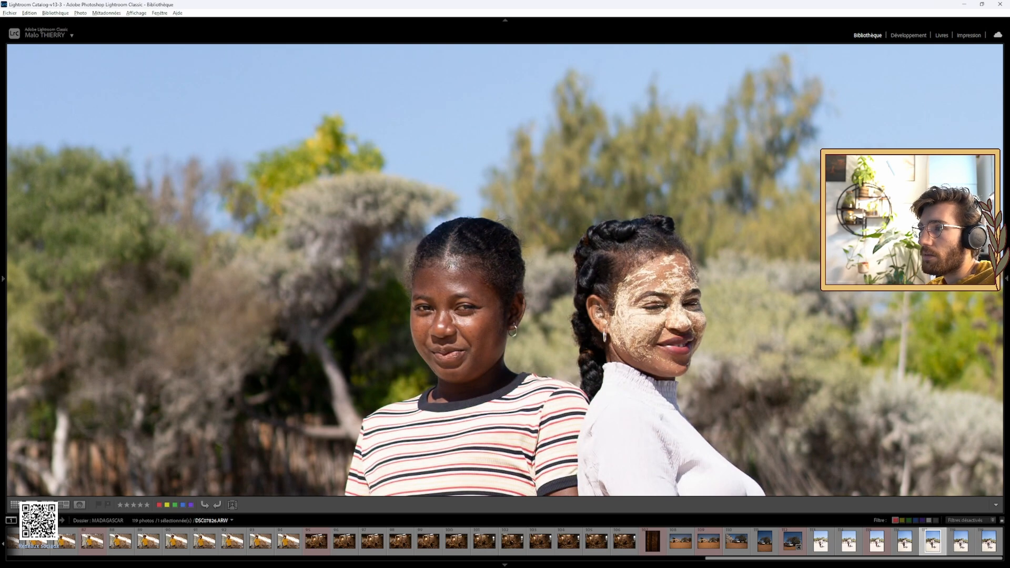
key(Left)
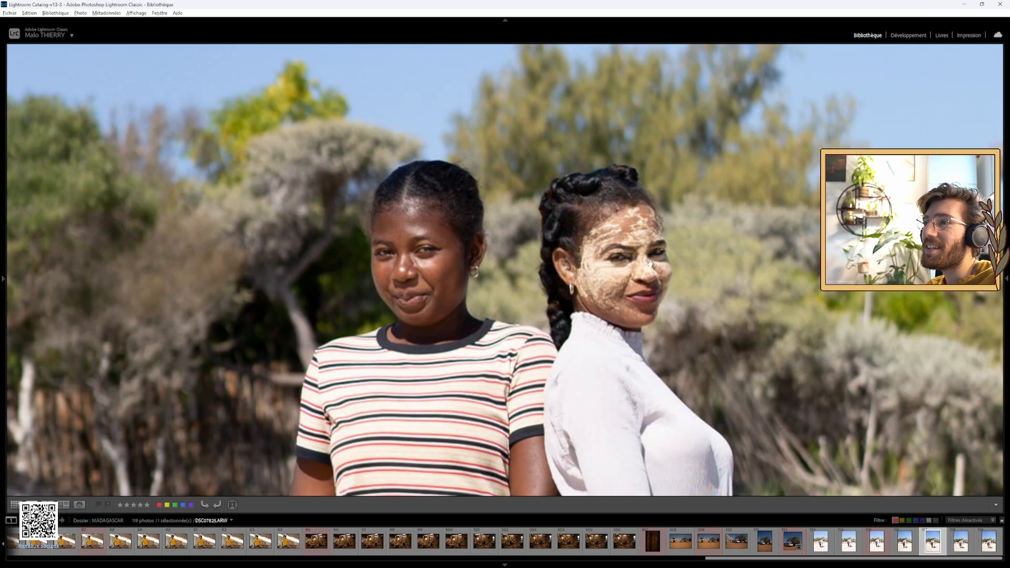
key(Left)
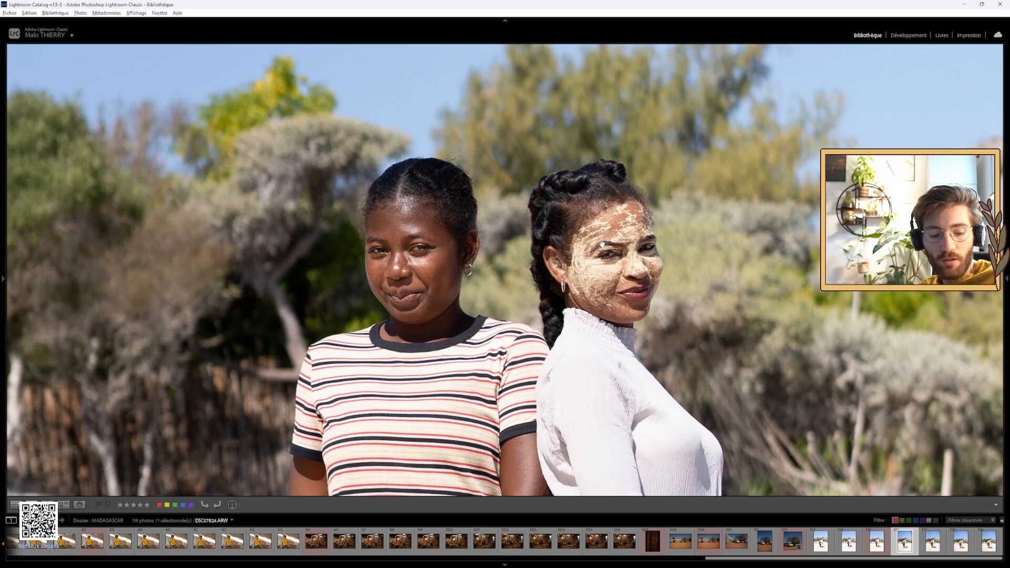
Switch to Chrome and search Google for "menabe masque femme" in a new tab.
key(alt+Tab)
key(alt+Tab)
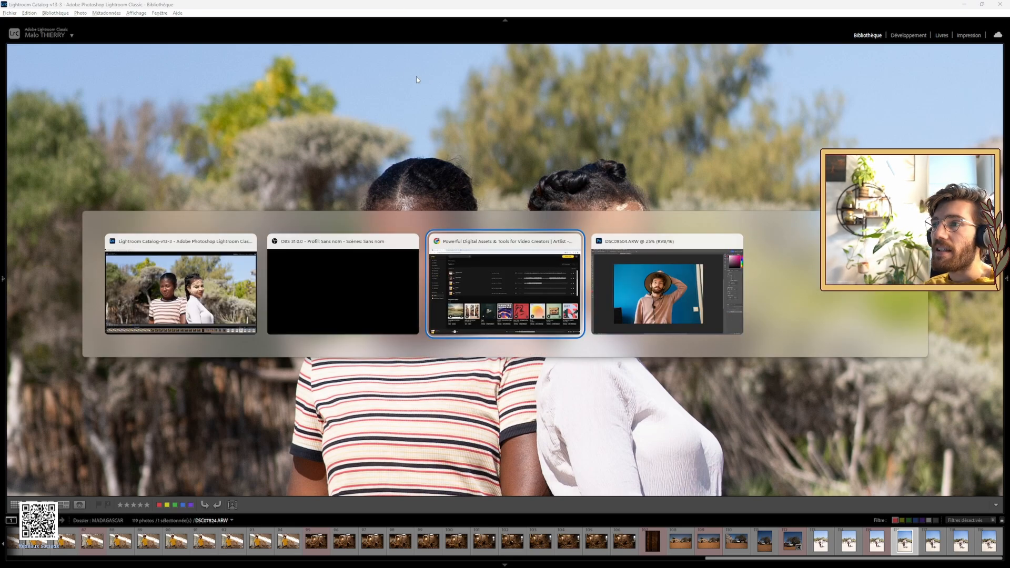
click(304, 8)
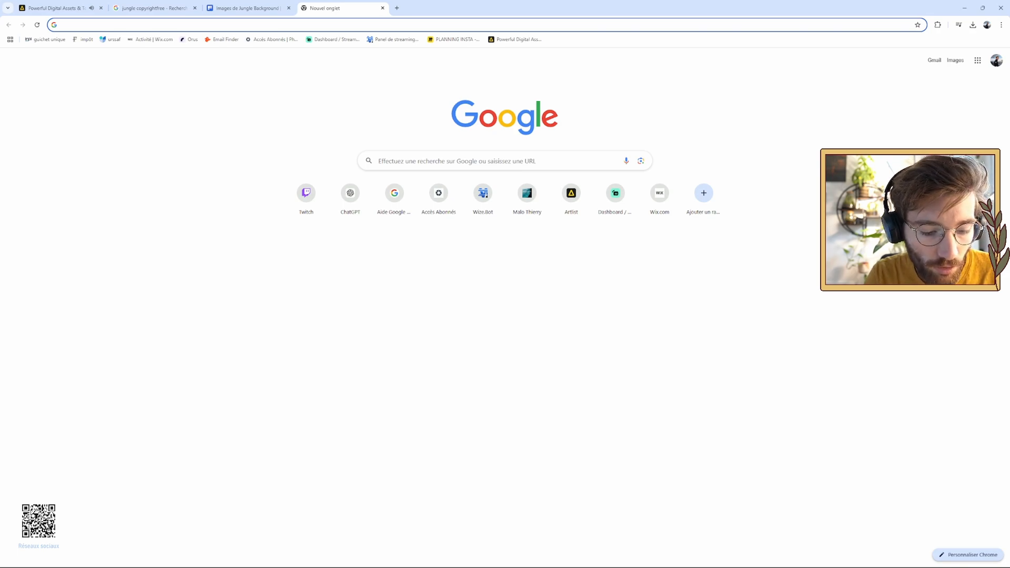
text(menabe )
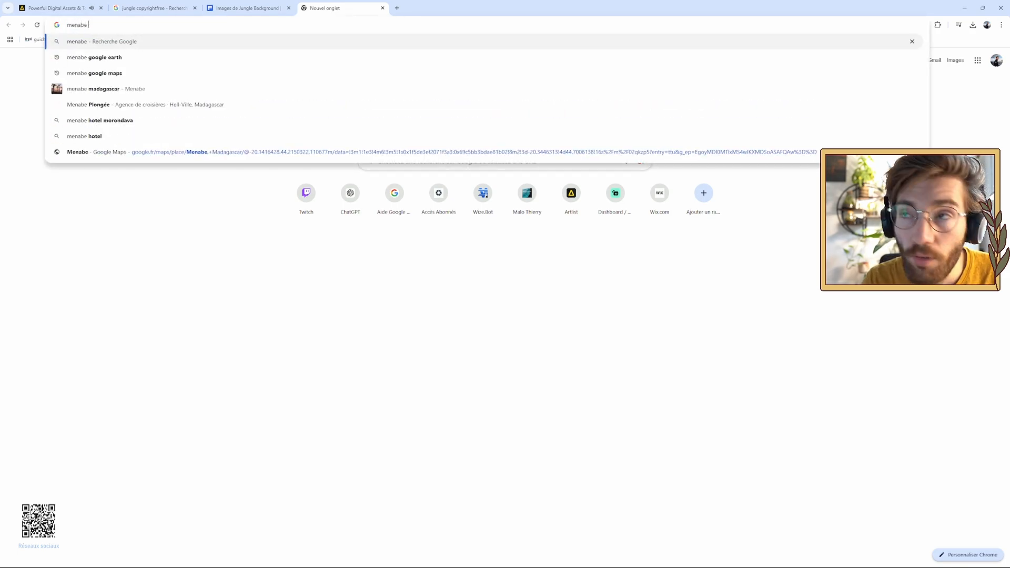
text(masque femme)
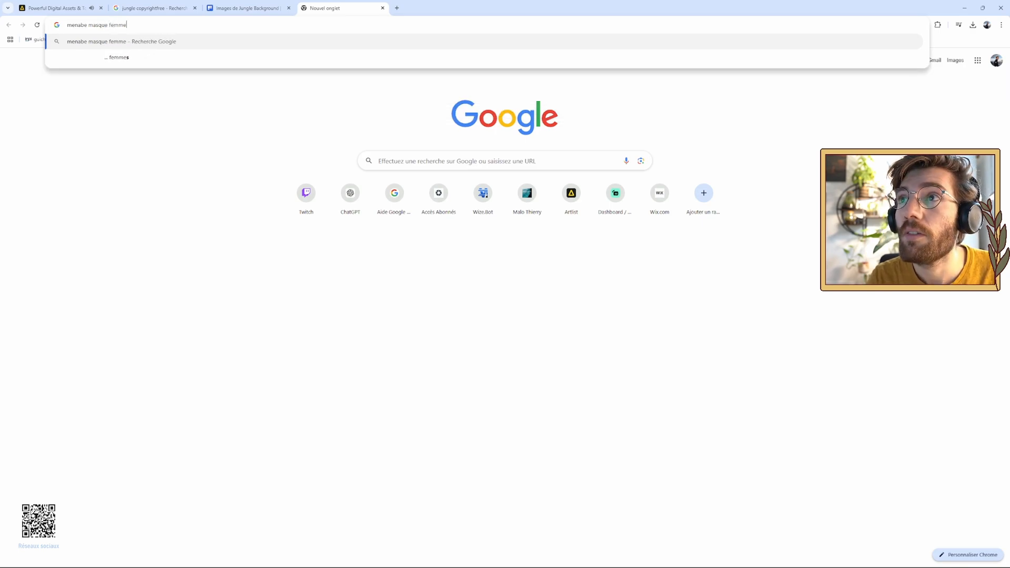
key(Return)
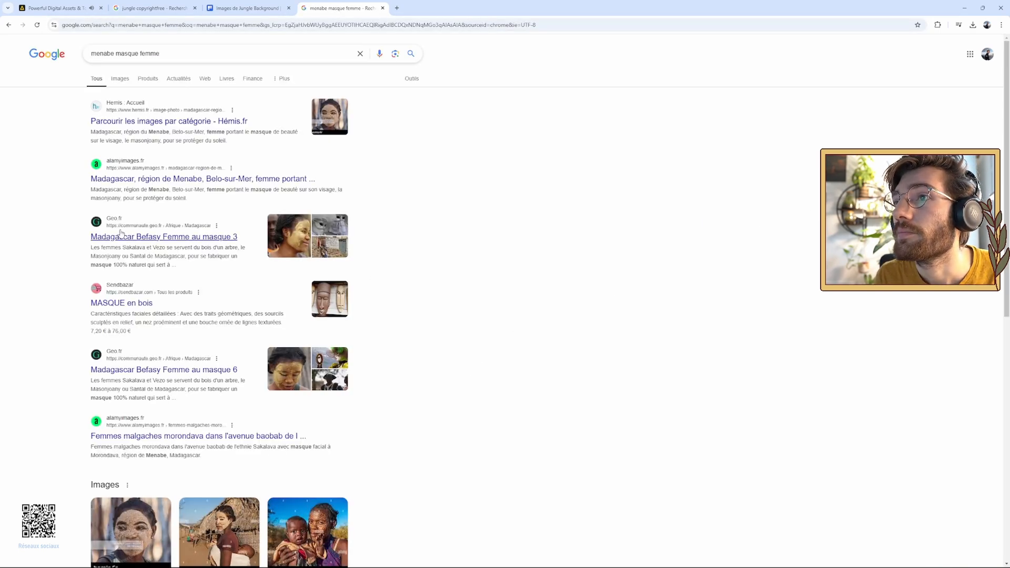
Open the GEO result "Madagascar Befasy Femme au masque 3", accept the cookies and examine the photo's description and details.
click(225, 238)
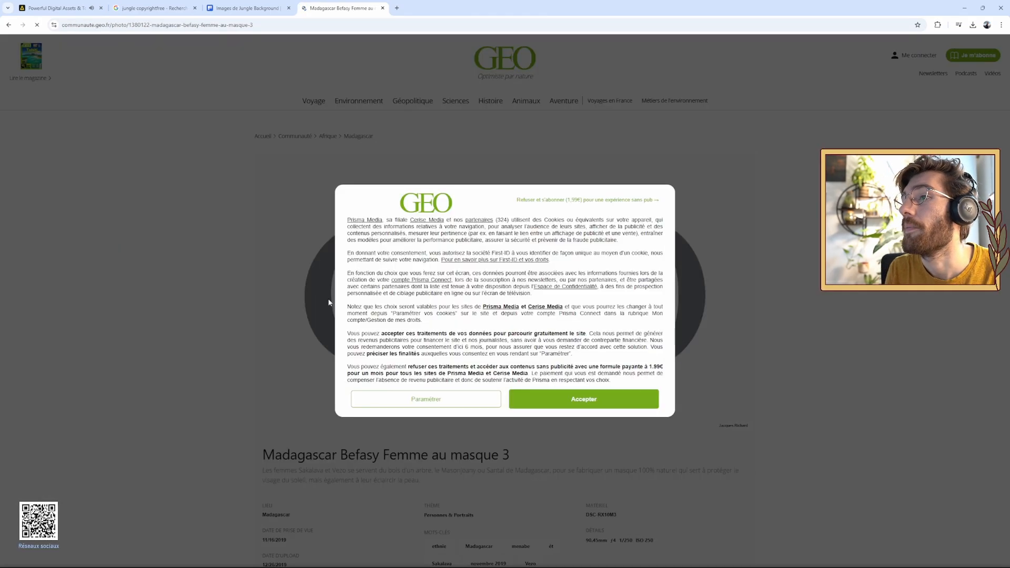
click(579, 404)
scroll(476, 327, down, 2)
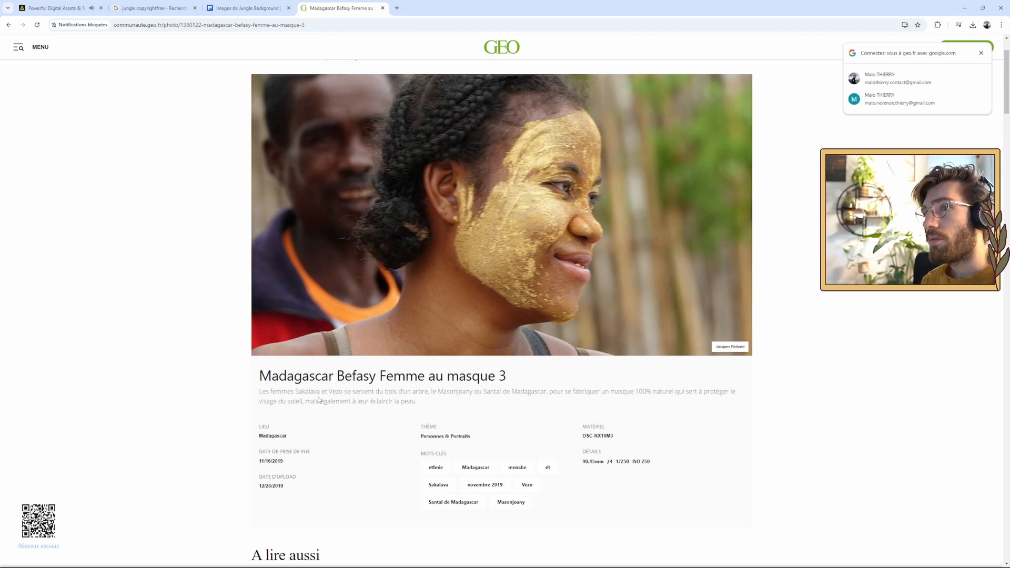
scroll(318, 400, down, 4)
scroll(362, 381, up, 2)
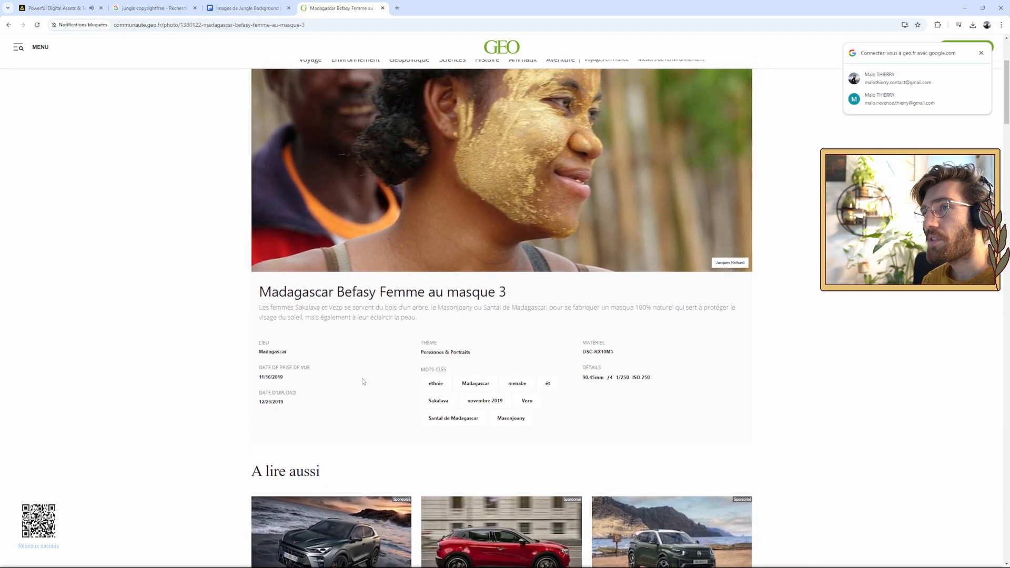
scroll(362, 381, up, 1)
Read the GEO photo's description, highlighting the names Sakalava, Vezo and Masonjoany.
drag(292, 357, 398, 354)
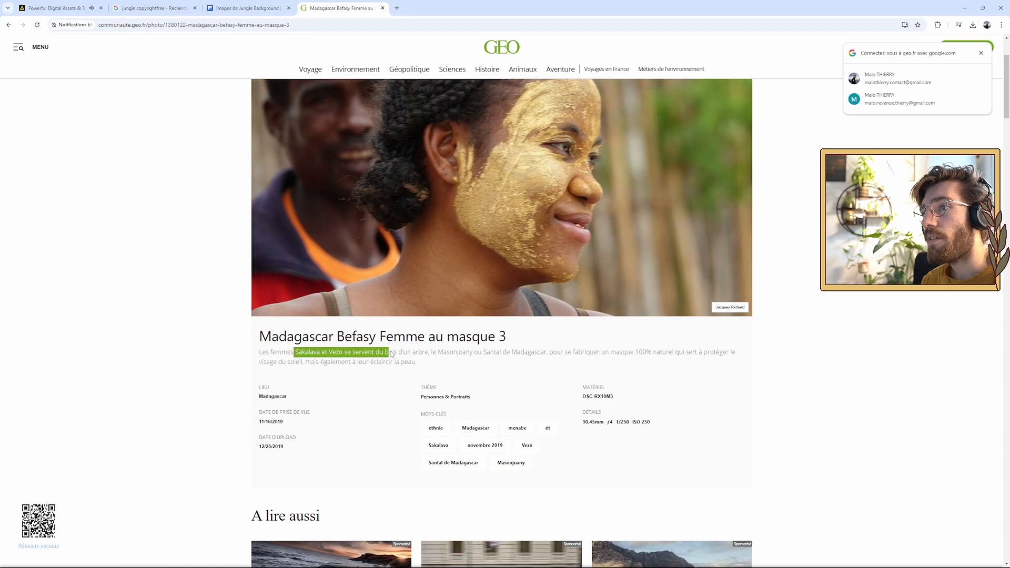
click(302, 353)
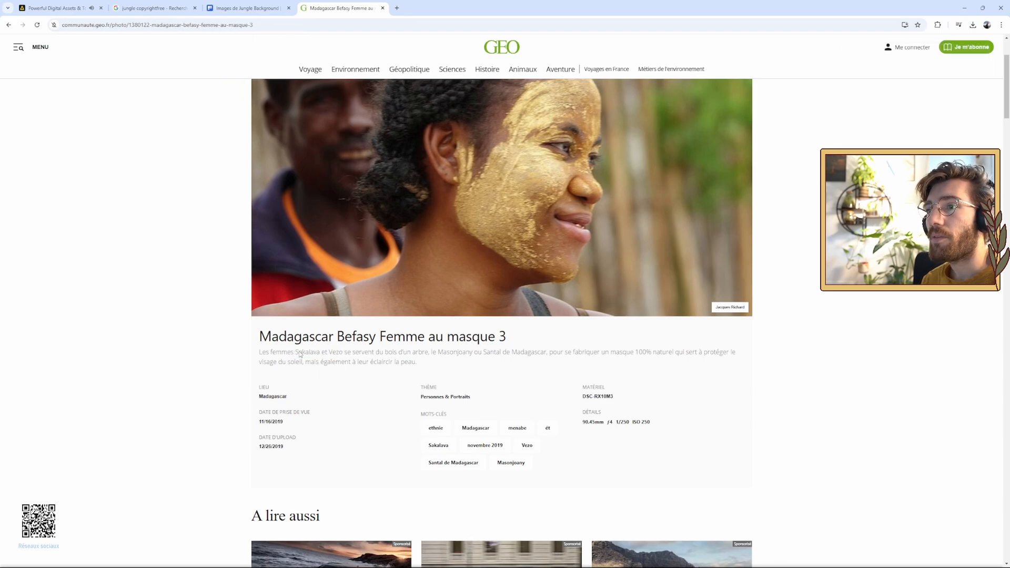
drag(295, 352, 320, 354)
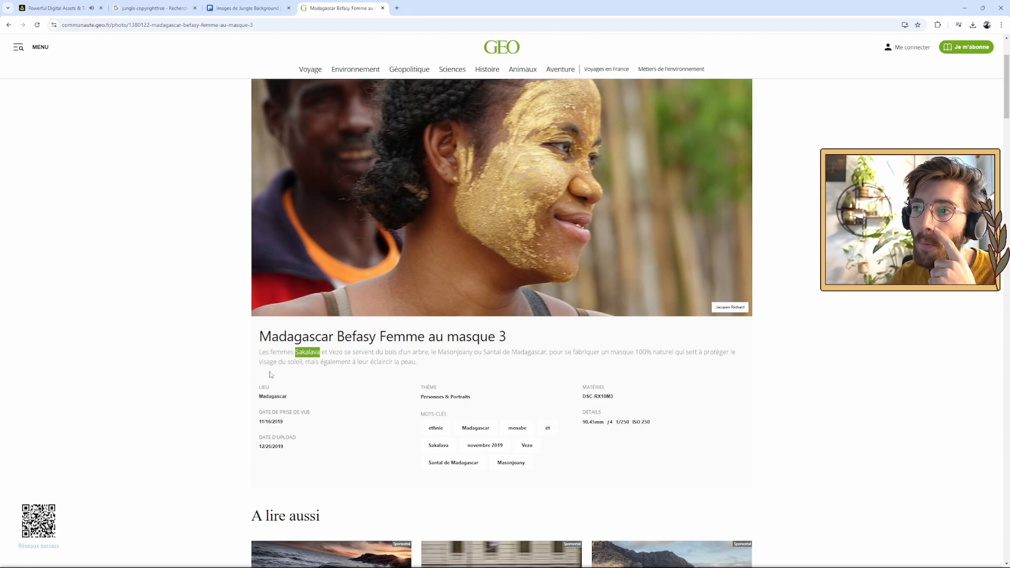
click(332, 358)
double_click(335, 354)
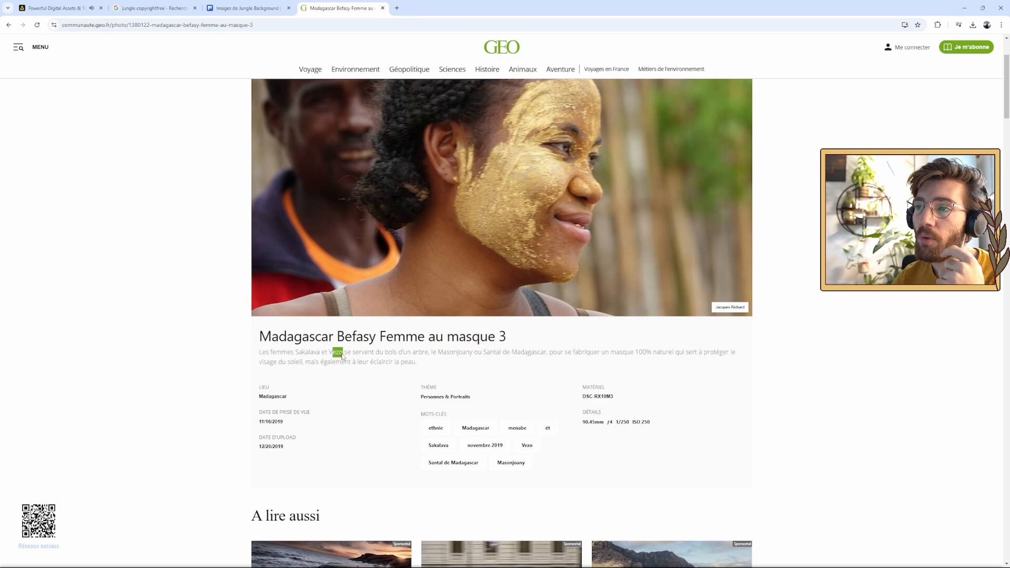
click(338, 355)
double_click(340, 353)
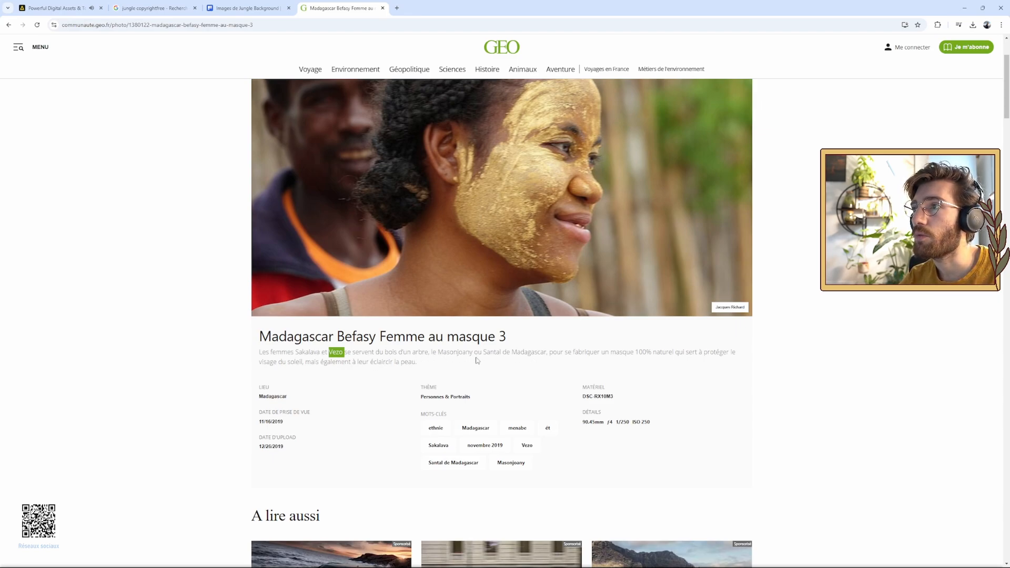
mouse_move(443, 358)
mouse_down()
mouse_move(471, 358)
mouse_move(438, 351)
mouse_up()
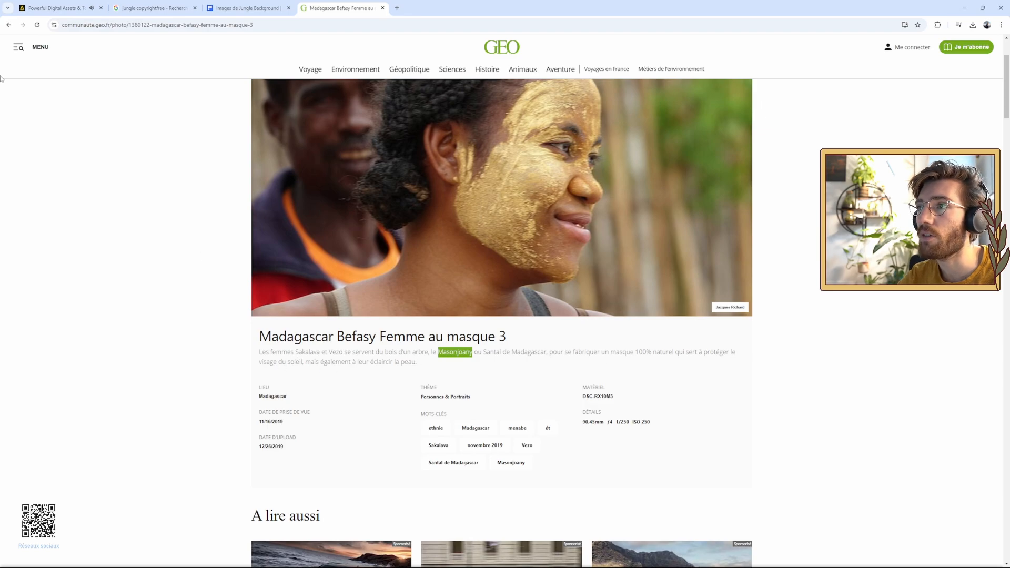
Leave the GEO page and search Google for "besanfasy madagascar".
click(8, 25)
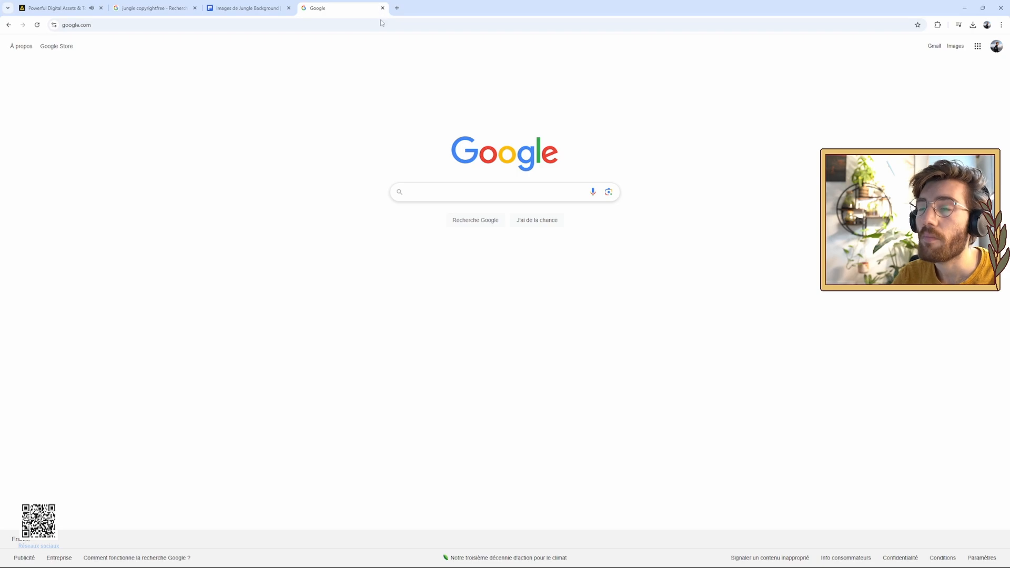
text(besa)
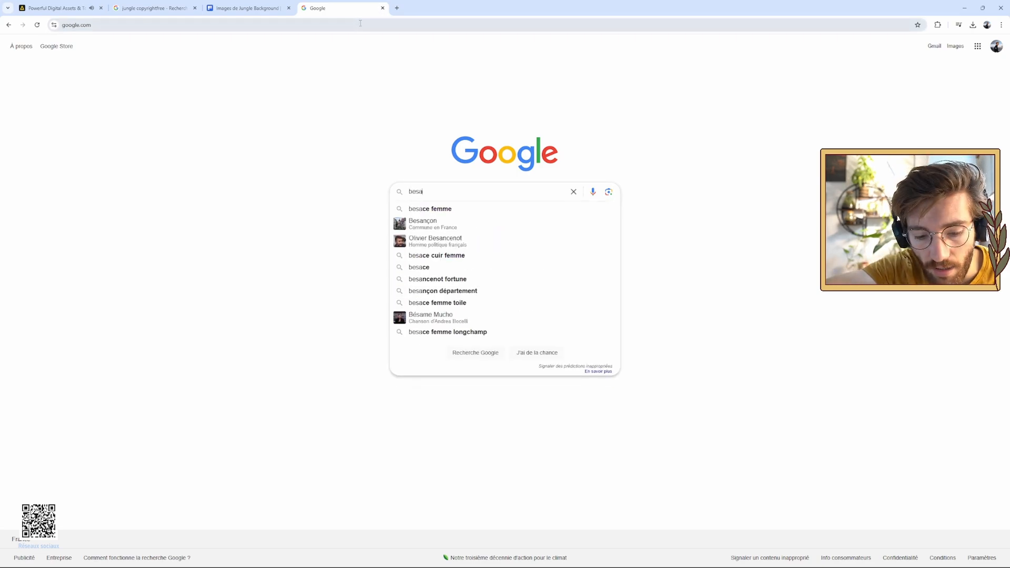
text(nfasy)
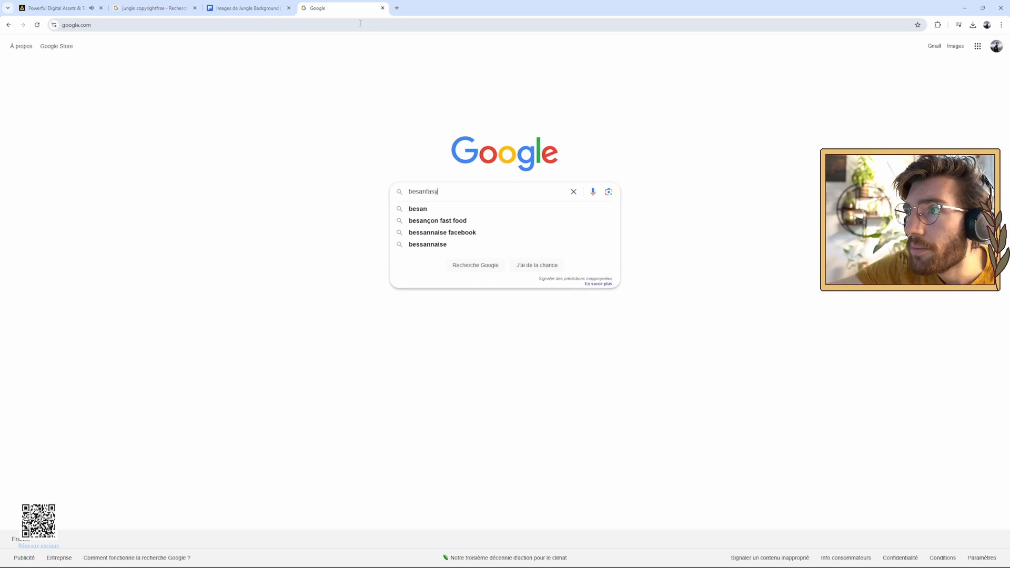
text( mad)
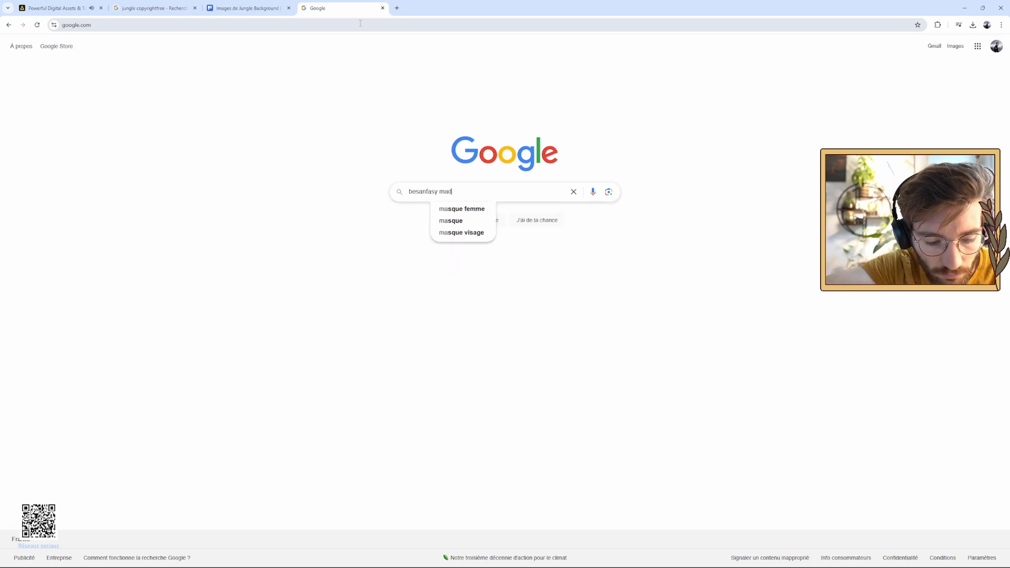
text(agascar)
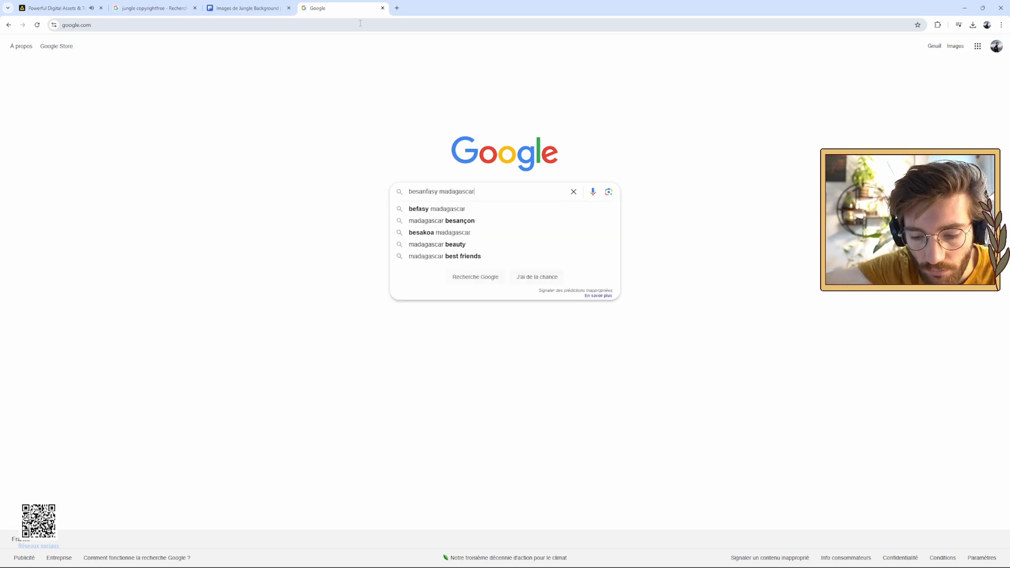
key(Return)
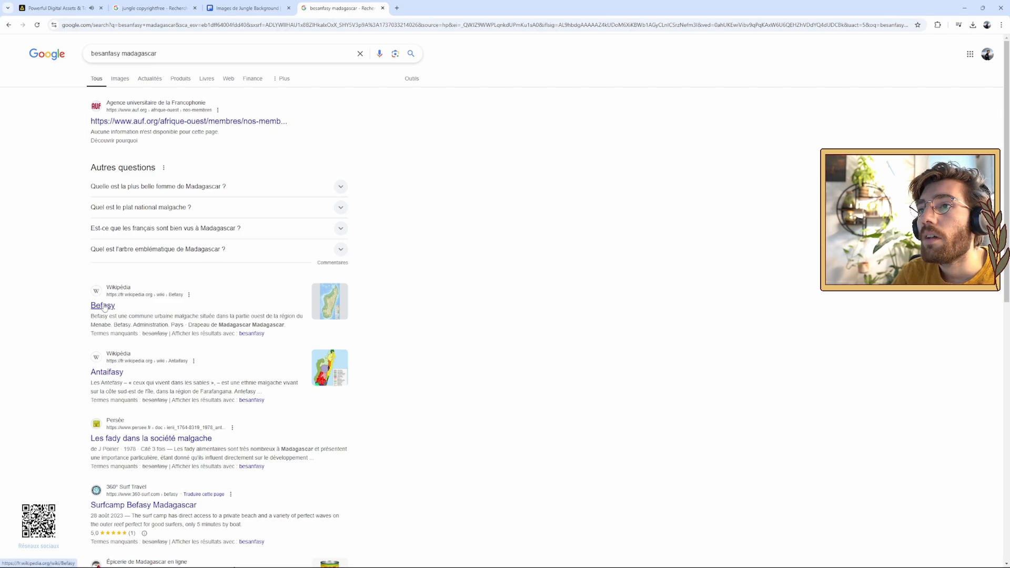
Refine the Google search to "besanfasy madagascar masque visage".
click(187, 57)
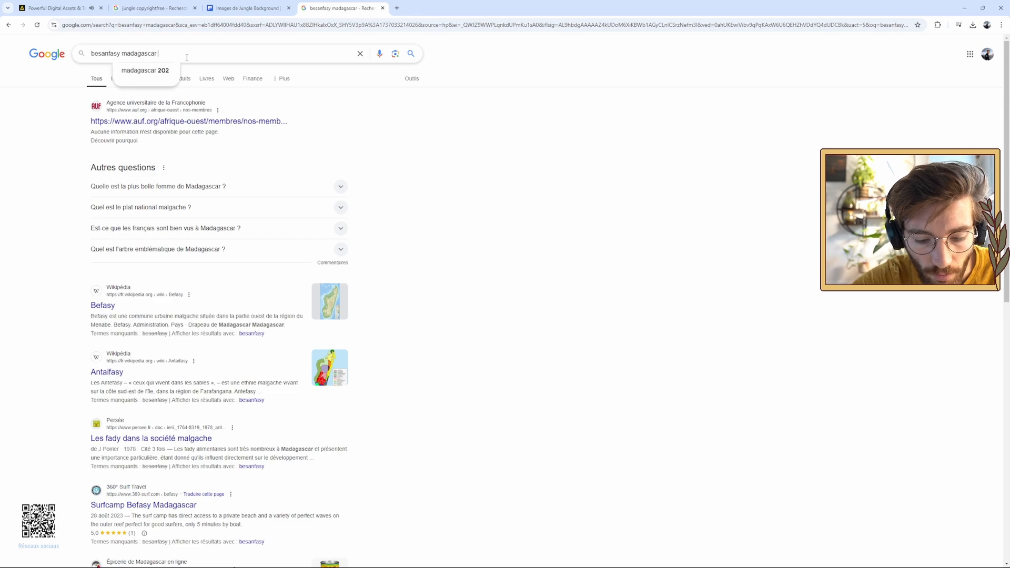
text(masque)
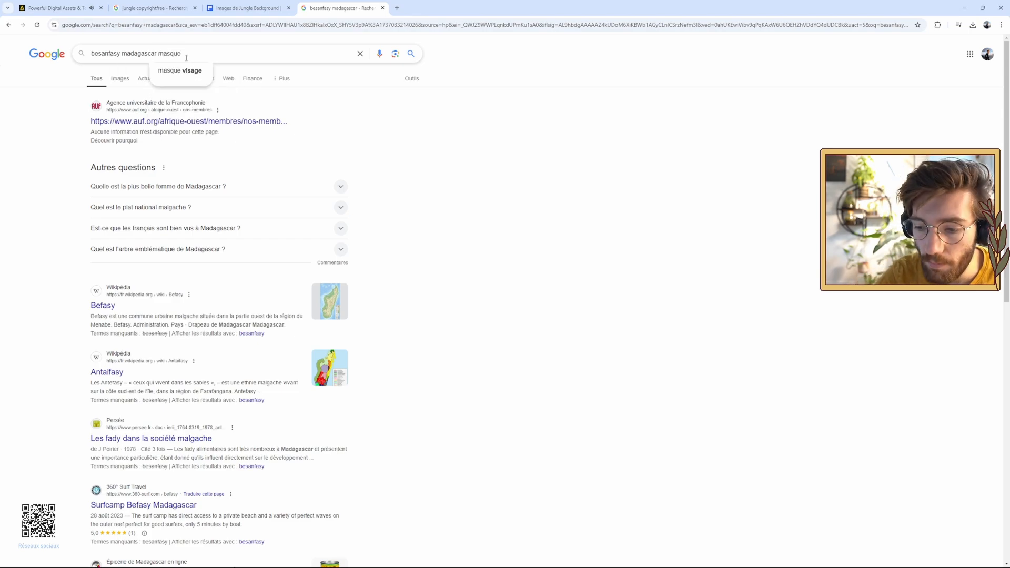
click(187, 70)
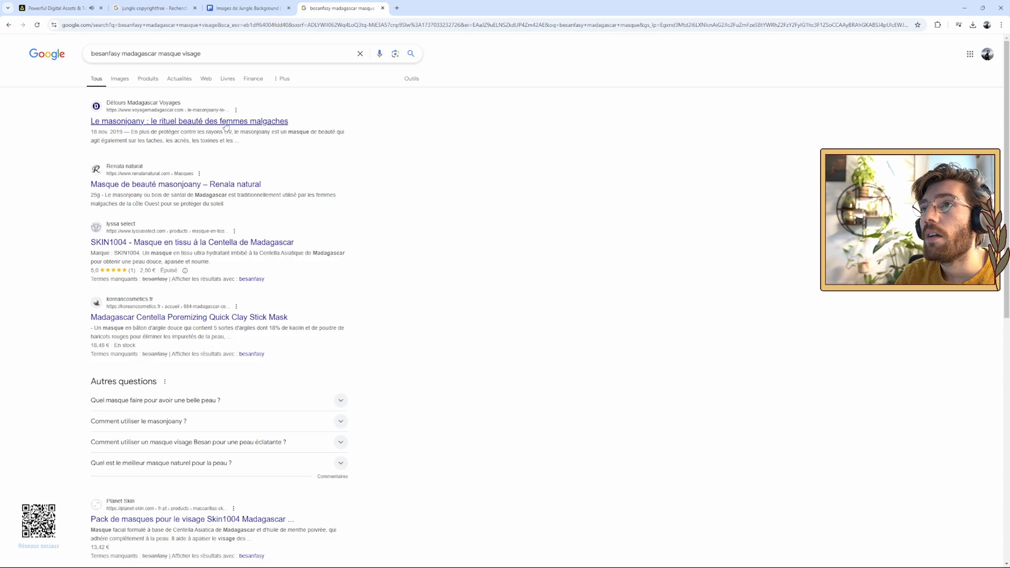
Open the article "Le masonjoany : le rituel beauté des femmes malgaches" and continue without accepting cookies.
click(227, 123)
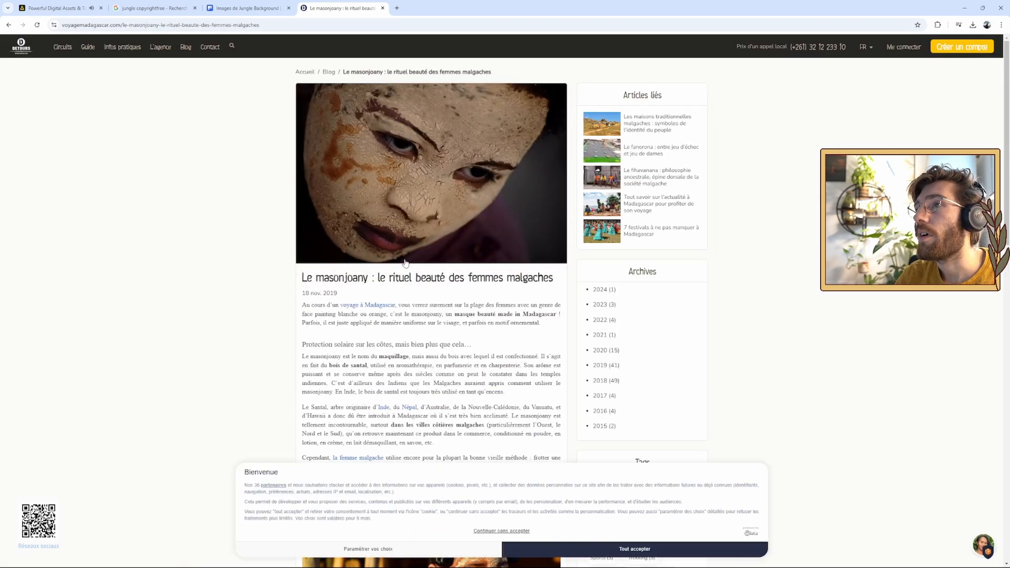
click(496, 532)
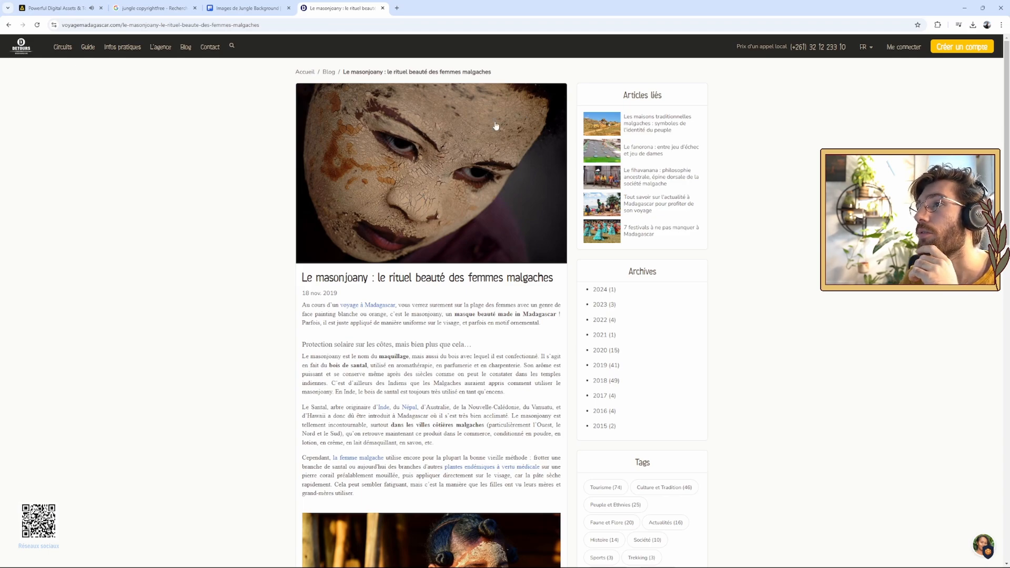
scroll(370, 147, down, 1)
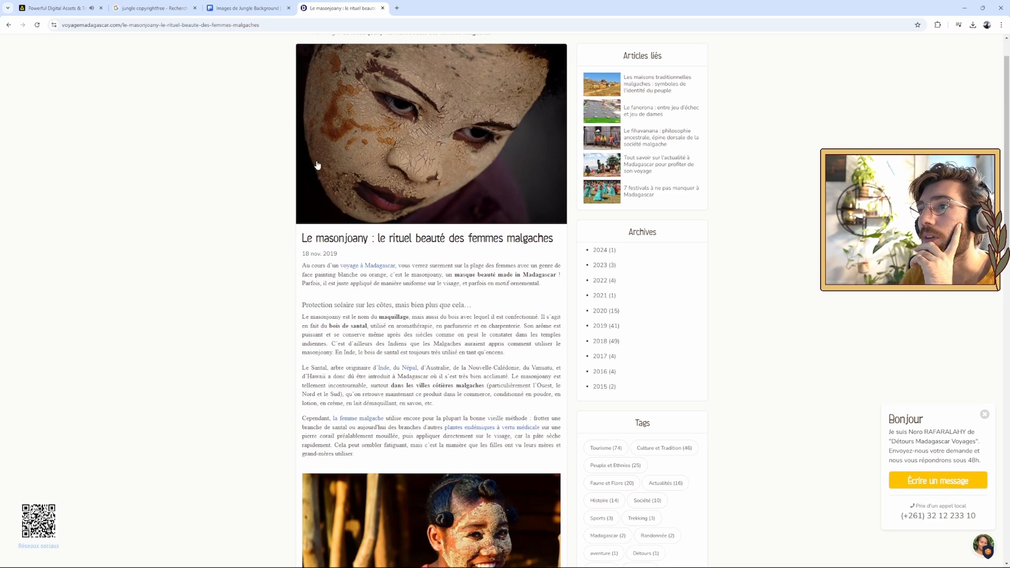
Return to the "besanfasy madagascar masque visage" results and look through them for other sources on the face masks.
click(8, 29)
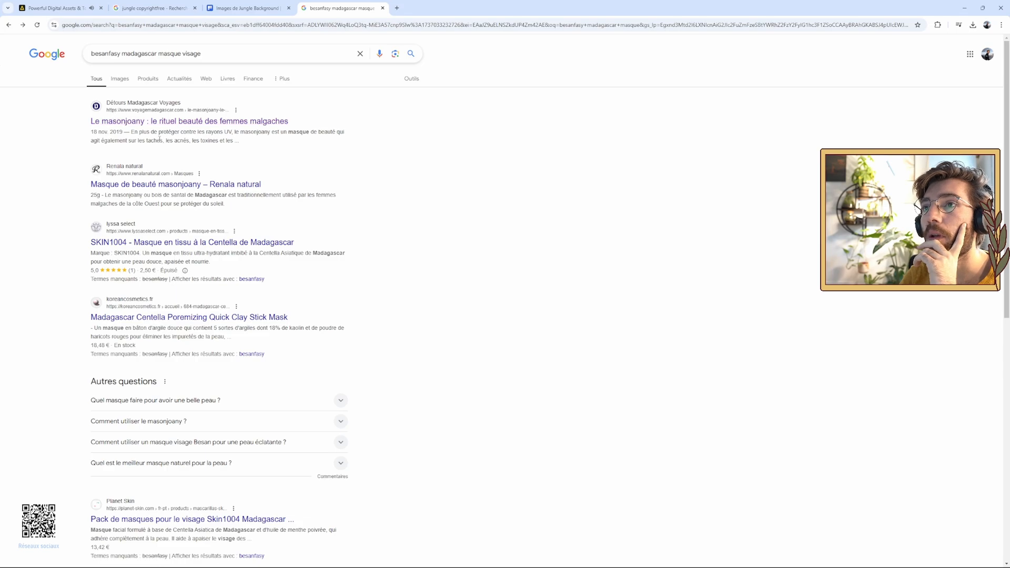
scroll(184, 300, down, 2)
scroll(184, 296, down, 5)
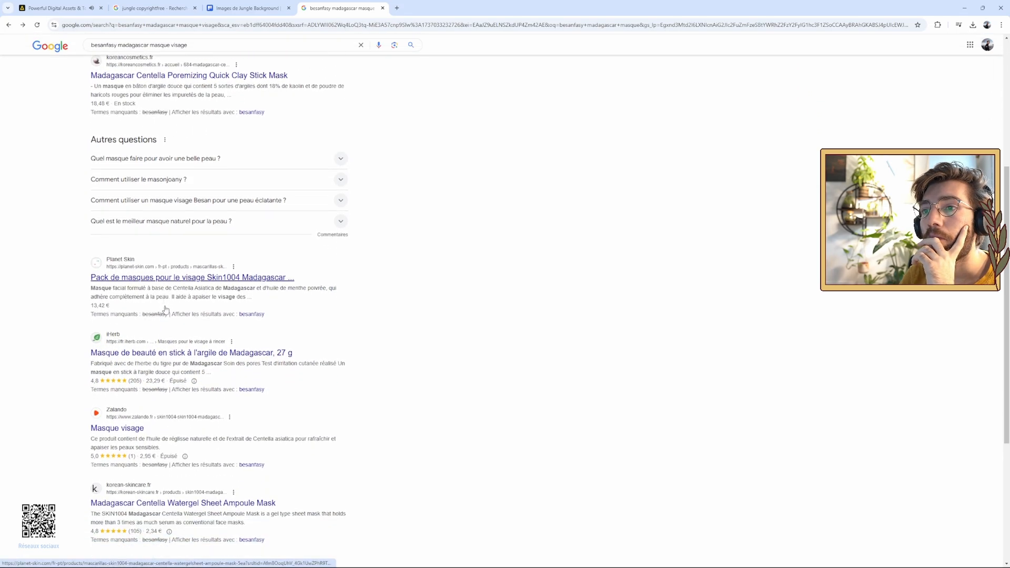
scroll(166, 311, up, 8)
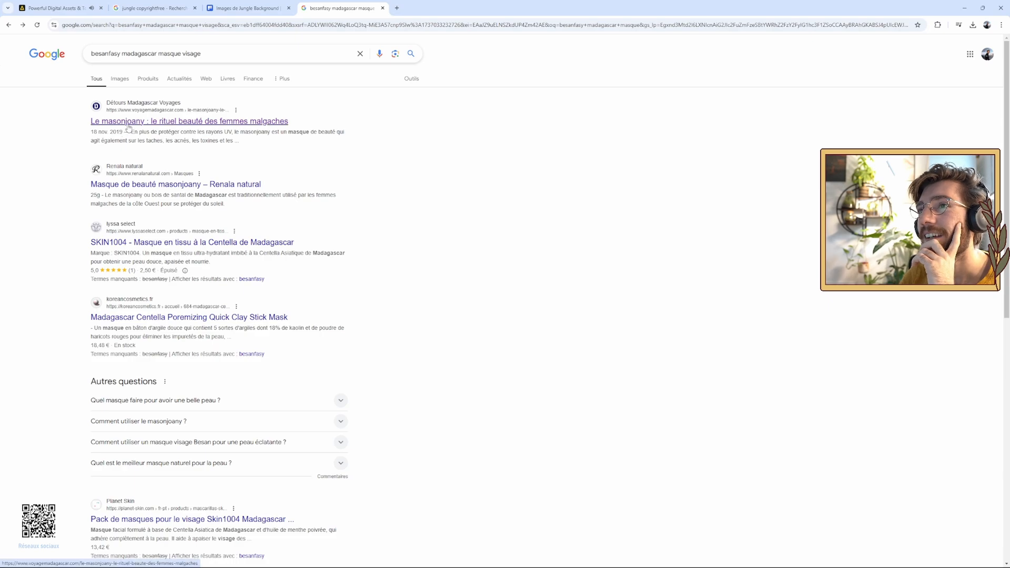
Reopen the masonjoany article and read its introduction and sun protection section, highlighting the passages on ornamental motifs and makeup.
click(127, 127)
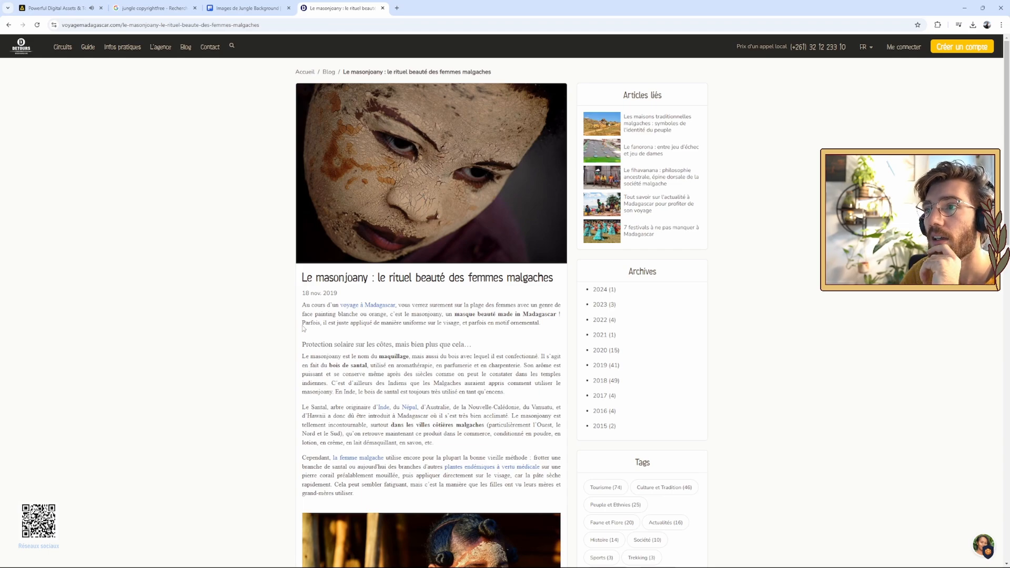
drag(405, 323, 533, 324)
scroll(300, 342, down, 2)
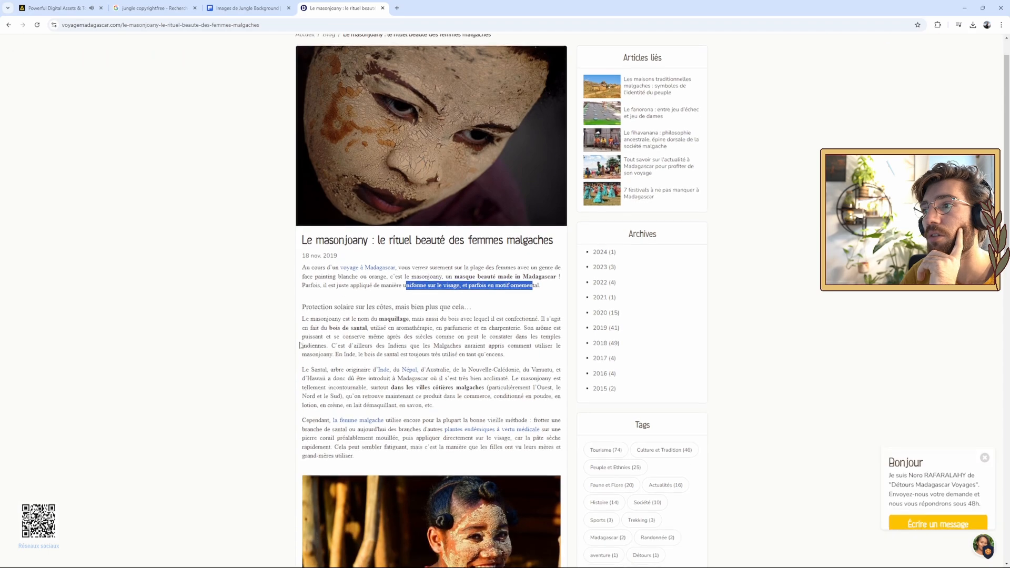
scroll(298, 339, down, 3)
scroll(310, 316, up, 2)
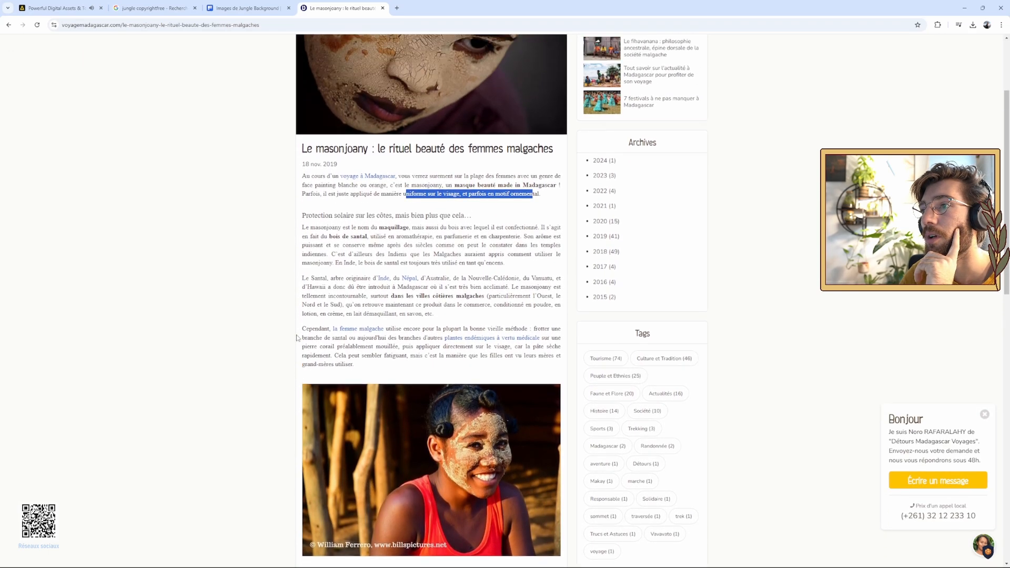
drag(355, 266, 479, 268)
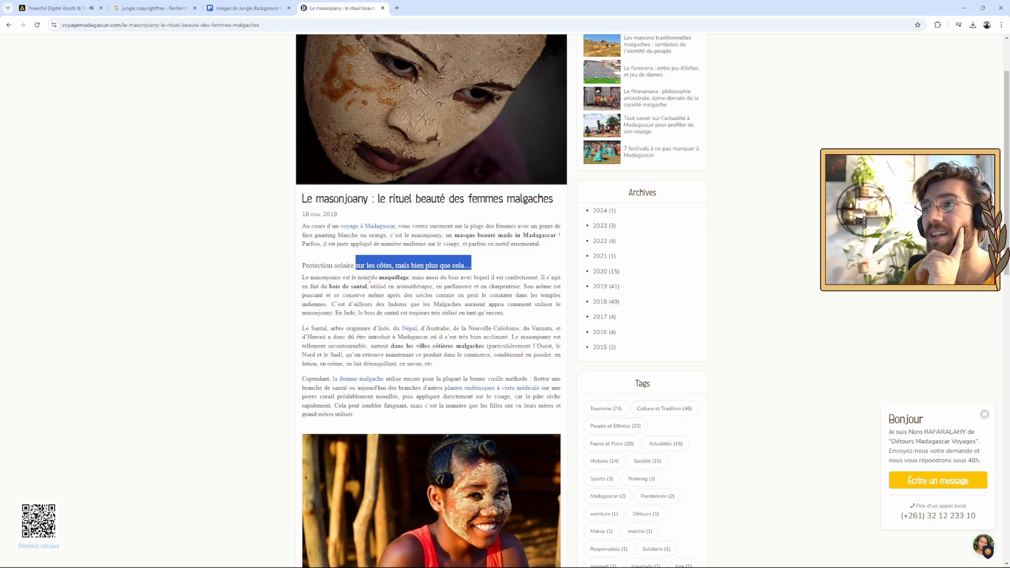
drag(379, 278, 537, 280)
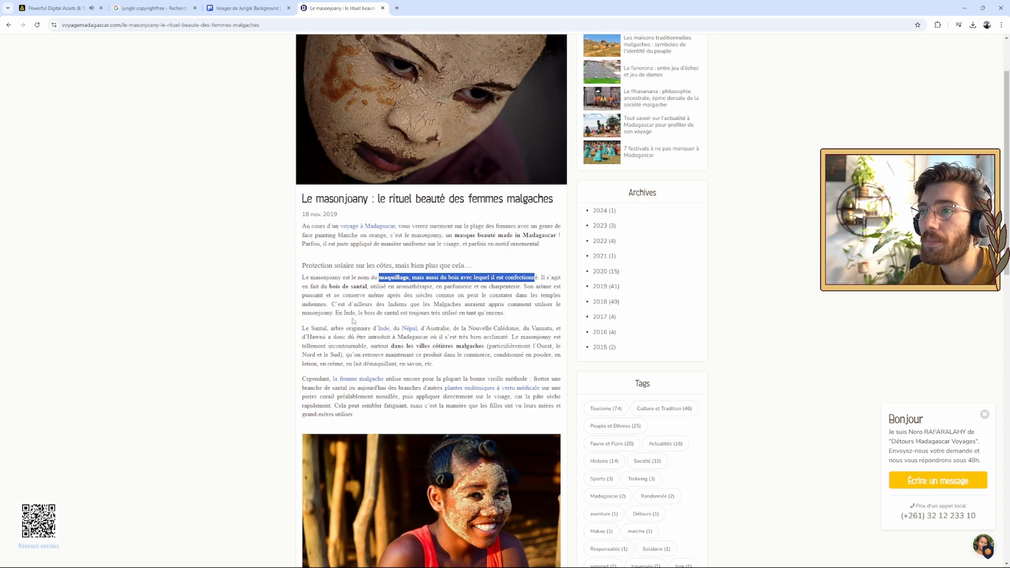
Read the article's paragraphs on sandalwood's origins, masonjoany products and the traditional application method, highlighting phrases along the way.
scroll(320, 309, down, 1)
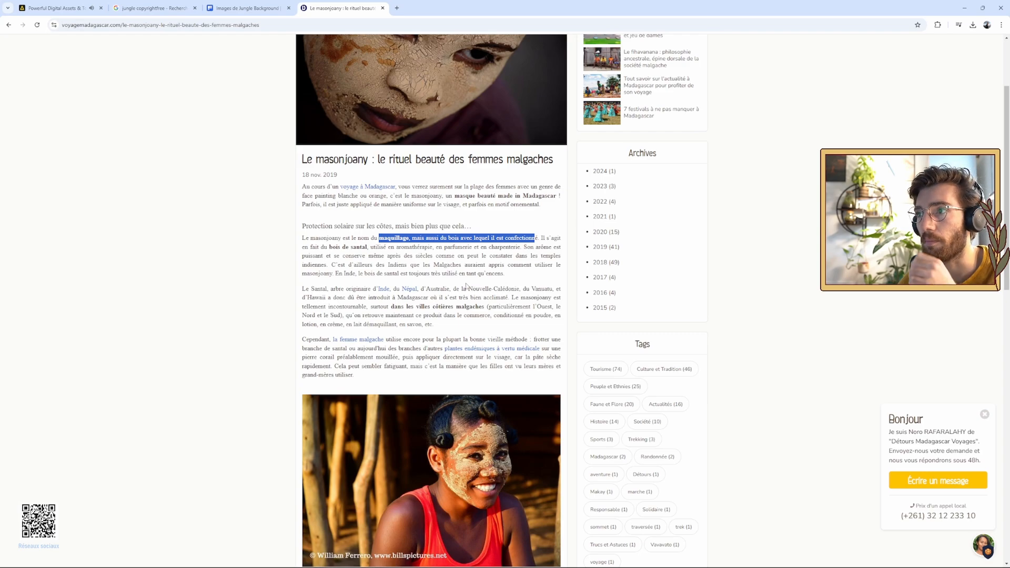
drag(430, 289, 500, 288)
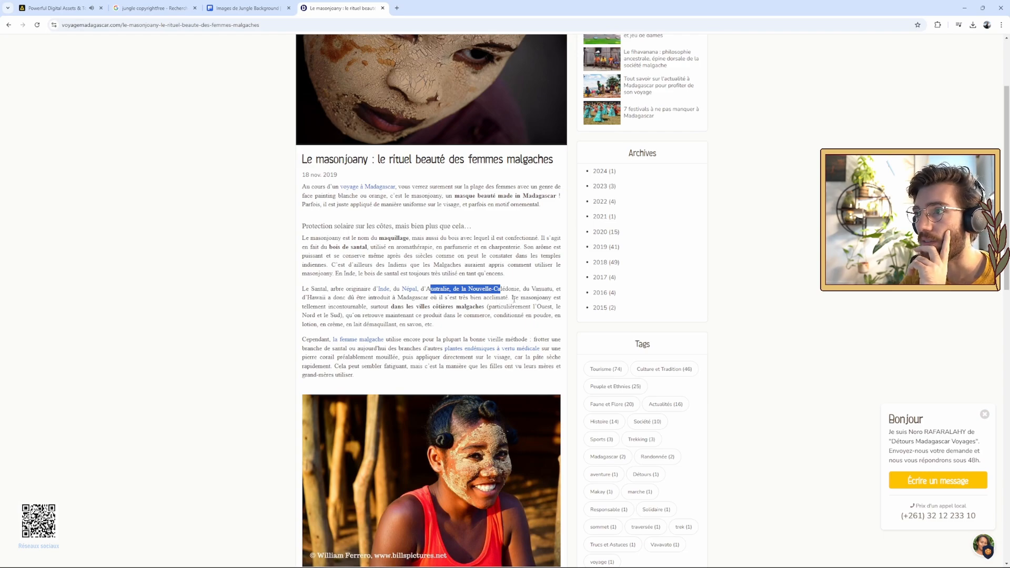
drag(513, 297, 519, 297)
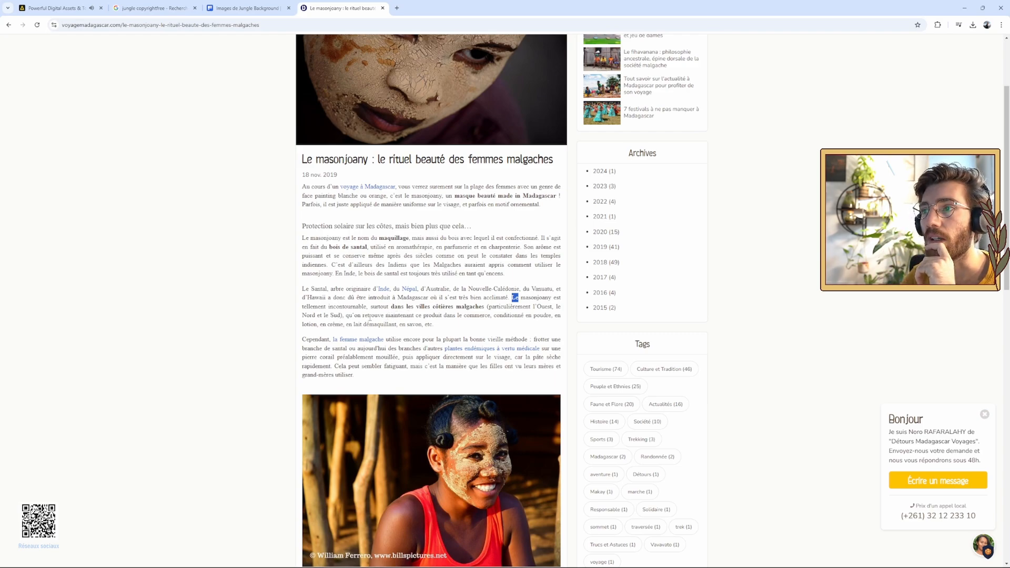
drag(422, 315, 466, 318)
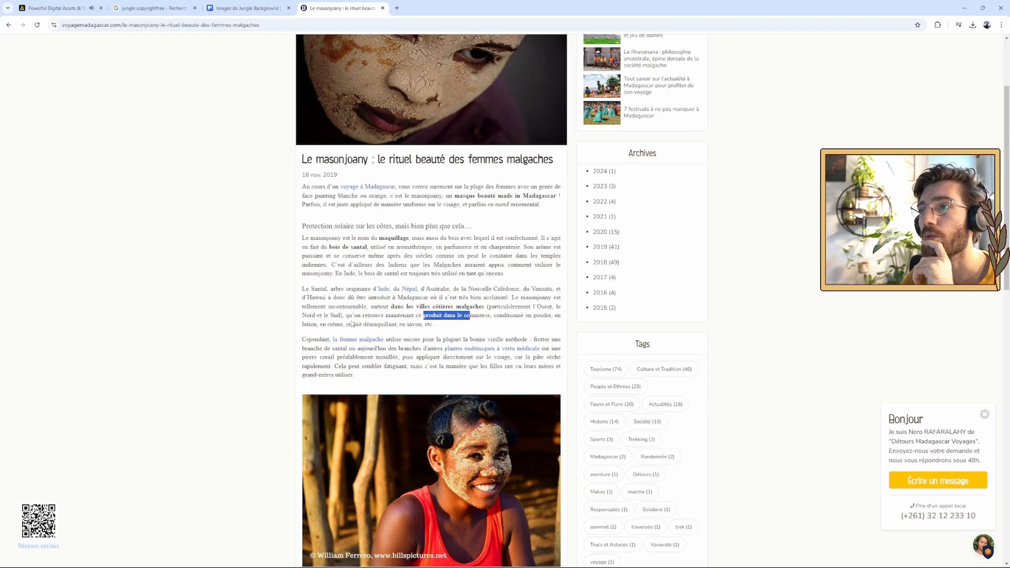
drag(361, 324, 432, 325)
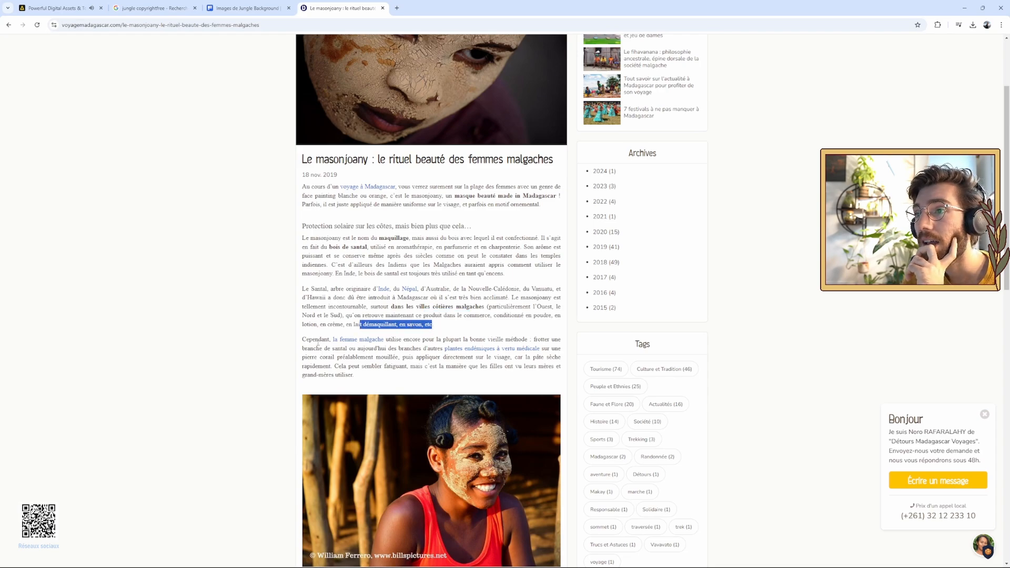
drag(315, 342, 324, 347)
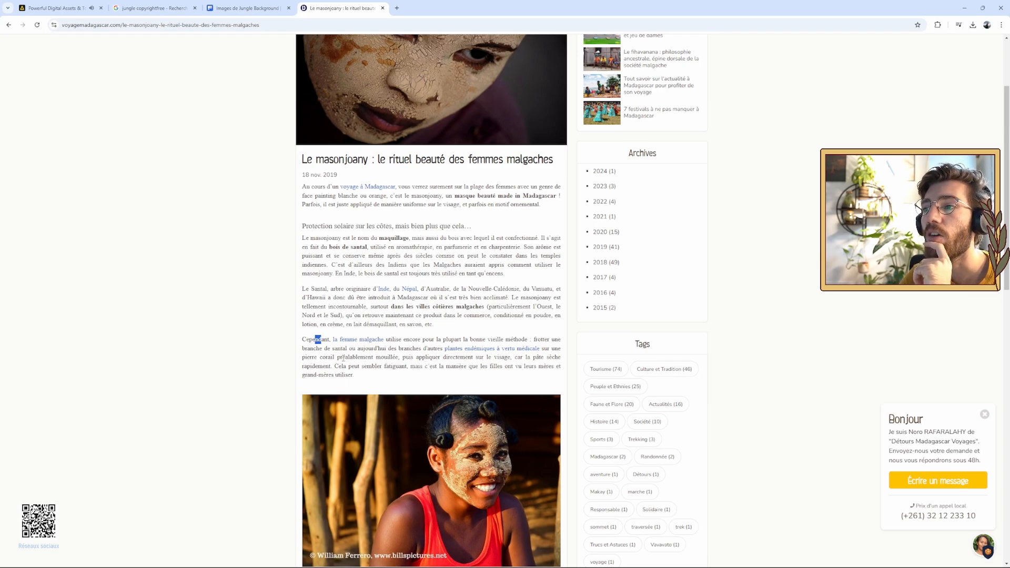
Read the article's section on tradition and beauty, highlighting "symbole de la beauté des femmes malgaches", and examine the portraits of masked women.
scroll(343, 358, down, 4)
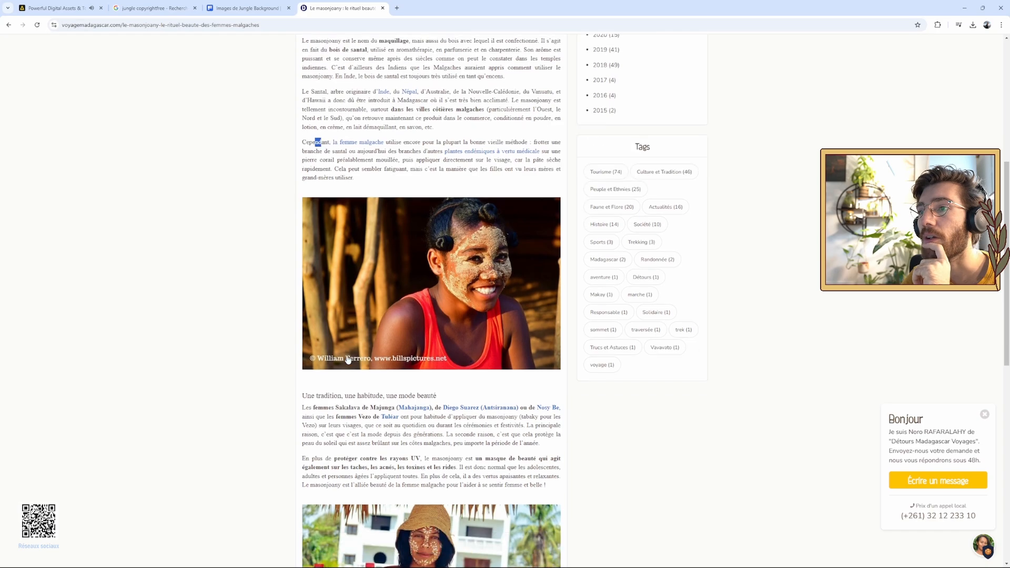
scroll(347, 359, down, 5)
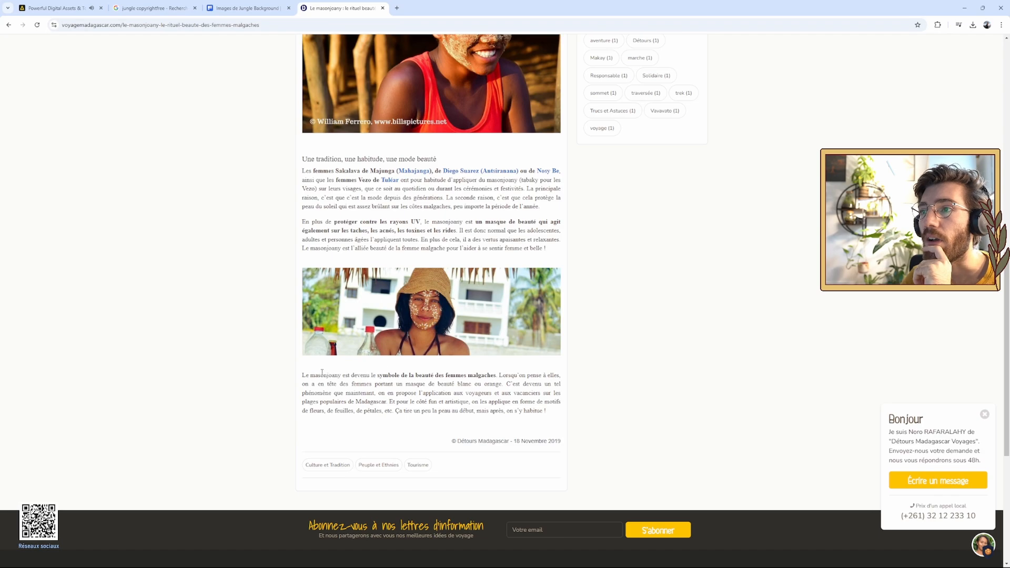
drag(326, 373, 488, 374)
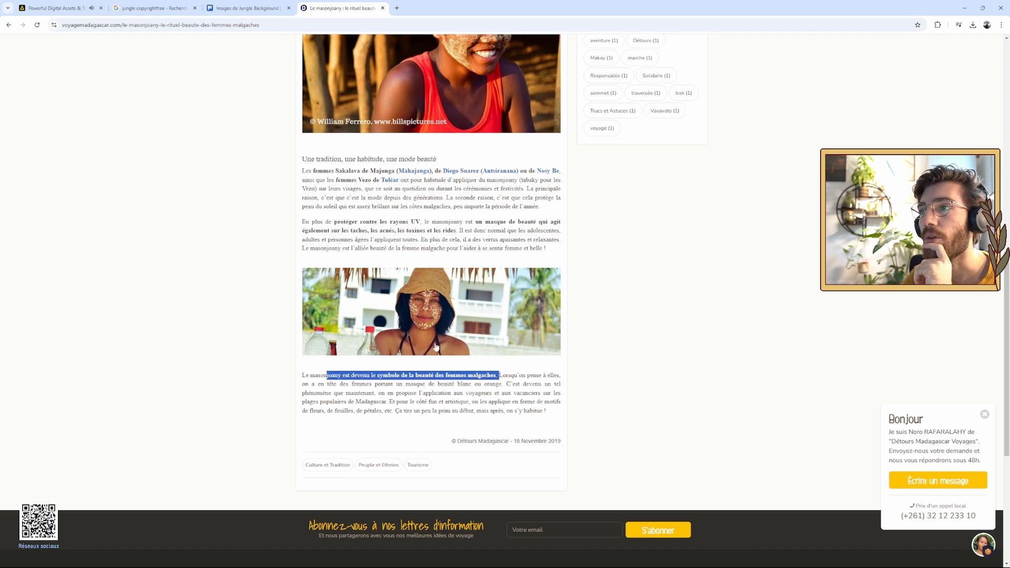
scroll(426, 210, up, 3)
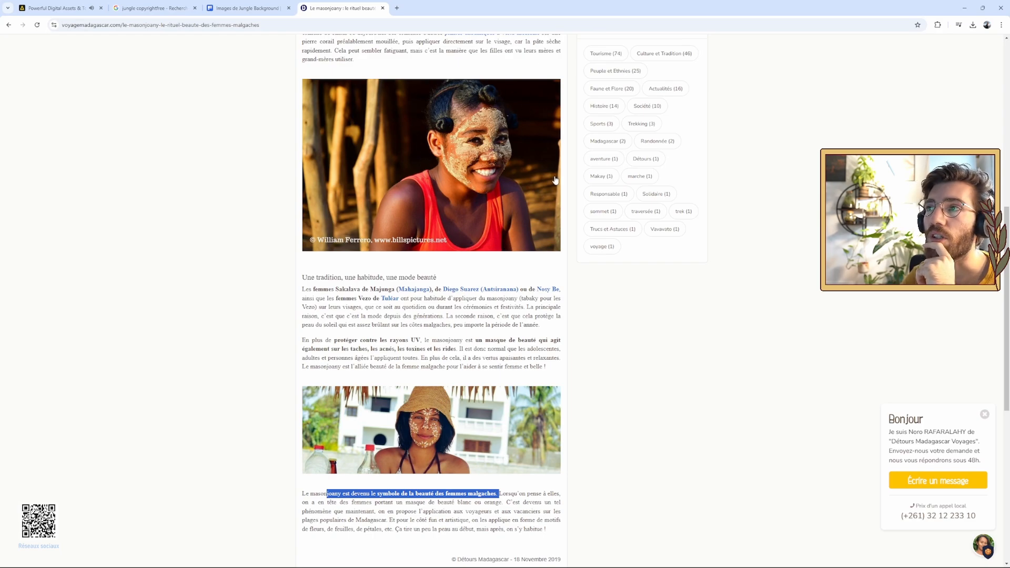
scroll(395, 248, down, 2)
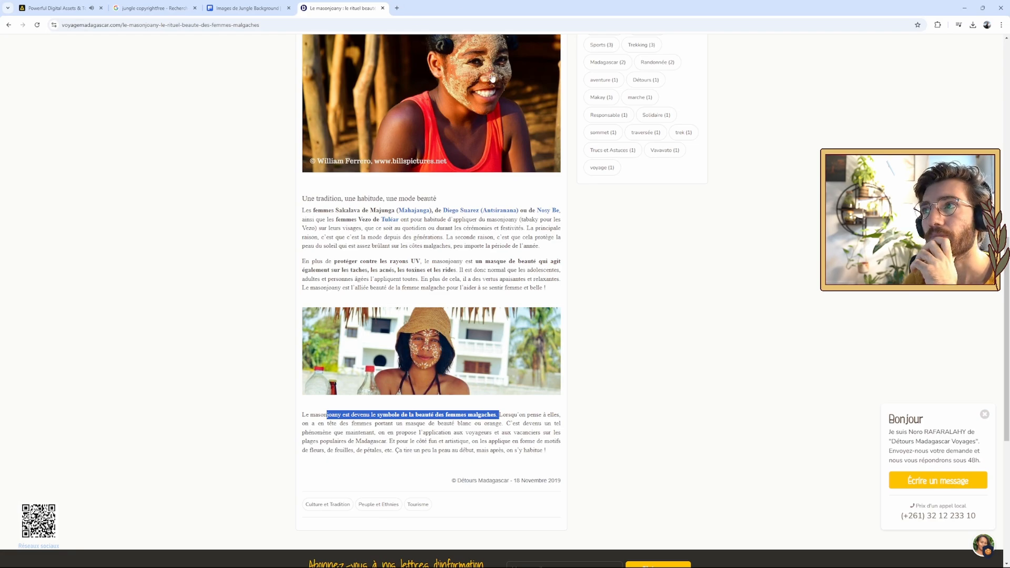
scroll(493, 104, up, 2)
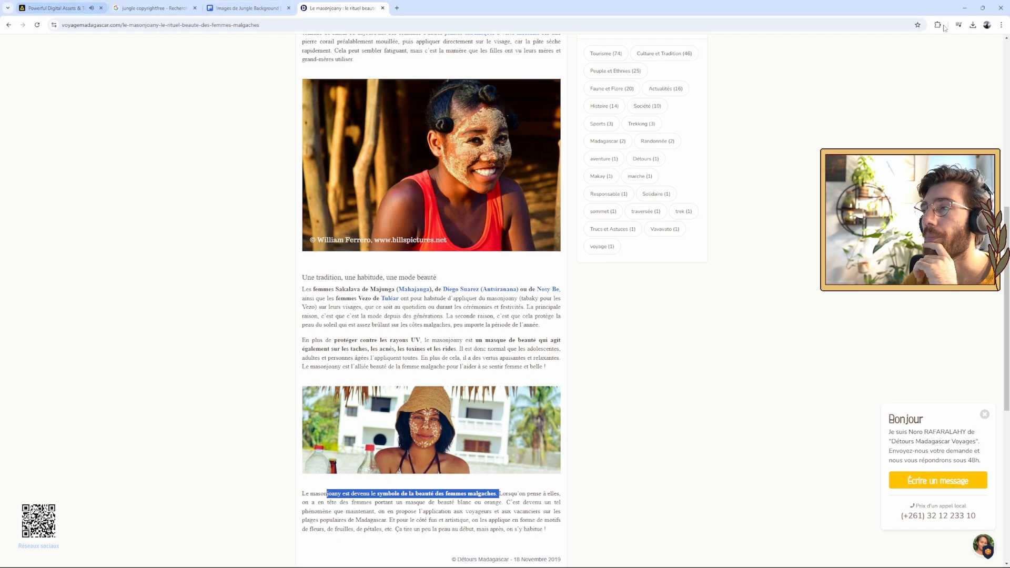
Switch back to Lightroom Classic and compare the two women's portraits DSC07824, DSC07825 and DSC07823.
click(964, 8)
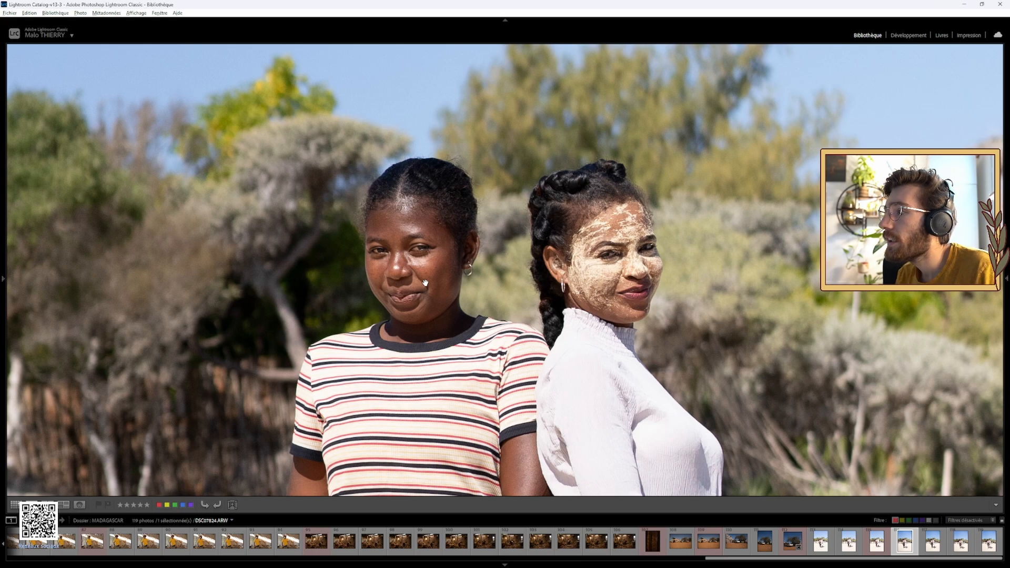
key(Right)
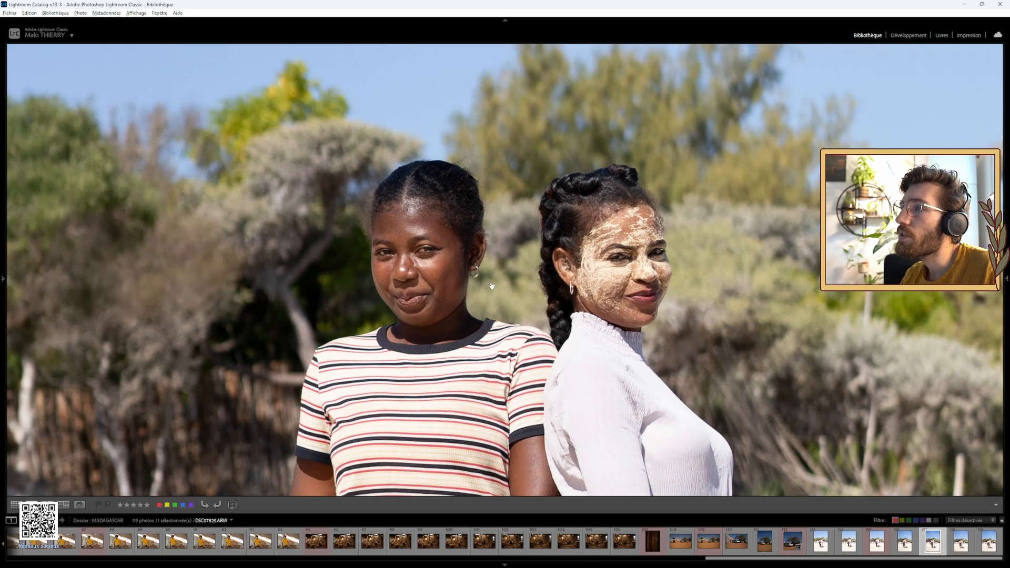
key(Left)
key(Left)
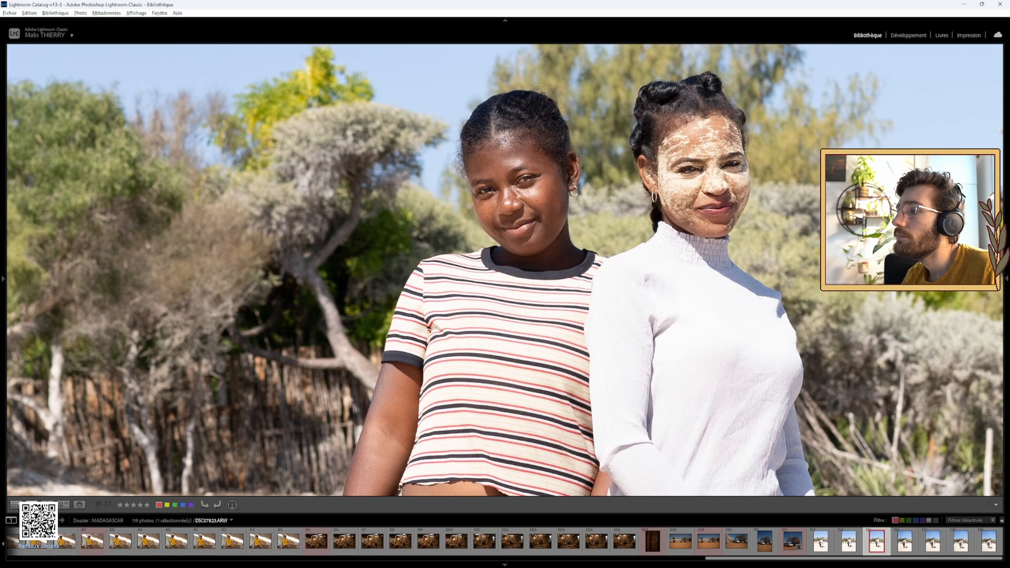
Compare the two women's portraits DSC07822, DSC07823 and DSC07824 at close zoom, and give DSC07824 the red label.
key(Right)
key(Left)
key(Left)
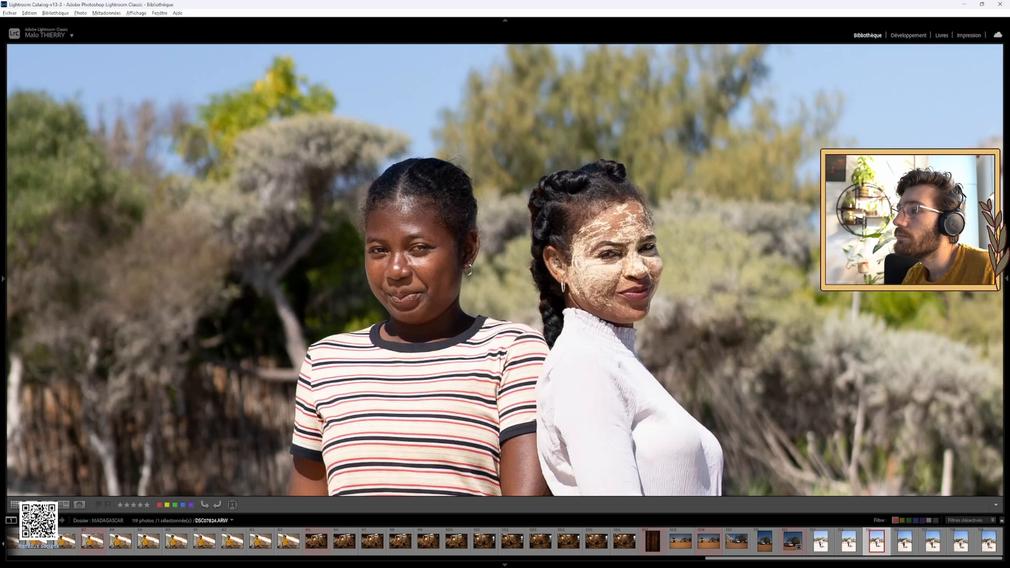
key(Left)
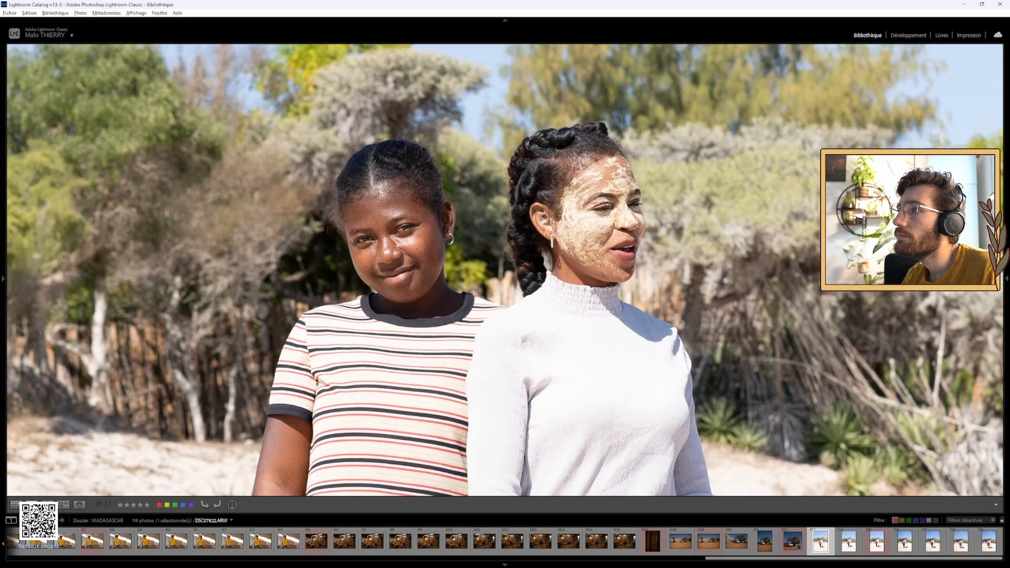
key(Right)
key(Right)
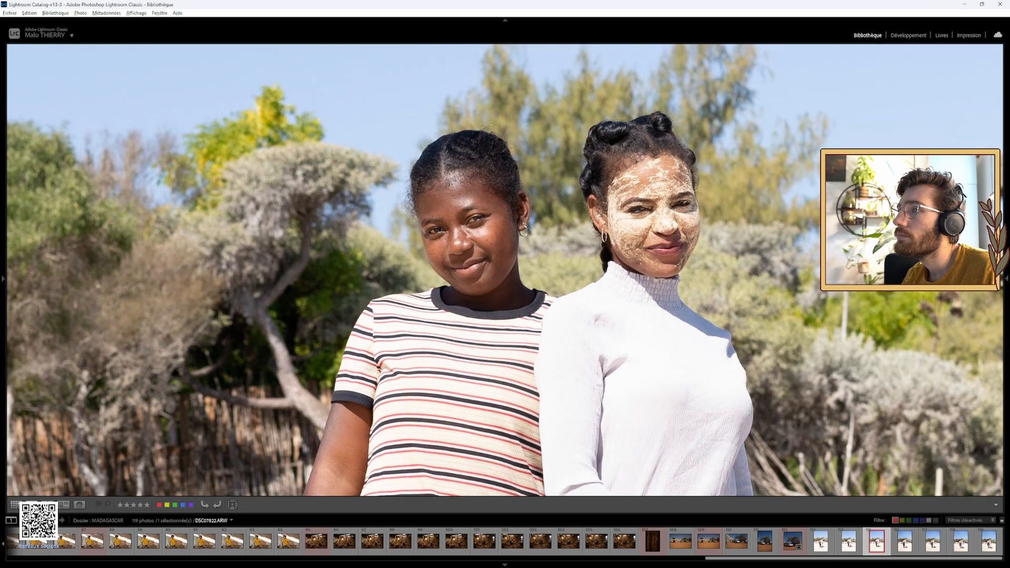
key(Left)
key(Right)
key(Right)
key(Right)
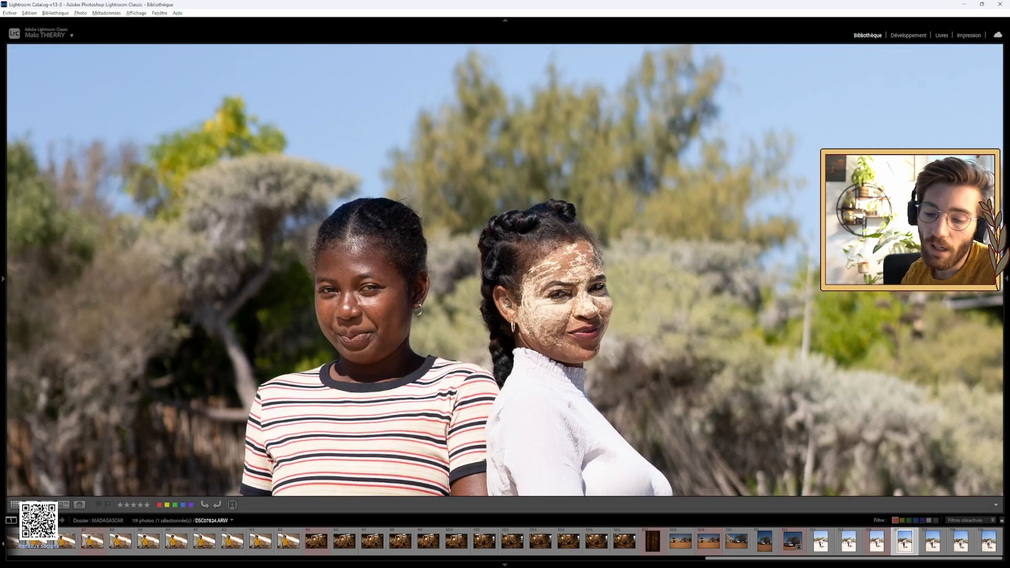
key(6)
click(518, 266)
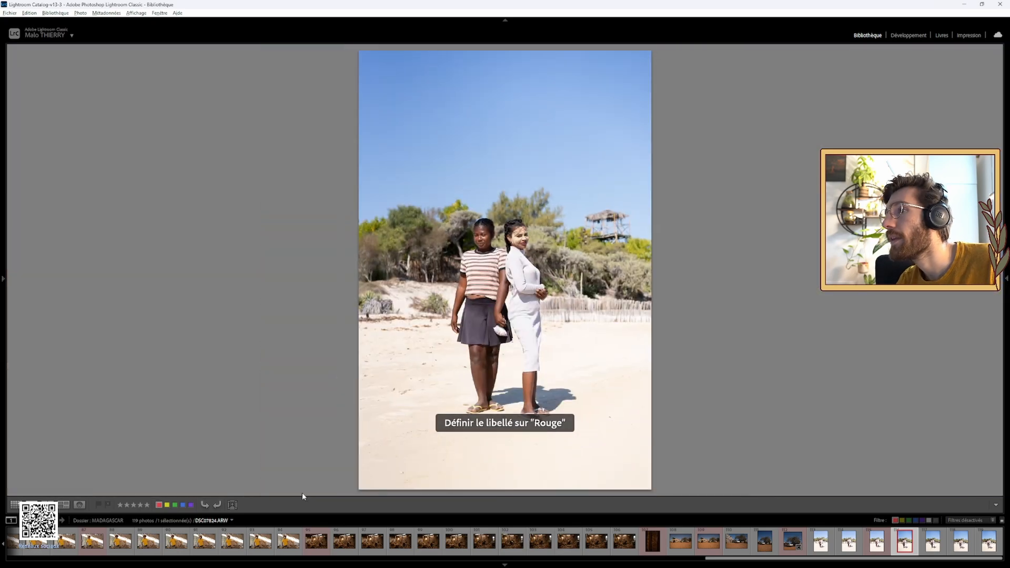
Switch to the Develop module, filter the filmstrip to the red-labelled photos and open the first one, the closed striped parasol.
click(907, 36)
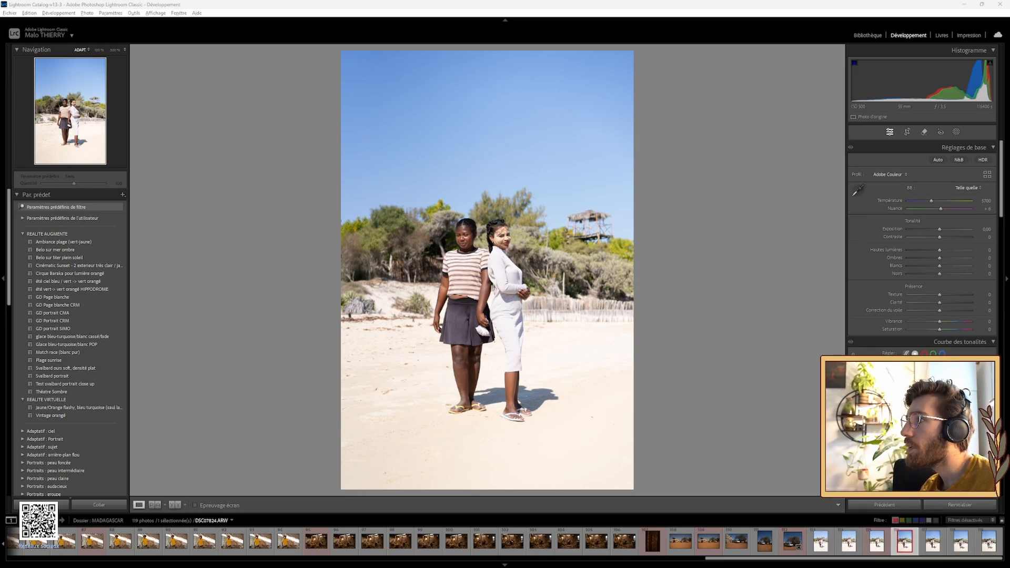
scroll(888, 334, down, 10)
scroll(893, 319, up, 5)
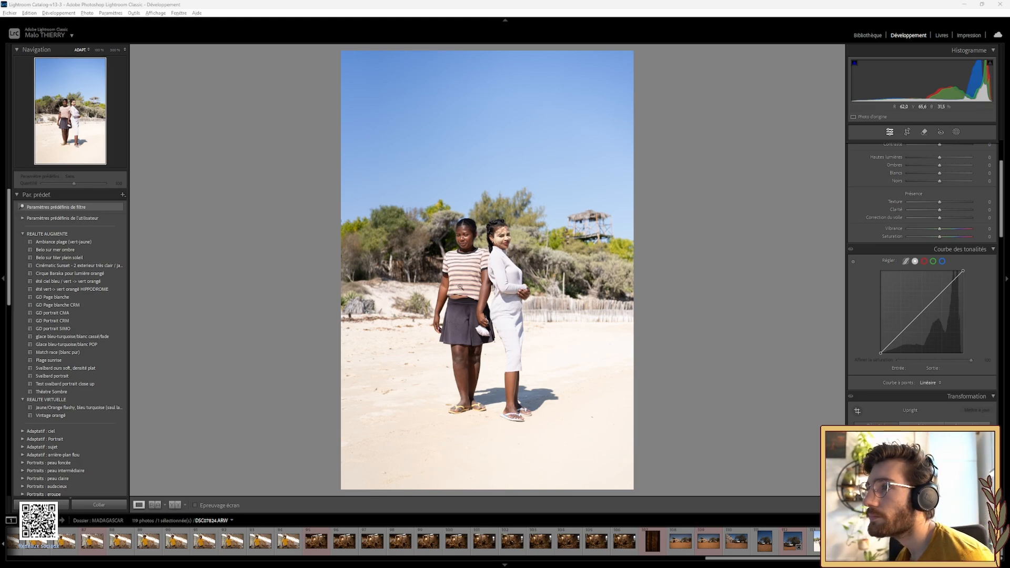
key(ctrl+l)
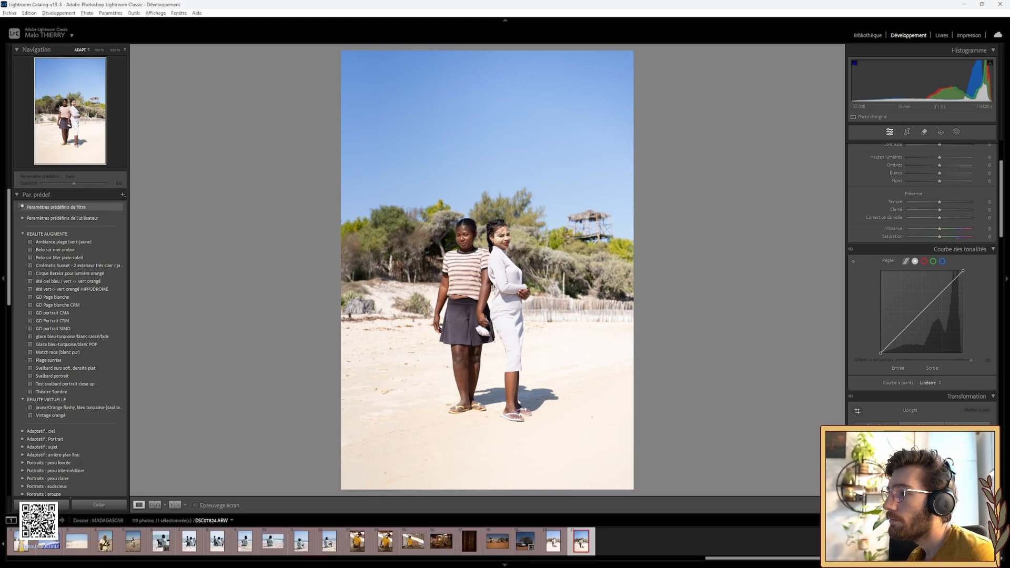
key(ctrl+l)
key(ctrl+l)
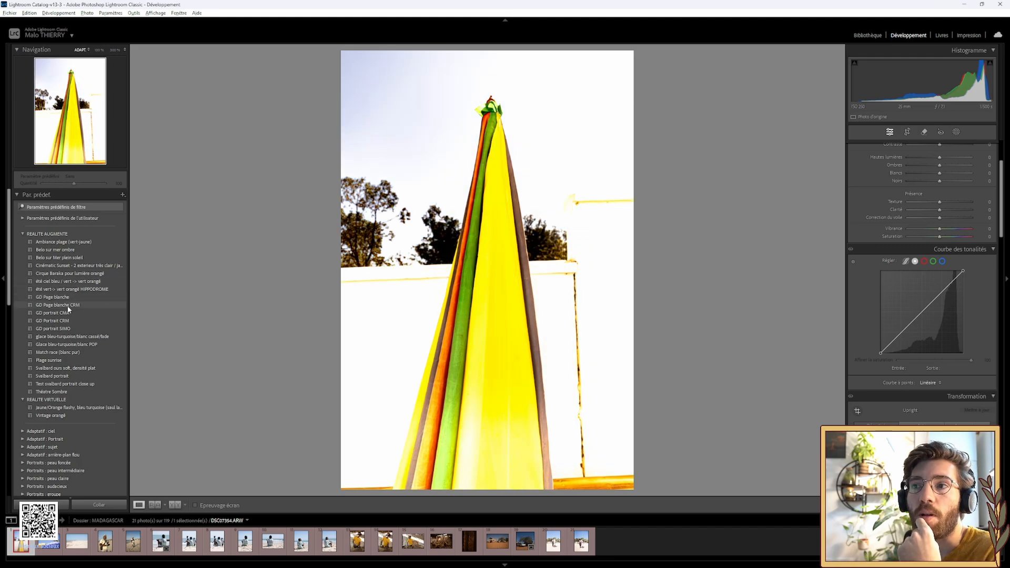
Try the Cinématic Sunset - 2 preset on the parasol photo, undo it, and apply the Belo sur Mer plein soleil preset instead.
click(66, 306)
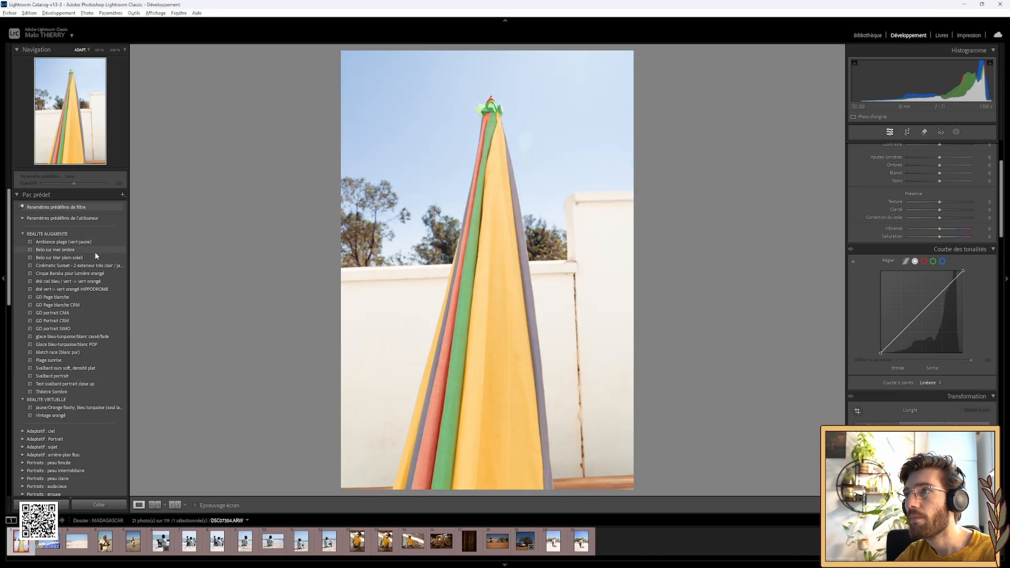
click(94, 265)
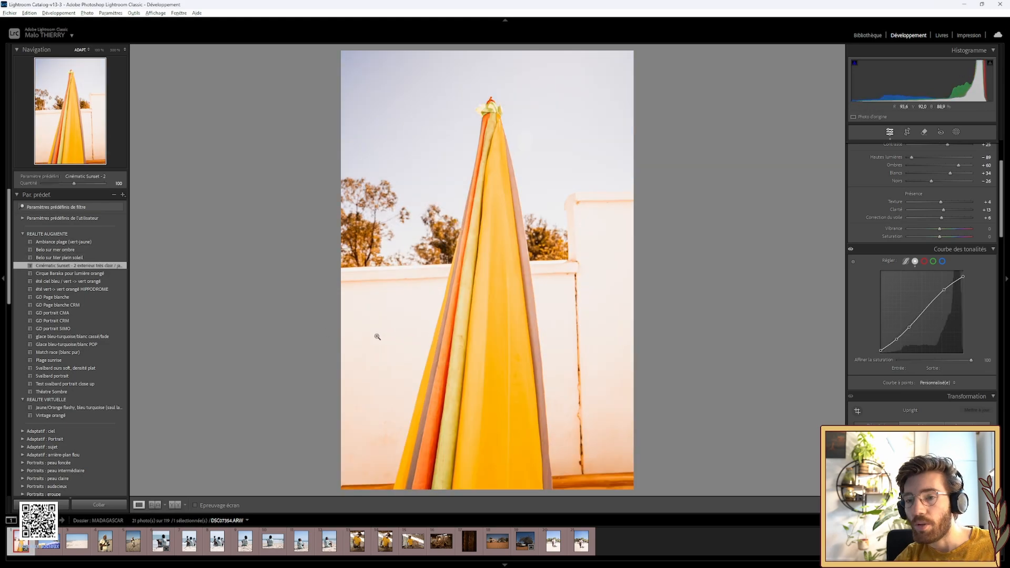
key(ctrl+z)
click(55, 258)
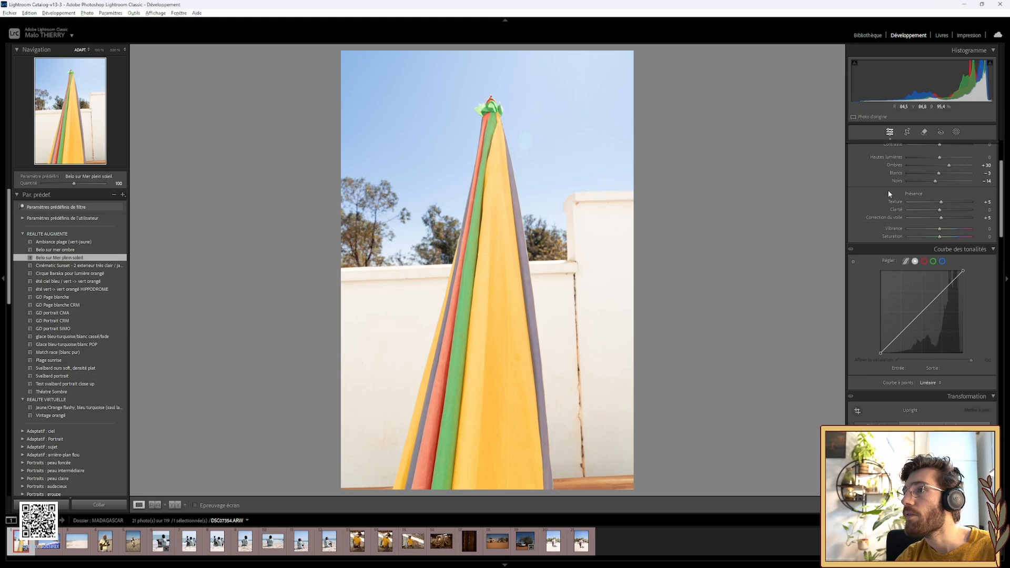
Crop the parasol photo to the 4 x 5 / 8 x 10 aspect ratio and straighten it automatically.
key(r)
click(969, 161)
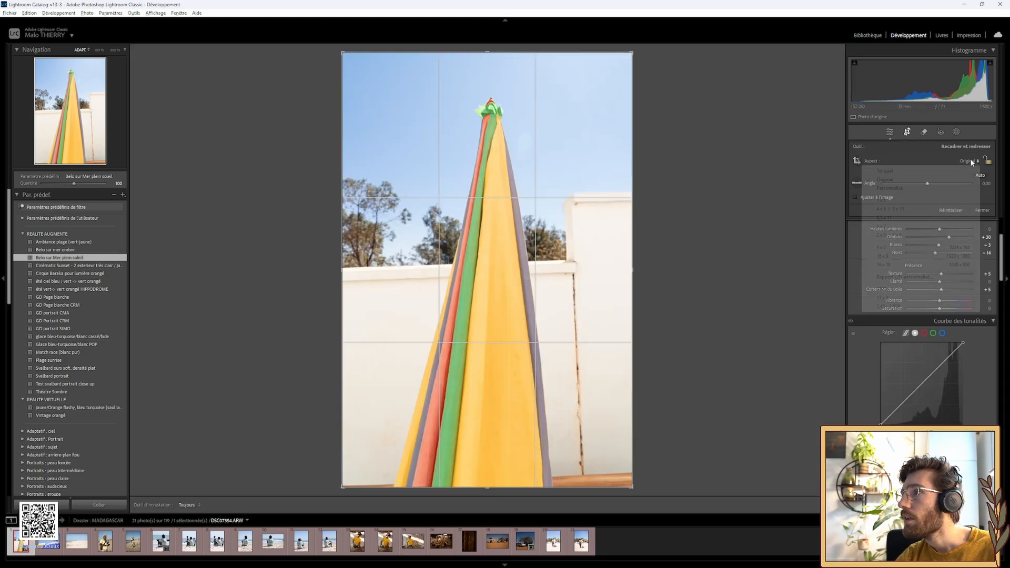
click(920, 209)
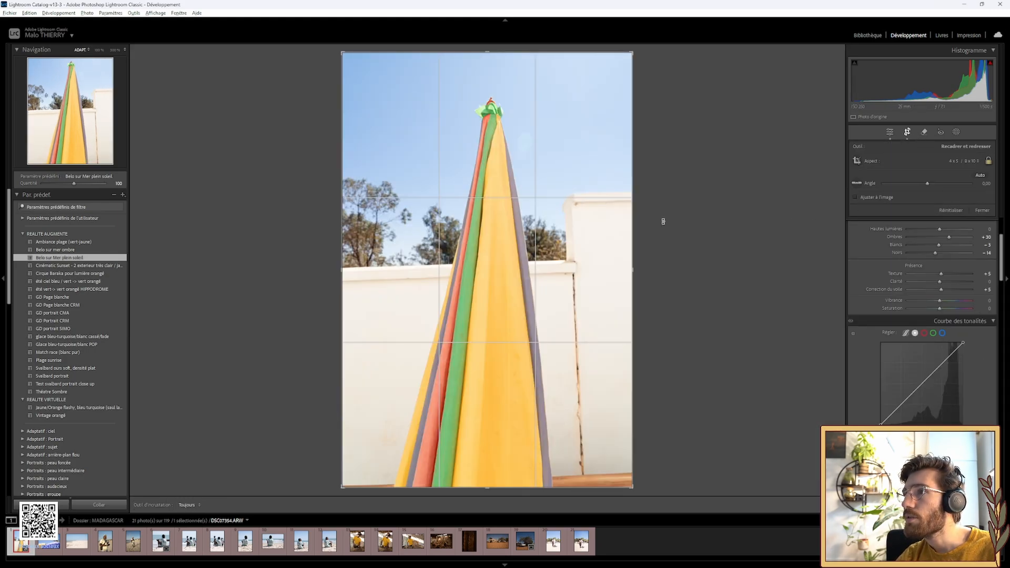
click(978, 176)
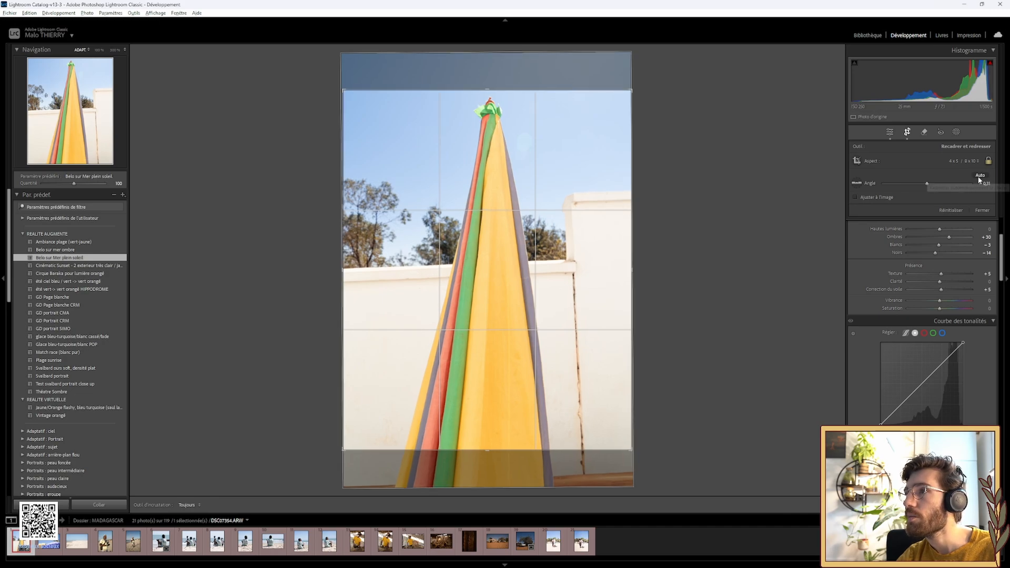
click(908, 132)
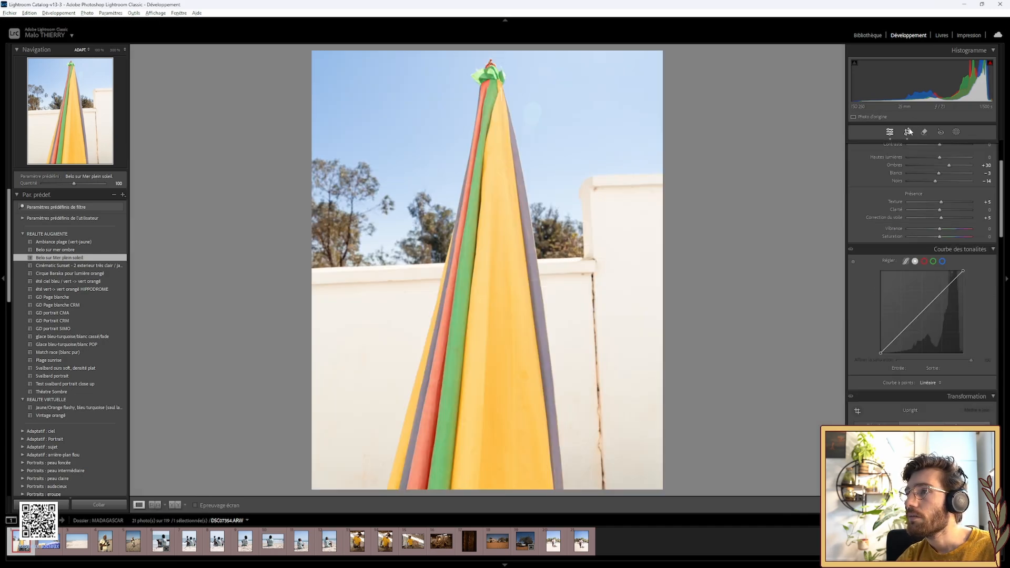
Apply the automatic Upright correction and reposition the 4 x 5 crop to include more sky above the parasol's tip.
click(908, 132)
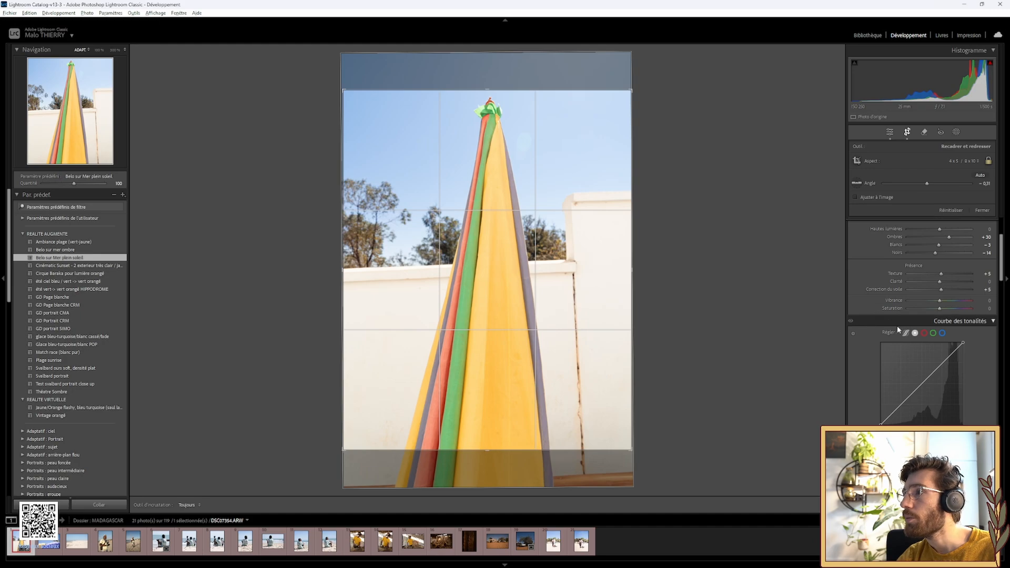
scroll(892, 308, down, 4)
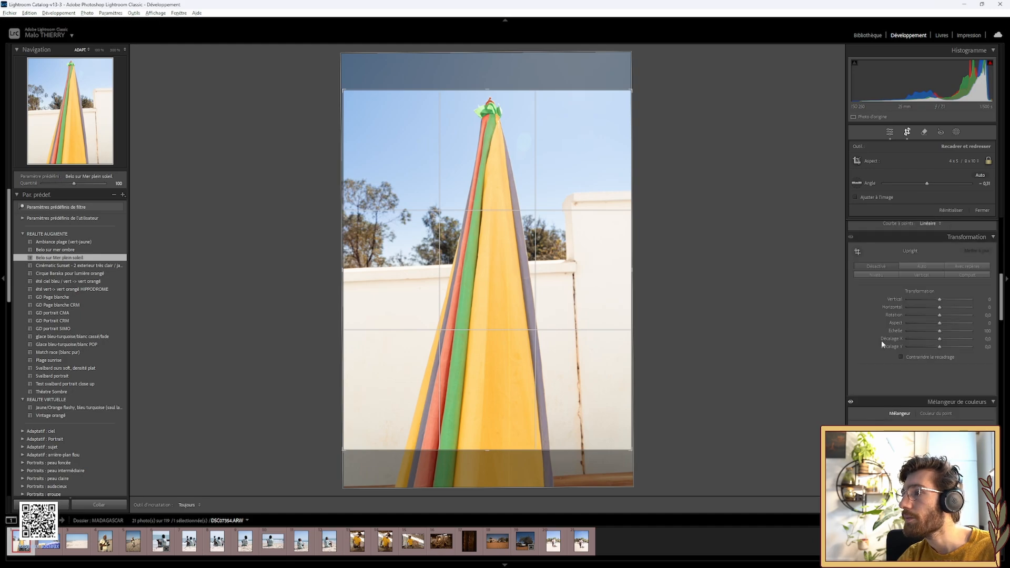
click(923, 266)
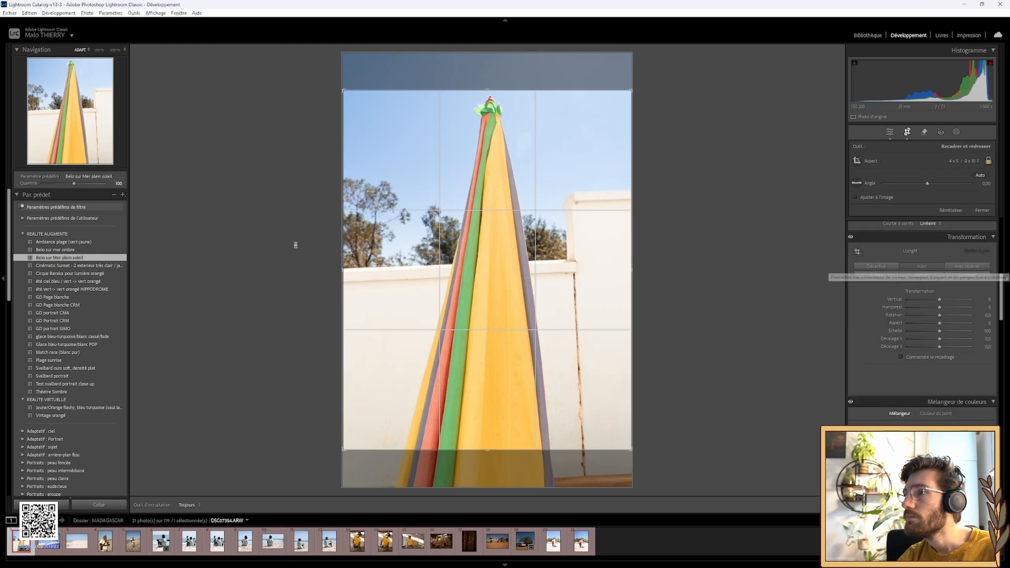
drag(476, 194, 477, 224)
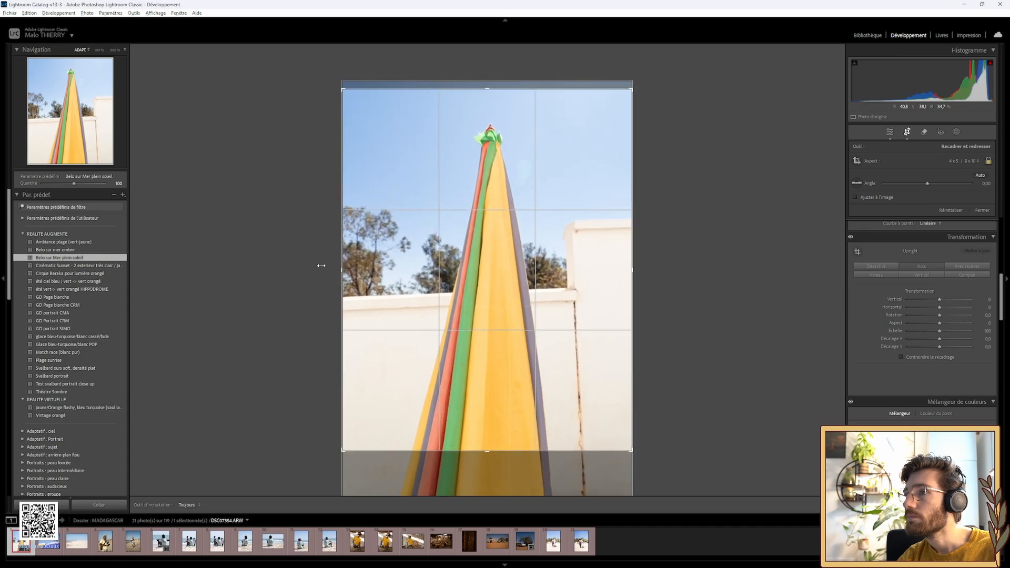
click(906, 132)
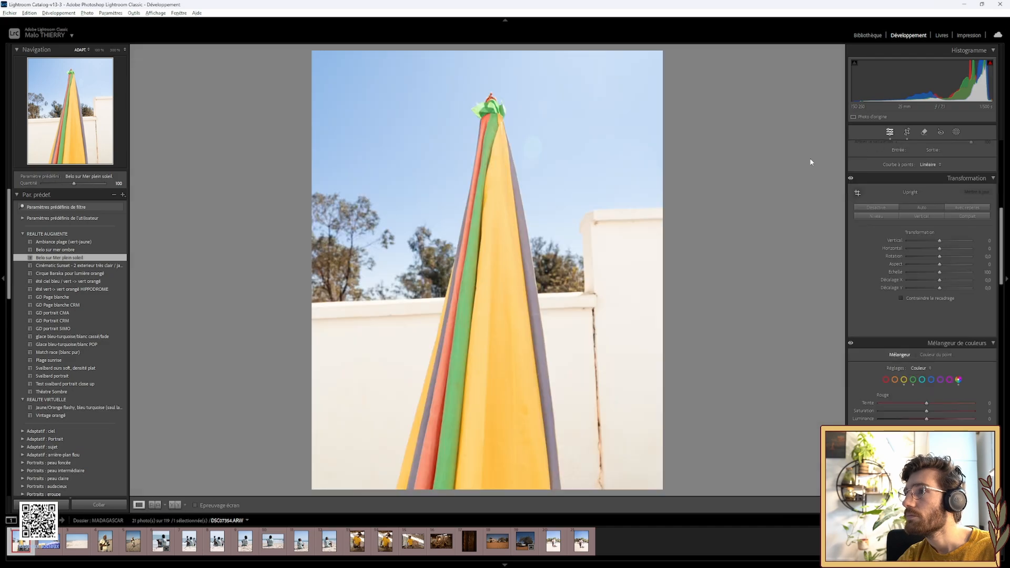
click(907, 133)
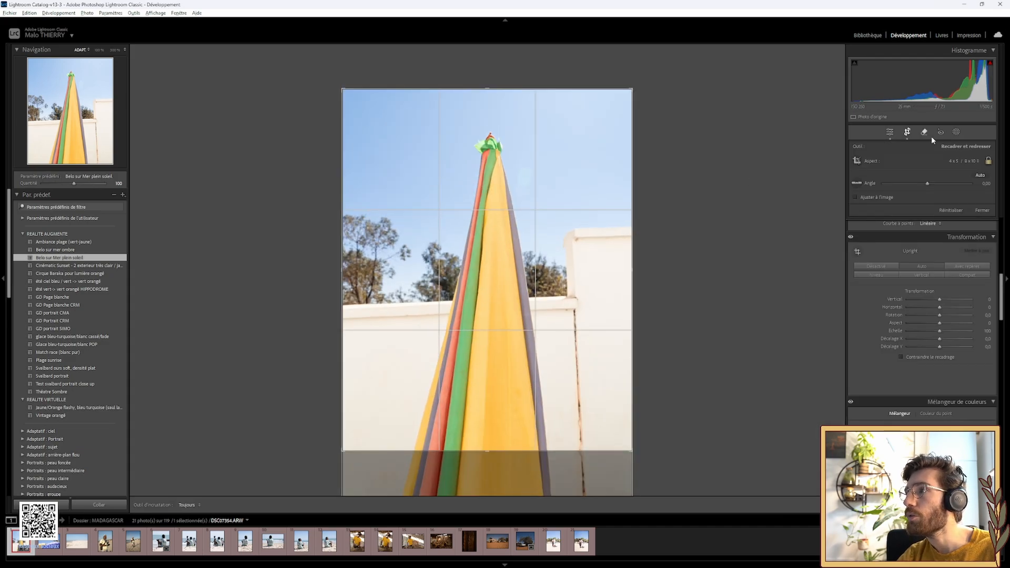
key(r)
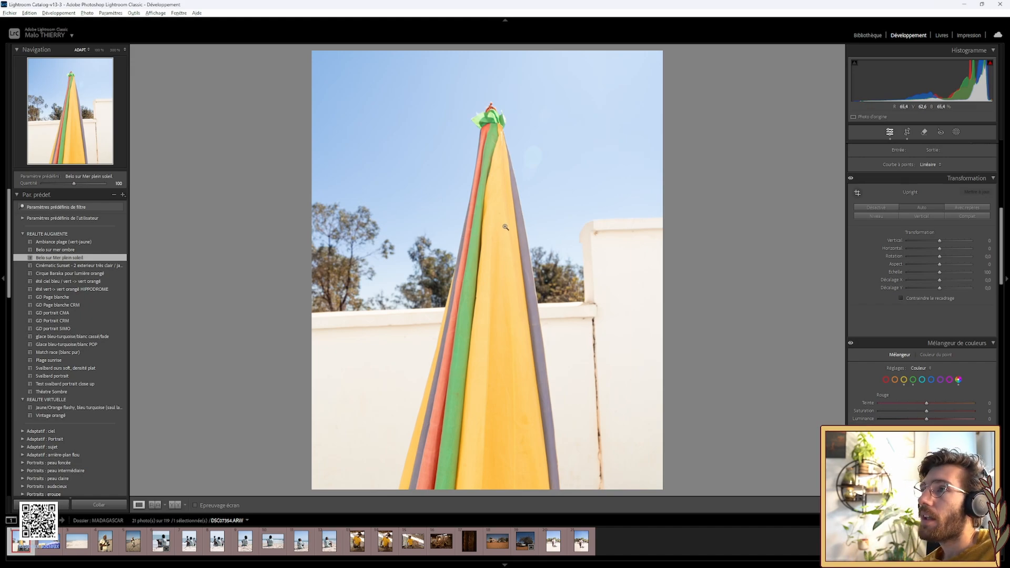
Shrink the crop to a tight frame around the parasol's green-tied tip and check the cropped detail up close.
click(909, 131)
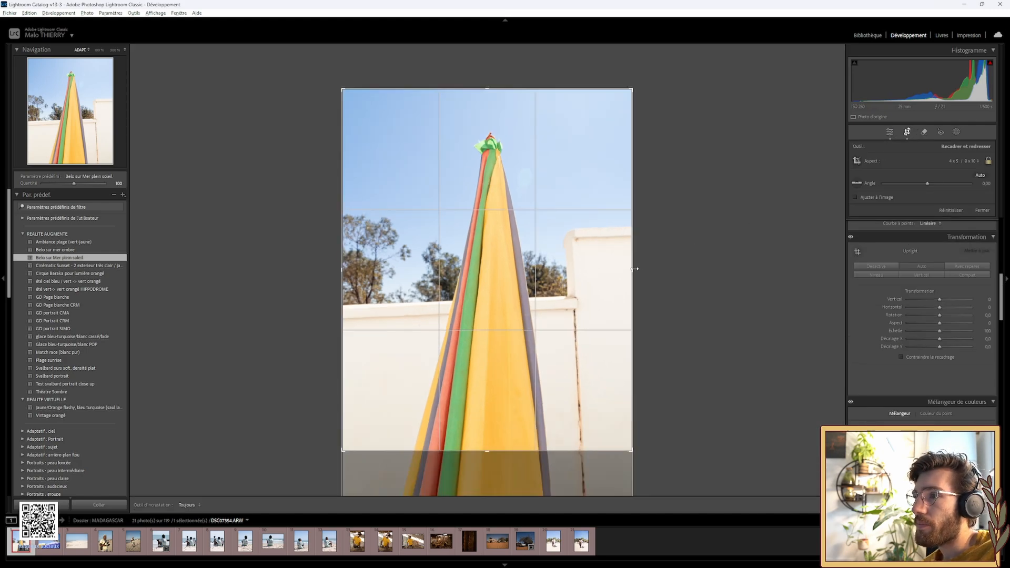
drag(635, 268, 486, 291)
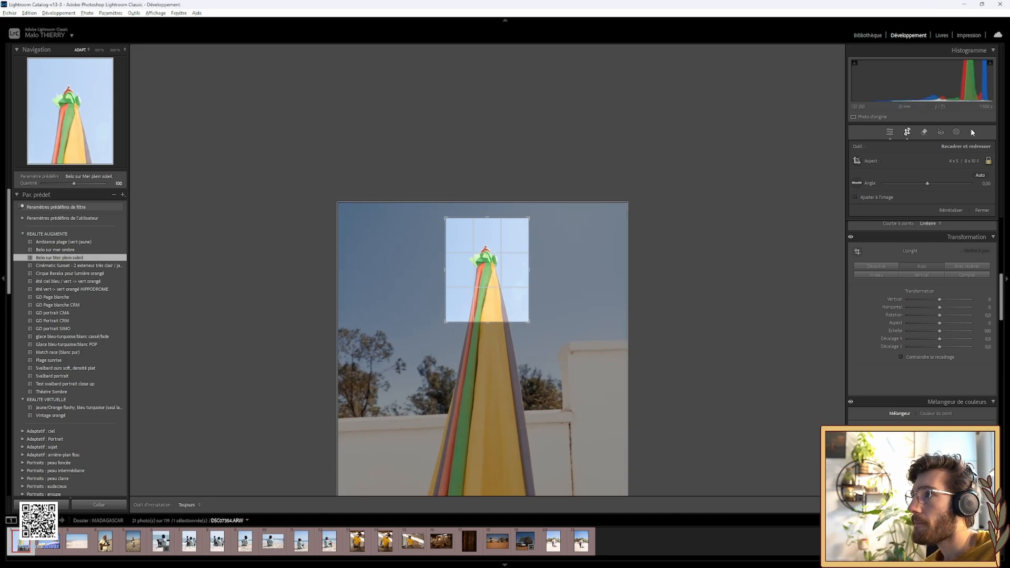
click(907, 132)
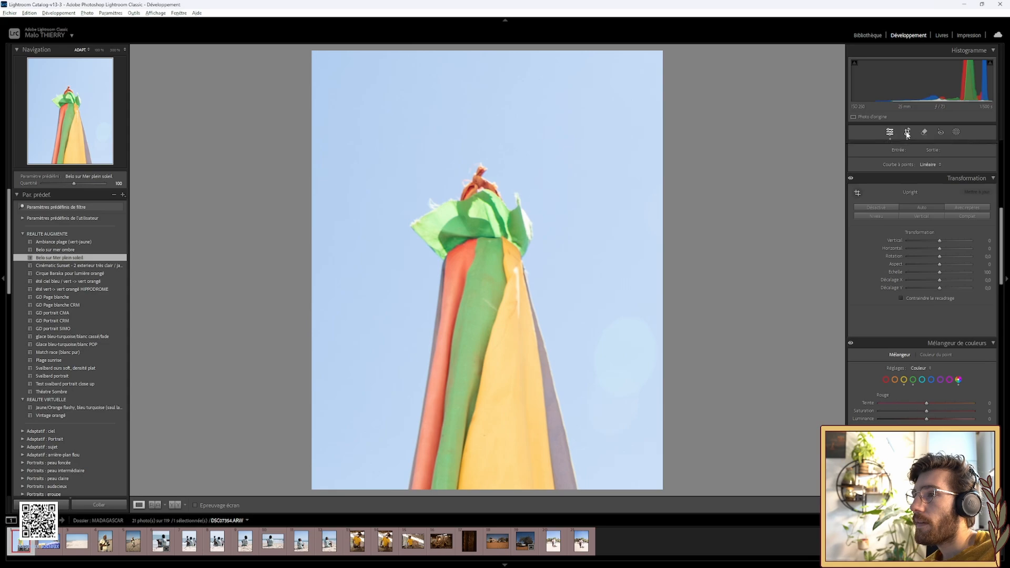
click(468, 275)
click(468, 276)
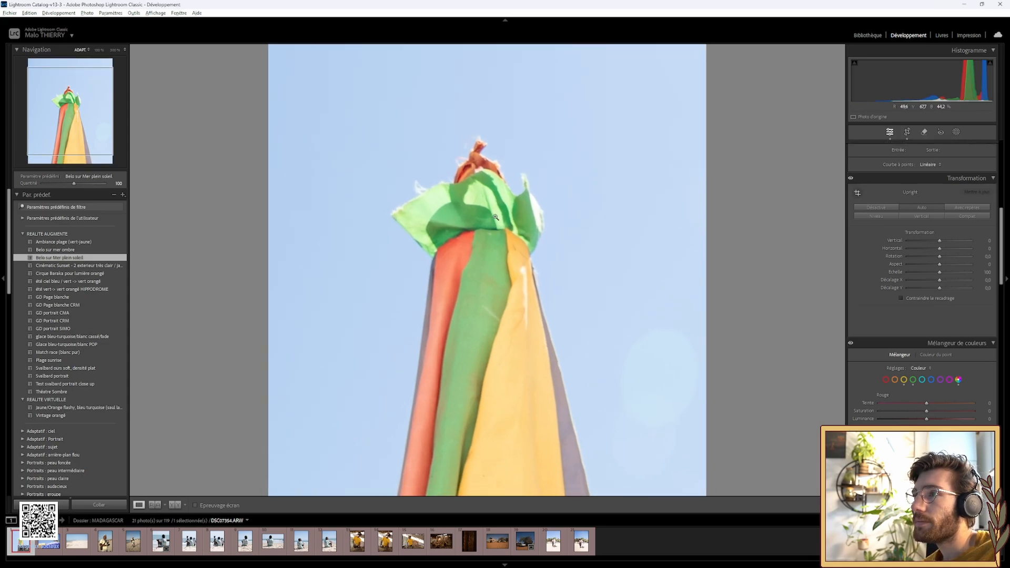
Move the small crop down onto the parasol's red, green and yellow fabric stripes and inspect the cropped result.
click(907, 132)
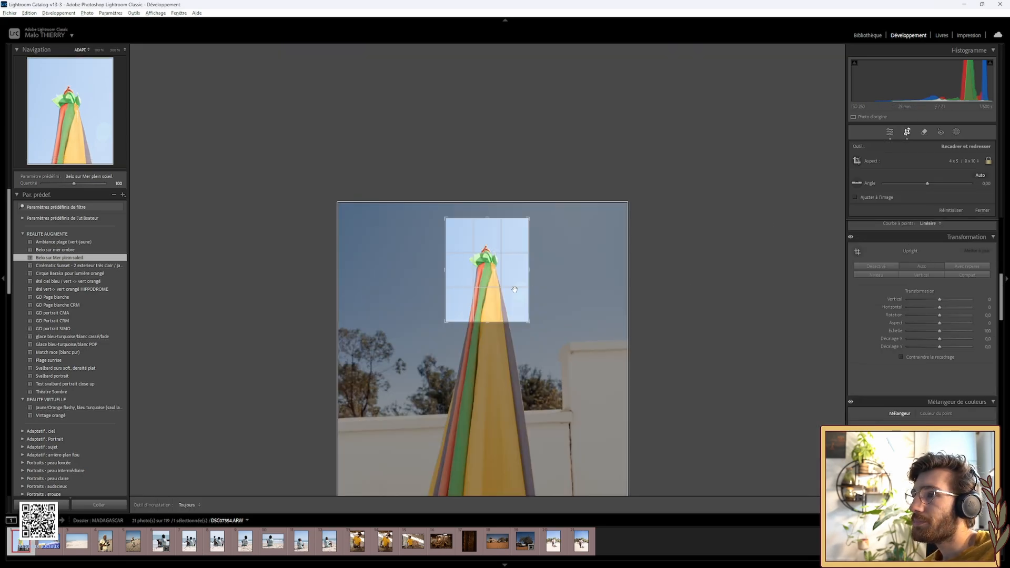
drag(485, 237, 508, 237)
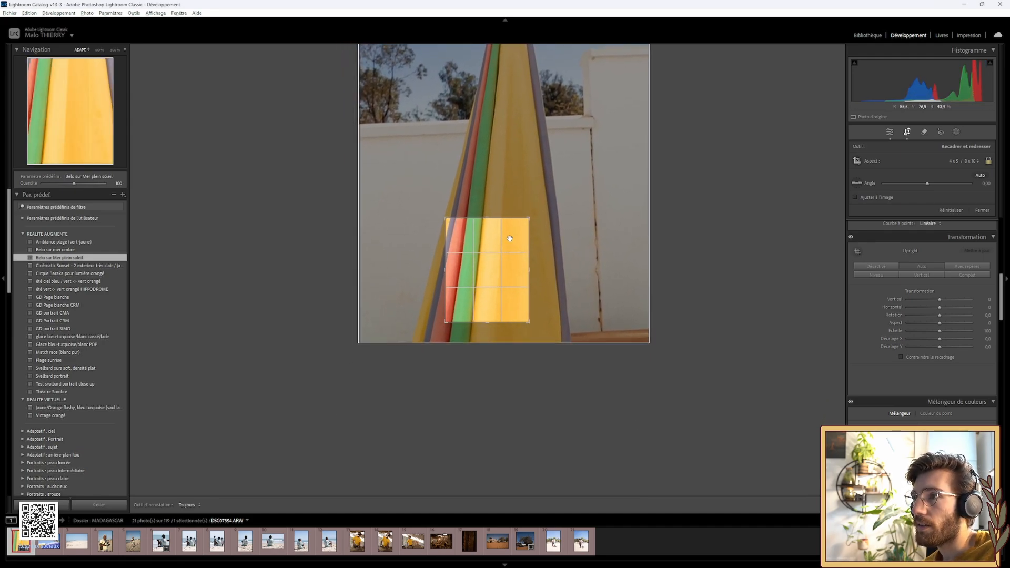
click(910, 131)
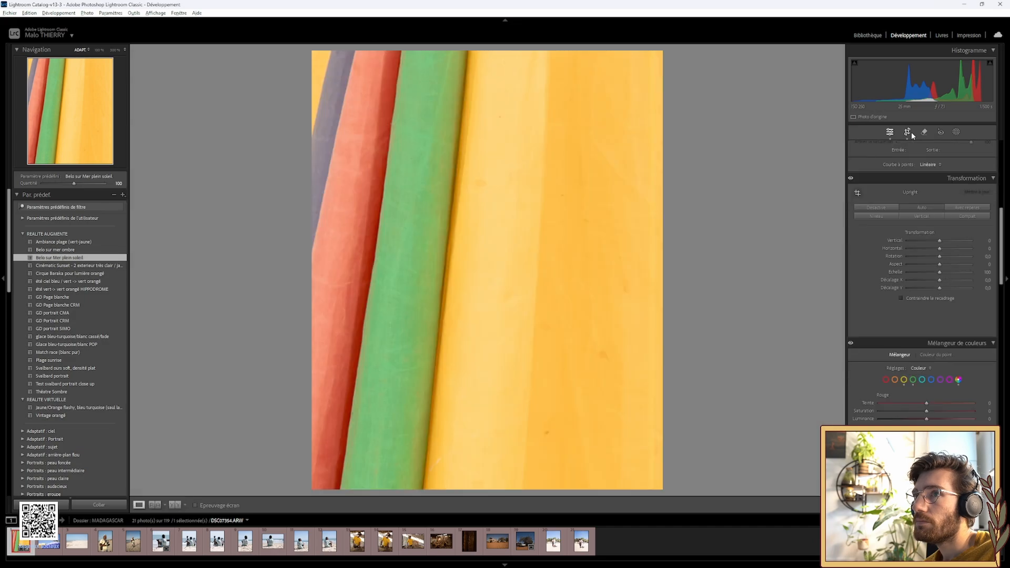
click(374, 206)
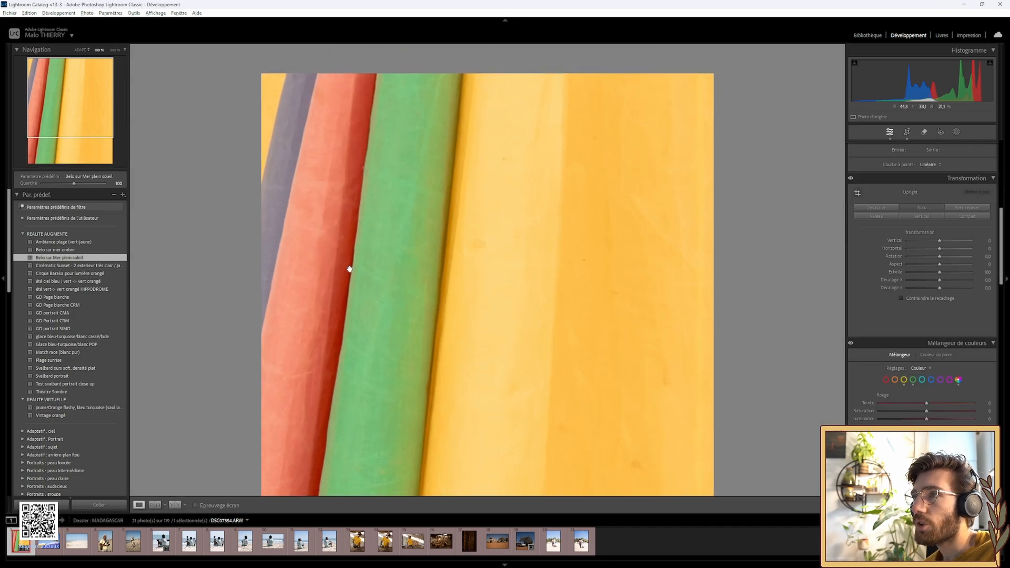
click(463, 297)
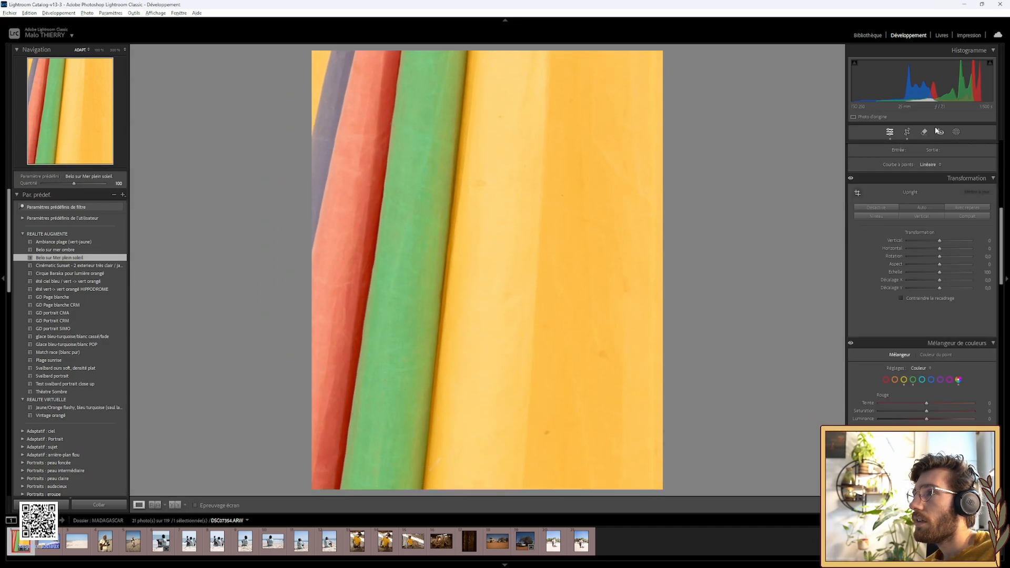
Change the aspect ratio of the fabric stripe crop to Original.
click(912, 133)
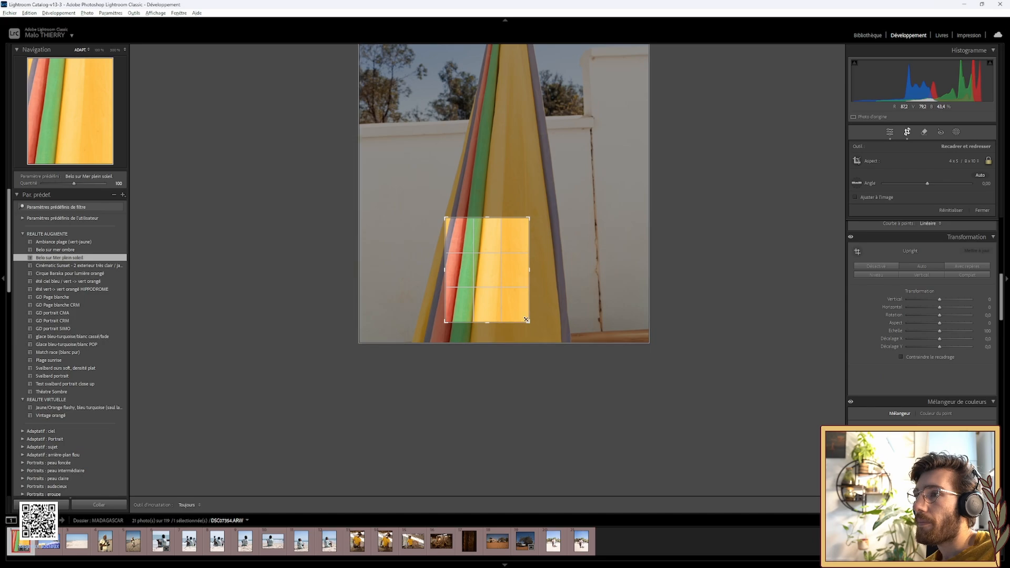
click(963, 161)
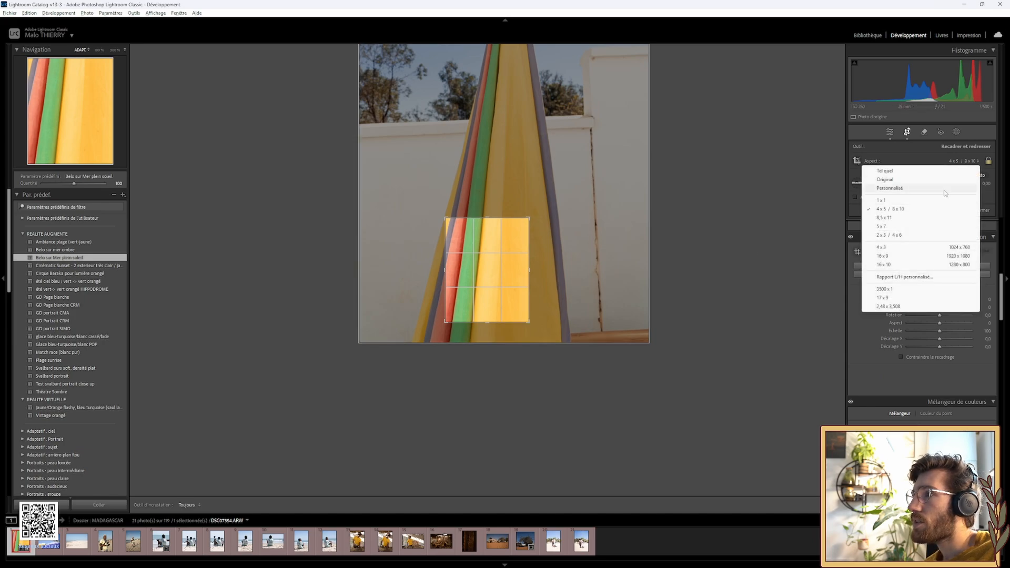
click(893, 236)
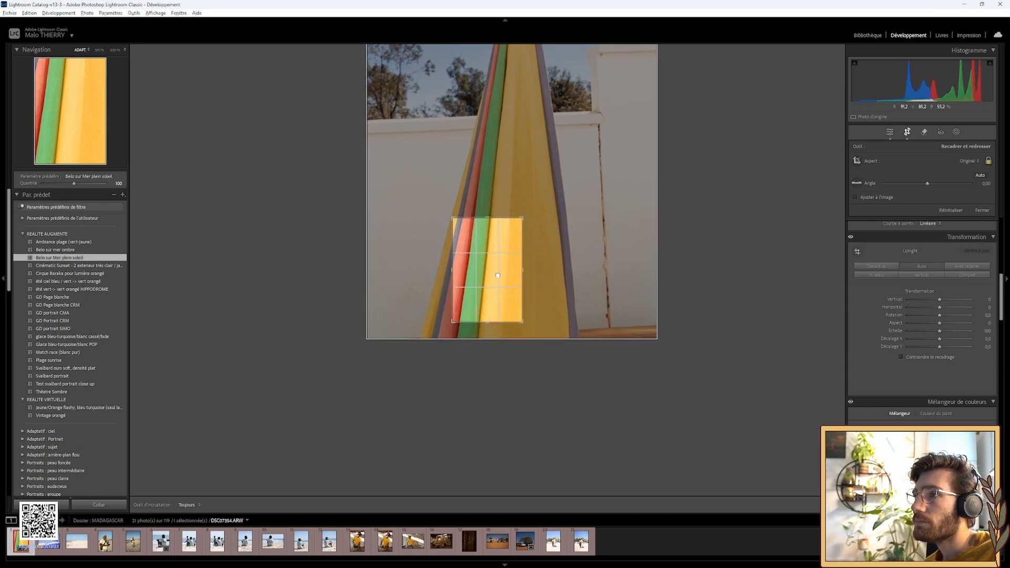
Rotate the fabric stripe crop to about -3.97°, change its aspect ratio to 4 x 5 / 8 x 10 and reposition it over the stripes.
drag(541, 267, 479, 273)
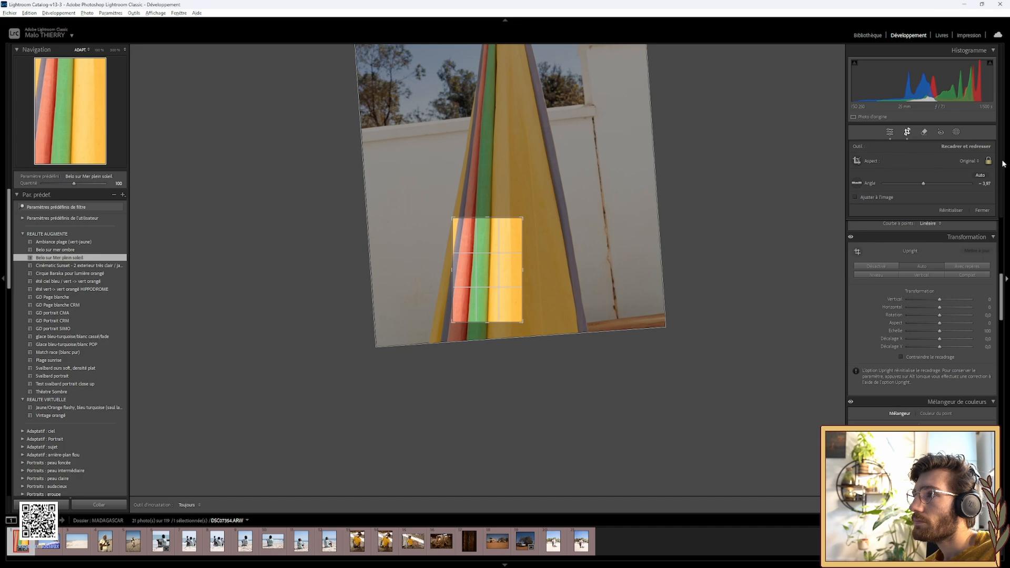
click(957, 162)
click(903, 211)
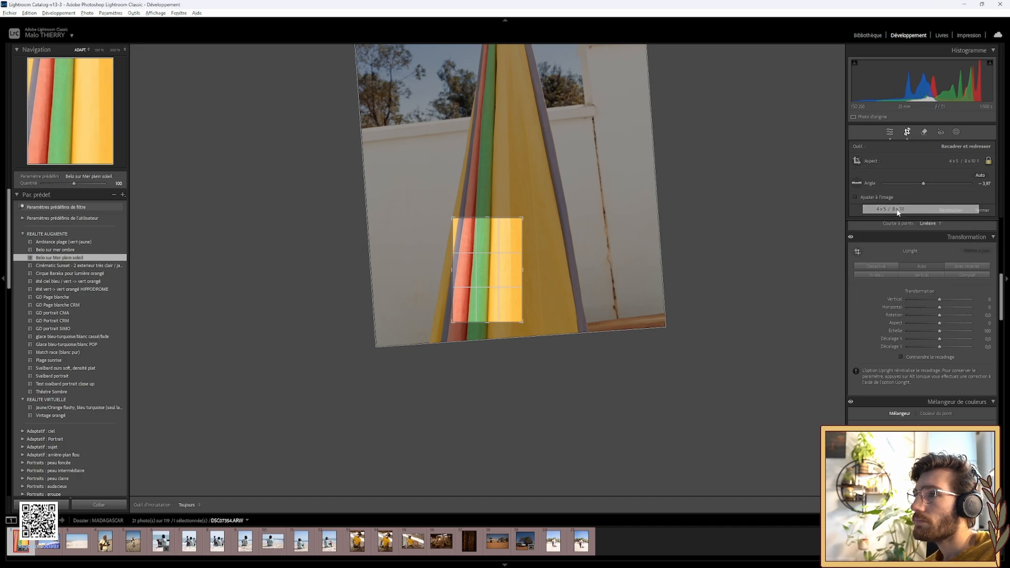
drag(489, 266, 493, 268)
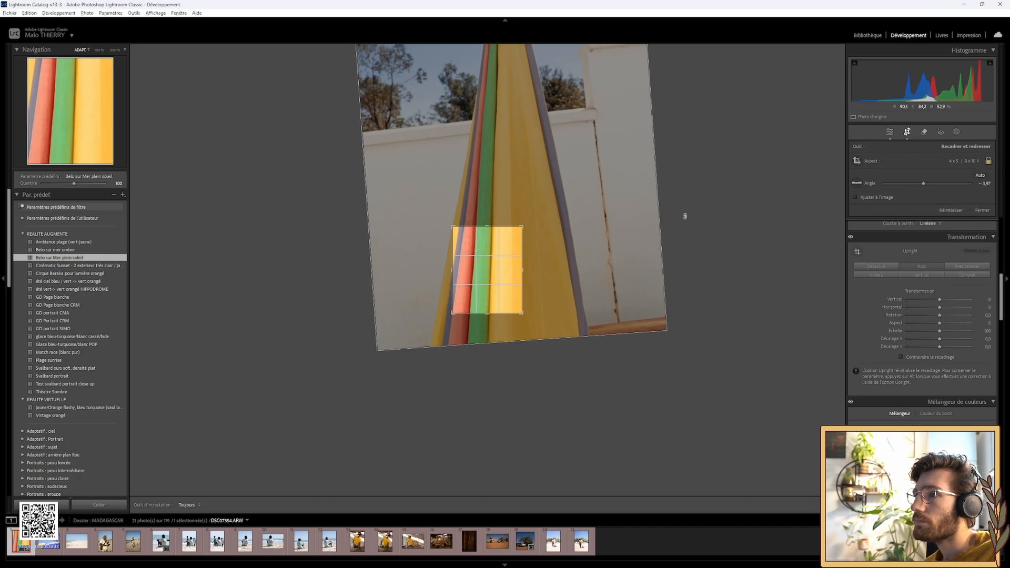
click(908, 132)
click(907, 132)
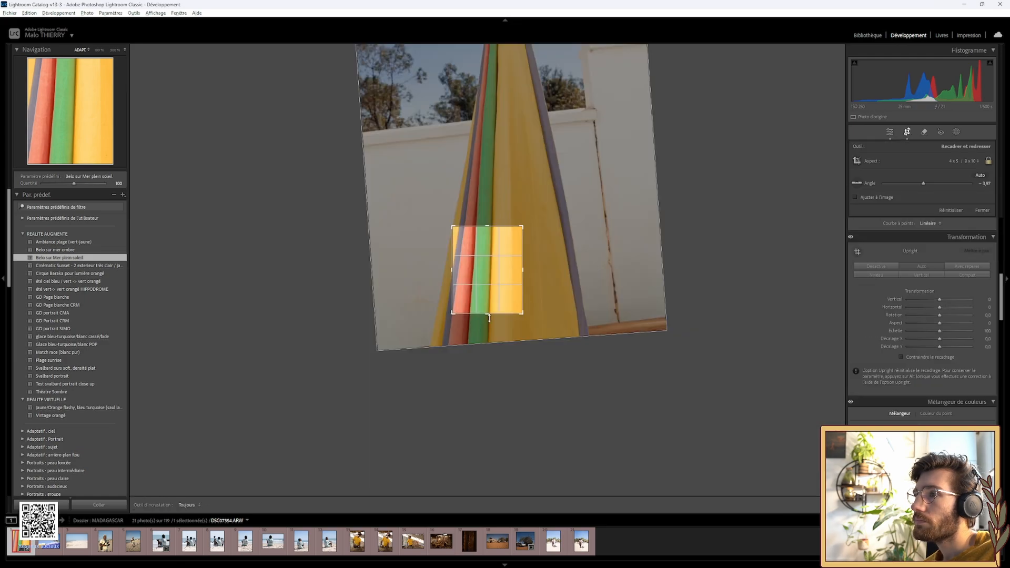
Rotate the fabric stripe crop to about 0.76° and inspect the cropped result, including its lower part at 100%.
drag(524, 315, 501, 287)
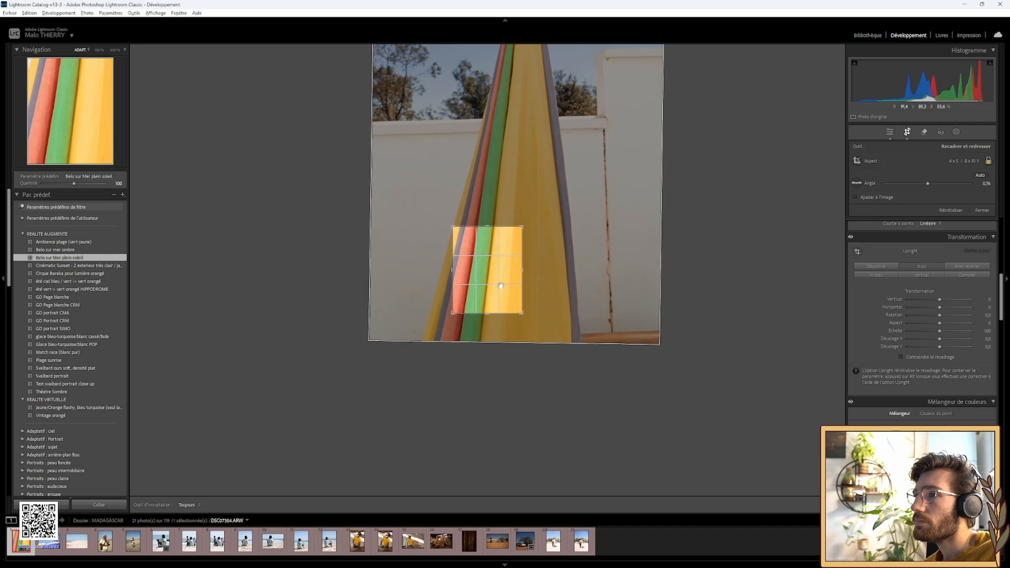
click(908, 133)
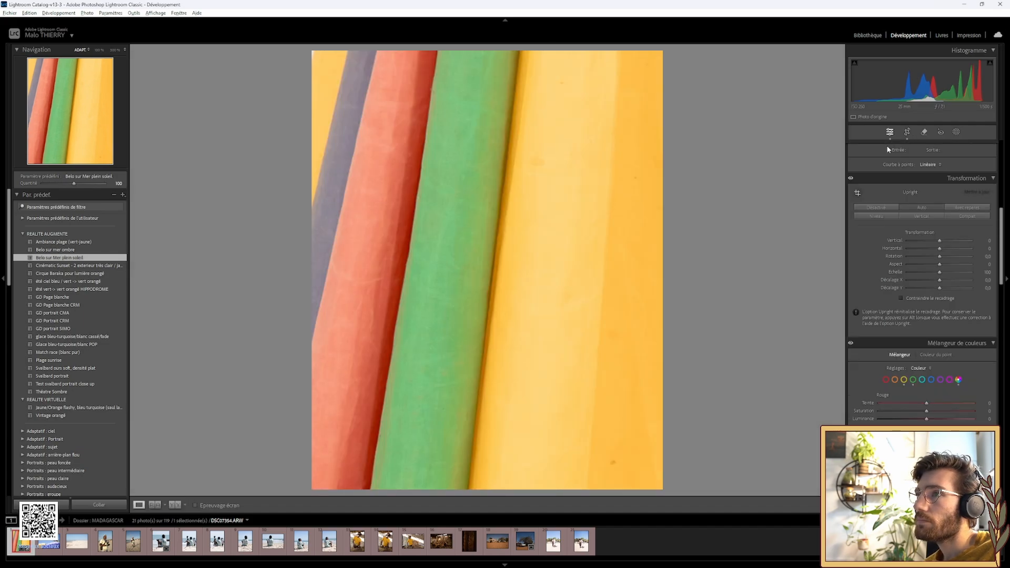
click(907, 132)
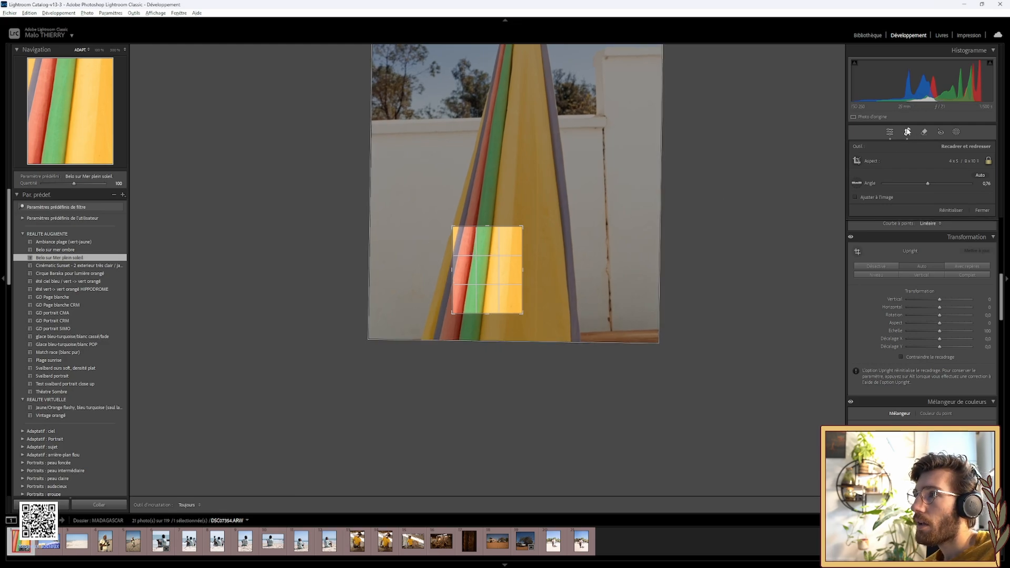
click(907, 132)
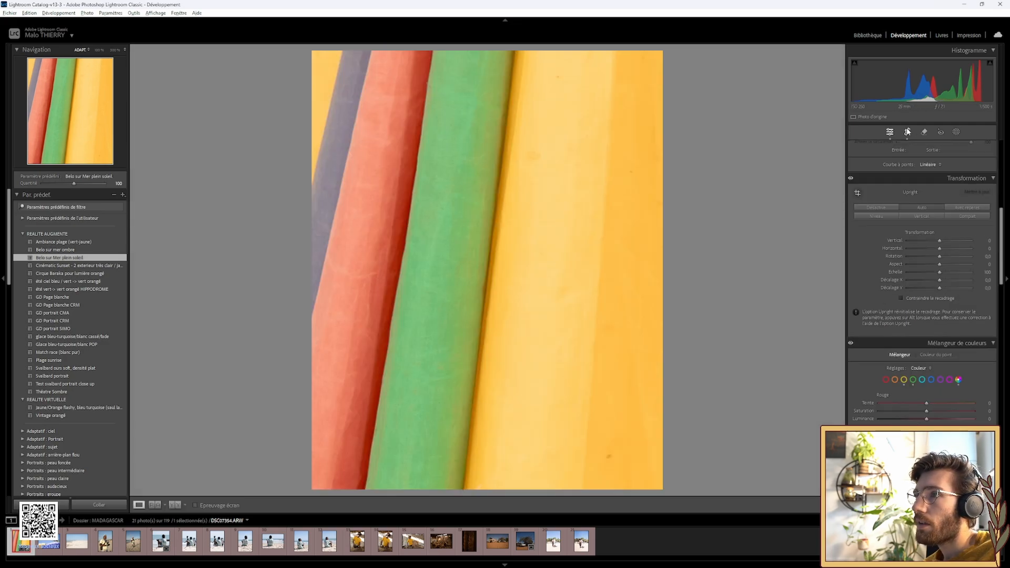
click(356, 101)
drag(308, 20, 306, 5)
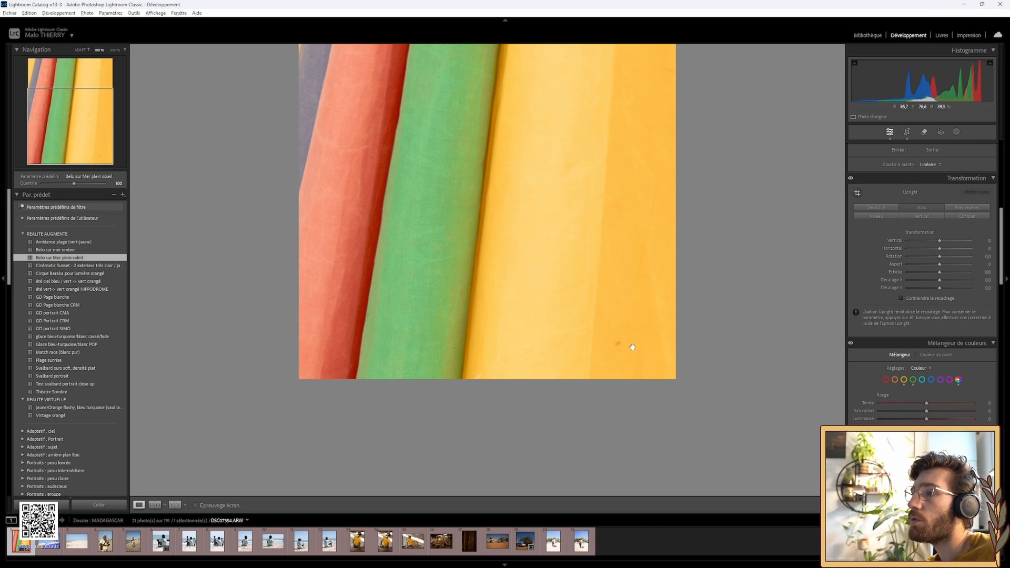
click(431, 168)
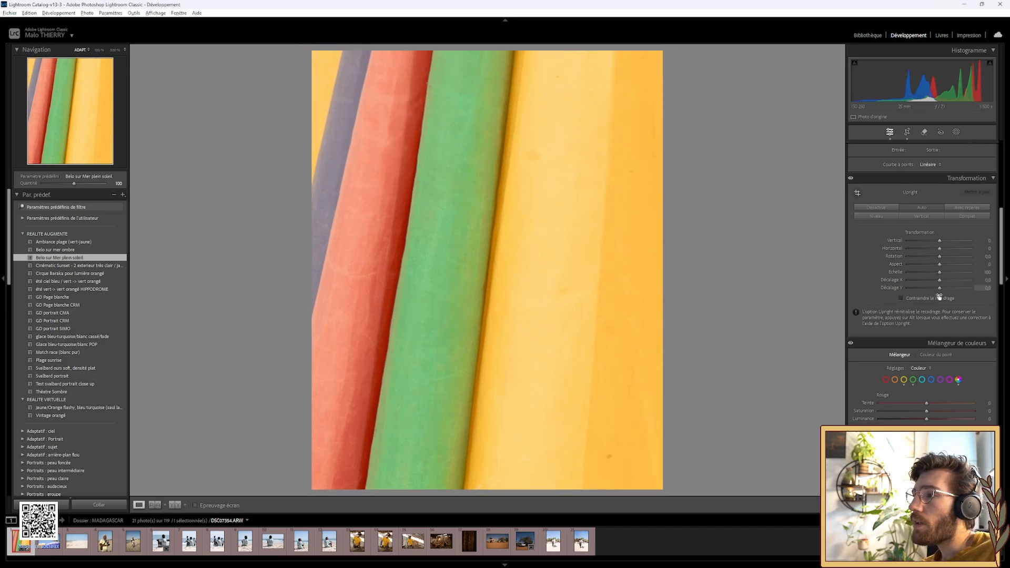
Reset the yellow hue and luminance and the green hue to 0 in the color mixer, and set the yellow saturation to +21.
scroll(936, 235, up, 10)
scroll(933, 235, down, 10)
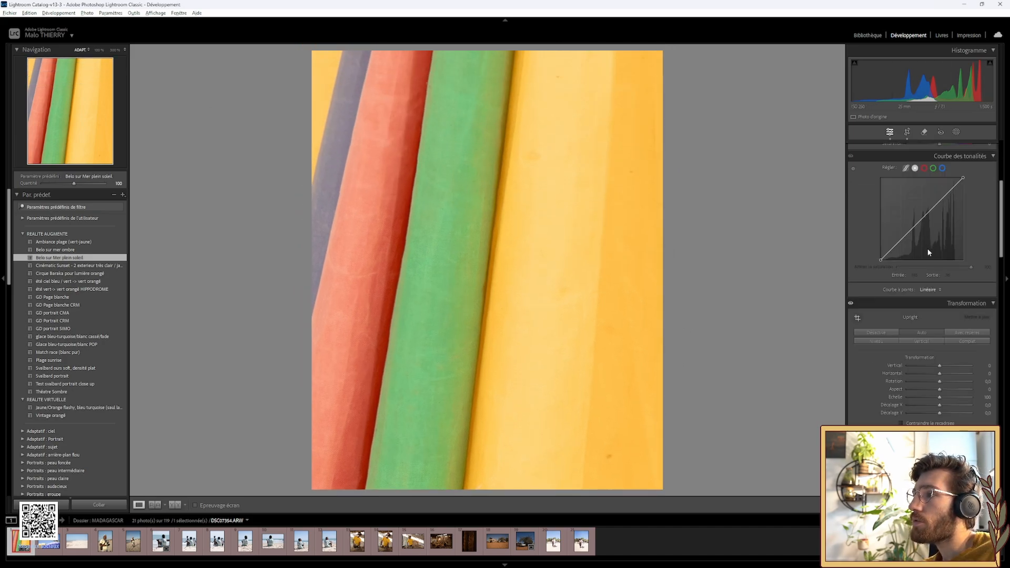
scroll(863, 185, up, 2)
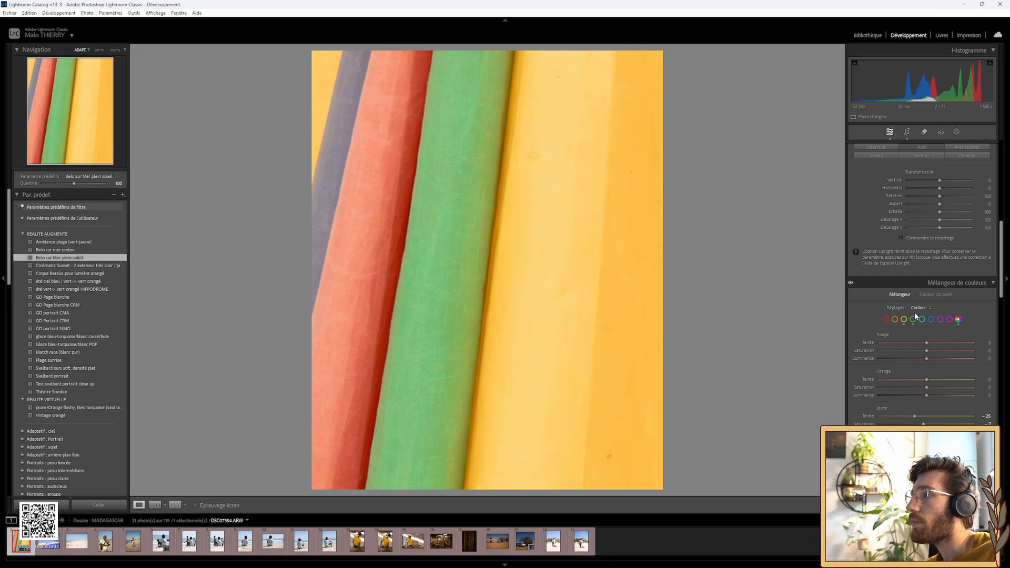
scroll(915, 315, down, 2)
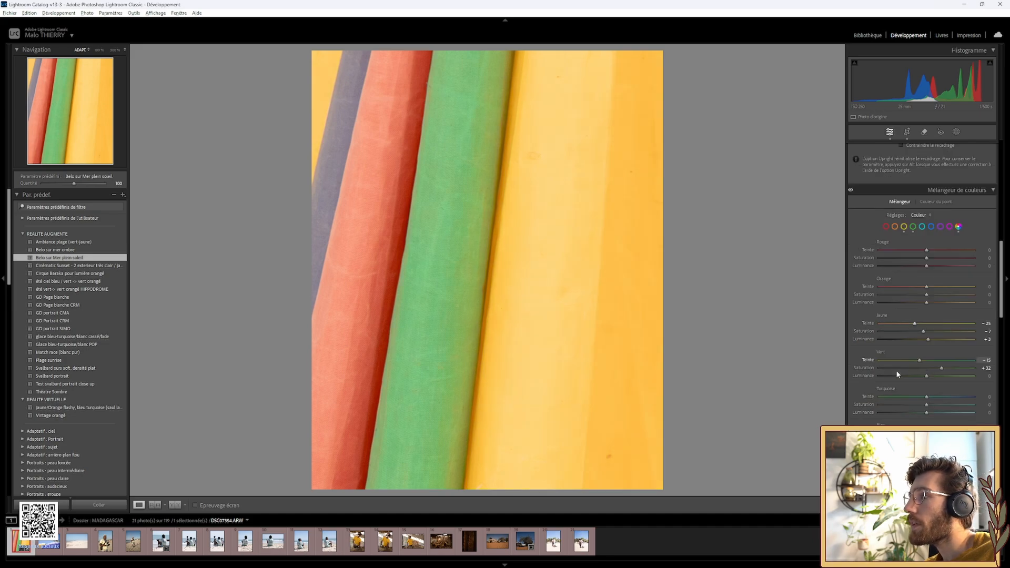
double_click(866, 358)
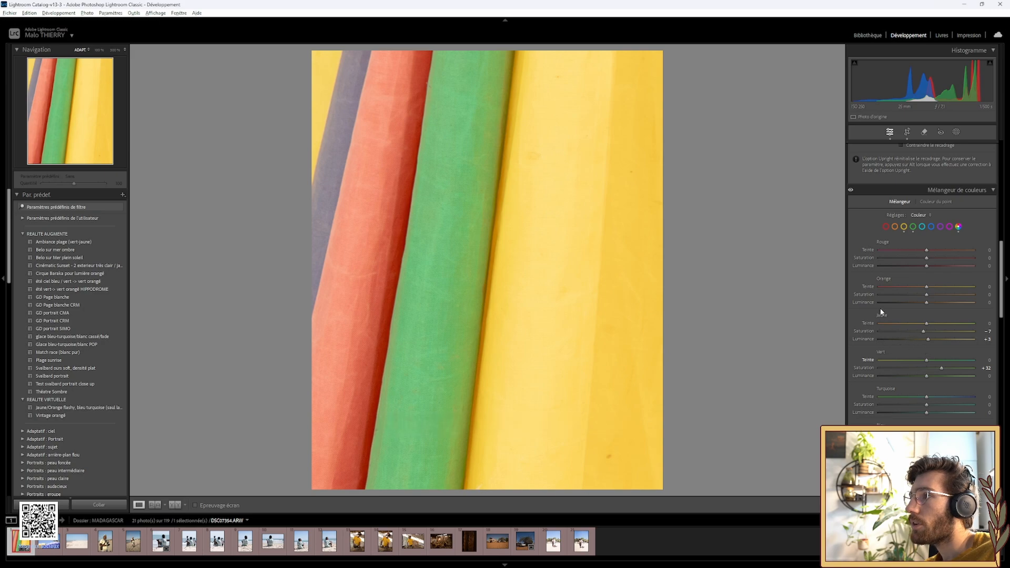
scroll(879, 308, down, 4)
scroll(879, 194, up, 2)
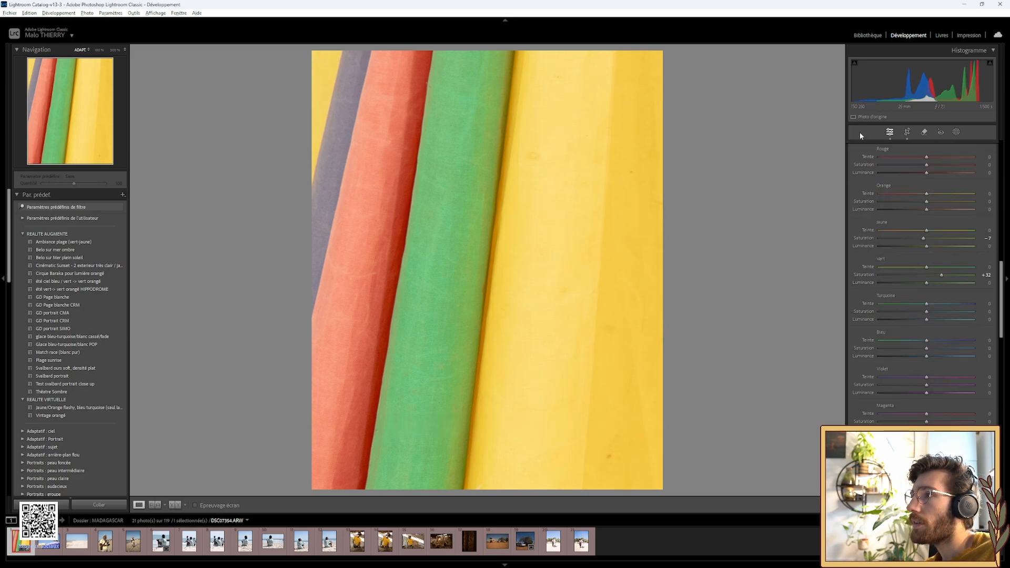
scroll(854, 185, up, 4)
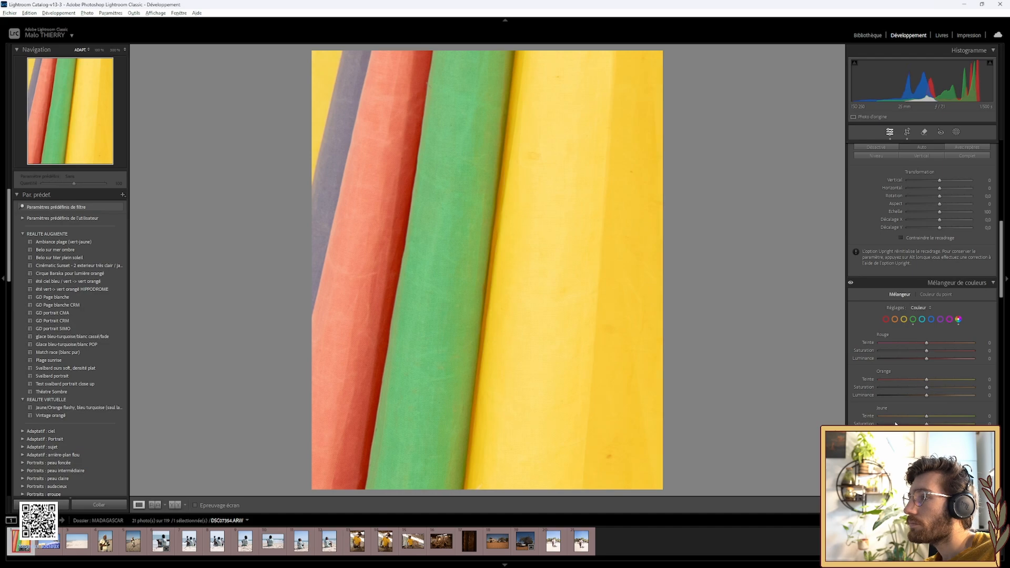
drag(933, 423, 937, 424)
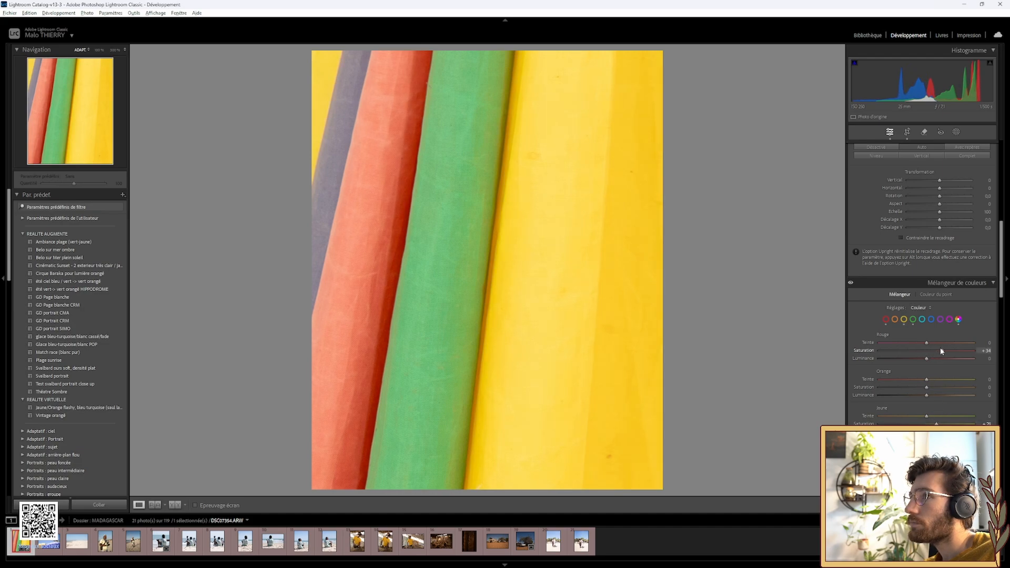
Try different saturation values for blue, violet and magenta, up to +100 for magenta, and reset all three to 0.
scroll(905, 368, down, 5)
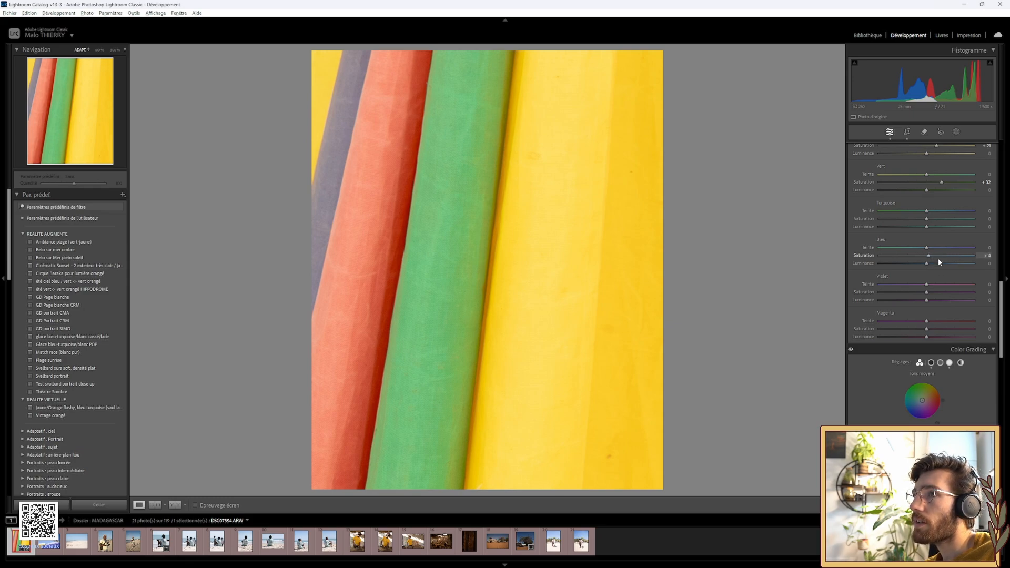
drag(935, 267, 933, 266)
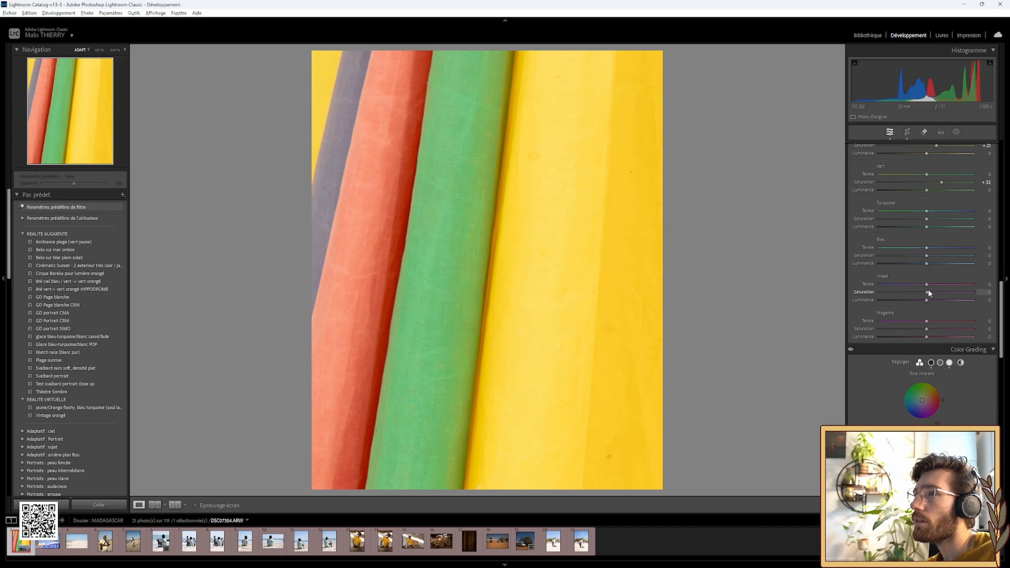
drag(960, 296, 928, 294)
drag(950, 329, 958, 329)
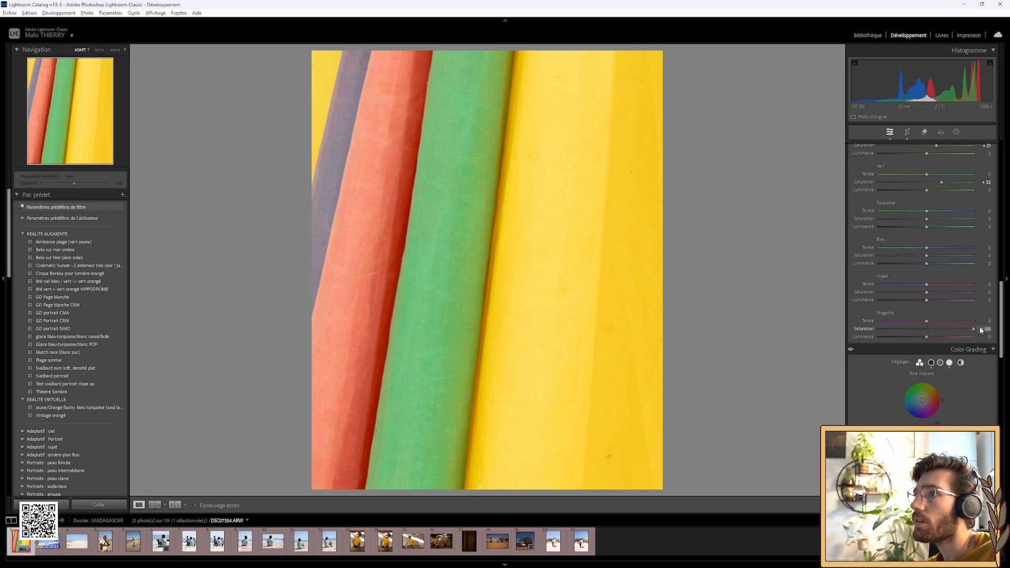
double_click(870, 329)
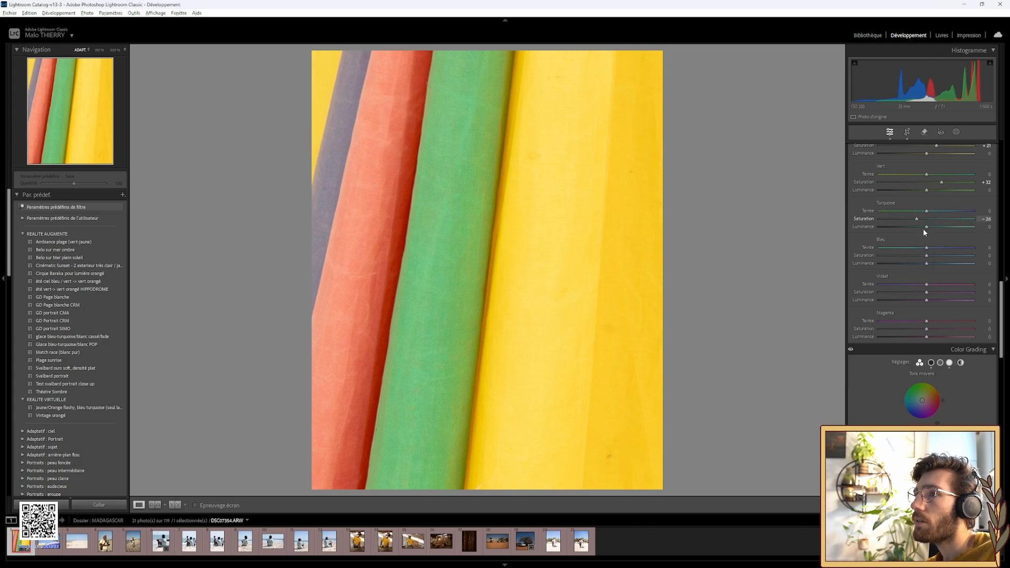
Reset the turquoise saturation to 0 and try a blue hue of -71 in the colour mixer.
mouse_move(923, 229)
mouse_down()
mouse_move(962, 228)
mouse_move(926, 234)
mouse_up()
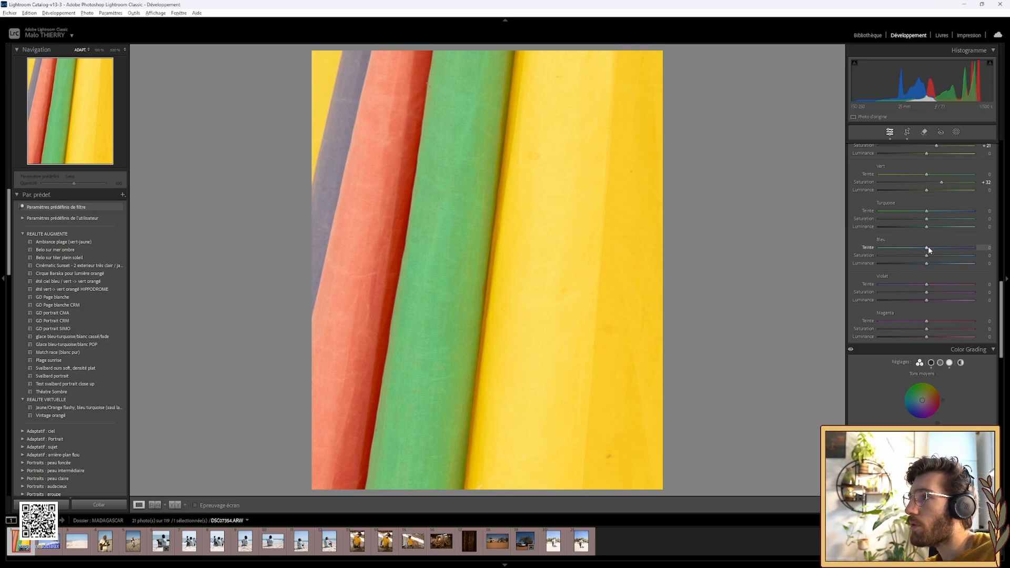
drag(928, 246, 893, 247)
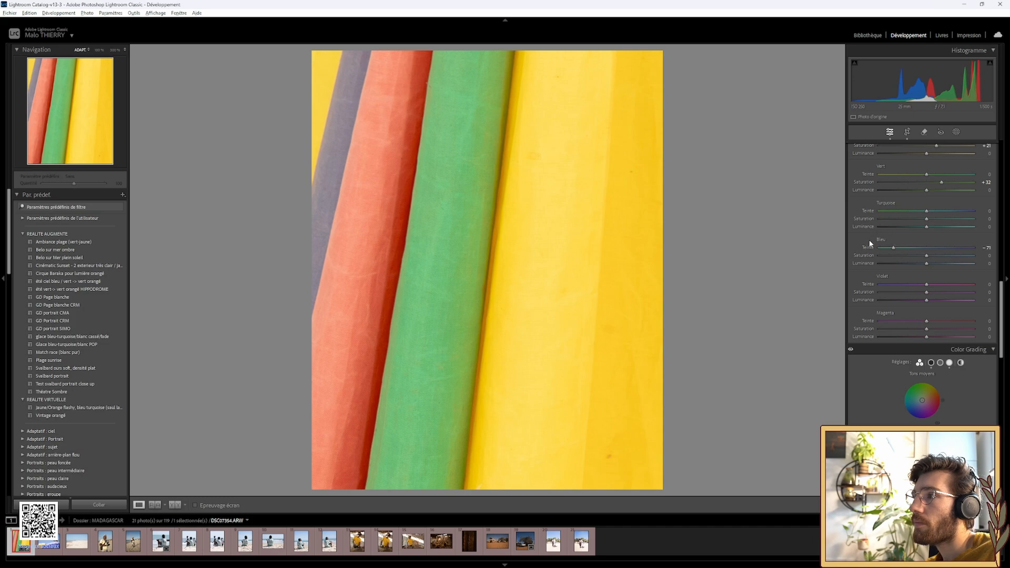
scroll(867, 245, up, 5)
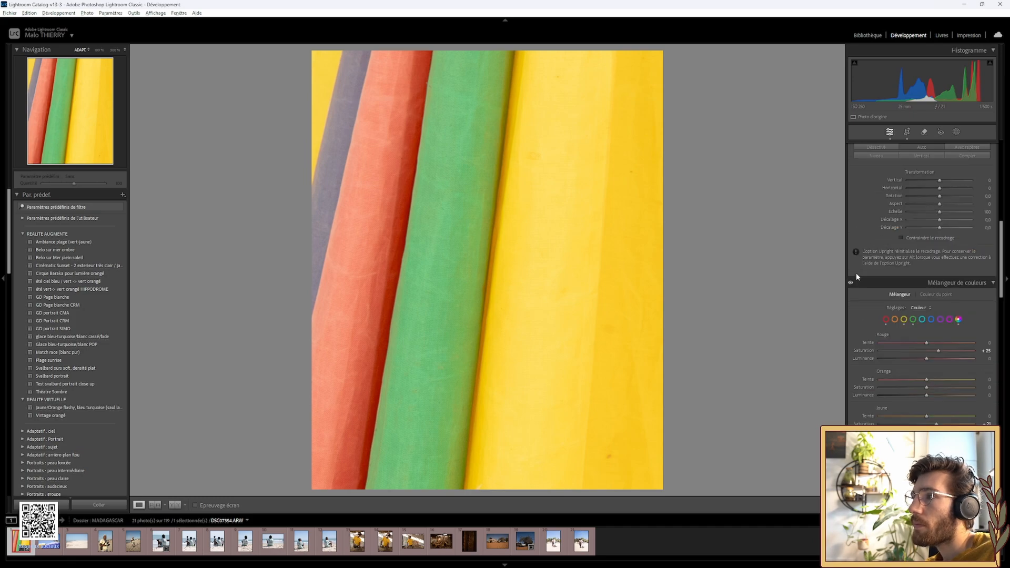
click(930, 296)
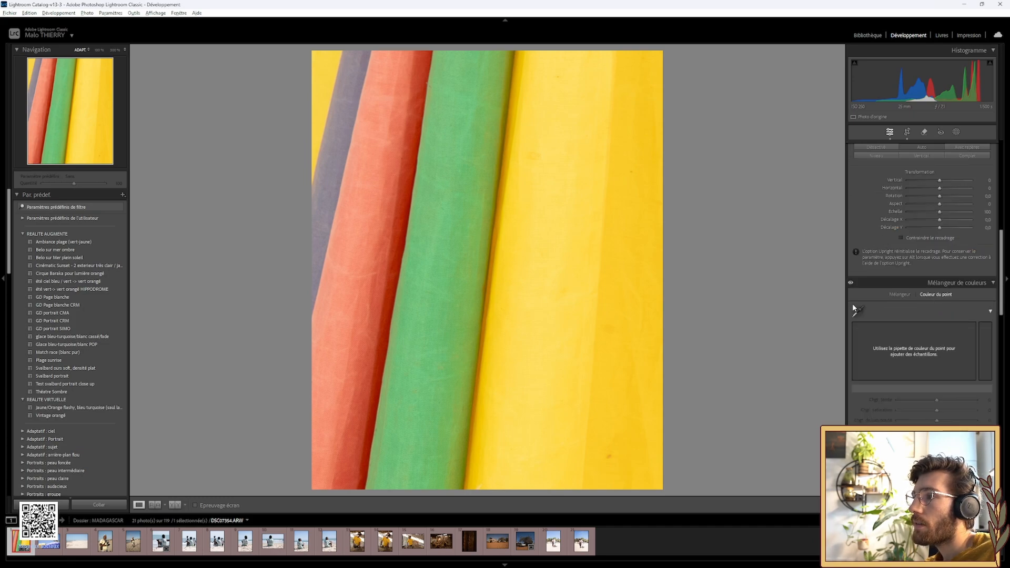
click(896, 296)
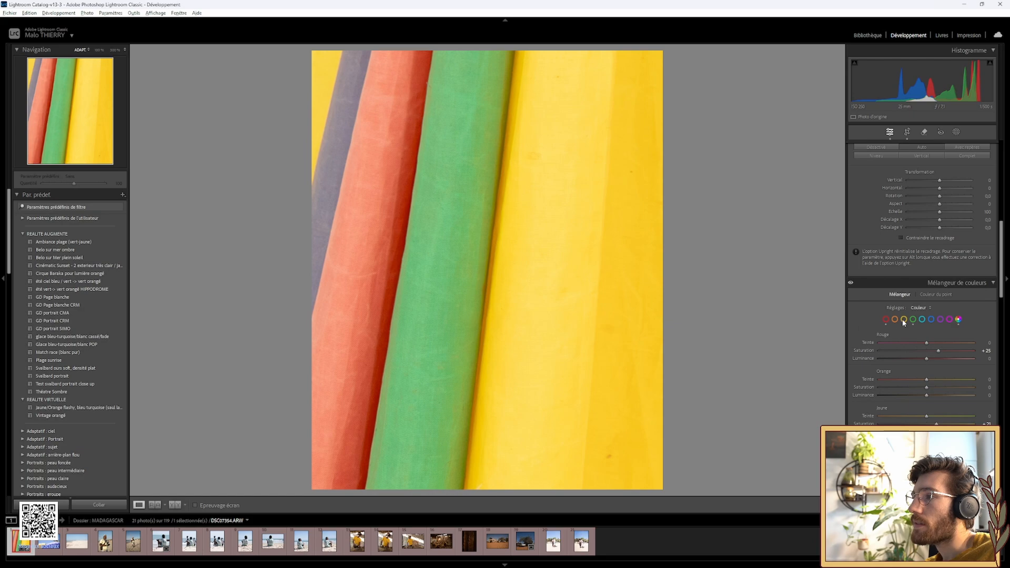
Try a violet saturation of +75 with a violet hue of -40, and reset both to 0.
scroll(910, 317, down, 2)
scroll(910, 316, down, 6)
scroll(909, 312, up, 4)
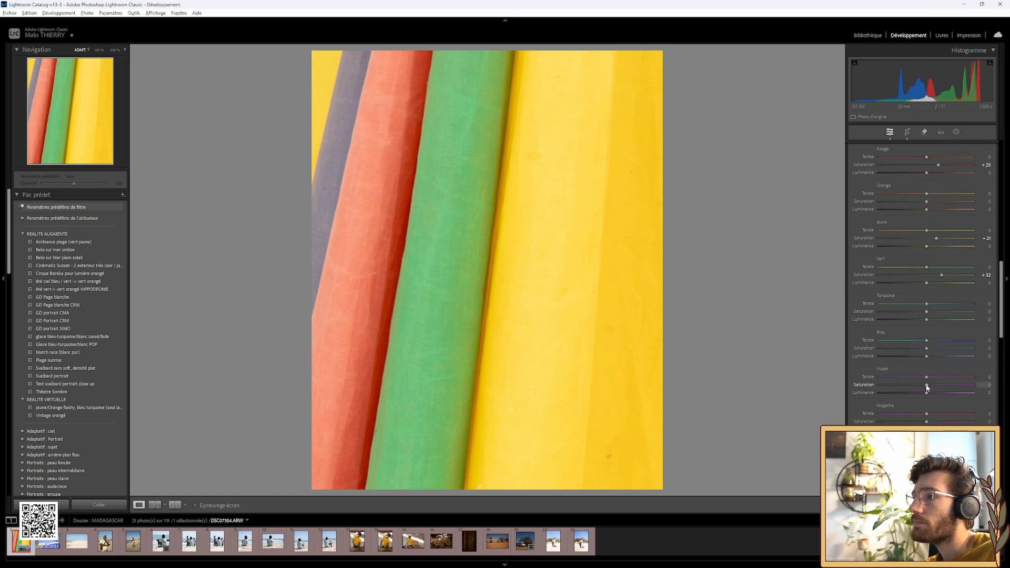
drag(926, 385, 962, 391)
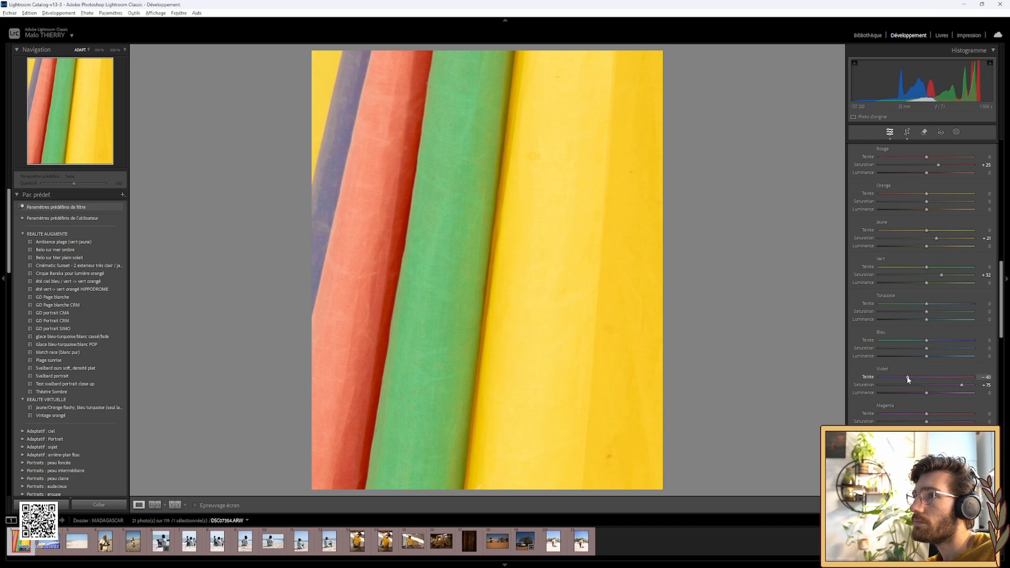
double_click(867, 377)
double_click(863, 385)
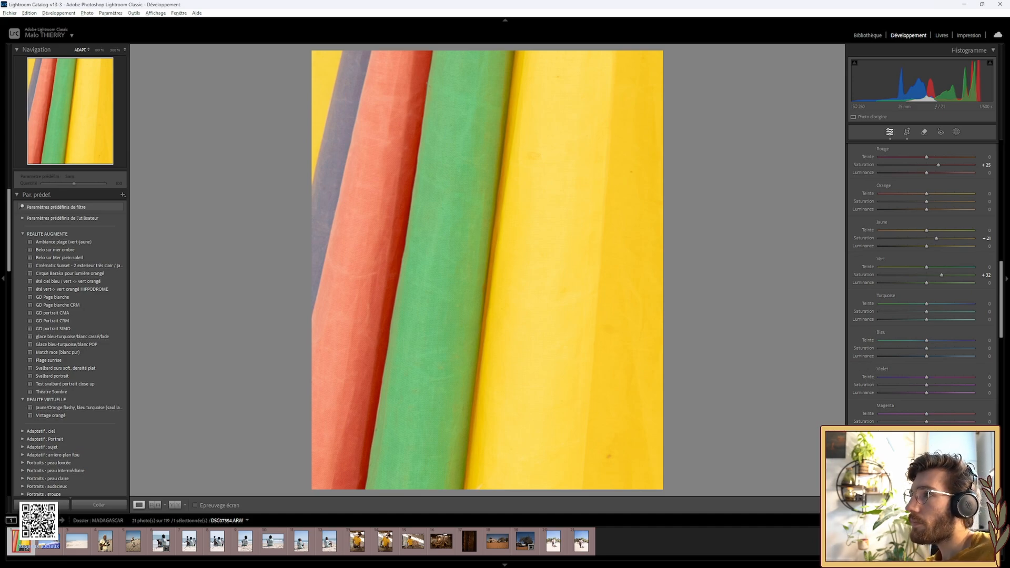
Raise the colour mixer saturation to +27 for red, +47 for orange and +23 for turquoise.
drag(938, 165, 862, 176)
drag(943, 180, 948, 203)
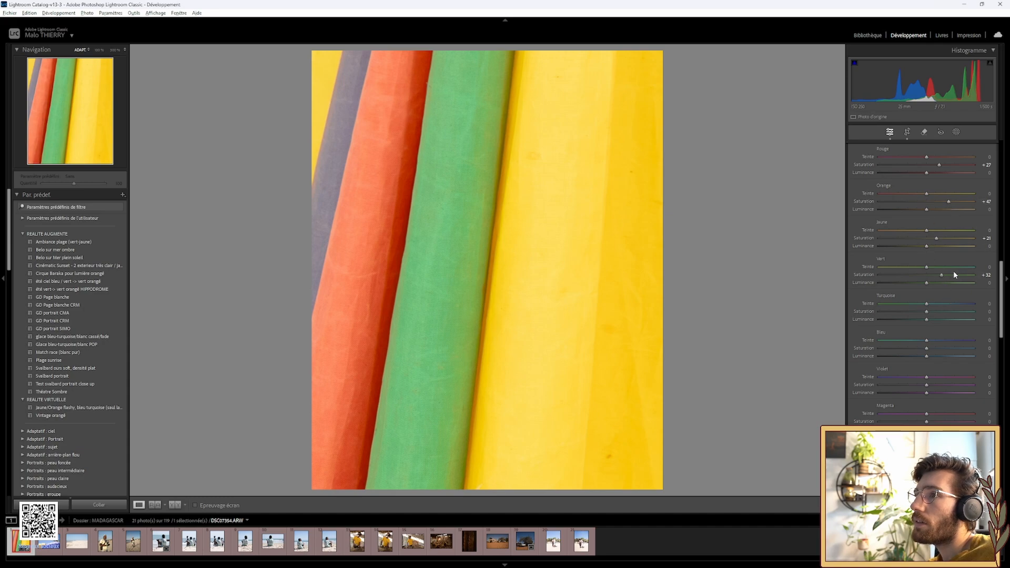
drag(927, 311, 939, 311)
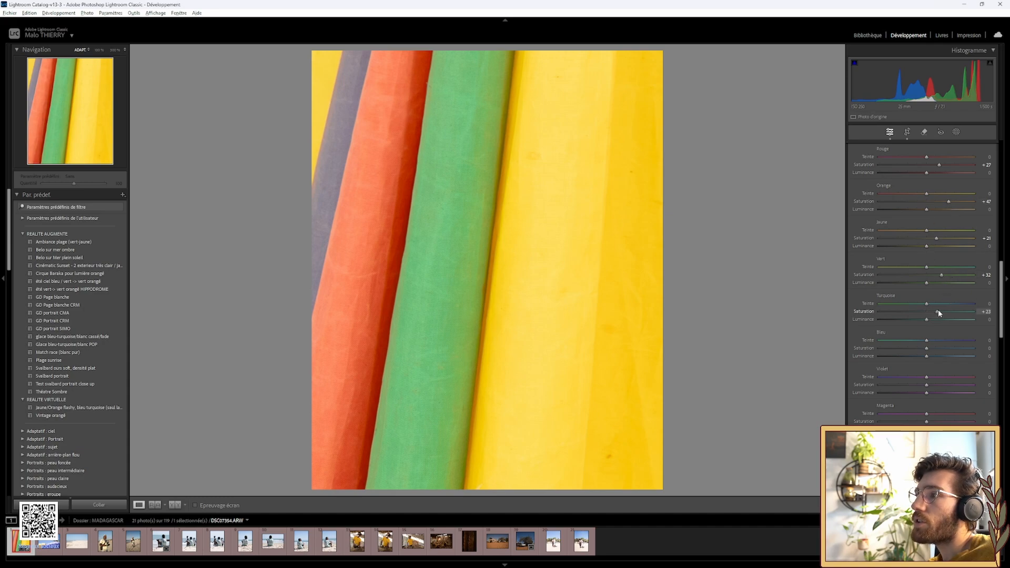
Compare the photo with and without the colour mixer adjustments, leaving them enabled.
scroll(892, 169, up, 3)
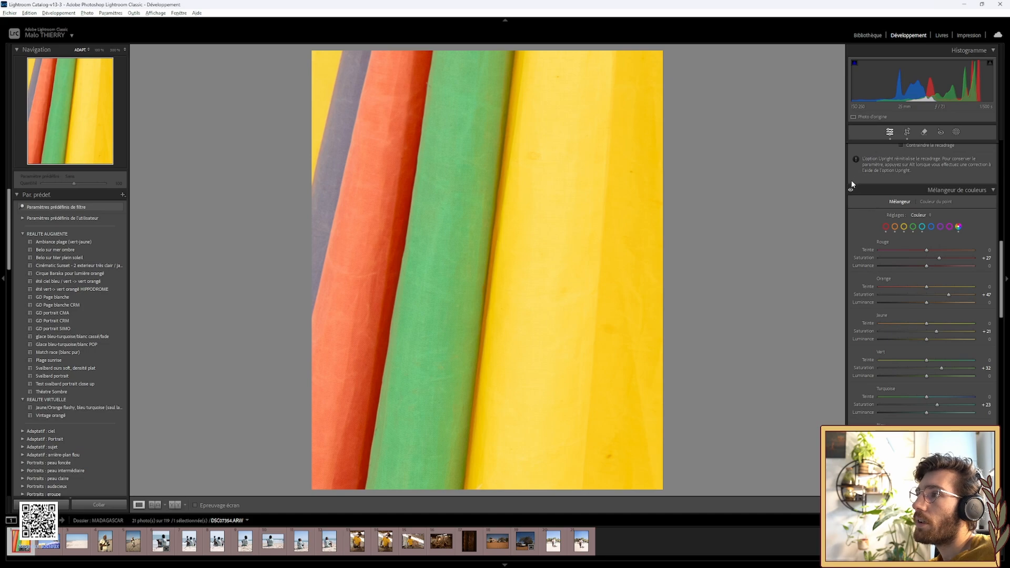
click(851, 190)
click(851, 190)
click(851, 190)
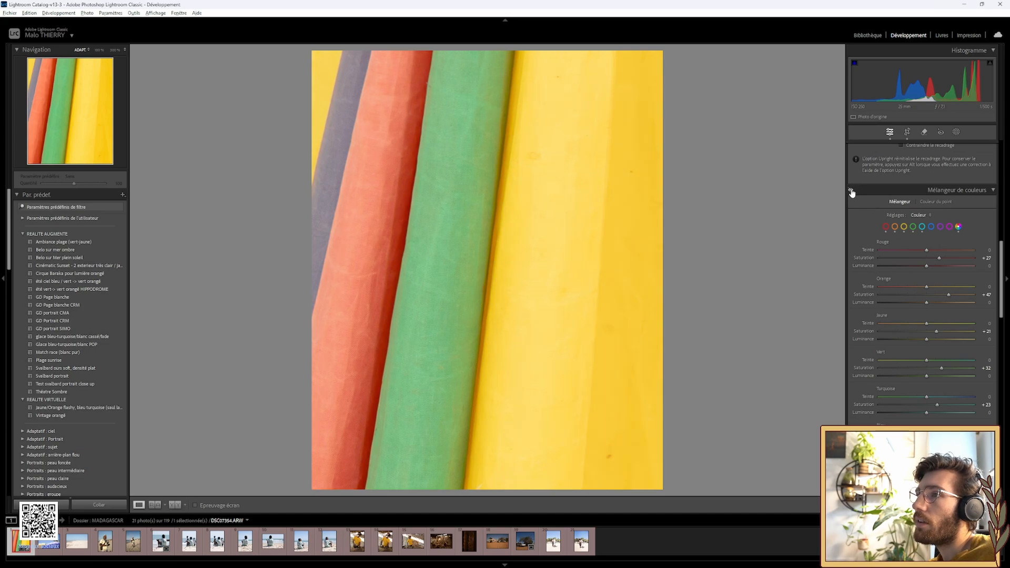
click(851, 190)
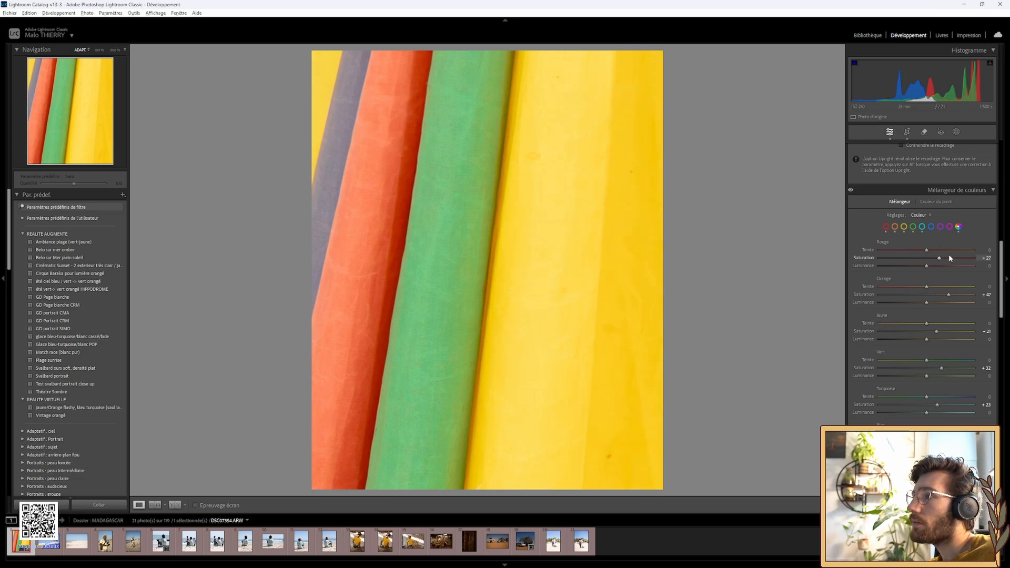
Lower the colour mixer saturation to +15 for orange, +20 for red, +26 for green and +14 for turquoise.
drag(951, 292, 939, 293)
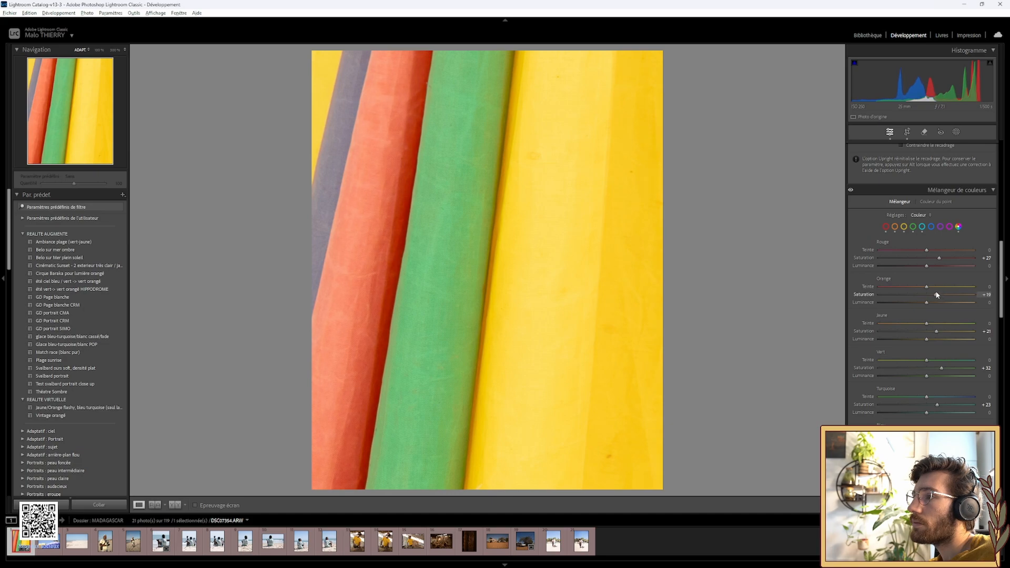
drag(937, 295, 934, 295)
drag(940, 259, 936, 259)
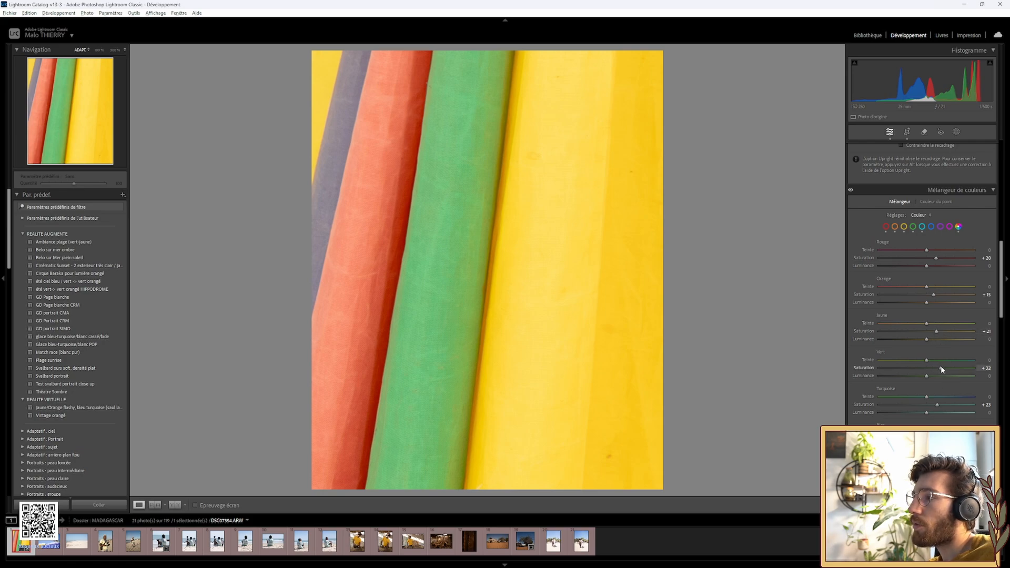
drag(942, 369, 939, 368)
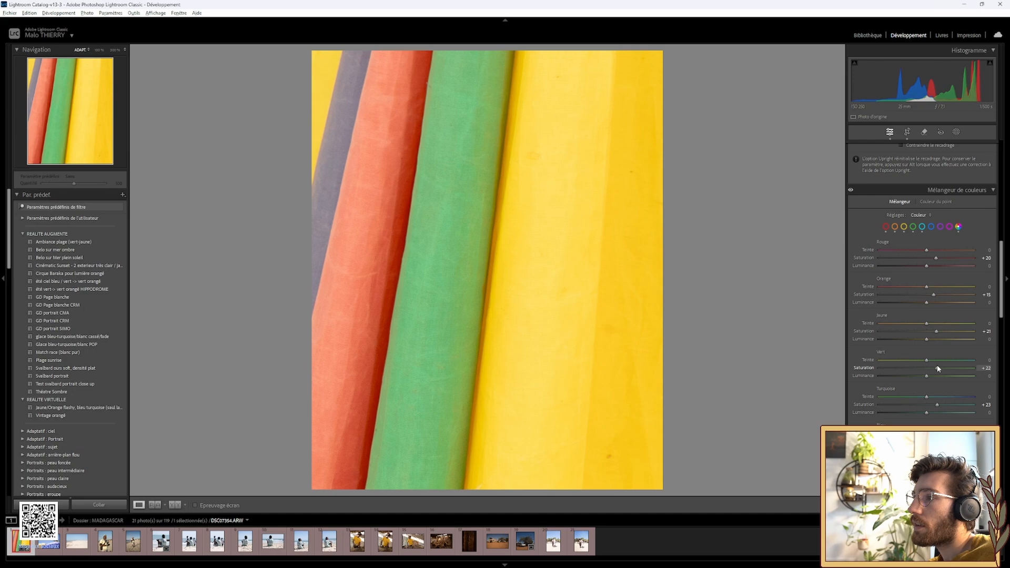
drag(938, 368, 939, 368)
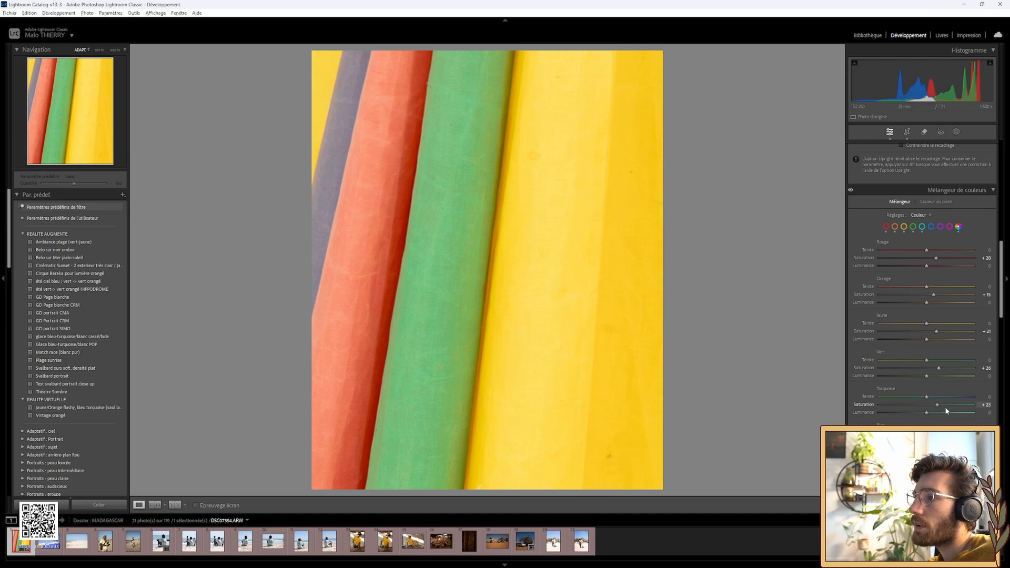
drag(936, 405, 931, 404)
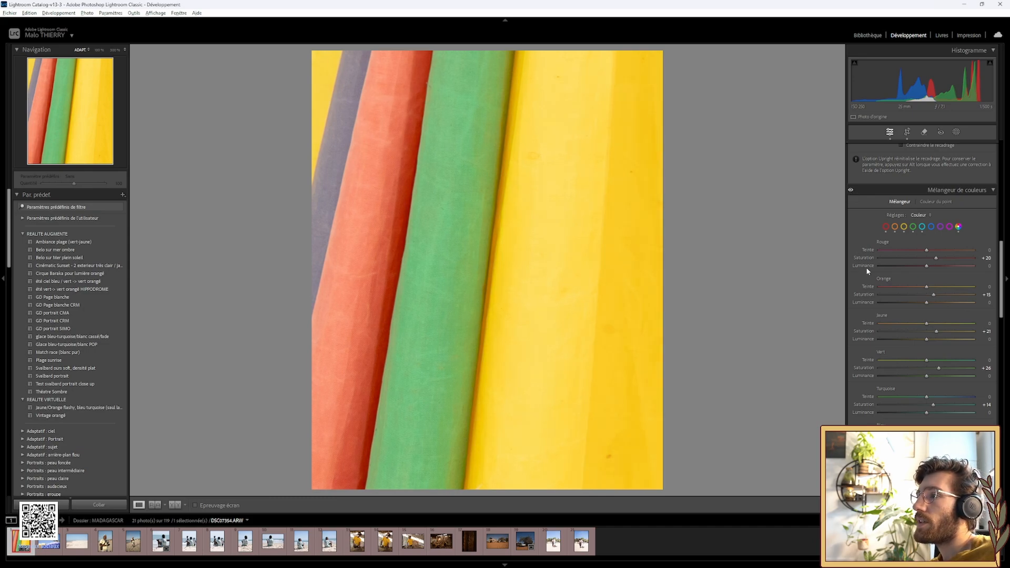
Reset the red, orange, yellow and turquoise saturation to 0 and set the green saturation to +20.
double_click(866, 330)
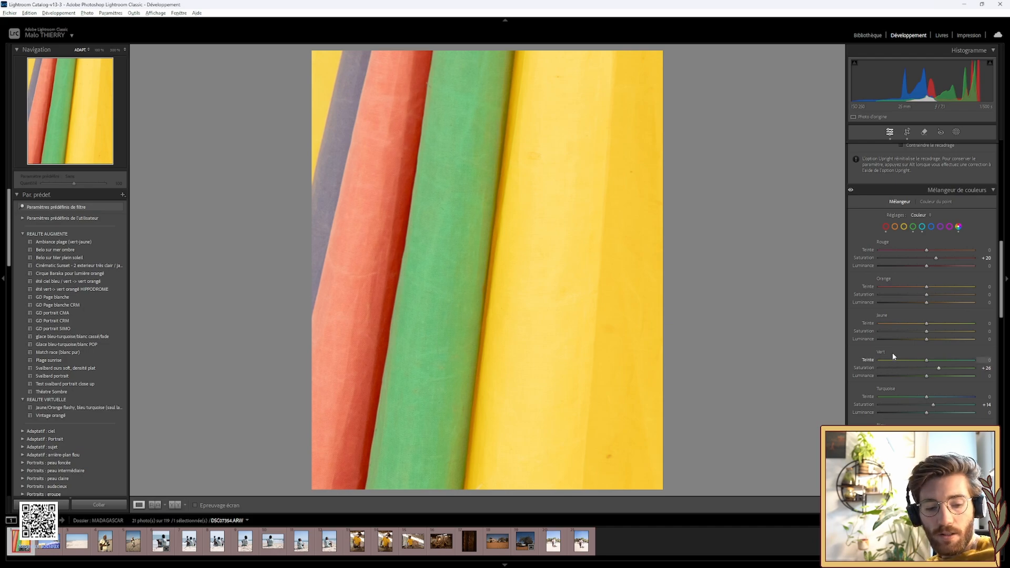
double_click(867, 405)
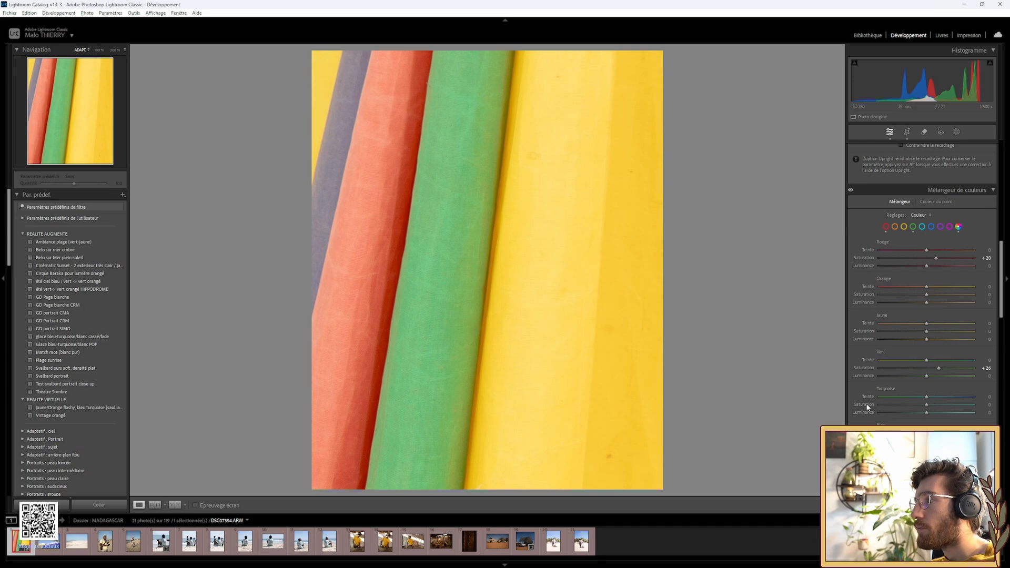
double_click(863, 367)
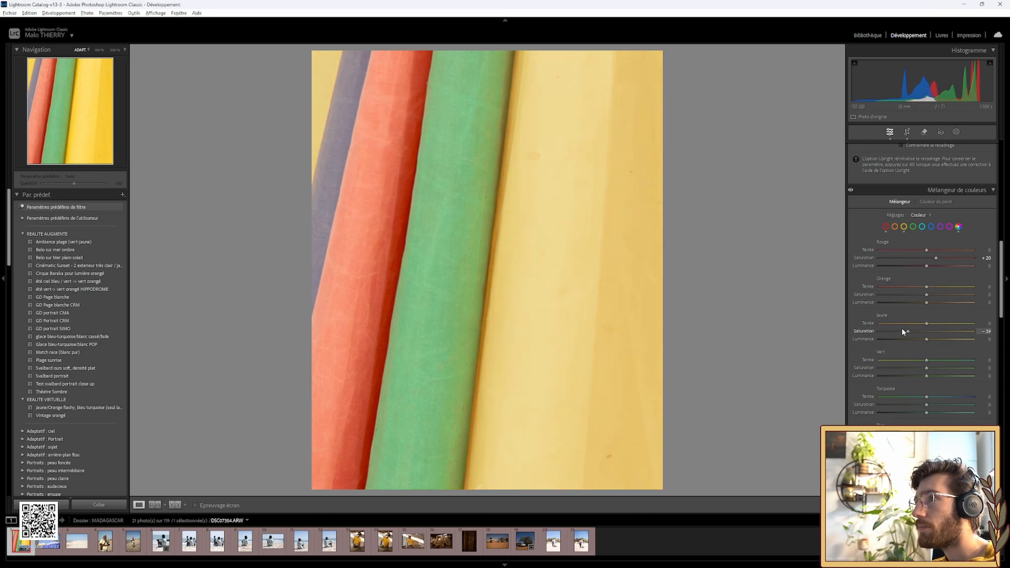
drag(901, 331, 922, 335)
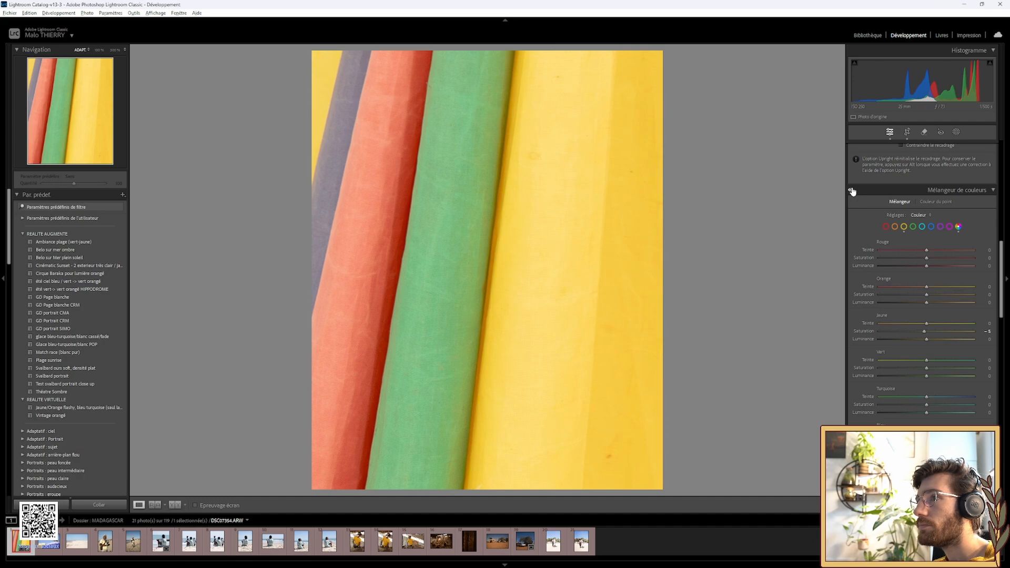
double_click(863, 333)
drag(925, 368, 936, 370)
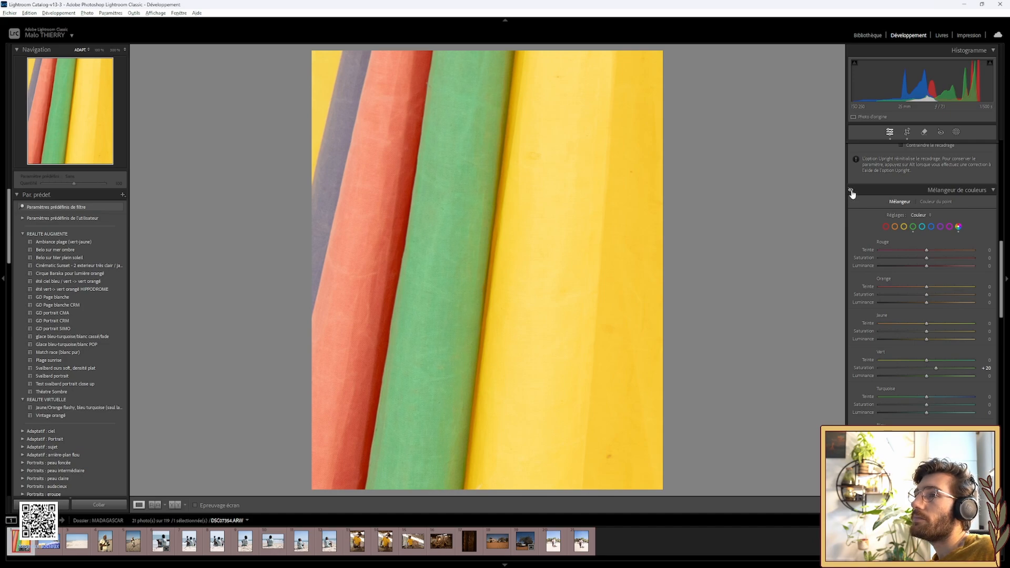
In the basic adjustments, reset Clarity to 0, set Dehaze to +6 and set Texture to +9.
scroll(889, 289, down, 8)
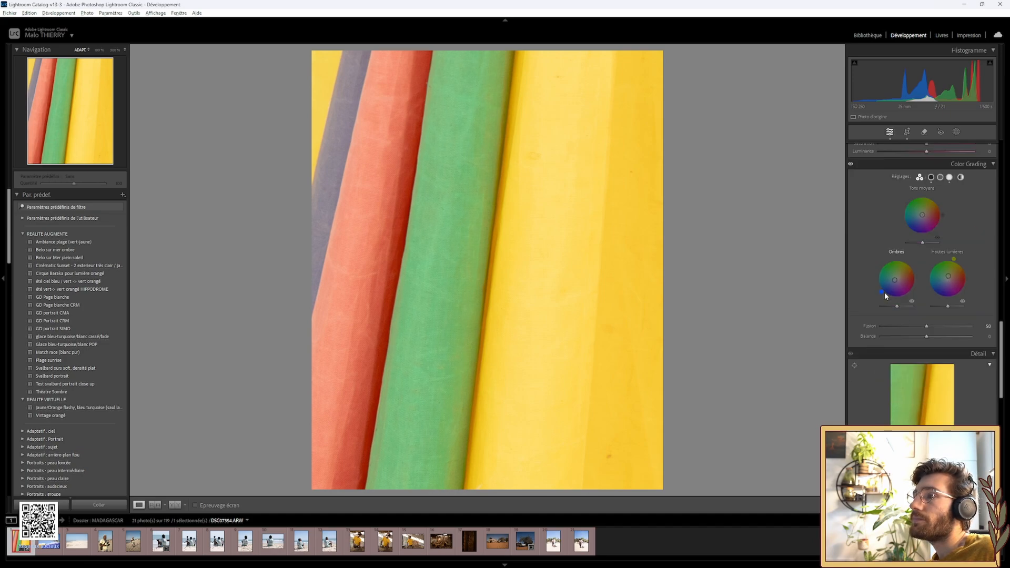
scroll(882, 297, up, 5)
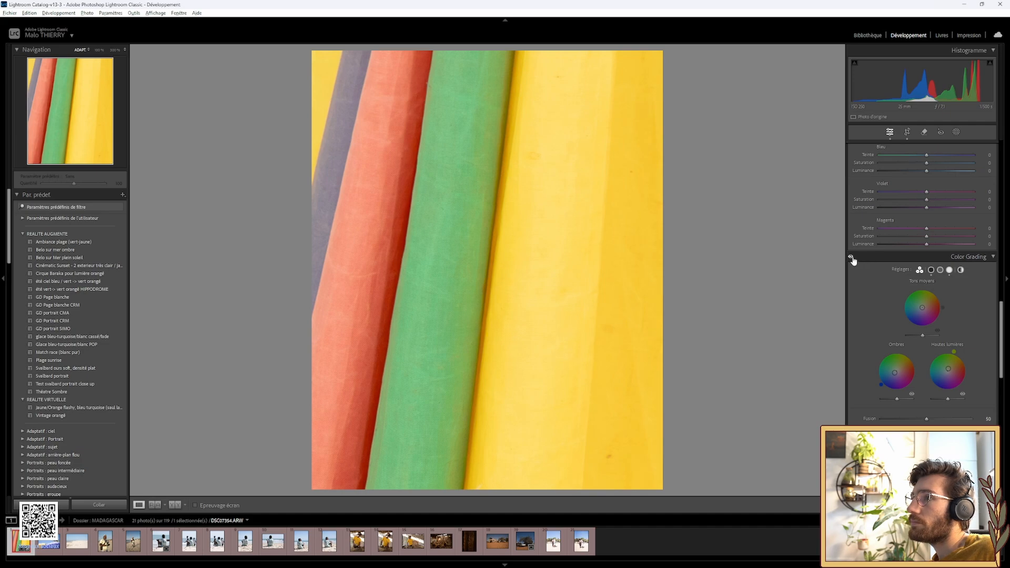
scroll(863, 312, down, 5)
scroll(871, 302, up, 5)
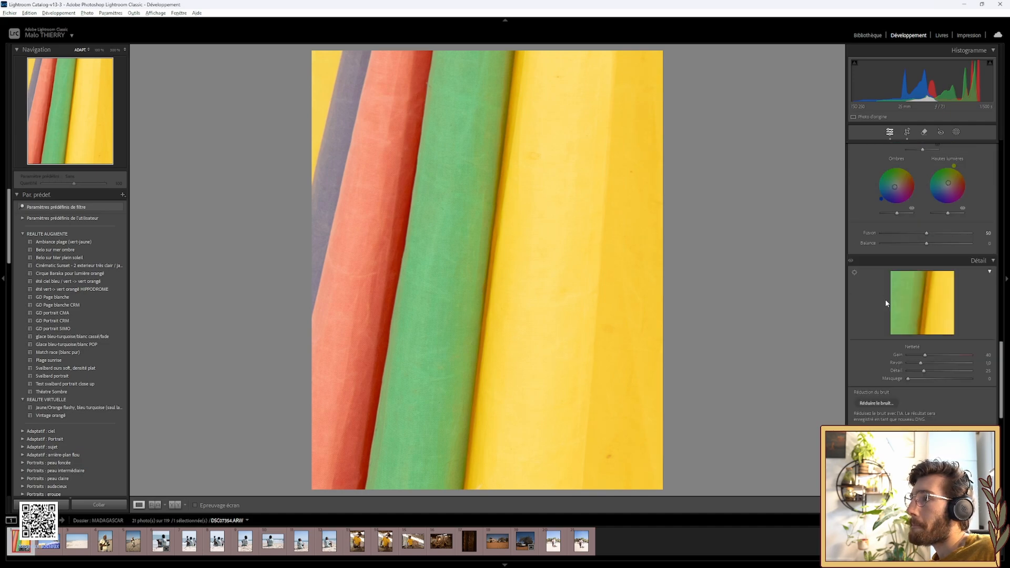
scroll(882, 327, down, 2)
scroll(916, 273, up, 2)
scroll(892, 284, up, 8)
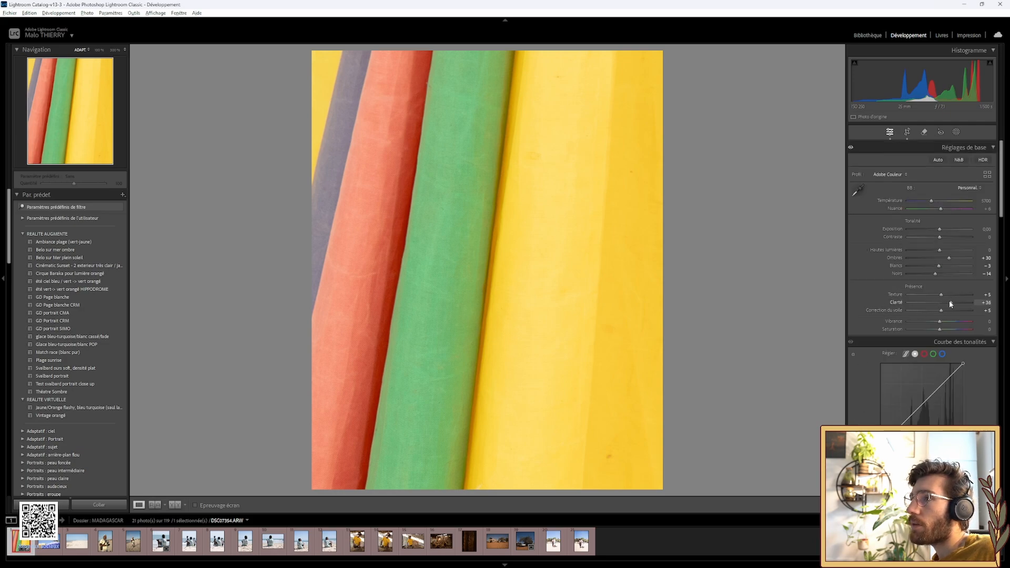
drag(950, 304, 971, 302)
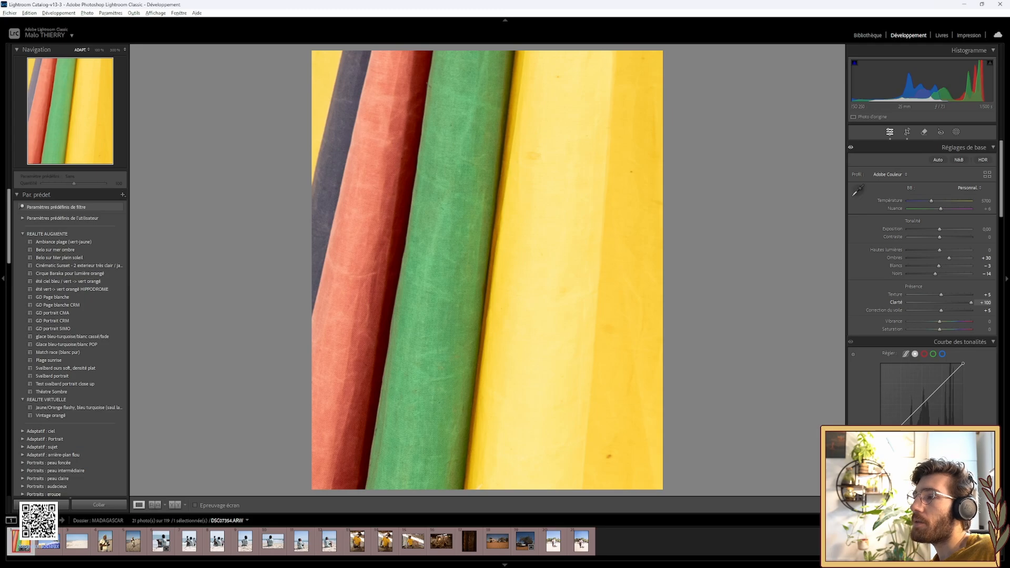
double_click(895, 303)
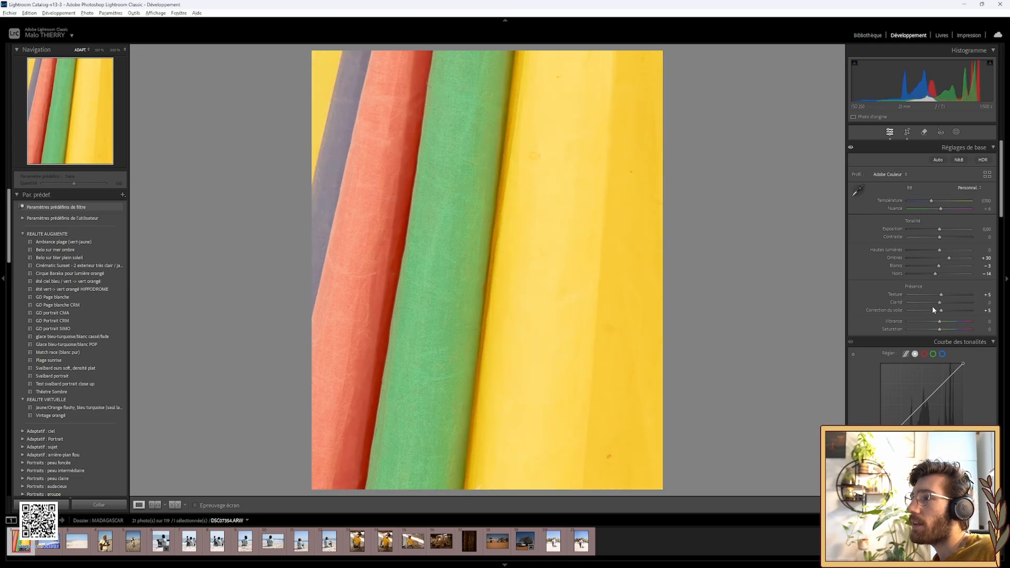
drag(941, 311, 943, 294)
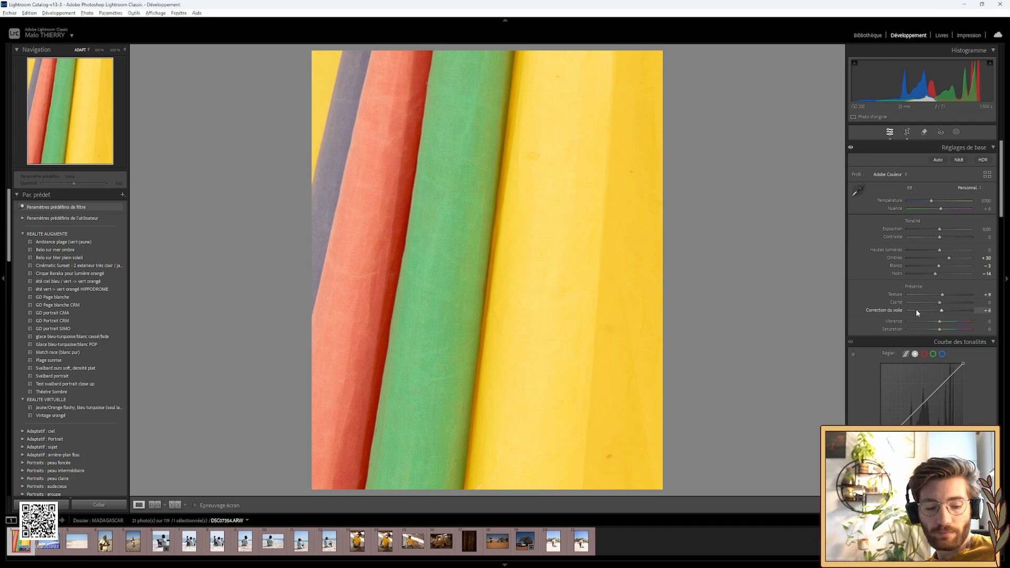
Hide the side panels and compare the edited photo with its unedited version, also from a closer view.
key(Tab)
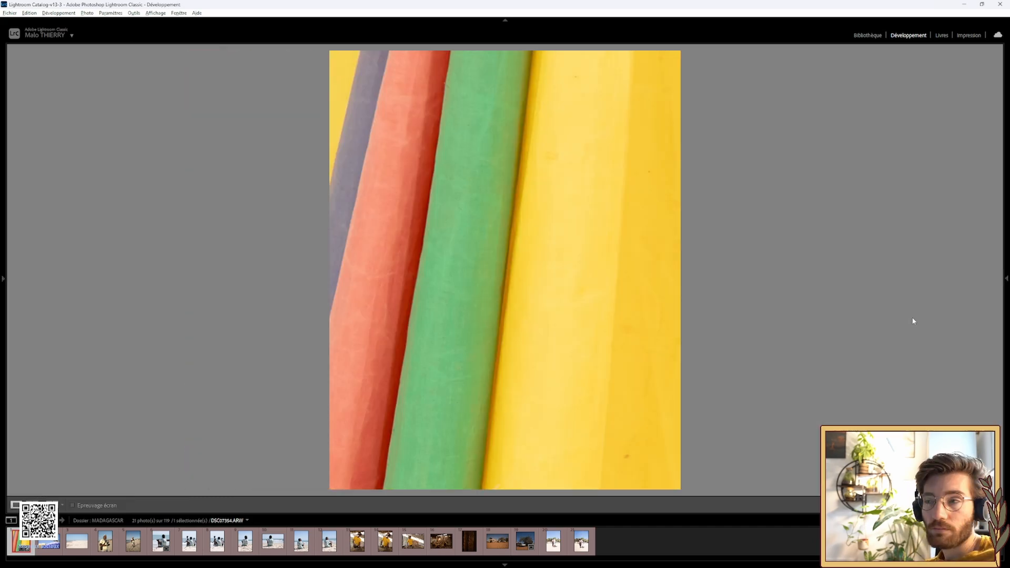
key(backslash)
key(backslash)
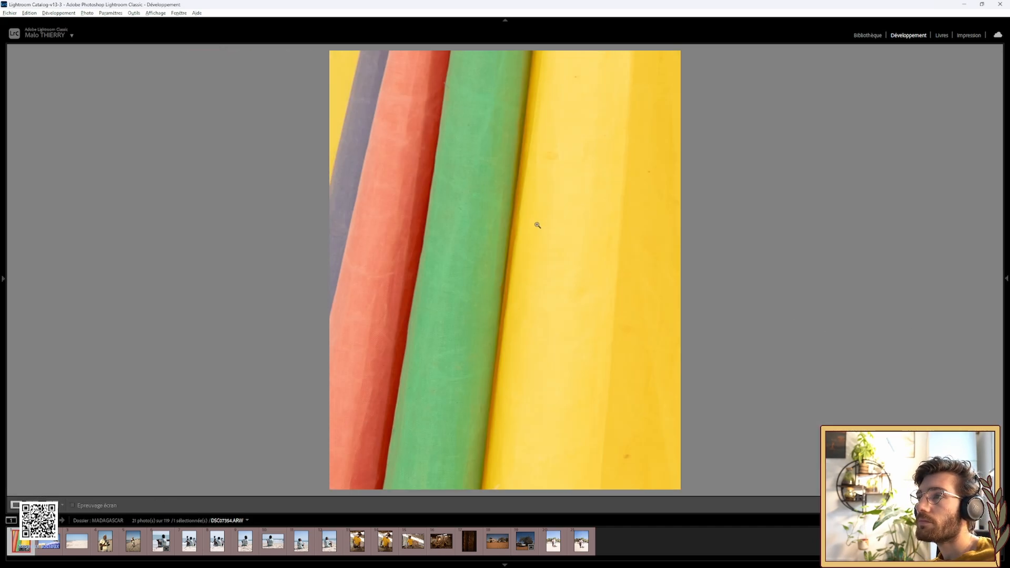
key(backslash)
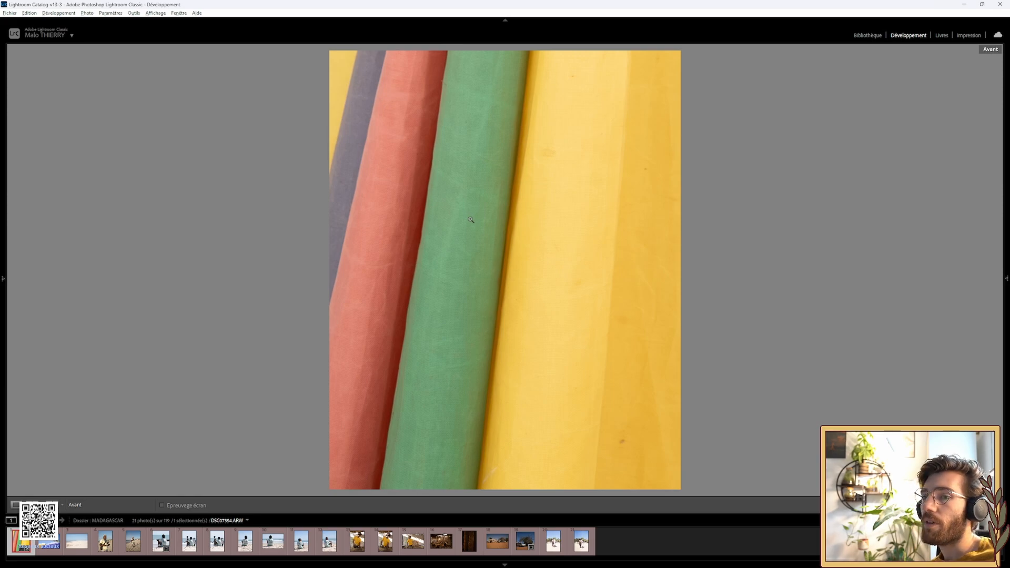
key(backslash)
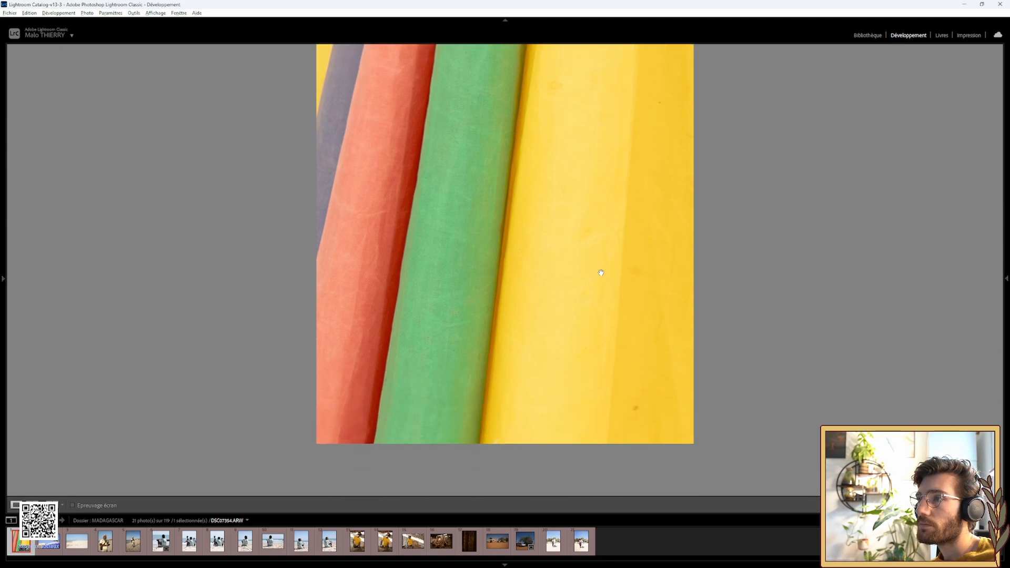
key(backslash)
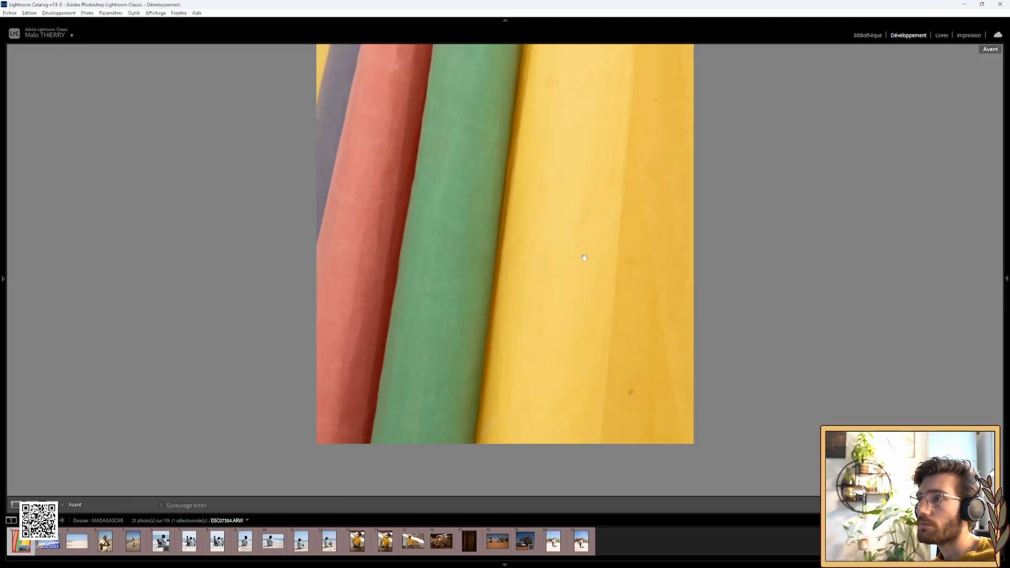
Return to the edited version of the fabric photo at full view and bring back the side panels.
key(backslash)
click(584, 258)
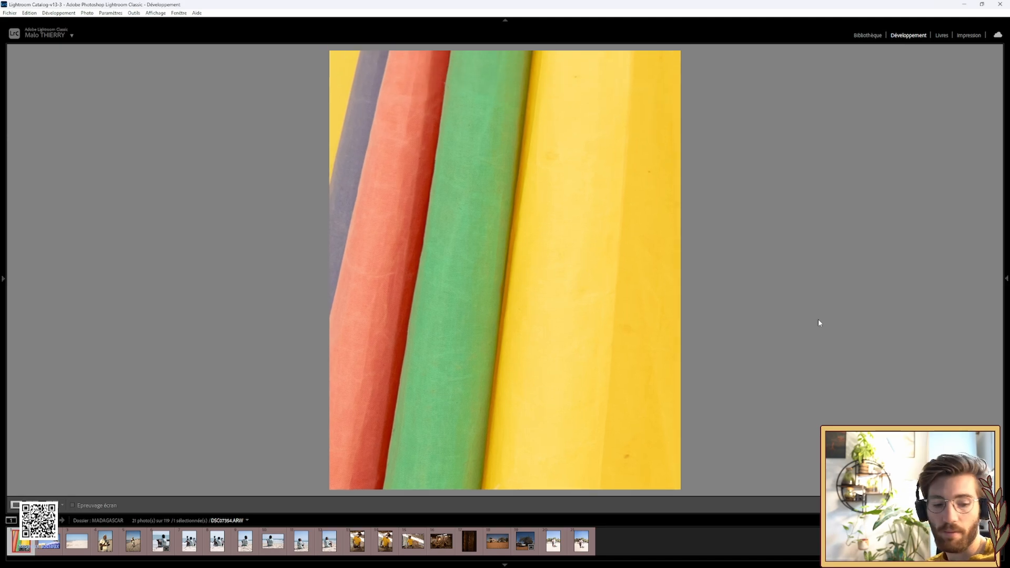
key(Tab)
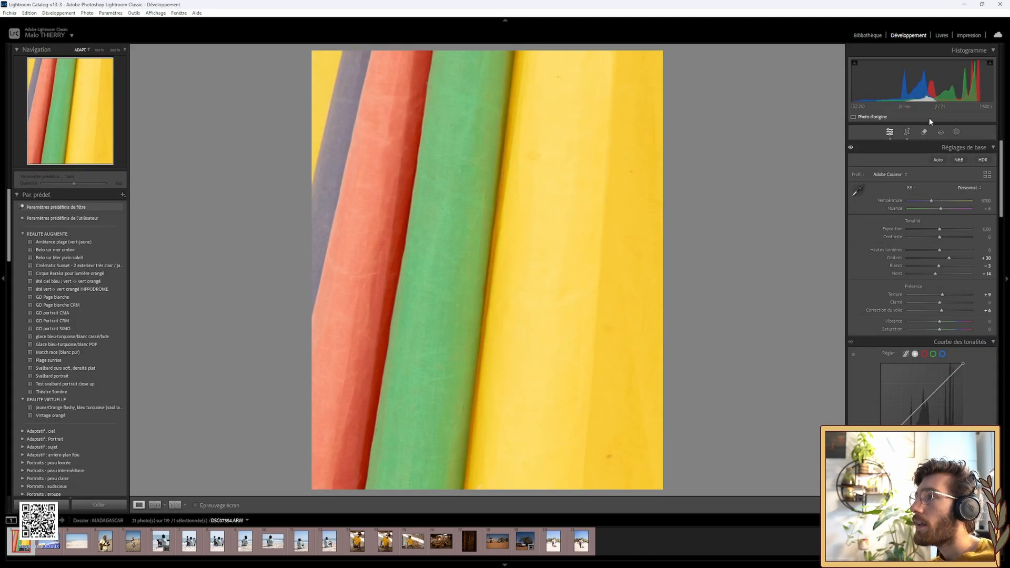
Dismiss the Remove tool's introduction and generative AI dialogs, and erase the dark spot low on the yellow fabric.
key(q)
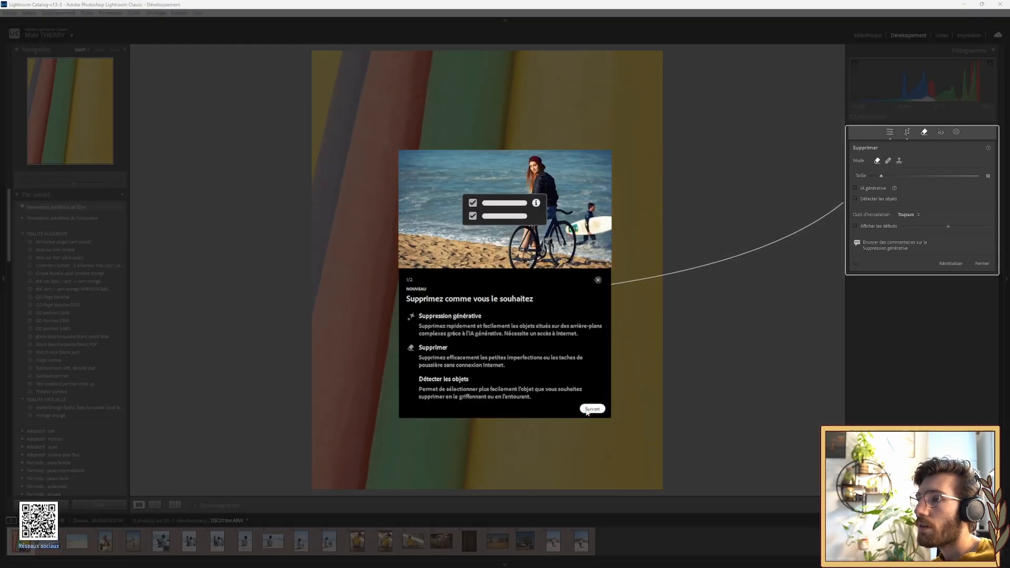
click(592, 409)
click(598, 279)
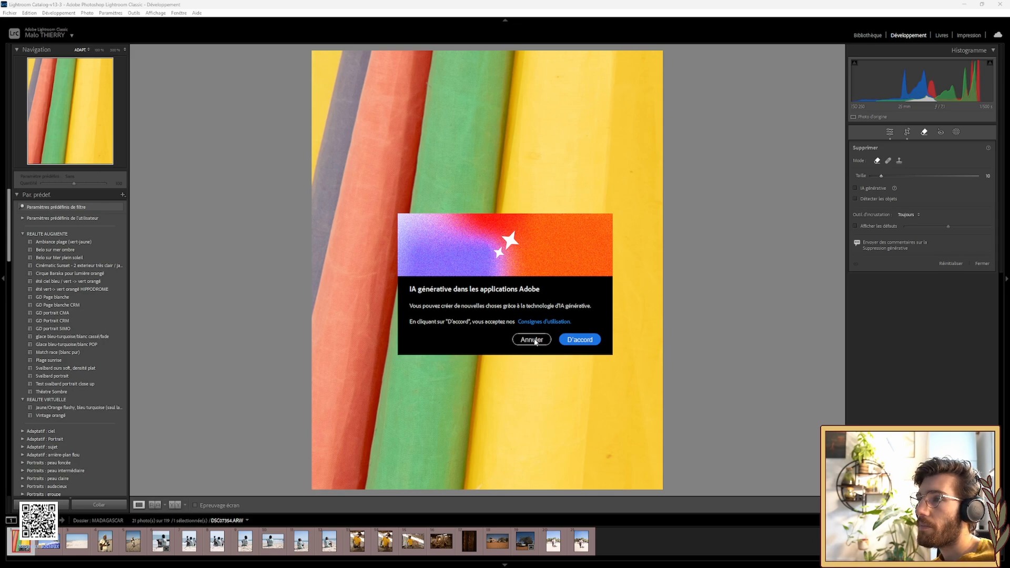
click(534, 341)
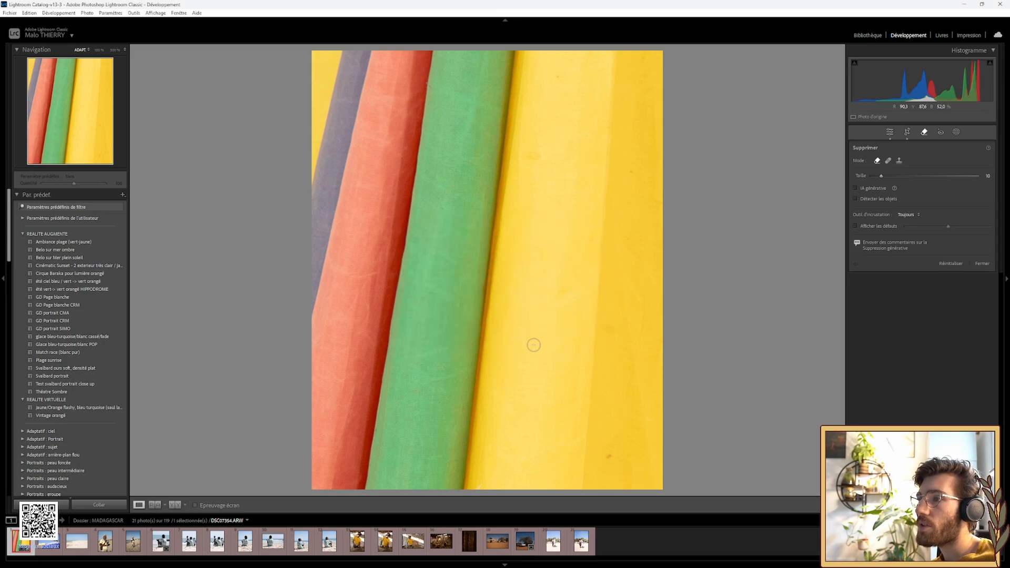
click(608, 456)
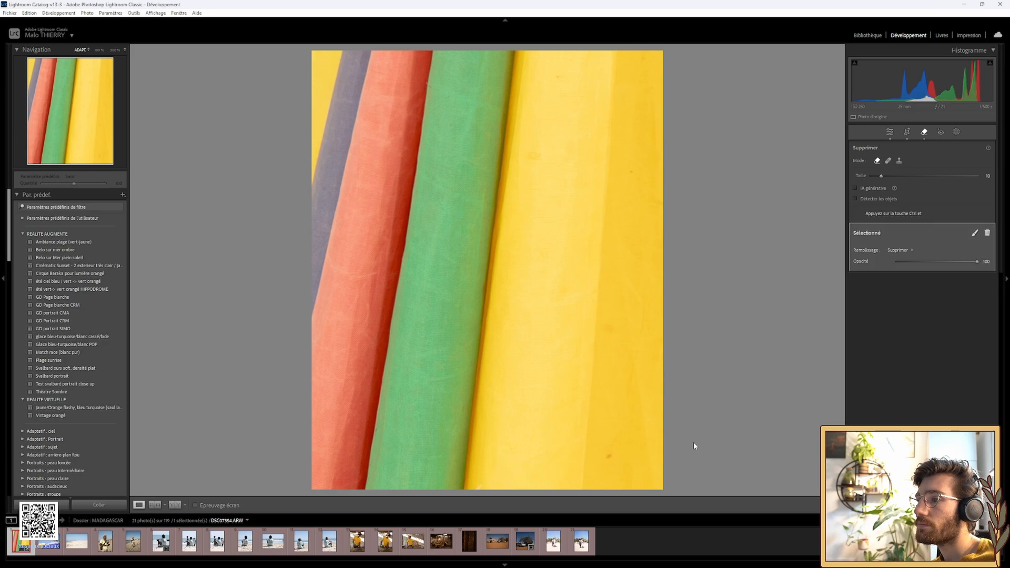
click(926, 131)
drag(613, 468, 575, 235)
drag(579, 333, 590, 433)
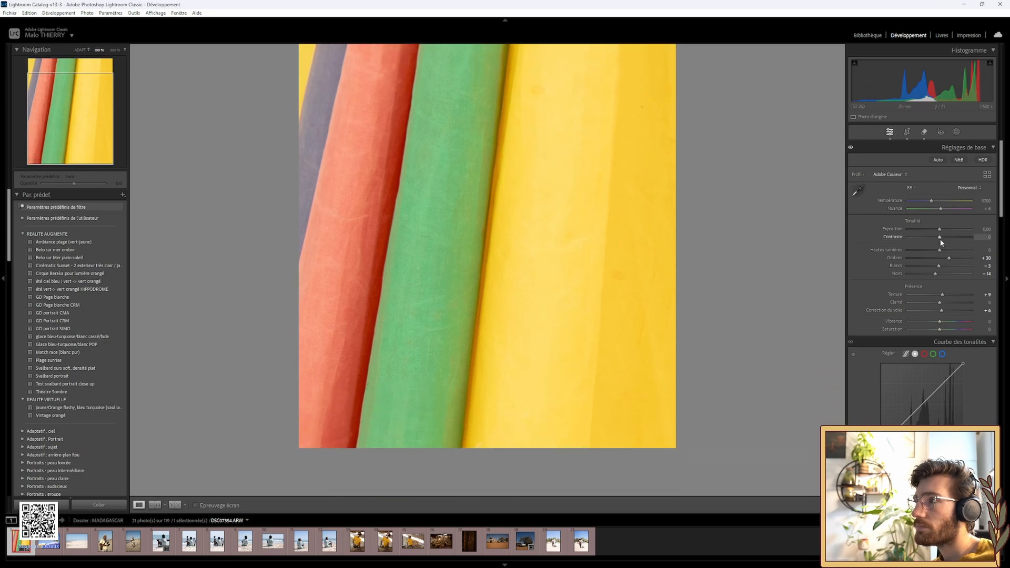
In the basic adjustments, set Contrast to +8 and reset Blacks to 0.
drag(940, 239, 942, 238)
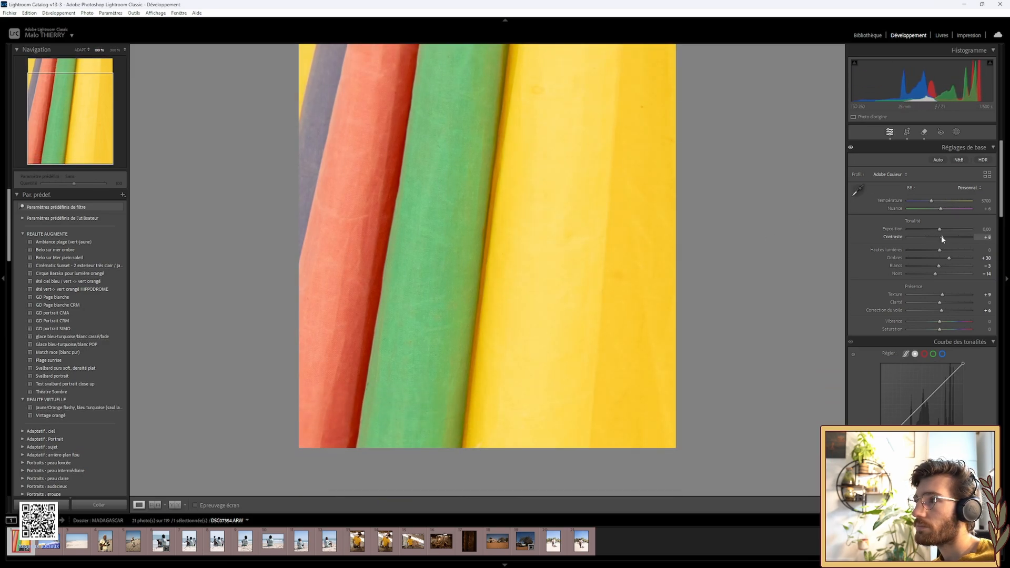
double_click(896, 271)
click(689, 280)
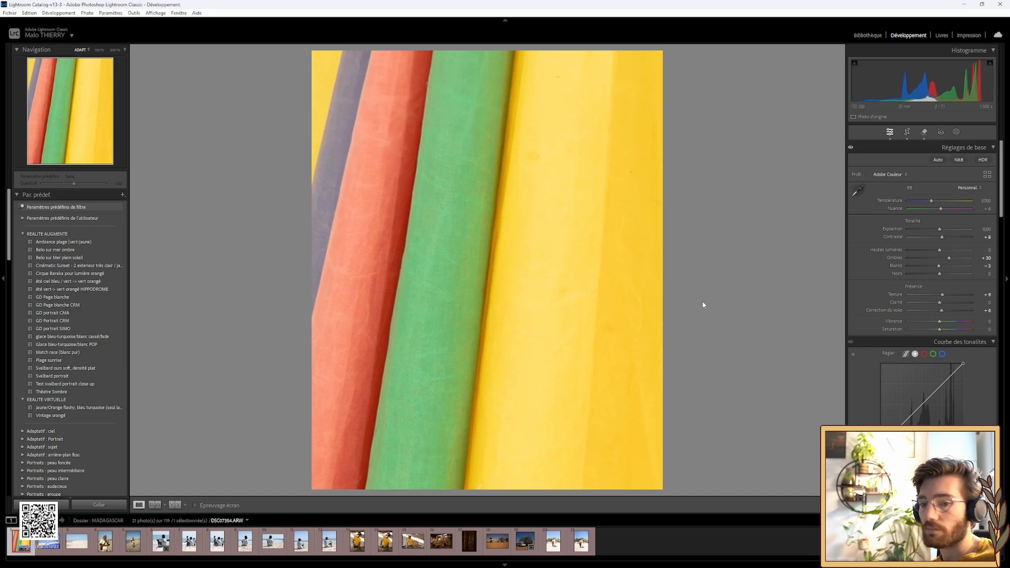
Compare the adjusted fabric photo with its unedited version, switching between the two twice.
key(backslash)
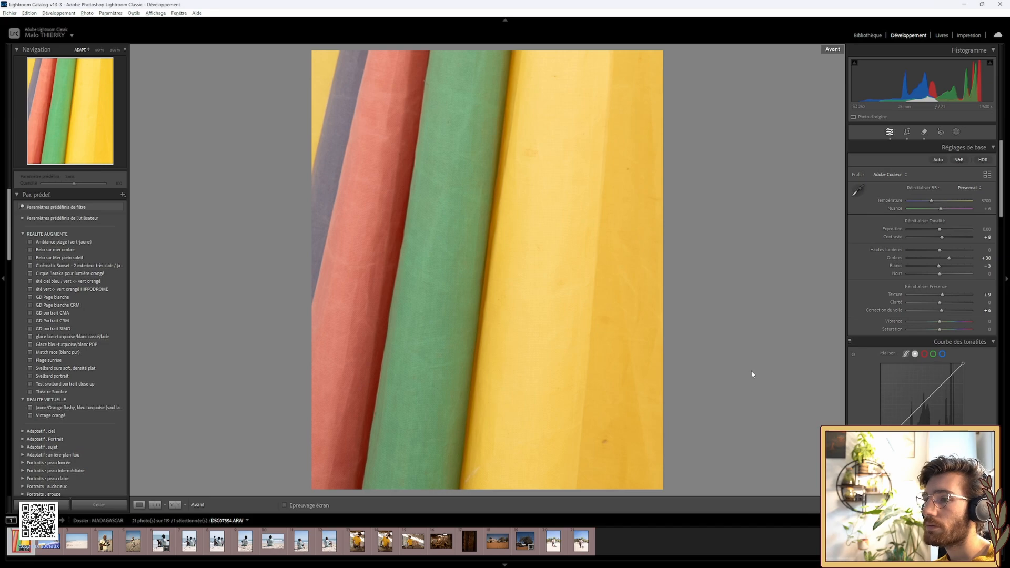
key(backslash)
key(backslash)
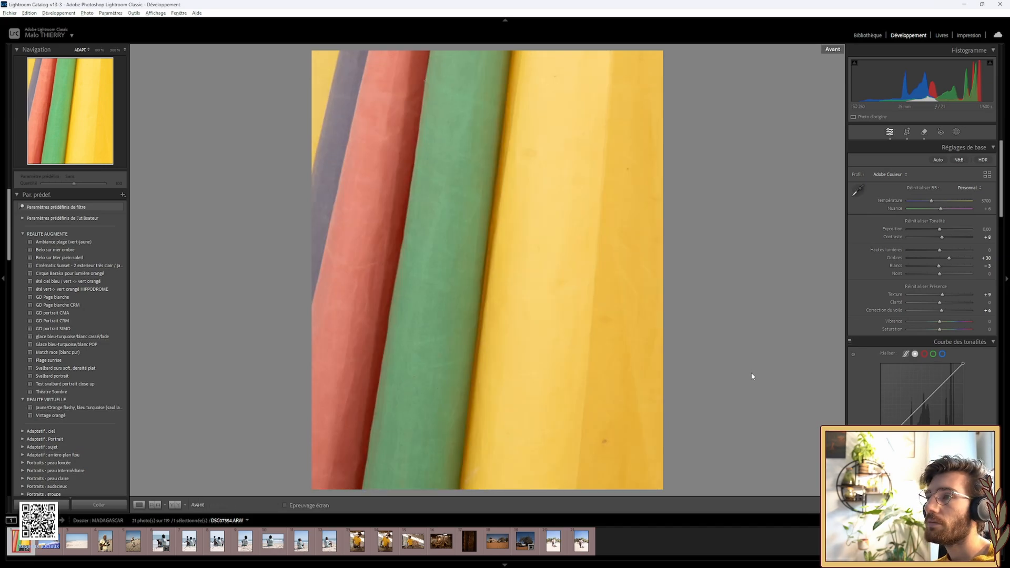
key(backslash)
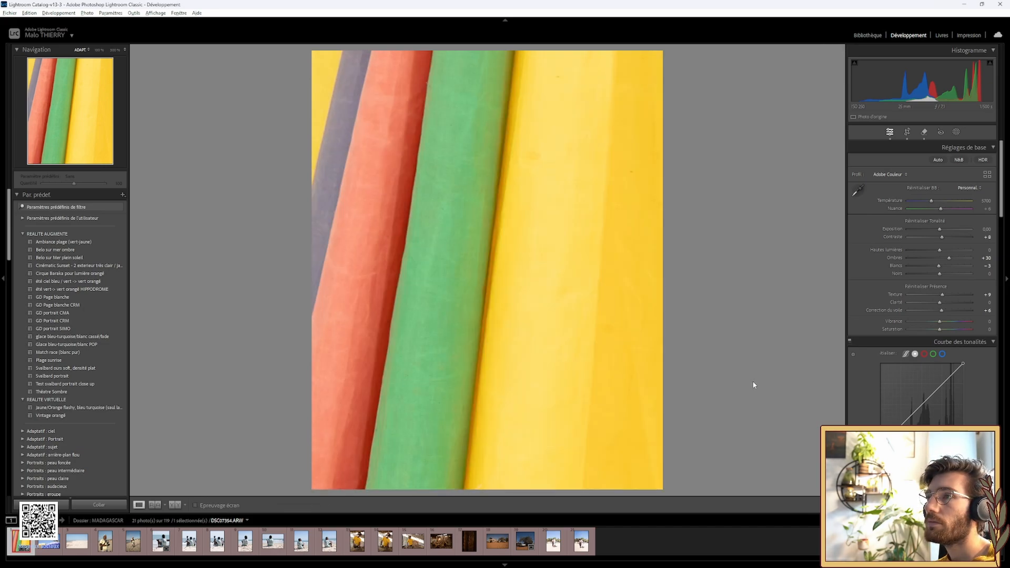
Erase the three remaining marks on the upper part of the yellow fabric with the Remove tool.
click(522, 155)
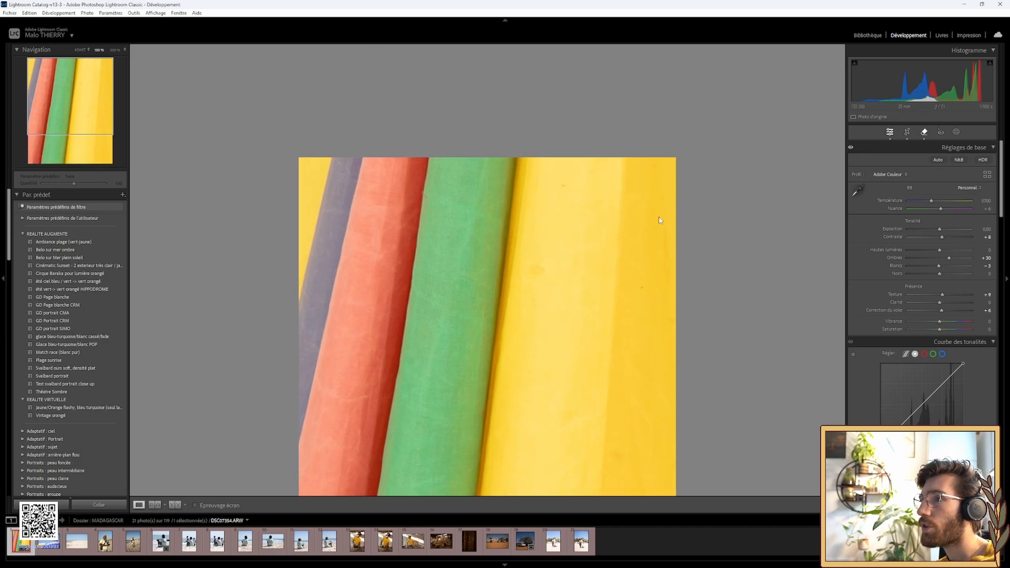
key(q)
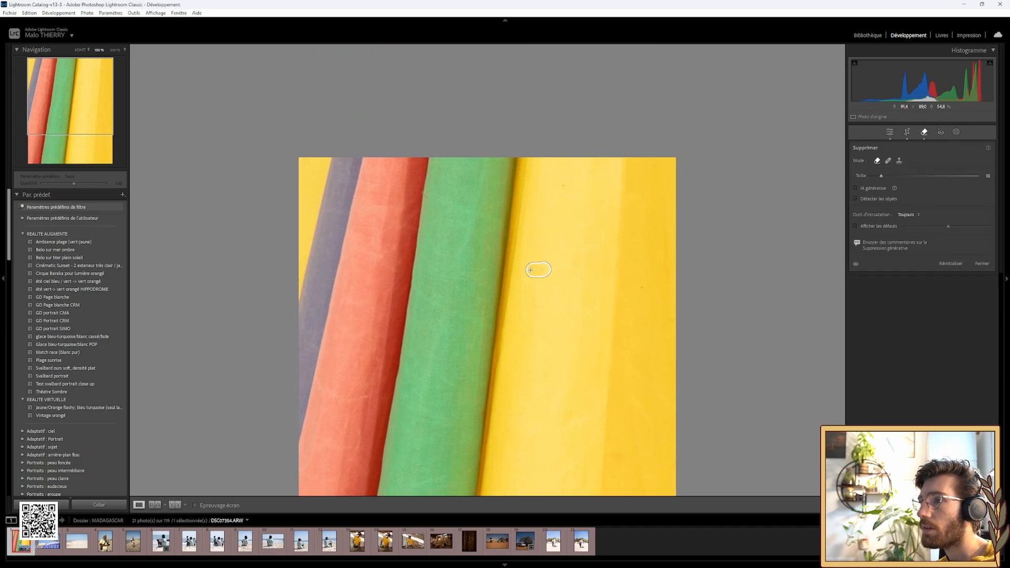
drag(530, 270, 523, 269)
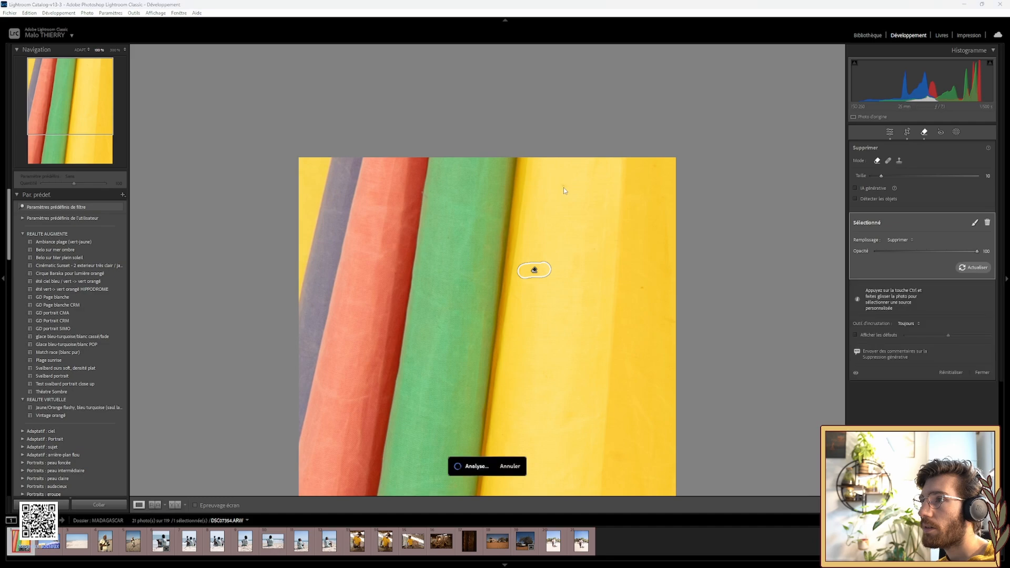
click(563, 187)
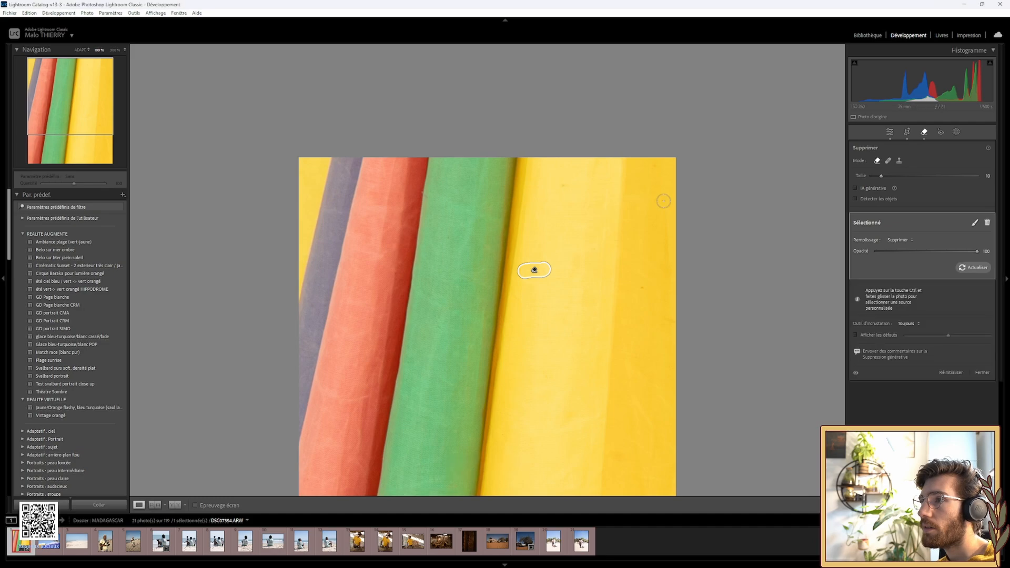
click(923, 134)
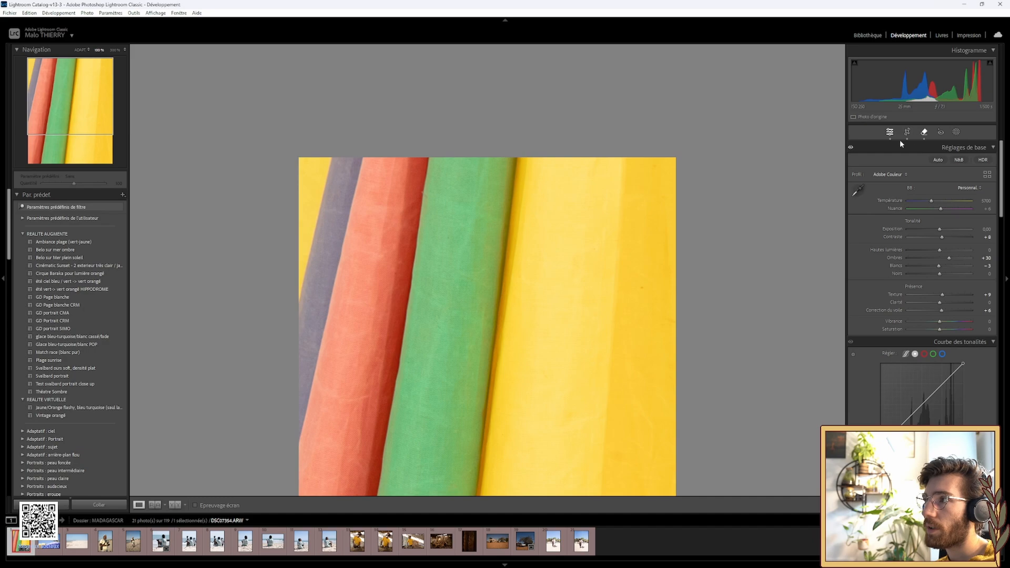
key(q)
click(640, 285)
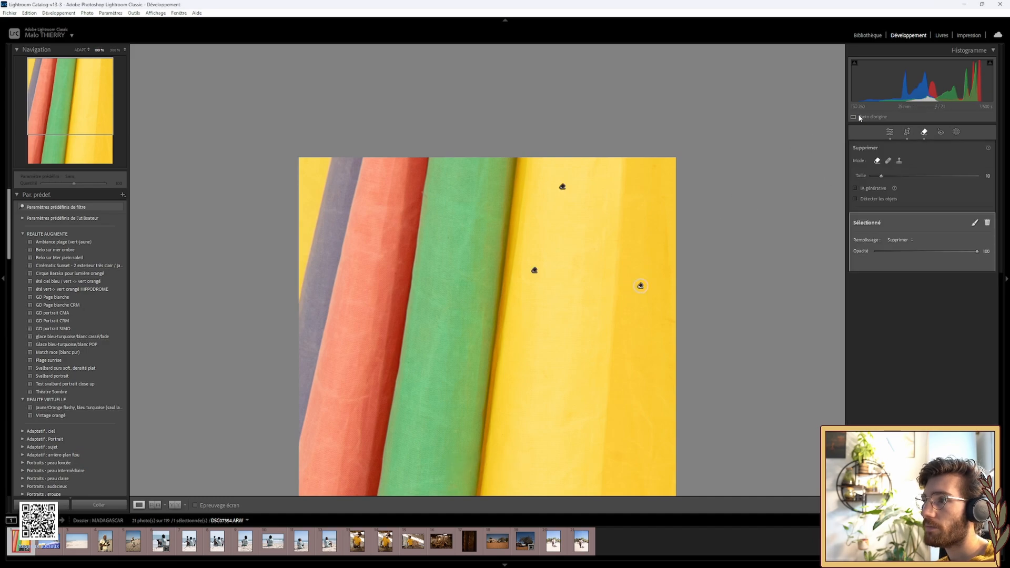
click(924, 132)
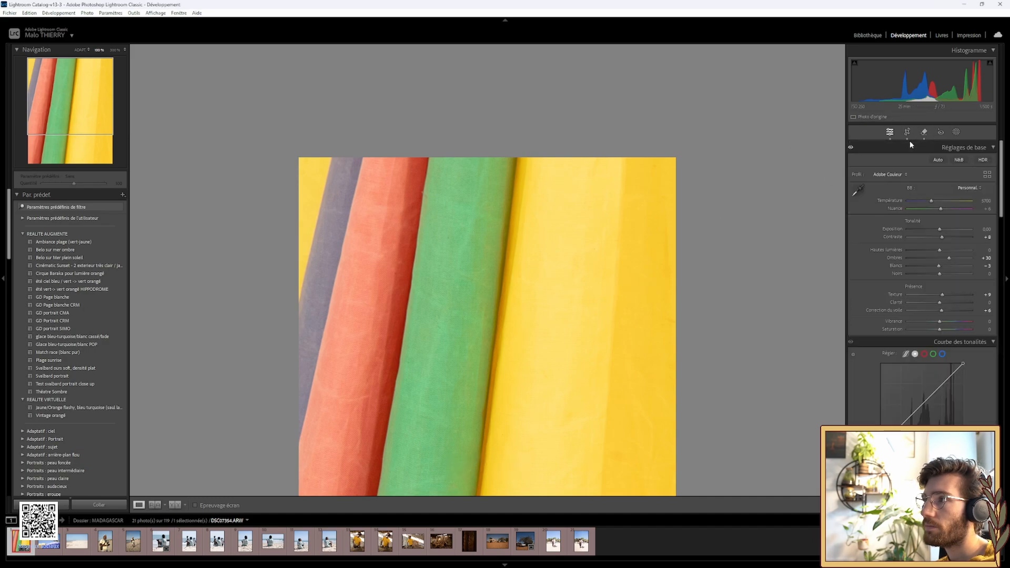
click(560, 210)
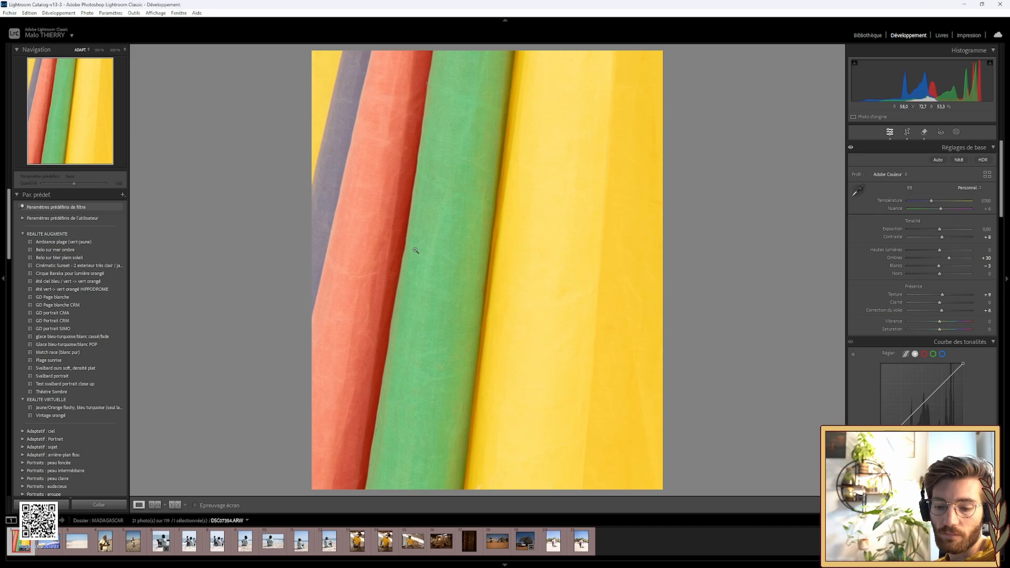
Rate the fabric photo 5 stars and apply the "Belo sur Mer plein soleil" preset to the next photo, showing the blue parasol.
key(5)
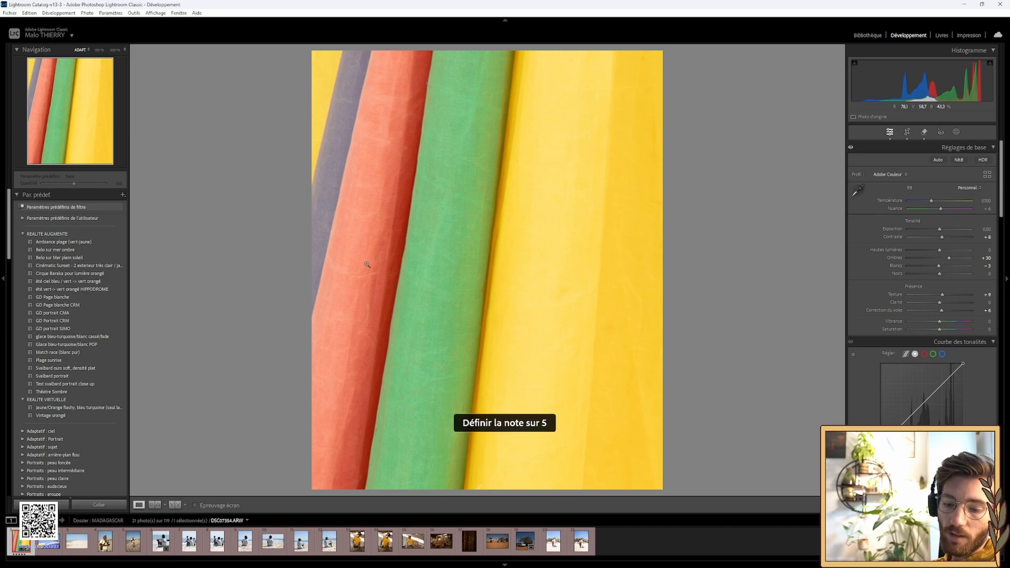
key(Right)
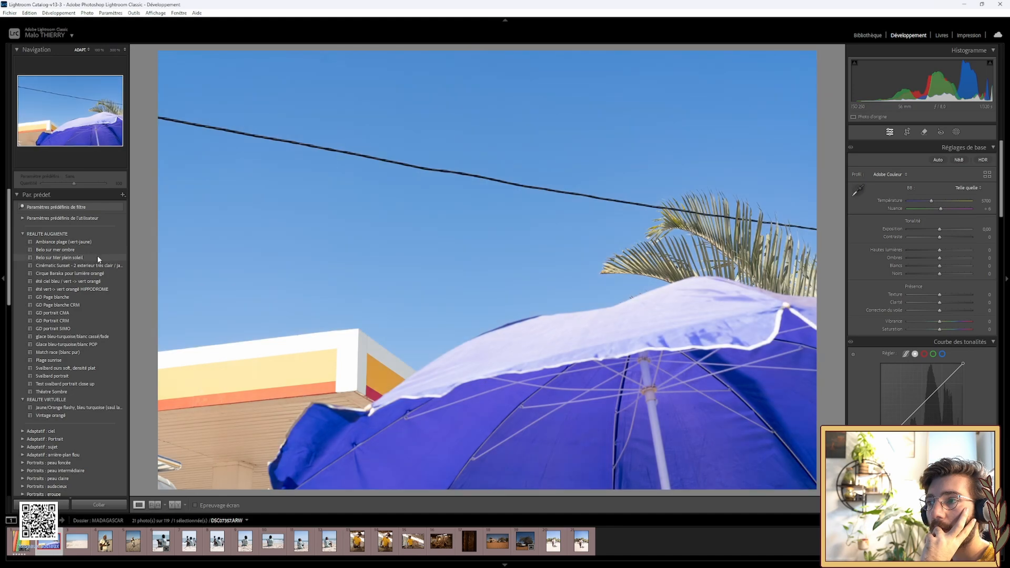
click(98, 258)
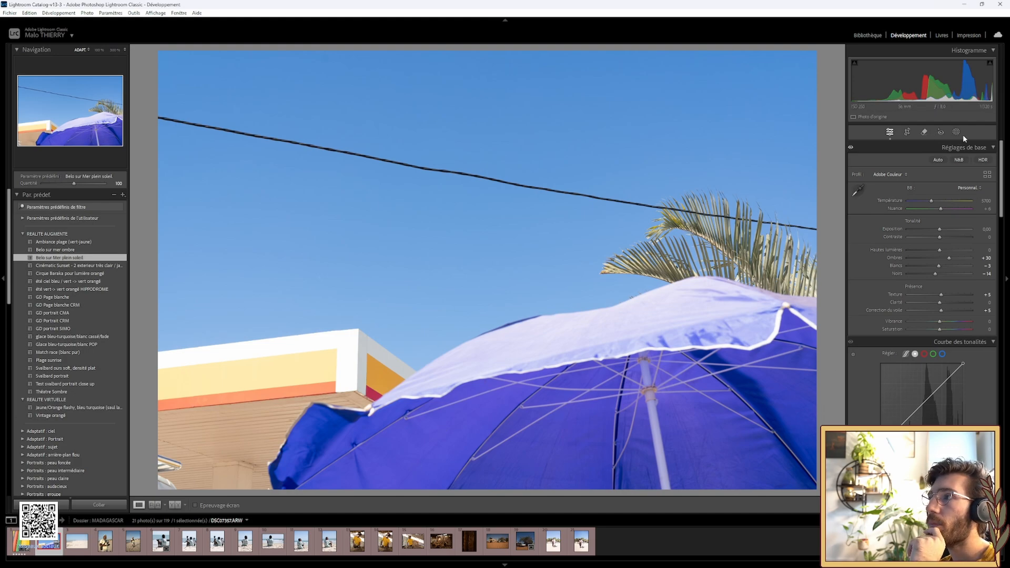
Crop the parasol photo to the 4 x 5 / 8 x 10 ratio, with the frame shifted towards the building.
key(r)
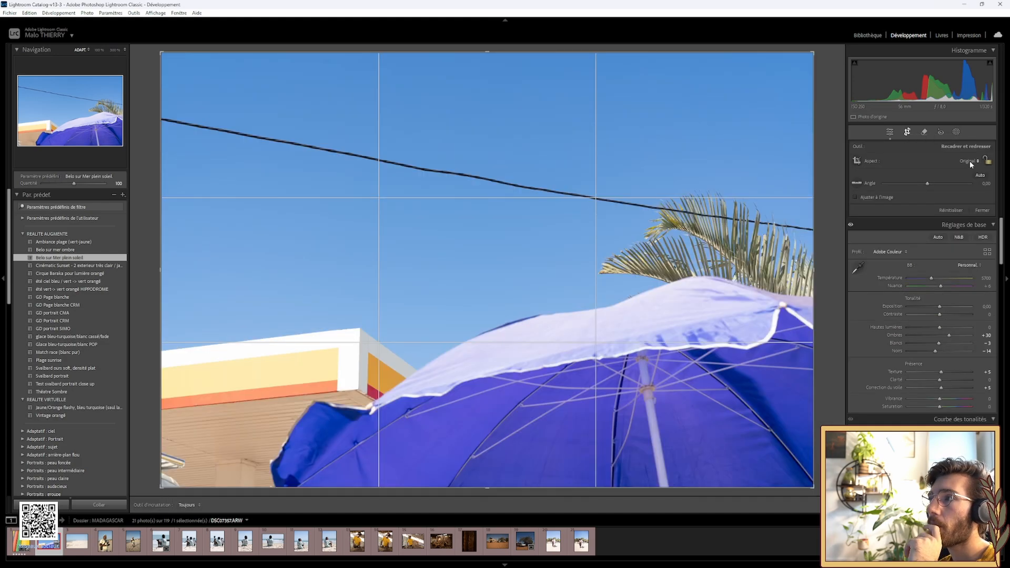
click(970, 160)
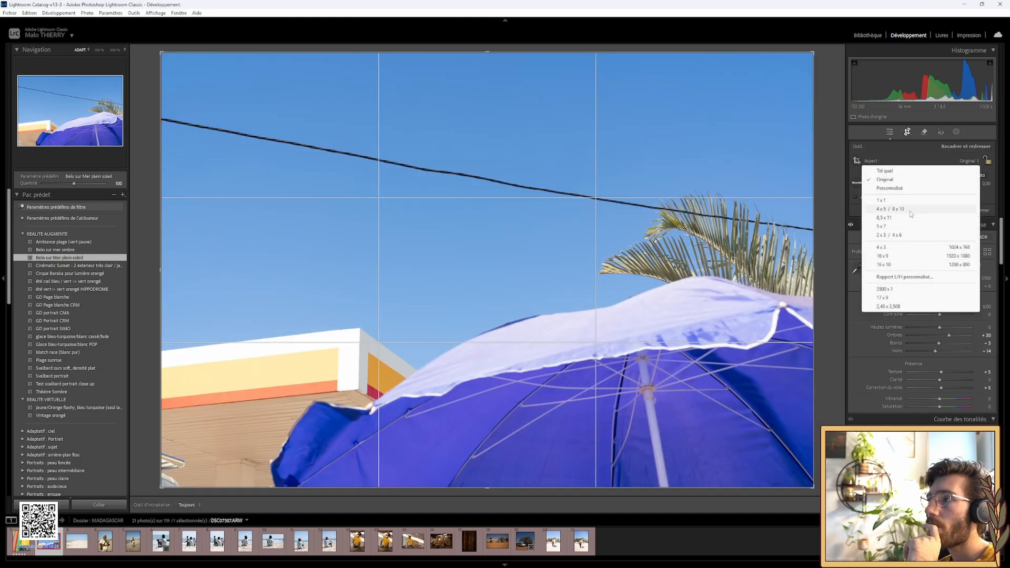
click(958, 210)
drag(611, 232, 634, 232)
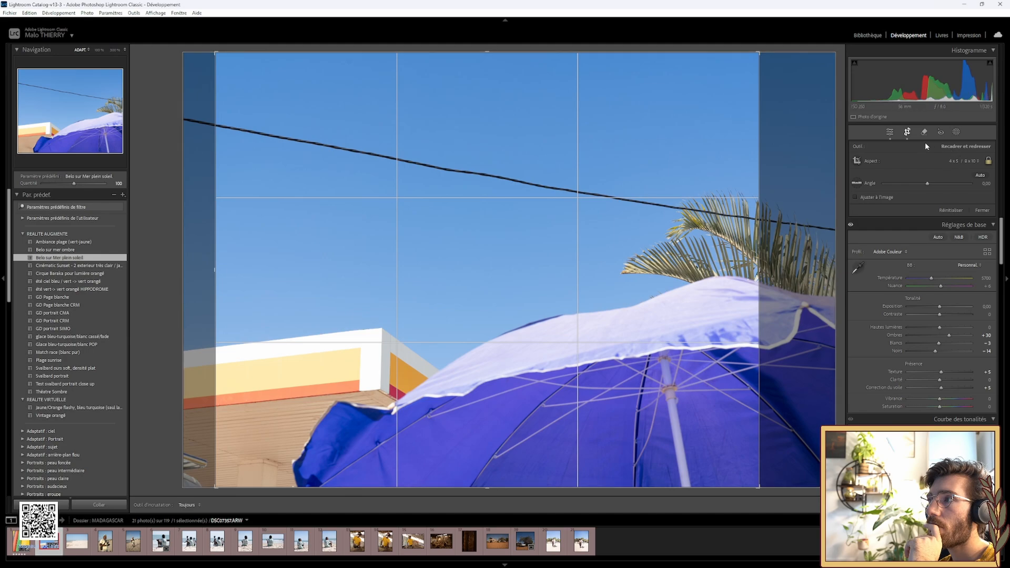
click(905, 133)
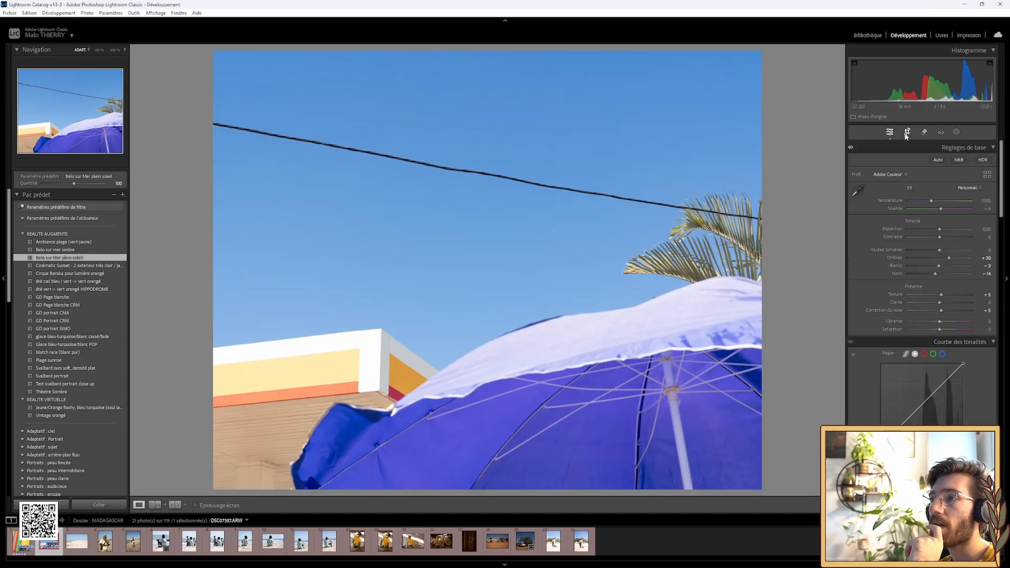
click(905, 134)
drag(598, 239, 604, 238)
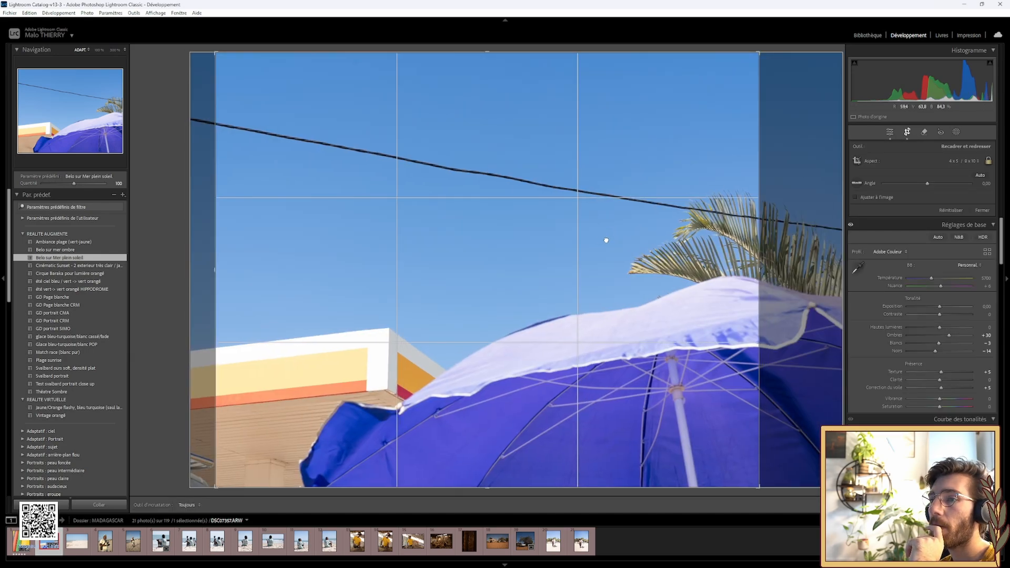
click(907, 134)
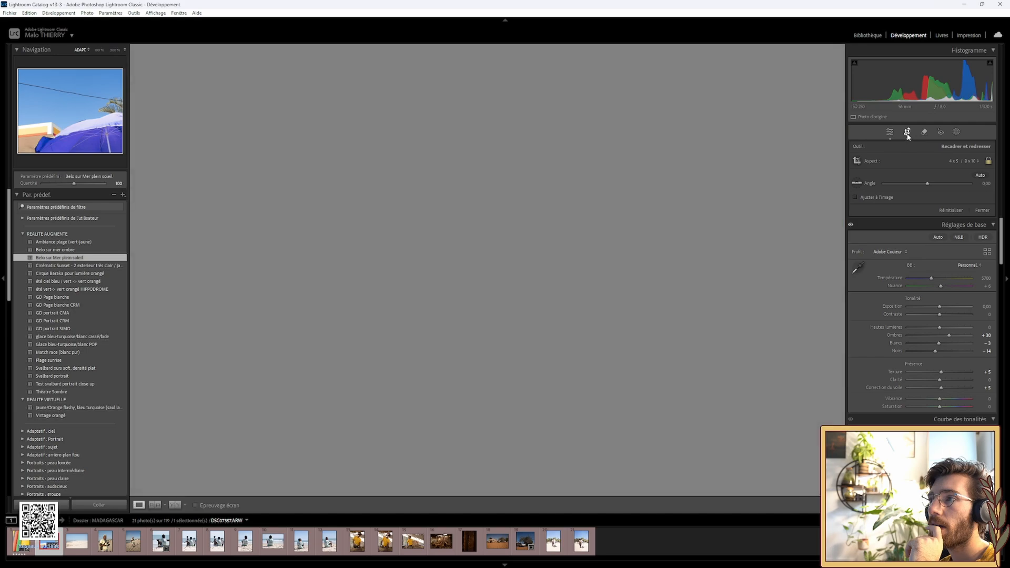
Shift the 4 x 5 crop towards the palm tree so the frame starts at the parasol's outer edge.
click(907, 134)
drag(645, 214, 590, 225)
click(907, 134)
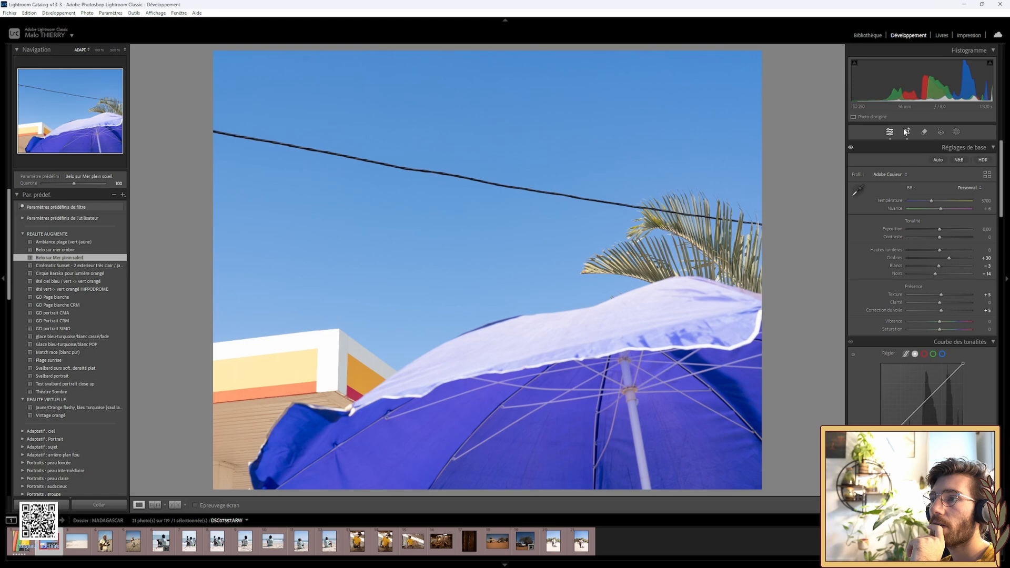
click(905, 133)
drag(532, 227, 456, 223)
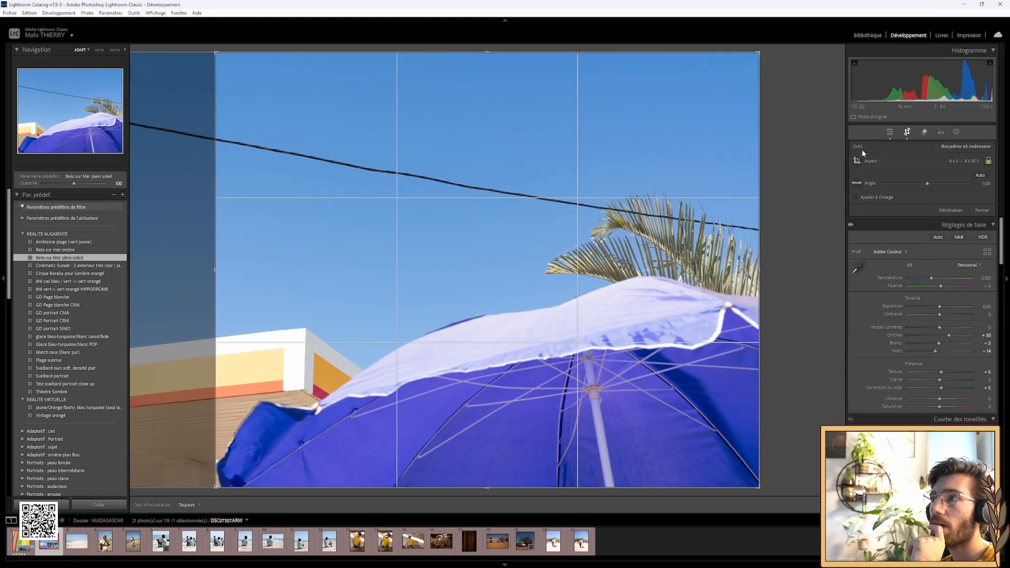
click(908, 133)
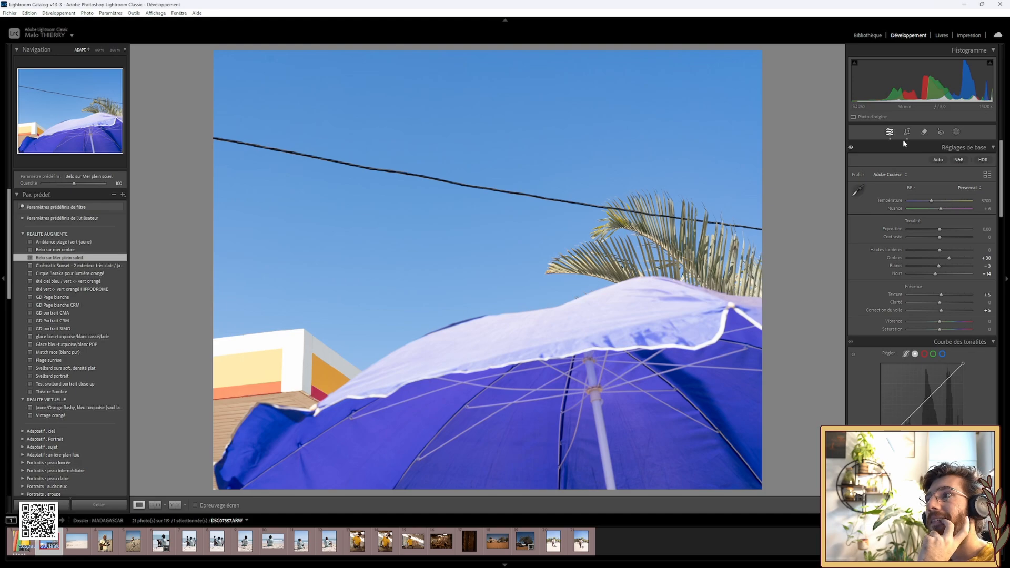
Change the crop to a 1 x 1 ratio, framing the building, the cable and the nearer part of the parasol.
click(907, 132)
click(966, 161)
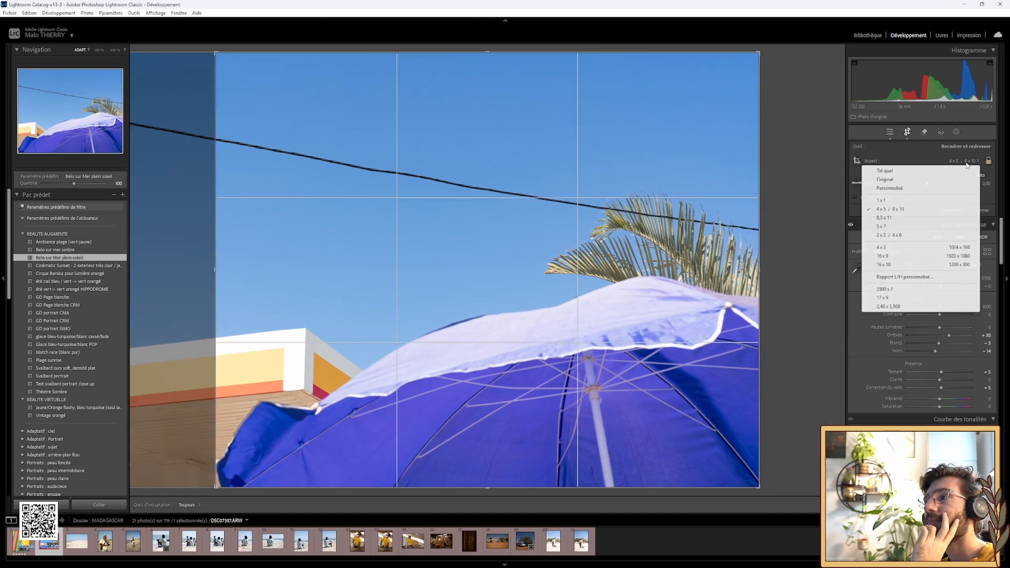
click(881, 200)
drag(334, 258, 508, 267)
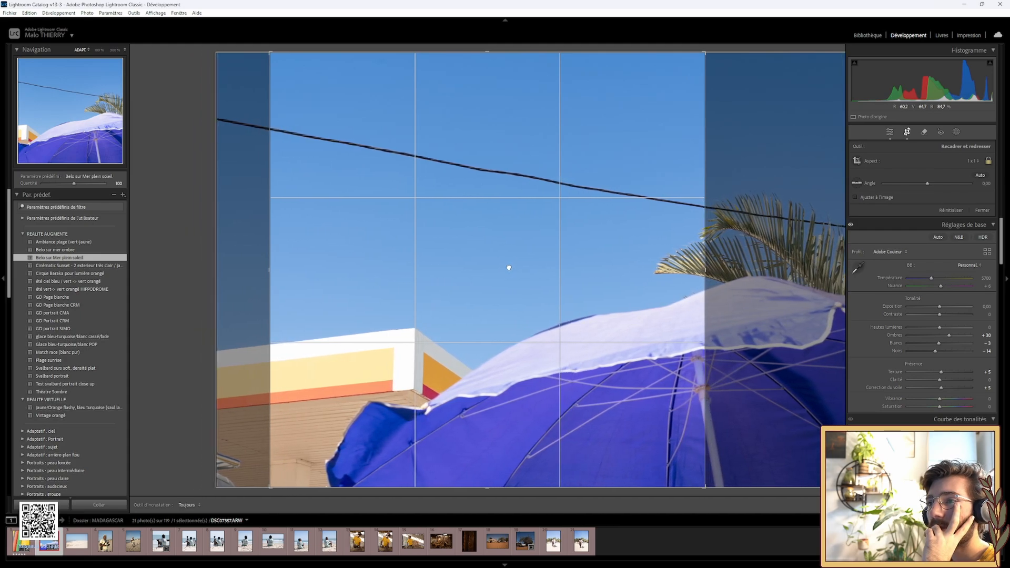
click(907, 133)
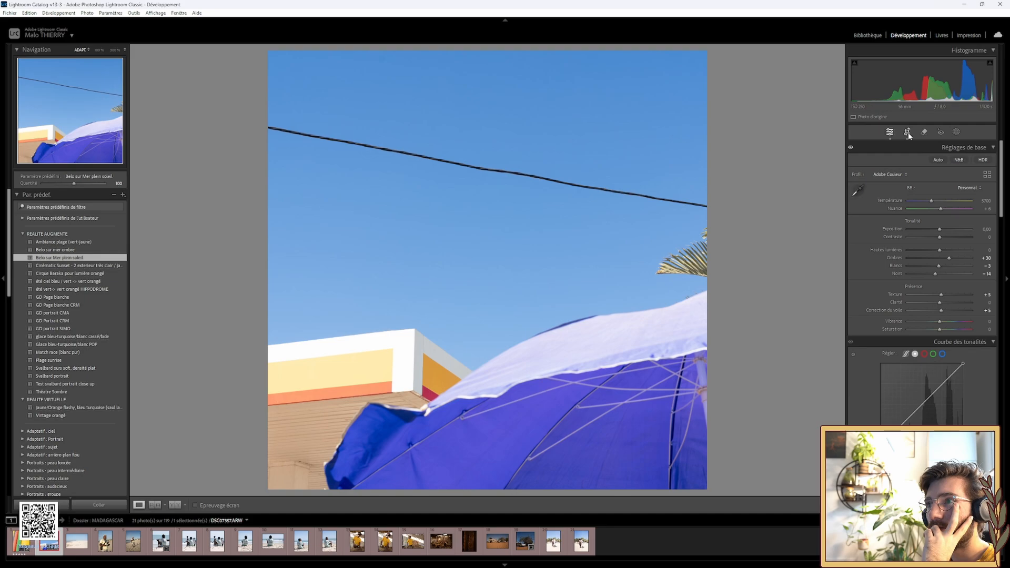
Tighten the 1 x 1 crop and shift it towards the building so the cable starts at the frame's upper corner.
click(908, 132)
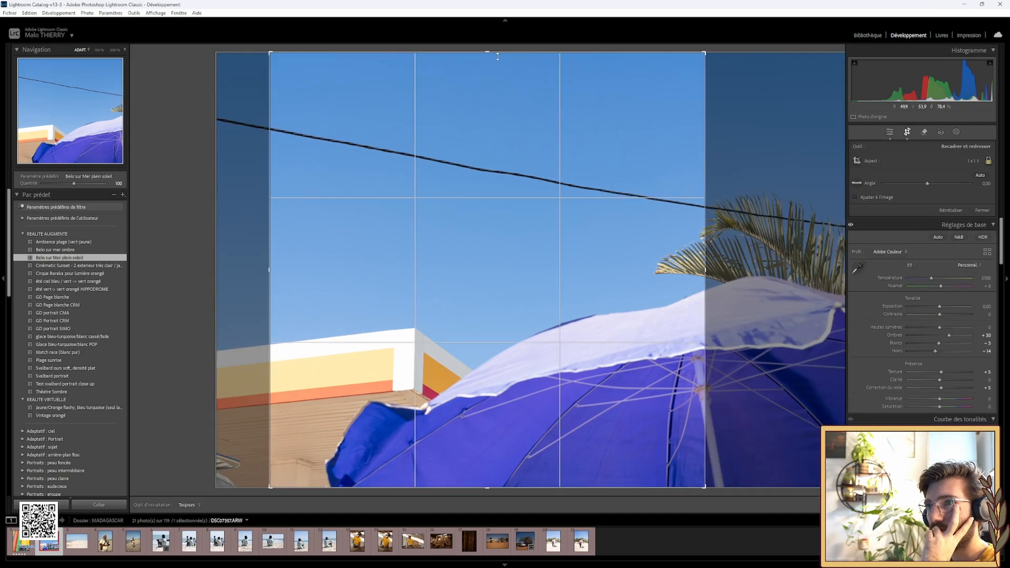
drag(511, 62, 509, 95)
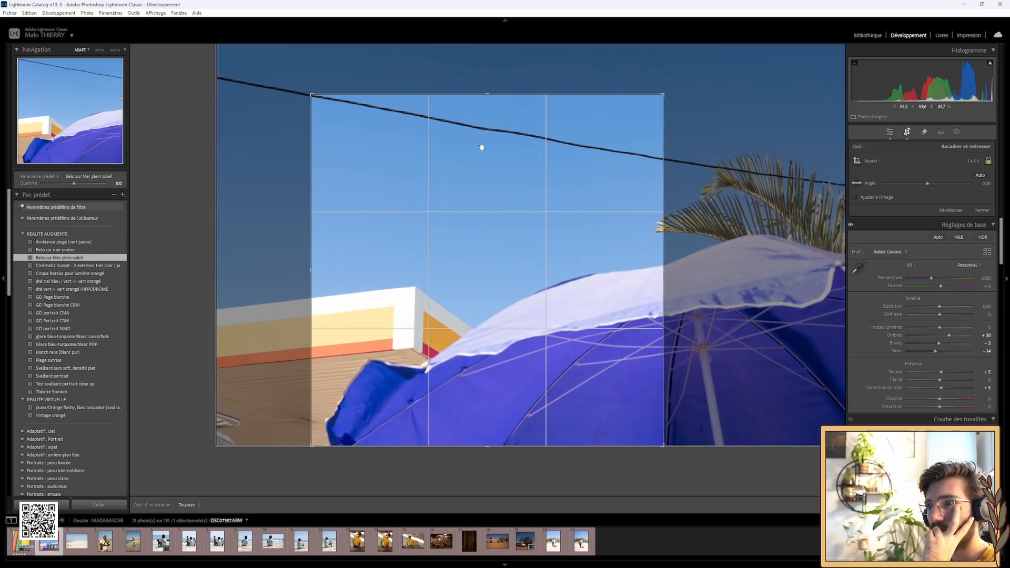
drag(489, 158, 532, 181)
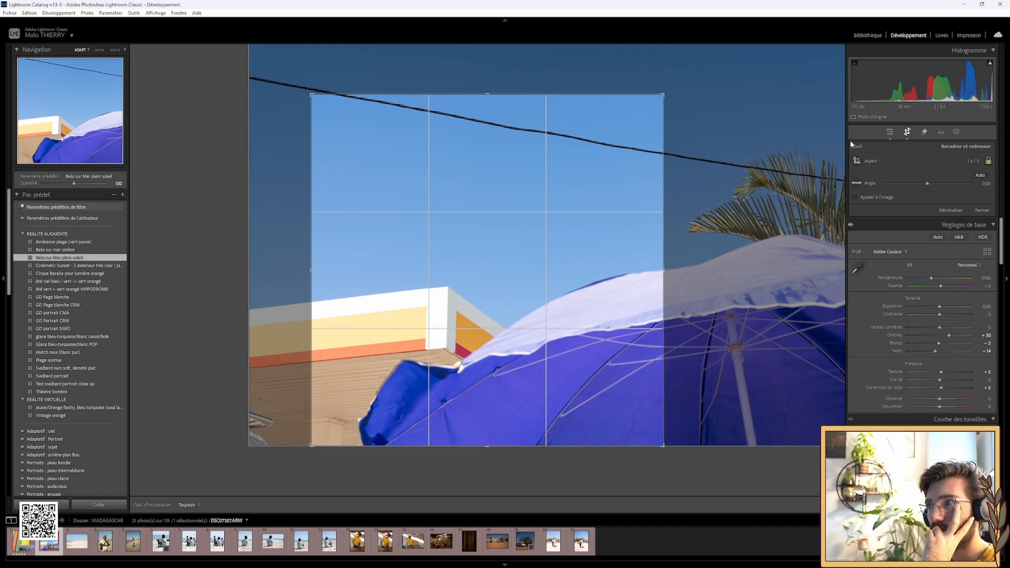
click(908, 132)
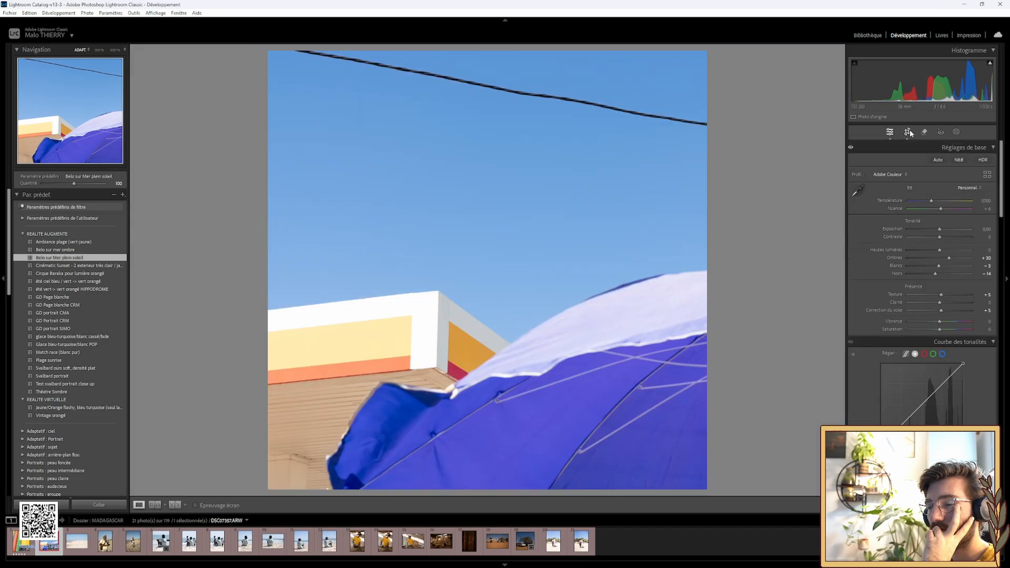
click(909, 131)
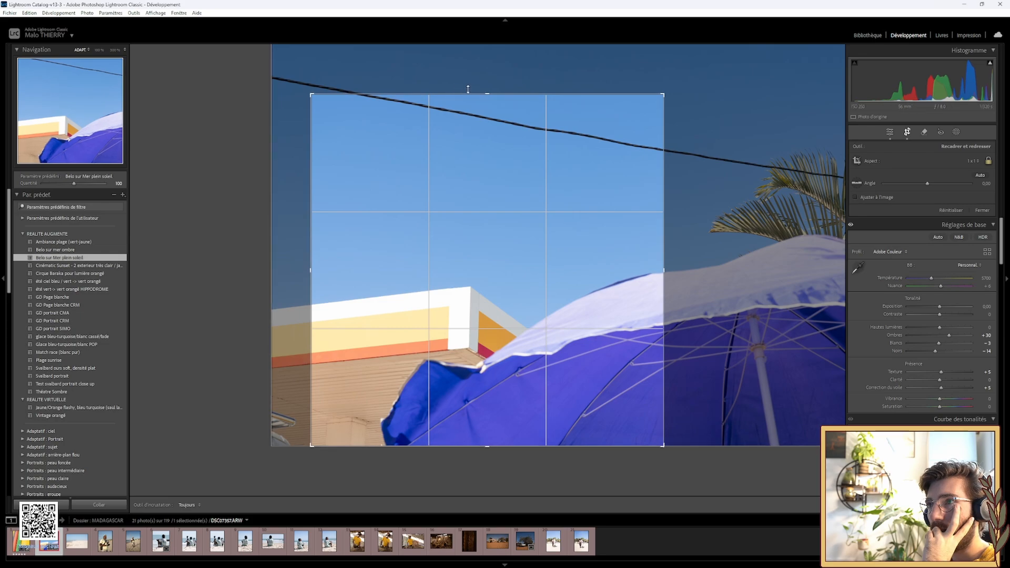
drag(485, 91, 486, 86)
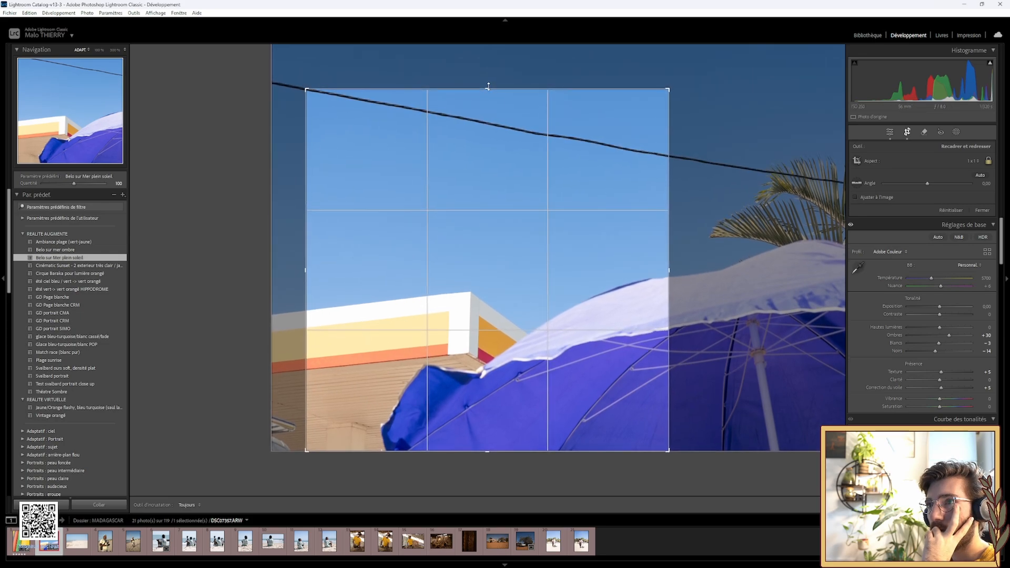
click(907, 132)
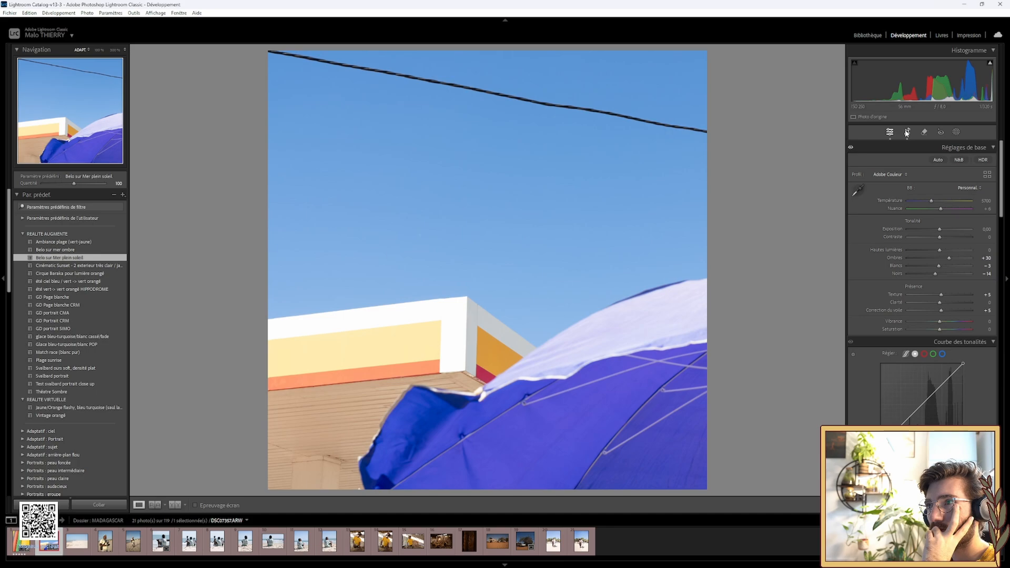
Try a looser square crop with more sky above the cable, then tighten it until the cable meets the corner again.
click(907, 132)
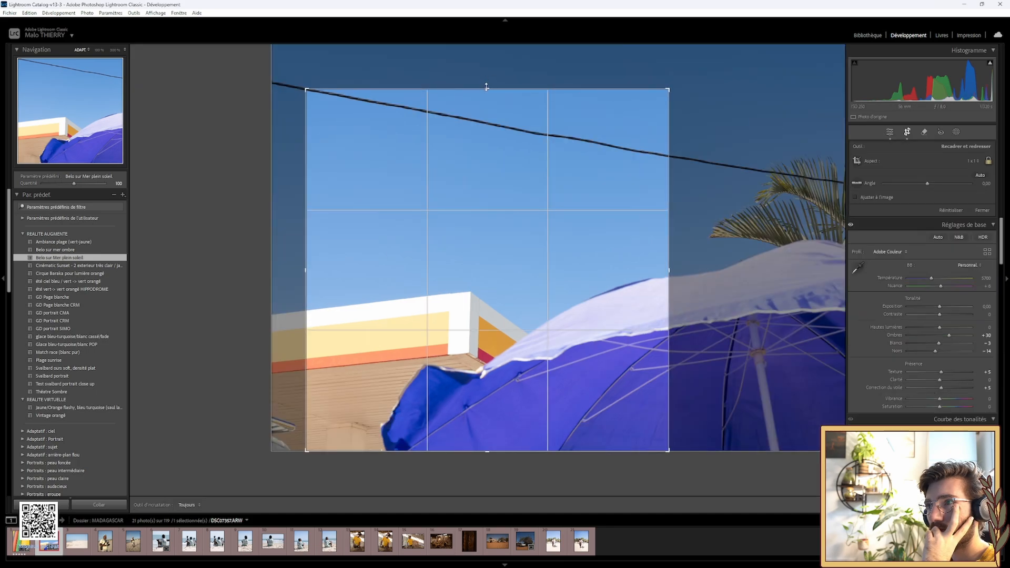
drag(489, 85, 490, 81)
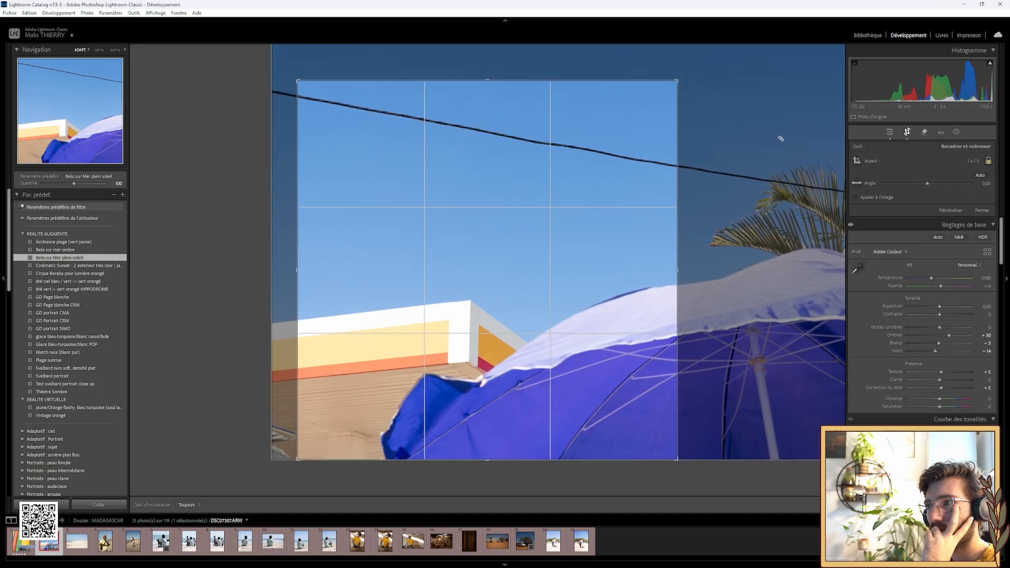
click(907, 134)
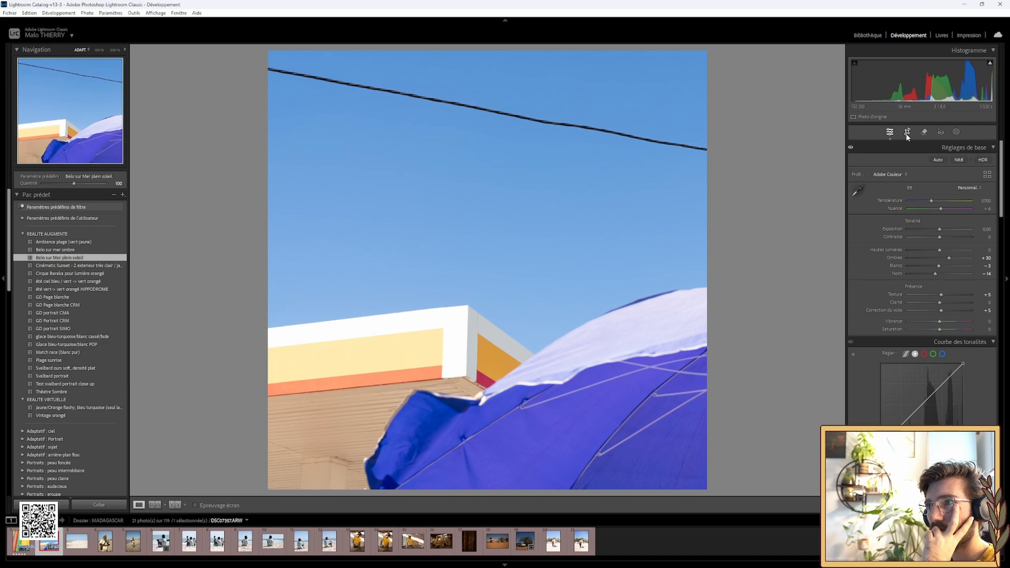
click(907, 133)
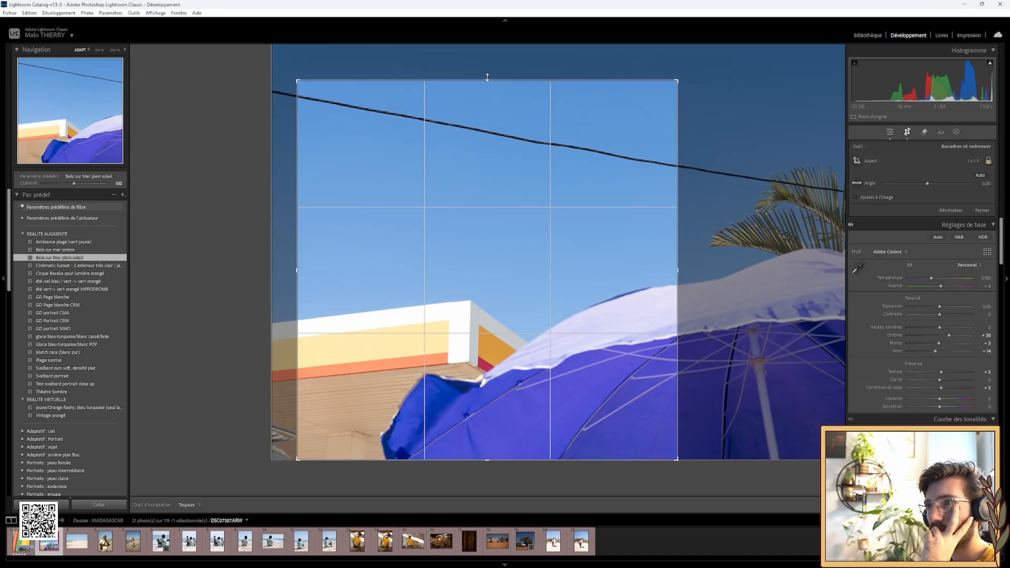
drag(486, 84, 484, 91)
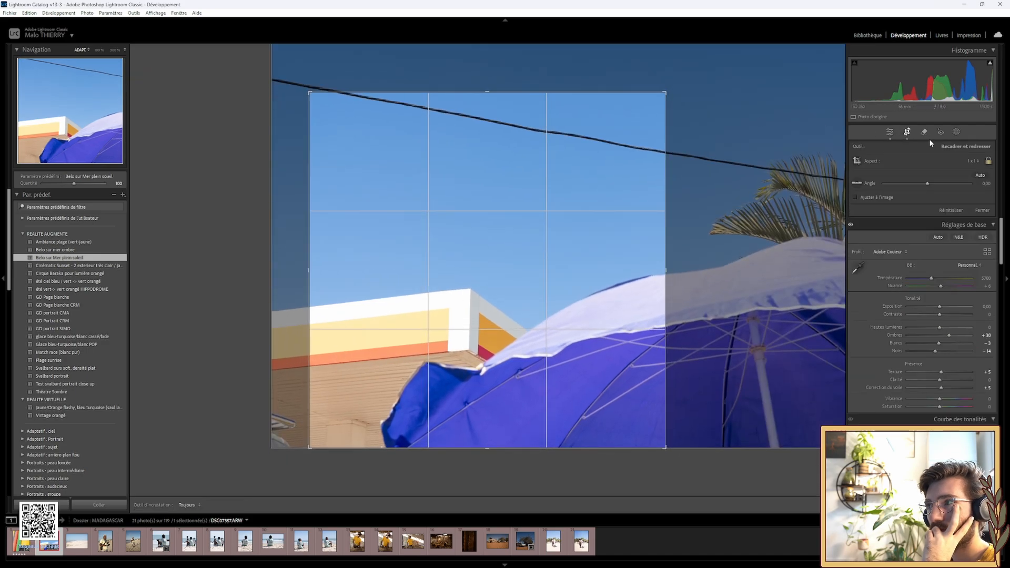
click(911, 132)
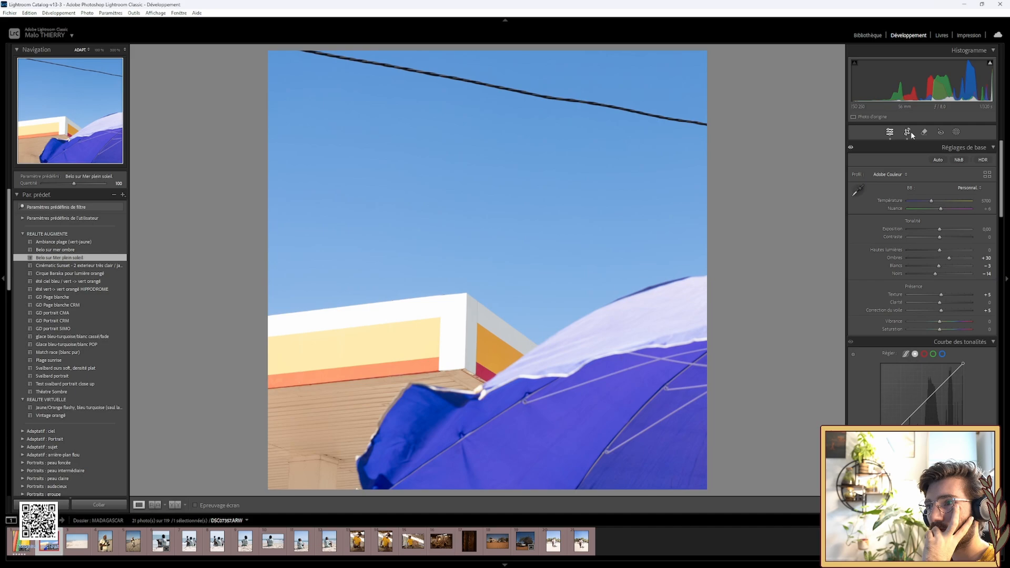
click(911, 131)
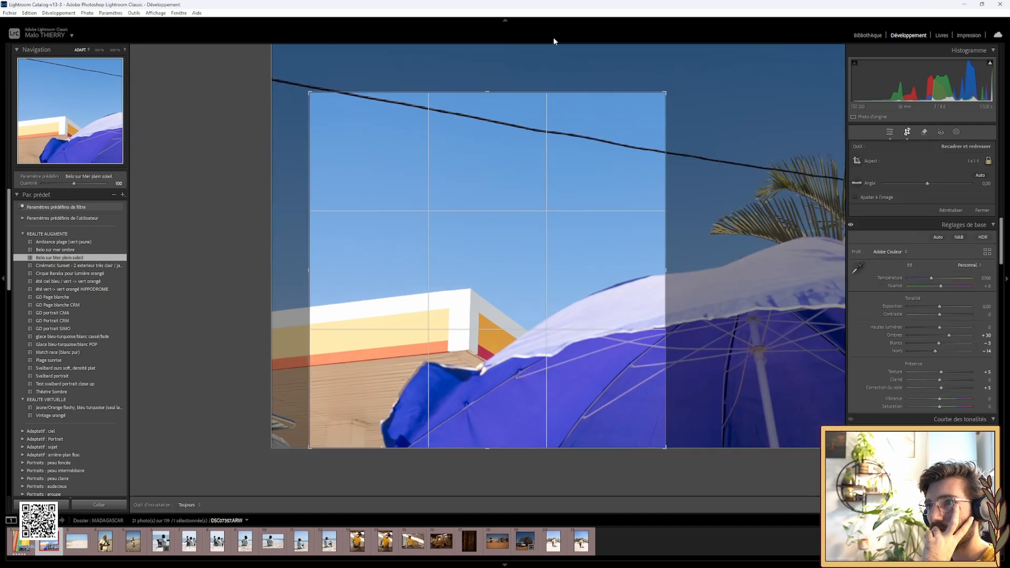
drag(490, 89, 490, 87)
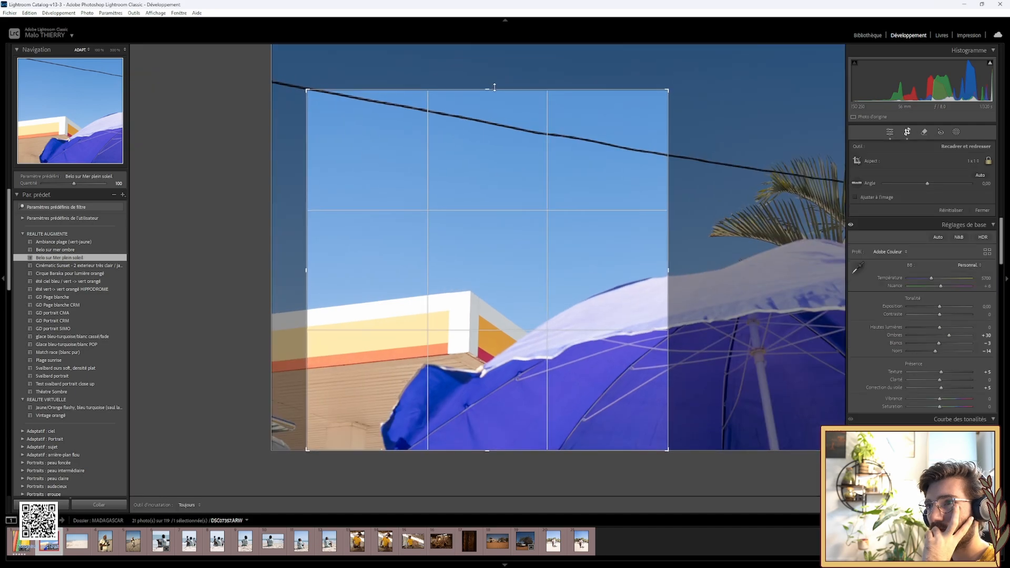
click(906, 132)
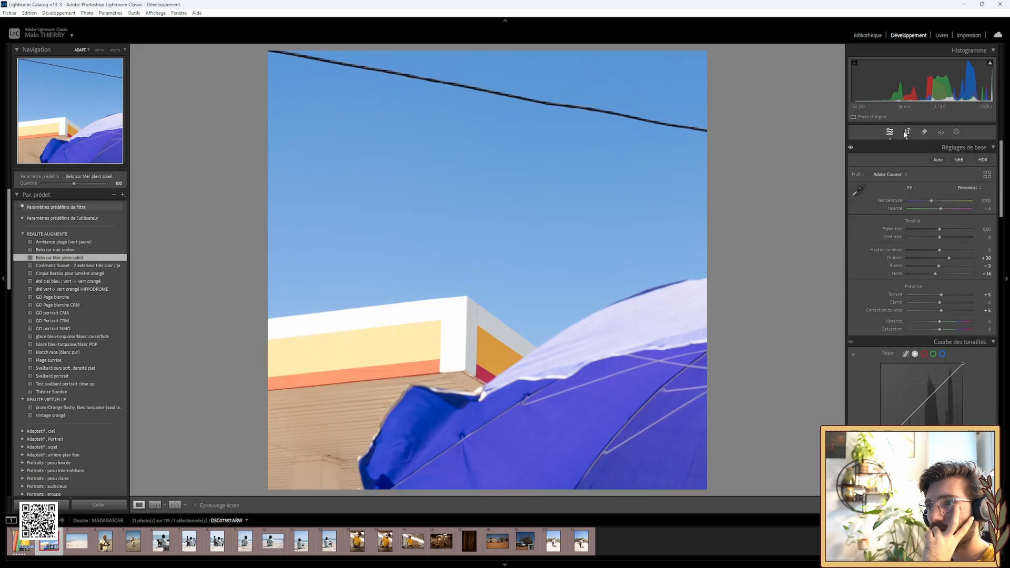
Try an even looser square framing around the building and parasol, then reduce it so the upper edge cuts the cable near its outer end.
click(905, 133)
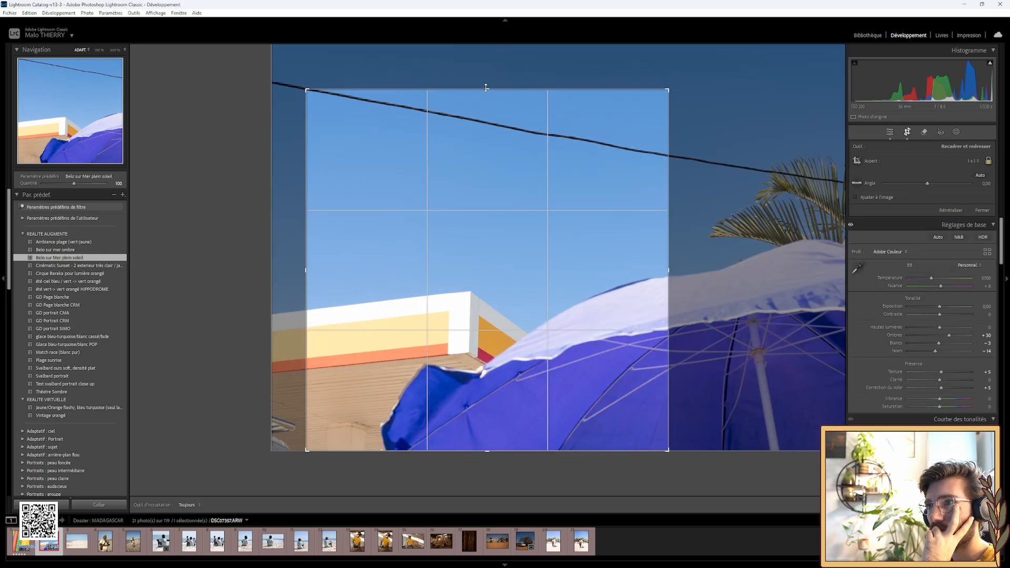
drag(485, 86, 494, 76)
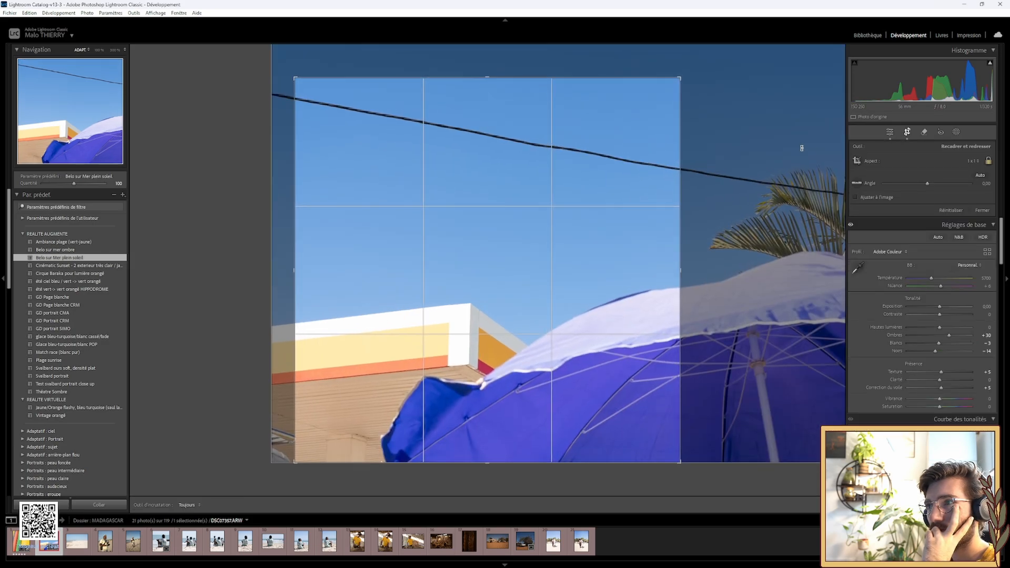
click(907, 134)
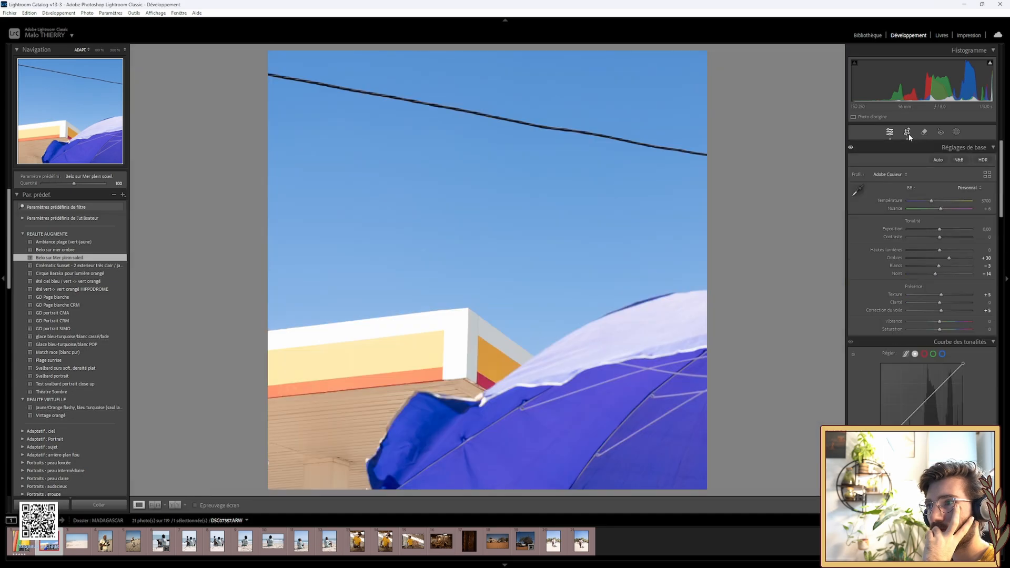
click(907, 133)
drag(492, 74, 499, 90)
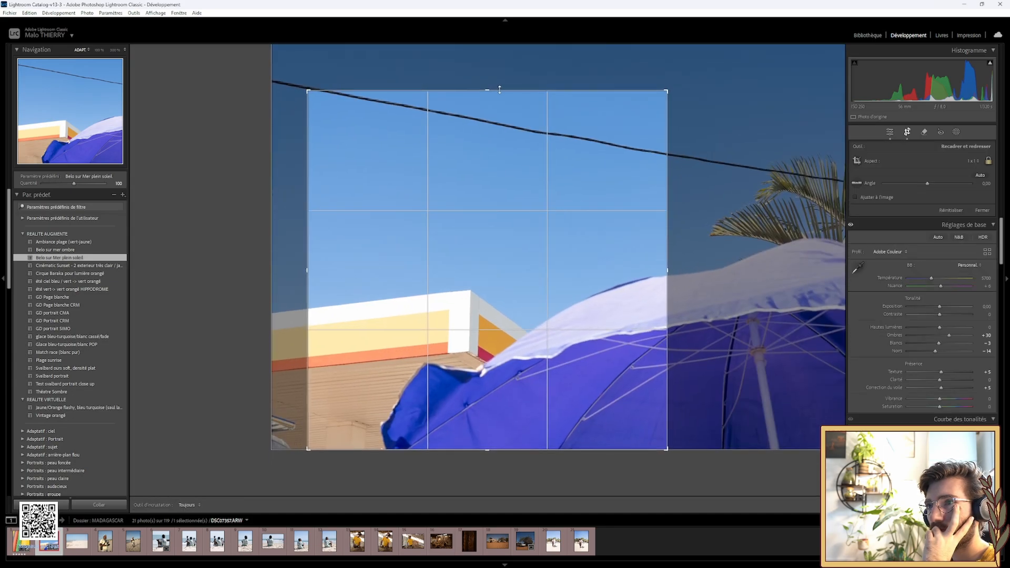
click(907, 133)
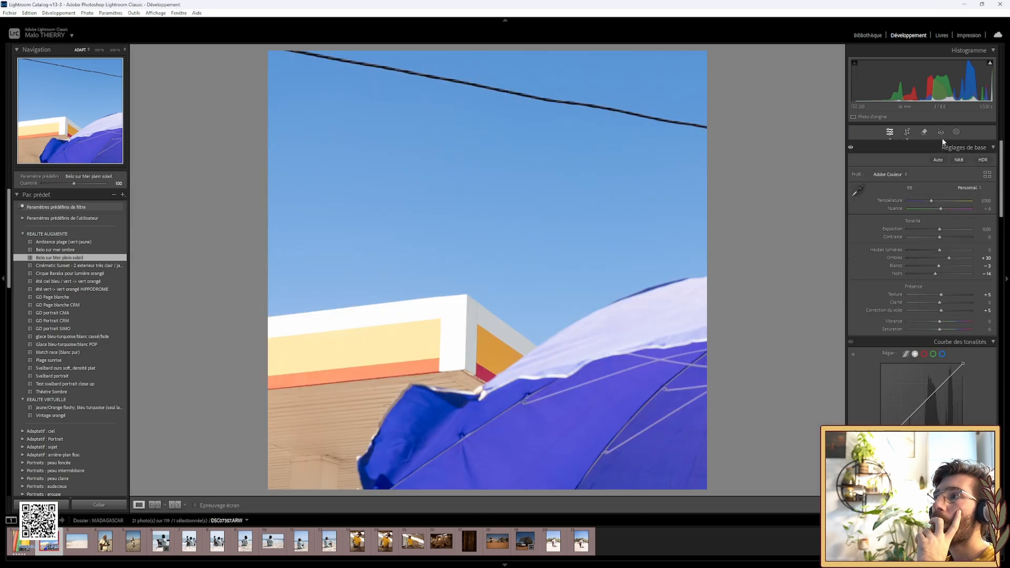
Fine-tune the square crop's size until the cable runs exactly out of the corner above the building.
click(906, 134)
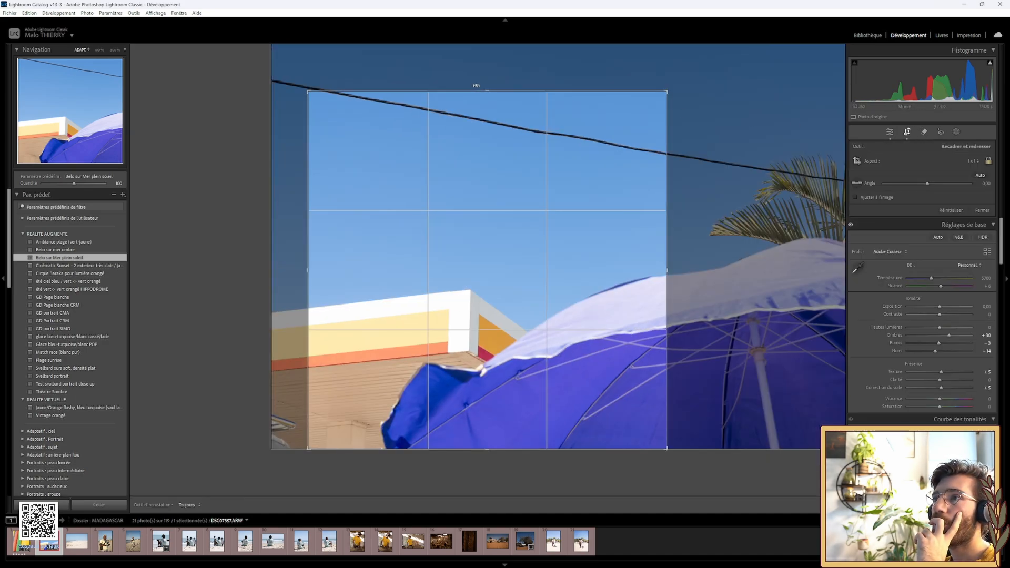
drag(486, 88, 486, 89)
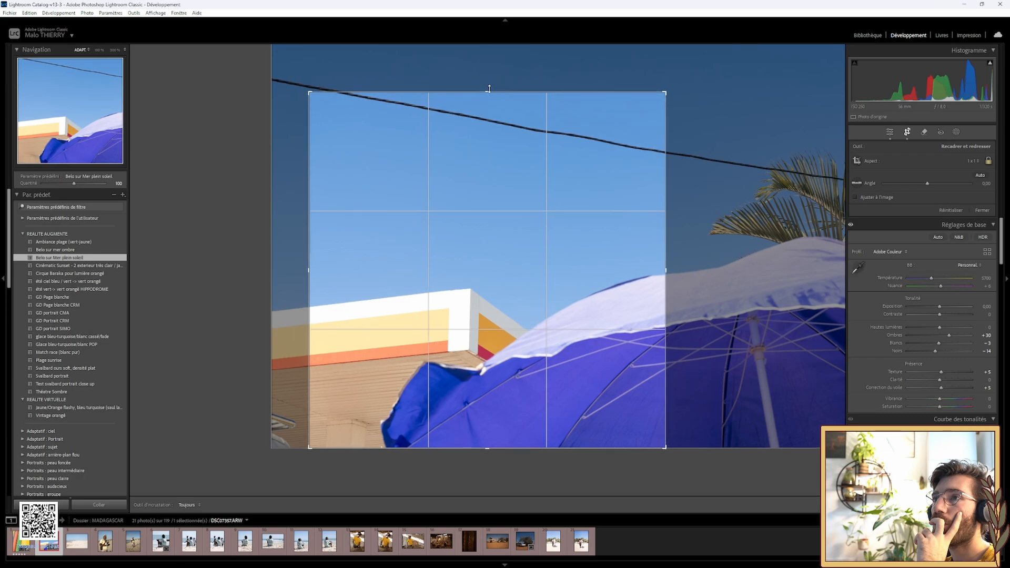
click(909, 135)
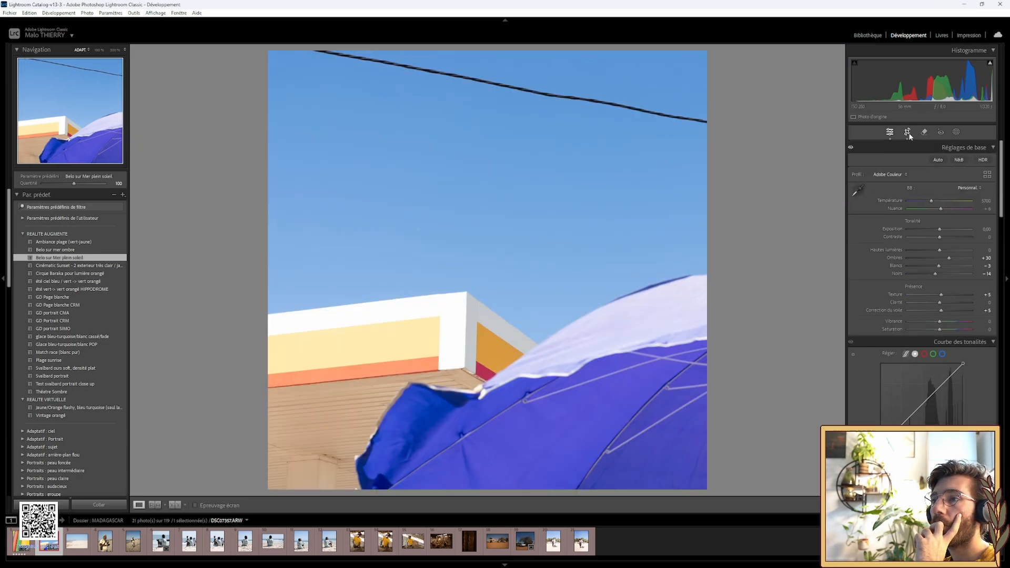
click(907, 133)
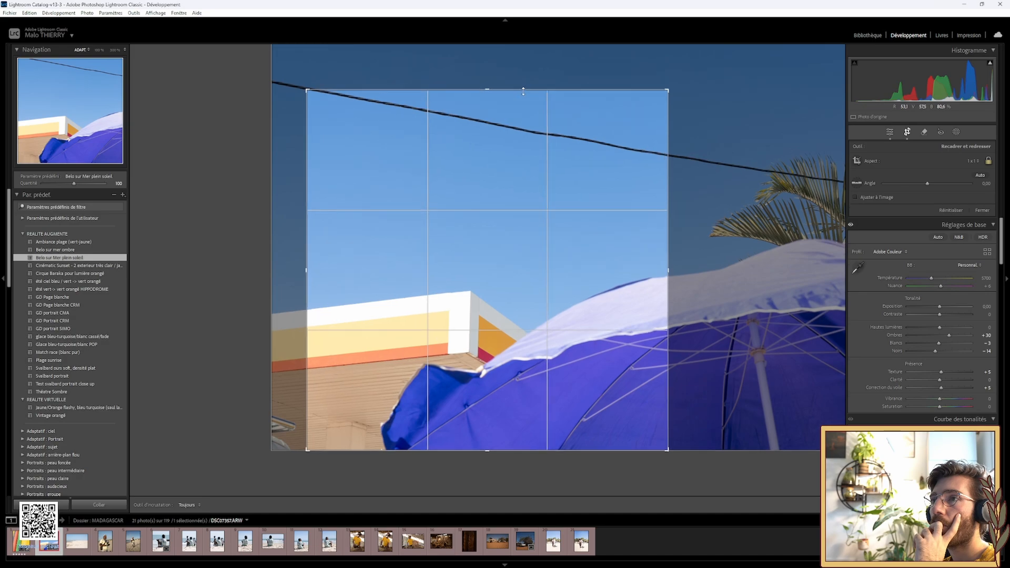
click(907, 132)
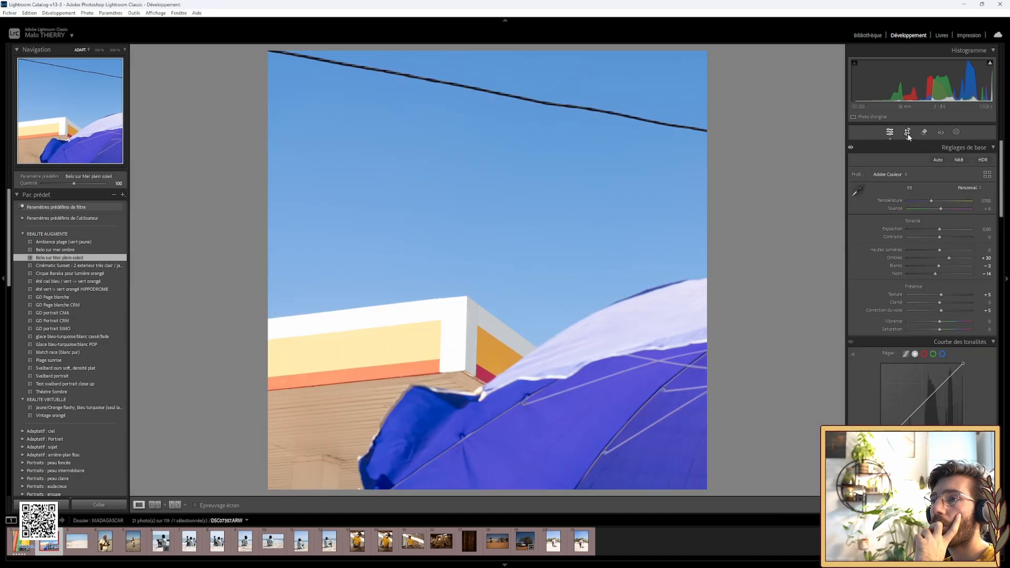
Enlarge the square crop slightly and shift it to the palm tree and parasol pole, leaving only a sliver of the building.
click(908, 134)
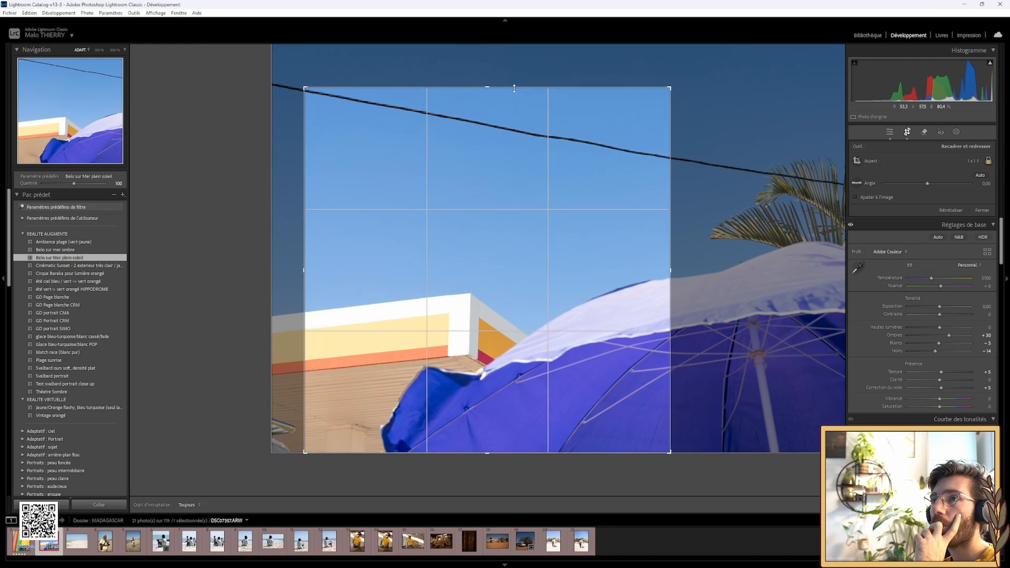
drag(521, 148, 374, 185)
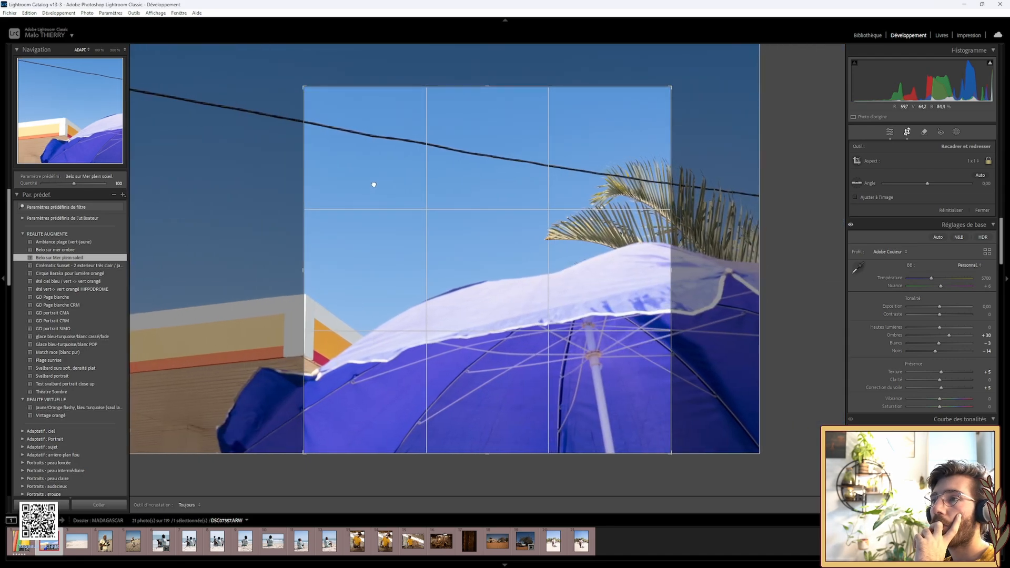
click(906, 135)
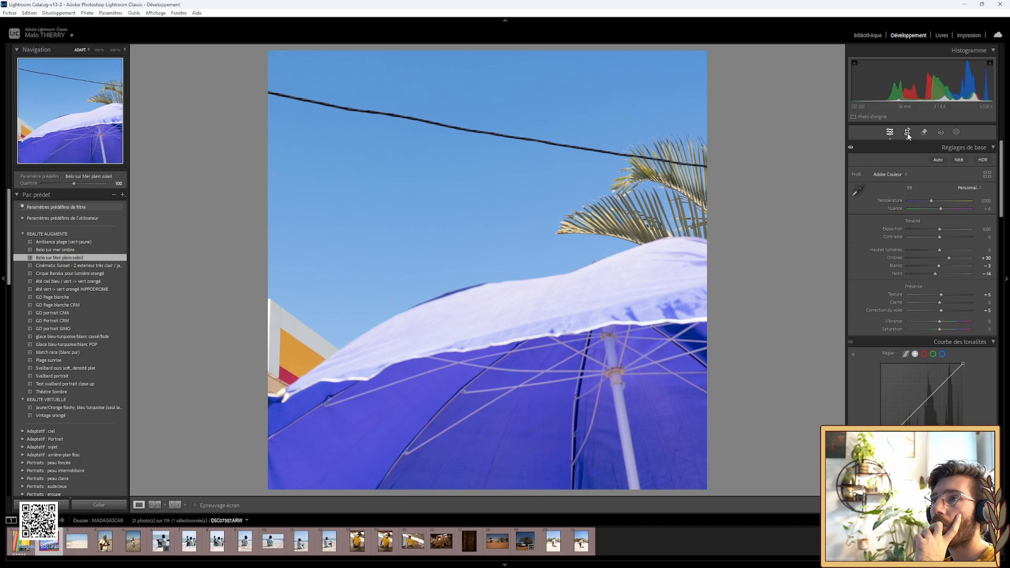
click(907, 134)
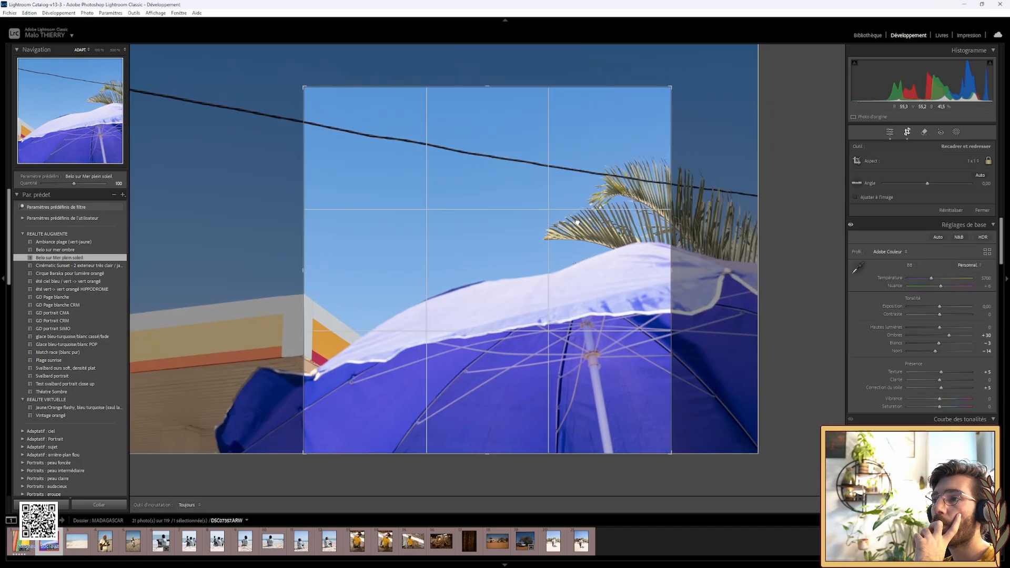
mouse_move(573, 214)
mouse_down()
mouse_move(543, 222)
mouse_move(555, 221)
mouse_up()
click(907, 133)
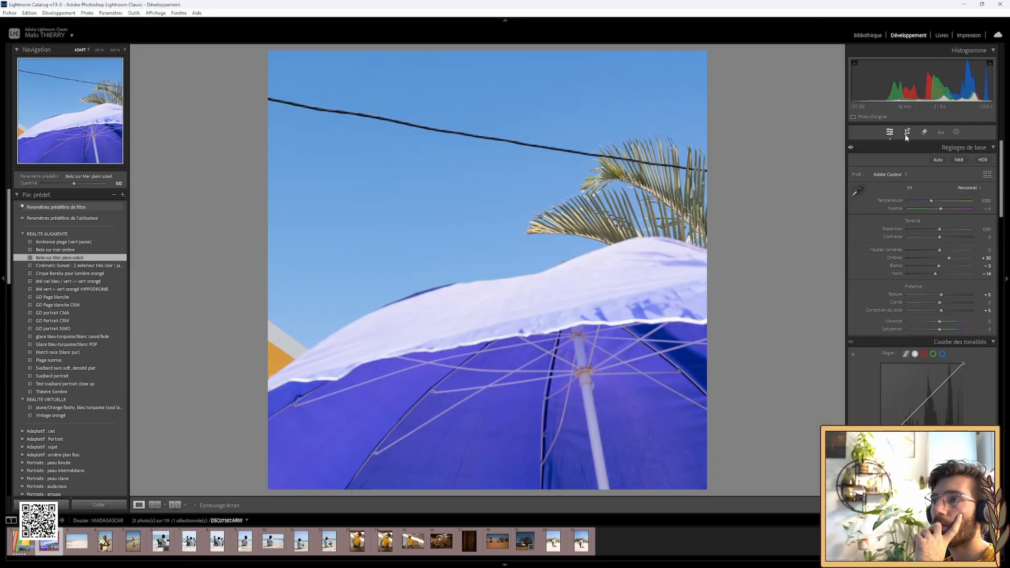
Shift the square crop up and left to take in more sky and more of the building's edge.
click(908, 132)
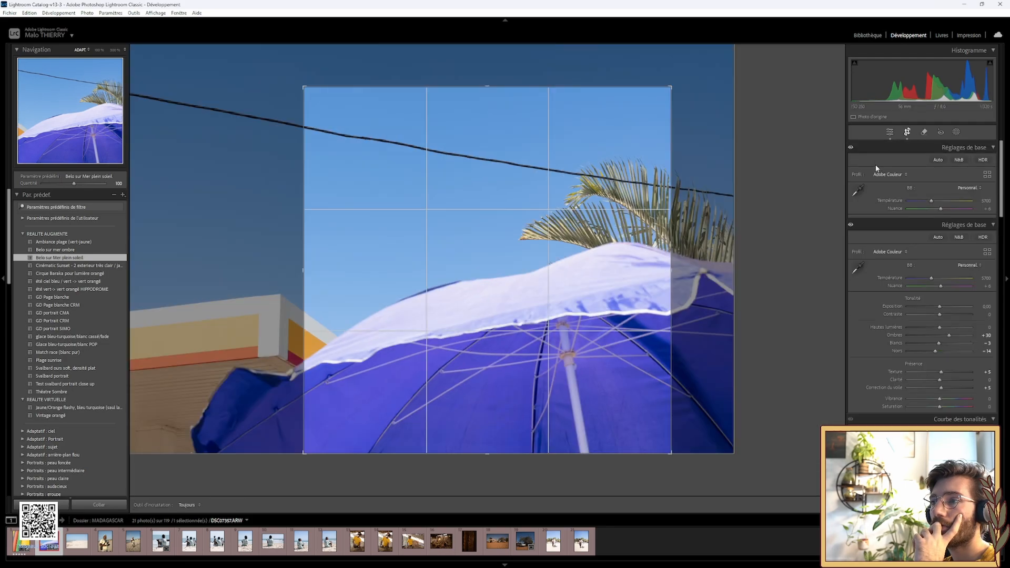
drag(550, 320, 575, 365)
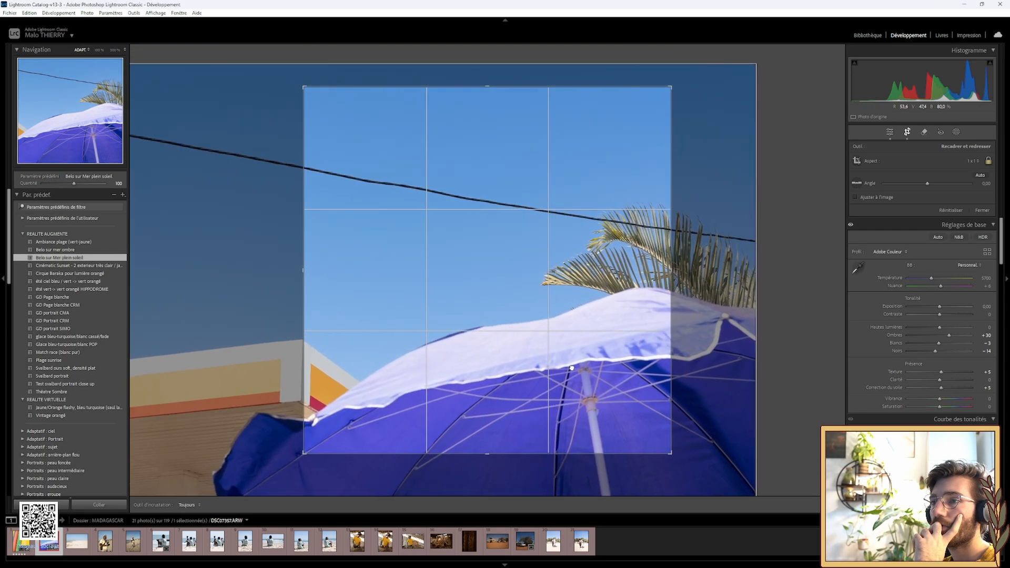
click(906, 134)
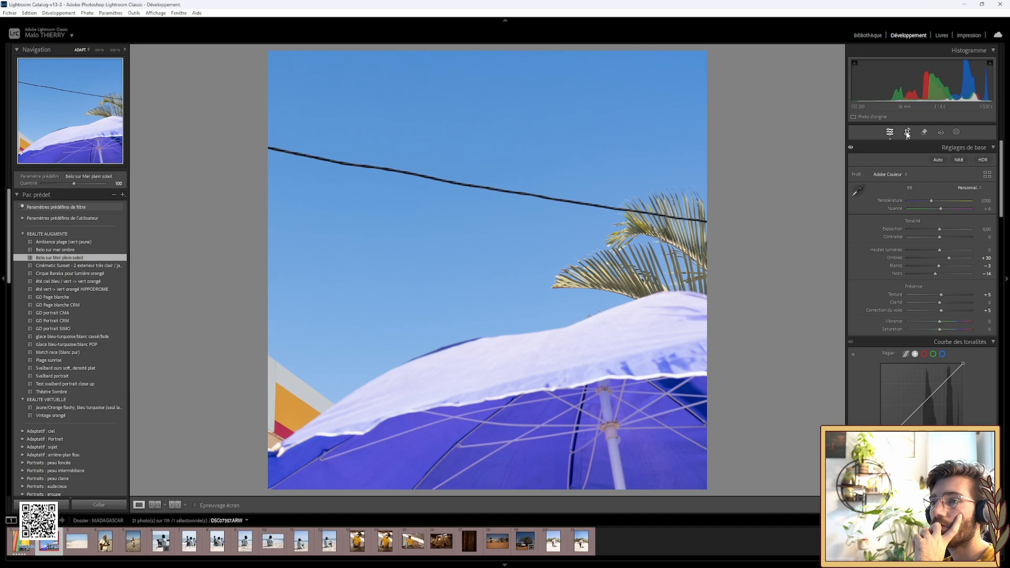
Try straightening the square crop along the vertical edge of the building's corner.
click(907, 134)
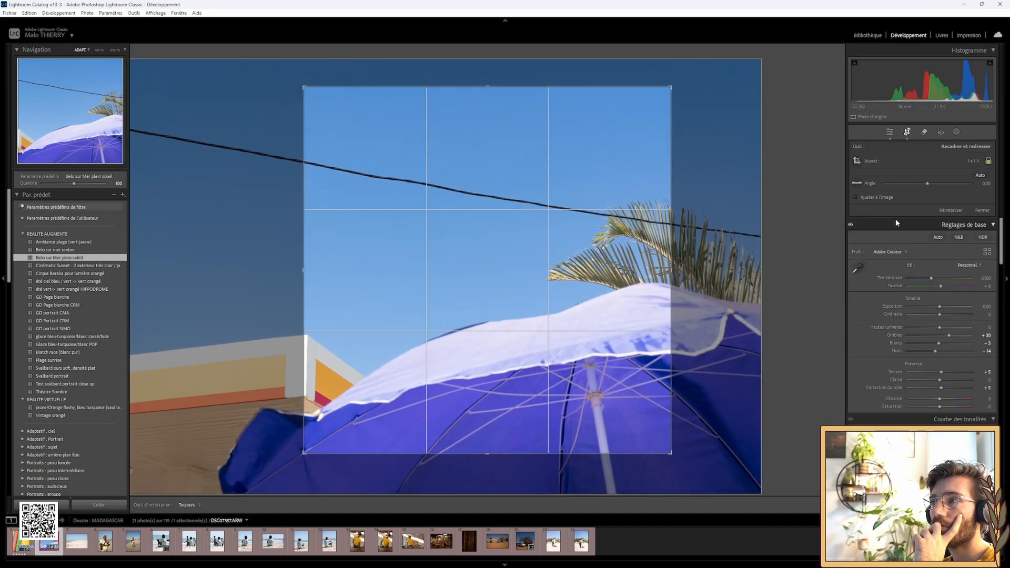
click(857, 183)
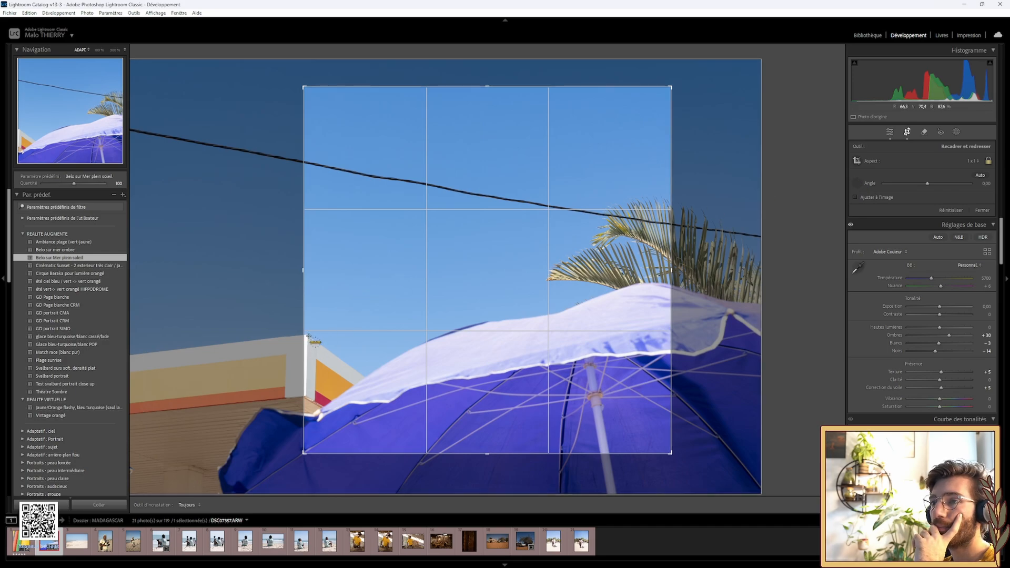
drag(309, 334, 306, 403)
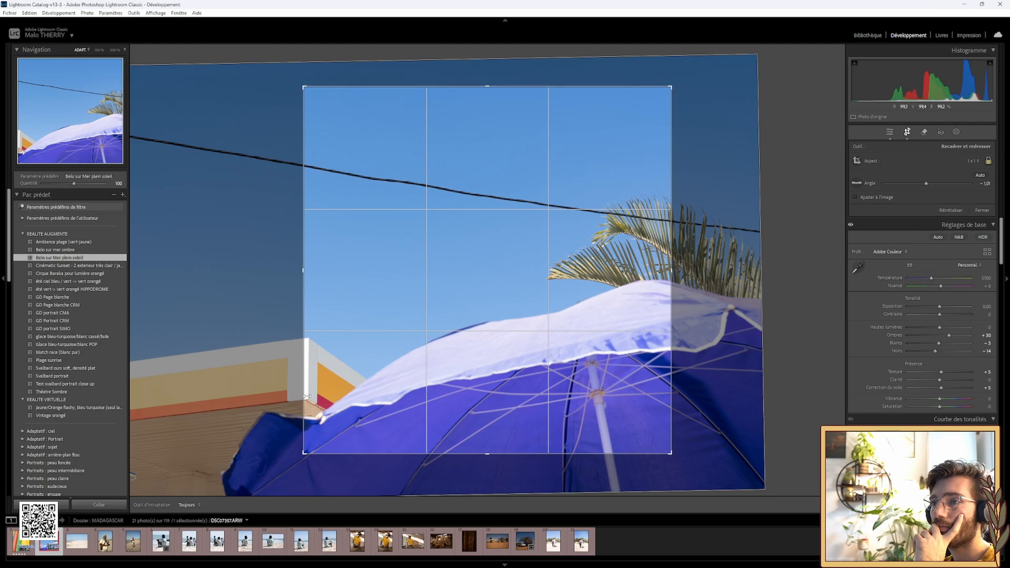
click(906, 136)
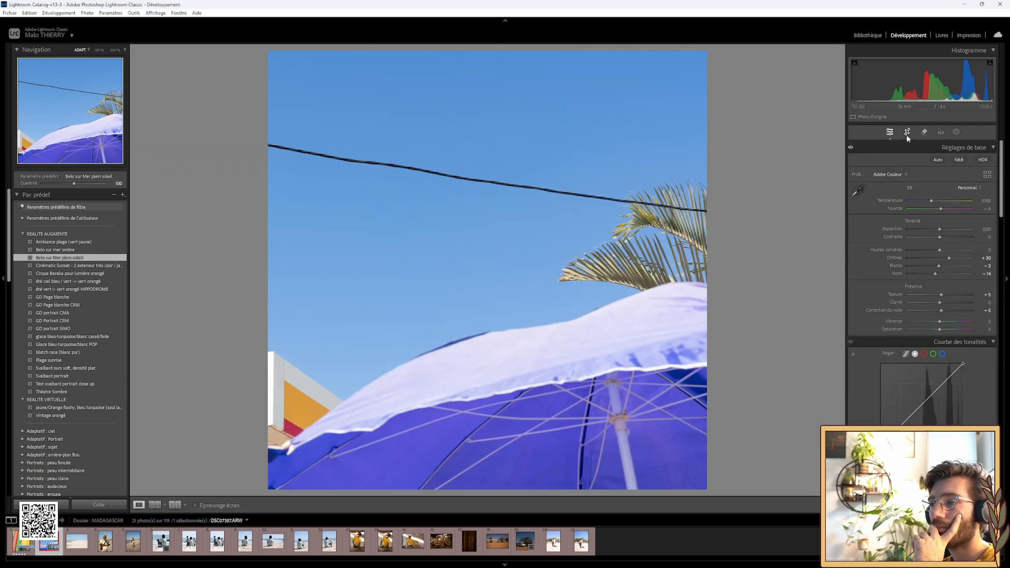
Try a 4 x 5 / 8 x 10 crop ratio and enlarge the frame to show more of the building.
click(907, 134)
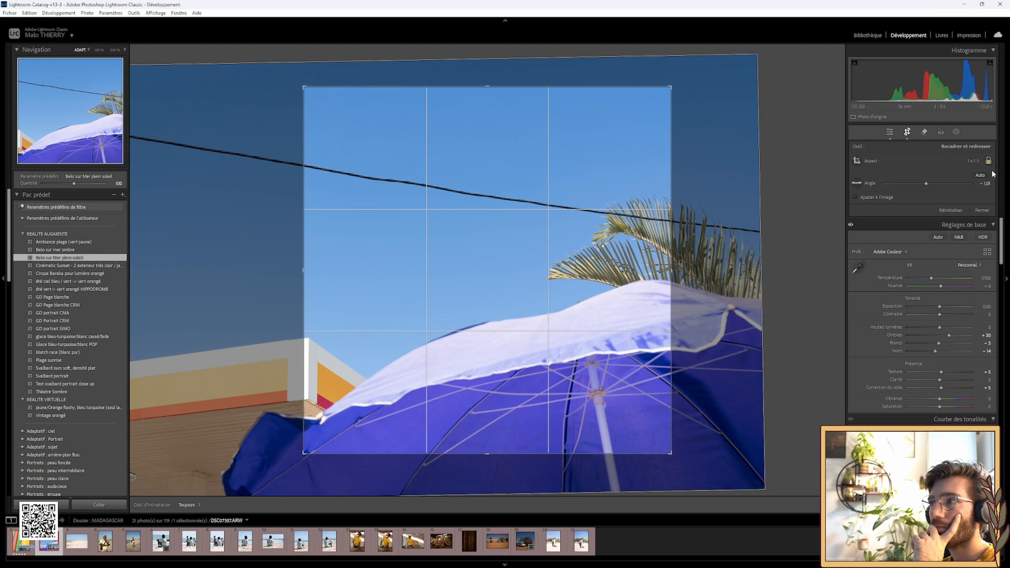
click(973, 162)
click(890, 208)
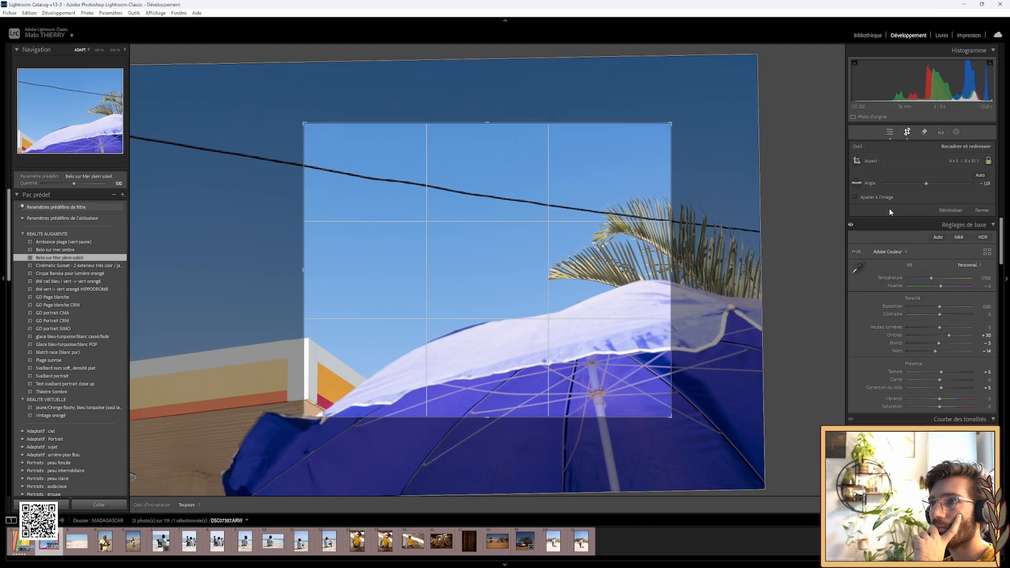
drag(303, 270, 284, 269)
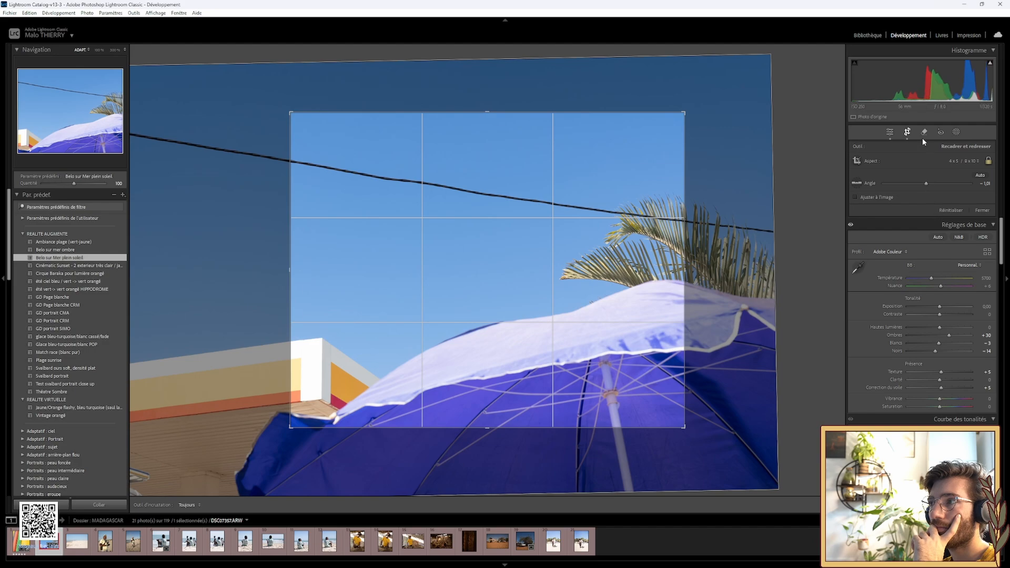
click(906, 133)
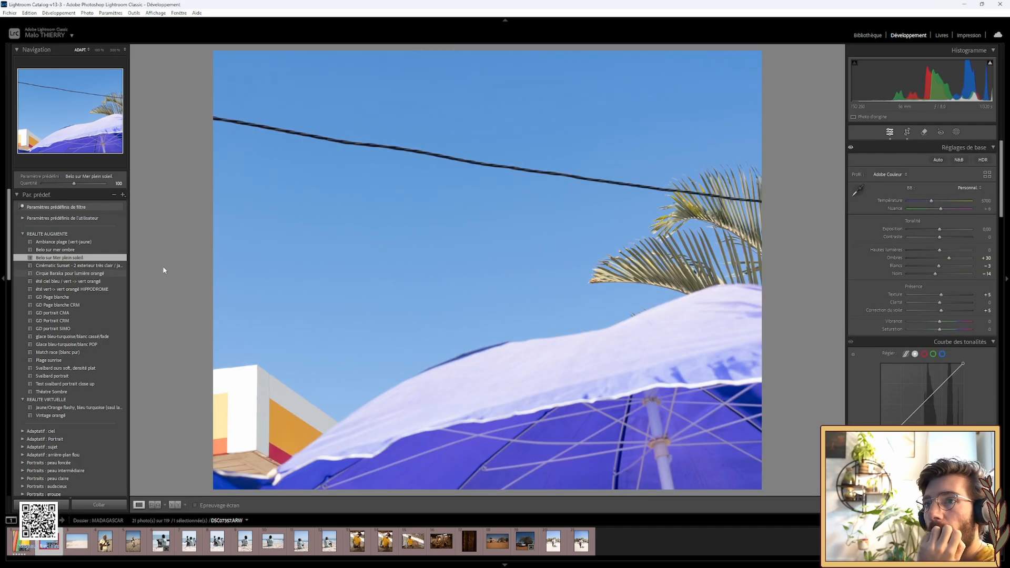
Go back through the edit history to the unrotated square crop with the palm tree and parasol pole.
scroll(72, 337, down, 12)
scroll(65, 299, up, 4)
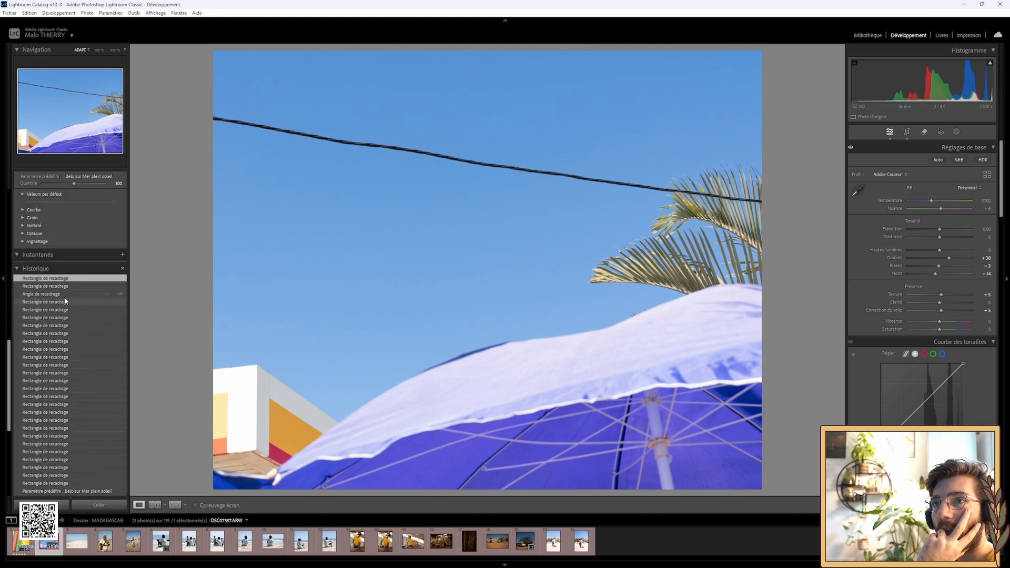
click(77, 293)
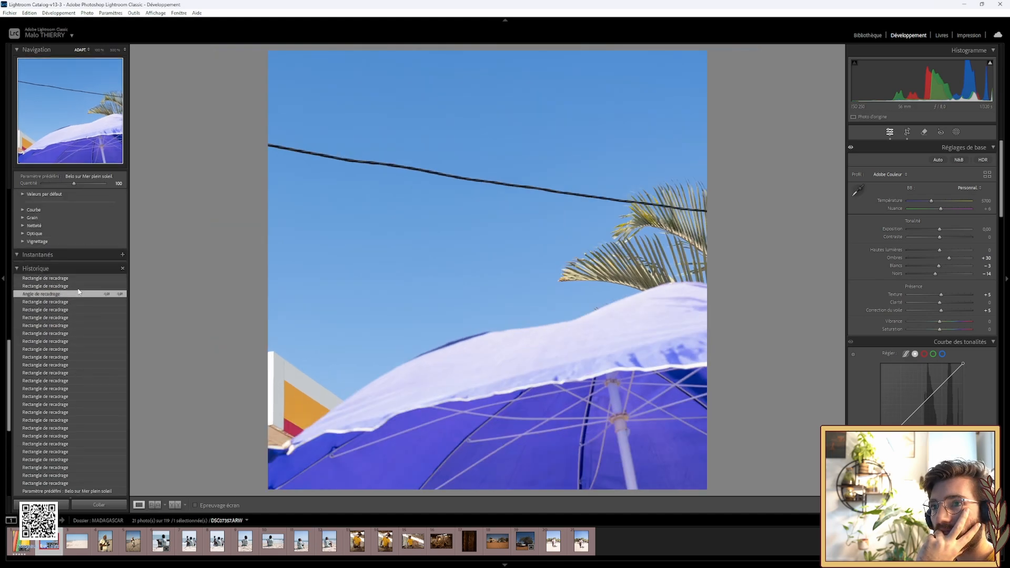
click(78, 287)
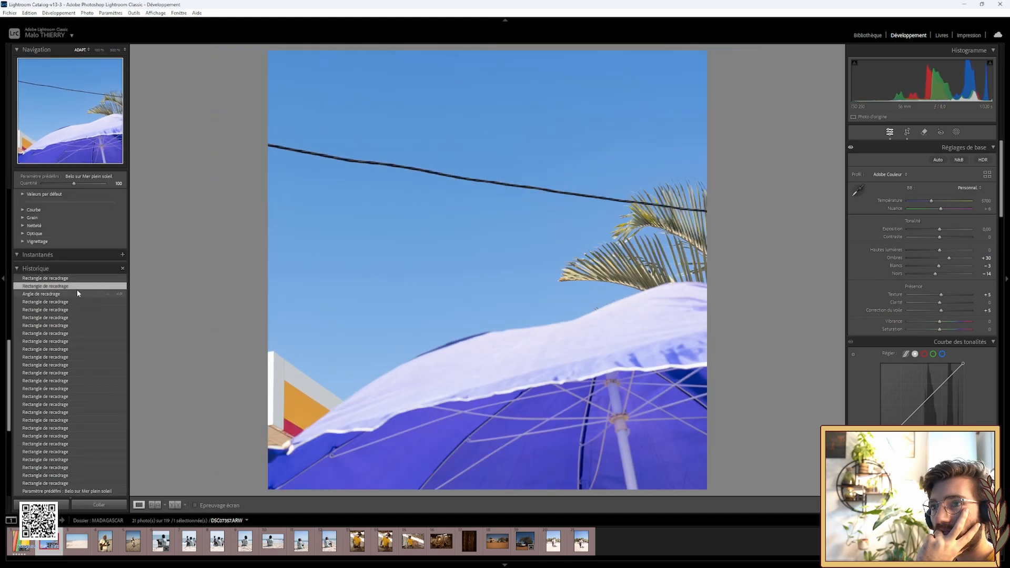
click(77, 293)
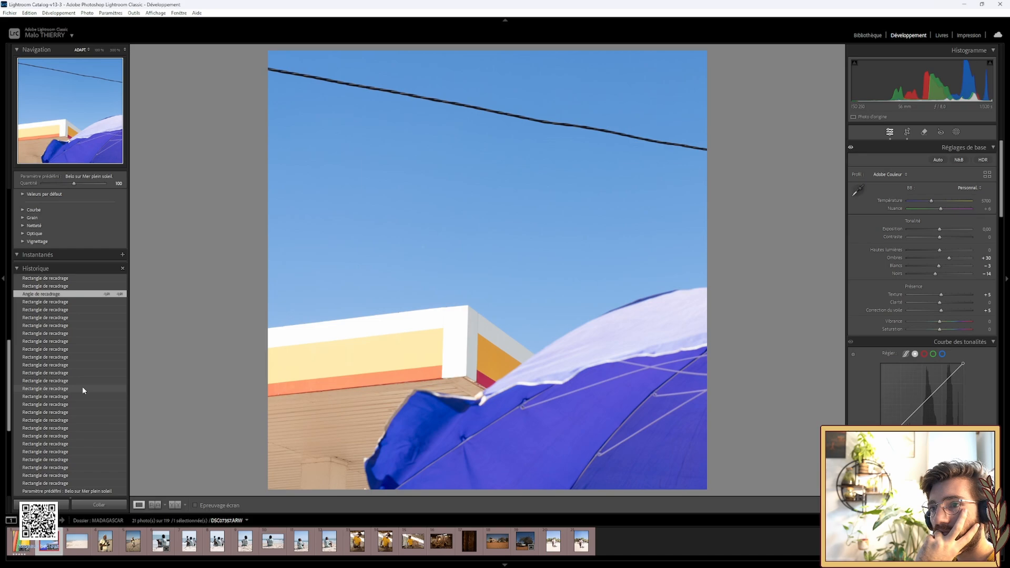
click(82, 389)
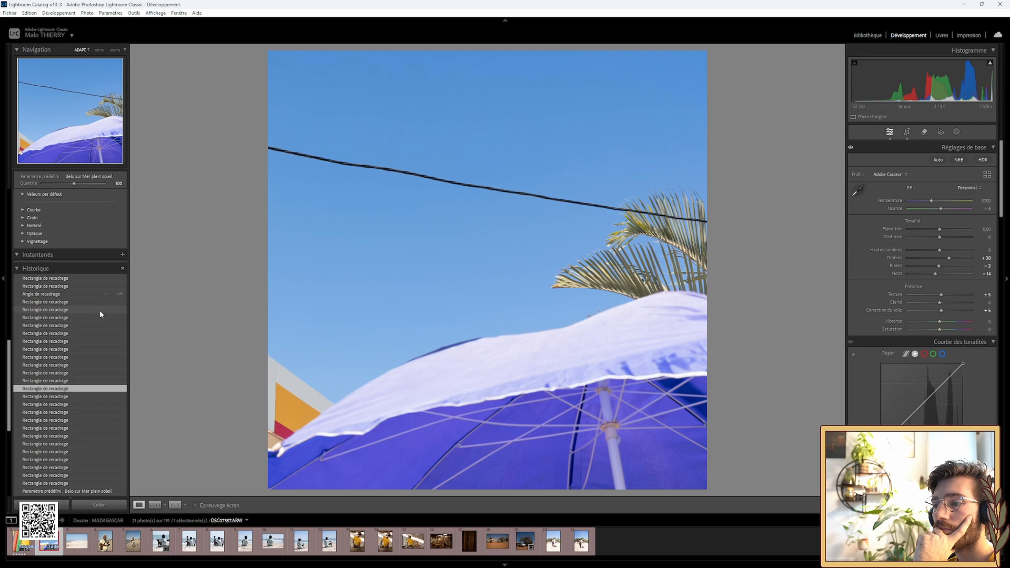
click(100, 312)
right_click(100, 311)
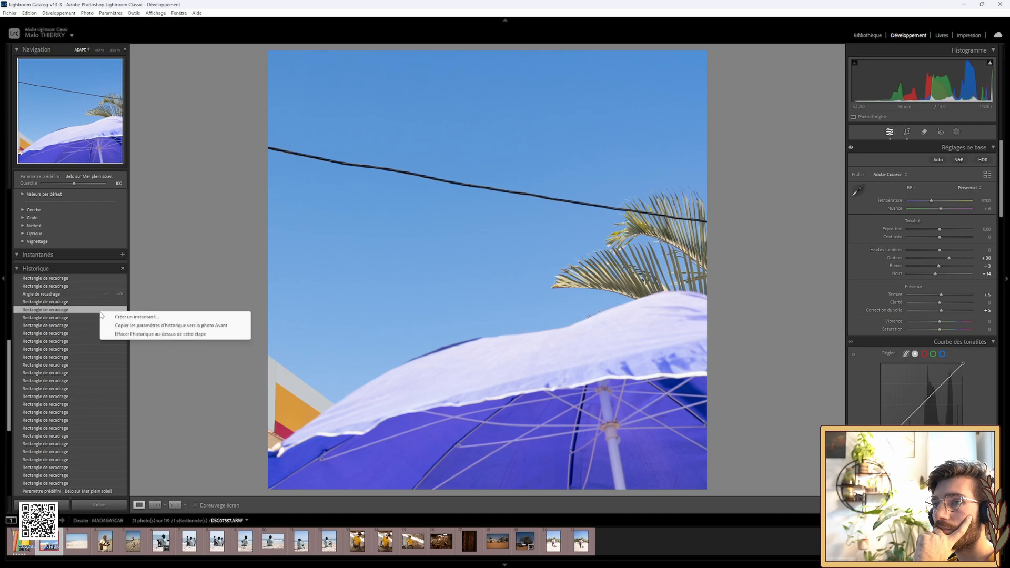
click(500, 279)
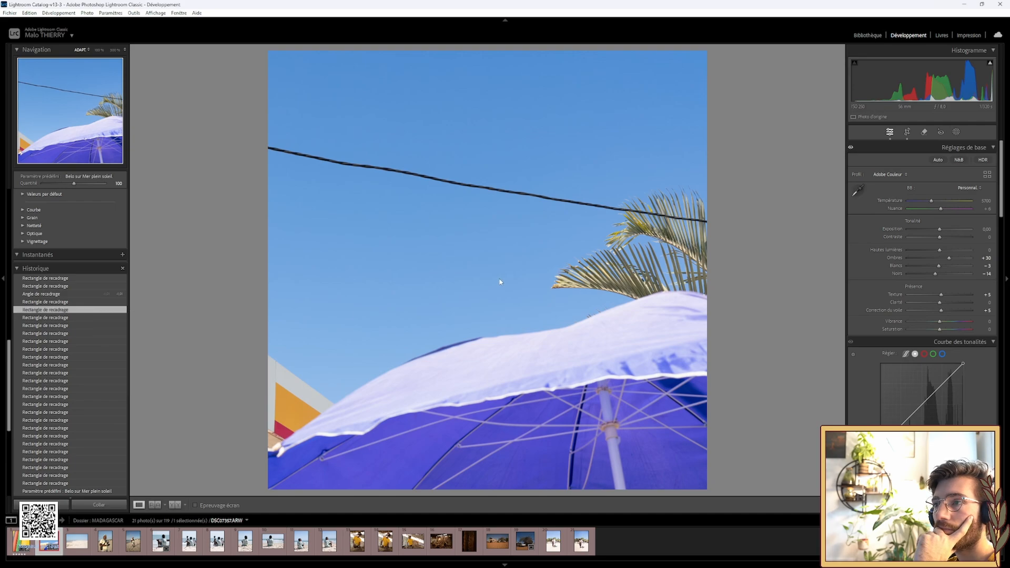
Create a virtual copy of the parasol photo with the palm tree crop.
click(499, 279)
right_click(501, 280)
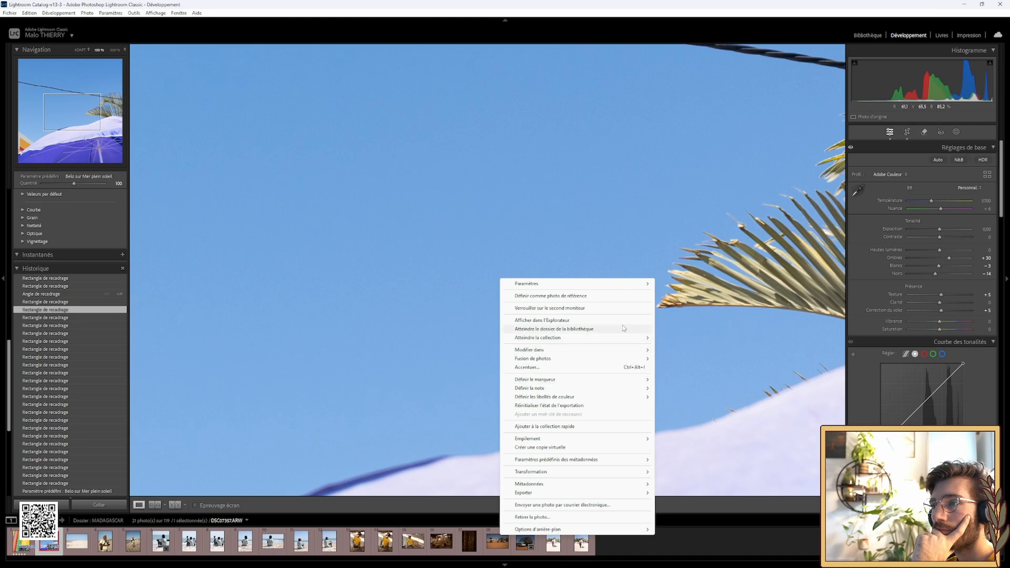
click(564, 449)
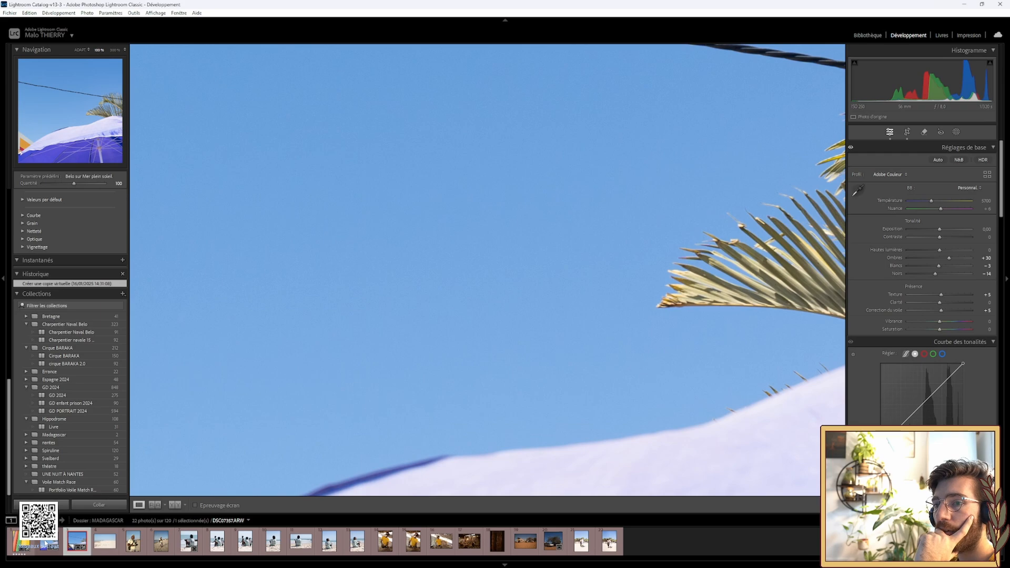
Return to the original photo and restore its earlier square crop with the building and the cable leaving from the corner.
key(ctrl+z)
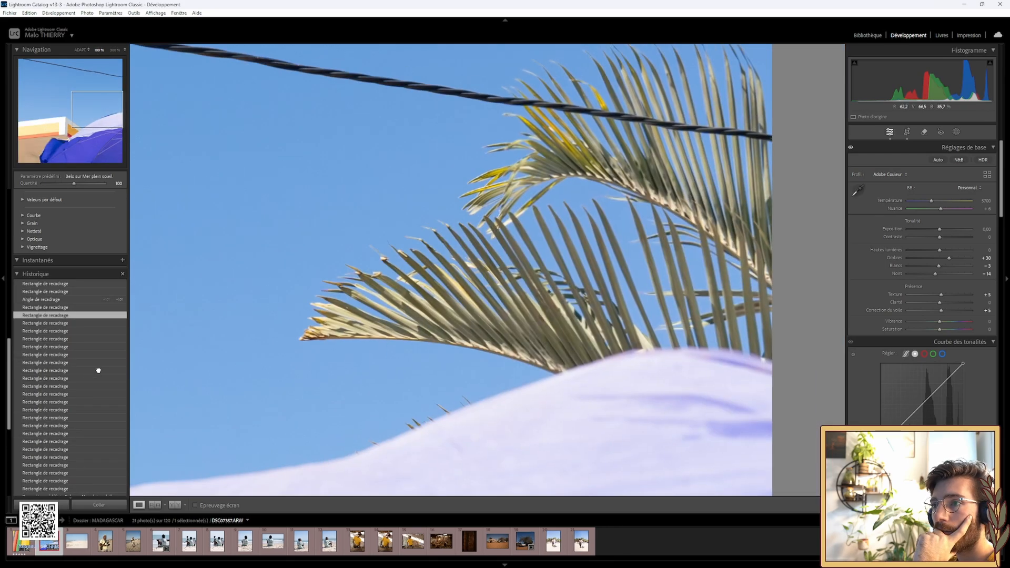
drag(99, 370, 339, 358)
click(330, 275)
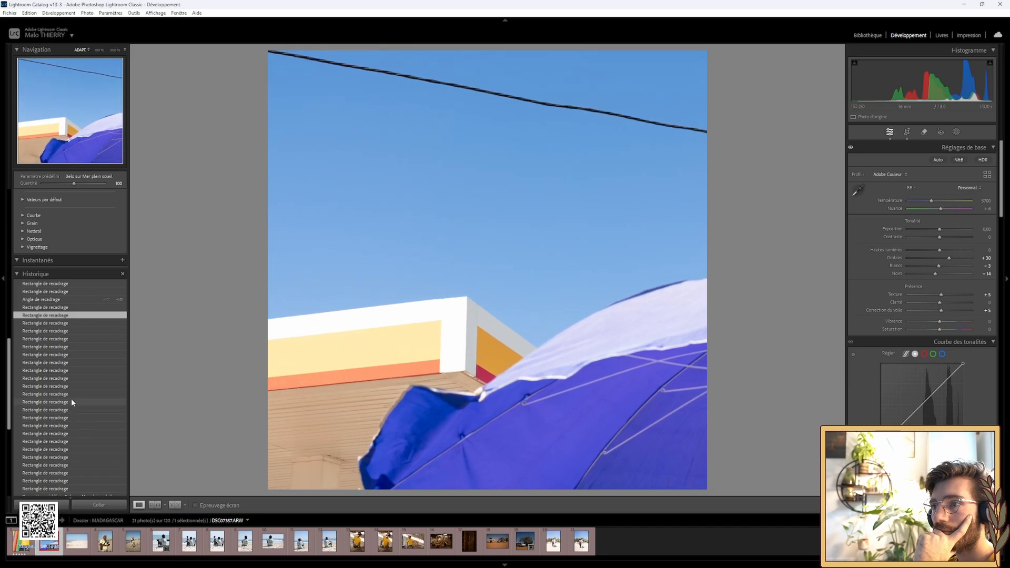
click(72, 371)
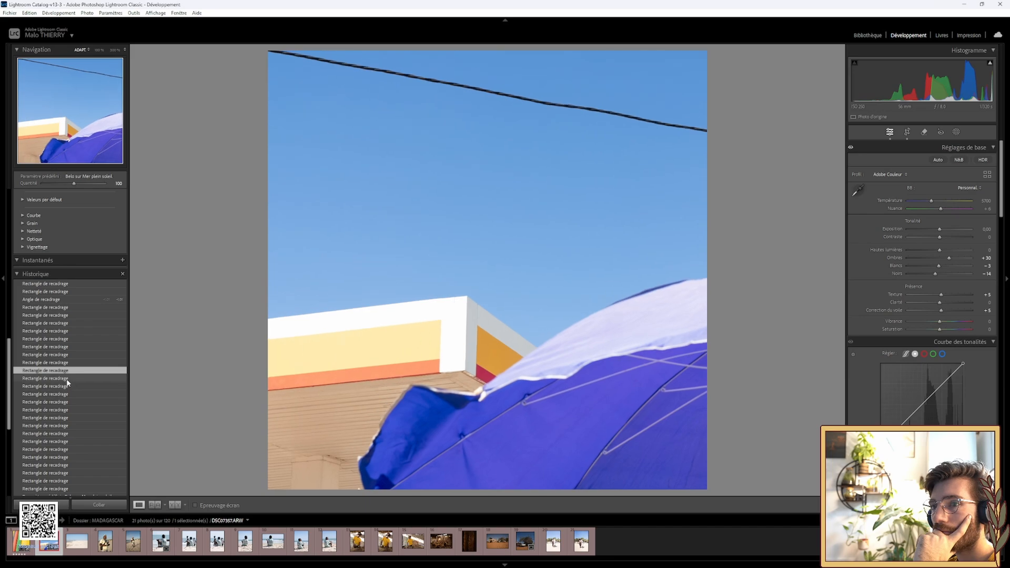
click(66, 379)
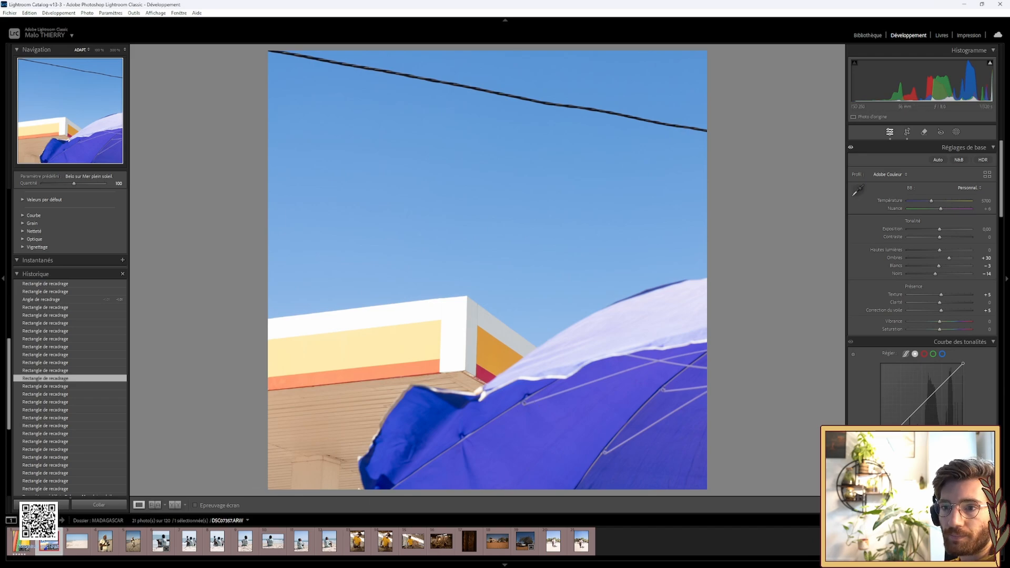
Compare the original's building crop with the virtual copy's palm tree crop, ending on the virtual copy.
key(ctrl+apostrophe)
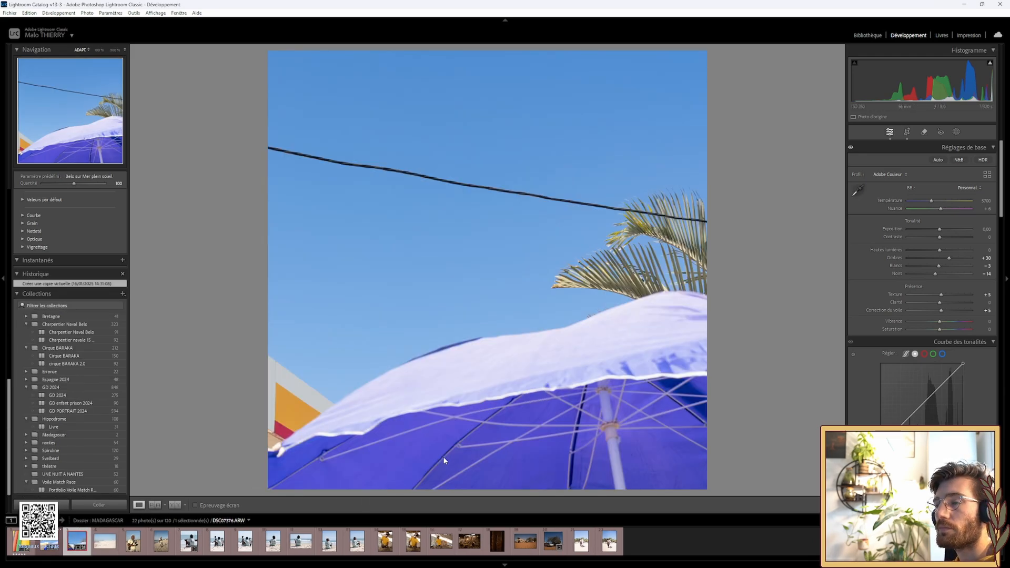
click(49, 541)
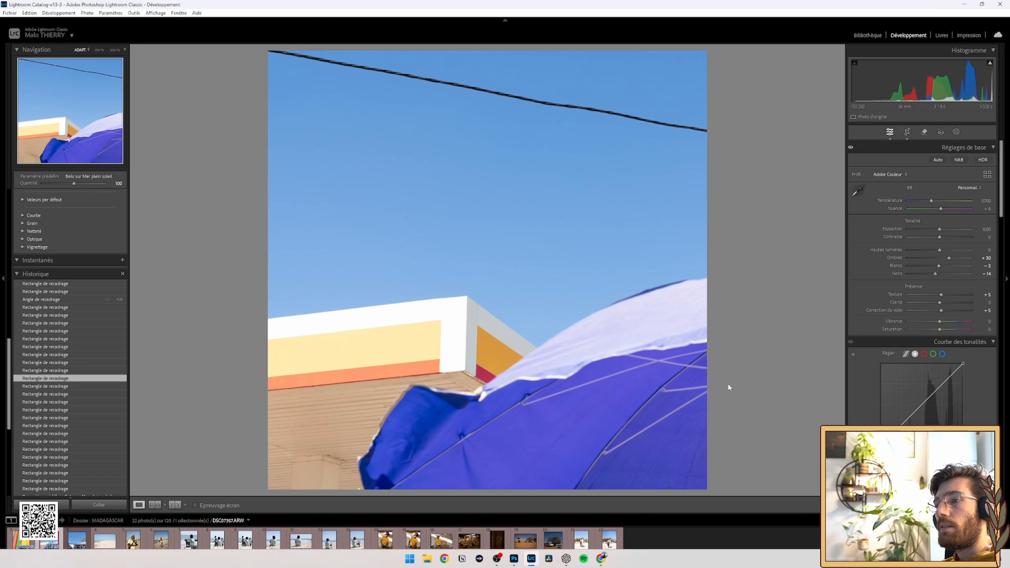
key(Right)
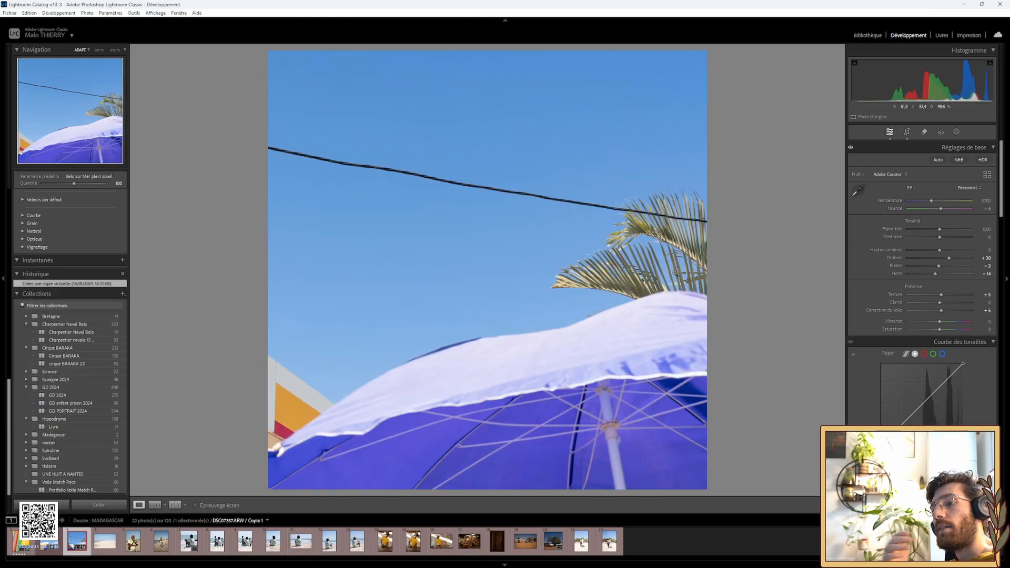
key(Left)
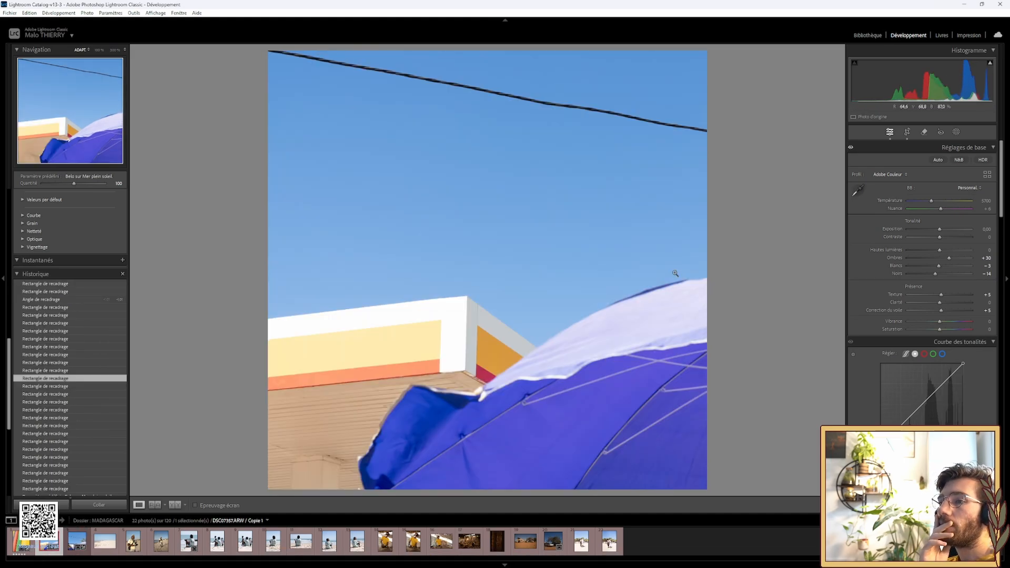
key(Right)
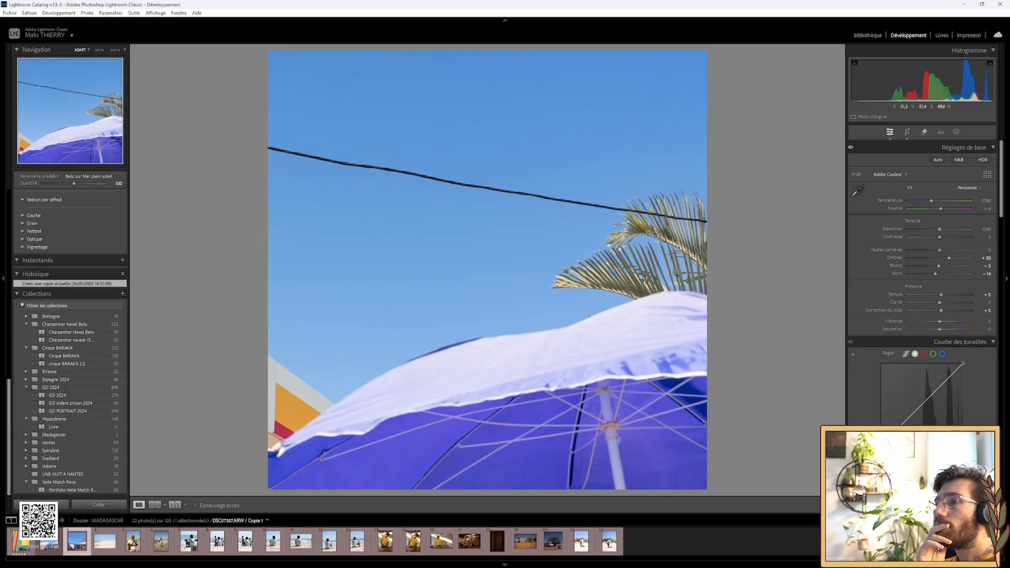
key(Left)
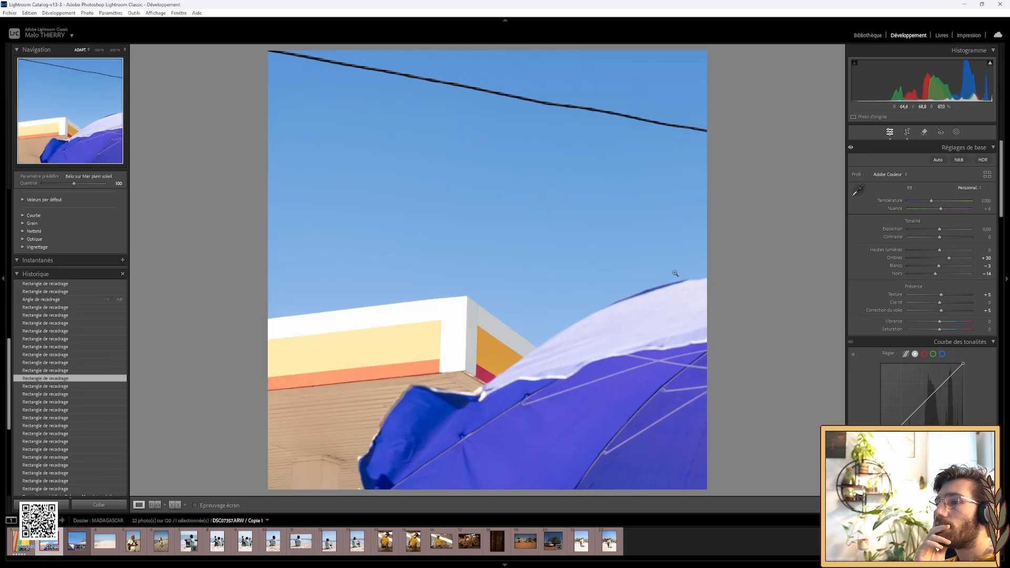
key(Right)
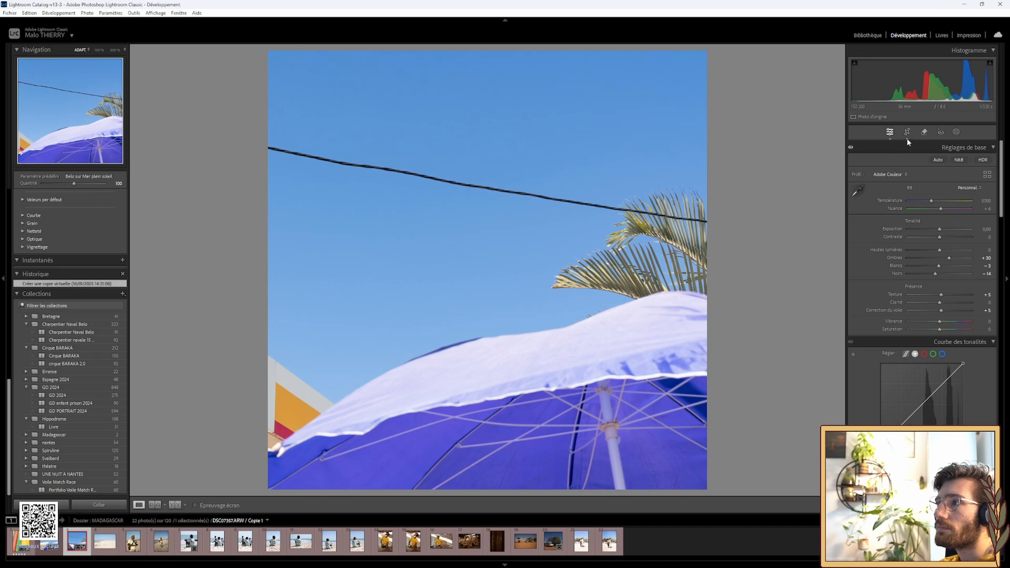
Tighten the virtual copy's square crop slightly around the palm tree and parasol.
click(906, 131)
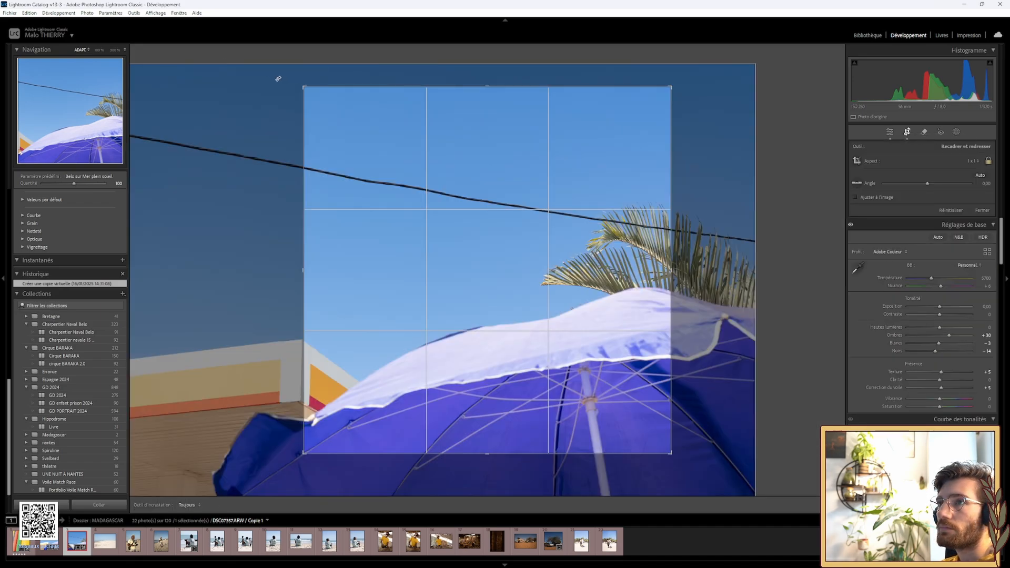
drag(304, 86, 313, 96)
click(906, 132)
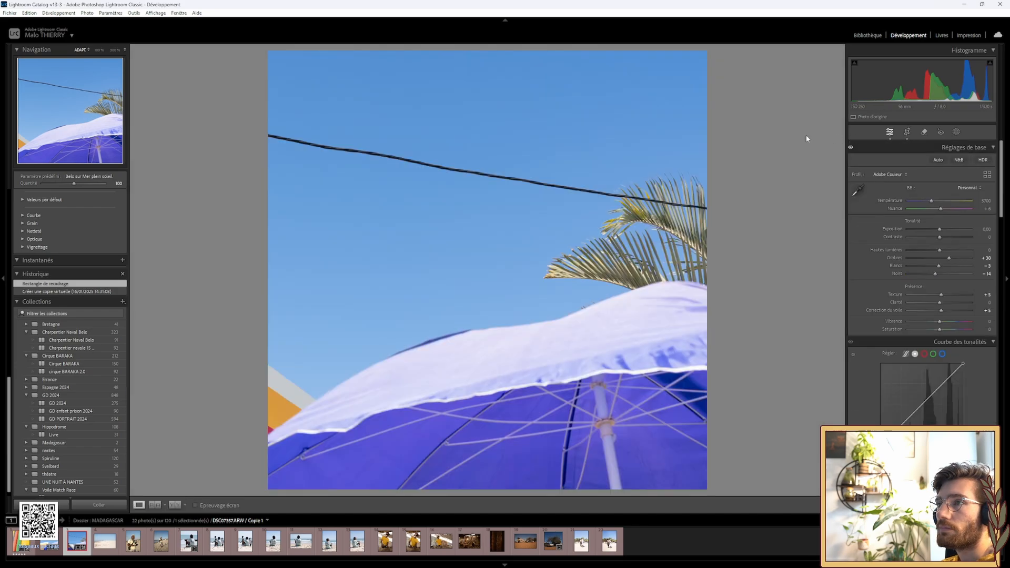
Rotate the virtual copy's crop to an angle of about -10.79 so the cable runs nearly level, and shift the framing slightly.
click(904, 134)
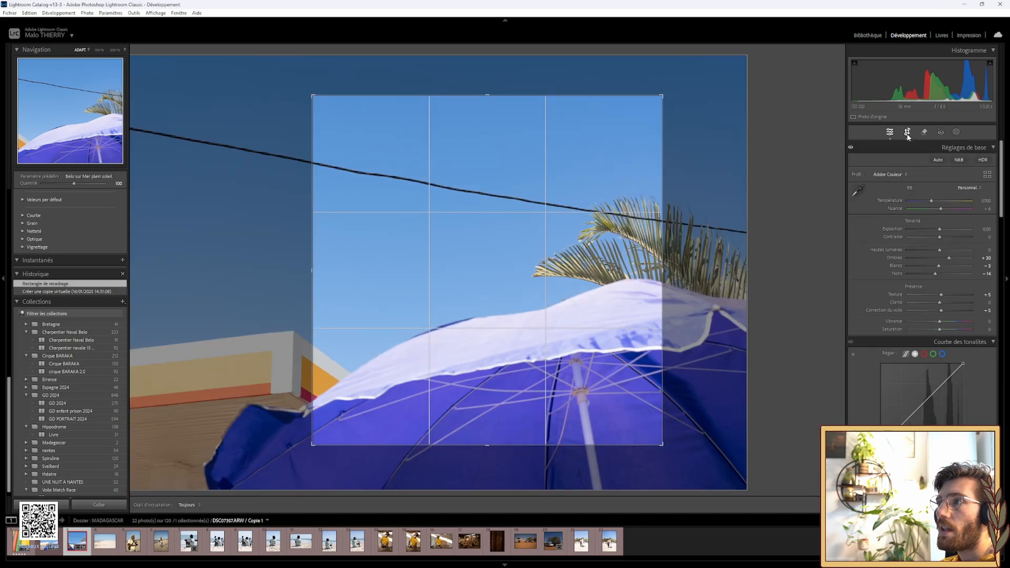
drag(923, 183, 916, 184)
drag(400, 272, 406, 284)
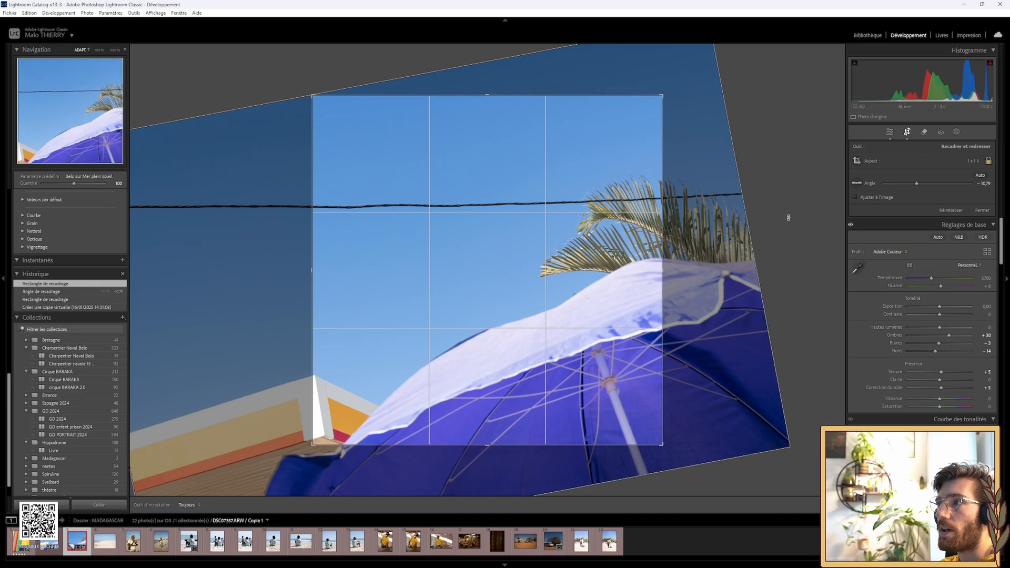
Set the virtual copy's crop angle to -9.57 and slightly shift the photo within the square frame.
drag(916, 184, 915, 182)
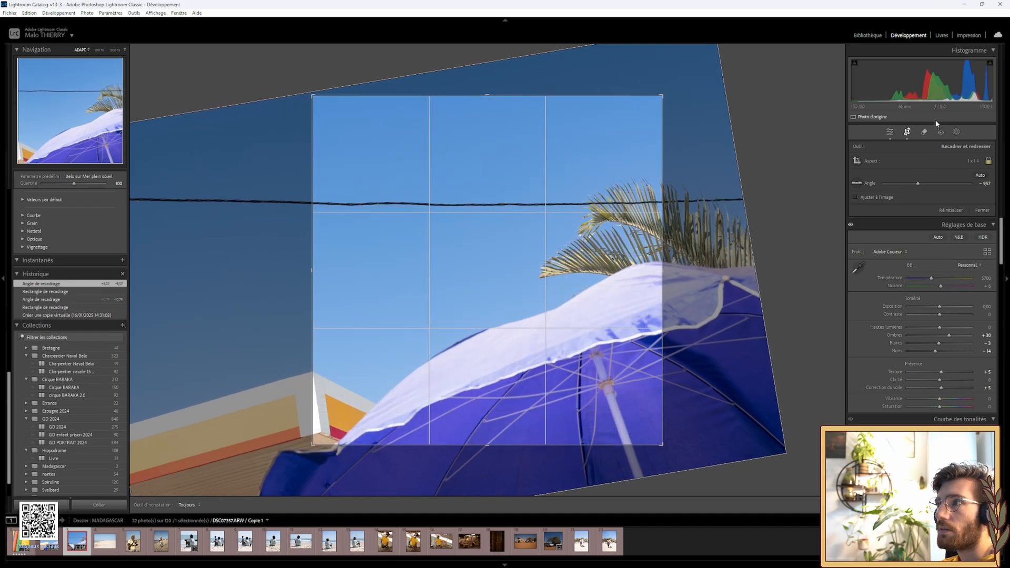
click(907, 132)
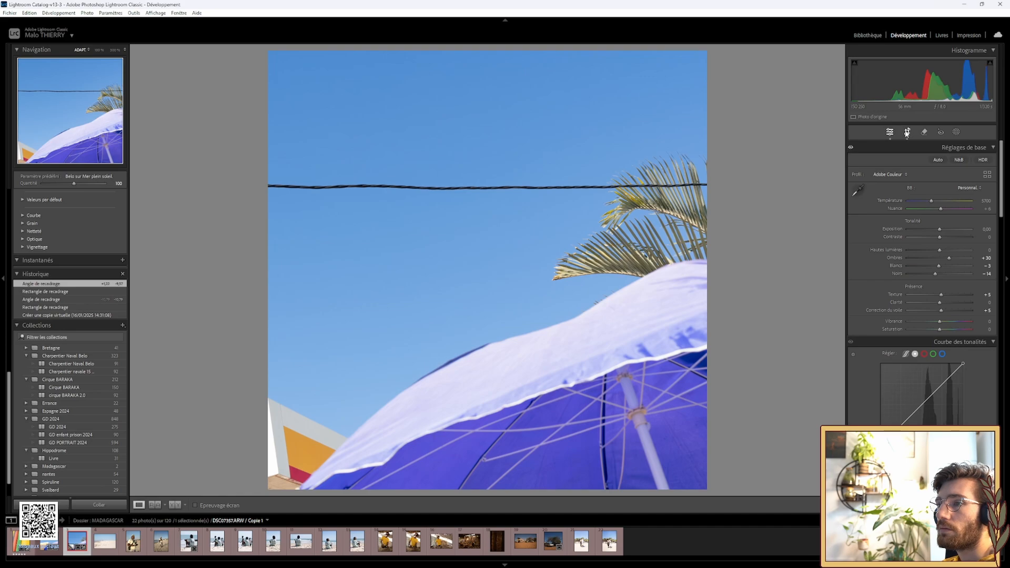
click(907, 132)
drag(422, 298, 435, 311)
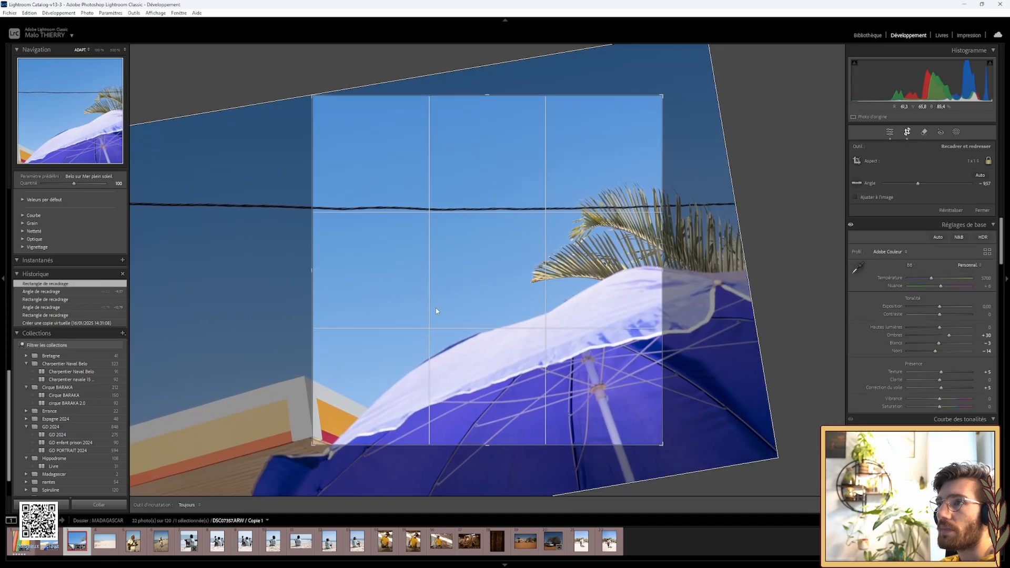
Tighten the virtual copy's square crop slightly in two passes around the cable, palm leaves and parasol.
drag(662, 443, 657, 439)
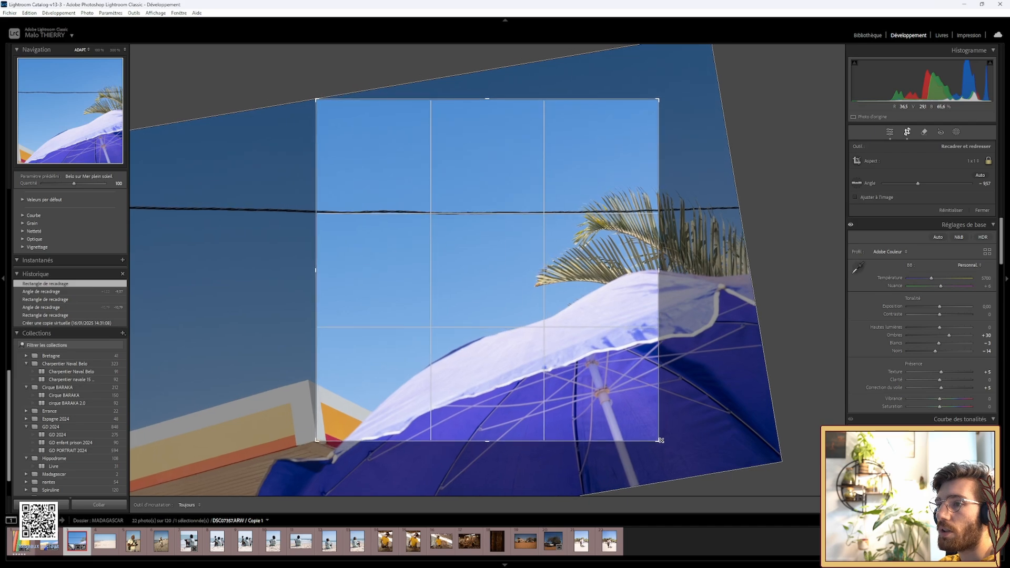
click(907, 132)
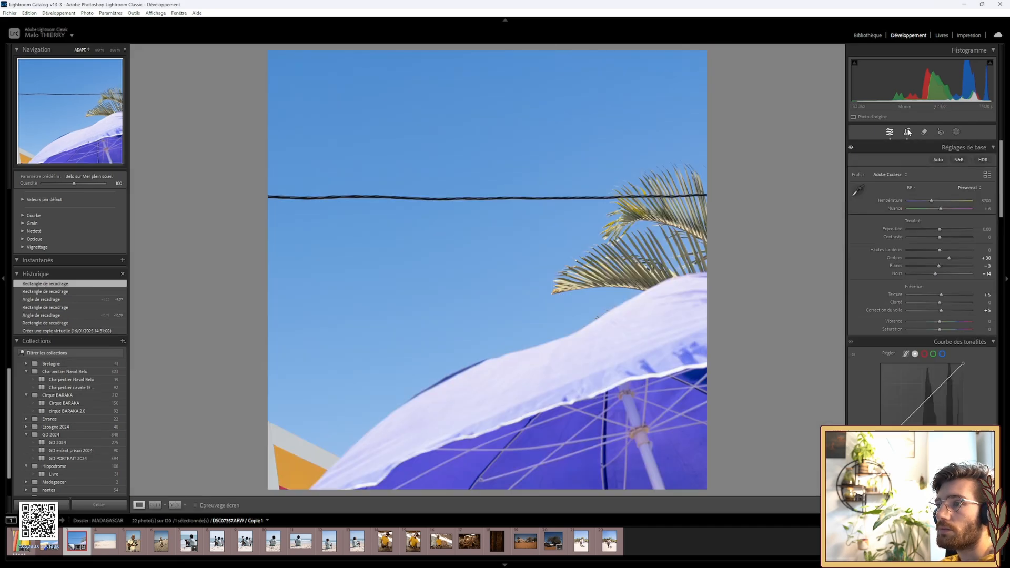
click(908, 132)
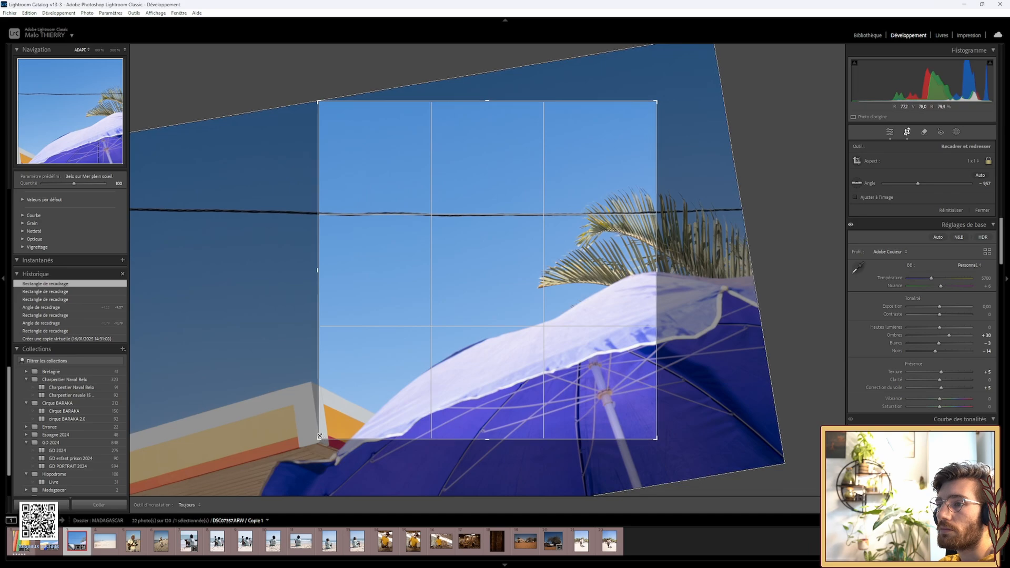
drag(319, 436, 316, 433)
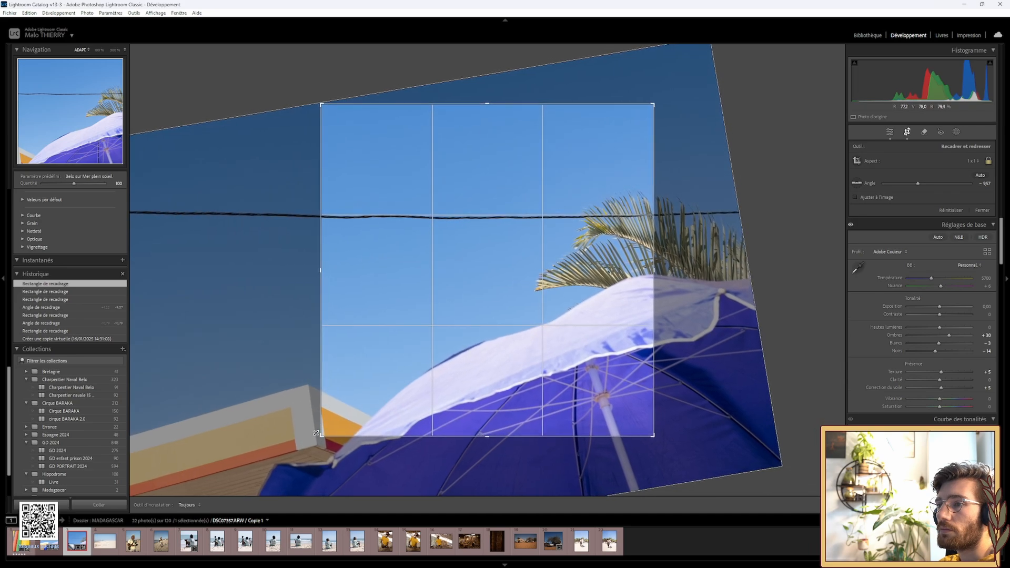
click(907, 132)
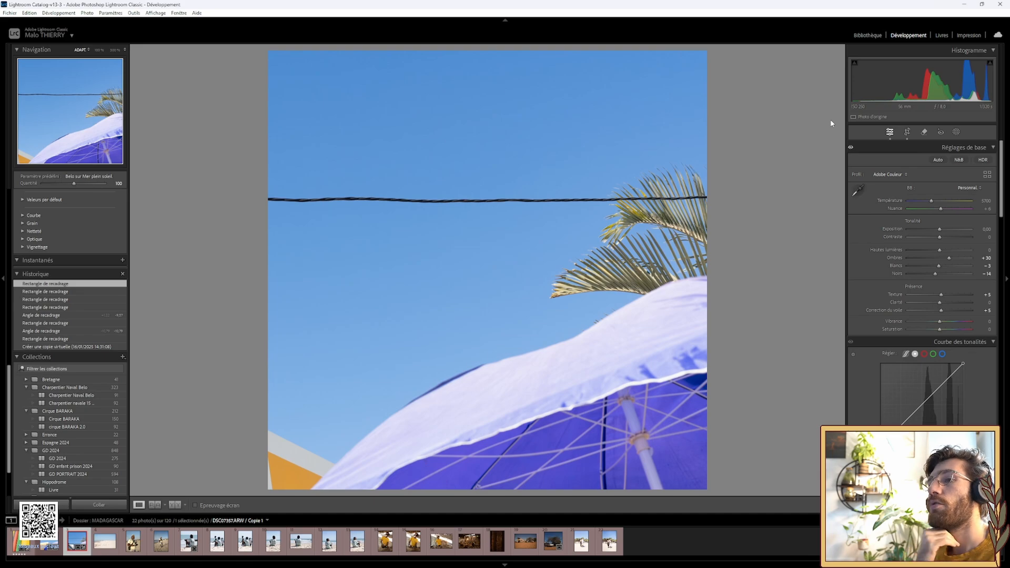
Compare the virtual copy with the original, then widen its square crop slightly and shift it to include the building's white corner.
key(Left)
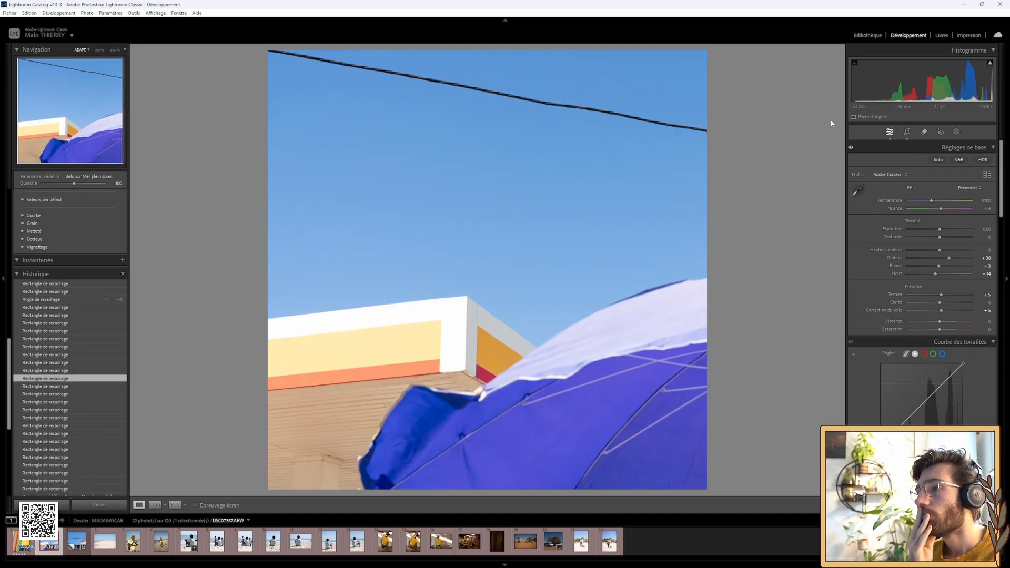
key(Right)
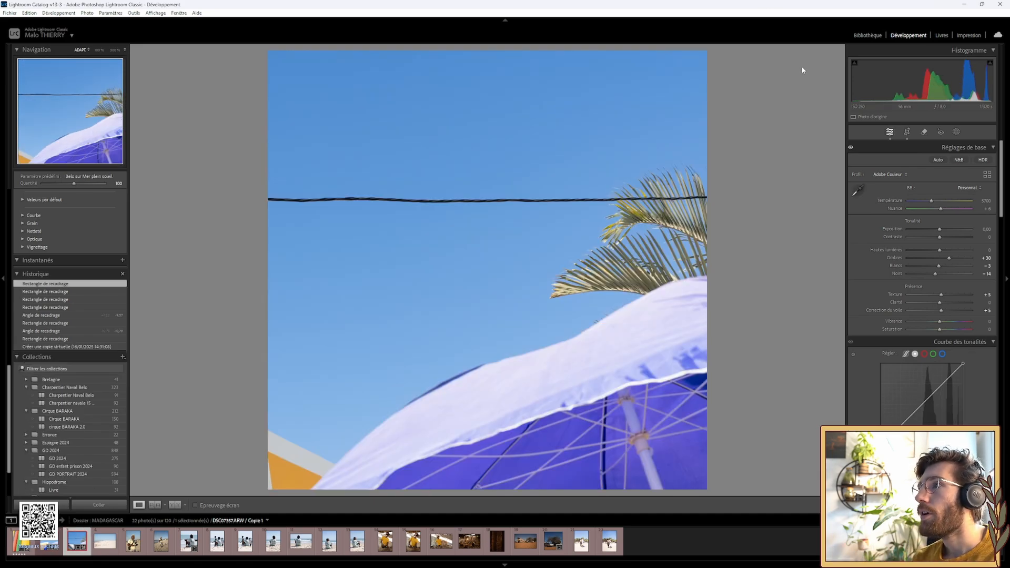
key(r)
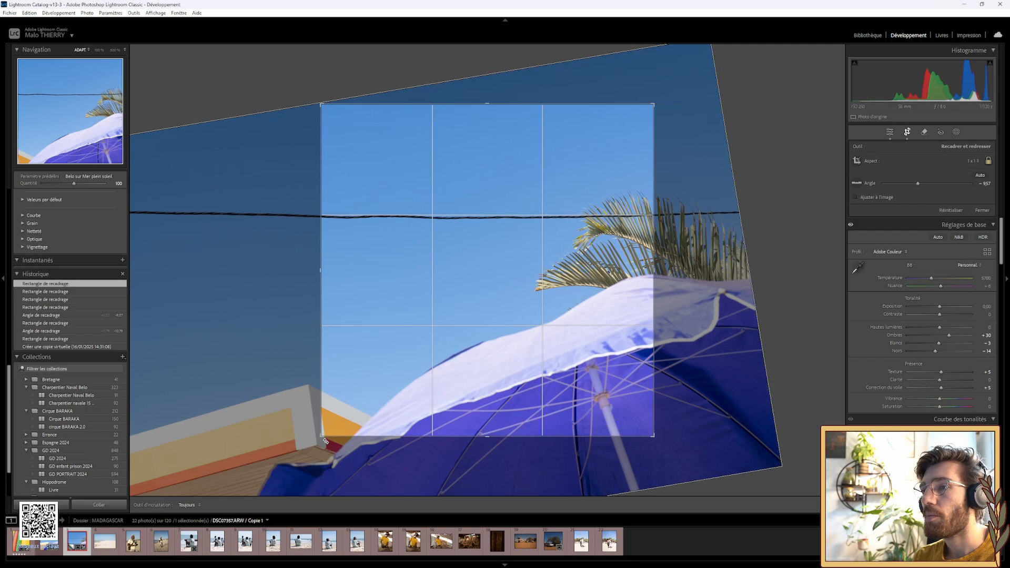
drag(325, 441, 307, 470)
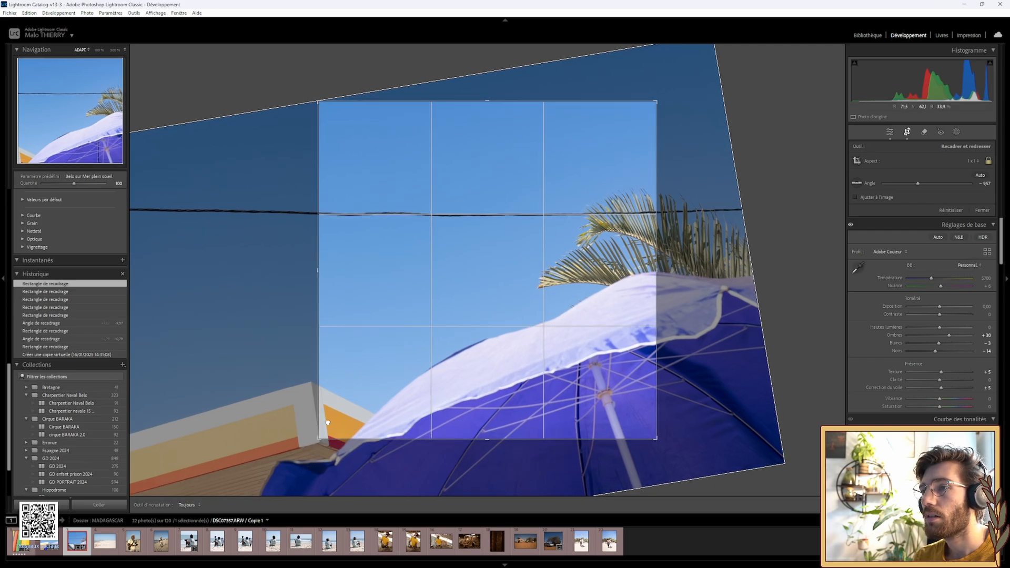
drag(327, 422, 351, 437)
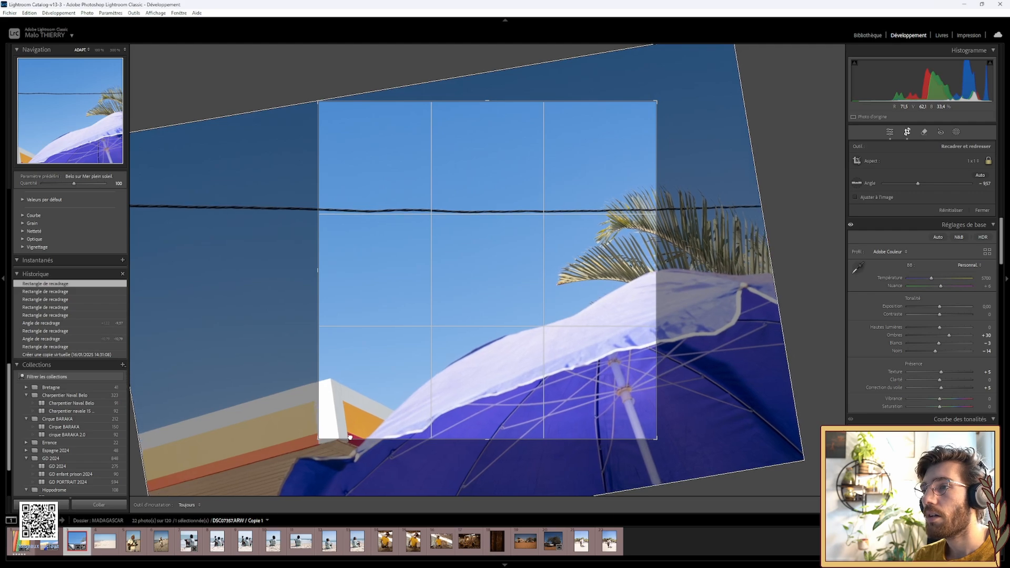
click(908, 132)
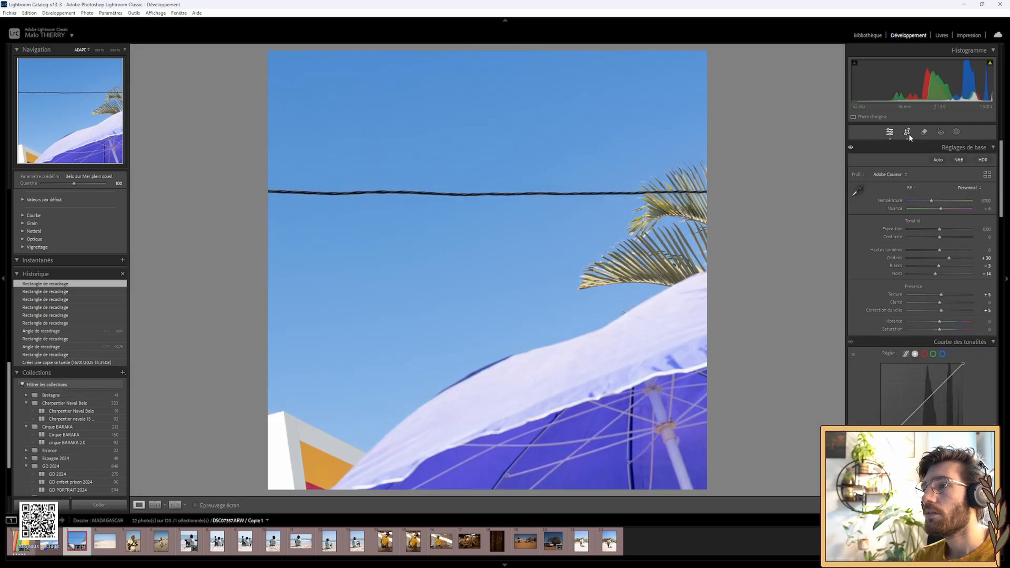
Nudge the virtual copy's square framing so only a narrow strip of the building's white corner remains beside the orange wall.
click(907, 133)
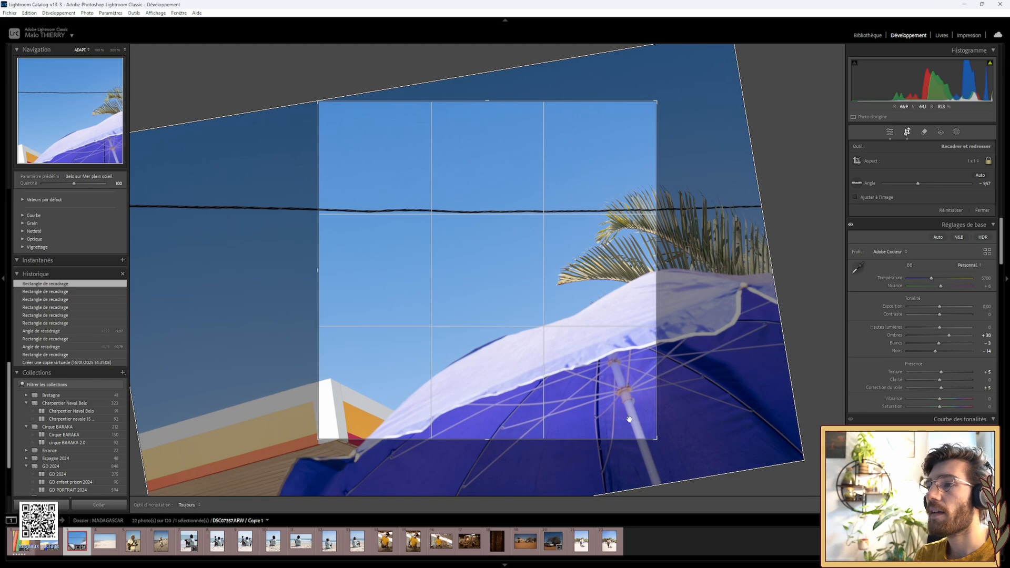
drag(514, 366, 500, 362)
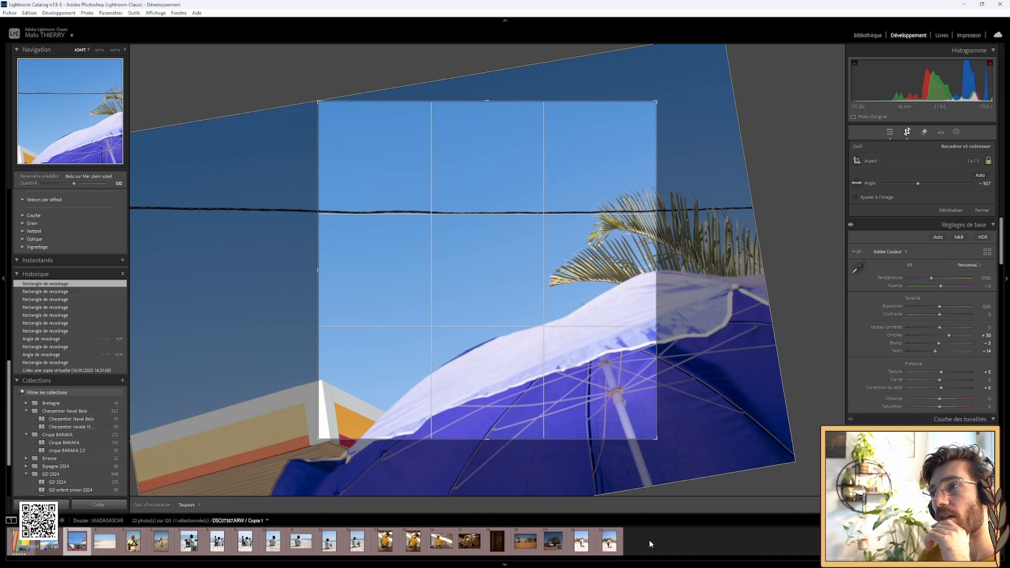
click(907, 133)
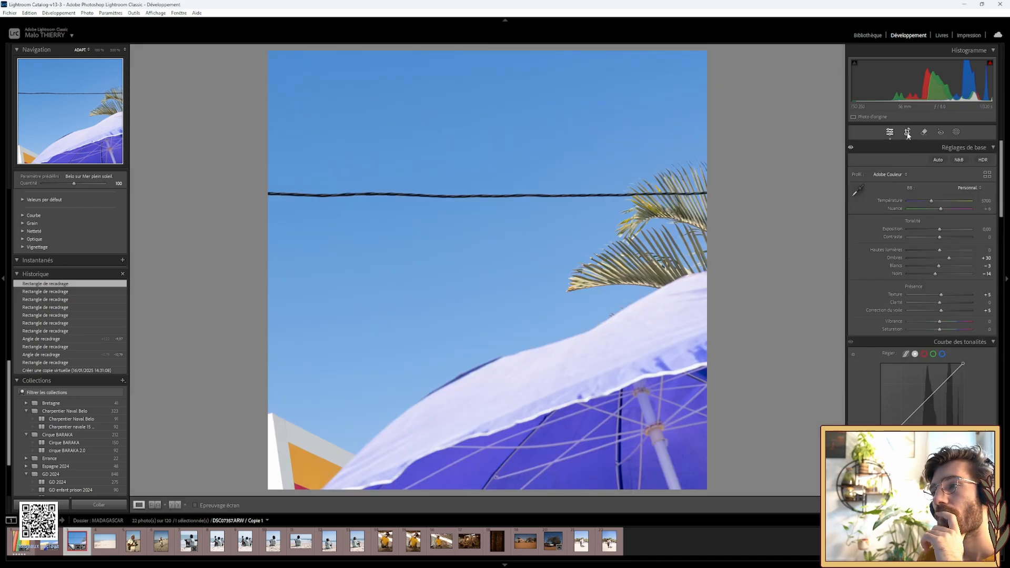
click(907, 133)
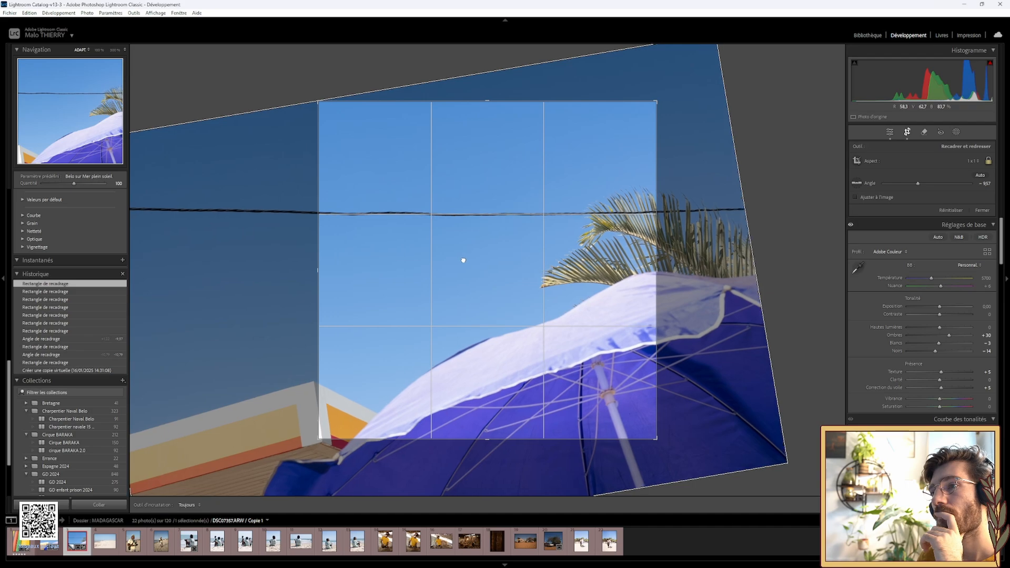
drag(462, 261, 464, 263)
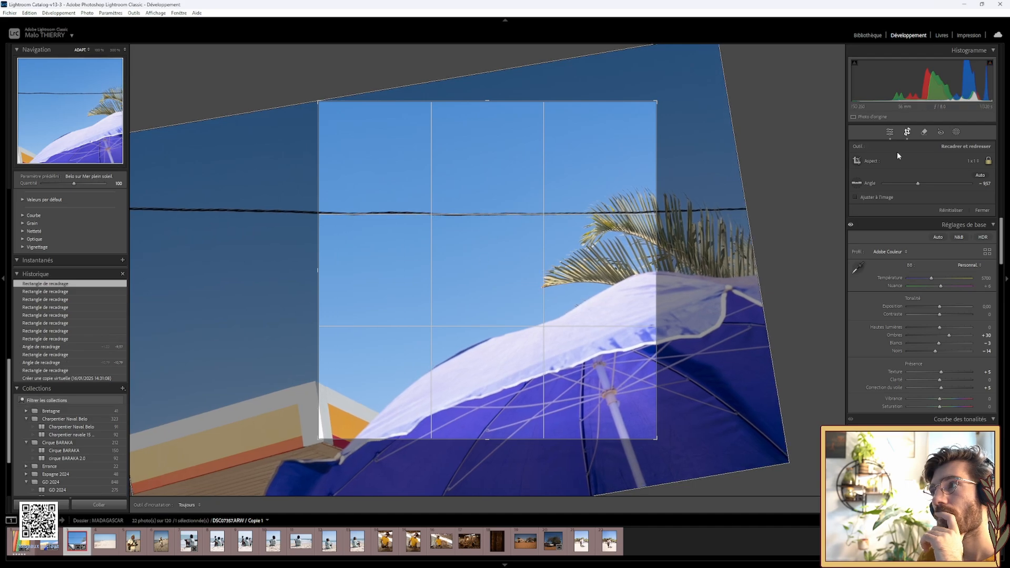
click(908, 132)
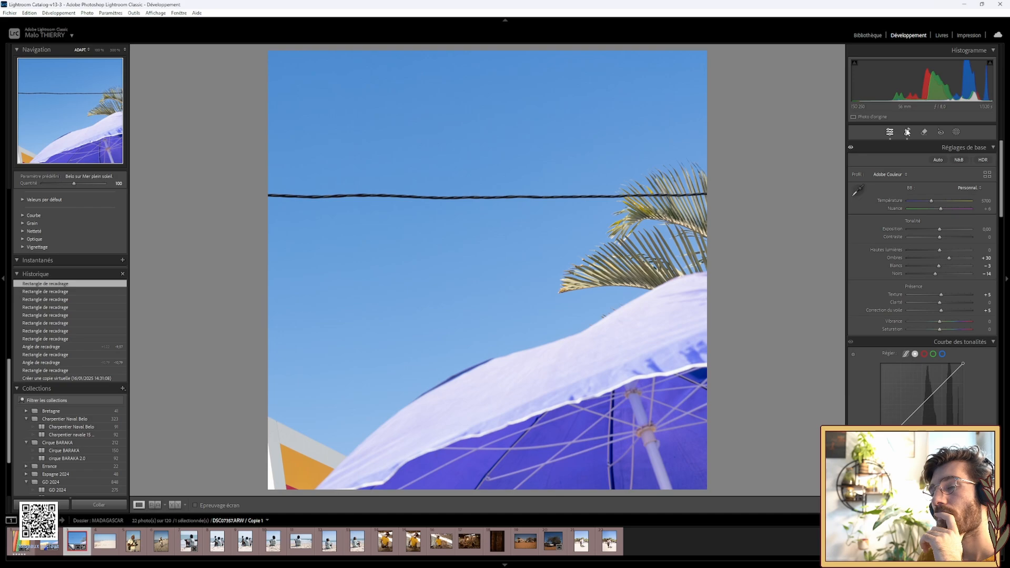
Try a landscape 4 x 5 / 8 x 10 crop on the virtual copy, enlarging it and repositioning the photo to include the building's corner.
click(907, 133)
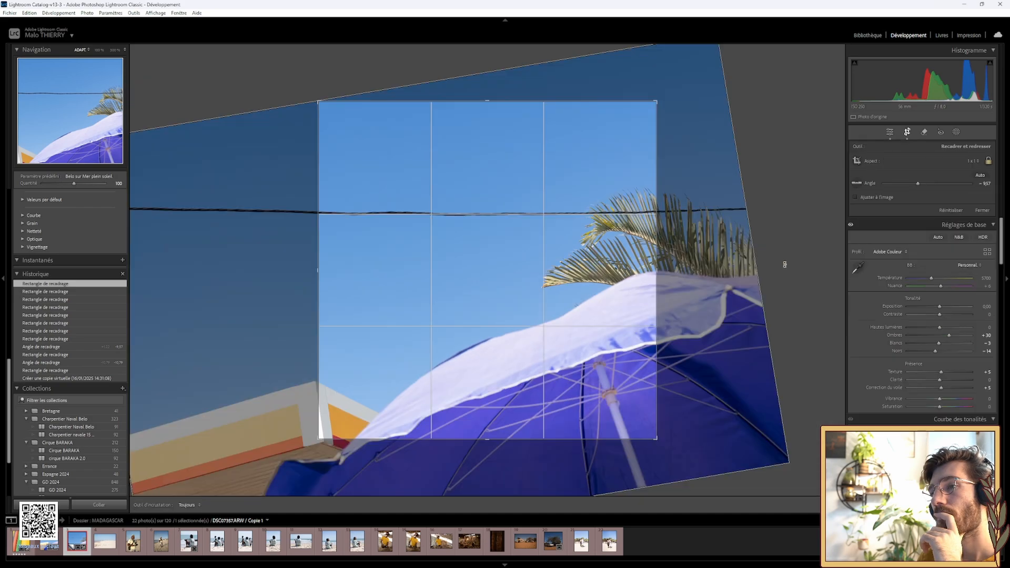
click(971, 161)
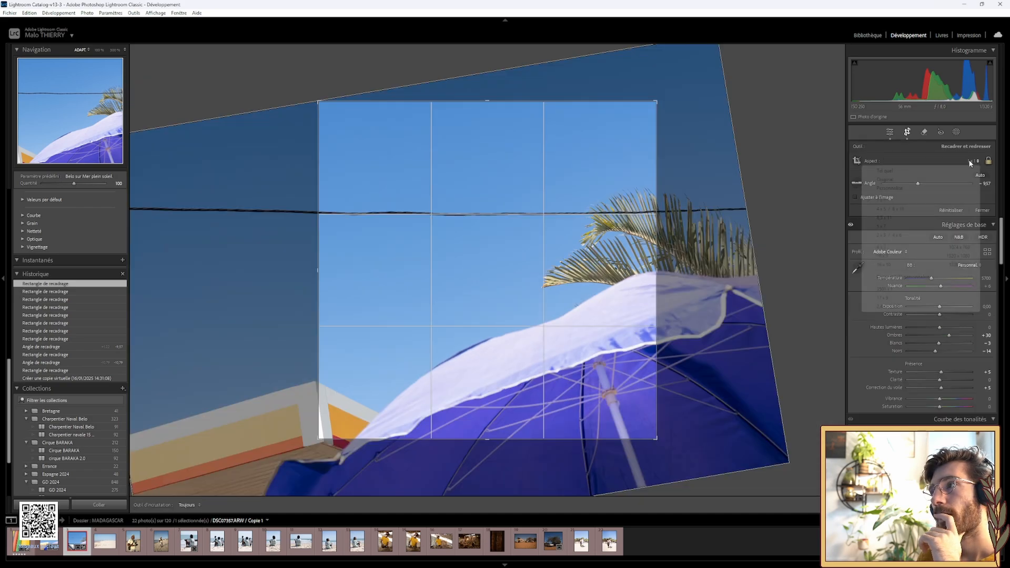
click(930, 211)
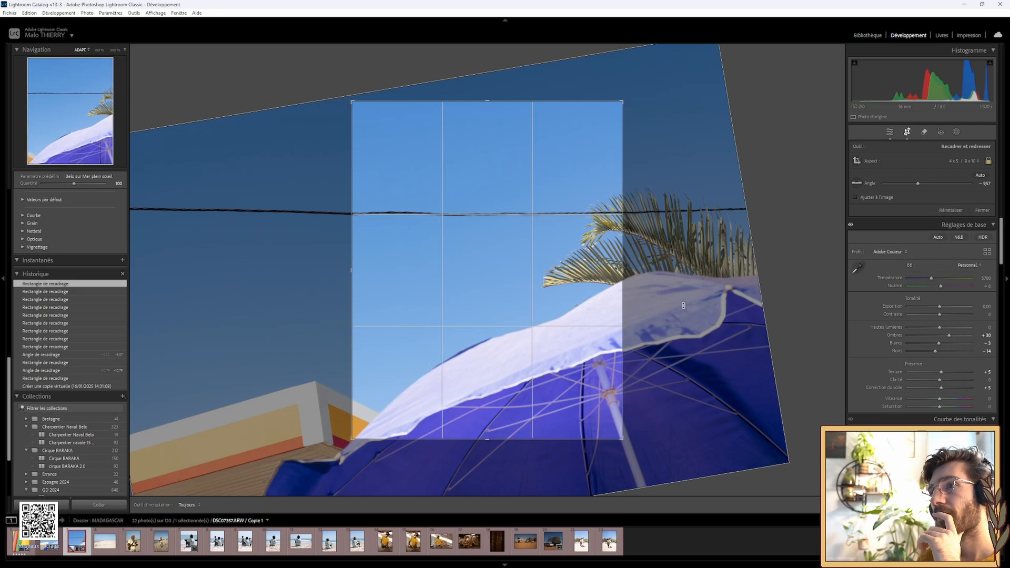
key(x)
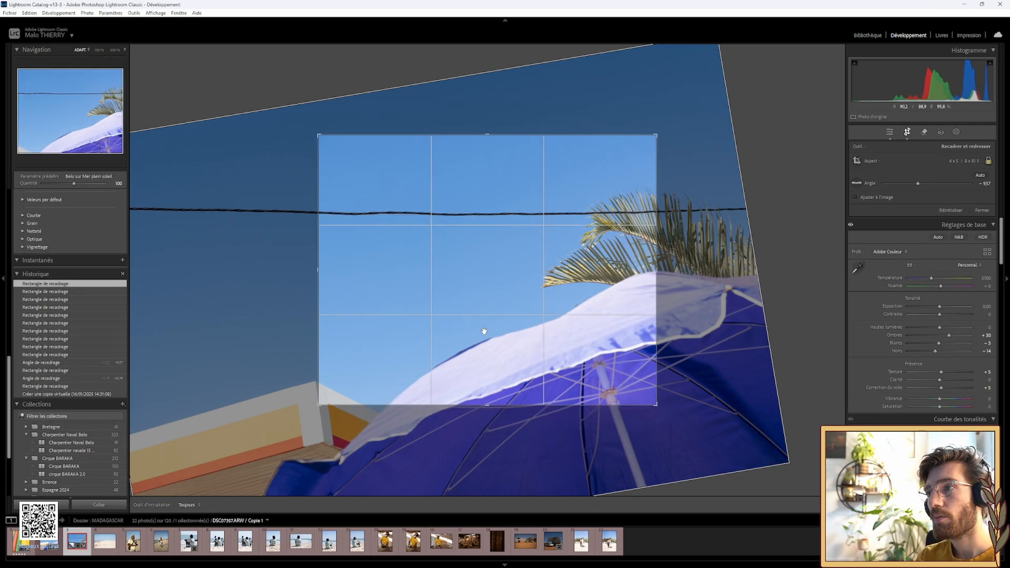
drag(318, 269, 307, 277)
drag(358, 305, 364, 290)
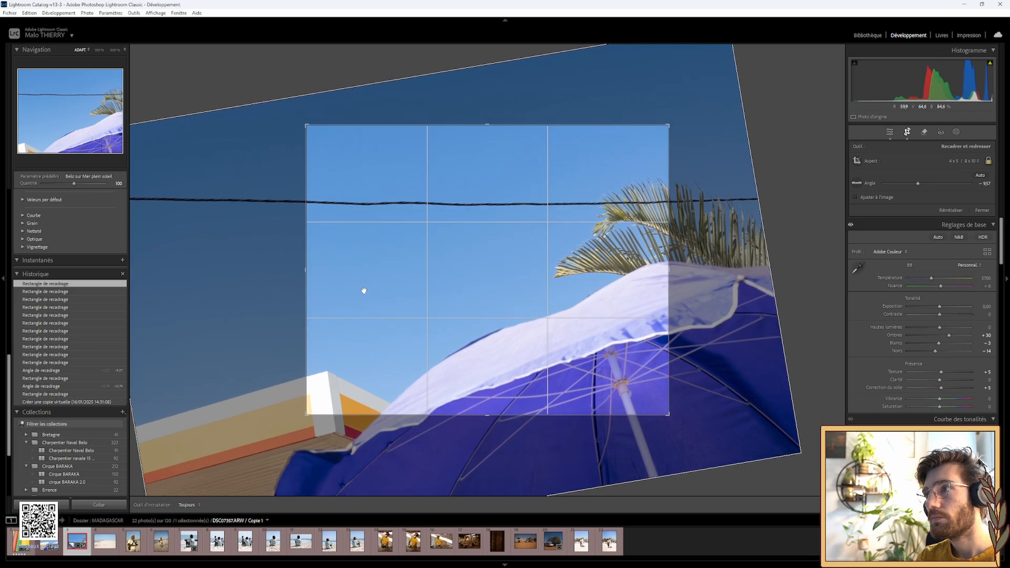
click(908, 132)
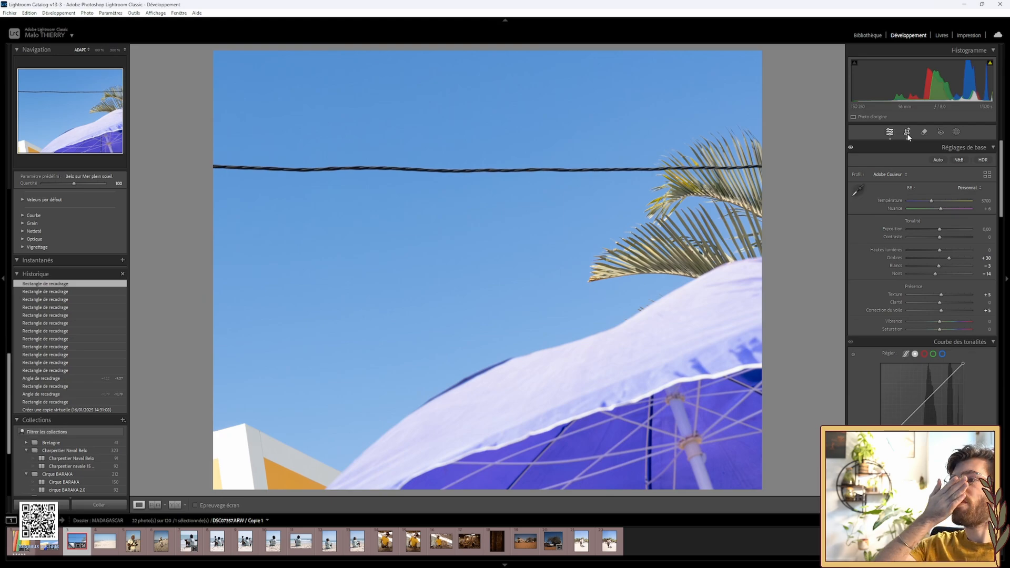
Undo the 4 x 5 crop changes to restore the virtual copy's 1 x 1 crop.
key(ctrl+z)
key(ctrl+z)
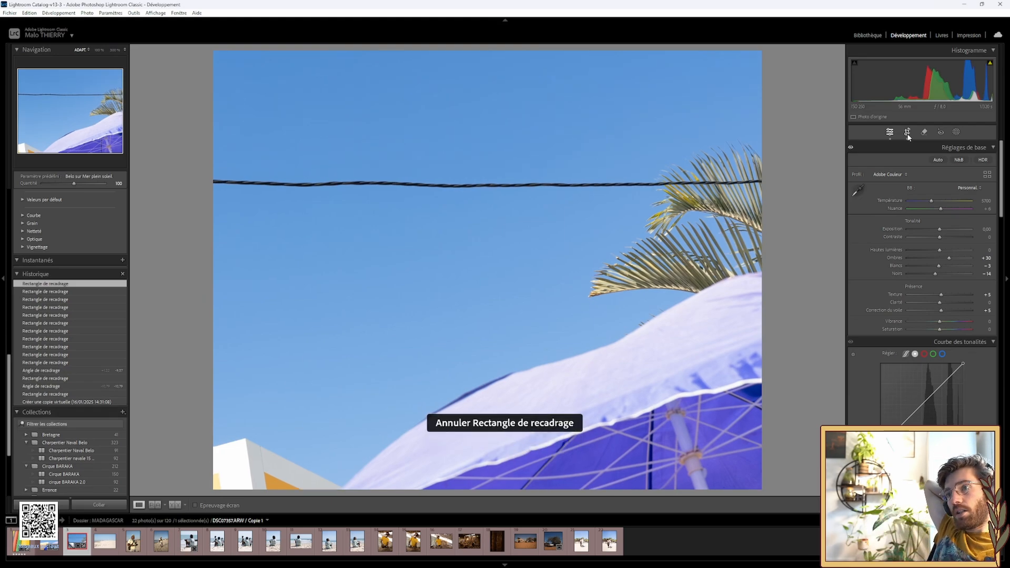
key(ctrl+z)
key(ctrl+z)
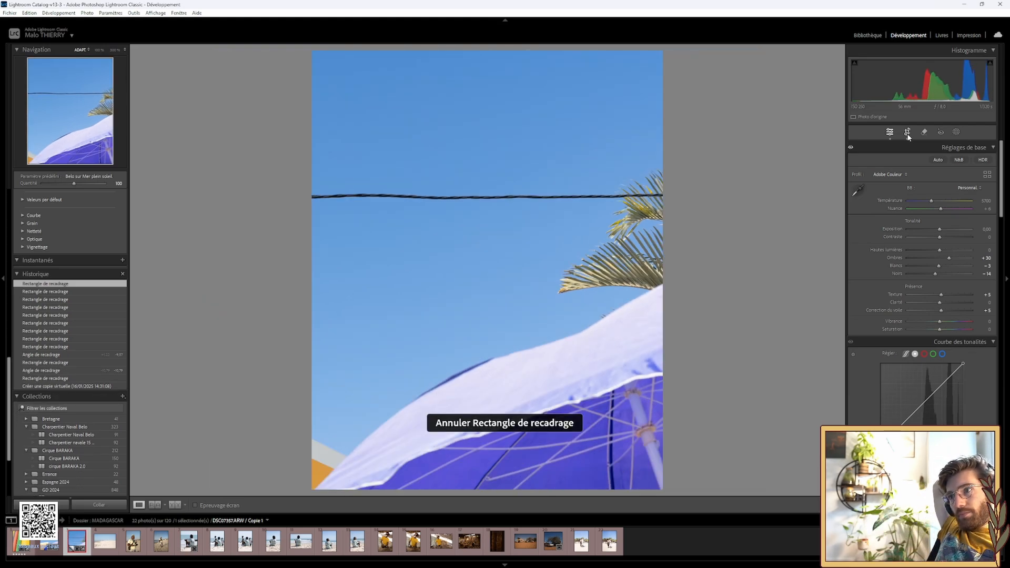
key(ctrl+z)
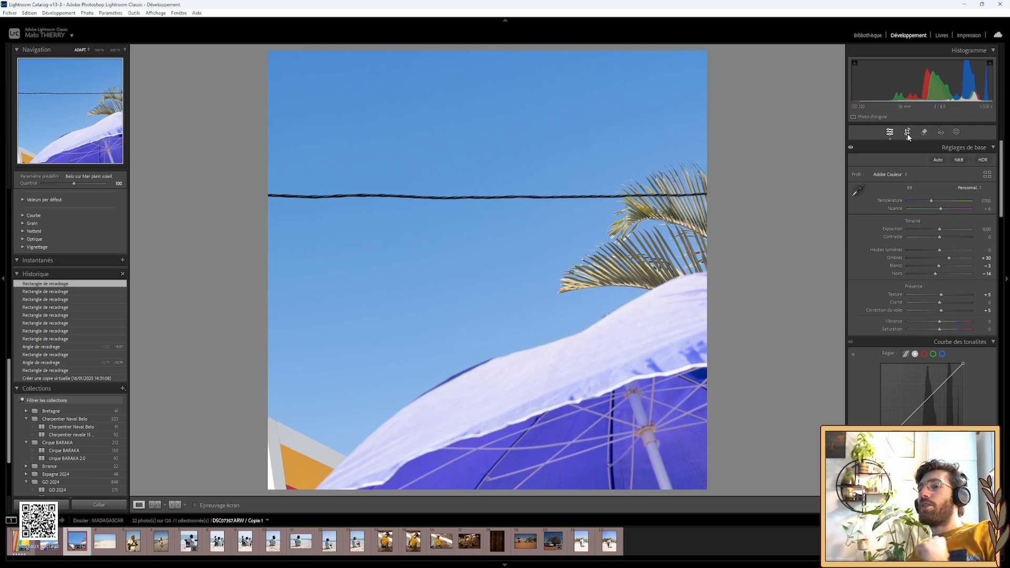
Fine-tune the square crop's position with small shifts, keeping a thin sliver of the building's white corner, and apply it.
click(907, 132)
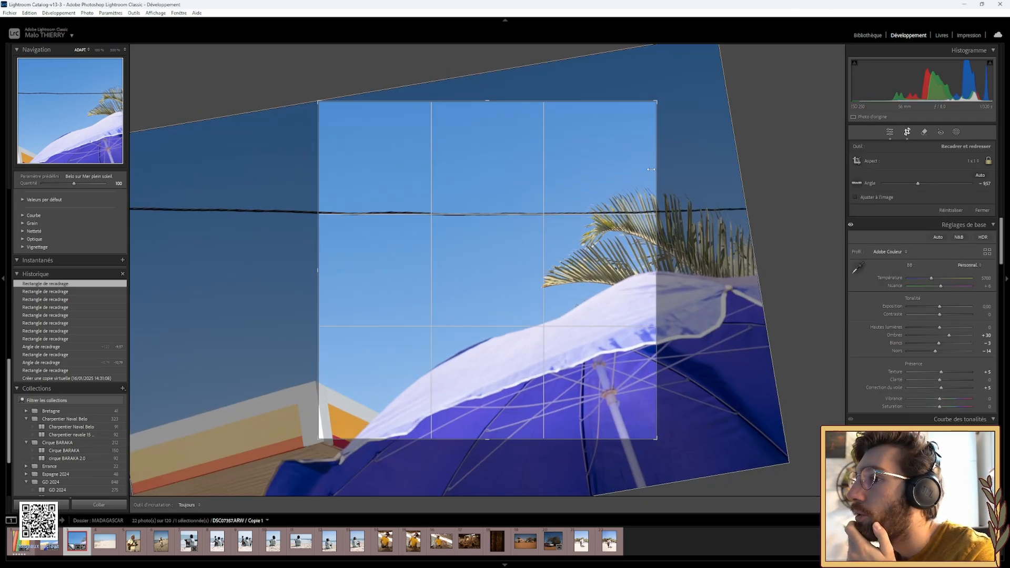
drag(484, 255, 491, 257)
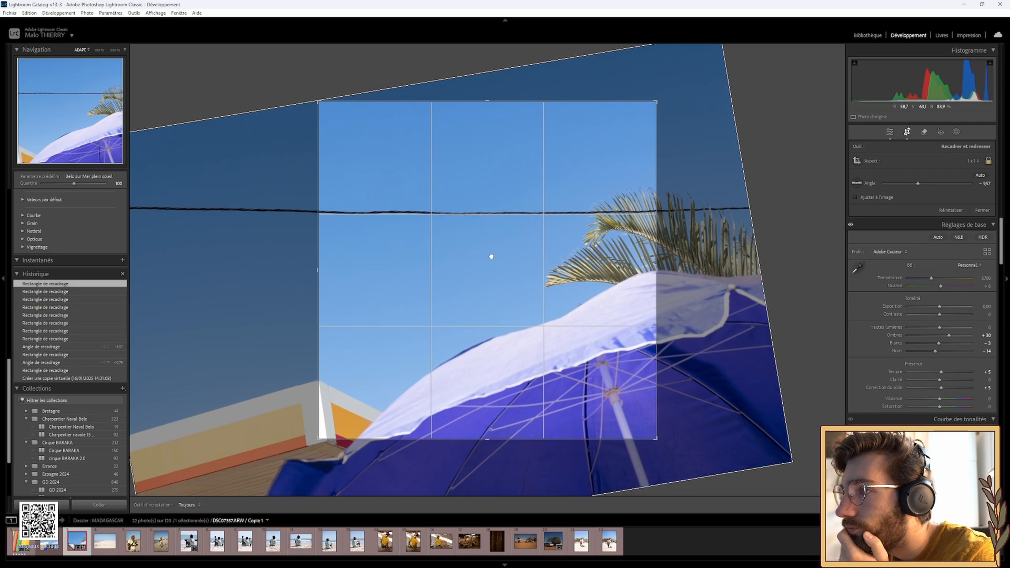
click(908, 132)
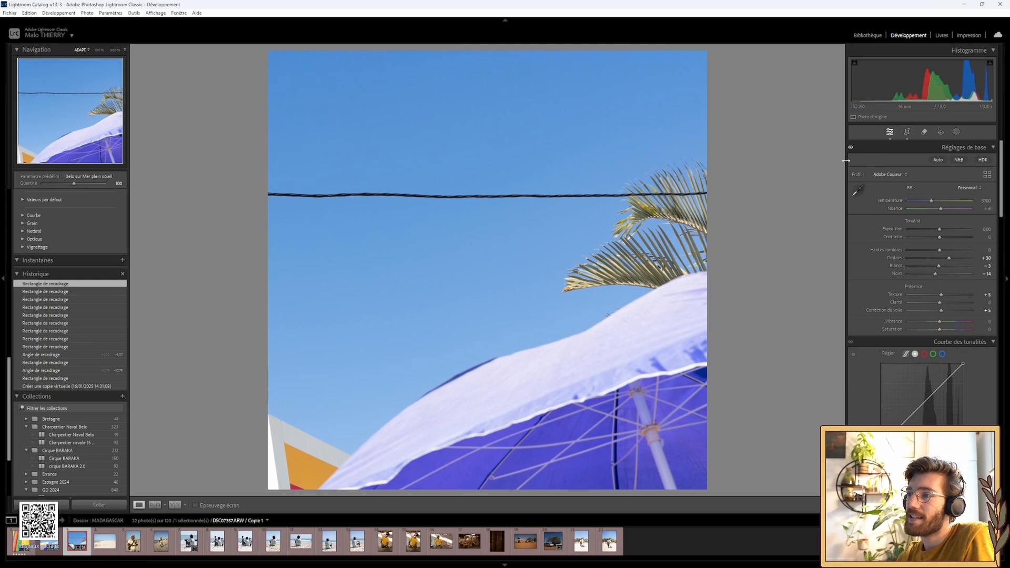
click(907, 132)
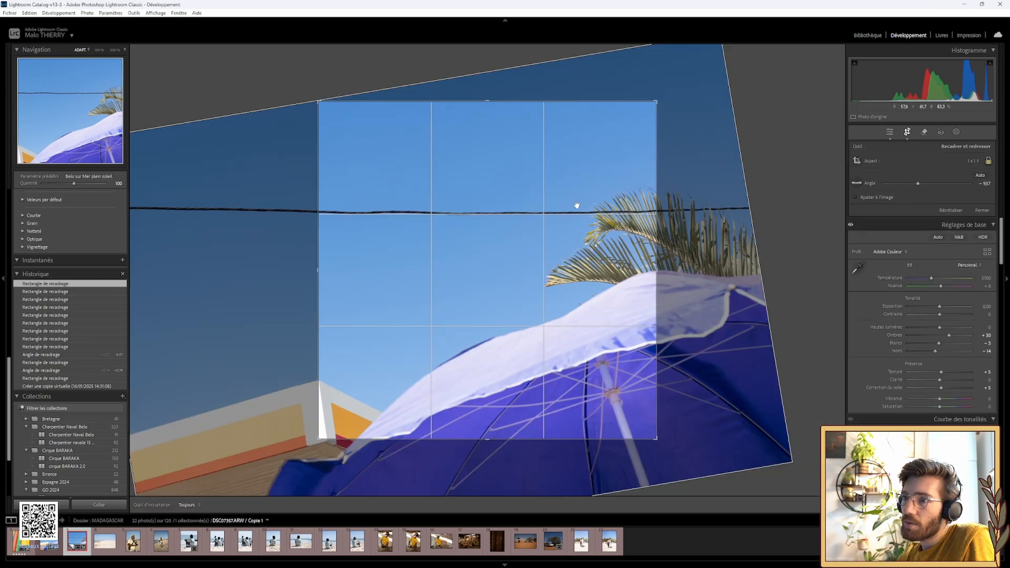
drag(577, 206, 574, 210)
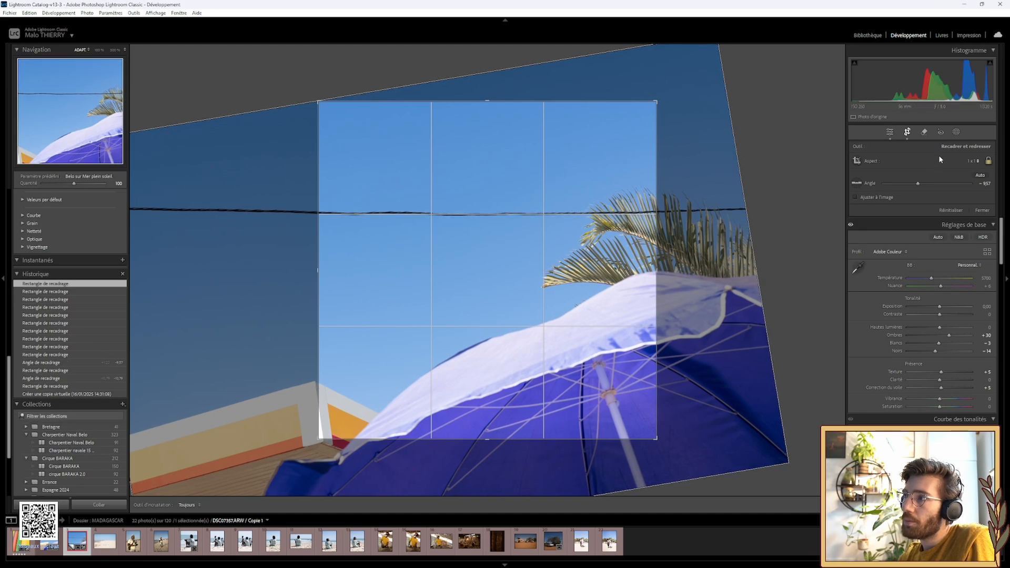
click(907, 134)
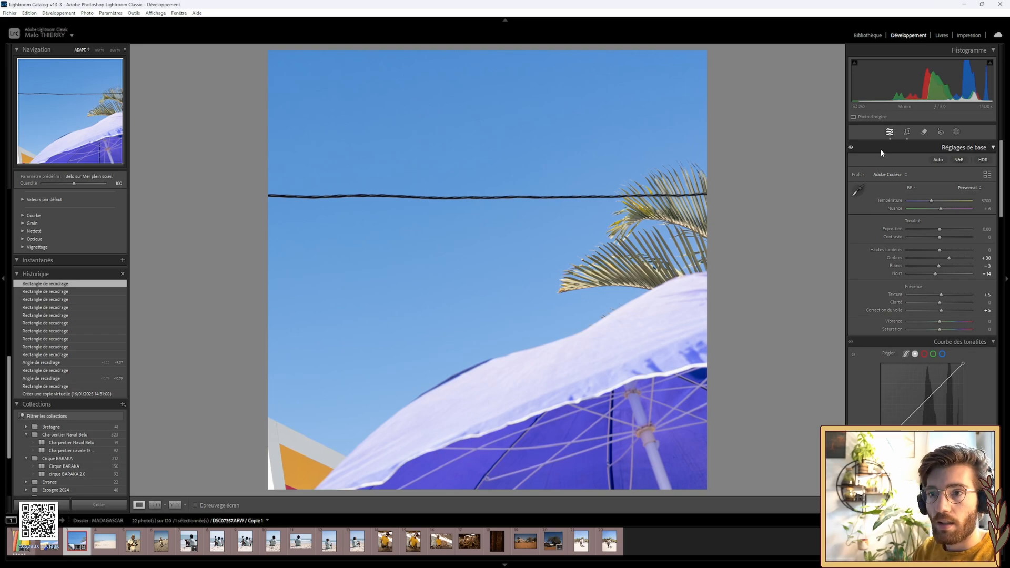
Switch to Artlist in the browser, play "Sparkling Water" from the Twitch artboard, browse the tracks and return to Lightroom Classic.
key(alt+Tab)
key(alt+Tab)
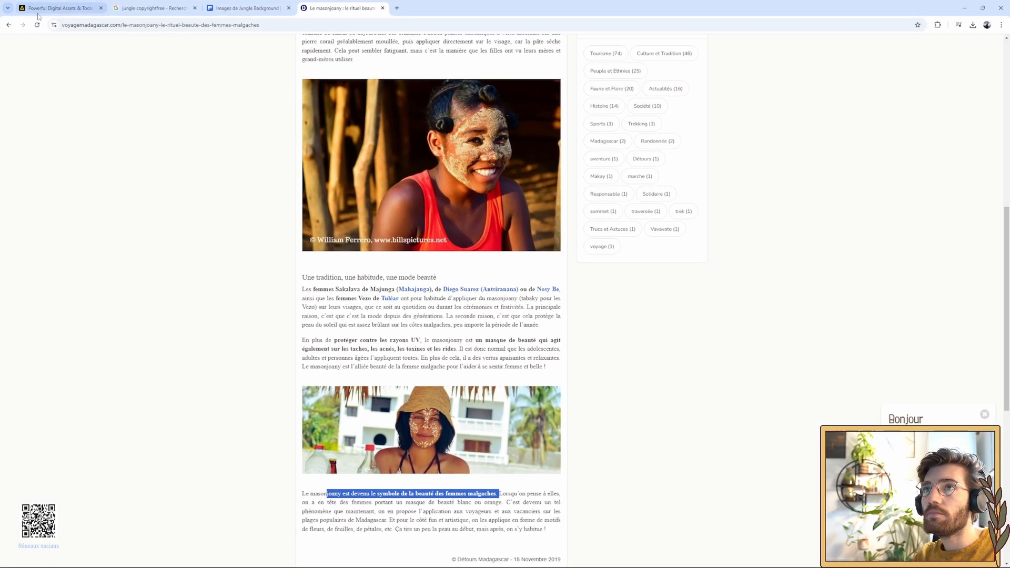
click(56, 8)
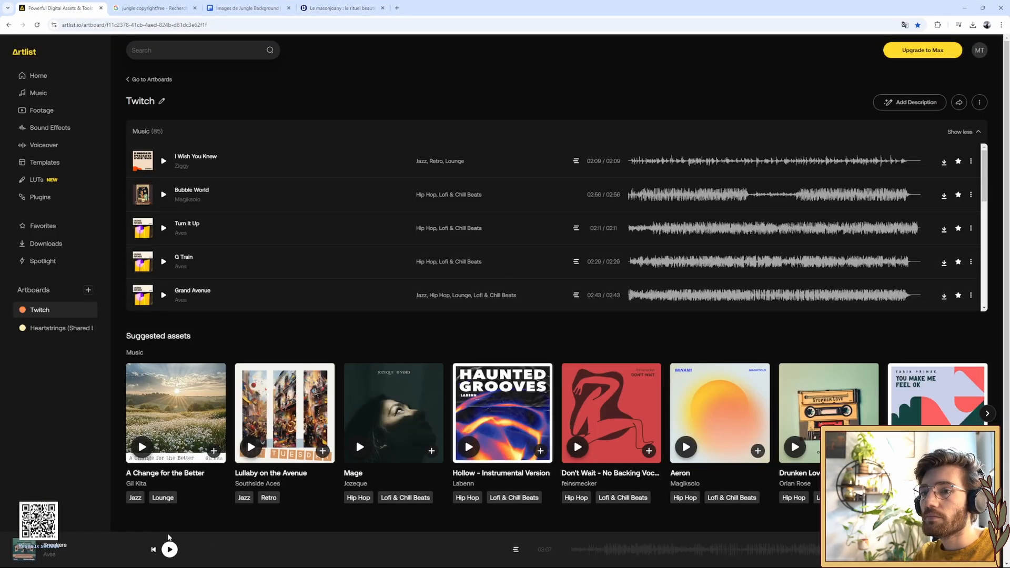
scroll(210, 301, down, 2)
scroll(210, 301, down, 6)
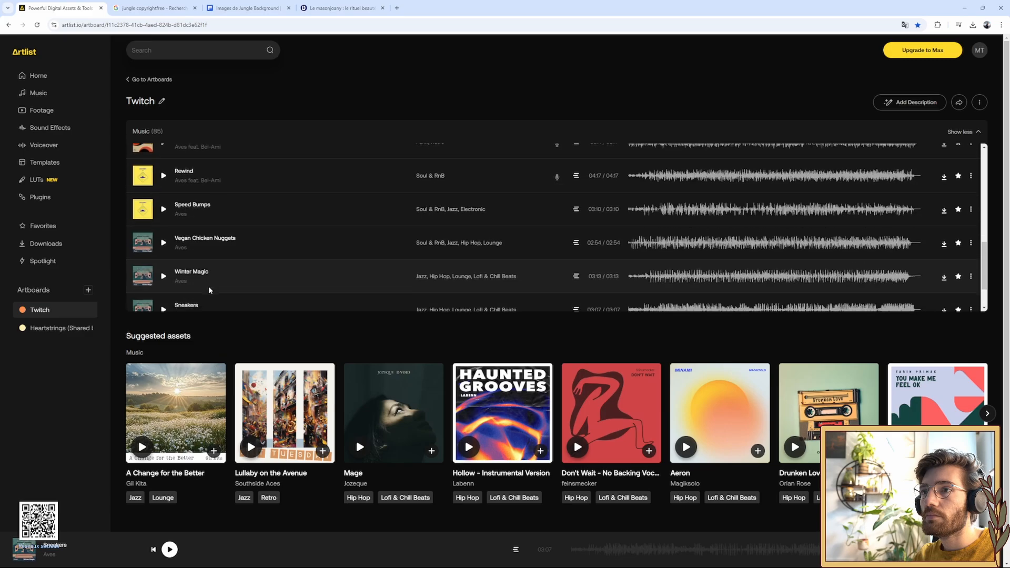
scroll(171, 283, down, 3)
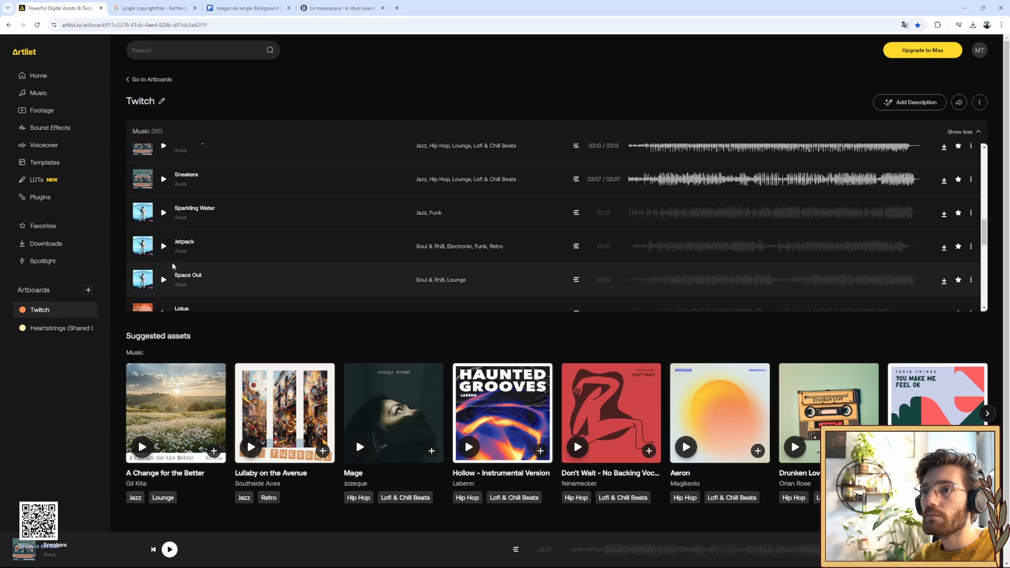
click(164, 216)
scroll(295, 264, down, 5)
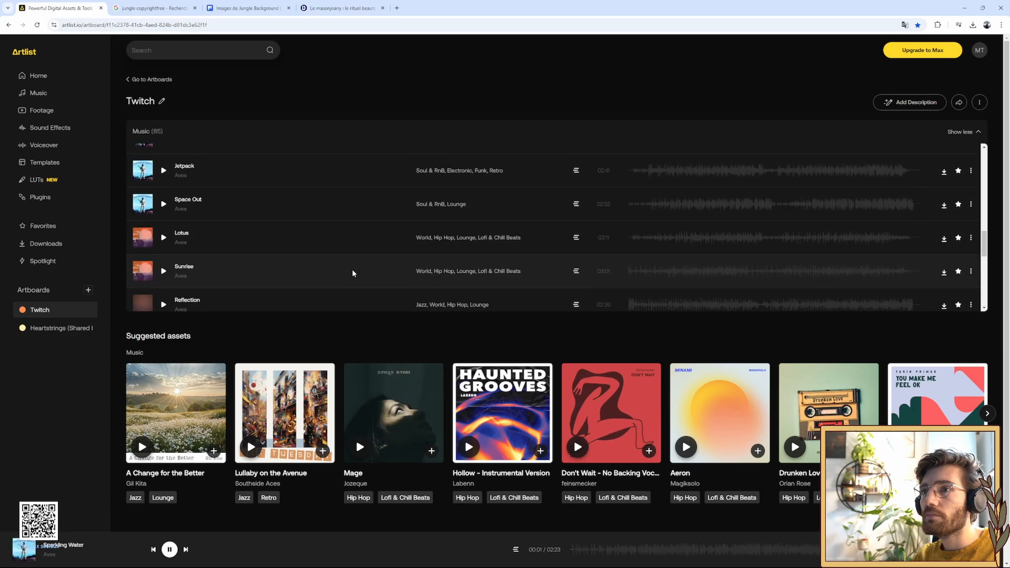
scroll(349, 273, down, 2)
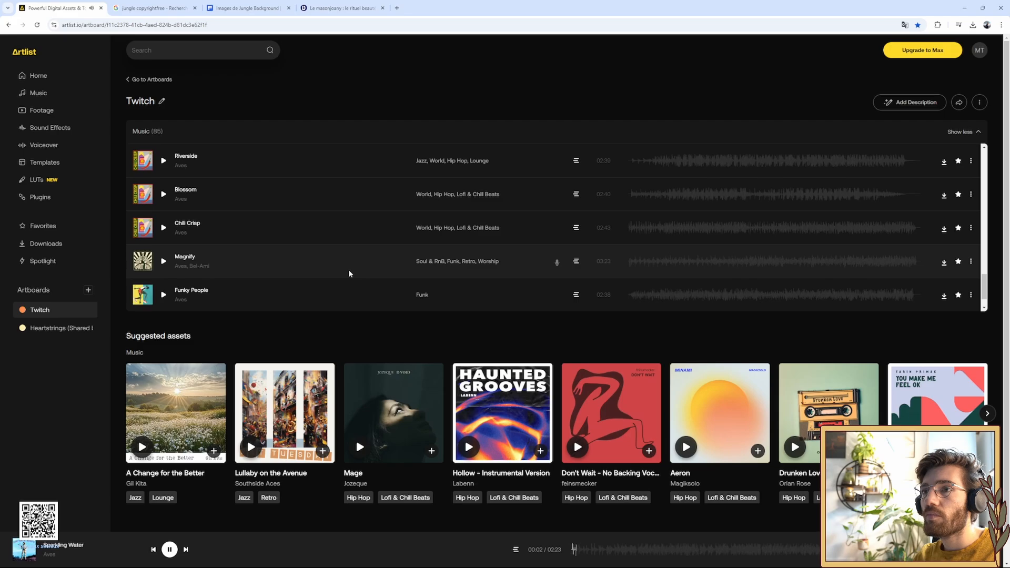
scroll(349, 273, down, 3)
key(alt+Tab)
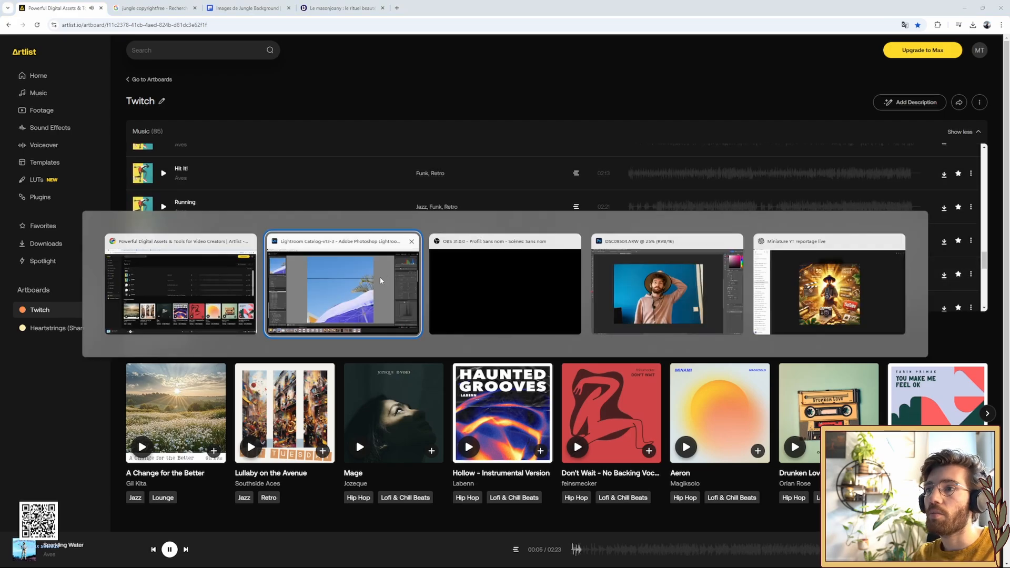
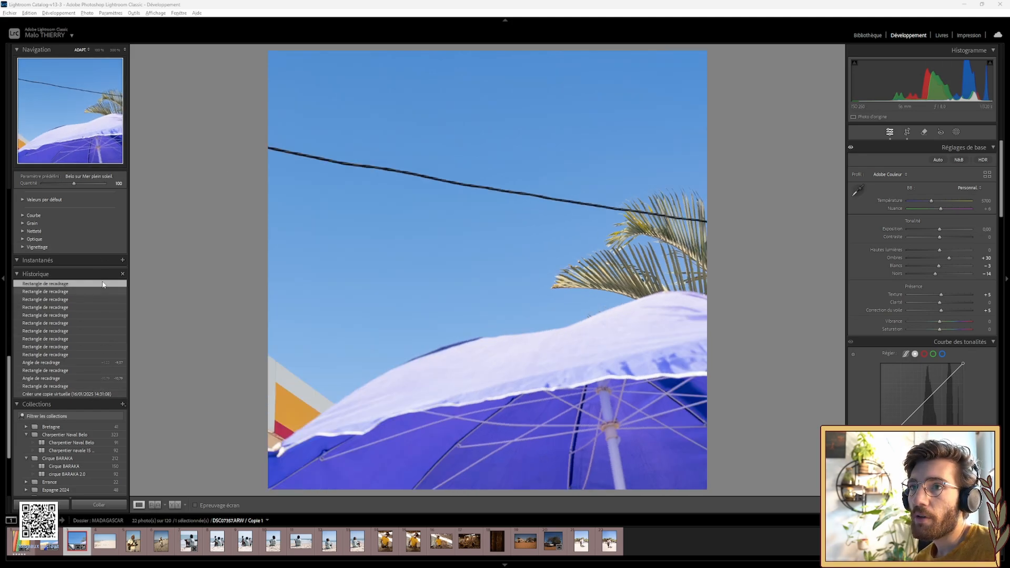
Set the amount of the "Belo sur Mer plein soleil" preset to 120 on the virtual copy.
scroll(89, 348, up, 5)
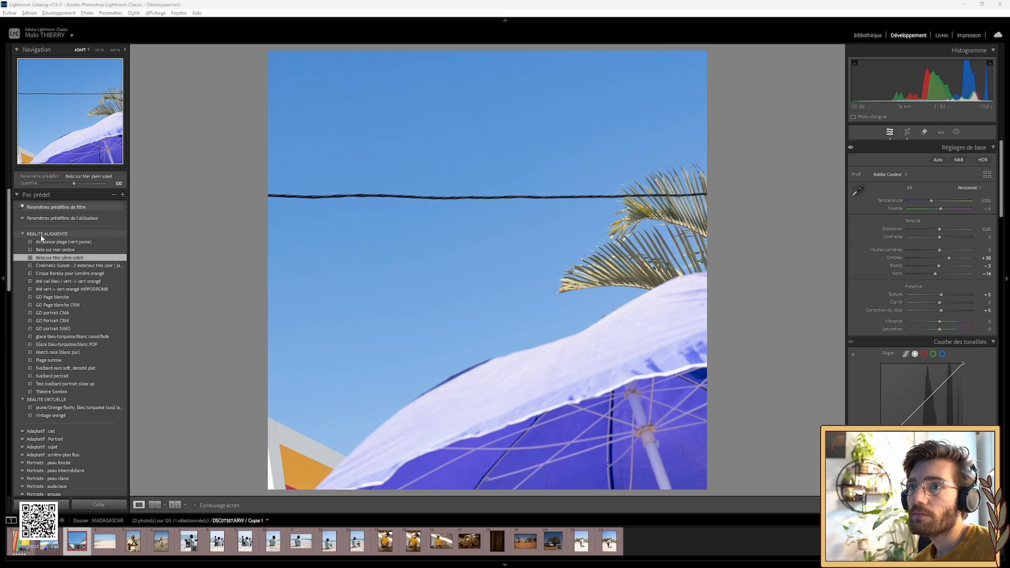
scroll(36, 324, down, 3)
scroll(79, 319, up, 3)
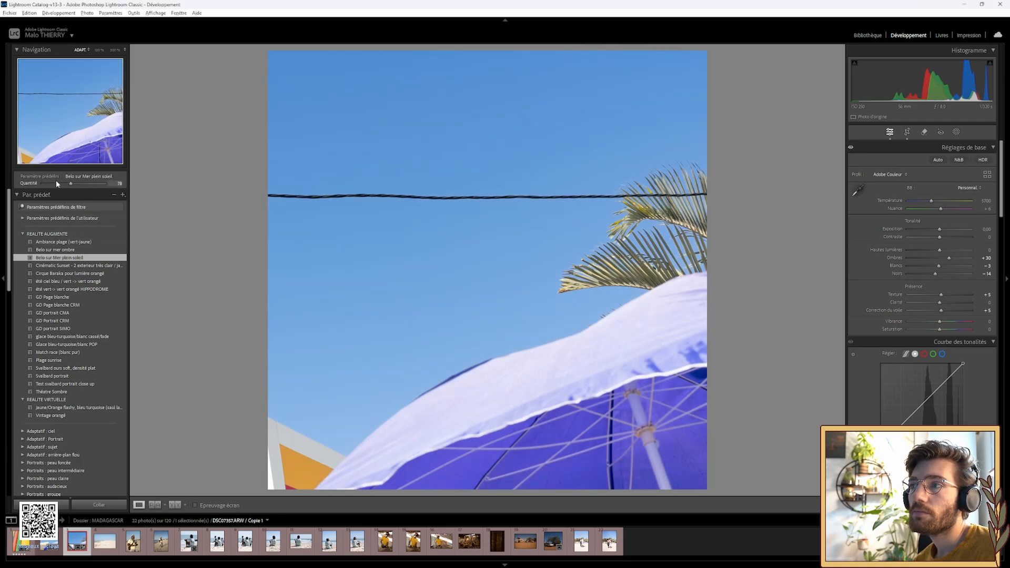
drag(57, 183, 201, 184)
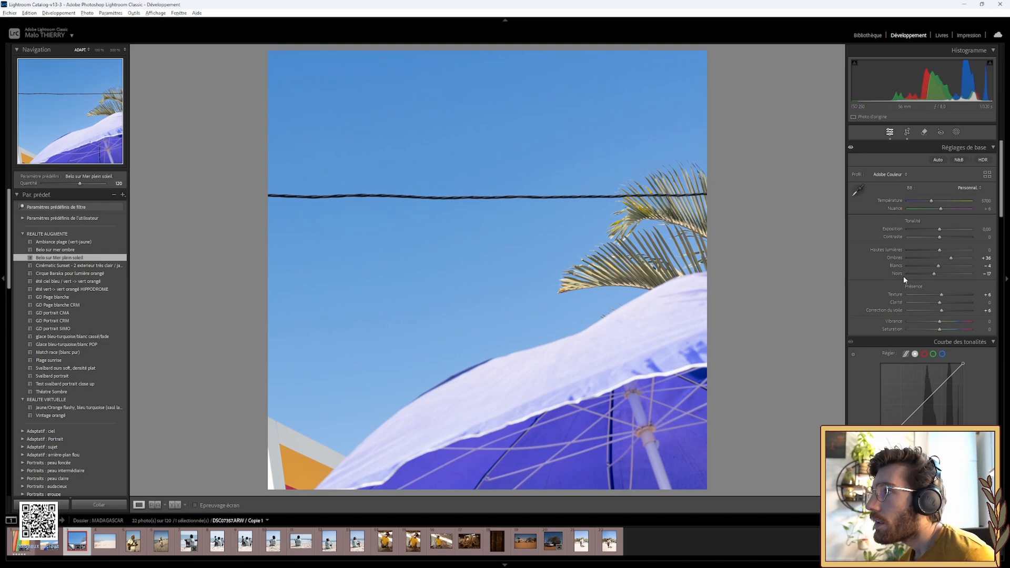
Raise the yellow luminance to +39 and the yellow saturation to +49 in the colour mixer.
scroll(889, 309, down, 15)
scroll(915, 264, up, 3)
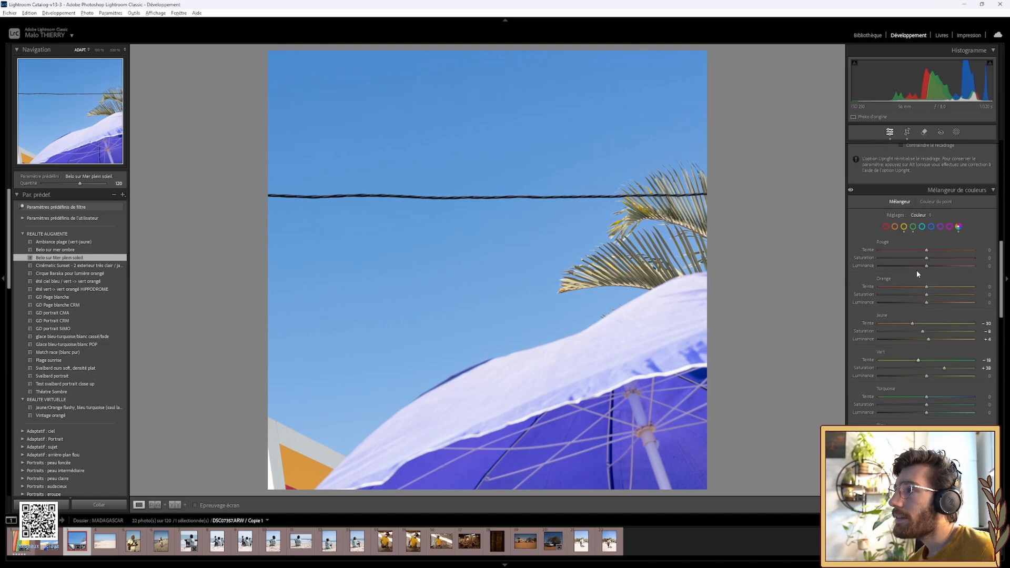
double_click(868, 331)
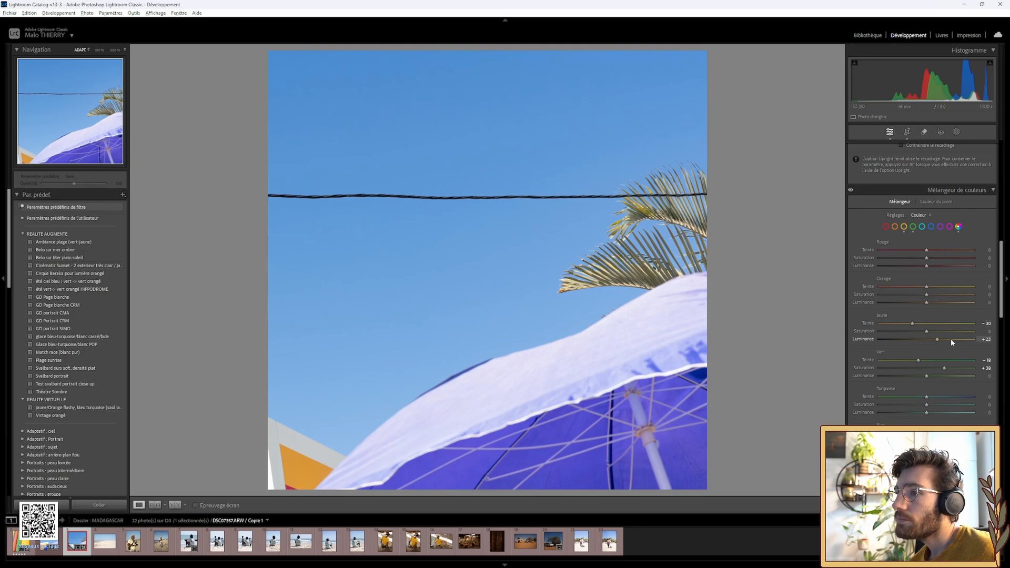
mouse_move(951, 339)
mouse_down()
mouse_move(908, 340)
mouse_move(945, 339)
mouse_up()
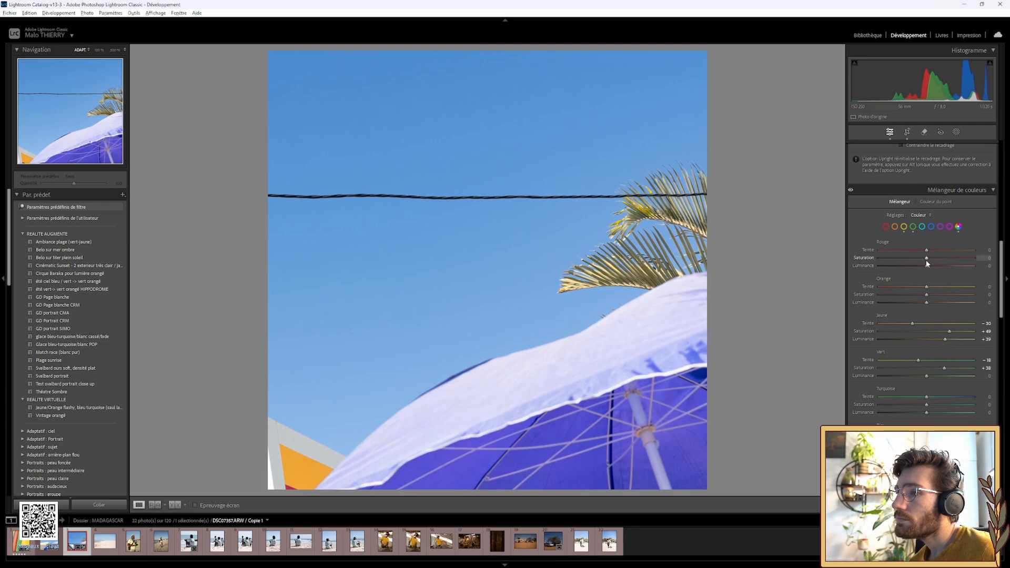
Set the red saturation to +45 and the green saturation to +79 in the colour mixer.
drag(898, 265, 868, 263)
drag(955, 270, 948, 271)
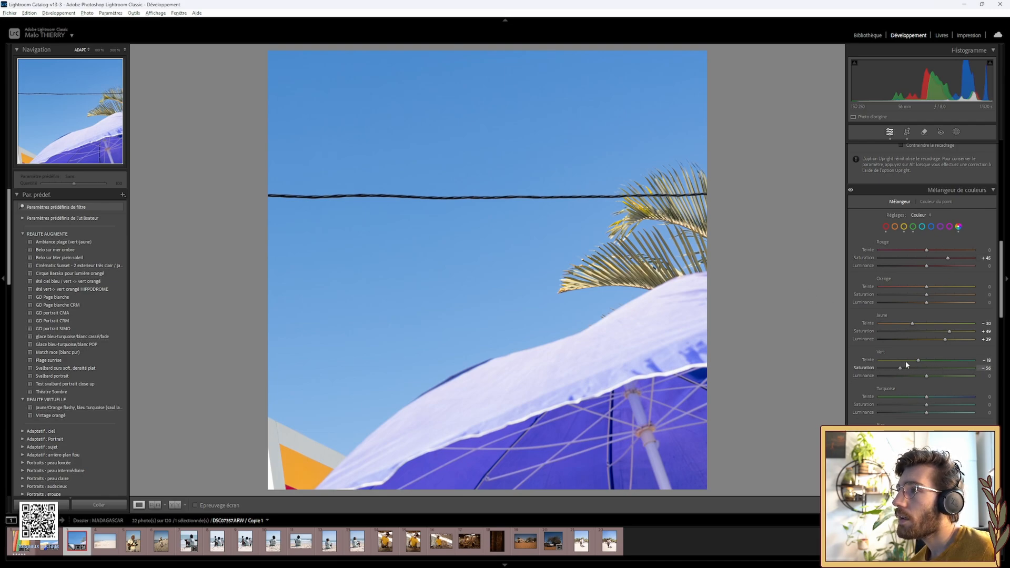
drag(905, 361, 971, 366)
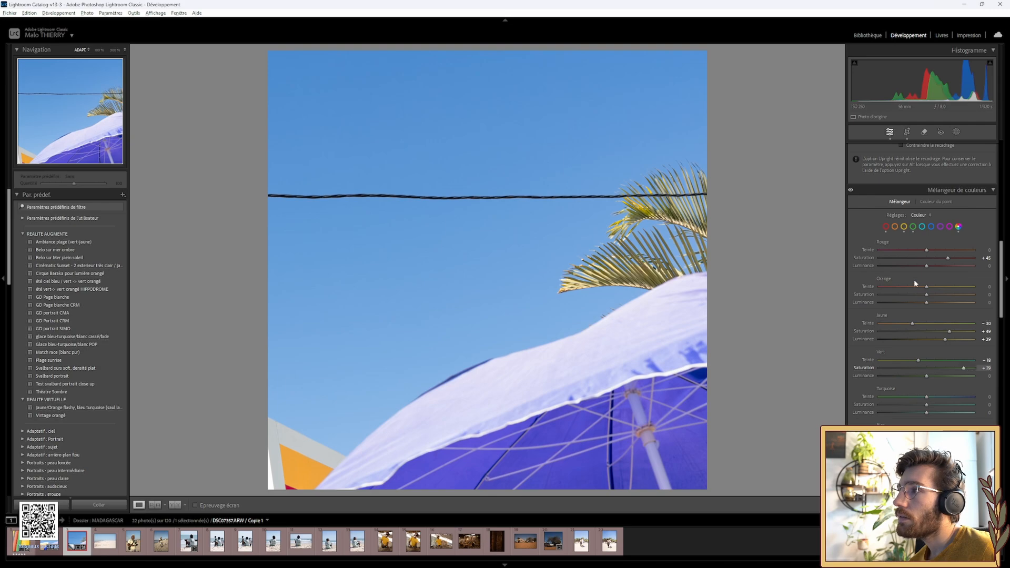
Compare the photo with and without the colour mixer changes, and reduce the yellow saturation to +35.
click(851, 192)
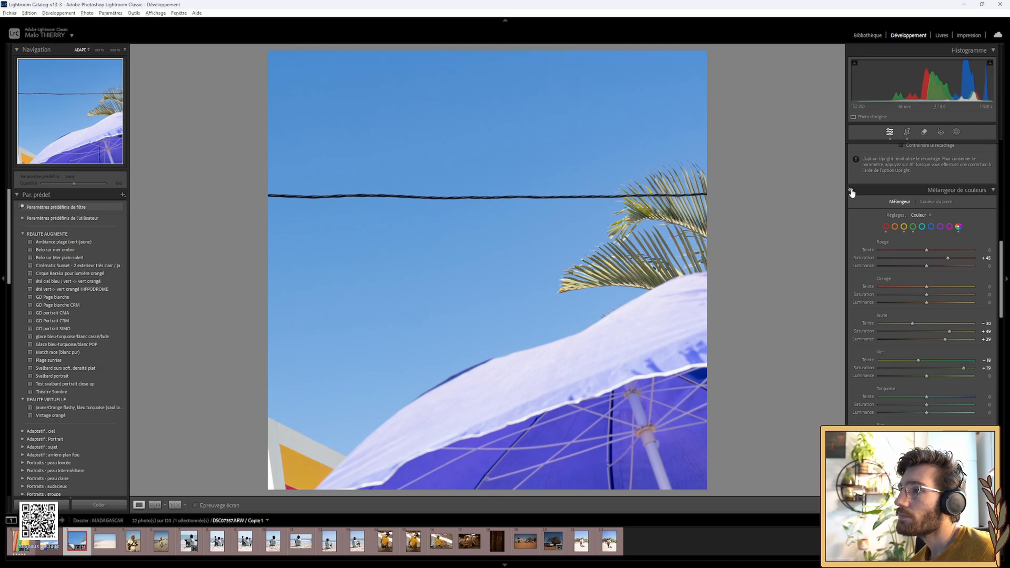
click(852, 191)
click(852, 192)
click(851, 192)
click(852, 192)
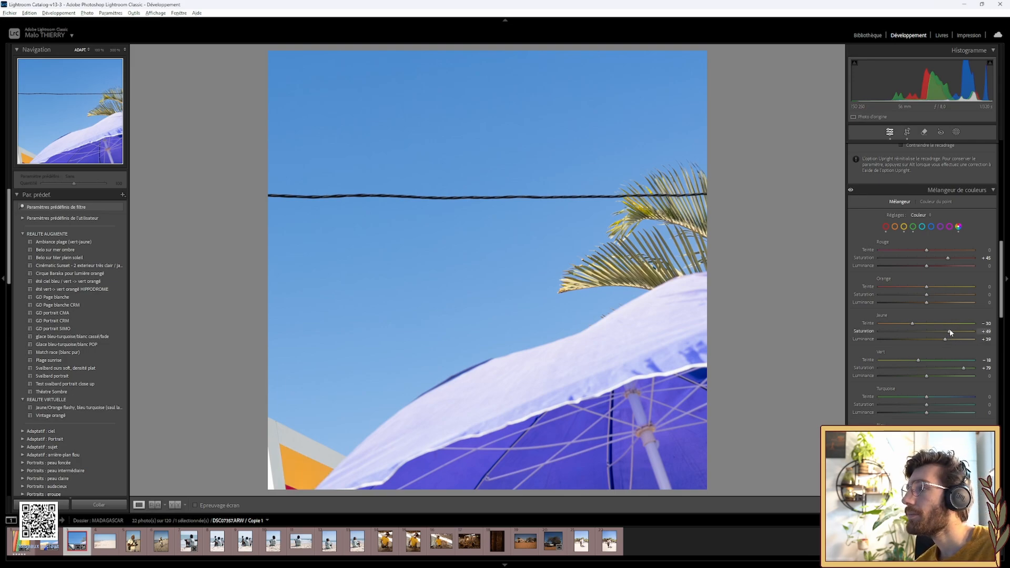
drag(949, 332, 944, 332)
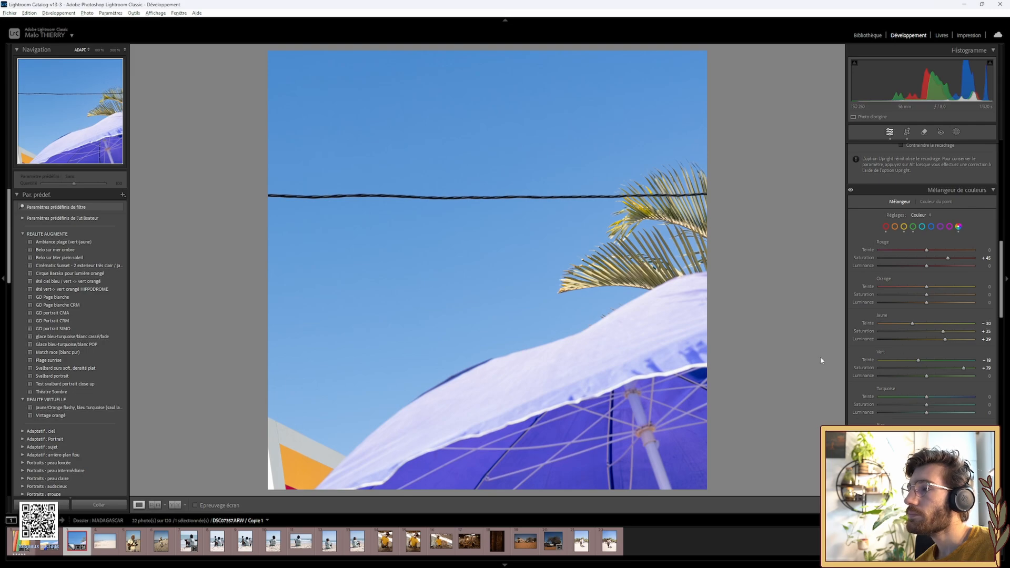
Try the violet saturation at -100 to judge its effect on the parasol, and reset it to 0.
scroll(908, 337, down, 3)
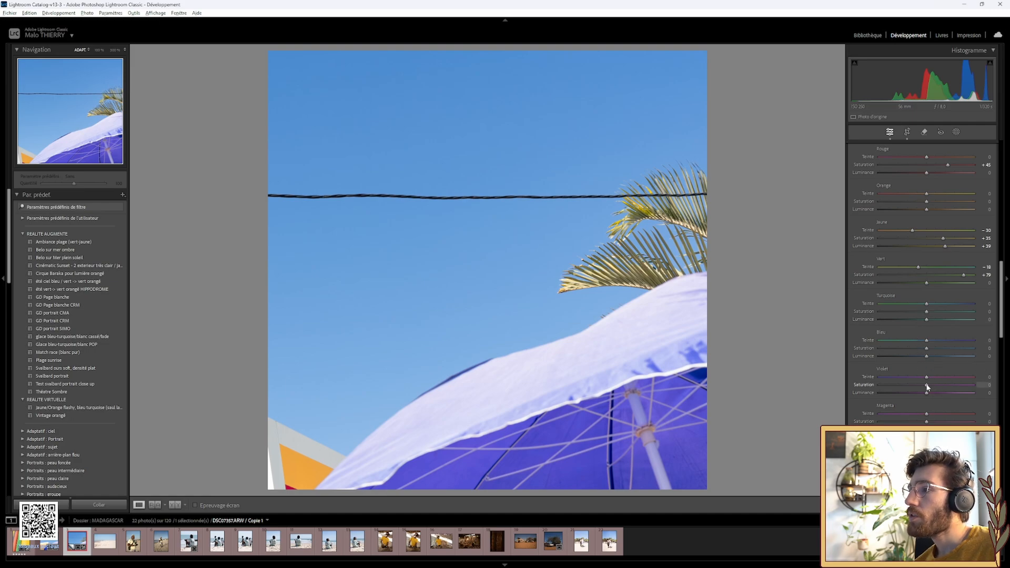
drag(926, 384, 859, 385)
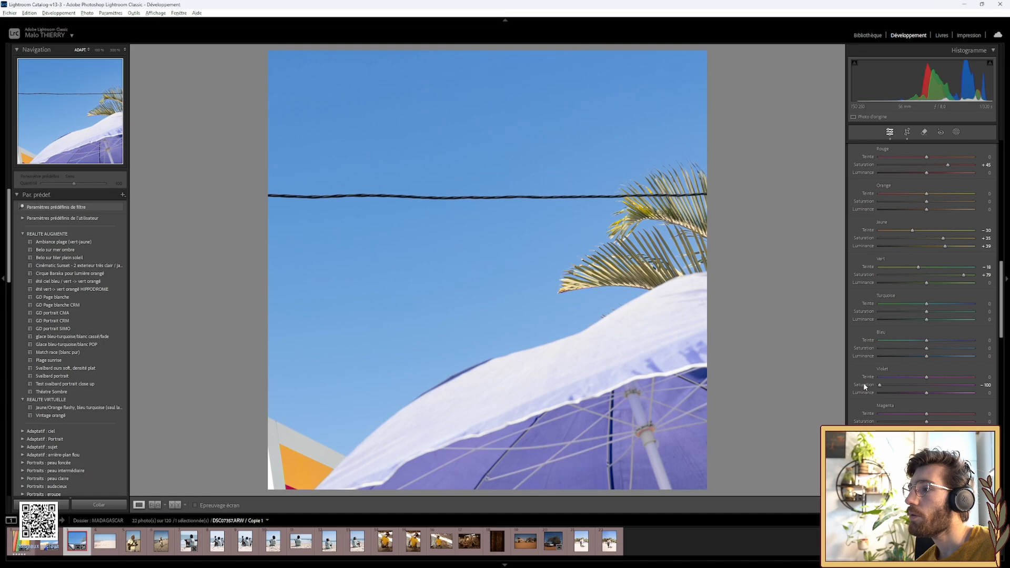
double_click(863, 384)
Try the blue saturation at +63 and the turquoise saturation at -100, and reset both to 0.
drag(898, 350, 956, 347)
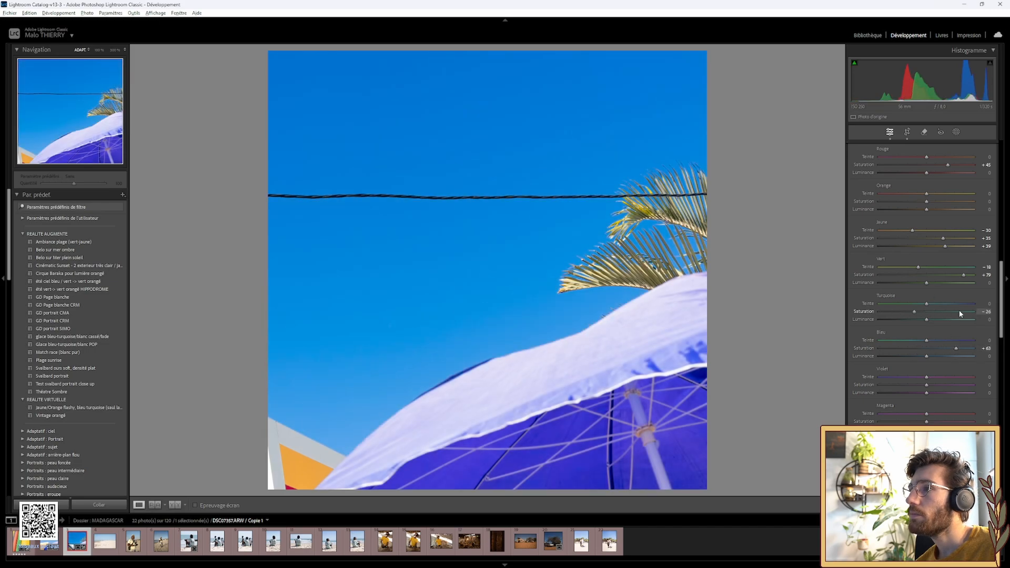
drag(958, 310, 844, 315)
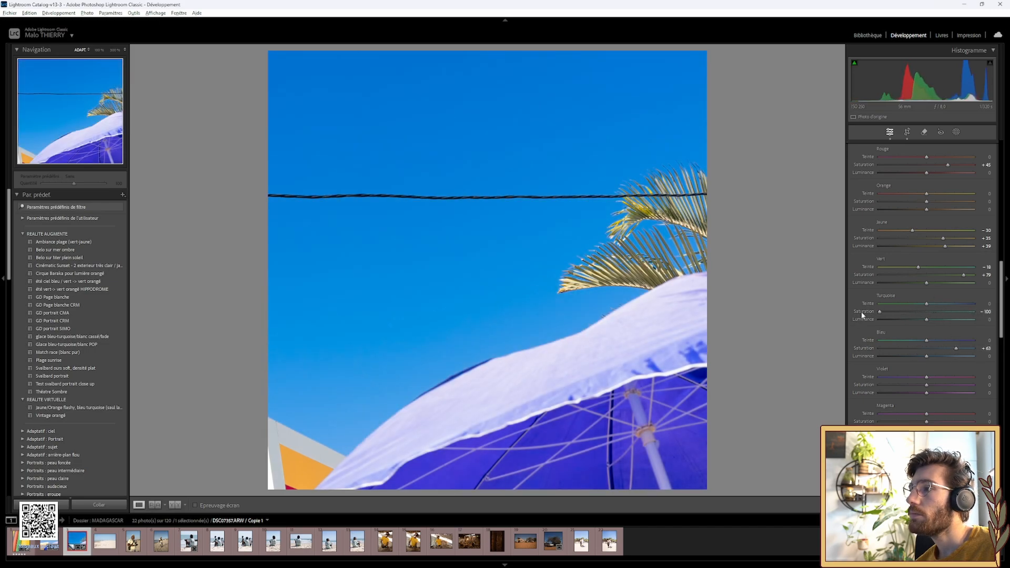
double_click(867, 349)
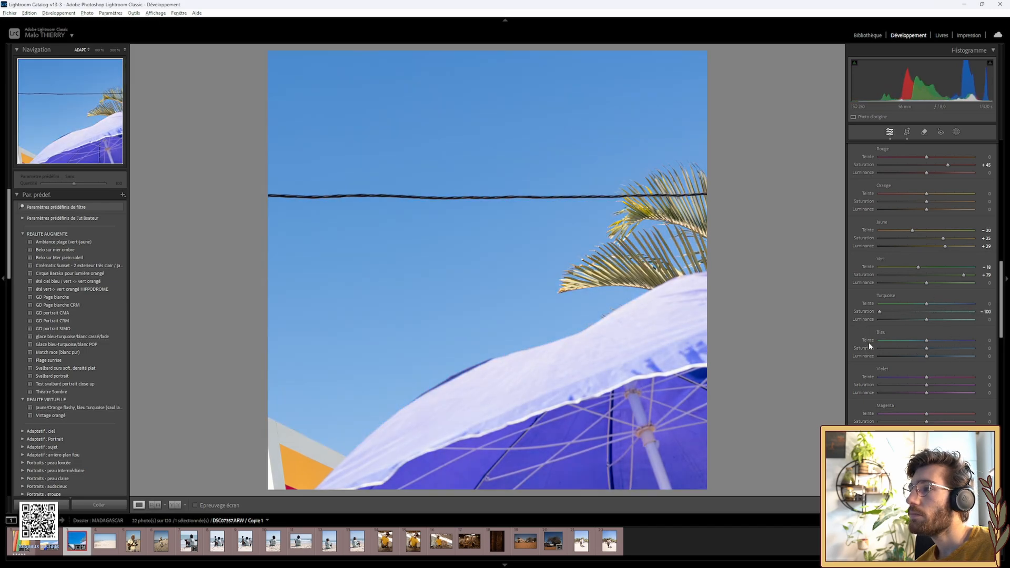
double_click(865, 311)
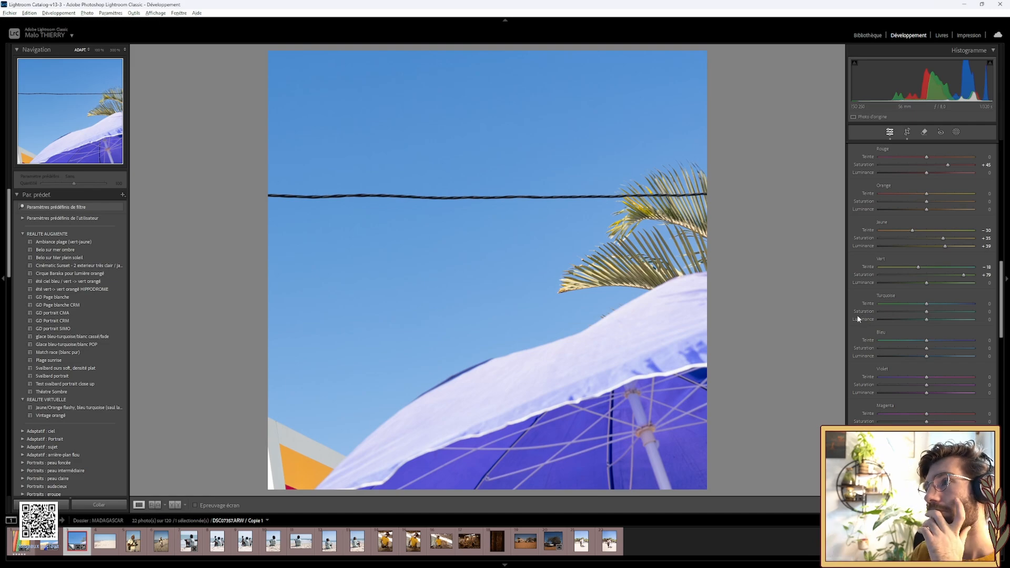
Try a higher violet saturation and a lower violet luminance on the parasol, and reset both to 0.
drag(967, 383, 907, 392)
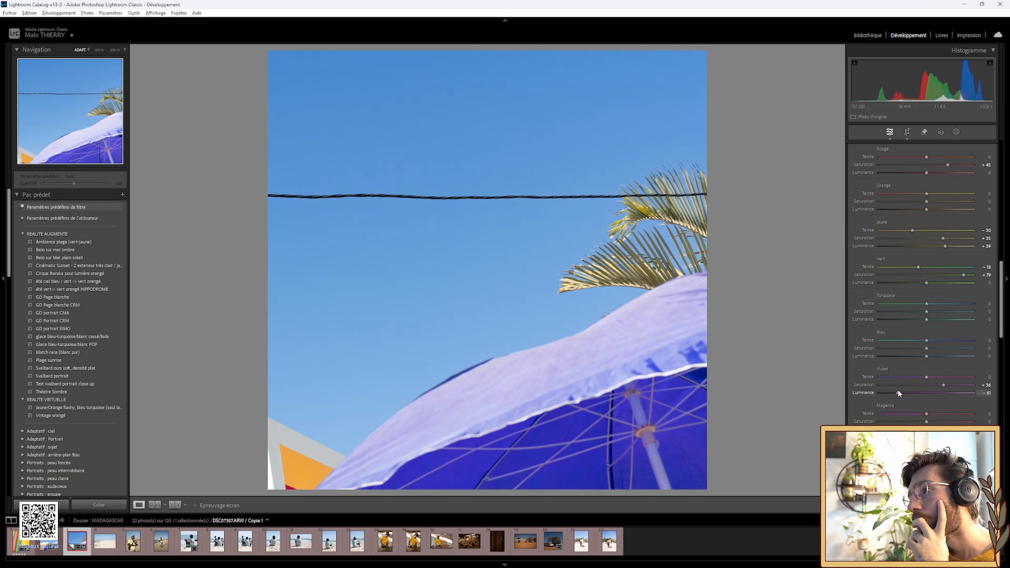
double_click(866, 393)
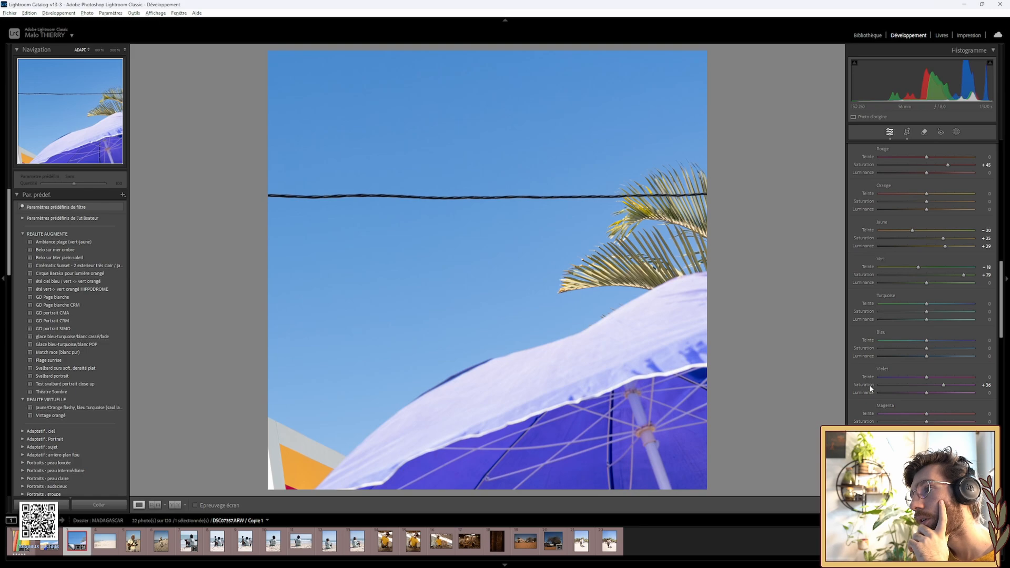
double_click(867, 385)
Try the blacks at -58 and at 0 in the basic adjustments, and undo both changes.
scroll(876, 369, up, 10)
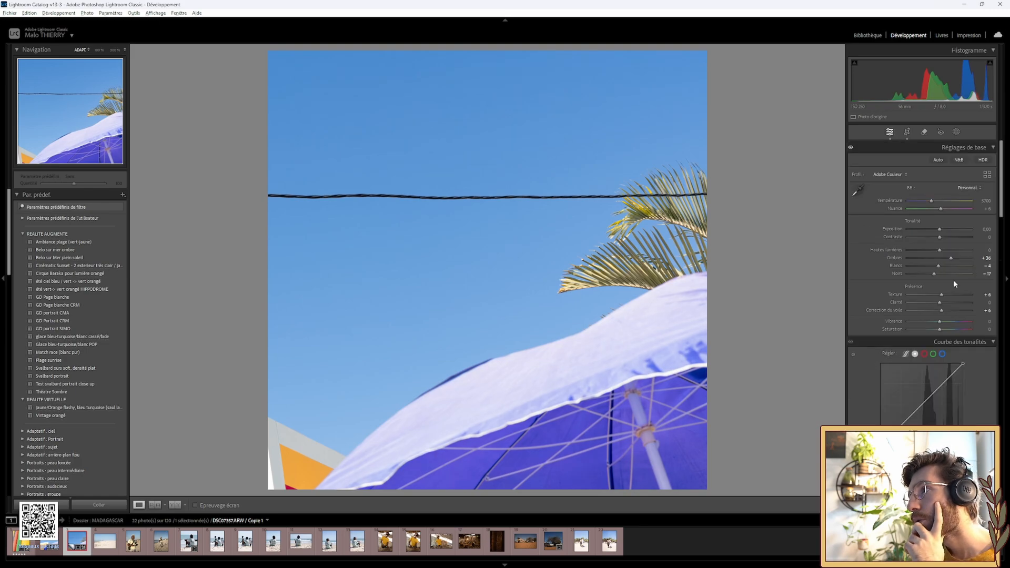
drag(935, 275, 922, 273)
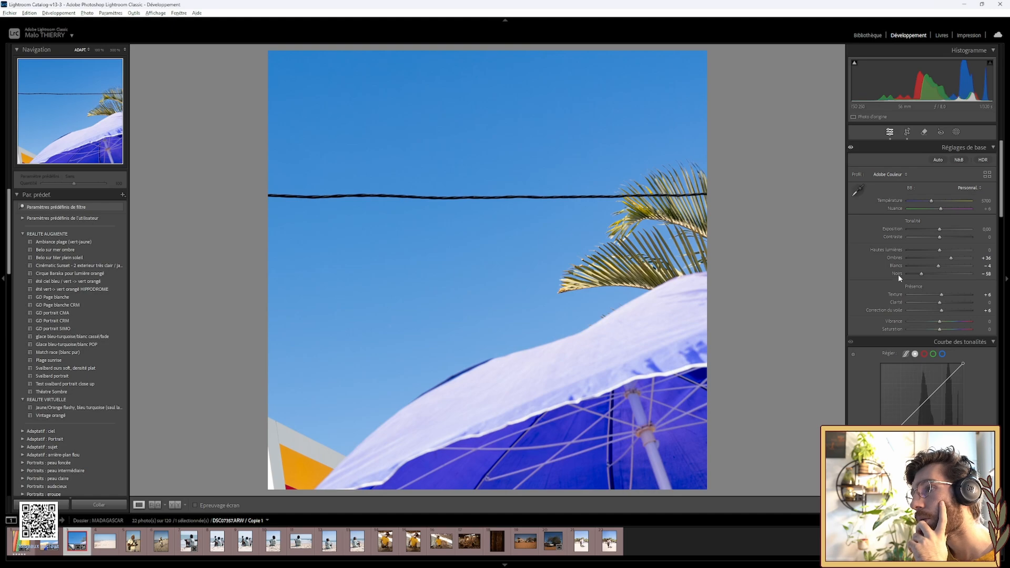
double_click(897, 273)
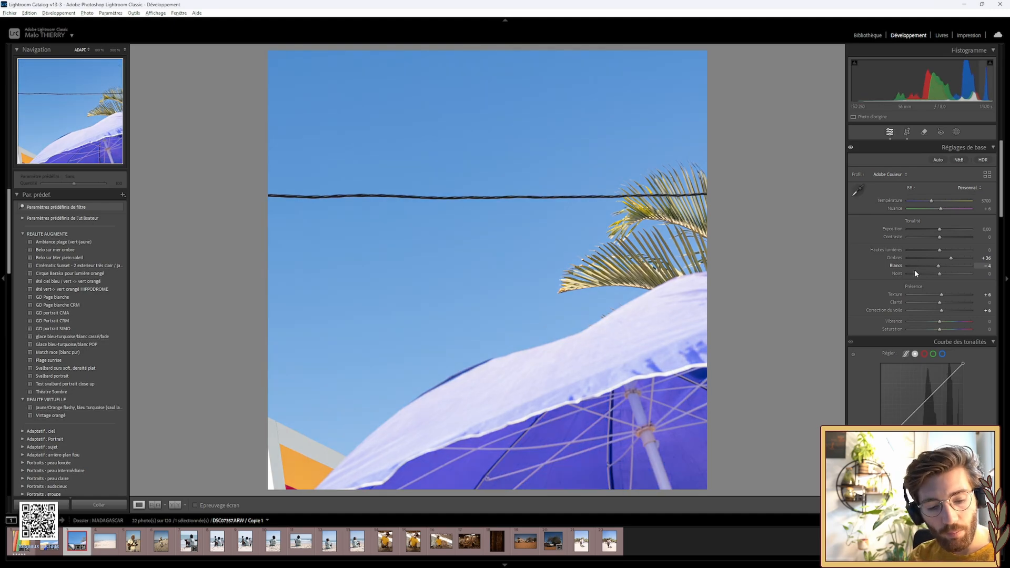
key(ctrl+z)
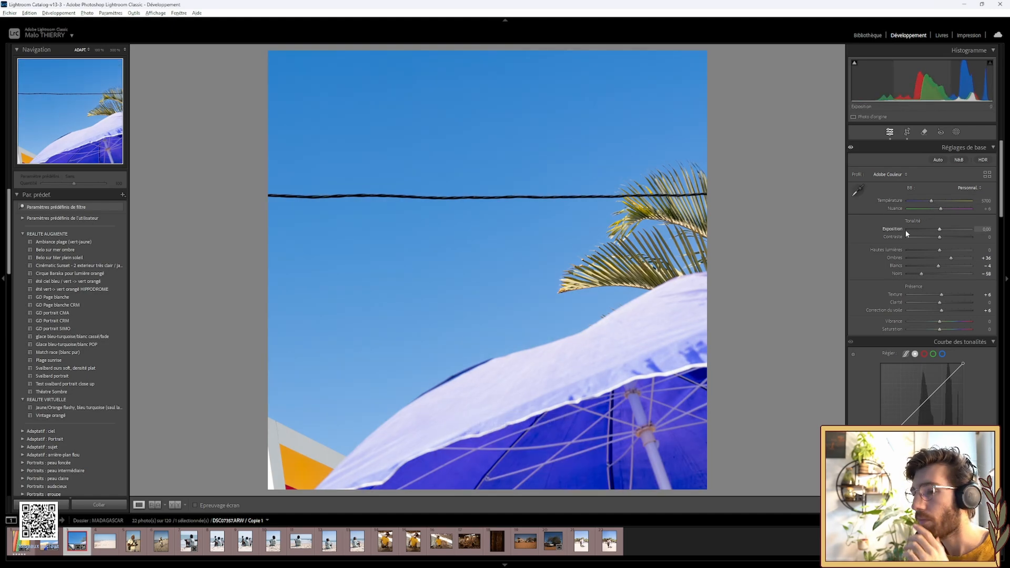
key(ctrl+z)
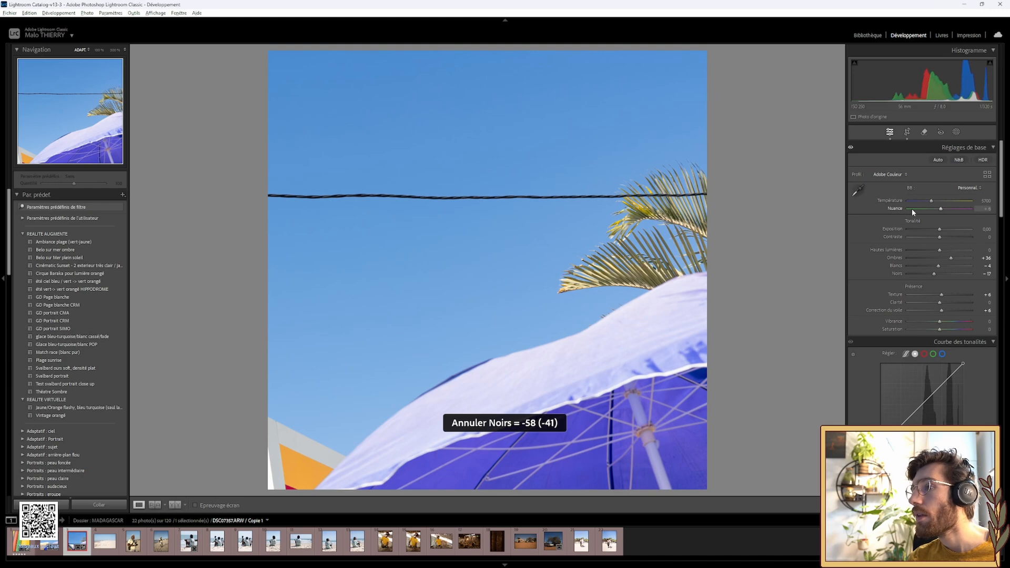
Add a radial gradient mask over the parasol's underside and shape it into a tilted ellipse.
key(shift+w)
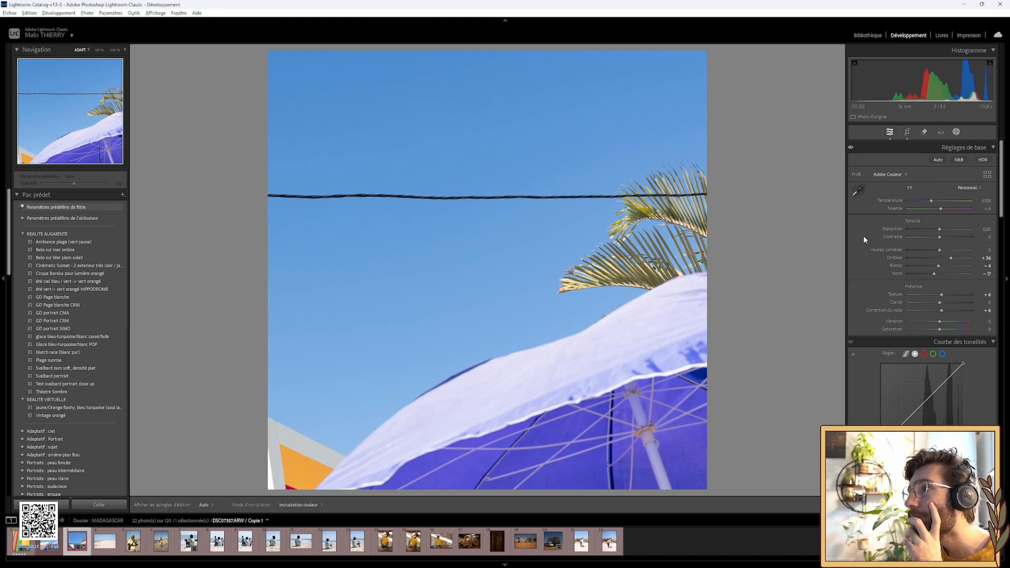
click(957, 131)
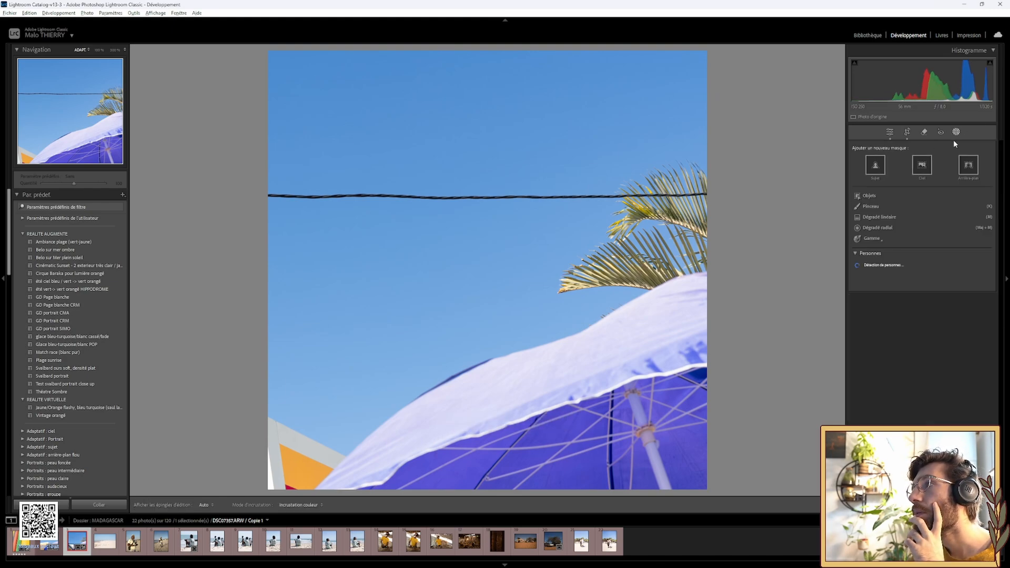
click(866, 227)
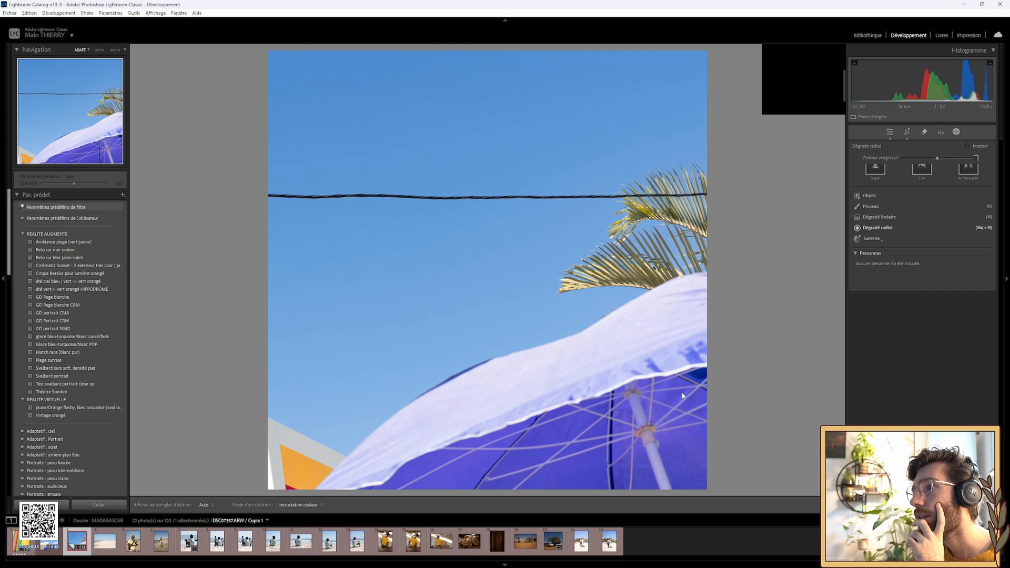
drag(543, 460, 718, 539)
drag(730, 397, 646, 361)
drag(572, 436, 630, 447)
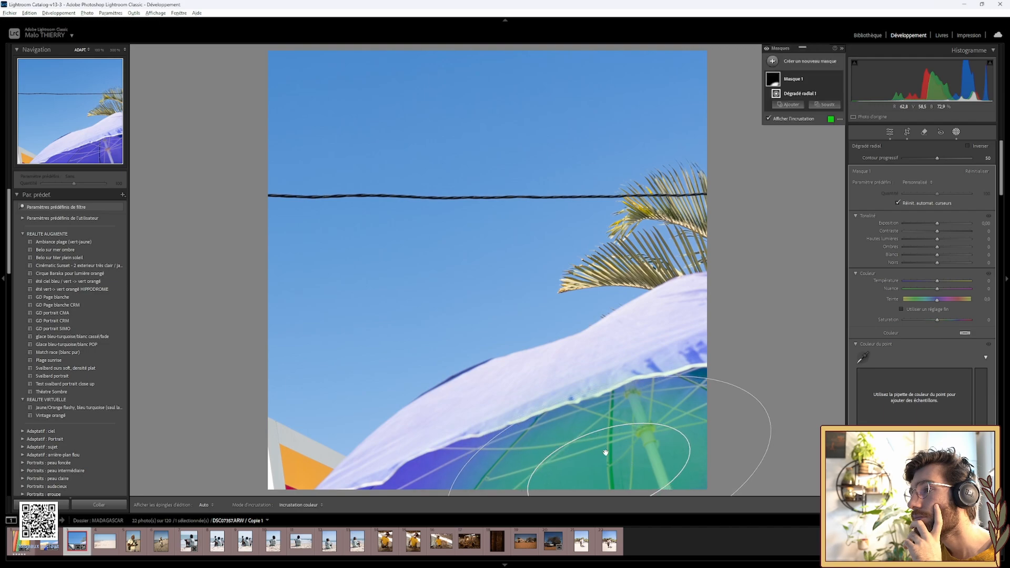
Enlarge and reposition the radial gradient to cover the whole parasol underside, and set the mask's shadows to -100.
drag(581, 388, 582, 378)
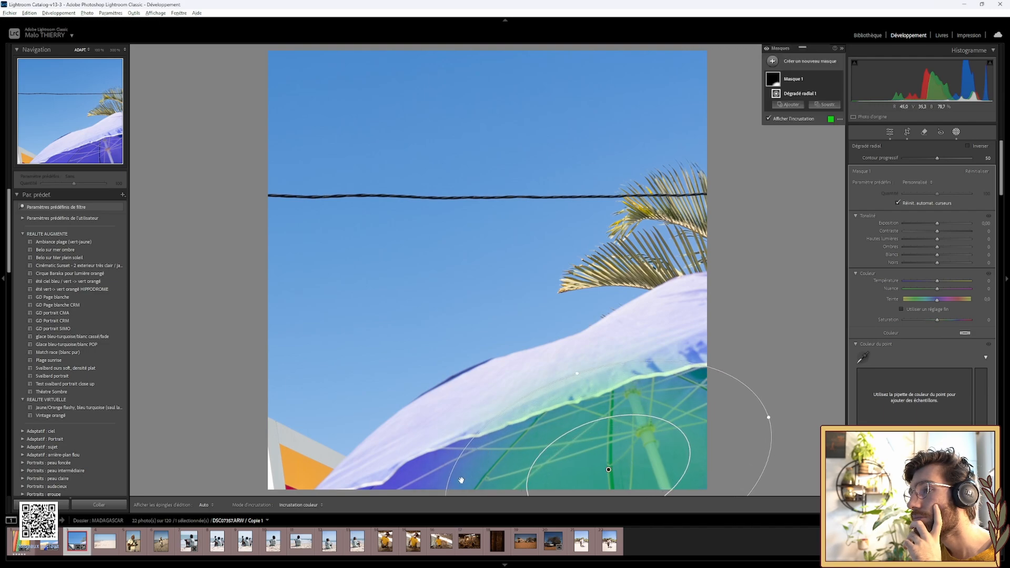
drag(768, 416, 798, 411)
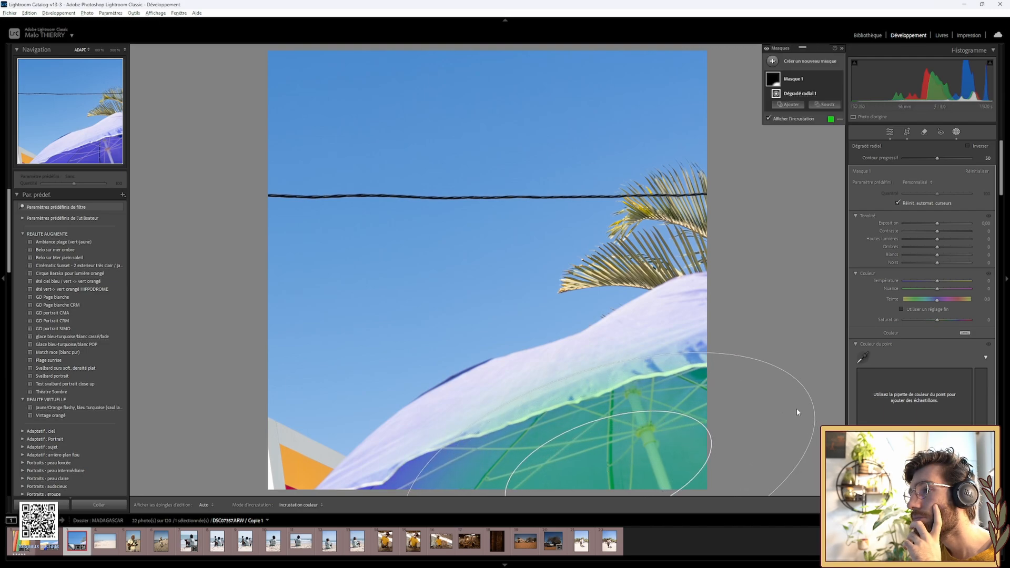
drag(608, 469, 575, 465)
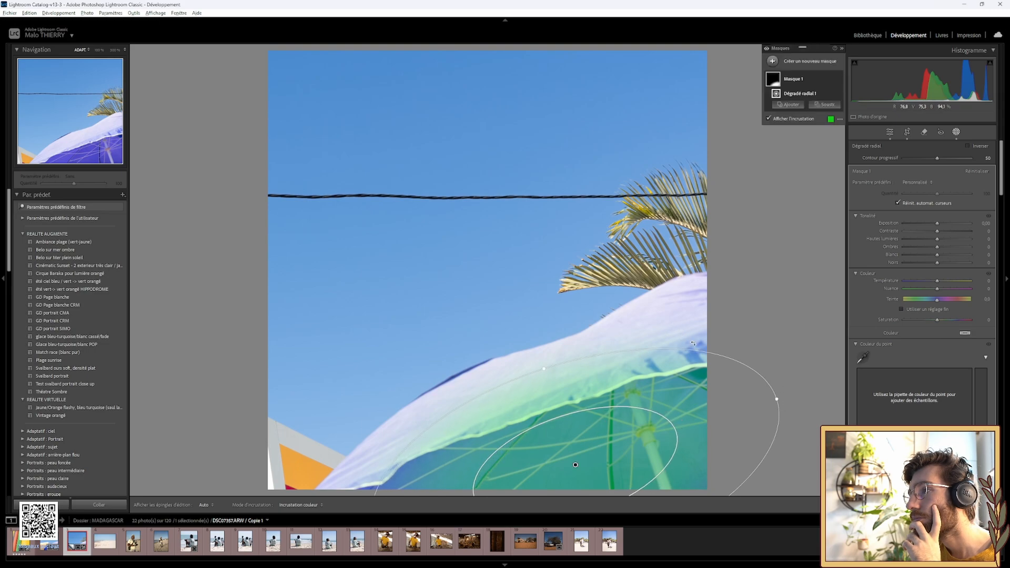
mouse_move(545, 369)
mouse_down()
mouse_move(553, 371)
mouse_move(548, 357)
mouse_up()
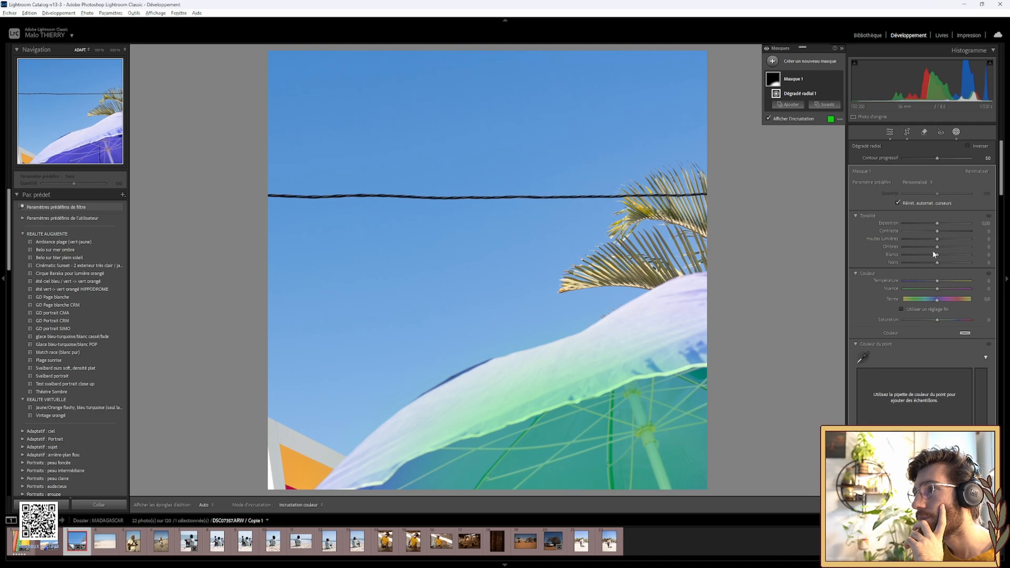
drag(937, 245, 879, 257)
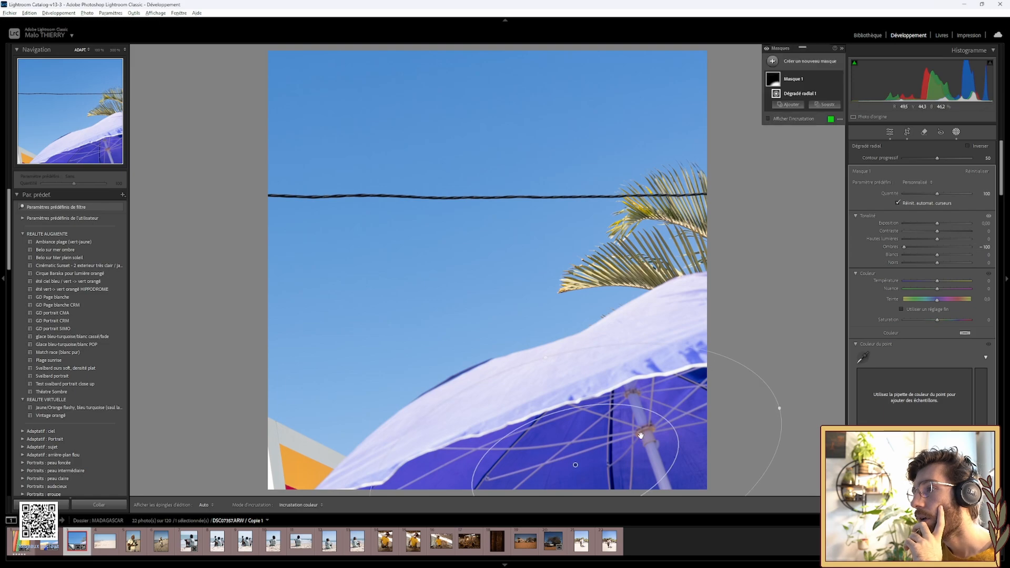
click(956, 132)
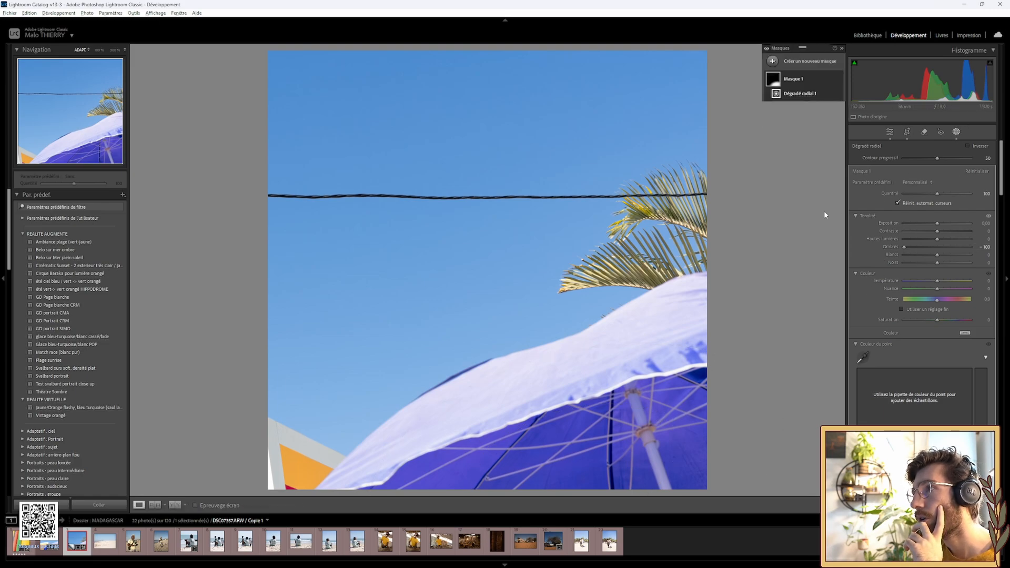
Inspect the parasol's underside and white canopy at 100% zoom.
click(666, 398)
drag(613, 433, 627, 176)
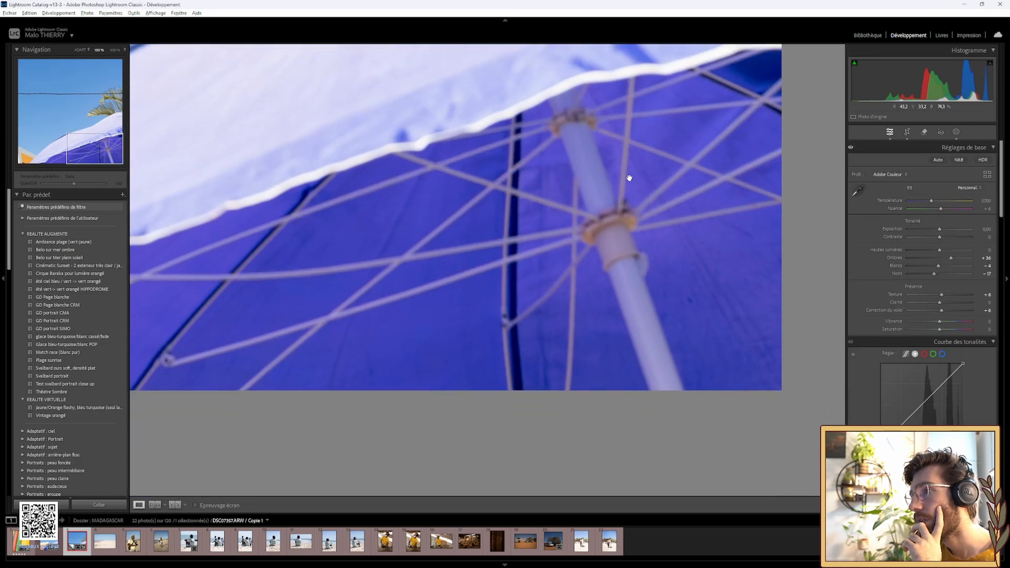
click(635, 251)
click(578, 296)
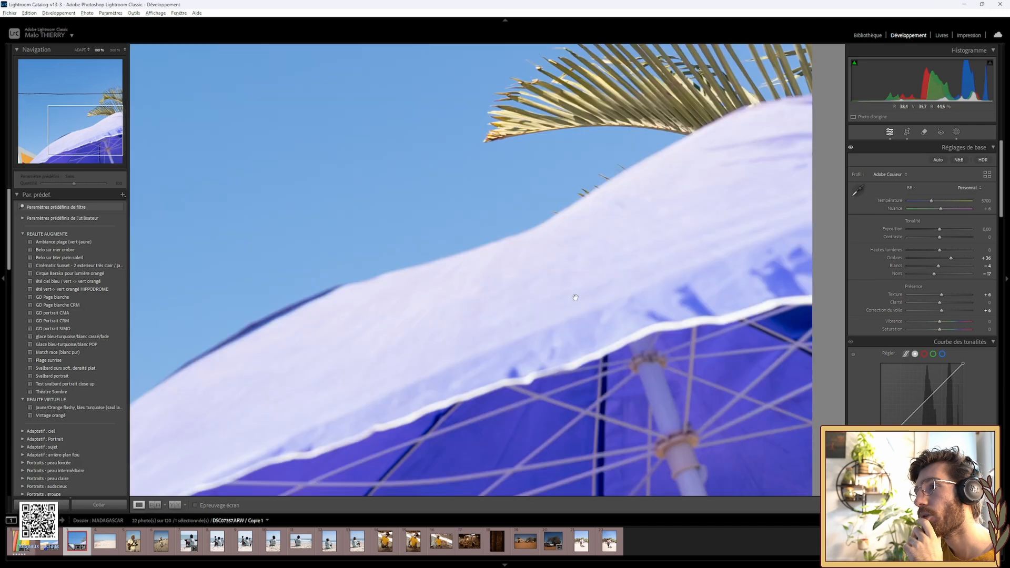
click(579, 296)
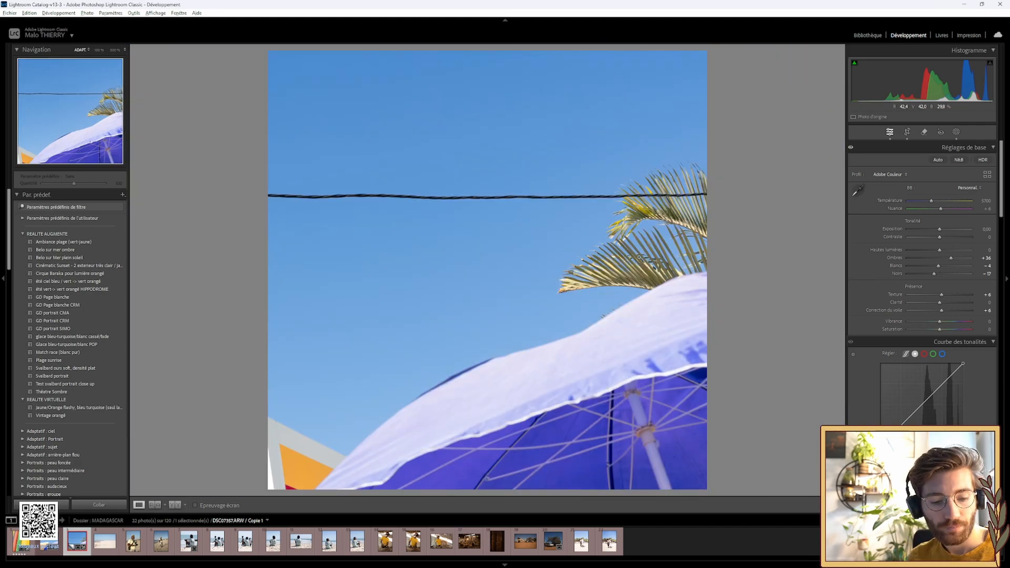
View the parasol photo alone on a black background and compare its before and after versions.
key(F8)
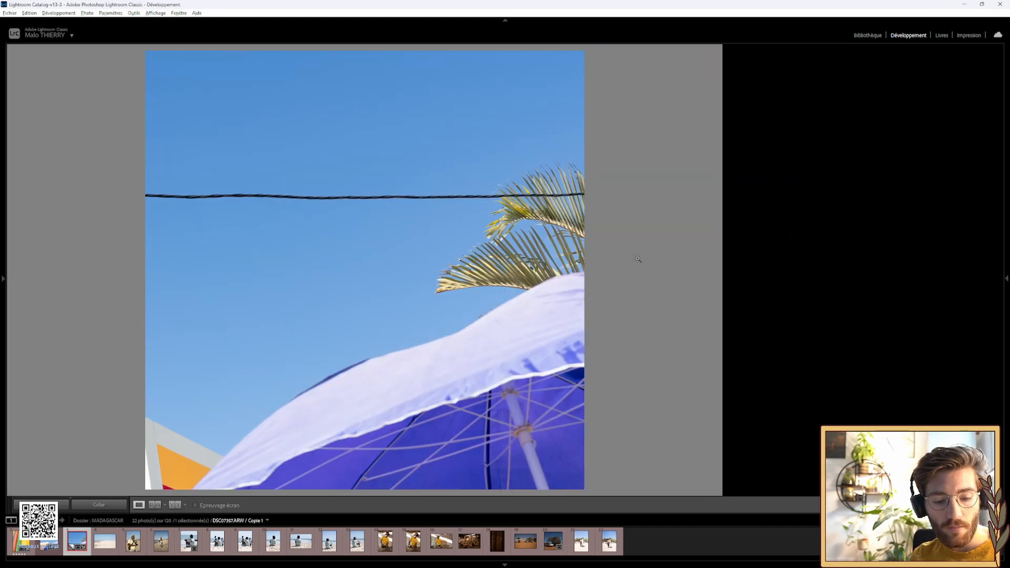
key(F7)
key(l)
key(l)
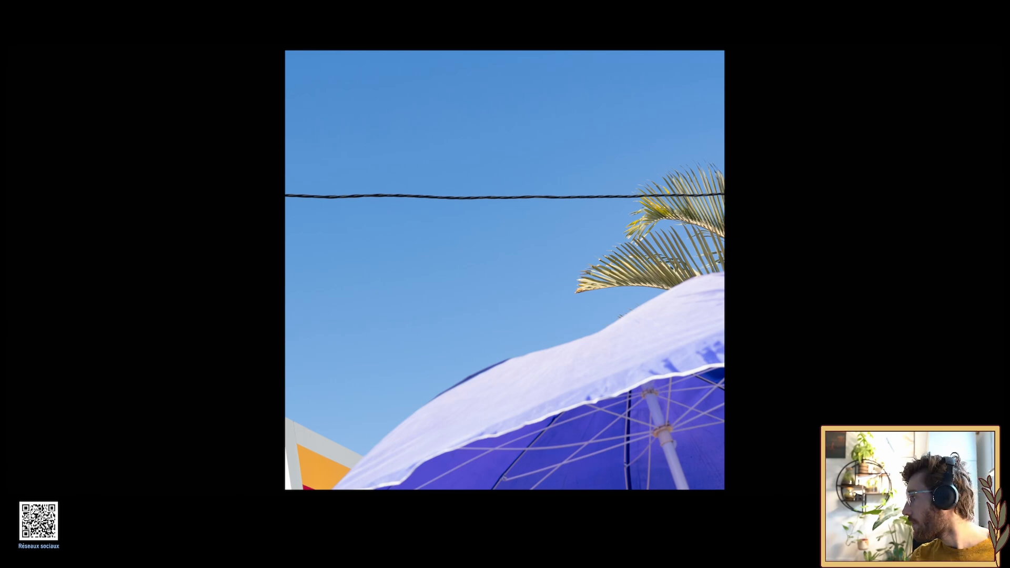
key(backslash)
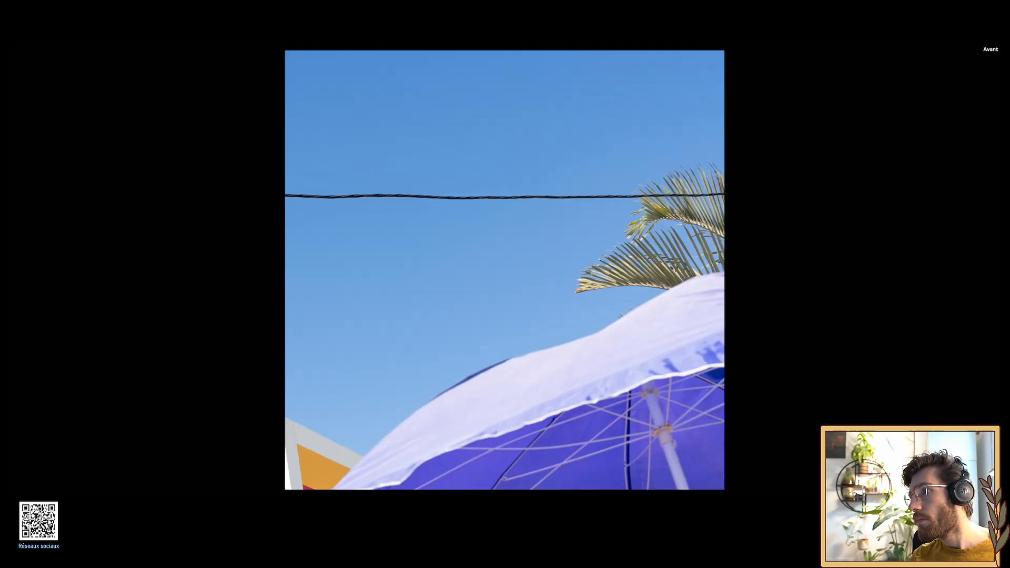
key(backslash)
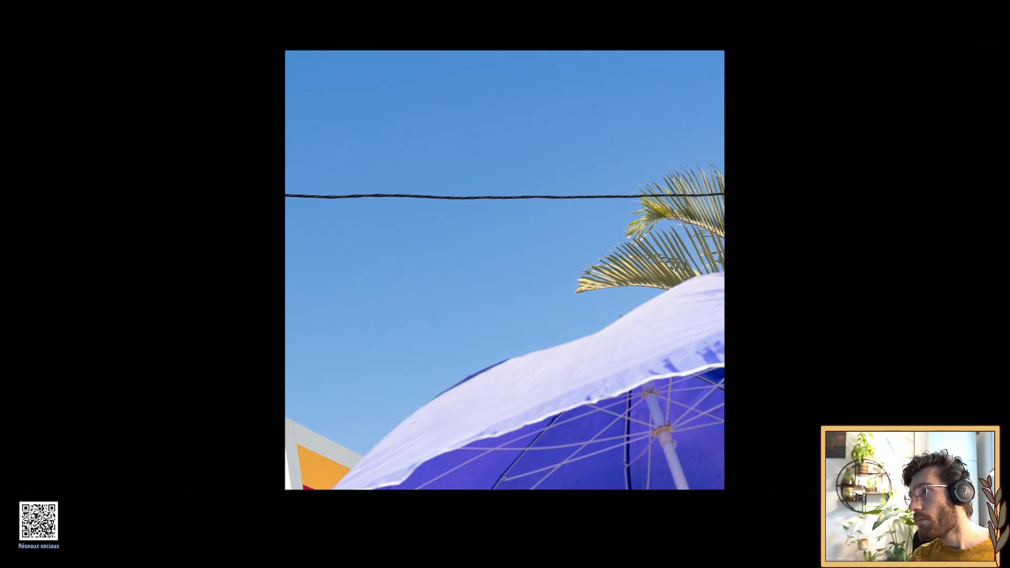
key(backslash)
key(backslash)
key(backslash)
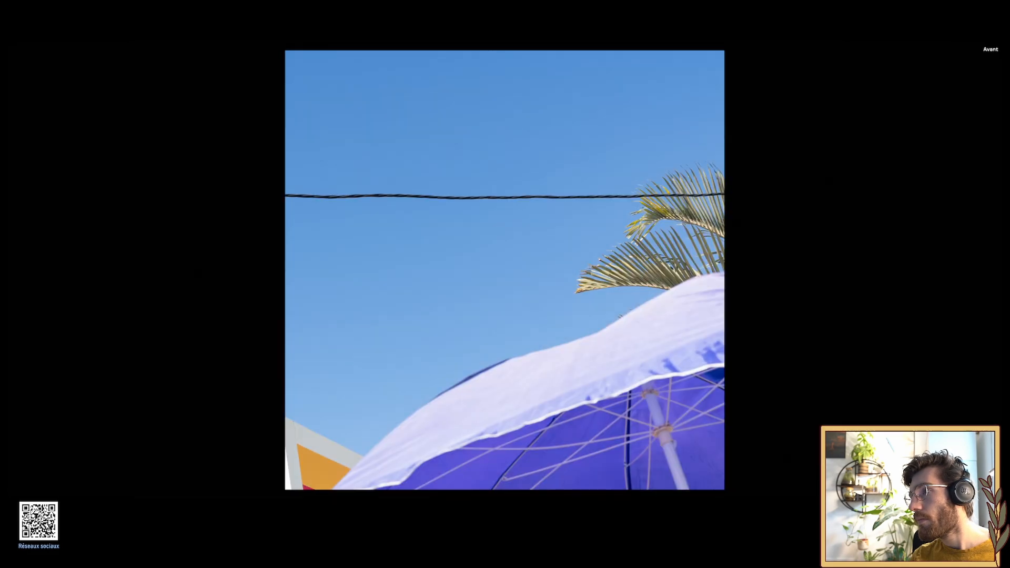
key(backslash)
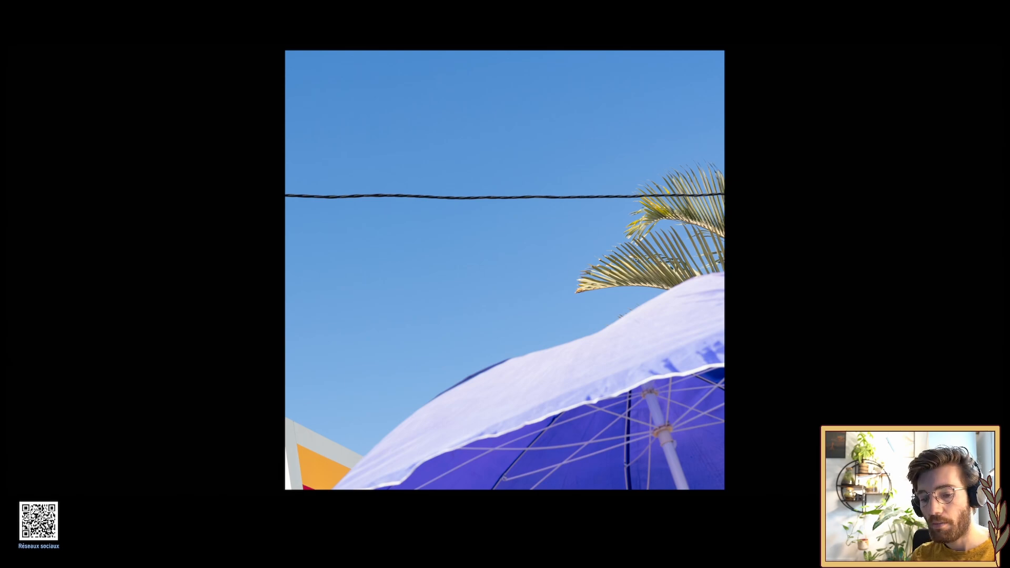
key(l)
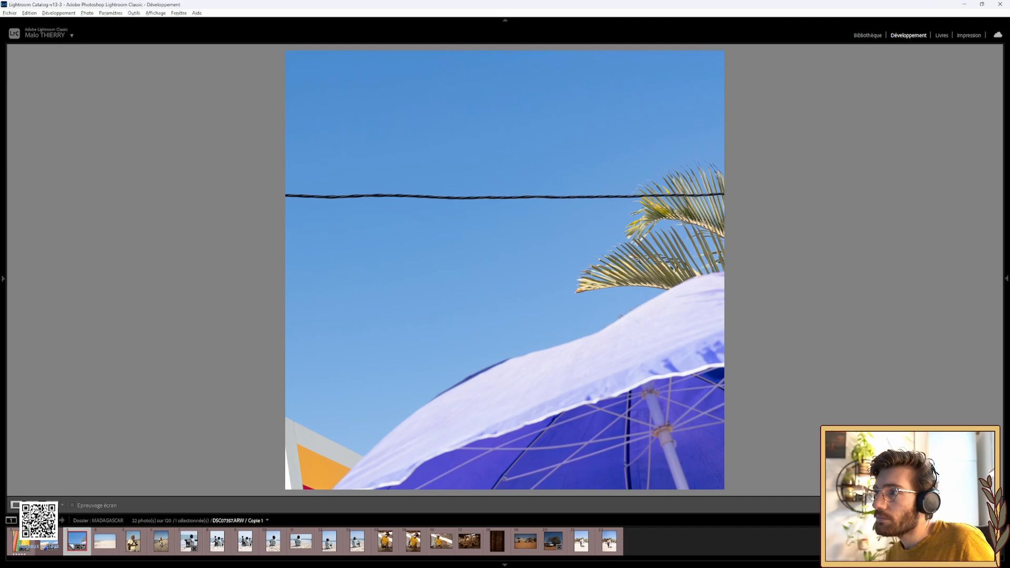
Compare the before and after versions of the parasol photo in the normal view, with and without the side panels.
key(backslash)
key(backslash)
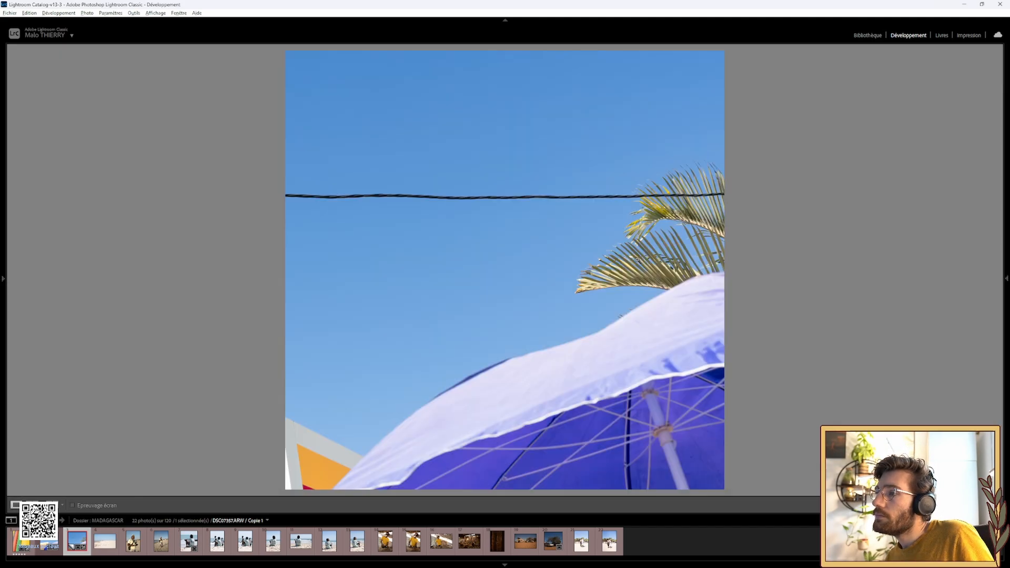
key(backslash)
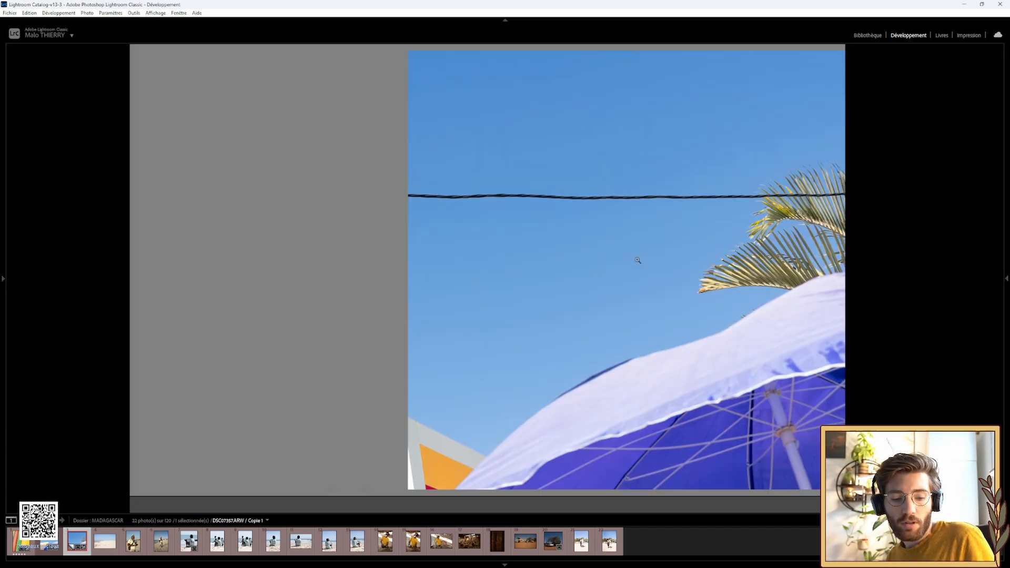
key(Tab)
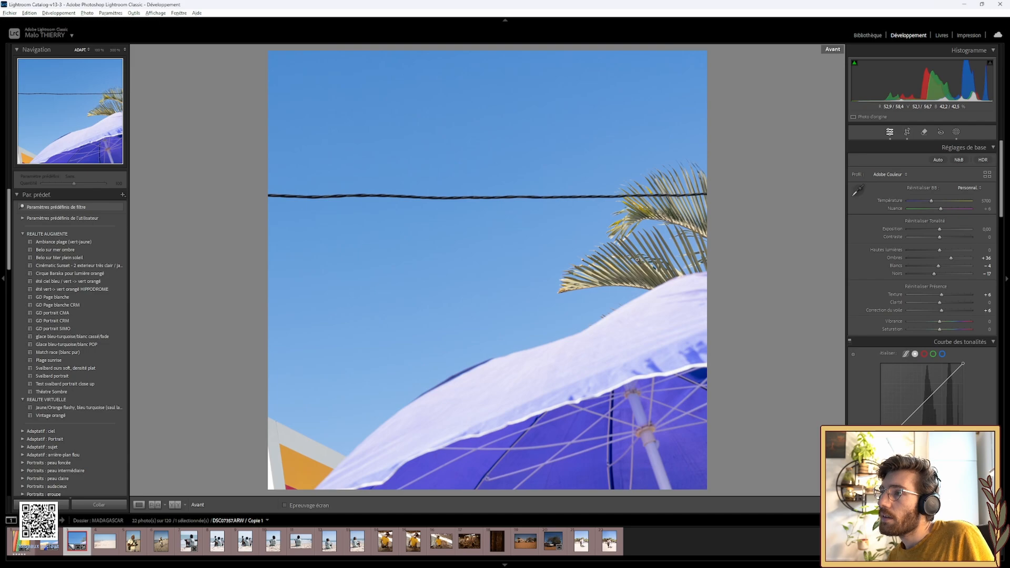
key(backslash)
key(backslash)
key(backslash)
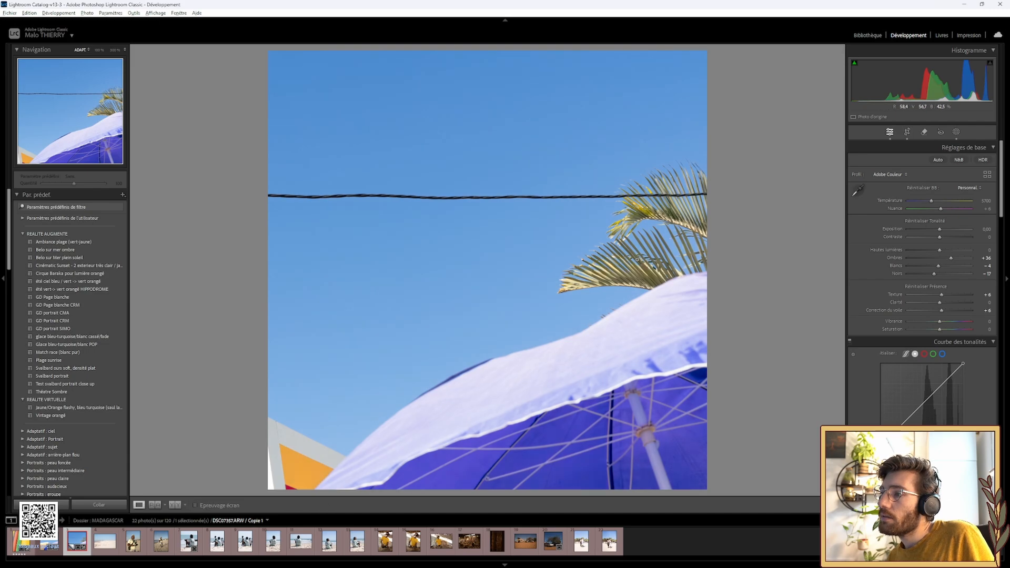
key(backslash)
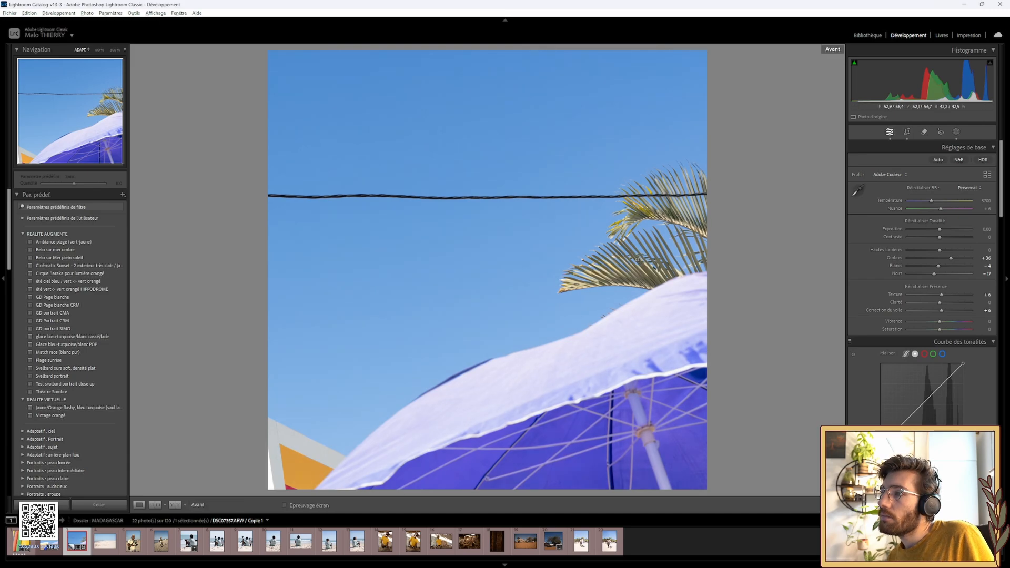
key(backslash)
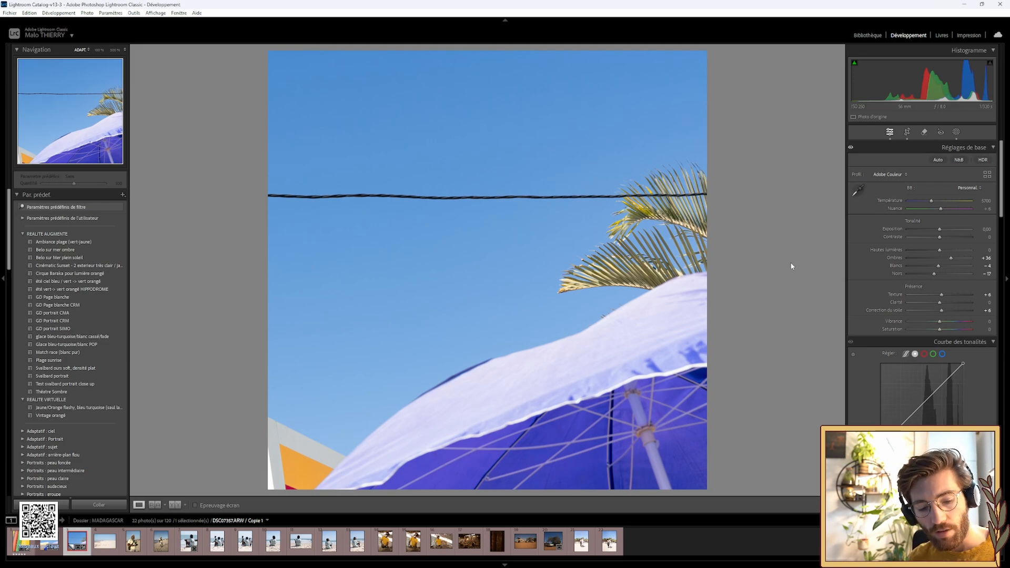
key(backslash)
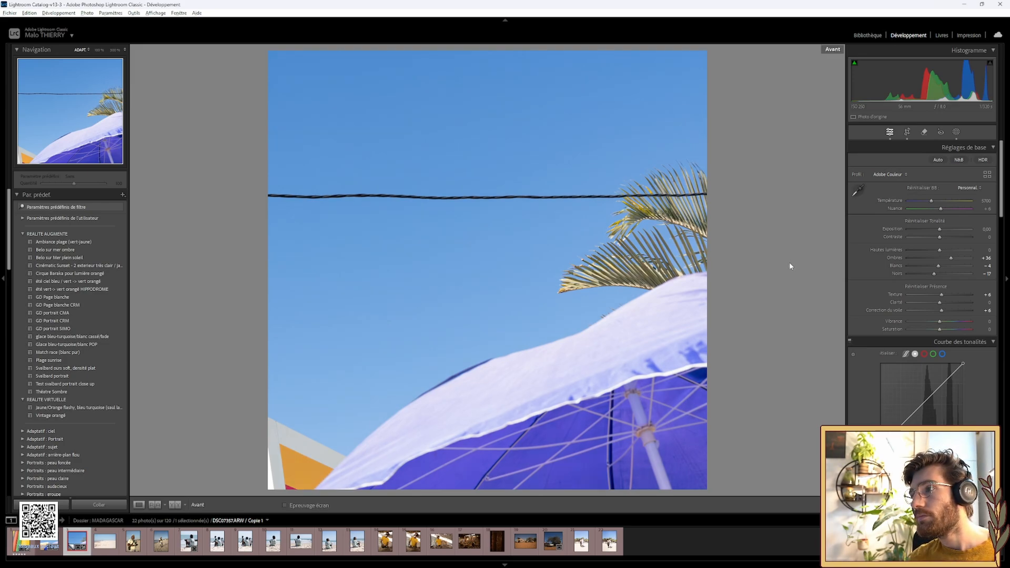
key(backslash)
key(backslash)
key(backslash)
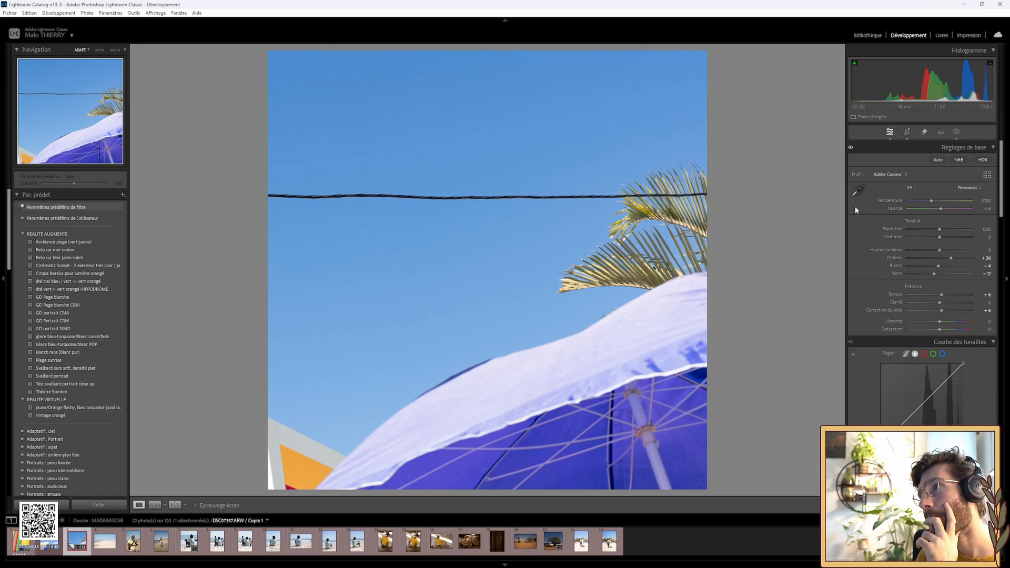
Try higher highlights and an exposure of +0.19 in the basic adjustments, and reset both to 0.
drag(939, 250, 971, 250)
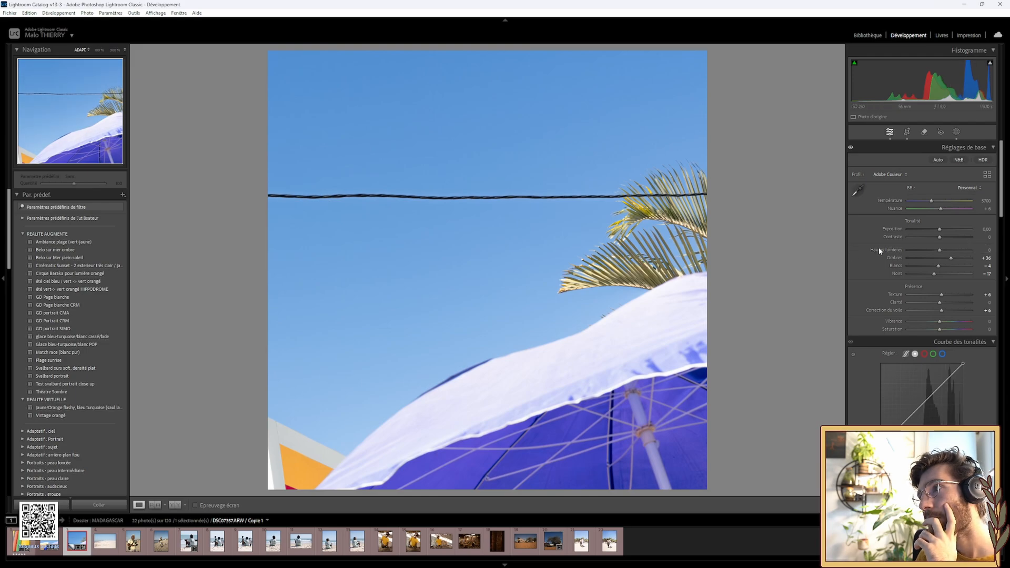
drag(945, 226, 941, 230)
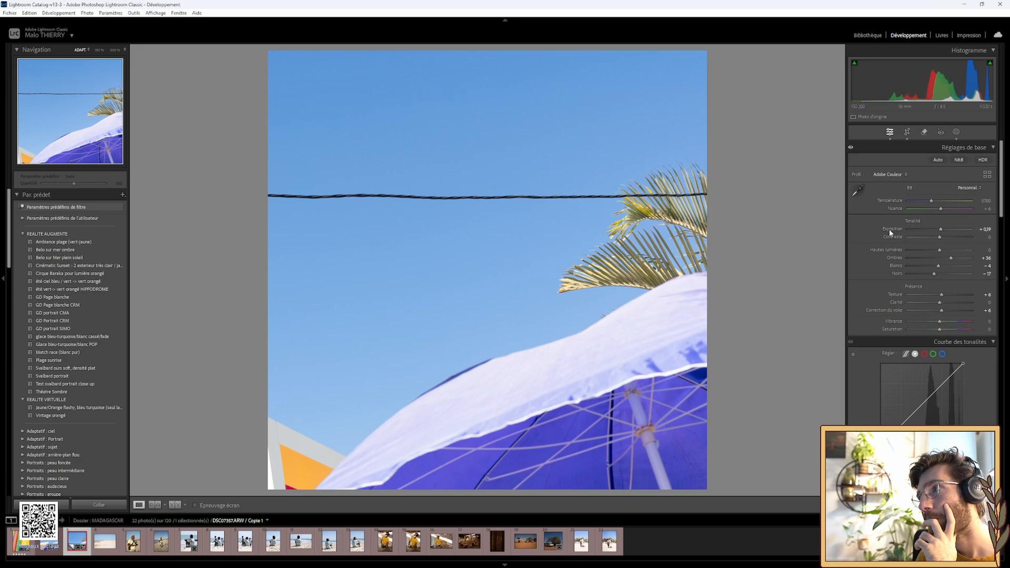
double_click(940, 229)
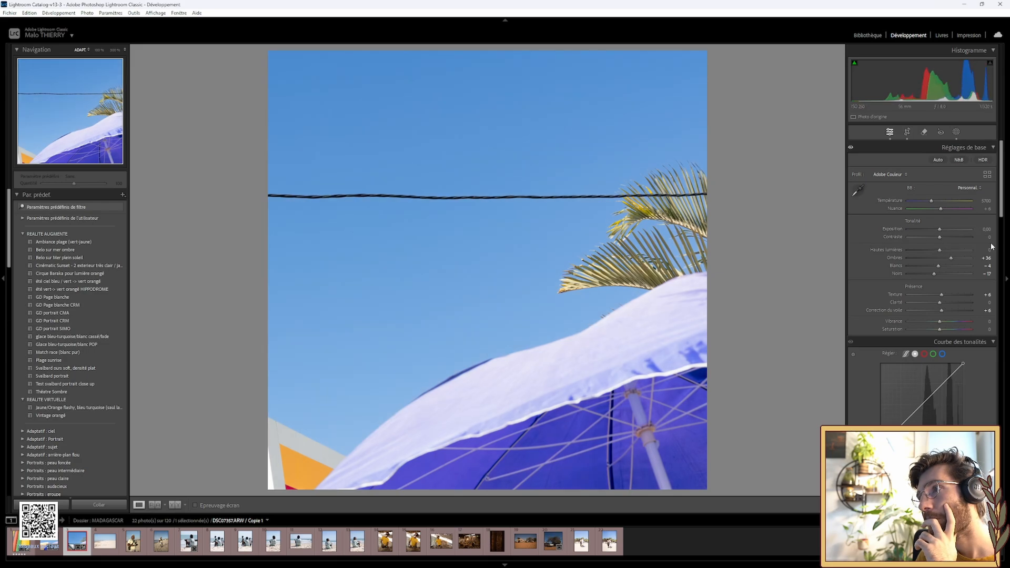
Raise the highlights to about +60 and set the clarity to +4 in the basic adjustments.
drag(941, 248, 960, 247)
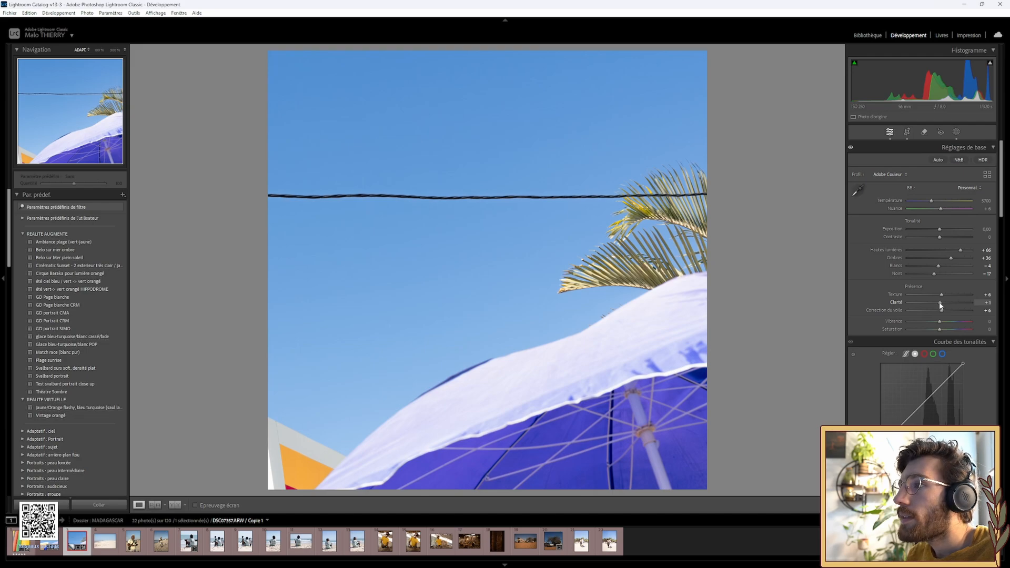
mouse_move(940, 305)
mouse_down()
mouse_move(957, 305)
mouse_move(912, 305)
mouse_move(953, 304)
mouse_up()
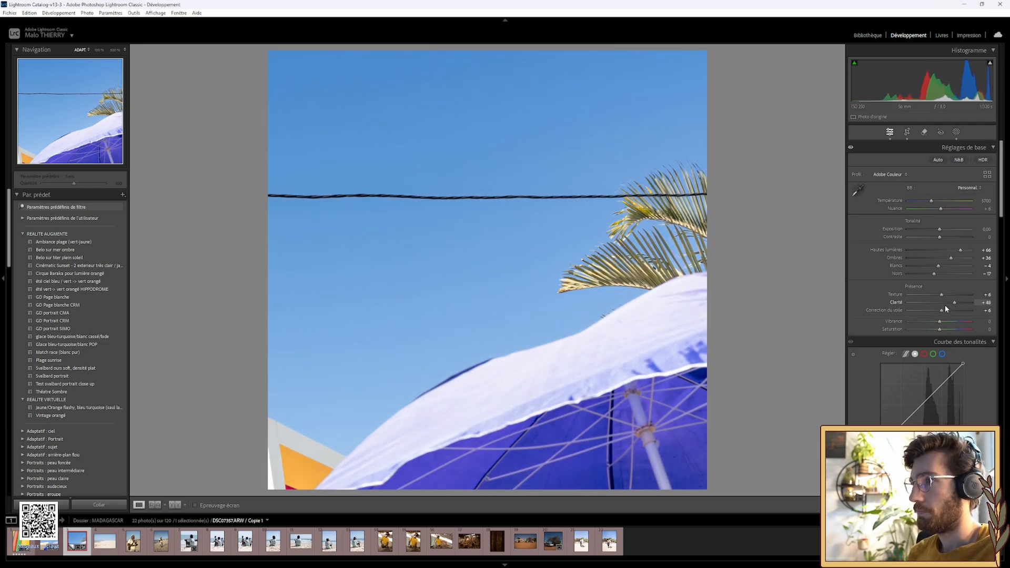
double_click(893, 302)
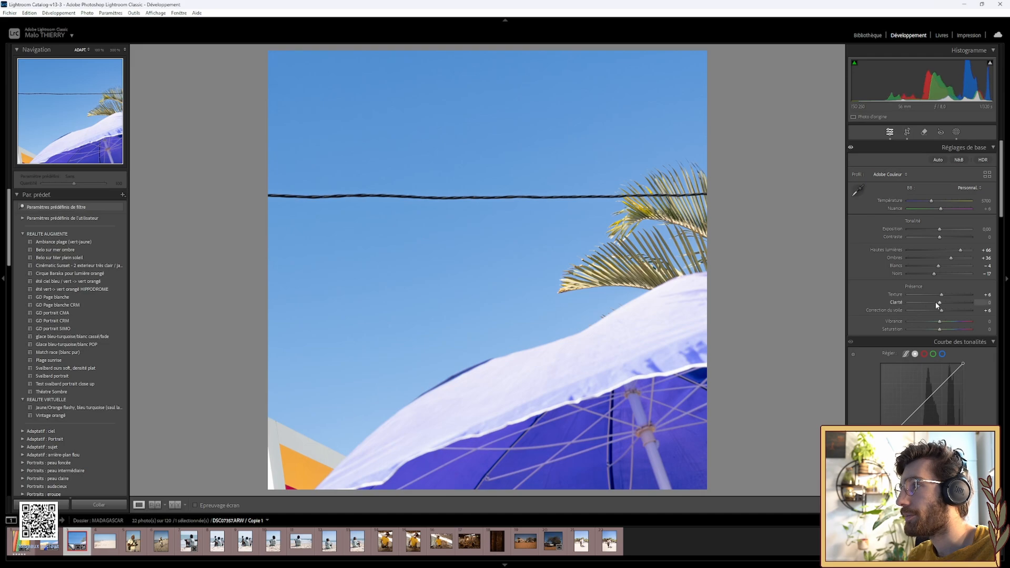
drag(939, 301, 941, 302)
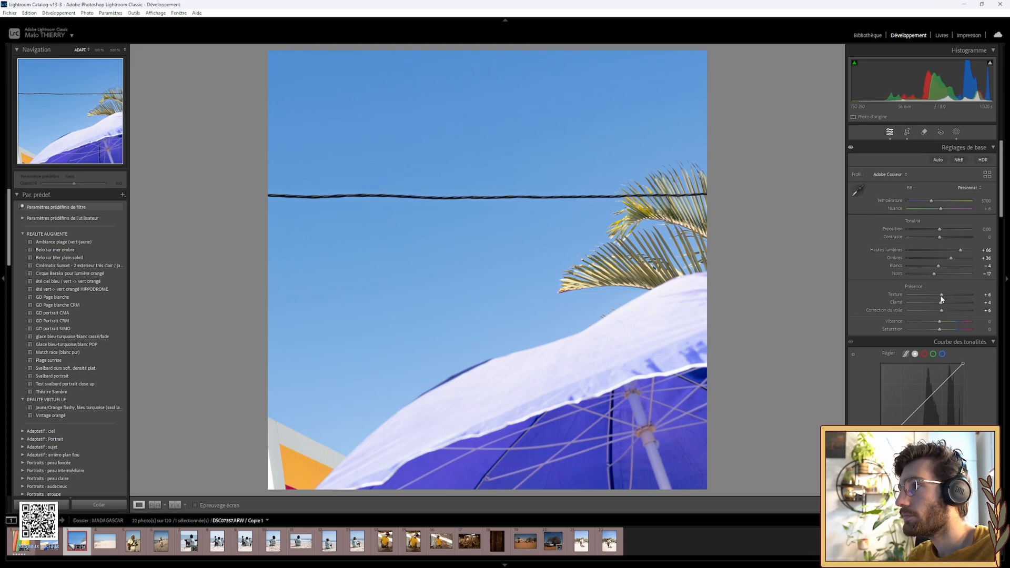
Reset the dehaze to 0, and try a contrast of about +33 before resetting it as well.
drag(943, 311, 943, 310)
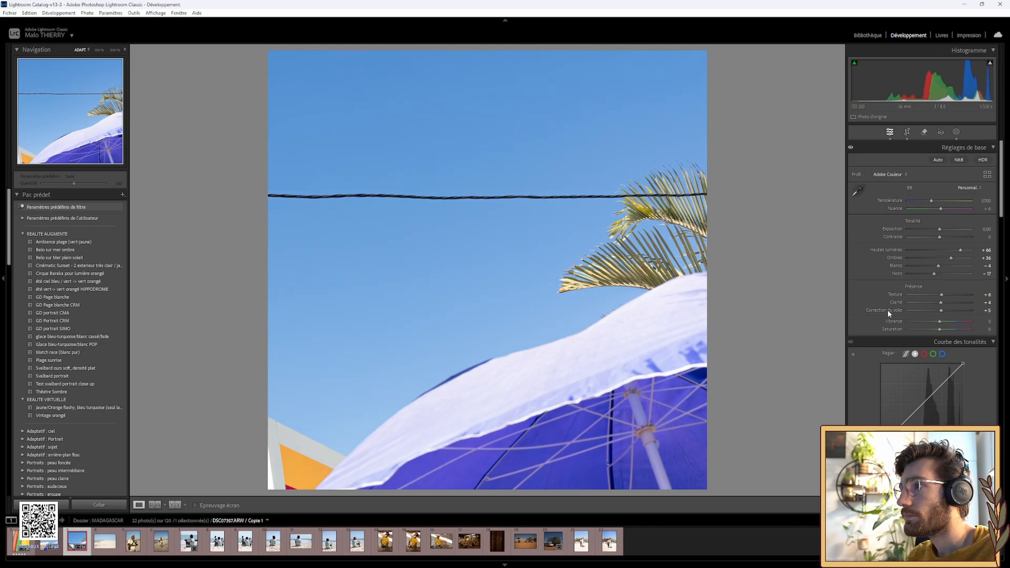
double_click(888, 310)
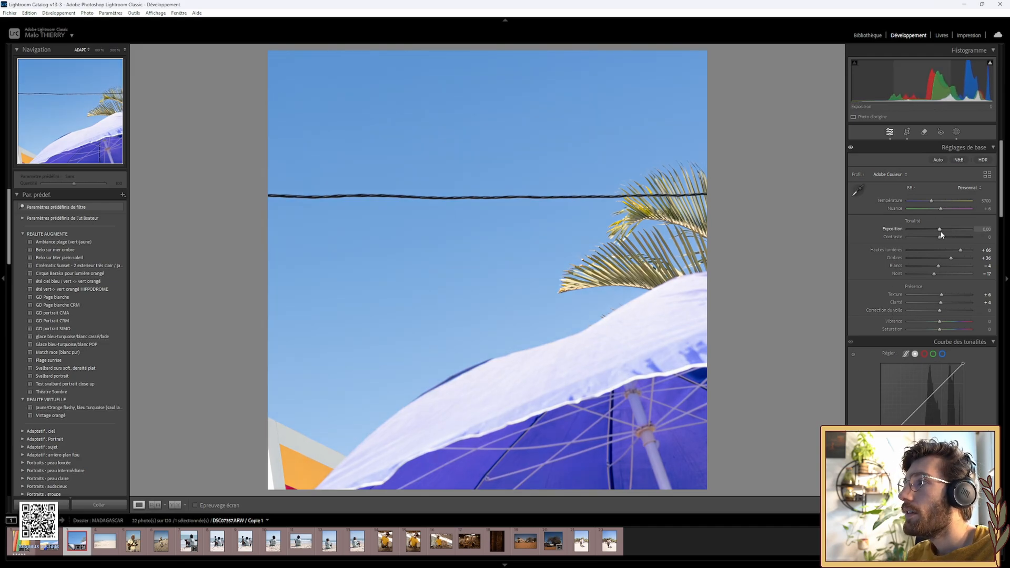
mouse_move(940, 236)
mouse_down()
mouse_move(955, 237)
mouse_move(919, 243)
mouse_move(948, 246)
mouse_up()
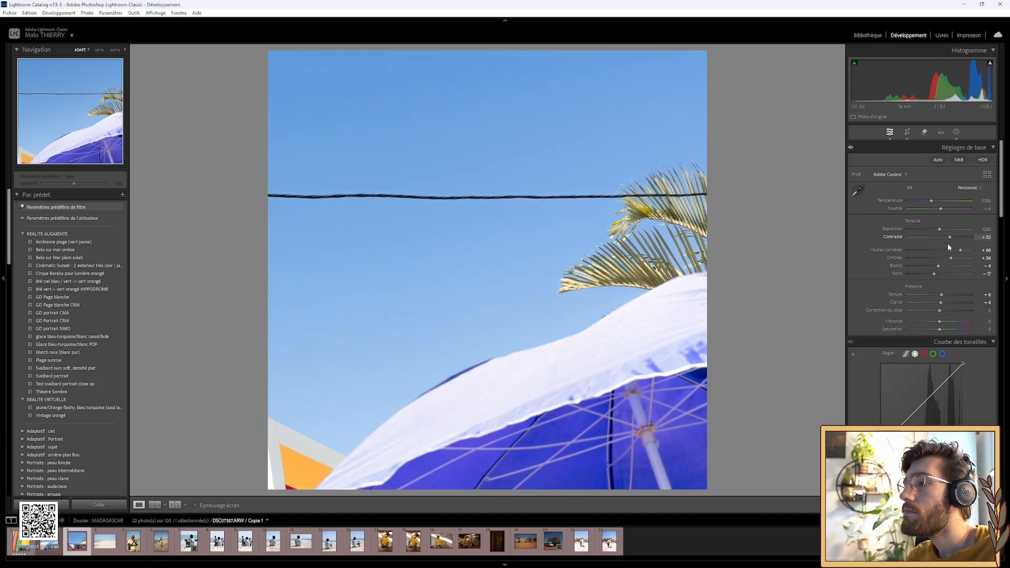
double_click(893, 237)
Set the contrast to -10 and the exposure to about +0.23 in the basic adjustments.
mouse_move(945, 238)
mouse_down()
mouse_move(932, 238)
mouse_move(944, 233)
mouse_up()
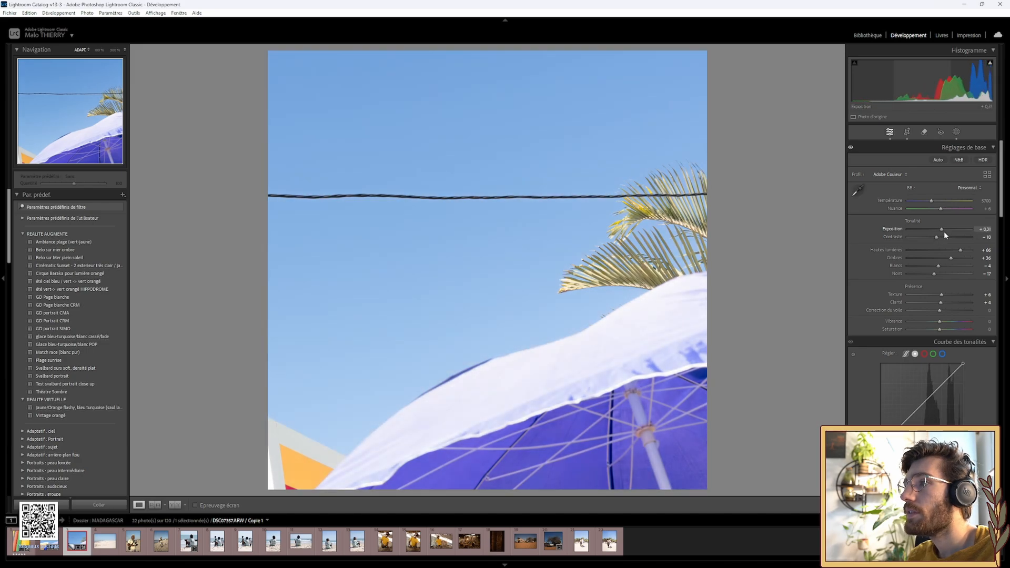
double_click(896, 229)
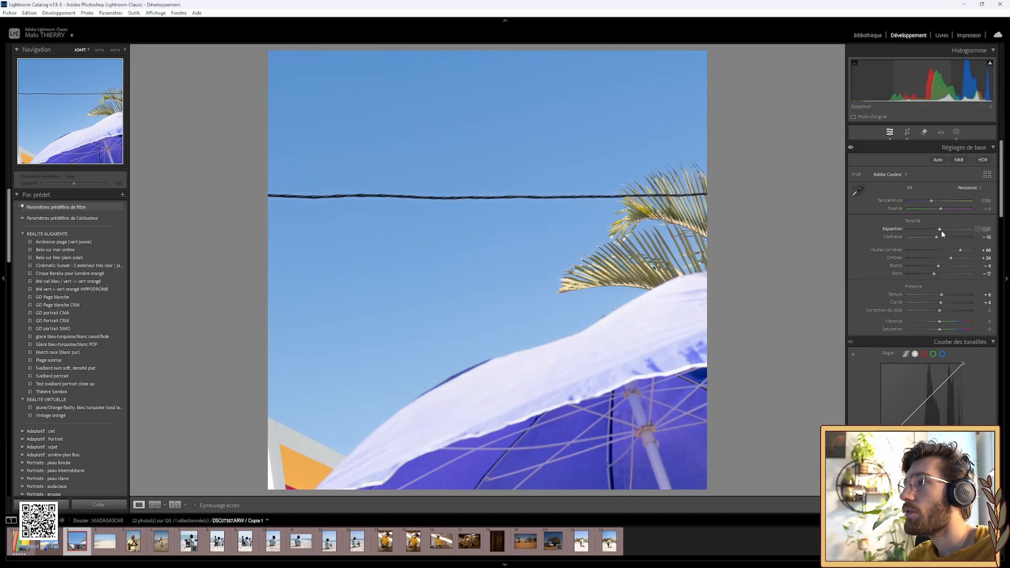
click(941, 229)
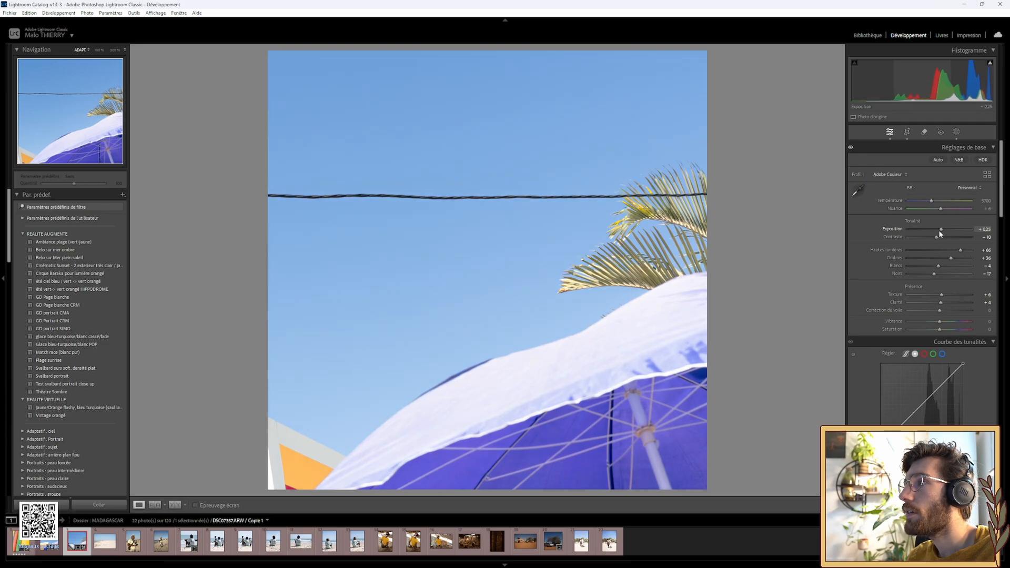
Shape the tone curve into a gentle S with raised highlights and a shadow point at input 71, output 62.
scroll(928, 203, down, 3)
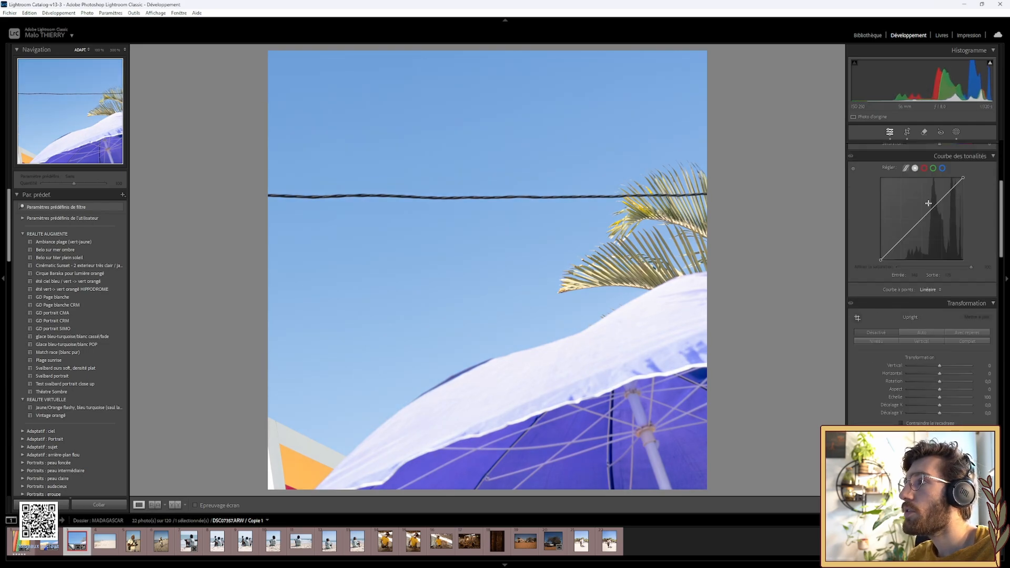
drag(934, 207, 935, 214)
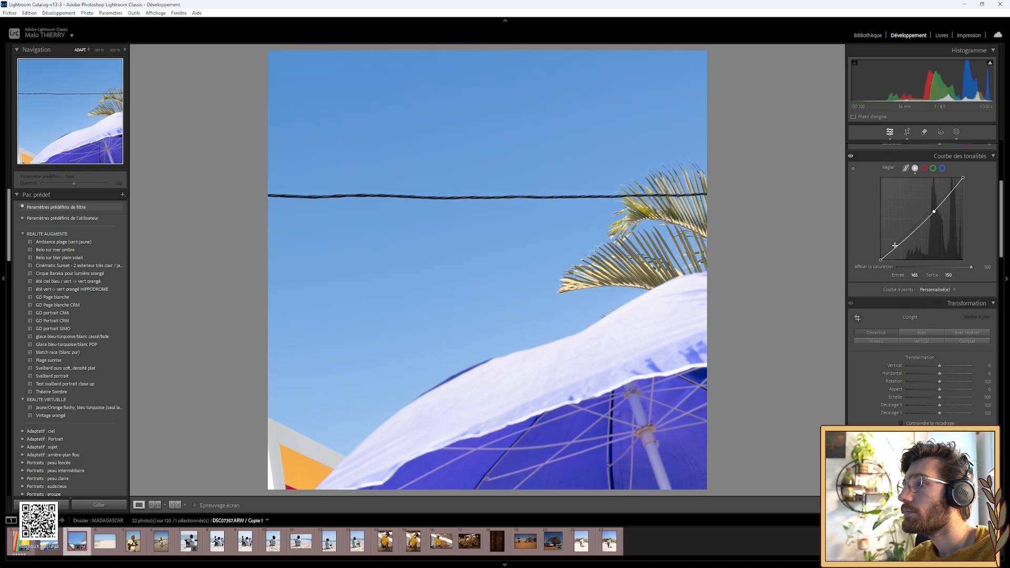
drag(900, 242, 901, 246)
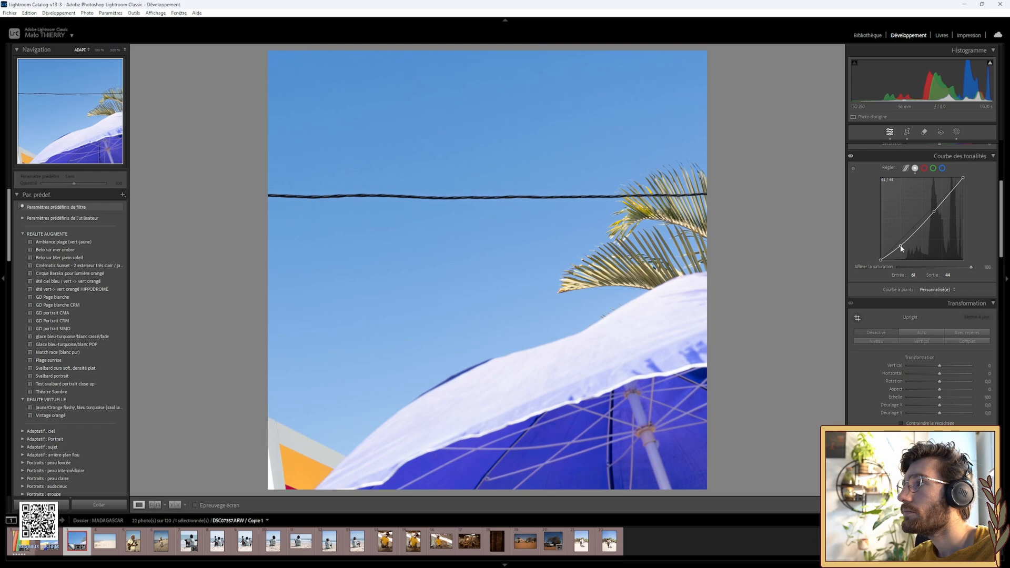
drag(945, 196, 903, 240)
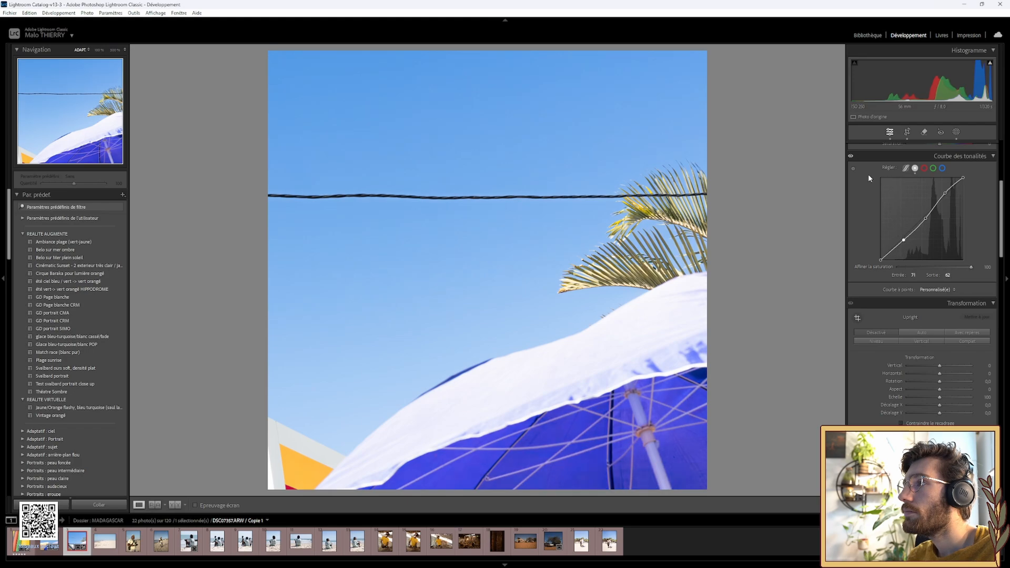
Compare the parasol photo with and without the tone curve adjustment.
click(851, 156)
click(850, 157)
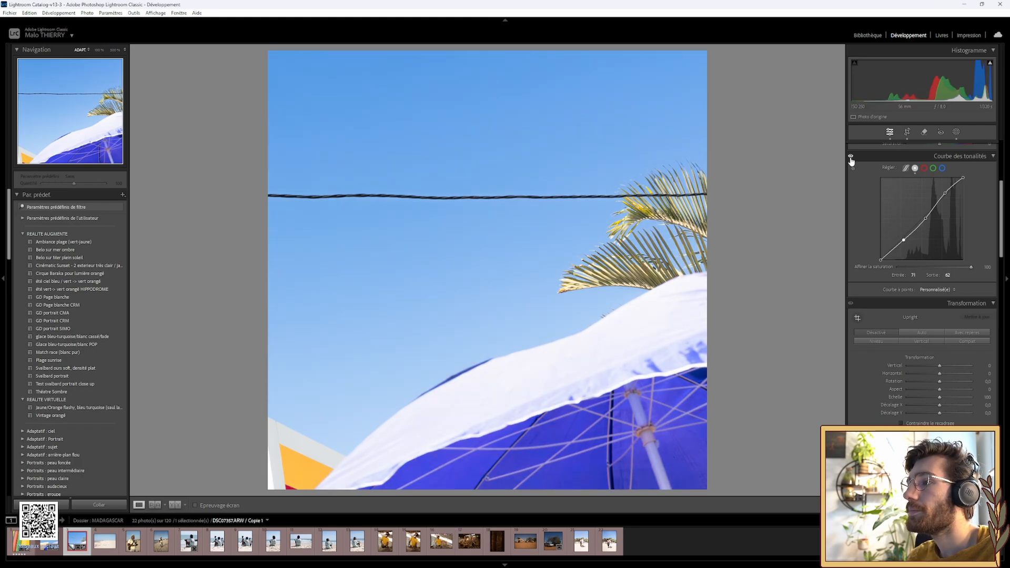
click(850, 157)
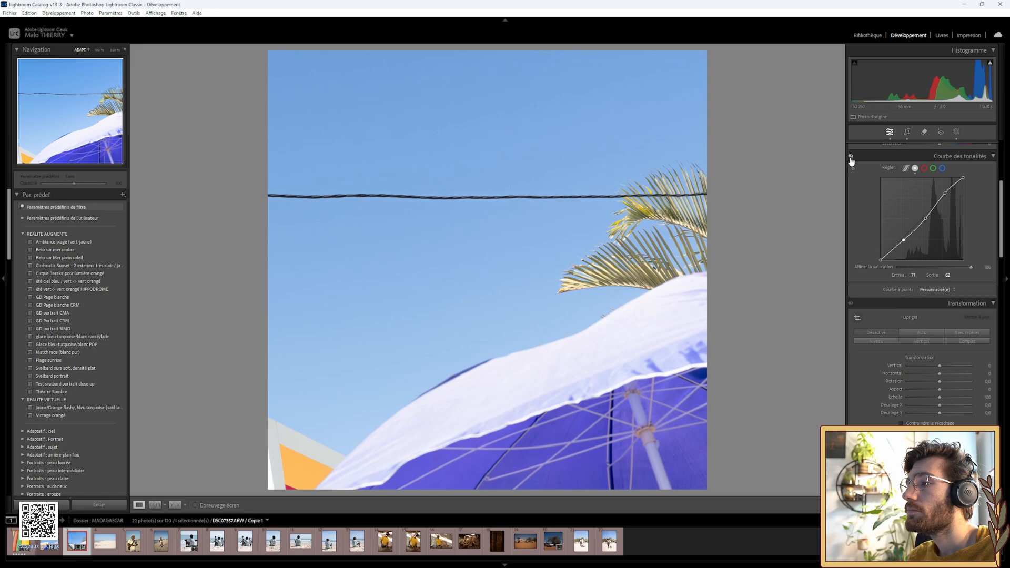
click(851, 156)
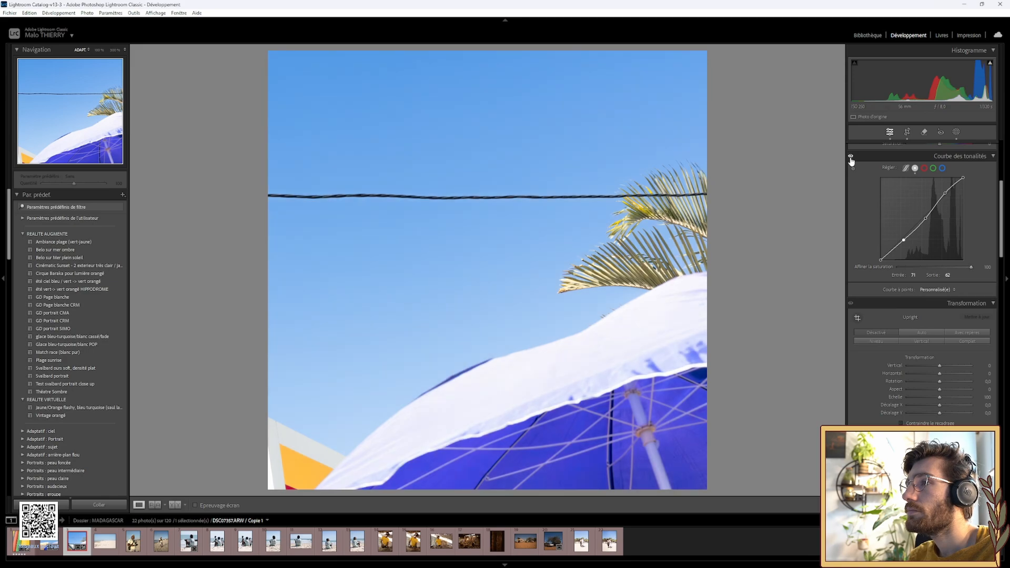
In the color mixer, set the blue saturation to -10, and the purple hue to -20, saturation to -25 and luminance to about -51.
scroll(887, 251, down, 10)
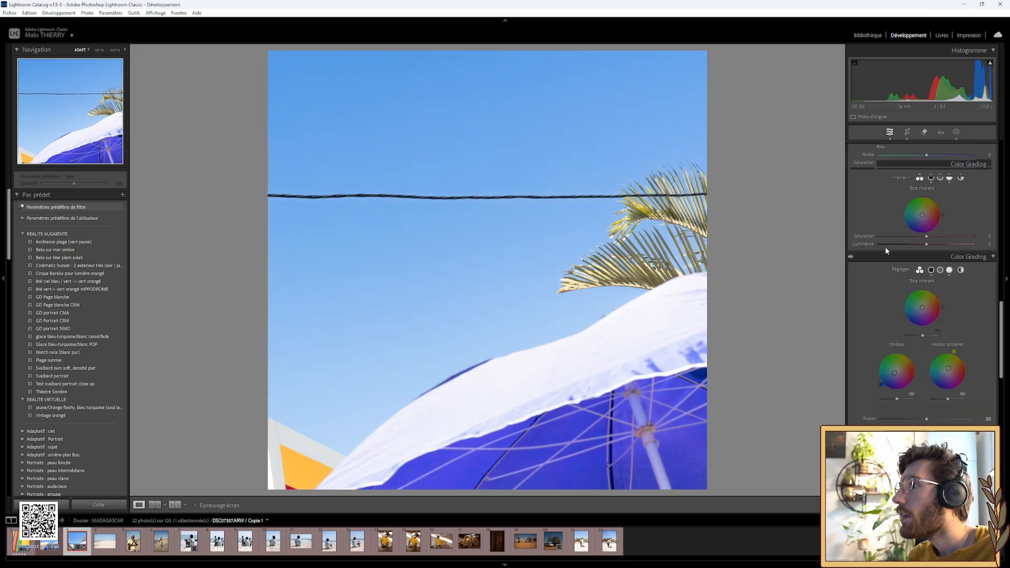
scroll(898, 279, up, 2)
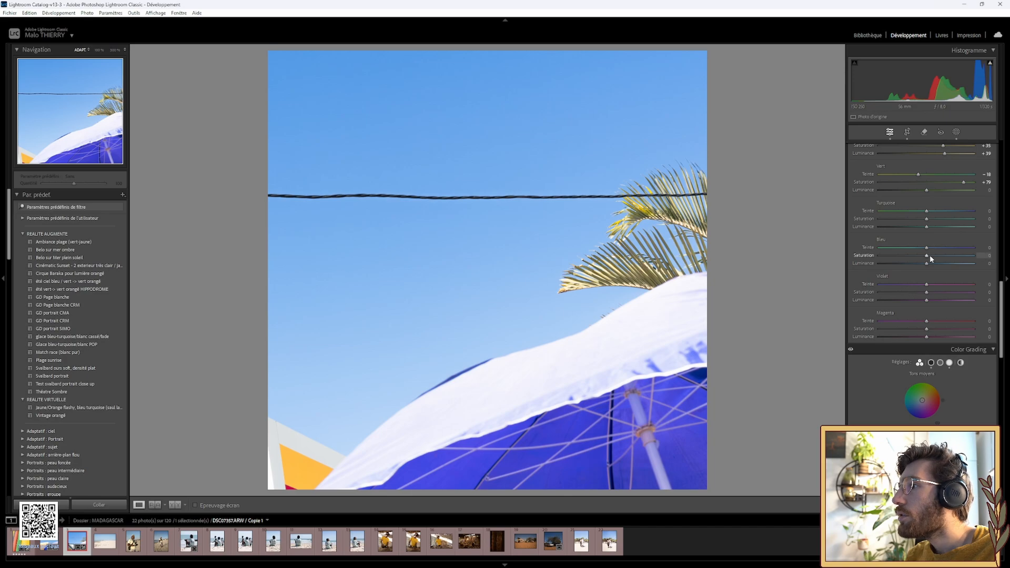
mouse_move(927, 255)
mouse_down()
mouse_move(914, 251)
mouse_move(926, 251)
mouse_up()
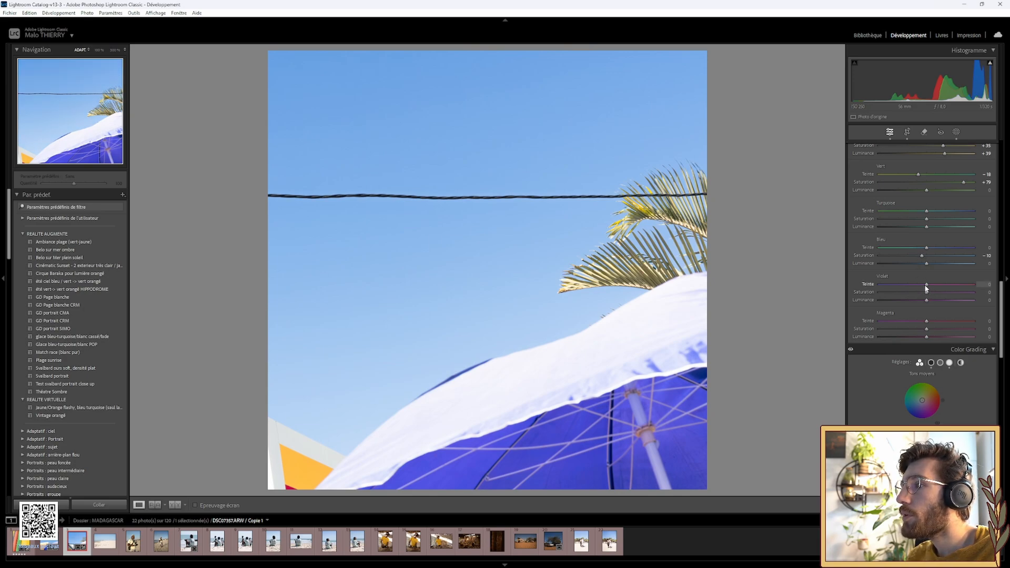
drag(926, 285, 857, 289)
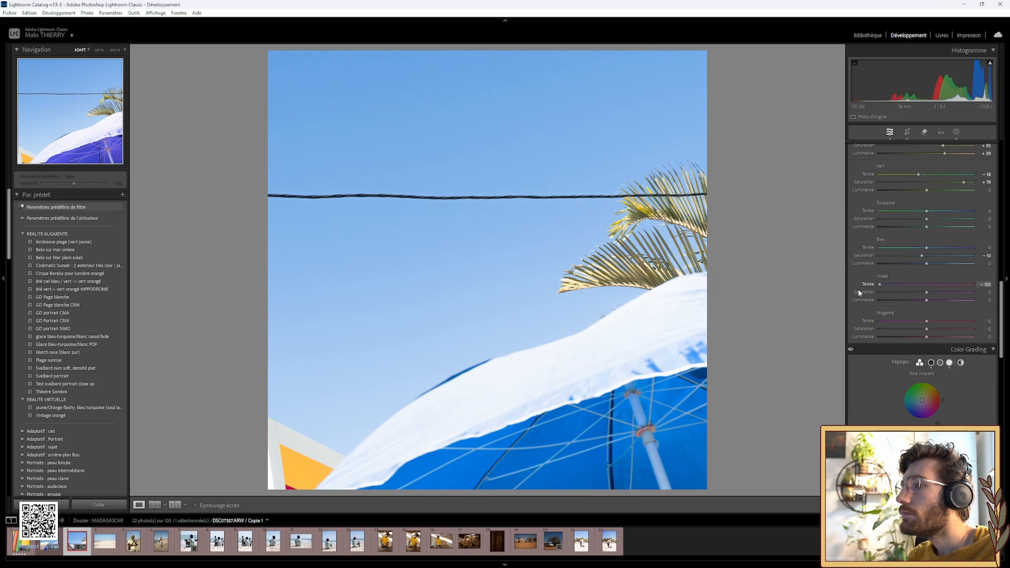
mouse_move(920, 292)
mouse_down()
mouse_move(929, 291)
mouse_move(905, 291)
mouse_move(929, 294)
mouse_move(915, 298)
mouse_up()
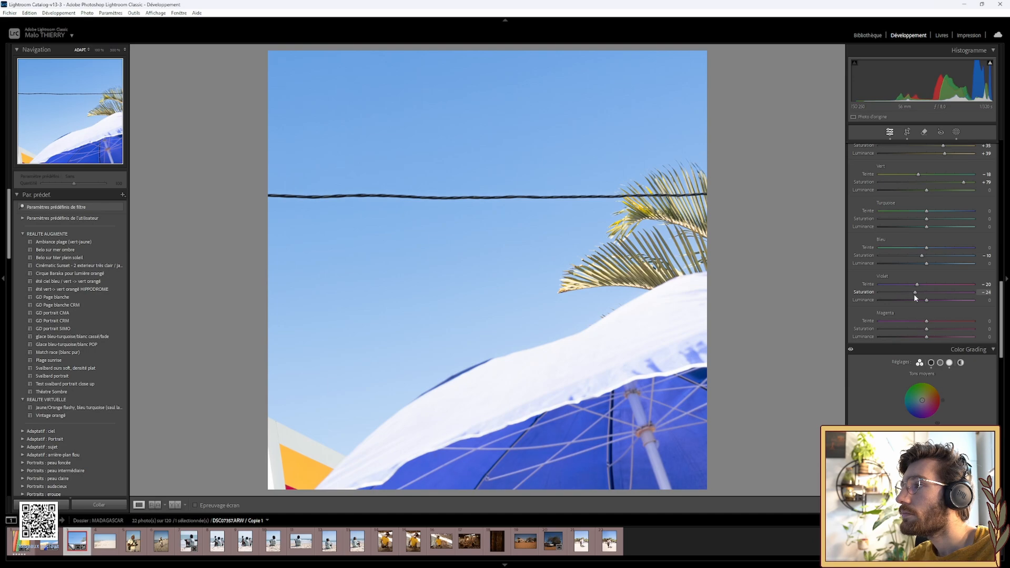
mouse_move(915, 294)
mouse_down()
mouse_move(891, 299)
mouse_move(901, 300)
mouse_up()
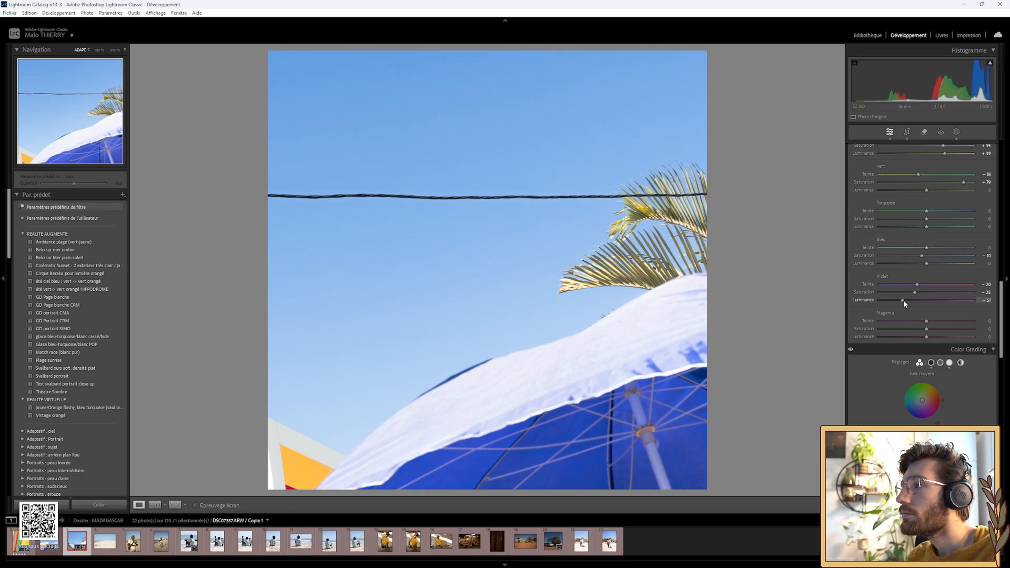
Compare the parasol photo repeatedly with and without the color mixer adjustments.
scroll(889, 273, up, 4)
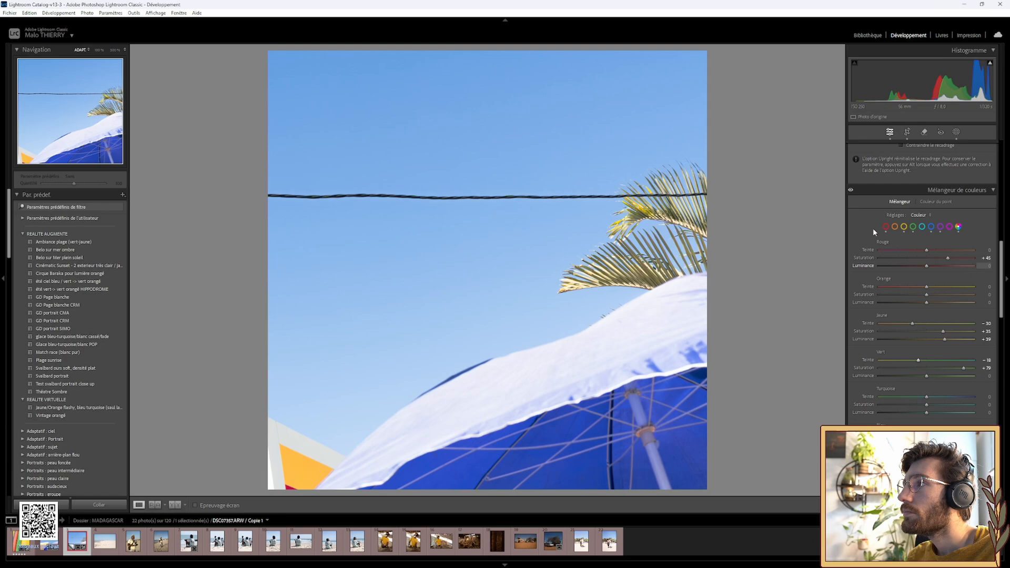
click(849, 191)
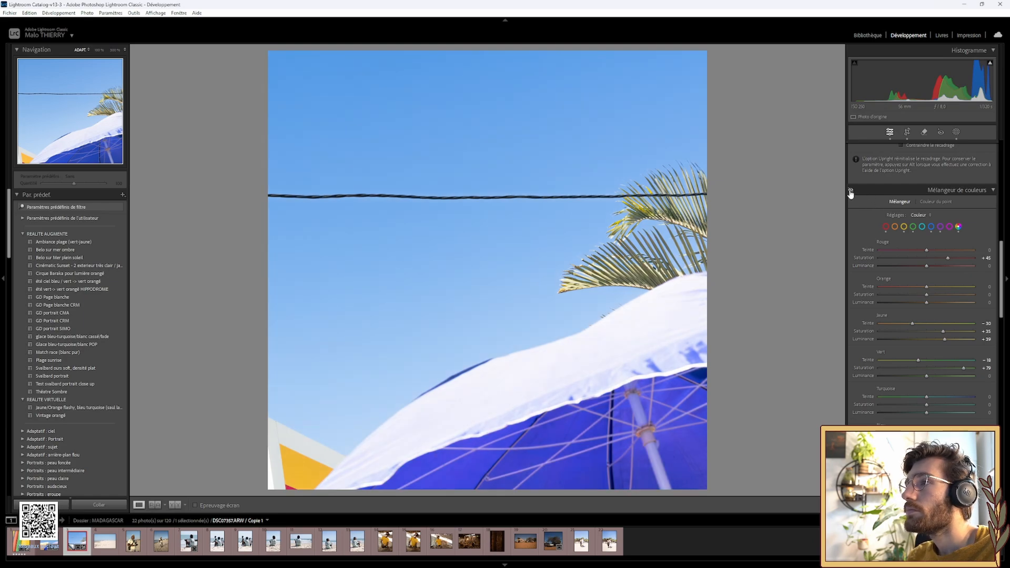
click(850, 192)
click(850, 191)
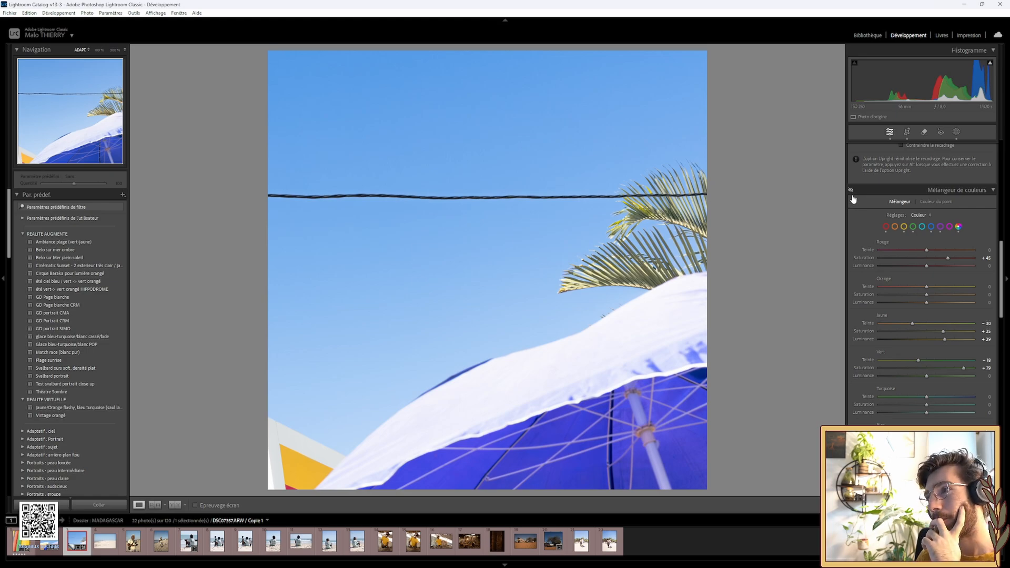
click(852, 195)
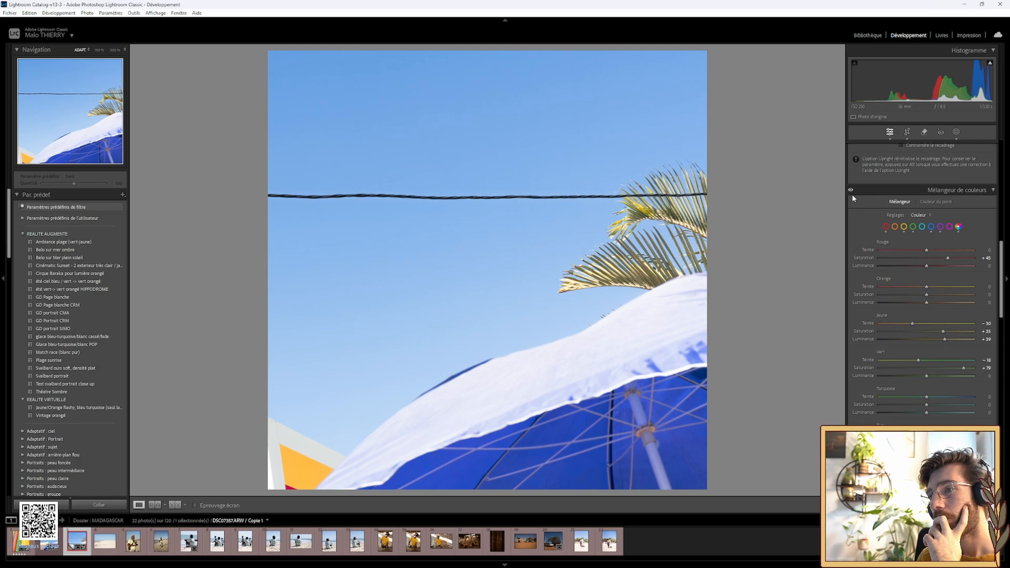
click(853, 192)
click(852, 193)
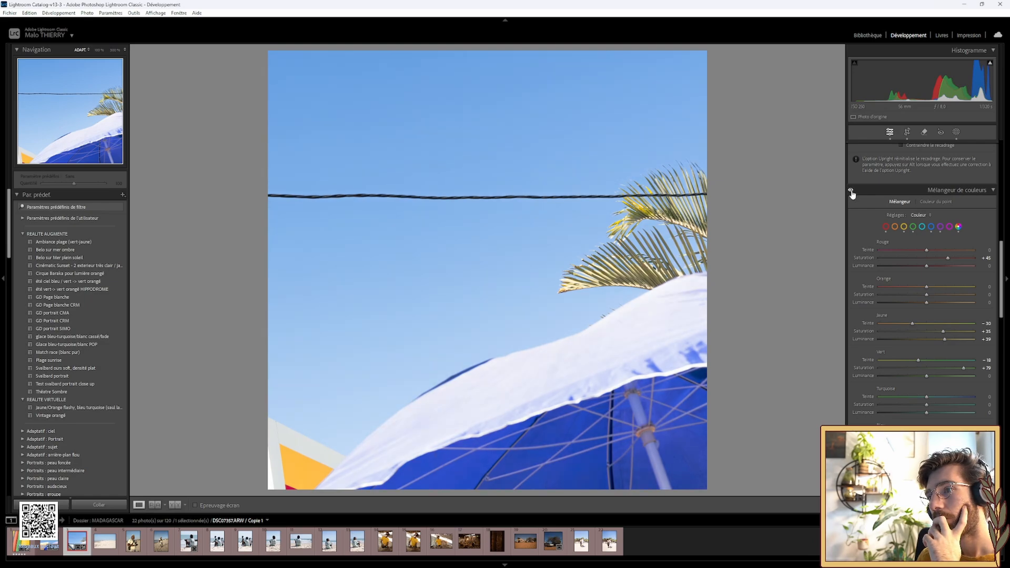
click(852, 193)
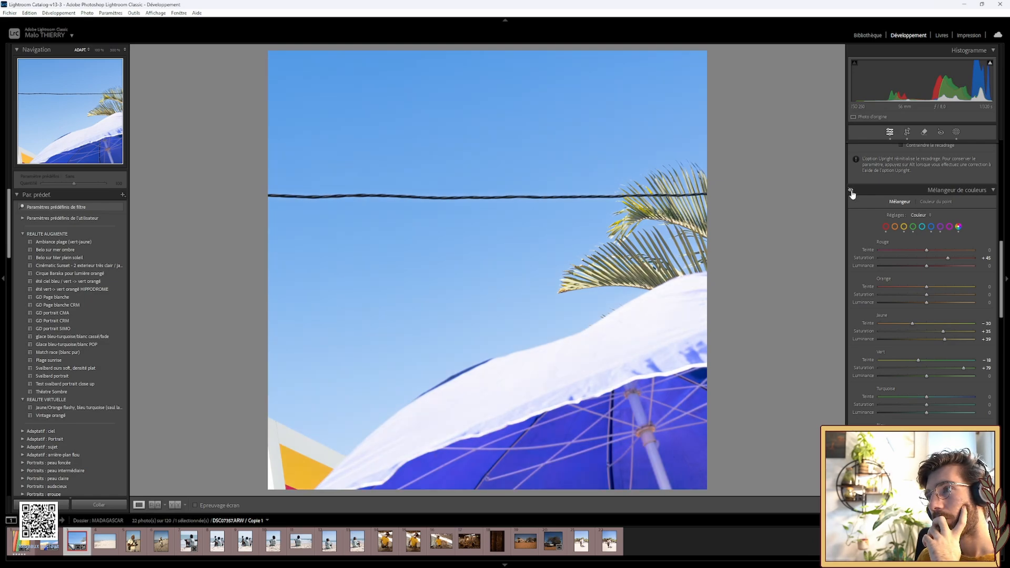
click(853, 193)
click(852, 192)
click(852, 193)
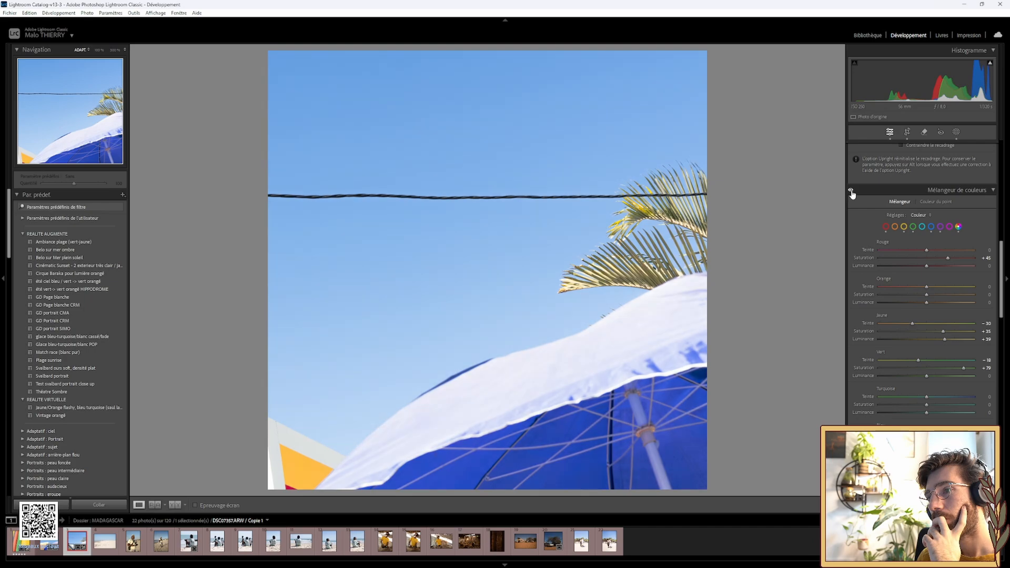
Reset the yellow hue, saturation and luminance to 0 in the color mixer.
double_click(868, 323)
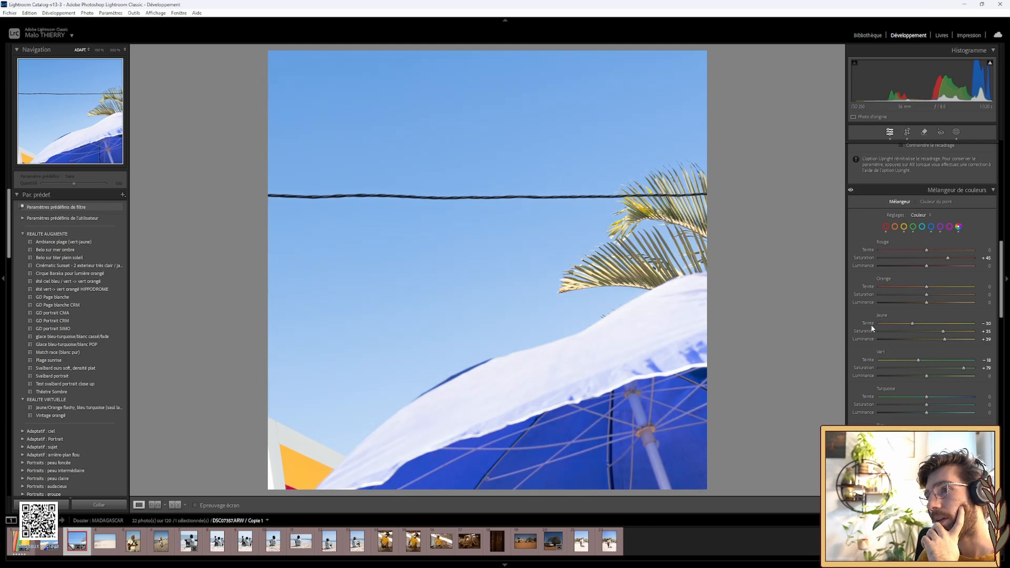
double_click(867, 332)
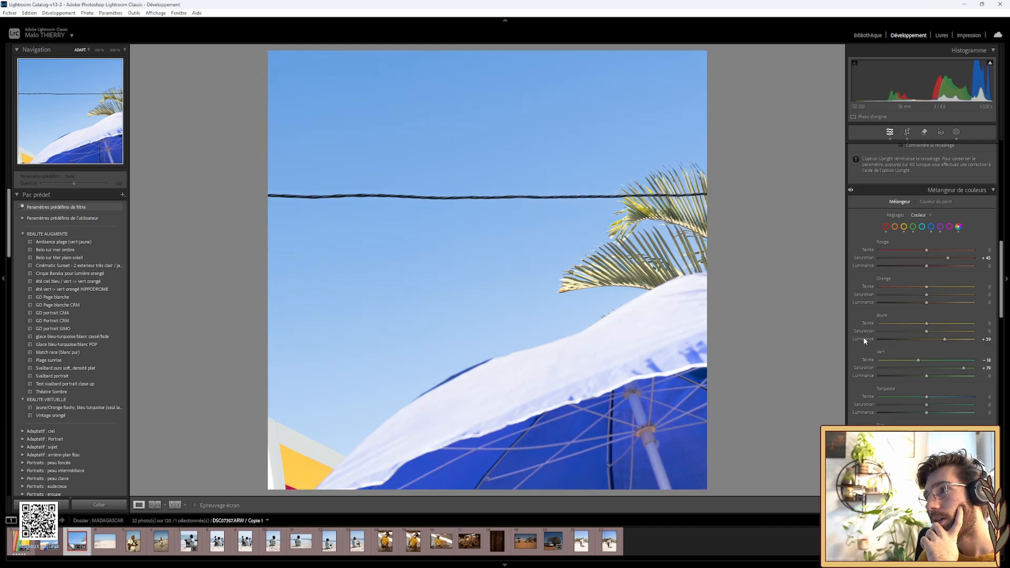
double_click(863, 339)
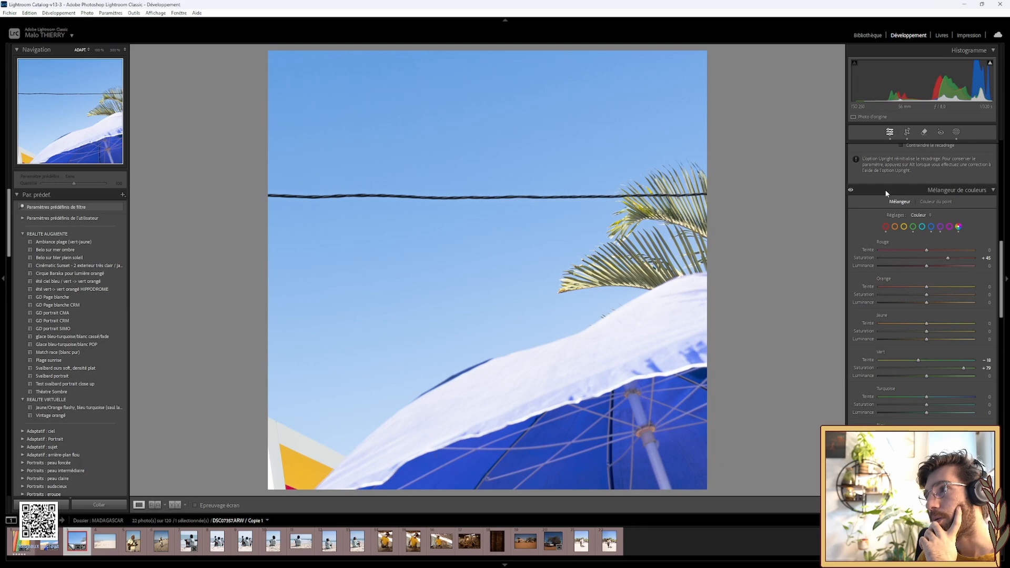
Compare the color mixer's effect on the whole photo and on the yellow corner at 100% zoom.
click(850, 191)
click(851, 192)
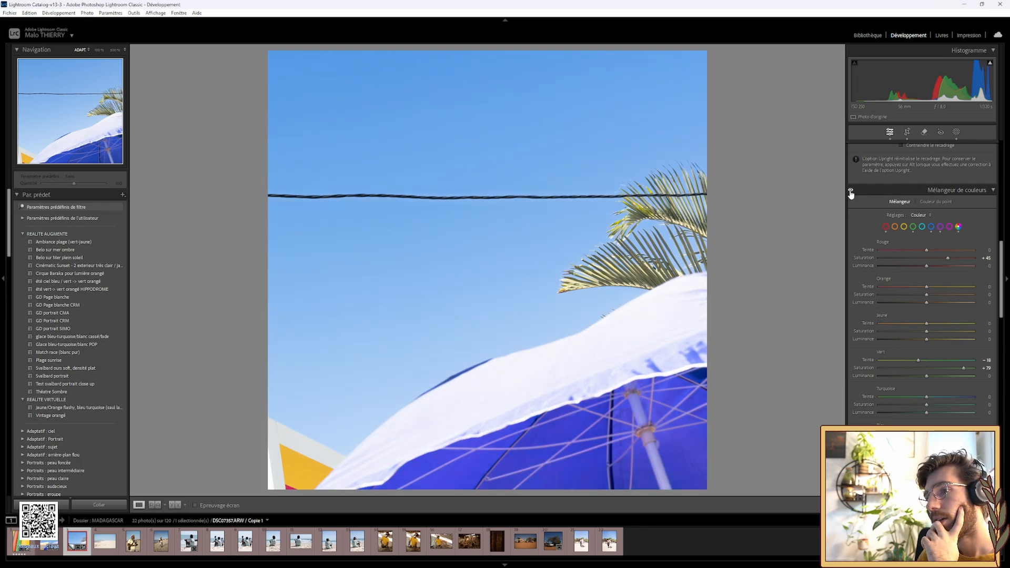
click(331, 477)
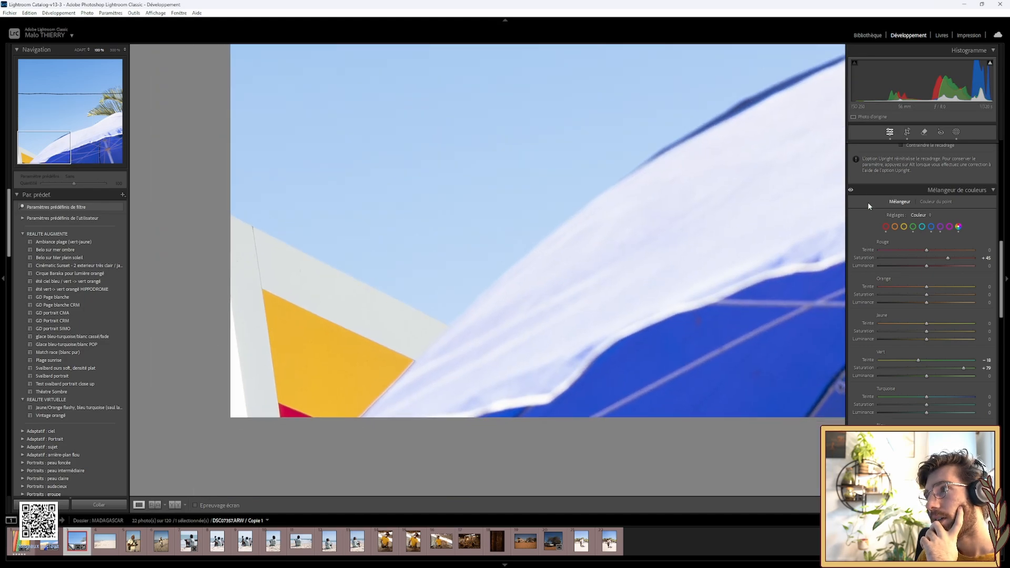
click(851, 191)
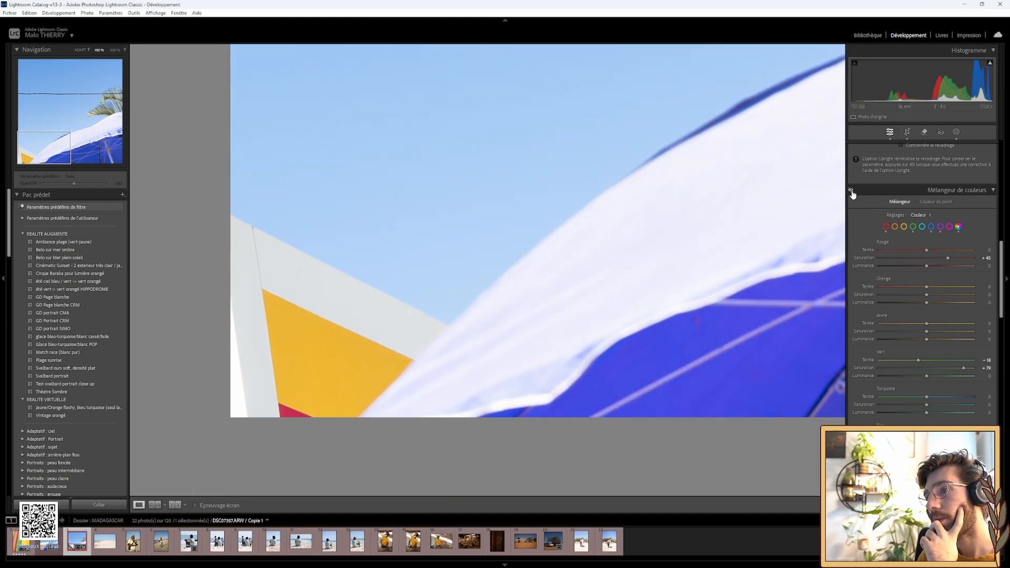
click(851, 192)
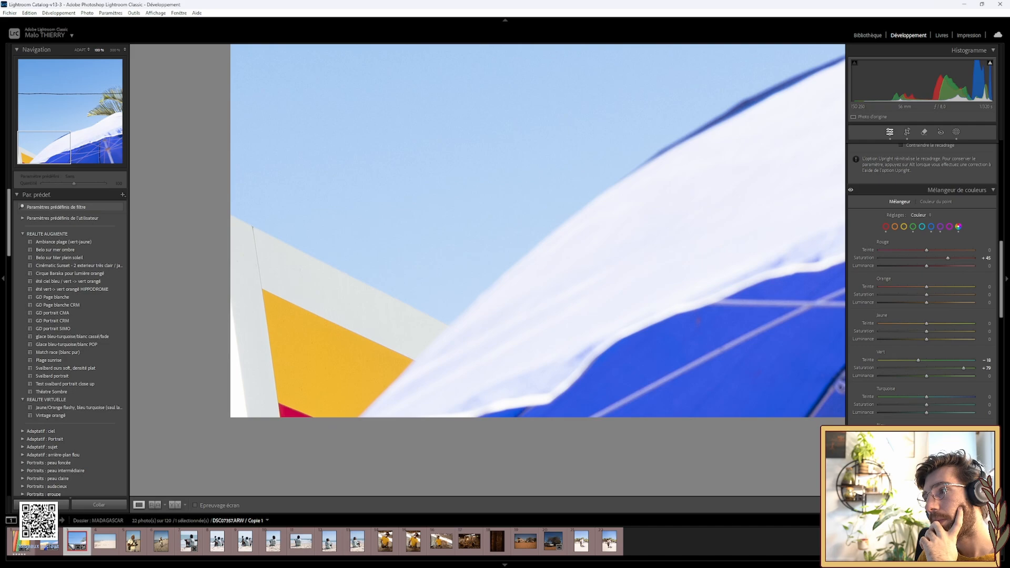
Undo the last purple adjustments and view the whole parasol photo again.
key(ctrl+z)
key(ctrl+z)
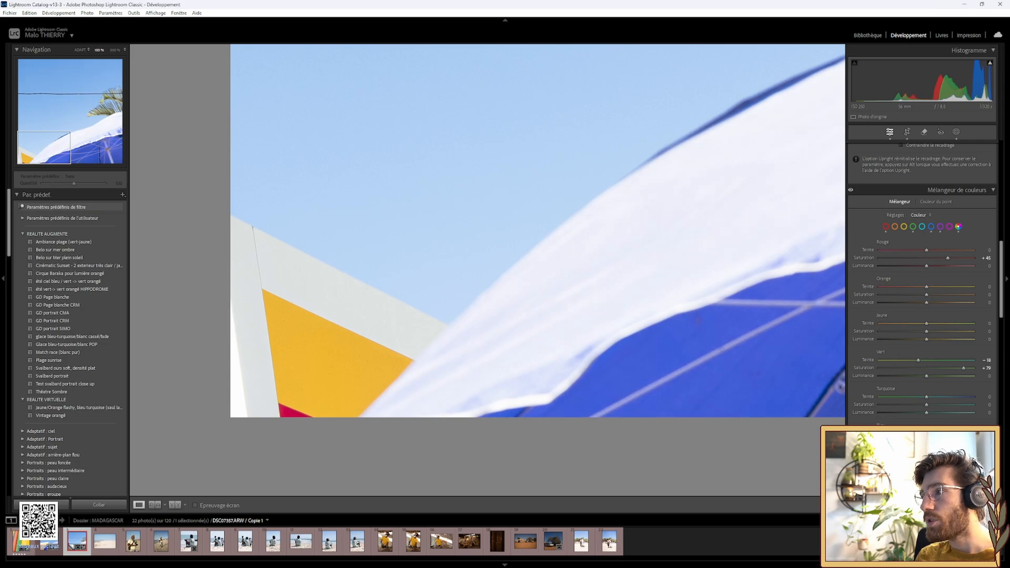
click(672, 347)
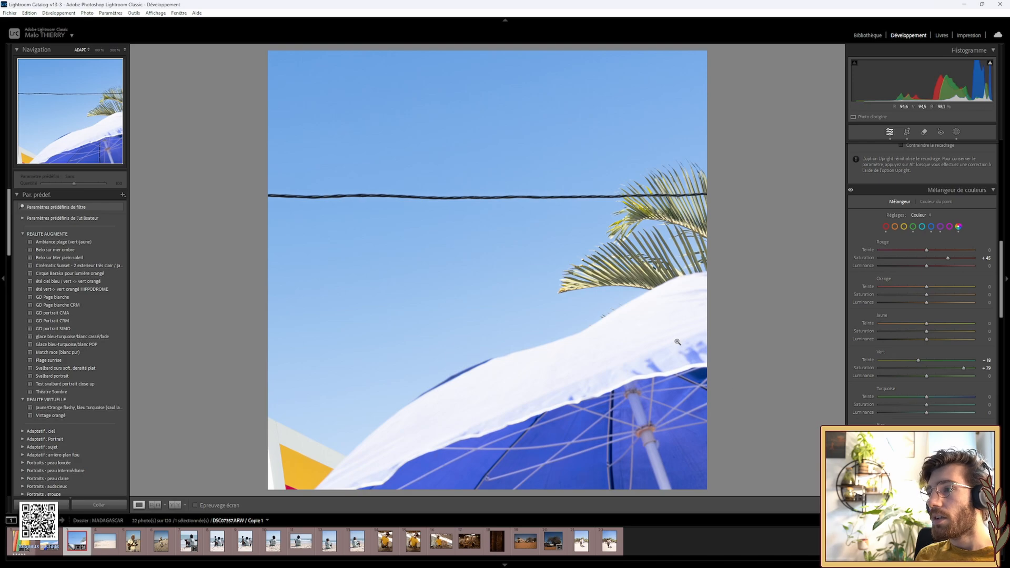
Select Masque 1 over the parasol and lower the mask's exposure to -0.67.
click(956, 131)
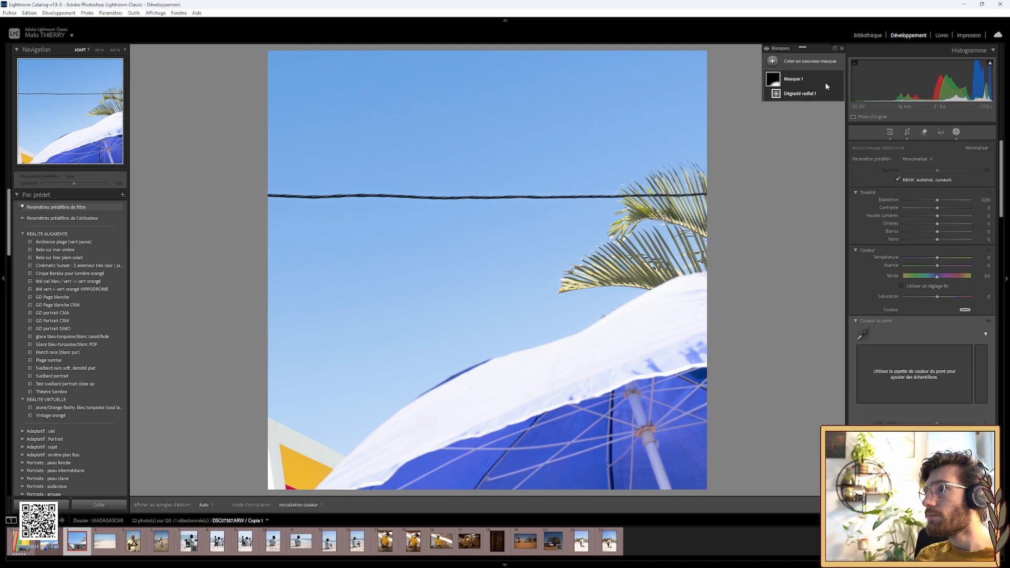
click(808, 80)
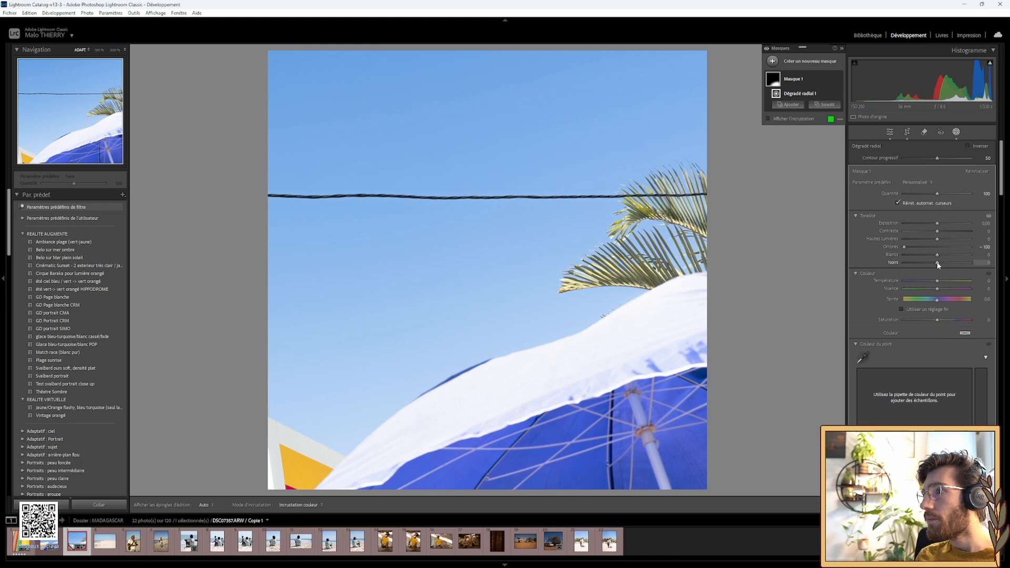
drag(937, 221, 934, 223)
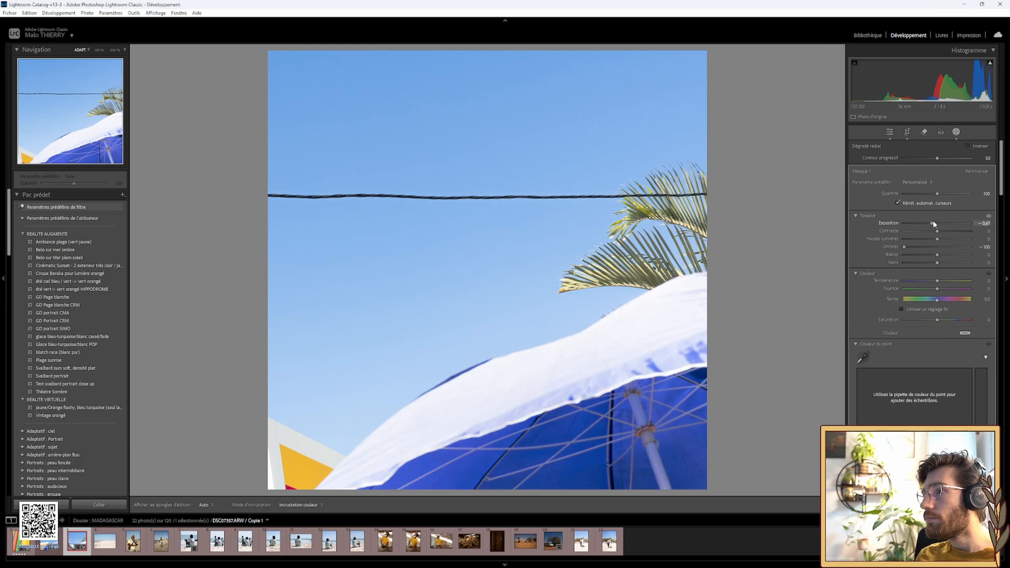
Subtract the parasol's white rim from Masque 1 with a size 7.7 brush, with the mask overlay displayed.
click(813, 105)
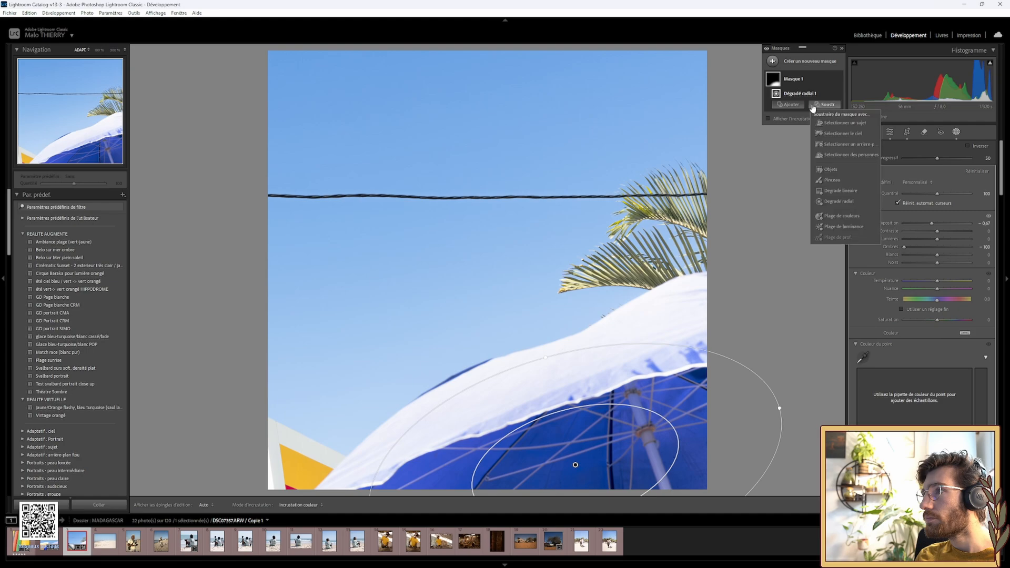
click(831, 181)
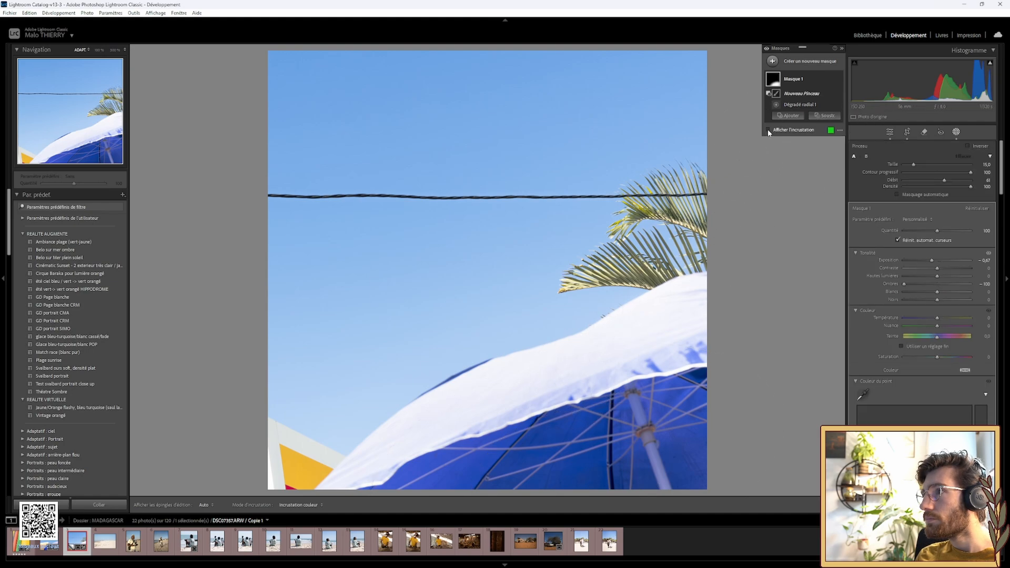
click(767, 130)
drag(918, 167, 913, 167)
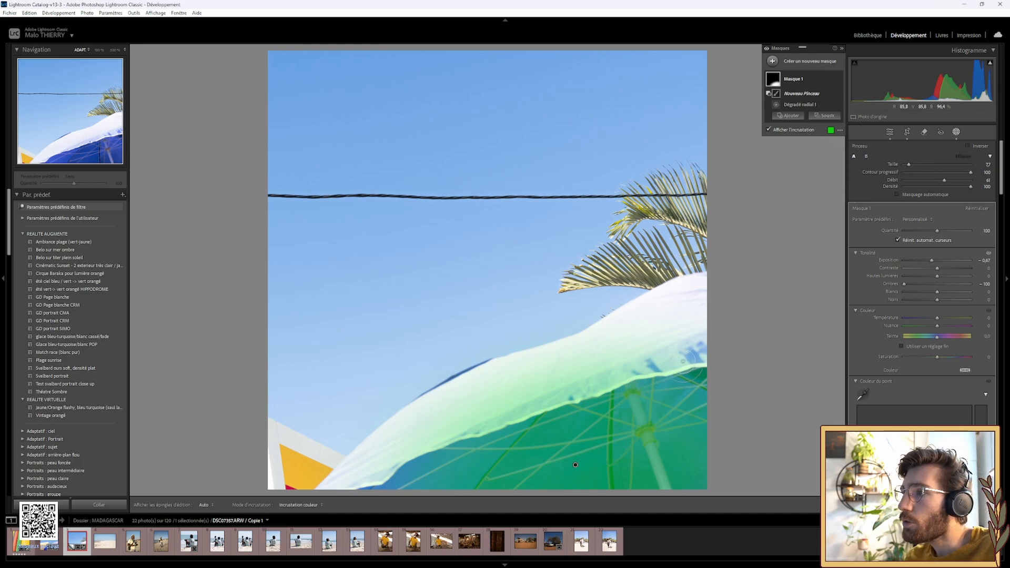
key(h)
mouse_move(574, 357)
mouse_down()
mouse_move(446, 415)
mouse_move(538, 384)
mouse_move(419, 420)
mouse_move(462, 417)
mouse_move(424, 432)
mouse_move(570, 386)
mouse_up()
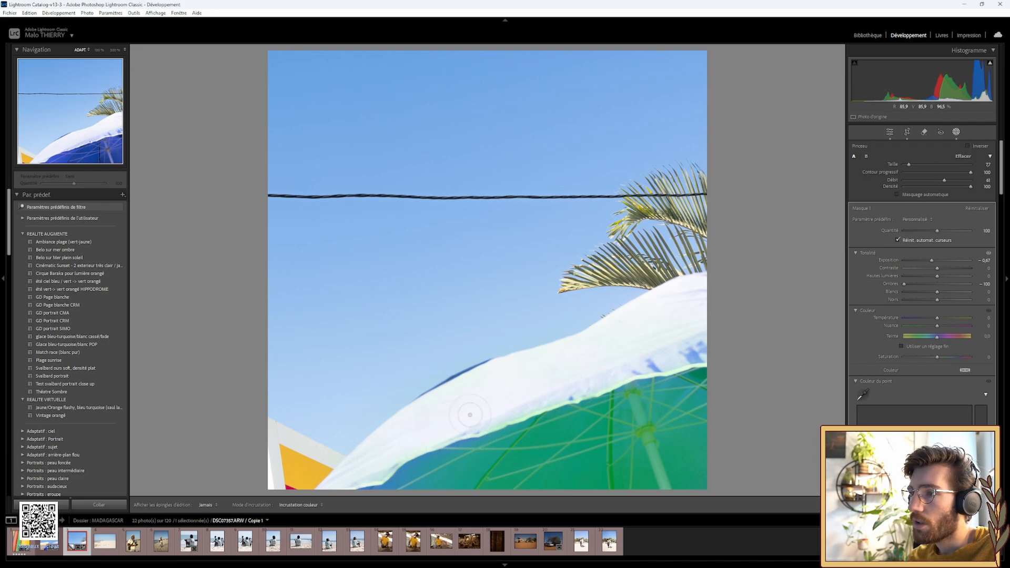
drag(439, 422, 441, 420)
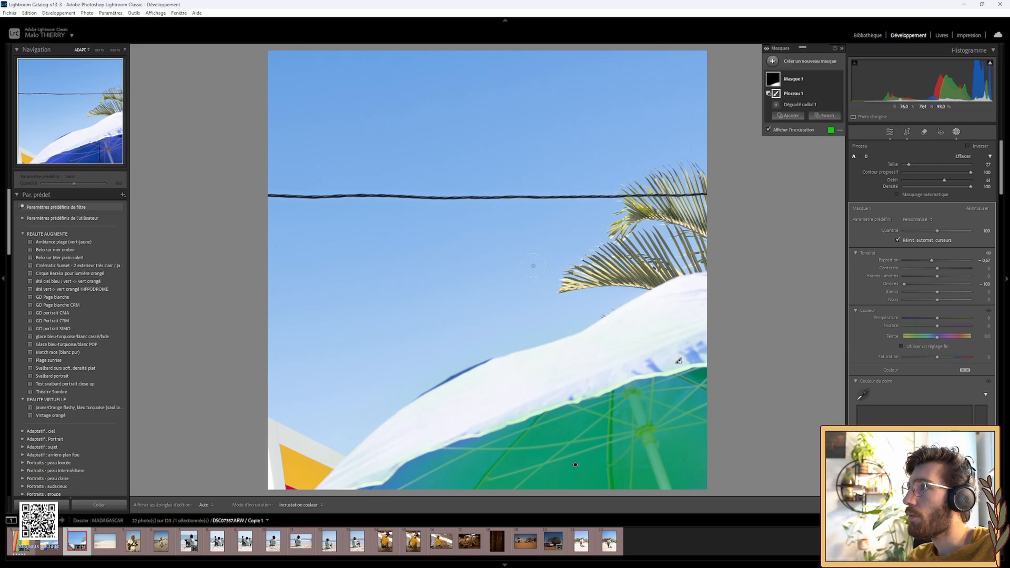
Try an orange-red color for the mask overlay and restore the green one.
click(831, 130)
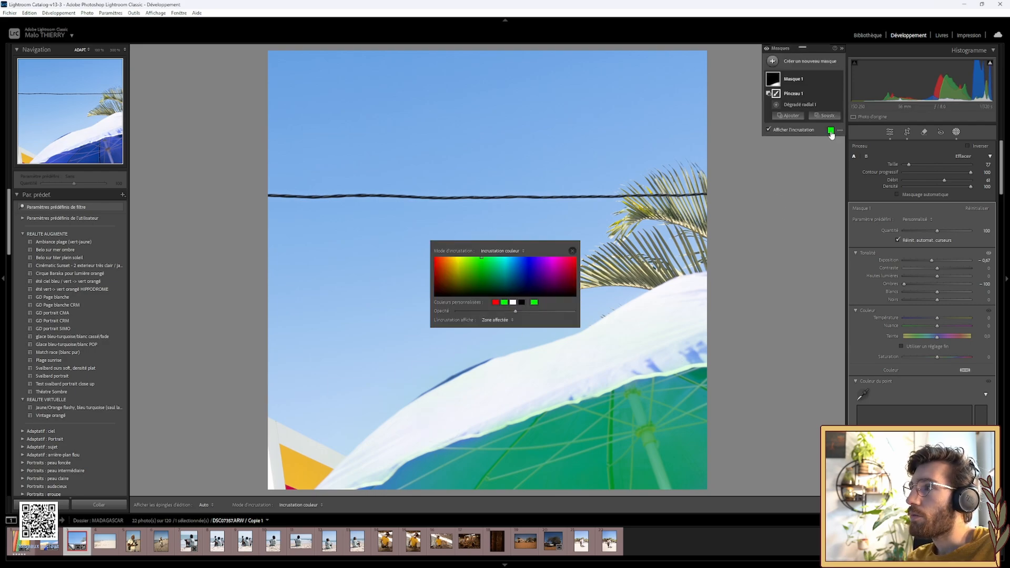
click(442, 260)
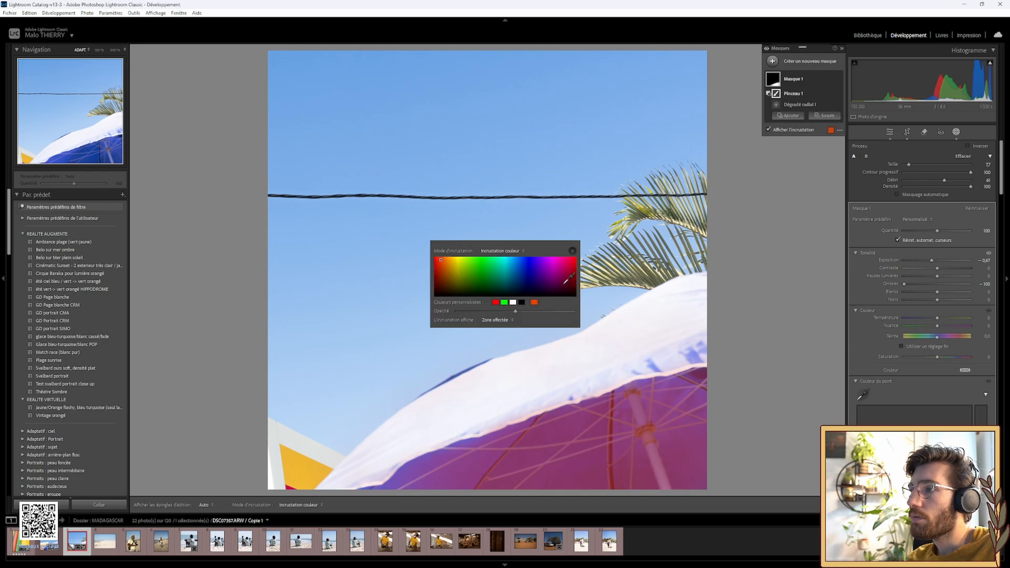
click(505, 301)
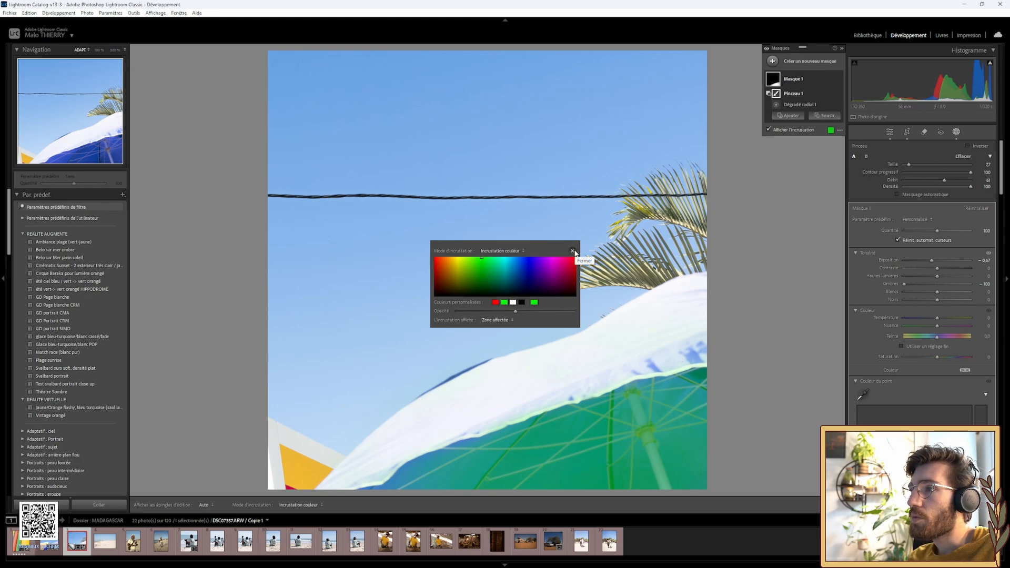
click(572, 251)
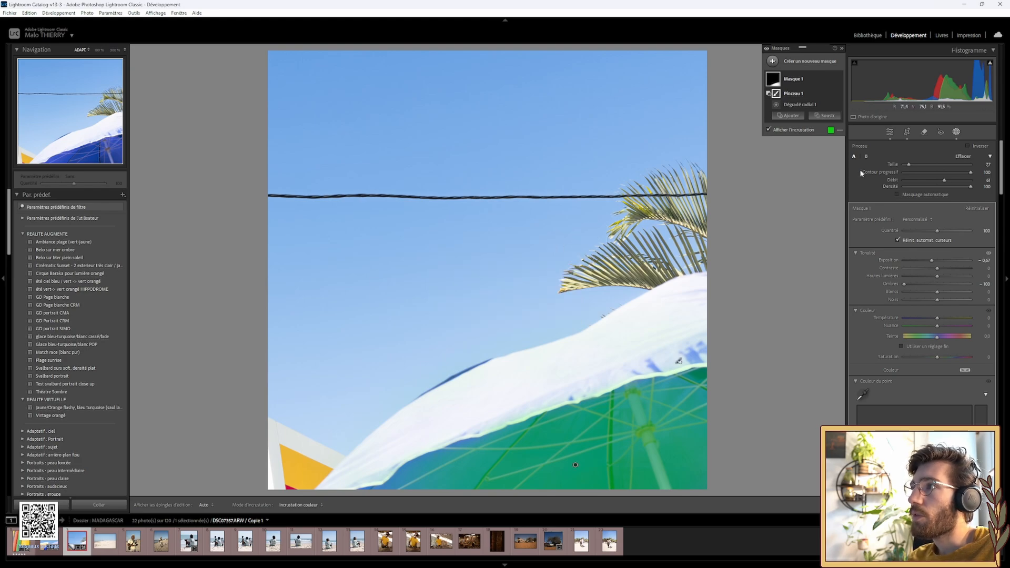
Leave the masking tool and compare the parasol photo repeatedly before and after the edits.
click(956, 133)
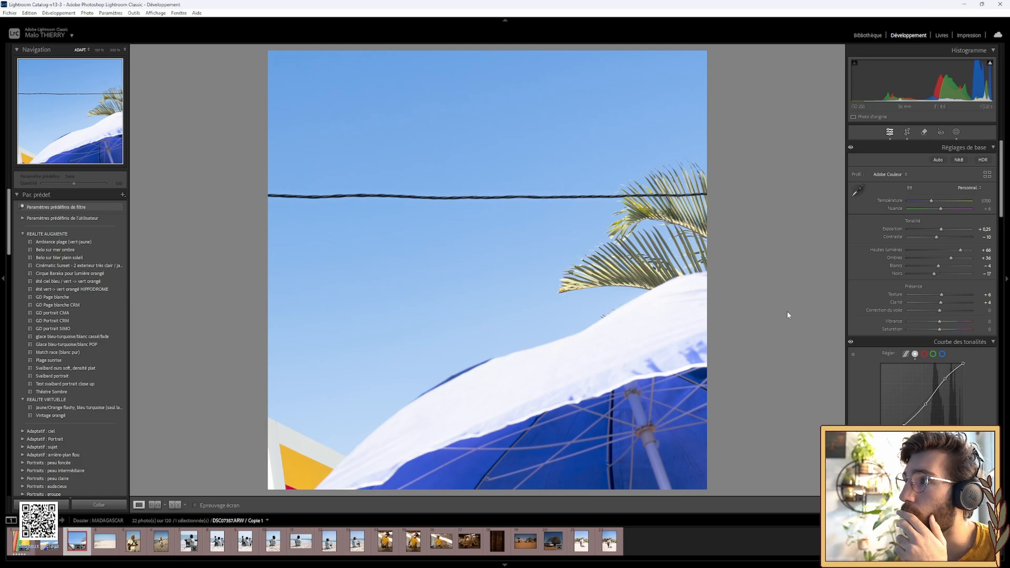
click(959, 133)
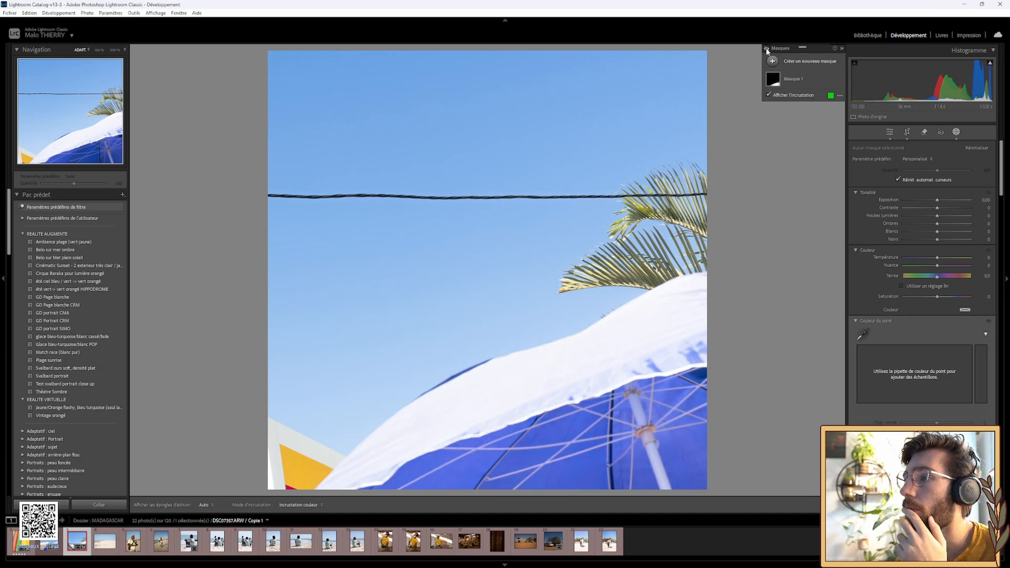
click(956, 132)
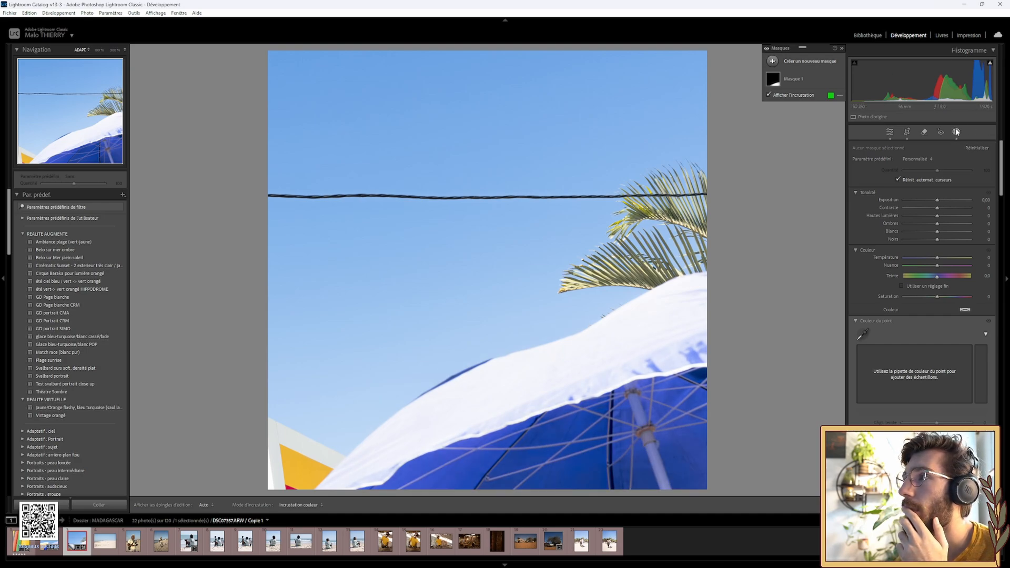
key(backslash)
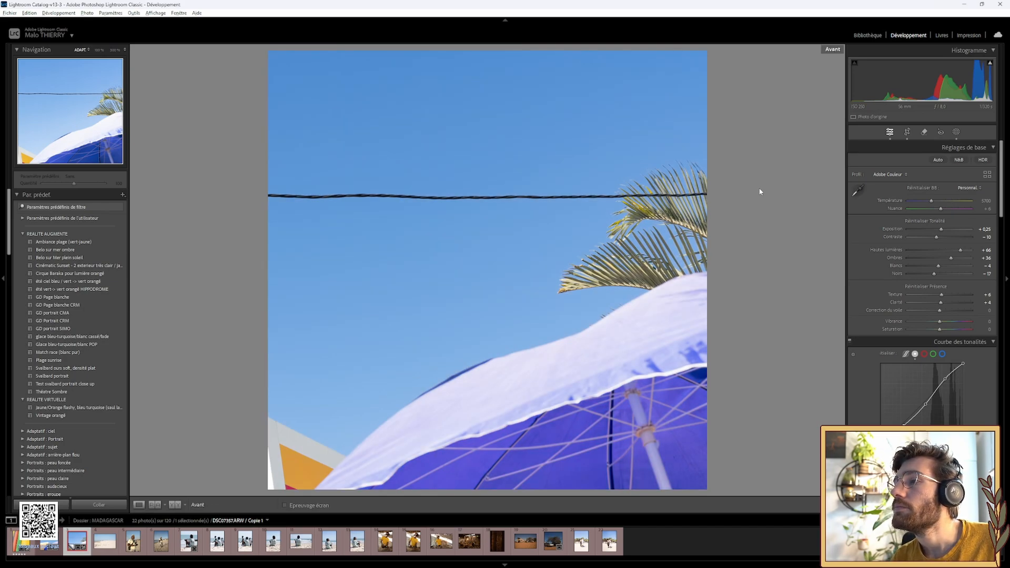
key(backslash)
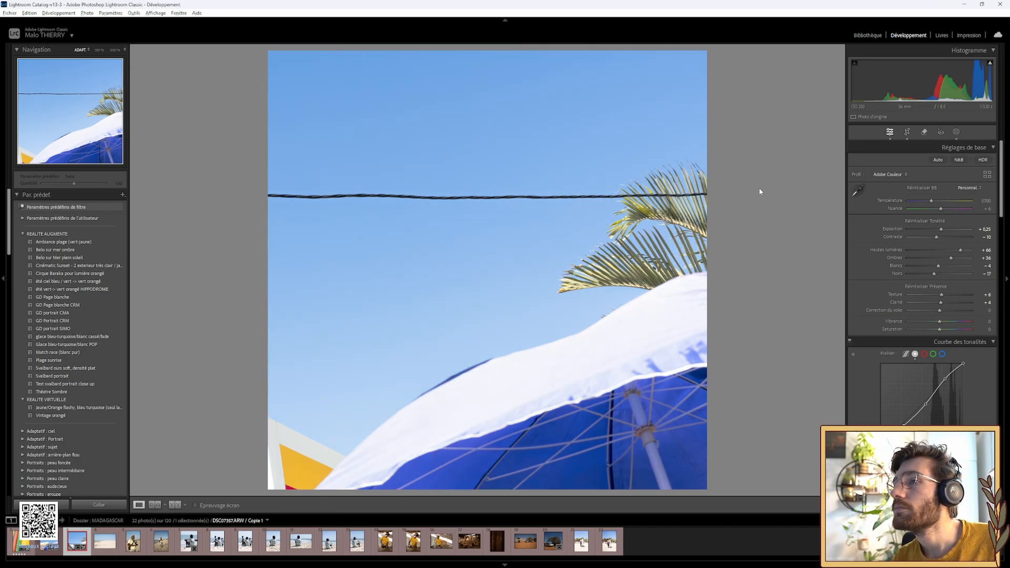
key(backslash)
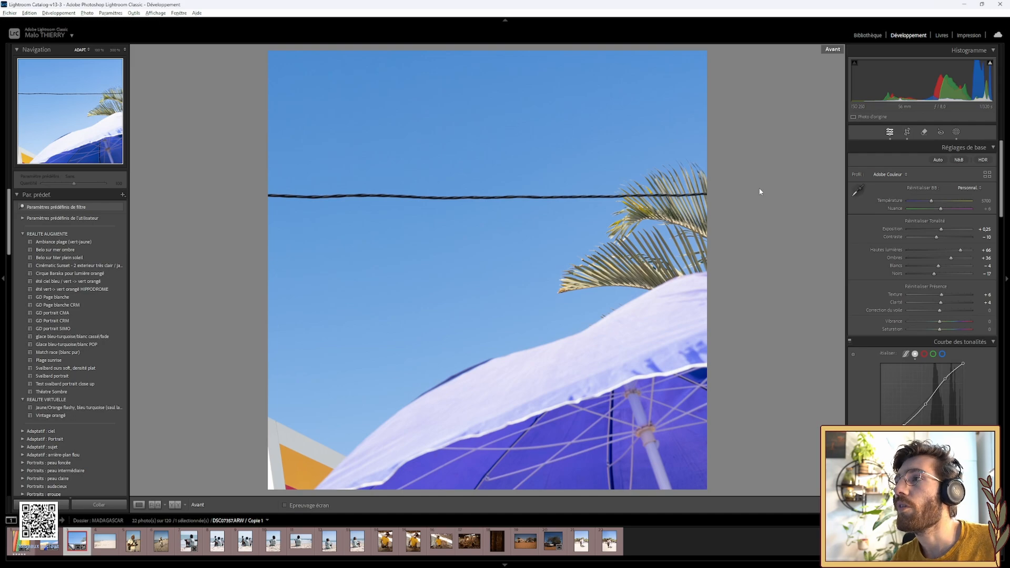
key(backslash)
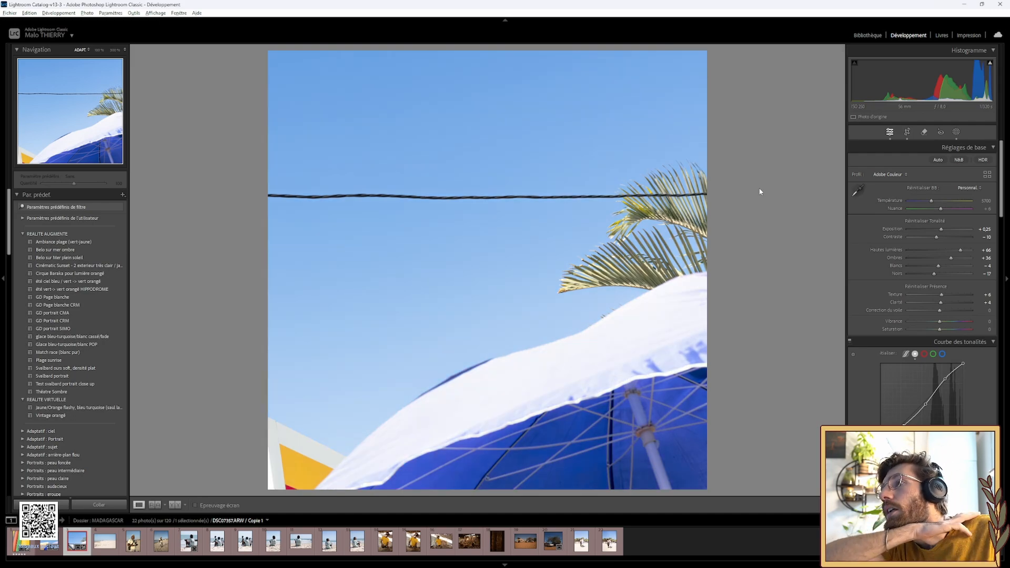
key(backslash)
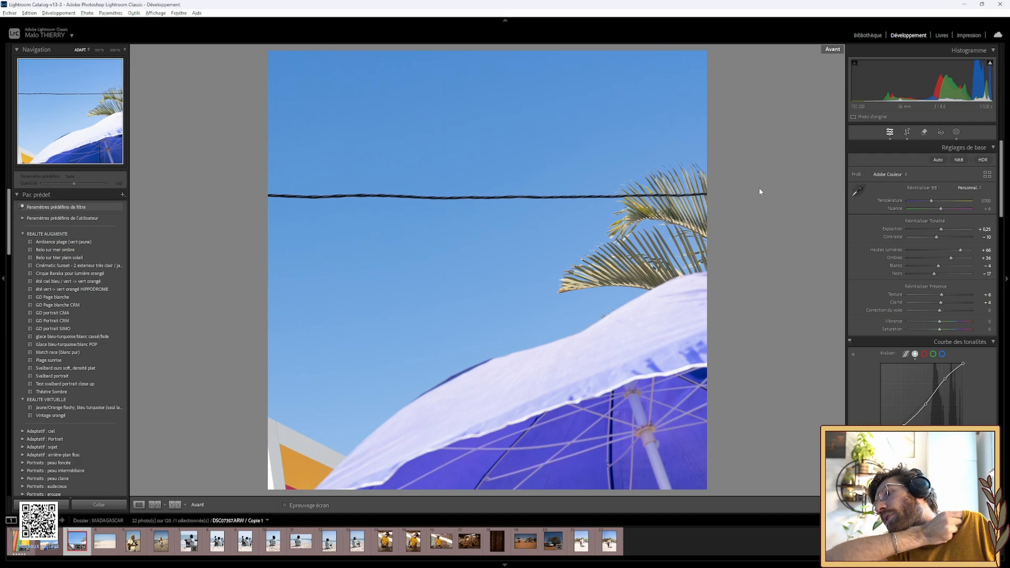
key(backslash)
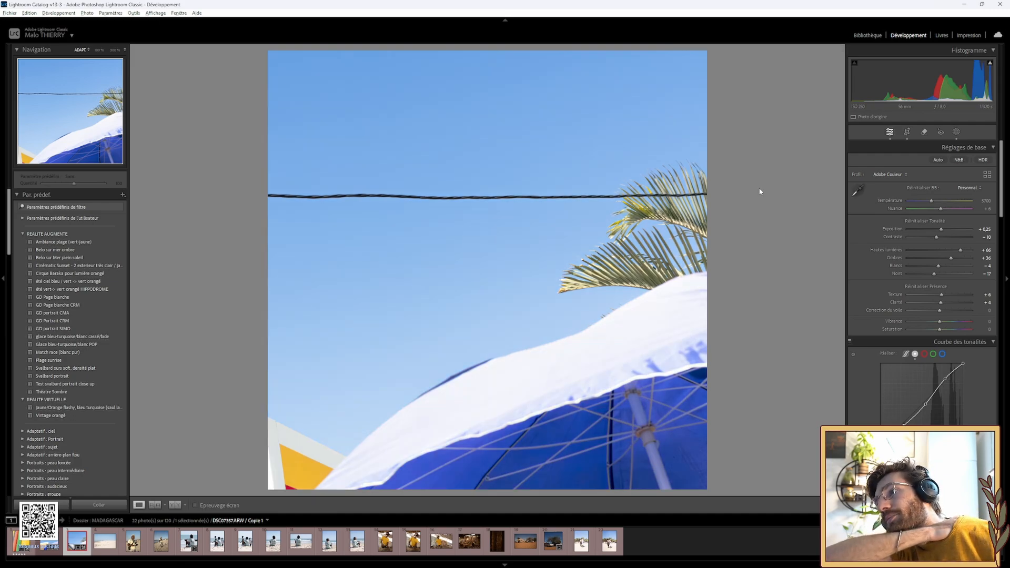
key(backslash)
key(backslash)
key(backslash)
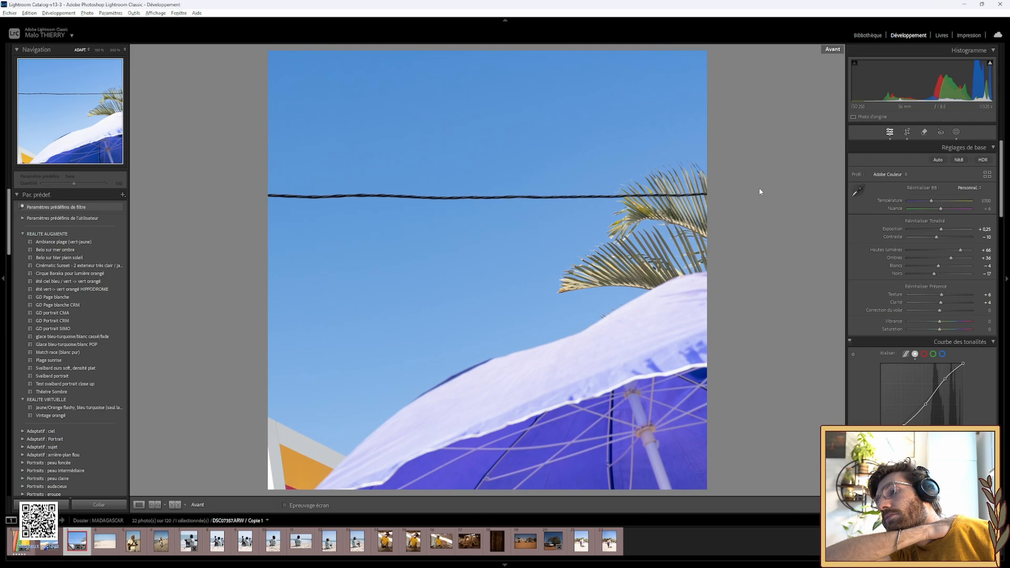
key(backslash)
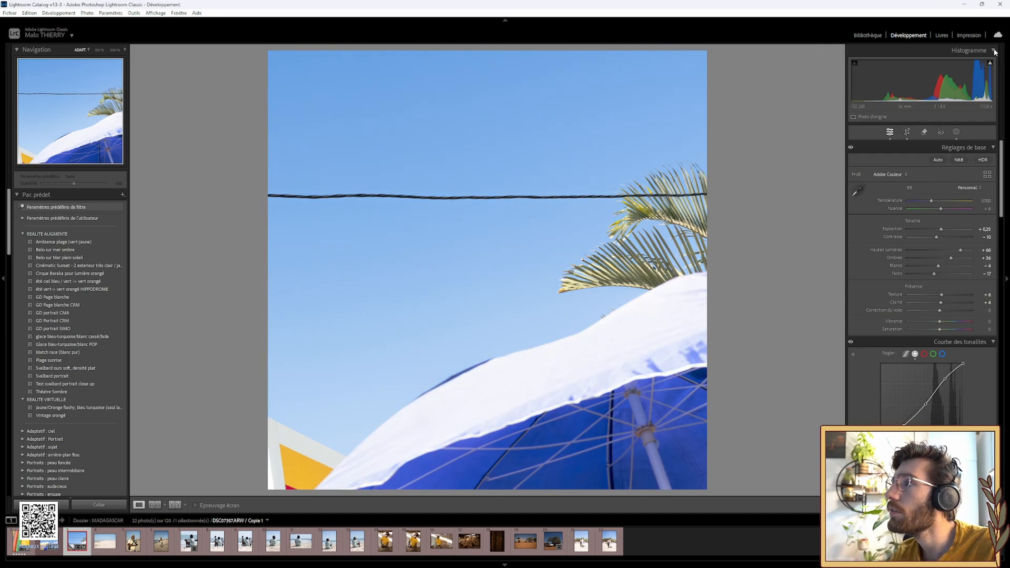
Reset the photo's global exposure to 0.00 and compare the result with the unedited version.
mouse_move(992, 63)
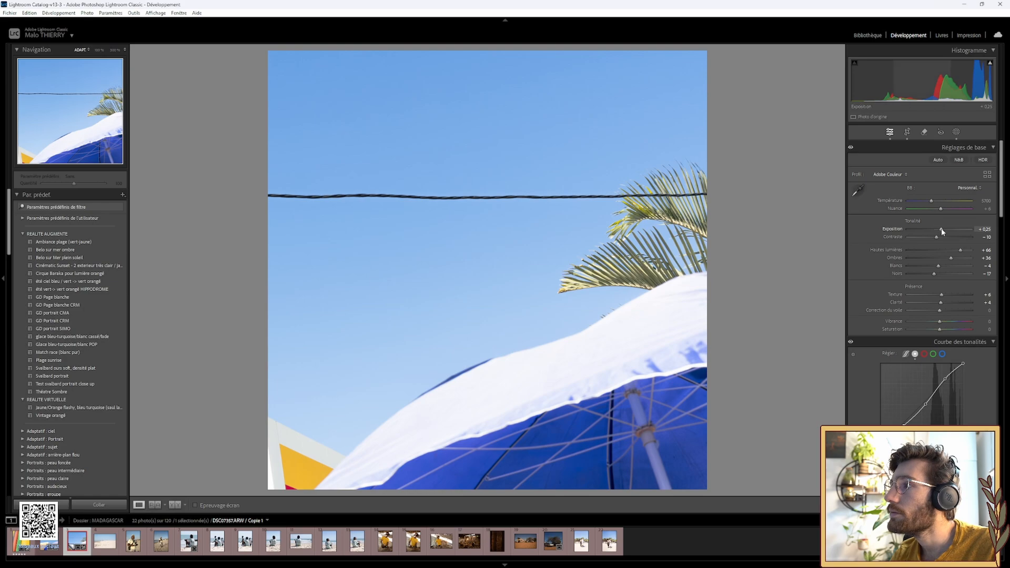
drag(940, 230, 935, 227)
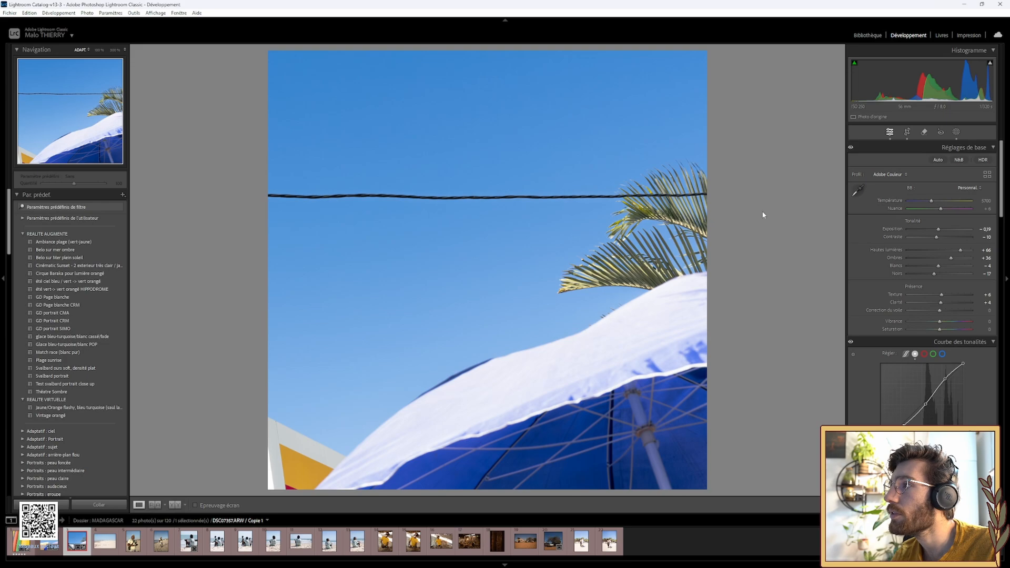
drag(940, 232, 940, 232)
double_click(940, 232)
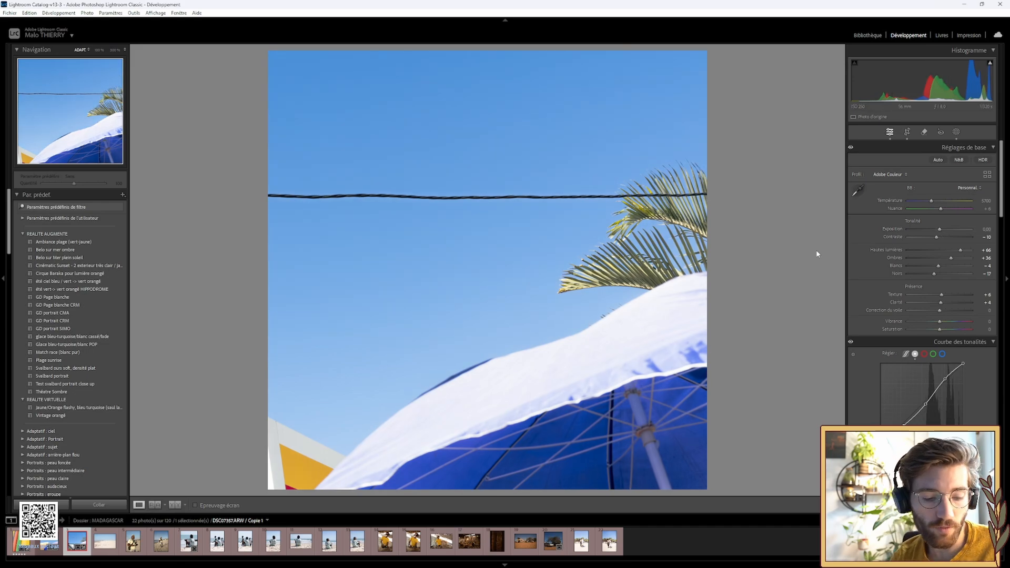
key(backslash)
key(backslash)
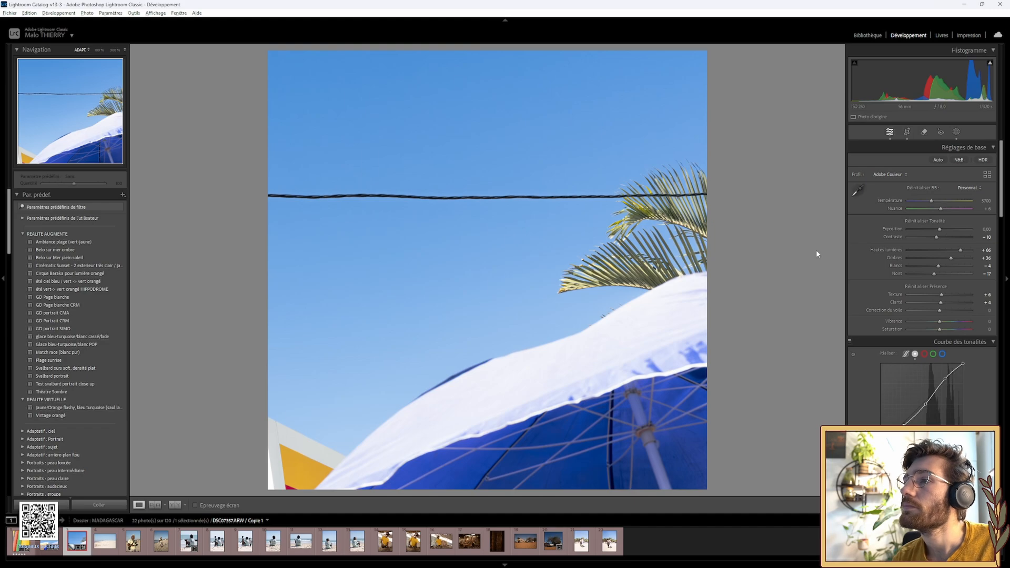
key(backslash)
key(backslash)
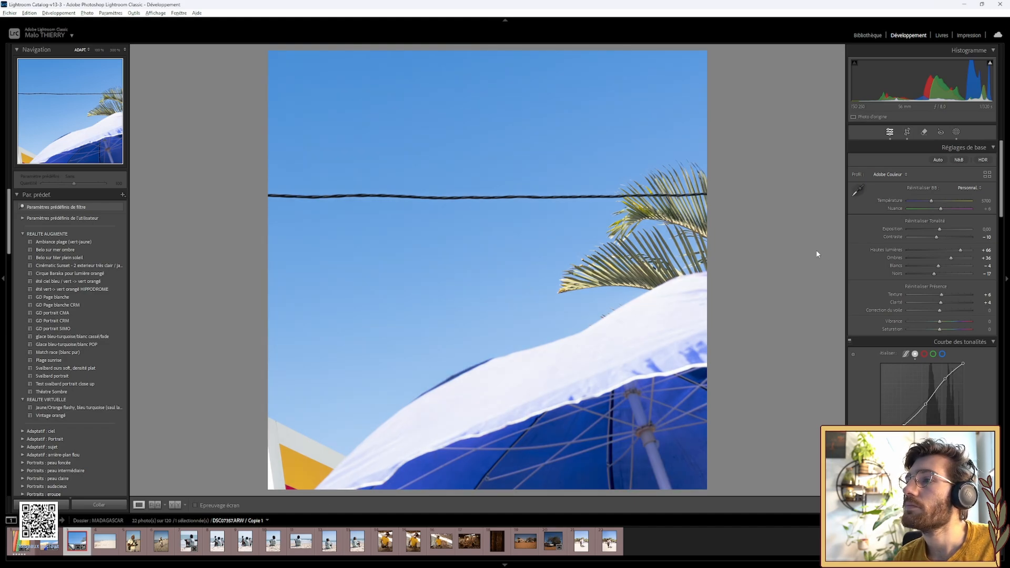
key(backslash)
key(backslash)
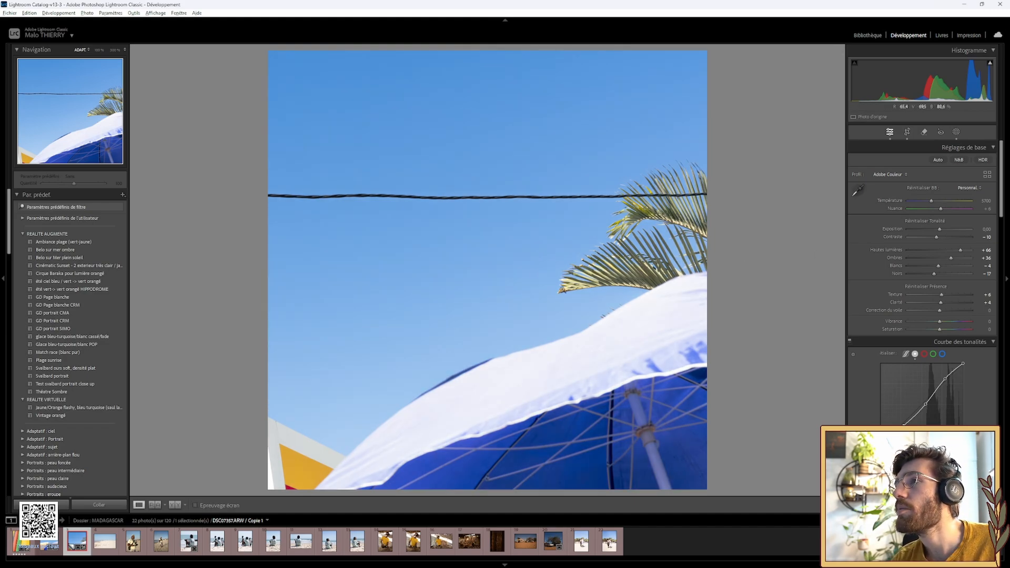
Reset the purple hue to 0 in the color mixer and check the photo against its before view.
scroll(904, 302, down, 10)
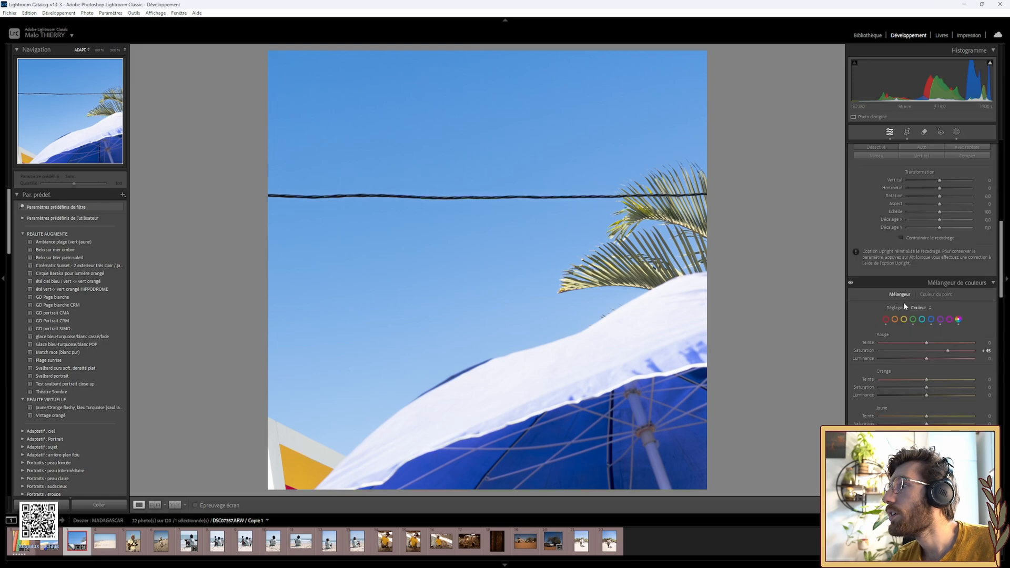
double_click(872, 377)
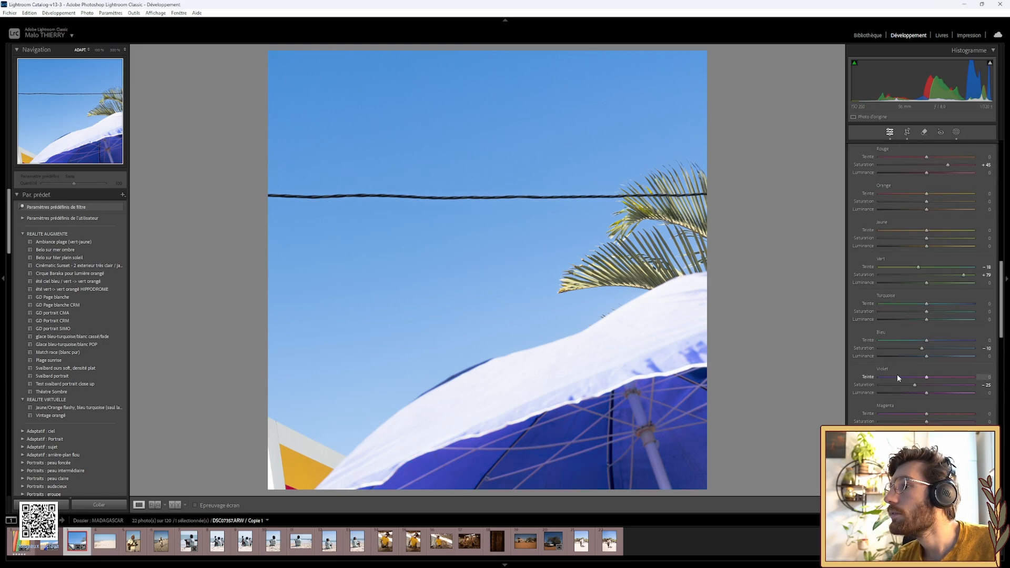
key(backslash)
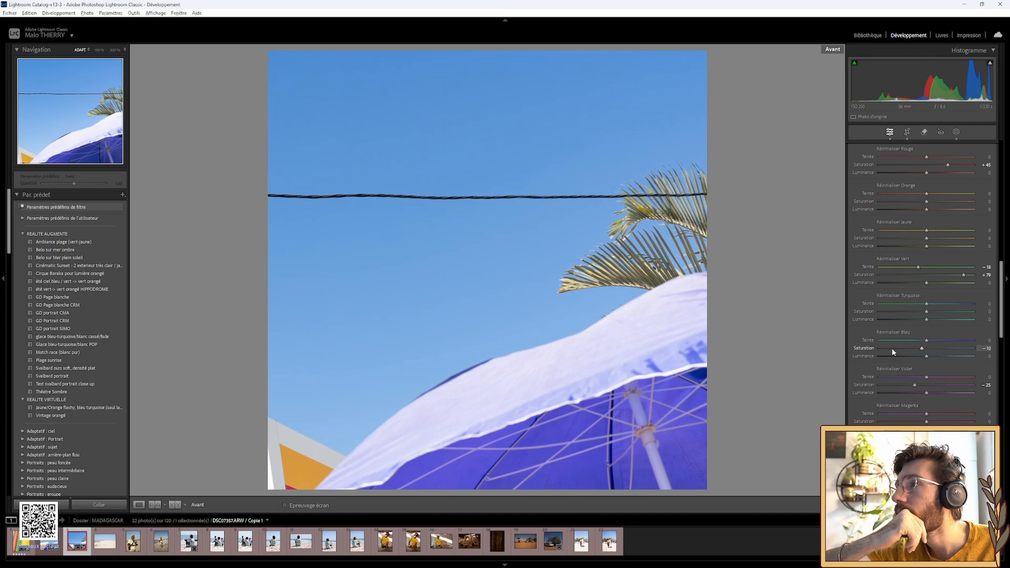
key(backslash)
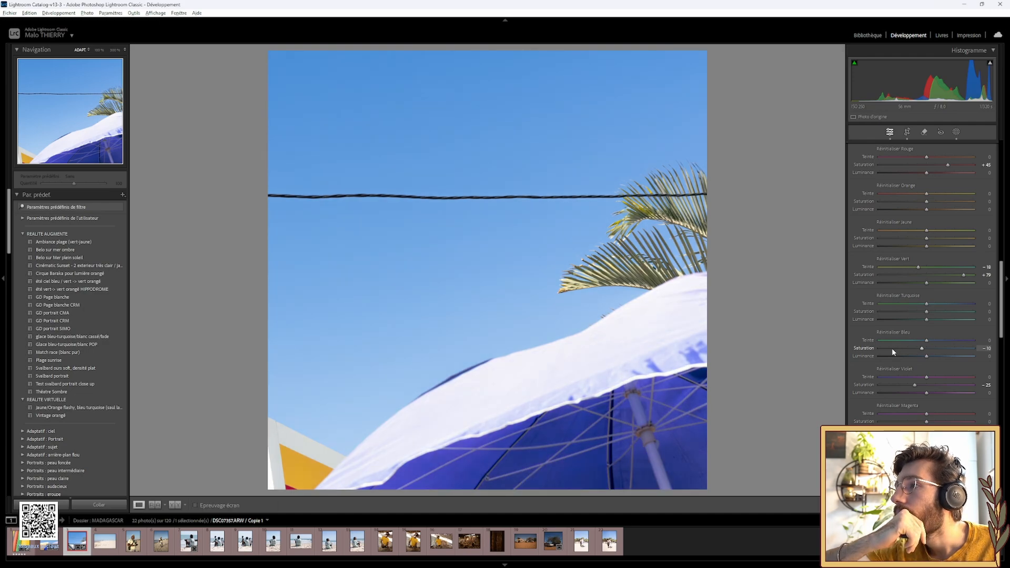
key(backslash)
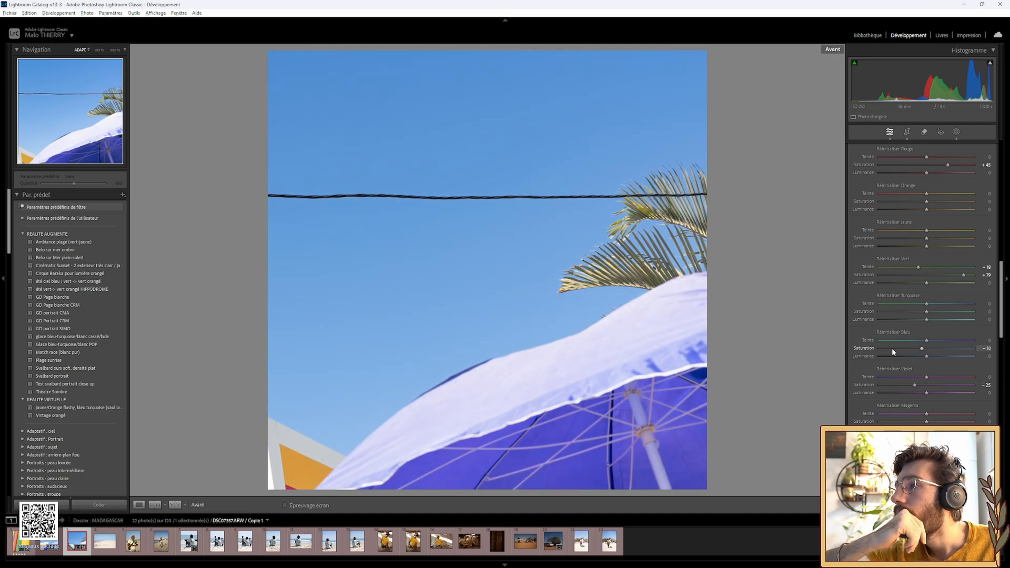
key(backslash)
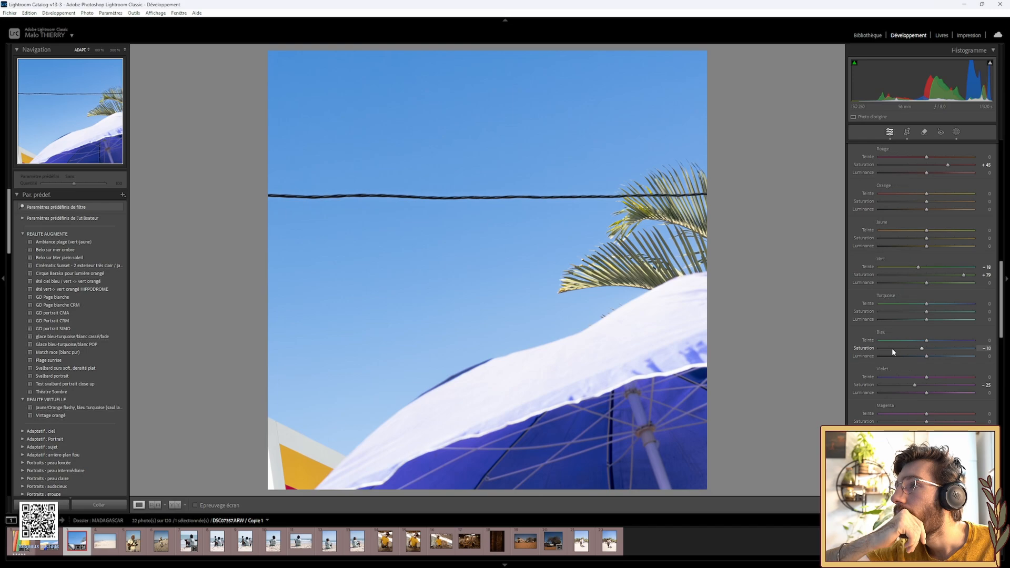
Compare the parasol photo with its before view and delete the brush component from the parasol mask.
key(backslash)
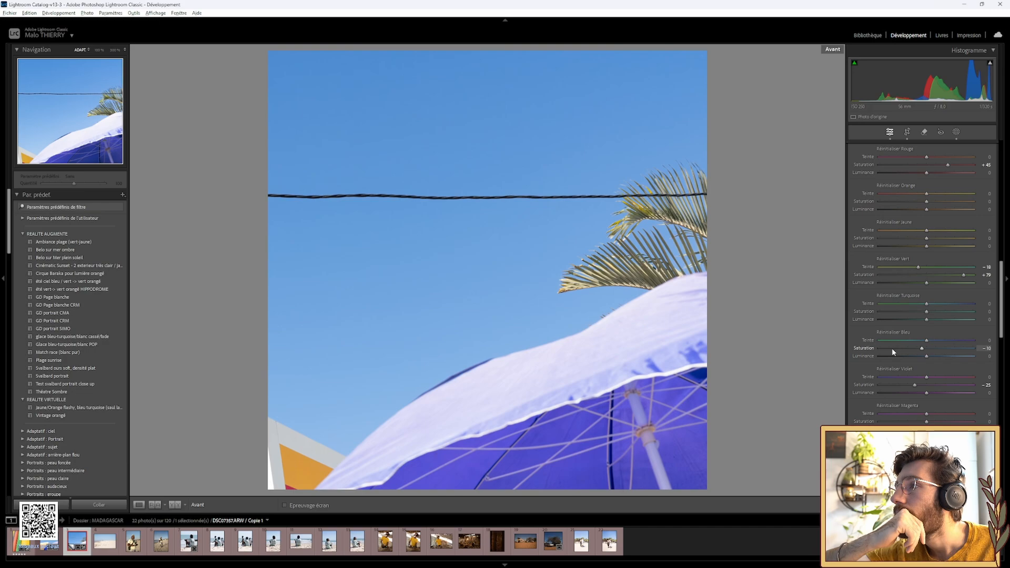
key(backslash)
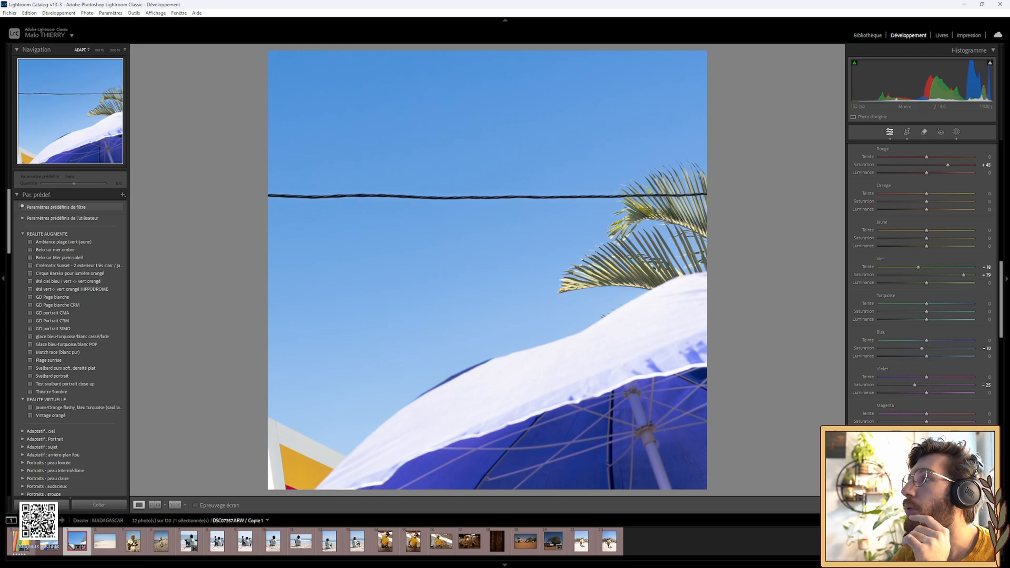
click(957, 131)
click(792, 79)
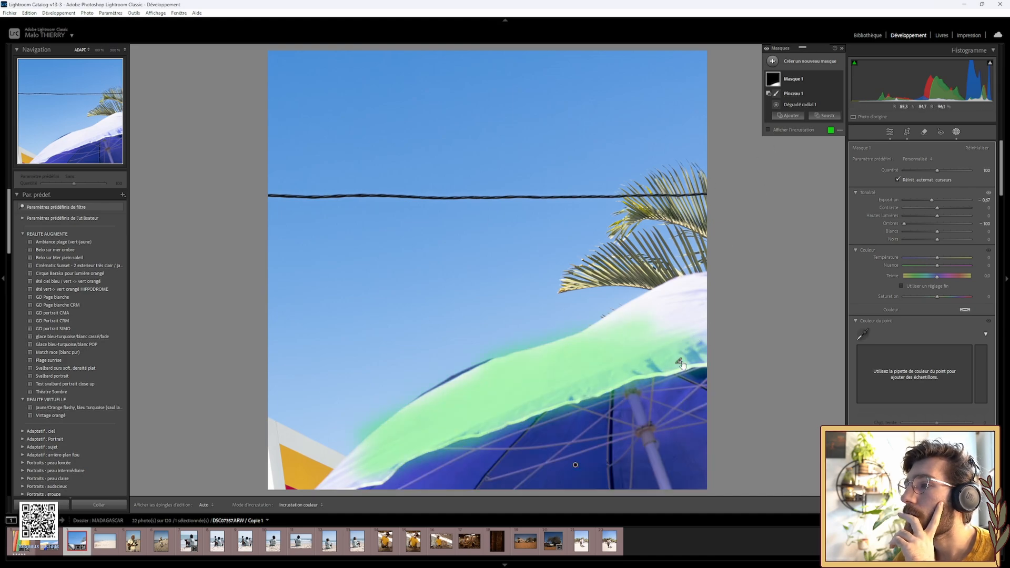
click(680, 363)
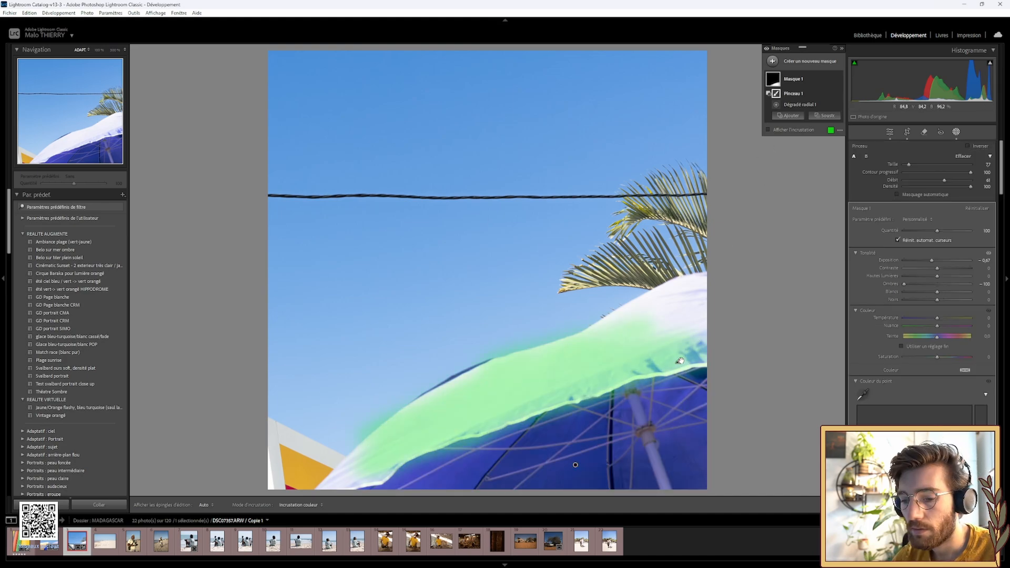
key(Delete)
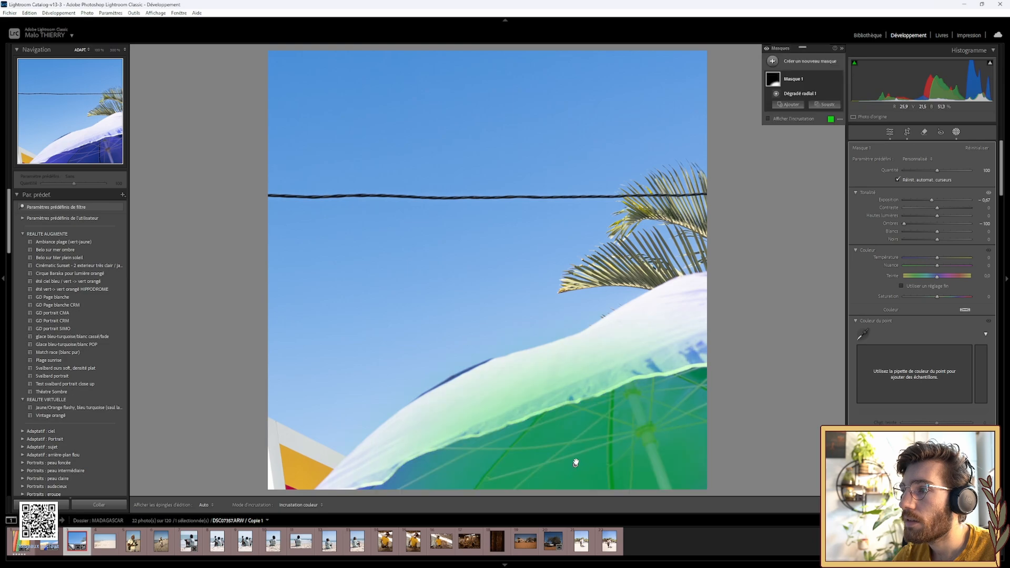
Move, enlarge and rotate the radial gradient so it follows the slope of the parasol's white canopy.
drag(547, 359, 536, 324)
drag(575, 465, 456, 472)
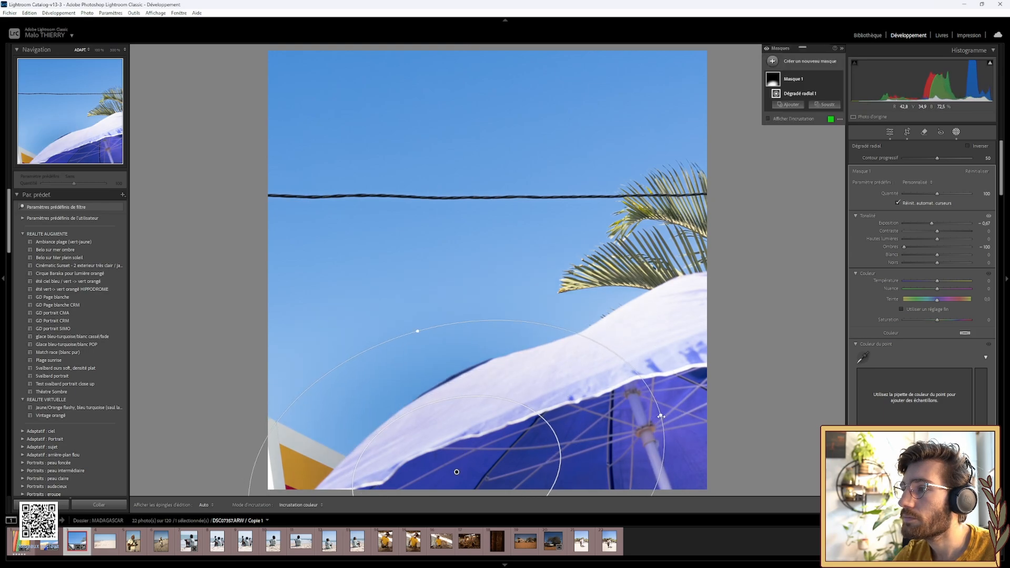
drag(661, 415, 789, 379)
drag(462, 456, 628, 397)
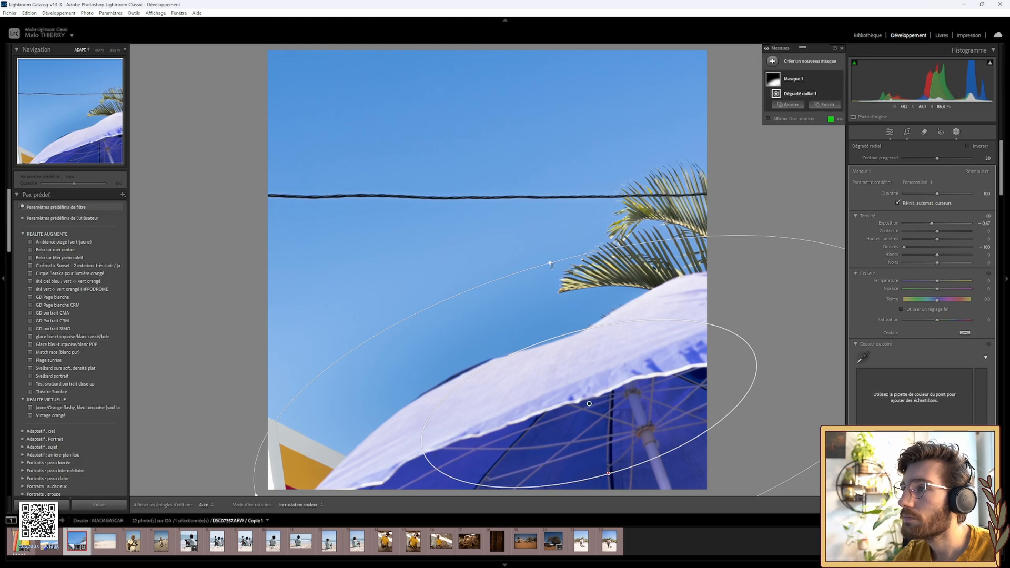
drag(550, 265, 562, 283)
drag(610, 418, 598, 401)
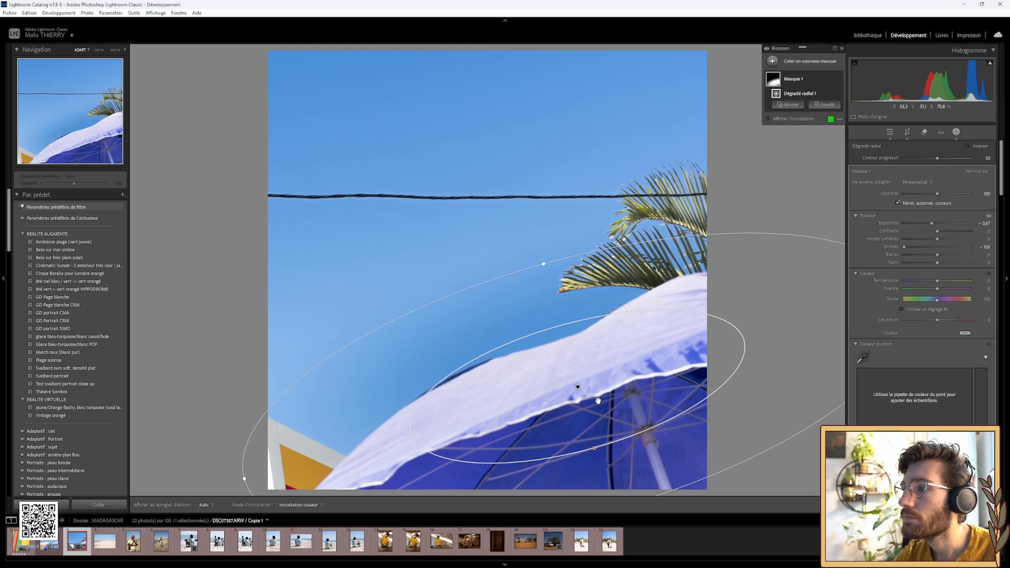
Delete the radial gradient together with its leftover empty mask.
mouse_move(785, 77)
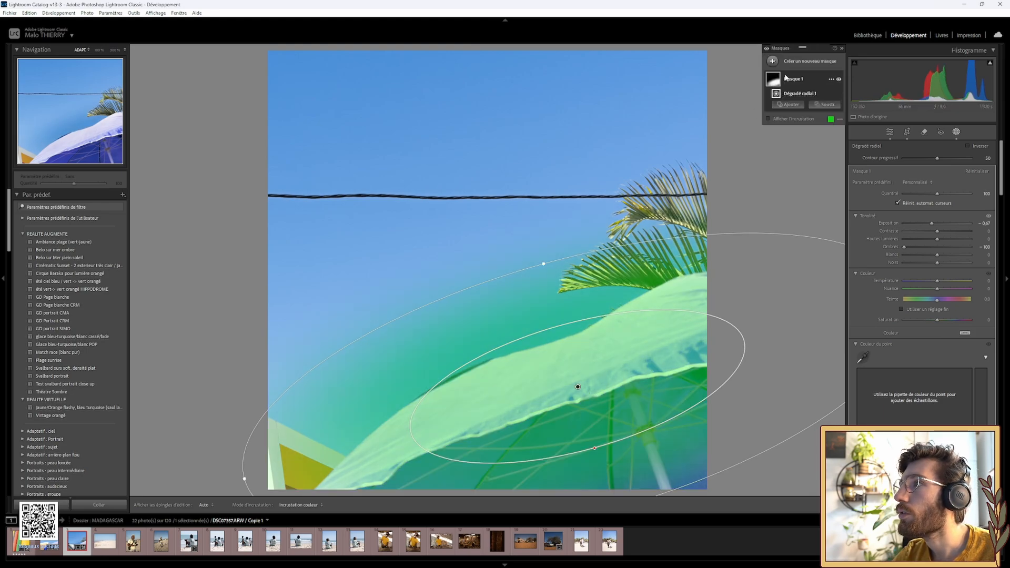
click(830, 78)
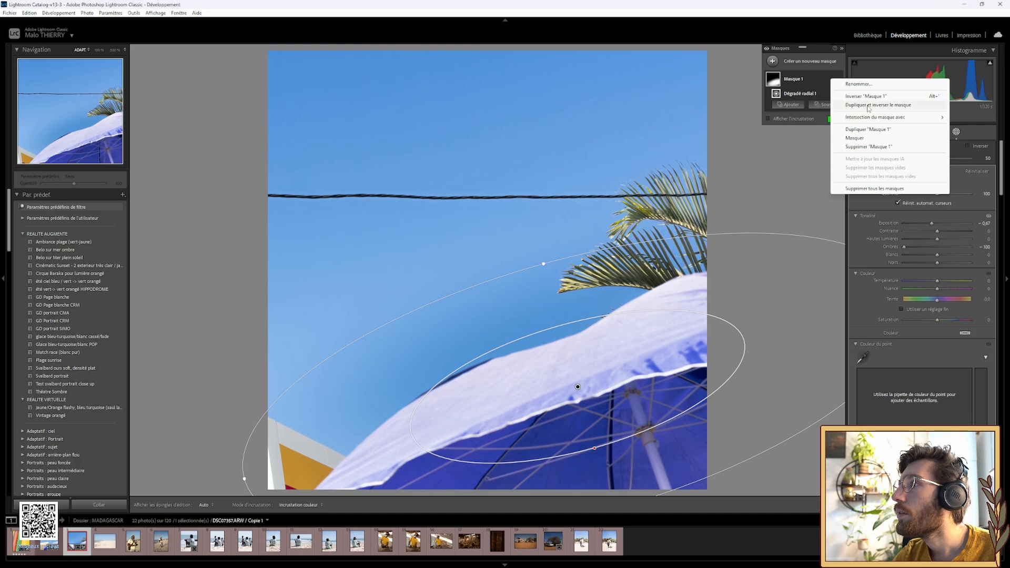
click(808, 82)
click(799, 80)
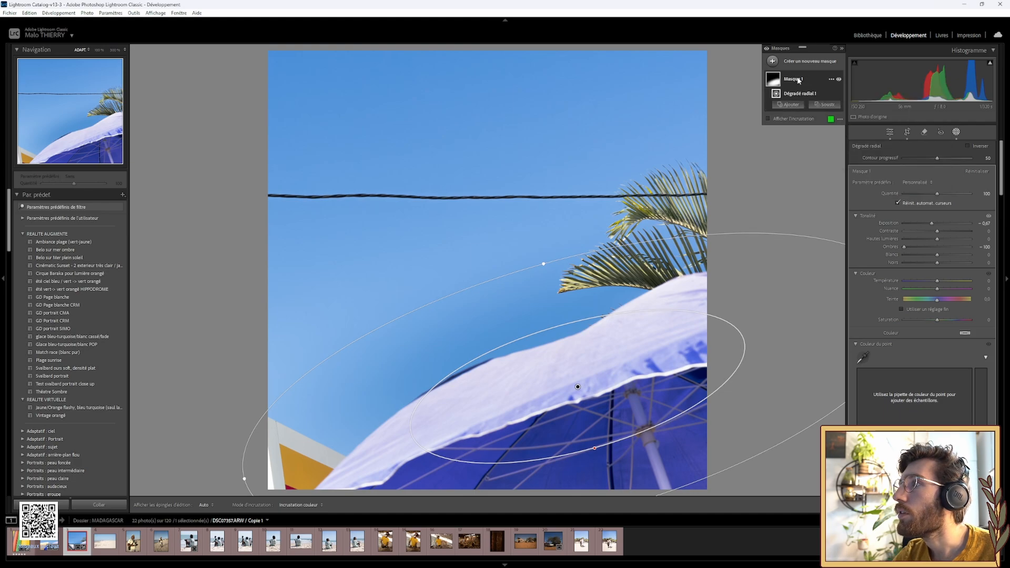
click(579, 387)
key(Delete)
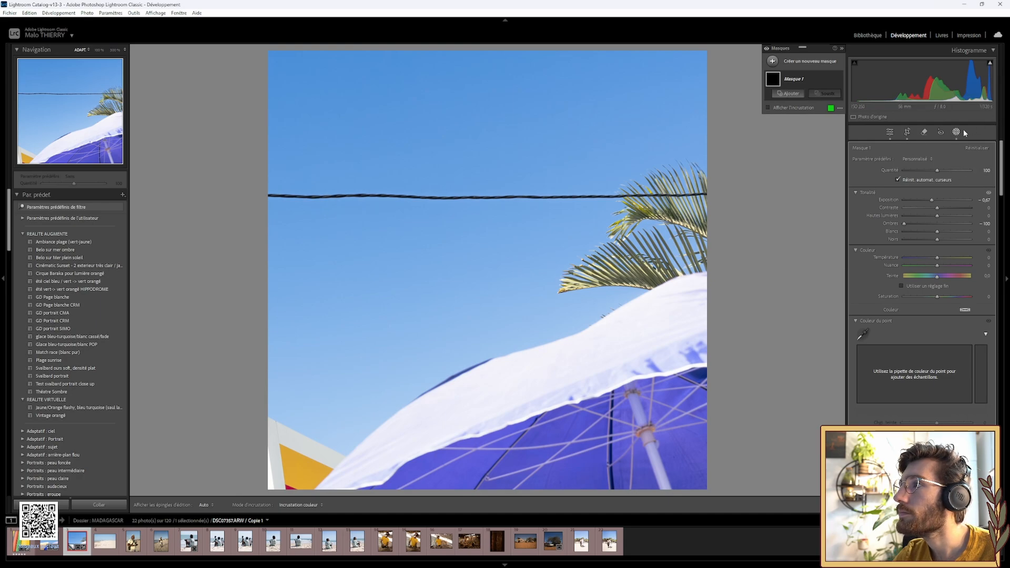
key(Delete)
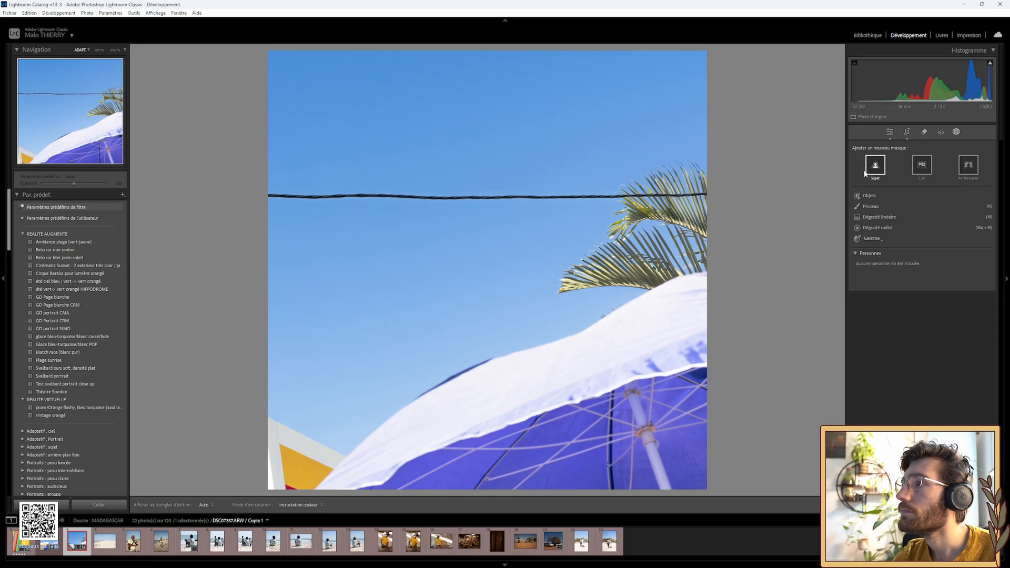
Draw a linear gradient mask across the parasol, lower its exposure slightly and set its highlights to -100.
click(880, 216)
drag(636, 409, 588, 302)
drag(934, 211, 862, 236)
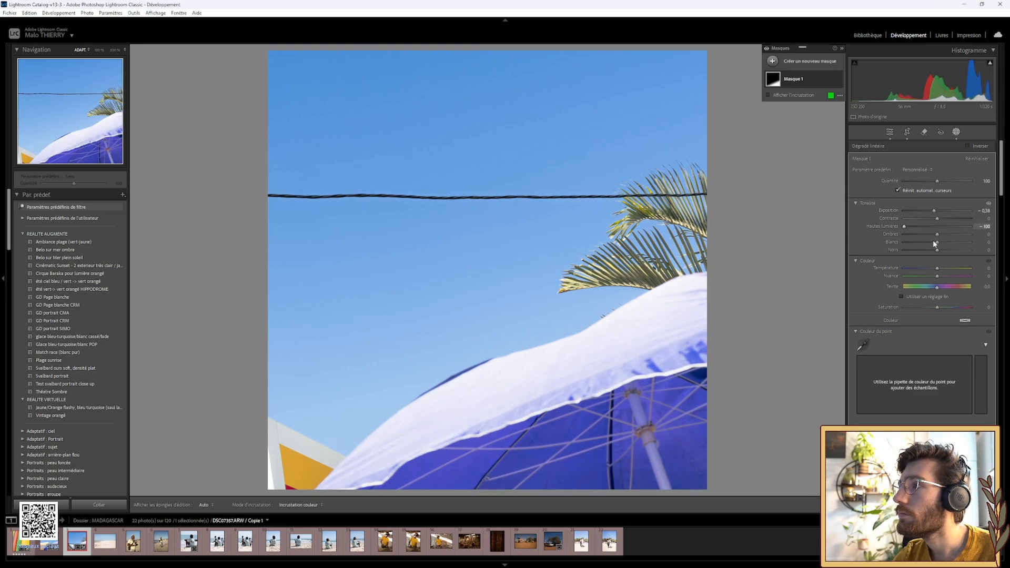
Try different shadows and whites values in the linear gradient mask and reset both to 0.
drag(937, 235, 937, 237)
drag(904, 234, 941, 256)
double_click(898, 235)
double_click(893, 242)
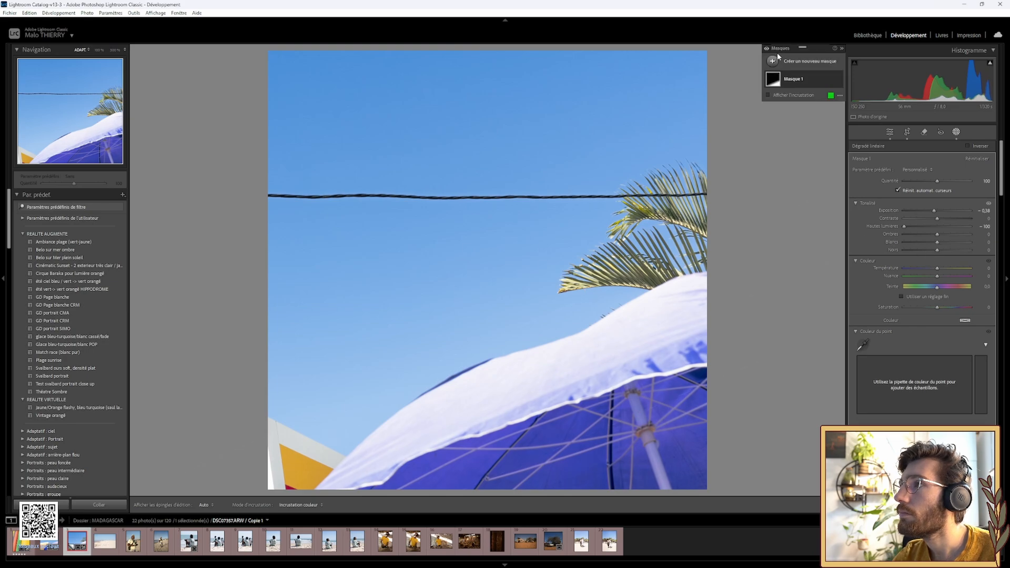
Reset the linear gradient's exposure to 0.00 and set its whites to -30, comparing the photo with and without the mask.
click(768, 52)
click(768, 53)
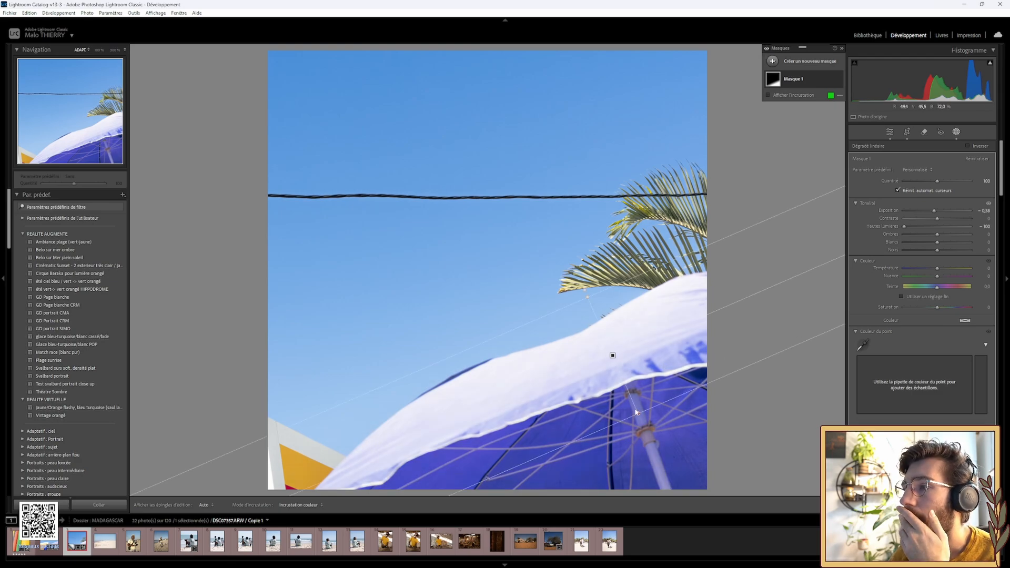
double_click(892, 211)
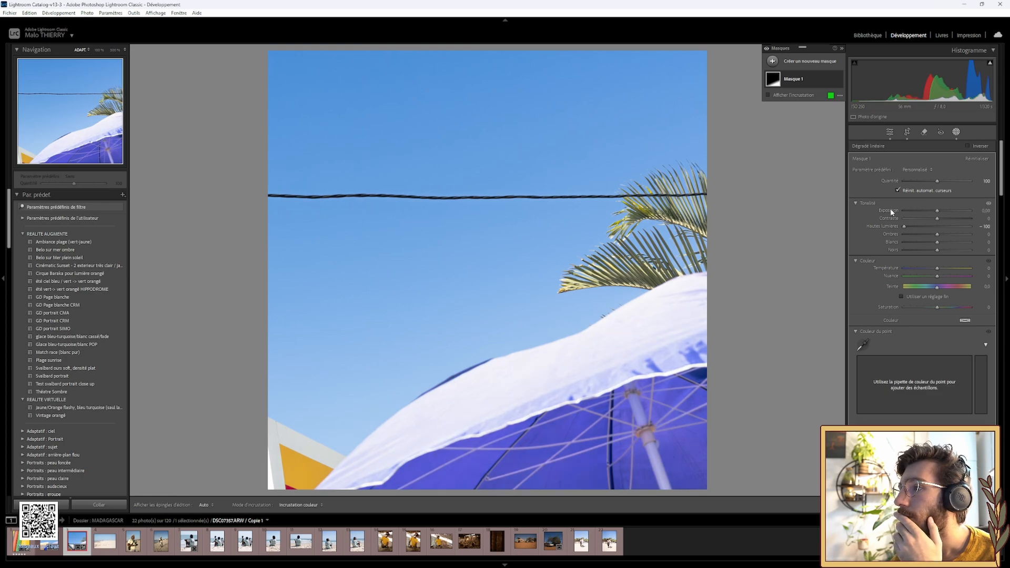
click(767, 51)
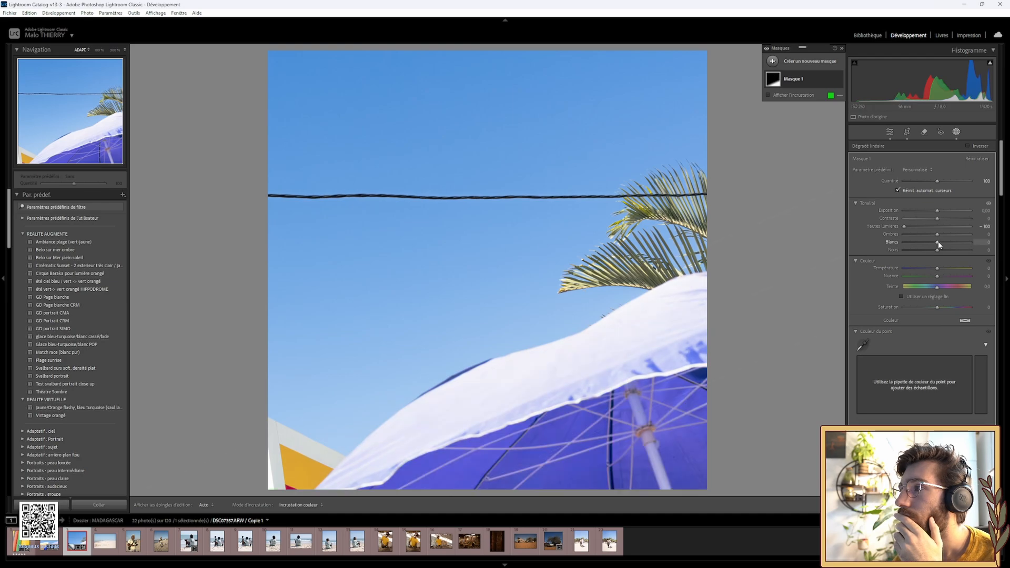
drag(939, 242, 925, 243)
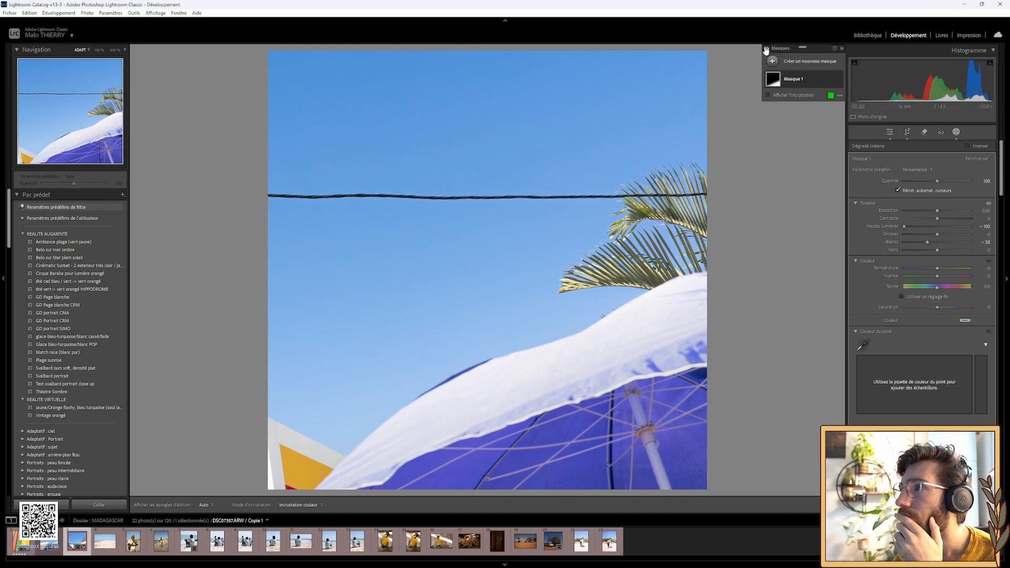
Switch the masking effect off and on to judge it, and delete the linear gradient mask.
click(767, 49)
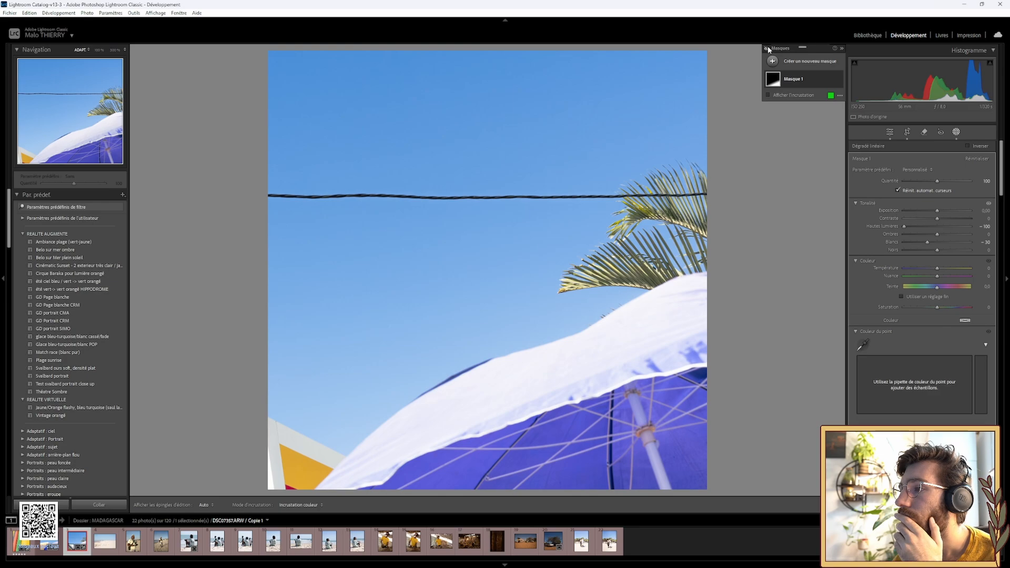
click(767, 49)
click(767, 48)
click(767, 48)
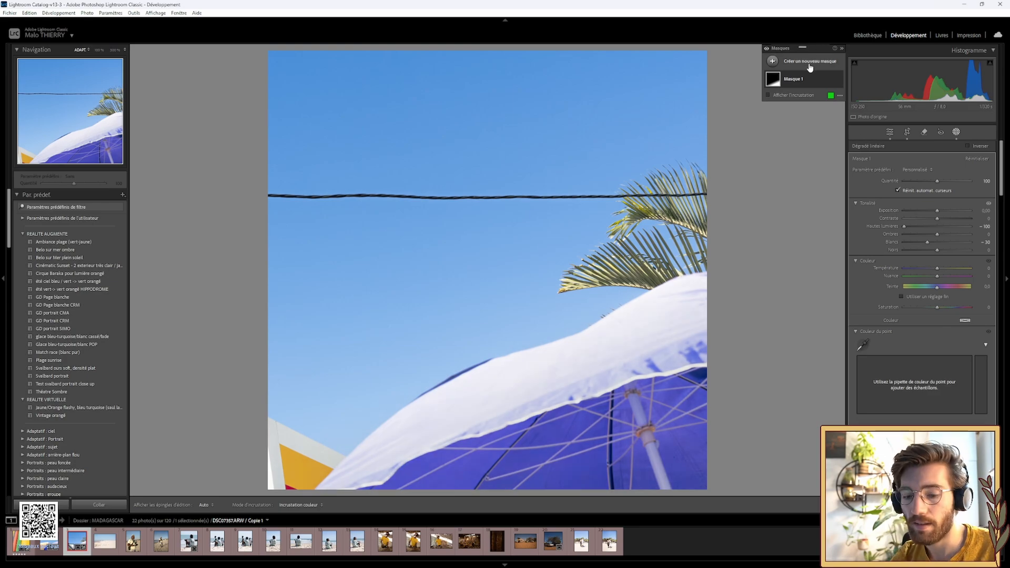
click(780, 82)
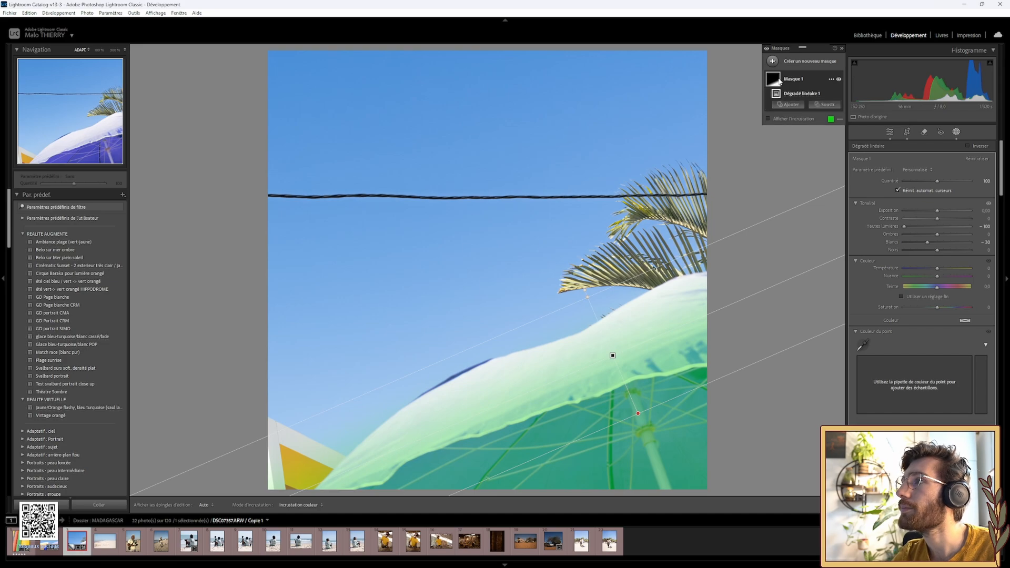
click(780, 81)
key(Delete)
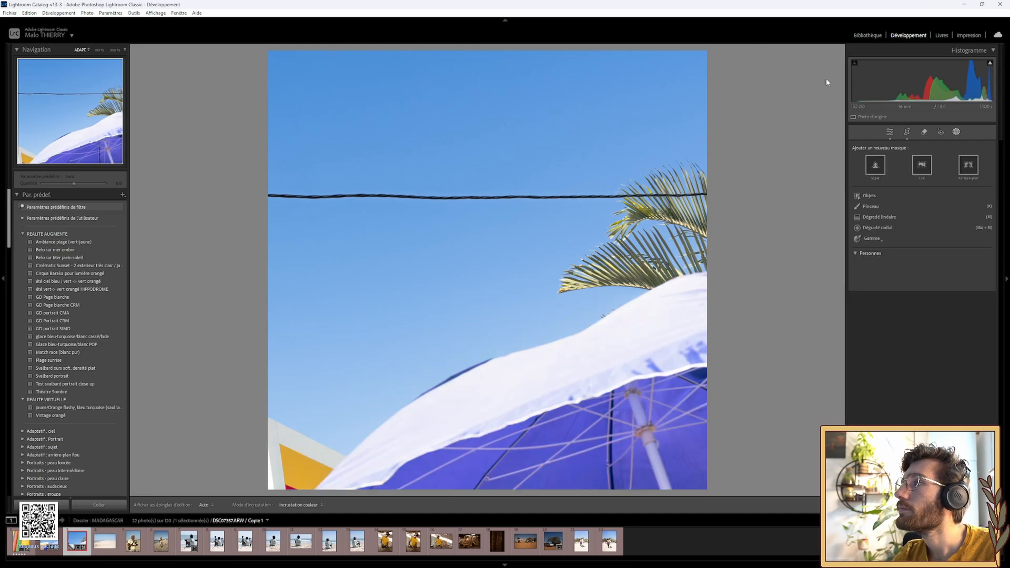
Paint a new brush mask over the entire white band of the parasol canopy.
click(869, 207)
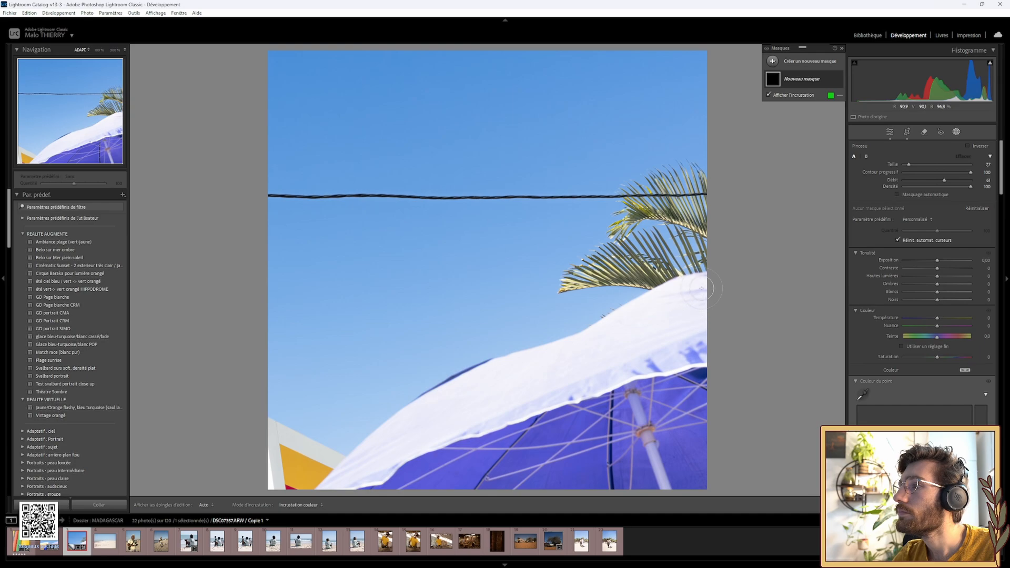
drag(691, 301, 682, 301)
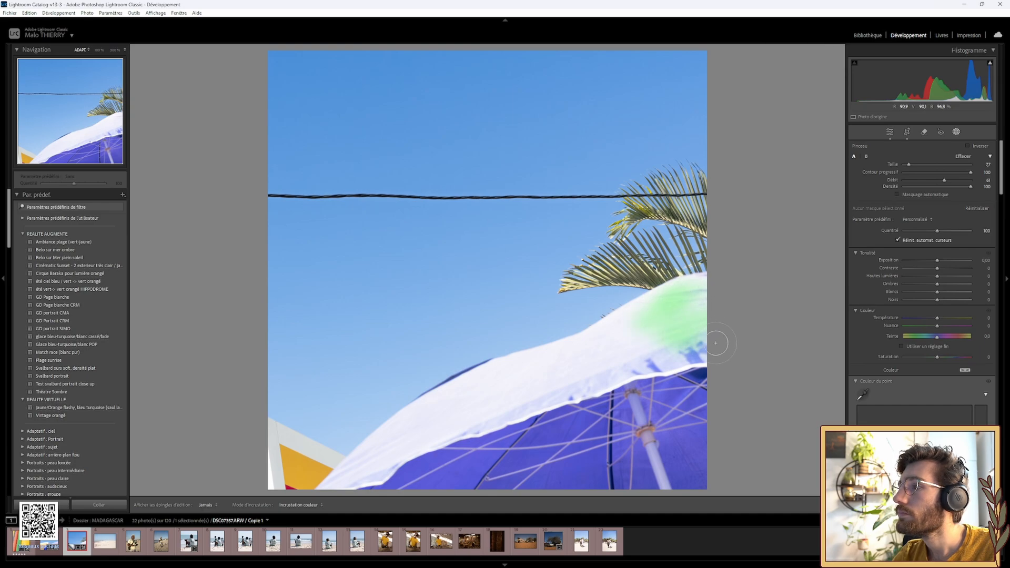
mouse_move(717, 342)
mouse_down()
mouse_move(641, 353)
mouse_move(693, 356)
mouse_move(562, 368)
mouse_move(394, 438)
mouse_up()
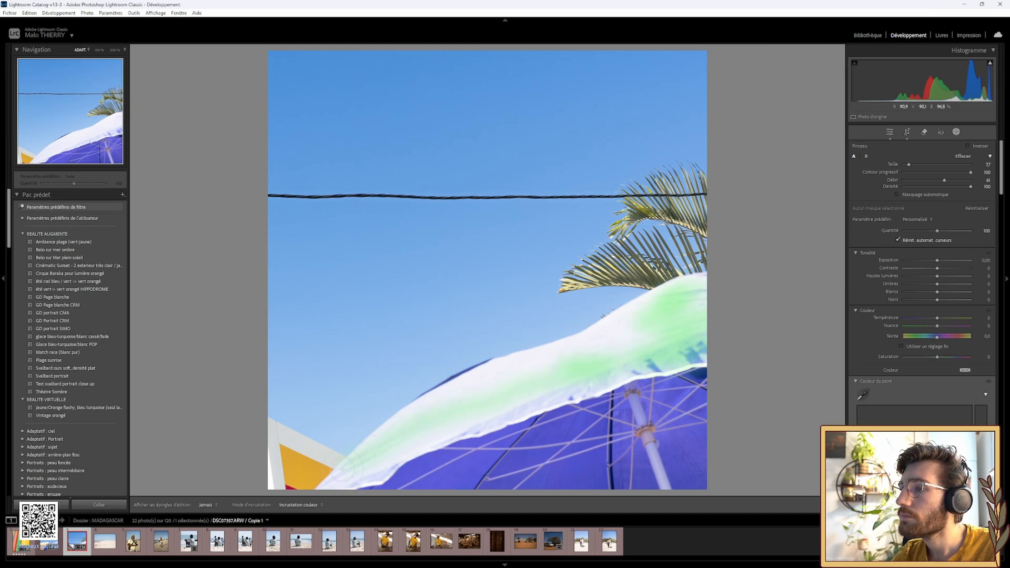
mouse_move(342, 469)
mouse_down()
mouse_move(329, 487)
mouse_move(391, 455)
mouse_up()
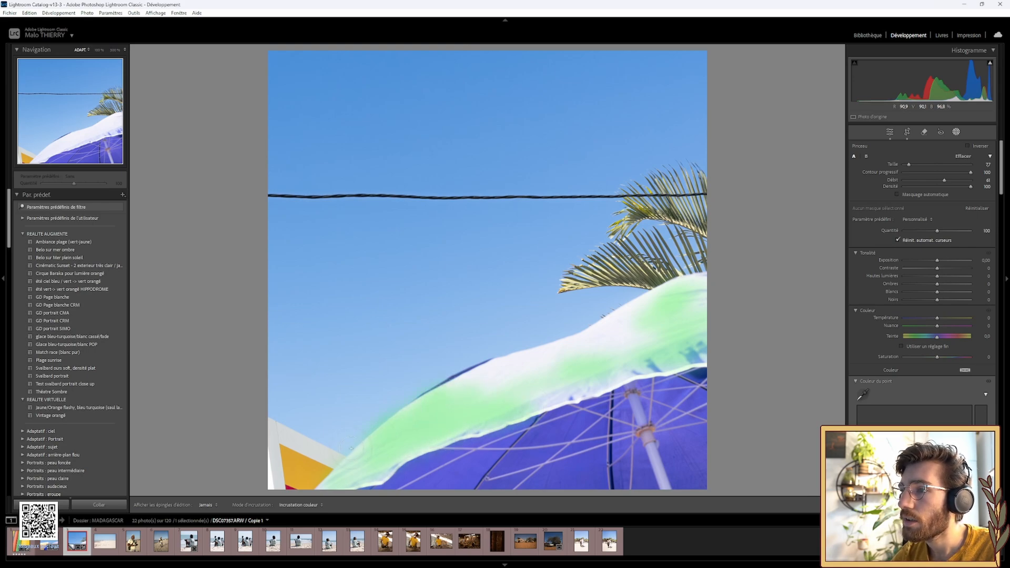
drag(351, 449, 348, 454)
key(h)
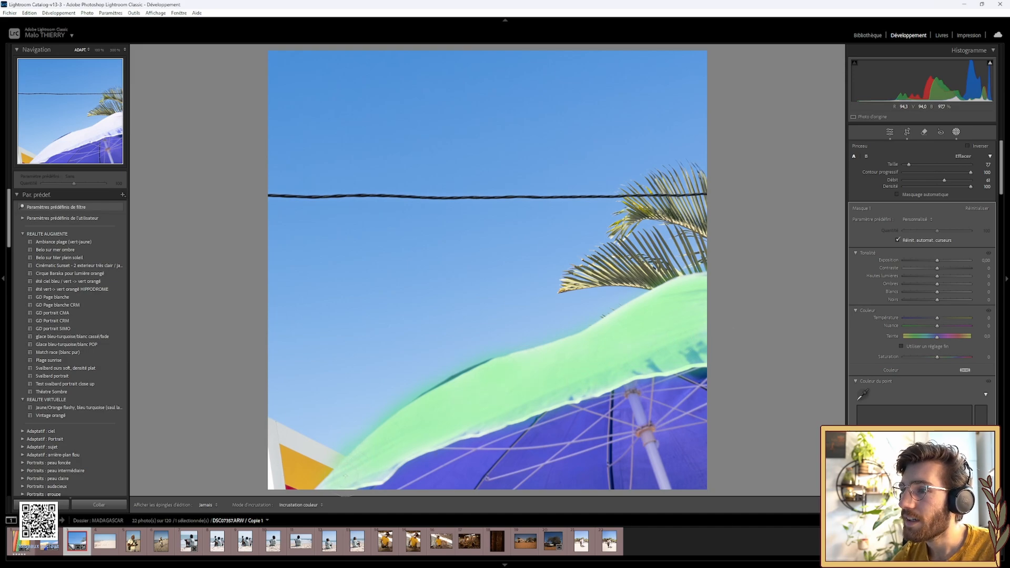
drag(345, 476, 314, 491)
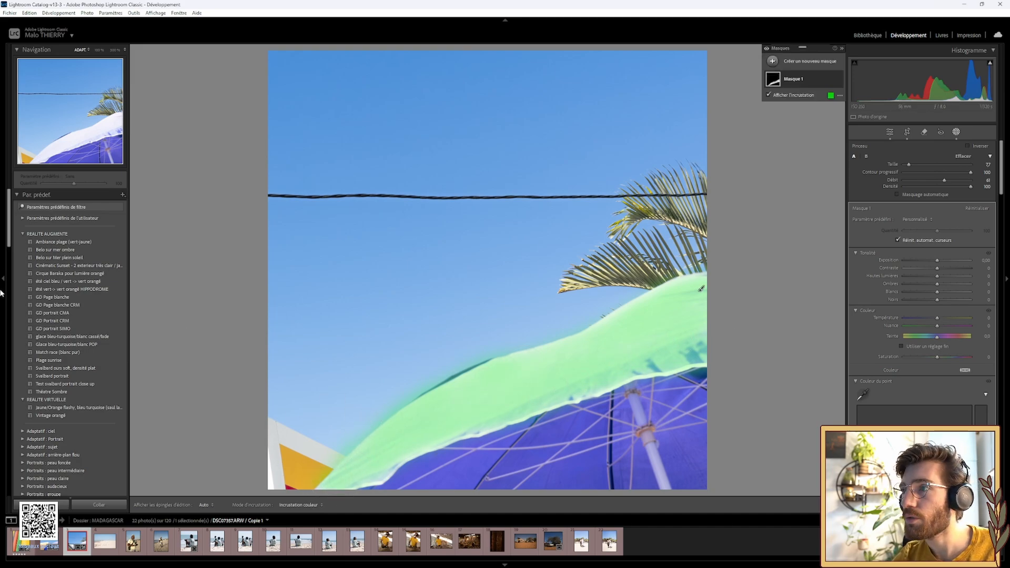
Try to erase the mask's overflow along the parasol's upper edge below the palm, and undo the erasing stroke.
click(73, 116)
key(alt)
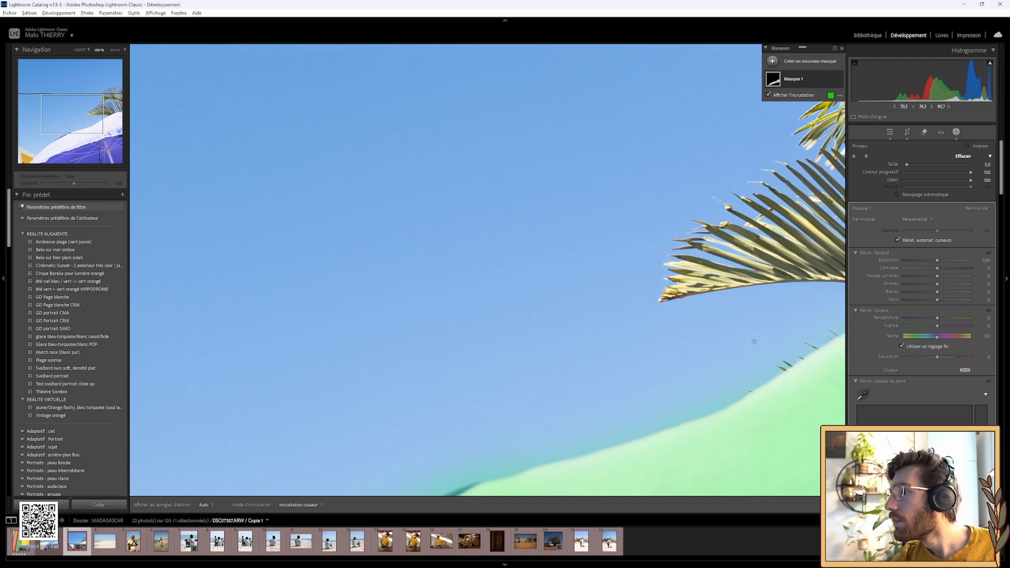
mouse_move(754, 342)
mouse_down()
mouse_move(753, 361)
mouse_move(853, 315)
mouse_move(787, 352)
mouse_up()
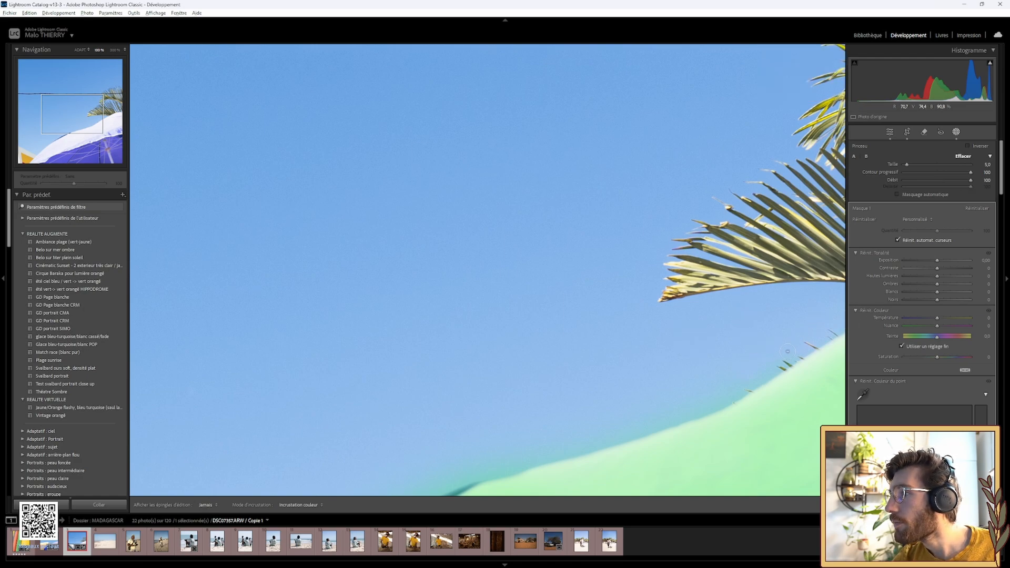
drag(732, 390, 728, 384)
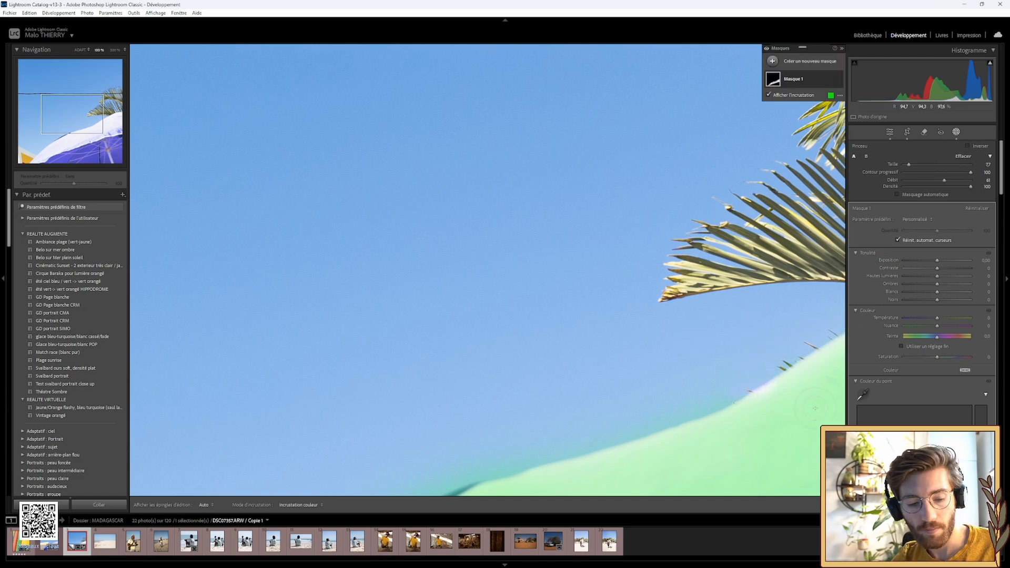
key(ctrl+z)
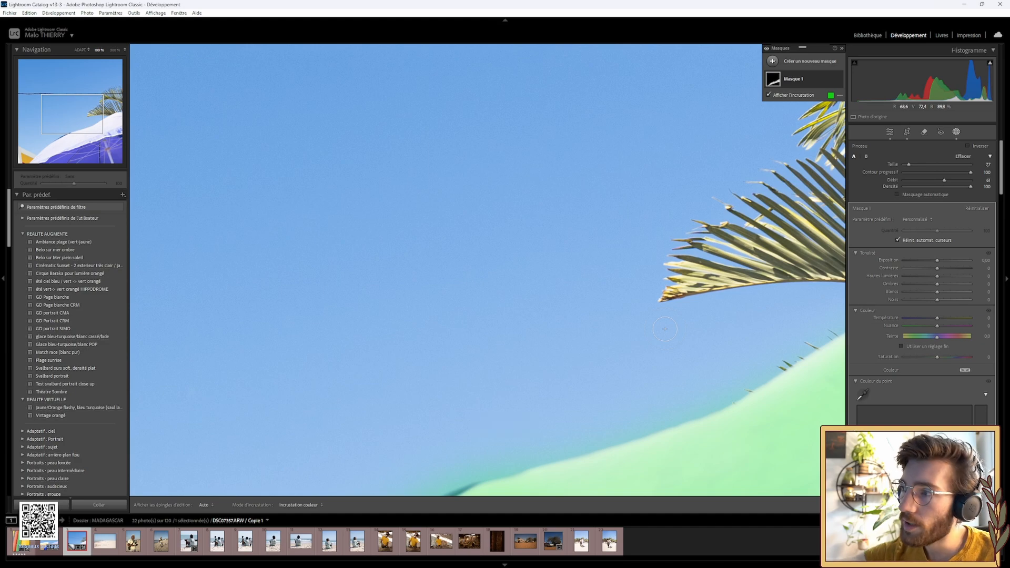
Erase the brush mask's overflow into the sky along the parasol's upper edge, from below the palm to the dark fold.
key(alt)
drag(786, 344, 828, 318)
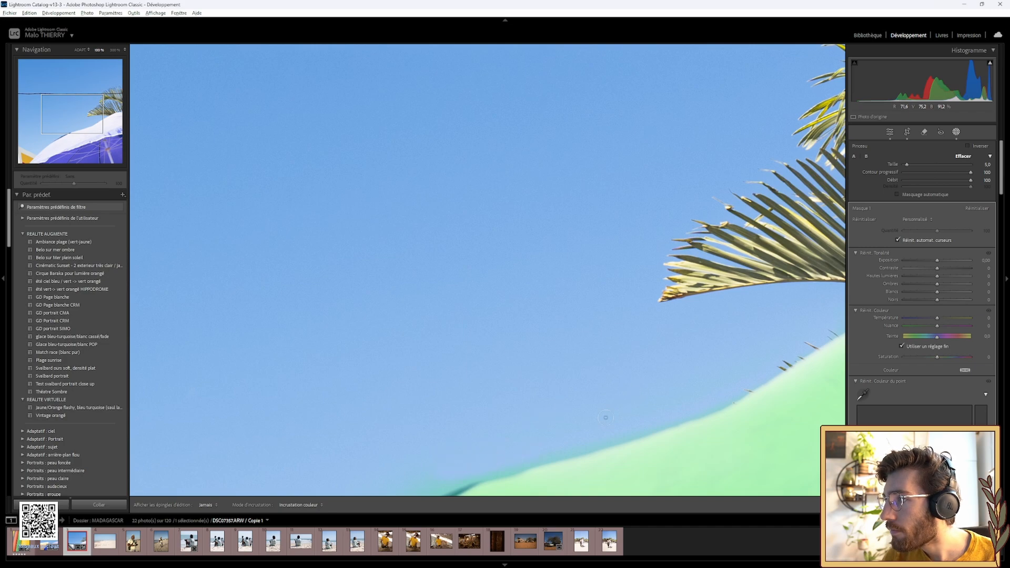
drag(598, 430, 628, 410)
drag(487, 411, 625, 151)
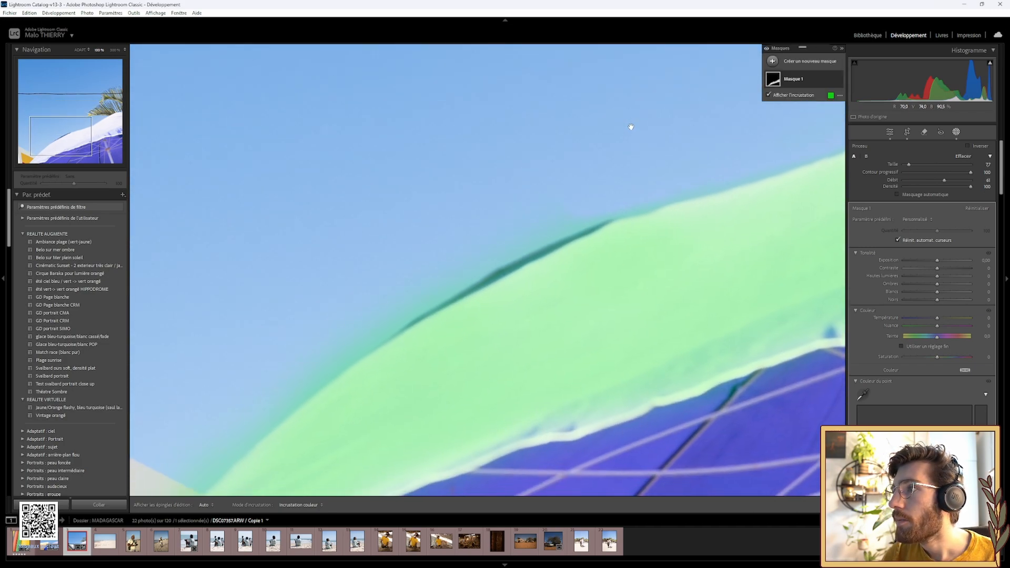
key(alt)
drag(581, 216, 598, 199)
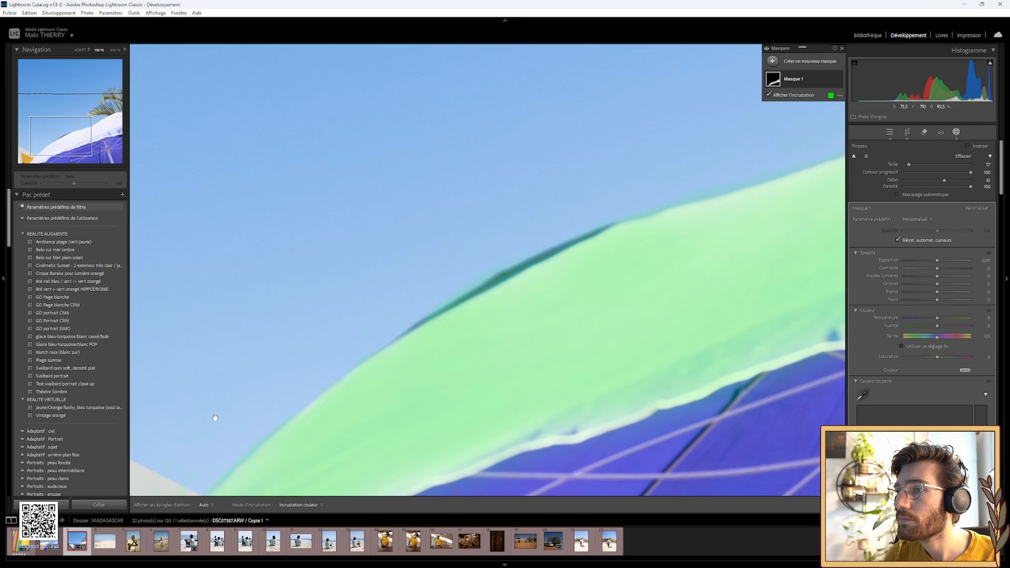
Erase the mask's overflow along the canopy's lower end, where it meets the sky and the orange panel.
drag(214, 420, 402, 208)
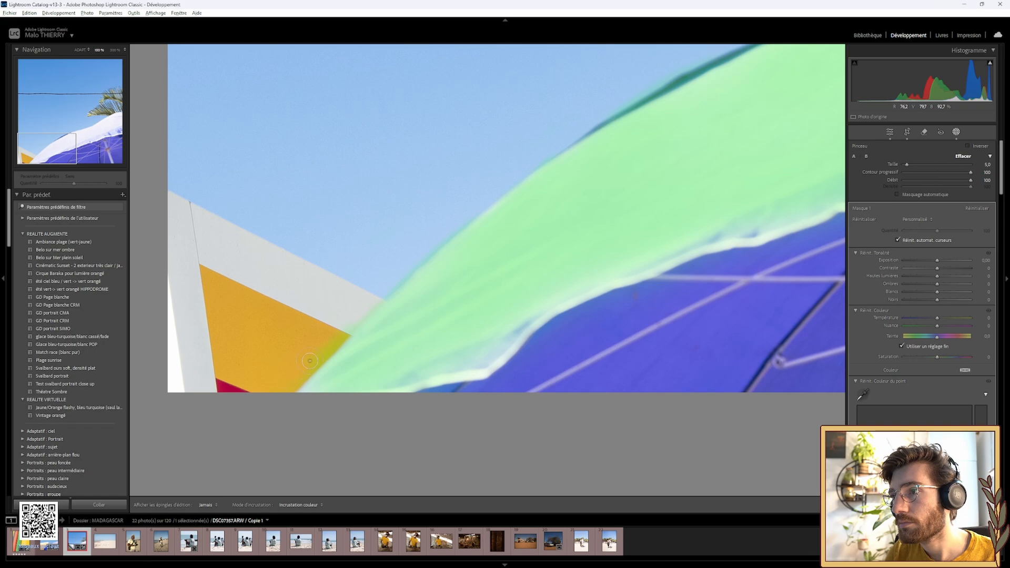
drag(382, 267, 382, 267)
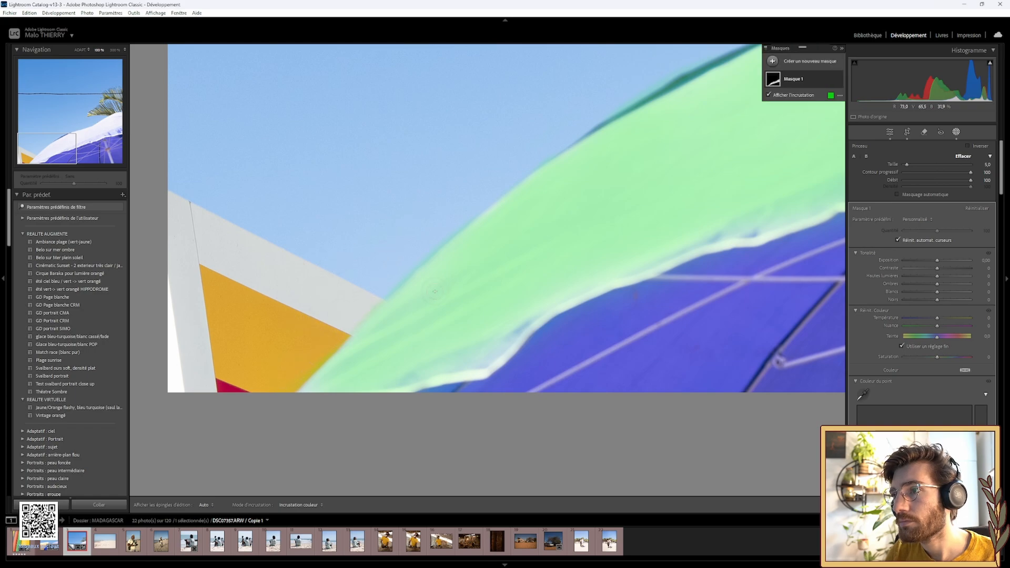
drag(44, 141, 55, 129)
key(z)
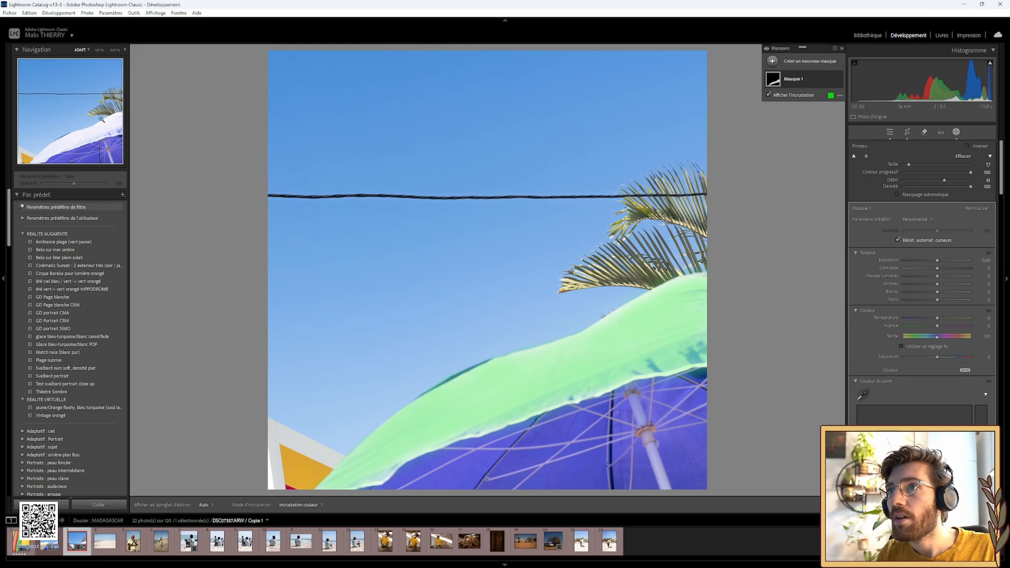
Set the canopy mask's highlights to -100 and compare the photo before and after the edits.
key(z)
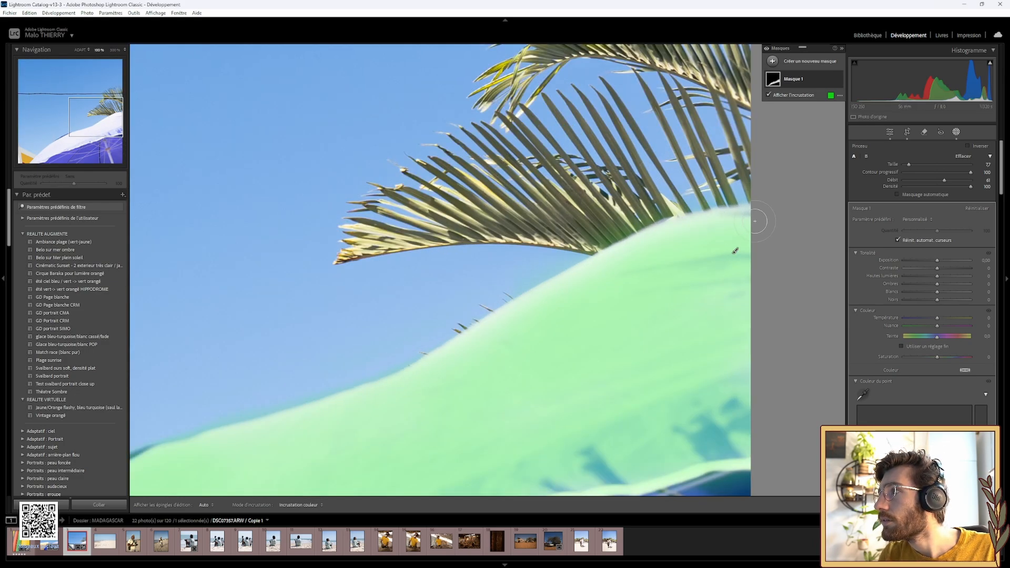
key(h)
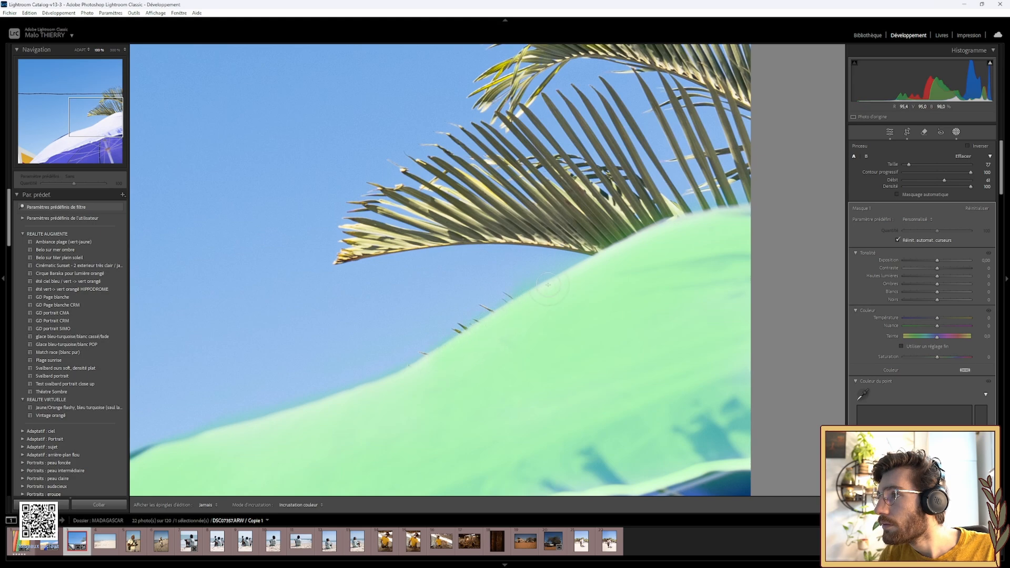
key(h)
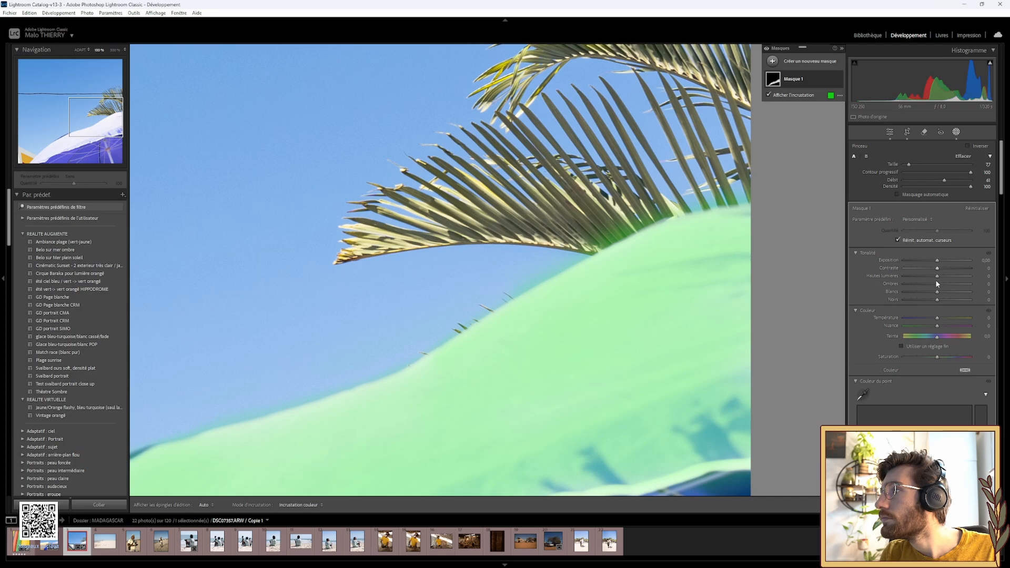
drag(937, 275, 846, 288)
key(z)
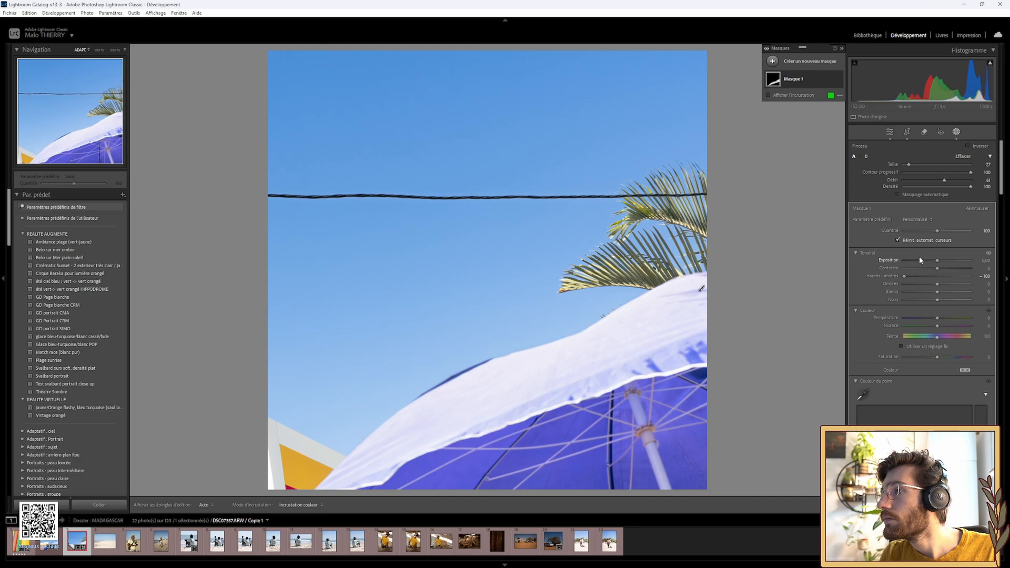
double_click(883, 276)
key(o)
drag(939, 274, 897, 277)
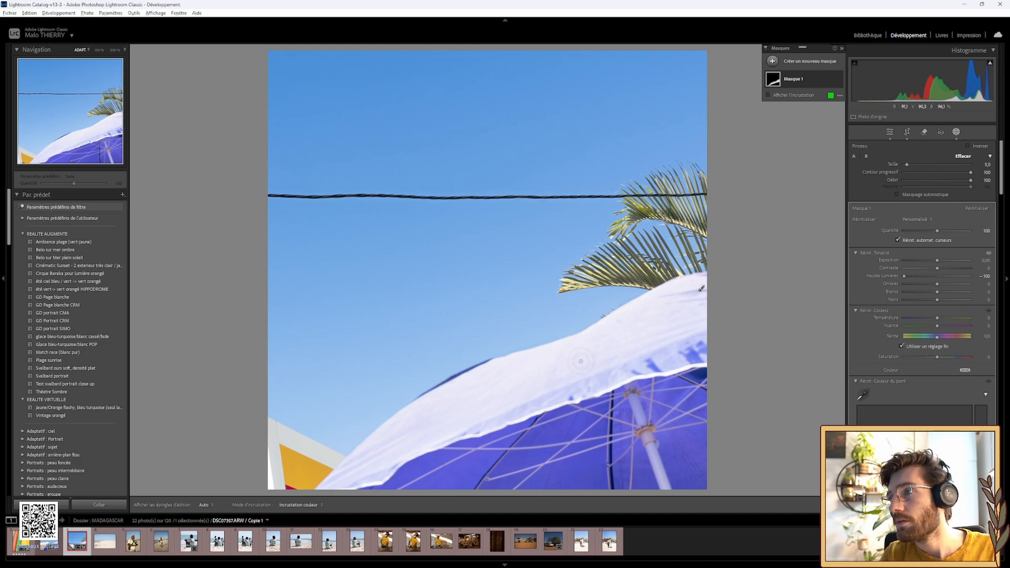
key(backslash)
key(backslash)
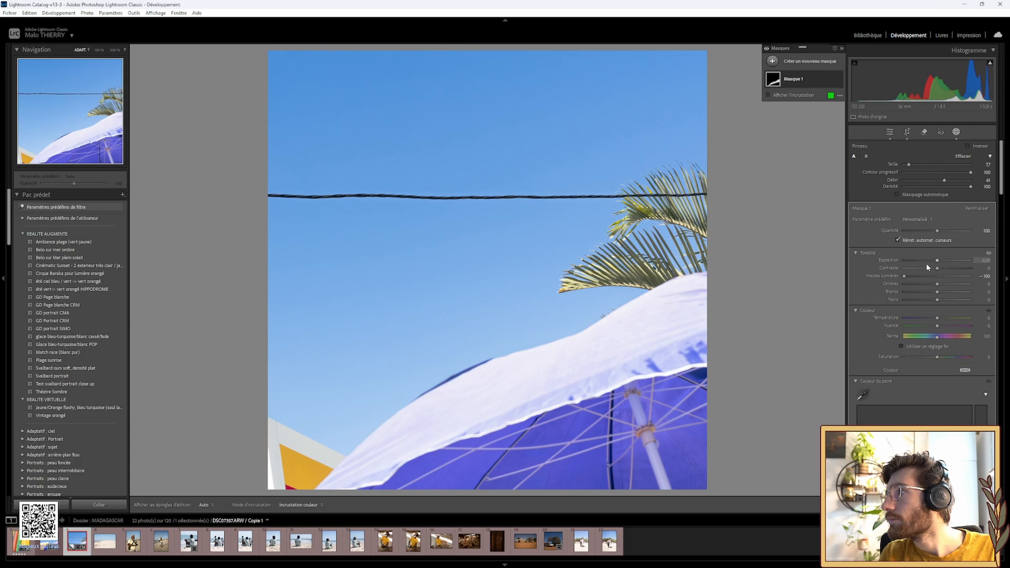
Set the canopy mask's exposure to -0.35 and switch the masking effect off and on to judge it.
drag(937, 260, 936, 262)
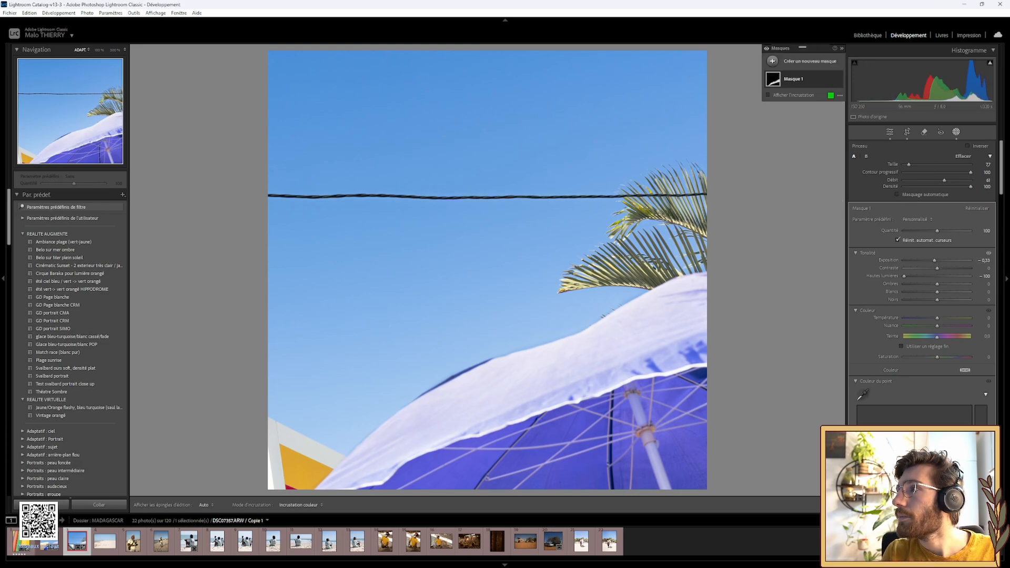
click(767, 51)
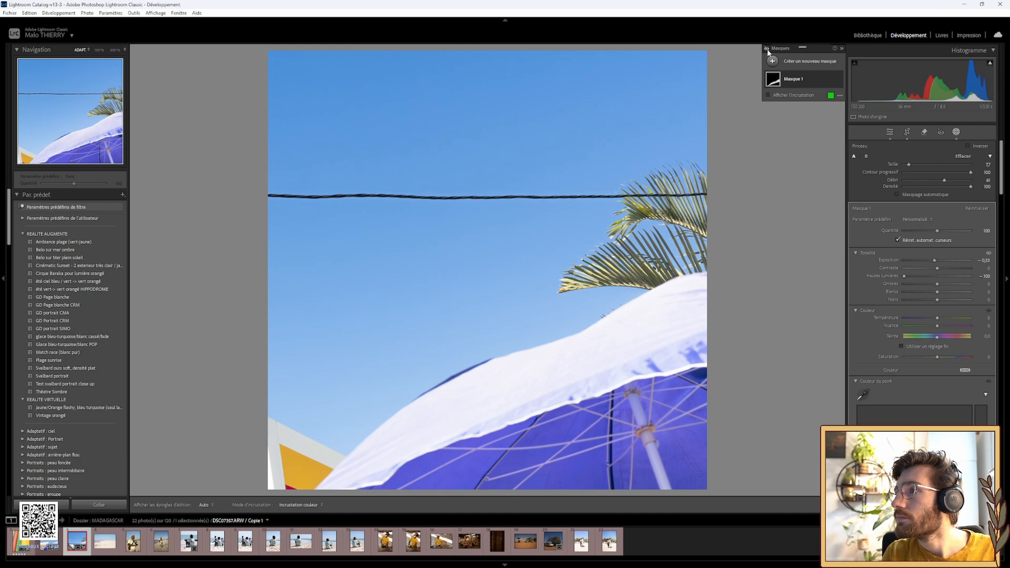
click(768, 51)
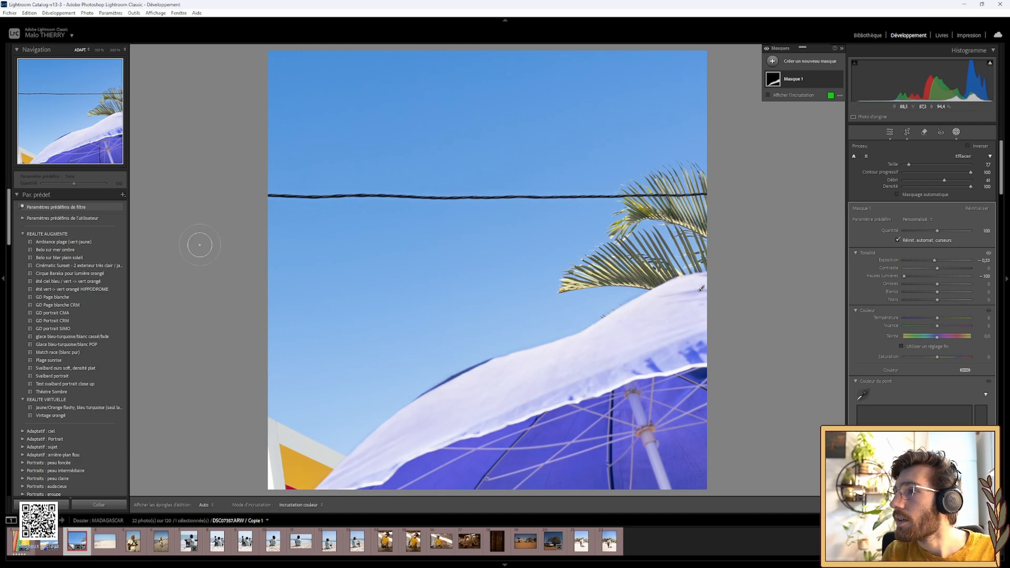
Show the mask overlay and erase the mask where it spills over the palm fronds above the canopy.
click(79, 125)
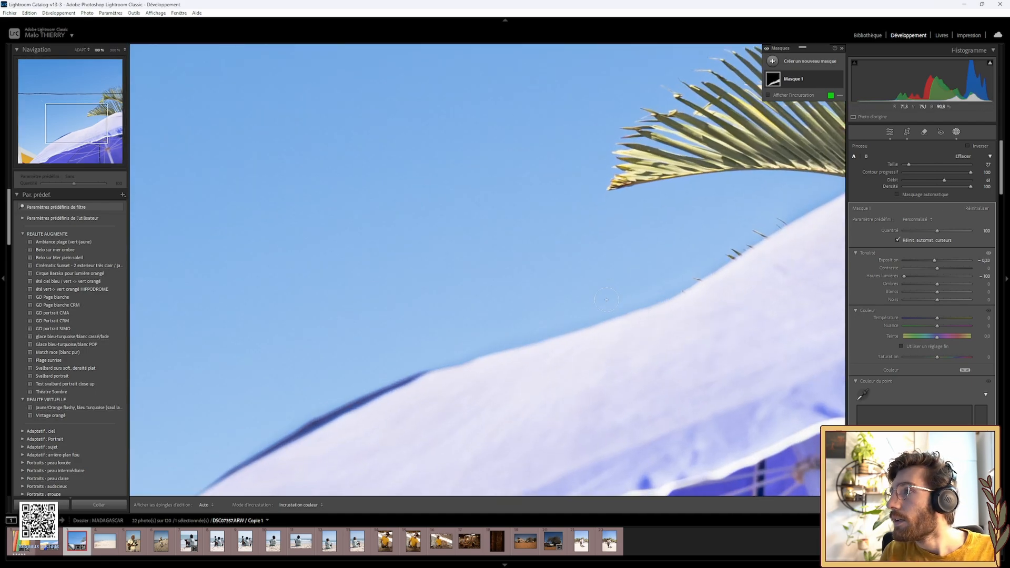
click(769, 95)
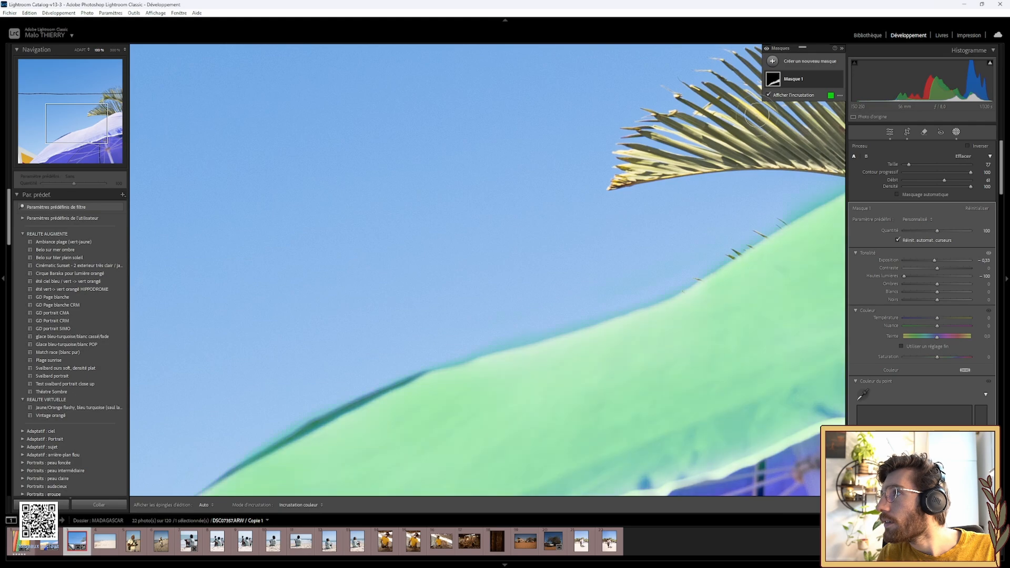
key(alt)
drag(672, 234, 673, 233)
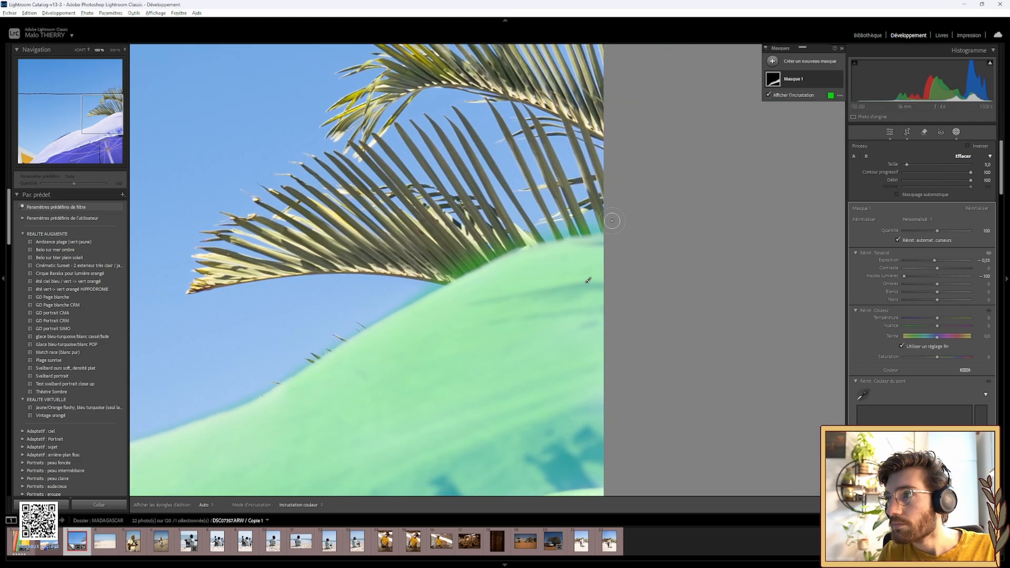
mouse_move(600, 217)
mouse_down()
mouse_move(537, 228)
mouse_move(606, 220)
mouse_move(580, 222)
mouse_up()
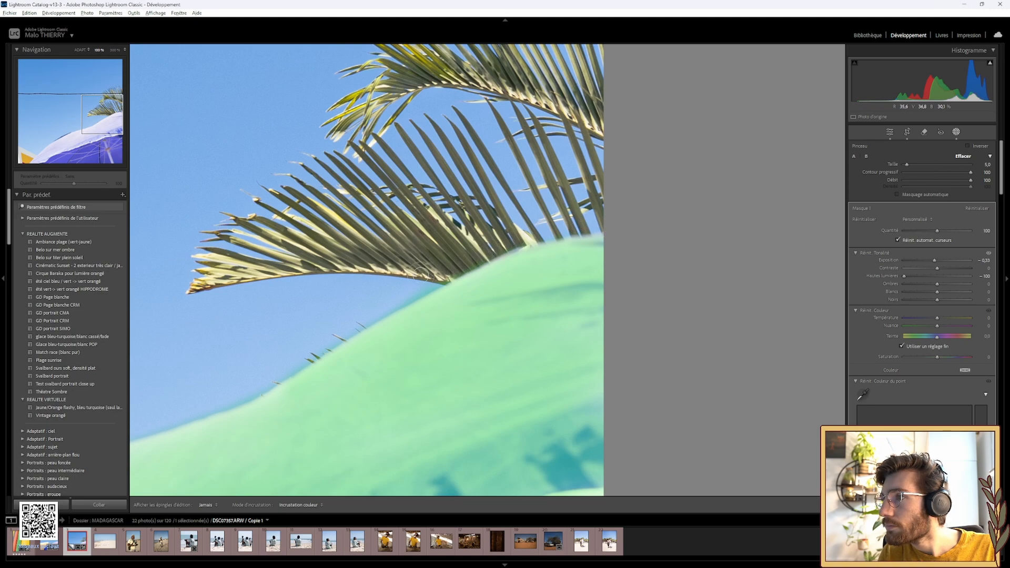
key(h)
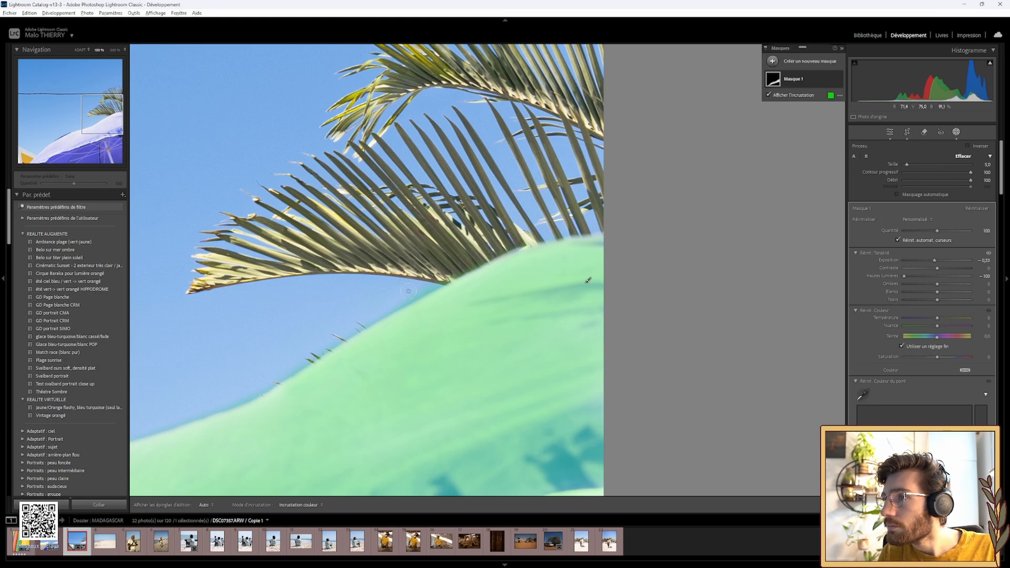
Erase the remaining mask overflow along the parasol's upper edge, from beneath the palm fronds towards the dark fold.
drag(414, 286, 428, 269)
drag(351, 350, 525, 251)
drag(206, 358, 494, 275)
drag(323, 330, 512, 230)
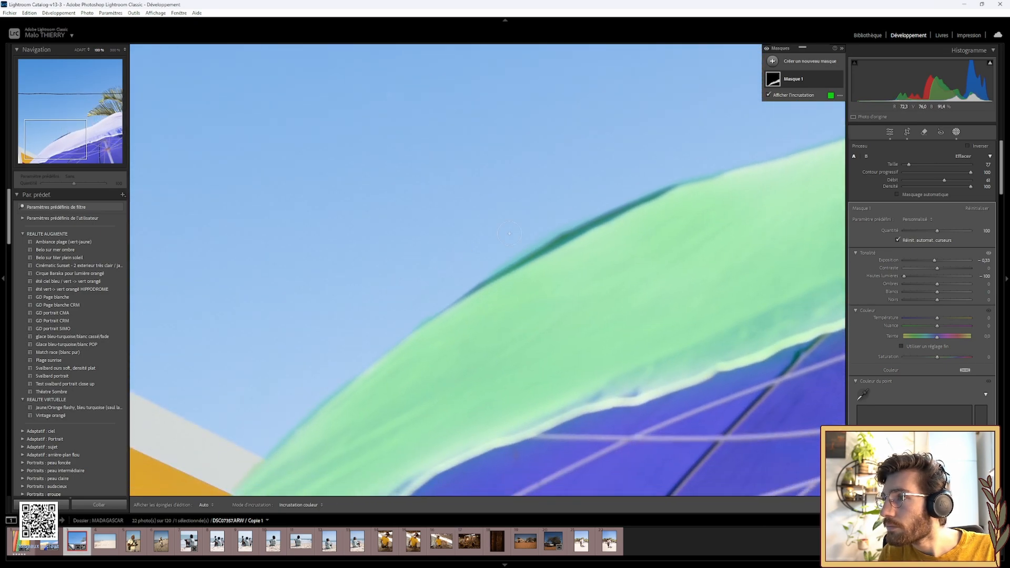
Examine the parasol mask's overlay along the canopy's upper edge, and view the whole photo with the masking tool closed.
key(h)
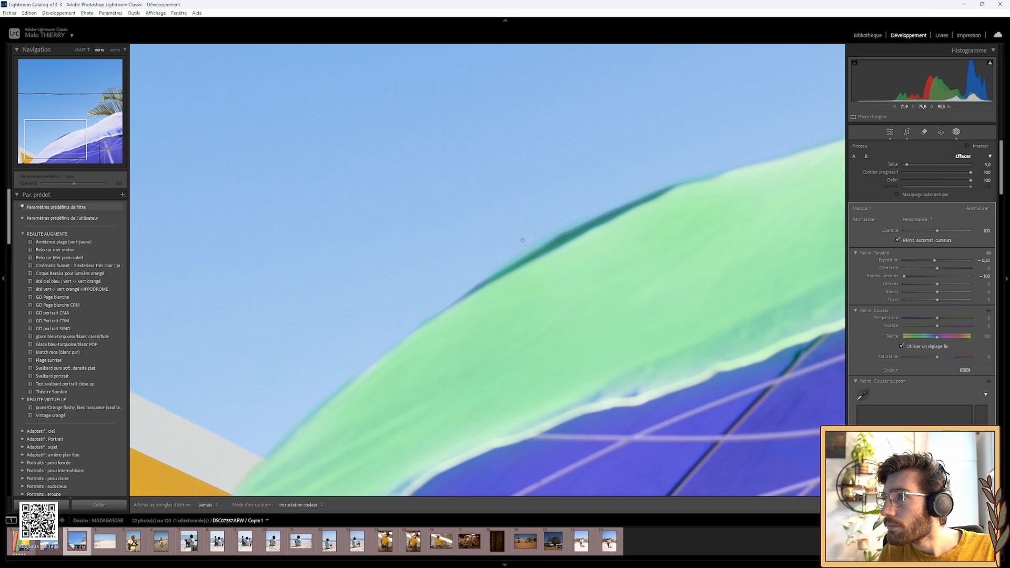
key(h)
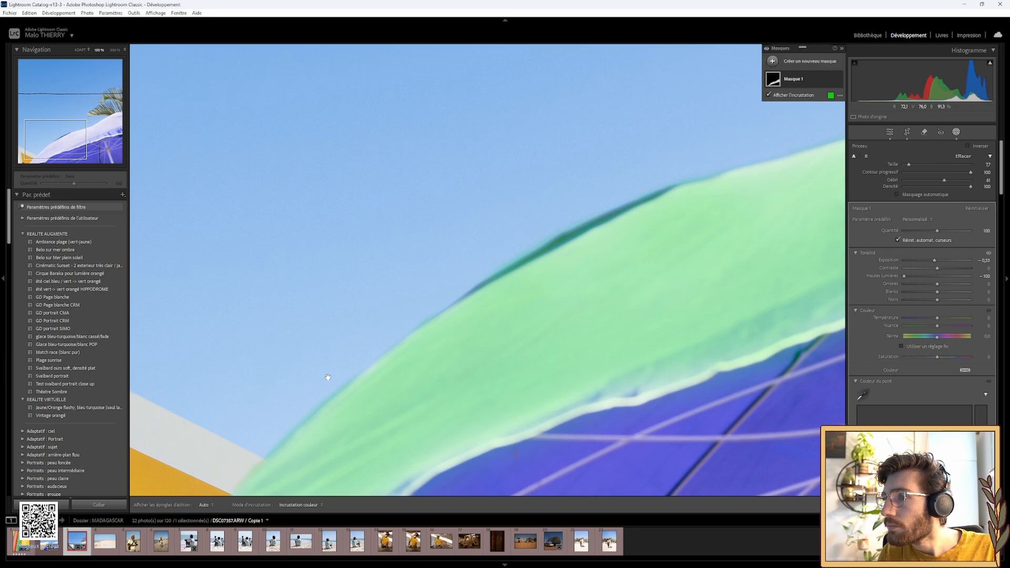
drag(336, 363, 556, 184)
key(h)
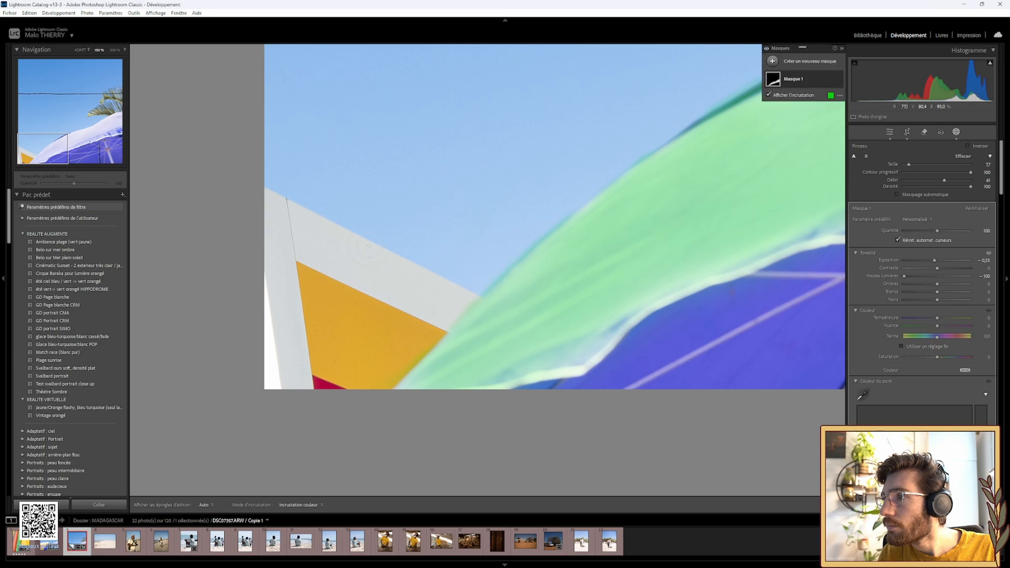
click(63, 141)
key(XF86AudioLowerVolume)
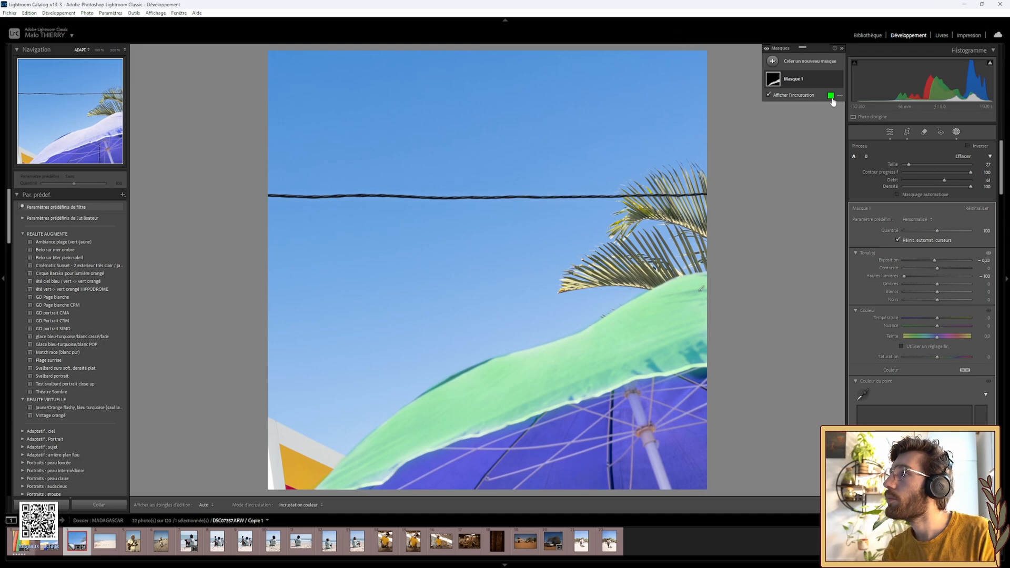
click(956, 133)
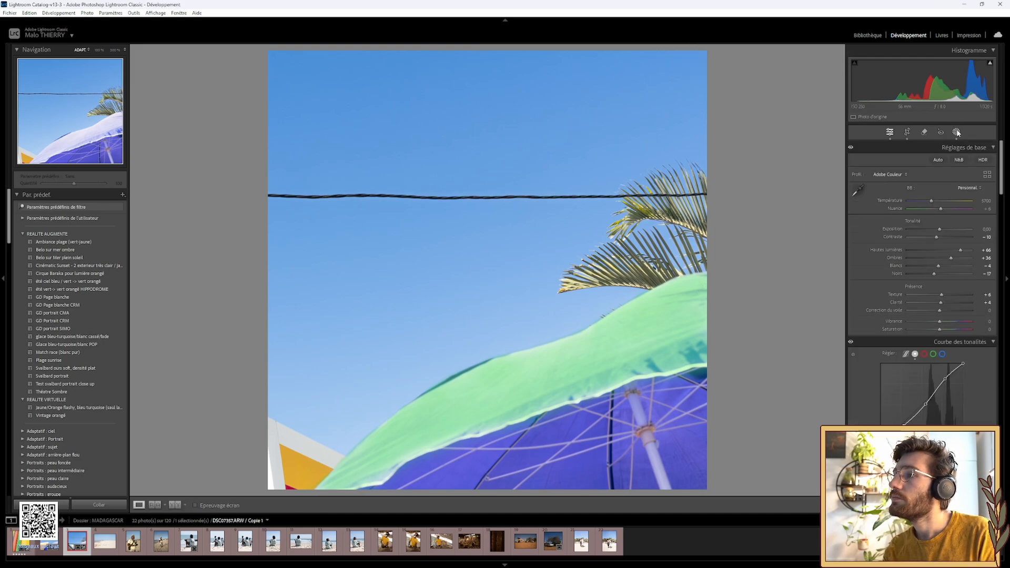
click(602, 336)
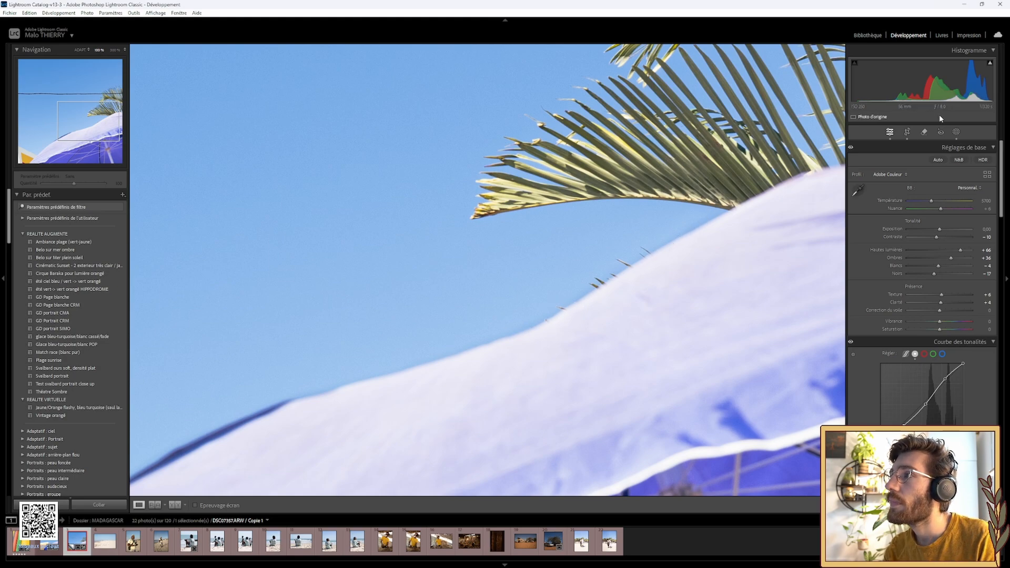
Reopen masking and switch all masks off and on to compare their effect on the parasol.
click(956, 132)
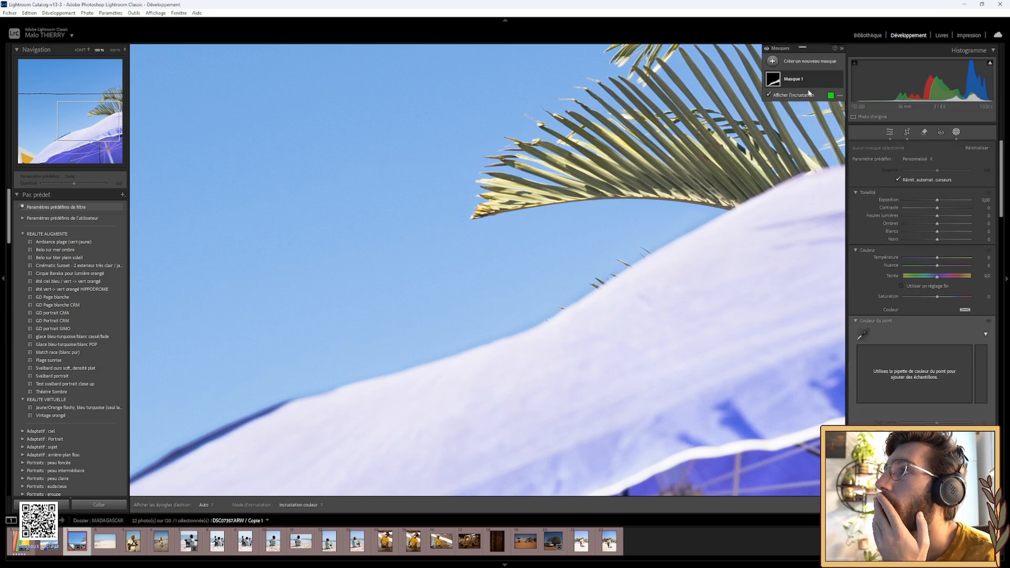
click(767, 48)
click(766, 49)
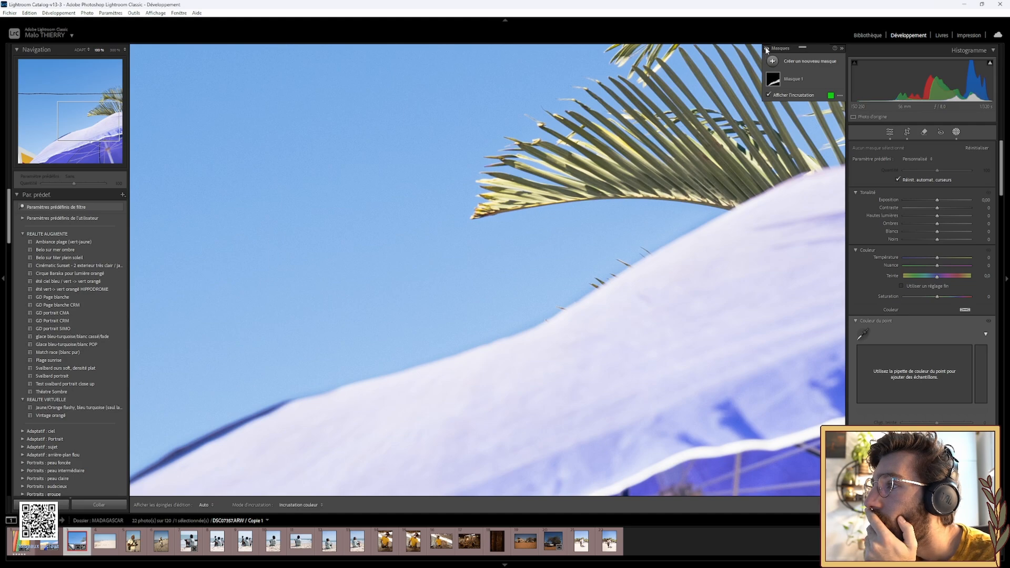
click(766, 49)
click(766, 49)
Select the parasol mask, show its overlay and set the brush size to 13.6.
click(777, 80)
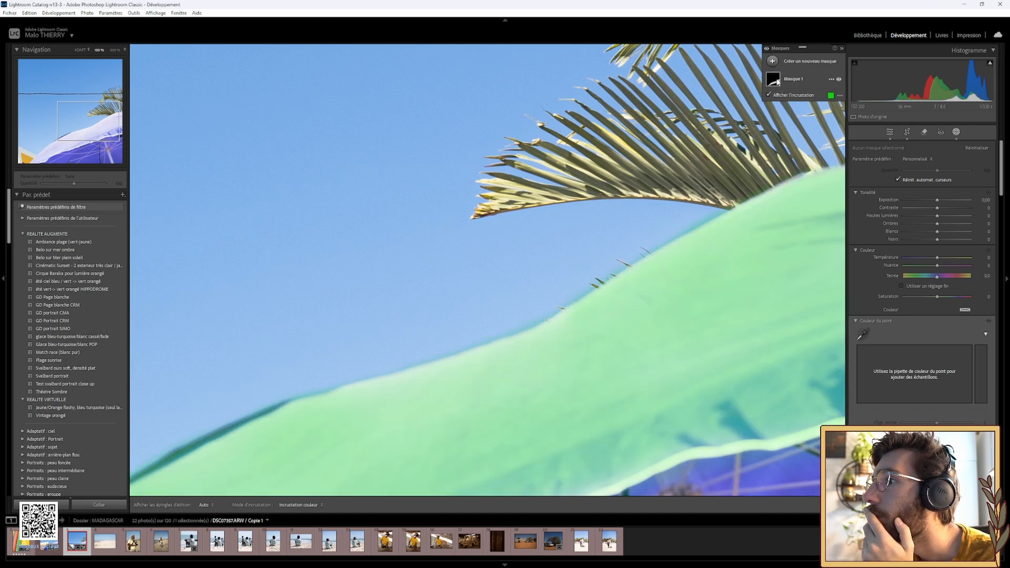
click(776, 80)
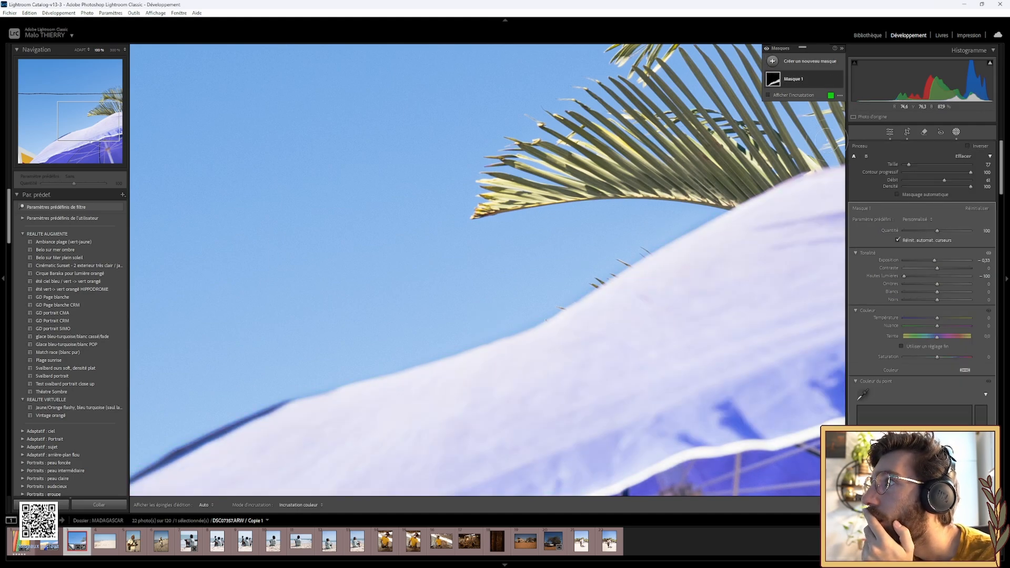
click(767, 95)
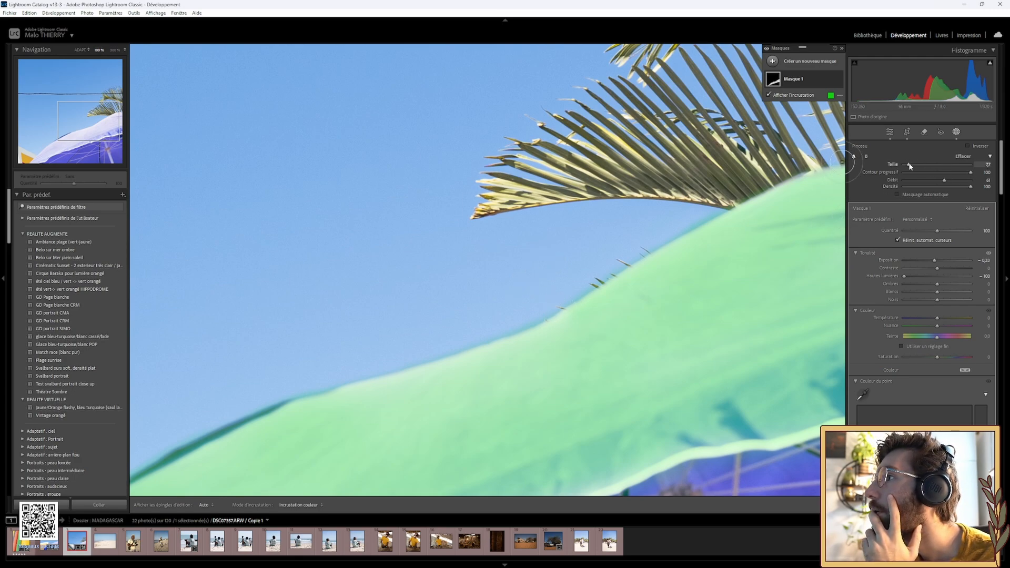
drag(911, 162, 914, 163)
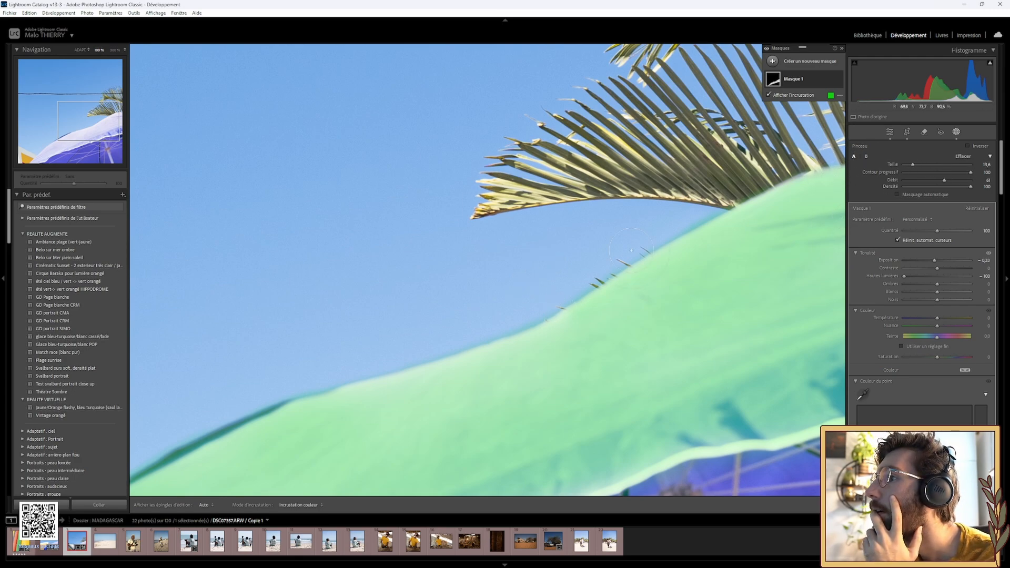
Set the eraser size to 21.3 and erase the mask spill from the sky above the canopy's upper edge.
drag(582, 255, 555, 282)
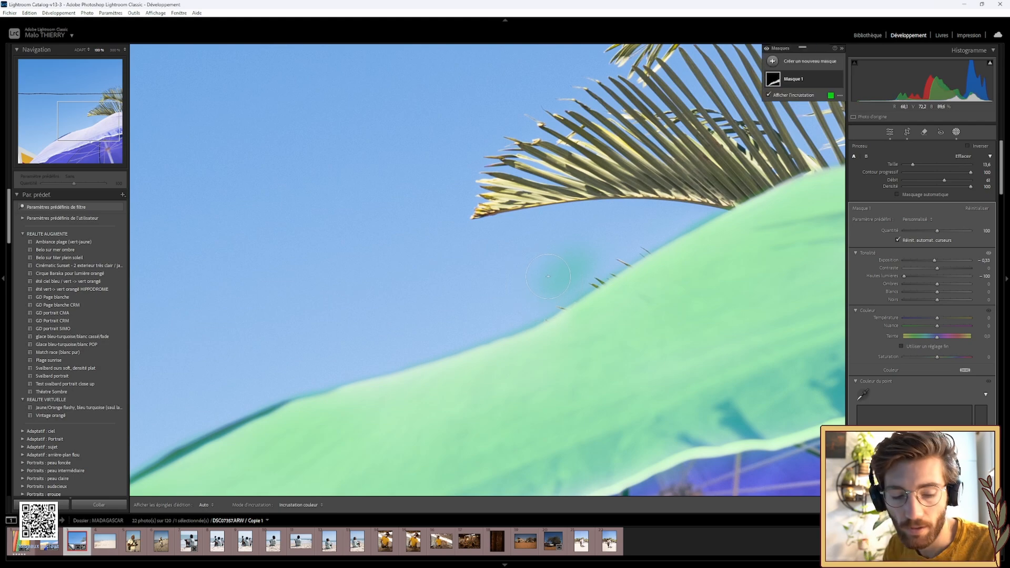
drag(599, 246, 532, 279)
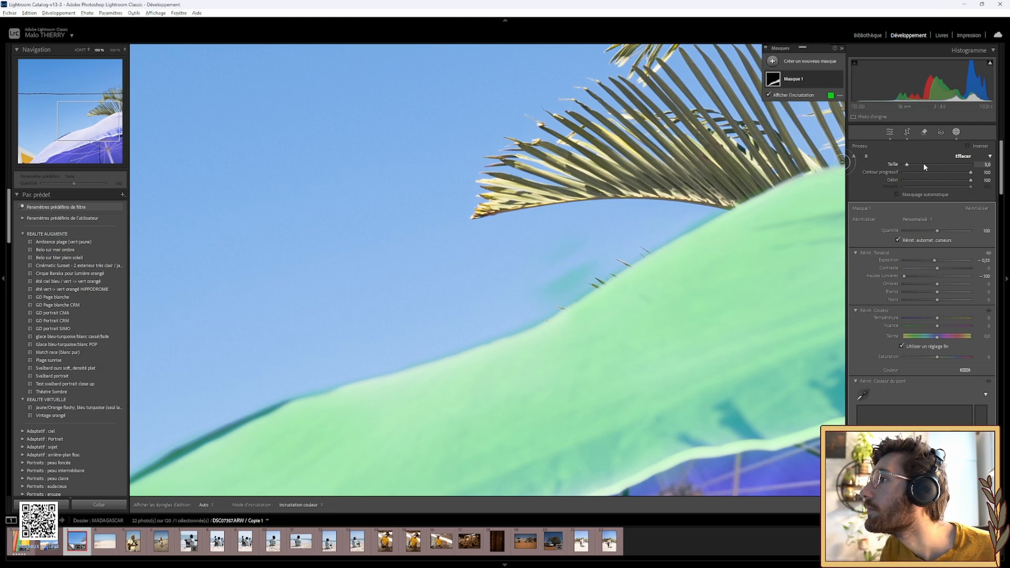
drag(926, 164, 918, 164)
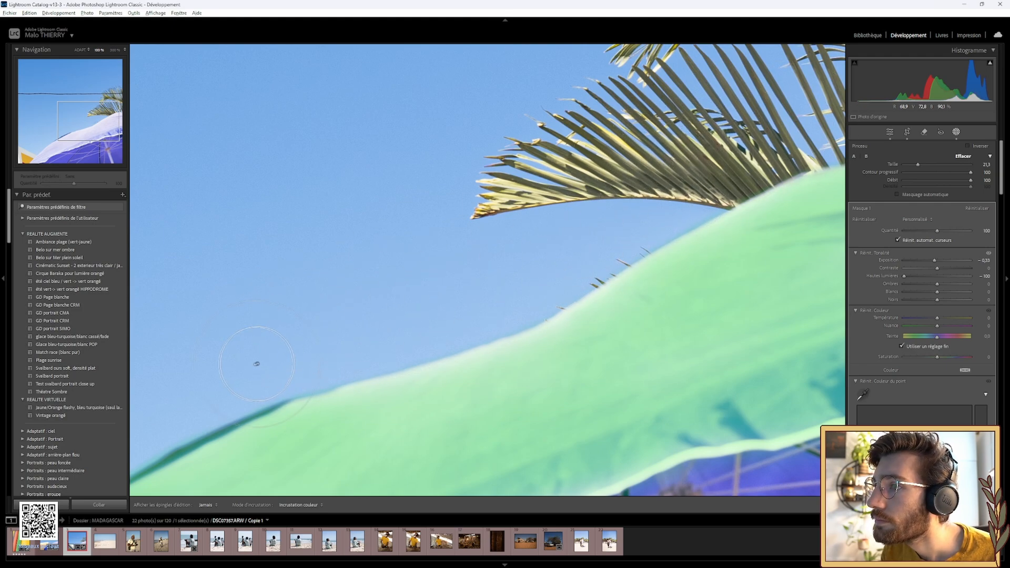
mouse_move(257, 364)
mouse_down()
mouse_move(423, 320)
mouse_move(444, 300)
mouse_up()
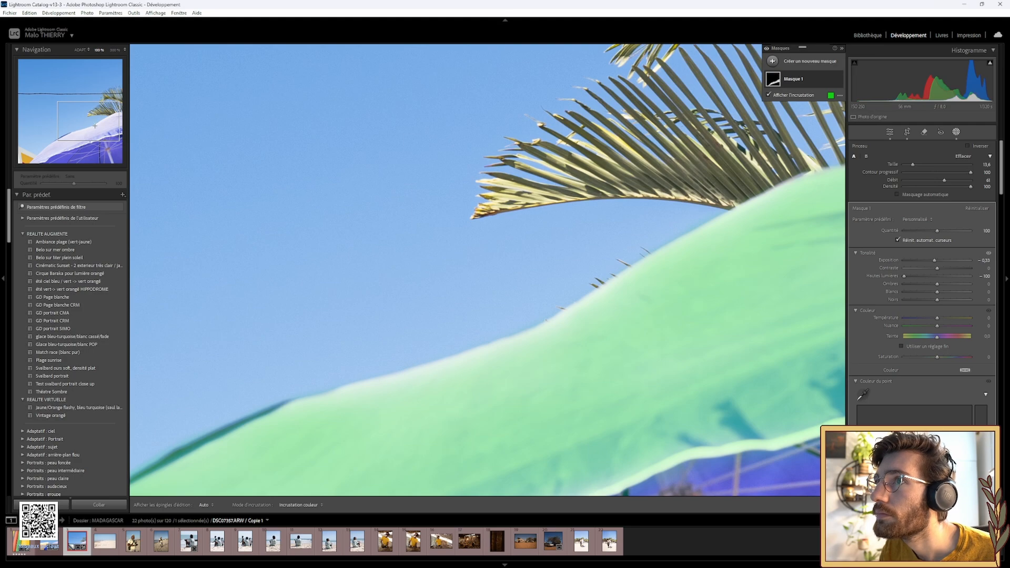
Hide the overlay, erase mask spill from the sky along the canopy's lower-left and upper edges, and close the masking tool.
mouse_move(109, 124)
mouse_down()
mouse_move(125, 117)
mouse_move(53, 148)
mouse_up()
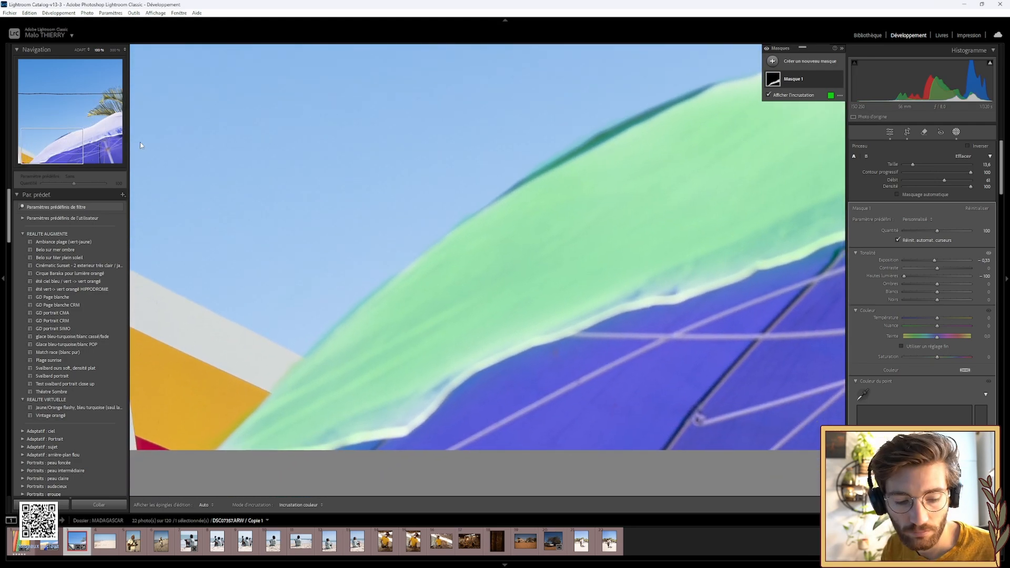
click(774, 80)
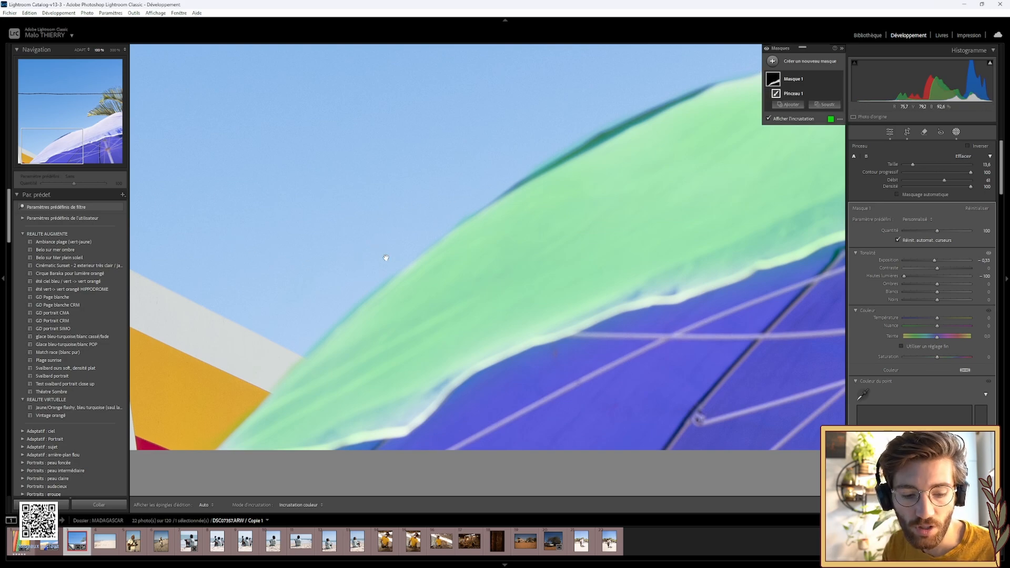
drag(373, 218, 370, 216)
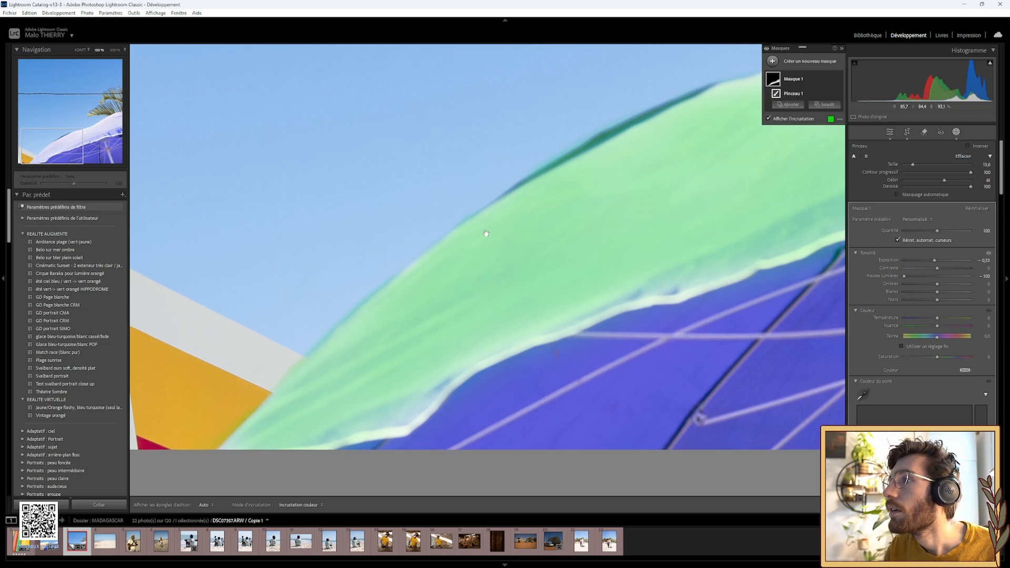
click(957, 132)
click(956, 132)
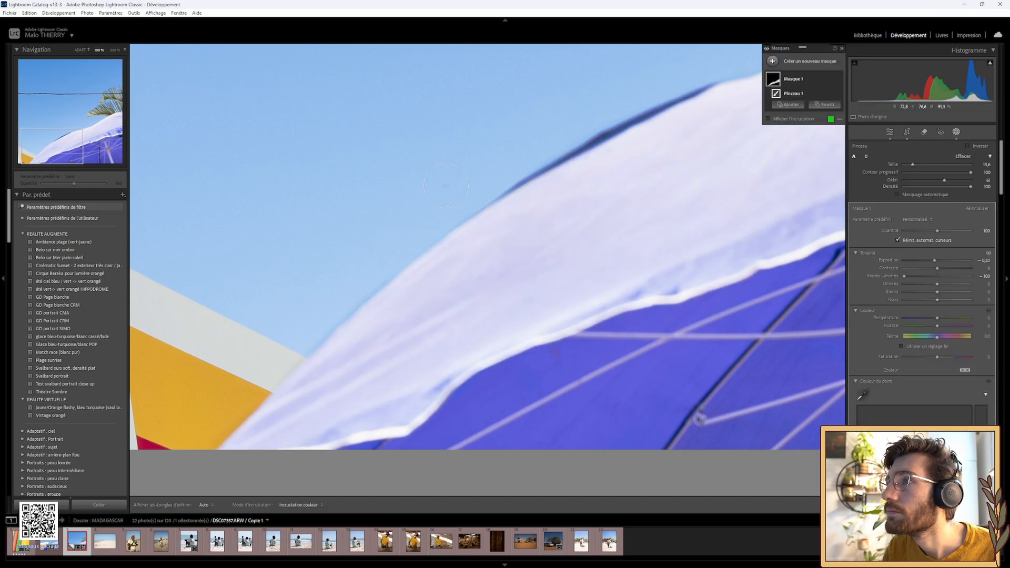
key(alt)
drag(357, 237, 280, 293)
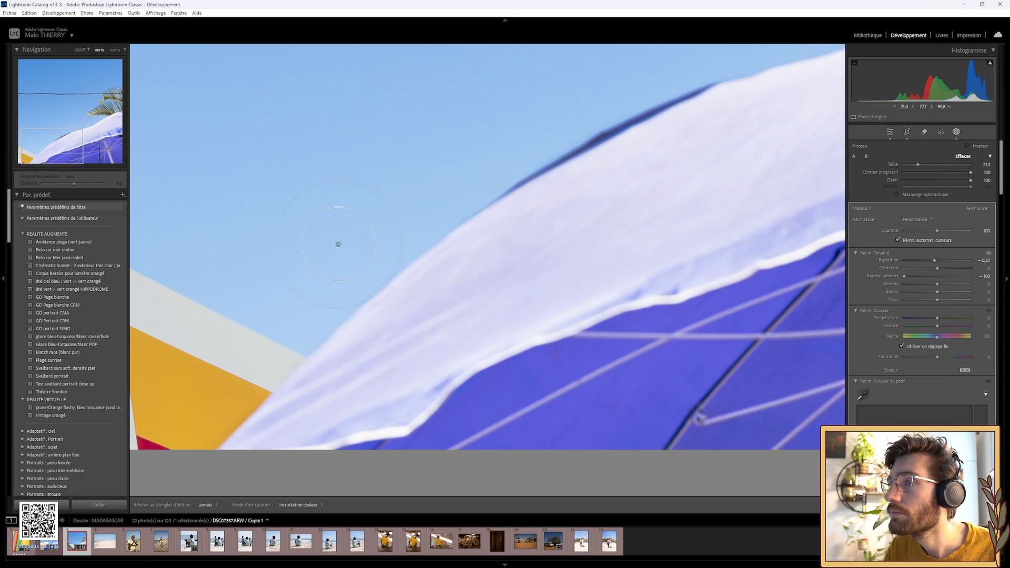
mouse_move(758, 109)
mouse_down()
mouse_move(661, 91)
mouse_move(652, 101)
mouse_up()
key(z)
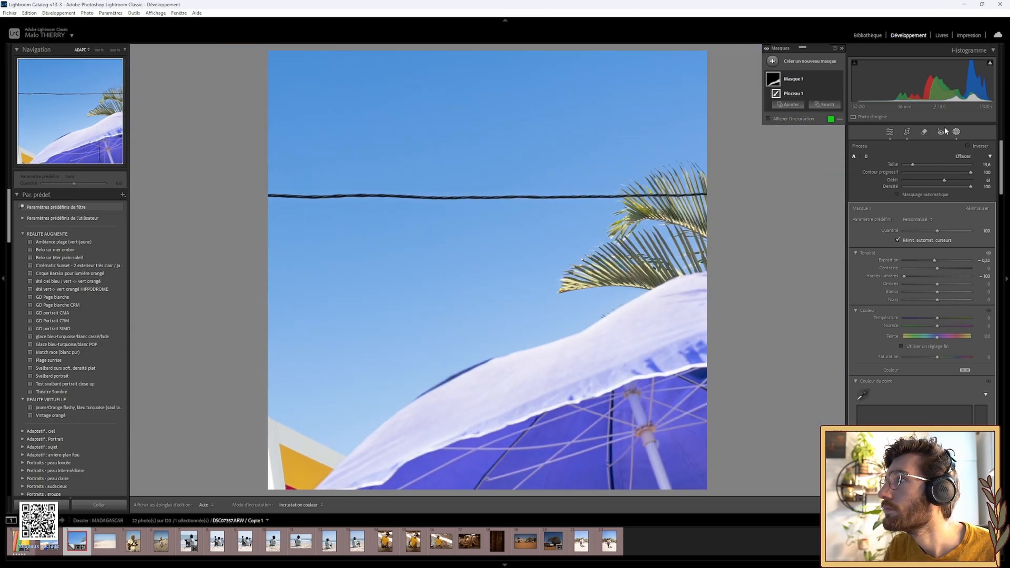
click(959, 131)
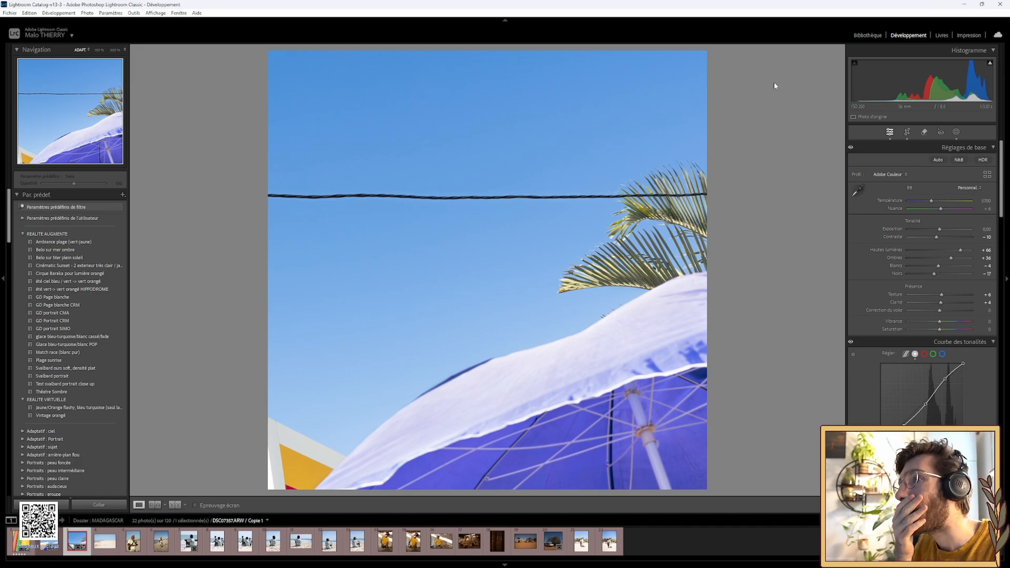
Compare the whole photo repeatedly before and after the edits.
key(alt)
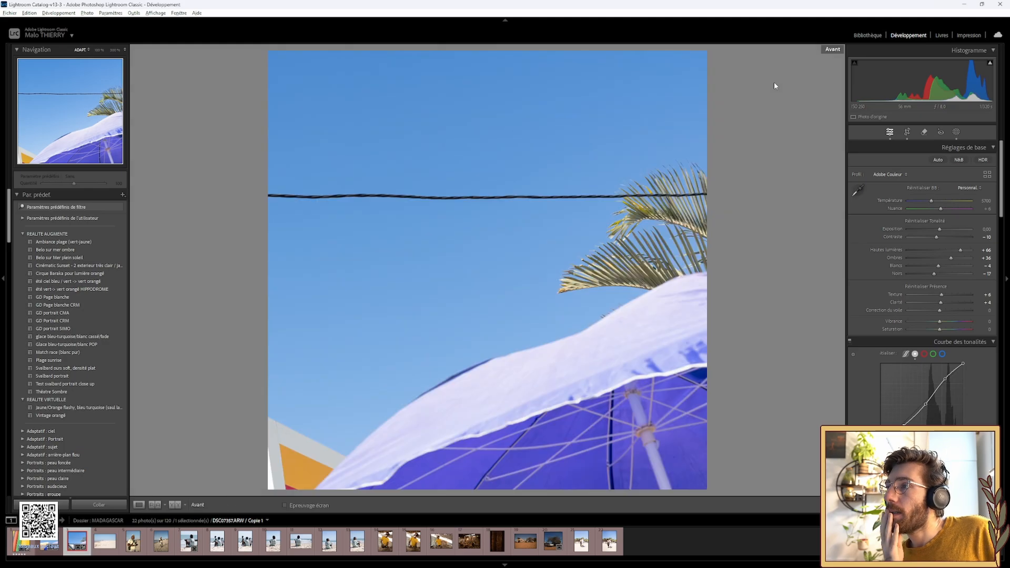
key(backslash)
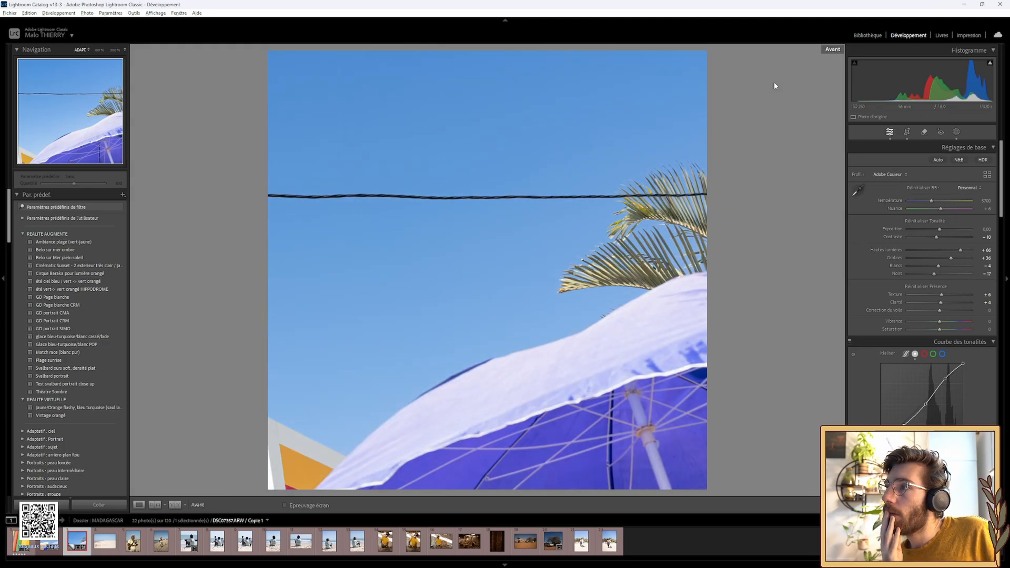
key(backslash)
key(backslash)
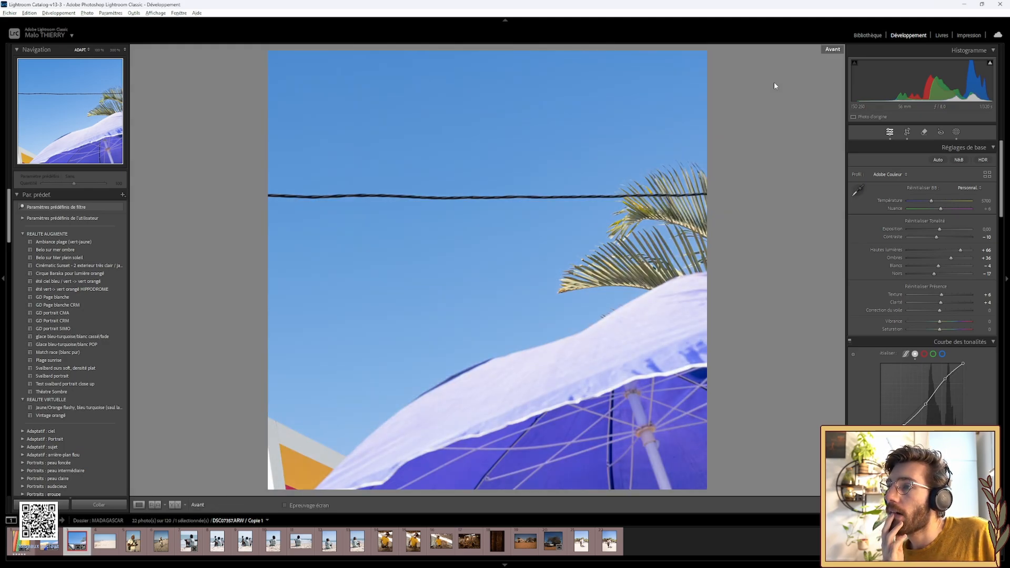
key(backslash)
key(backslash)
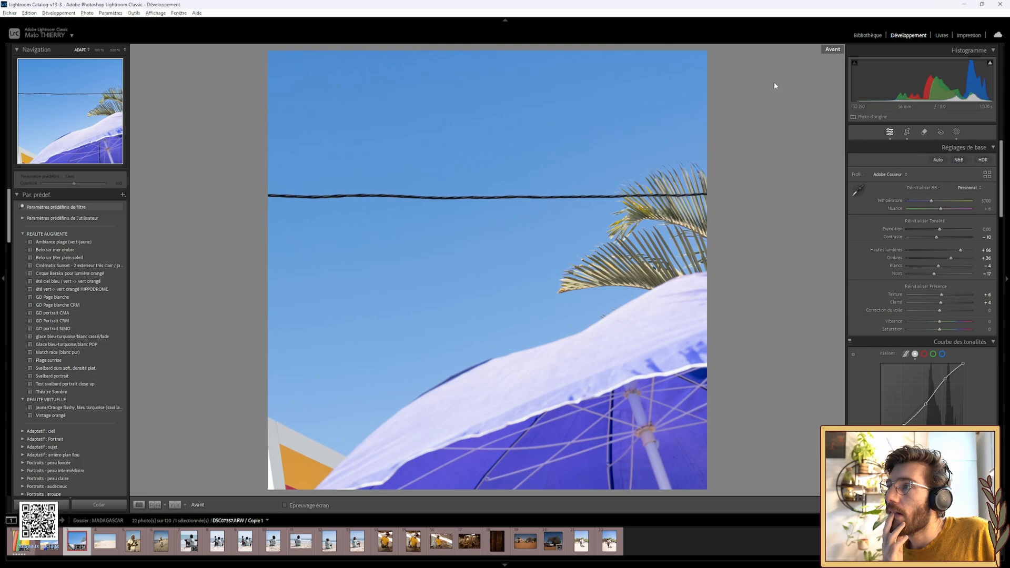
key(backslash)
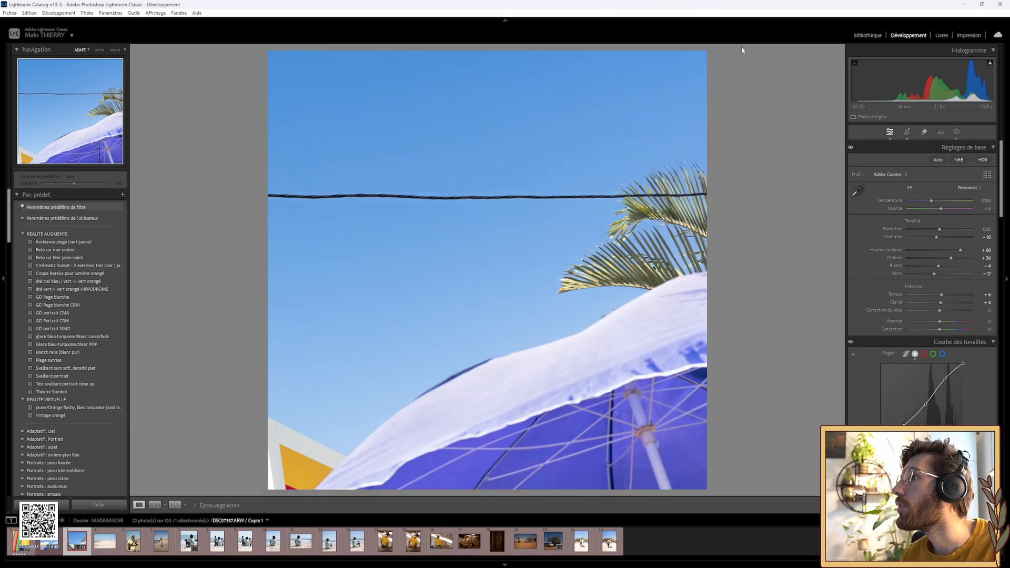
Visualize spots with a raised threshold, remove the sensor spot in the sky above the parasol's left slope, and close the Remove tool.
click(924, 133)
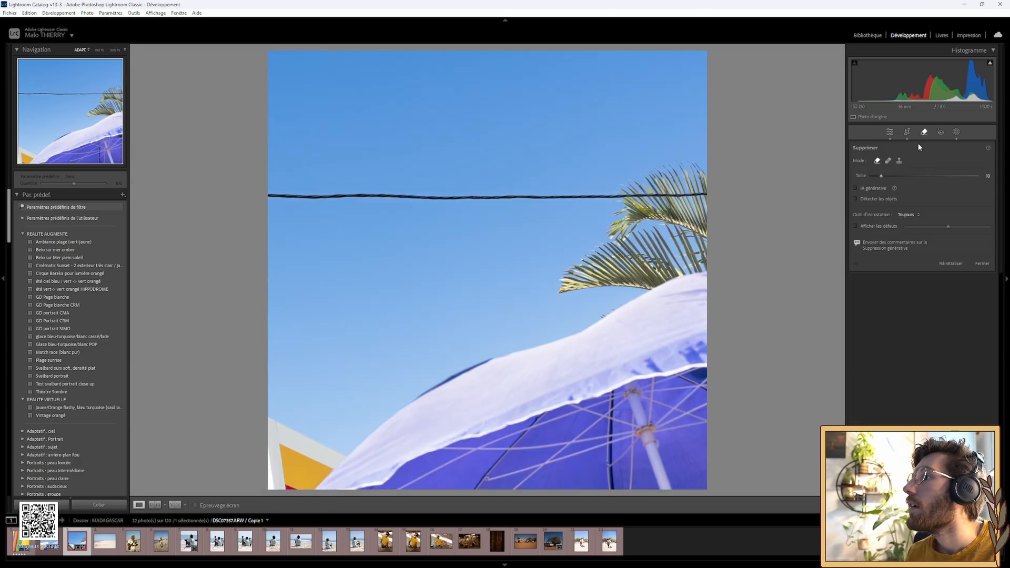
click(856, 226)
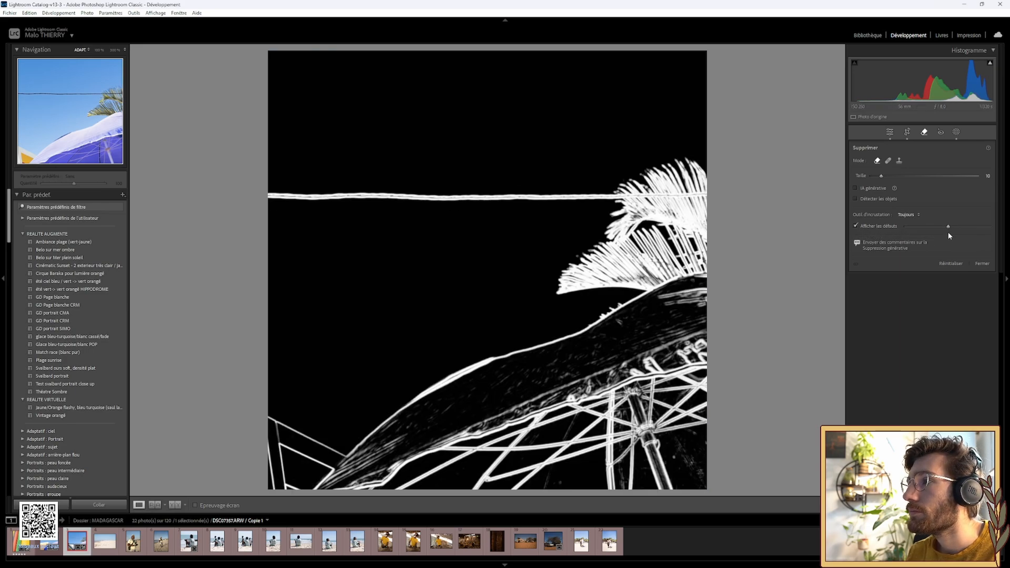
drag(947, 227, 976, 228)
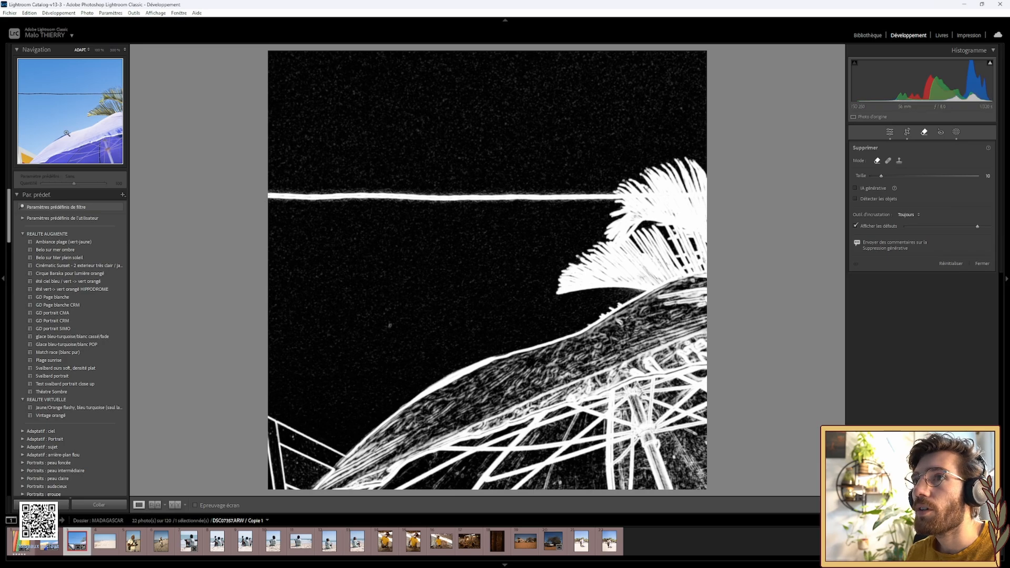
click(51, 126)
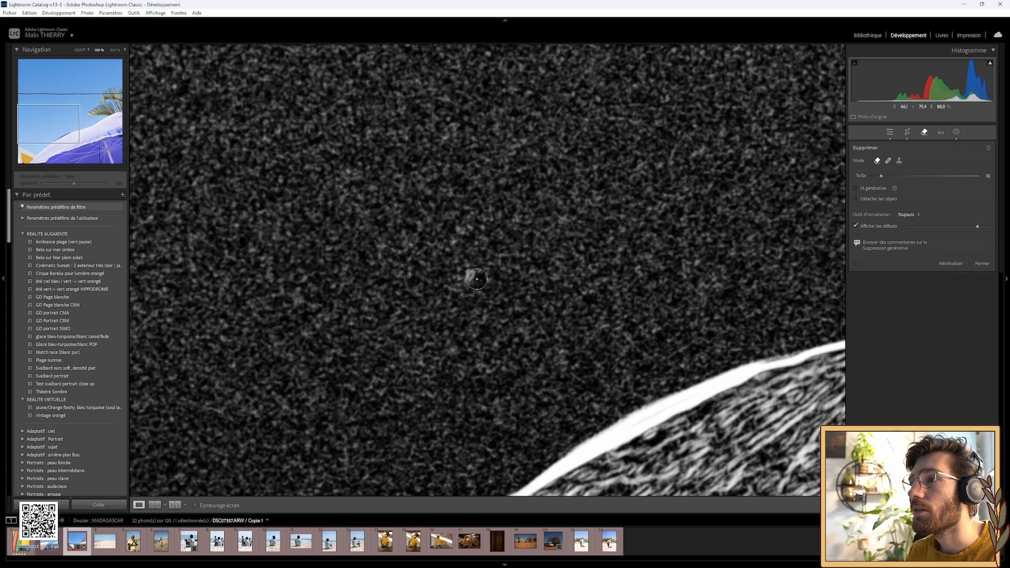
click(468, 275)
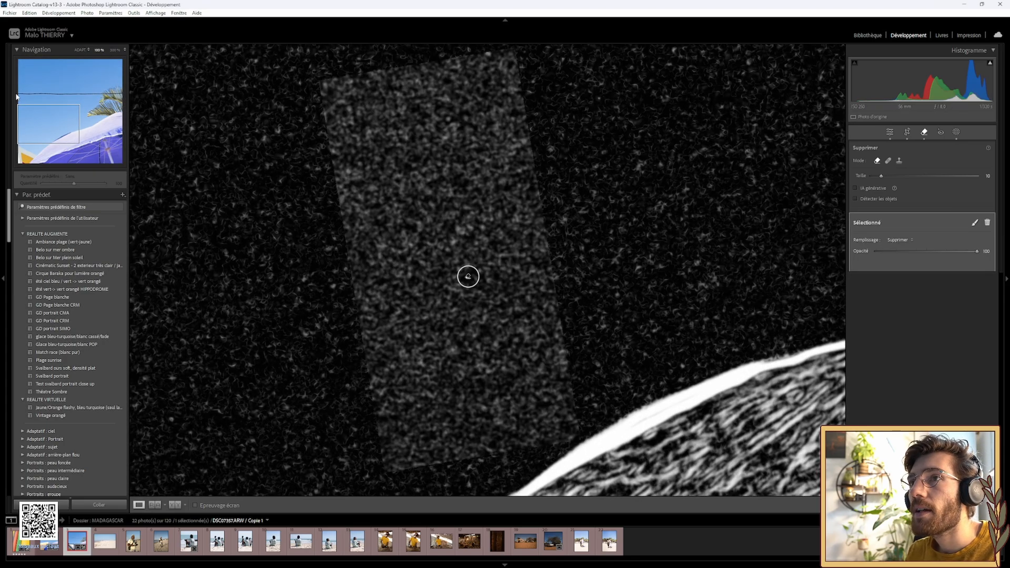
key(z)
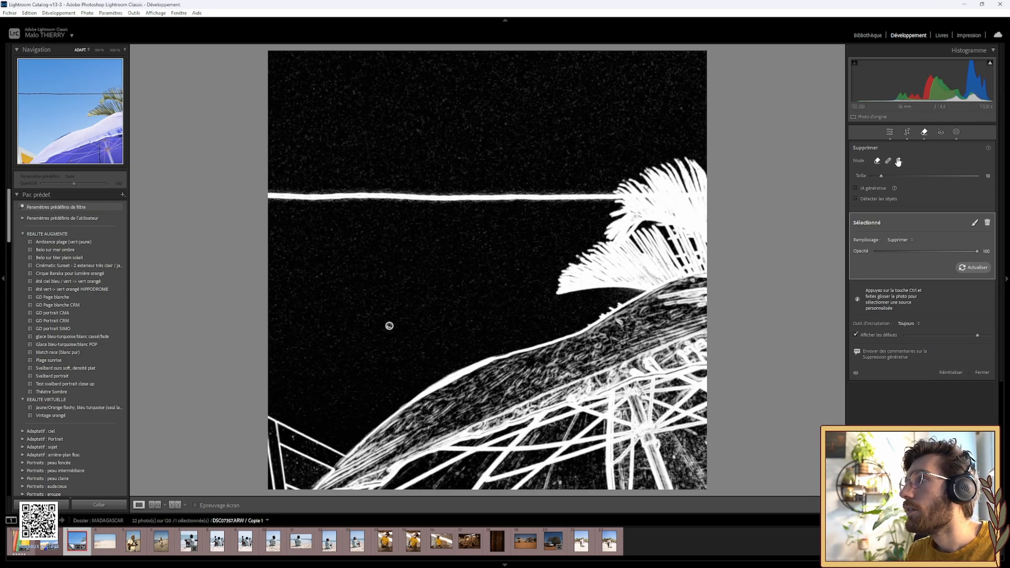
click(924, 132)
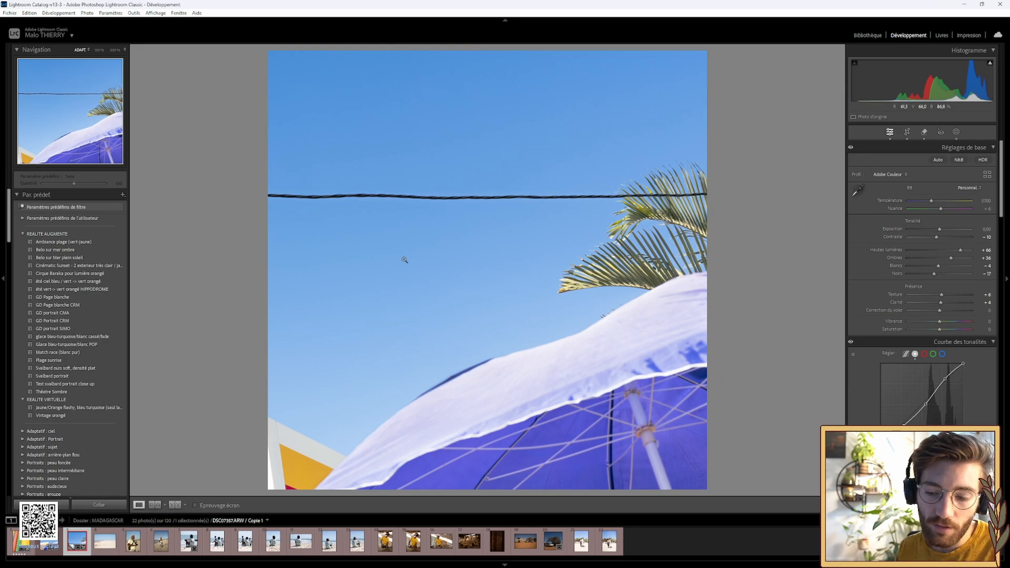
Rate the edited photo of the parasol and palm leaves five stars.
key(5)
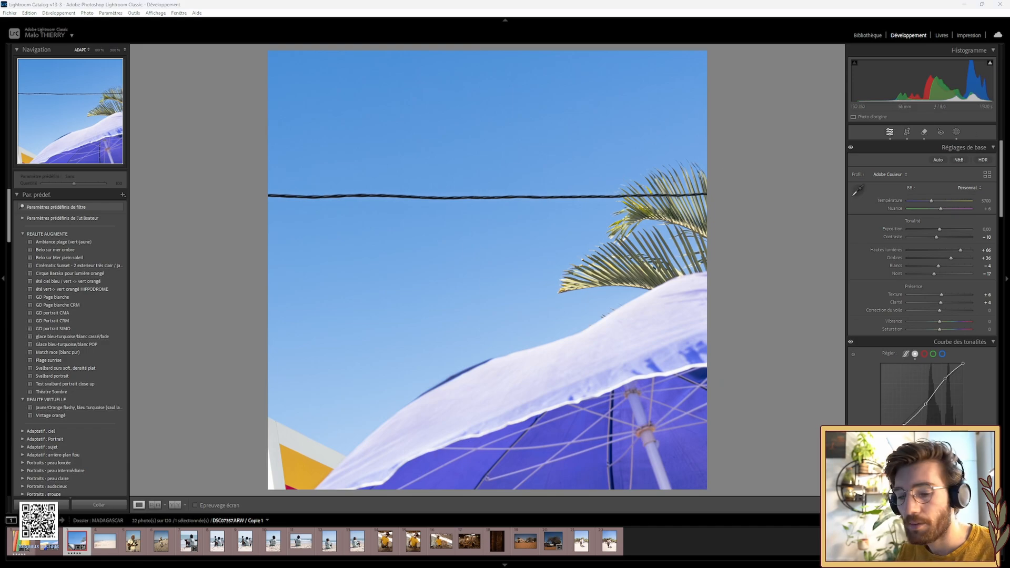
key(XF86AudioLowerVolume)
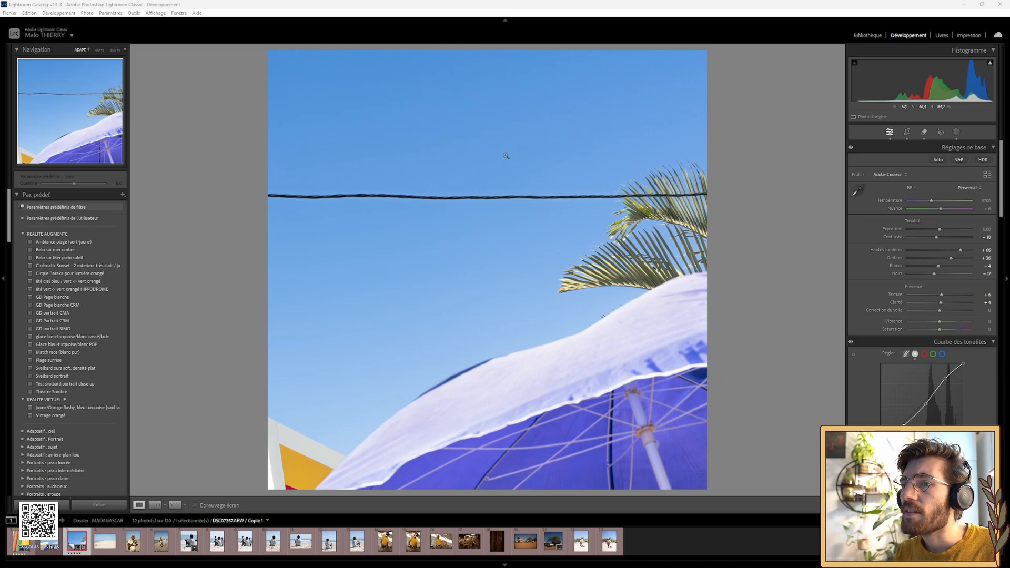
Copy the develop settings without masking, try them on the preceding photo of the building and parasol, and undo the paste.
right_click(470, 204)
mouse_move(518, 207)
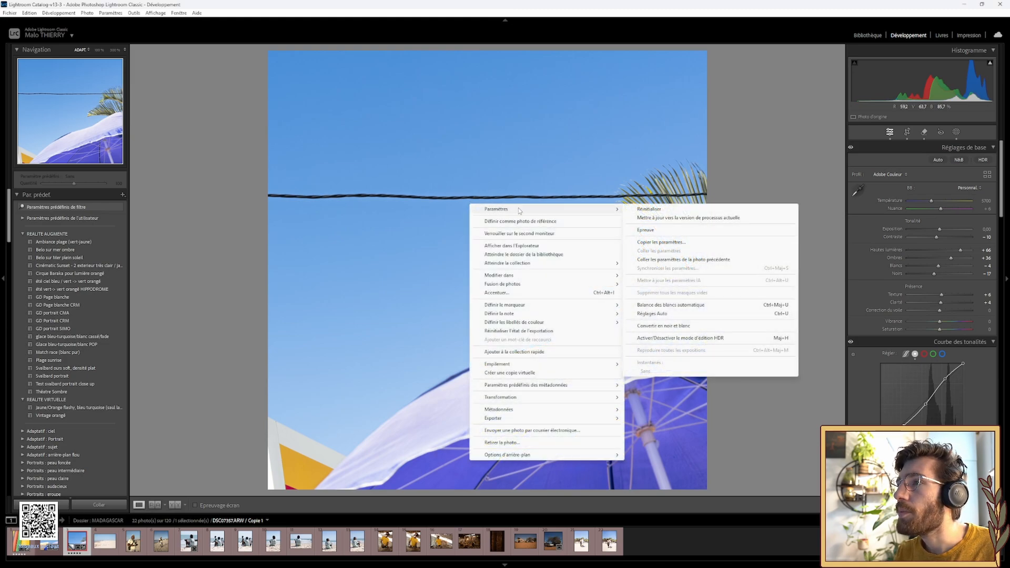
click(695, 245)
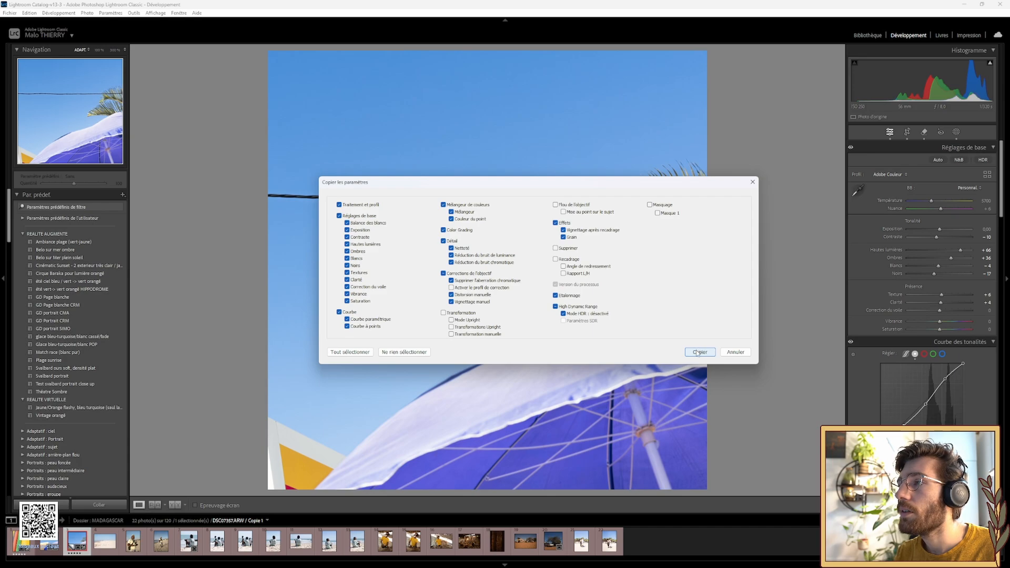
click(697, 353)
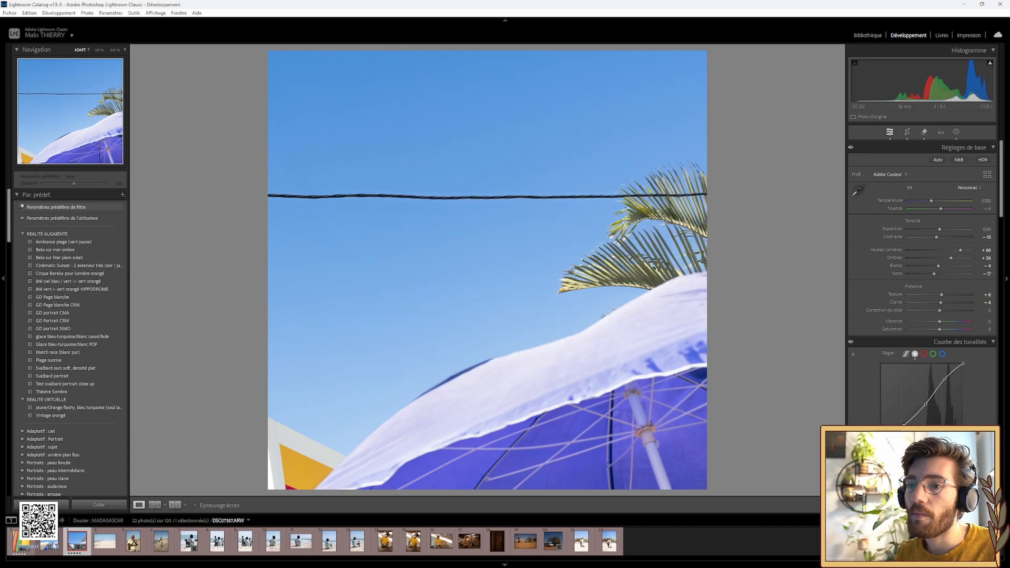
click(51, 543)
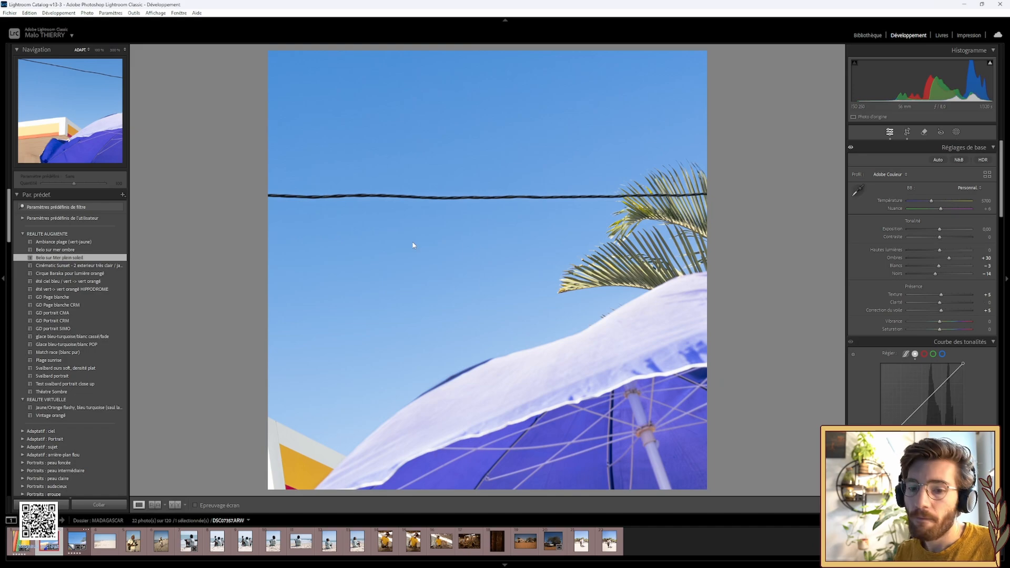
key(ctrl+shift+v)
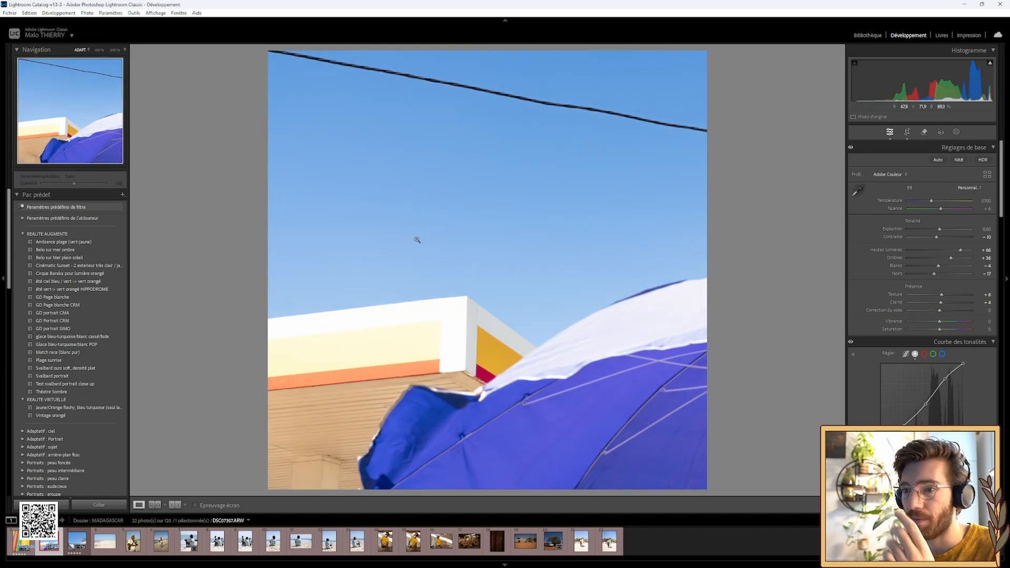
key(ctrl+z)
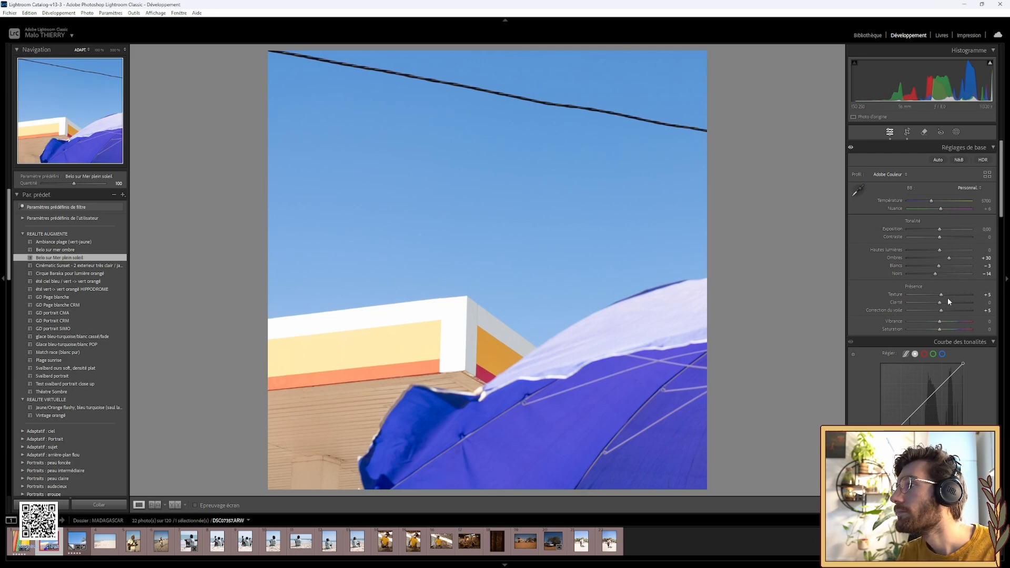
Set Vibrance to +5 and the yellow saturation to +49 for the building and parasol photo.
drag(940, 321, 941, 323)
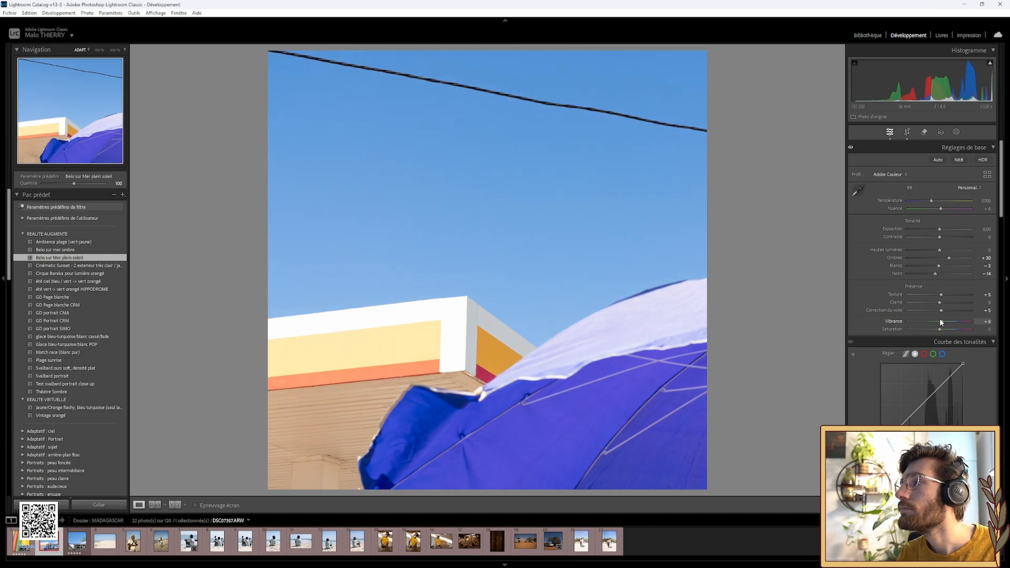
drag(940, 321, 939, 320)
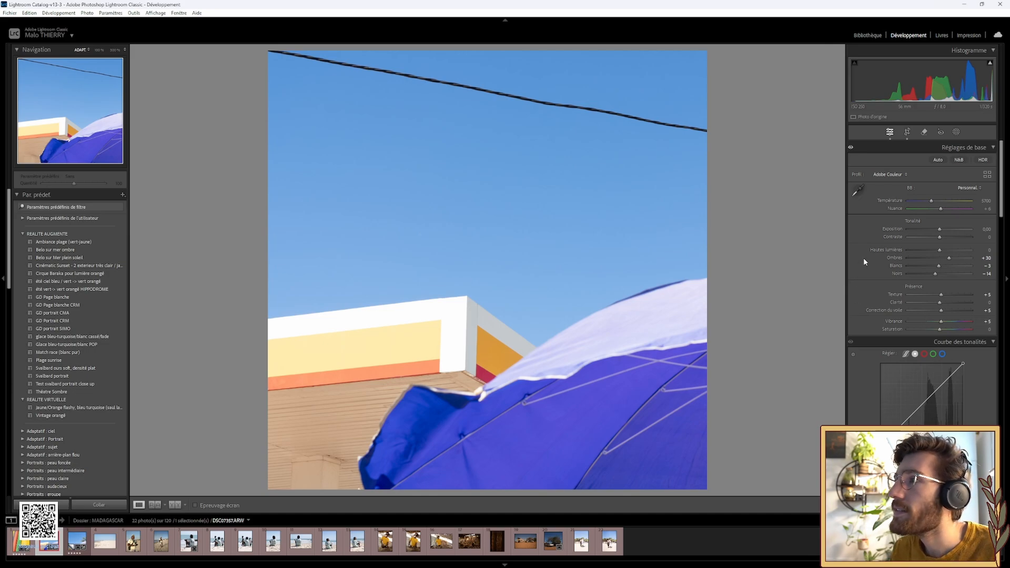
scroll(874, 266, down, 10)
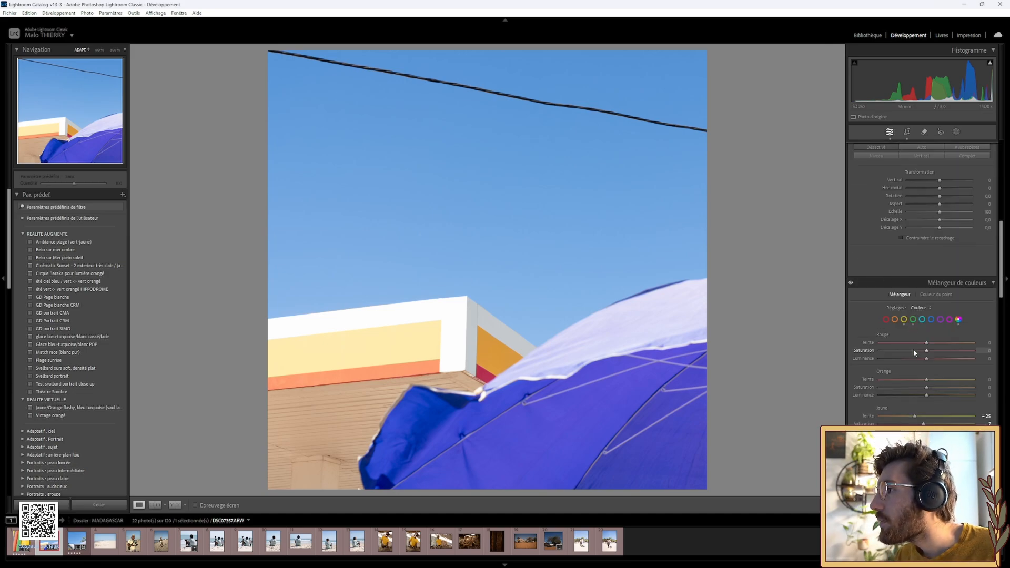
scroll(914, 349, down, 3)
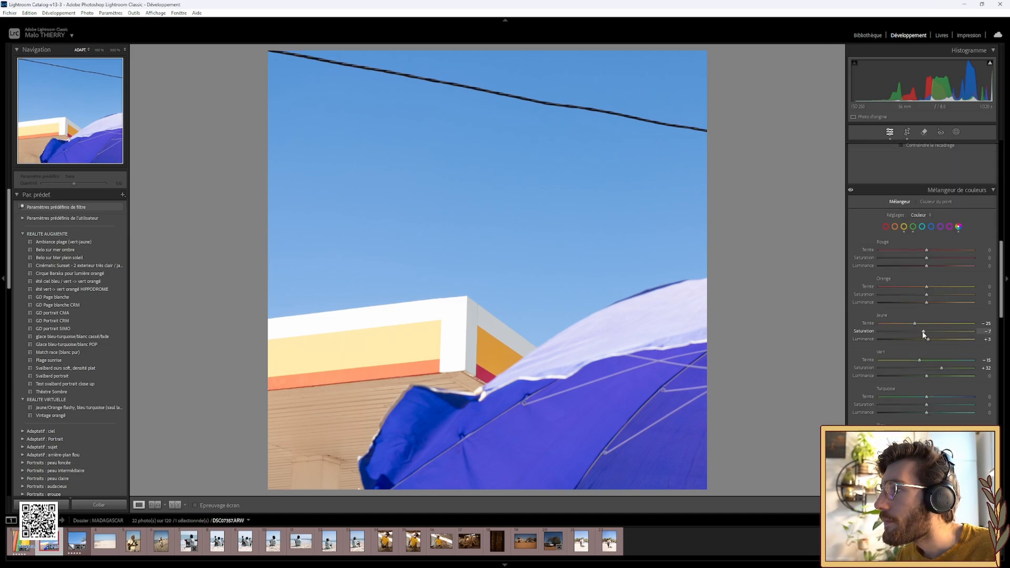
drag(923, 331, 951, 335)
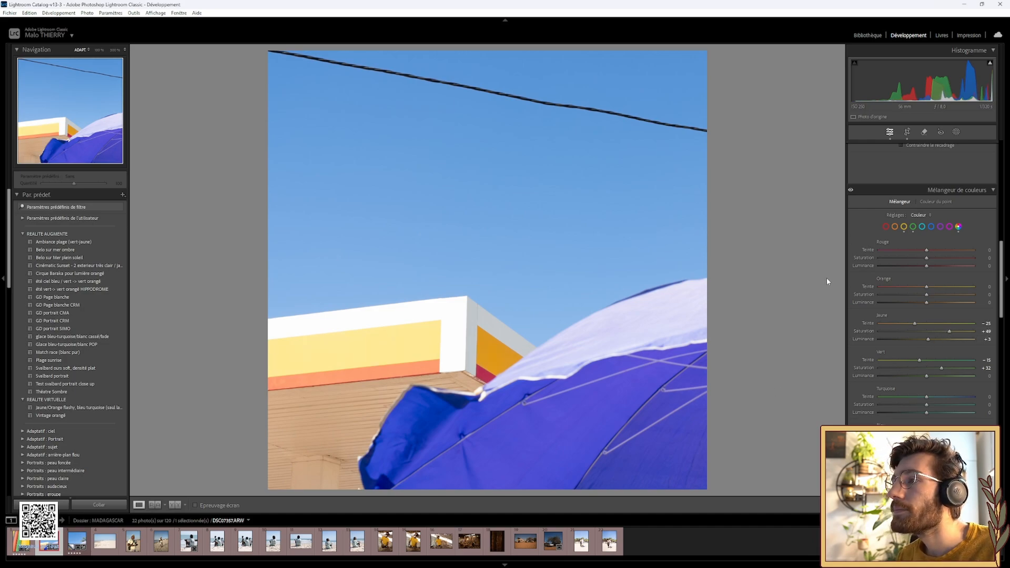
key(alt)
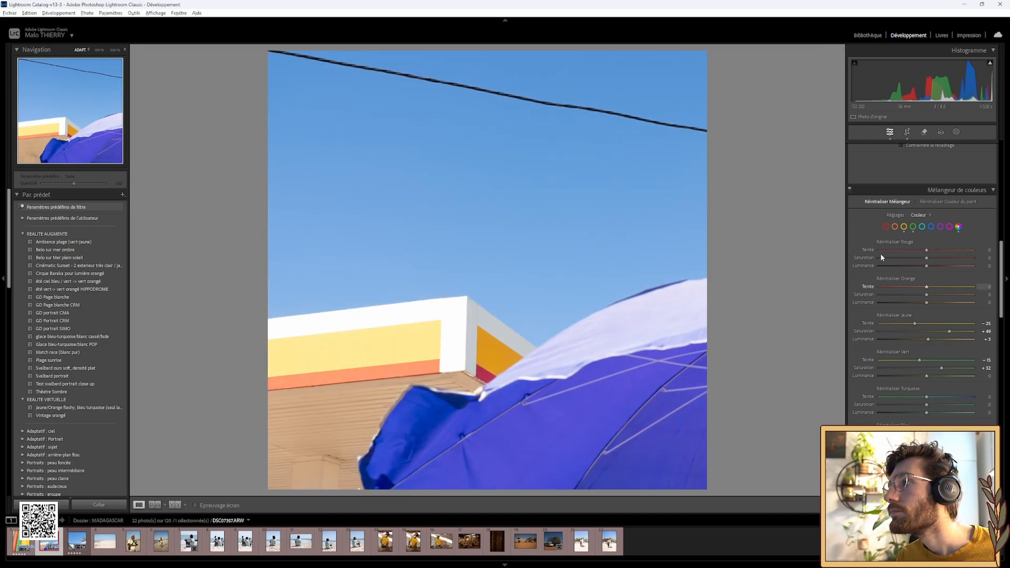
Brighten the sky and parasol by setting the blue luminance to +15.
scroll(920, 368, down, 5)
scroll(926, 223, up, 2)
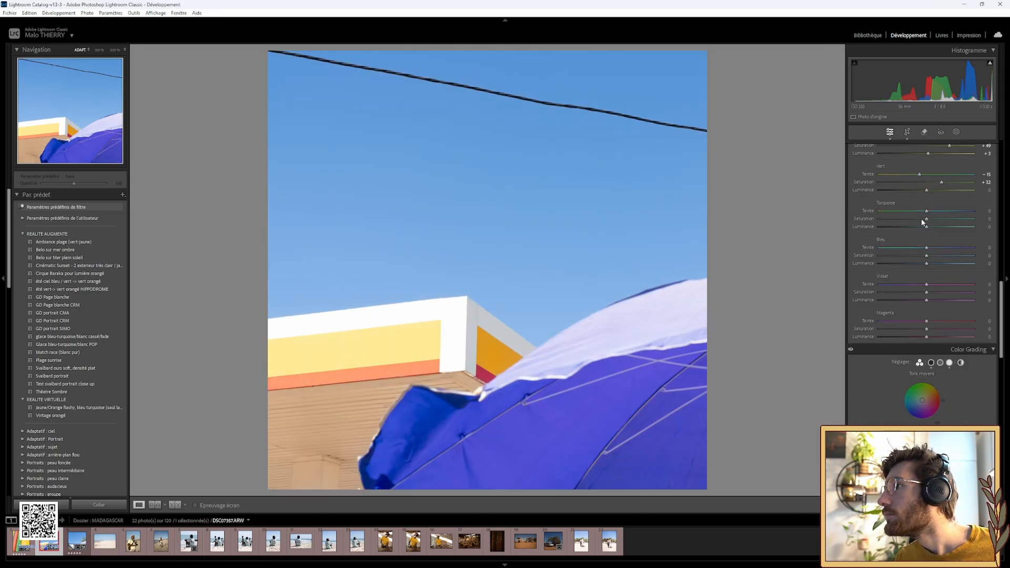
drag(927, 265, 933, 268)
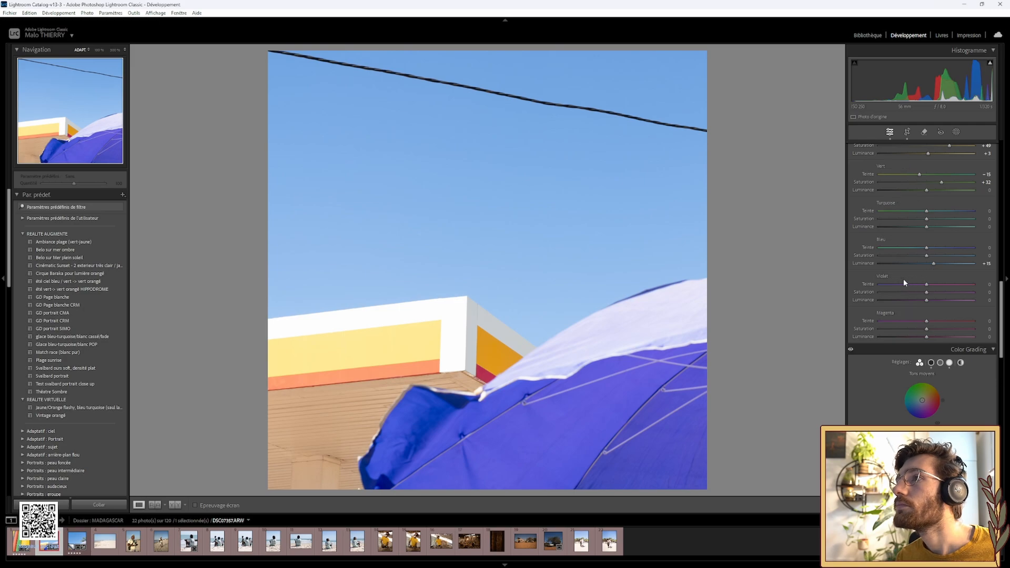
Add a tone curve point that slightly darkens the midtones, and compare the photo with and without the curve.
scroll(889, 287, up, 10)
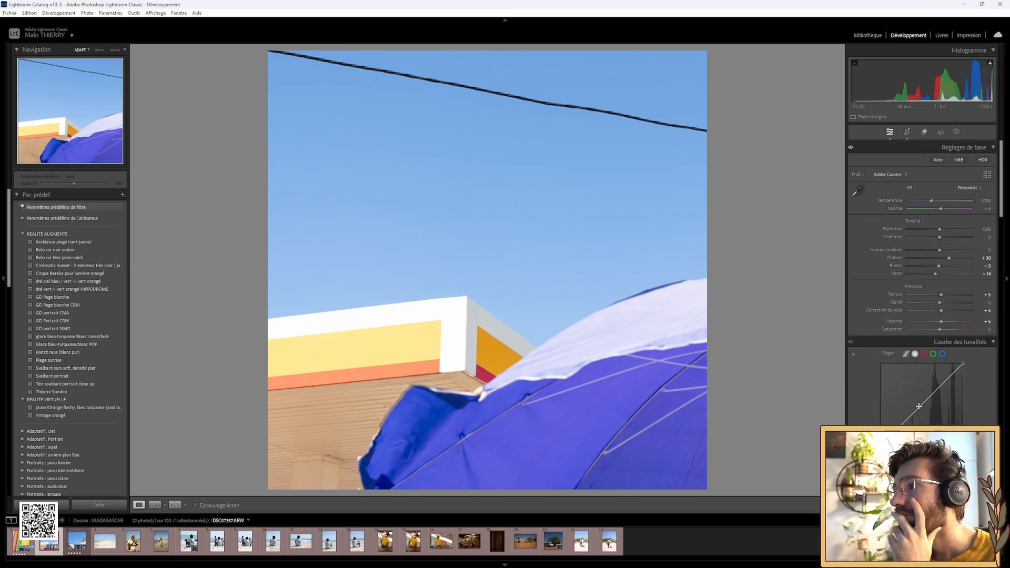
drag(919, 407, 921, 407)
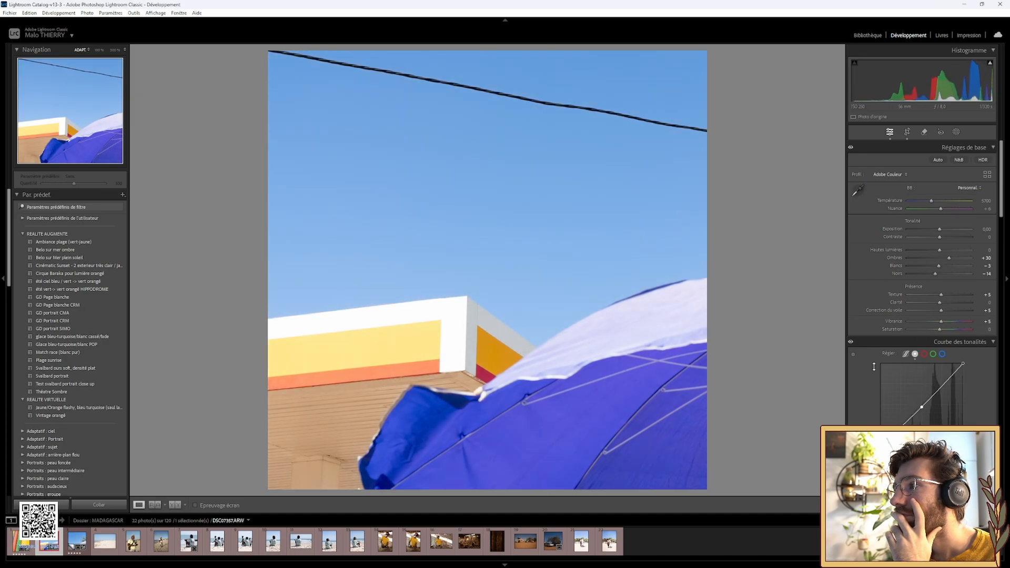
click(852, 342)
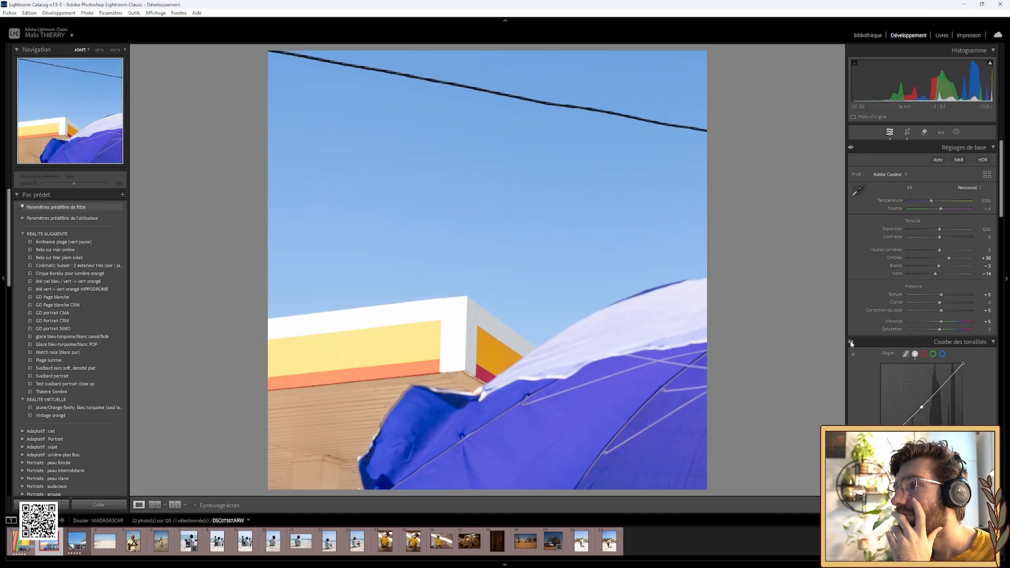
click(851, 343)
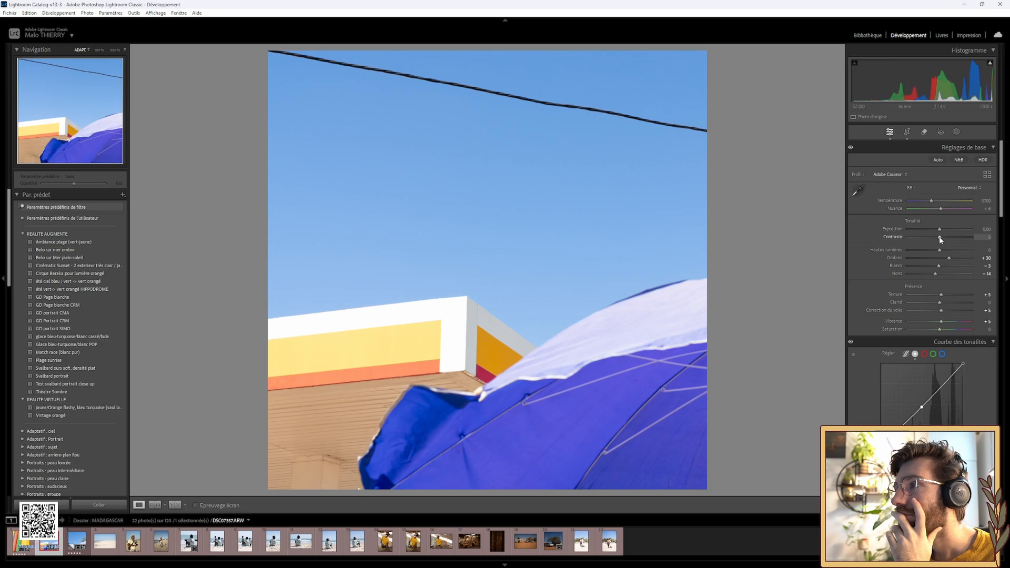
Try Contrast at +39 and Clarity at -10, check the building's roof edge up close, and revert both adjustments.
mouse_move(938, 238)
mouse_down()
mouse_move(919, 240)
mouse_move(951, 245)
mouse_up()
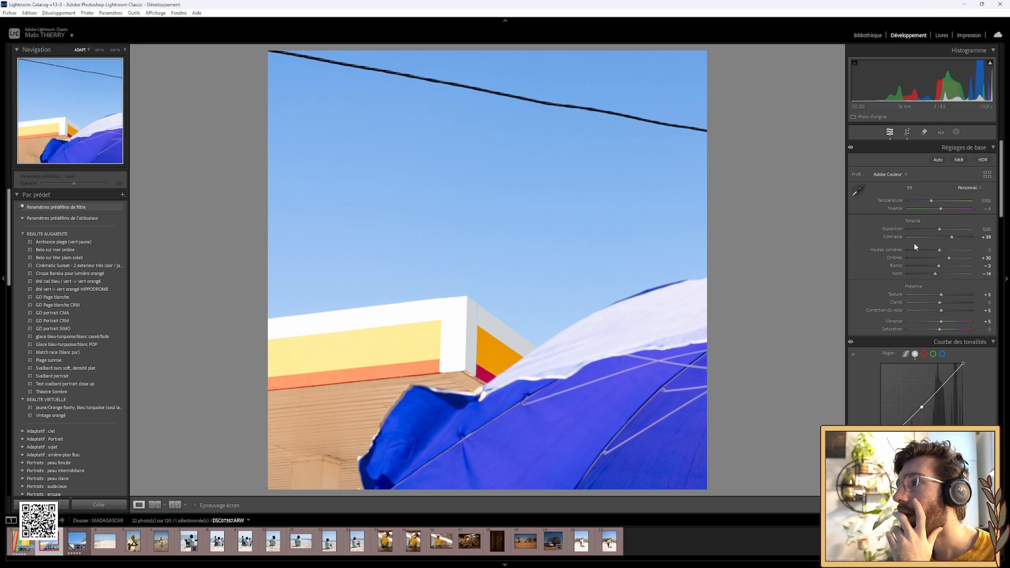
double_click(898, 236)
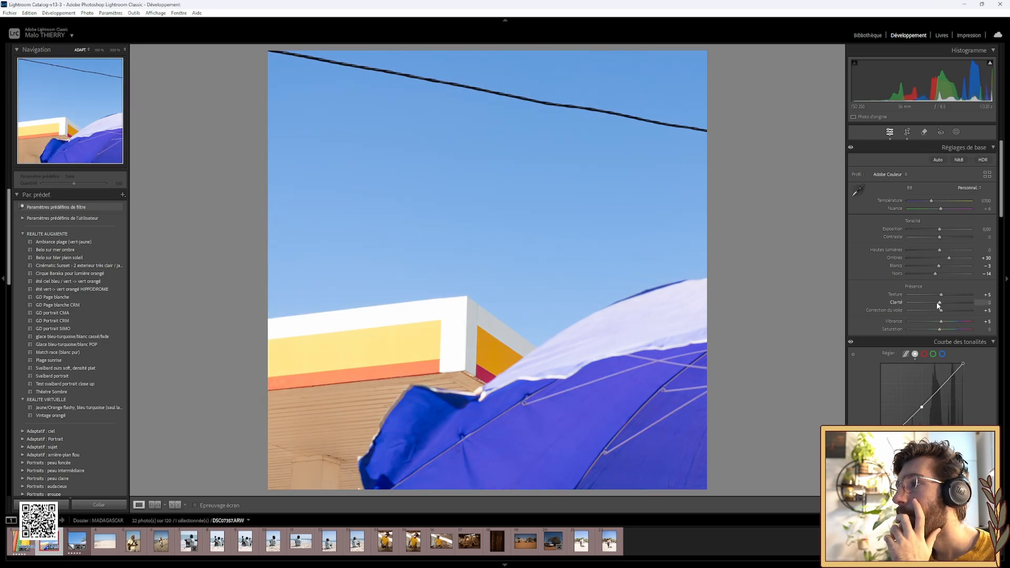
drag(940, 305, 935, 306)
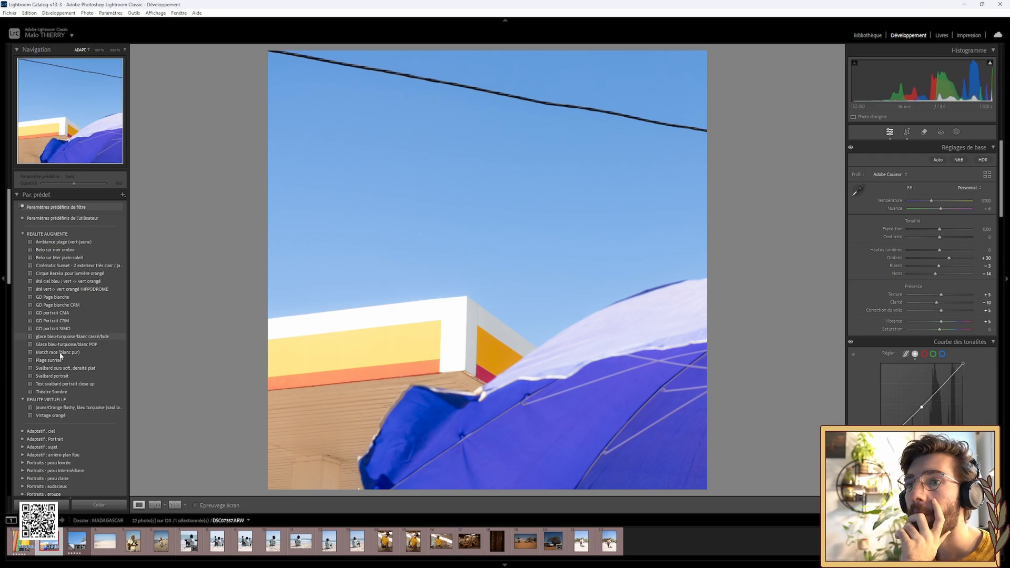
scroll(61, 357, down, 10)
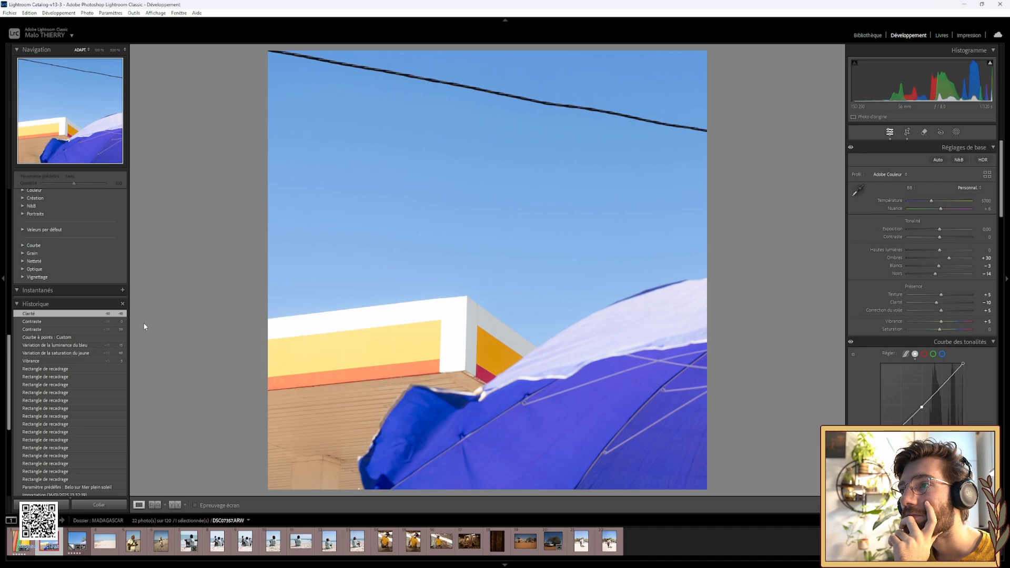
click(419, 314)
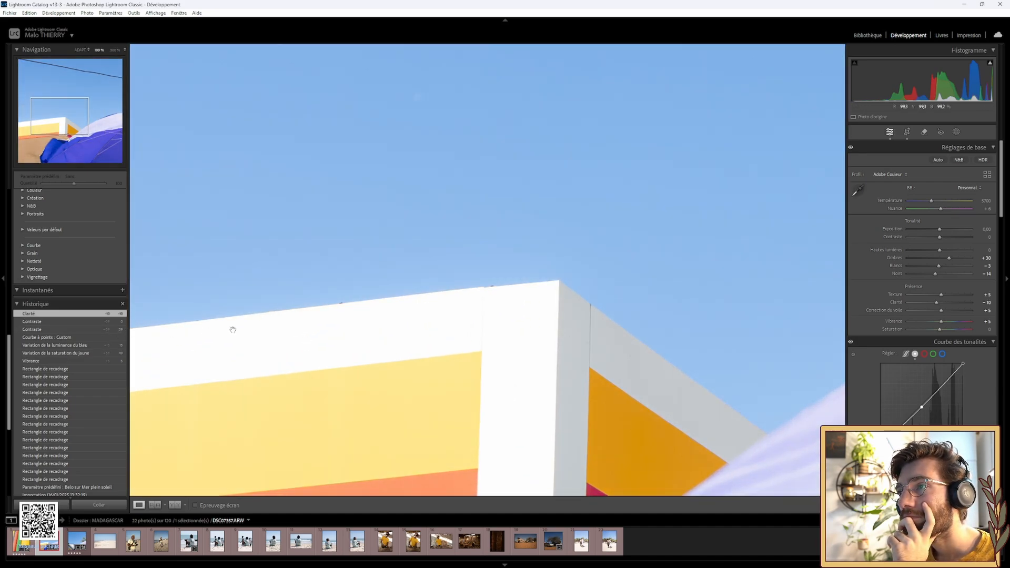
click(249, 329)
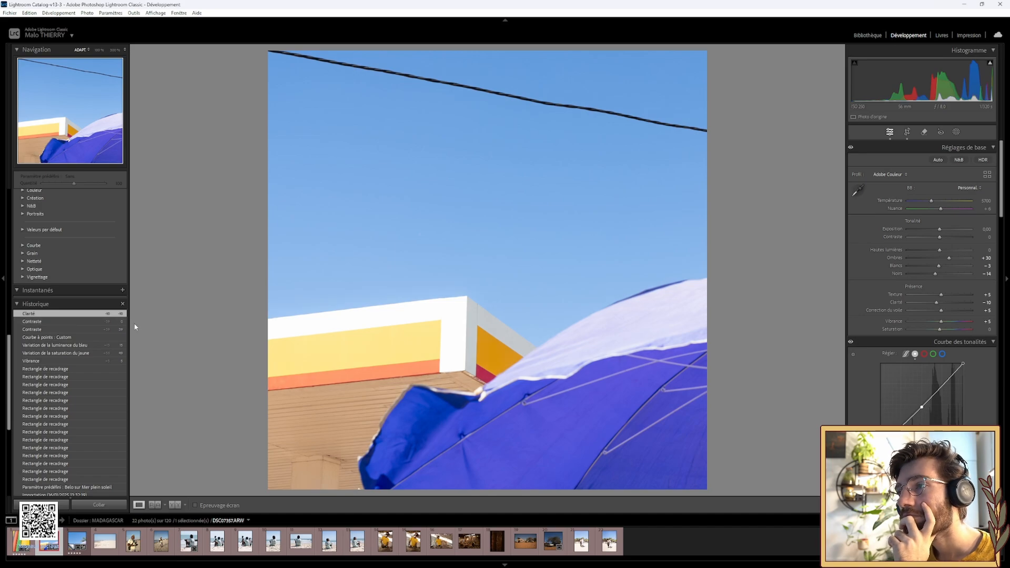
click(117, 324)
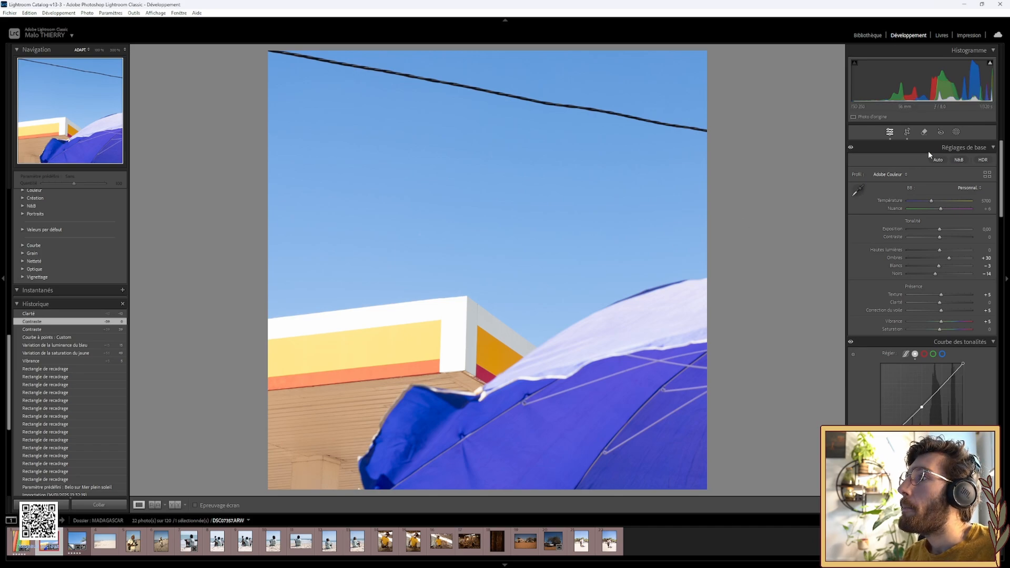
Remove the two sensor spots from the sky above the building with the spot visualization on, and close the Remove tool.
click(925, 133)
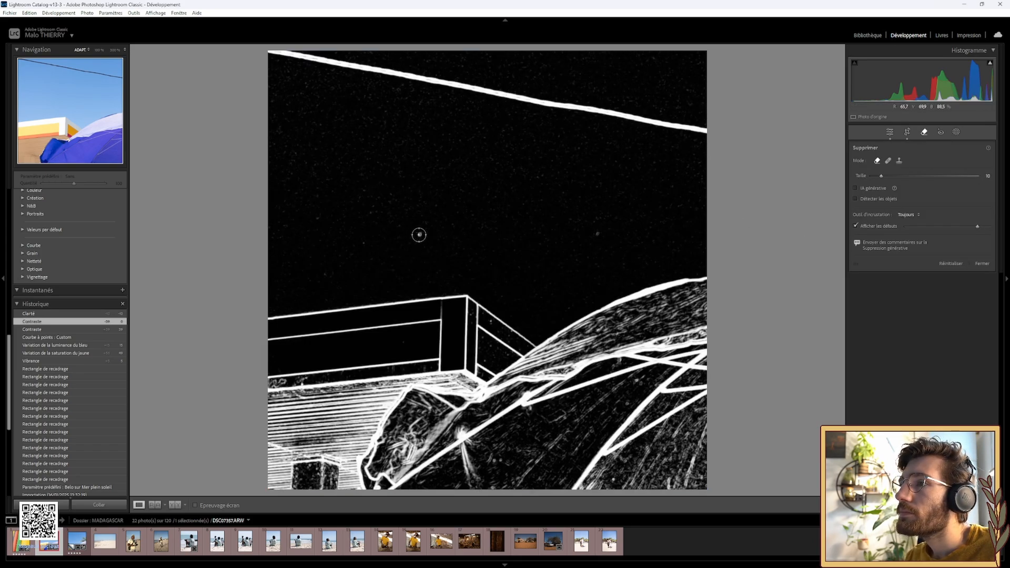
click(597, 234)
click(418, 234)
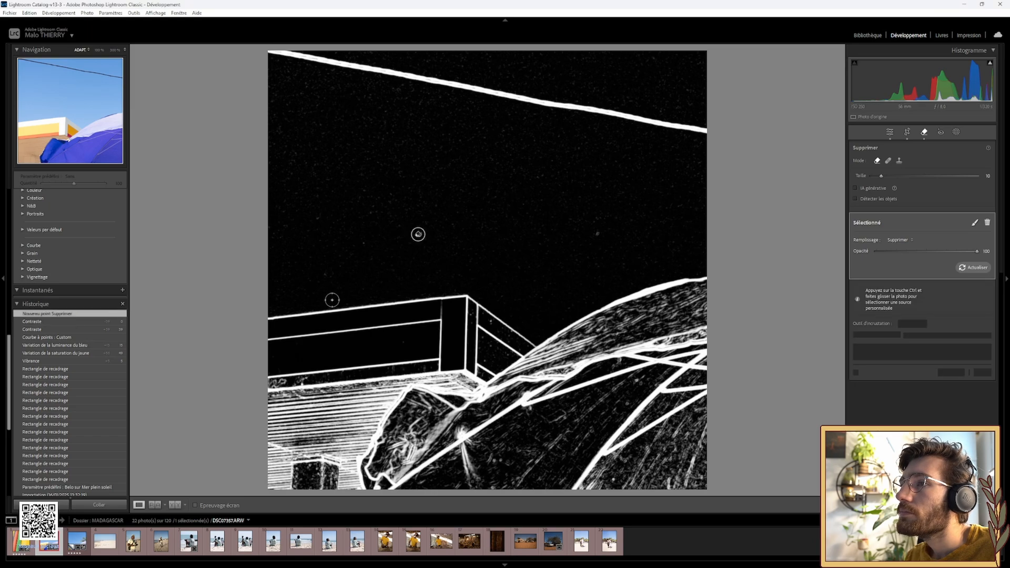
click(596, 231)
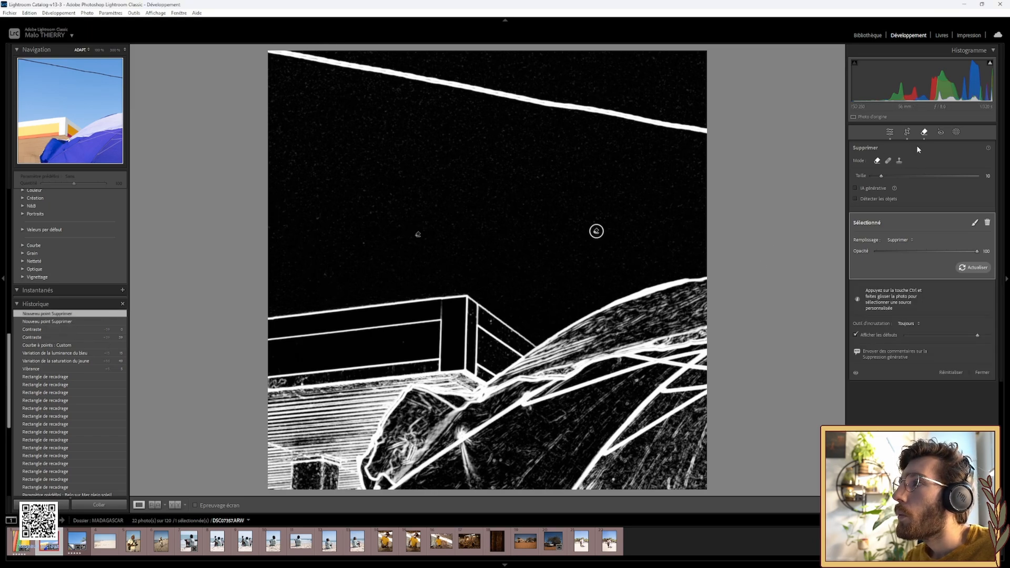
key(q)
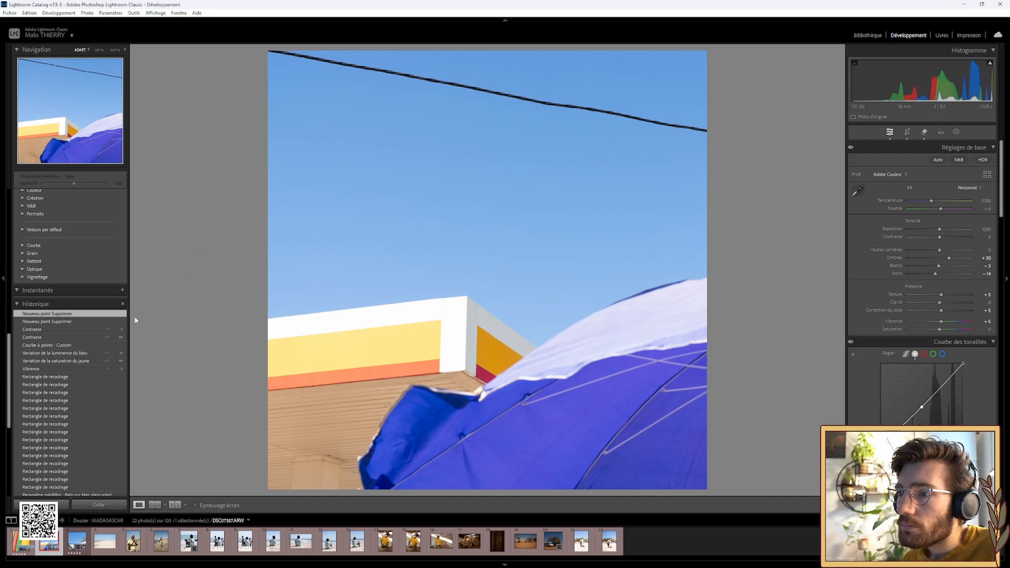
Rate the building and parasol photo five stars, and inspect the walking figure in the beach photo at 100%.
key(5)
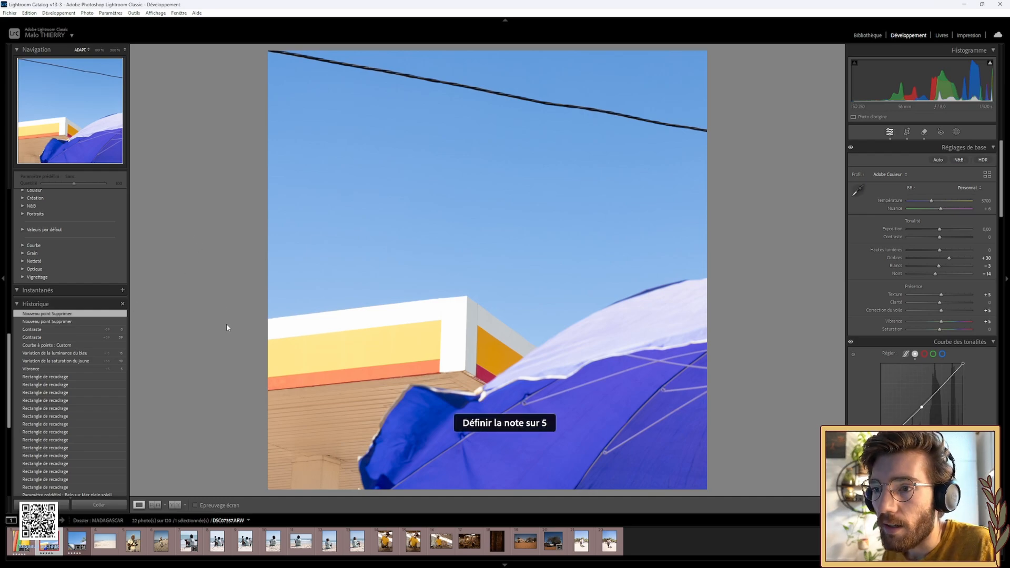
key(Right)
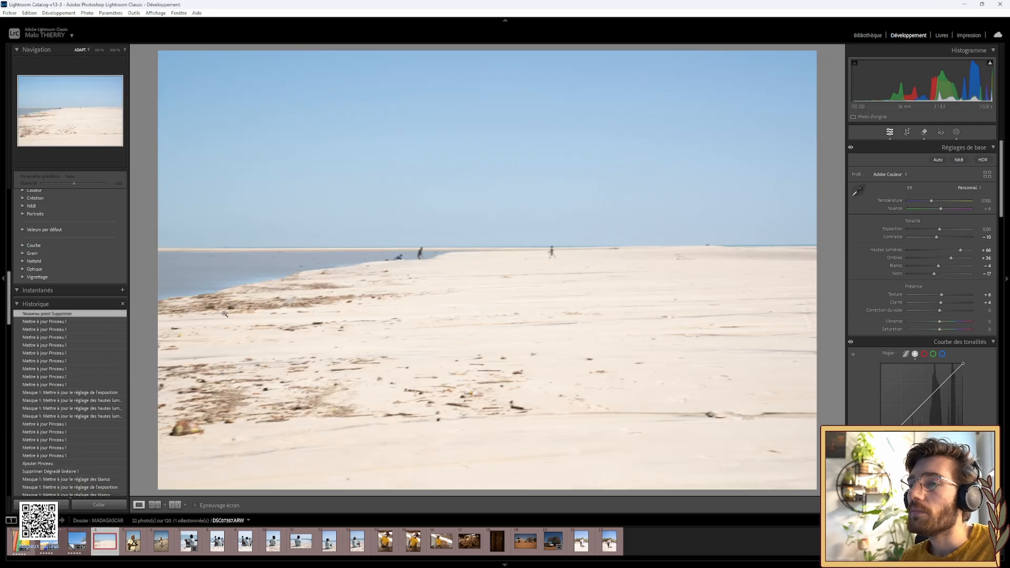
click(550, 250)
click(544, 227)
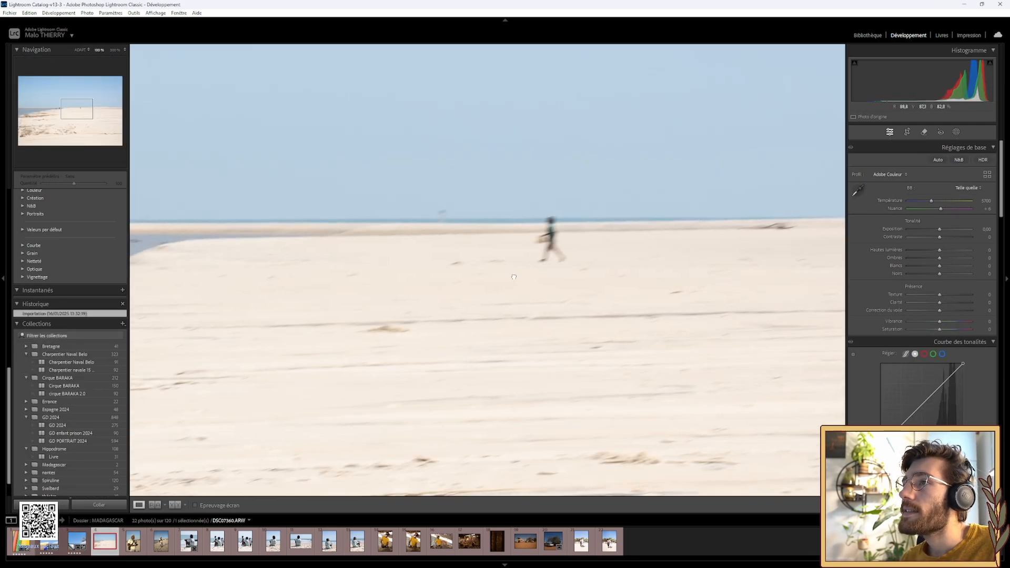
click(577, 316)
click(576, 316)
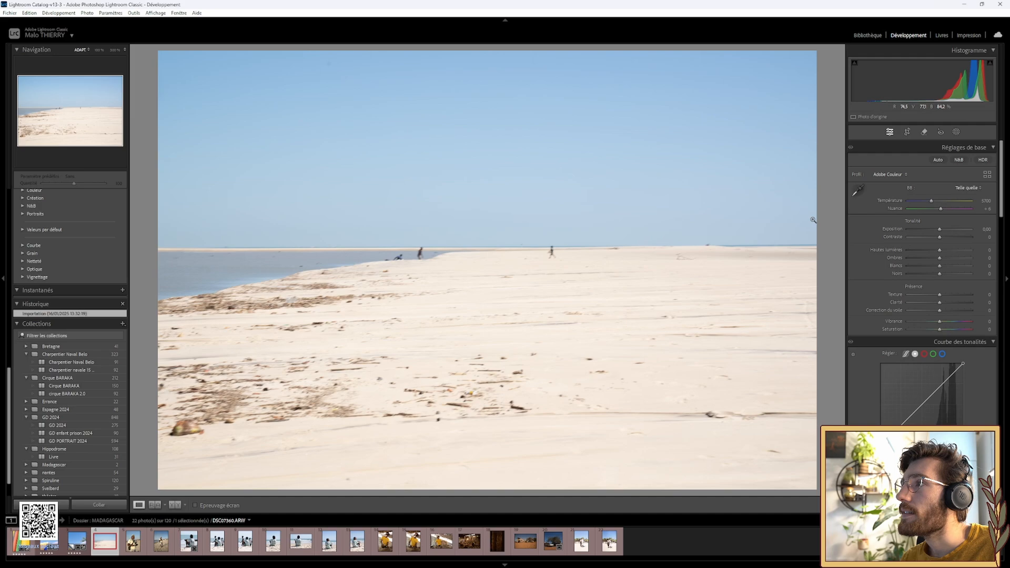
Crop the beach photo to a 16 x 9 ratio, tightening the frame around the figures near the horizon.
click(907, 133)
click(968, 162)
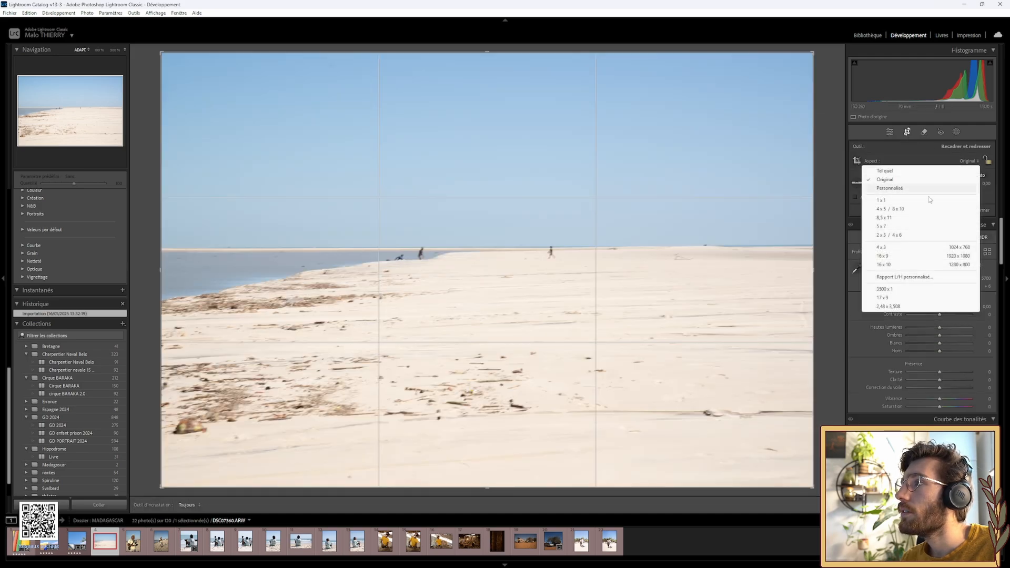
click(903, 256)
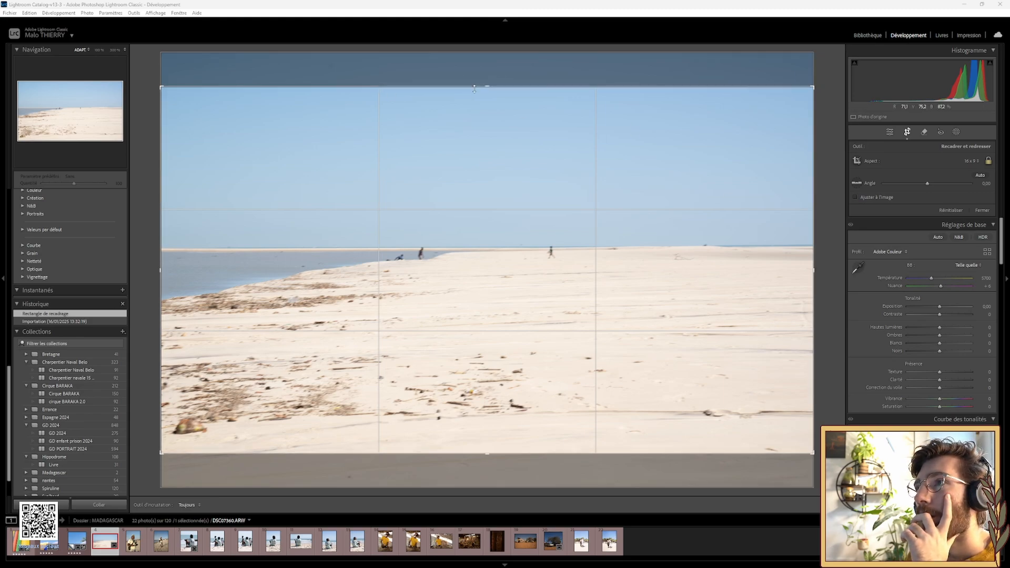
drag(487, 87, 476, 183)
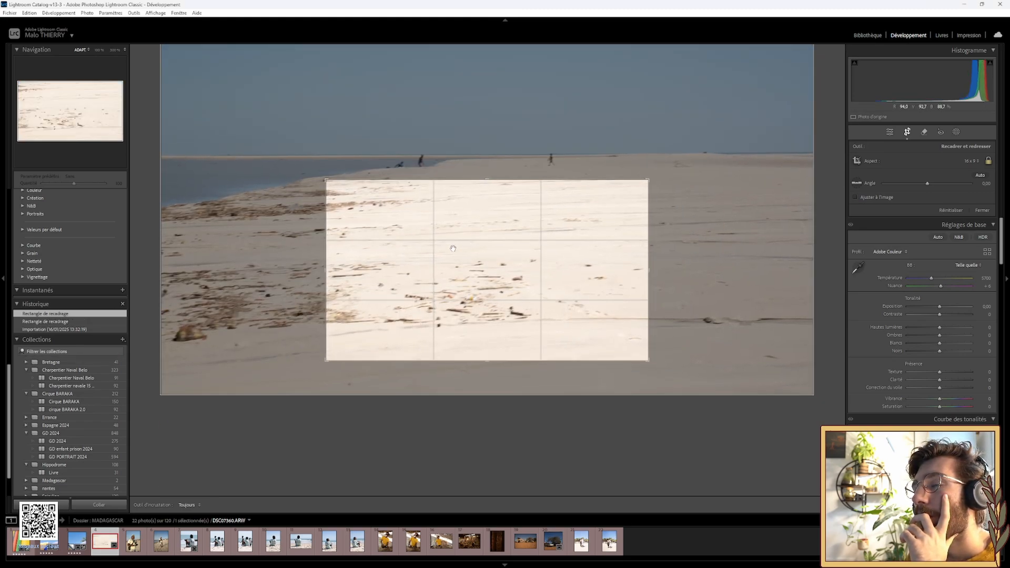
drag(450, 259, 463, 337)
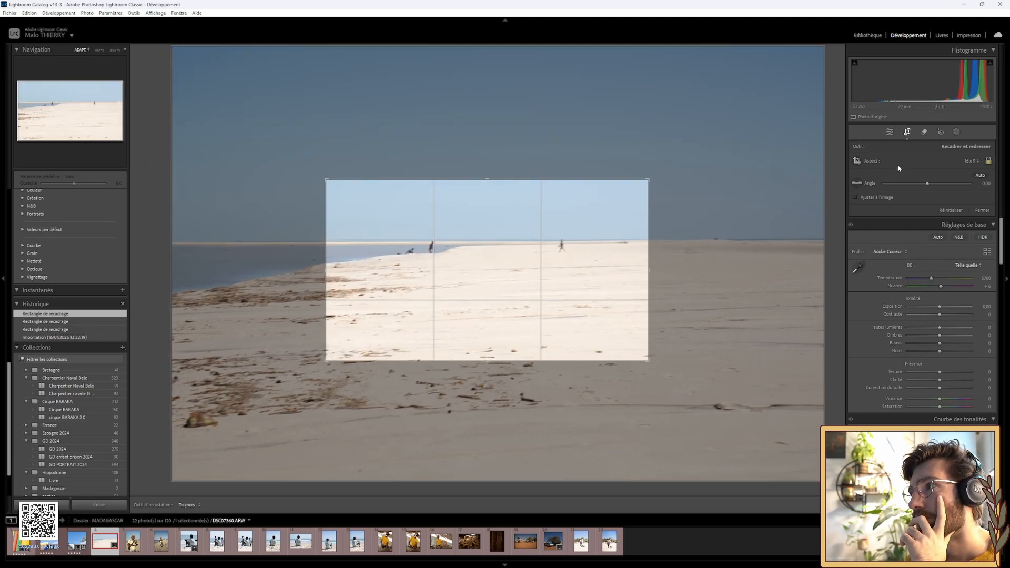
click(907, 134)
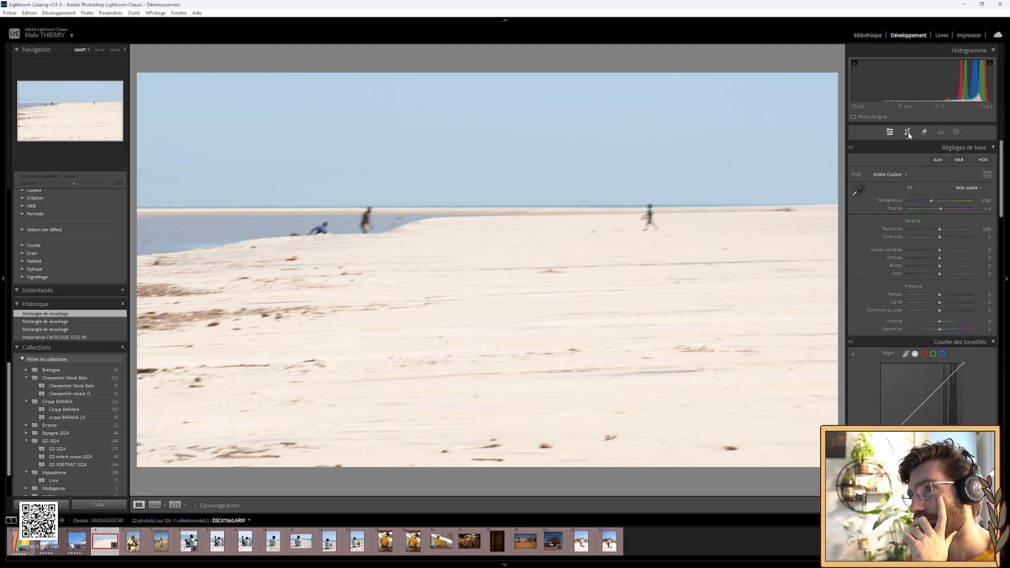
Enlarge the 16 x 9 crop to the full width of the beach photo, with the horizon around mid-height.
click(908, 136)
drag(470, 265, 465, 295)
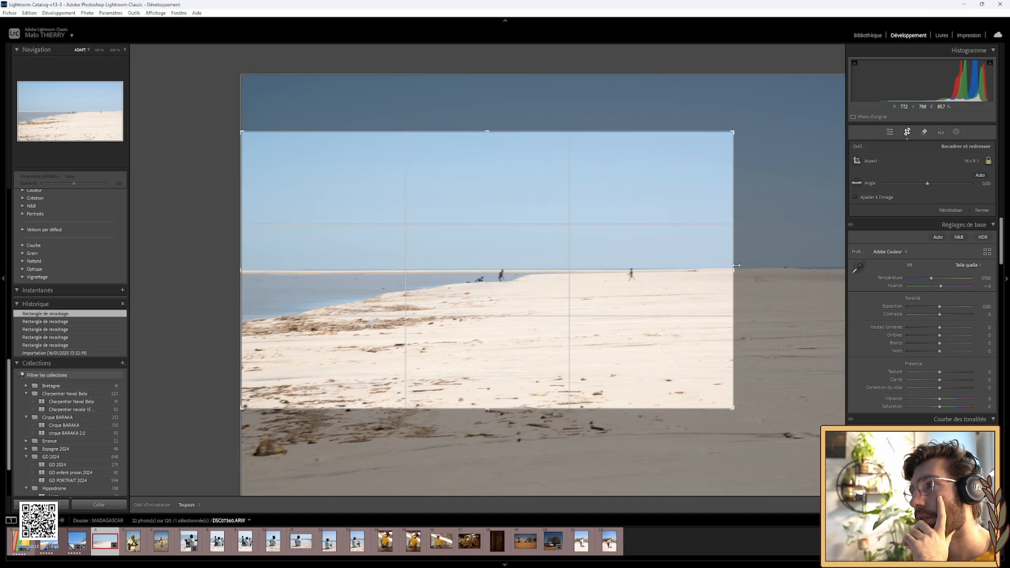
drag(733, 267, 895, 261)
click(907, 135)
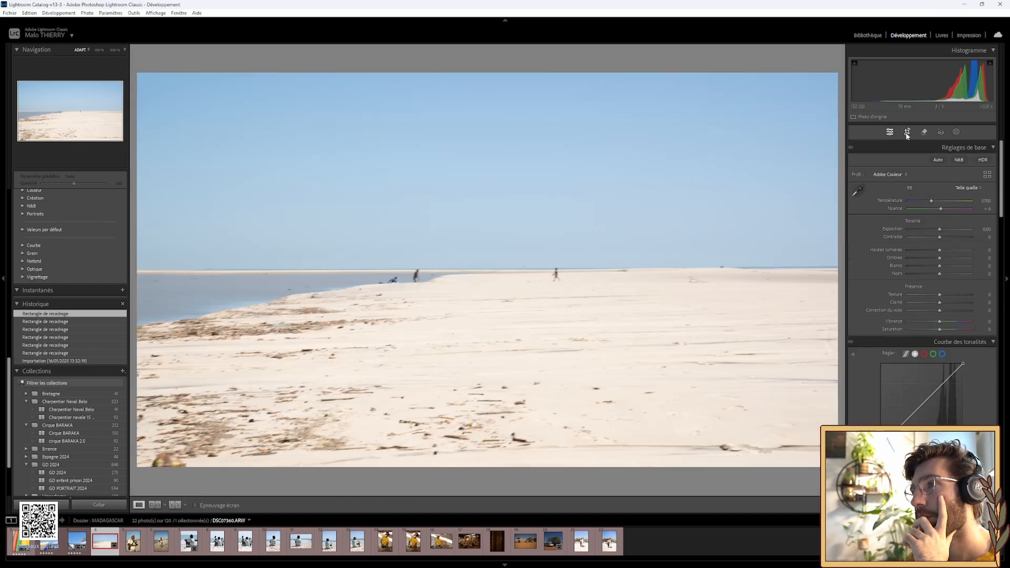
Narrow the beach photo's crop slightly and reposition it so the horizon sits in the lower third beneath a large sky.
click(907, 135)
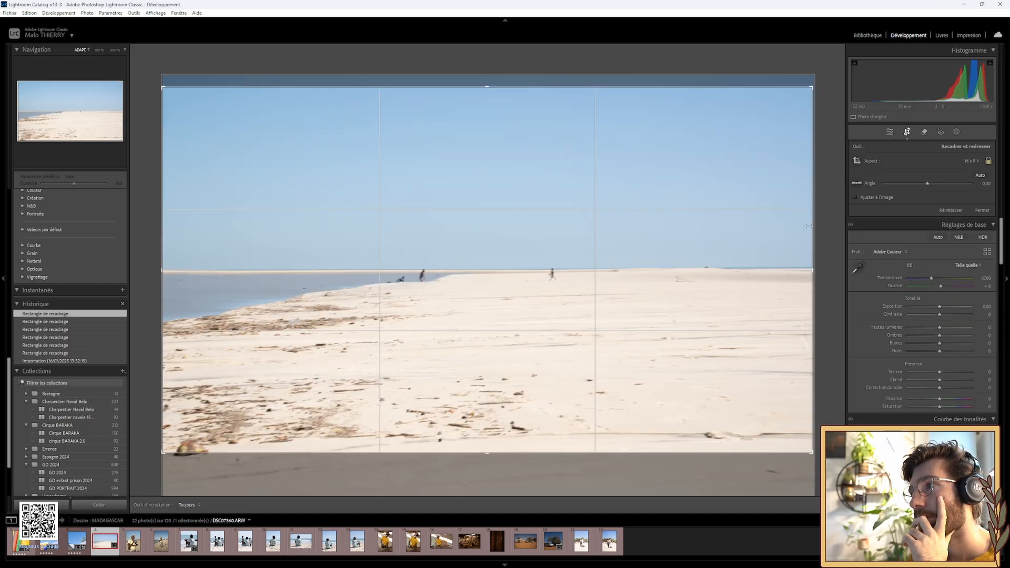
drag(816, 226, 753, 226)
drag(637, 270, 665, 225)
click(909, 134)
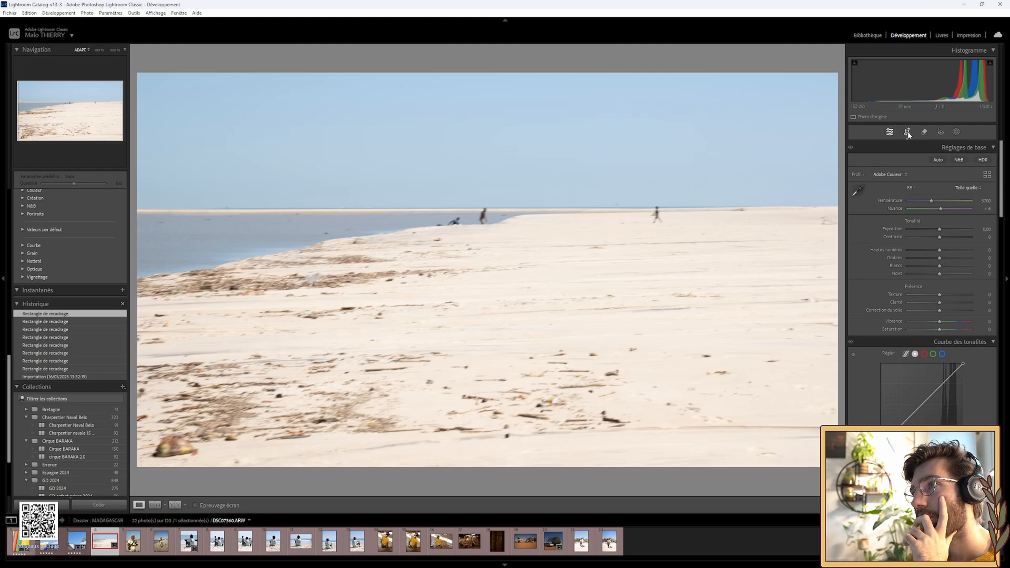
click(908, 134)
drag(562, 225, 567, 317)
click(910, 130)
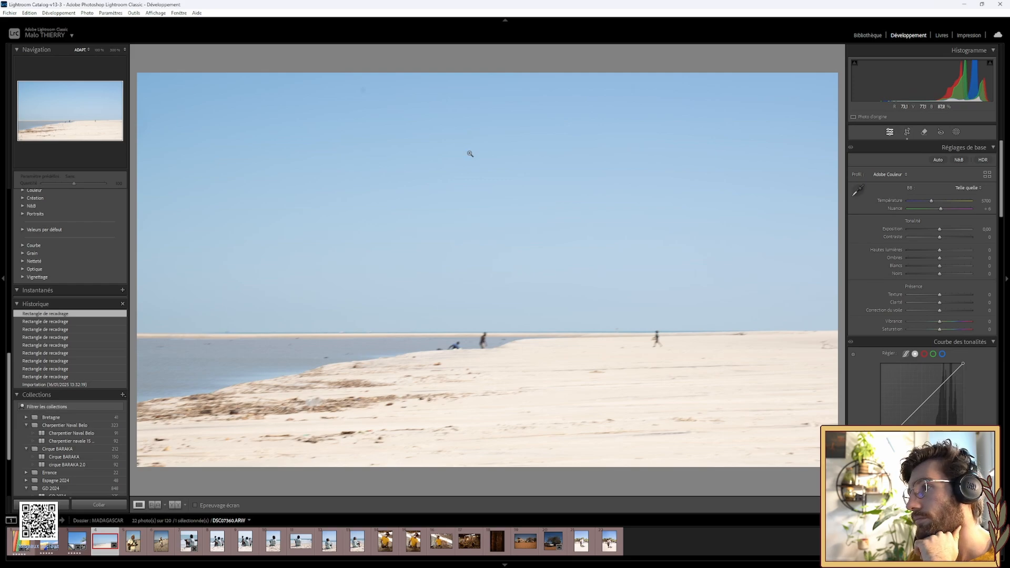
Inspect the figures on the beach at 100%, and remove the red colour label from the beach photo.
click(617, 333)
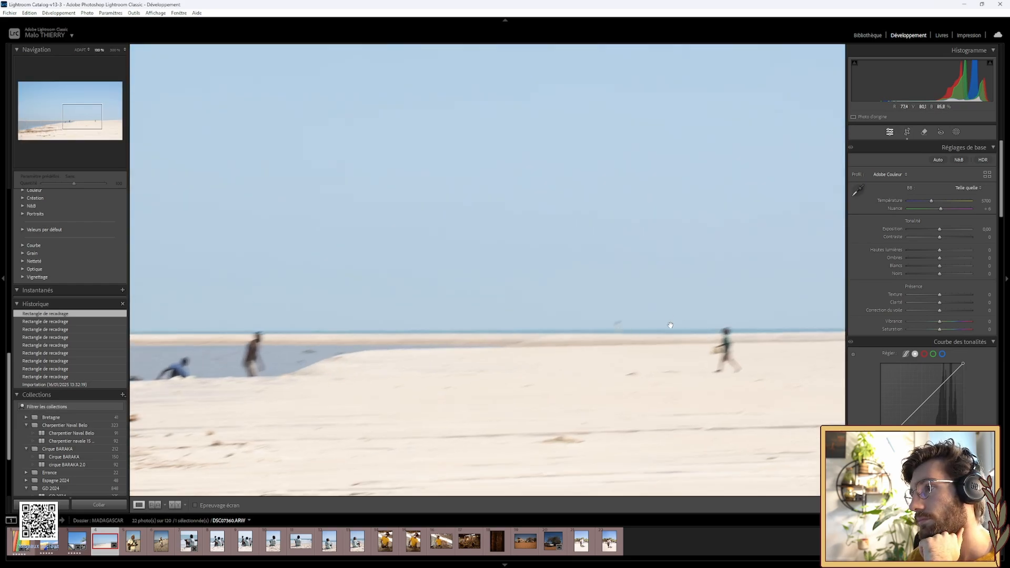
click(562, 331)
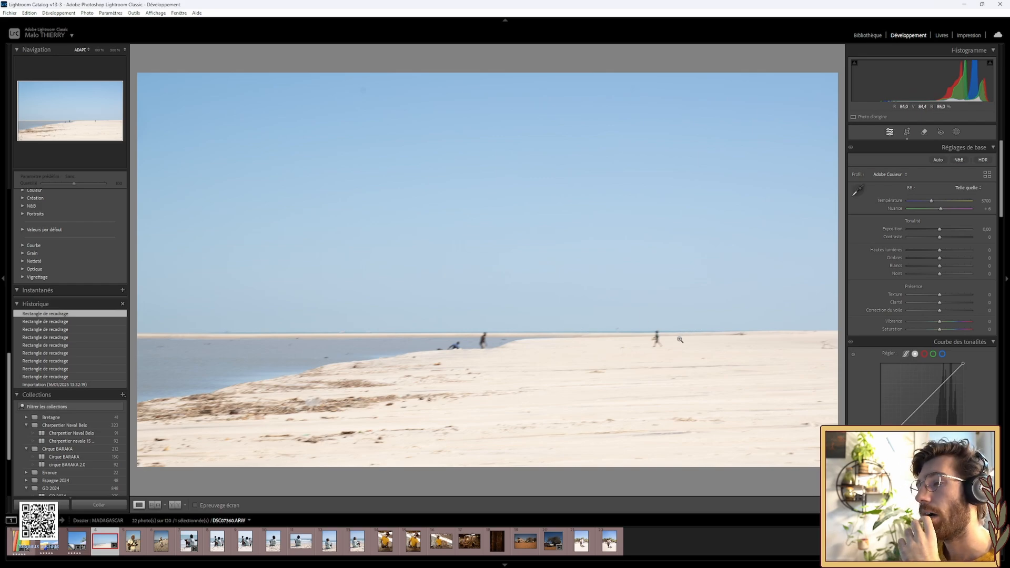
key(Right)
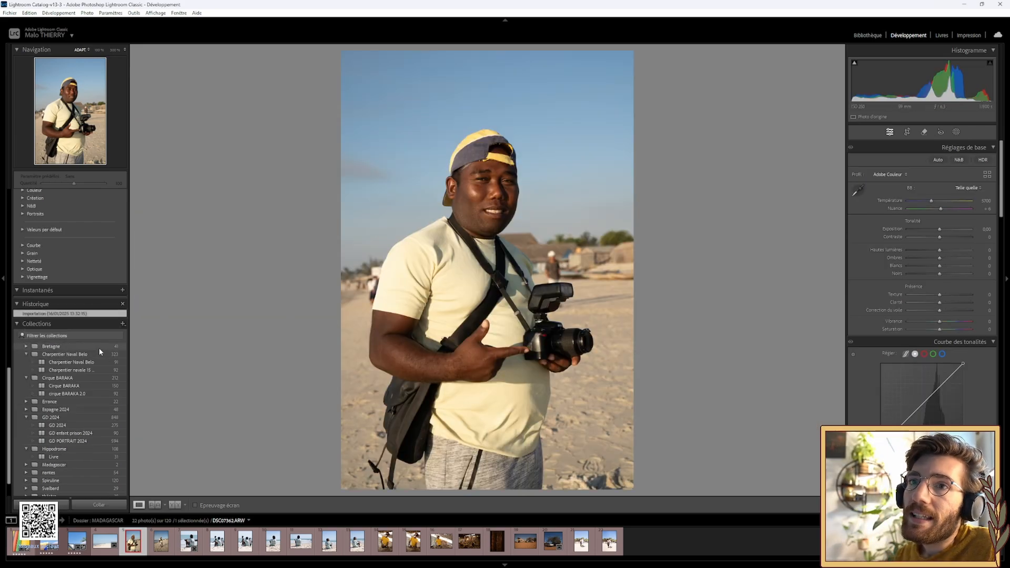
key(Left)
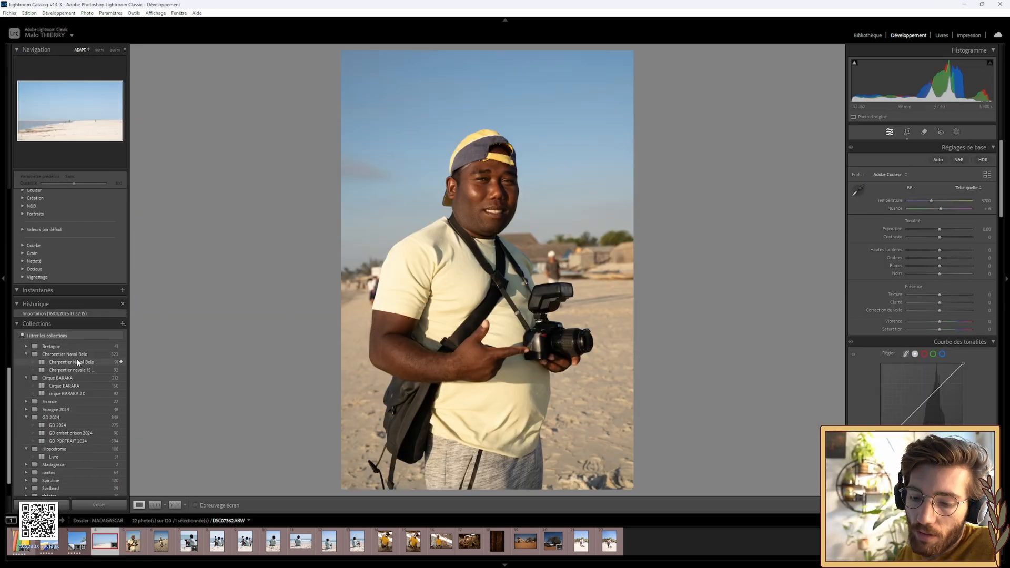
key(6)
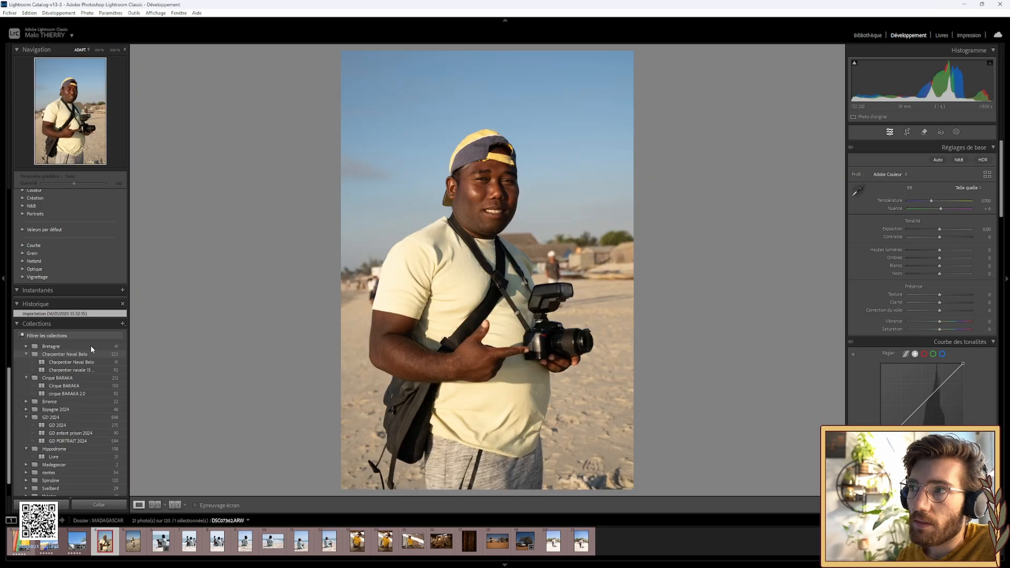
Apply the Ambiance plage (vert-jaune) preset to the portrait of the man with the camera, inspect his face at 100%, and set Vibrance to 0.
scroll(106, 237, up, 10)
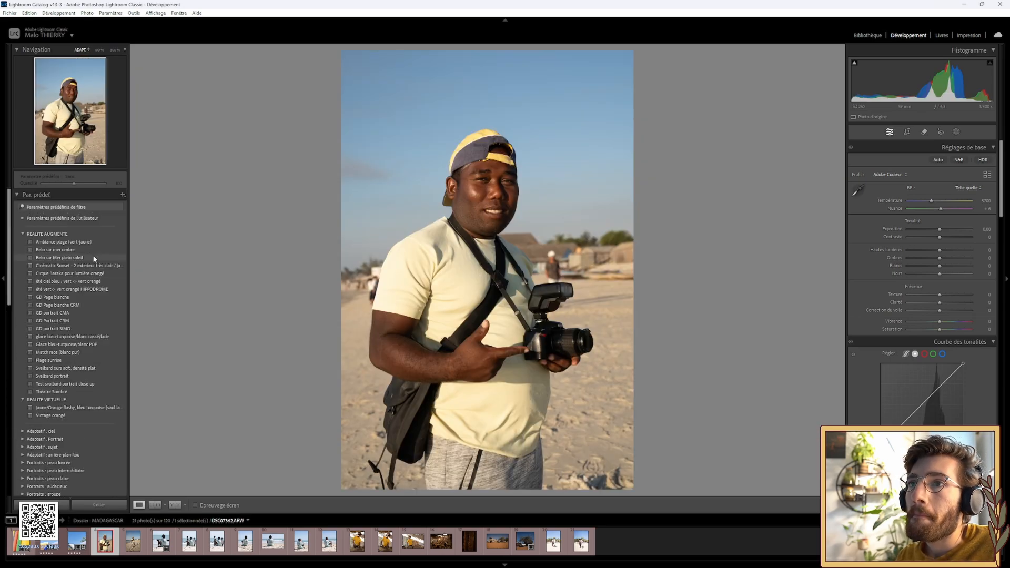
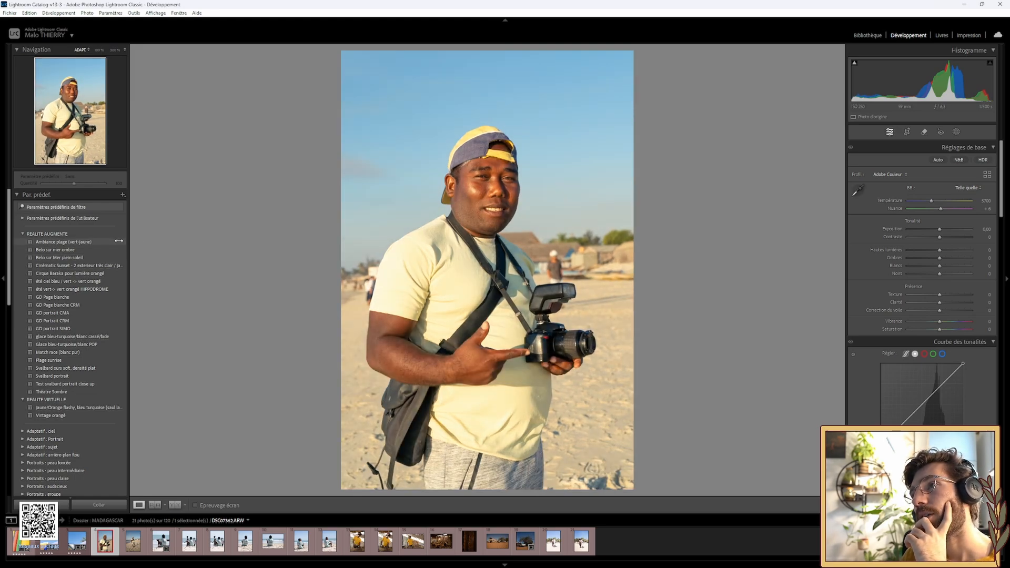
click(113, 241)
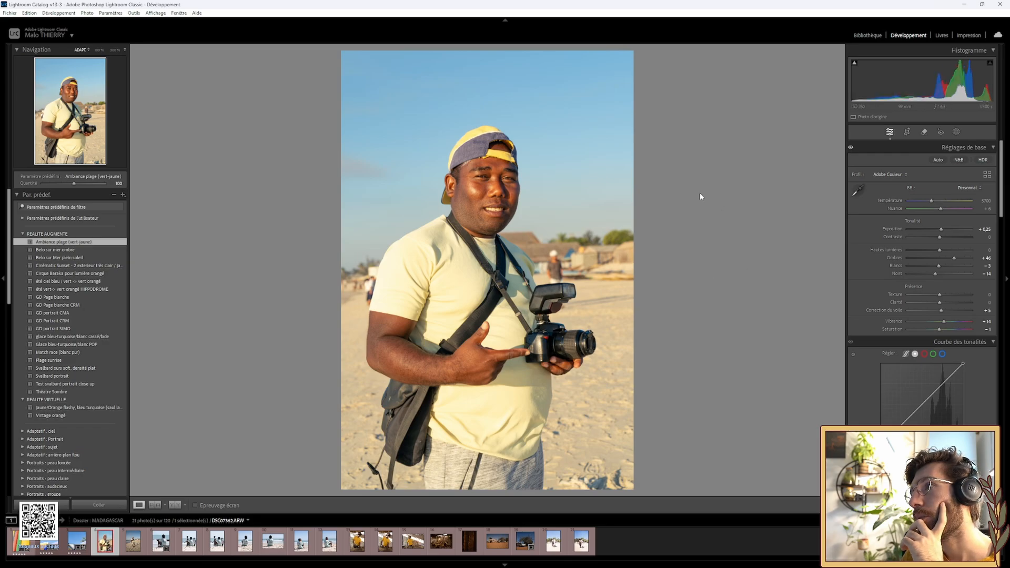
click(508, 179)
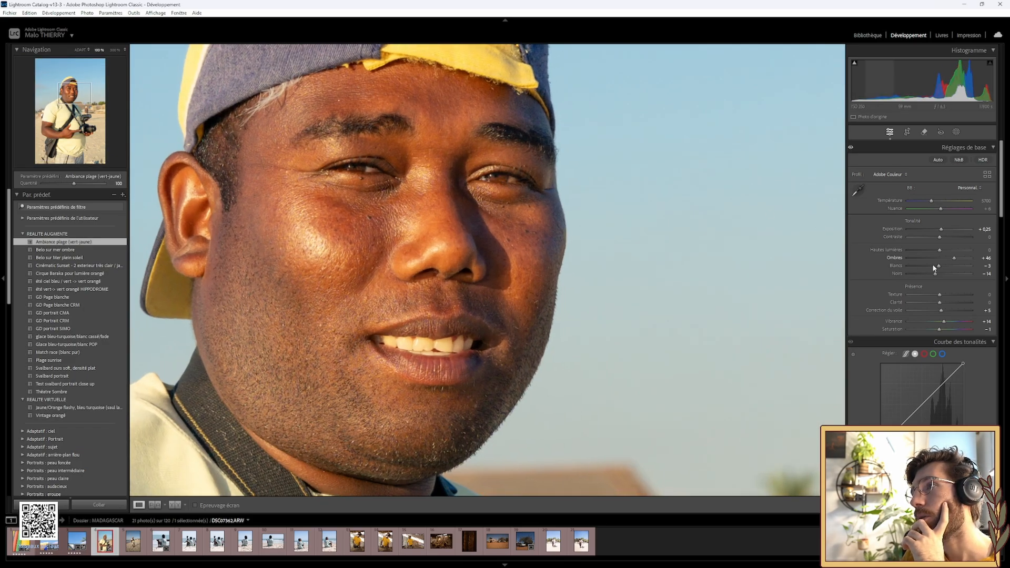
click(407, 224)
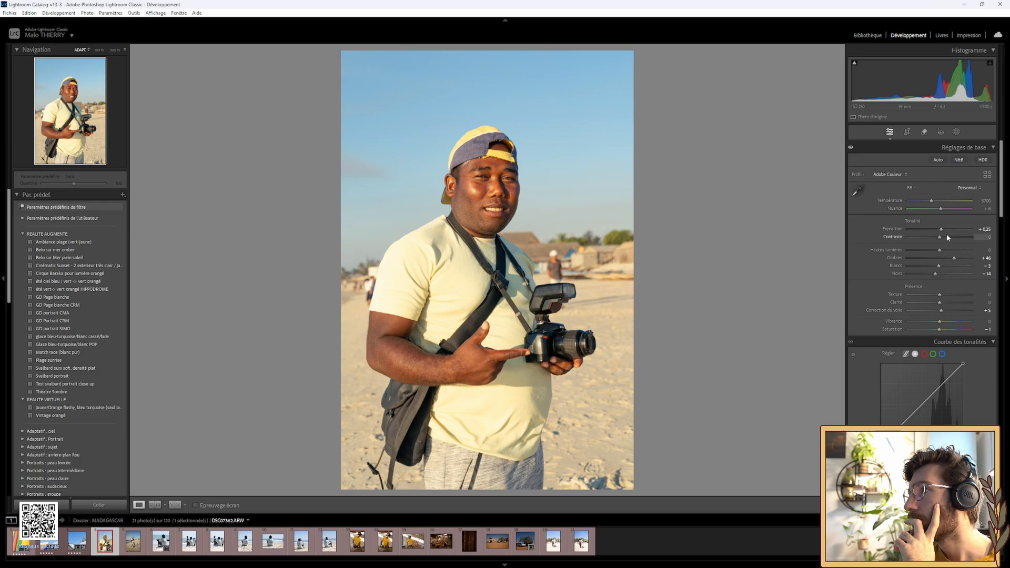
Try Exposure at +0.13 and a calibration blue saturation change, reverting the portrait to its Vibrance history state.
drag(942, 231, 941, 232)
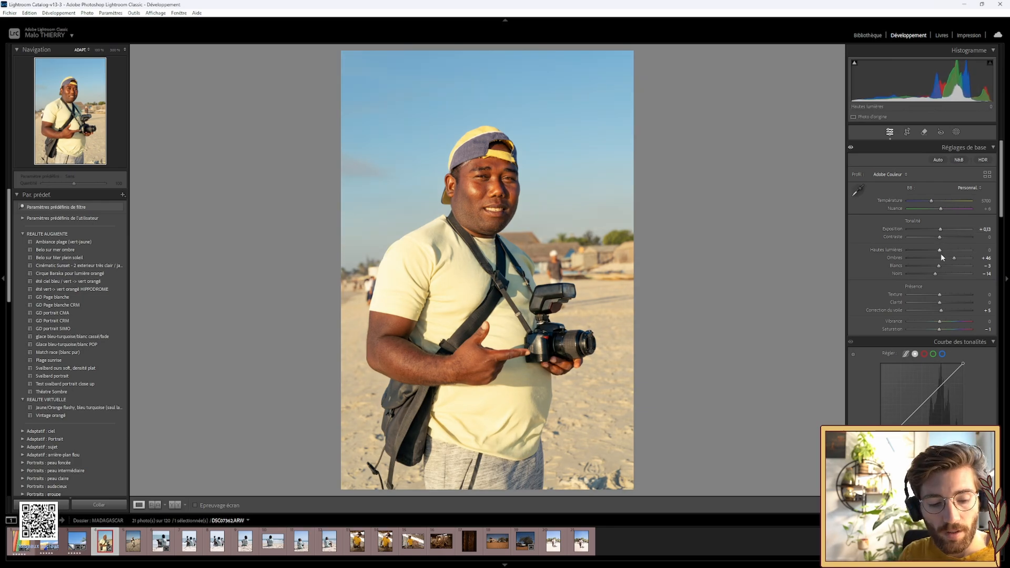
key(ctrl+z)
scroll(894, 265, down, 12)
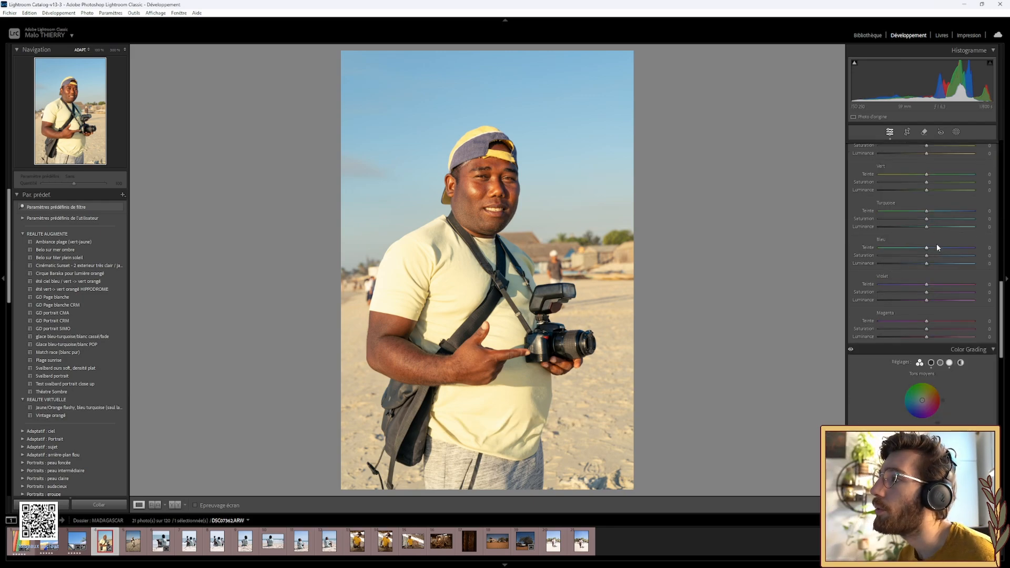
scroll(915, 268, down, 2)
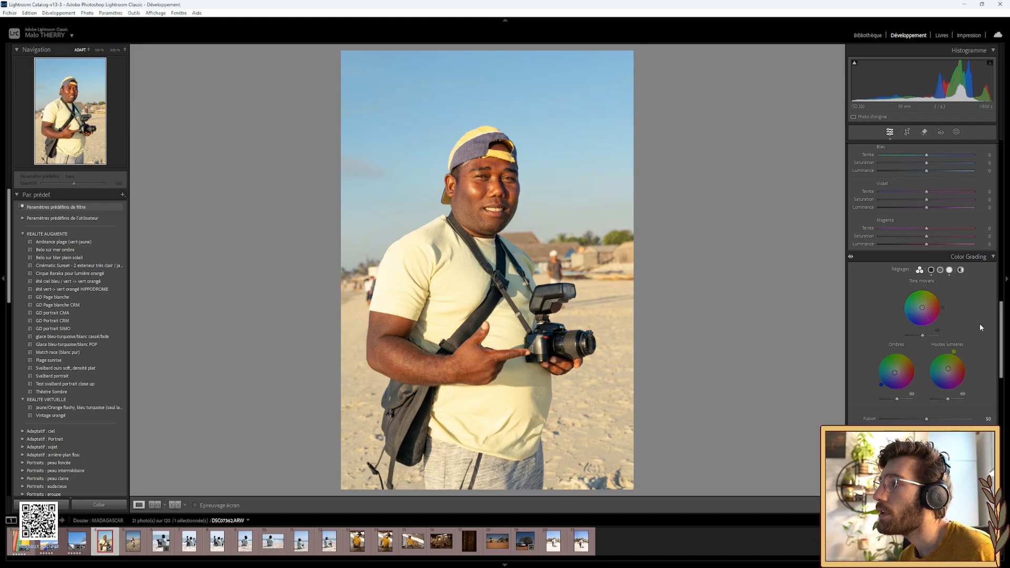
scroll(965, 343, down, 10)
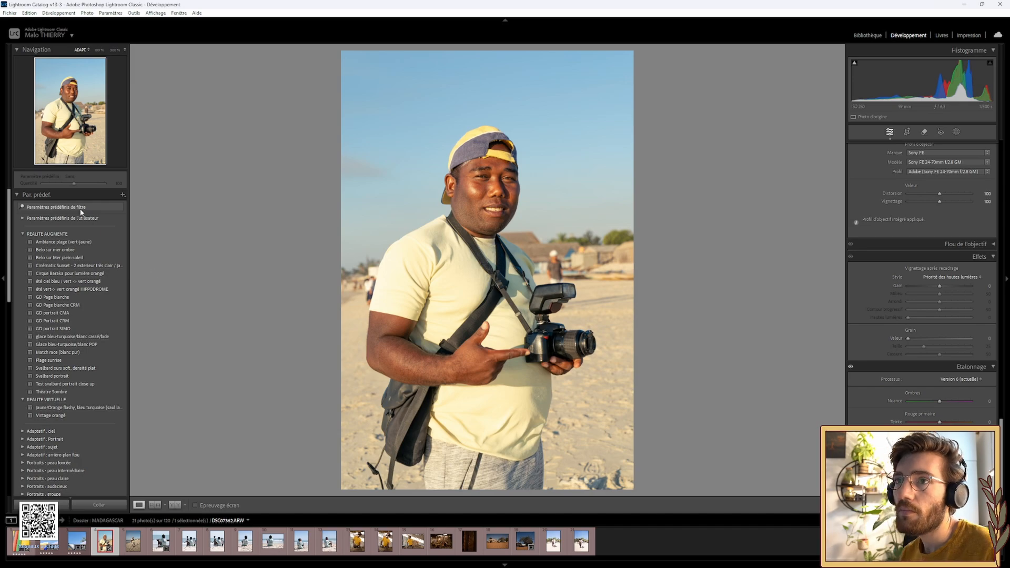
scroll(14, 296, down, 10)
scroll(14, 295, down, 4)
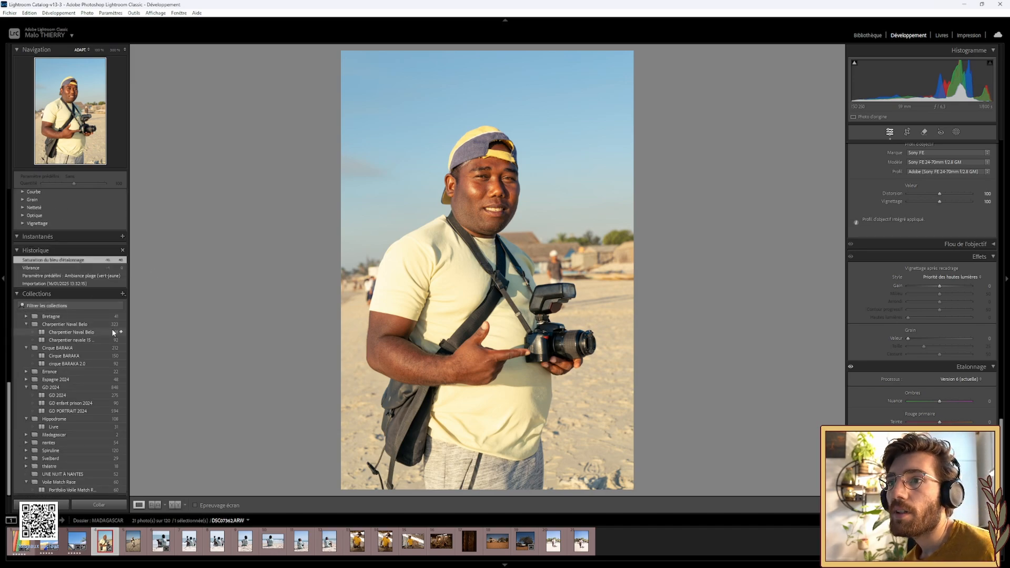
click(119, 269)
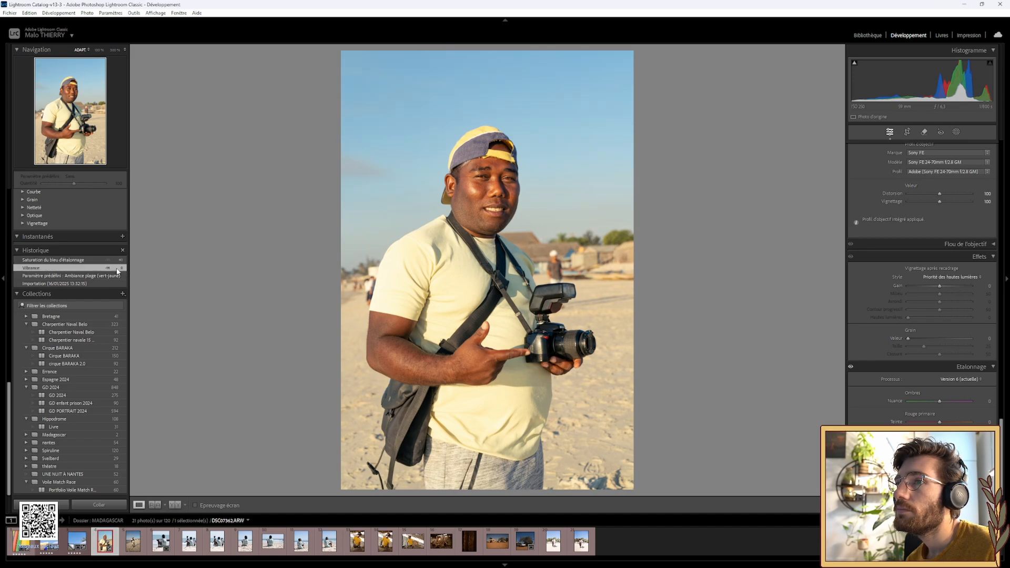
Try the orange hue at -100 in the colour mixer and at a slight shift, and reset it to 0.
scroll(897, 248, up, 5)
scroll(896, 245, up, 5)
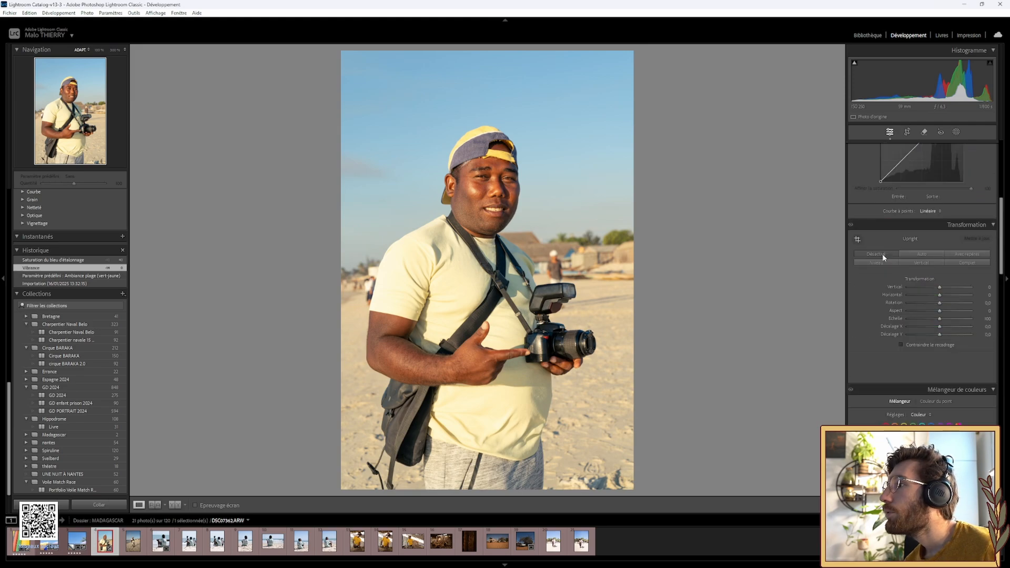
scroll(905, 245, down, 4)
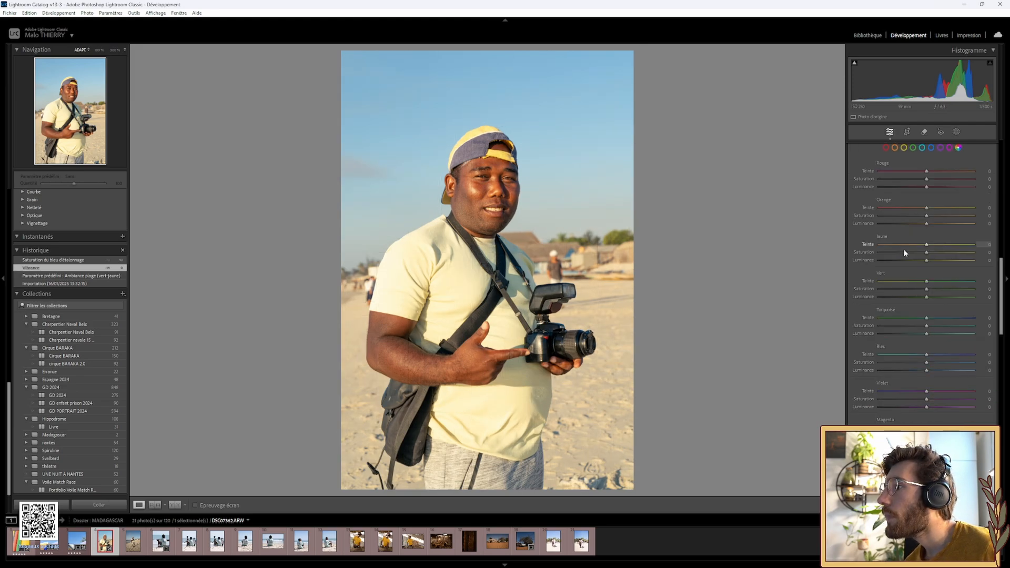
drag(927, 209, 831, 220)
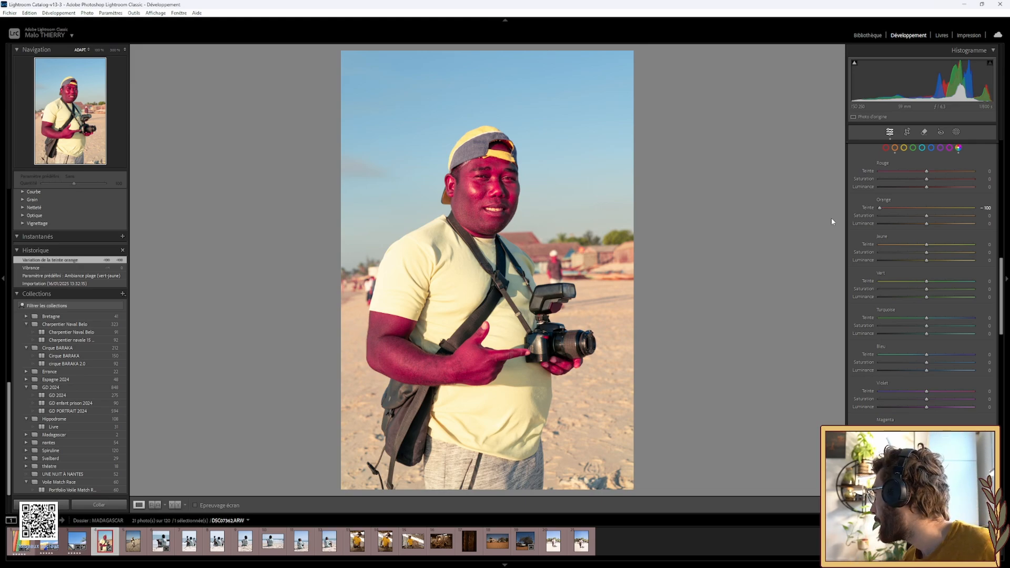
double_click(868, 207)
mouse_move(927, 209)
mouse_down()
mouse_move(944, 209)
mouse_move(926, 209)
mouse_up()
double_click(869, 208)
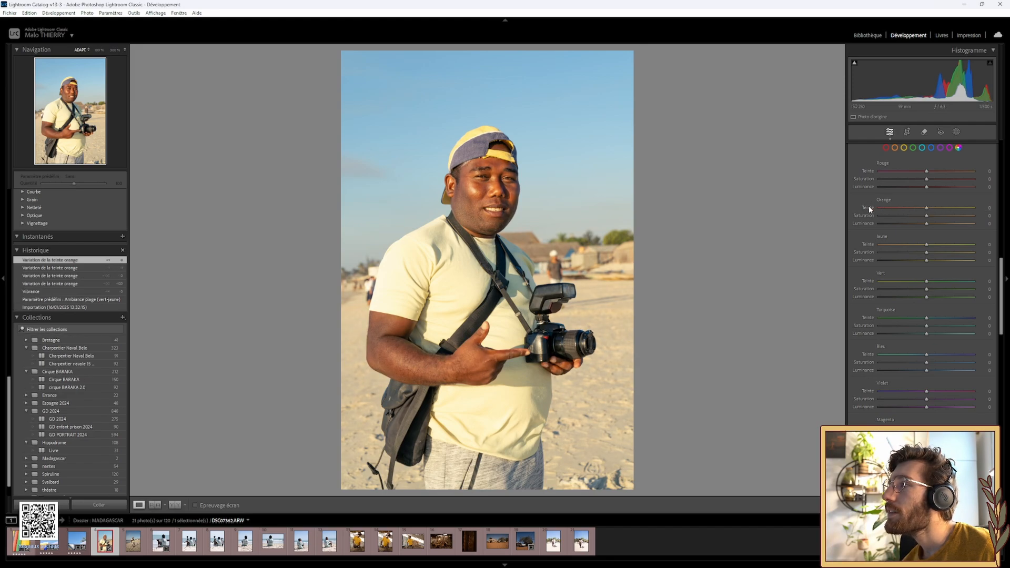
Set the orange saturation to -5 and the red saturation to +15 in the colour mixer, and inspect the man's face at 100%.
drag(927, 218, 924, 218)
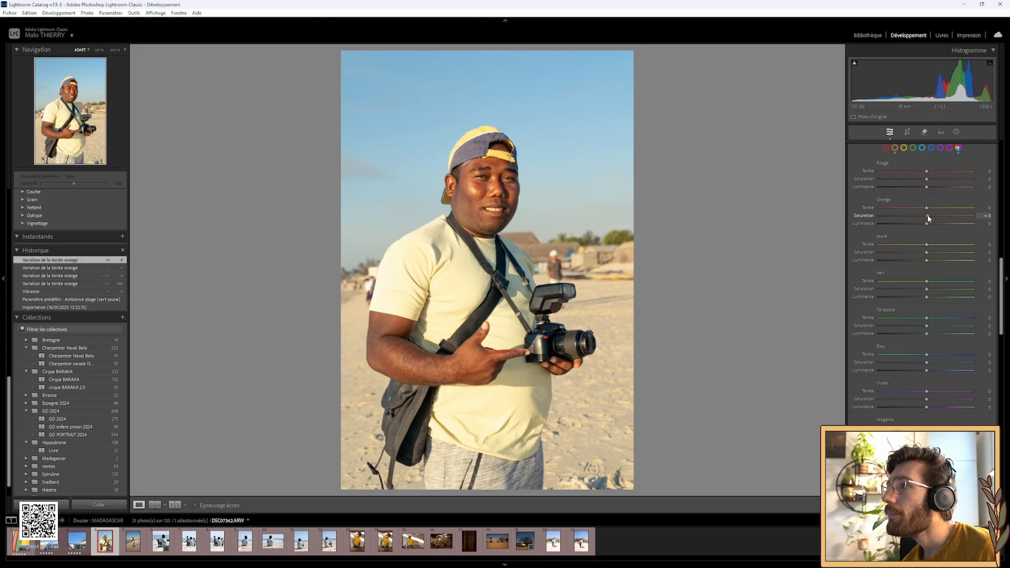
drag(919, 218, 925, 216)
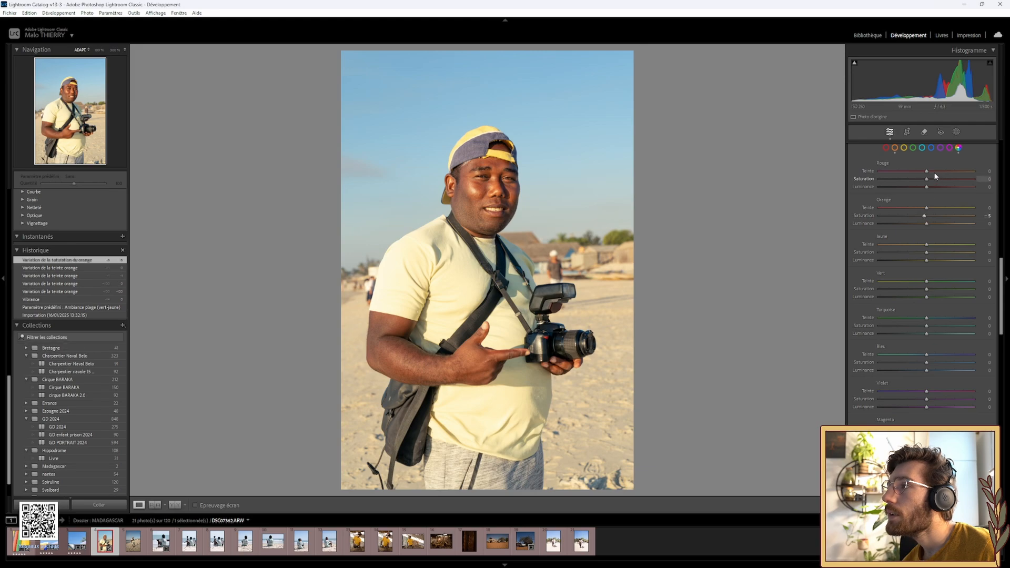
drag(927, 182, 909, 182)
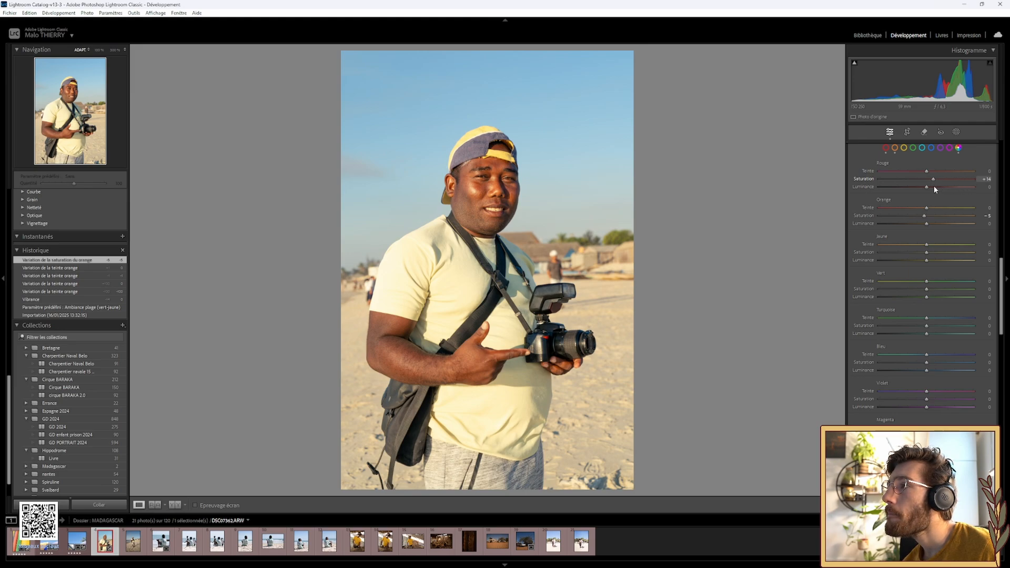
drag(934, 189, 935, 189)
scroll(879, 243, up, 3)
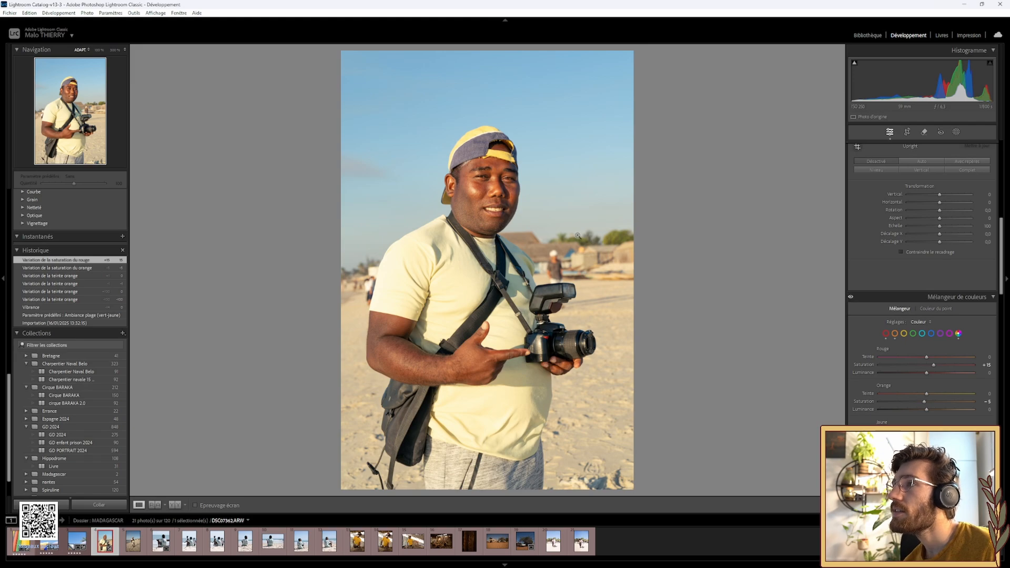
click(471, 198)
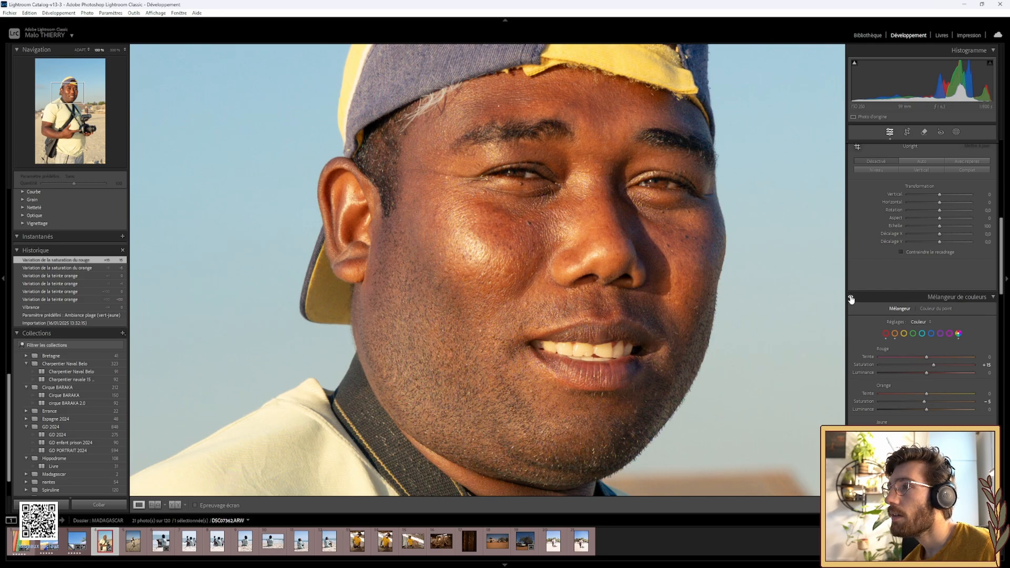
Try a slight Clarity change on the full portrait and reset it to 0.
click(592, 266)
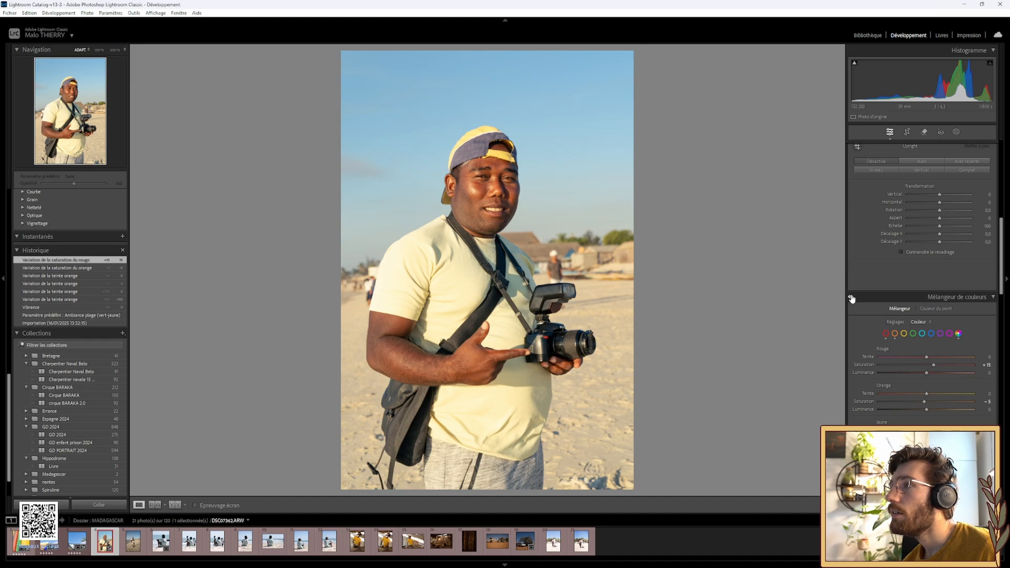
scroll(858, 255, up, 10)
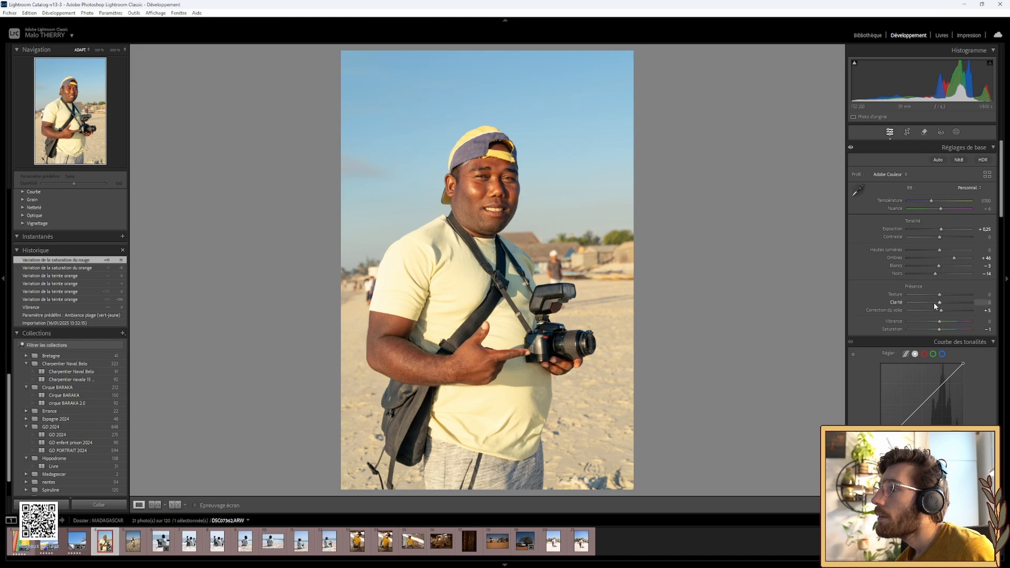
drag(939, 304, 941, 304)
double_click(900, 300)
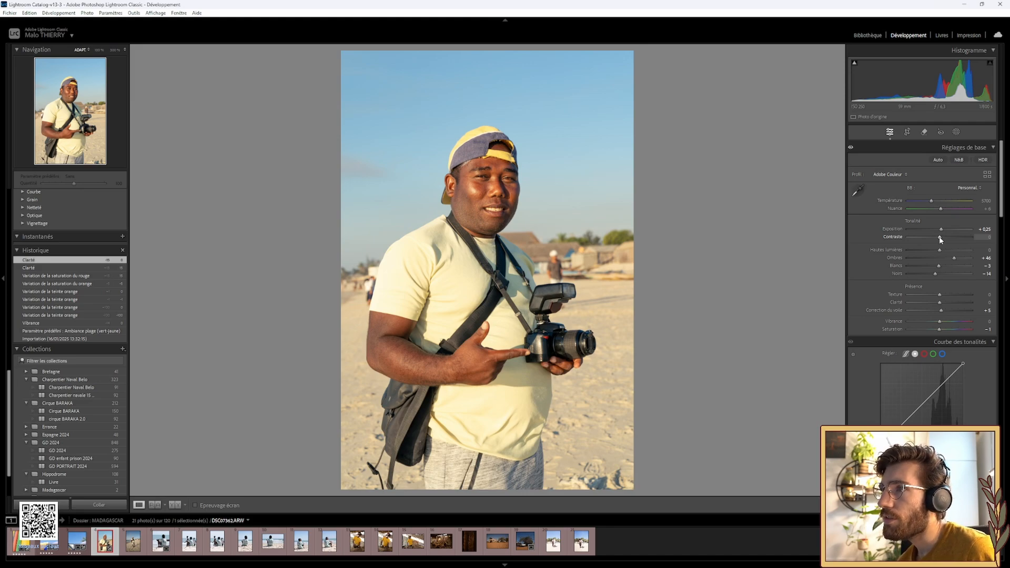
Set Contrast to -5 and compare the portrait with the basic adjustments switched off and on.
mouse_move(940, 239)
mouse_down()
mouse_move(929, 239)
mouse_move(954, 246)
mouse_move(940, 246)
mouse_up()
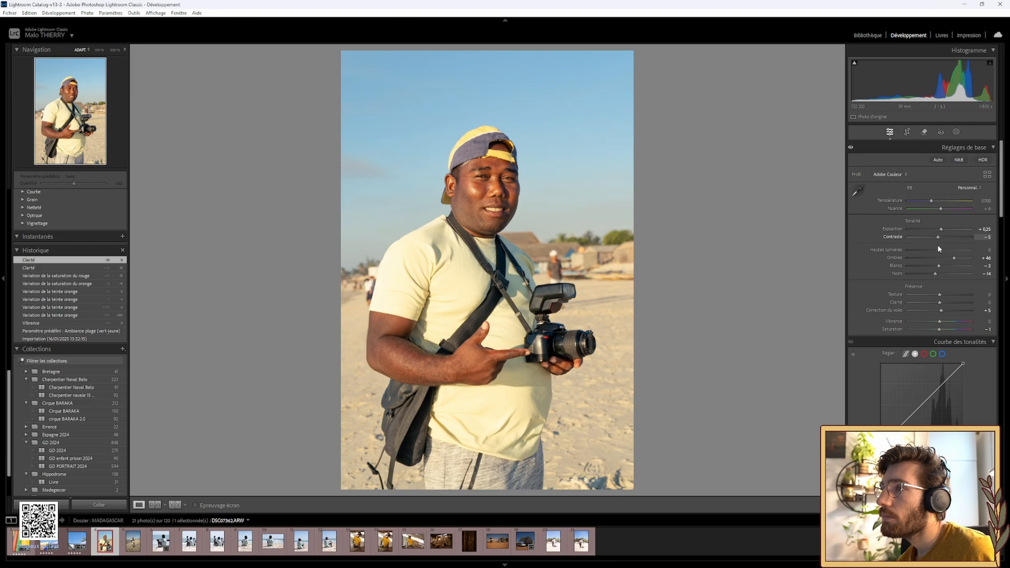
click(851, 148)
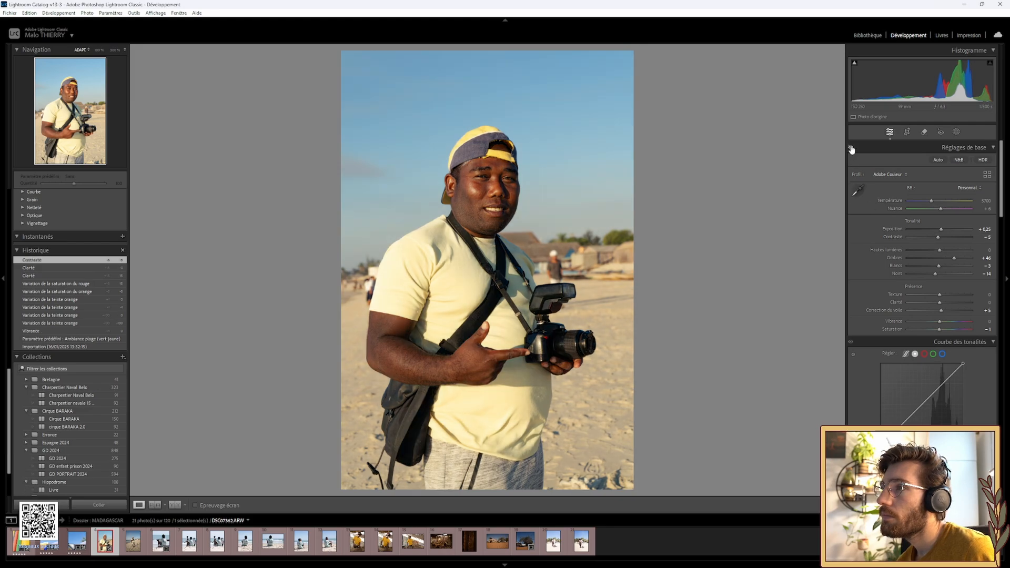
click(851, 149)
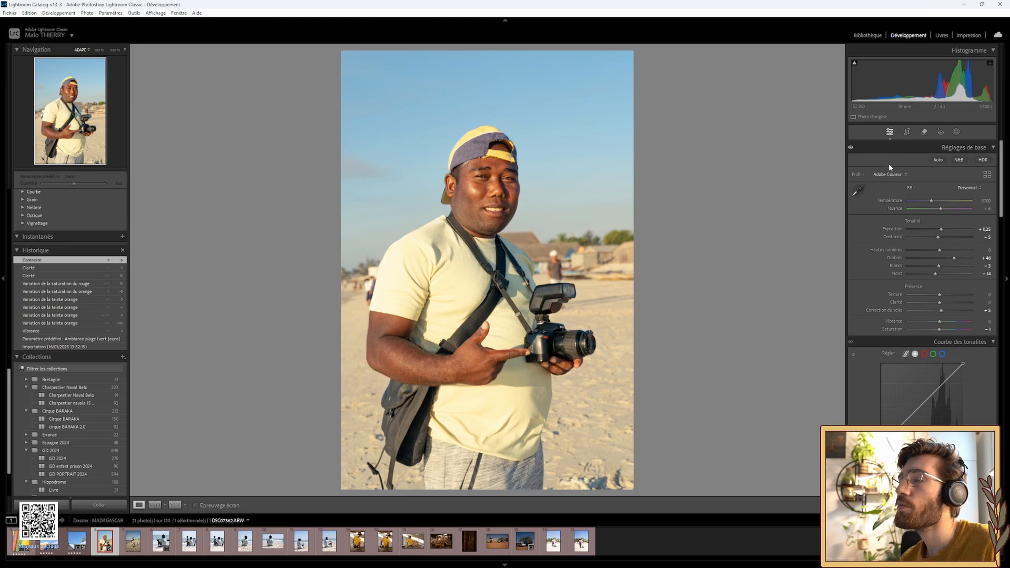
Try a 4 x 5 / 8 x 10 crop on the portrait, trimming the sky above the cap and the sand below.
click(908, 132)
click(959, 160)
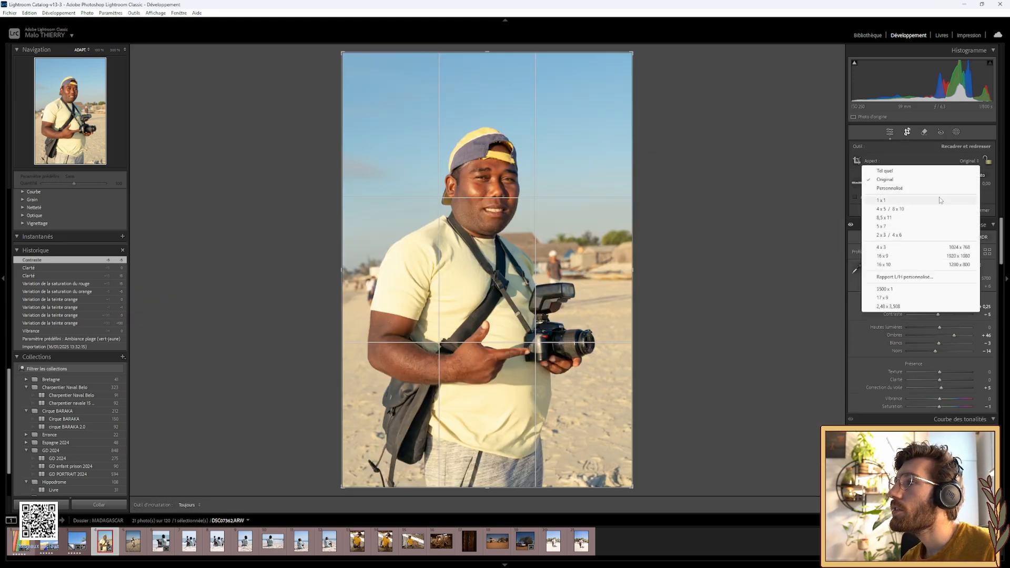
click(890, 209)
mouse_move(562, 250)
mouse_down()
mouse_move(561, 224)
mouse_move(560, 234)
mouse_up()
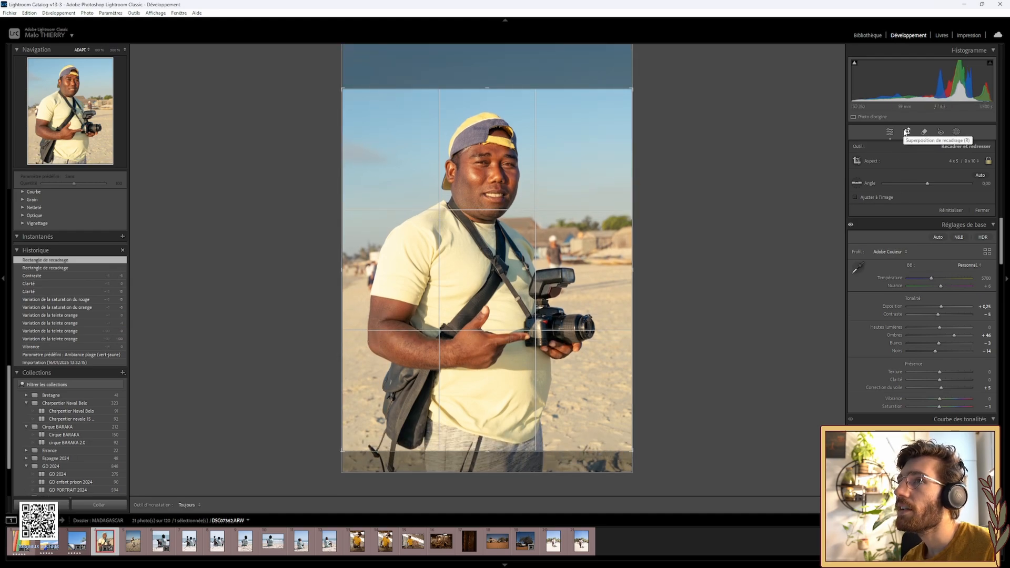
click(907, 132)
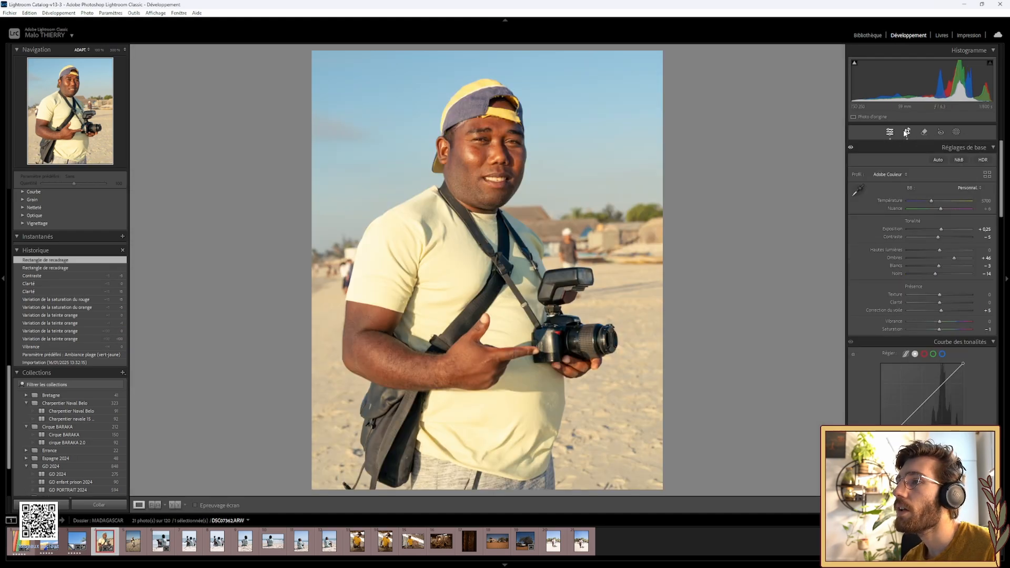
Try the 4 x 5 crop with the man lower in the frame, and raise him slightly again.
click(906, 132)
drag(538, 255, 539, 309)
click(907, 132)
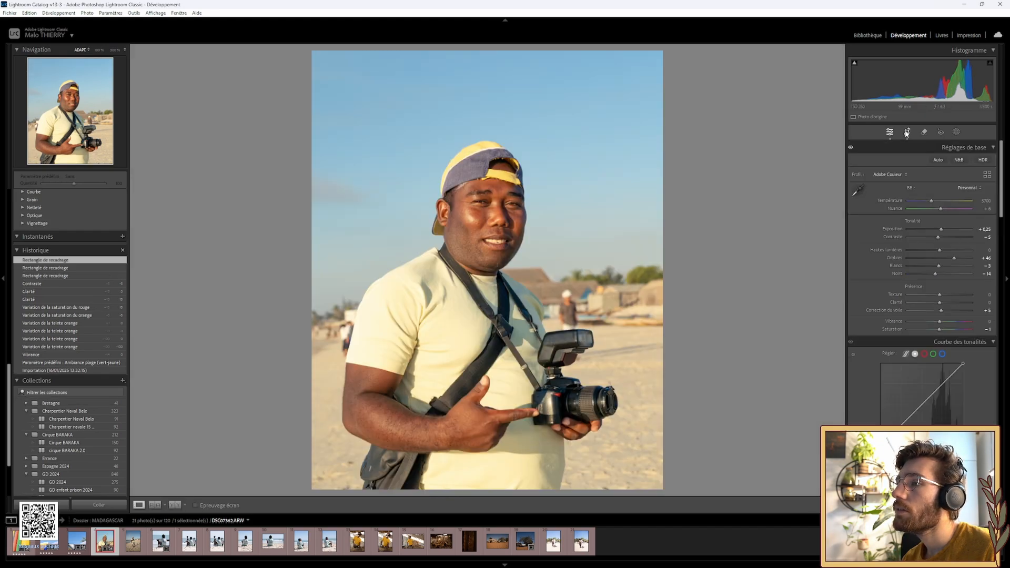
click(907, 134)
drag(548, 239, 547, 220)
click(907, 132)
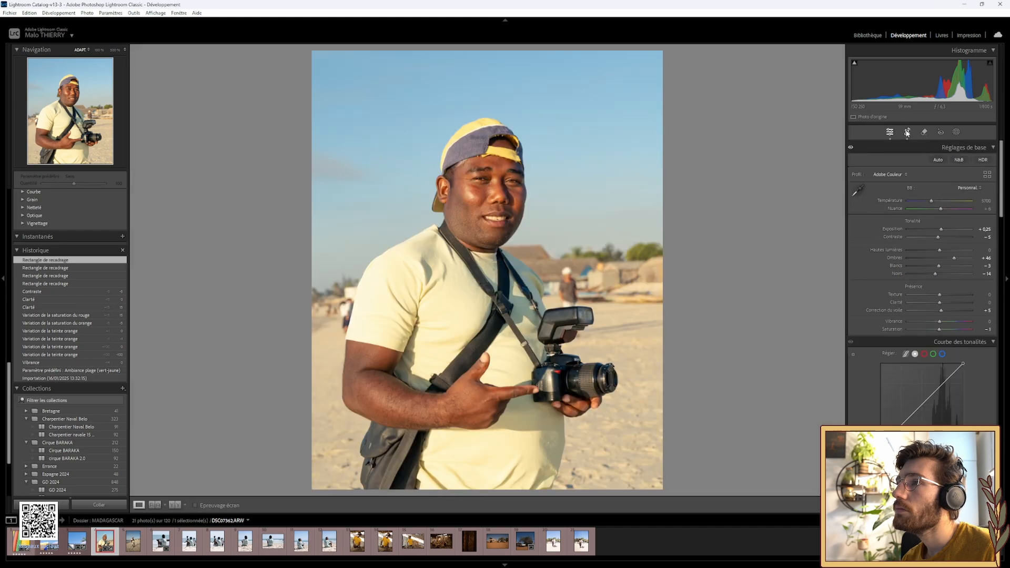
Try a 5 x 7 crop on the portrait, enlarging the frame to the photo's full width.
click(907, 132)
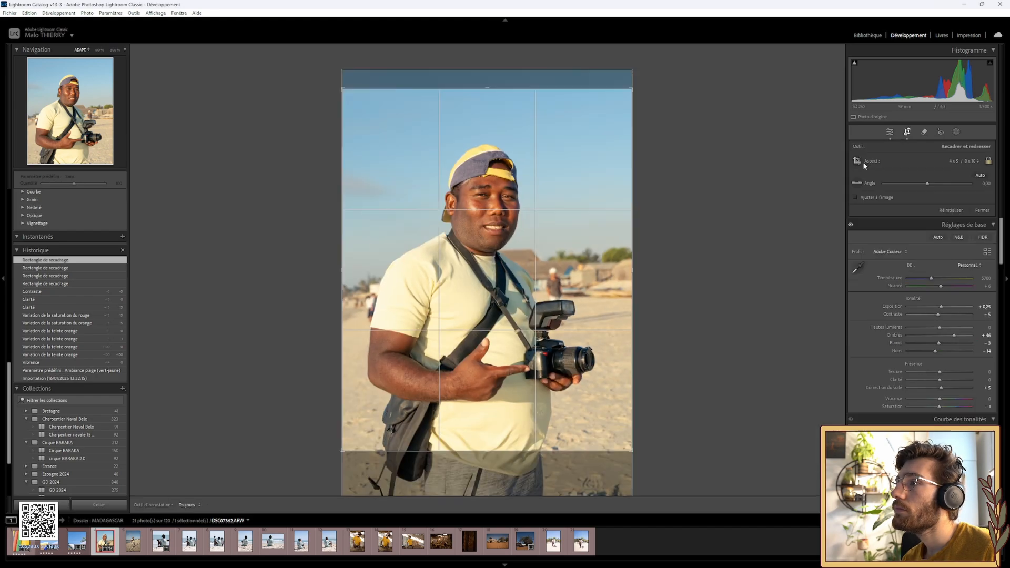
click(962, 161)
click(913, 228)
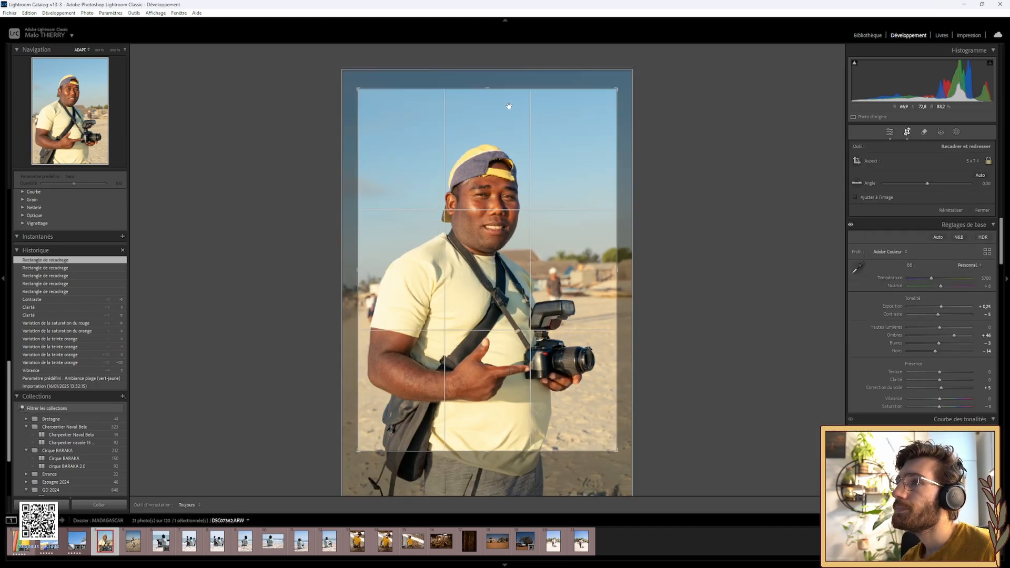
drag(520, 46, 519, 46)
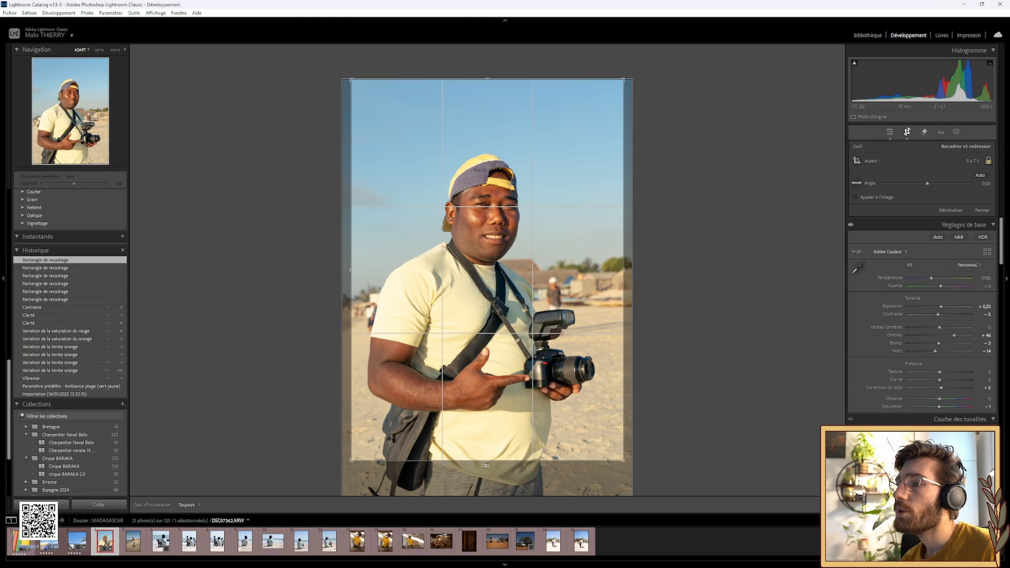
drag(487, 481, 493, 487)
key(ctrl+z)
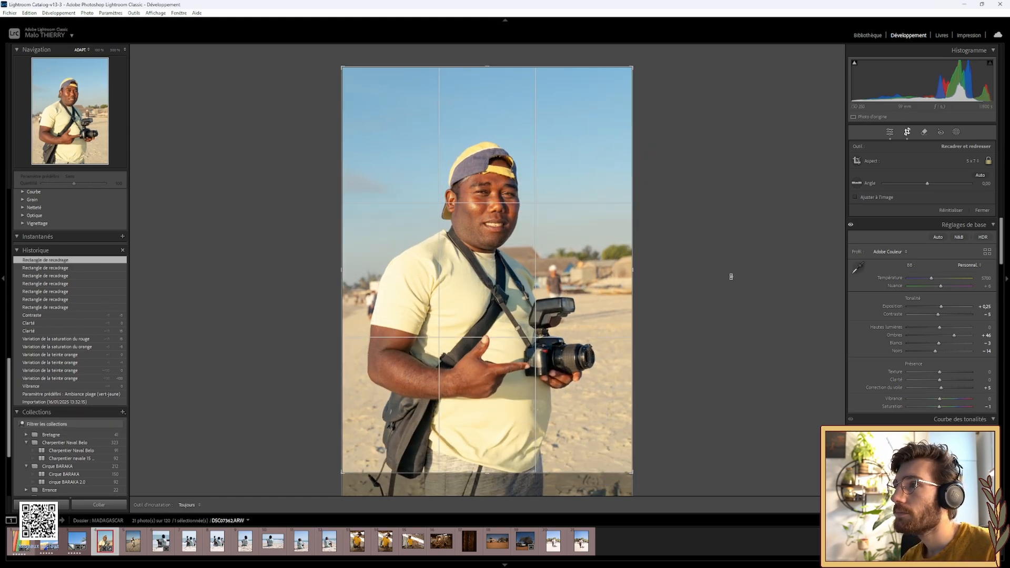
click(906, 130)
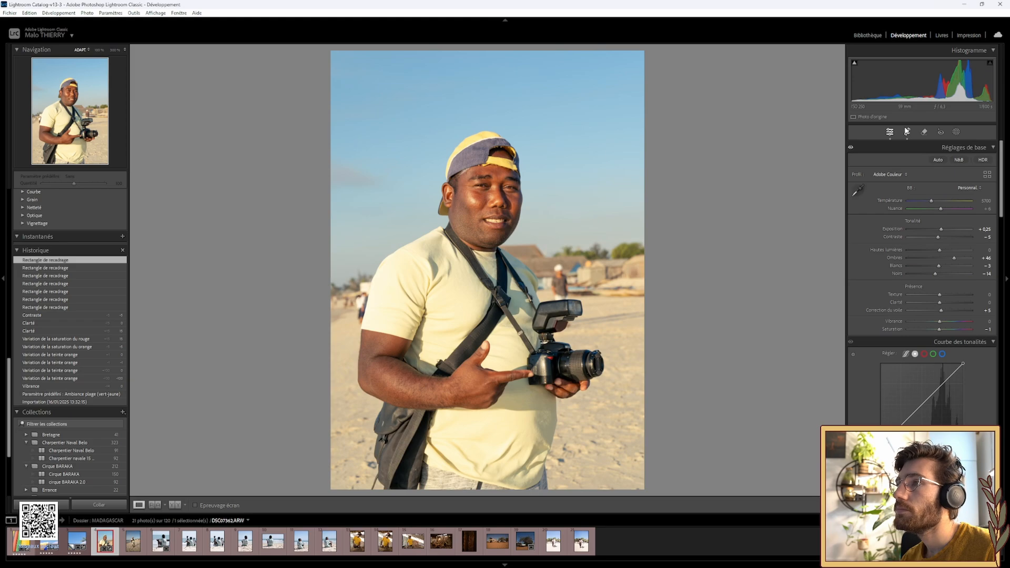
Try tightening the 5 x 7 crop slightly and shifting the photo down inside the frame.
click(906, 131)
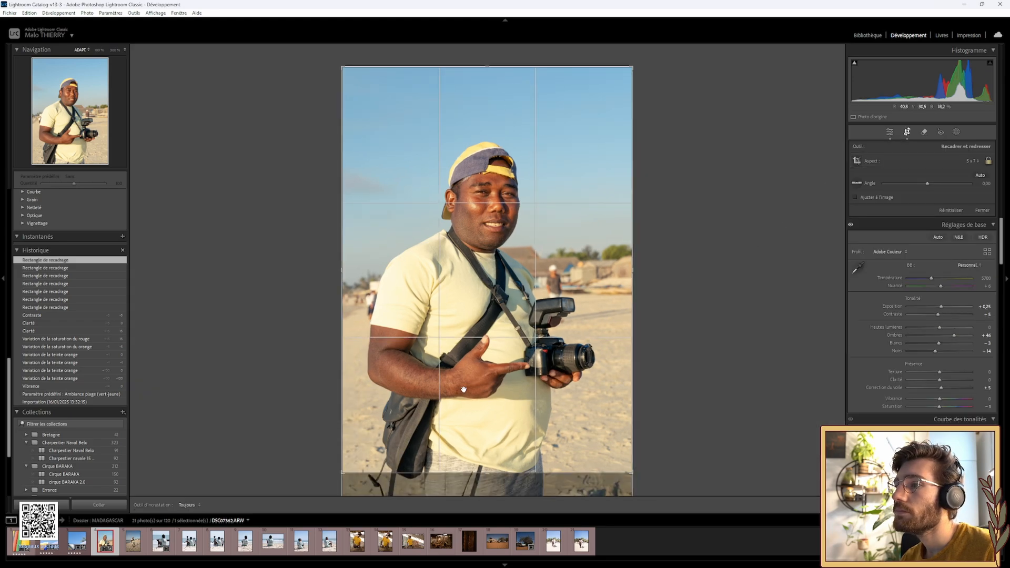
drag(487, 66, 487, 77)
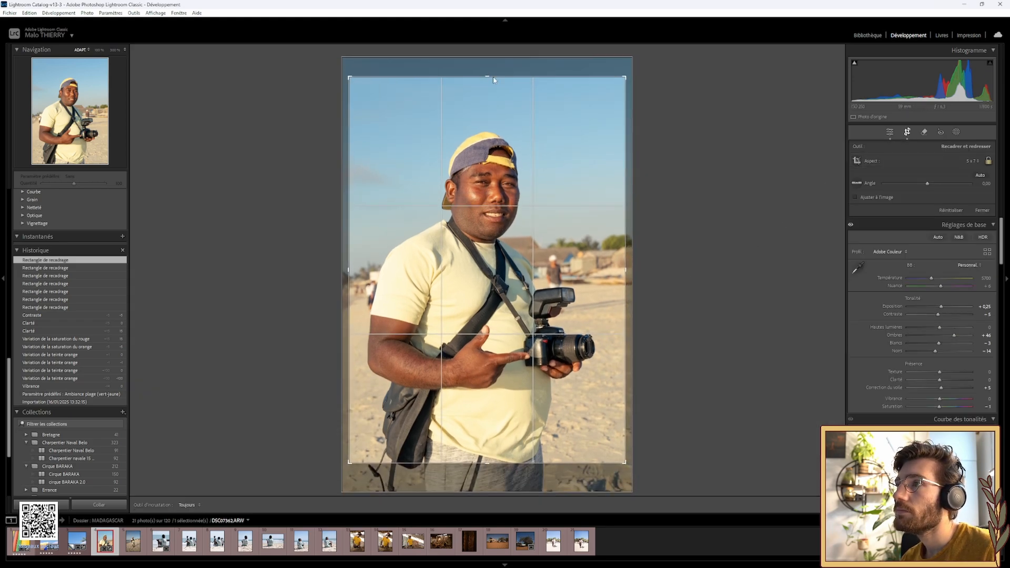
drag(477, 415, 478, 423)
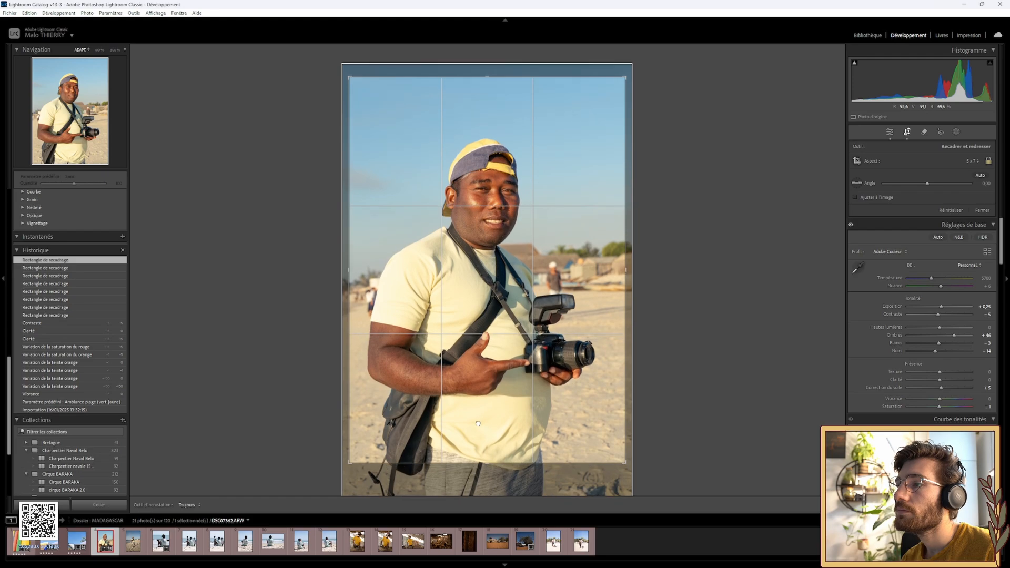
click(908, 132)
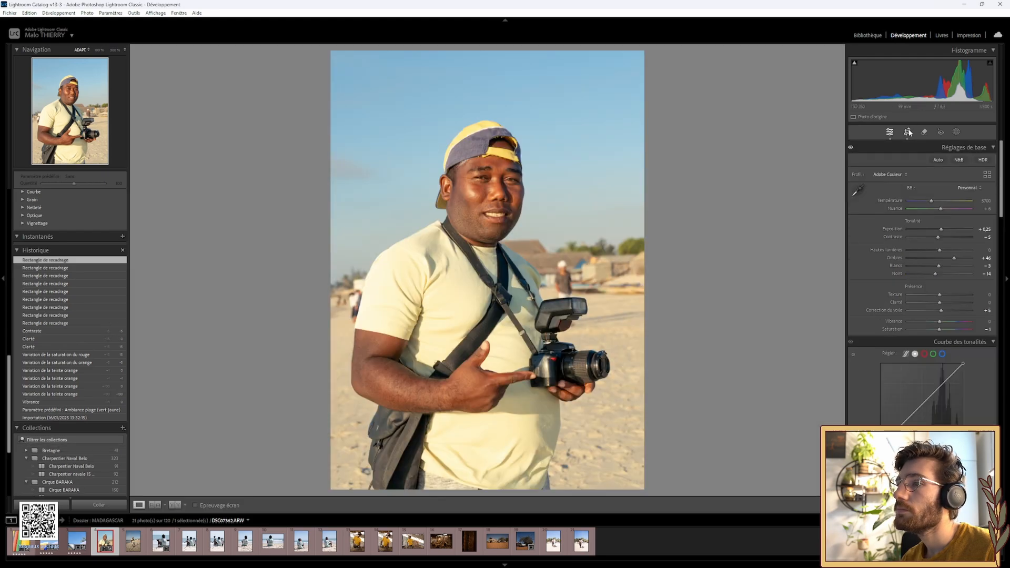
Crop the portrait to 8.5 x 11 at the photo's full width, and position the man with some sky above his cap.
click(908, 132)
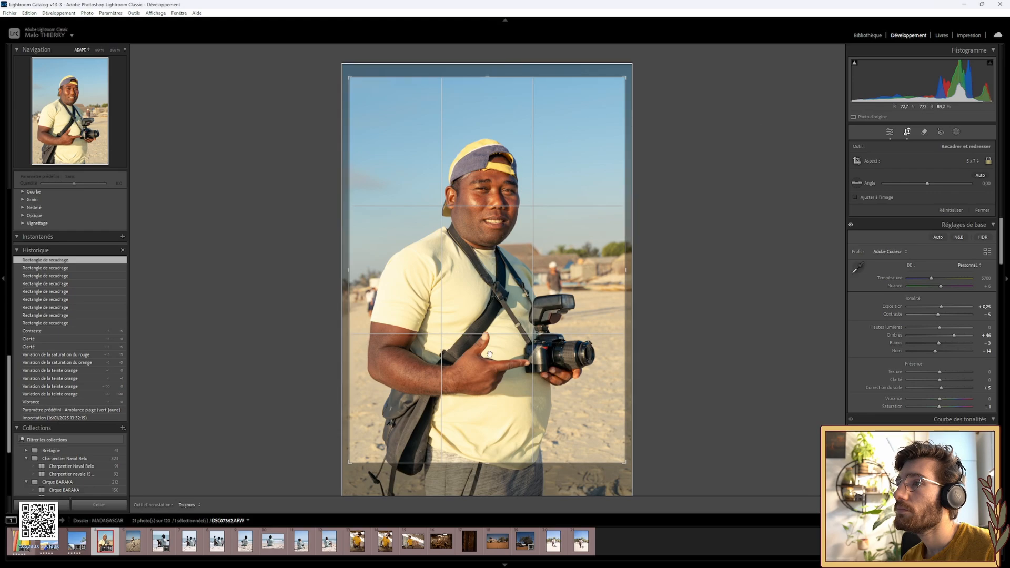
click(965, 161)
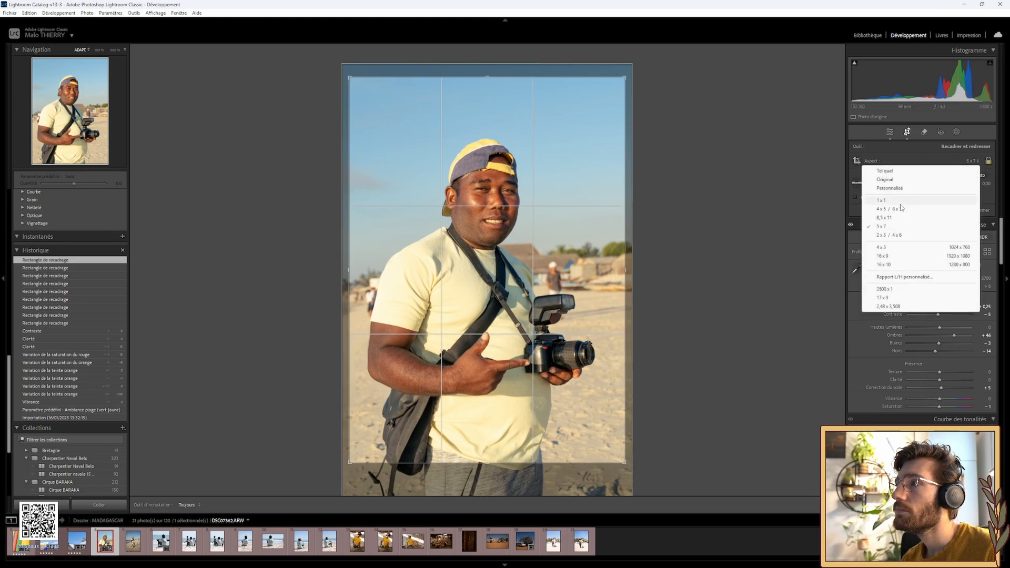
click(888, 206)
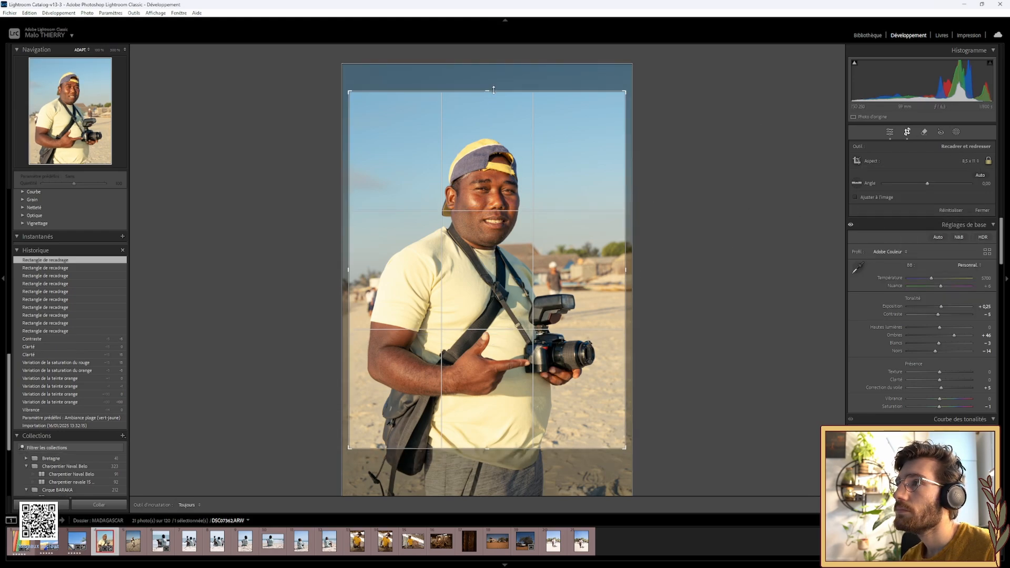
drag(493, 90, 498, 72)
drag(466, 302, 469, 326)
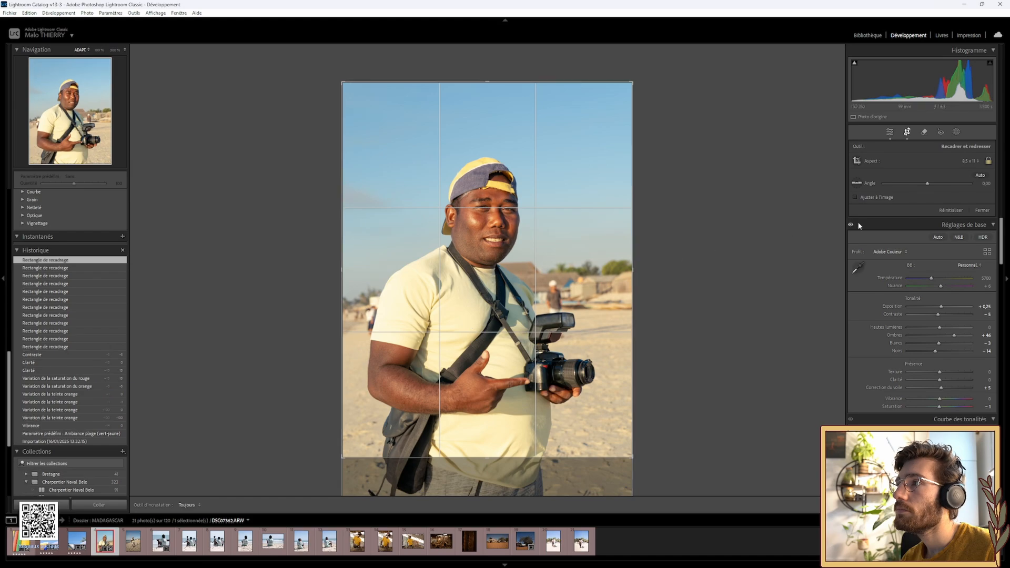
click(907, 134)
click(907, 133)
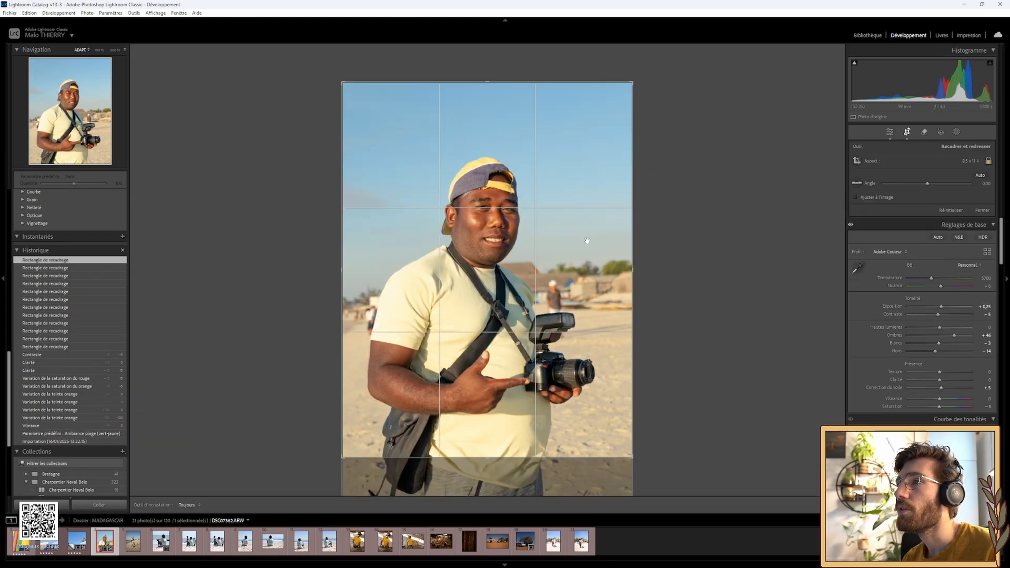
drag(463, 291, 459, 268)
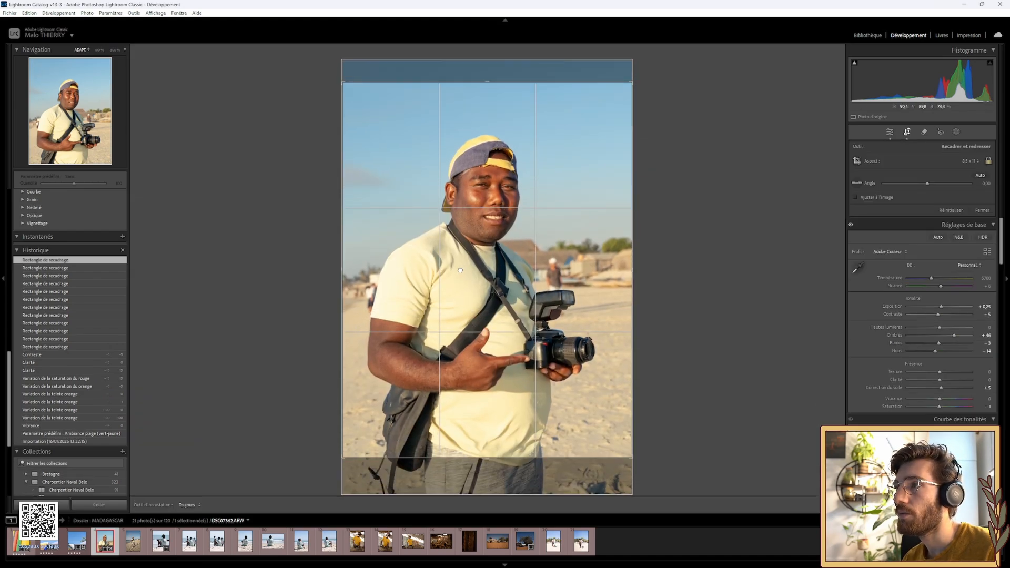
click(907, 131)
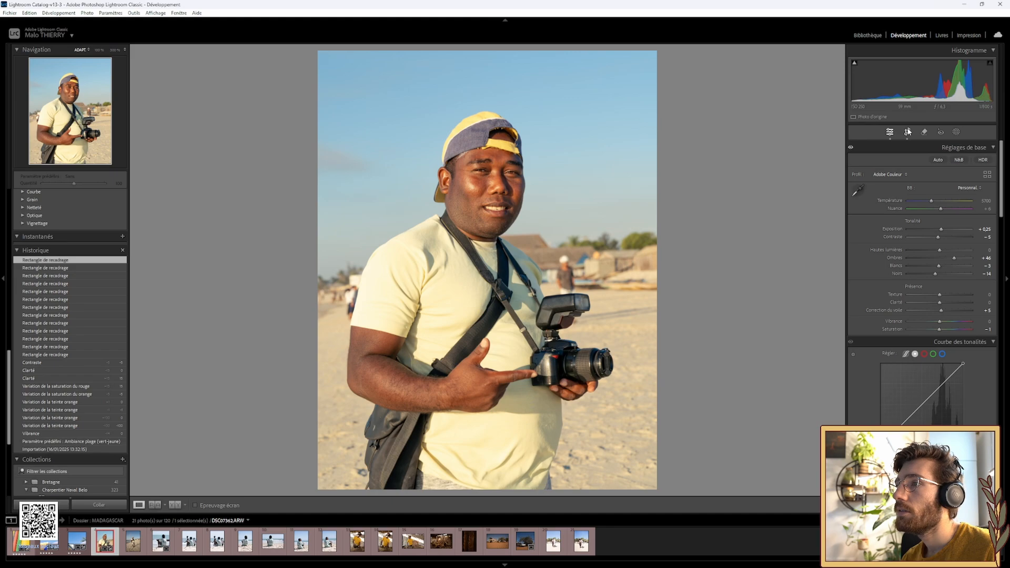
Tighten the 8.5 x 11 crop slightly and fine-tune the man's vertical and horizontal position in the frame.
click(907, 132)
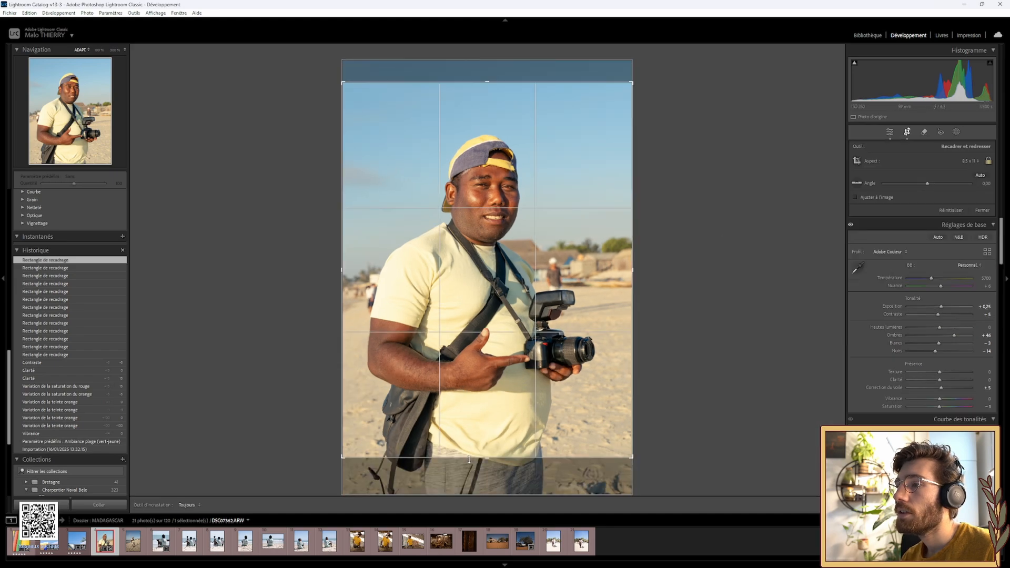
drag(483, 451, 487, 446)
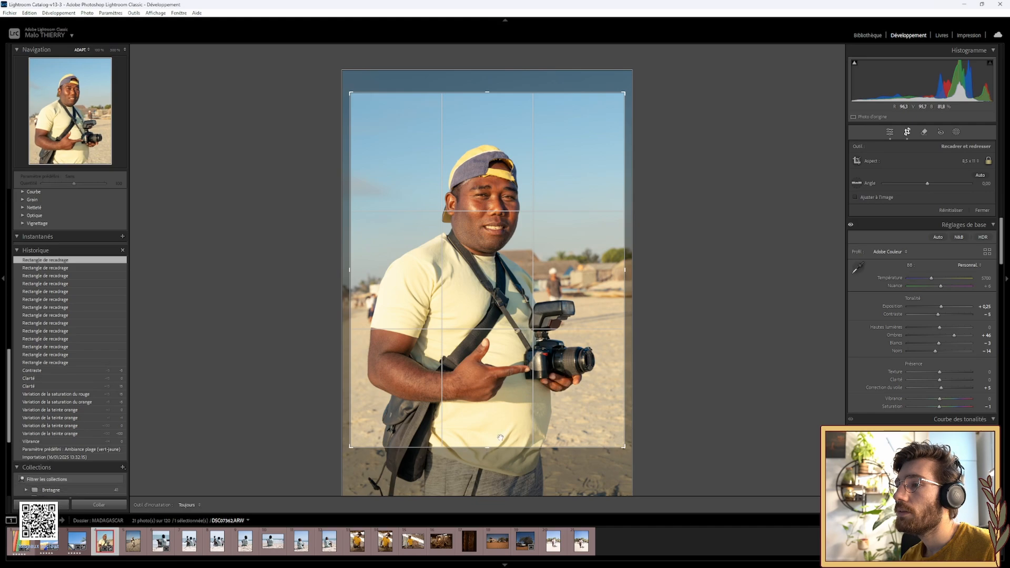
click(909, 131)
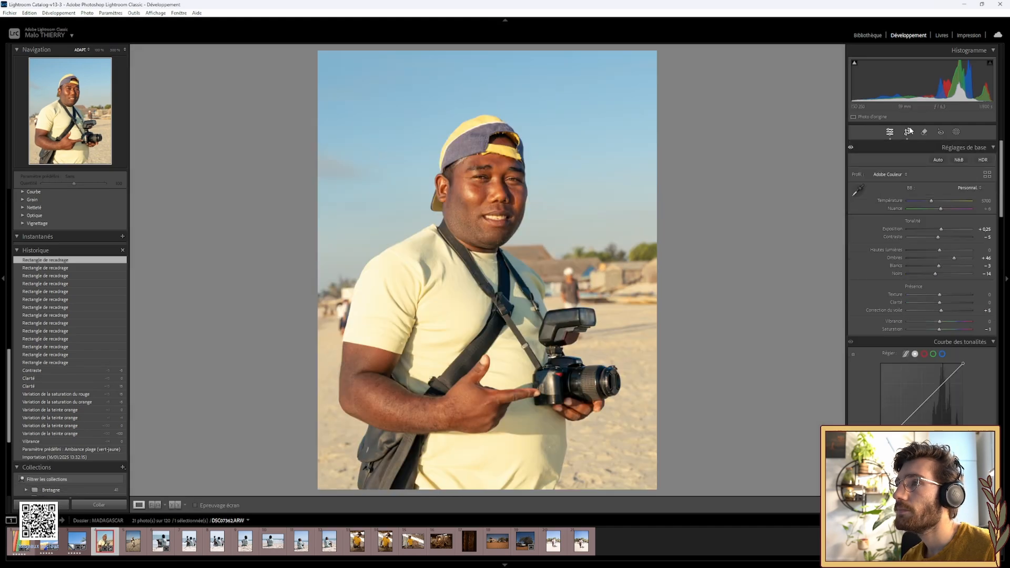
click(909, 132)
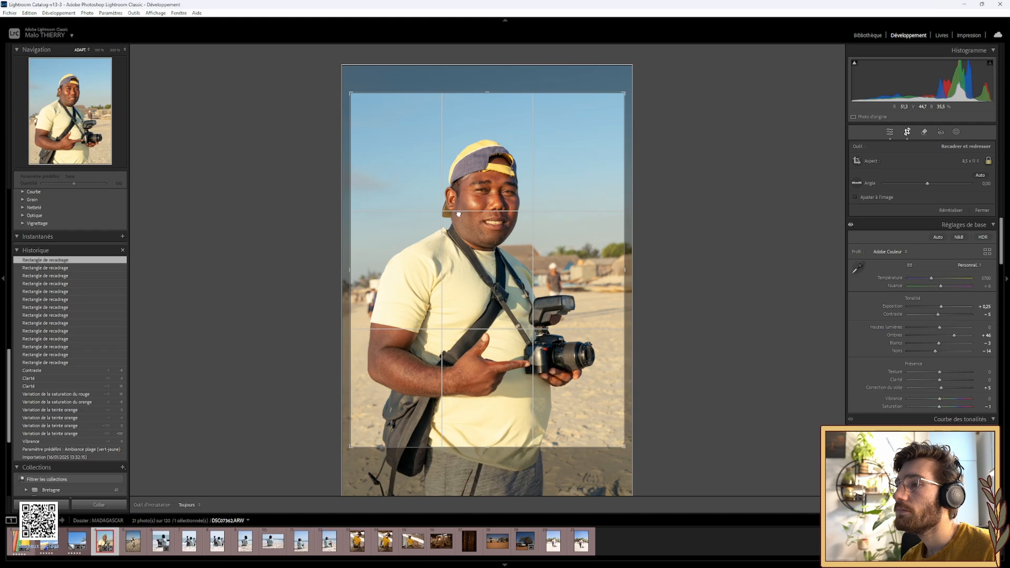
drag(458, 214, 458, 214)
click(909, 132)
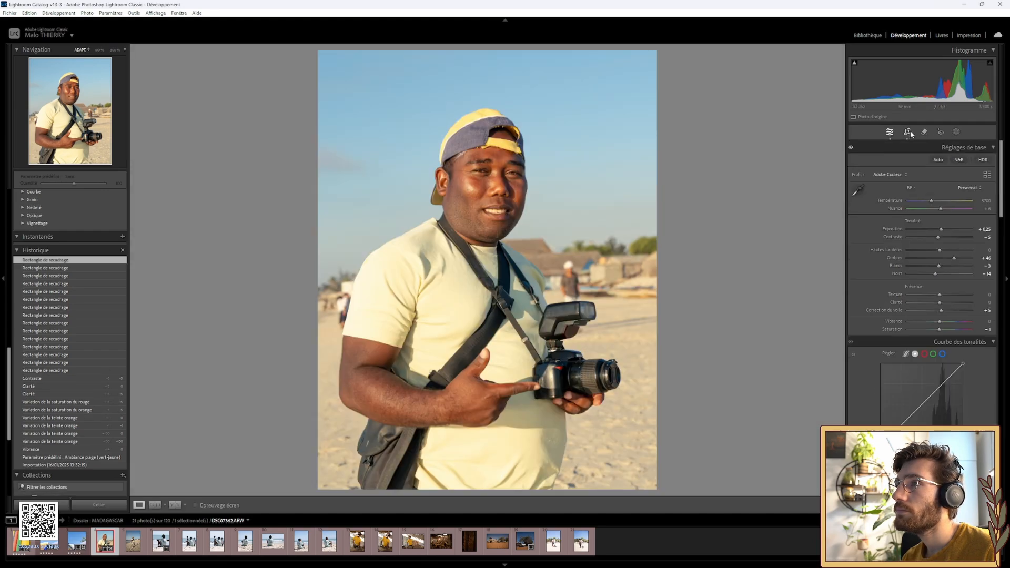
click(910, 132)
drag(459, 251, 463, 251)
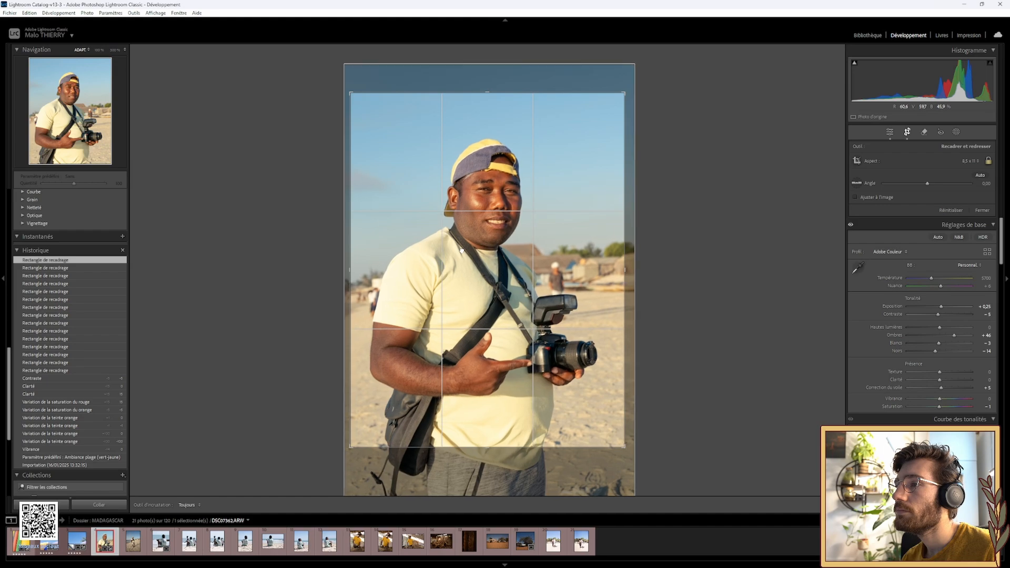
click(908, 132)
Inspect the man's face at 100% and return to the full view of the cropped portrait.
click(467, 176)
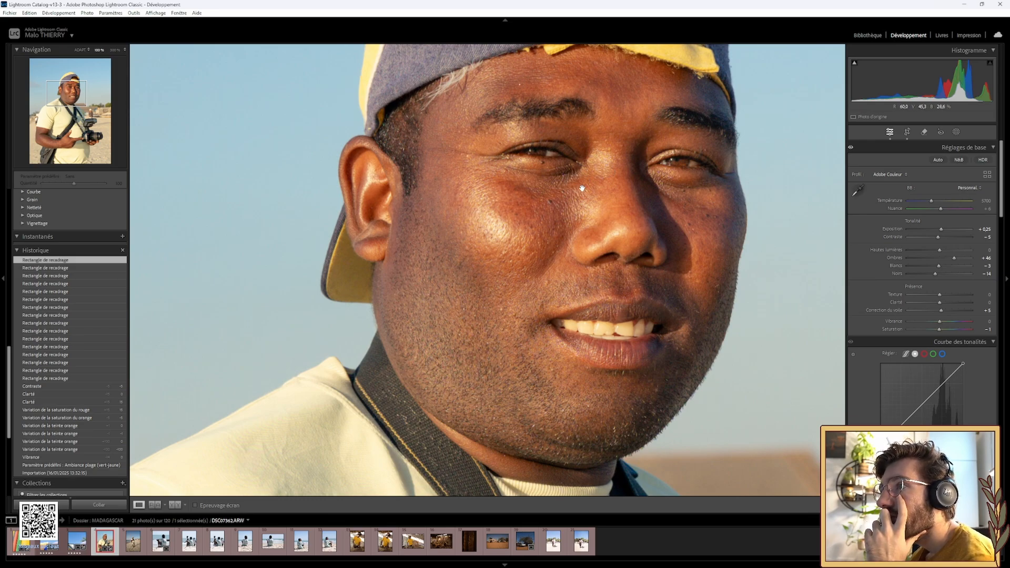
drag(582, 188, 507, 212)
click(506, 212)
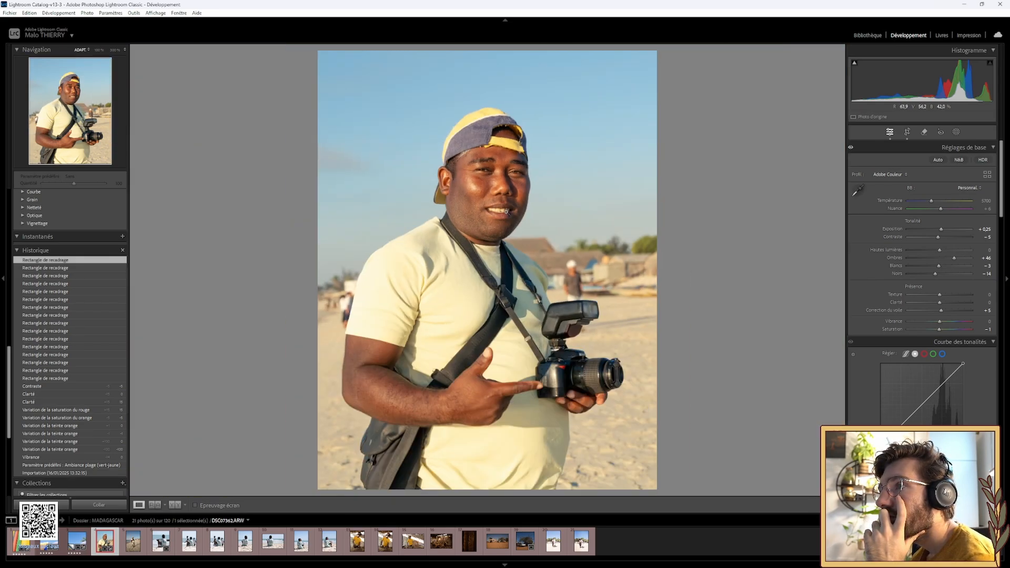
Compare the full portrait with its unedited version on a blacked-out, distraction-free screen.
key(l)
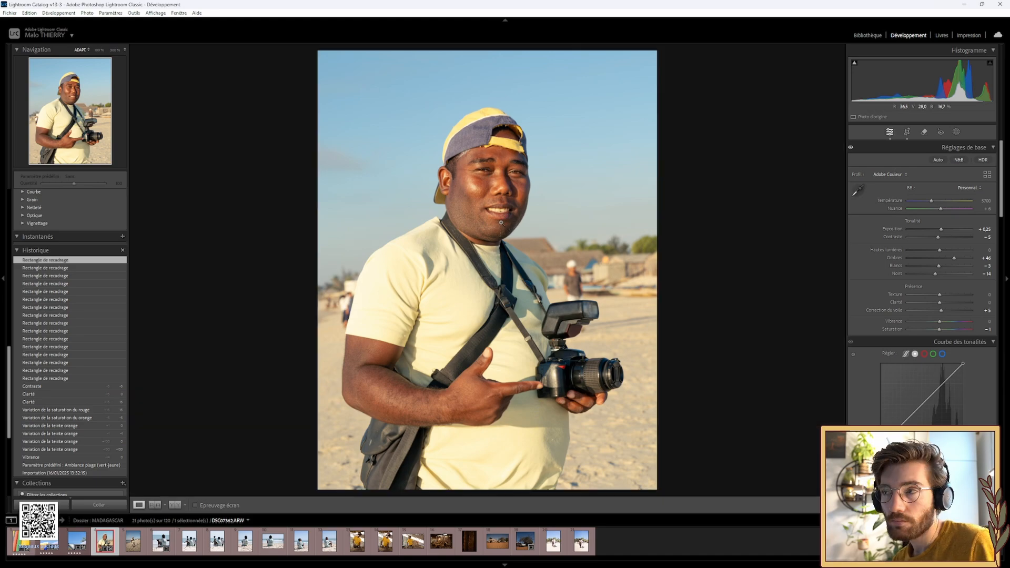
key(l)
key(Tab)
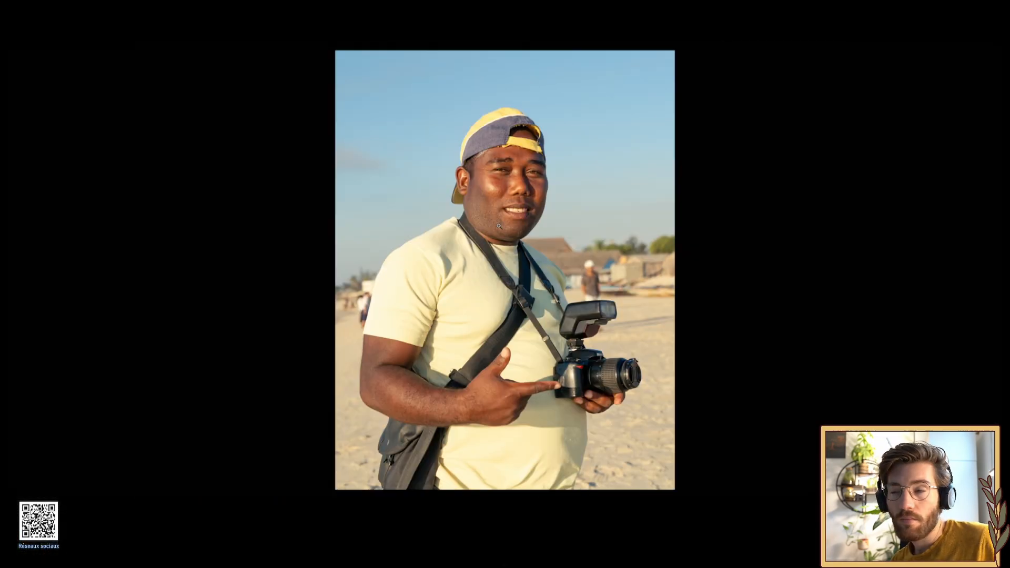
key(backslash)
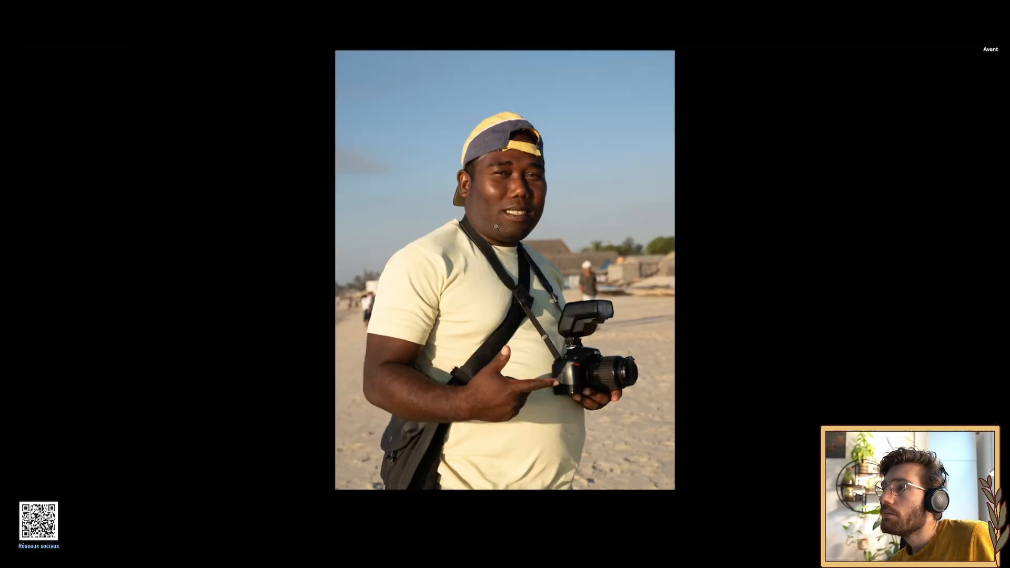
key(backslash)
key(backslash)
key(backslash)
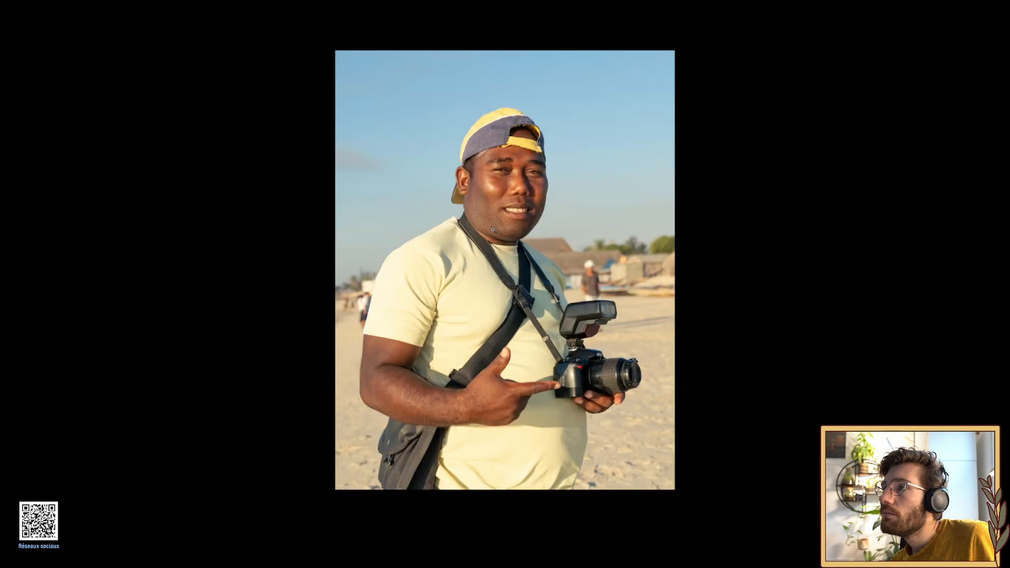
key(backslash)
key(backslash)
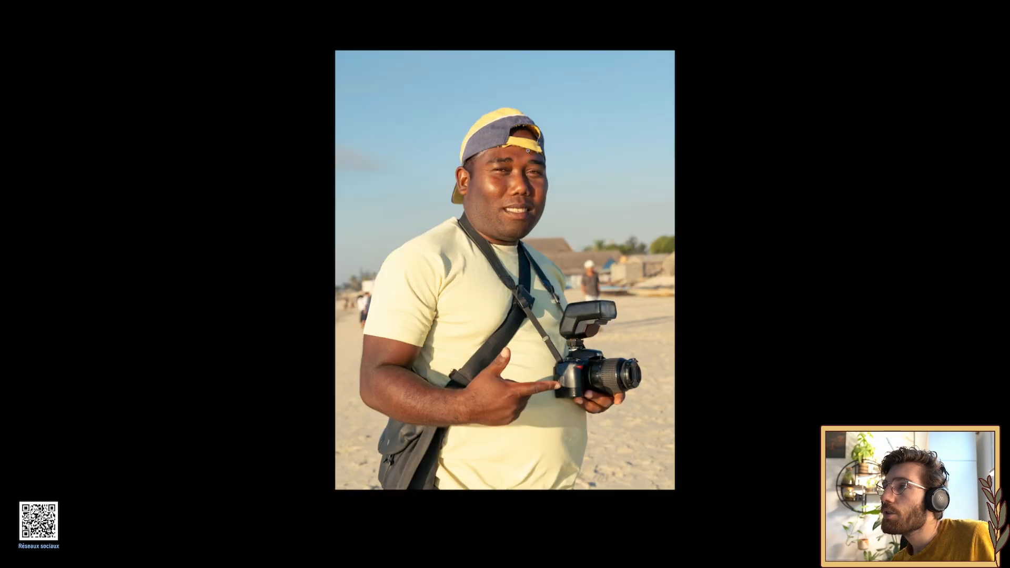
Compare the man's face at 100% before and after editing, and return to the normal full-photo view.
click(527, 151)
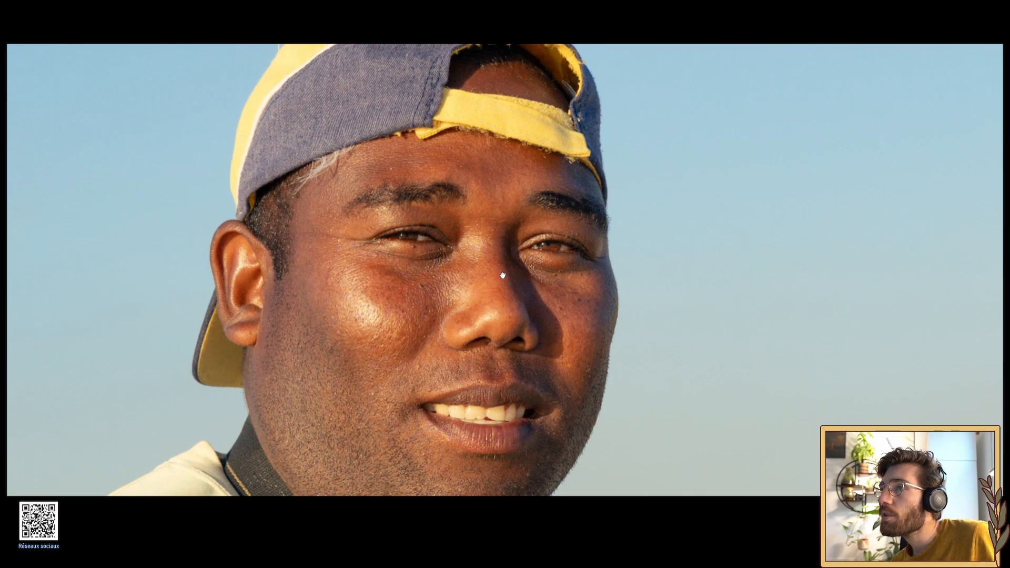
key(backslash)
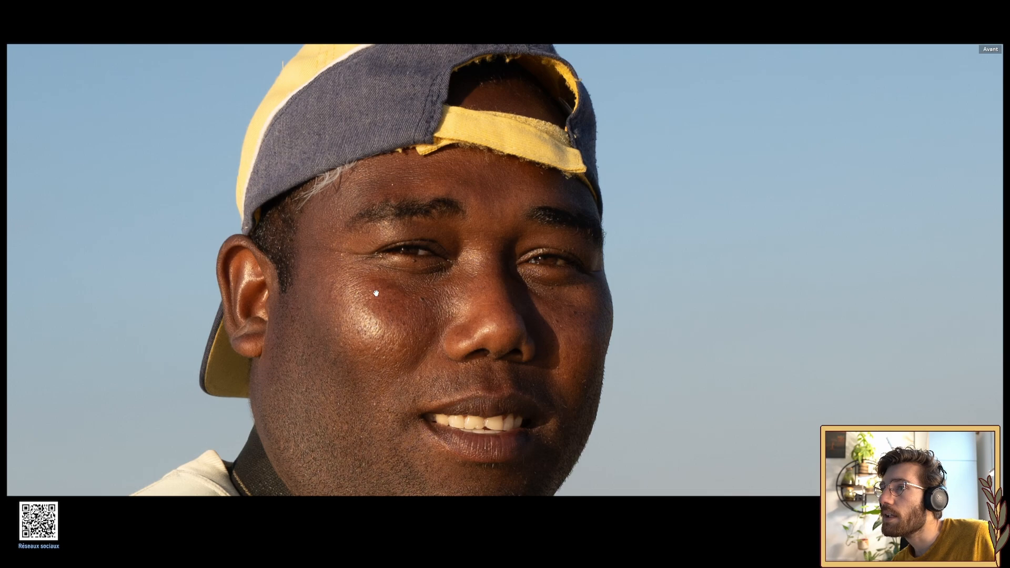
key(backslash)
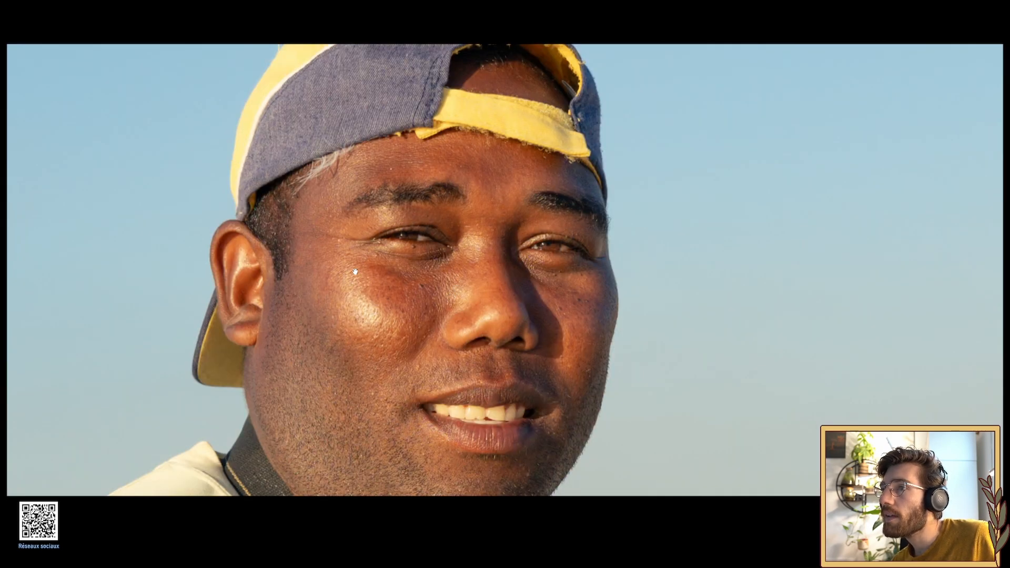
key(backslash)
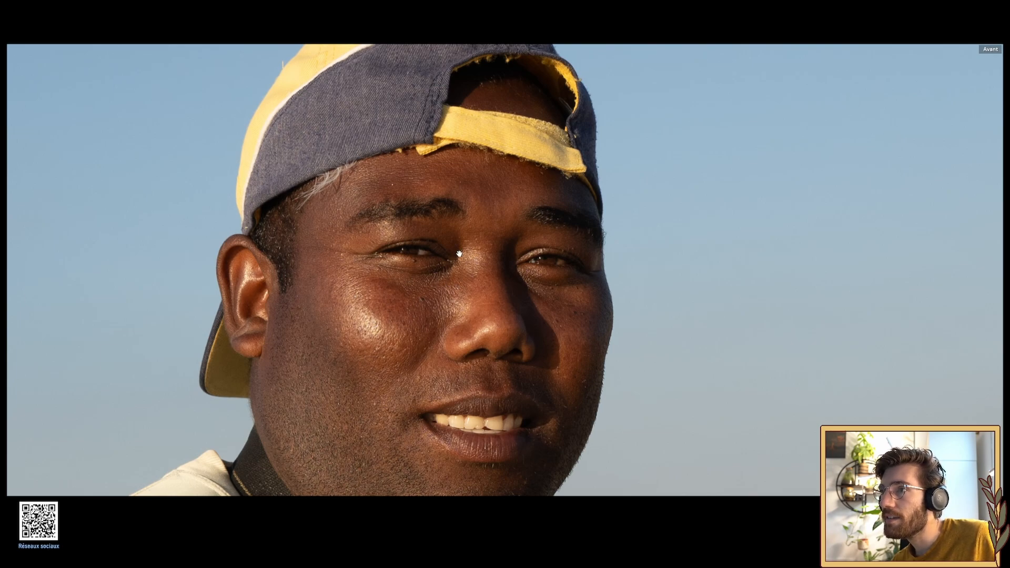
key(backslash)
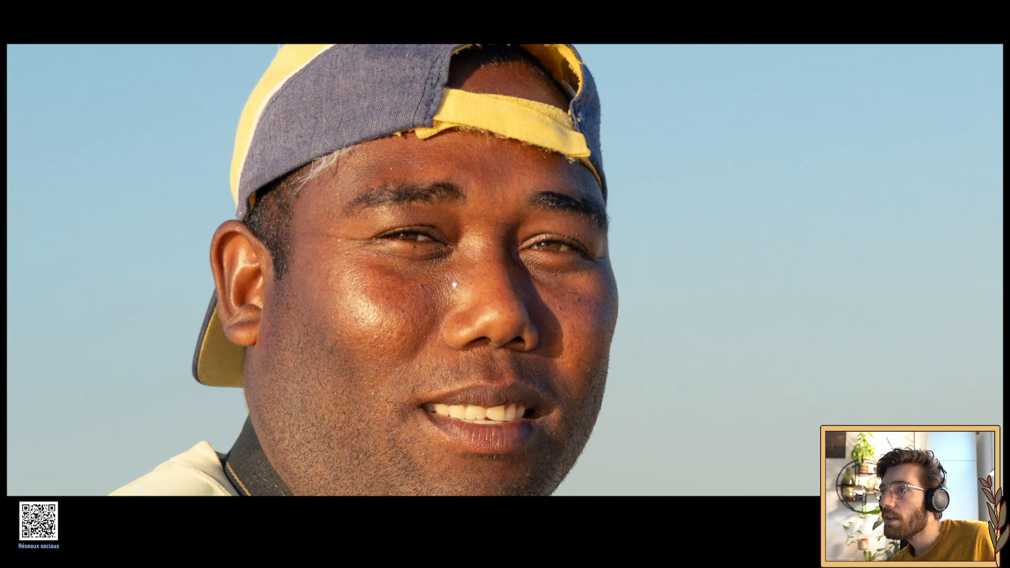
click(471, 284)
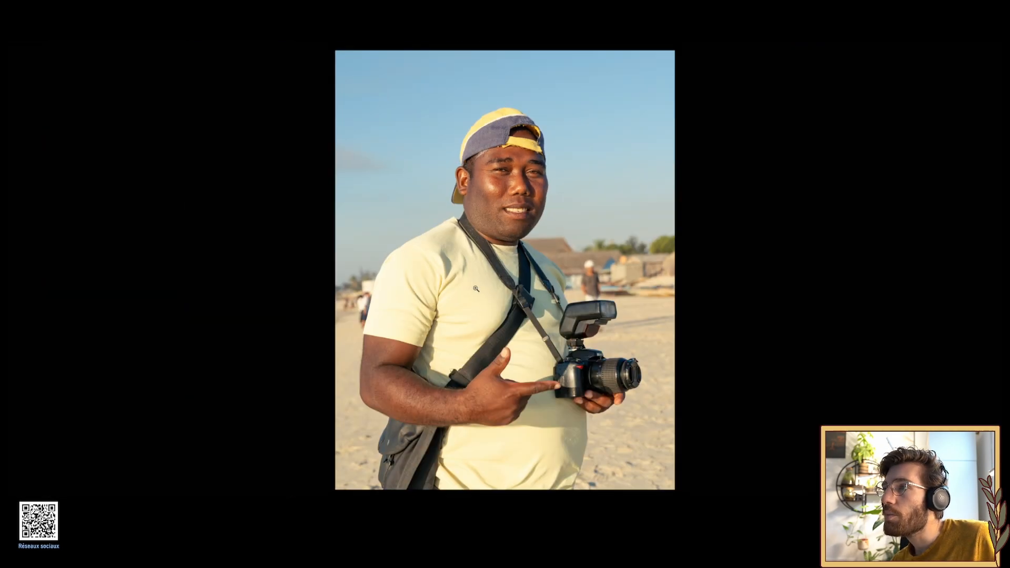
key(l)
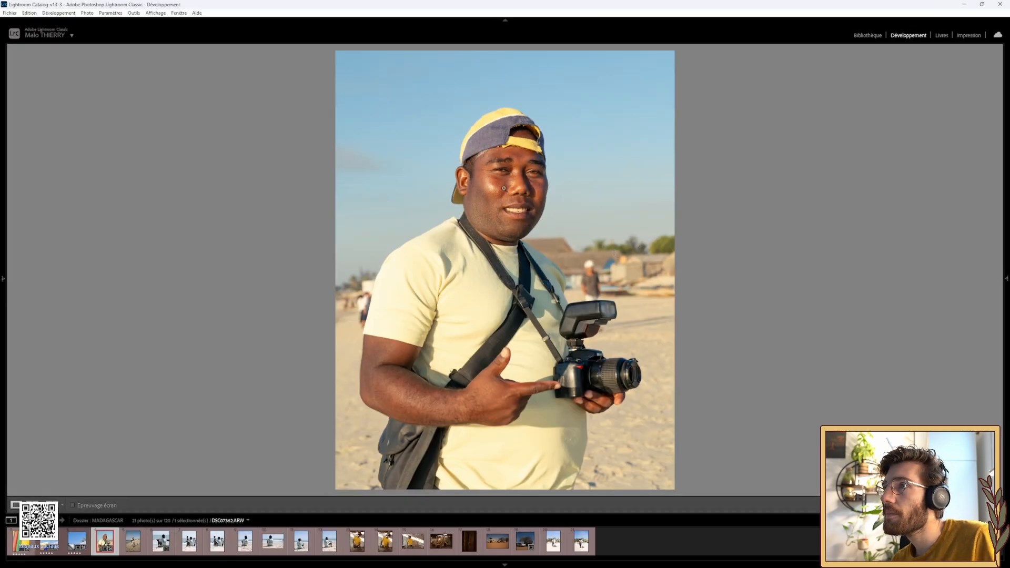
Try raising Texture to about +18 while viewing the man's face at 100%, and reset it to 0.
click(498, 181)
key(Tab)
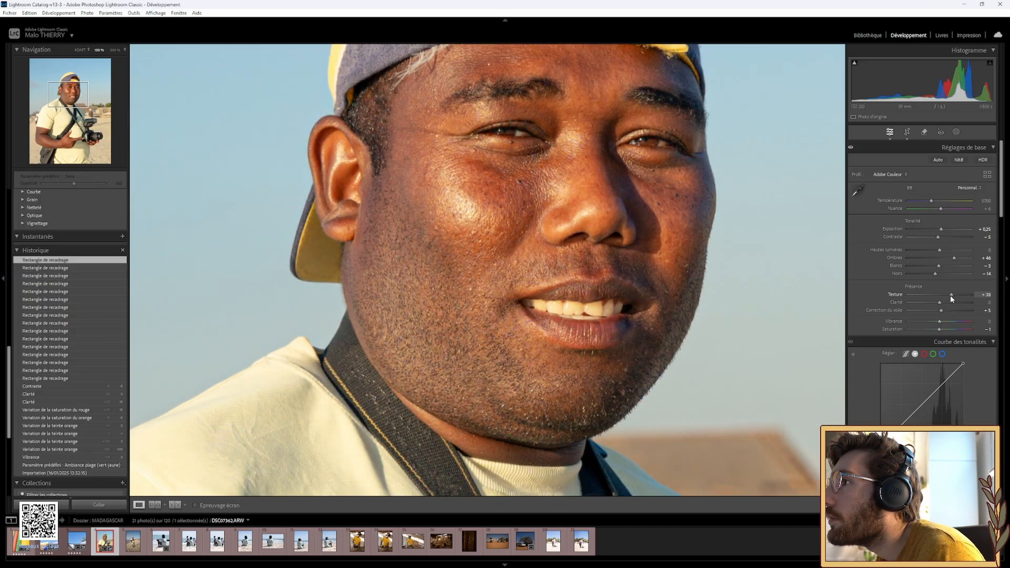
drag(940, 299, 943, 296)
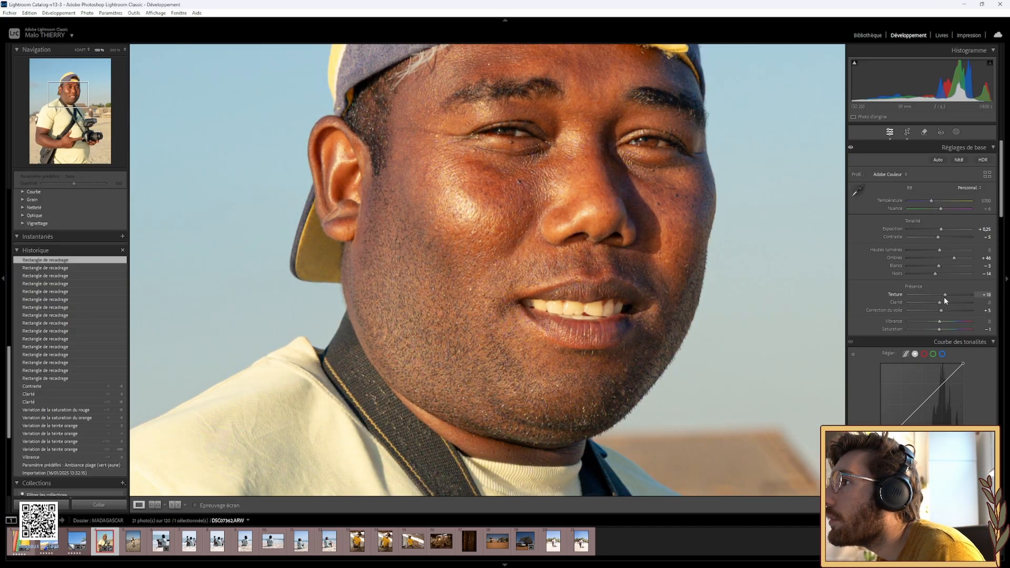
click(887, 296)
double_click(892, 295)
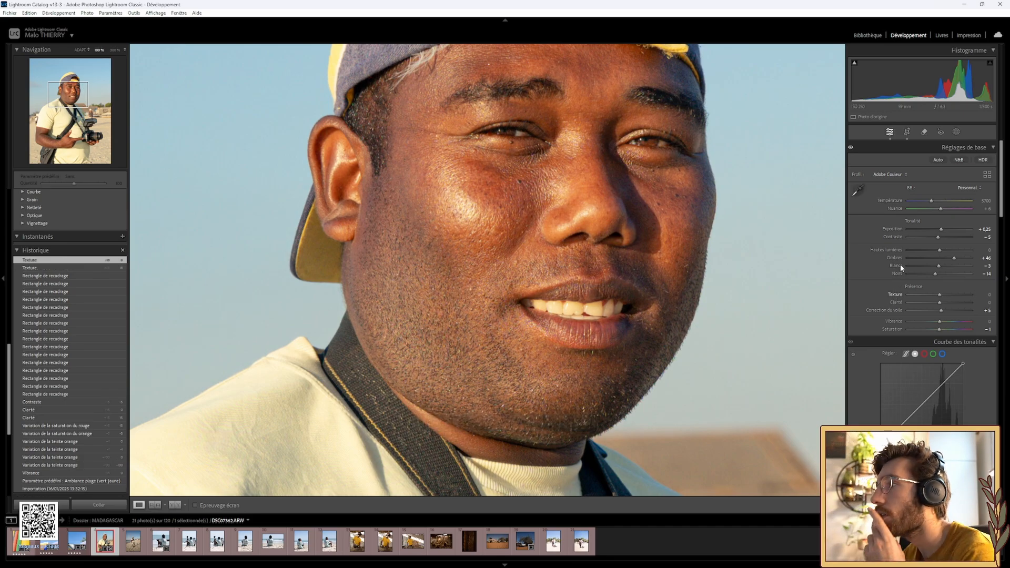
Check how the basic adjustments affect the man's face by switching them off and on, and review the colour mixer and color grading settings.
scroll(921, 235, down, 3)
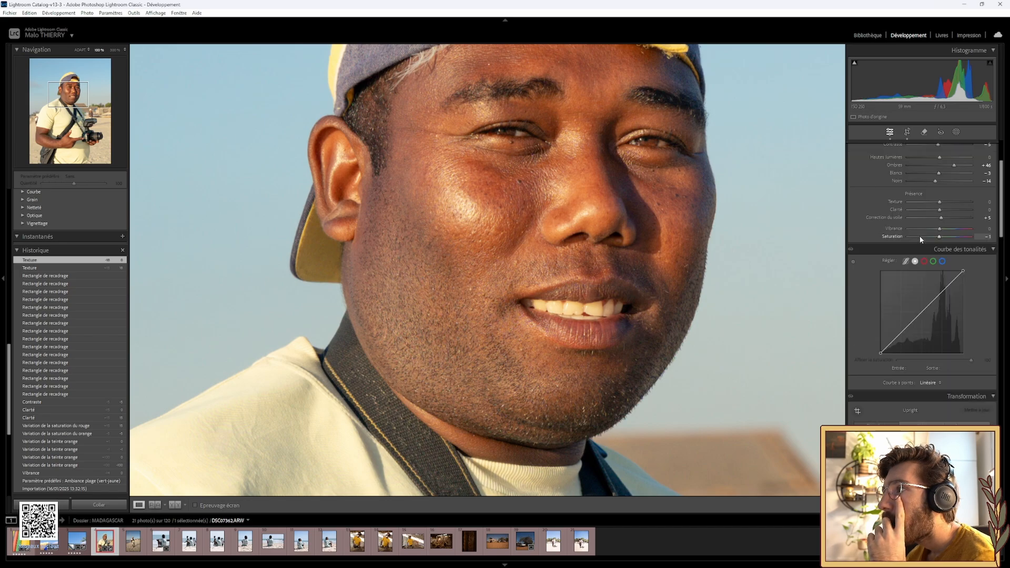
click(851, 148)
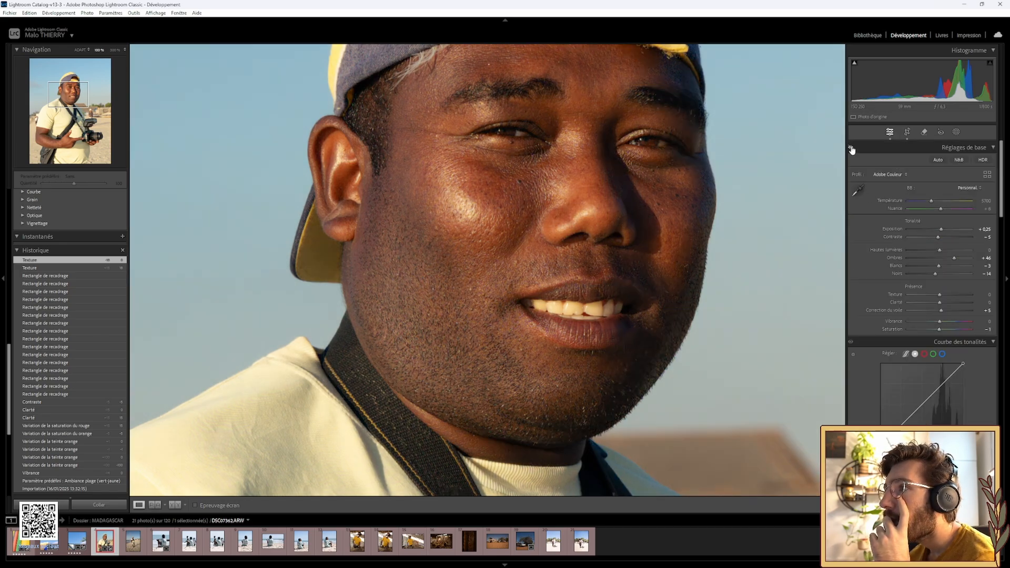
click(851, 149)
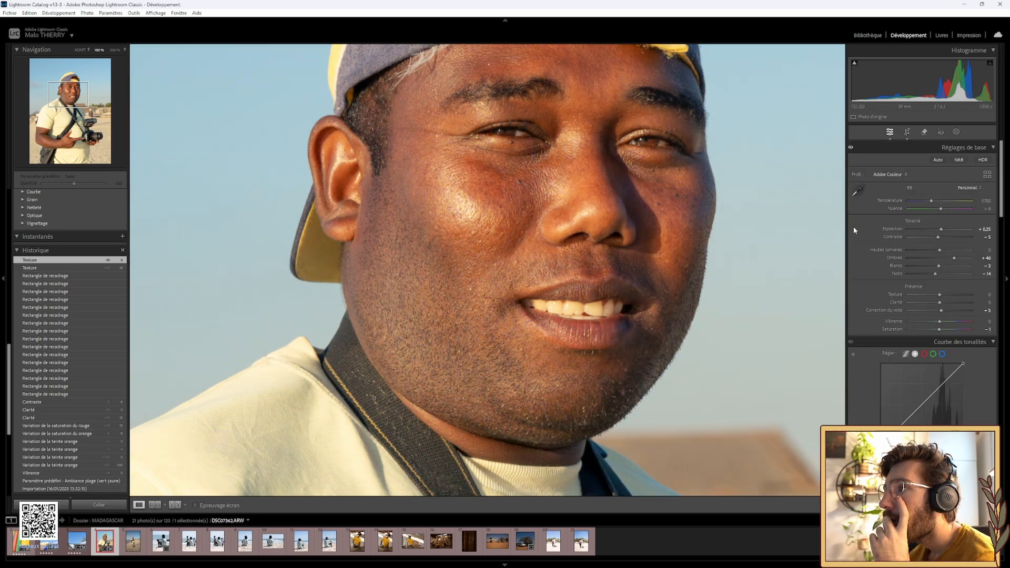
scroll(853, 230, down, 3)
scroll(853, 232, down, 5)
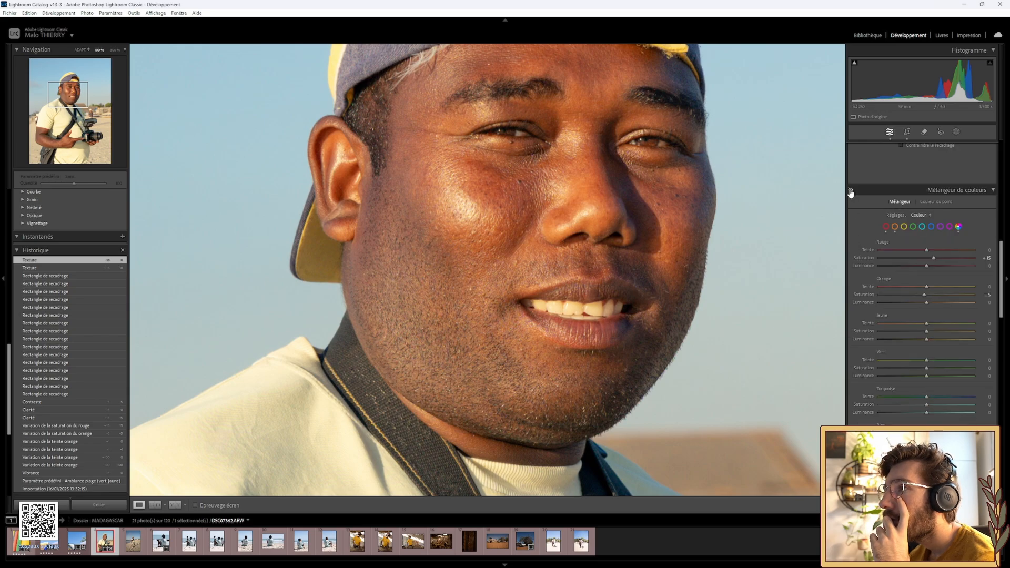
scroll(742, 224, down, 3)
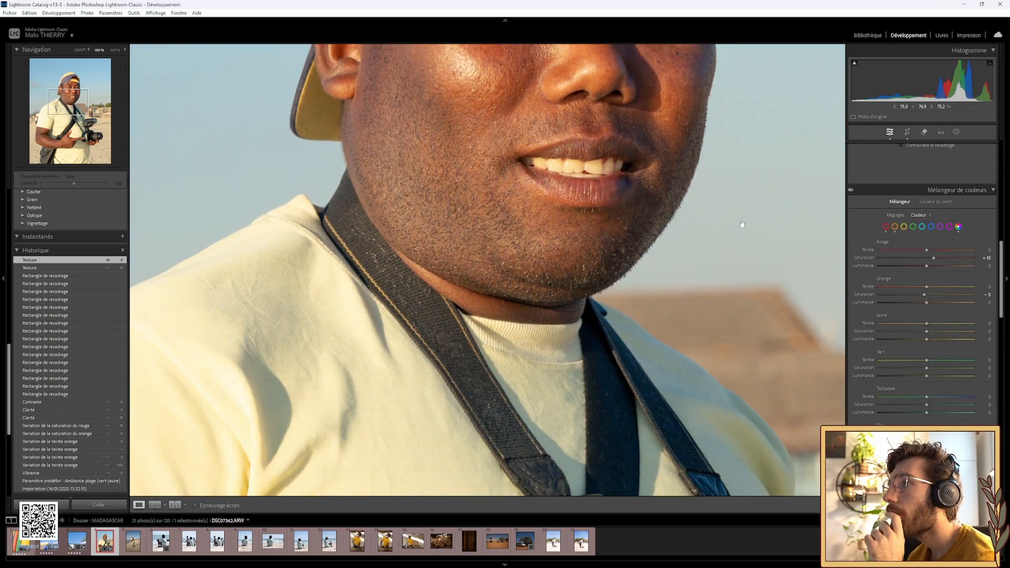
scroll(742, 224, up, 10)
scroll(741, 225, down, 5)
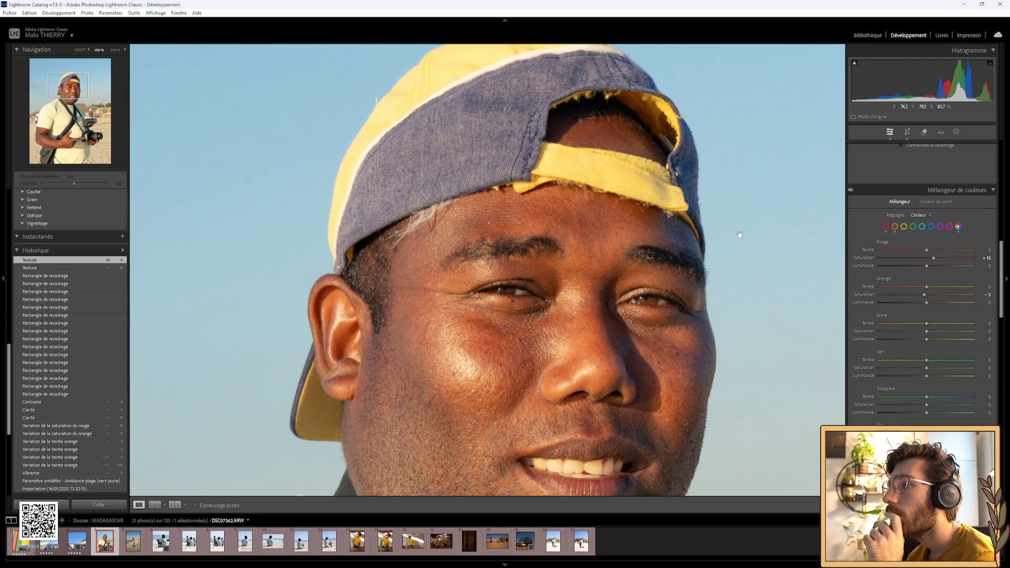
scroll(740, 234, down, 2)
scroll(924, 261, down, 5)
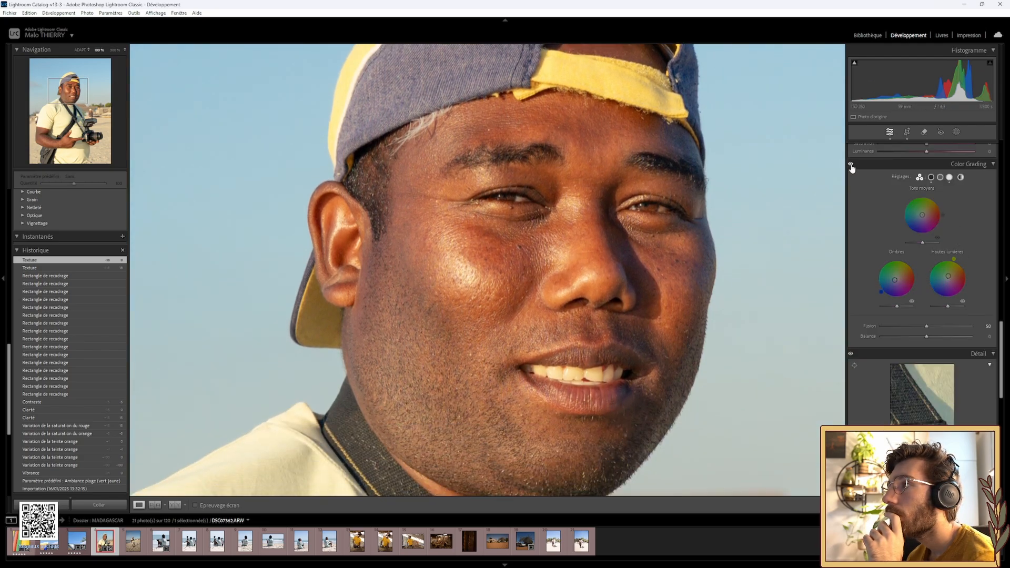
Reset the sharpening amount to 40 and return to the full view of the portrait.
scroll(869, 200, down, 2)
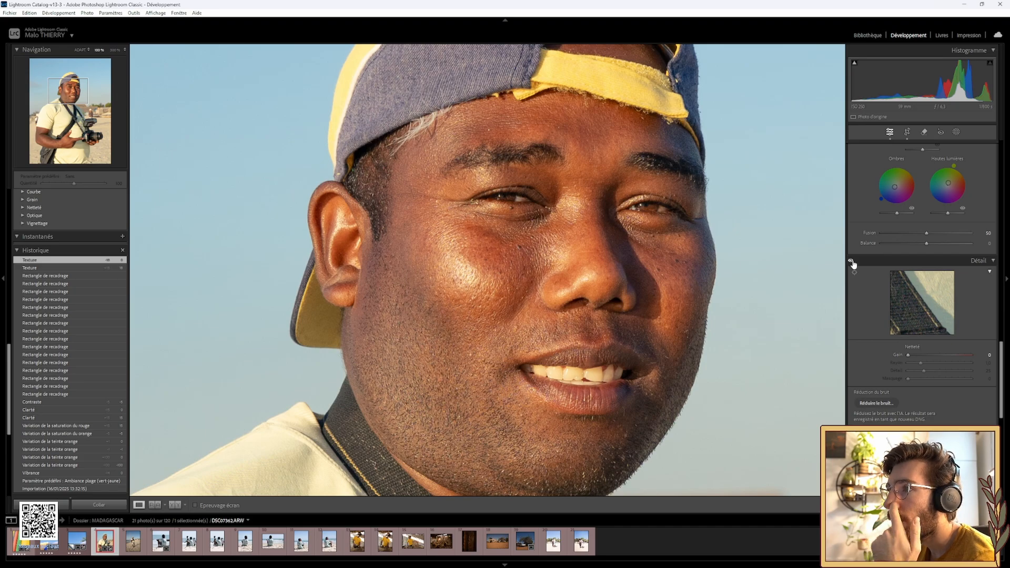
click(898, 355)
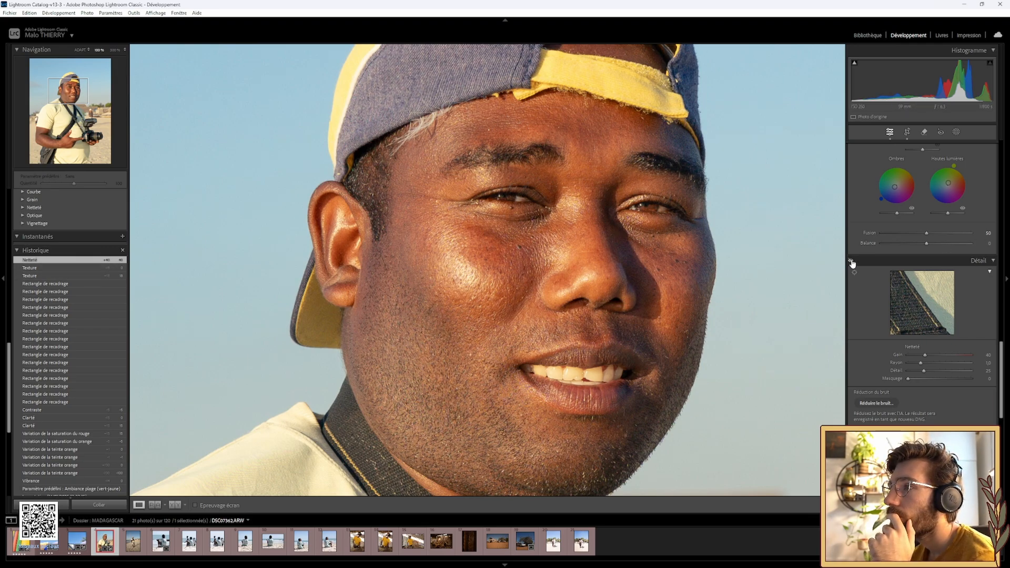
click(601, 252)
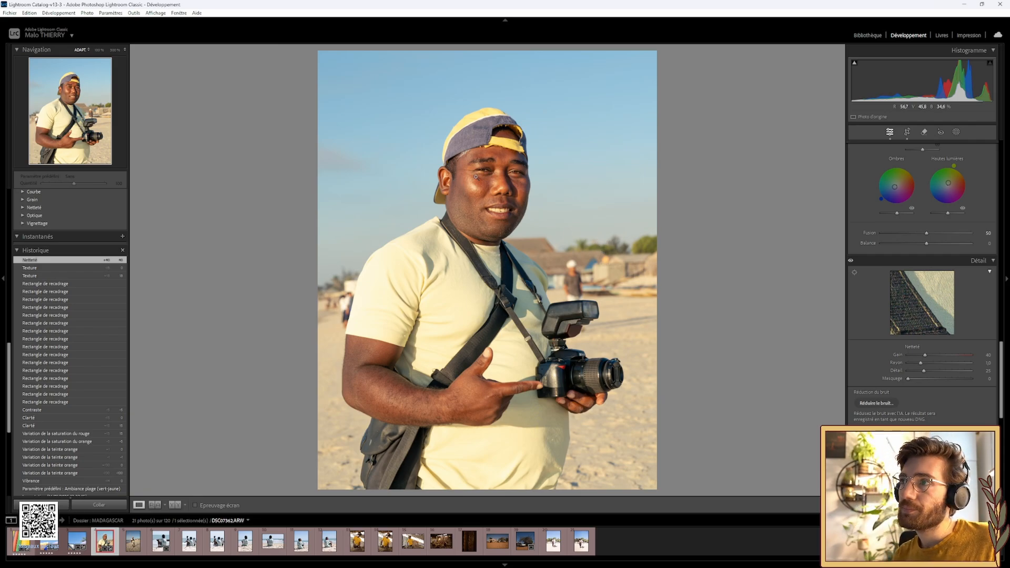
Compare the sharpened face at 100% with the unedited photo.
click(486, 163)
key(backslash)
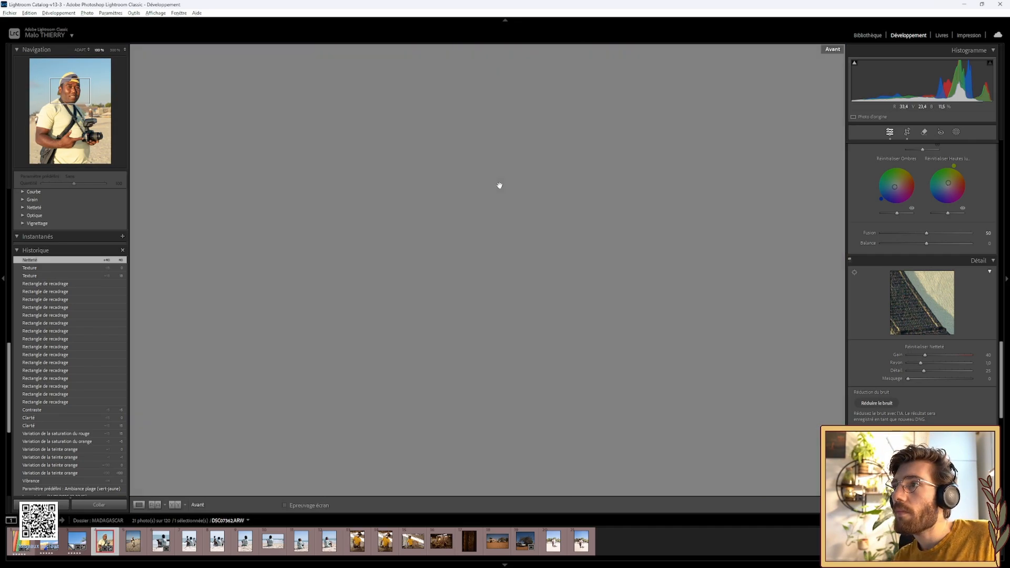
key(backslash)
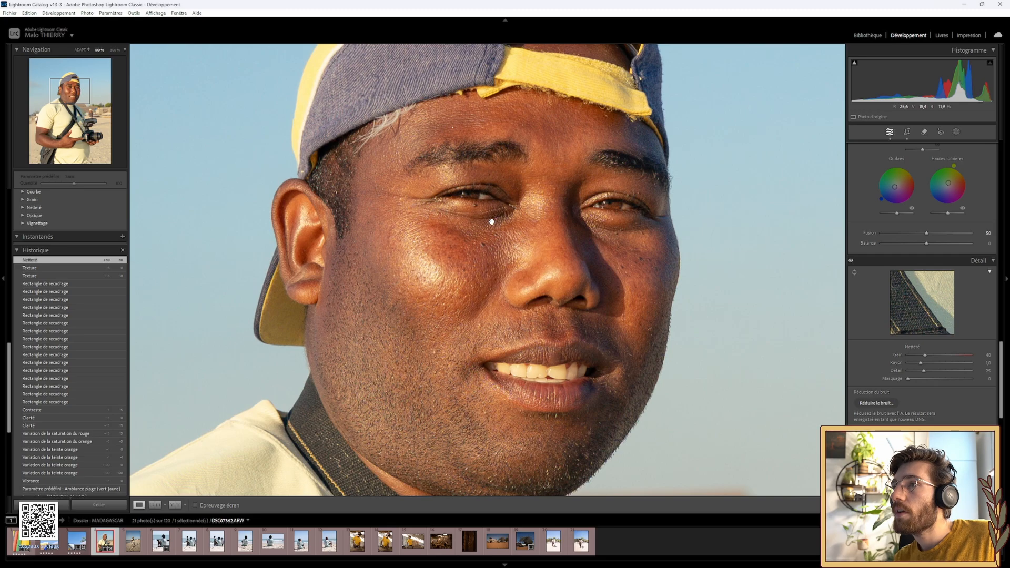
click(493, 222)
Review the whole portrait before and after editing with the interface hidden, and restore the editing workspace.
key(Tab)
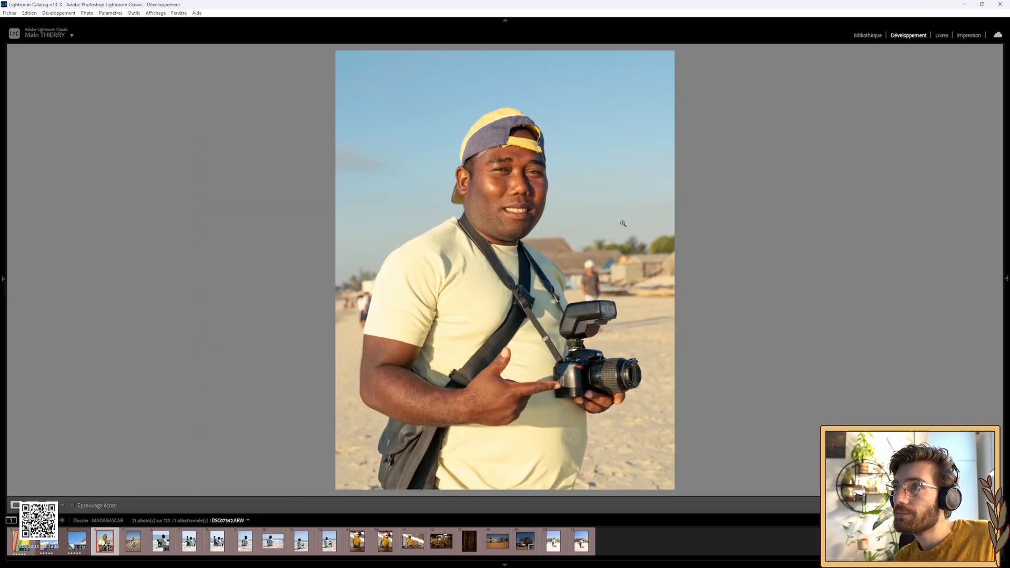
key(l)
key(l)
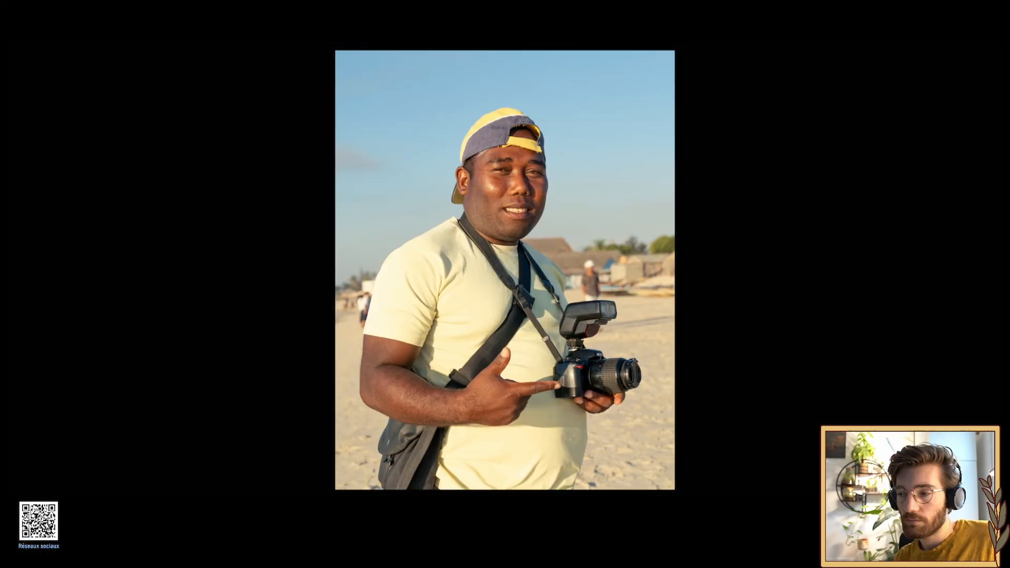
key(backslash)
key(backslash)
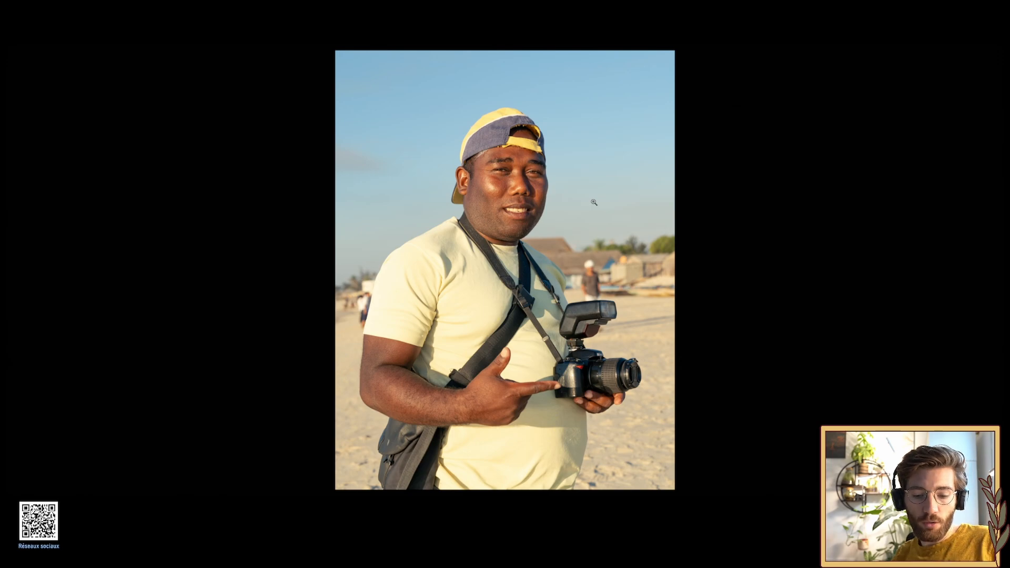
key(l)
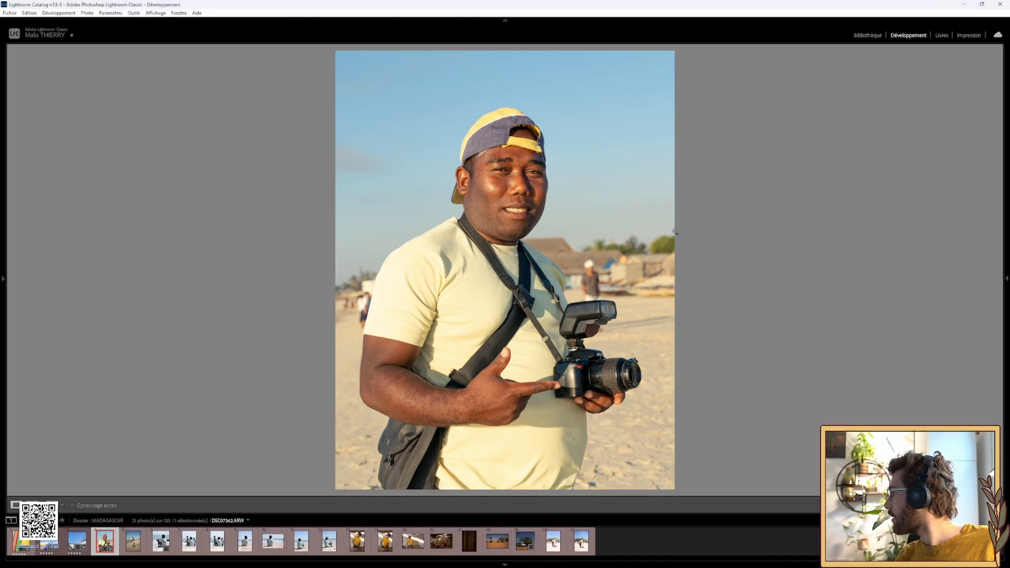
key(Tab)
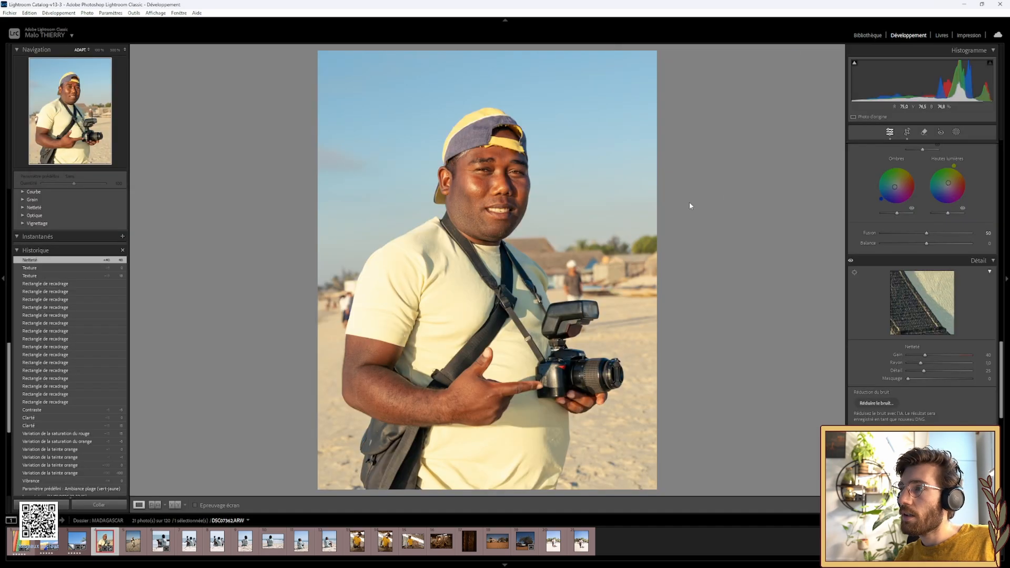
Enlarge the 8.5 x 11 crop slightly to include more space around the man, and apply it.
click(907, 132)
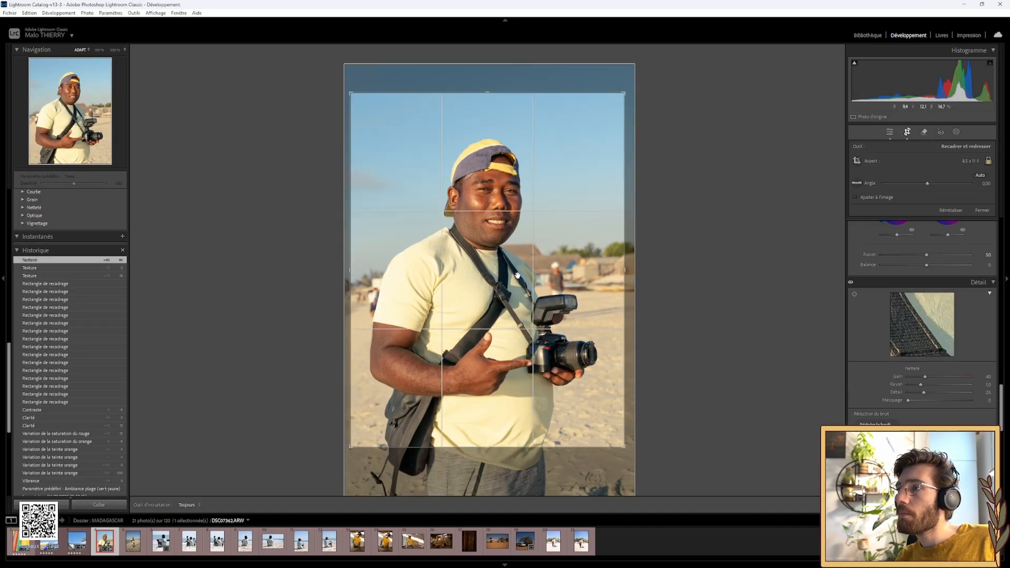
drag(488, 451, 489, 461)
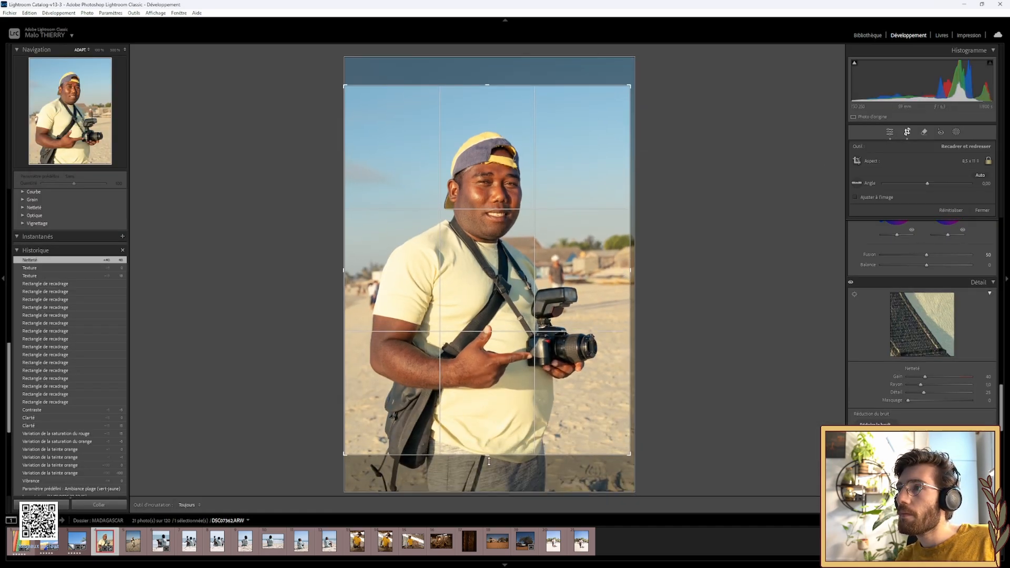
click(909, 131)
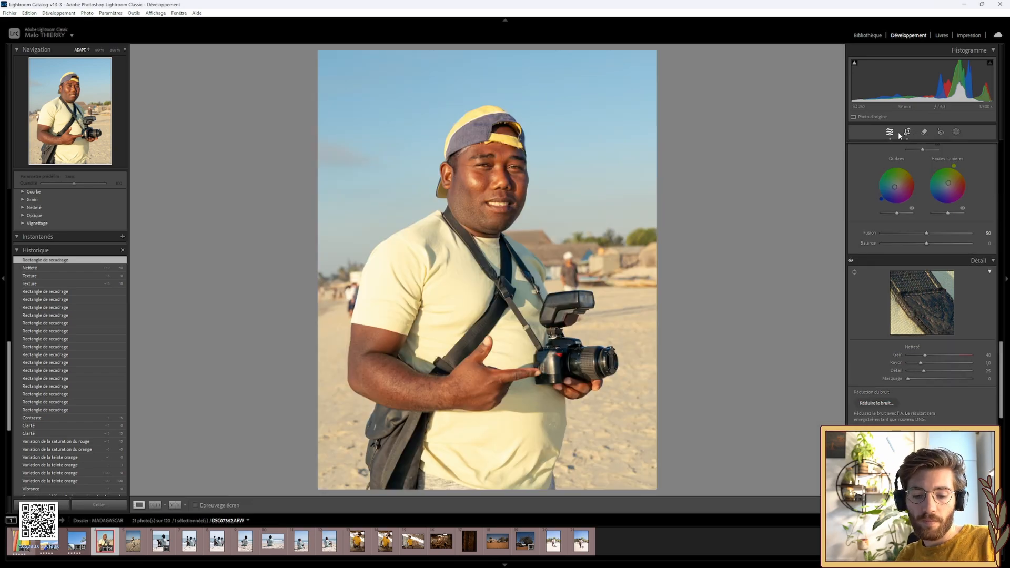
Review the portrait with the interface hidden, then change its crop aspect ratio to 5 x 7 and apply it.
key(l)
key(l)
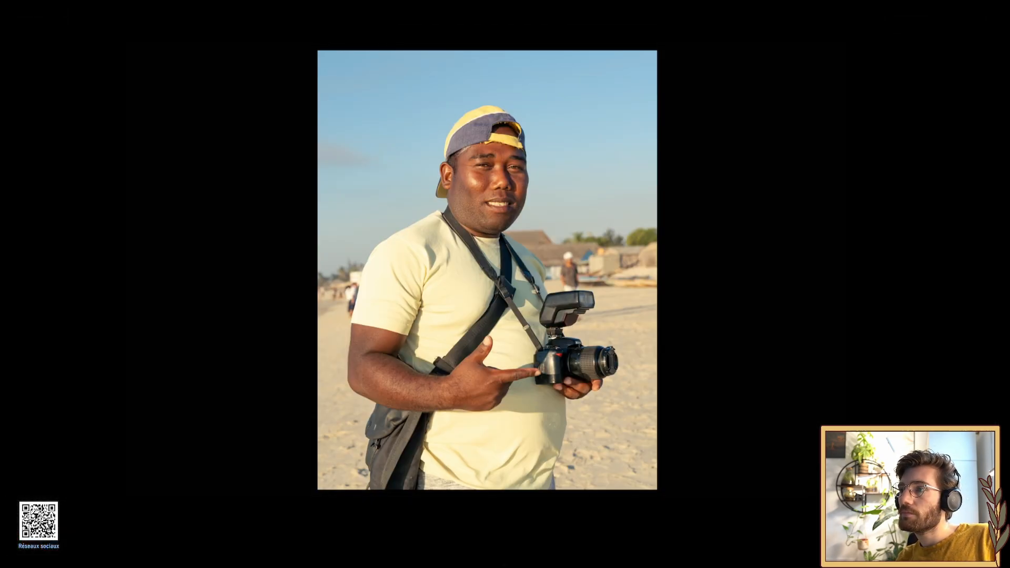
key(l)
click(907, 132)
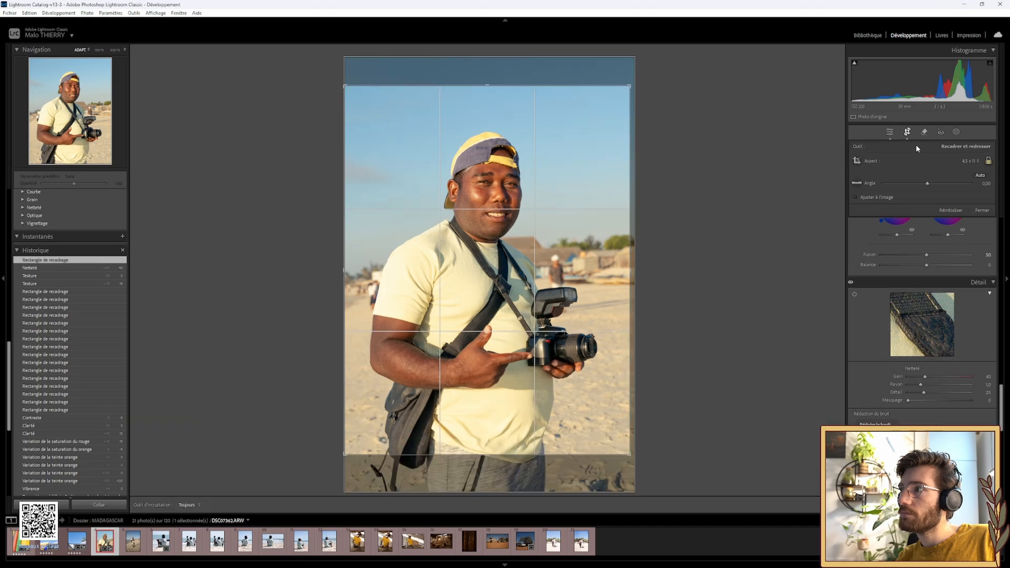
click(970, 161)
click(884, 226)
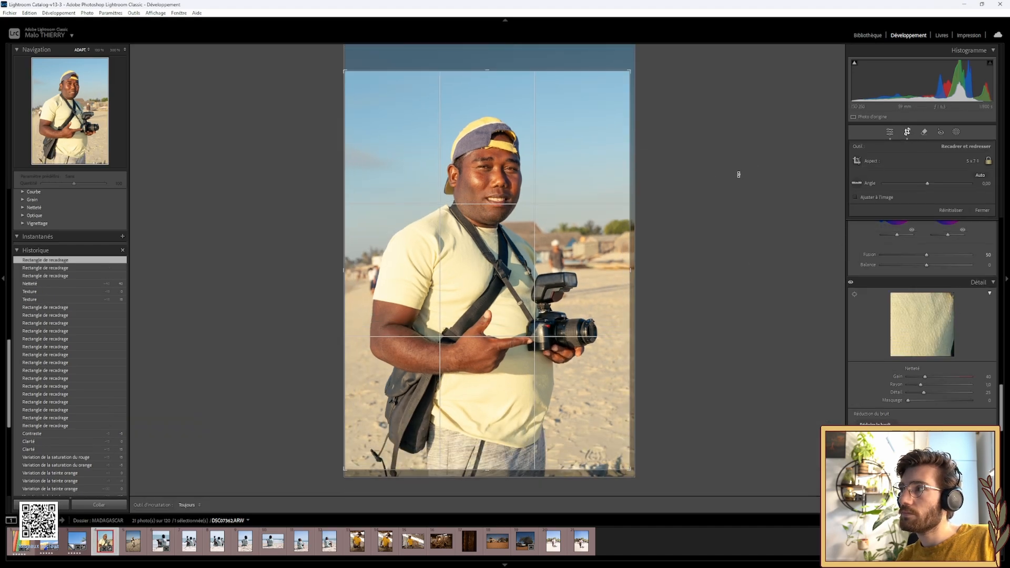
click(890, 133)
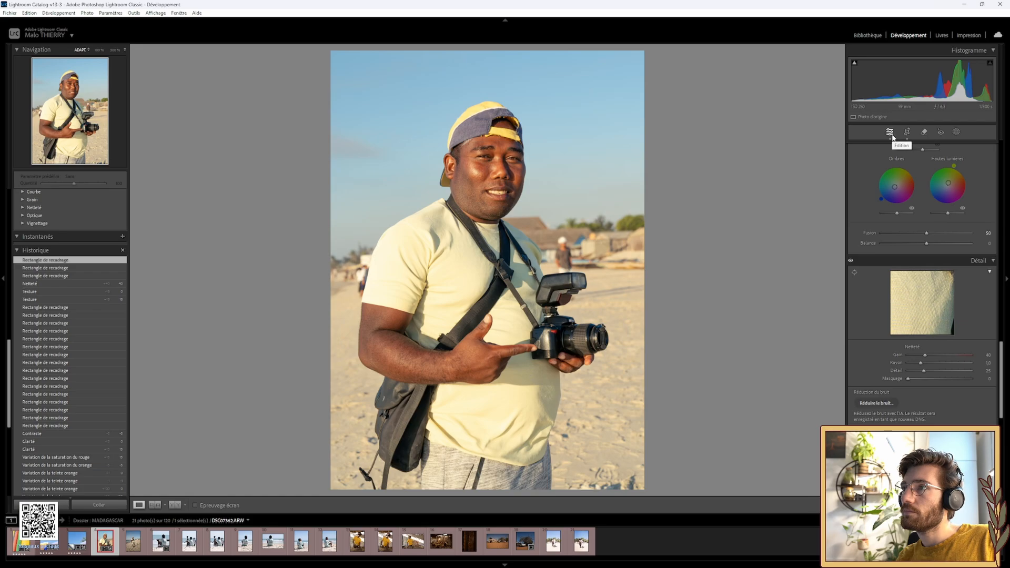
Check the new framing with the interface hidden and tighten the 5 x 7 crop slightly around the man.
key(l)
key(l)
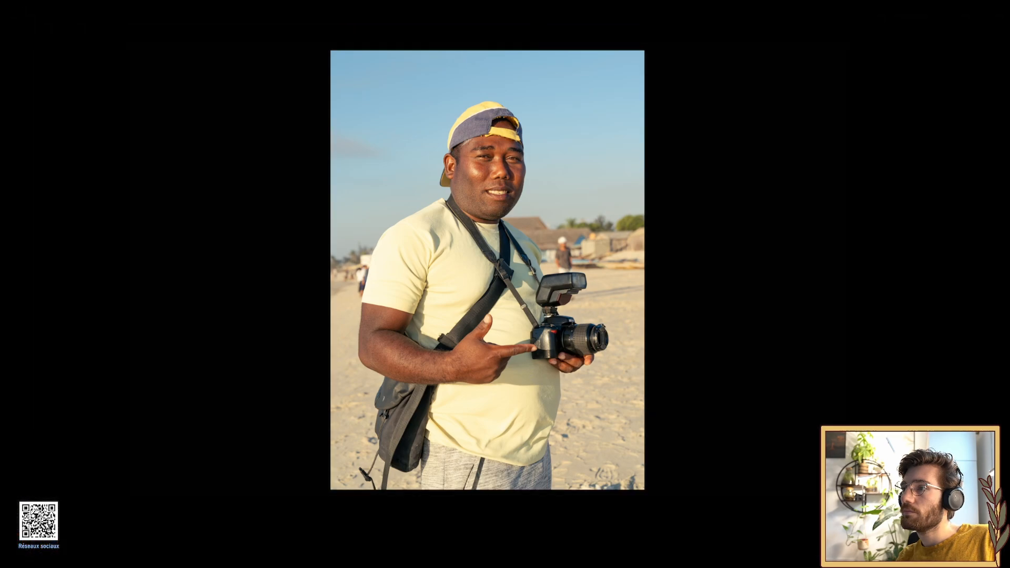
key(l)
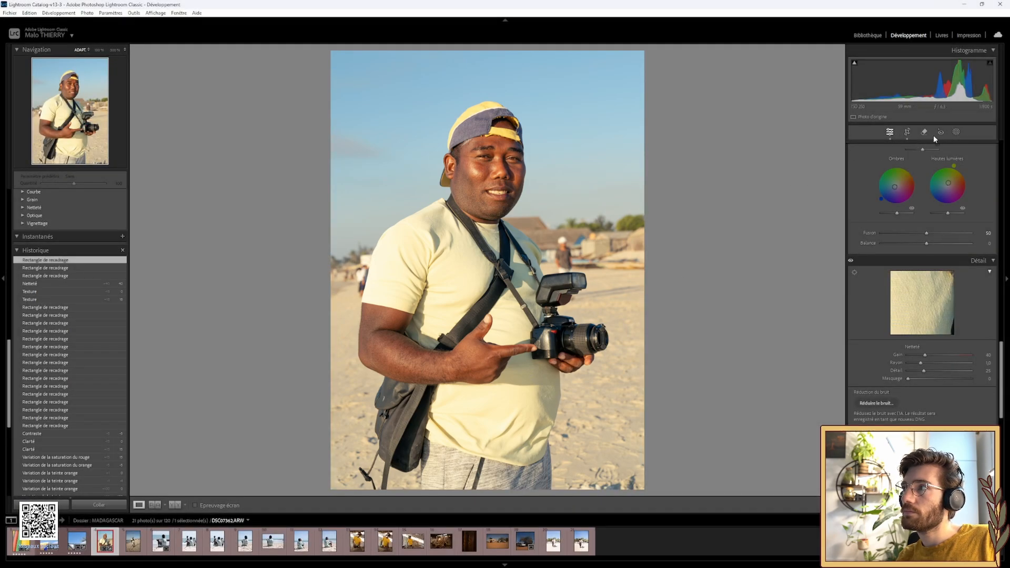
click(907, 132)
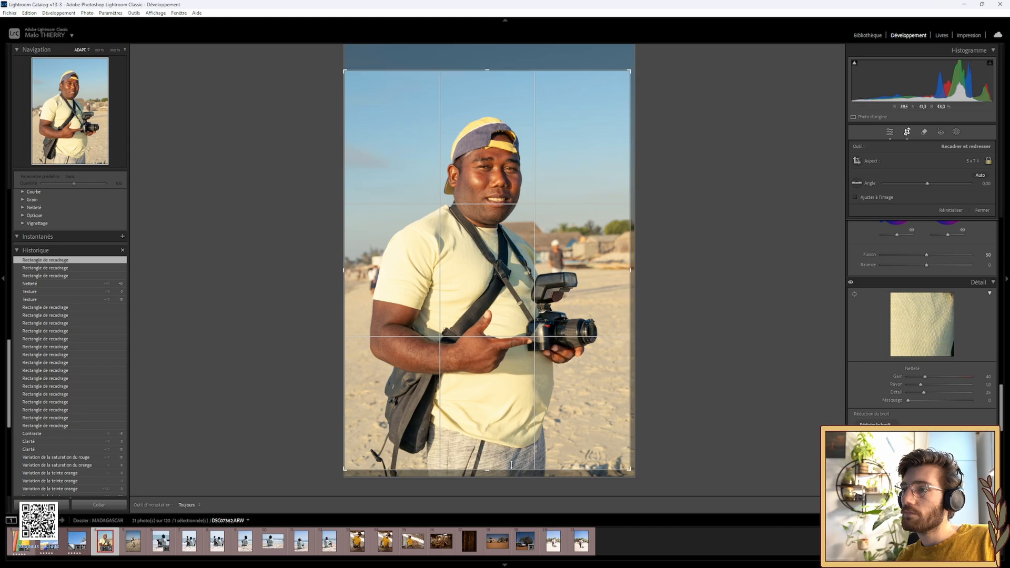
drag(511, 465, 511, 460)
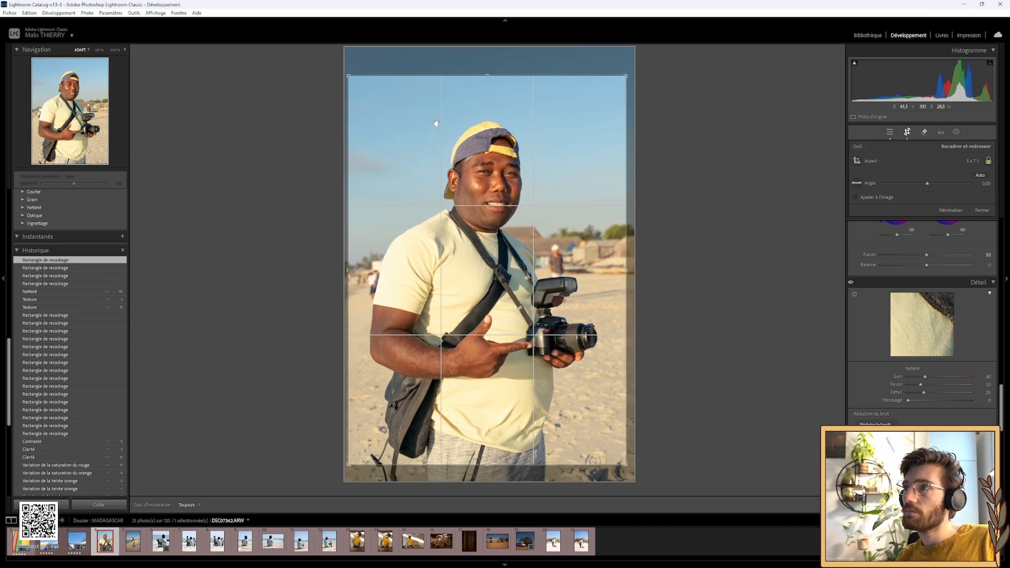
drag(487, 74, 487, 77)
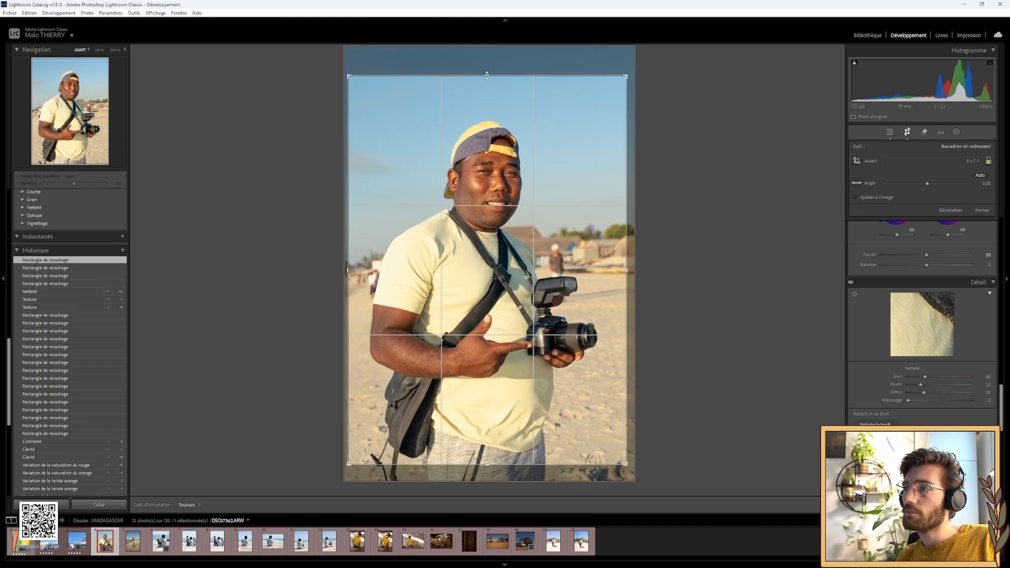
click(908, 132)
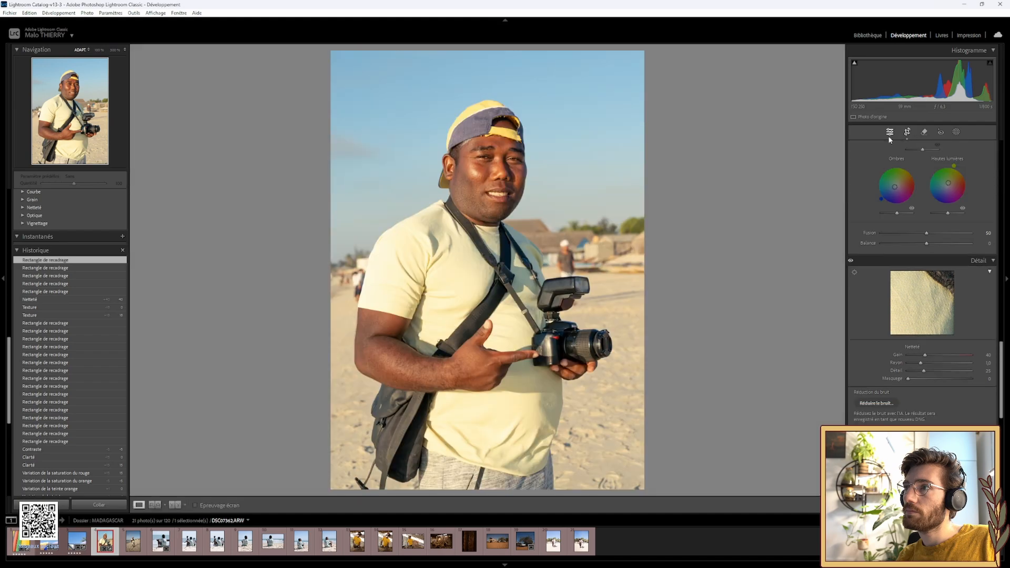
Compare the portrait with its unedited version and inspect the face up close with the interface hidden.
key(l)
key(l)
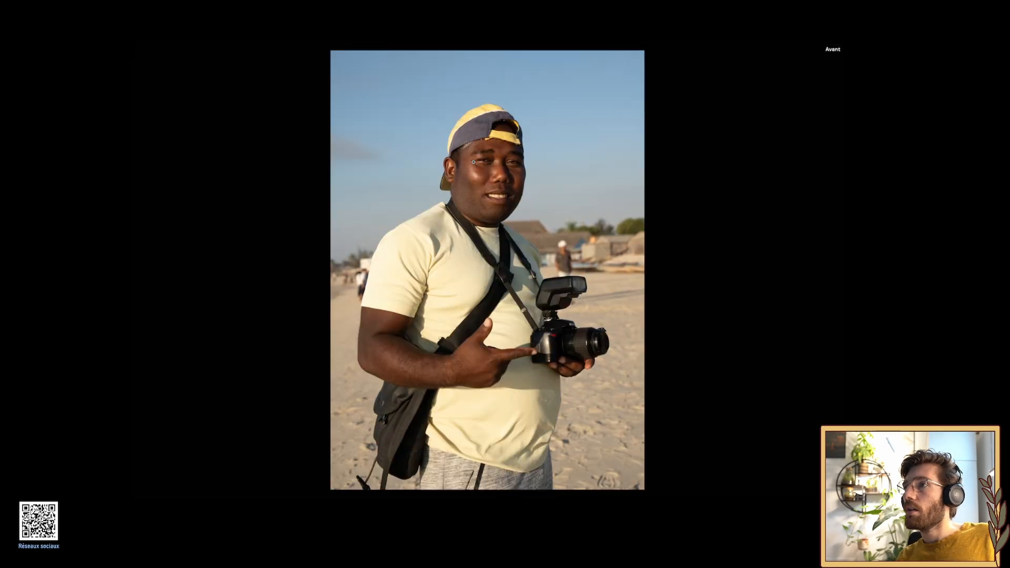
click(495, 155)
drag(482, 125, 433, 209)
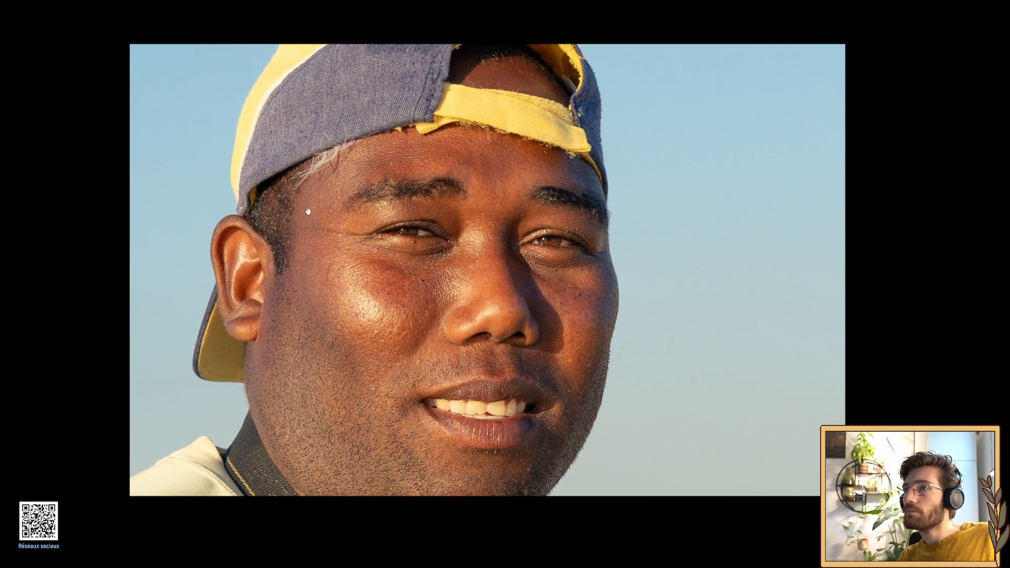
drag(308, 212, 358, 225)
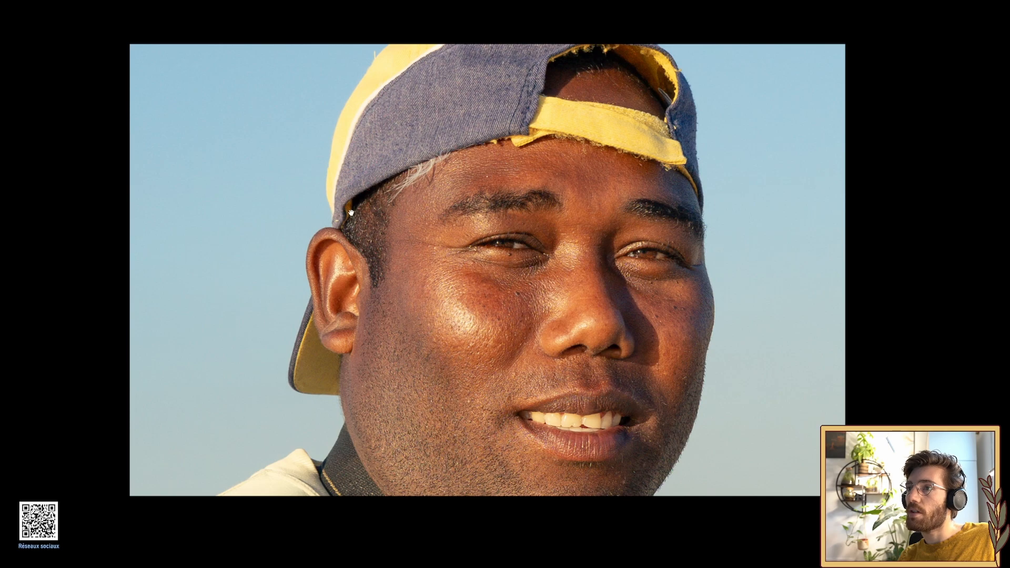
click(480, 238)
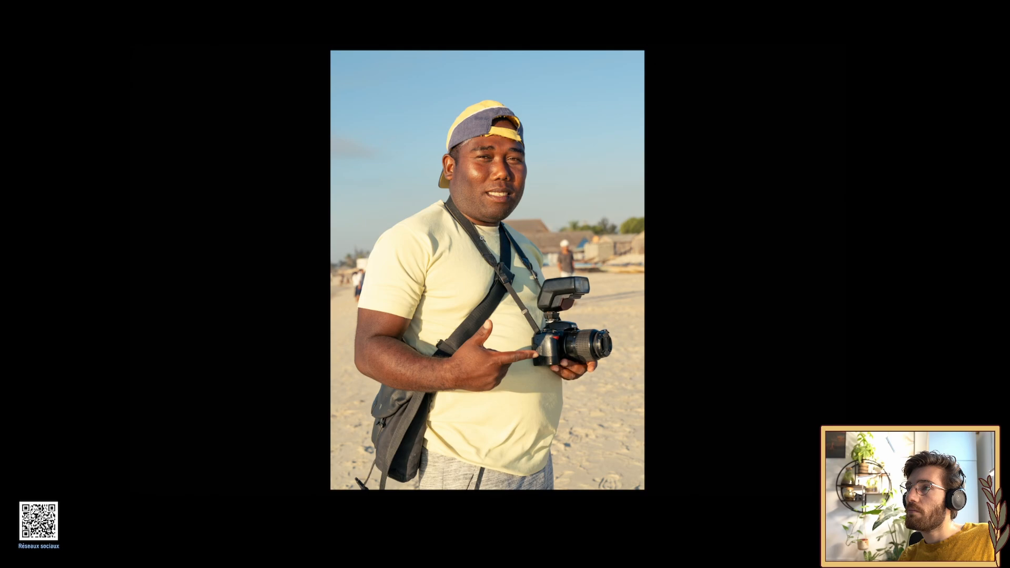
key(l)
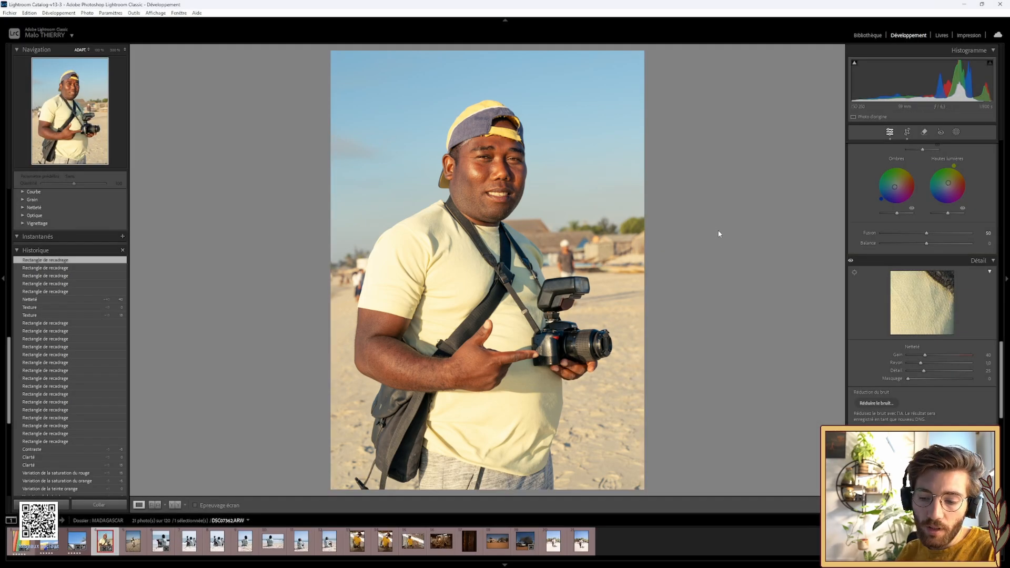
Rate the portrait five stars and copy its develop settings, without crop or masking, onto the next photo, the full-length beach shot.
key(5)
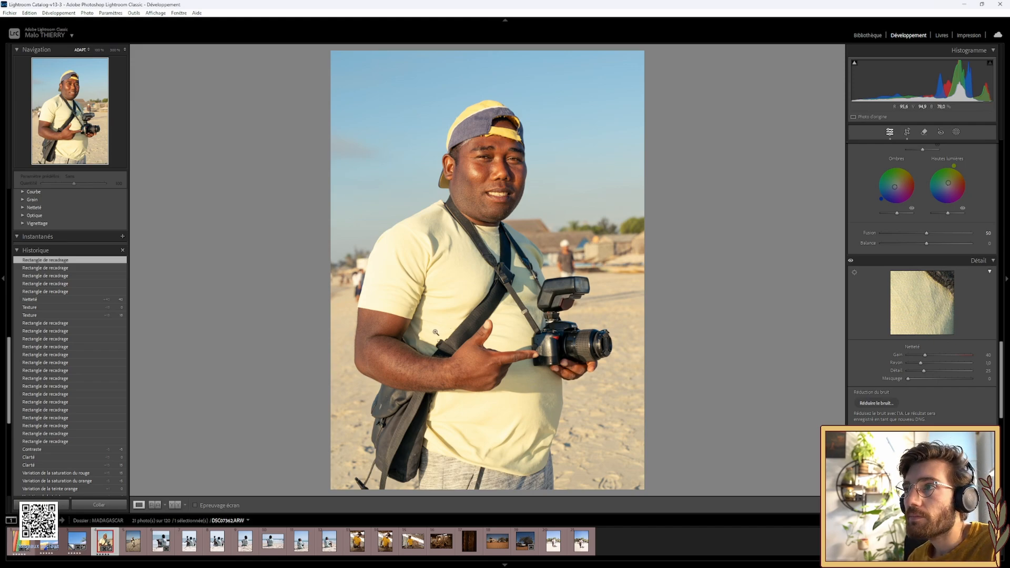
key(Right)
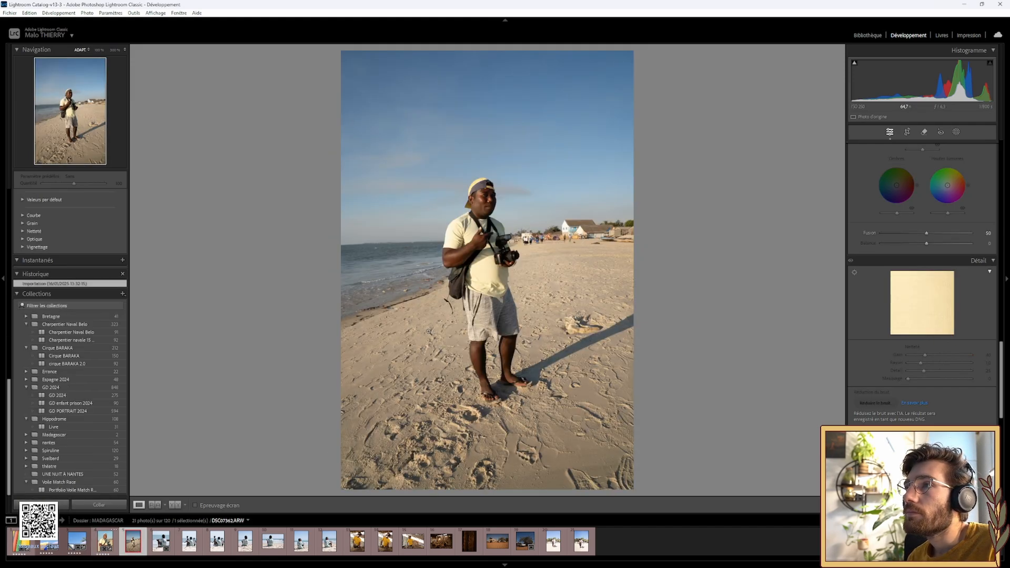
key(Left)
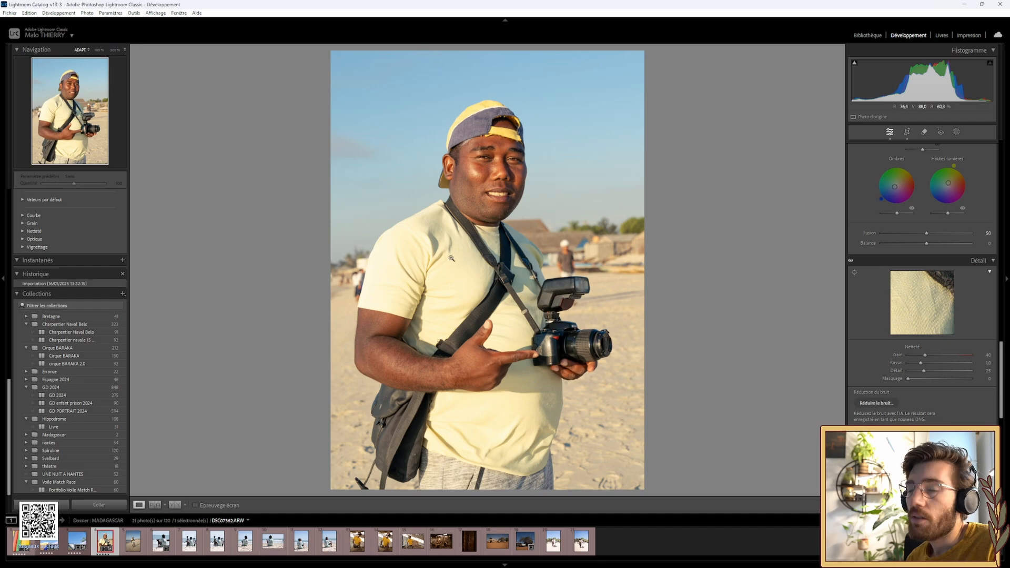
key(ctrl+shift+c)
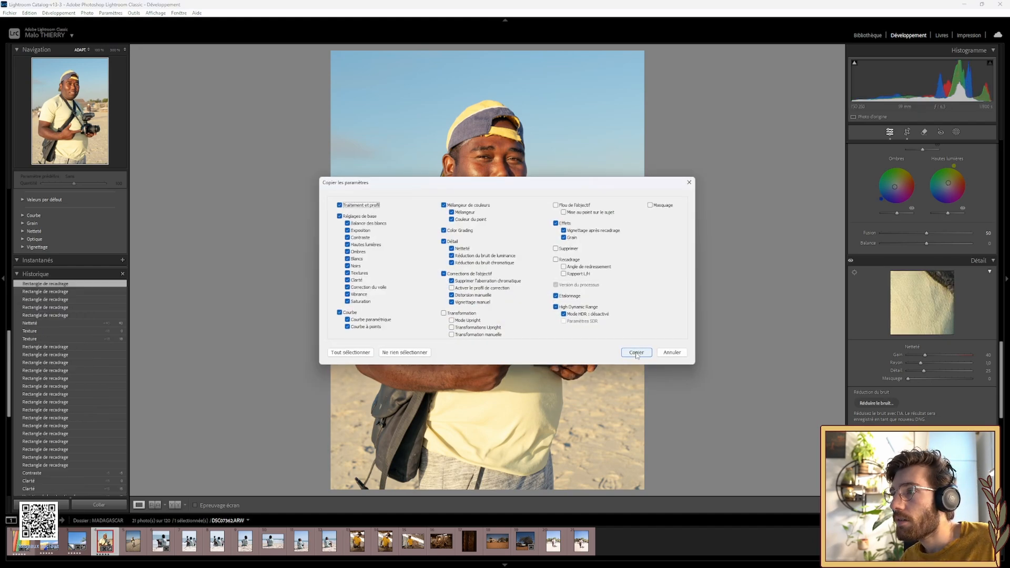
click(636, 350)
key(ctrl+shift+v)
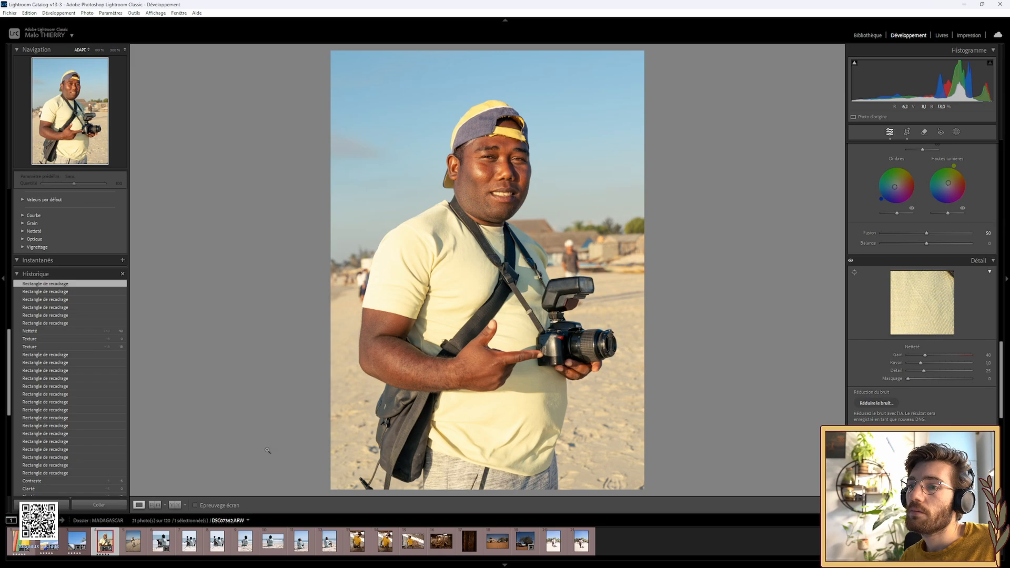
key(Right)
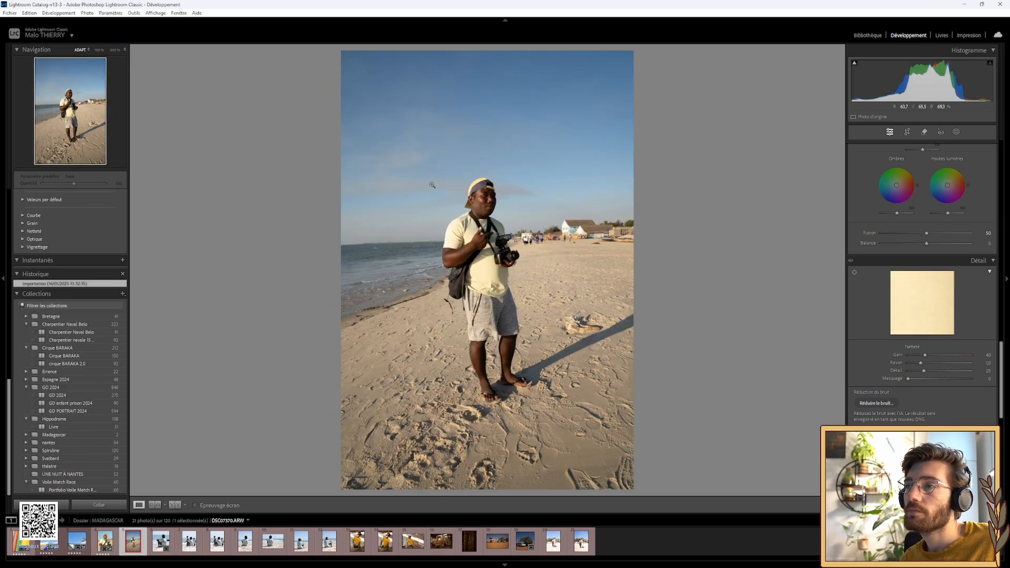
key(ctrl+shift+v)
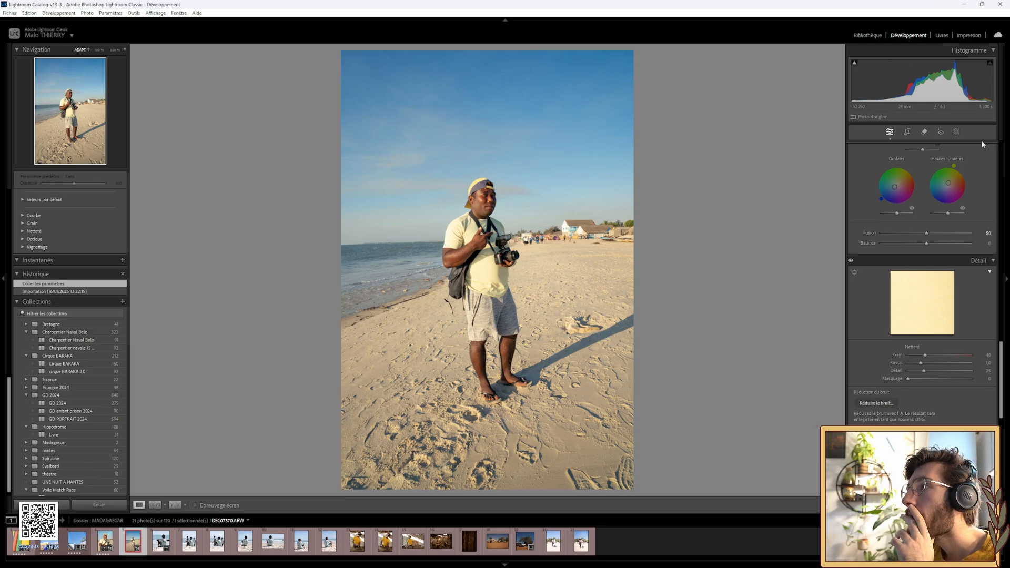
Add a small radial gradient mask over the man's face, leaving its exposure at 0, and raise its shadows slightly.
click(956, 131)
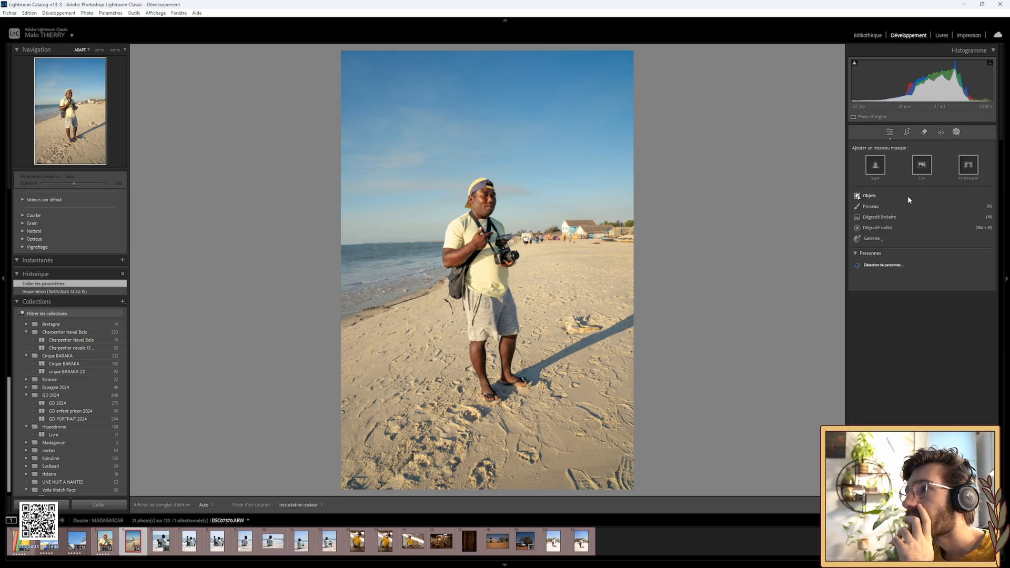
click(883, 228)
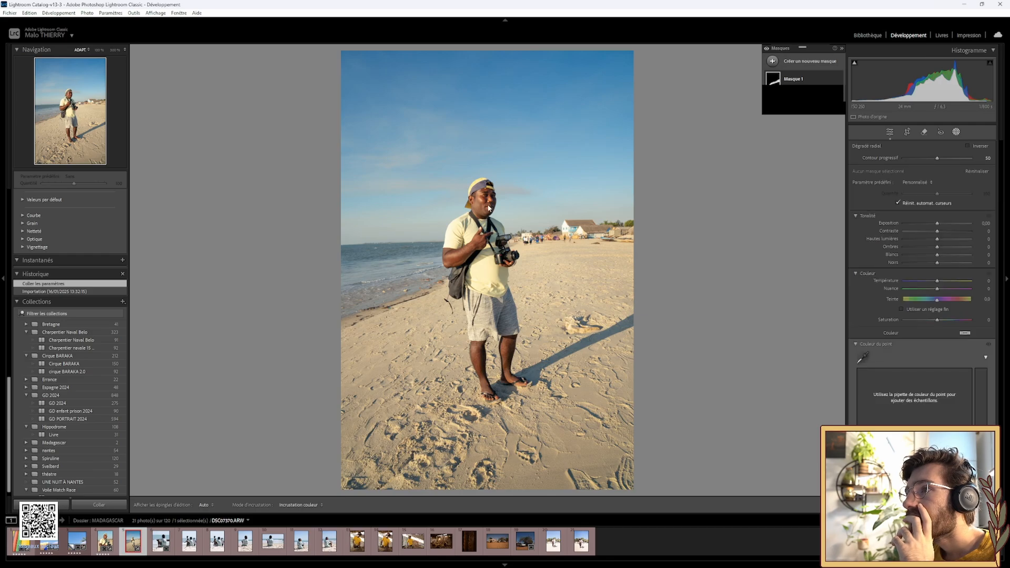
mouse_move(481, 196)
mouse_down()
mouse_move(495, 216)
mouse_move(486, 201)
mouse_up()
drag(937, 224, 940, 228)
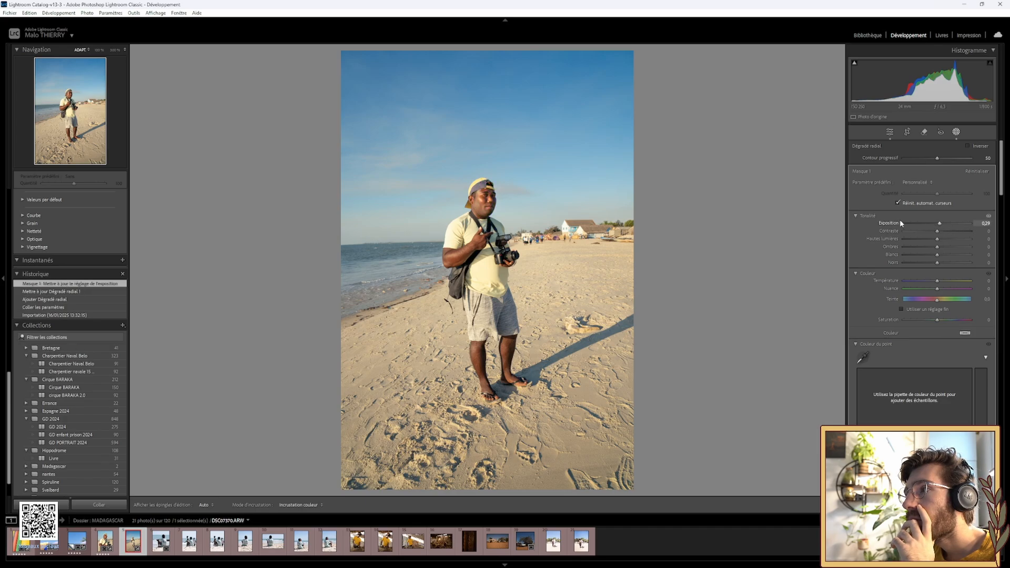
double_click(894, 223)
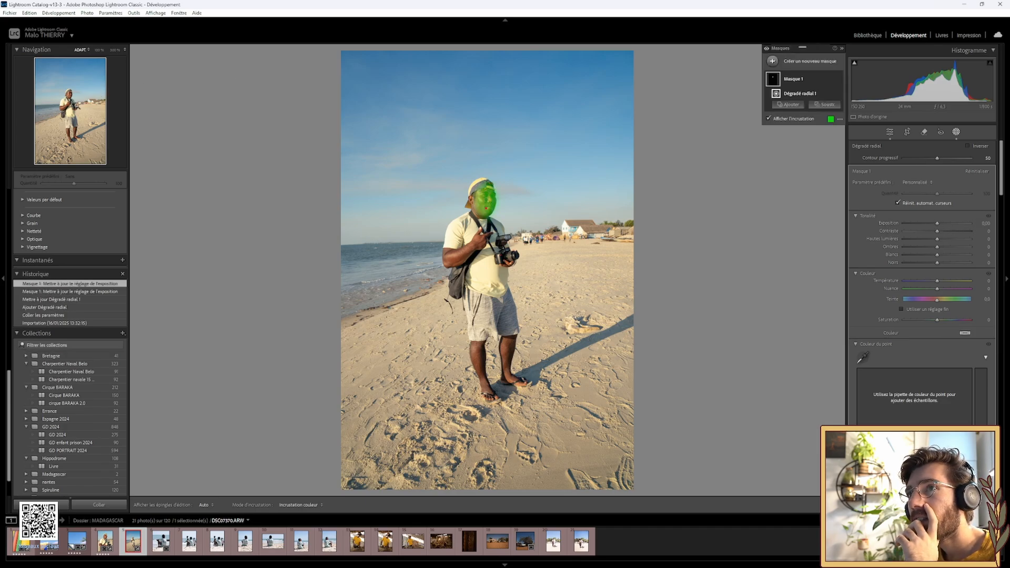
click(69, 94)
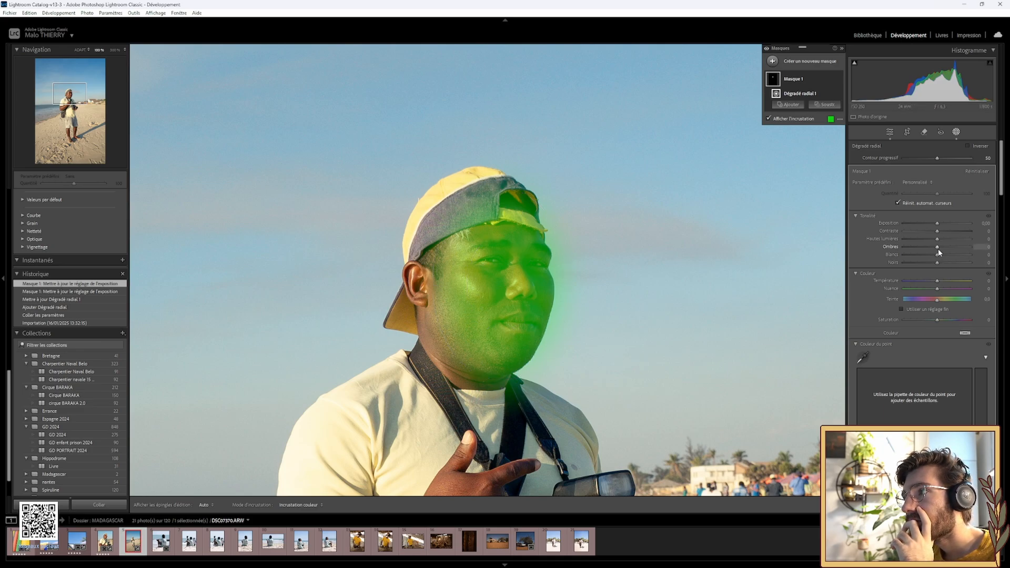
drag(938, 247, 944, 251)
Apply a slight positive dehaze to the face mask and reset its clarity to 0.
scroll(927, 355, down, 5)
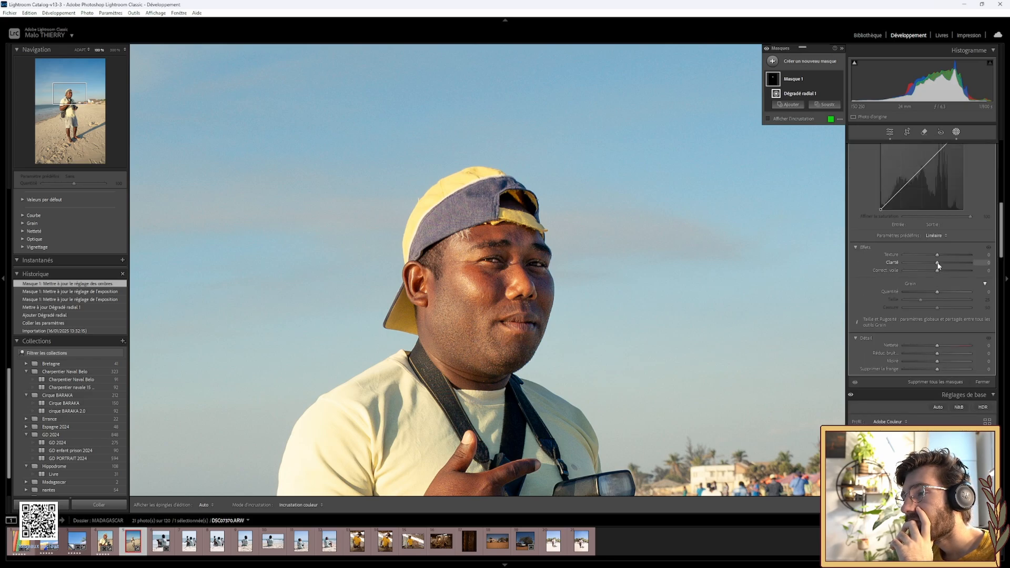
drag(938, 266, 941, 266)
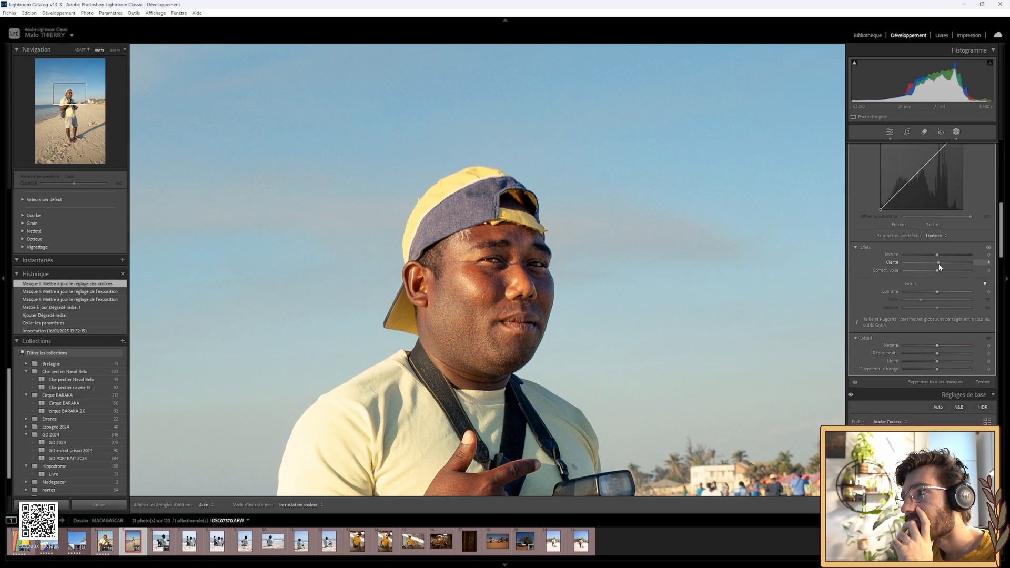
drag(939, 267, 940, 265)
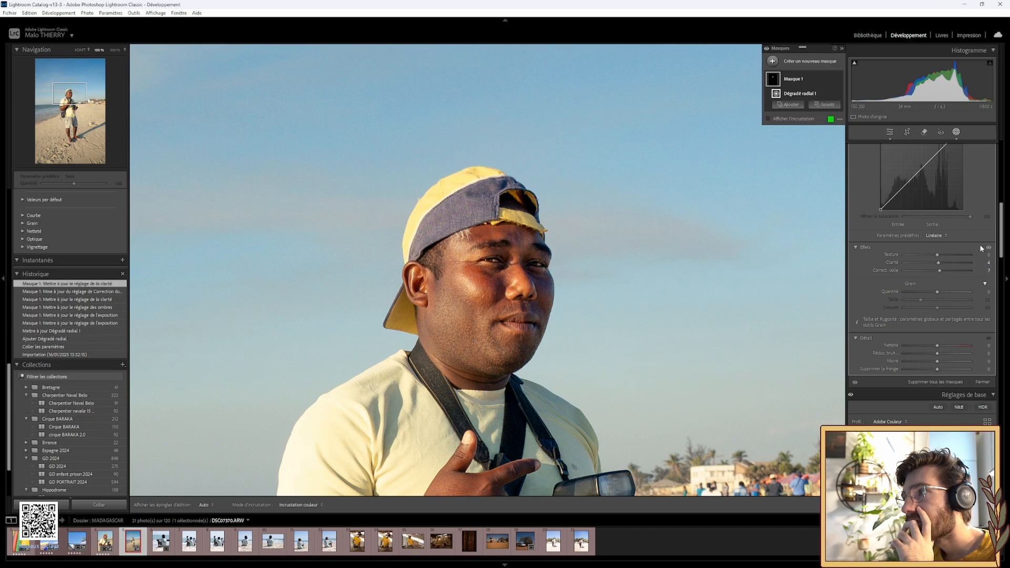
click(987, 247)
double_click(894, 261)
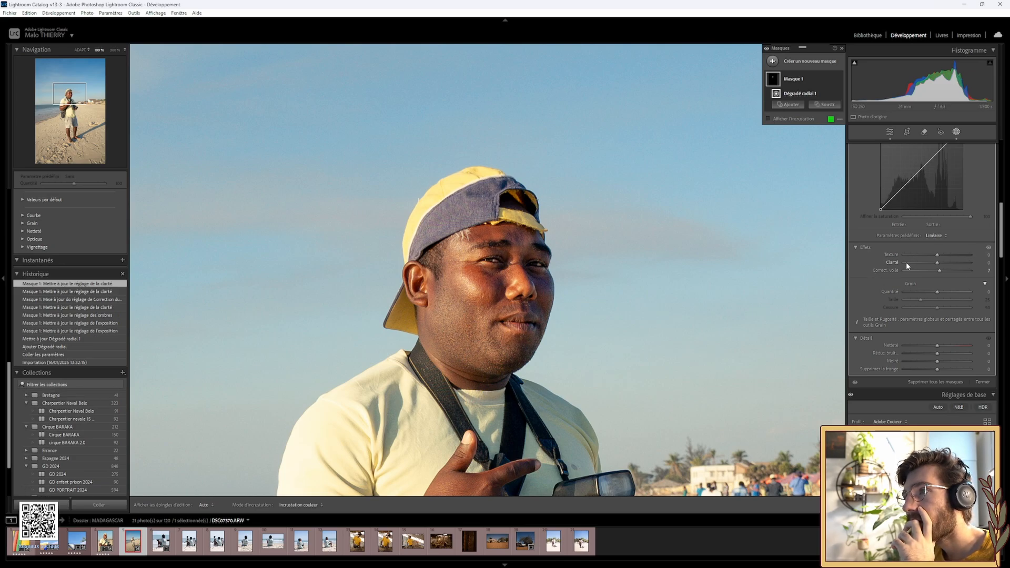
drag(938, 271, 940, 272)
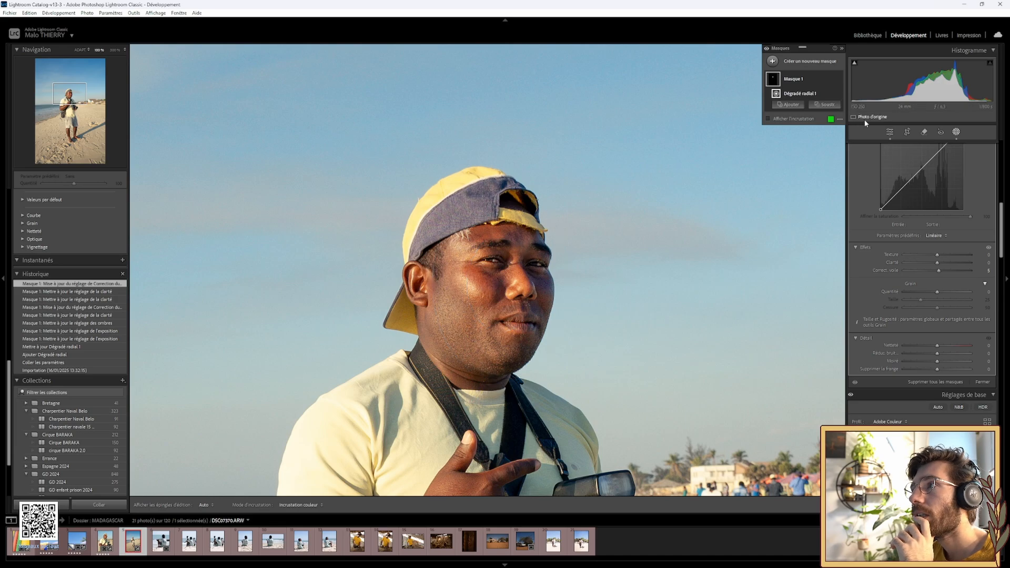
Compare the whole beach photo with and without the face mask, and leave masking.
key(z)
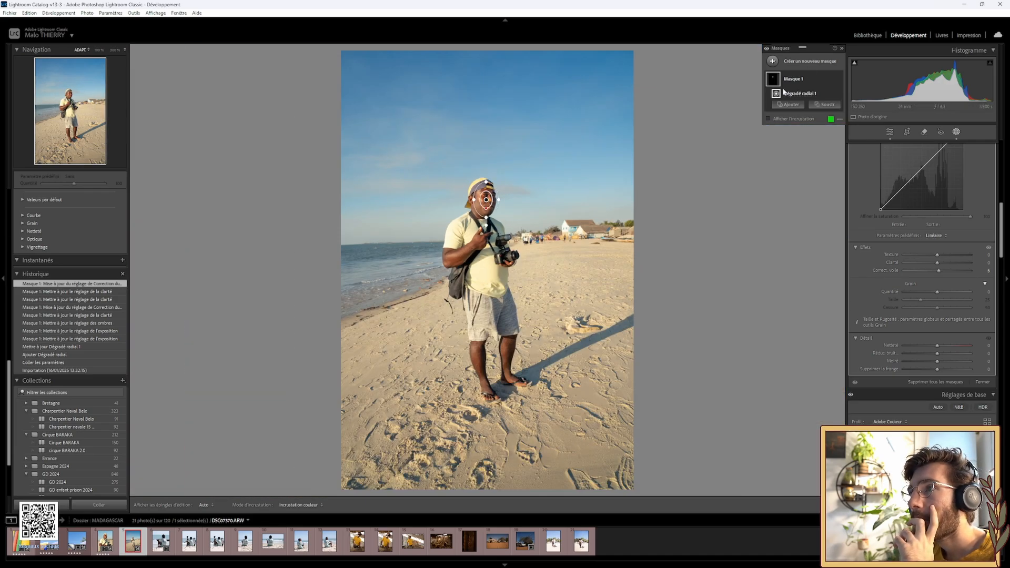
click(767, 49)
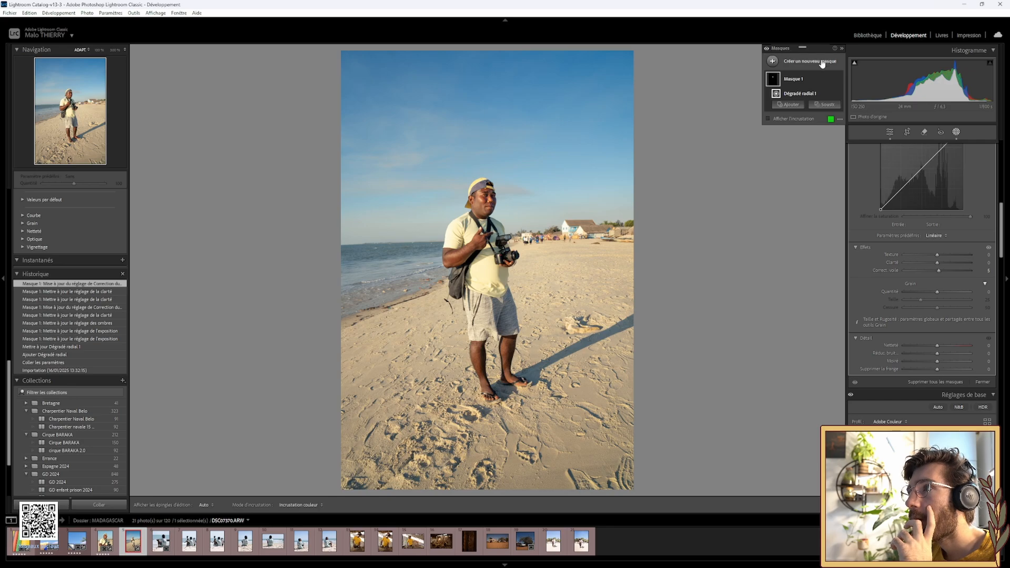
click(956, 133)
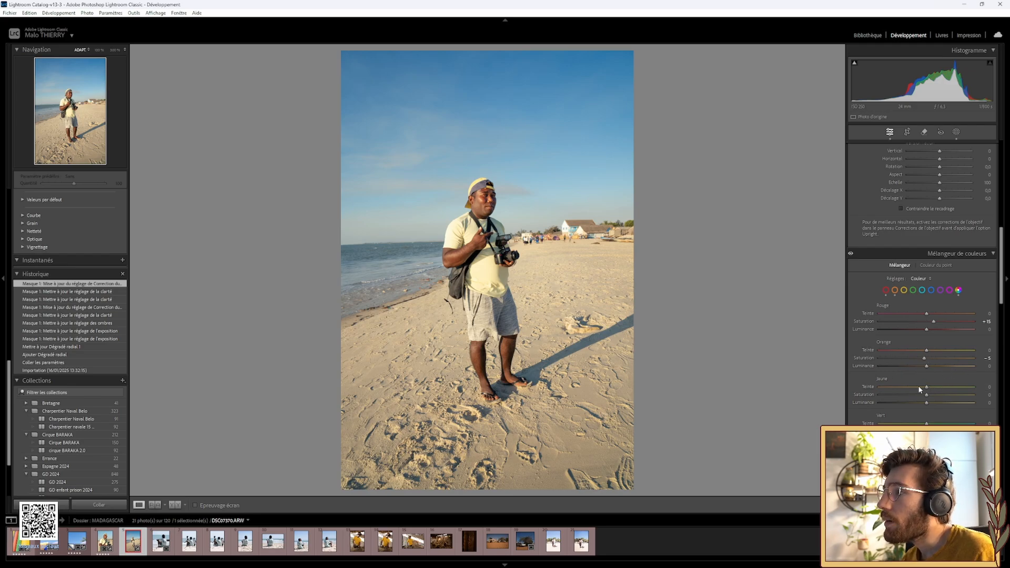
Try hue shifts on the yellow, green and orange colours, resetting each hue to 0.
mouse_move(921, 386)
mouse_down()
mouse_move(911, 387)
mouse_move(957, 383)
mouse_move(922, 387)
mouse_up()
double_click(866, 386)
drag(933, 423, 872, 421)
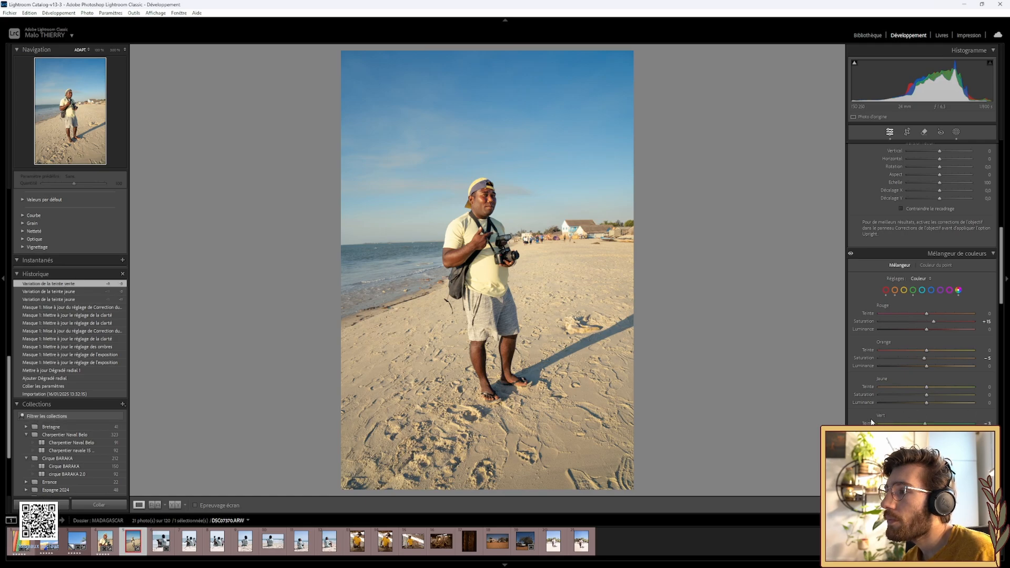
double_click(863, 423)
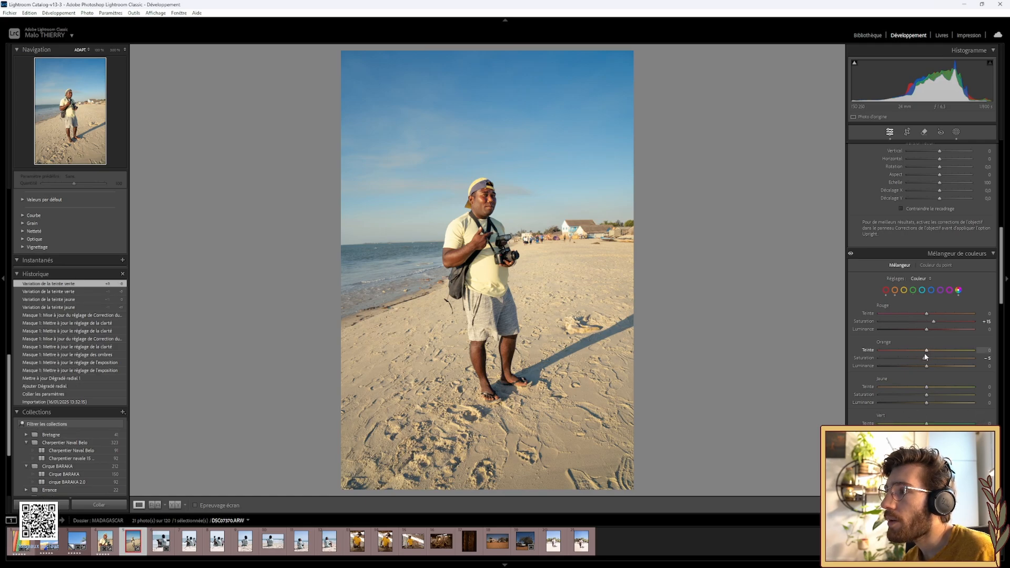
drag(926, 351, 982, 360)
double_click(867, 350)
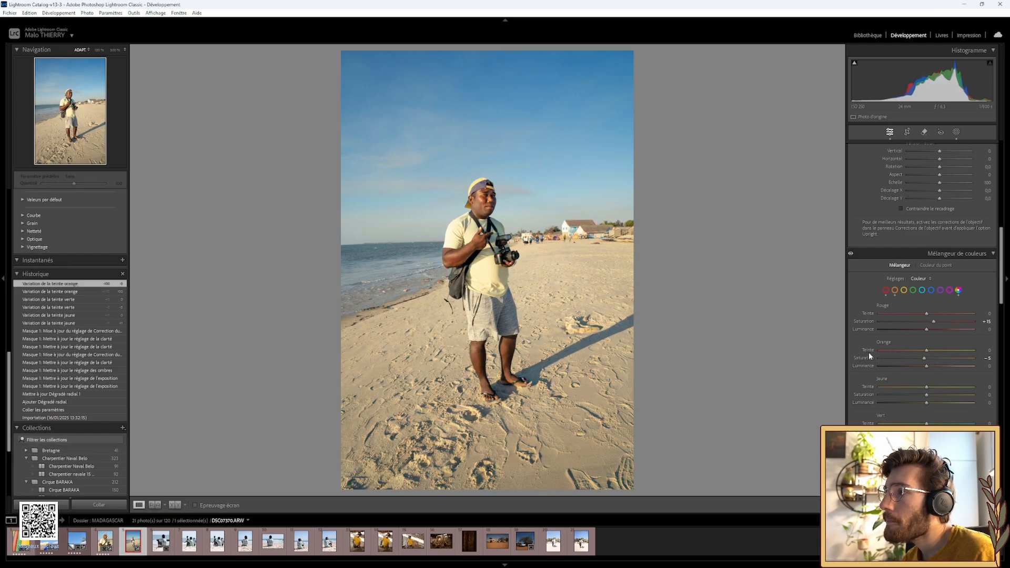
Adjust the yellows in the colour mixer: hue -9, saturation +5 and luminance +5.
drag(926, 387, 922, 387)
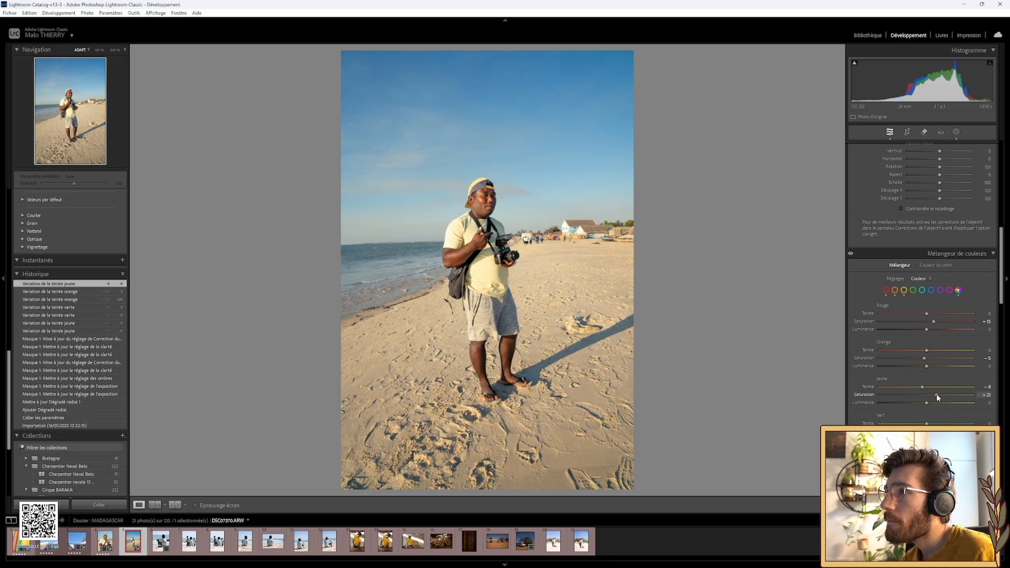
mouse_move(937, 396)
mouse_down()
mouse_move(947, 395)
mouse_move(930, 395)
mouse_up()
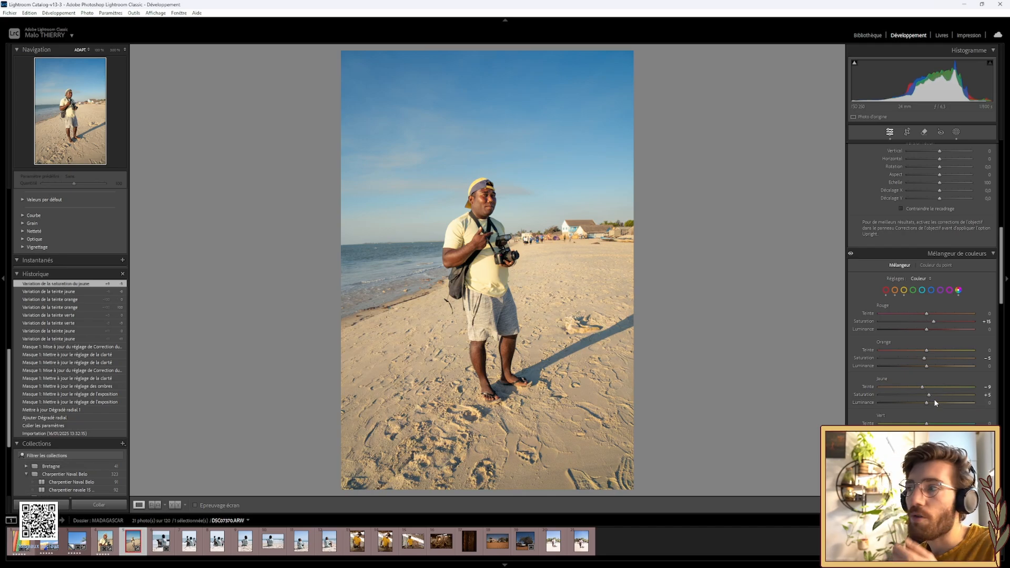
mouse_move(927, 403)
mouse_down()
mouse_move(917, 403)
mouse_move(929, 403)
mouse_up()
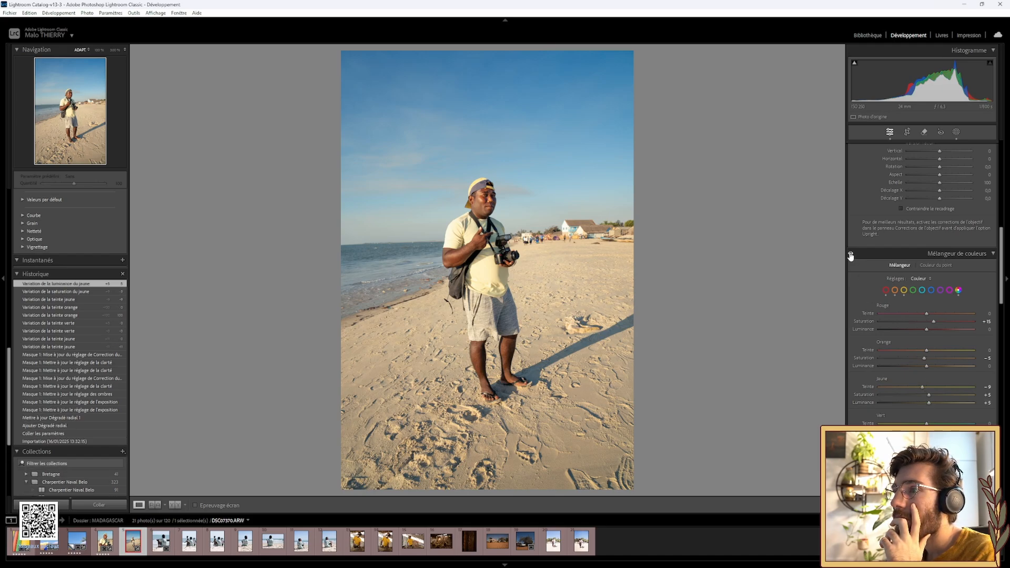
scroll(910, 348, up, 10)
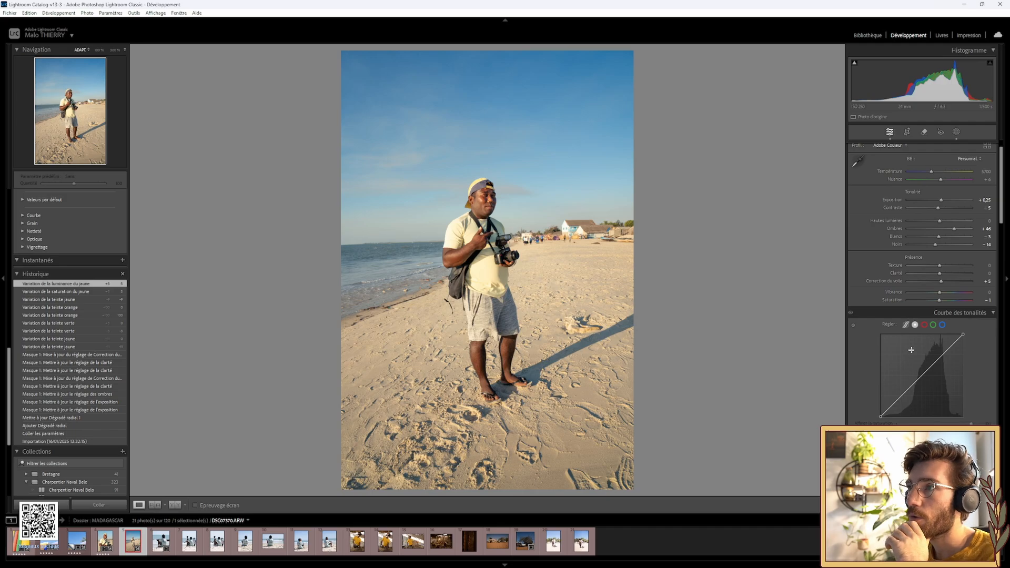
click(956, 131)
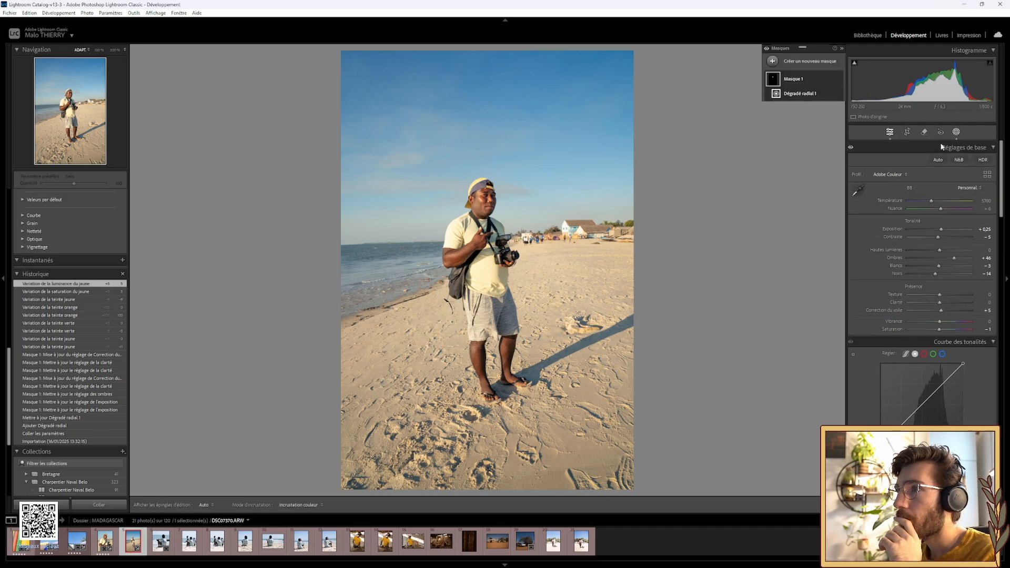
click(773, 61)
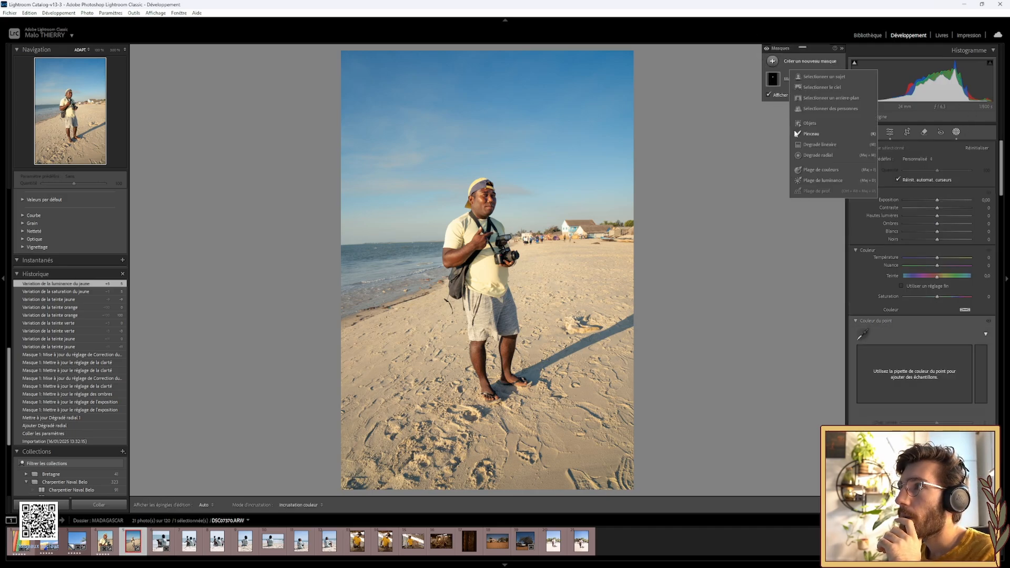
click(818, 156)
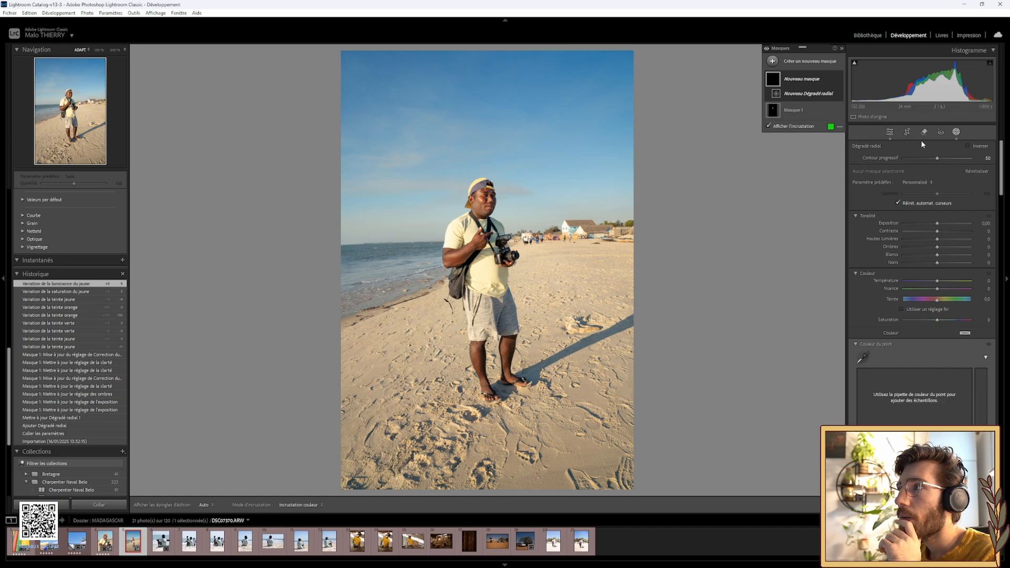
click(955, 132)
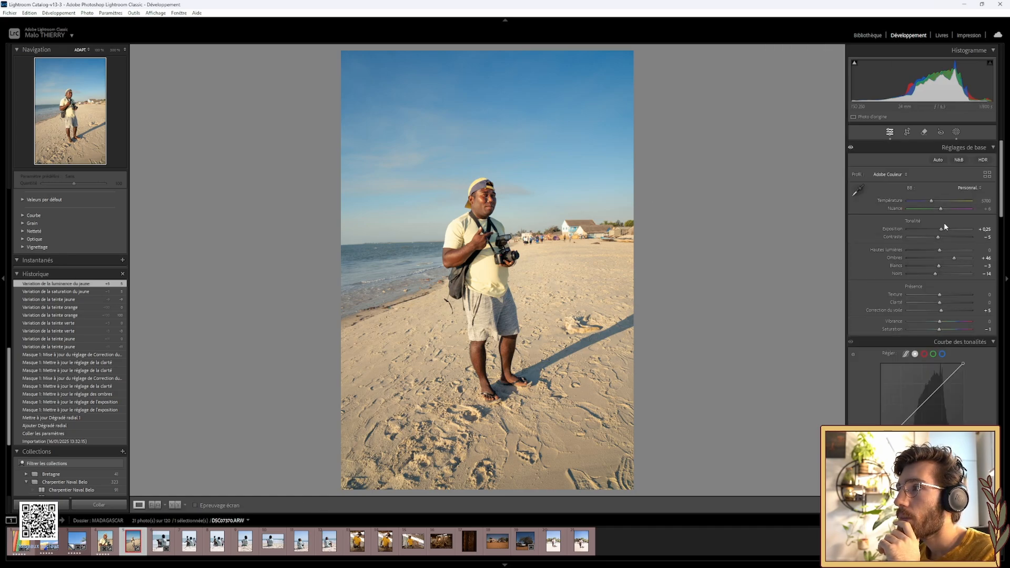
Raise the photo's overall exposure to +0.56 and add a second radial gradient mask over the man's torso.
drag(940, 229, 943, 229)
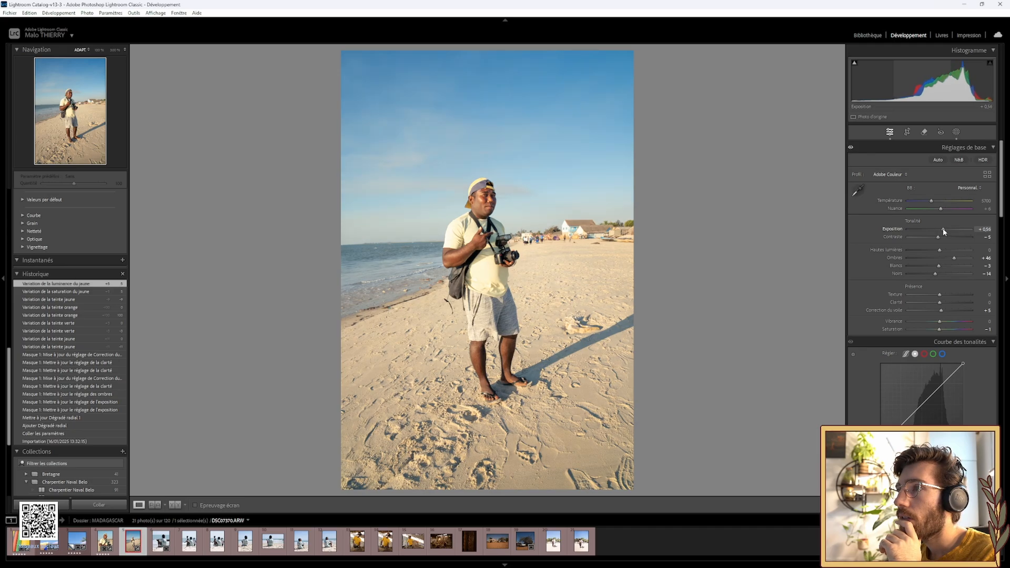
click(956, 132)
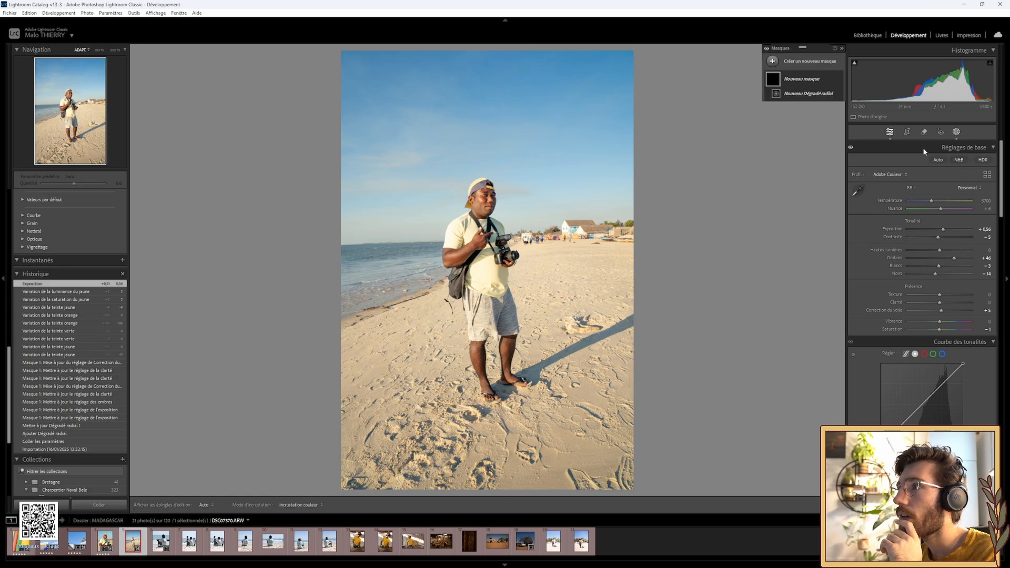
click(772, 61)
click(818, 155)
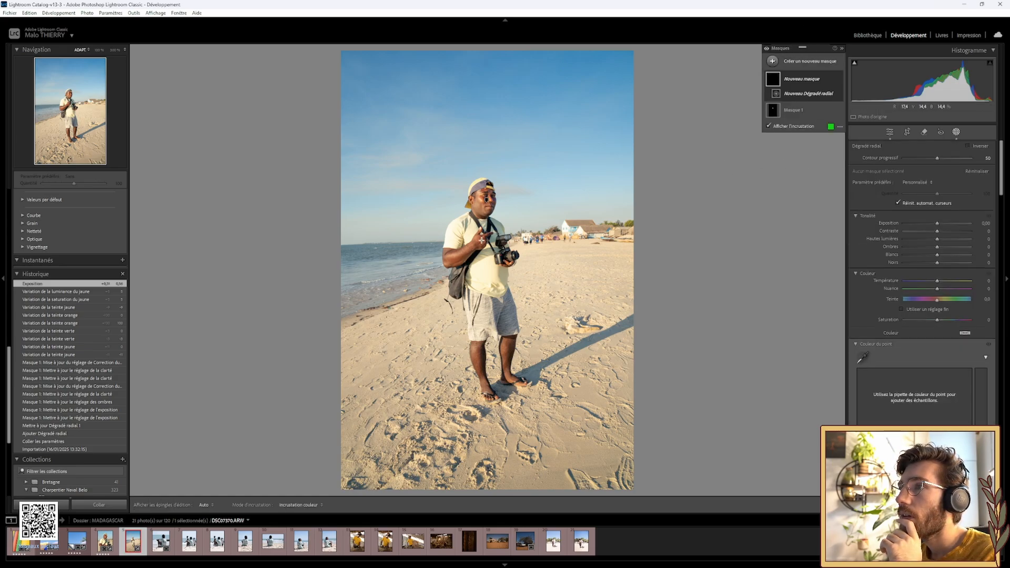
drag(441, 226, 461, 269)
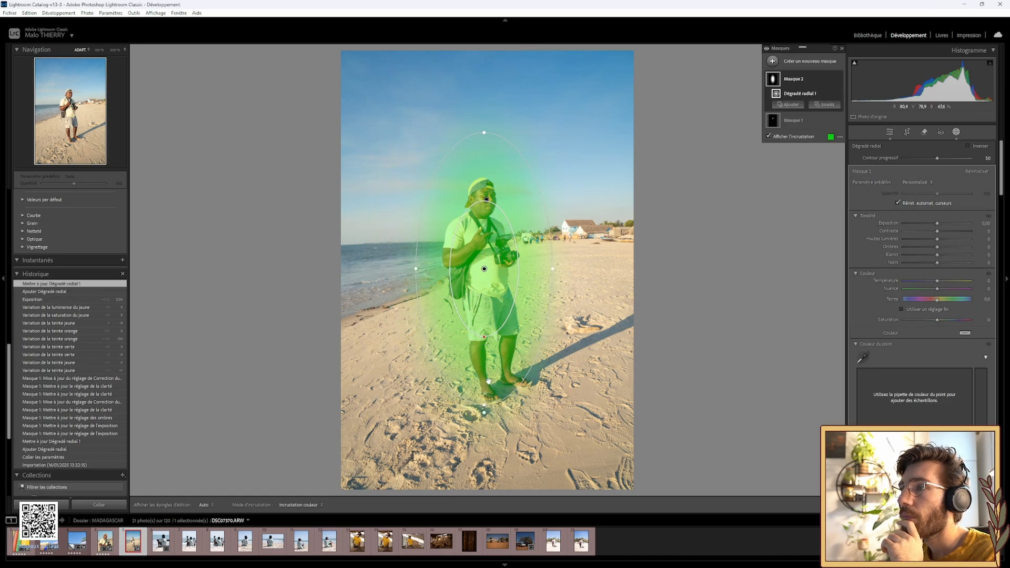
drag(487, 402, 483, 350)
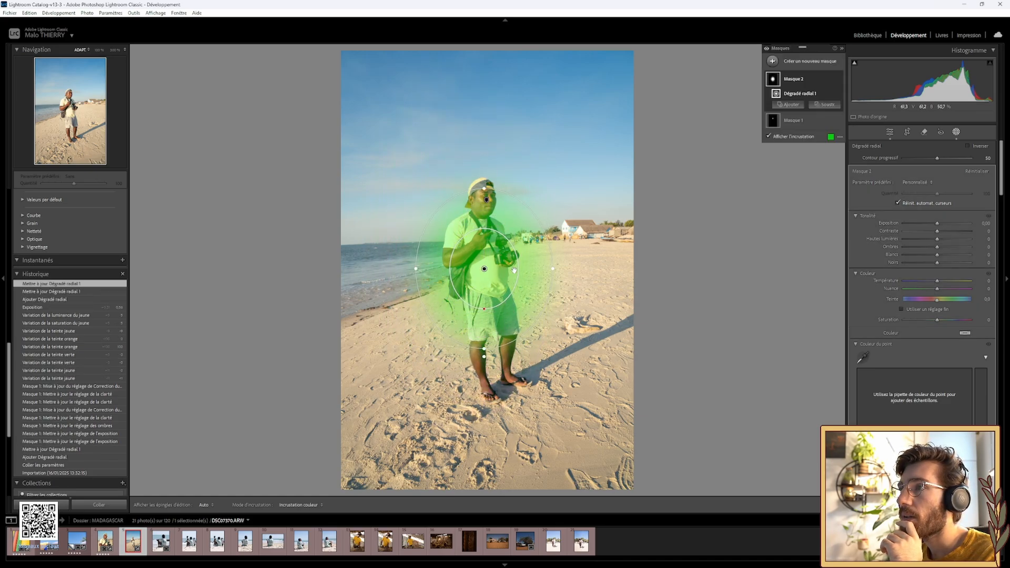
drag(550, 270, 493, 266)
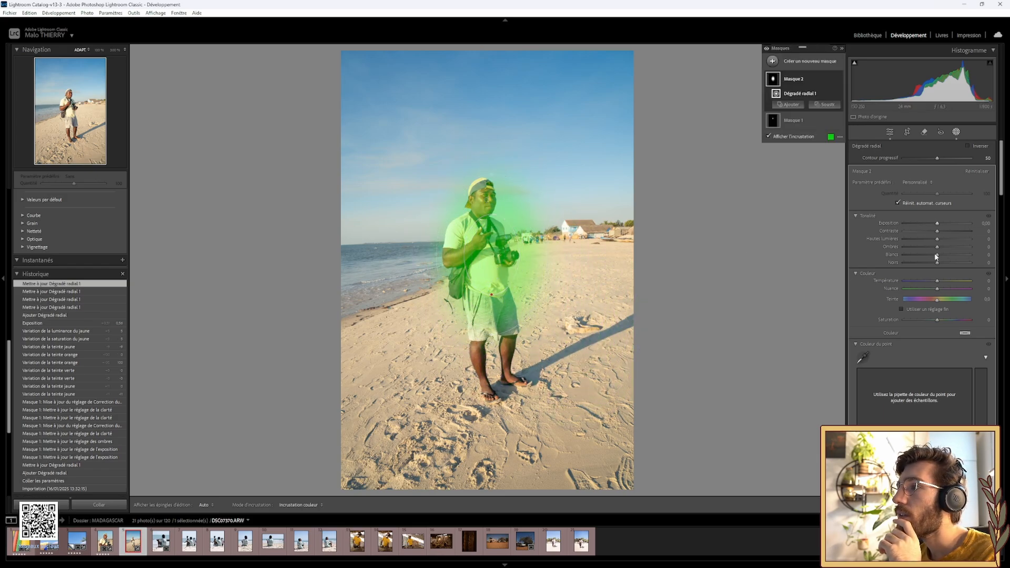
Leave the torso mask's highlights at 0, hide the mask overlay and set the mask's exposure to -0.14.
mouse_move(938, 240)
mouse_down()
mouse_move(914, 241)
mouse_move(925, 240)
mouse_up()
double_click(888, 239)
key(o)
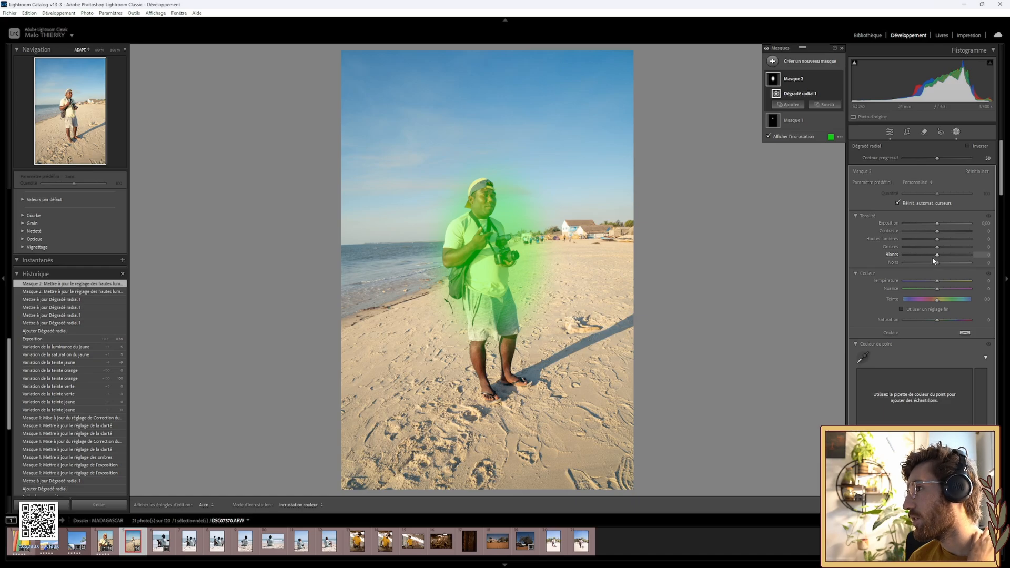
drag(937, 224, 937, 226)
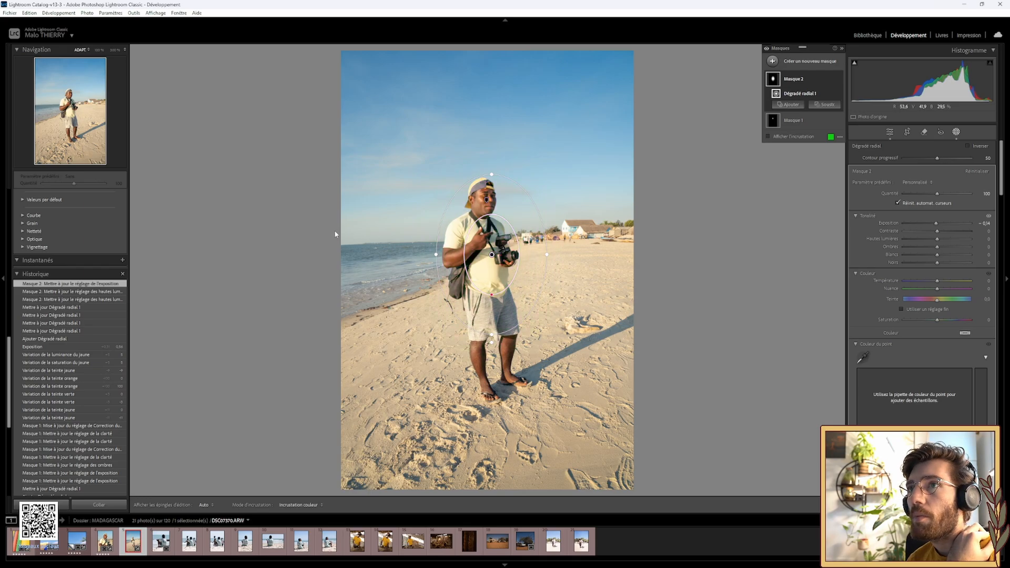
View the photo at 33.3% and shrink and reposition the second radial mask to fit the man's shirt and arm.
click(62, 107)
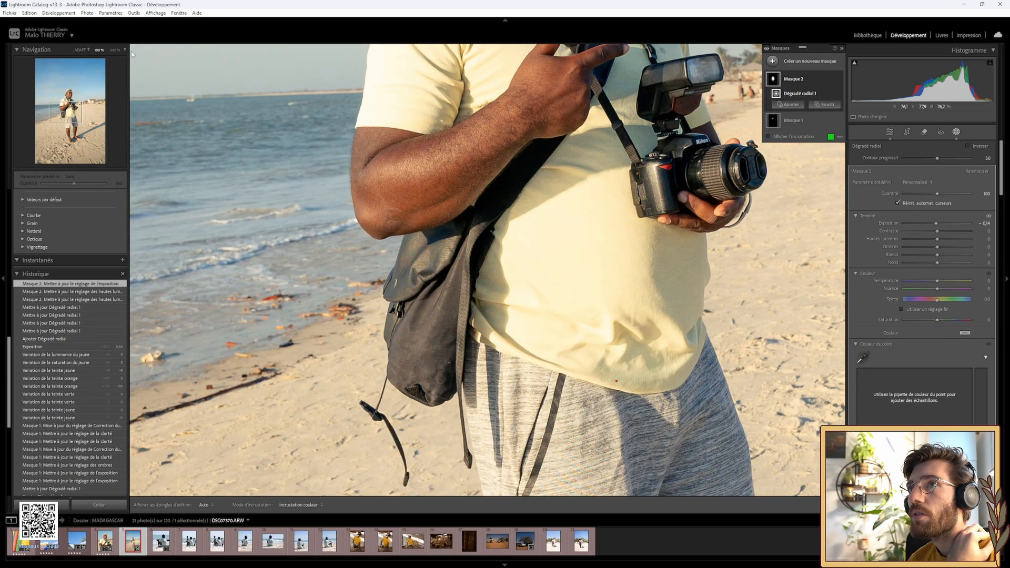
click(116, 49)
click(102, 88)
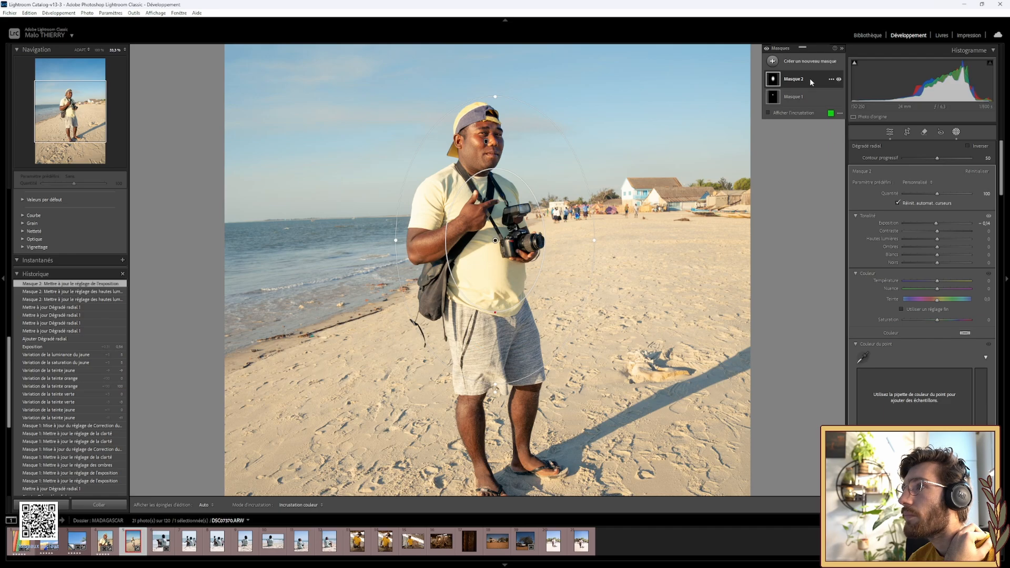
drag(594, 241, 559, 240)
drag(495, 240, 461, 234)
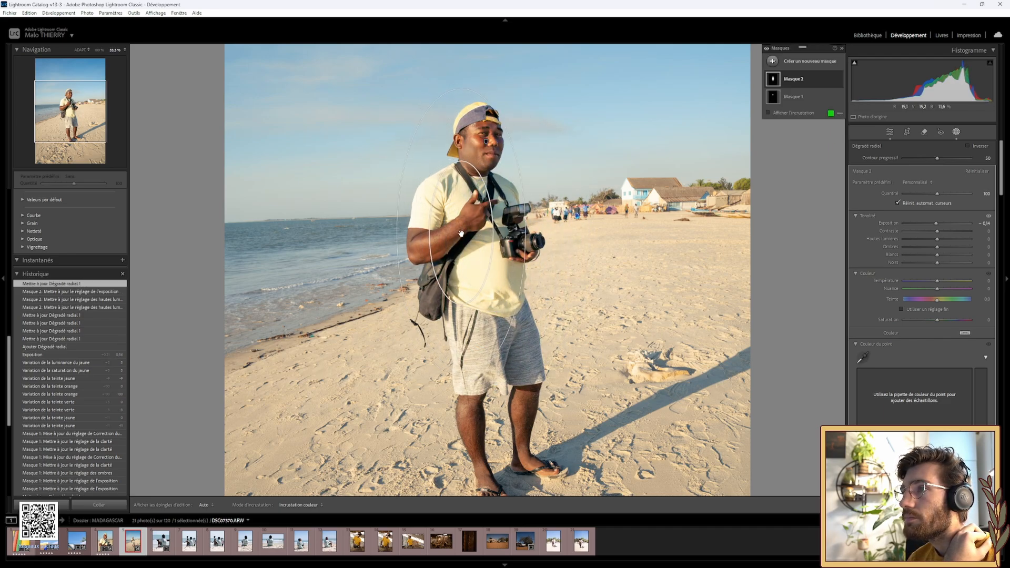
drag(398, 234, 409, 232)
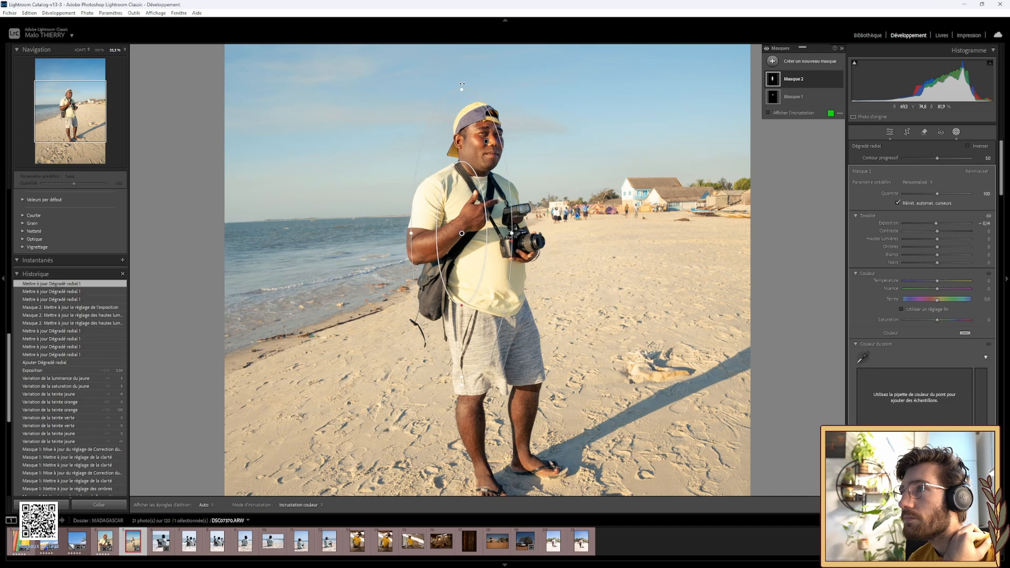
drag(458, 88, 458, 161)
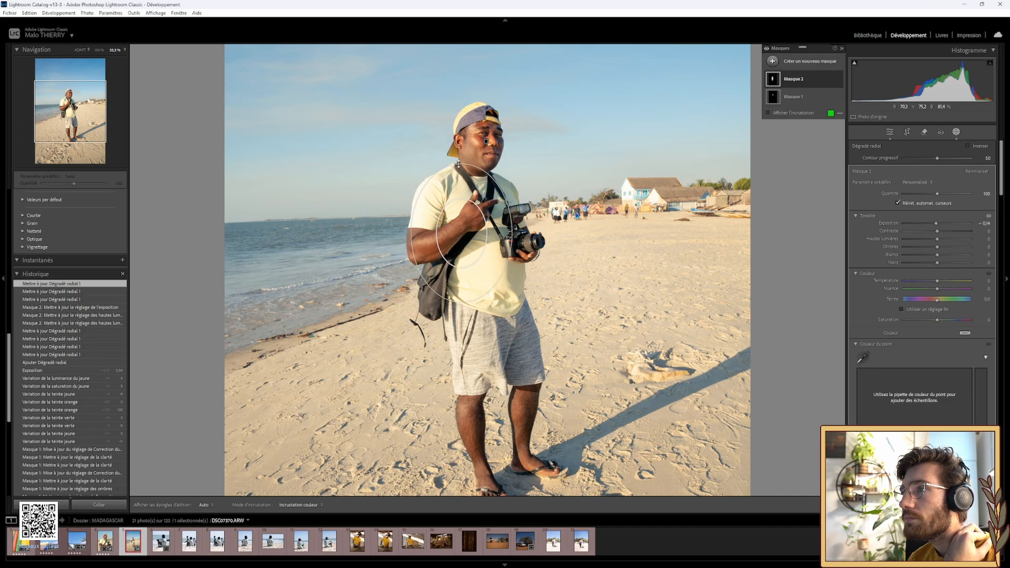
drag(463, 252, 460, 247)
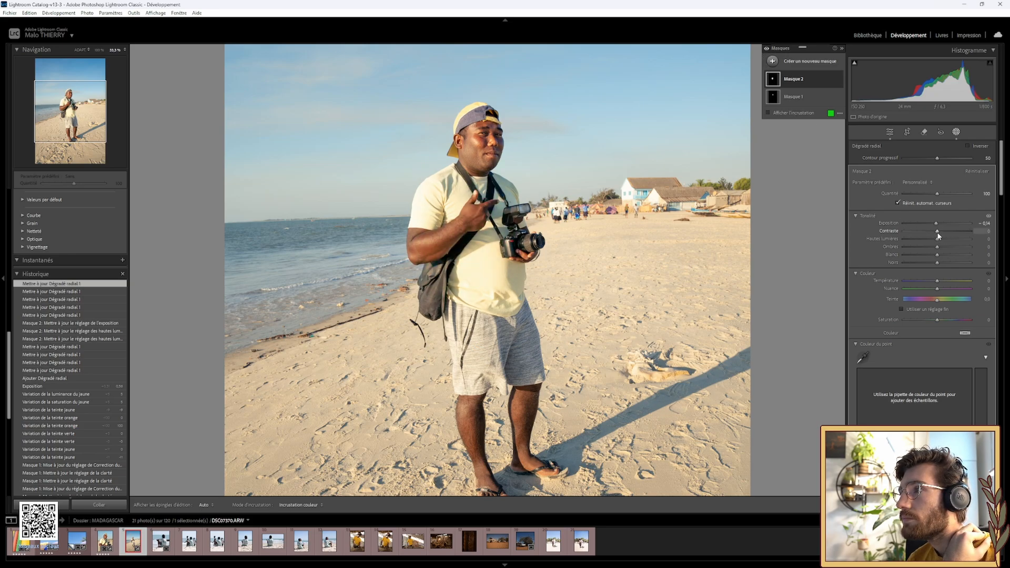
Set the torso mask's contrast to -4, highlights to -29 and whites to -15.
mouse_move(936, 232)
mouse_down()
mouse_move(948, 235)
mouse_move(924, 241)
mouse_up()
double_click(894, 232)
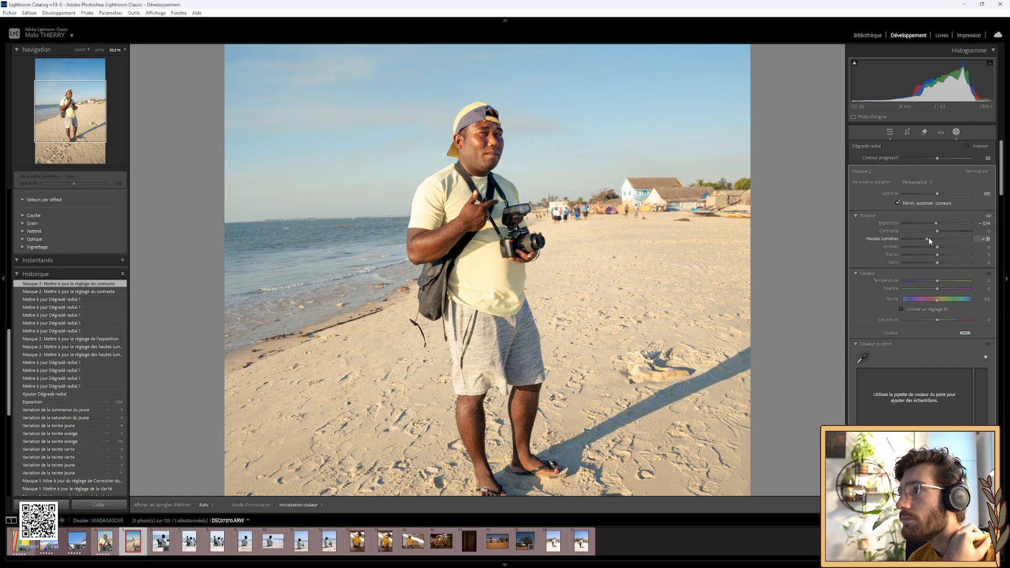
mouse_move(929, 238)
mouse_down()
mouse_move(938, 230)
mouse_move(920, 231)
mouse_move(947, 235)
mouse_move(931, 255)
mouse_up()
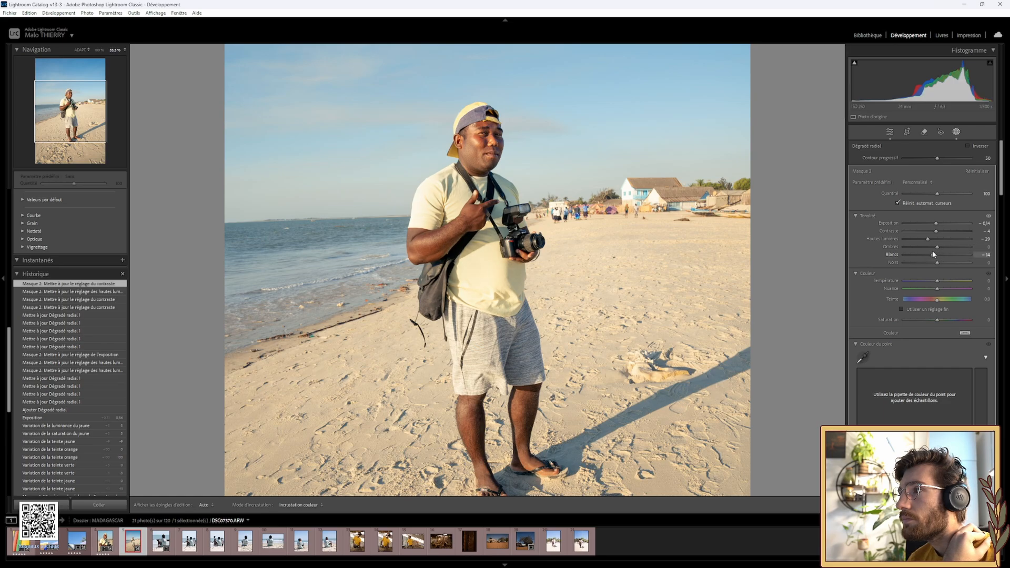
drag(932, 252, 932, 251)
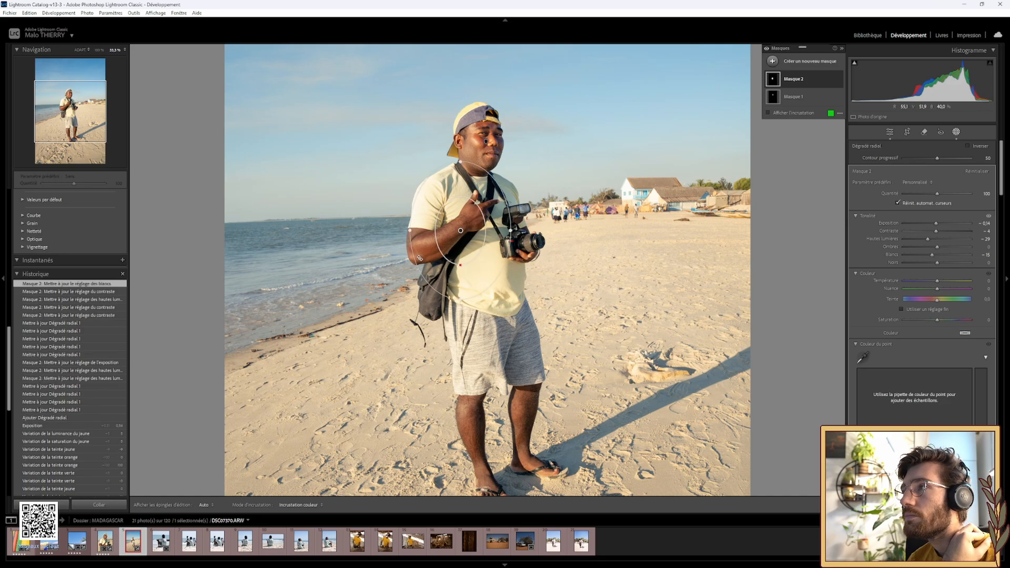
Compare the photo with and without the masks, both close up and fitted to the view.
click(766, 49)
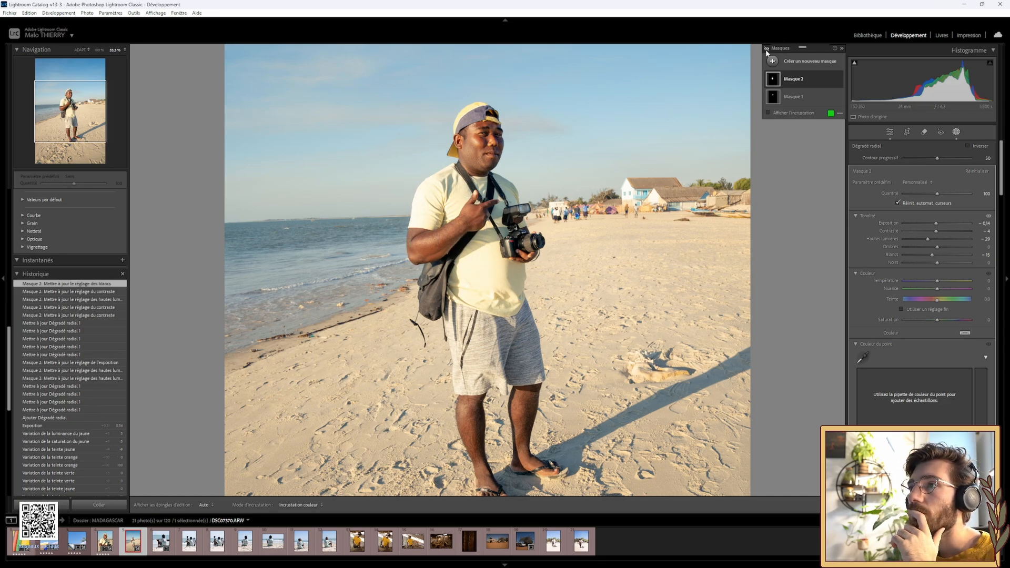
click(767, 48)
drag(68, 109, 71, 107)
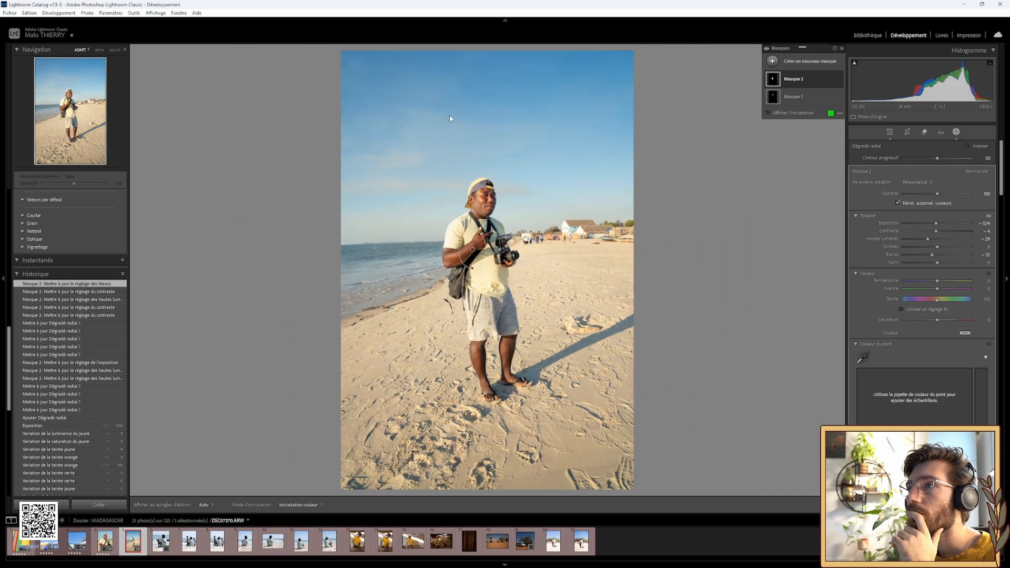
click(767, 49)
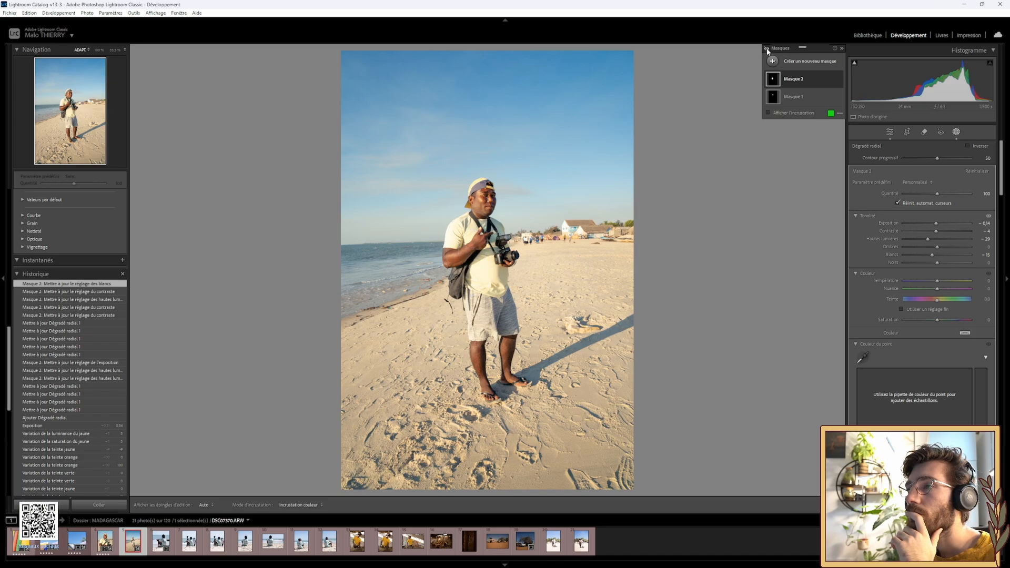
click(766, 49)
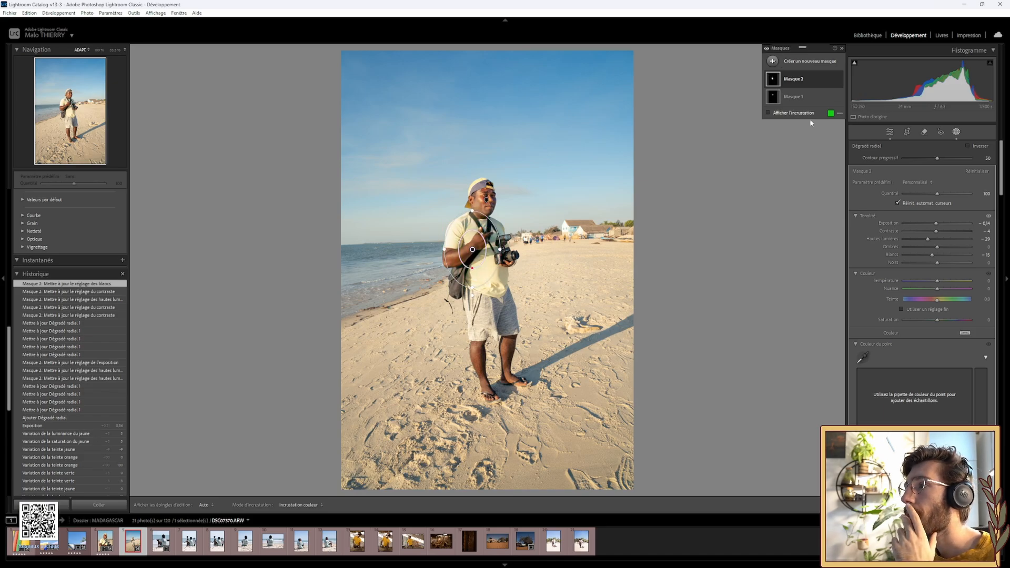
Reset the torso mask's whites and highlights to 0 and compare the photo with and without the masks.
double_click(890, 256)
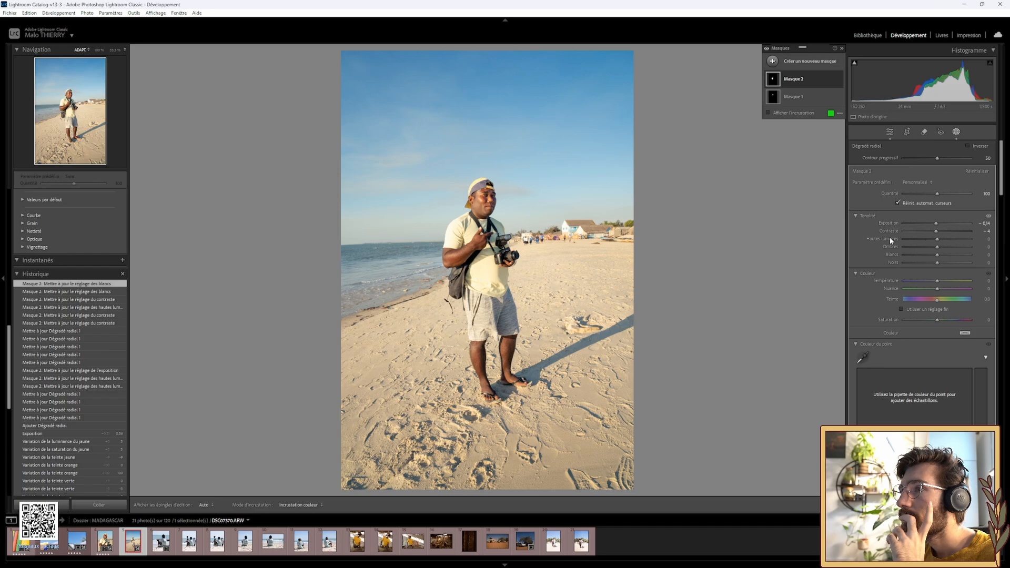
double_click(888, 238)
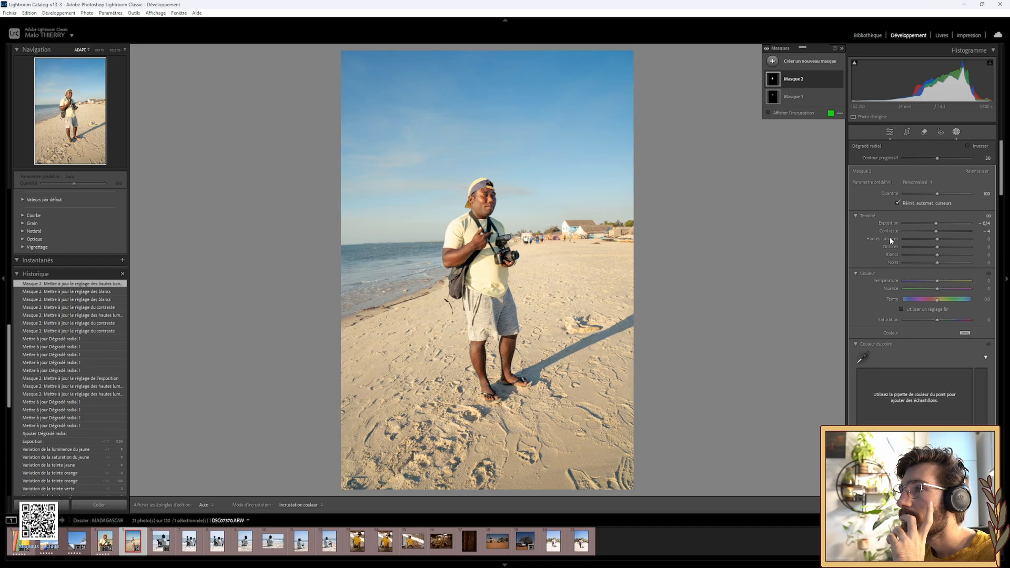
click(767, 50)
click(767, 50)
click(767, 50)
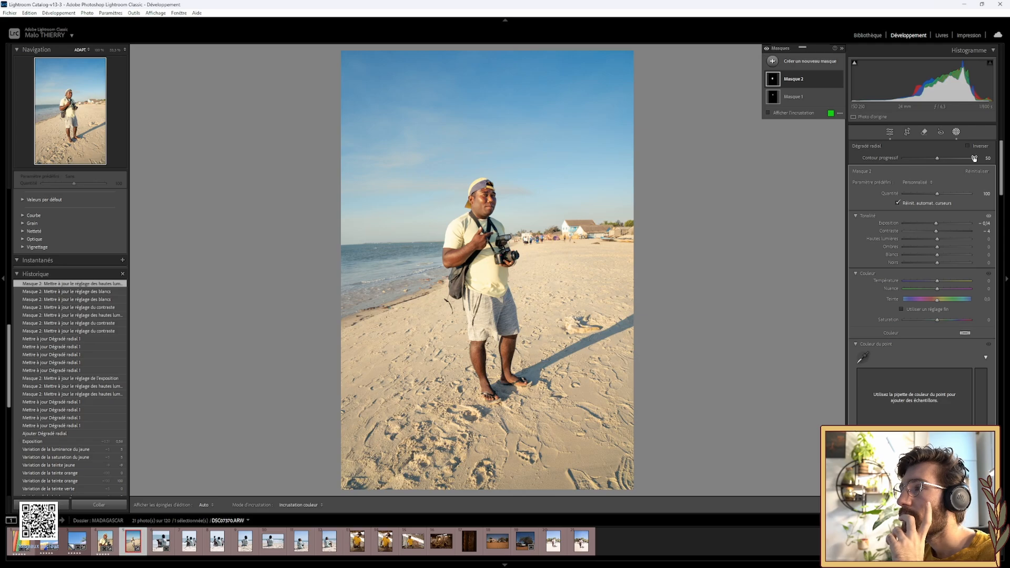
Close the masking tool and compare the beach photo before and after editing against a blacked-out interface, then restore the normal view.
click(958, 131)
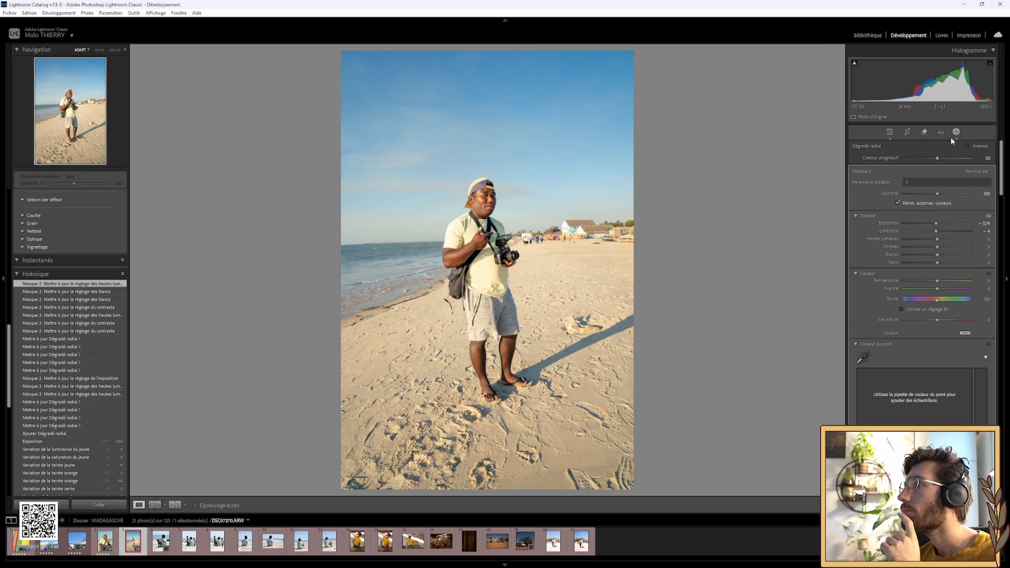
key(Tab)
key(l)
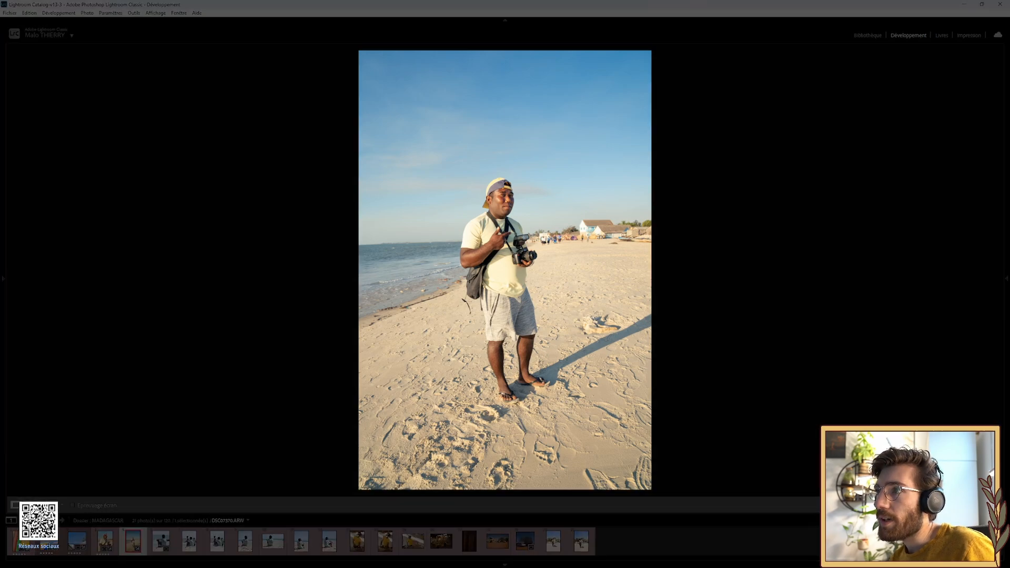
key(l)
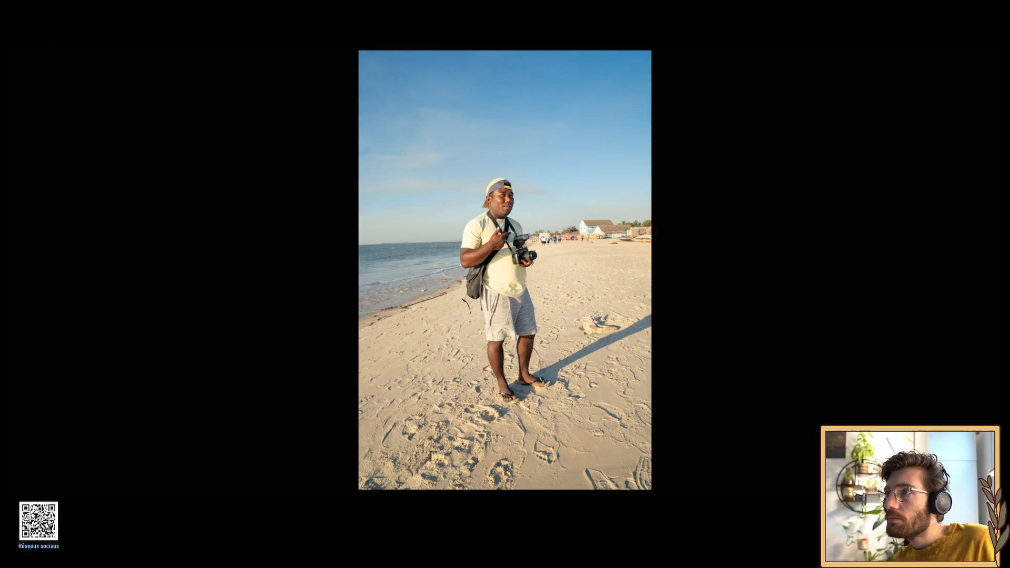
key(backslash)
key(backslash)
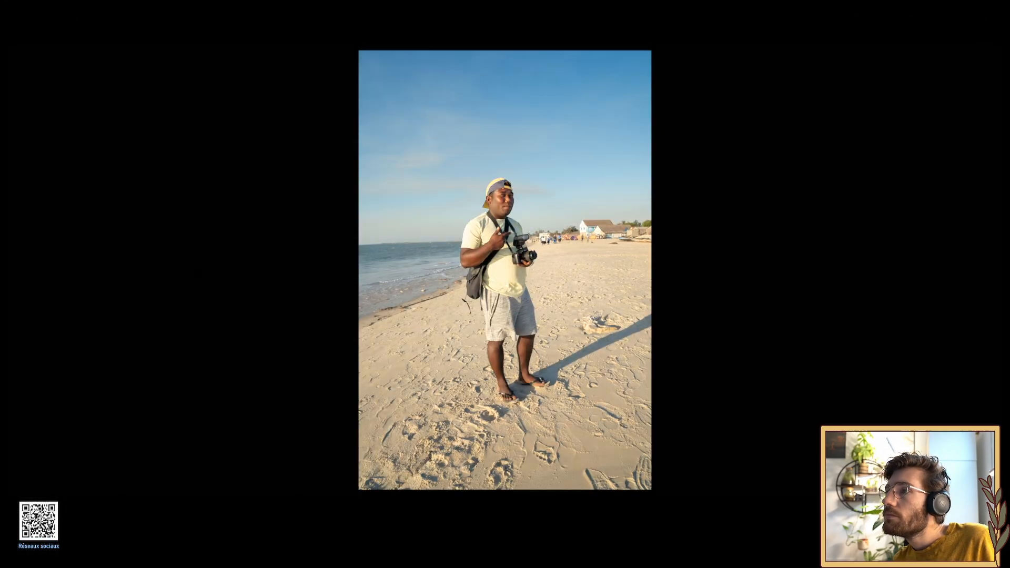
key(backslash)
key(backslash)
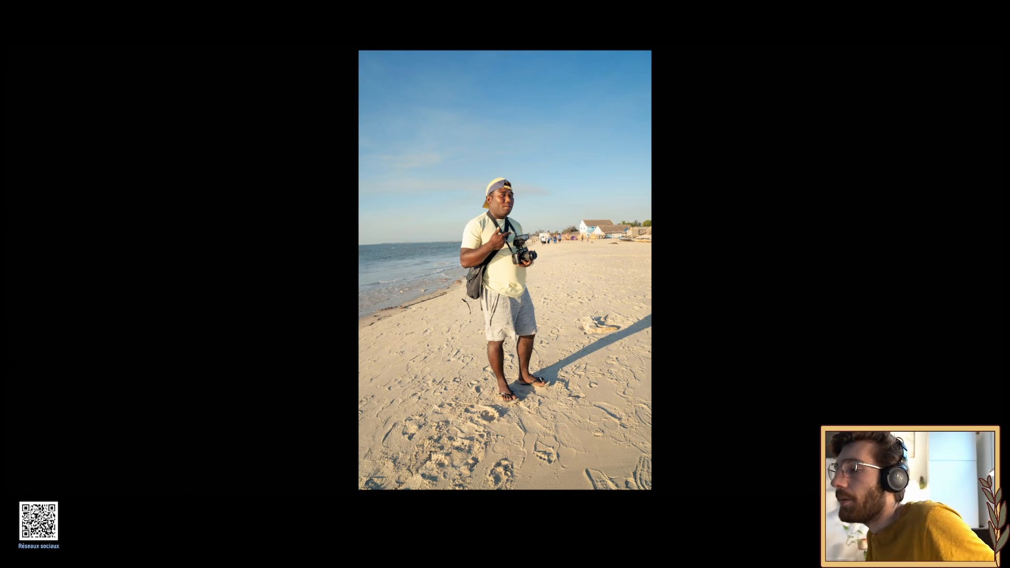
key(backslash)
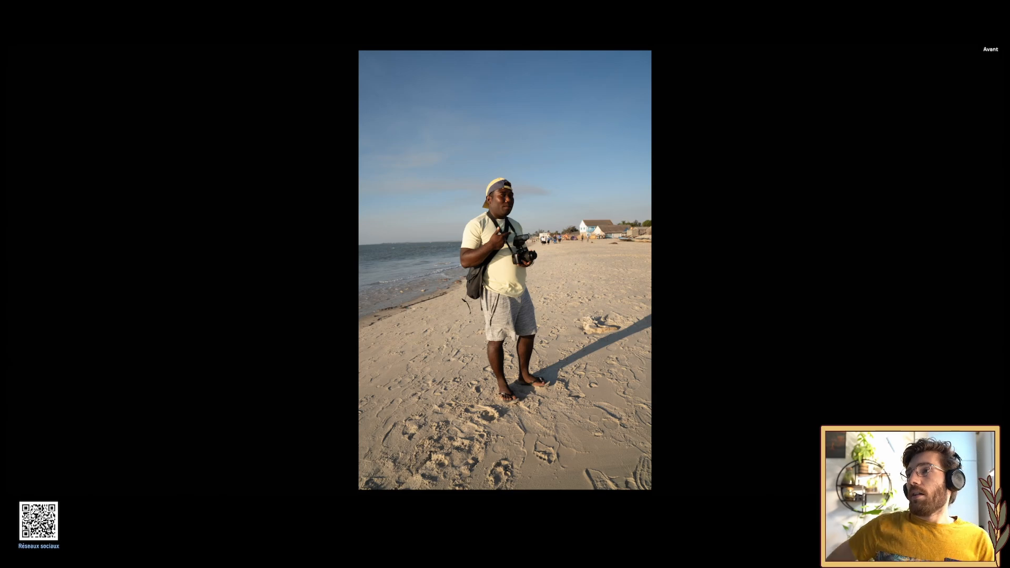
key(backslash)
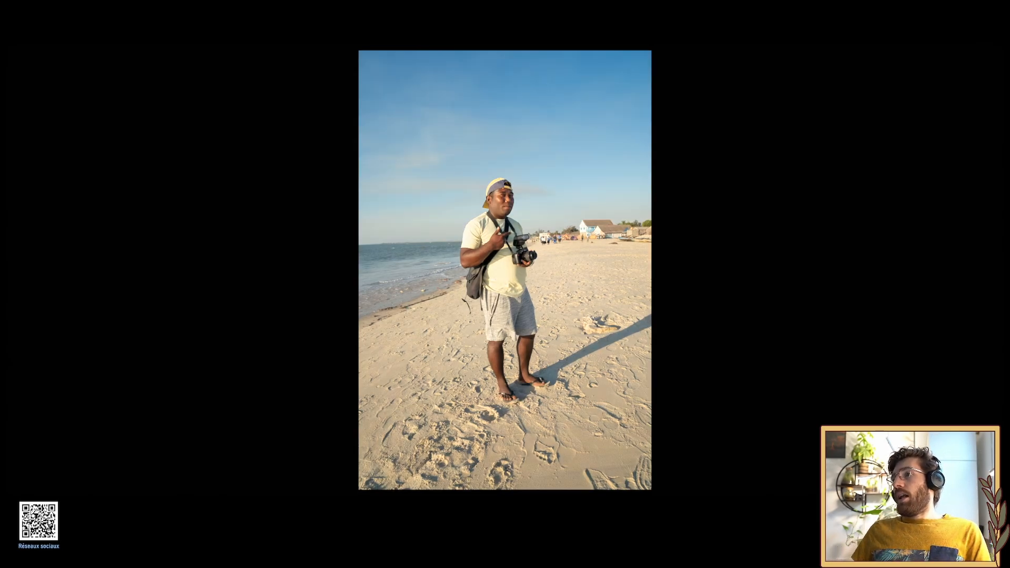
key(backslash)
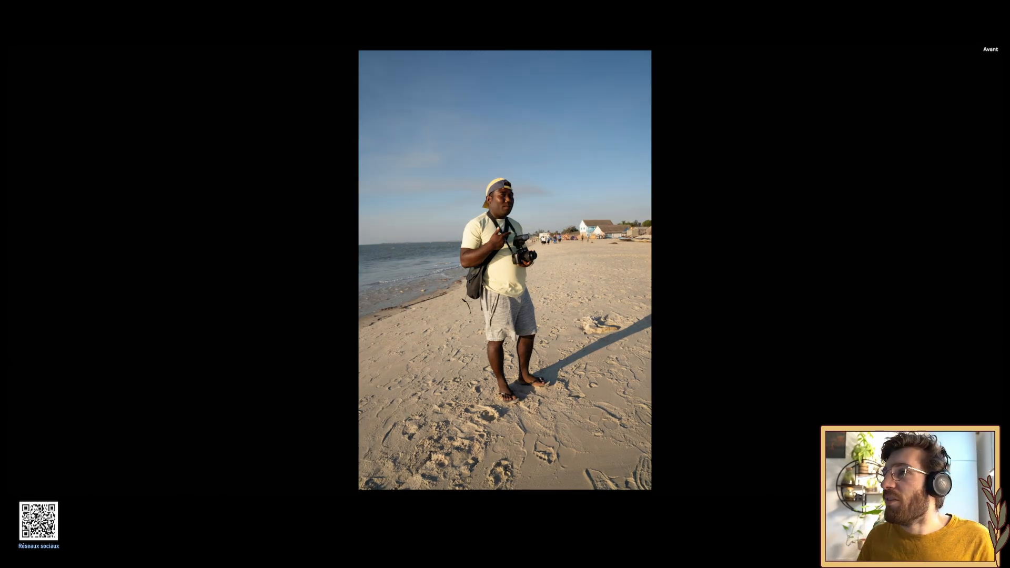
key(backslash)
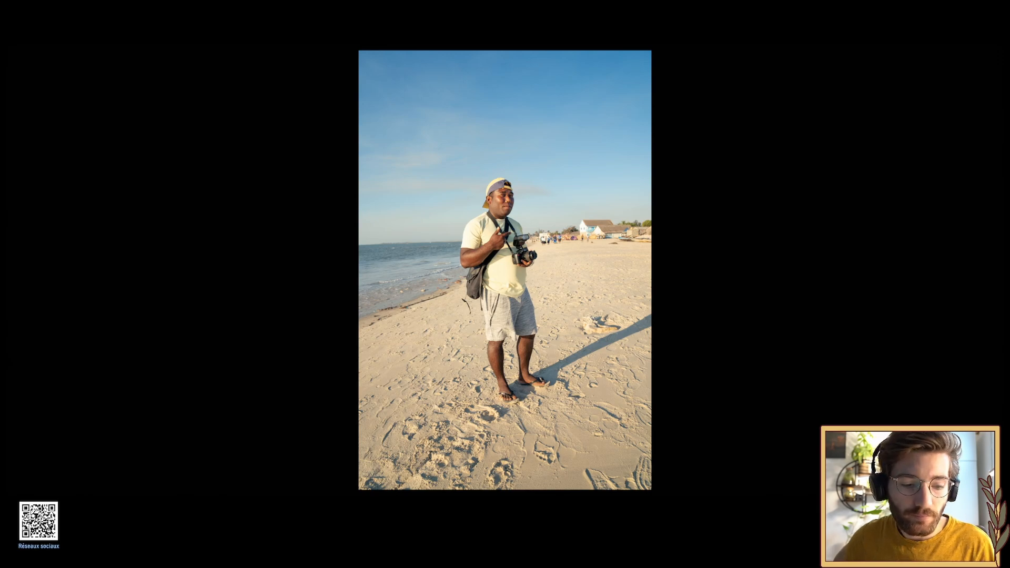
key(Right)
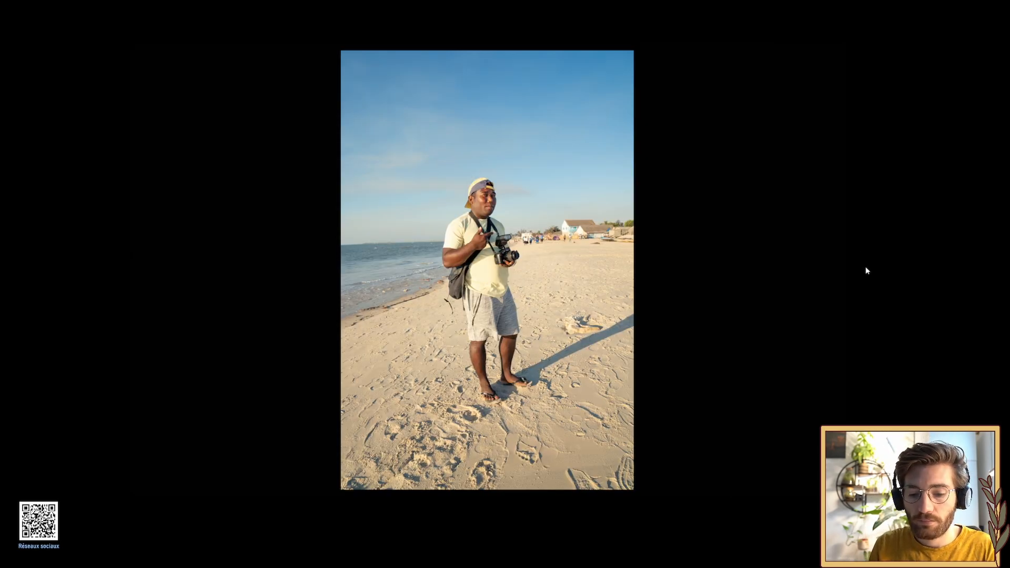
key(l)
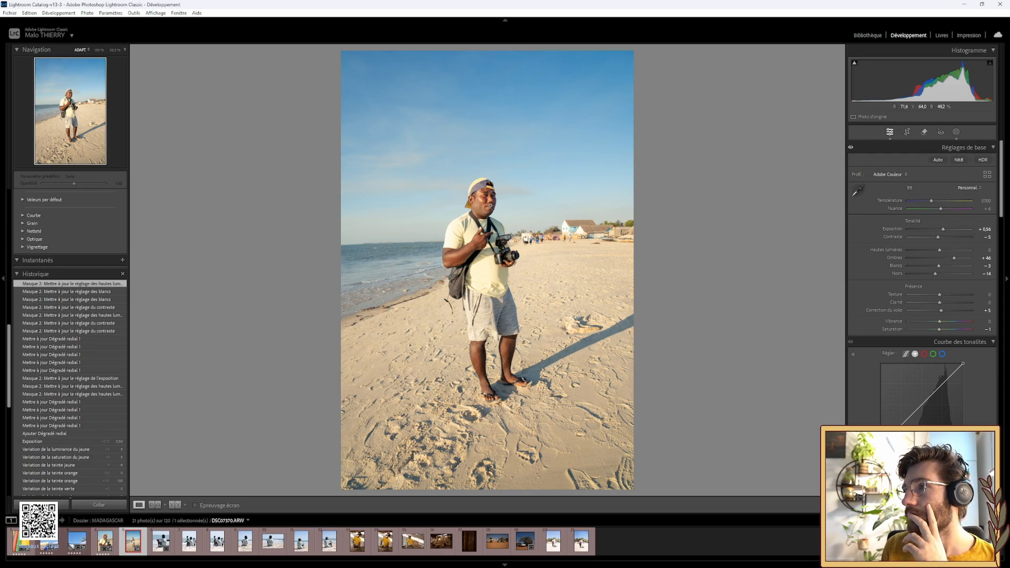
Crop the beach photo to the 5 x 7 aspect ratio and compare it with the previous portrait of the man.
click(907, 132)
click(966, 161)
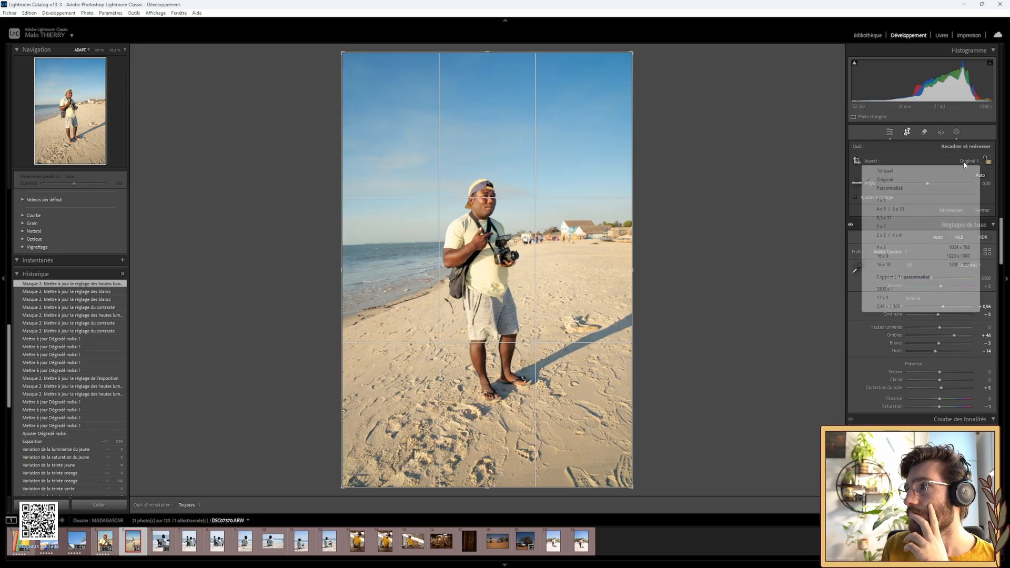
click(895, 226)
click(907, 134)
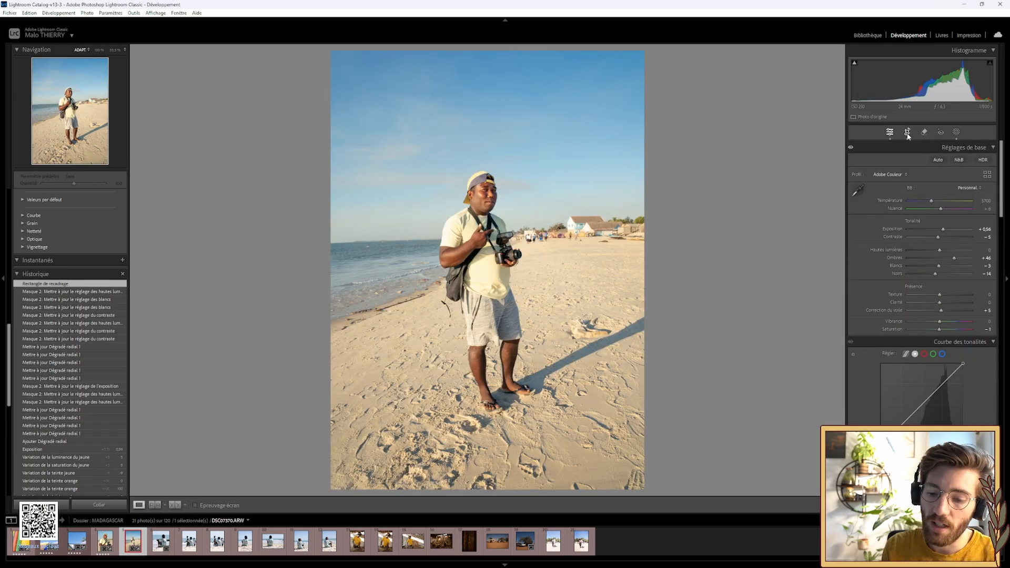
key(Left)
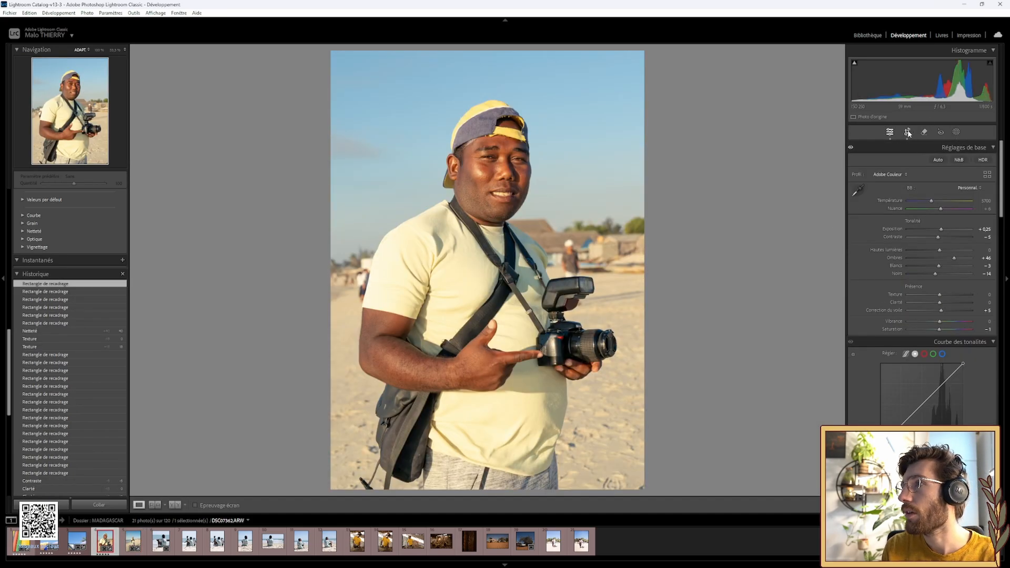
key(Right)
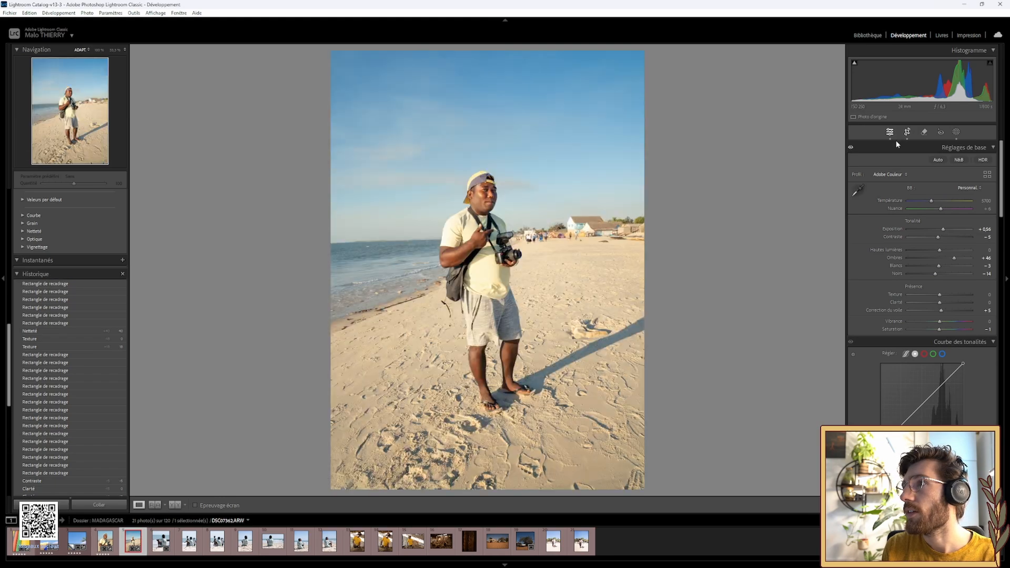
Shift the photo upward inside the crop frame and straighten it along the sea horizon to an angle of 2.52.
click(907, 133)
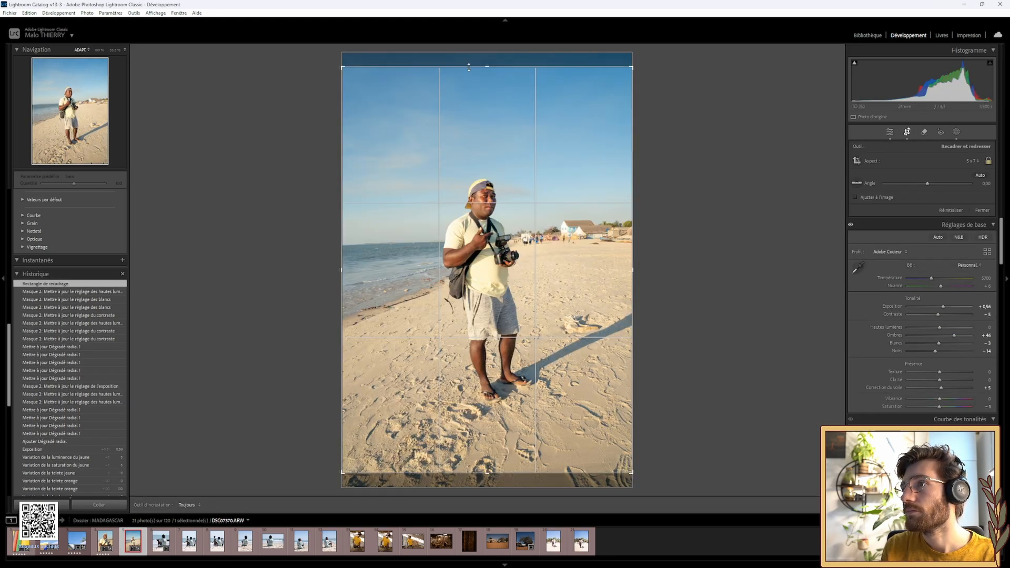
drag(460, 124, 467, 111)
click(860, 183)
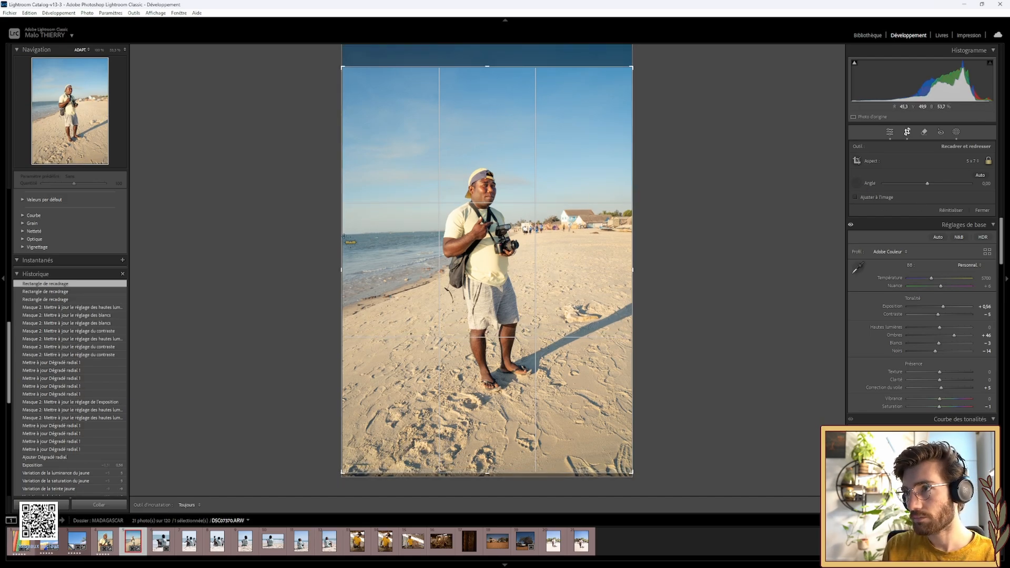
drag(343, 235, 441, 231)
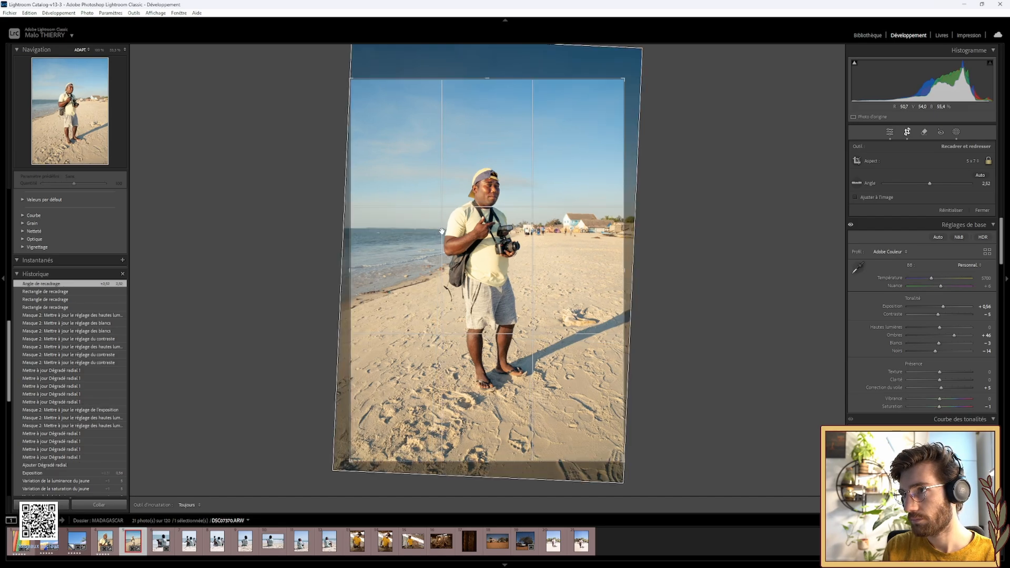
click(907, 133)
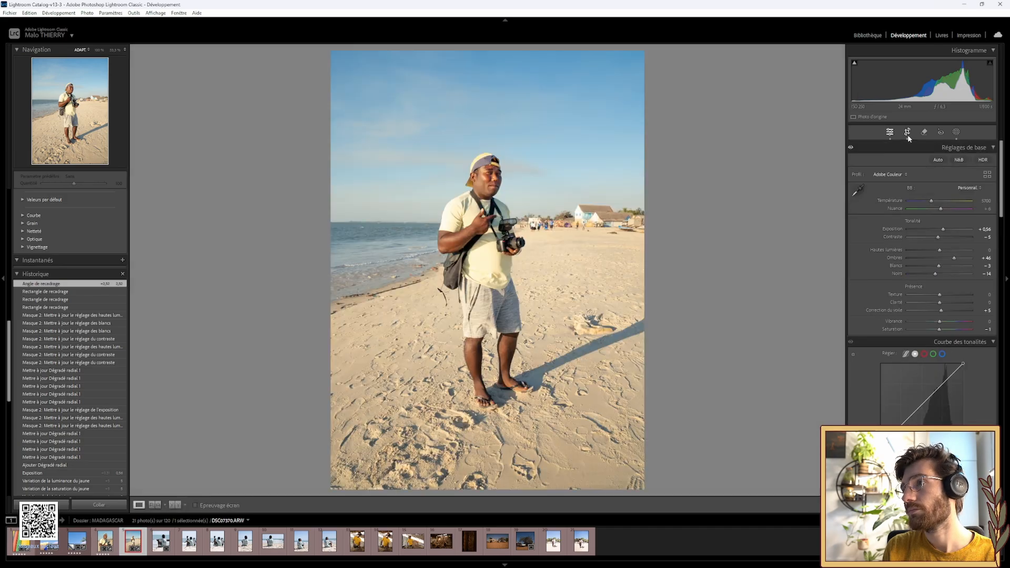
Reposition the photo slightly inside the crop frame, rotate it to an angle of 1.00 and check the result.
click(908, 135)
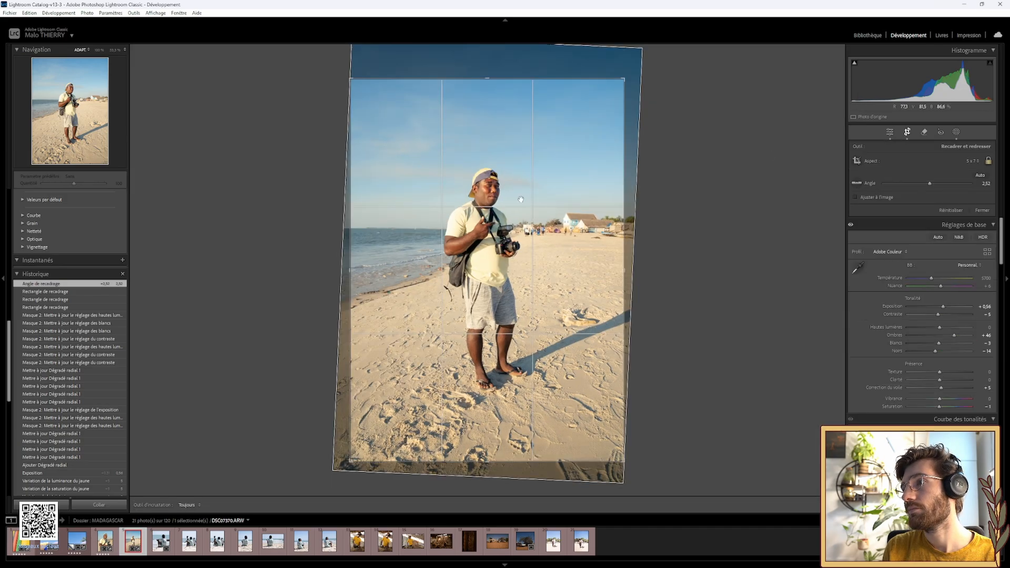
drag(519, 199, 466, 206)
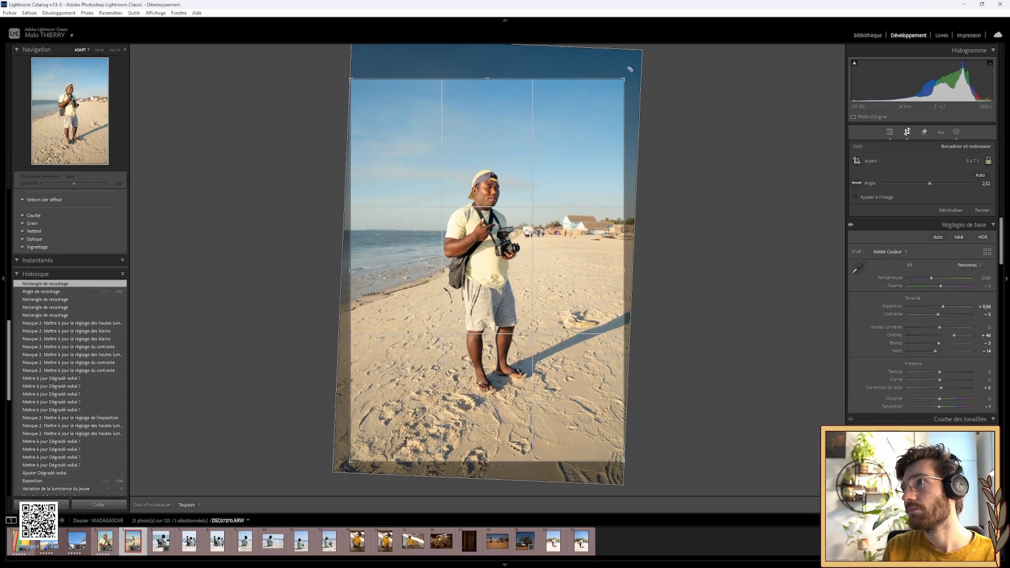
drag(625, 67, 626, 65)
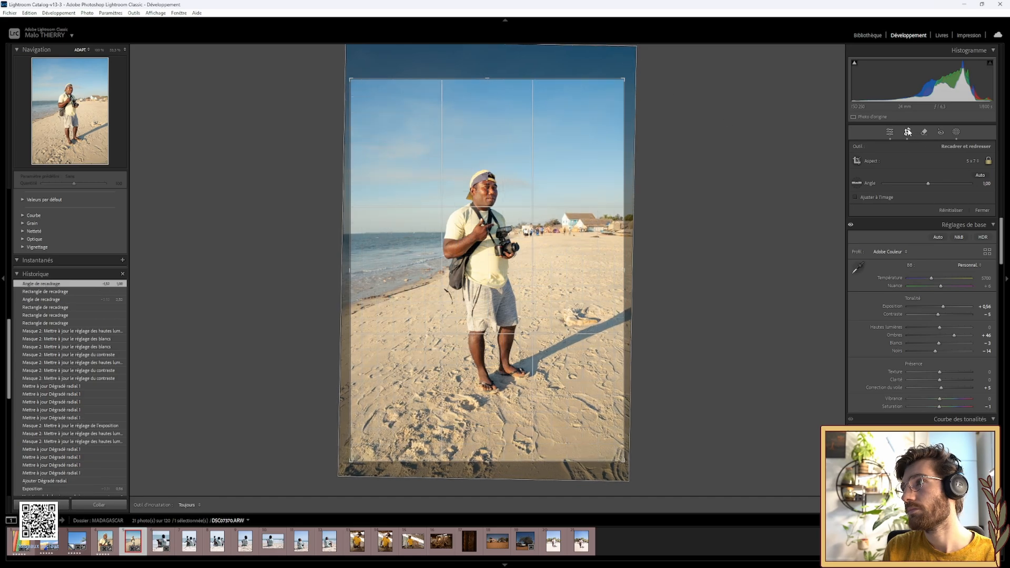
click(908, 132)
click(907, 132)
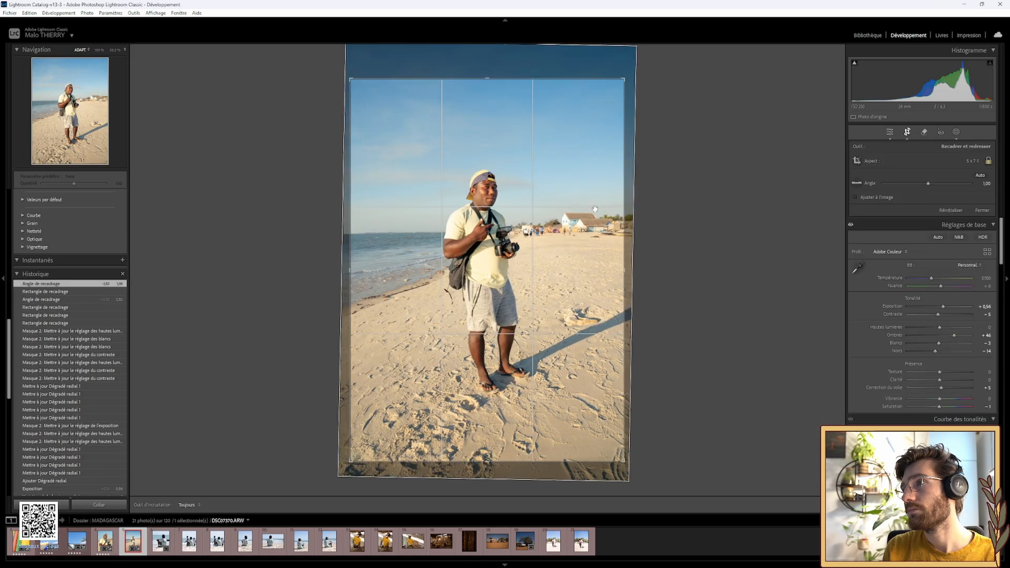
Resize the crop frame, shift the photo inside it and preview the new framing around the man.
drag(628, 222, 646, 222)
drag(545, 238, 546, 242)
drag(347, 466, 351, 463)
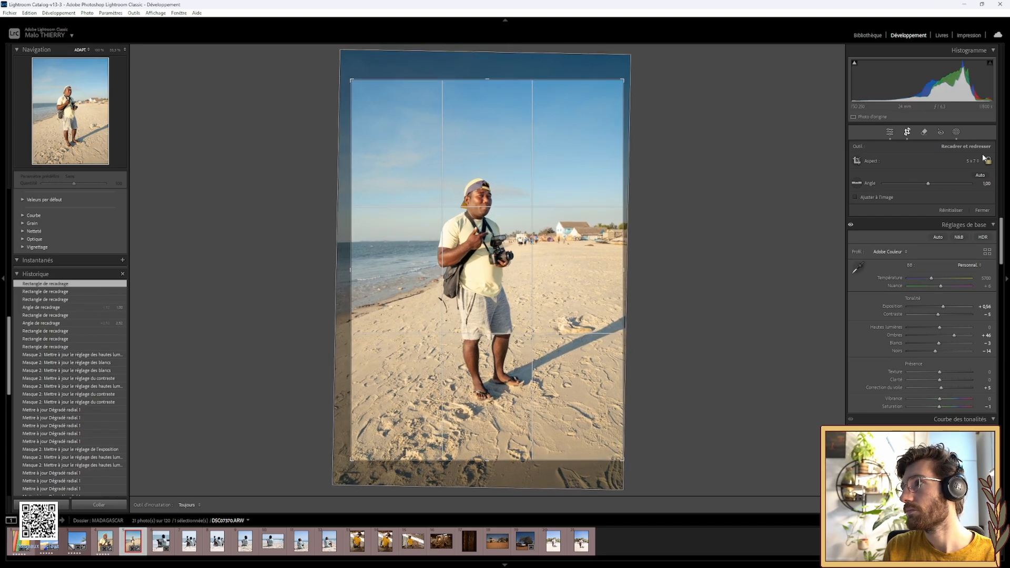
click(908, 132)
click(908, 132)
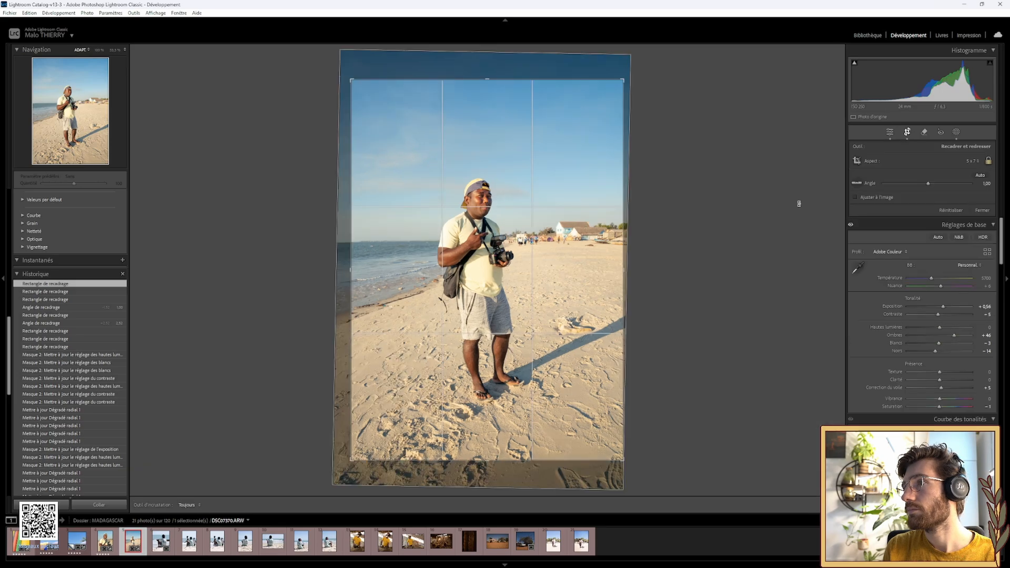
Undo the last crop change, tighten the crop frame slightly with the man placed higher, and apply the crop.
key(ctrl+z)
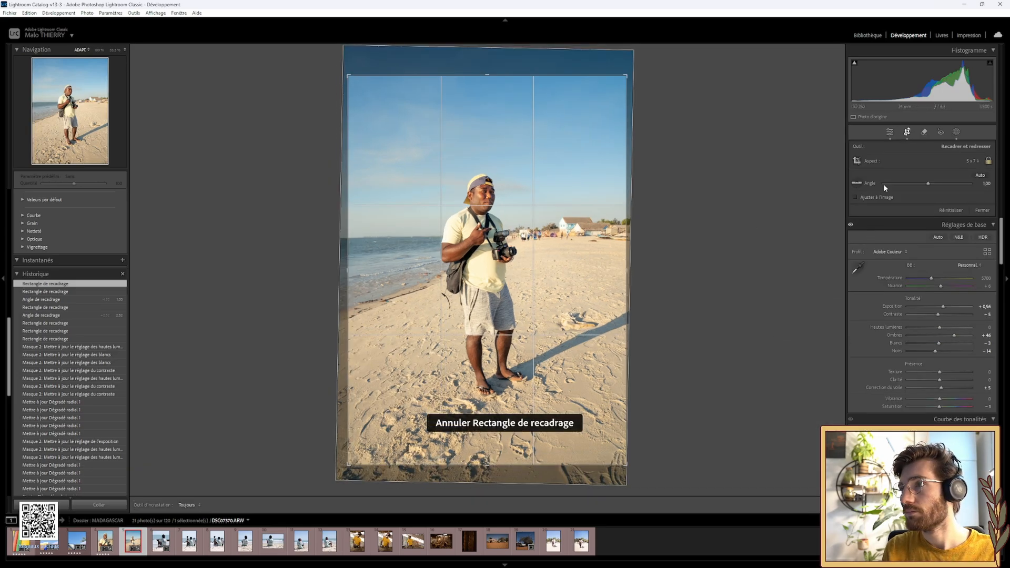
click(902, 134)
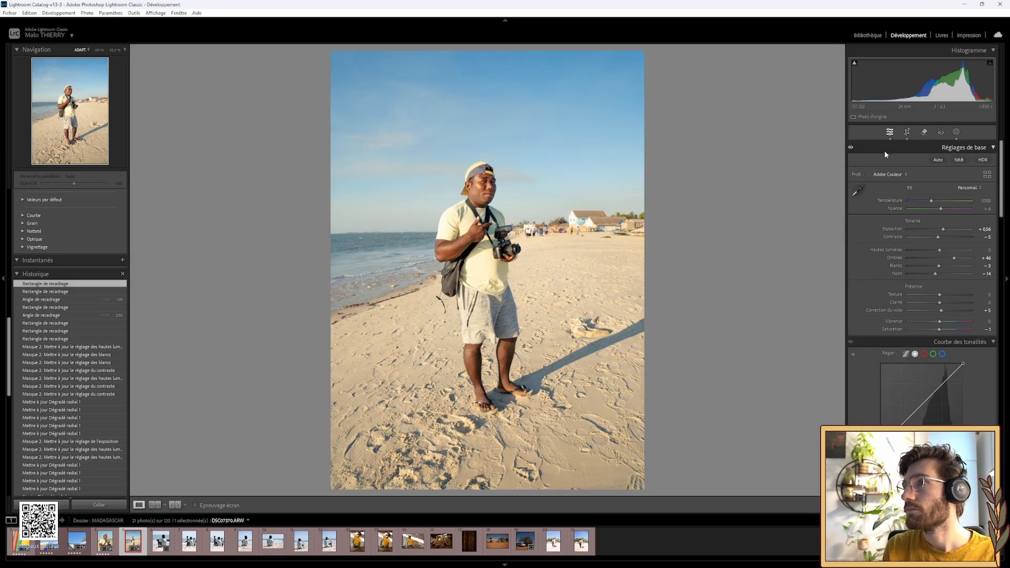
click(908, 132)
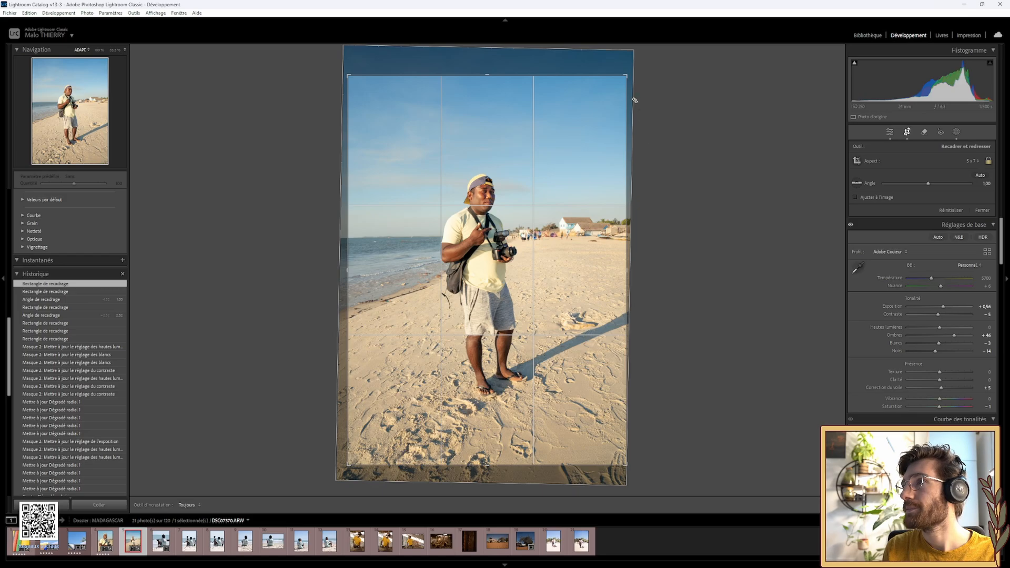
drag(627, 75, 627, 79)
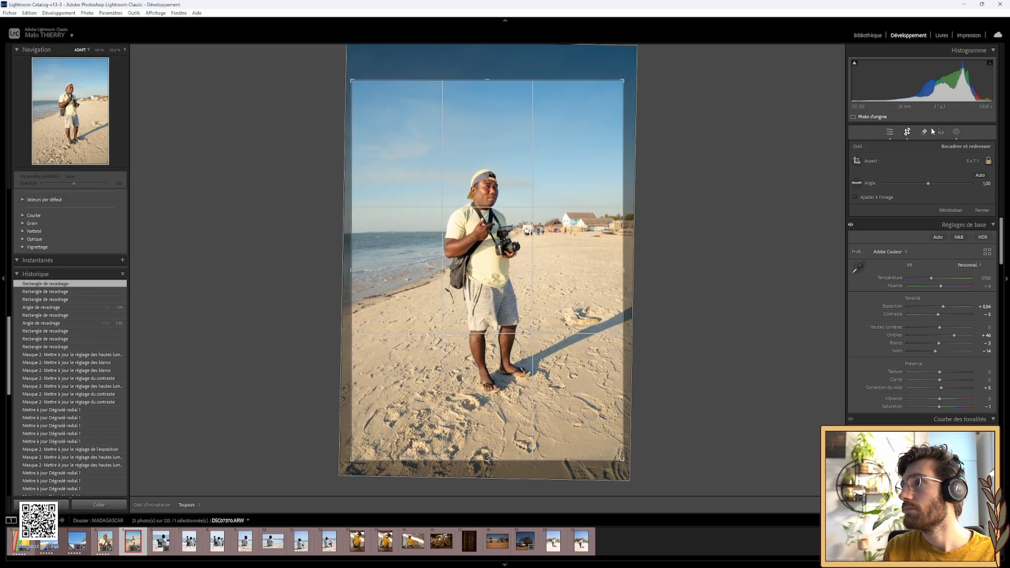
click(908, 132)
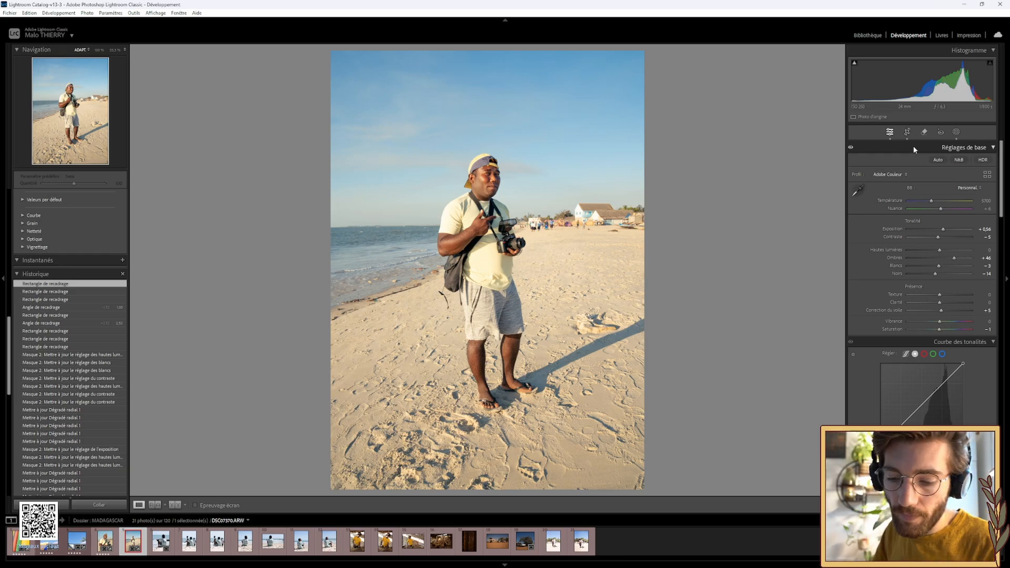
Rate the cropped beach photo five stars and compare it with the neighbouring photos against a blacked-out interface.
key(5)
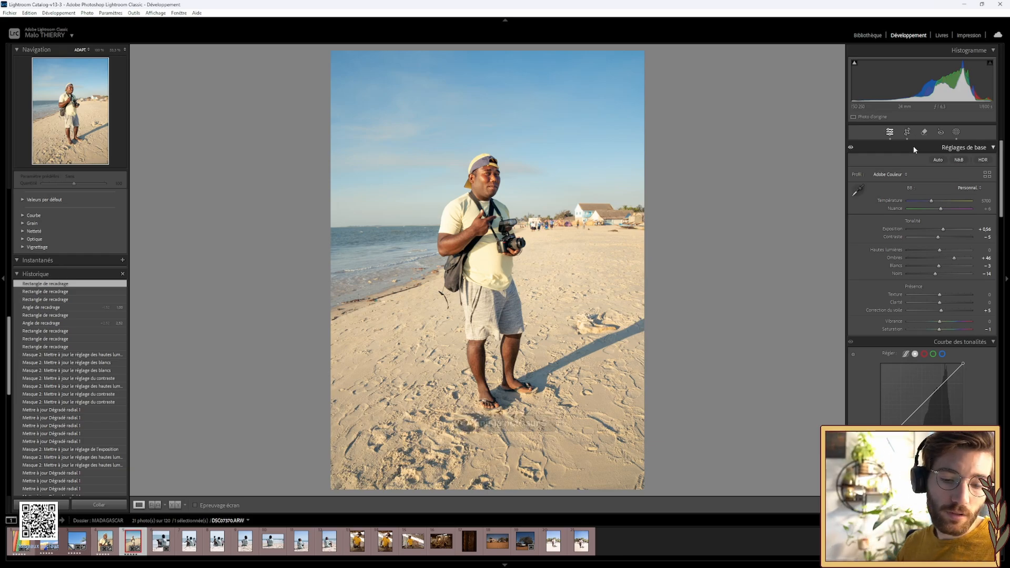
key(Tab)
key(l)
key(l)
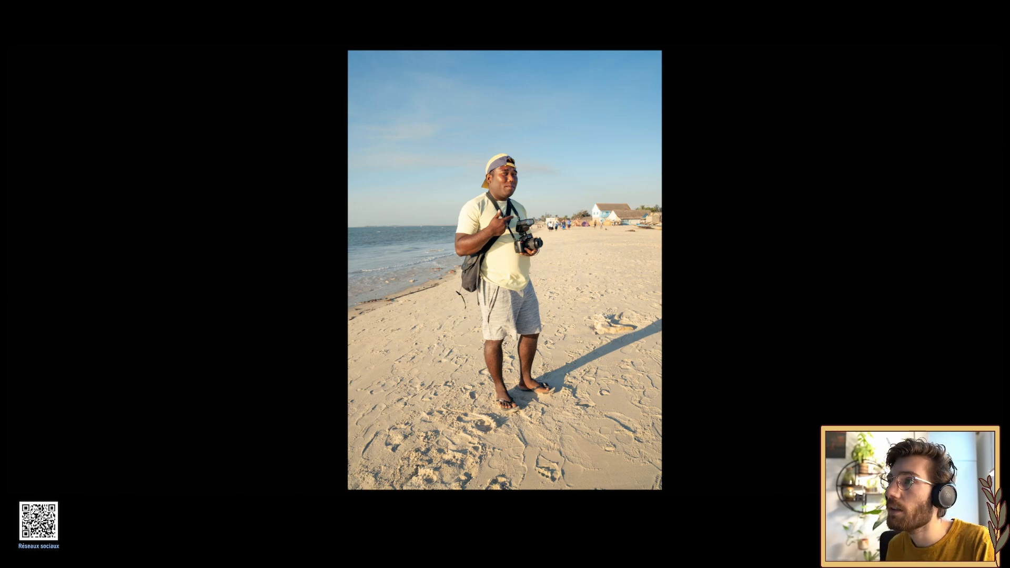
key(Right)
key(Right)
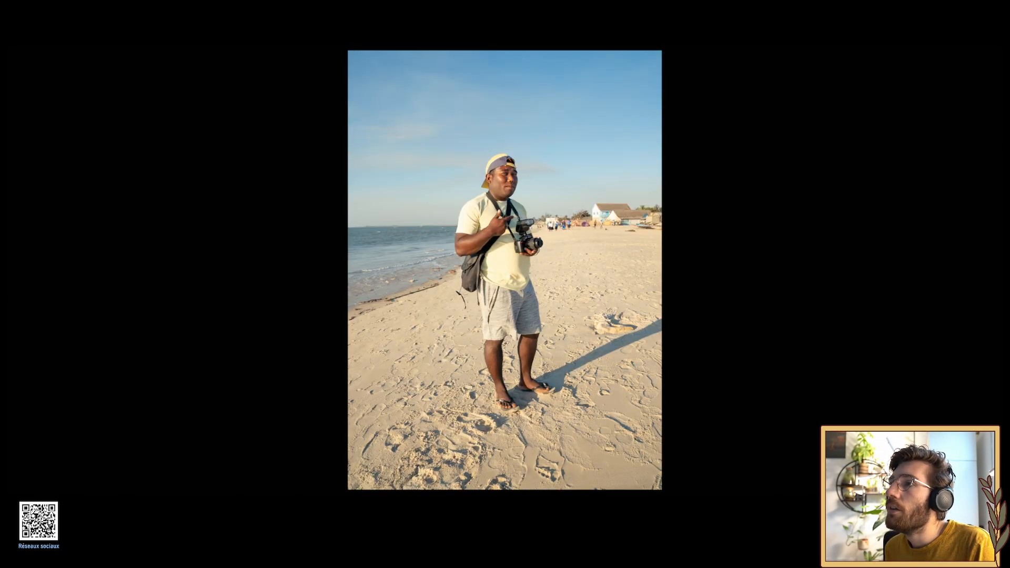
key(Right)
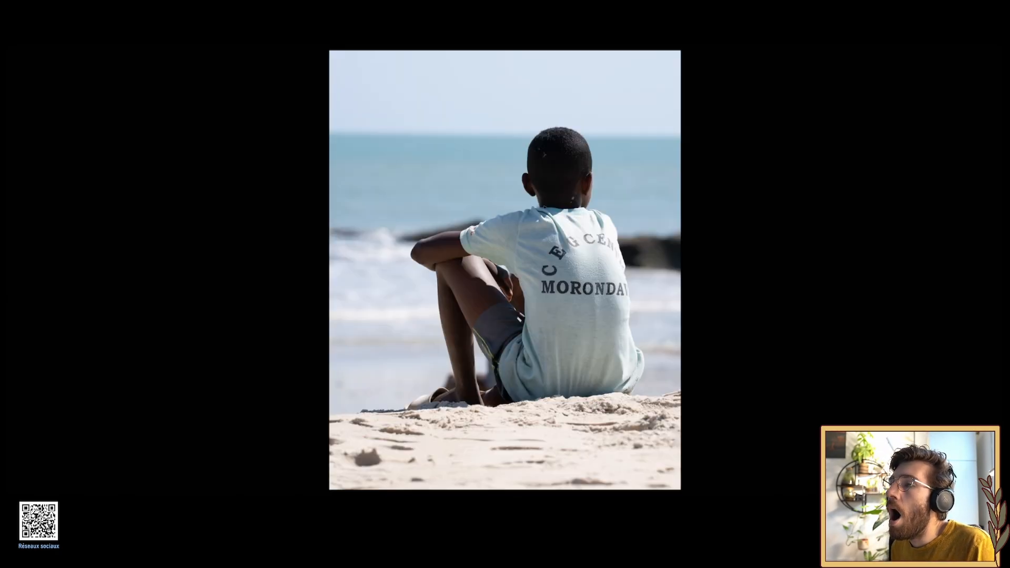
key(Left)
key(Left)
key(Right)
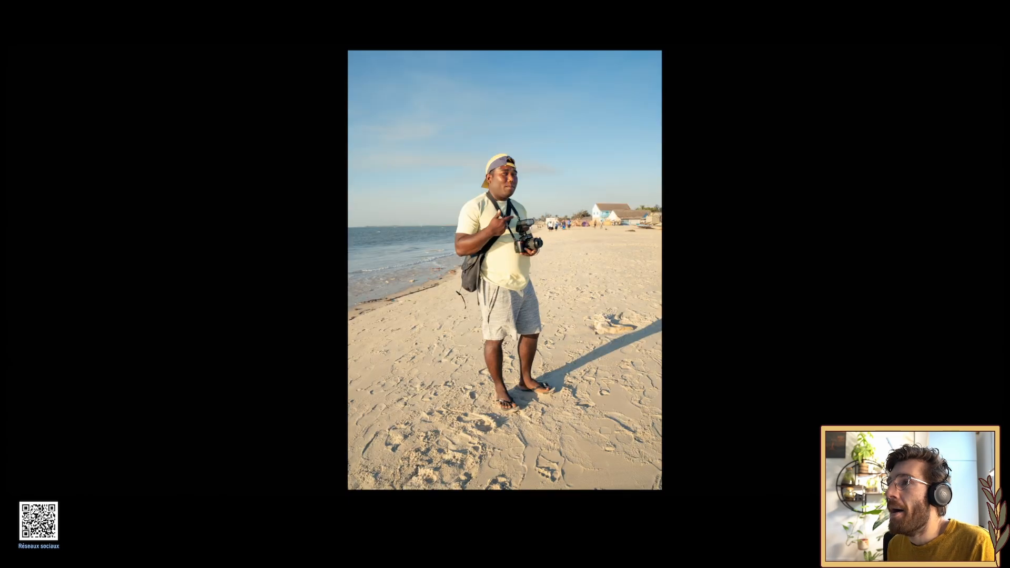
Compare the full-length beach photo with the previous close portrait, and restore the full interface with its side panels.
key(Left)
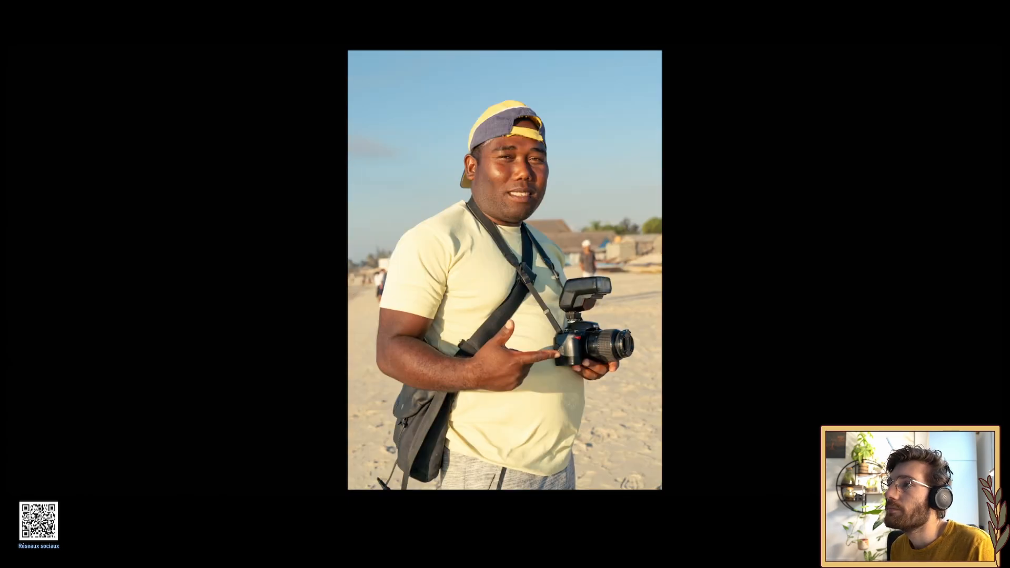
key(Right)
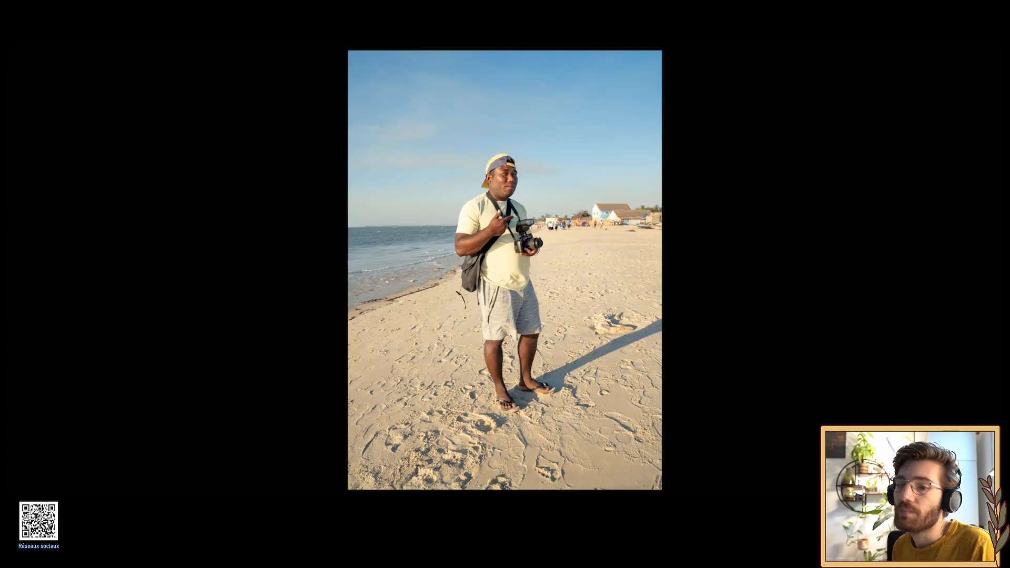
key(l)
key(Tab)
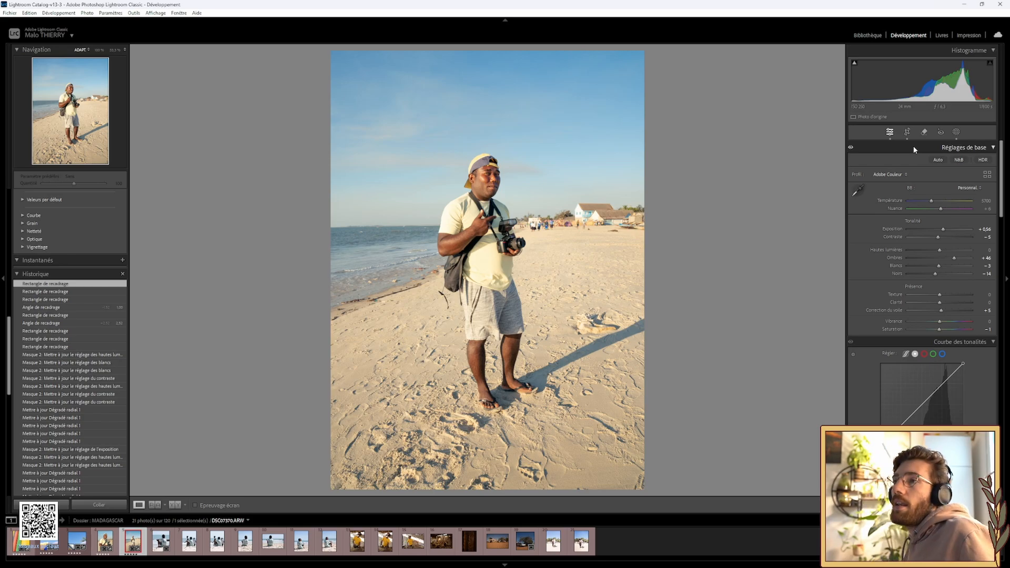
Open the next photo of the seated boy, apply the preset Ambiance plage (vert-jaune), and reset the sharpening amount to its default of 40.
key(Right)
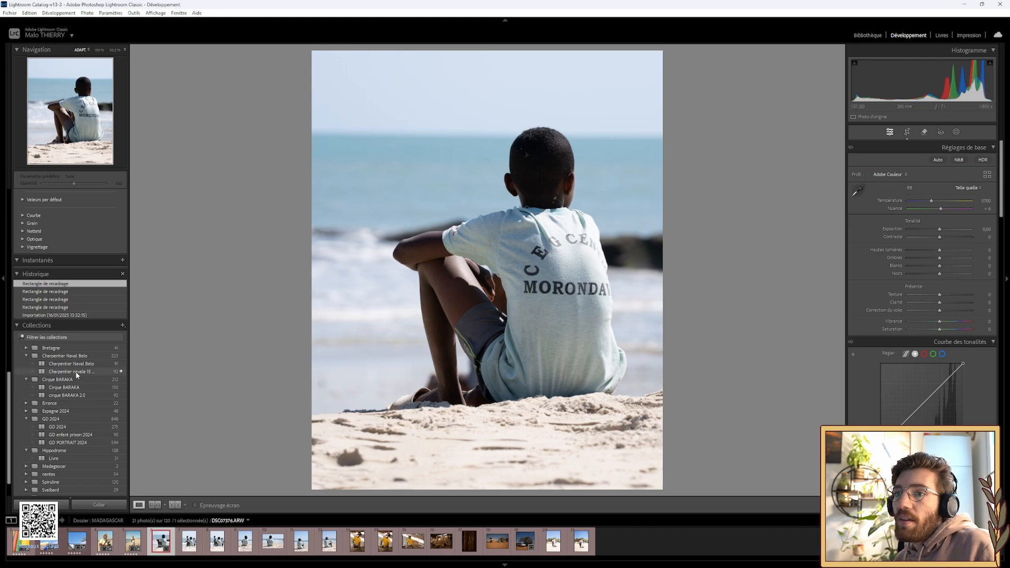
scroll(80, 331, up, 10)
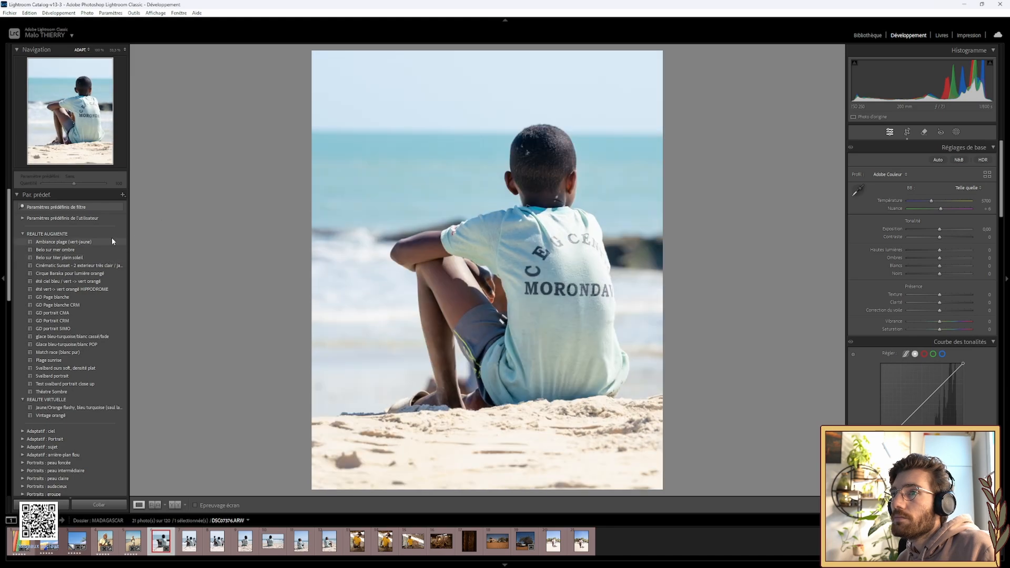
click(112, 240)
scroll(907, 326, down, 10)
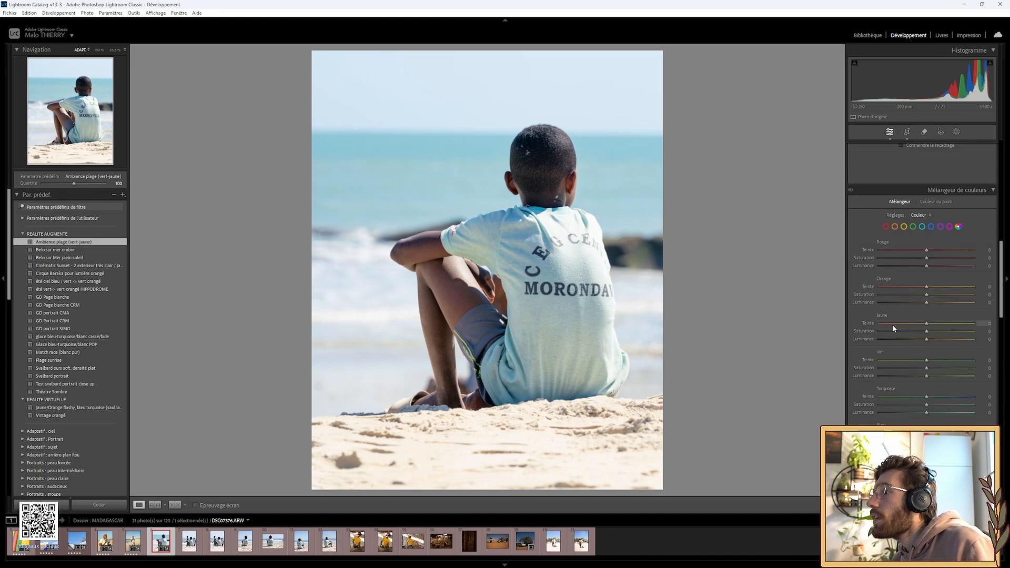
scroll(892, 325, down, 8)
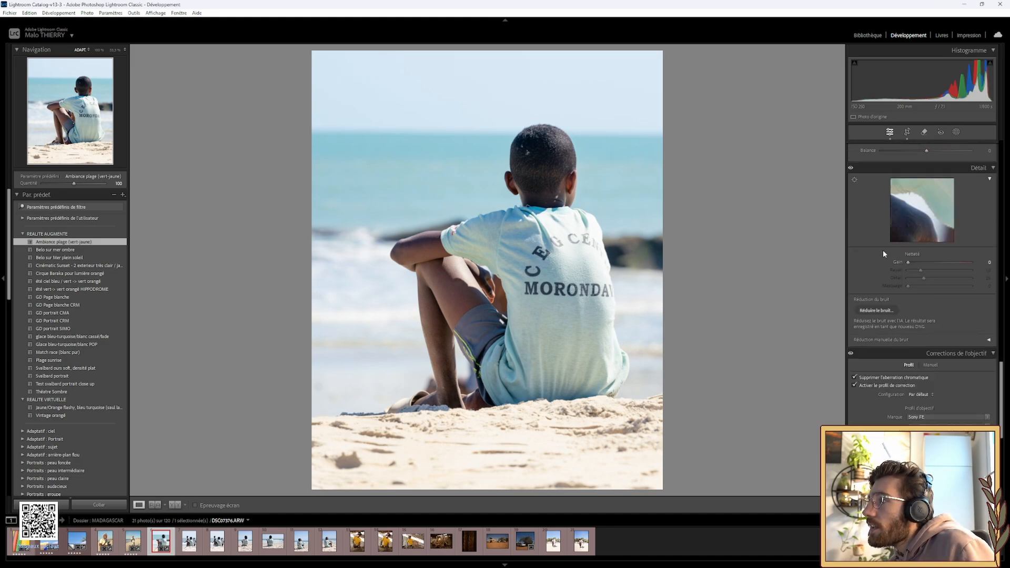
double_click(896, 260)
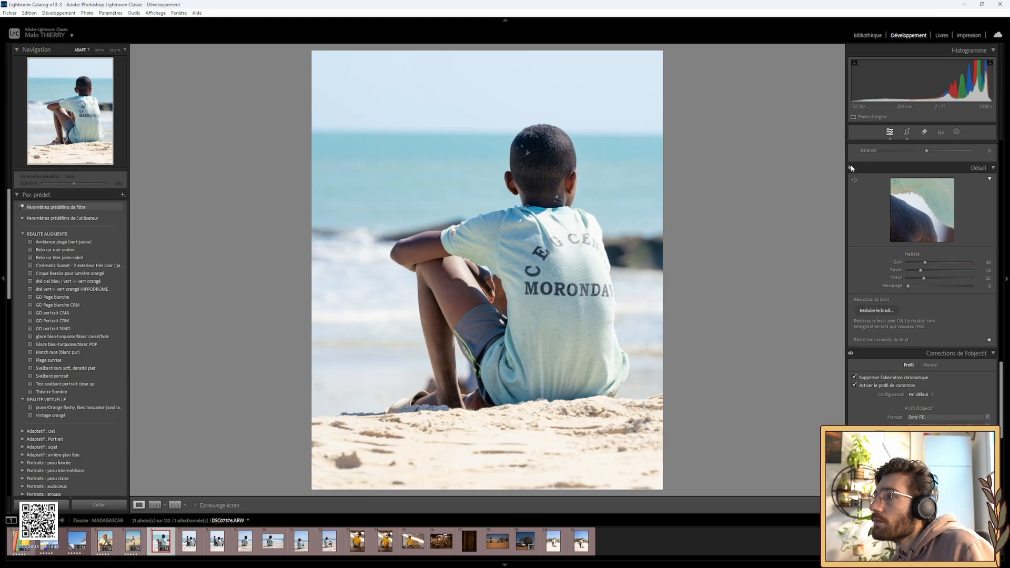
Update the preset Ambiance plage (vert-jaune) with the photo's current settings, keeping the proposed selection of parameters.
right_click(75, 242)
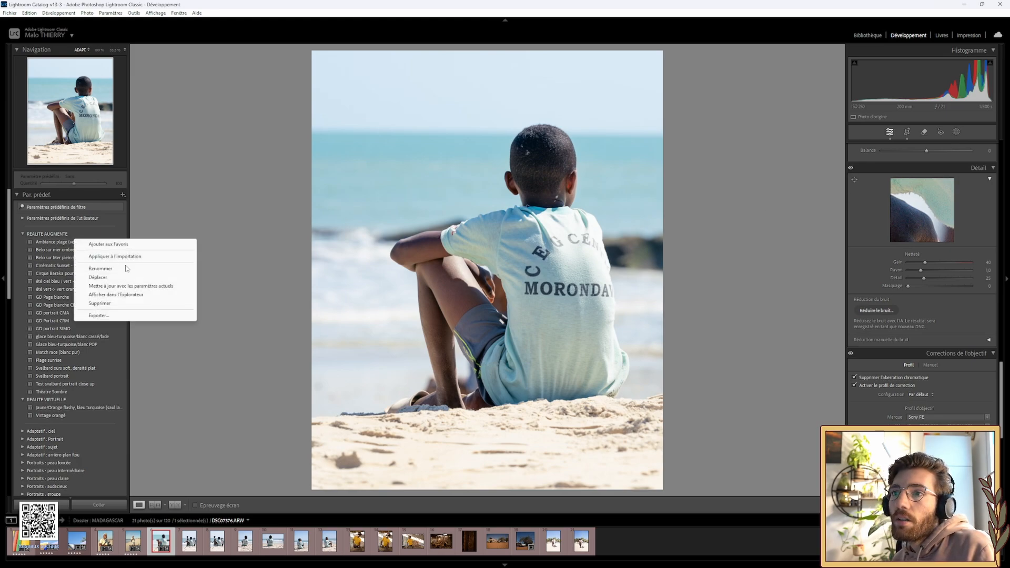
click(147, 286)
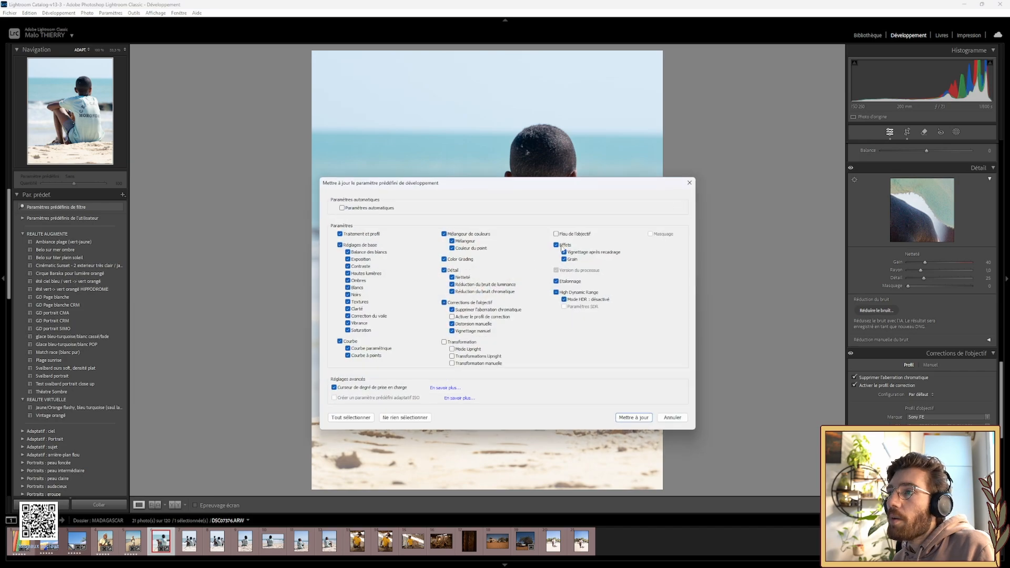
click(634, 418)
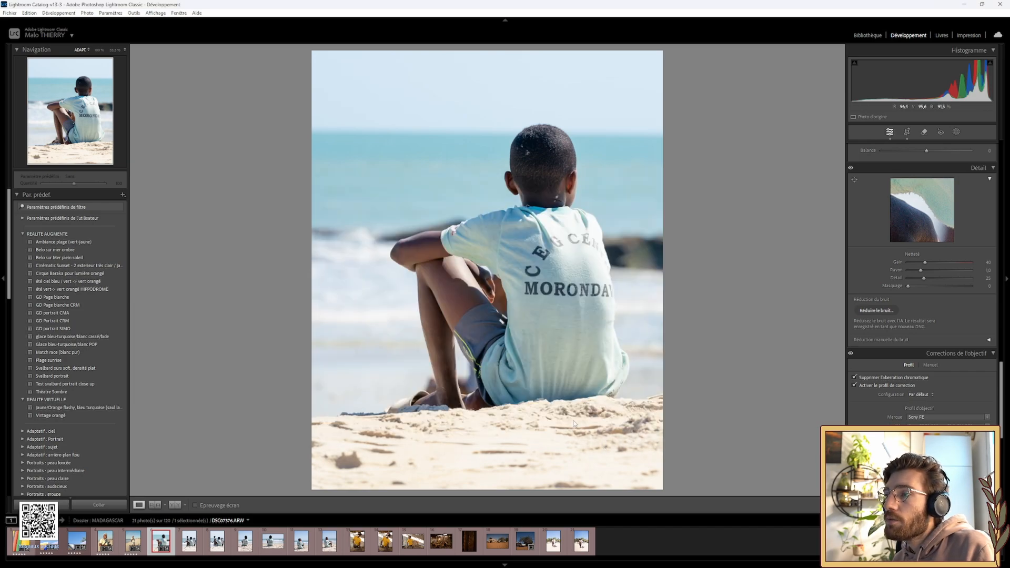
Return to the last crop state in the photo's history and reapply the updated preset Ambiance plage (vert-jaune).
scroll(63, 336, down, 8)
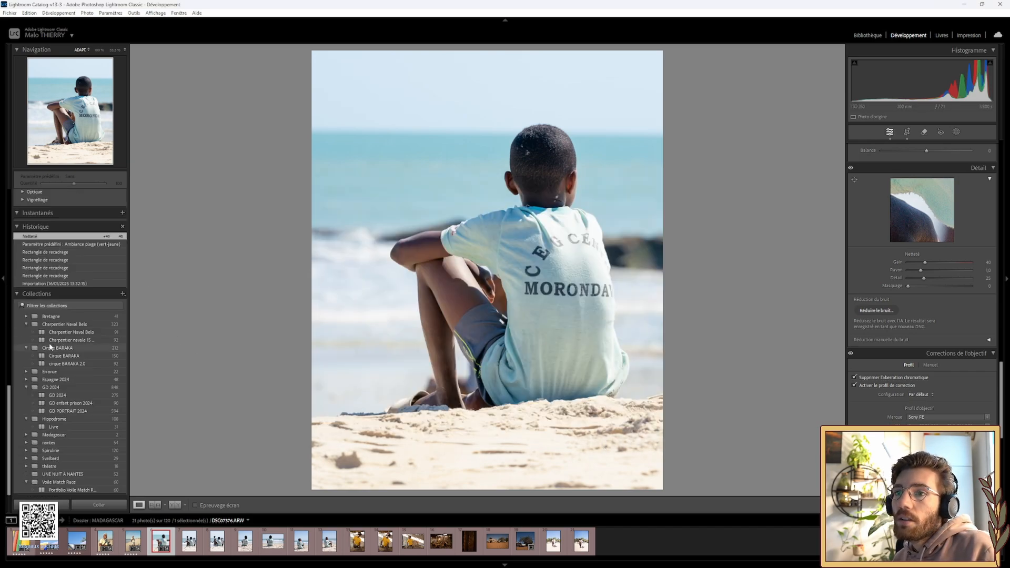
click(65, 254)
scroll(62, 286, up, 6)
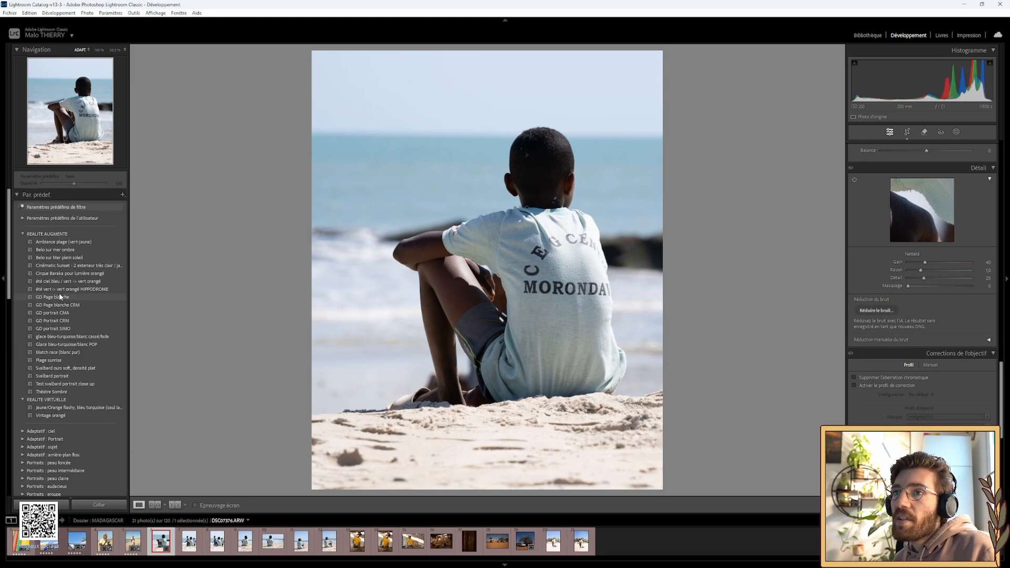
click(103, 241)
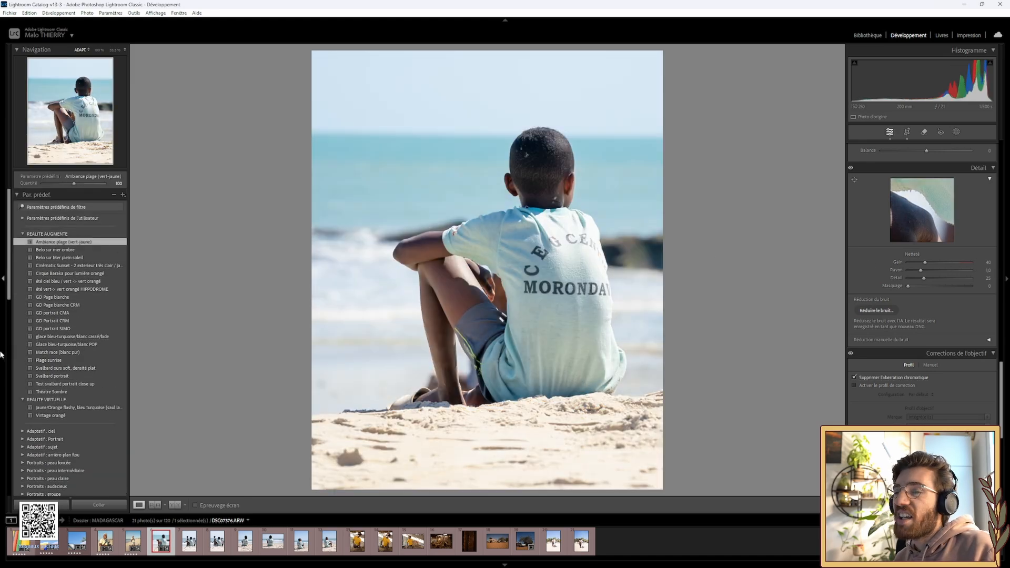
Go back to the crop states in the history to compare the look without the preset, and apply Ambiance plage (vert-jaune) again.
scroll(86, 378, down, 8)
click(102, 271)
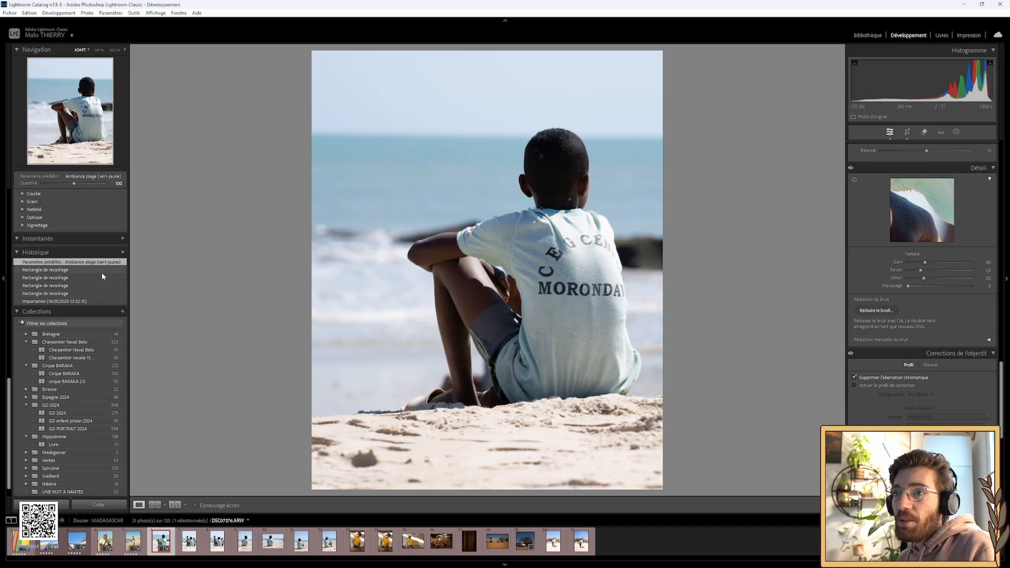
scroll(88, 298, up, 5)
scroll(88, 298, up, 4)
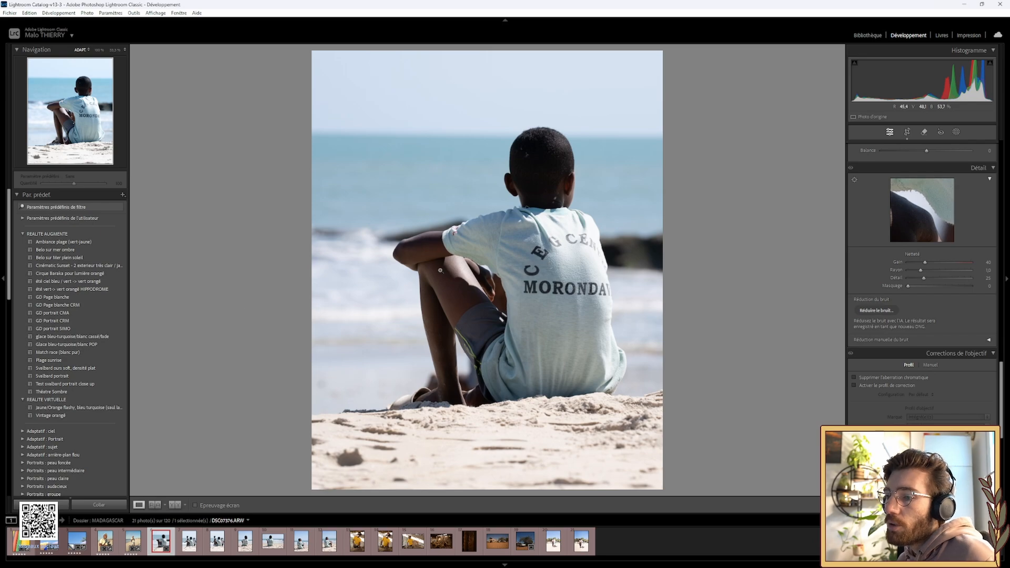
click(80, 274)
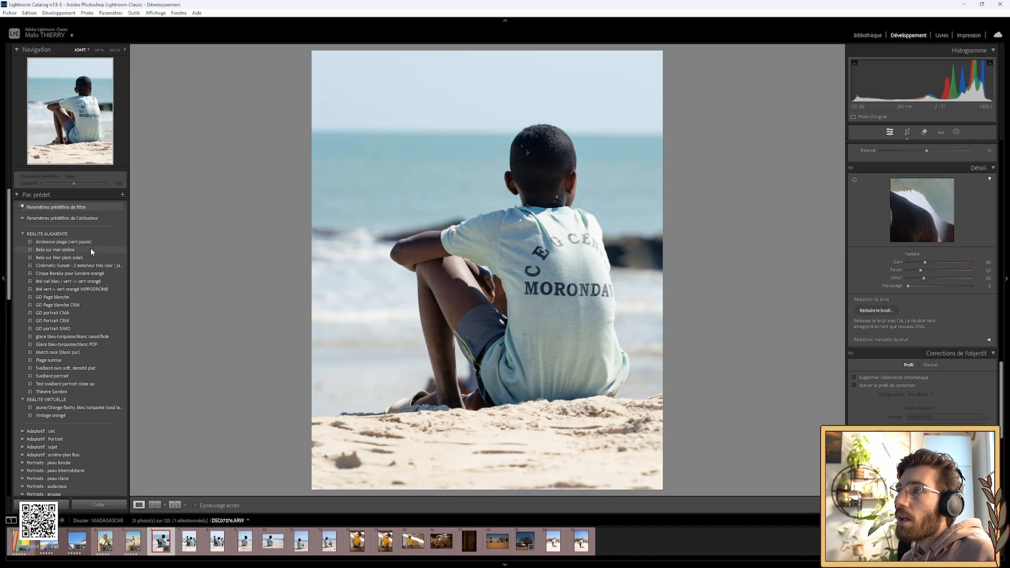
click(92, 243)
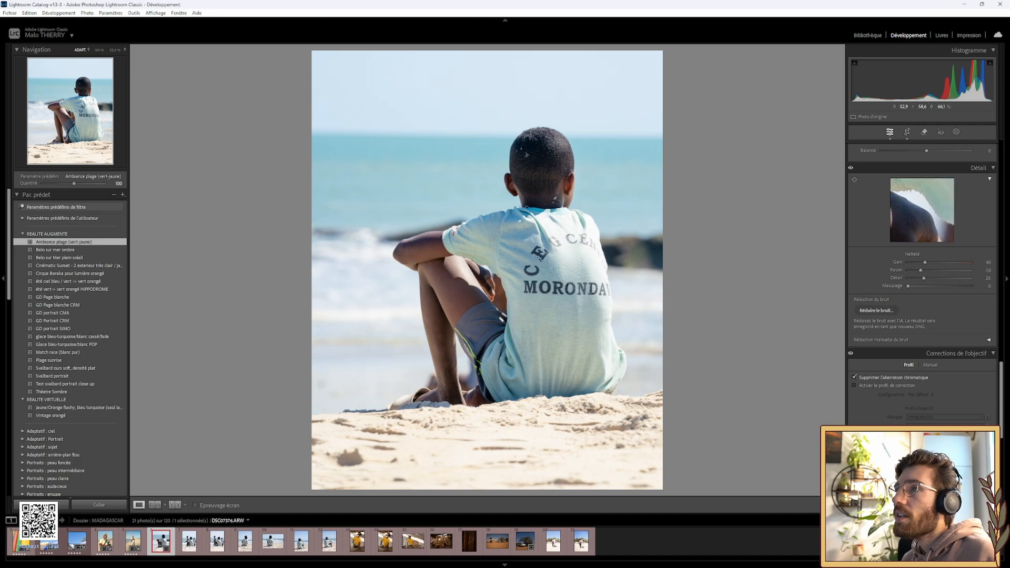
Enlarge the crop frame slightly around the seated boy and apply the crop.
click(899, 136)
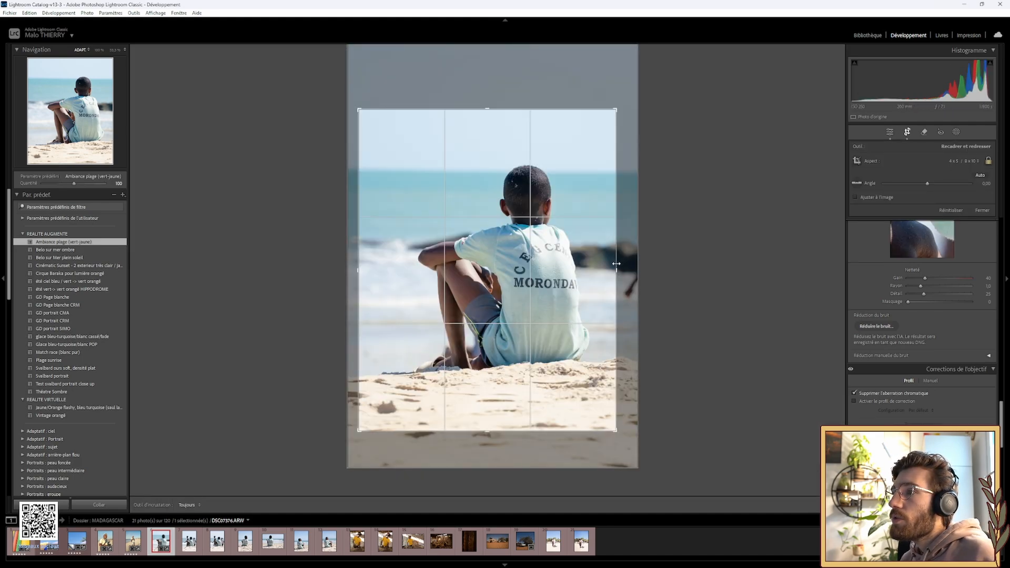
drag(616, 264, 625, 260)
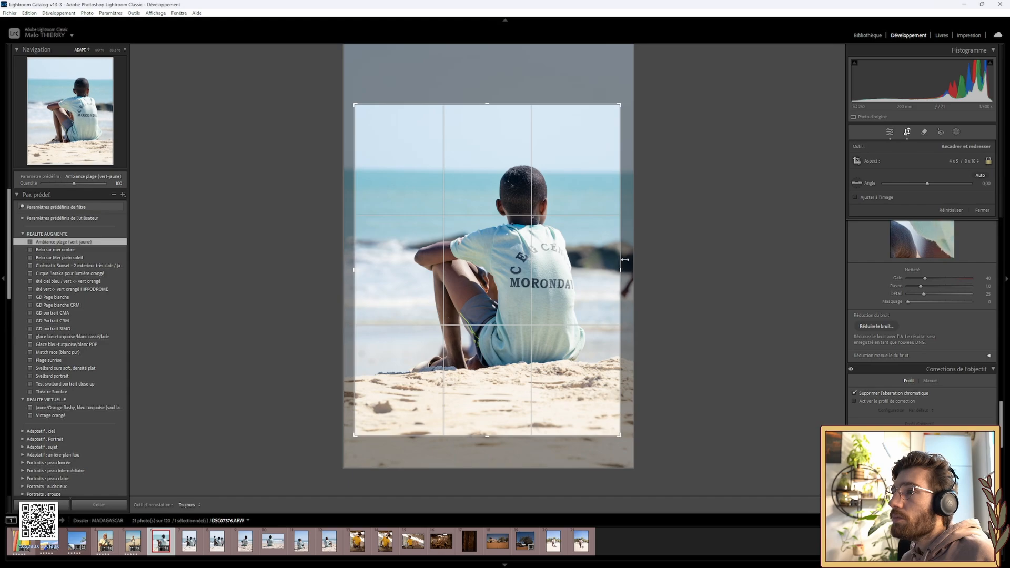
click(907, 132)
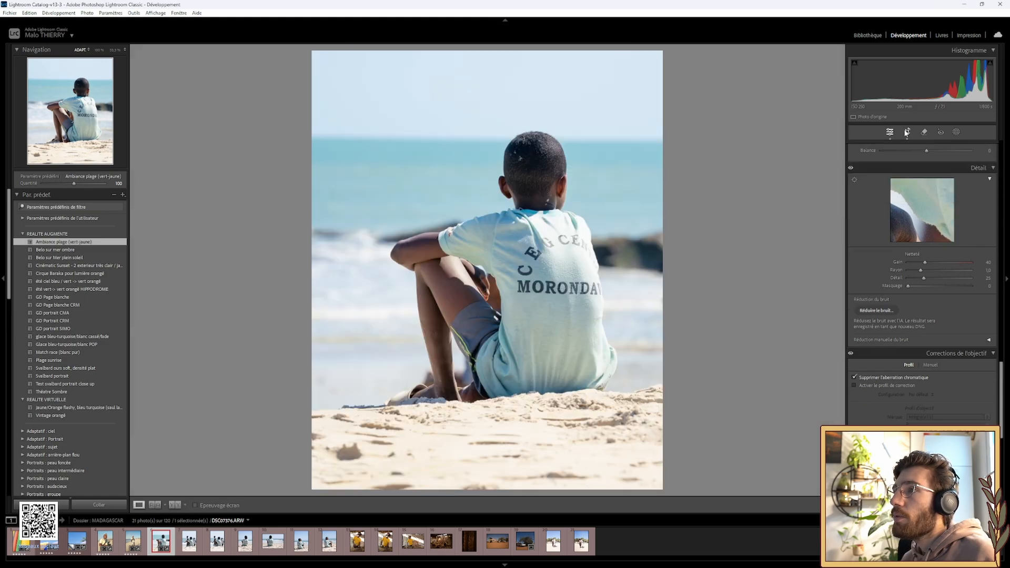
Try a narrower crop frame, shift the photo slightly sideways inside it, and preview each new framing of the boy.
key(r)
drag(351, 273, 362, 273)
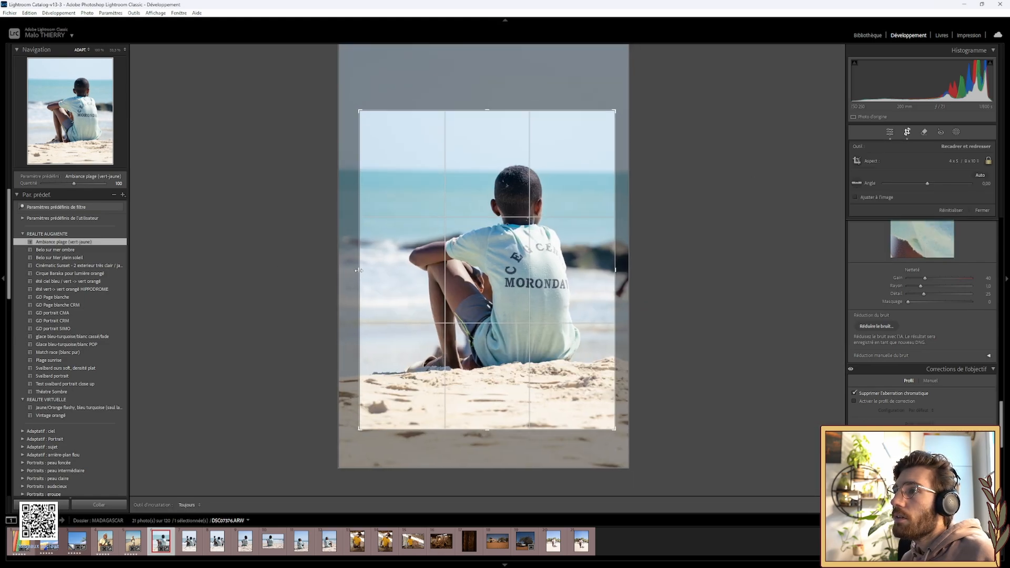
click(907, 133)
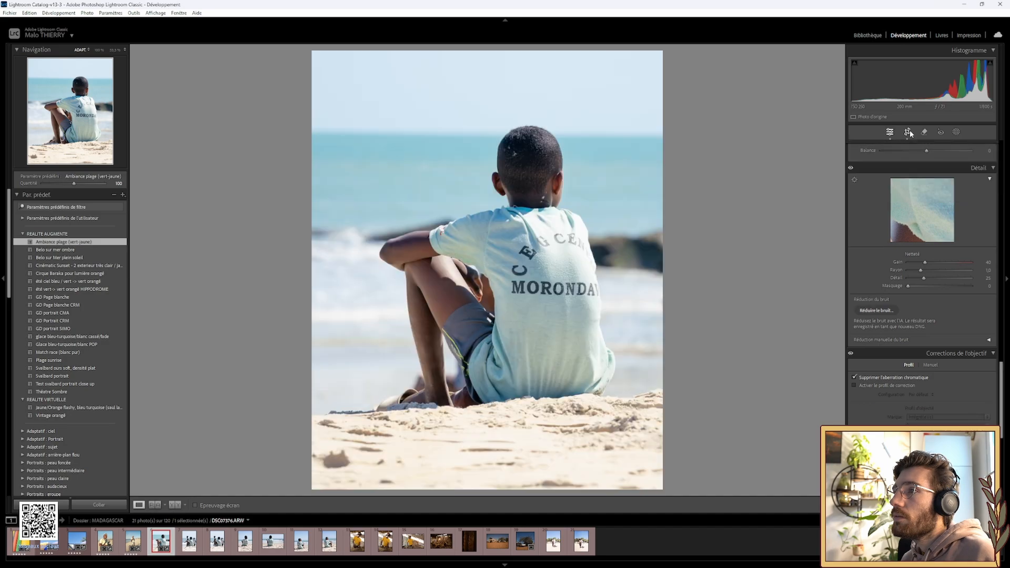
click(910, 130)
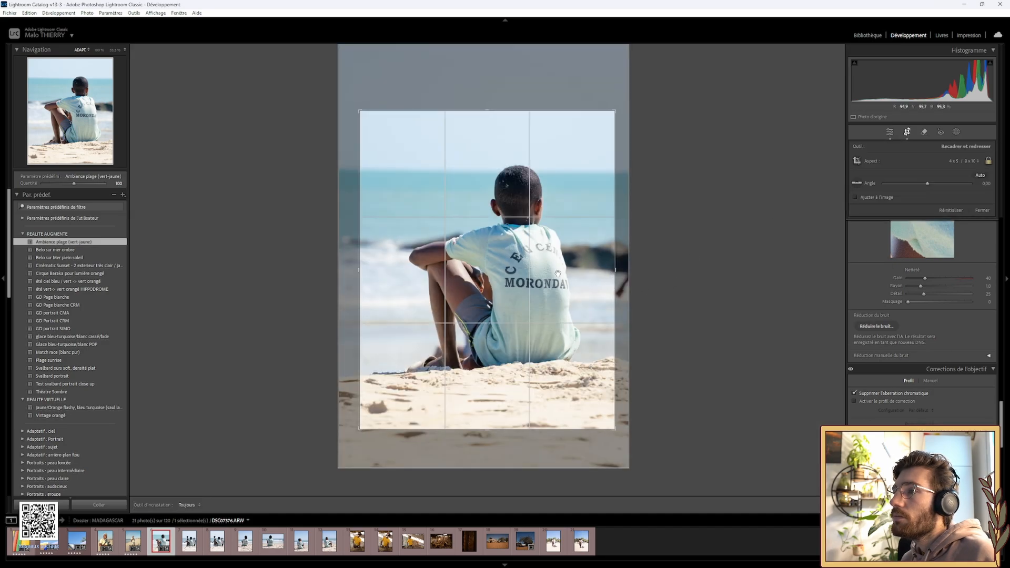
drag(558, 274, 563, 274)
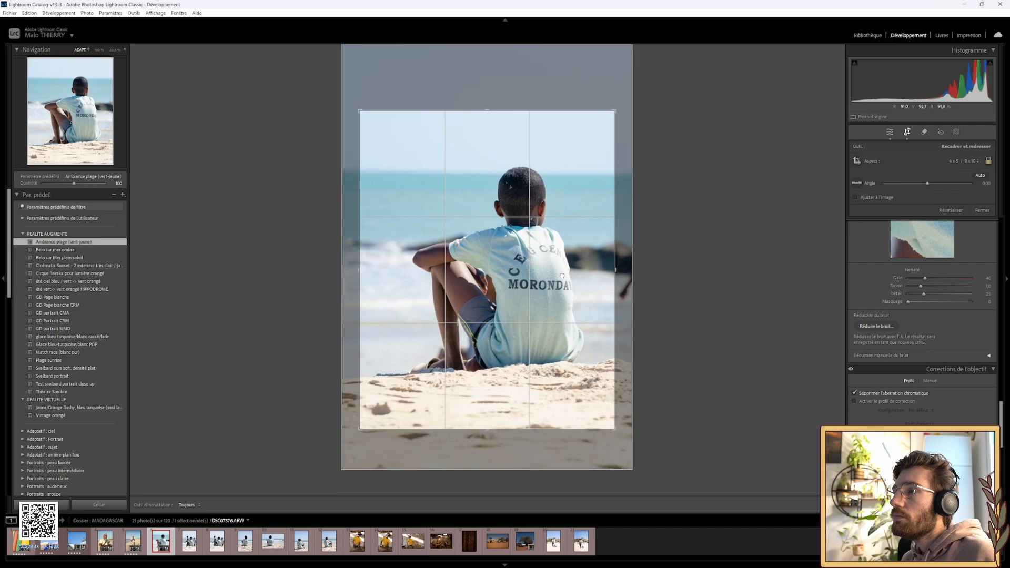
click(908, 133)
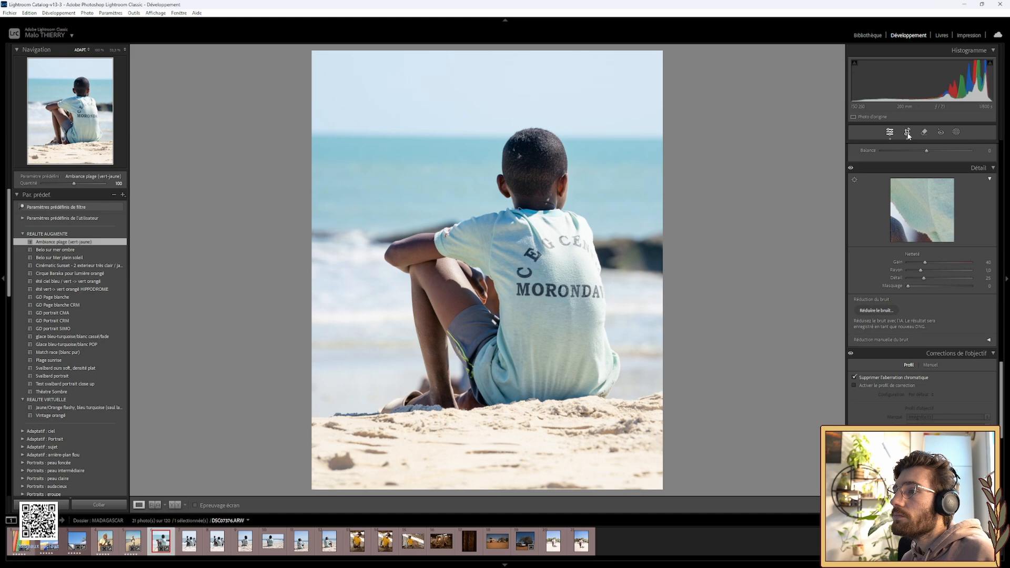
Try tightening the crop frame from its upper and lower edges, previewing the framing of the boy after each change.
click(908, 133)
drag(507, 109, 506, 114)
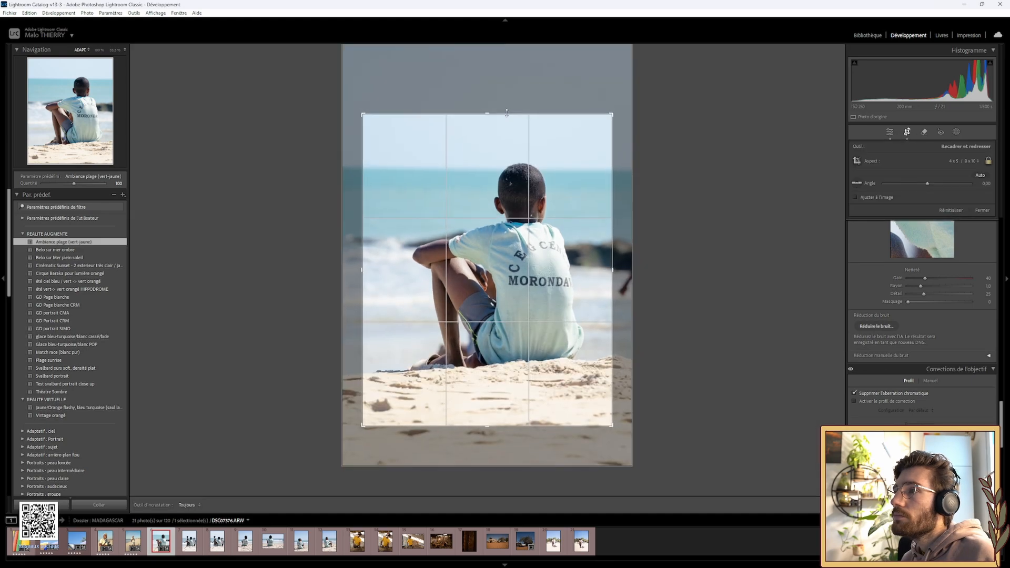
click(907, 132)
click(908, 133)
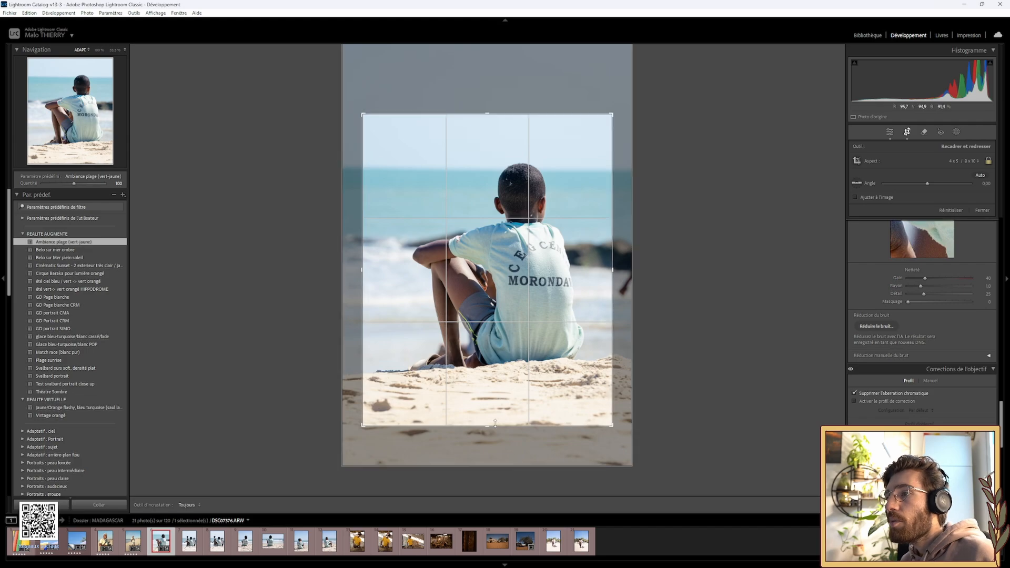
drag(493, 426, 493, 422)
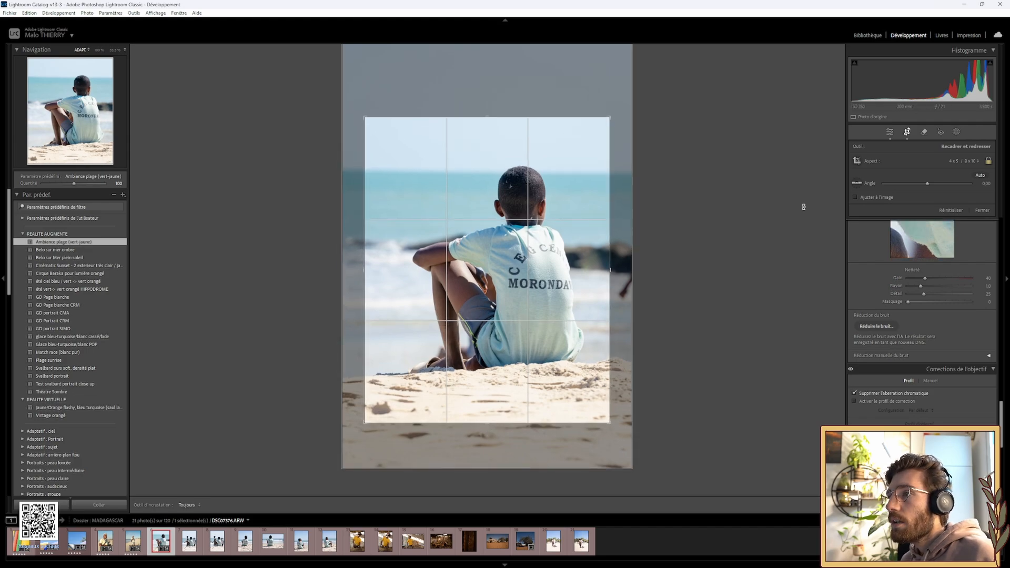
click(908, 132)
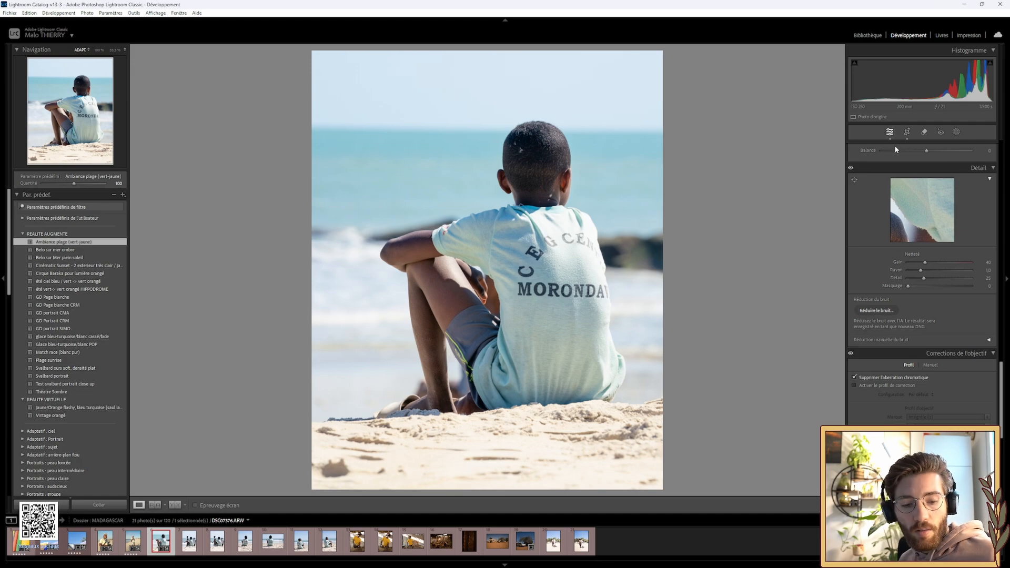
Undo the latest crop changes back to the wider framing of the seated boy.
key(ctrl+z)
key(ctrl+z)
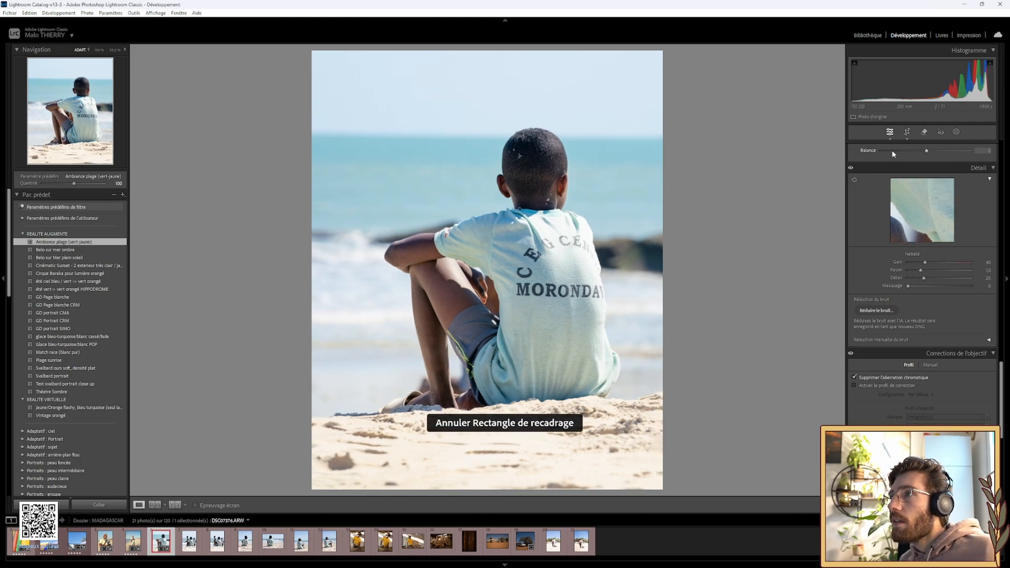
key(ctrl+z)
key(ctrl+z)
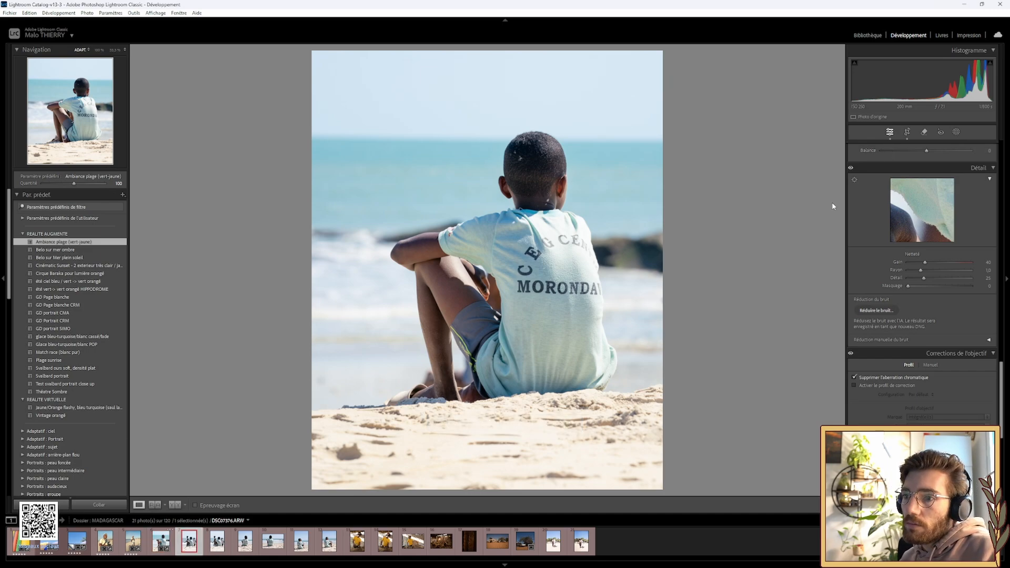
key(ctrl+z)
key(ctrl+z)
key(ctrl+z)
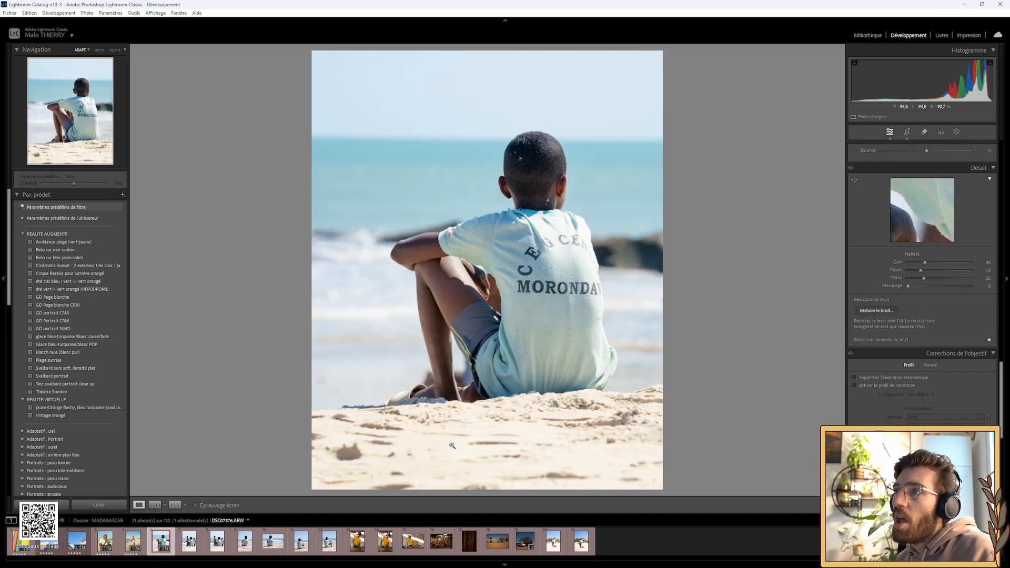
Reset the saturation and vibrance of the seated boy photo to 0 and compare it with the version before editing.
scroll(923, 276, up, 5)
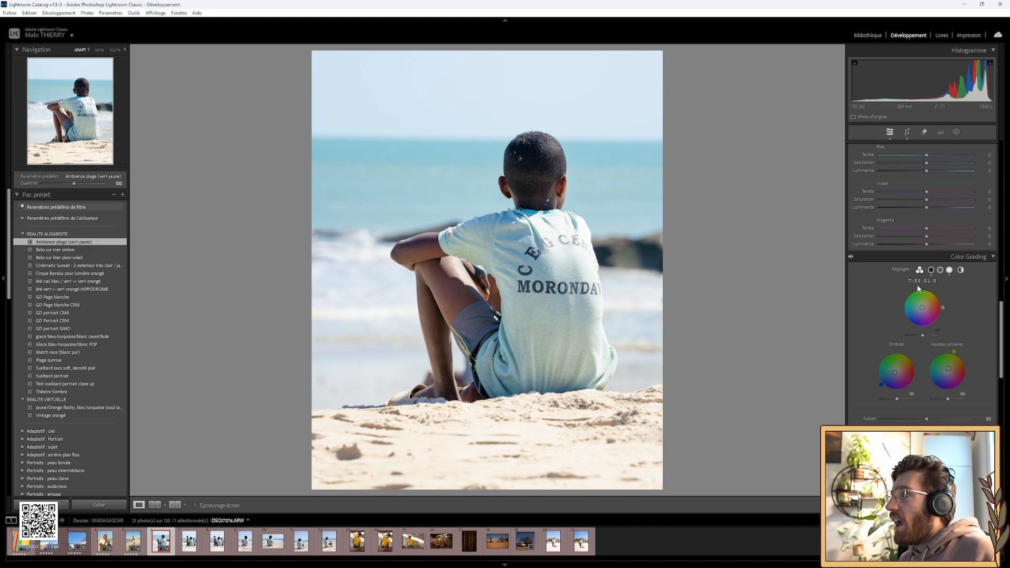
scroll(905, 263, up, 5)
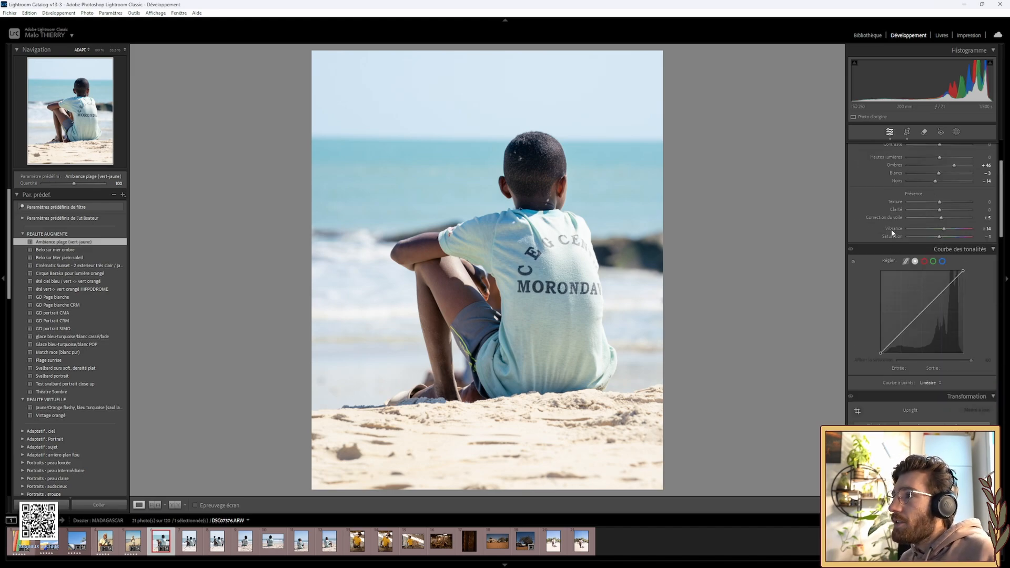
double_click(889, 235)
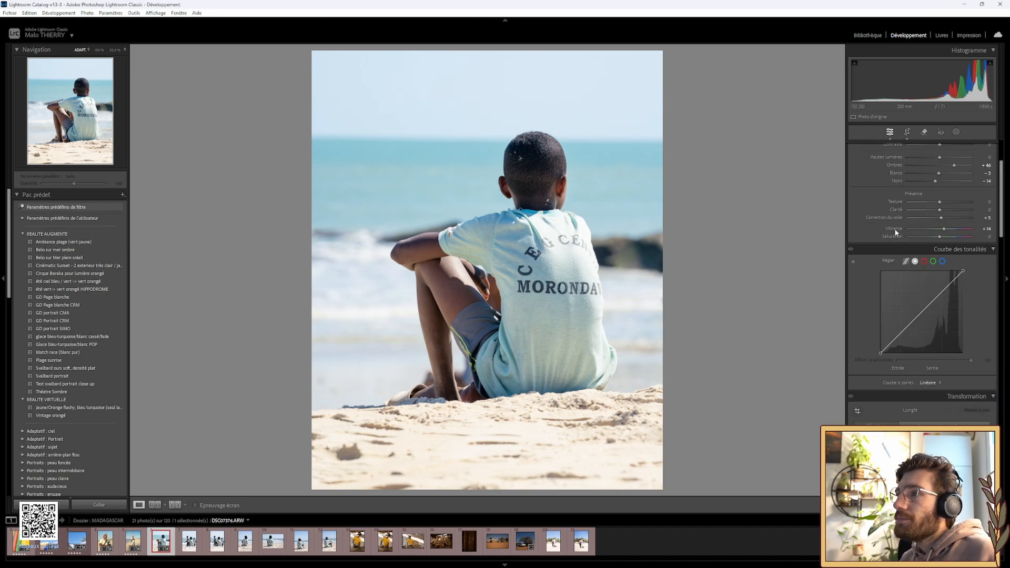
double_click(894, 229)
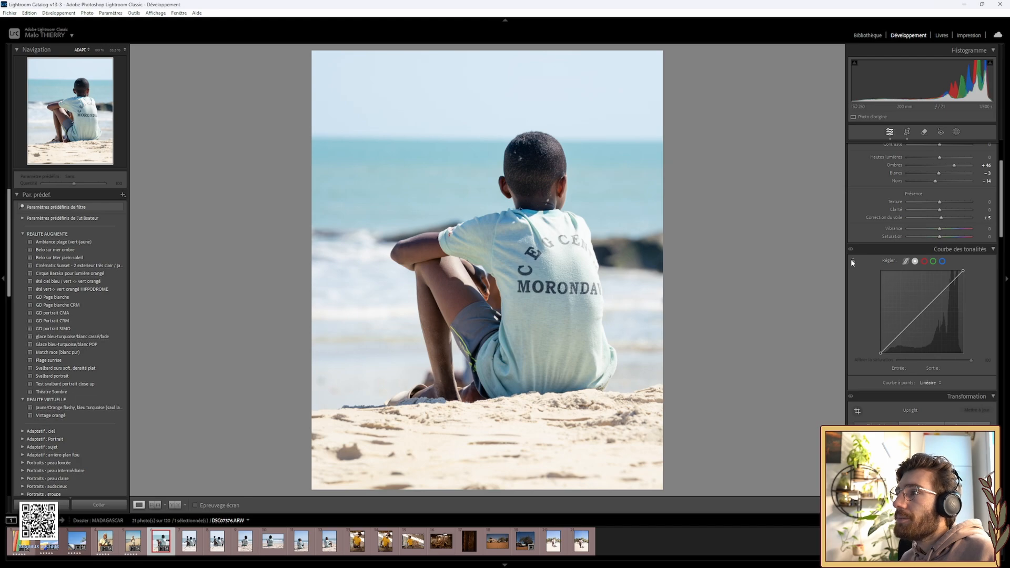
key(backslash)
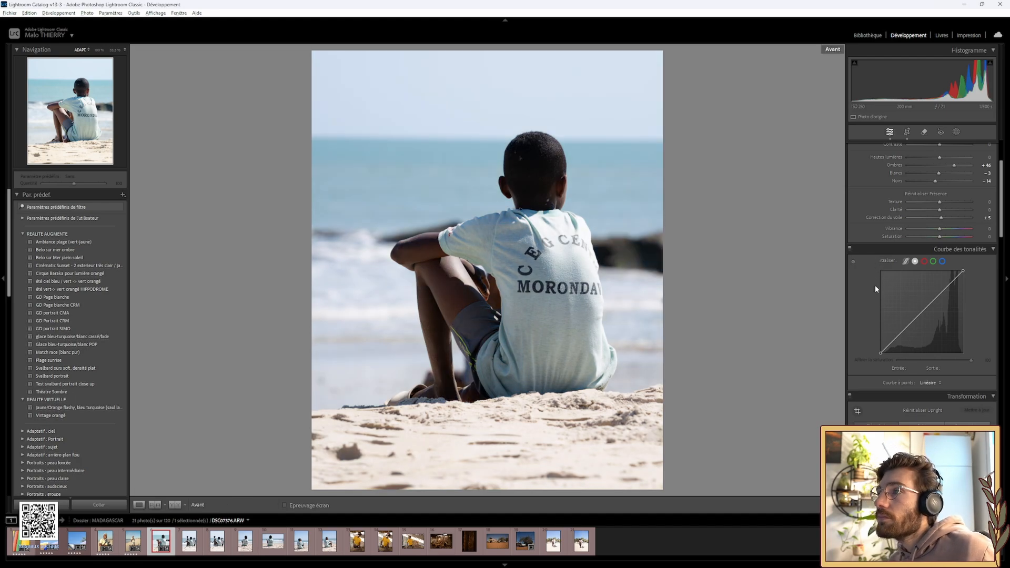
key(backslash)
key(backslash)
key(backslash)
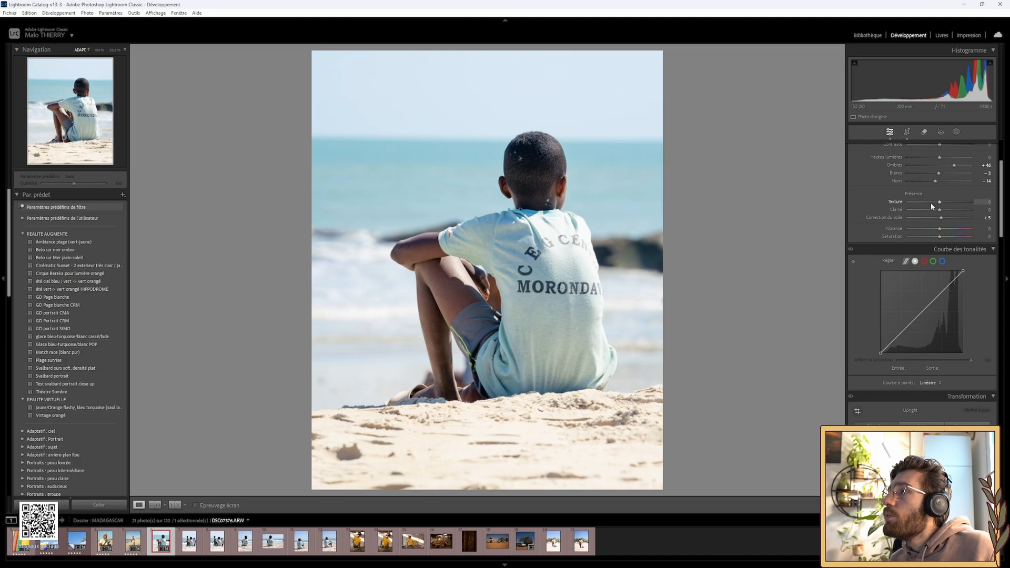
Try a slight highlights change and reset the whites to 0 in the basic adjustments.
scroll(930, 203, up, 3)
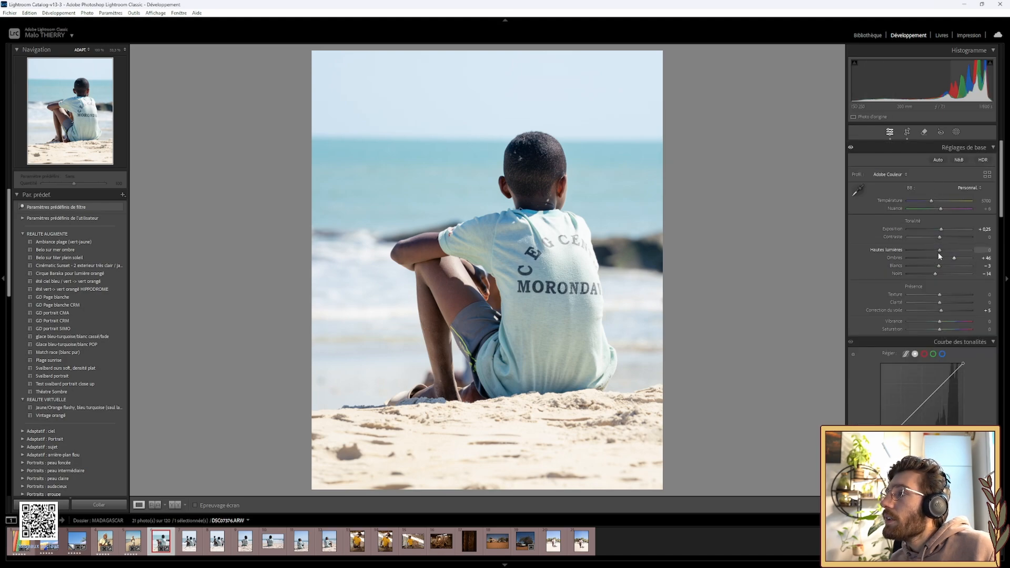
drag(939, 250, 940, 250)
double_click(886, 247)
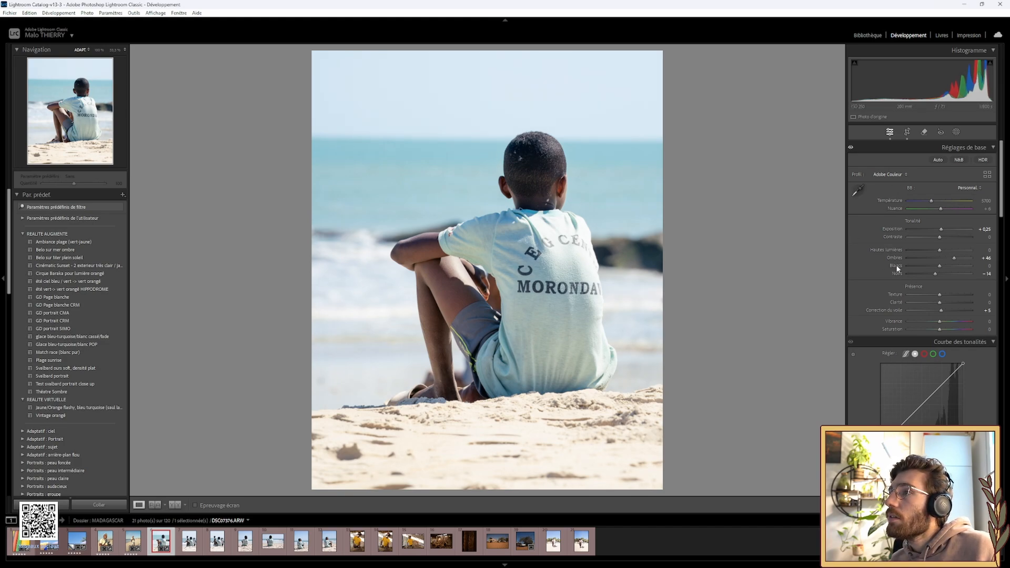
Paint a new brush mask with a small brush over the sand specks on the boy's head and neck.
click(525, 170)
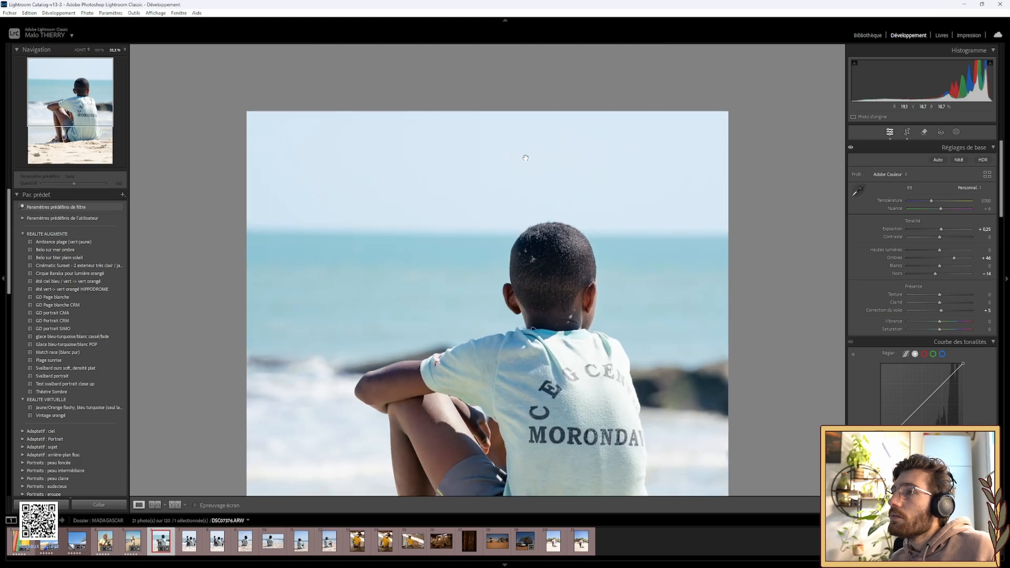
click(99, 49)
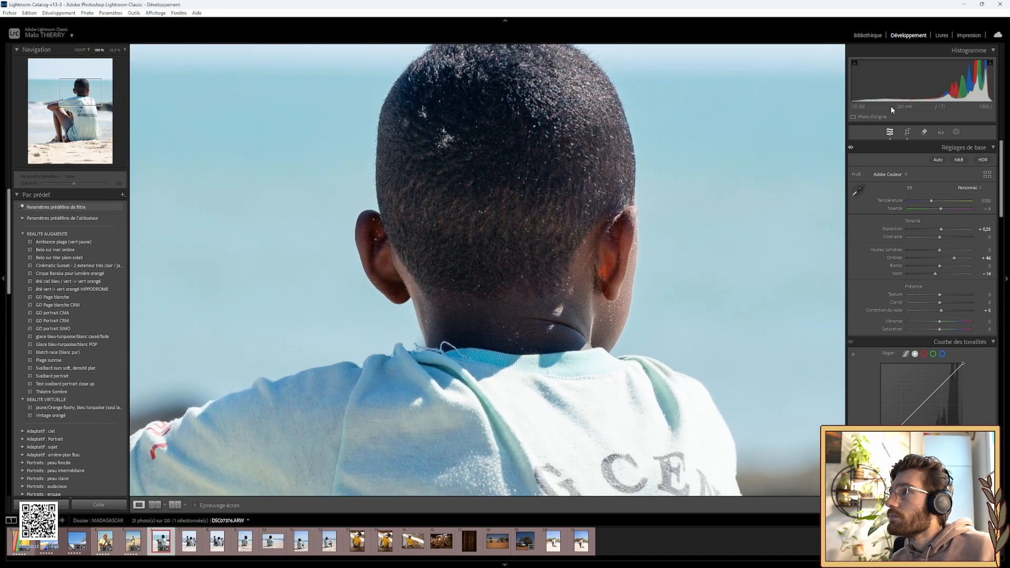
click(955, 132)
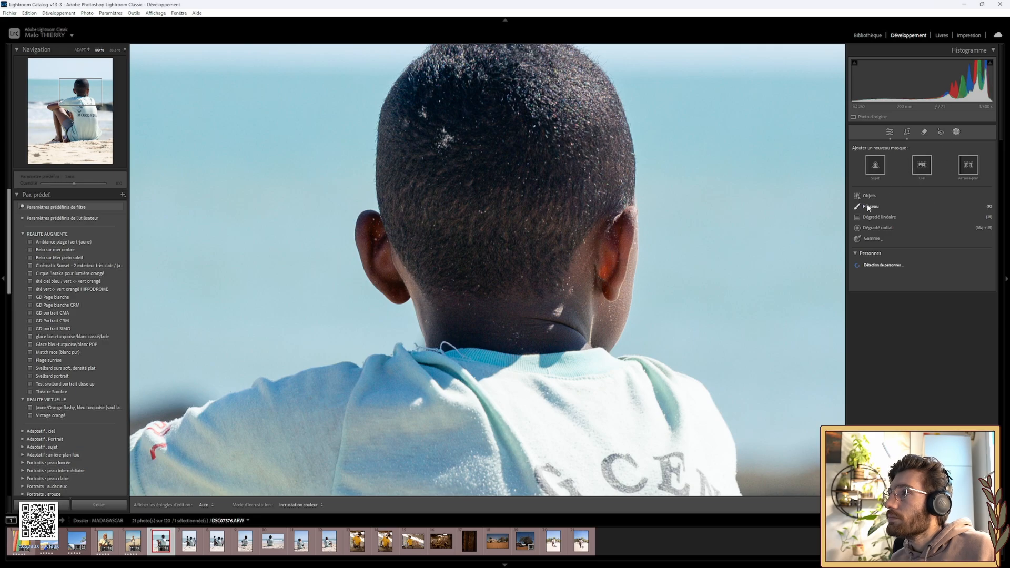
click(869, 205)
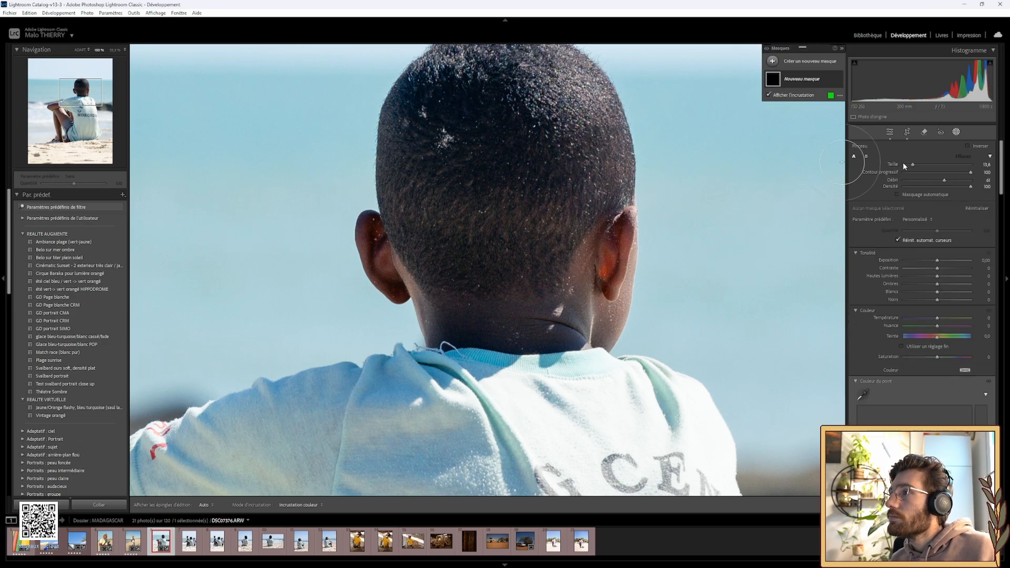
mouse_move(911, 164)
mouse_down()
mouse_move(951, 171)
mouse_move(904, 162)
mouse_up()
drag(444, 131, 439, 145)
drag(421, 106, 425, 116)
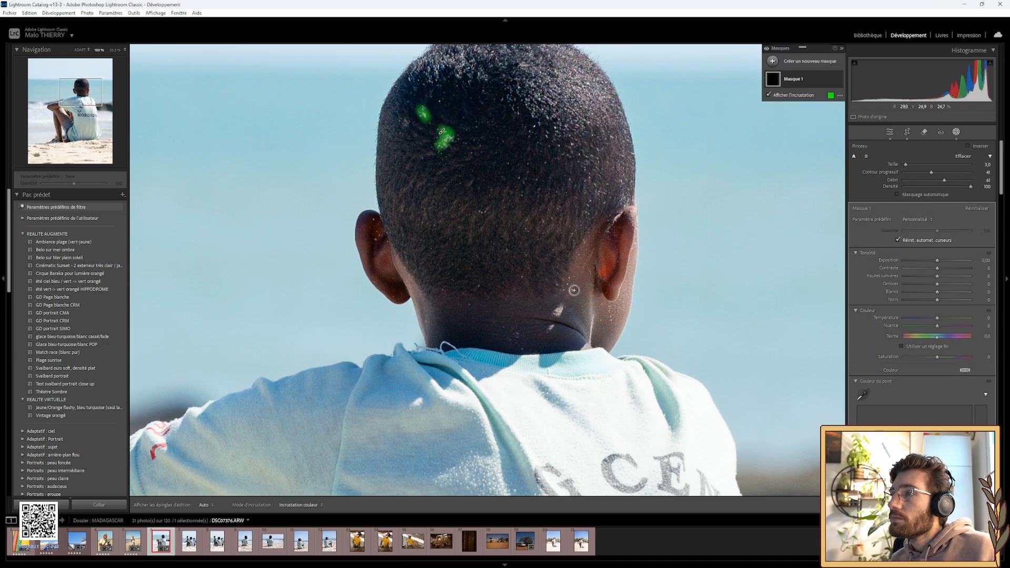
drag(570, 288, 554, 320)
key(h)
click(549, 327)
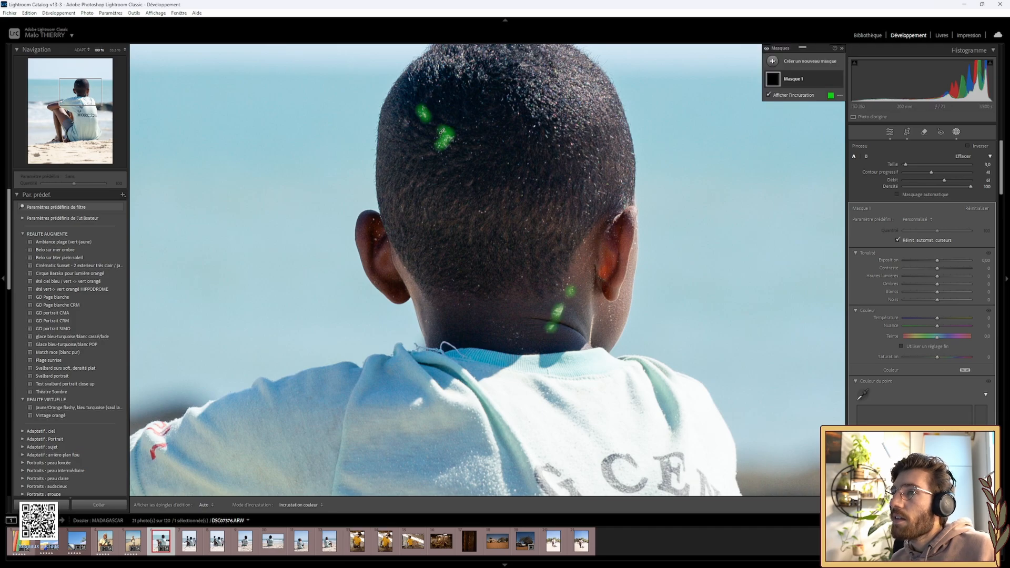
Set the brush mask's highlights to 100 and whites to 52, and try an exposure change with the whole photo in view.
click(81, 50)
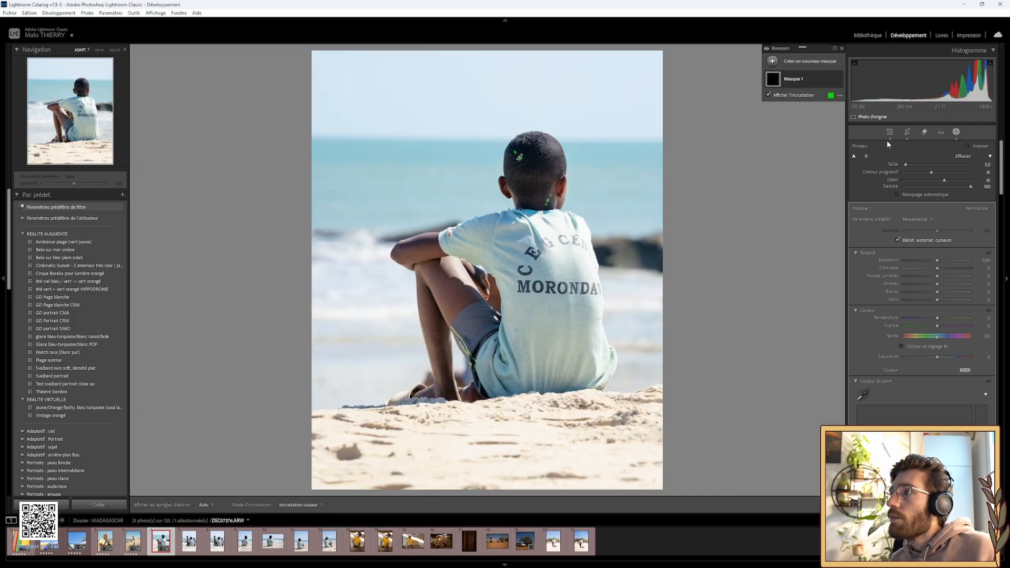
drag(938, 277, 987, 274)
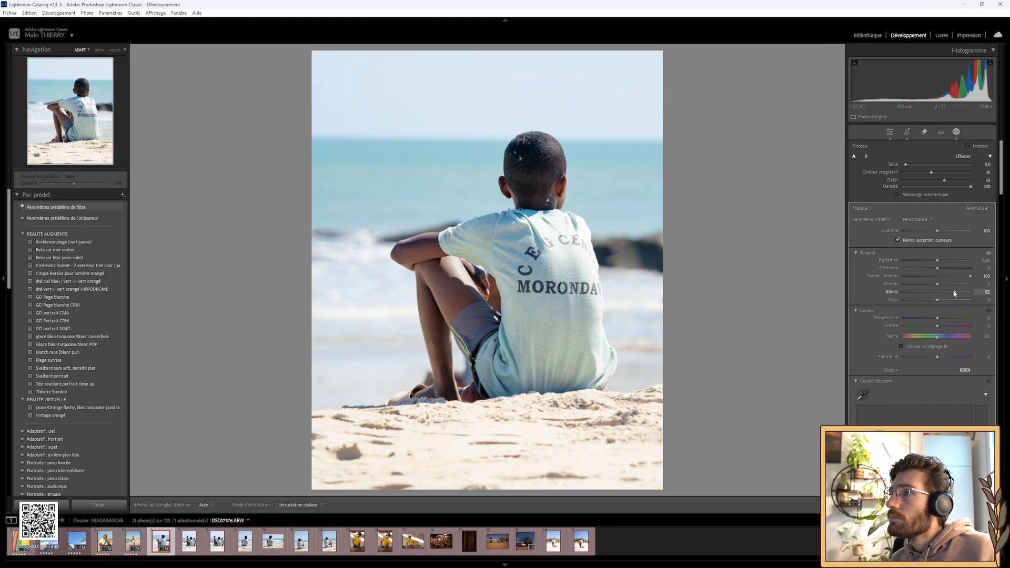
drag(954, 293, 952, 293)
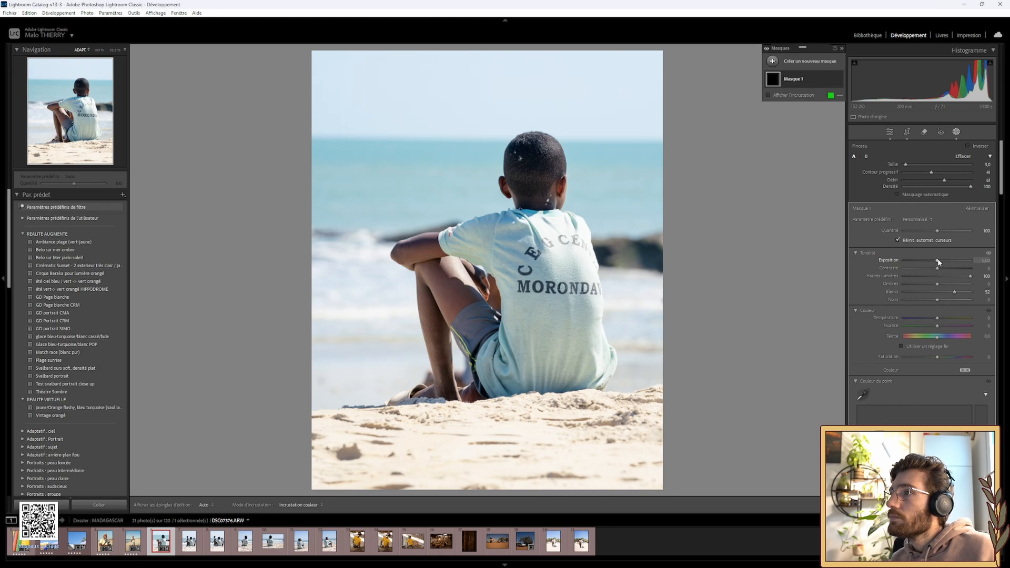
mouse_move(938, 260)
mouse_down()
mouse_move(948, 261)
mouse_move(939, 260)
mouse_up()
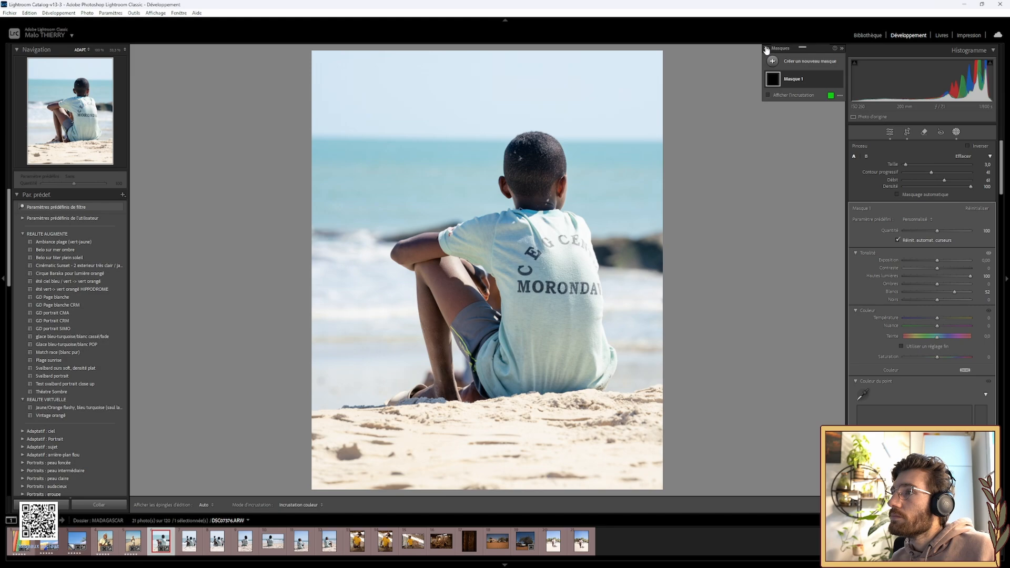
Delete the brush mask from the boy's head and neck and return to the global adjustments.
click(800, 80)
right_click(801, 80)
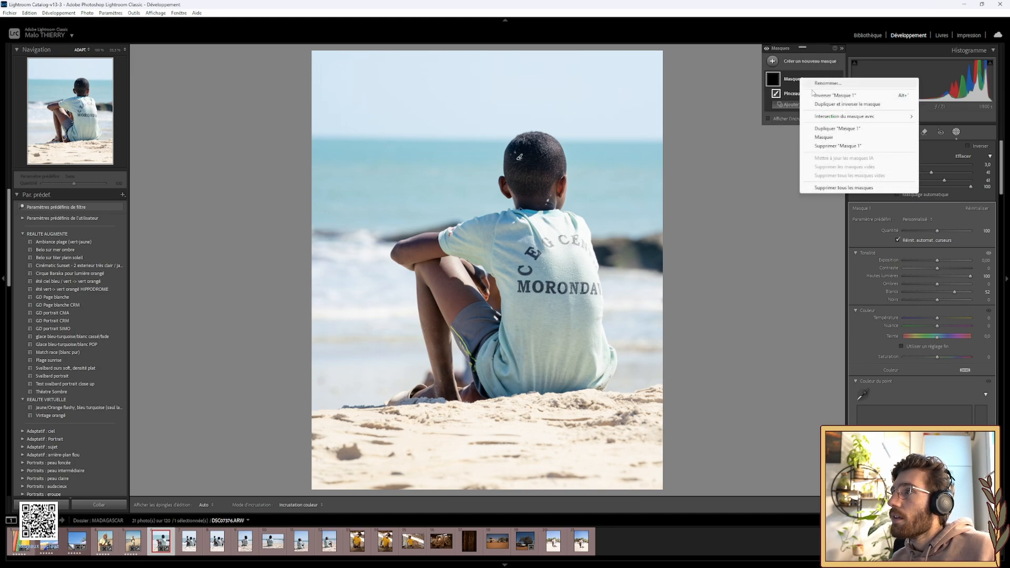
click(830, 146)
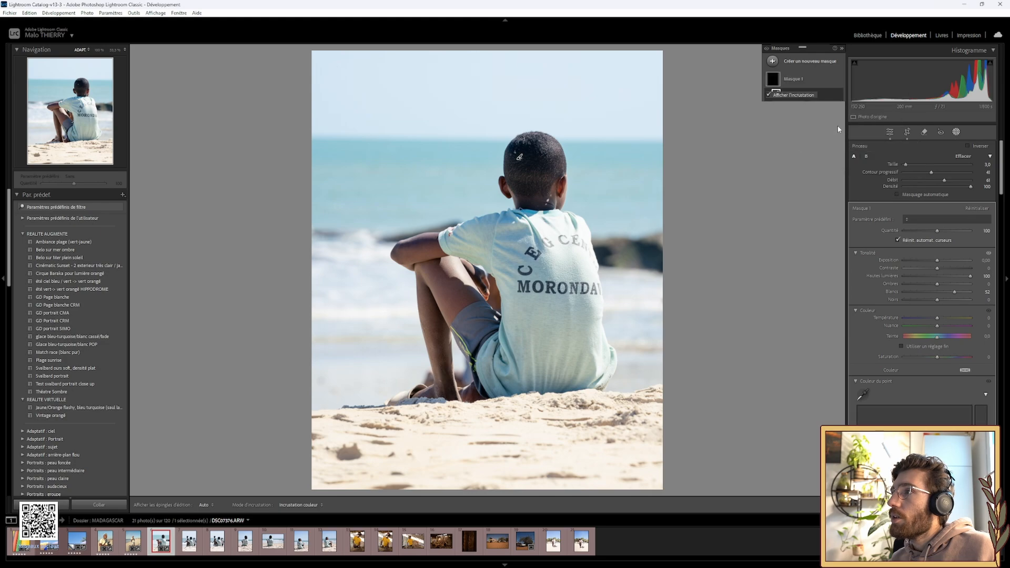
click(889, 132)
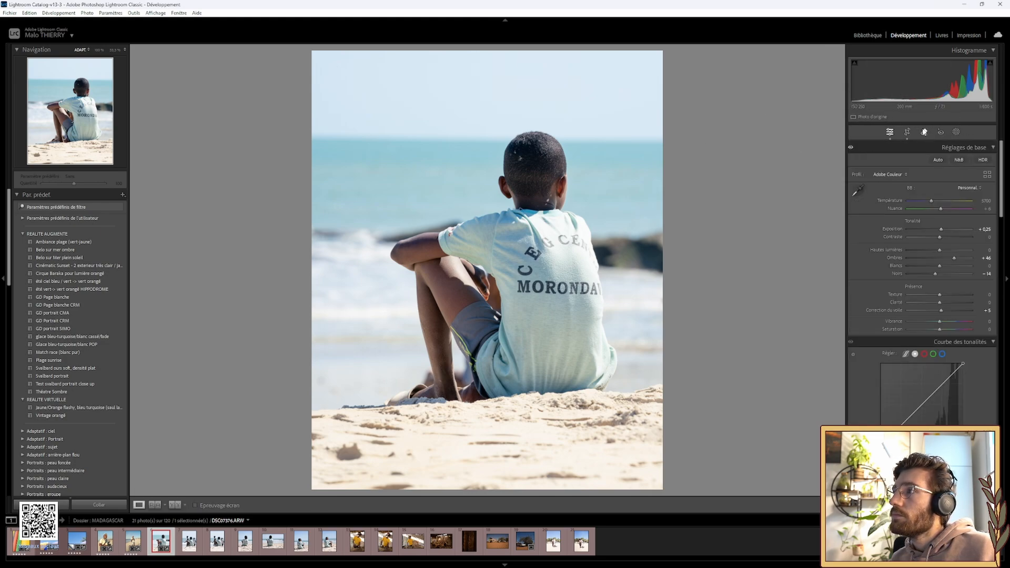
Check the seated boy photo for dust spots with the Remove tool's spot visualization and rate the photo five stars.
click(924, 132)
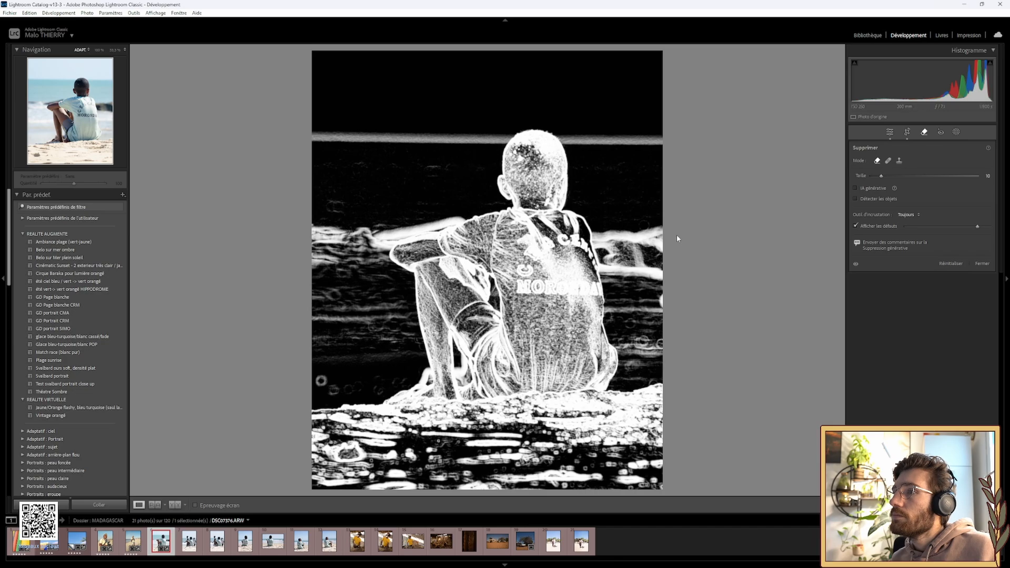
click(924, 132)
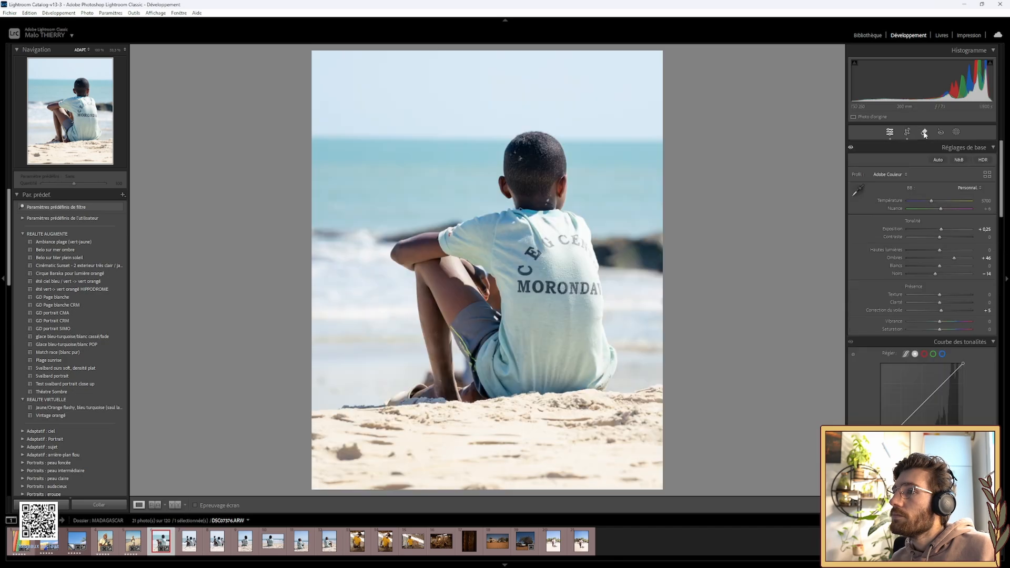
click(316, 373)
drag(372, 377, 365, 288)
click(770, 303)
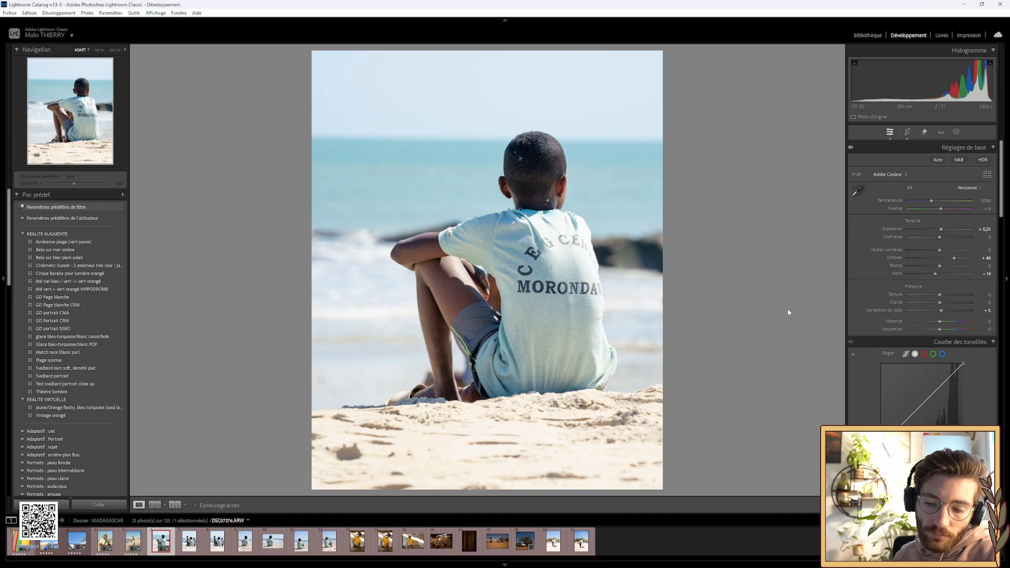
key(5)
Apply the Ambiance plage (vert-jaune) preset to the next photo, with three boys, and reset its vibrance and saturation to 0.
key(Right)
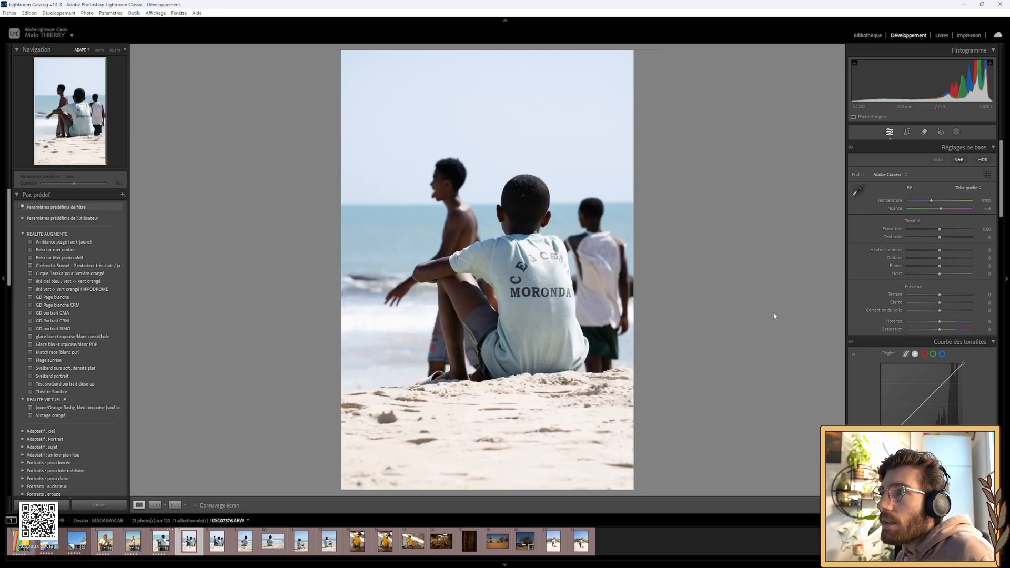
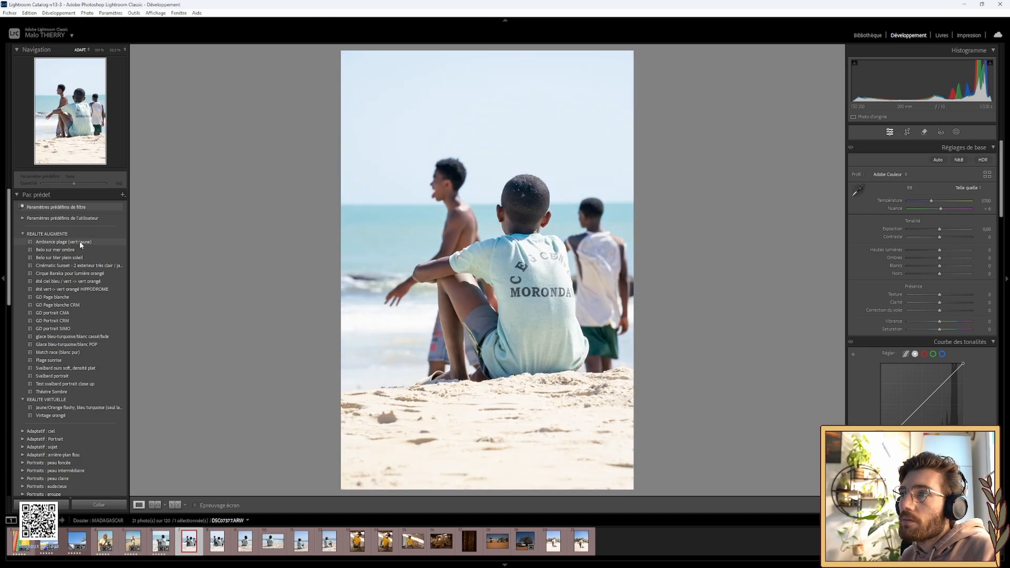
click(80, 242)
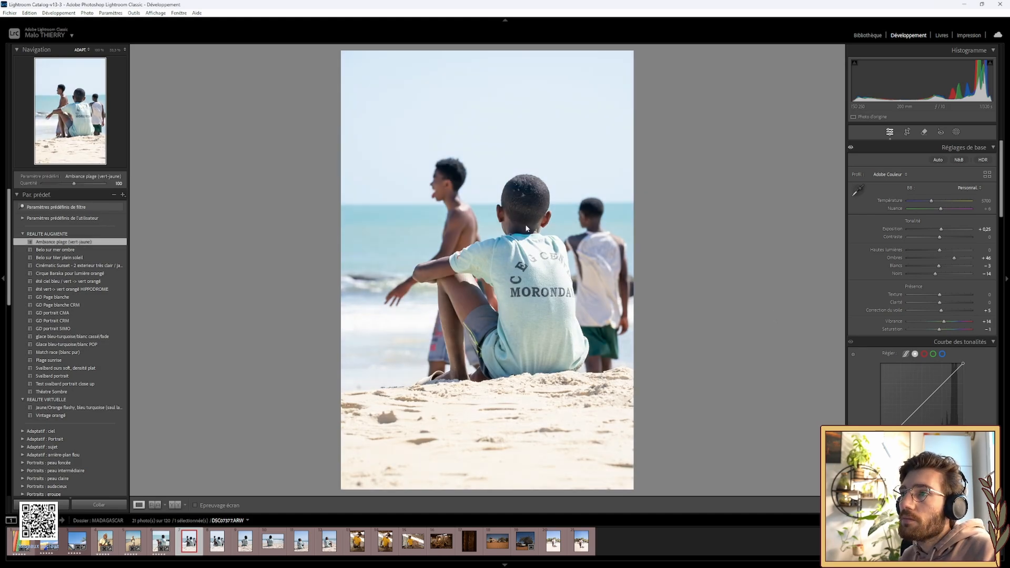
double_click(888, 320)
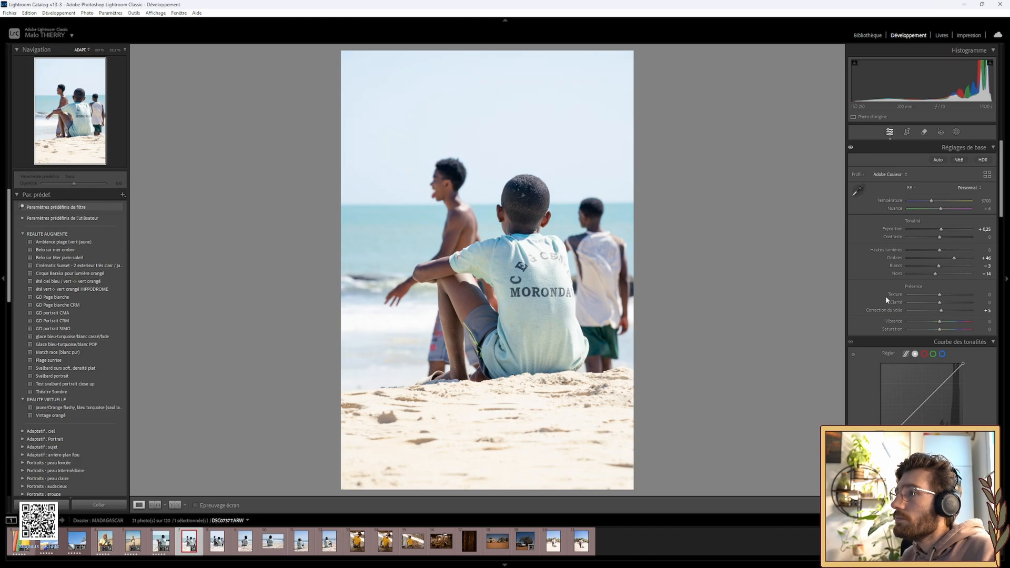
Crop the photo of the three boys to the 4 x 5 / 8 x 10 aspect, shifting the image slightly downward inside the frame.
click(908, 132)
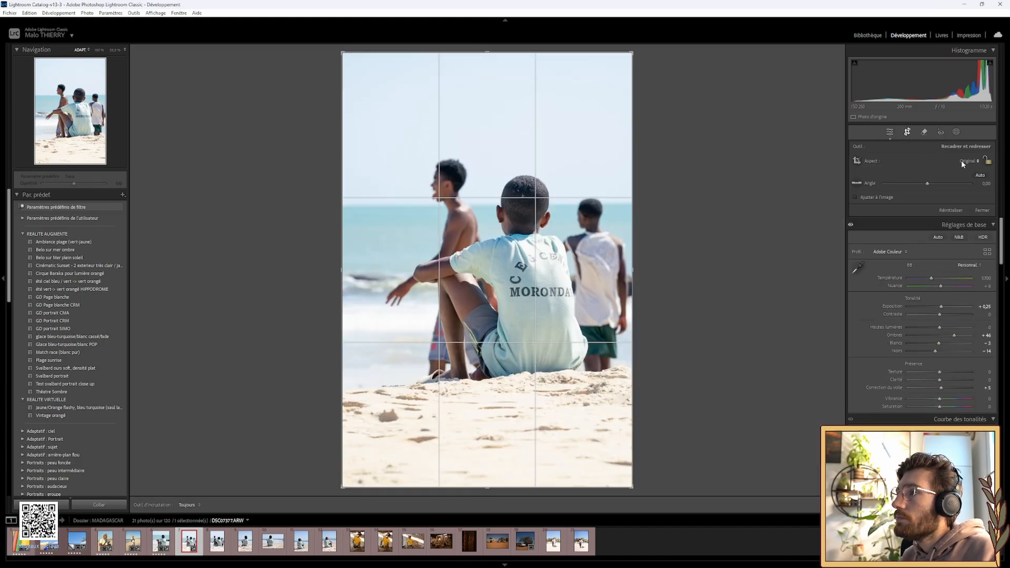
click(961, 159)
click(918, 204)
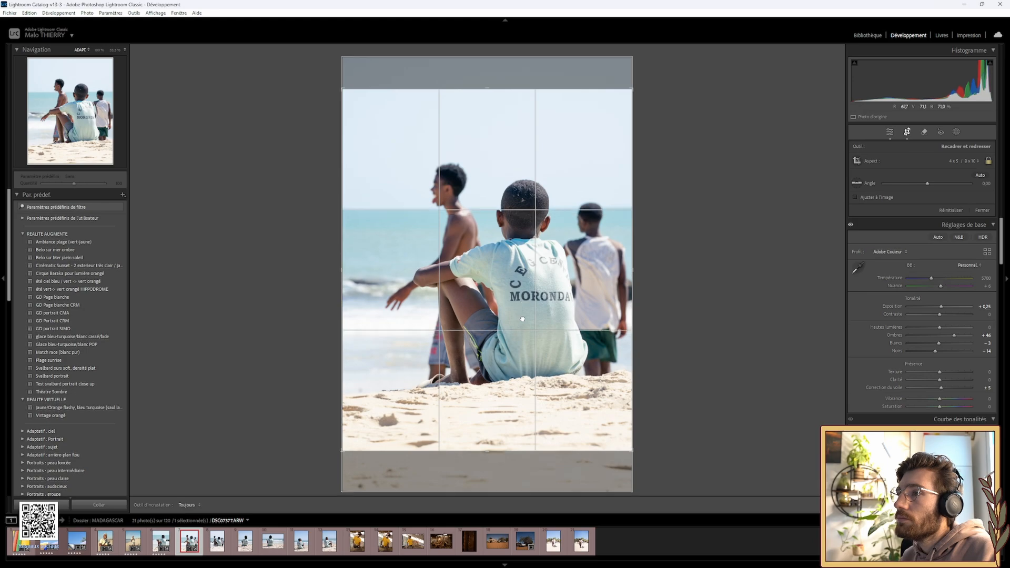
drag(522, 319, 522, 328)
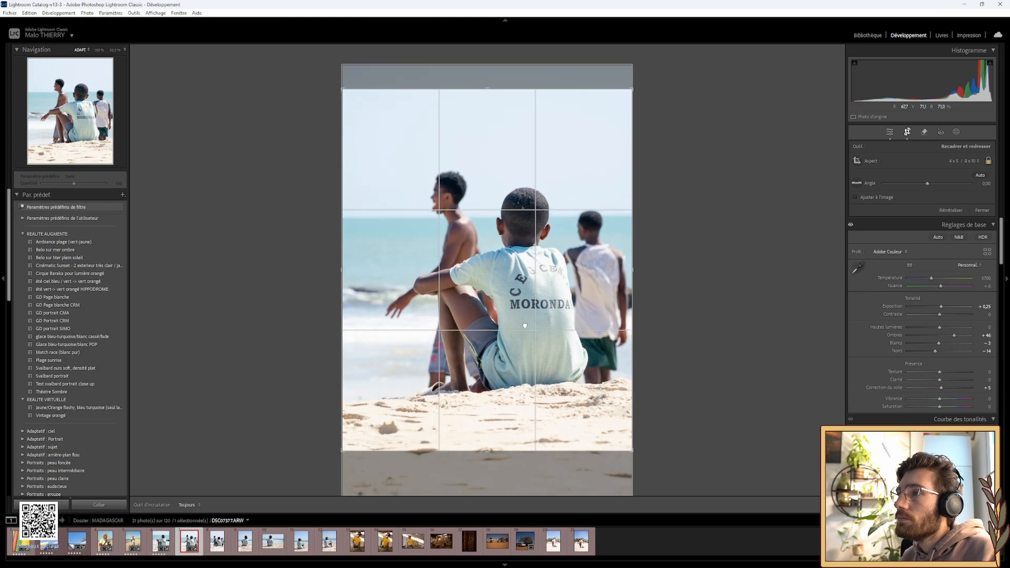
click(910, 132)
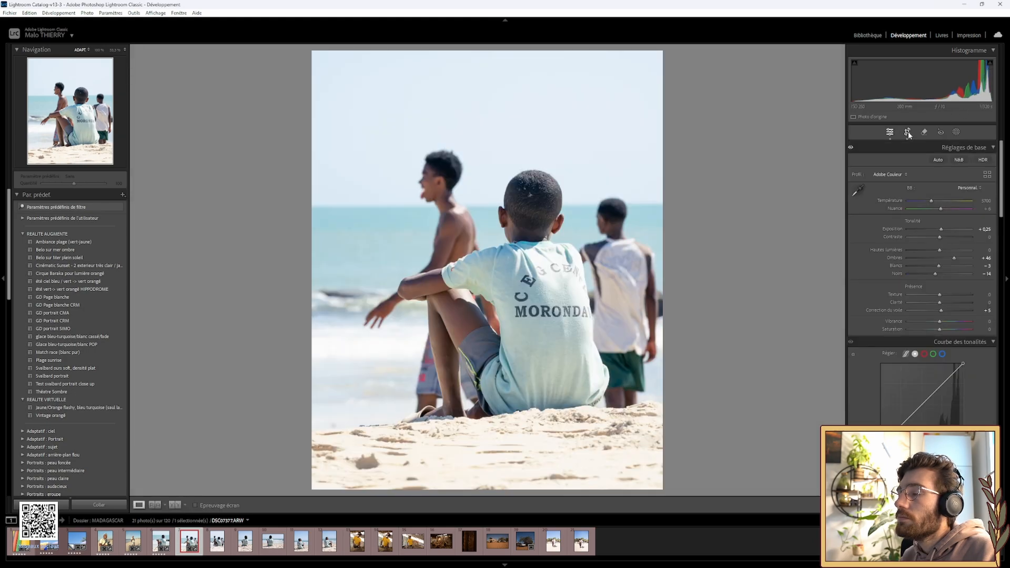
Rate the cropped photo of the three boys five stars and compare it with the following shot.
key(5)
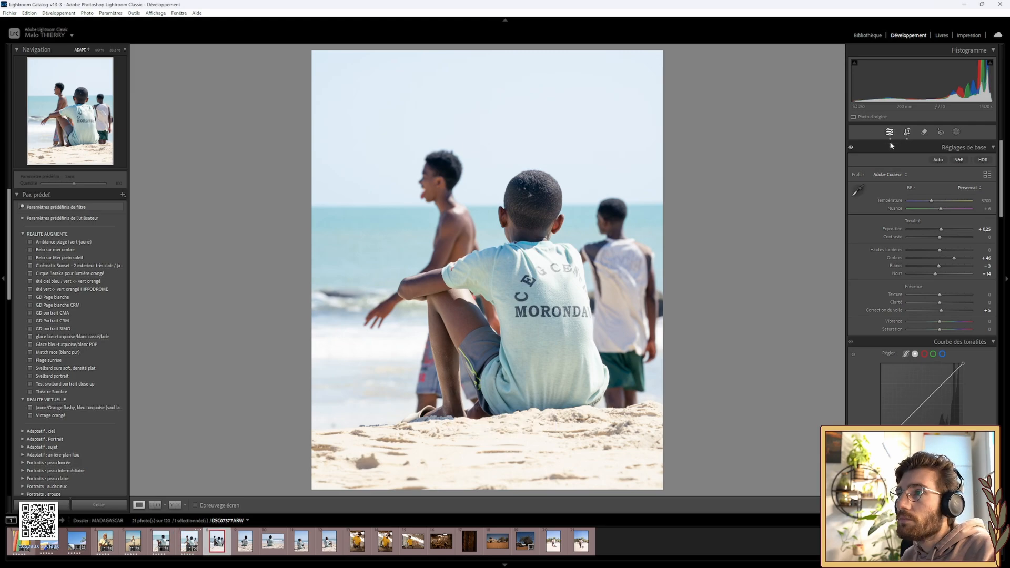
key(Right)
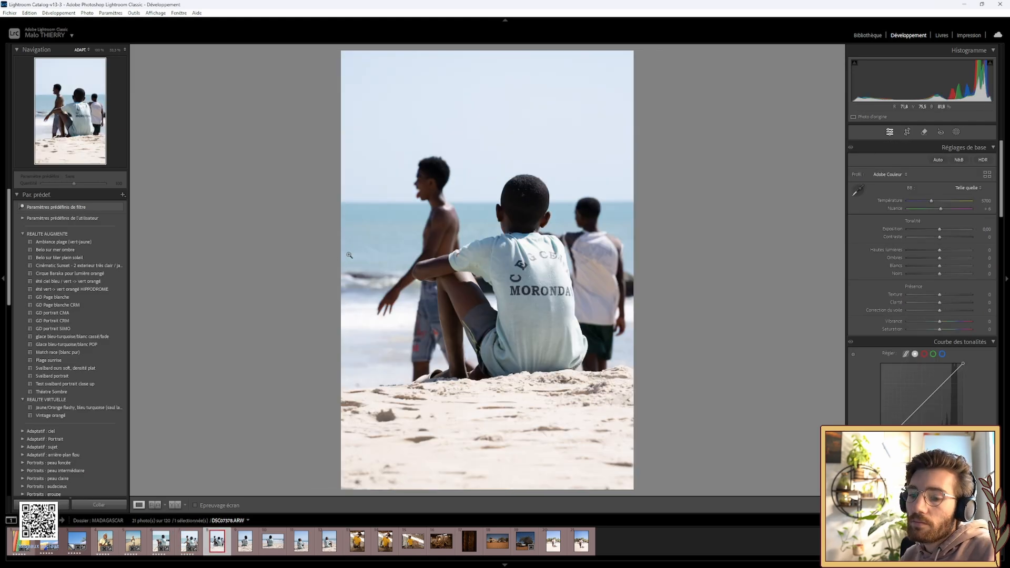
key(Left)
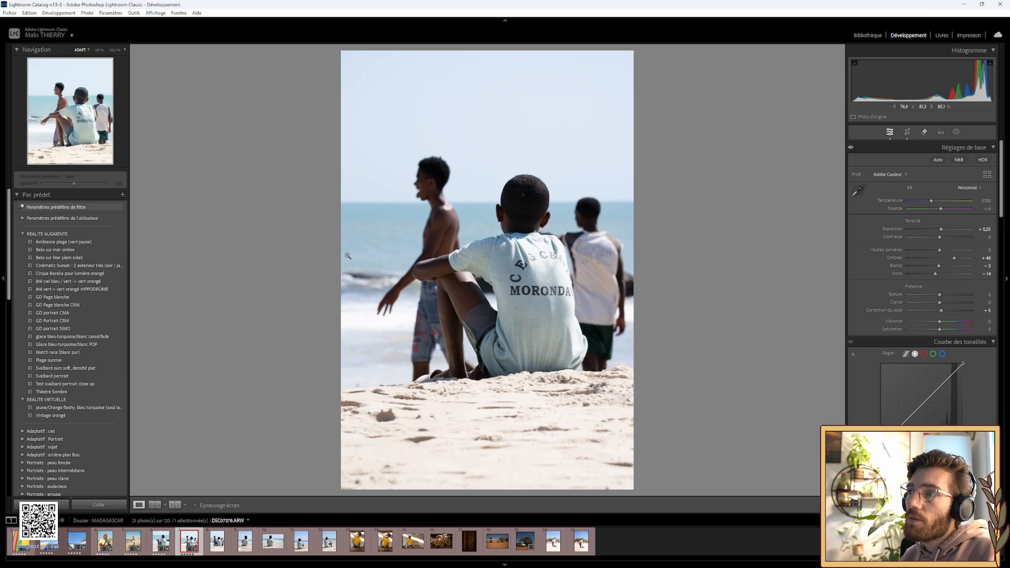
Remove the red label from the following, similar shot of the three boys.
key(Right)
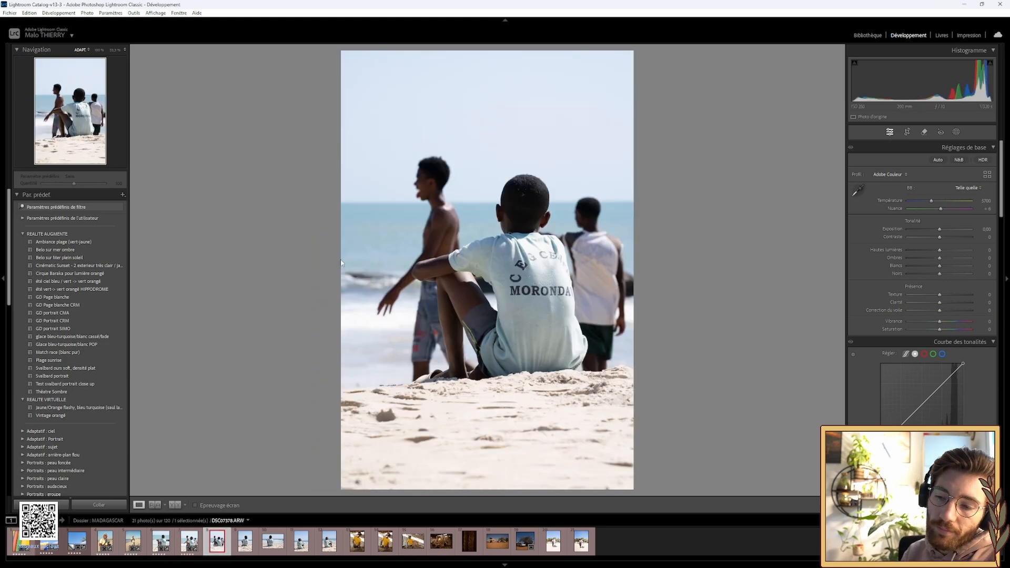
key(6)
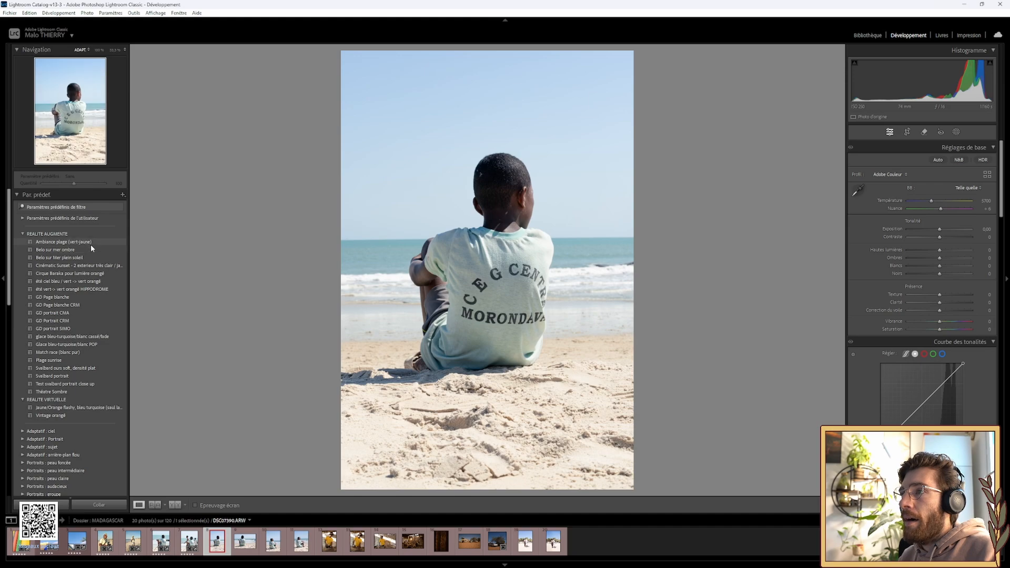
Apply the Ambiance plage (vert-jaune) preset to the photo of the lone seated boy and reset its vibrance and saturation to 0.
click(91, 244)
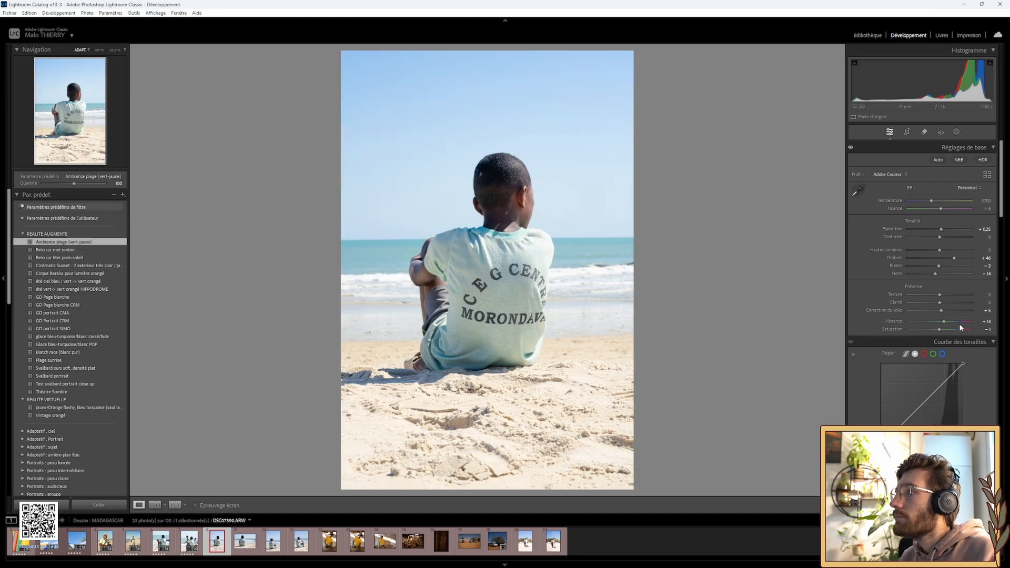
double_click(898, 320)
double_click(895, 329)
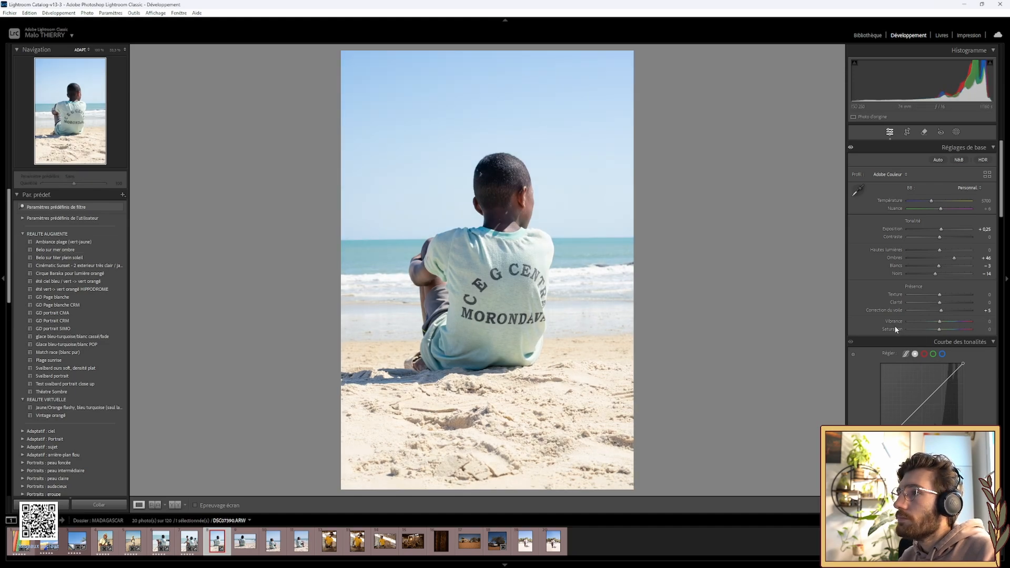
Crop the seated boy photo to the 4 x 5 / 8 x 10 aspect, tightening the frame and aligning it with the photo's left edge.
click(904, 135)
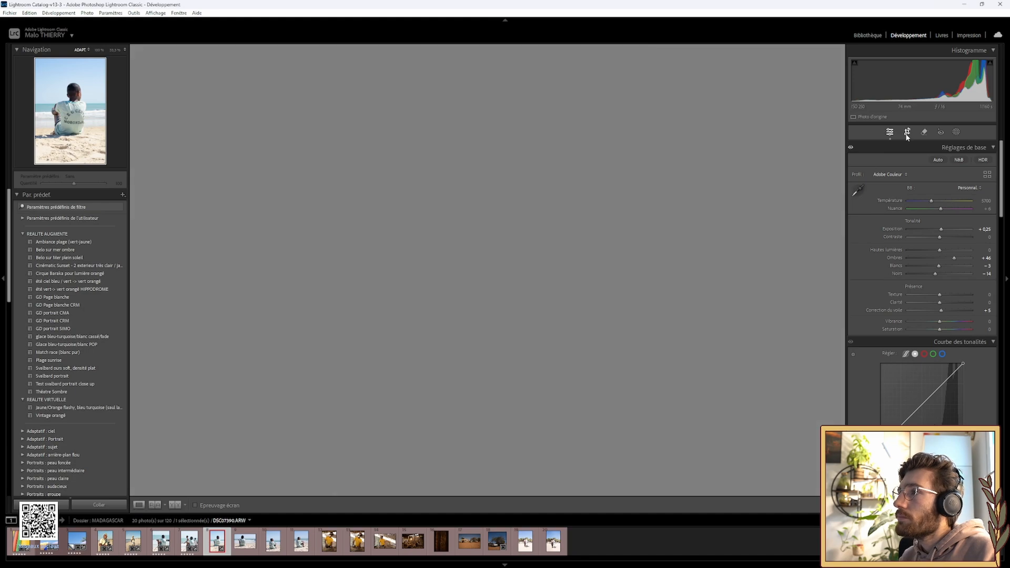
click(969, 161)
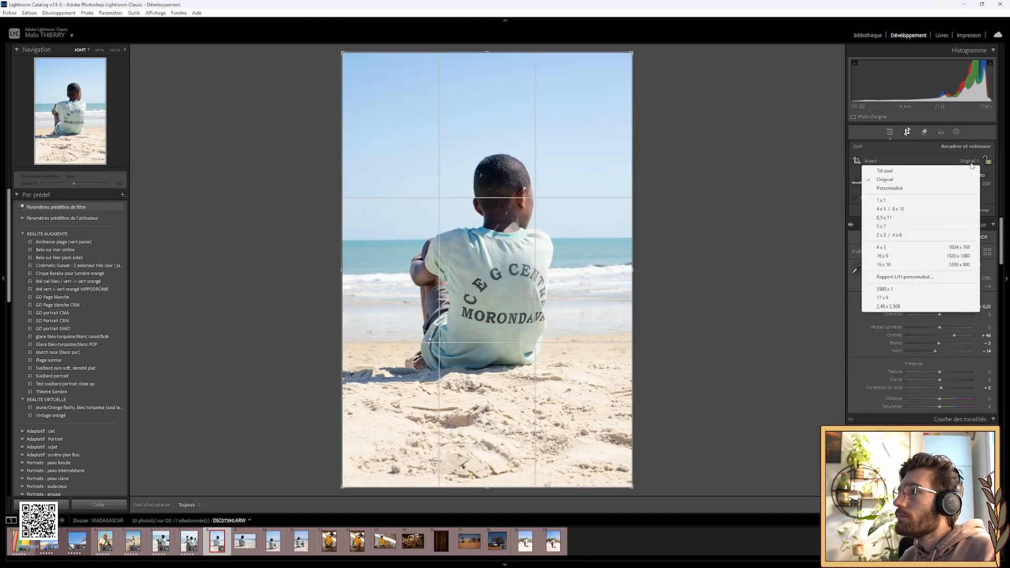
click(889, 209)
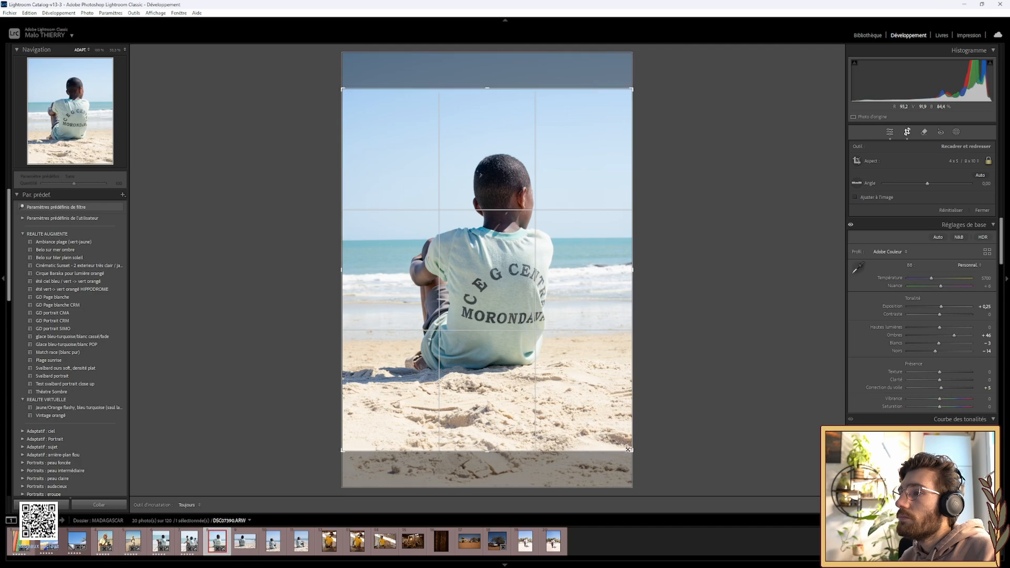
drag(628, 450, 611, 419)
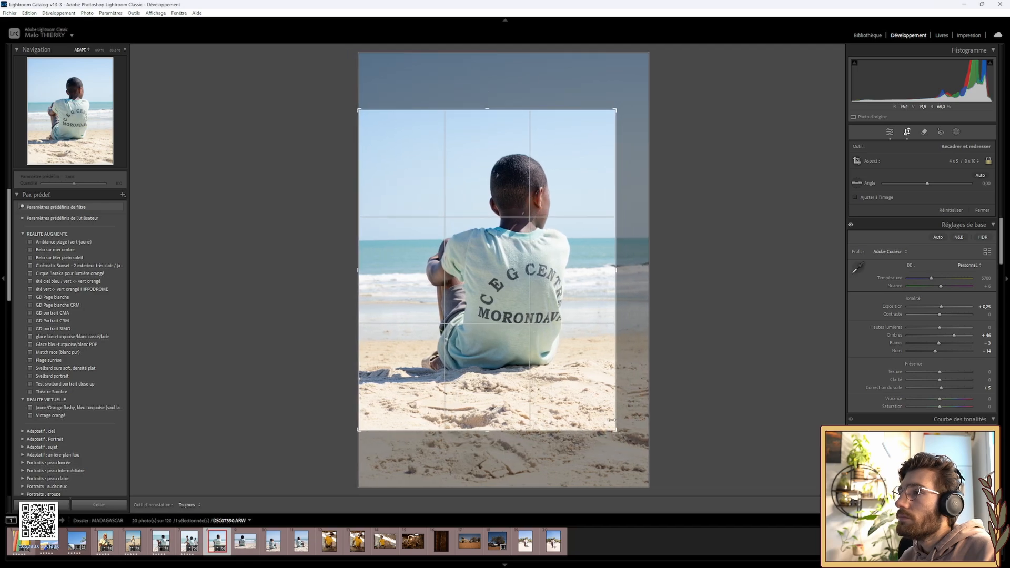
click(907, 133)
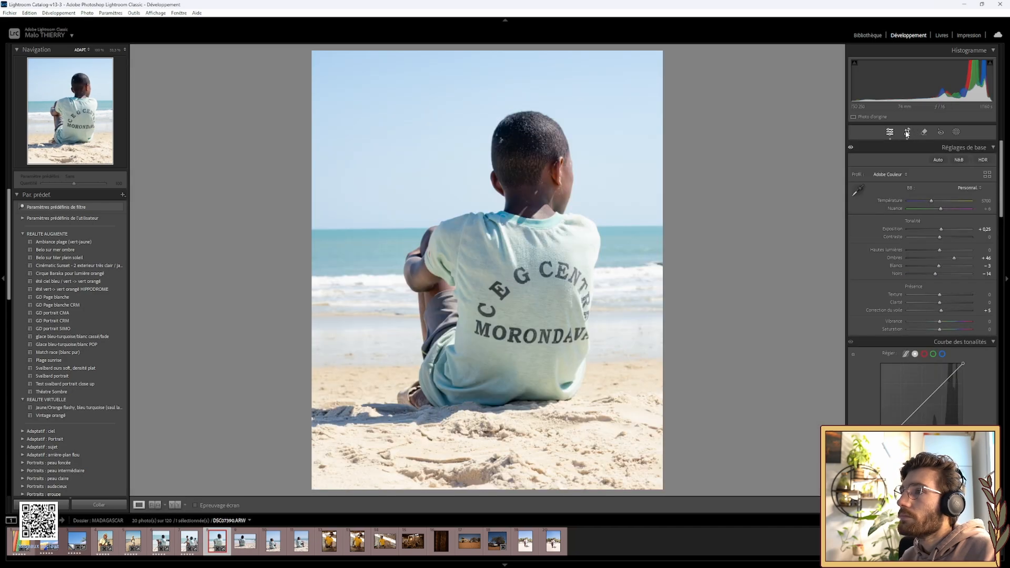
Try centring the seated boy inside the crop frame, and return the framing to the photo's left edge.
click(907, 132)
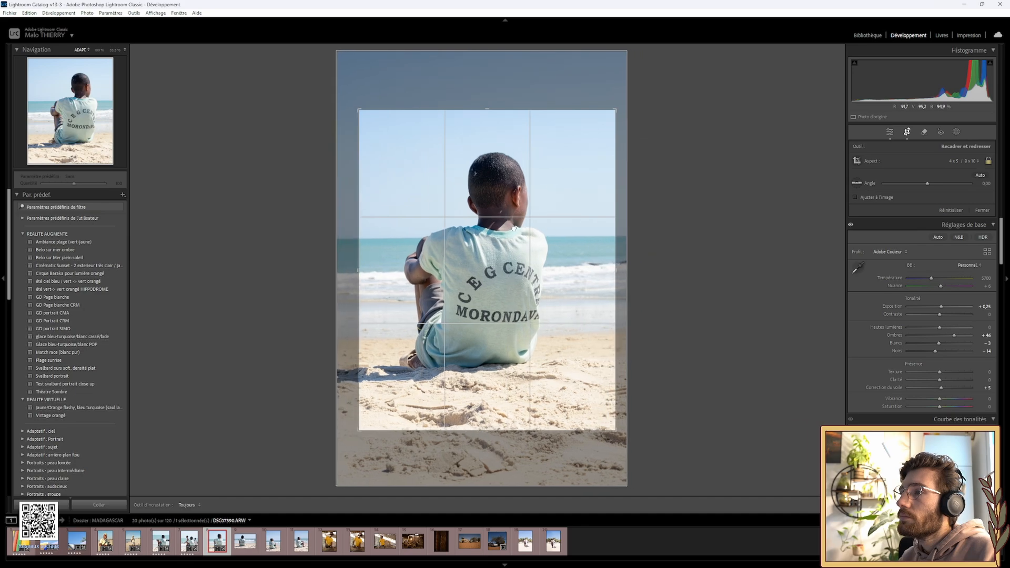
drag(512, 235, 523, 236)
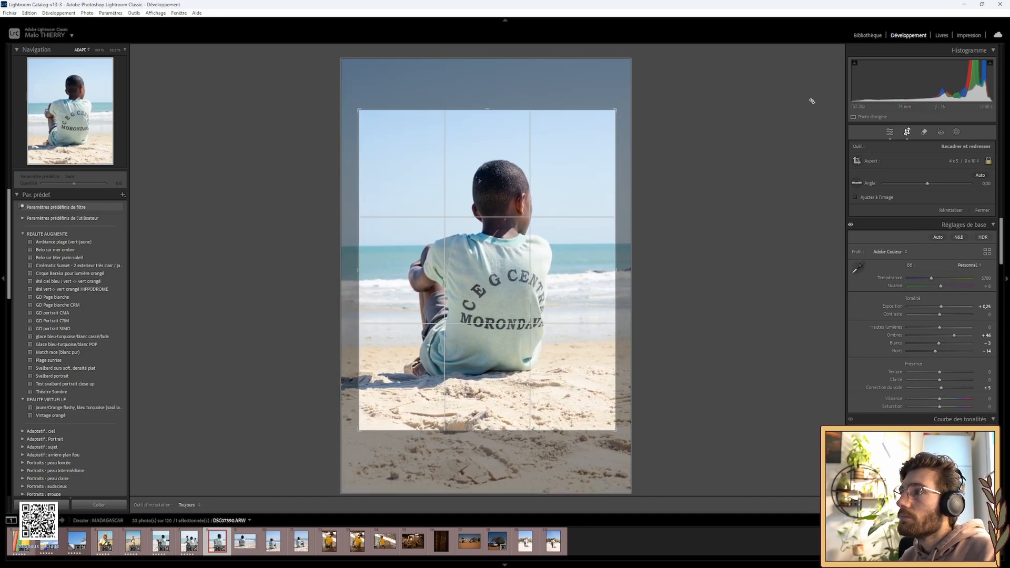
click(907, 132)
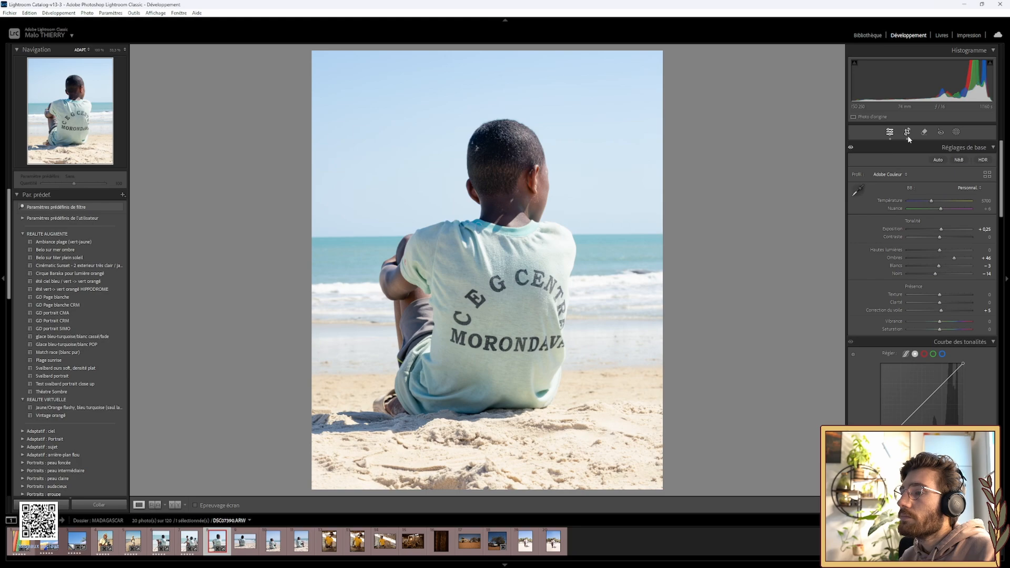
click(907, 134)
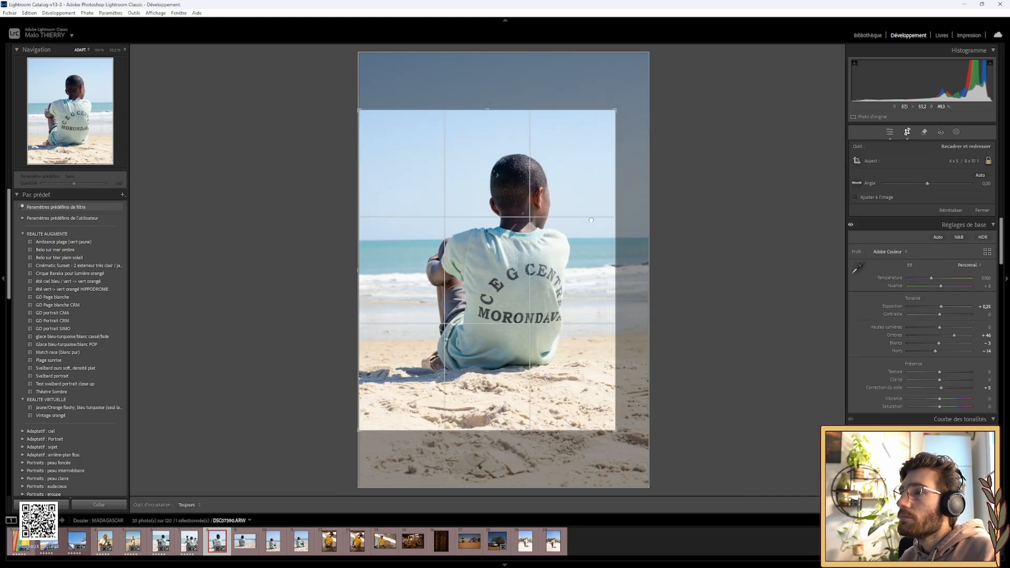
click(906, 134)
click(905, 134)
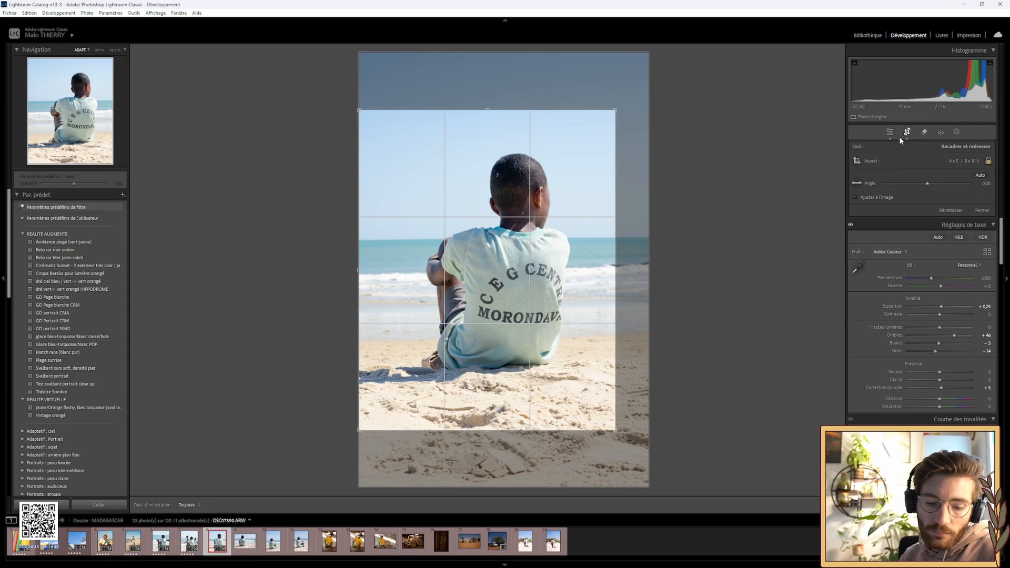
Switch the crop frame of the seated boy photo to landscape orientation.
key(x)
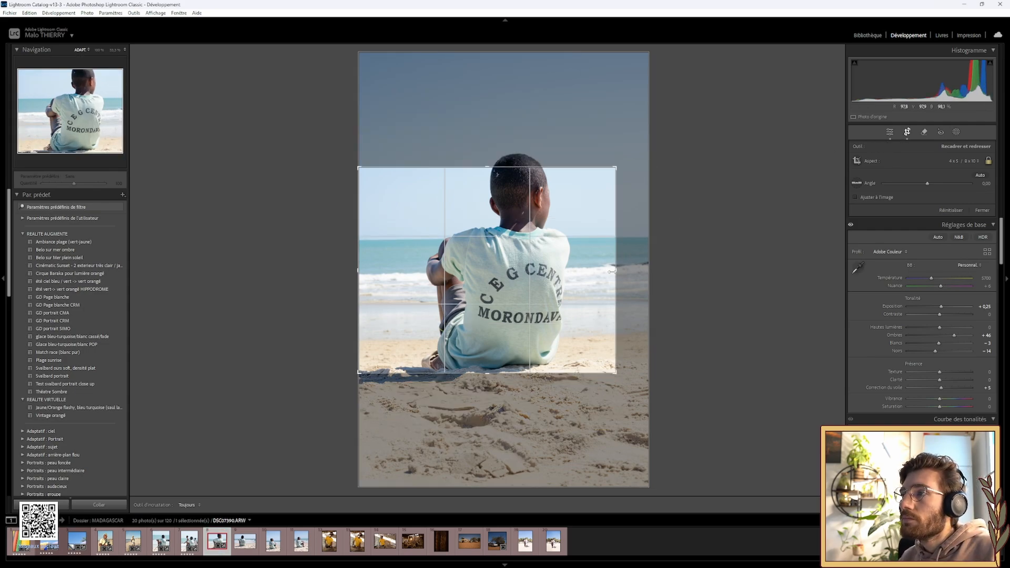
Try a full-width landscape crop of the photo, and tighten it around the boy's head and shoulders.
drag(614, 271, 652, 271)
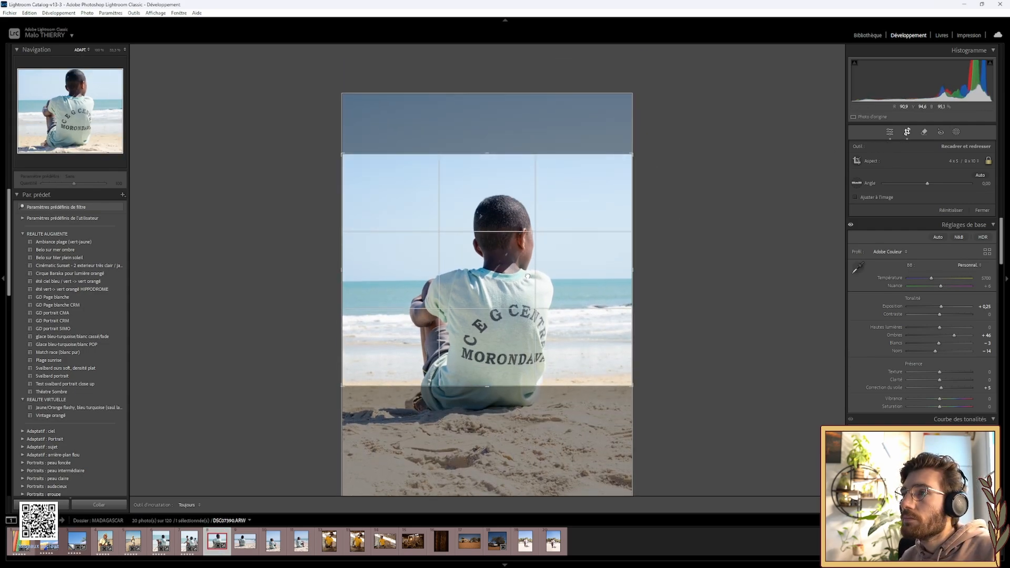
click(908, 133)
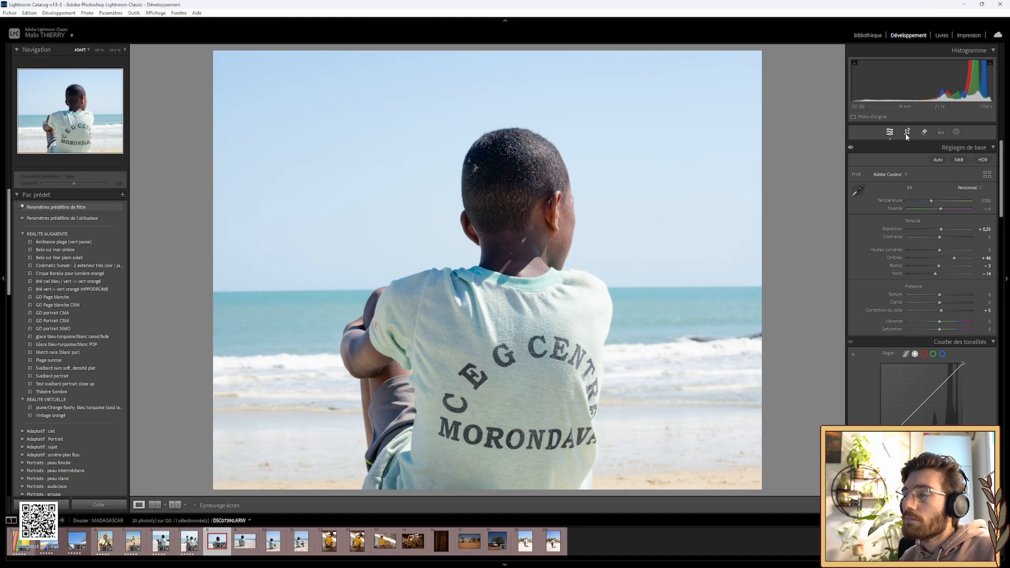
click(907, 132)
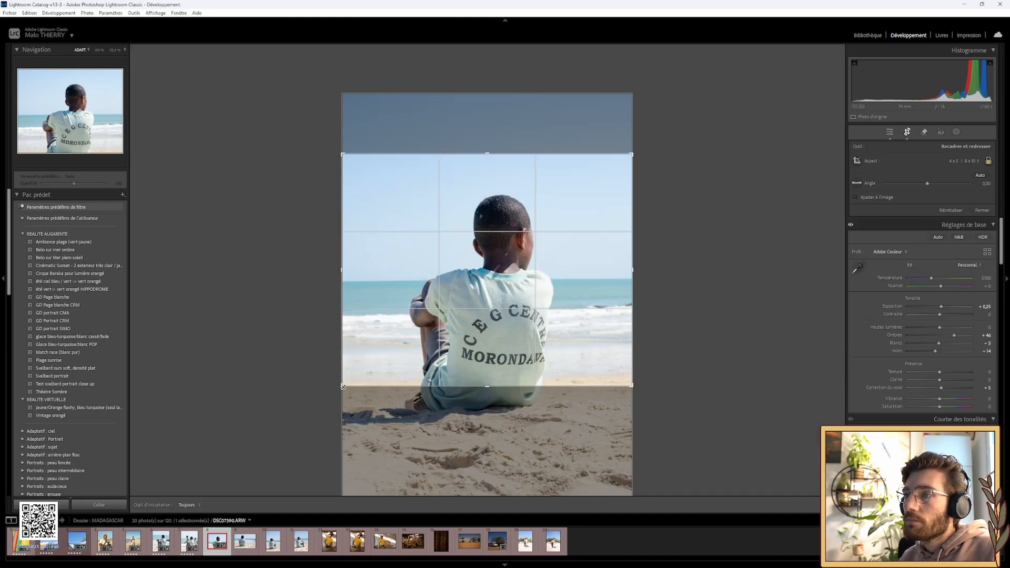
drag(343, 387, 375, 372)
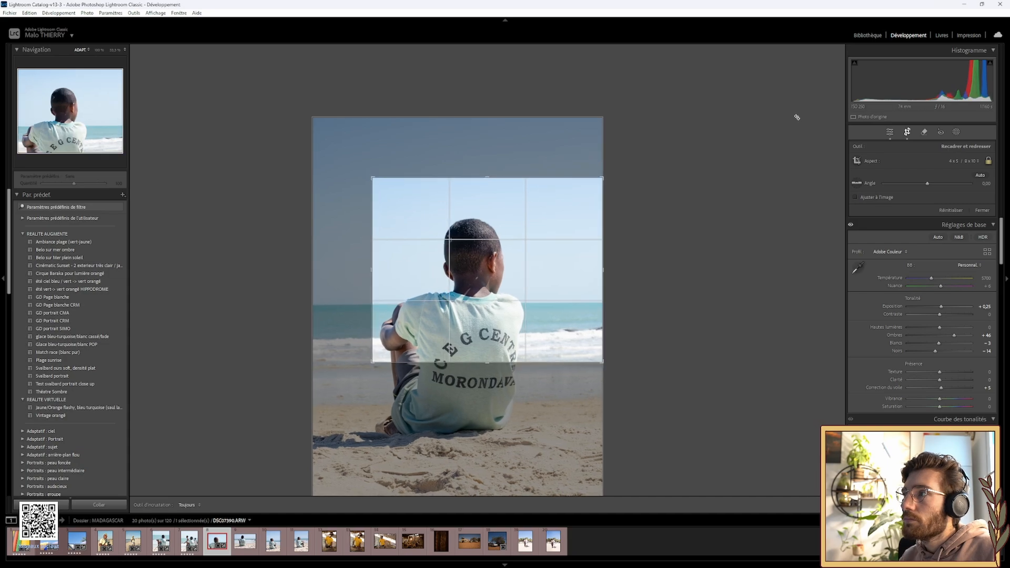
click(906, 132)
click(906, 133)
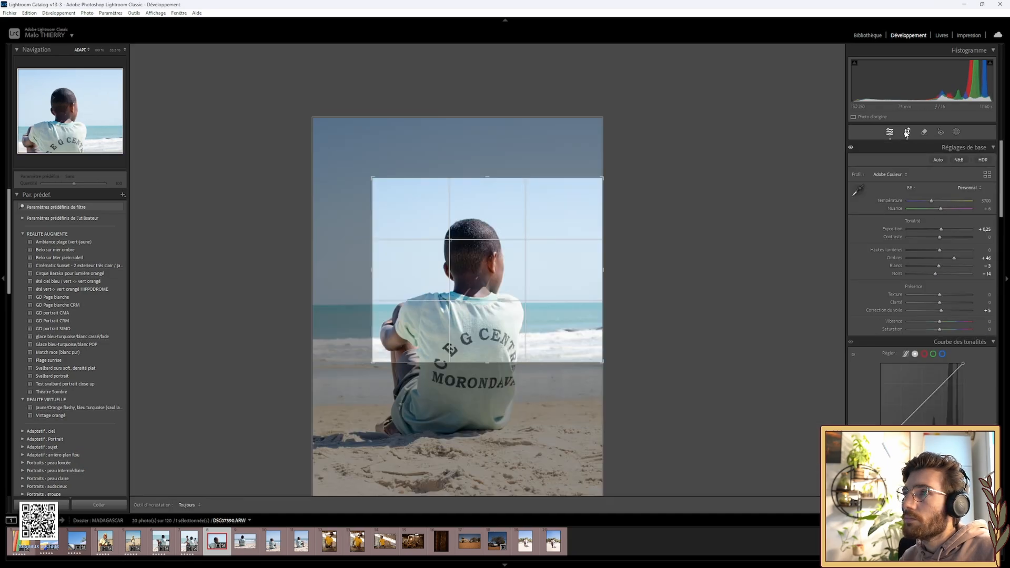
Undo the crop rectangle changes back to the portrait 4 x 5 framing.
key(ctrl+z)
key(ctrl+z)
key(ctrl+z)
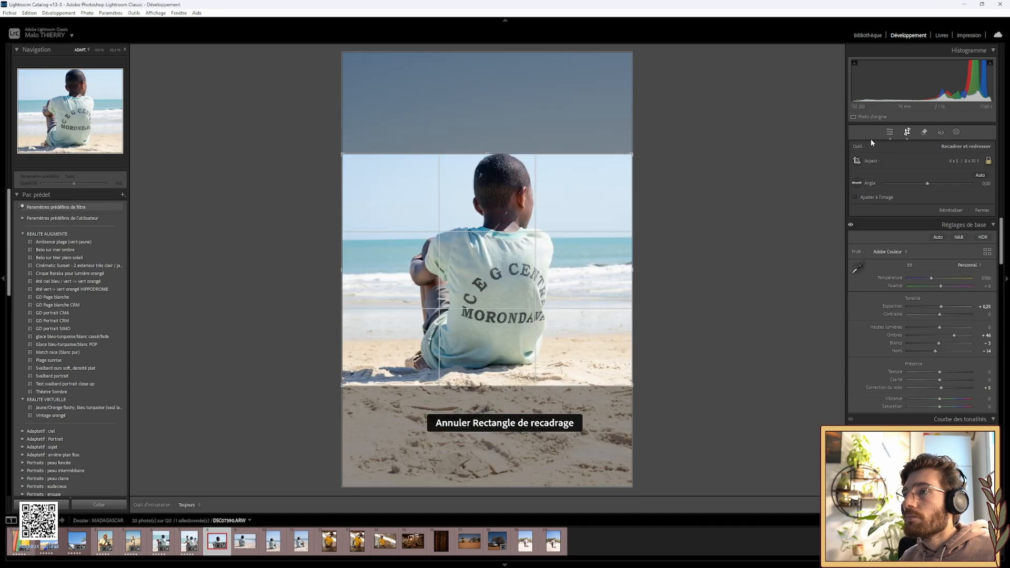
key(ctrl+z)
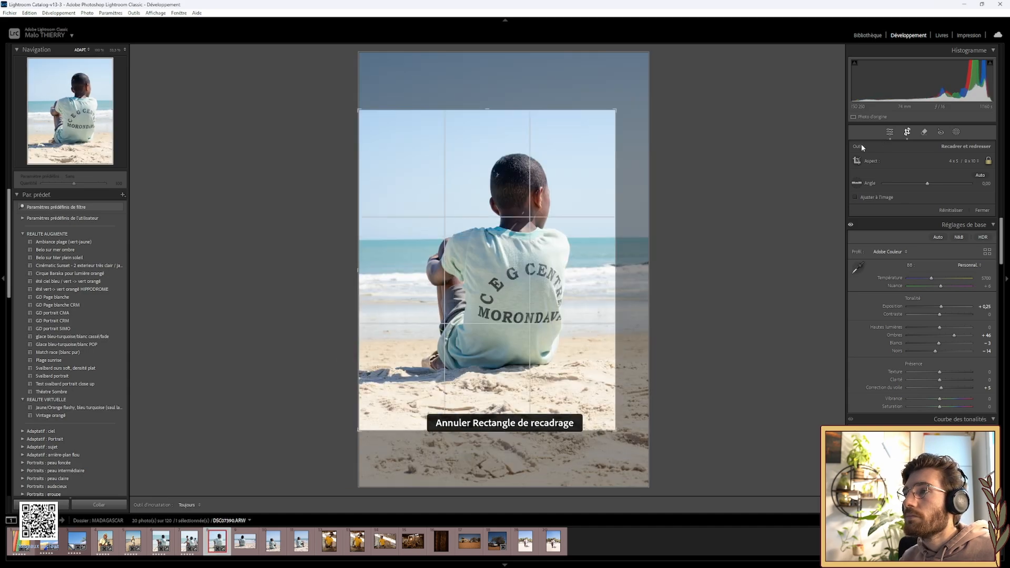
Try moving the photo within the portrait crop so the frame sits against the photo's right edge.
drag(566, 270, 533, 276)
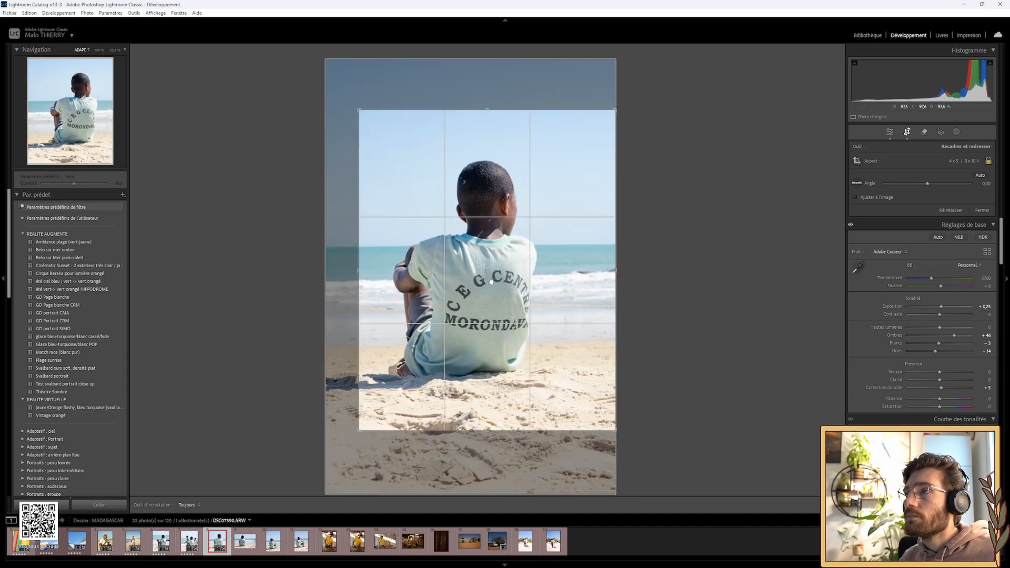
click(908, 131)
mouse_move(981, 4)
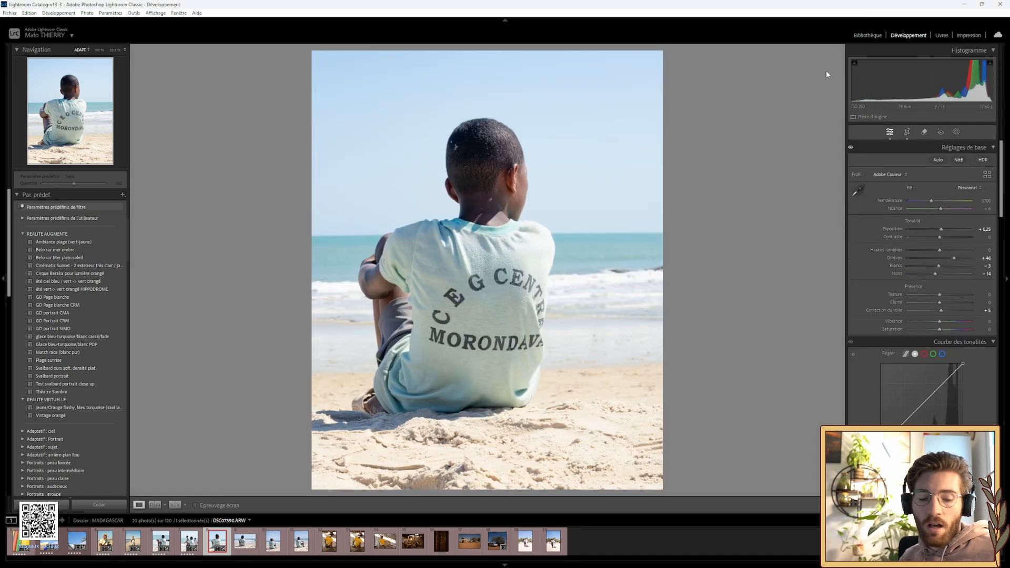
Undo the crop changes back to the wider portrait framing with more sand, and rate the photo five stars.
key(ctrl+z)
key(ctrl+z)
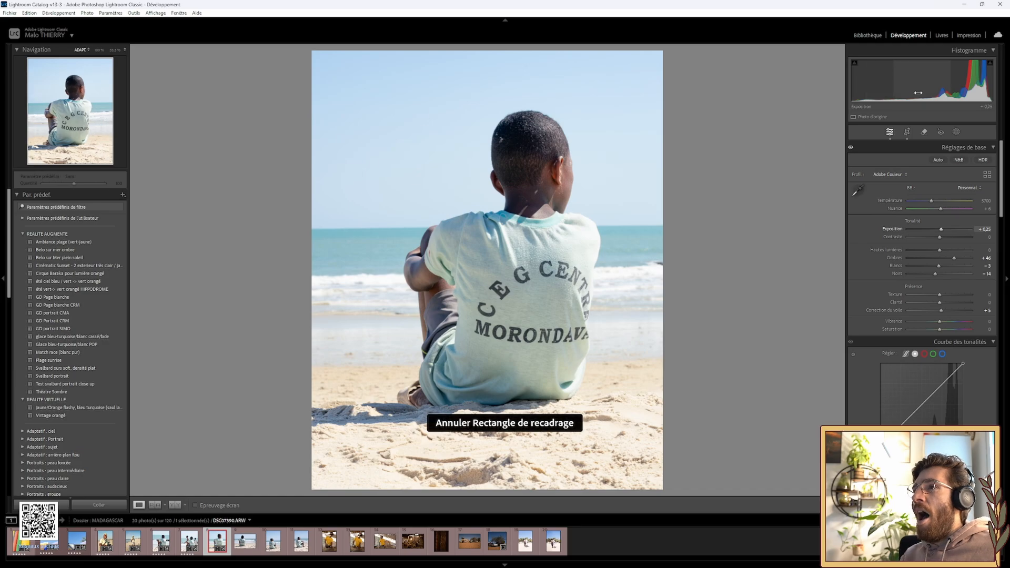
key(ctrl+z)
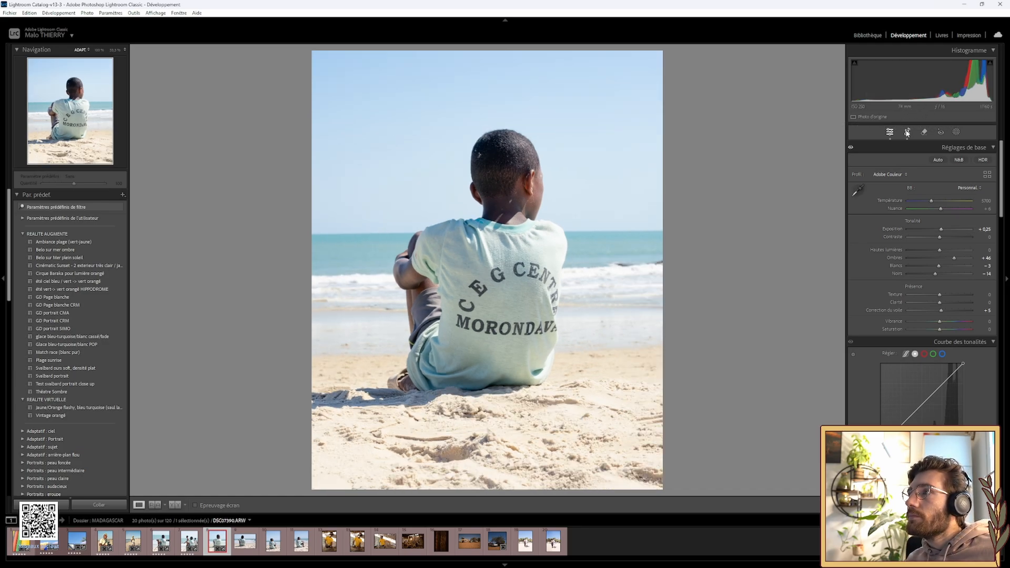
click(907, 131)
click(907, 132)
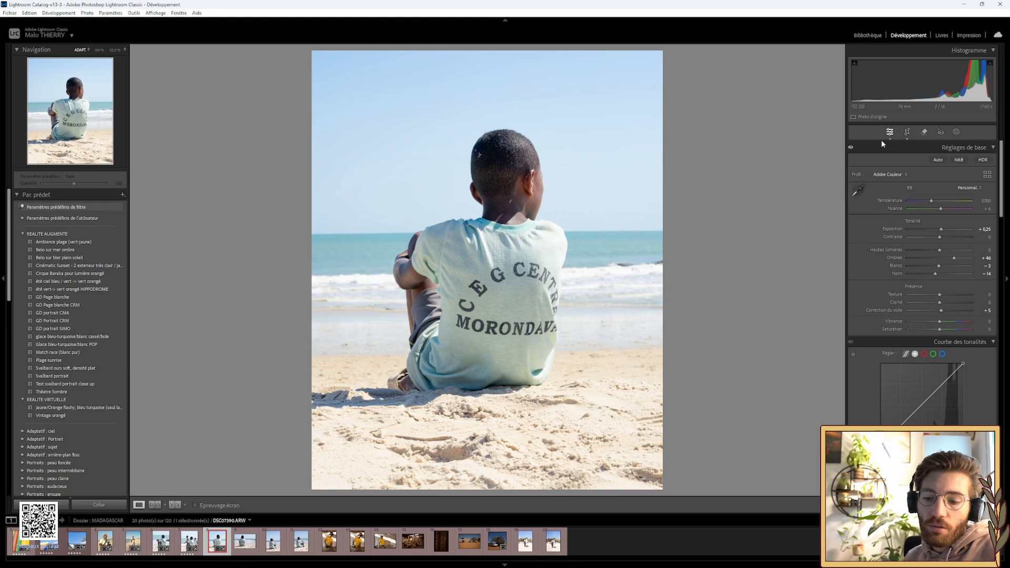
key(5)
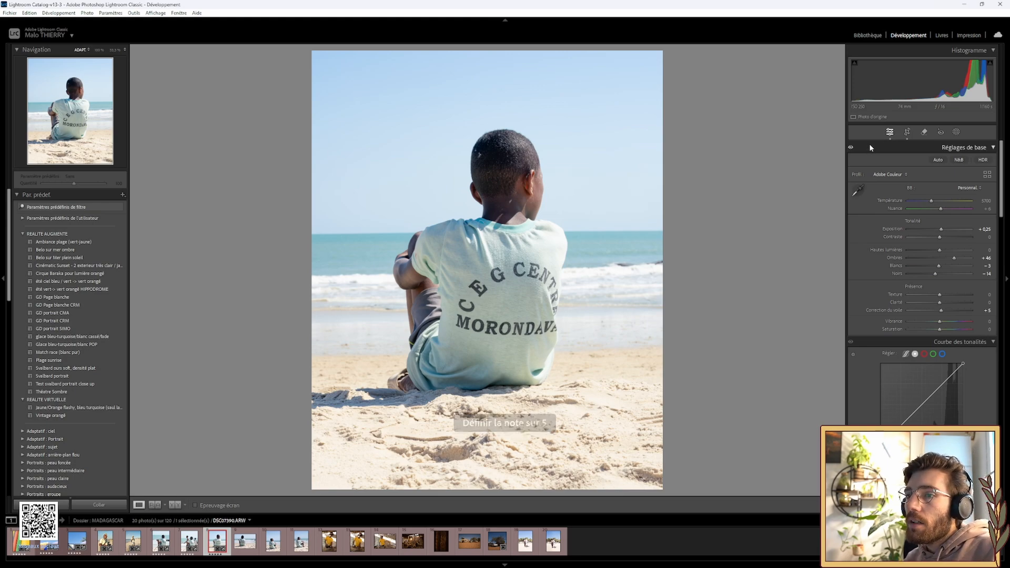
Apply the "Ambiance plage (vert-jaune)" preset to the next photo in the filmstrip and reset its vibrance to 0.
key(Right)
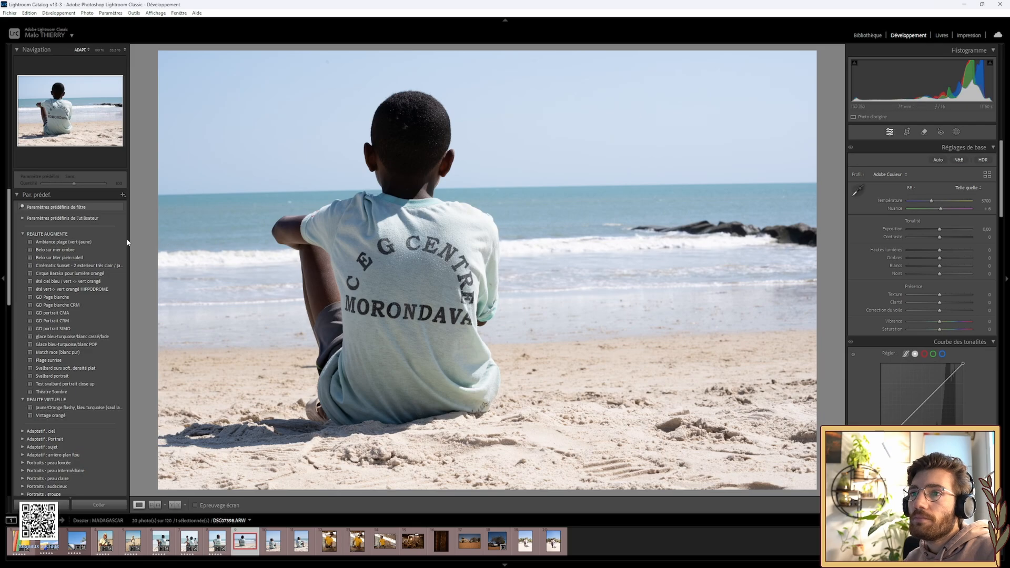
mouse_move(106, 240)
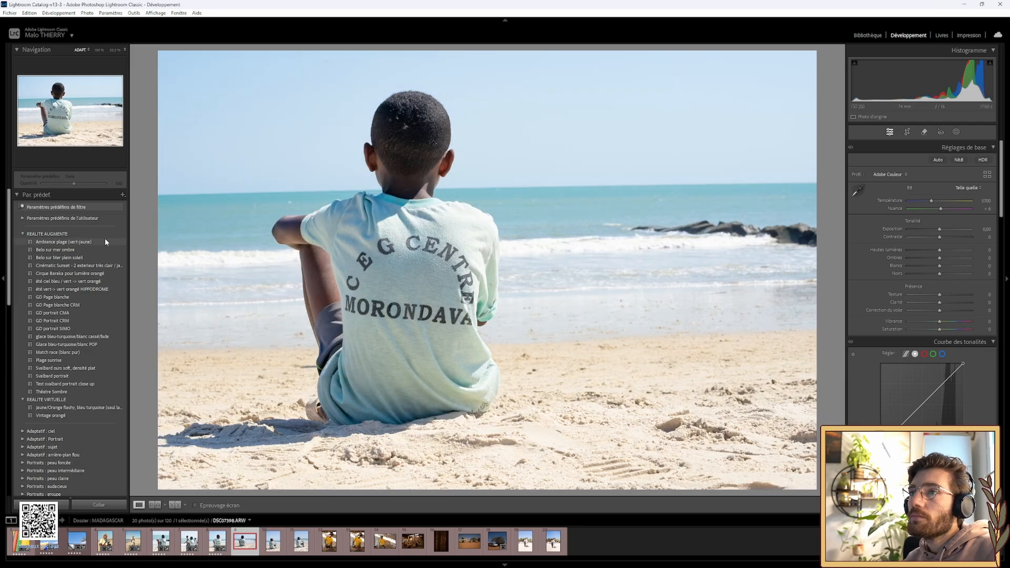
click(99, 240)
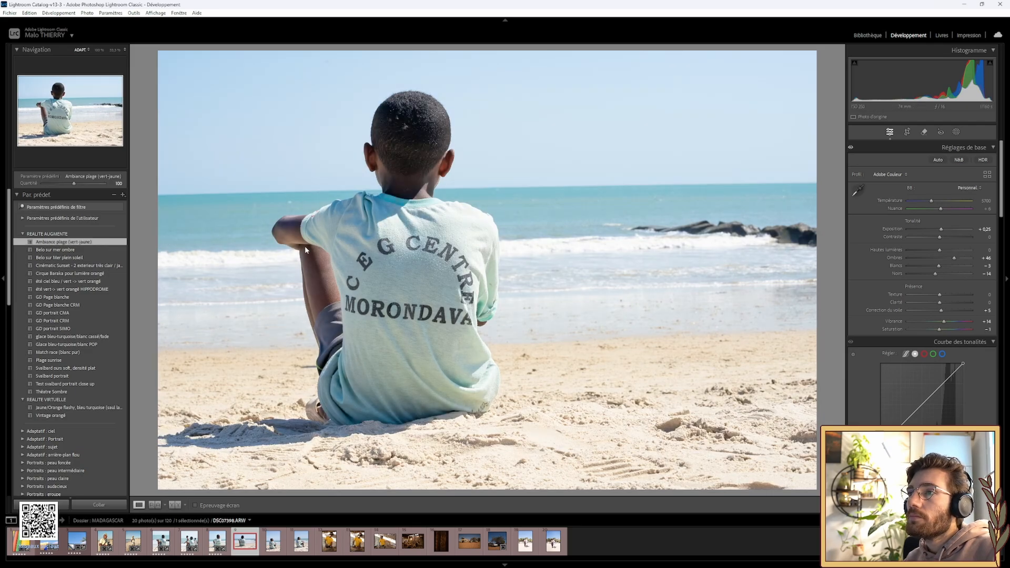
double_click(889, 320)
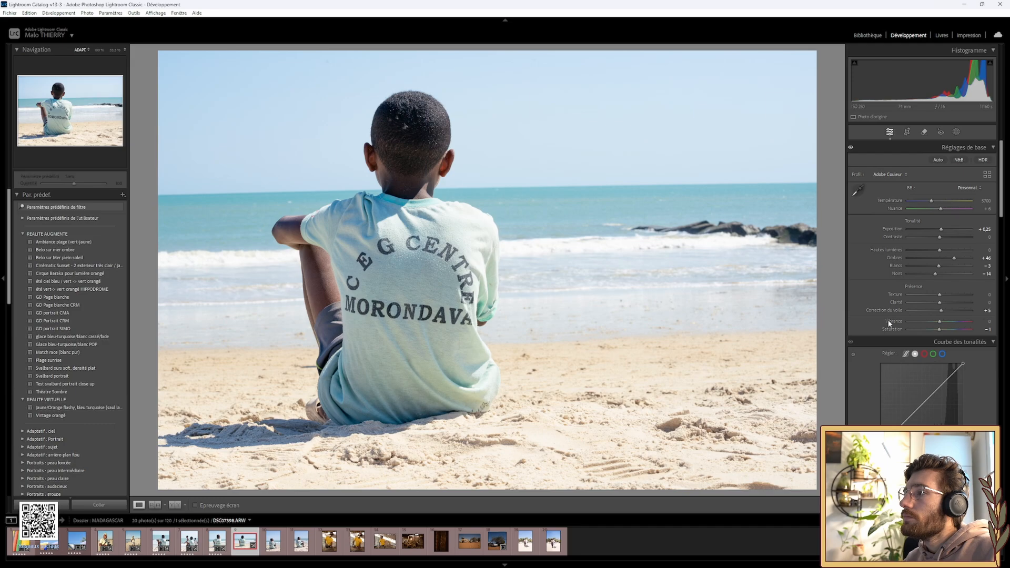
Rotate the photo to an angle of about 0.85 to level the horizon, and set the crop aspect to 16 x 10.
click(908, 130)
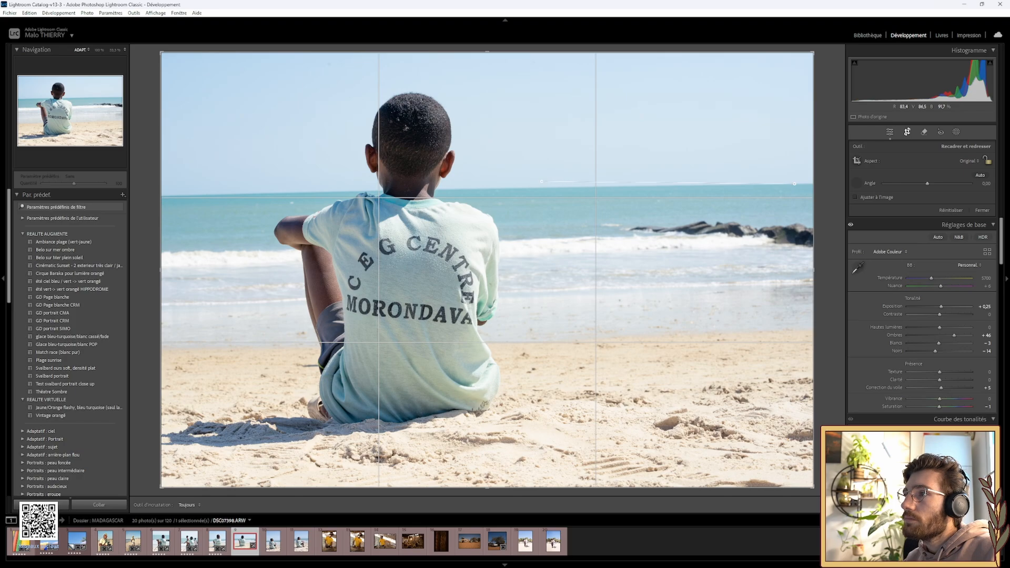
drag(541, 181, 526, 188)
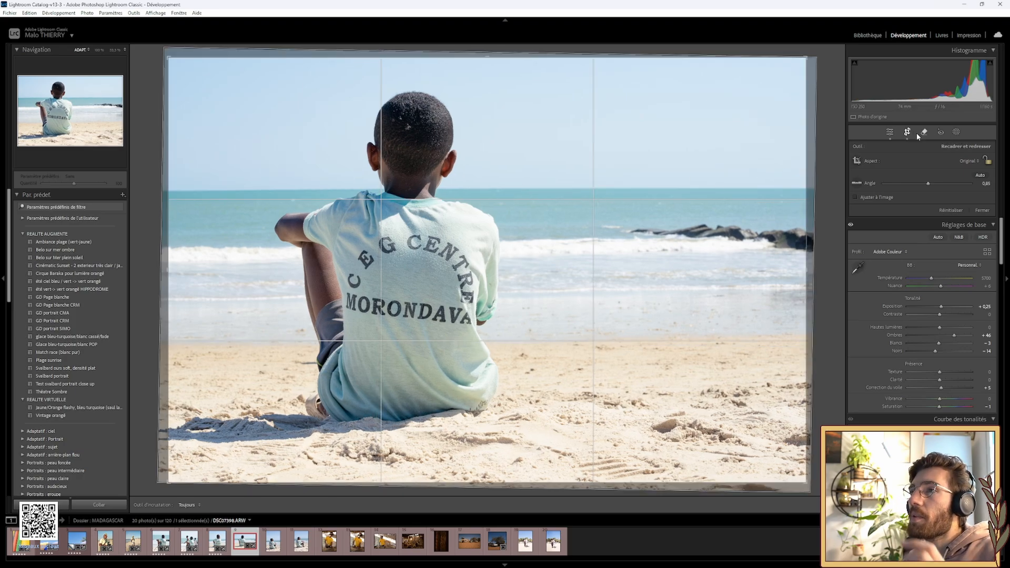
click(968, 161)
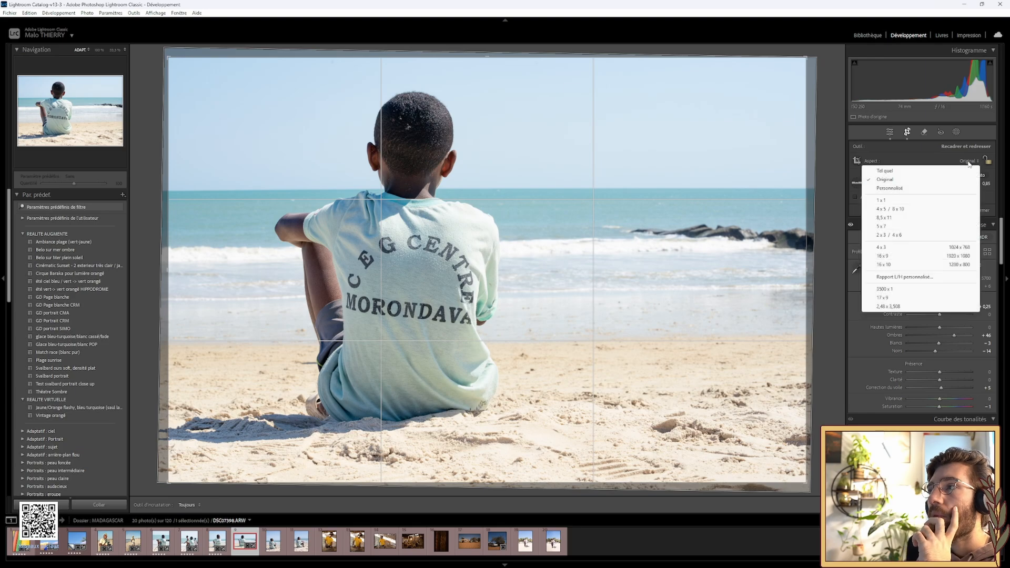
click(885, 266)
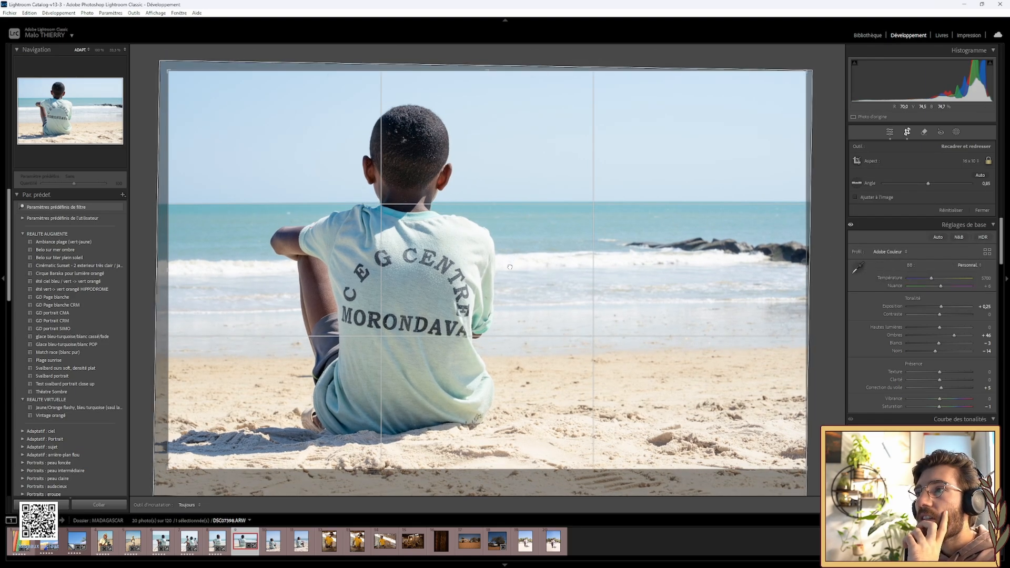
Straighten the photo with a reference line along the full sea horizon, to an angle of about 1.05.
click(857, 183)
drag(752, 203, 161, 205)
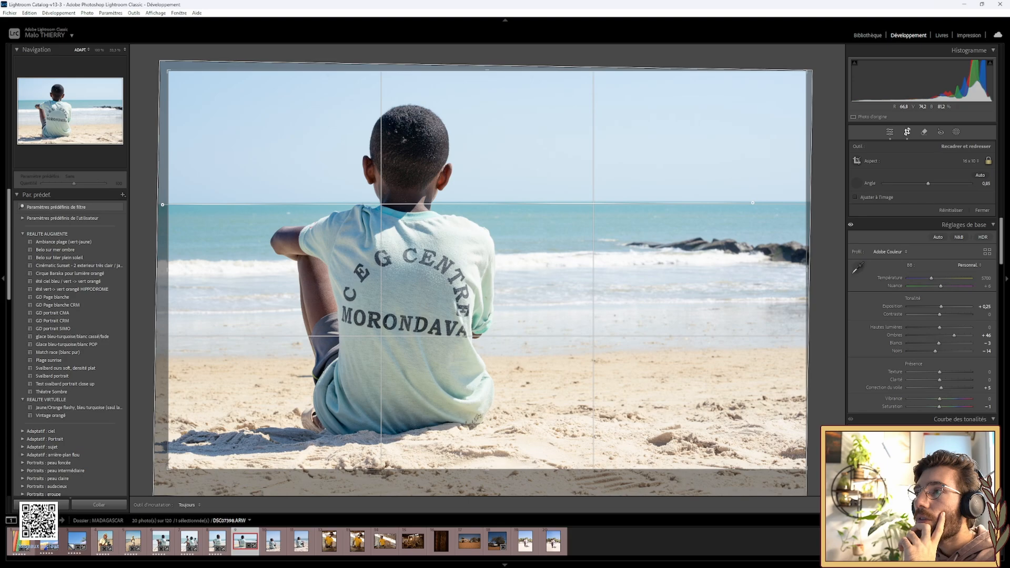
drag(162, 204, 162, 204)
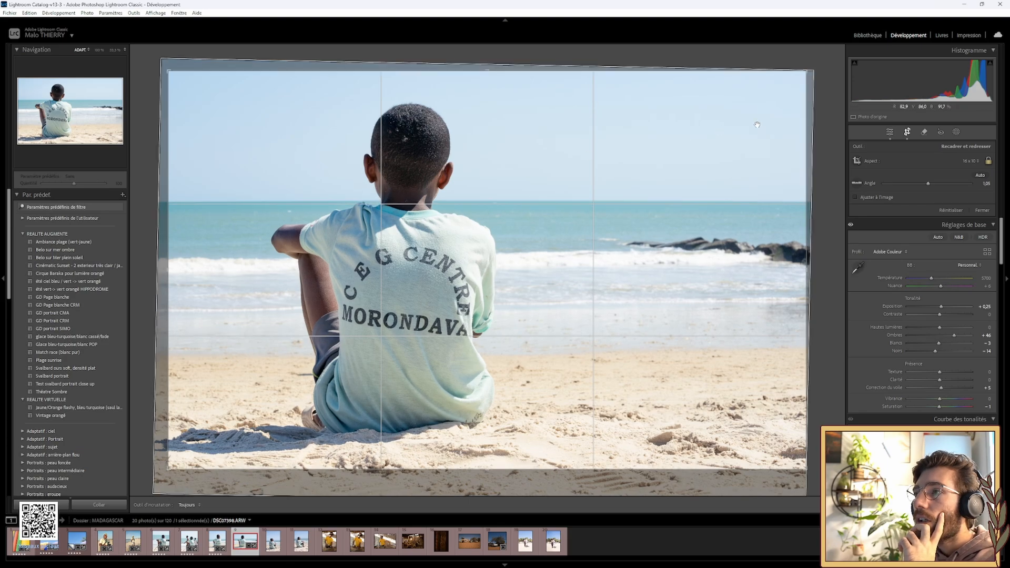
click(907, 132)
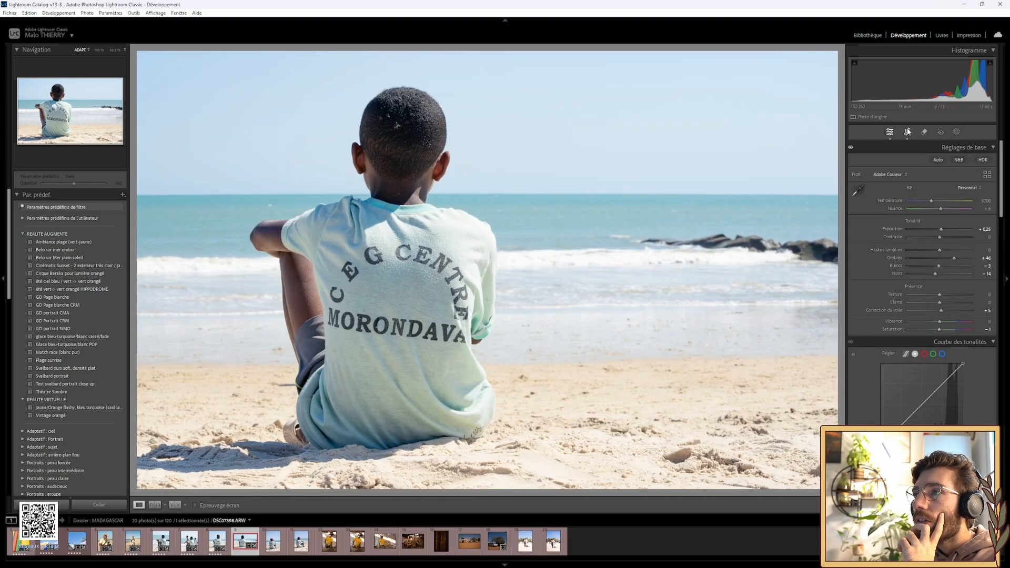
click(907, 132)
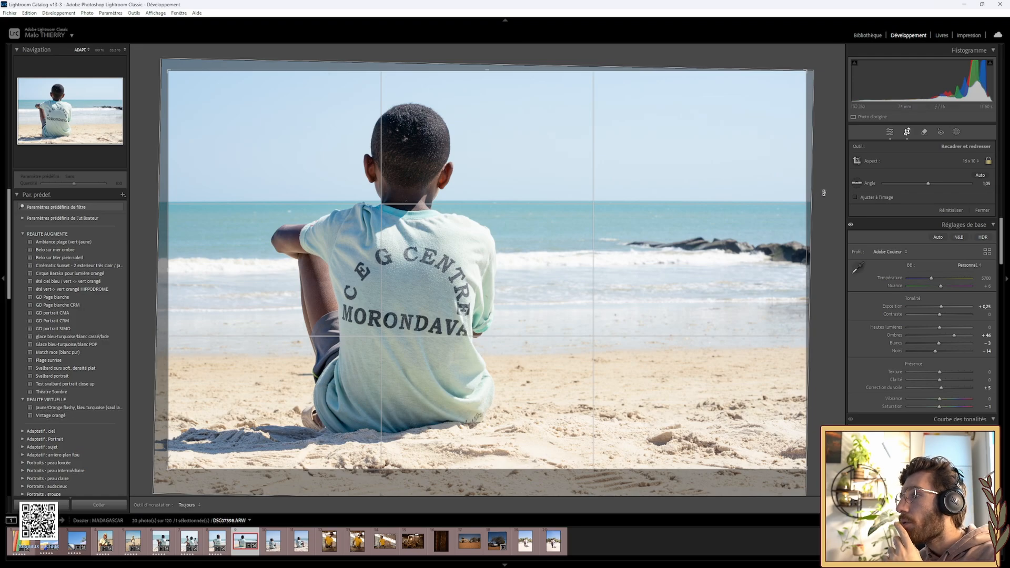
Try the automatic Upright correction on the cropped photo.
scroll(956, 230, down, 2)
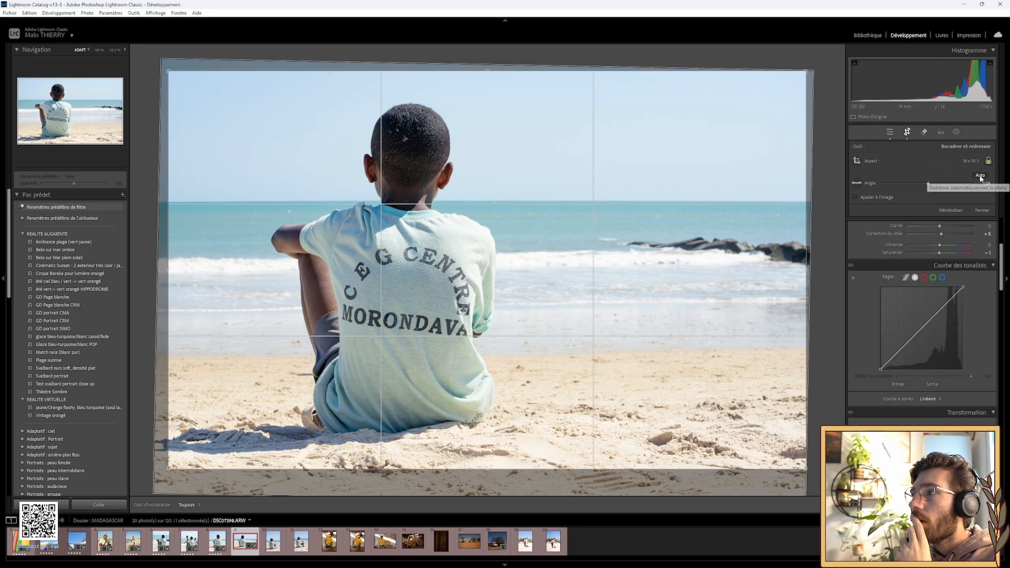
scroll(942, 231, down, 4)
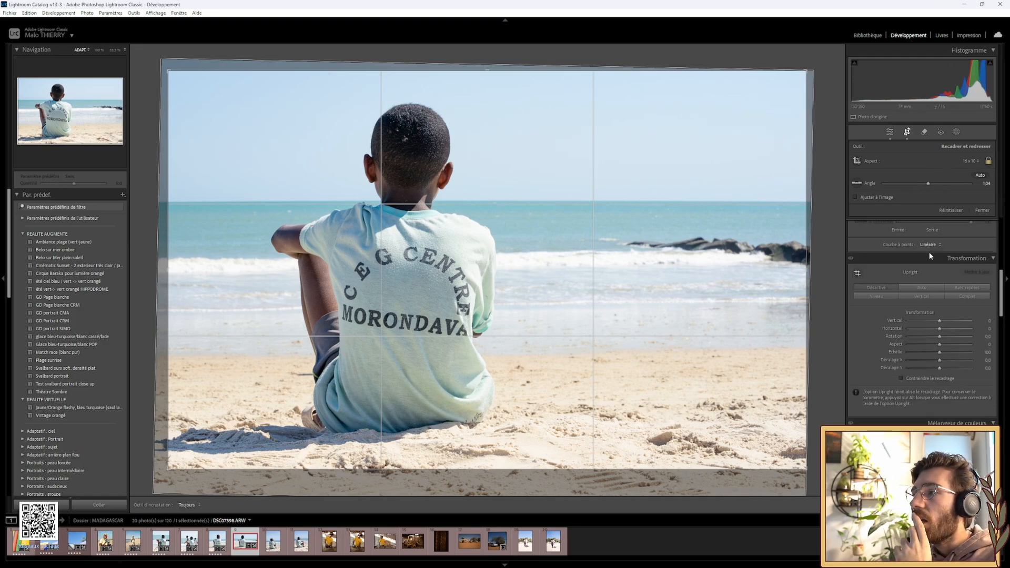
click(929, 288)
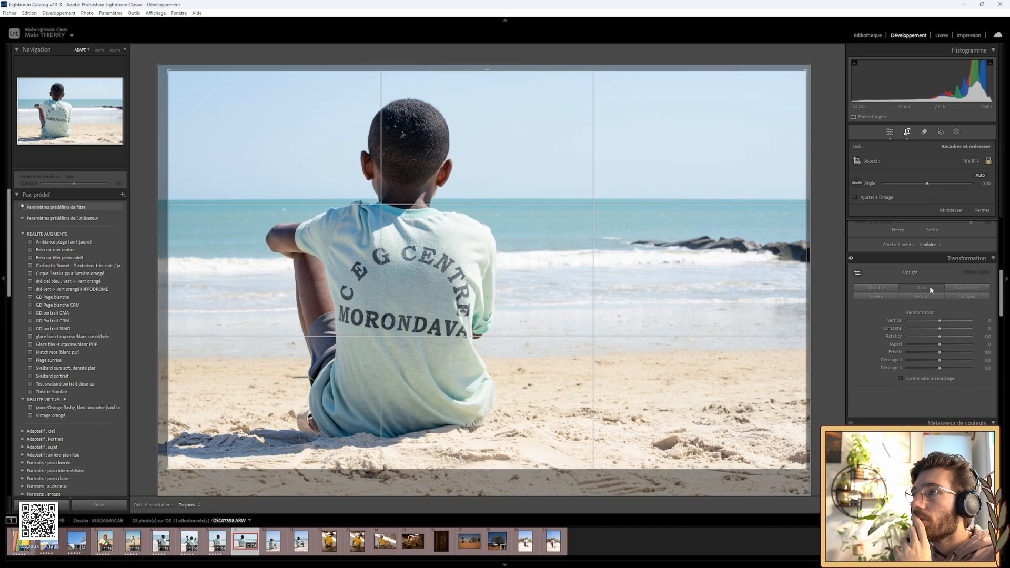
click(907, 132)
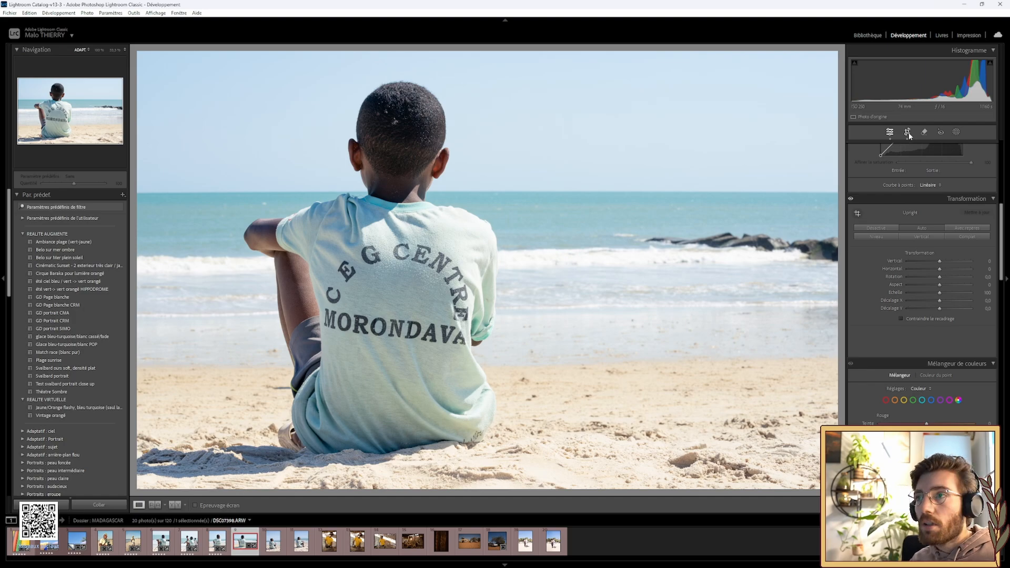
key(ctrl+z)
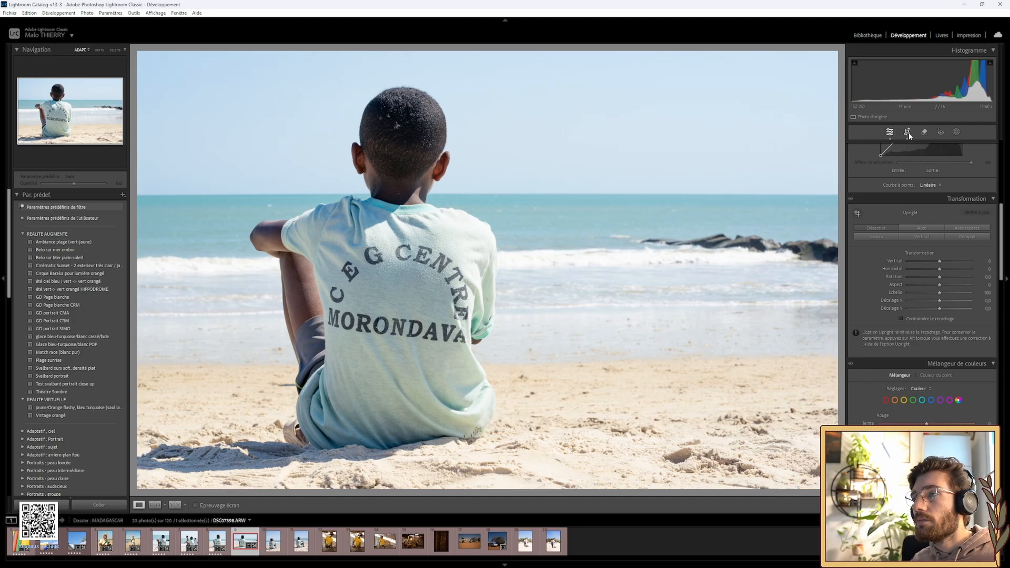
Fine-tune the crop angle to 0.95 so the sea horizon is level.
click(908, 133)
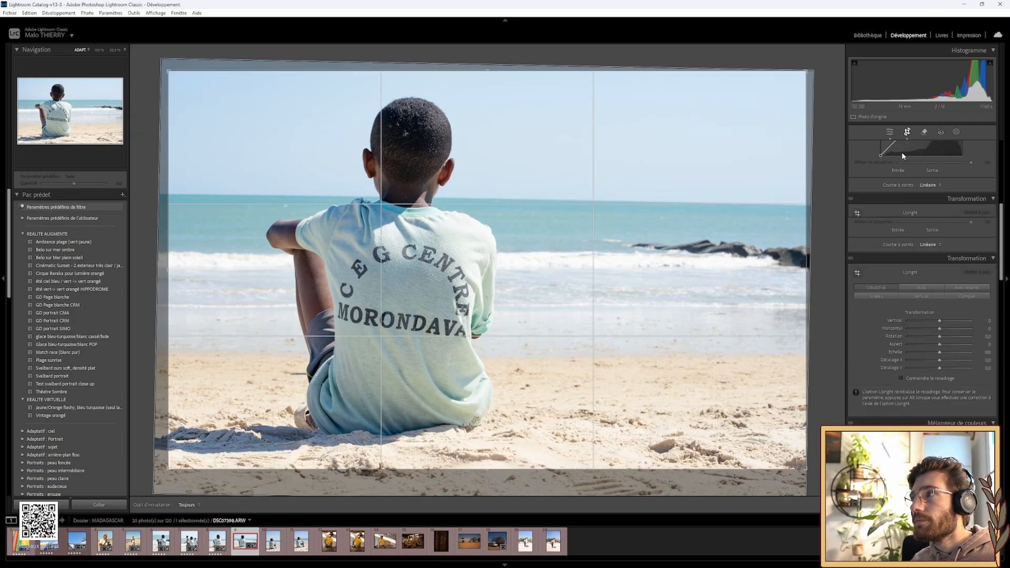
drag(930, 182, 932, 184)
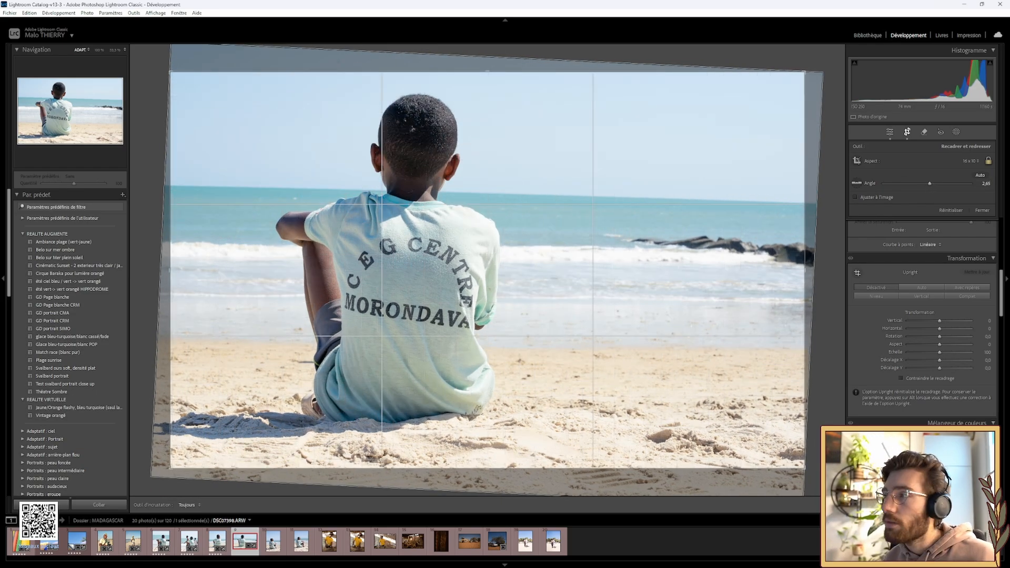
key(ctrl+z)
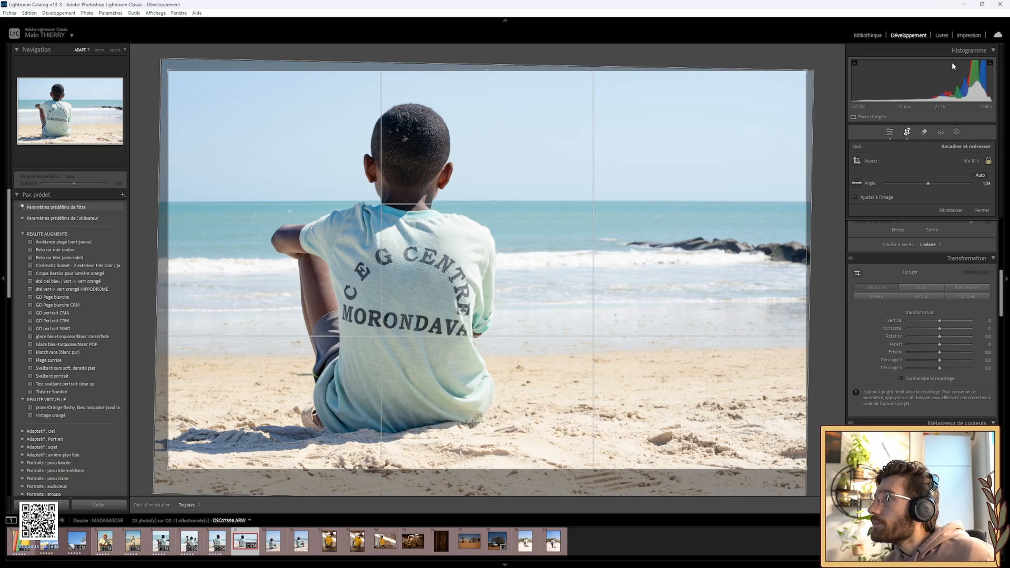
drag(987, 185, 971, 185)
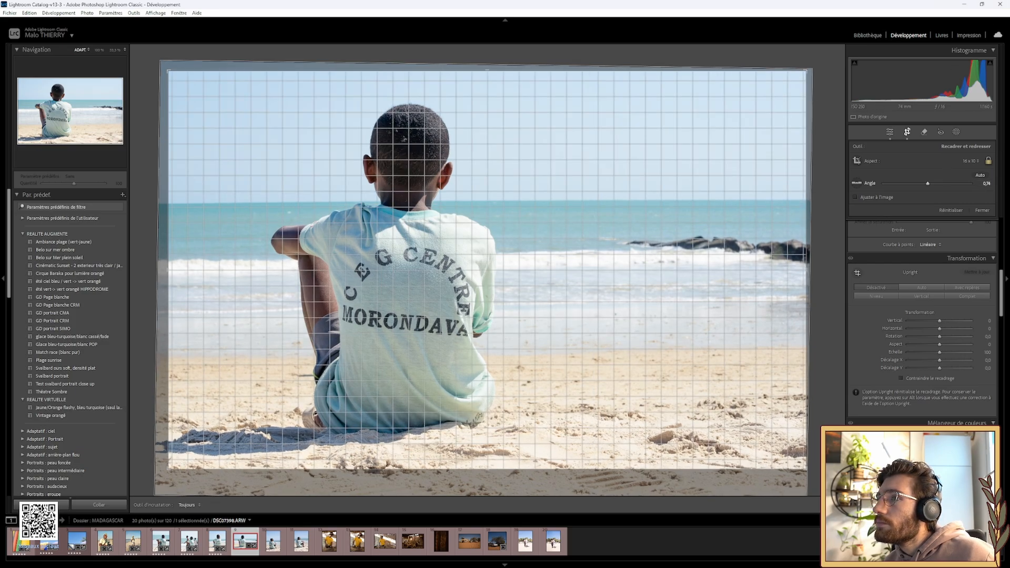
drag(971, 185, 982, 185)
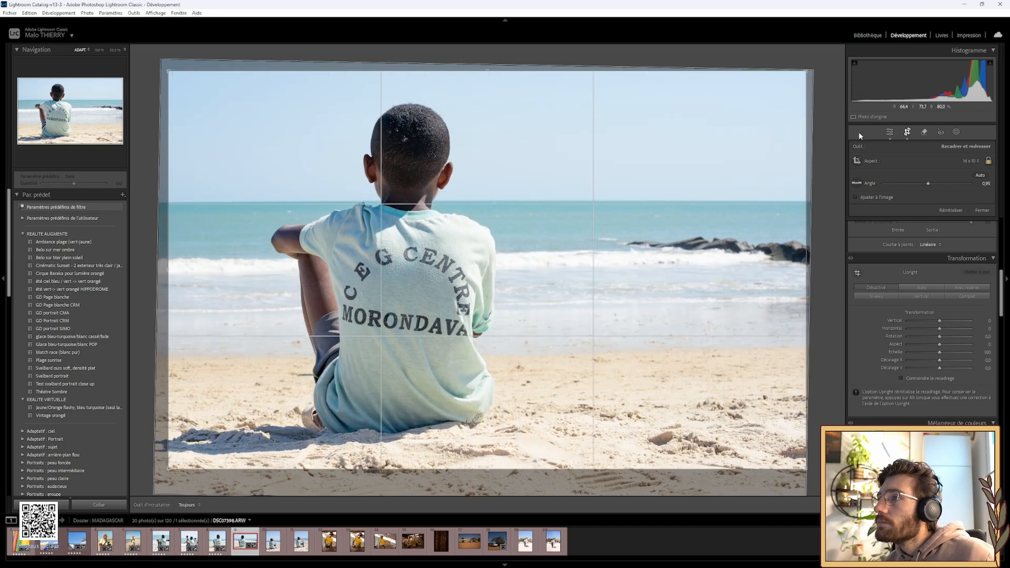
Tighten the 16 x 10 crop around the seated boy from its side edge, and check the result without the side panels.
click(906, 133)
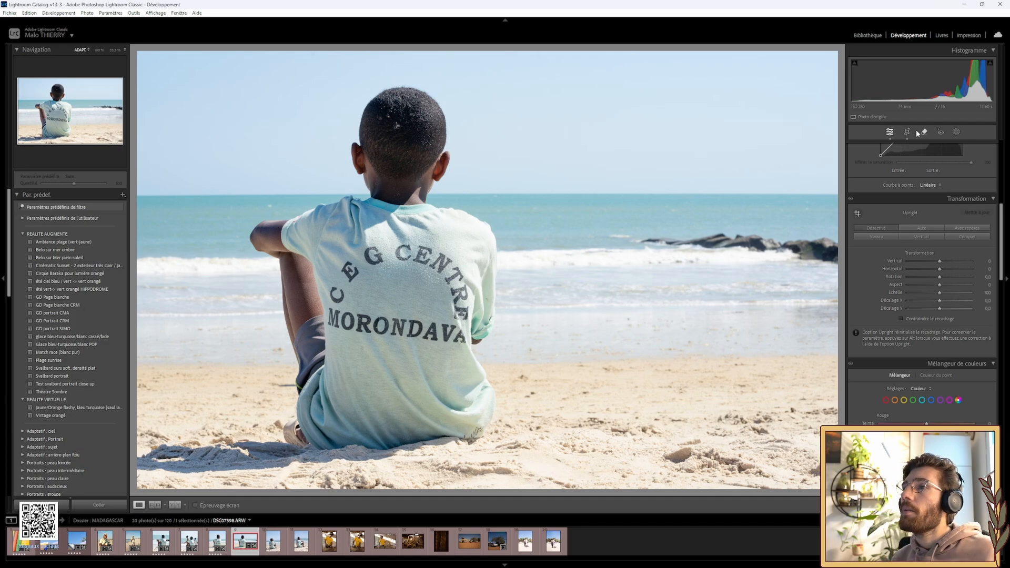
click(909, 135)
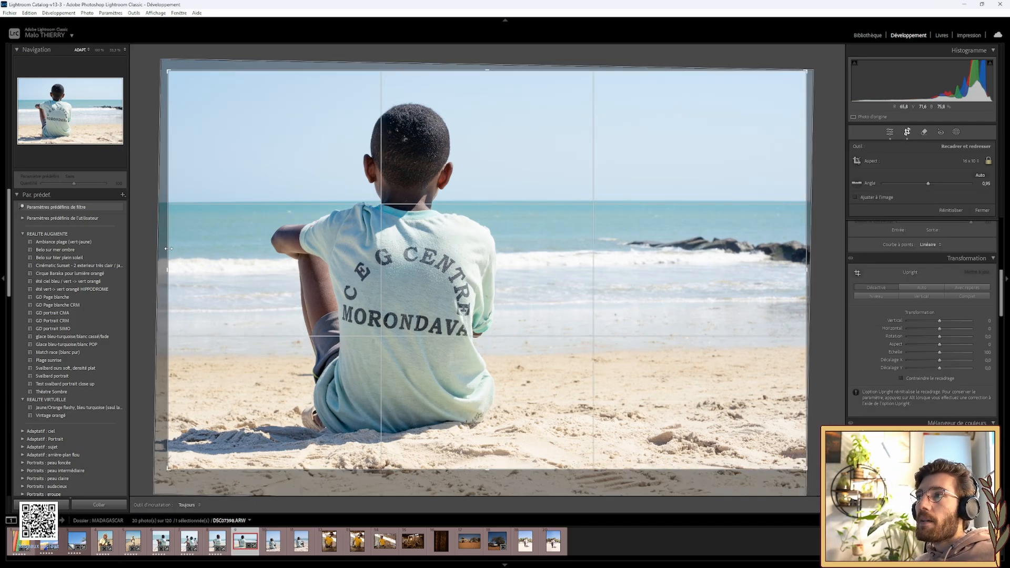
drag(168, 248, 185, 247)
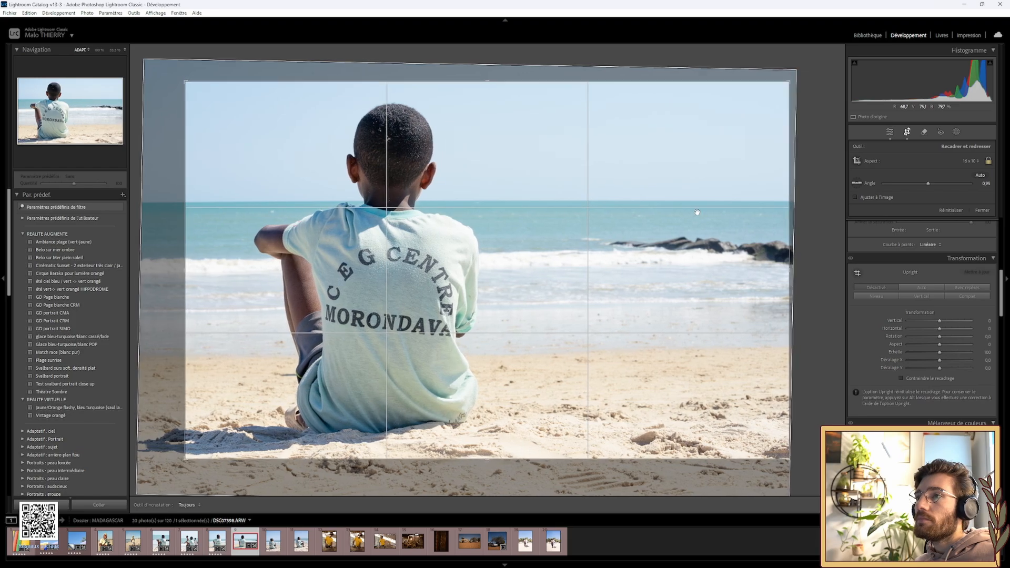
click(909, 133)
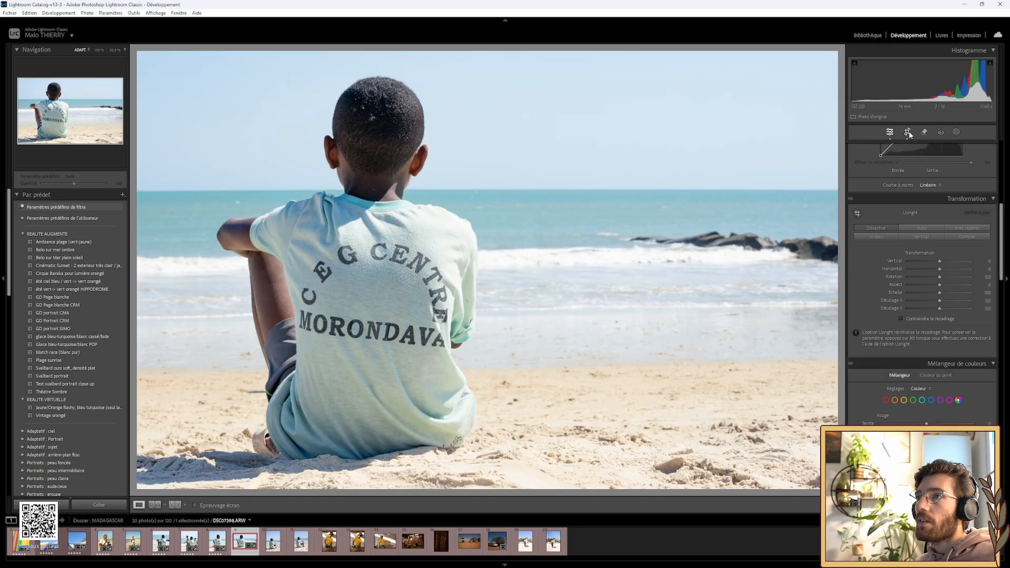
key(Tab)
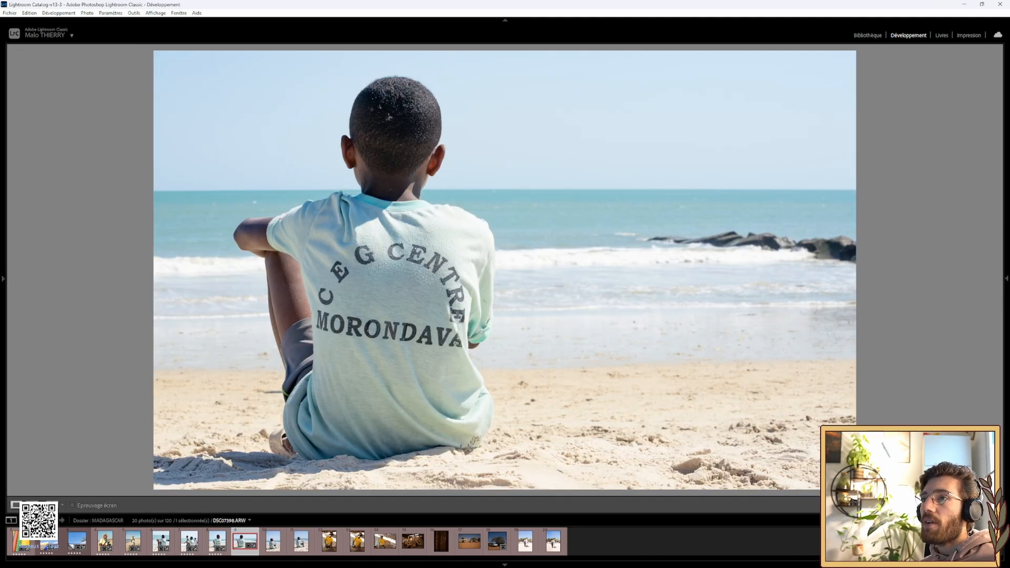
key(Tab)
Change the crop aspect to 2 x 3 / 4 x 6 and widen the frame slightly around the boy.
click(907, 132)
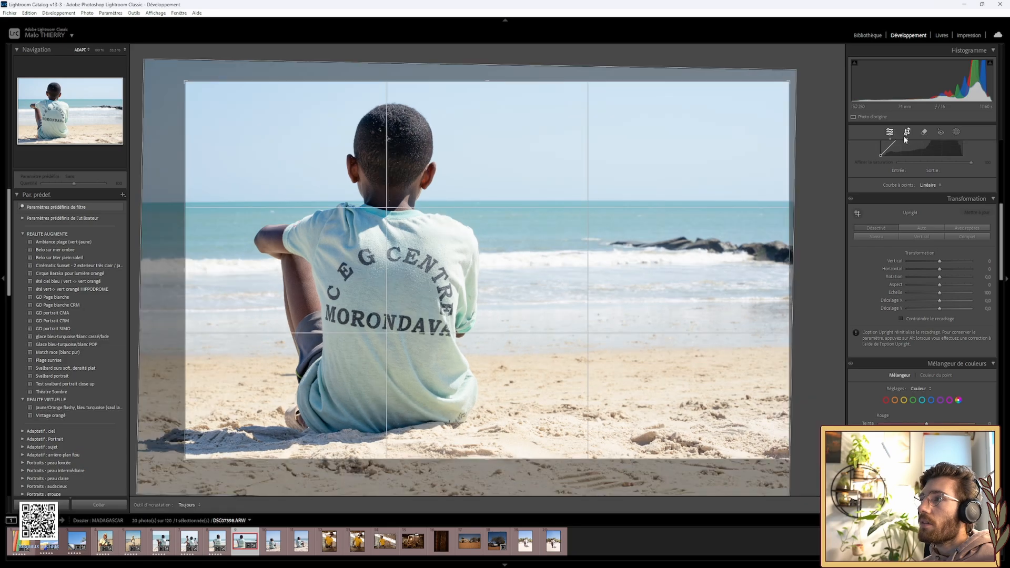
click(968, 160)
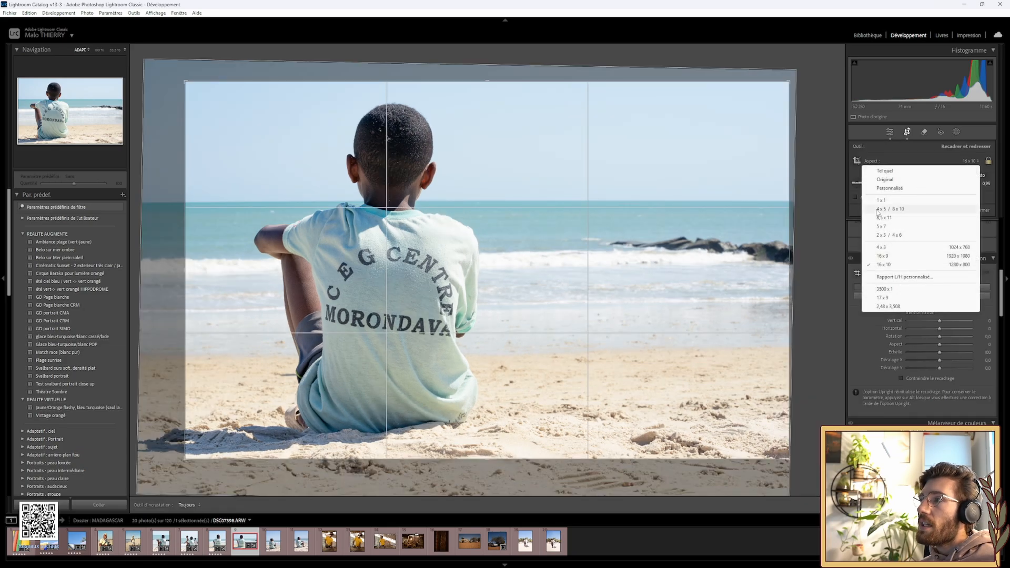
click(895, 234)
drag(769, 244, 779, 244)
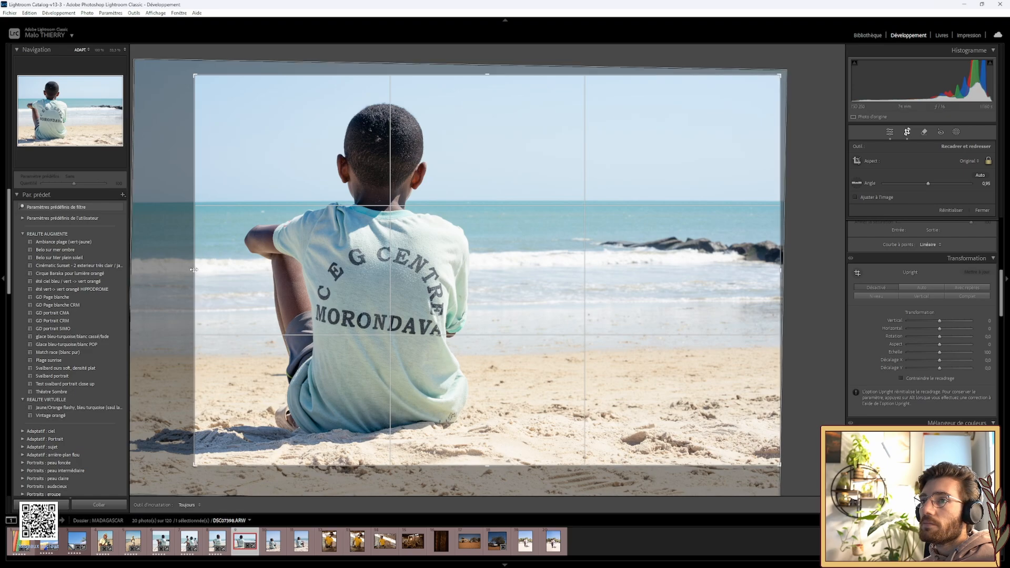
click(908, 132)
Compare the before and after versions of the cropped photo on a blacked-out background without the side panels.
key(Tab)
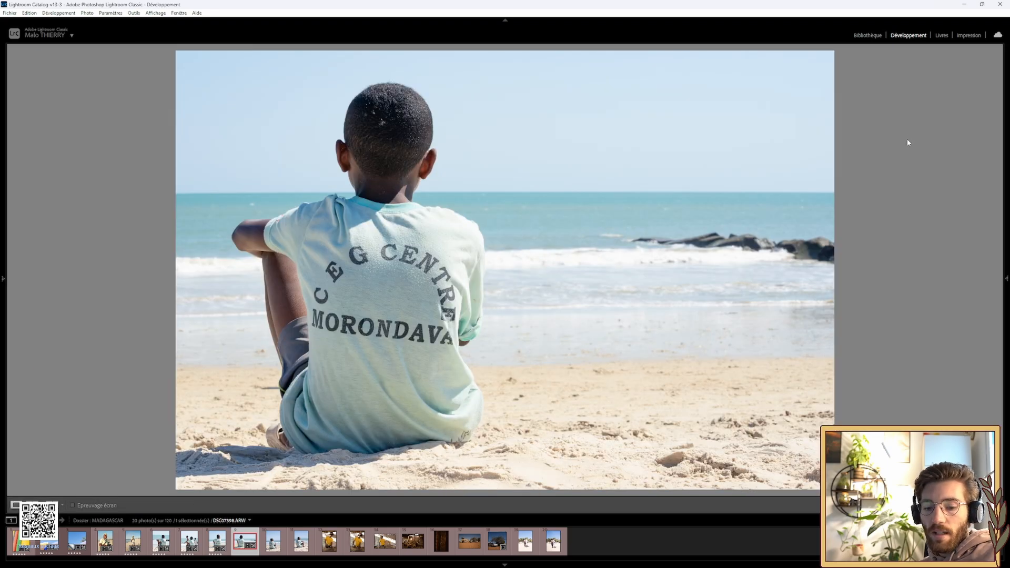
key(l)
key(l)
key(backslash)
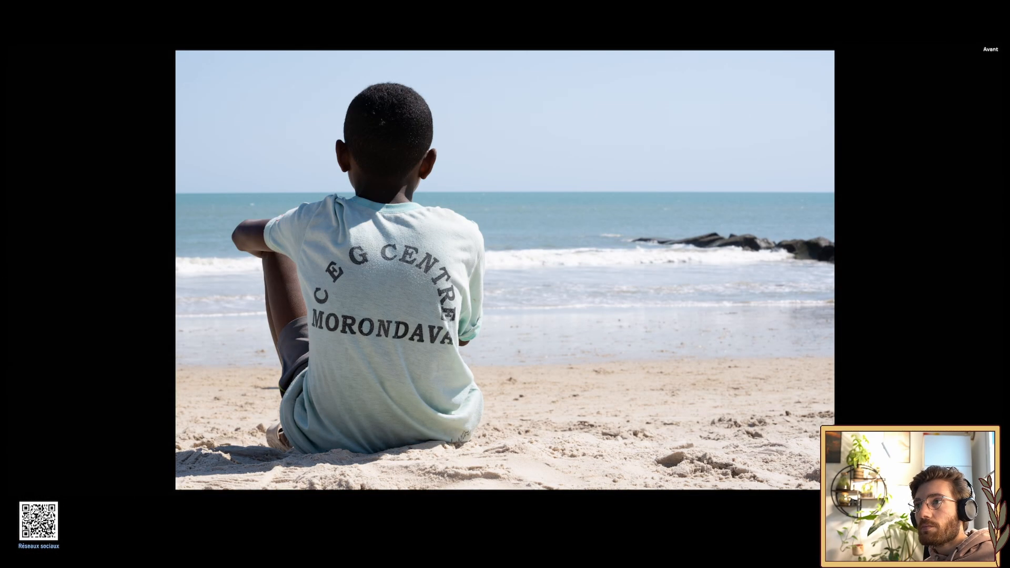
key(backslash)
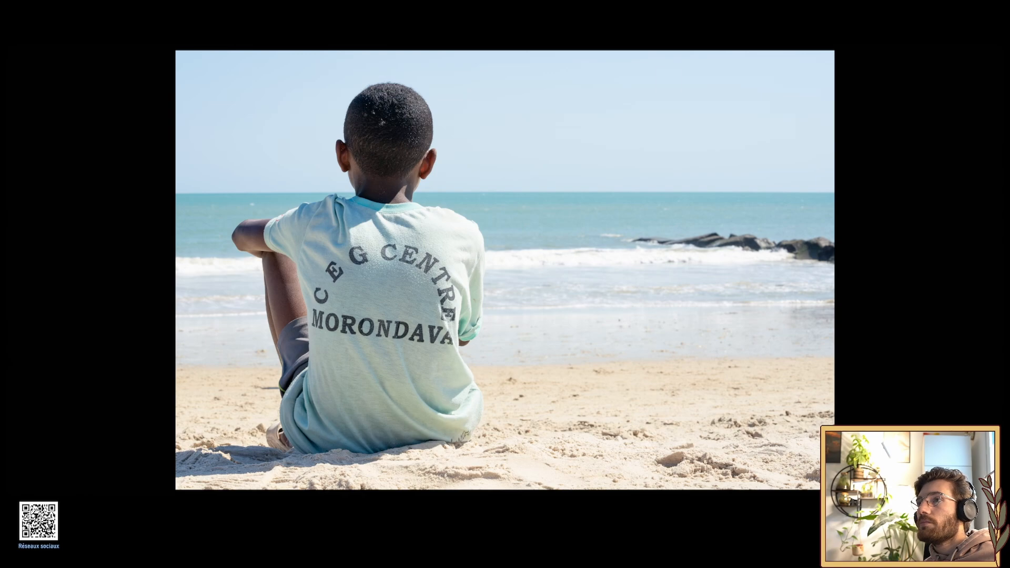
key(backslash)
key(backslash)
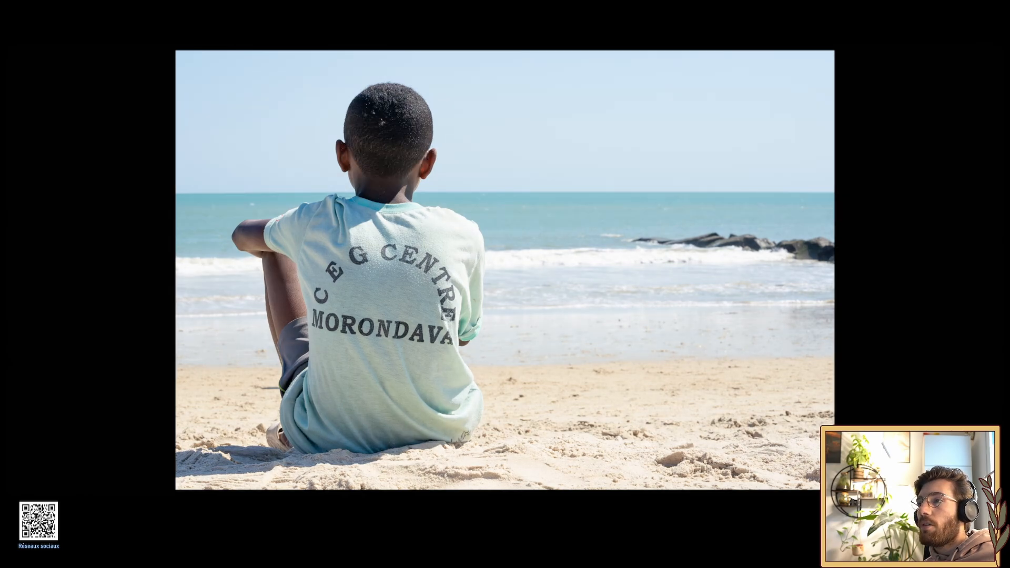
key(backslash)
key(backslash)
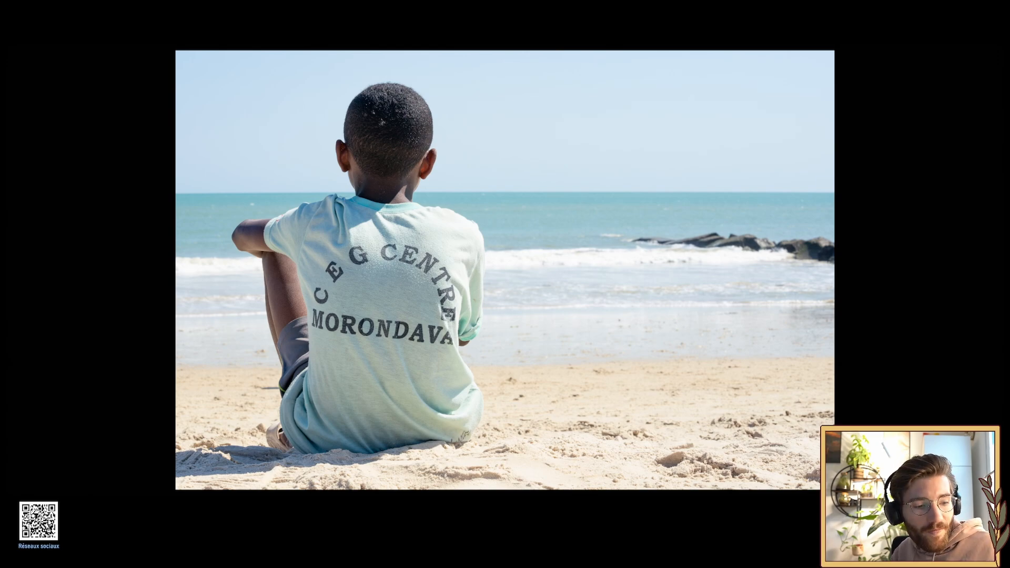
key(l)
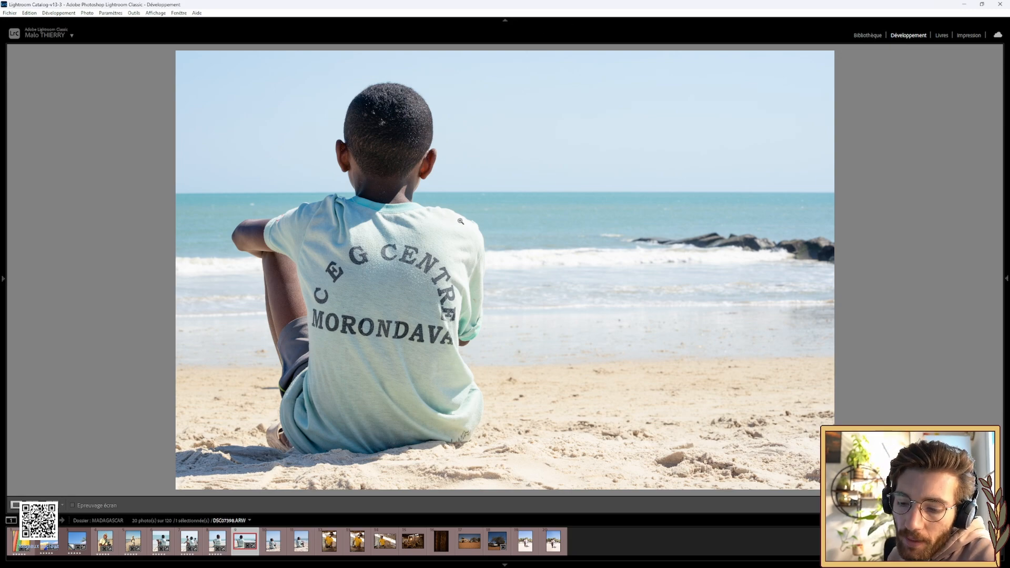
Rate the photo five stars and skip ahead two photos to the portrait of the boy looking over his shoulder.
key(5)
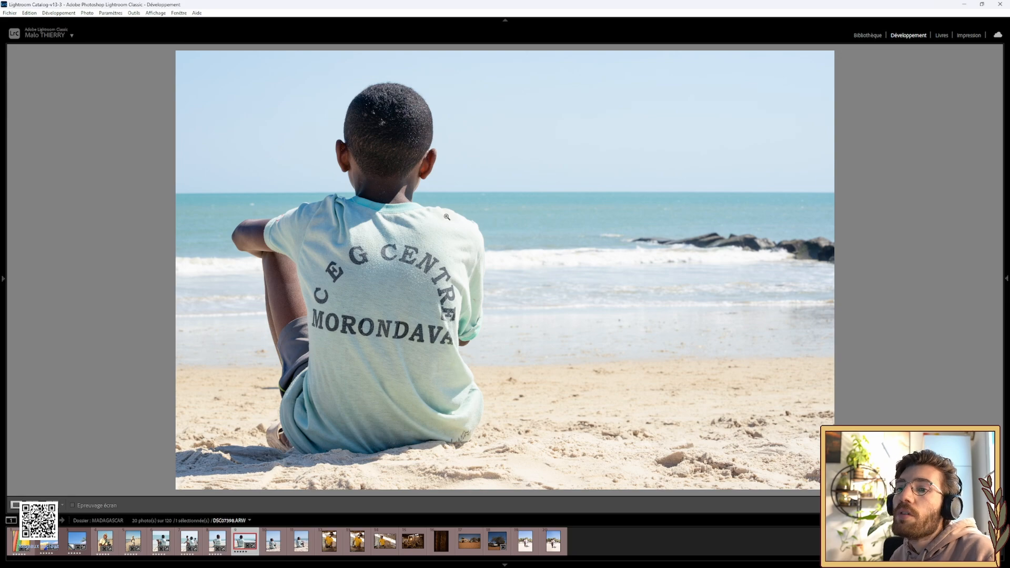
key(Right)
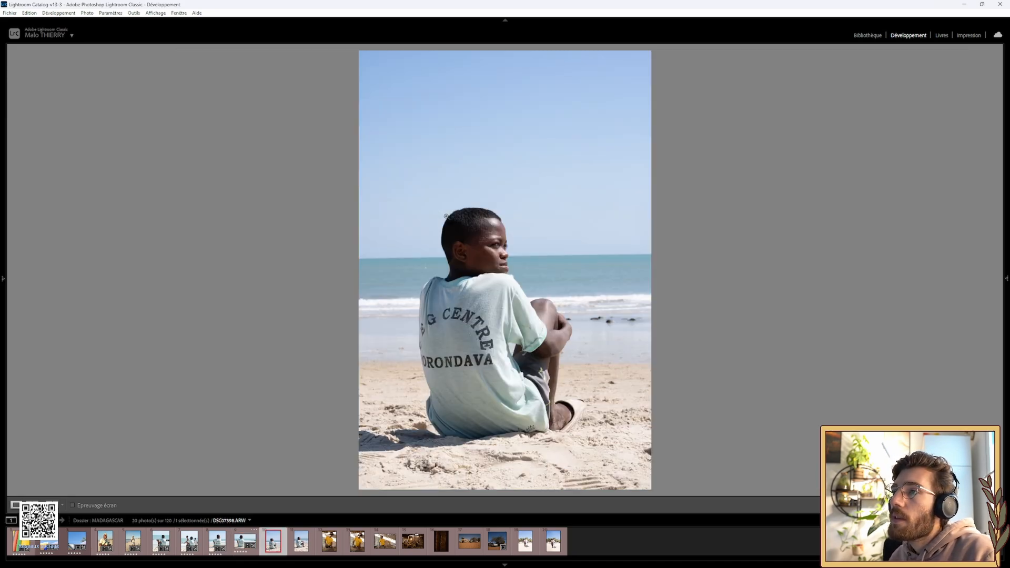
key(Right)
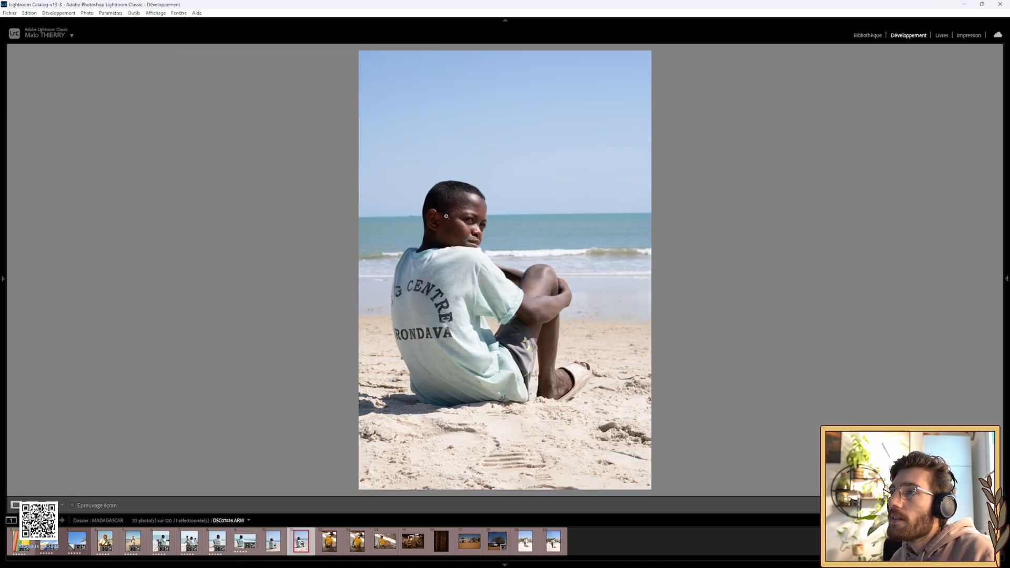
Apply the Ambiance plage (vert-jaune) preset to the portrait and reset its vibrance and saturation to 0.
key(Tab)
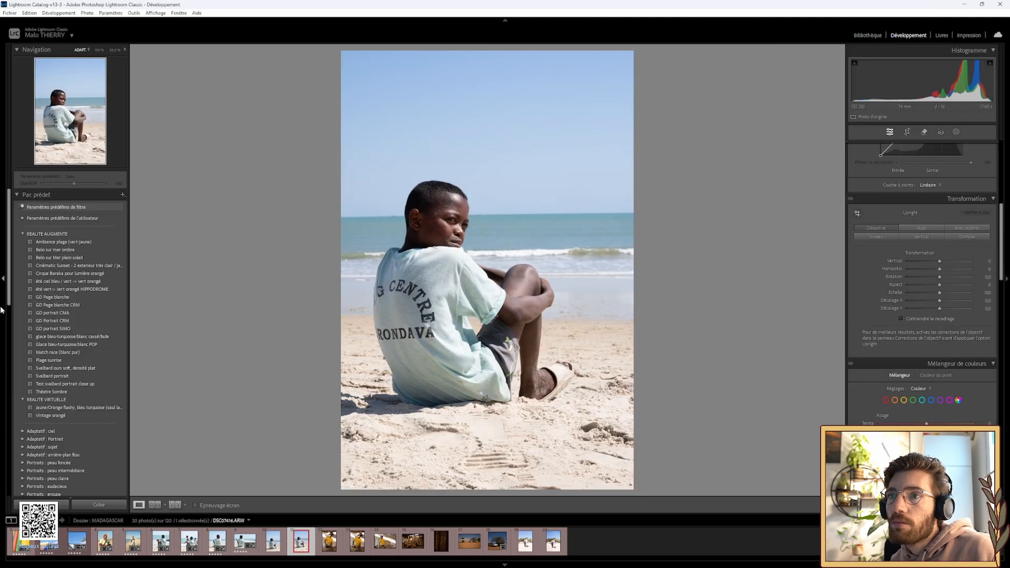
click(78, 244)
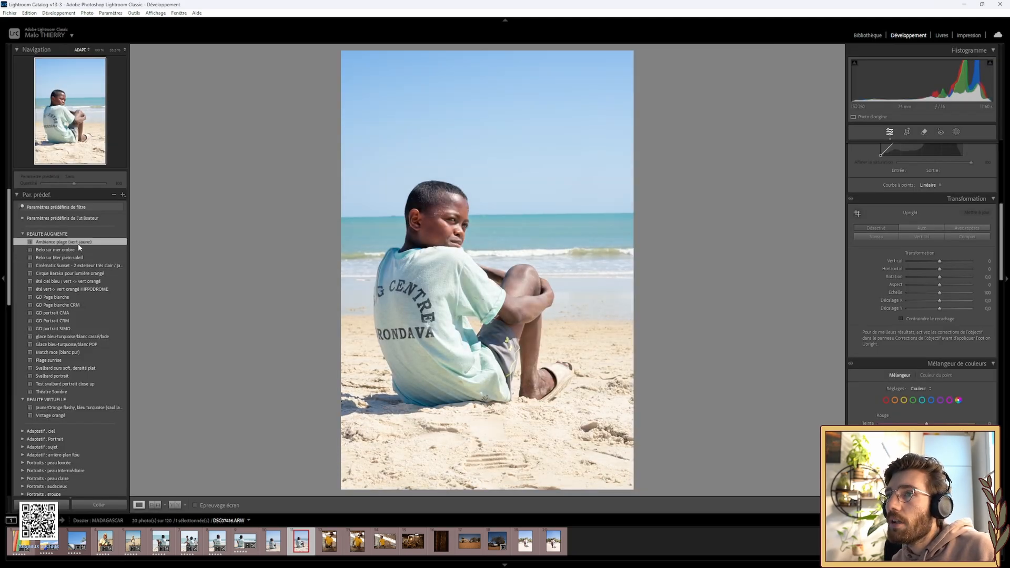
scroll(881, 258, up, 10)
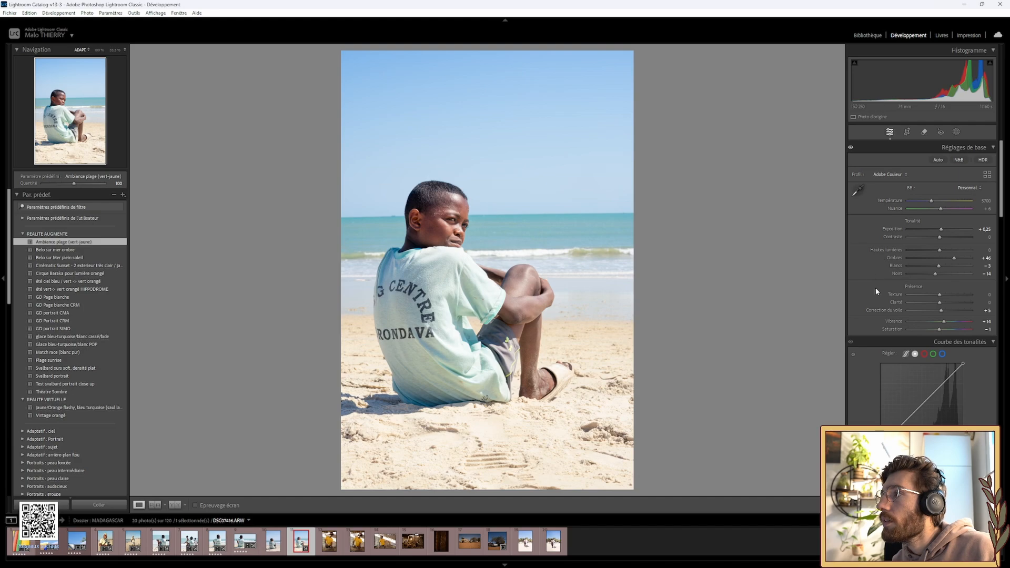
double_click(893, 321)
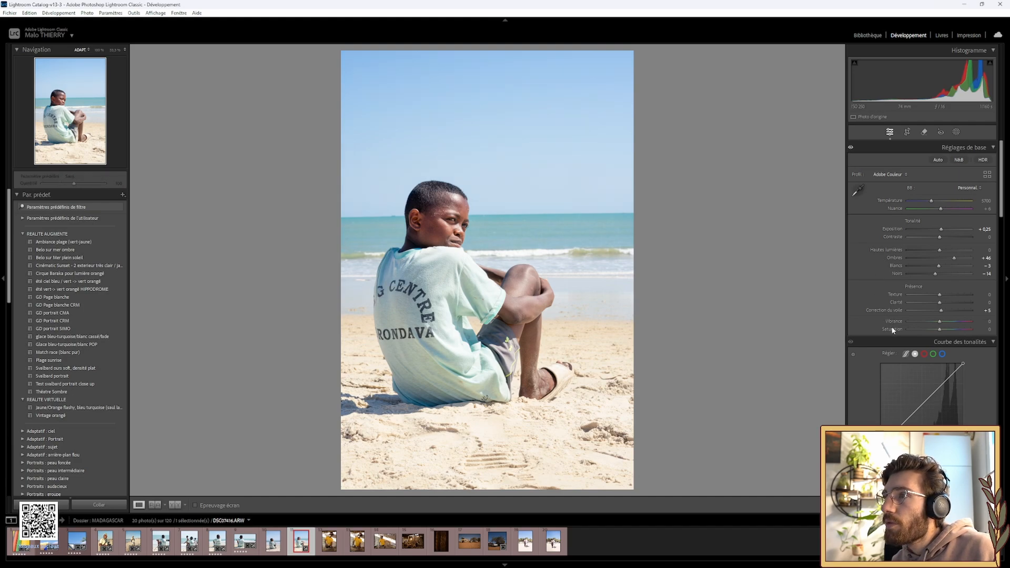
Crop the portrait to a 4 x 5 / 8 x 10 aspect, tightening the frame and repositioning the boy within it.
click(907, 131)
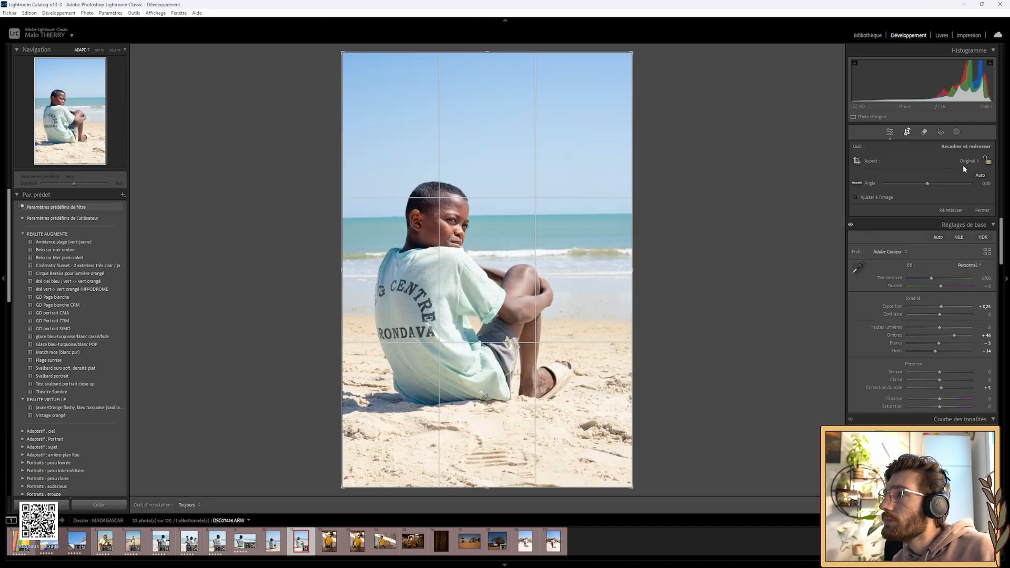
click(966, 161)
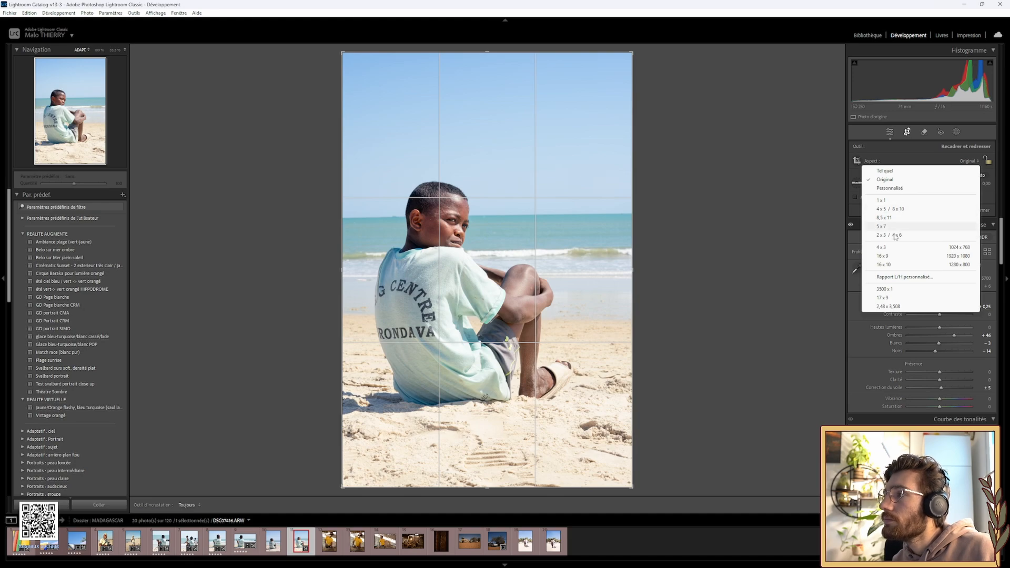
click(897, 210)
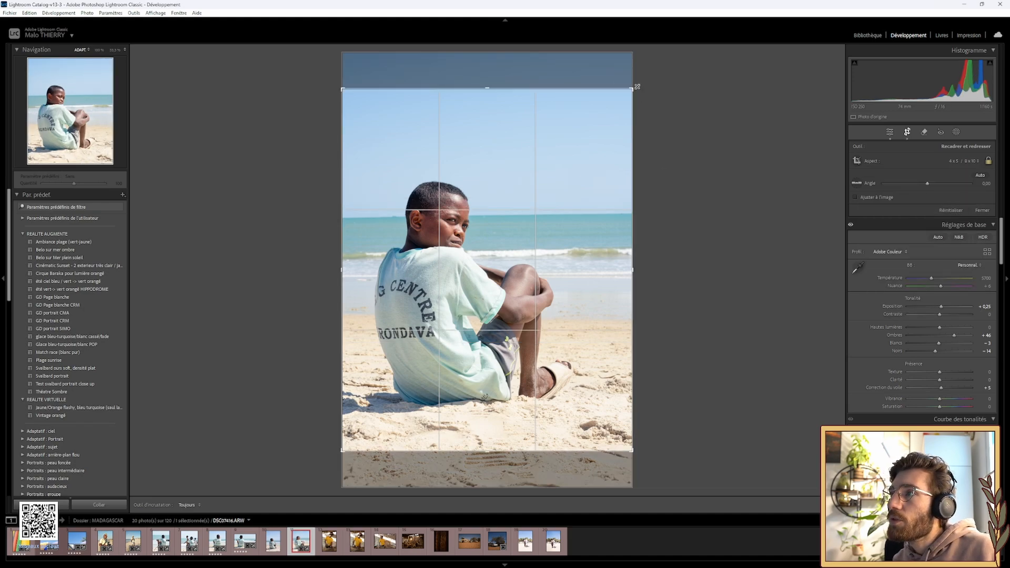
drag(633, 88, 613, 98)
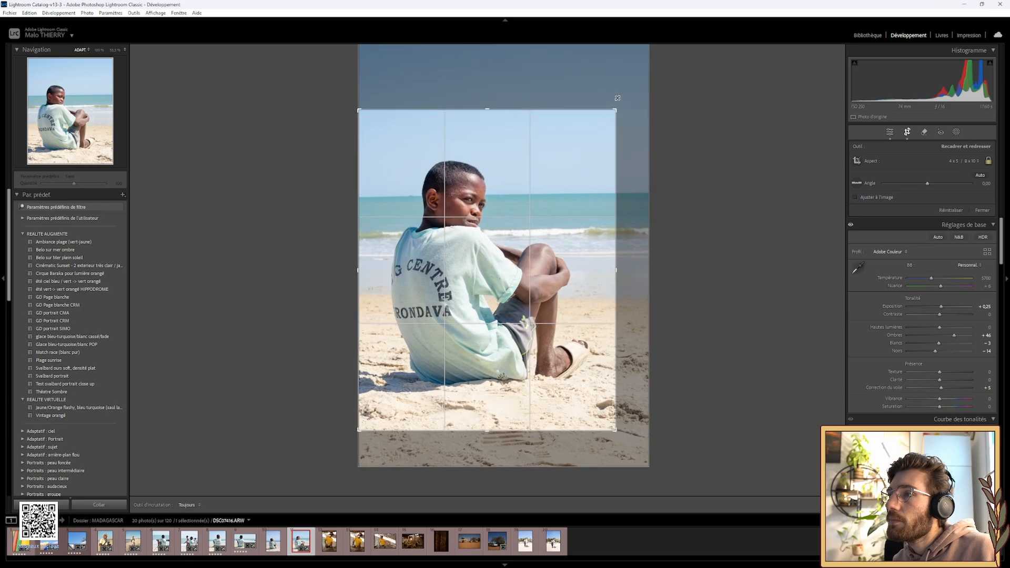
drag(496, 188, 488, 189)
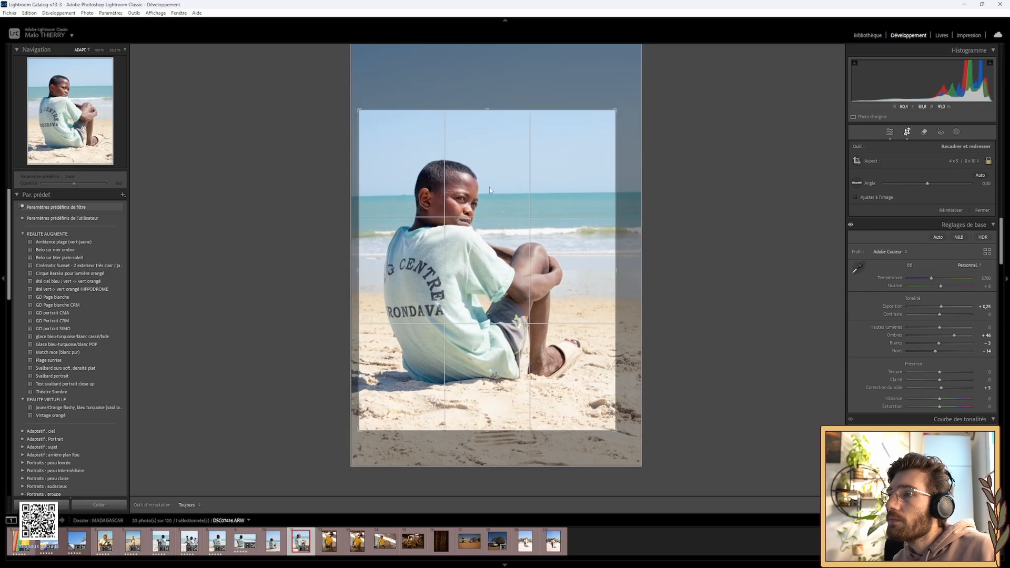
click(907, 133)
Raise the orange hue to +13 in the color mixer, and compare the portrait with its unedited version.
scroll(926, 226, down, 10)
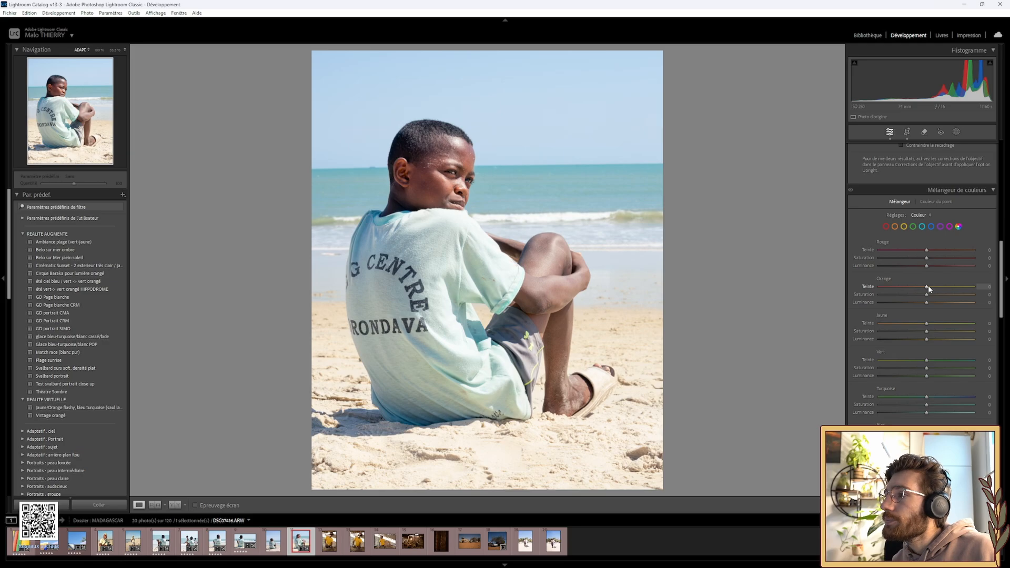
drag(928, 286, 933, 286)
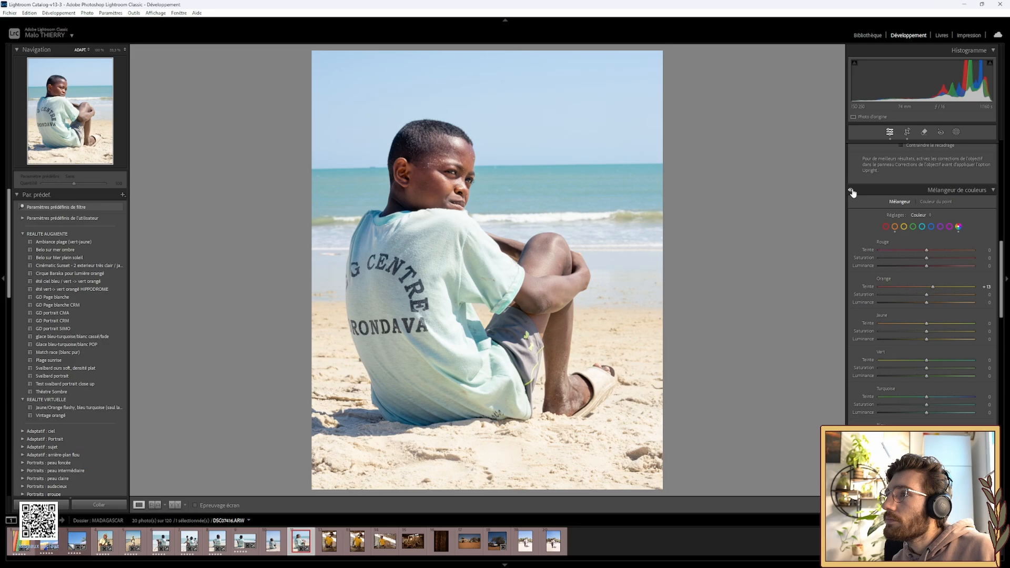
scroll(896, 253, up, 10)
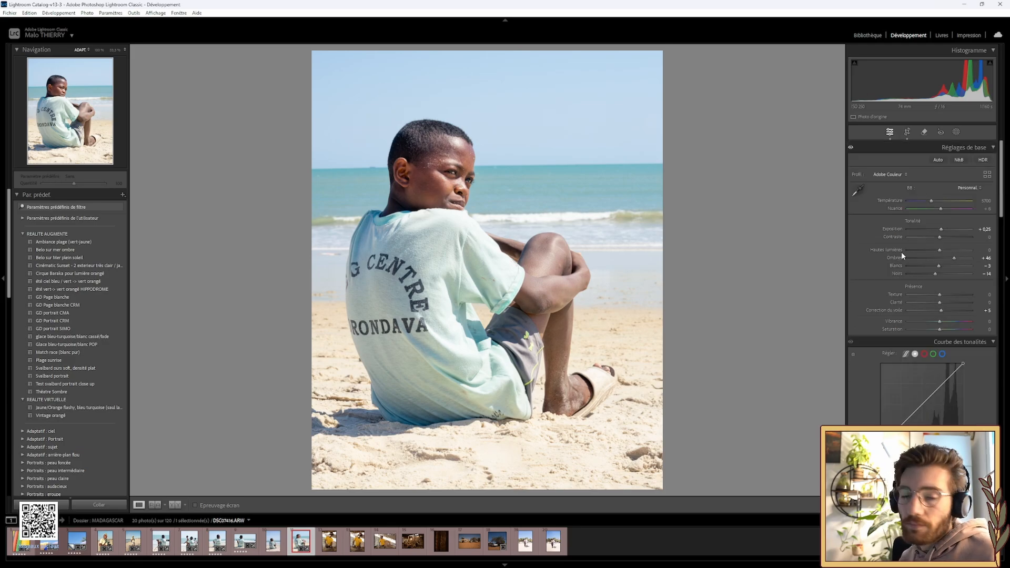
key(alt+backslash)
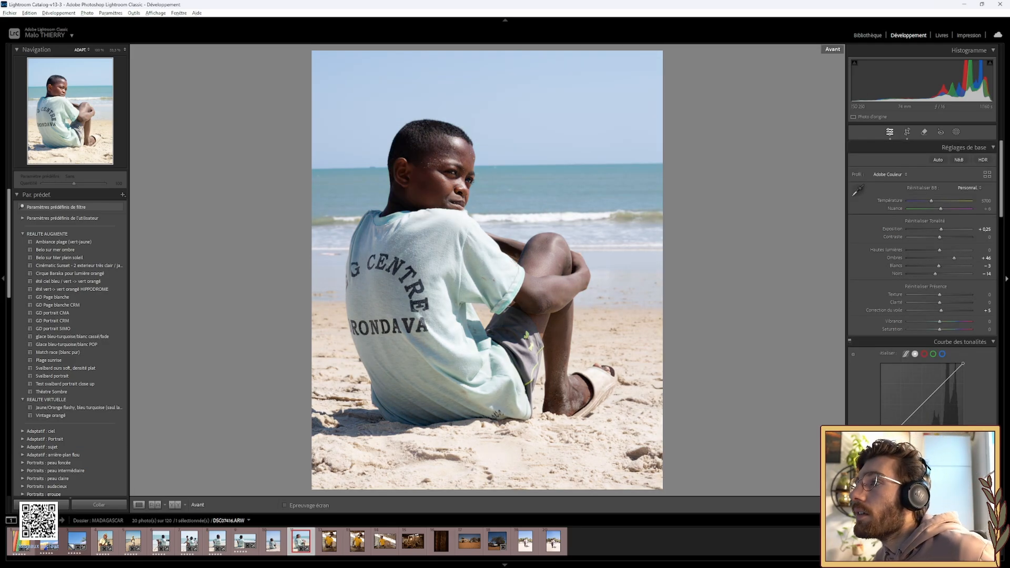
key(alt+backslash)
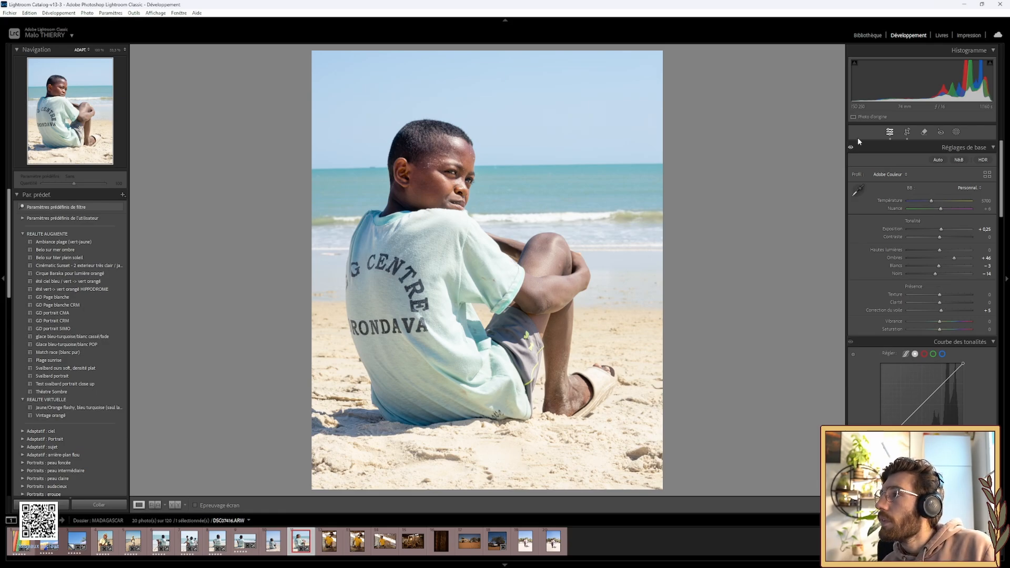
Straighten the portrait automatically and shift the image sideways within the crop frame to rebalance the boy's position.
click(909, 133)
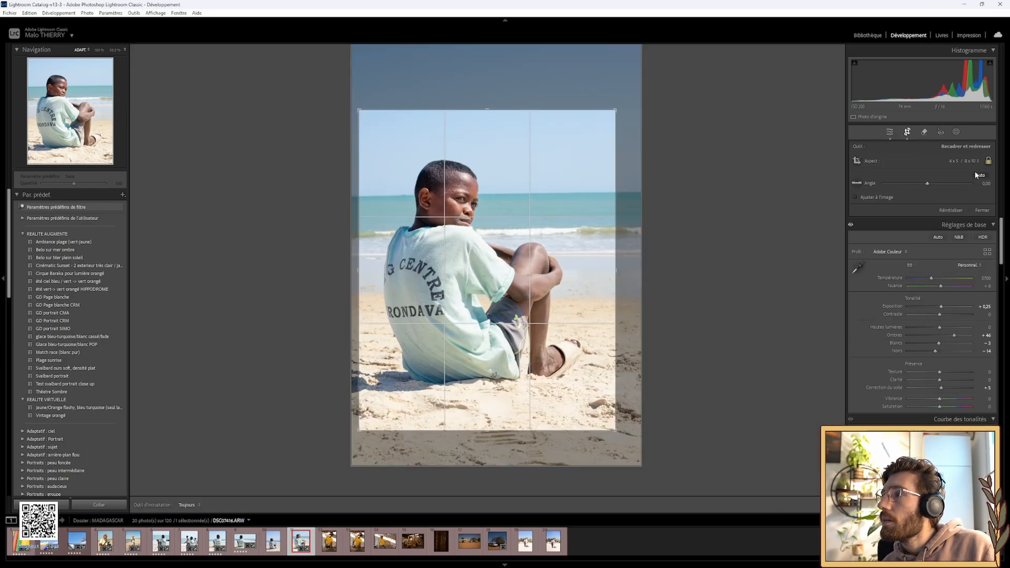
click(977, 175)
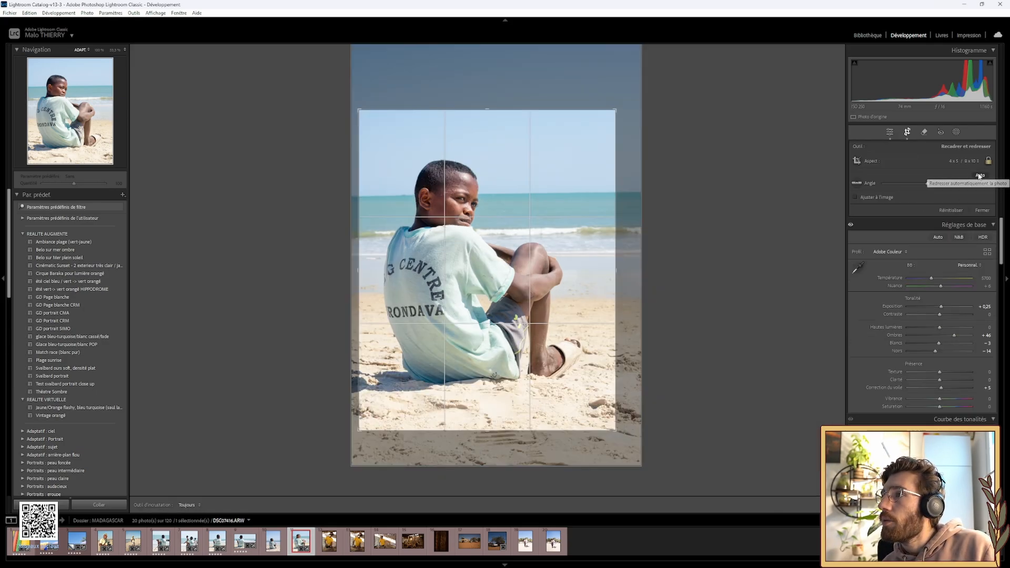
click(912, 134)
click(912, 134)
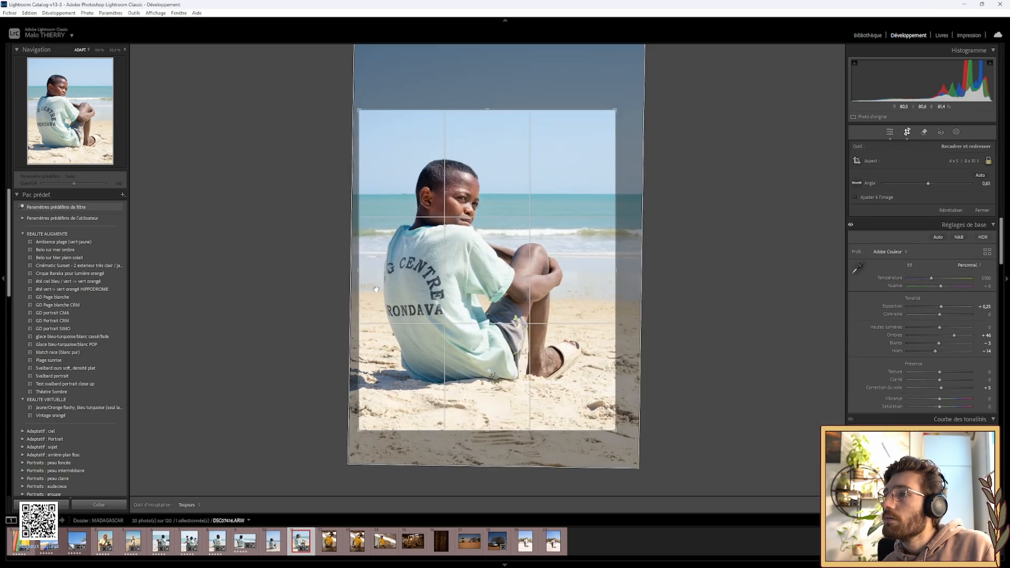
drag(458, 277, 454, 278)
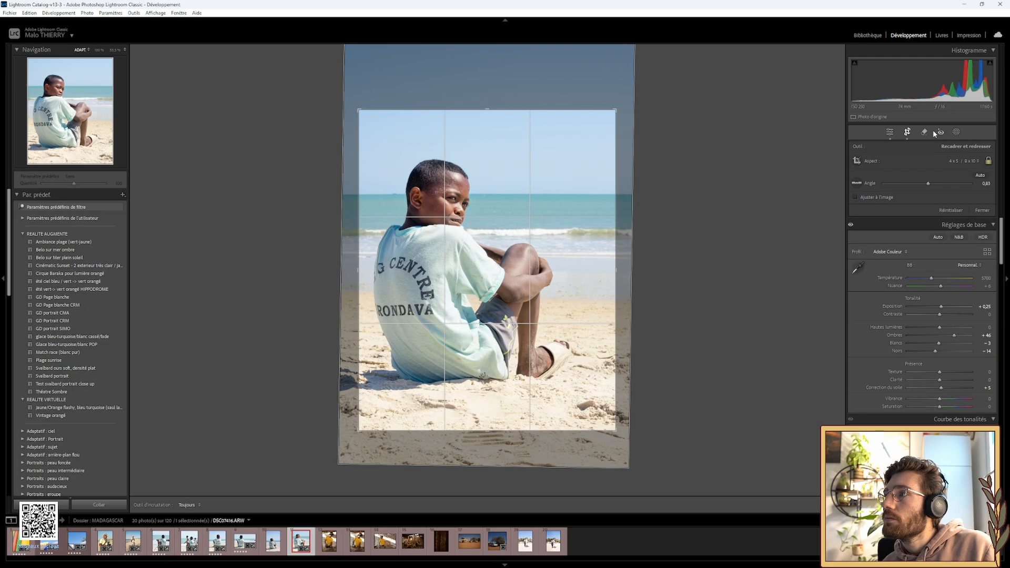
Apply the adjusted crop to the portrait of the boy.
click(908, 133)
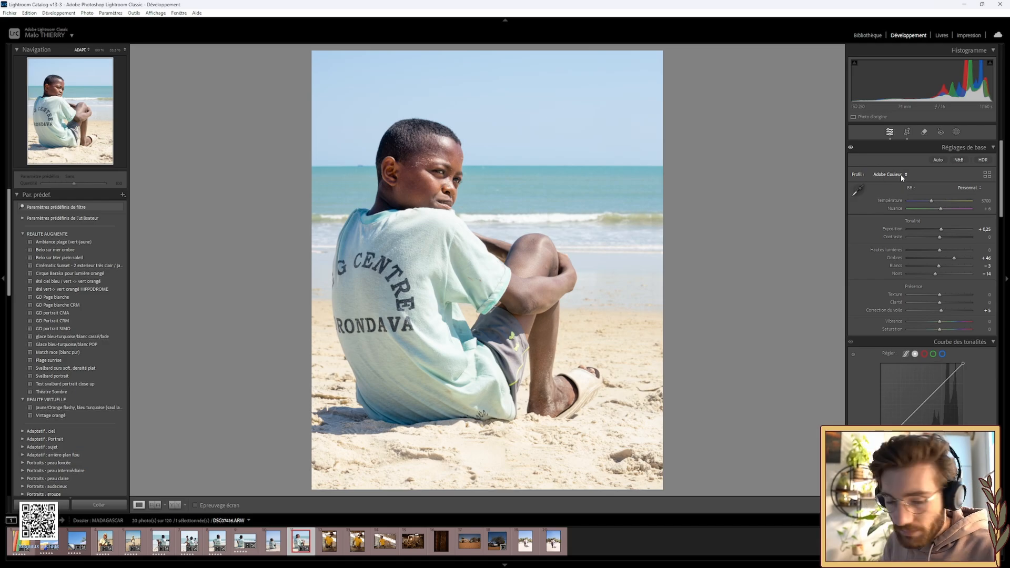
Switch to the Artlist page in the browser and play the track Hit It! from the Twitch artboard.
key(alt+Tab)
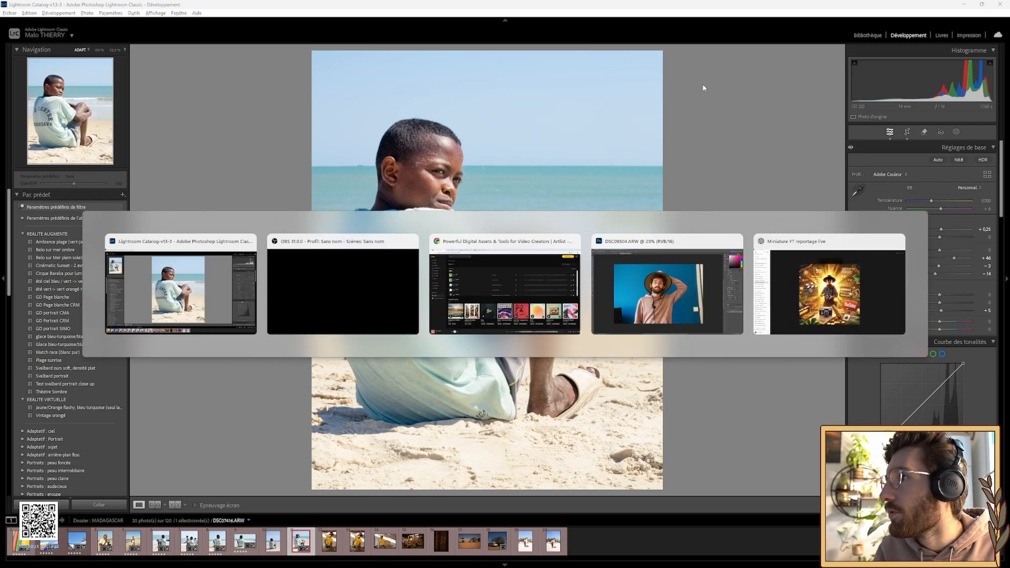
key(Escape)
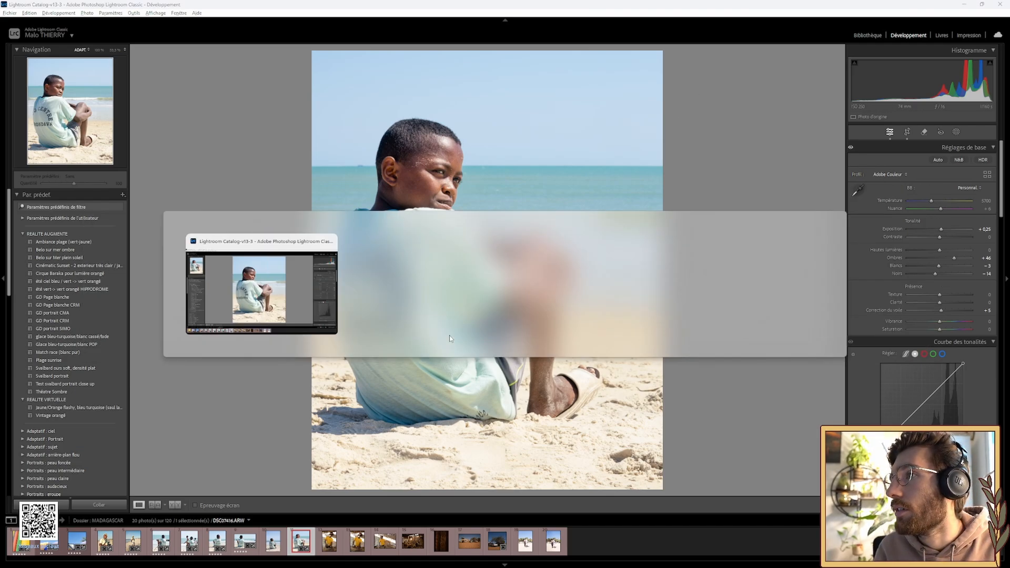
key(alt+Tab)
click(447, 333)
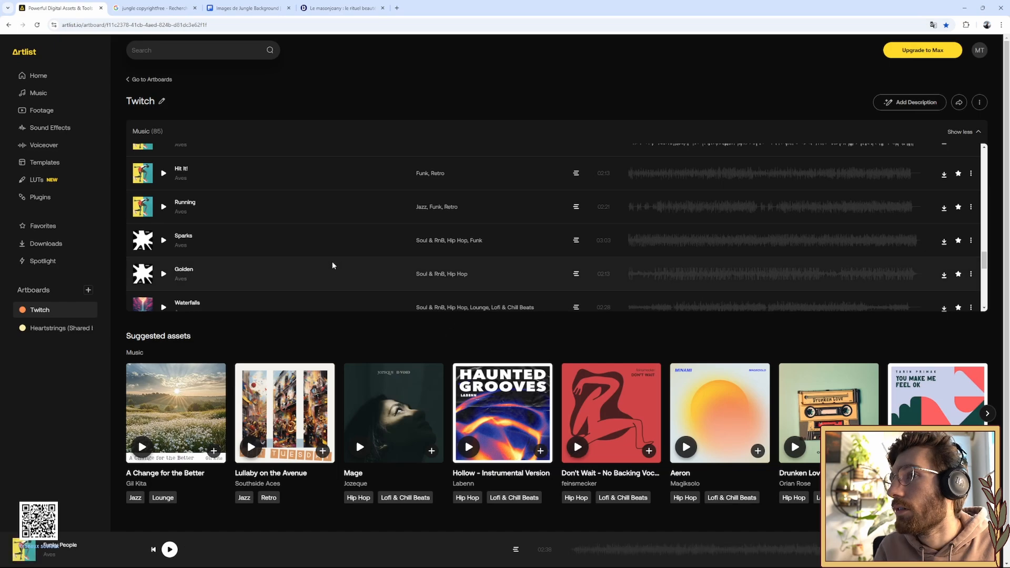
scroll(352, 264, down, 3)
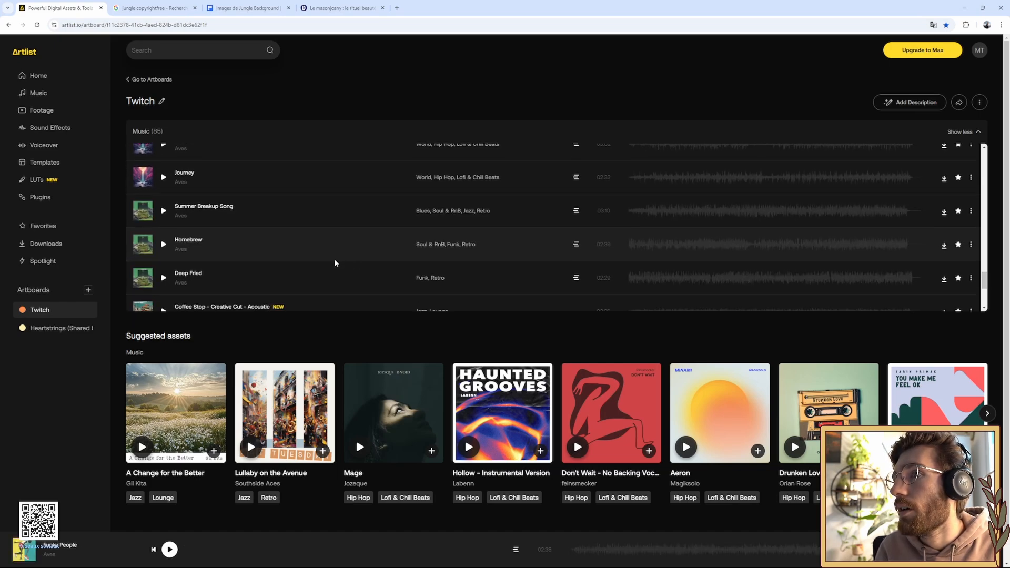
scroll(335, 263, down, 4)
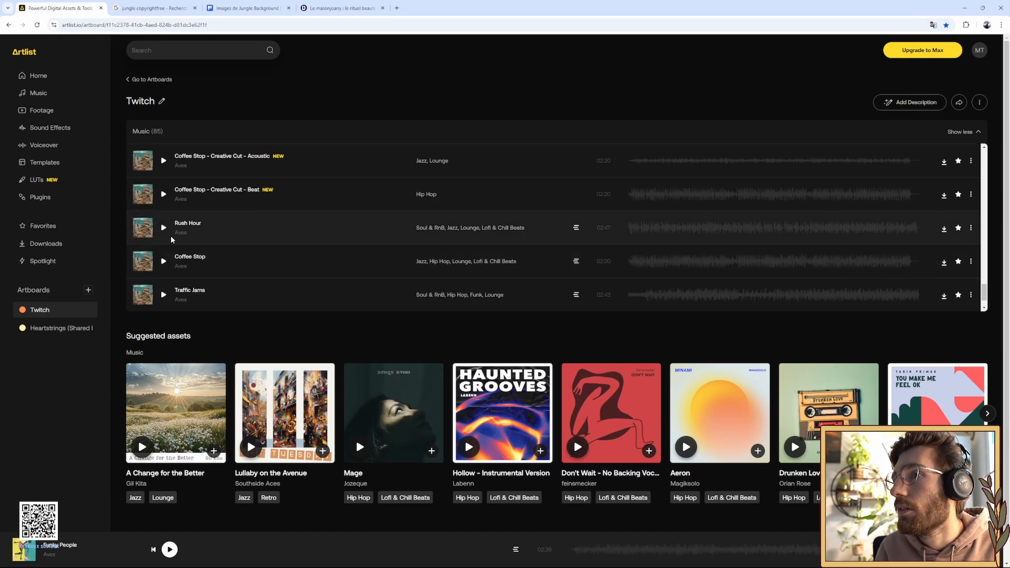
scroll(172, 240, up, 8)
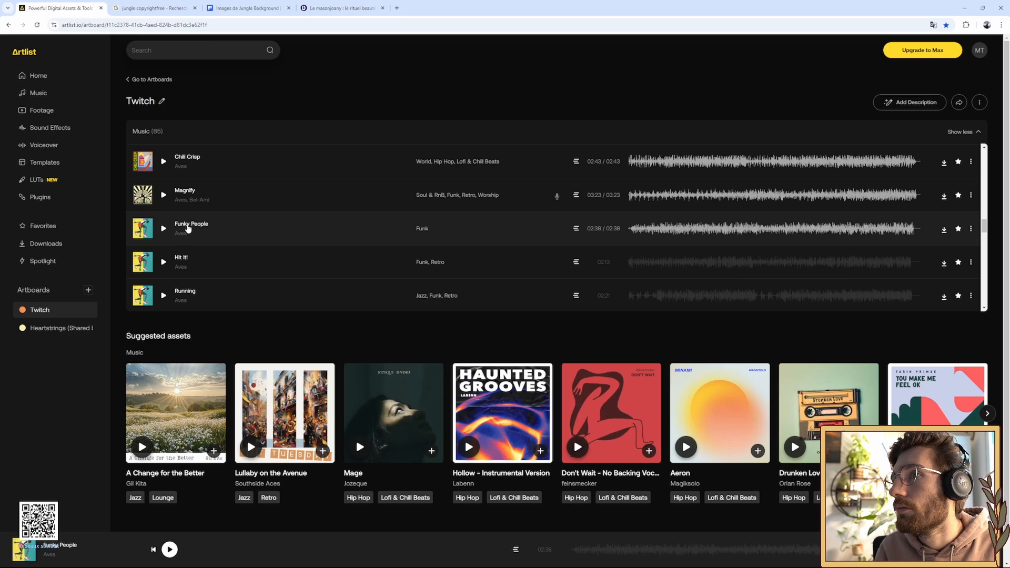
click(431, 261)
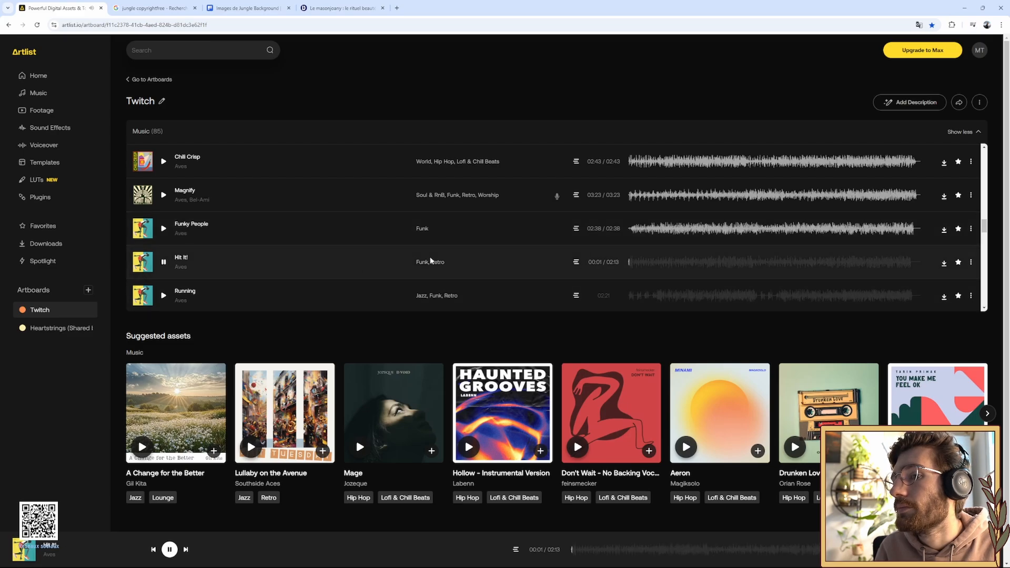
Return to Lightroom Classic, rate the boy's beach portrait five stars and open the next photo in the series.
key(alt+Tab)
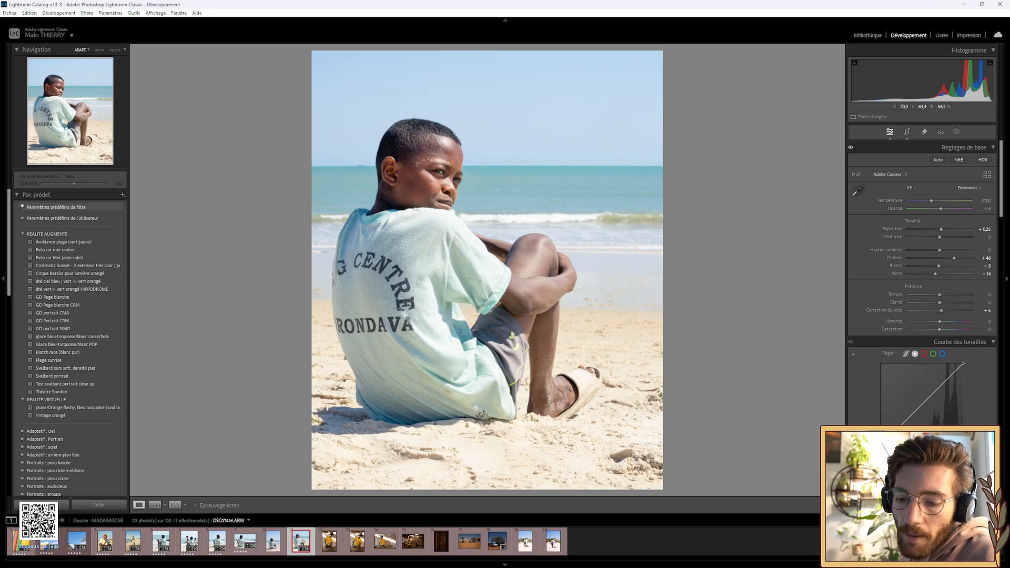
key(5)
key(Right)
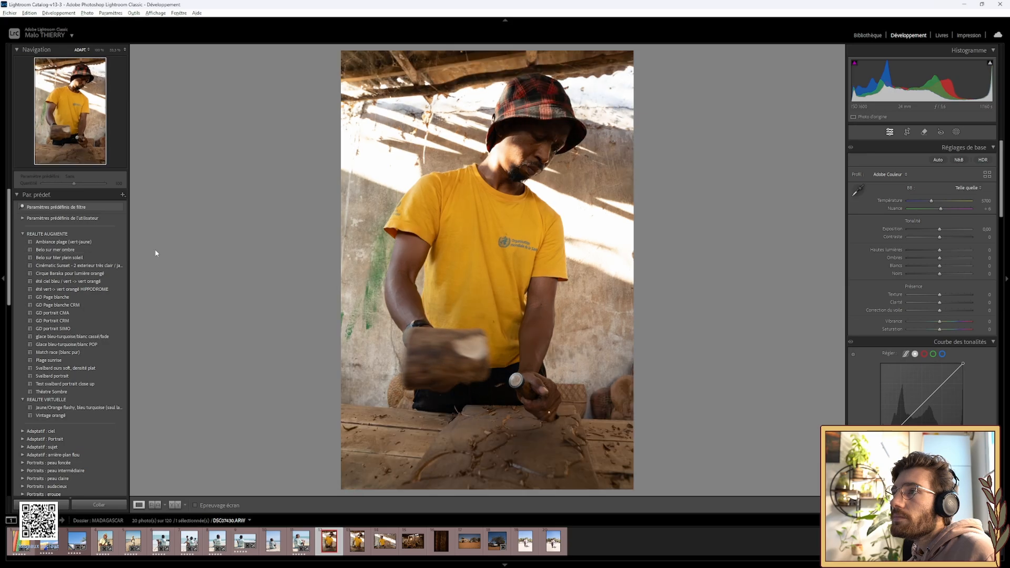
Apply the Belo sur mer ombre preset to the photo of the woodcarver and set its exposure to +0.25.
click(105, 250)
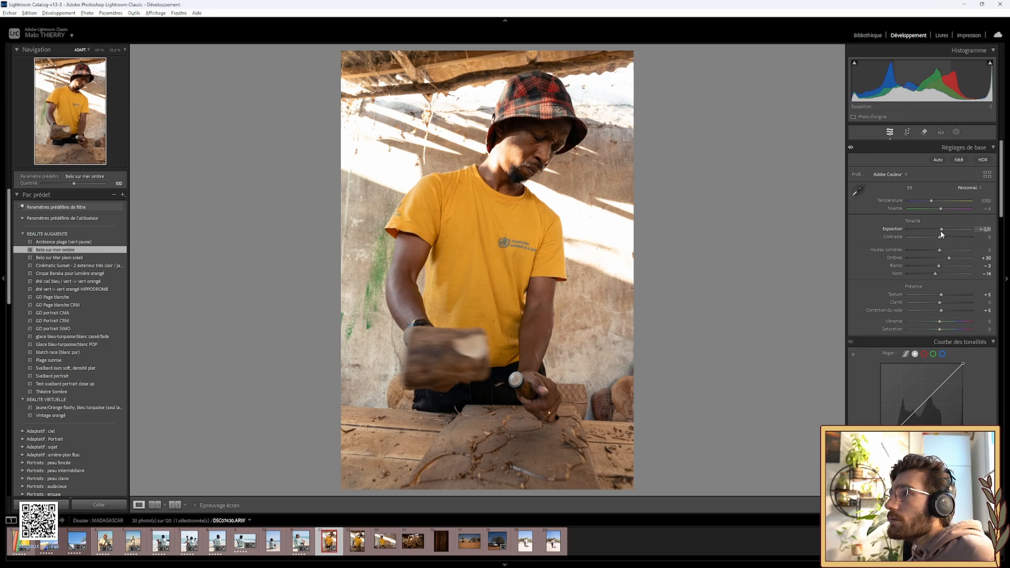
drag(942, 234, 940, 236)
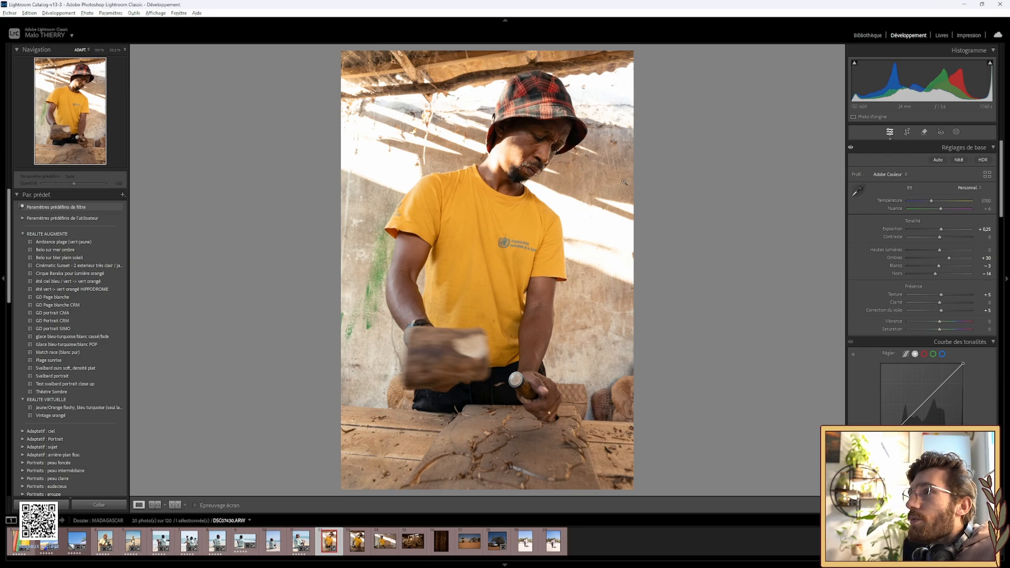
Examine the woodcarver's face at 100% and compare the edited photo with its unedited version.
click(555, 126)
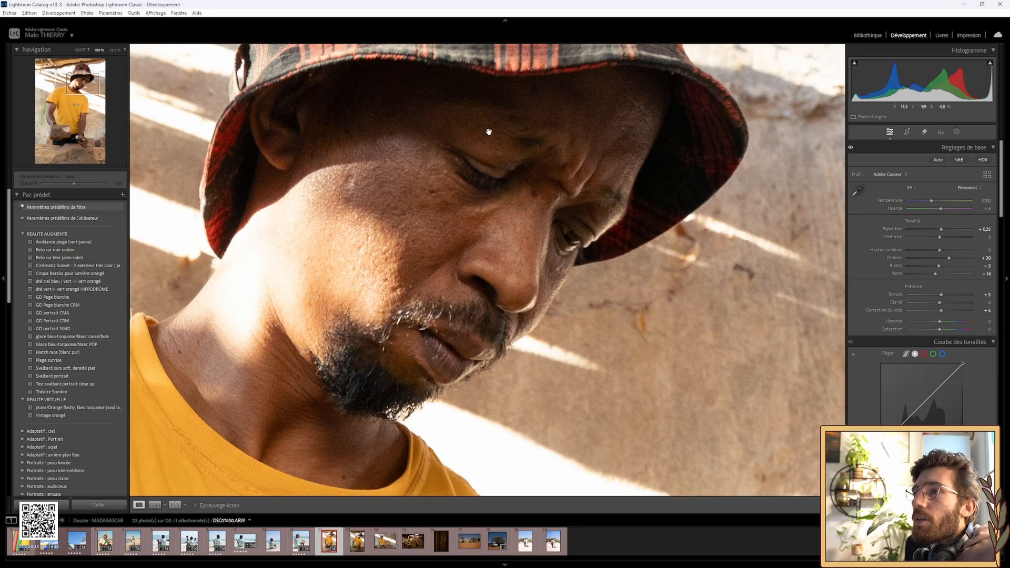
click(453, 175)
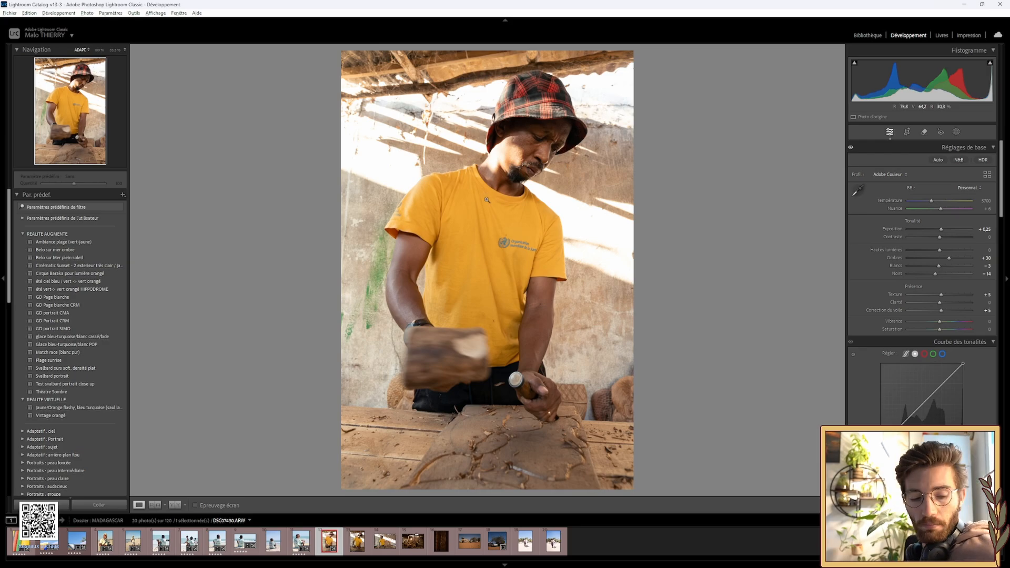
key(alt)
key(backslash)
key(backslash)
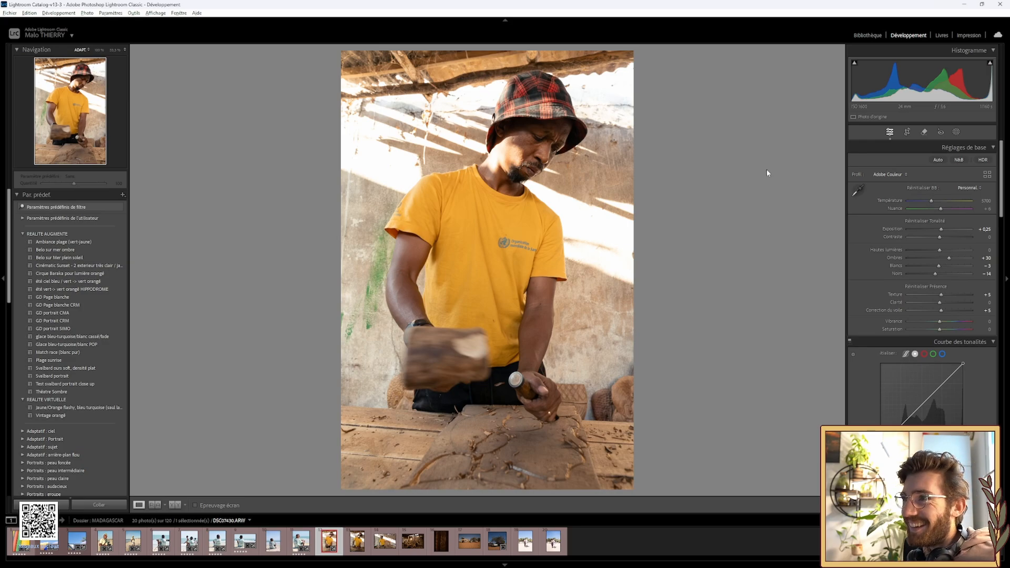
key(backslash)
key(backslash)
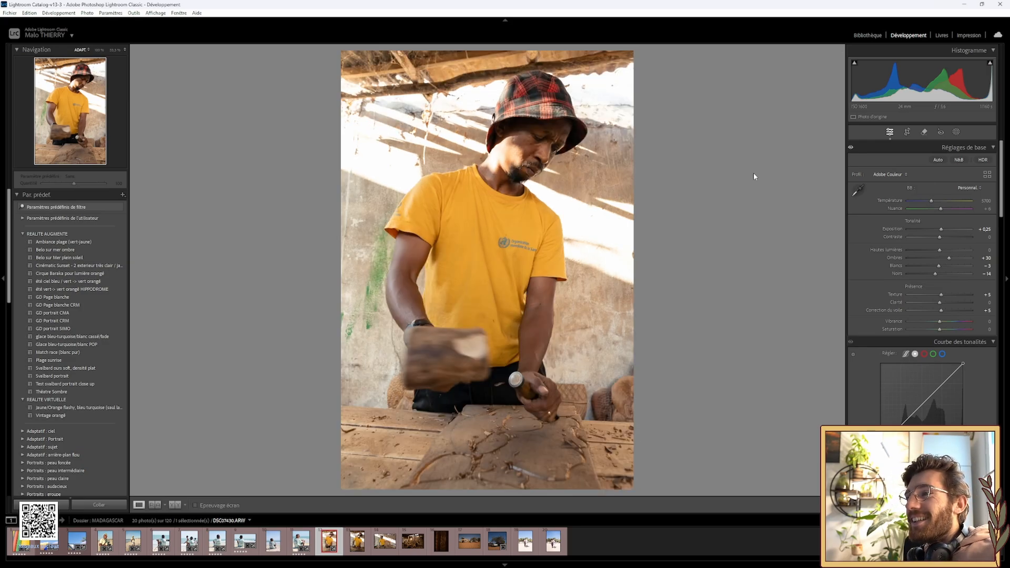
Try trimming the right edge of the woodcarver photo, first with a free crop and again at the original aspect ratio.
click(905, 132)
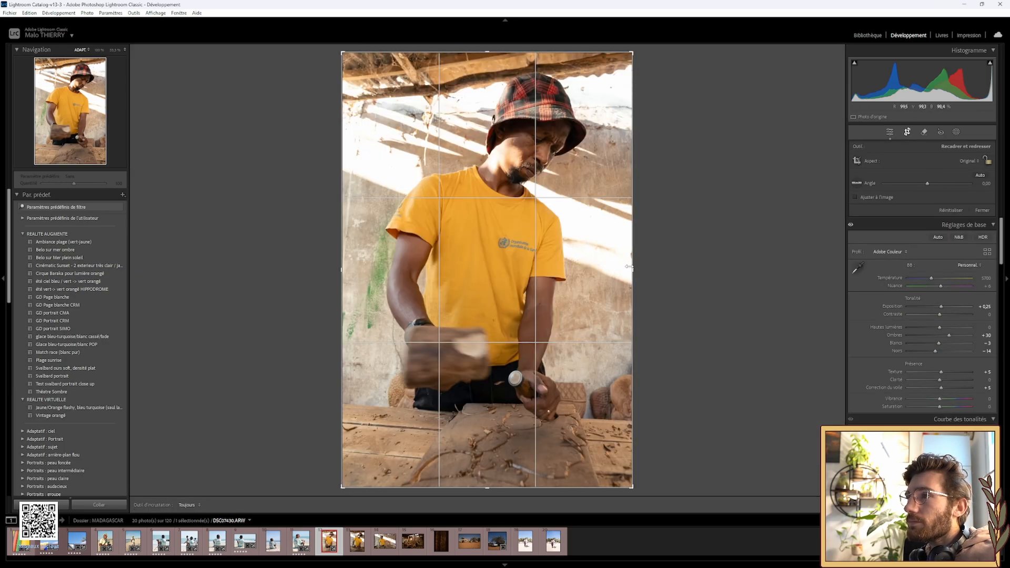
drag(630, 267, 627, 266)
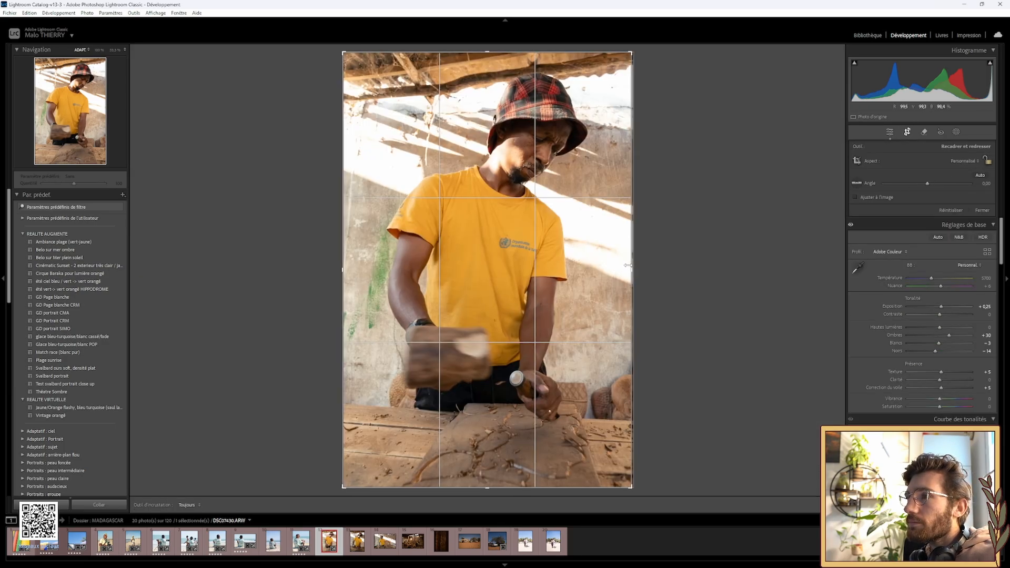
click(908, 133)
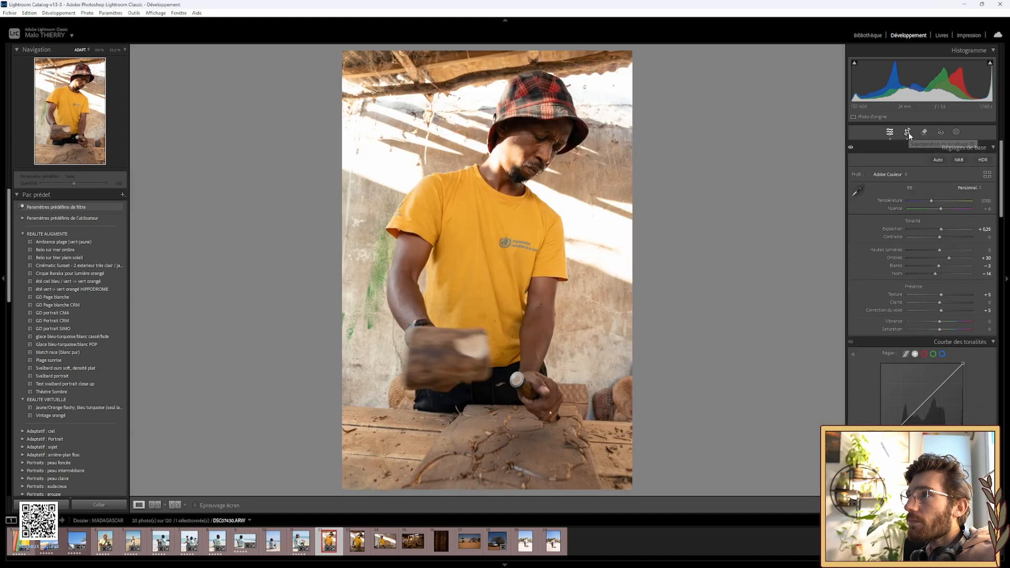
click(907, 133)
click(951, 210)
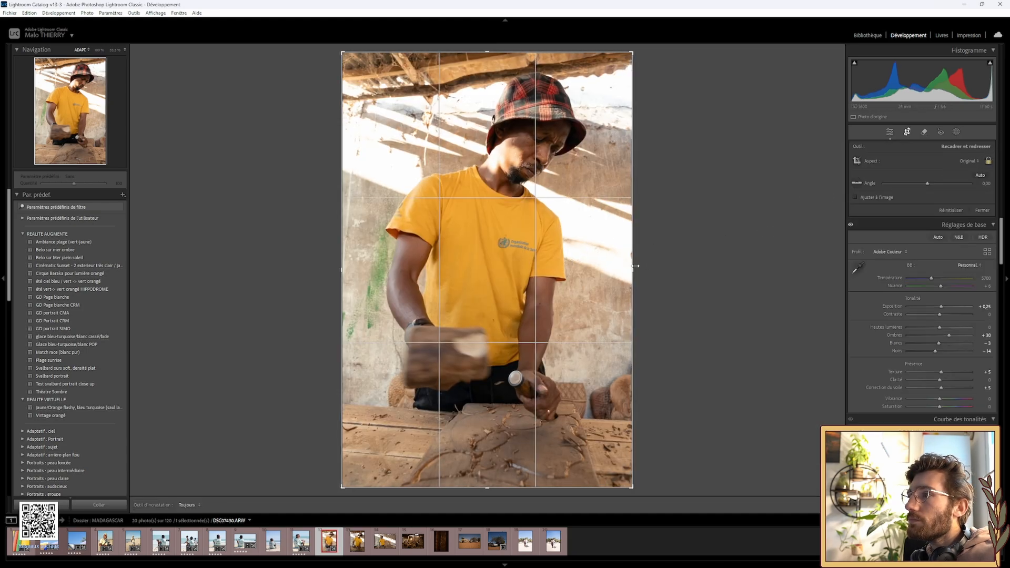
drag(635, 266, 633, 265)
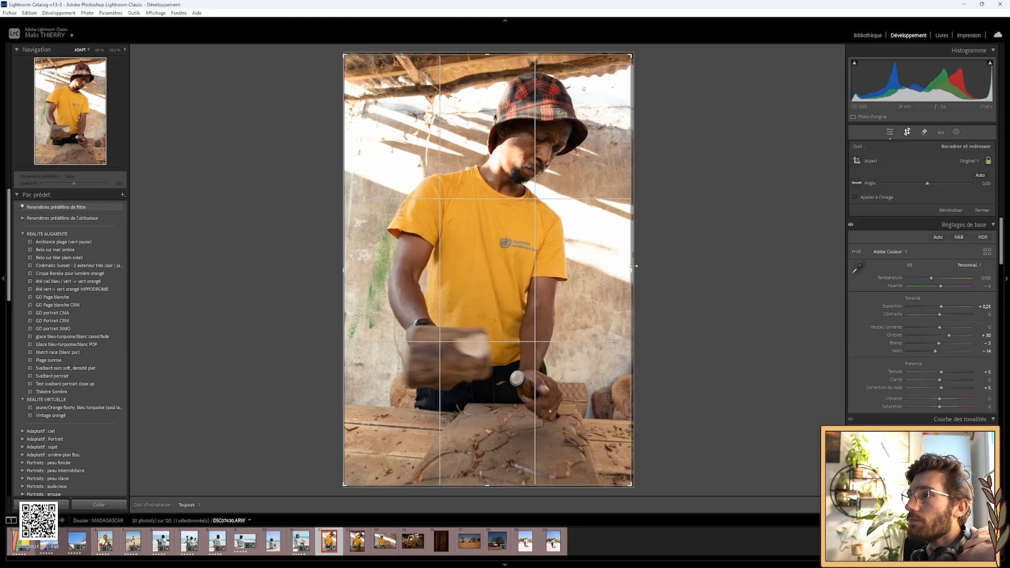
click(907, 132)
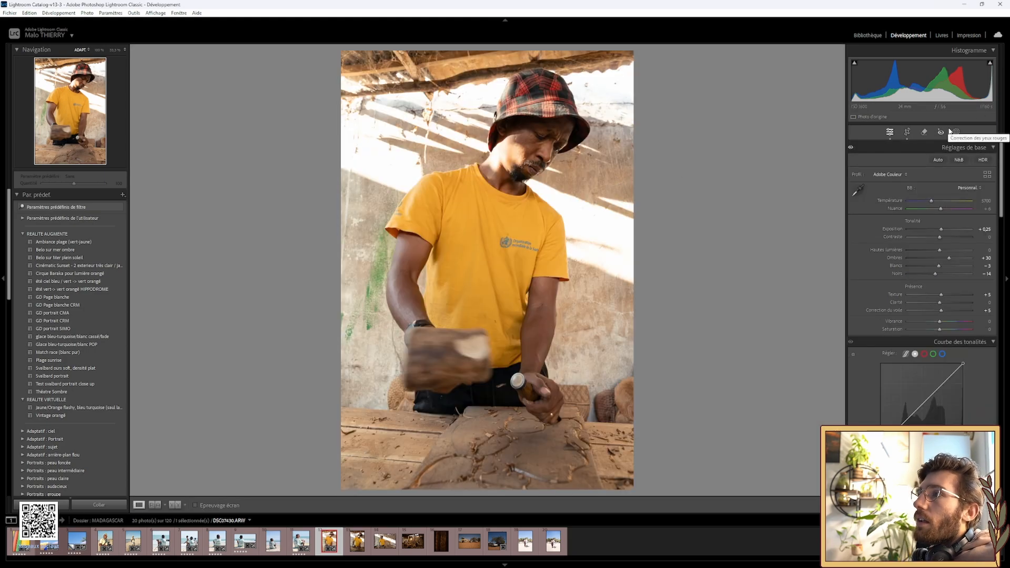
click(908, 132)
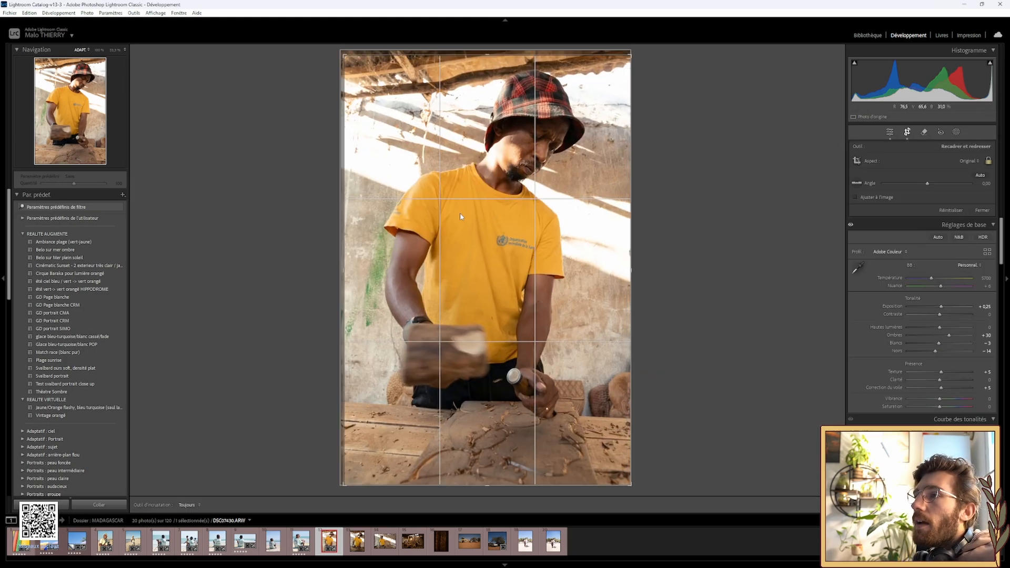
key(ctrl+z)
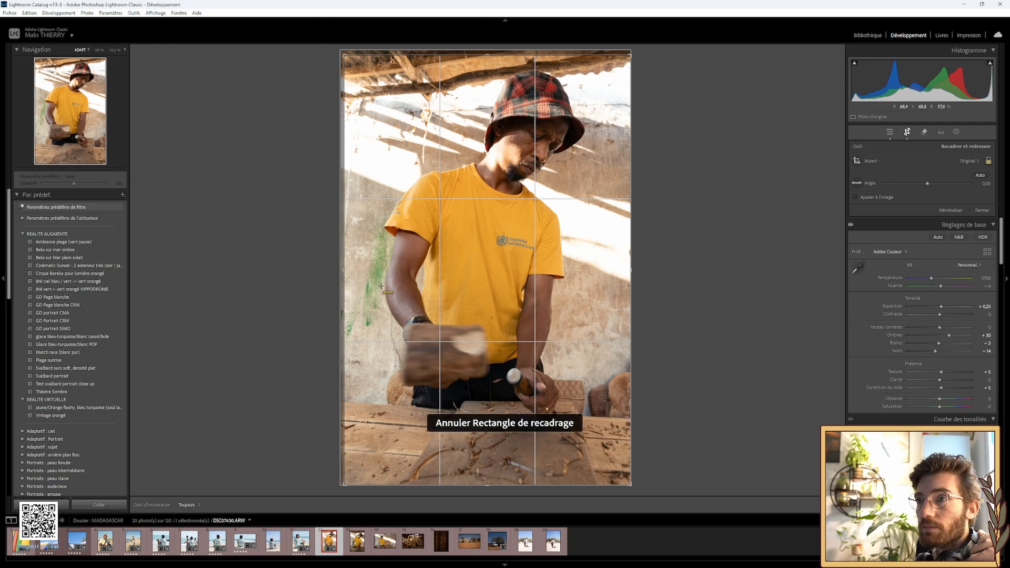
click(906, 132)
Remove the small distraction at the photo's right edge, beside the man's sleeve, with the Remove tool at size 10.
key(q)
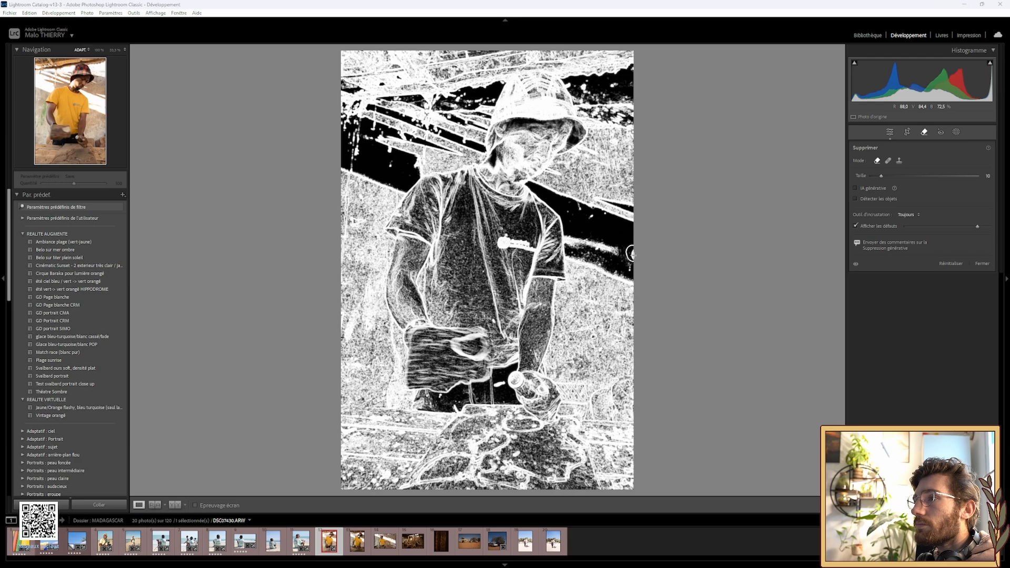
click(631, 254)
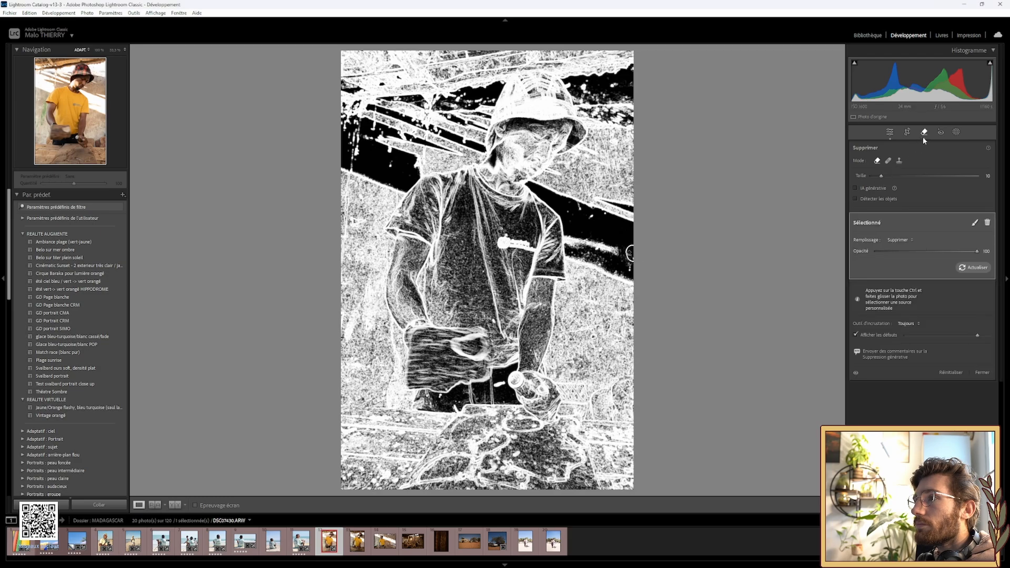
click(923, 132)
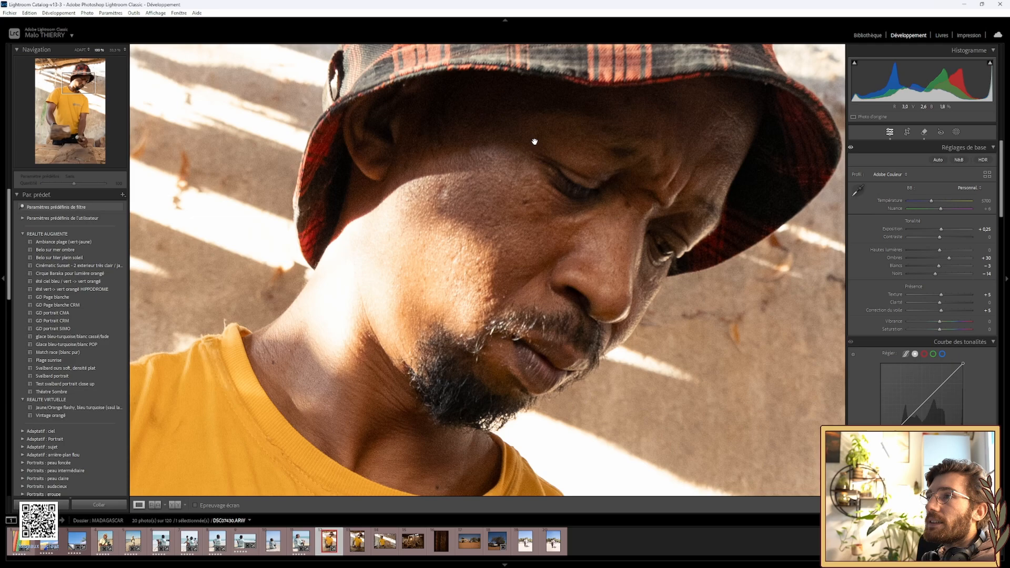
Crop the woodcarver photo to a 4 x 5 / 8 x 10 aspect and reposition the image to keep most of his hat in frame.
click(534, 141)
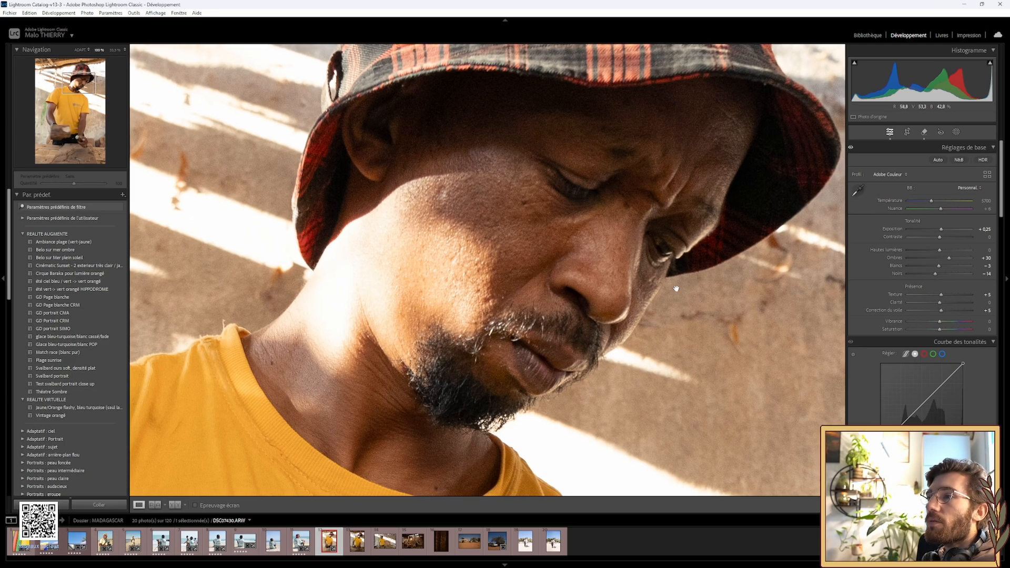
click(672, 272)
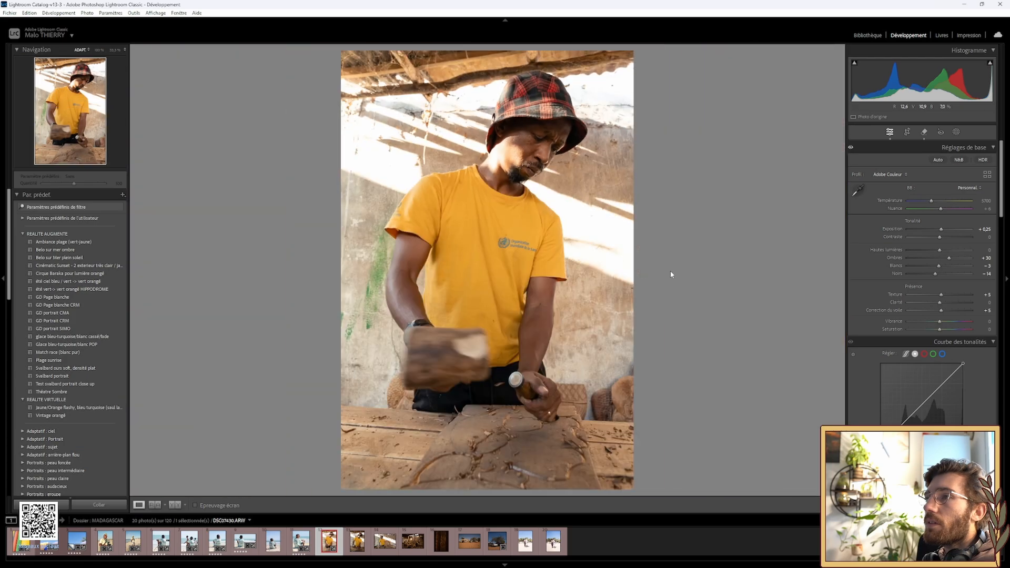
click(907, 132)
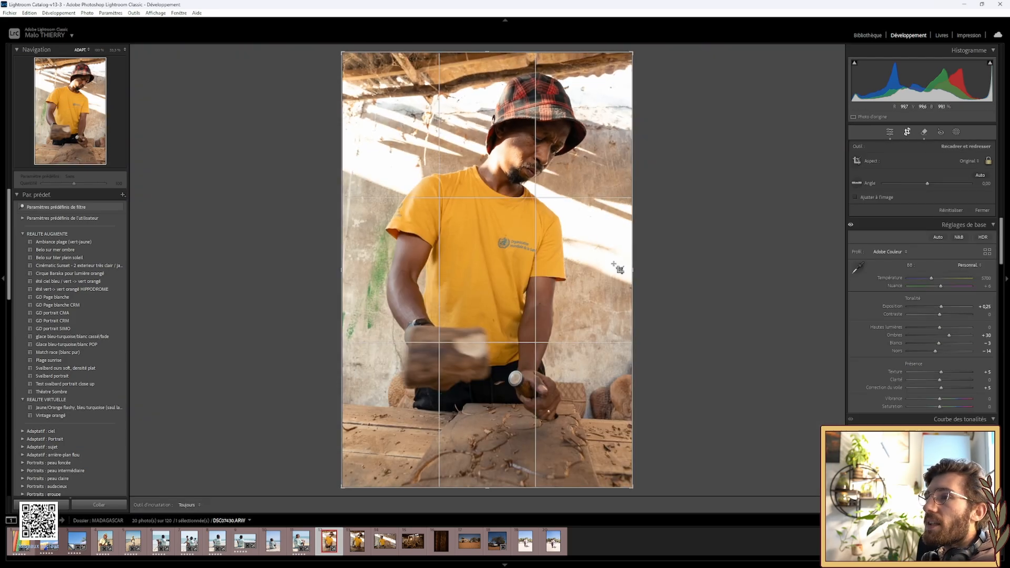
click(962, 167)
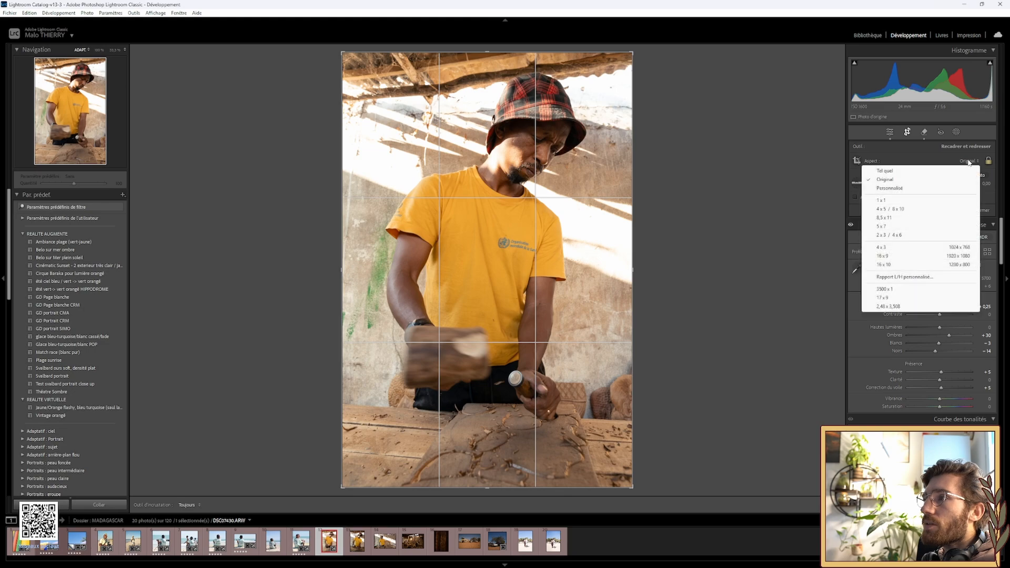
click(914, 210)
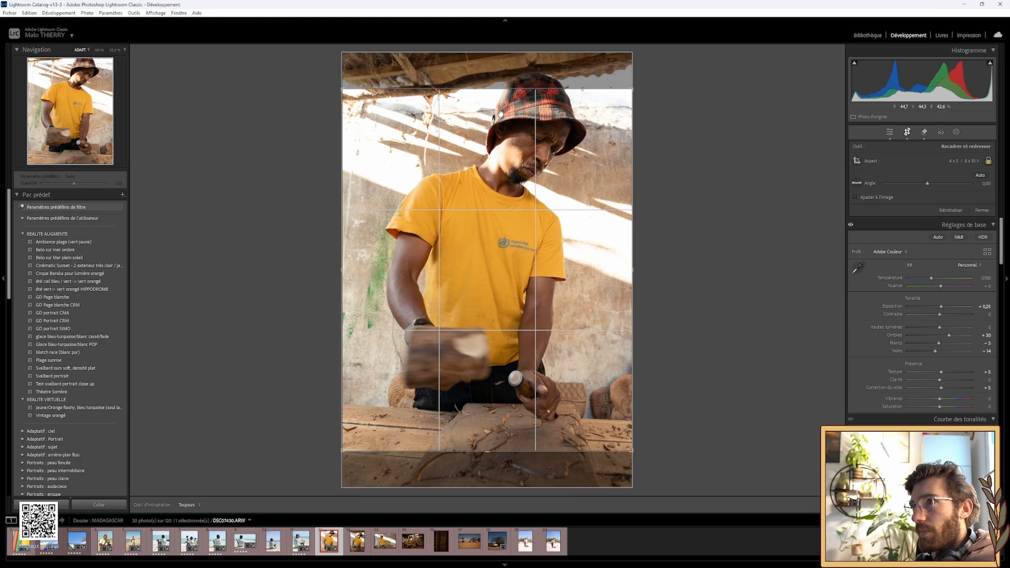
drag(487, 281, 471, 230)
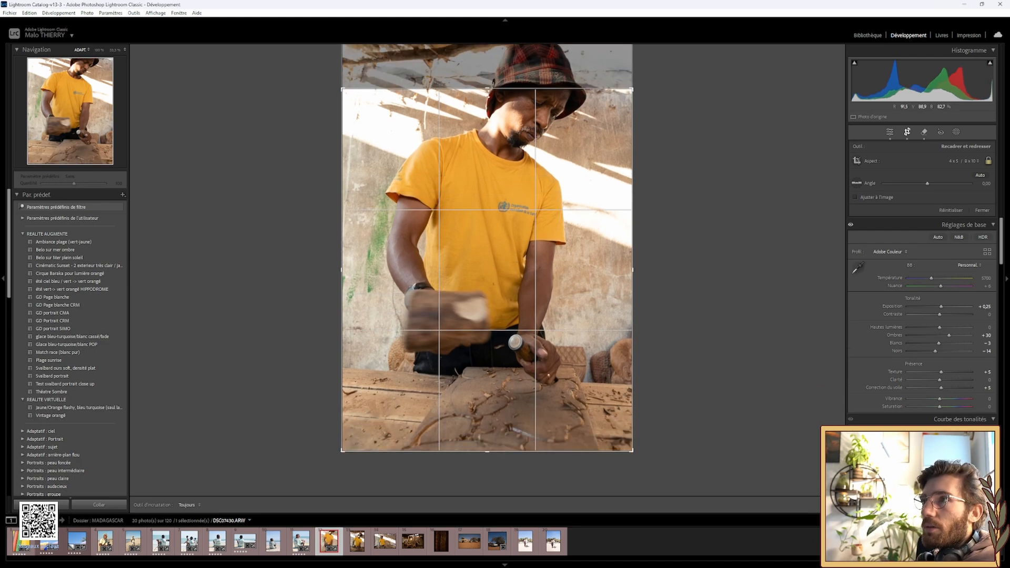
click(907, 134)
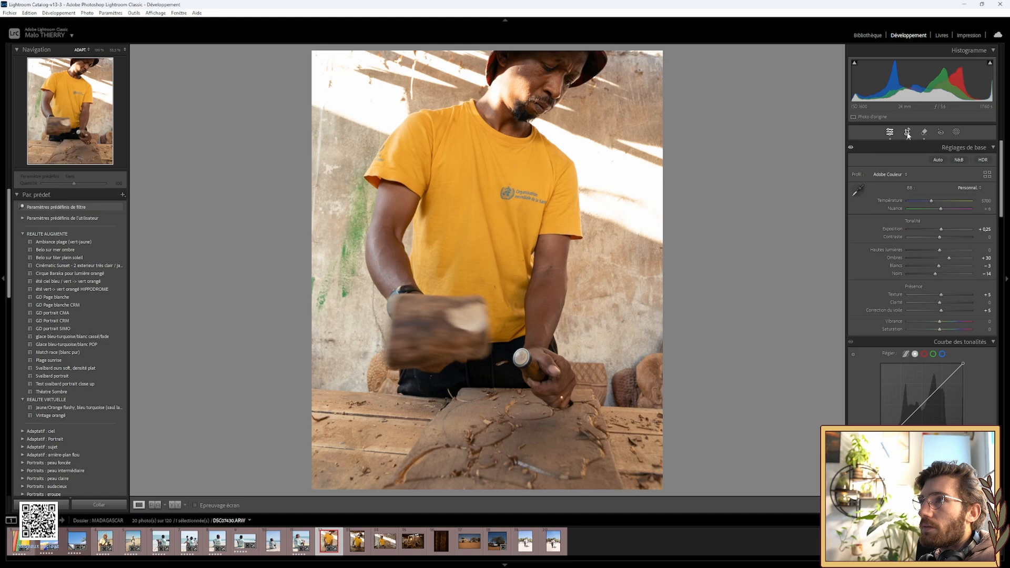
click(907, 133)
drag(524, 169, 524, 188)
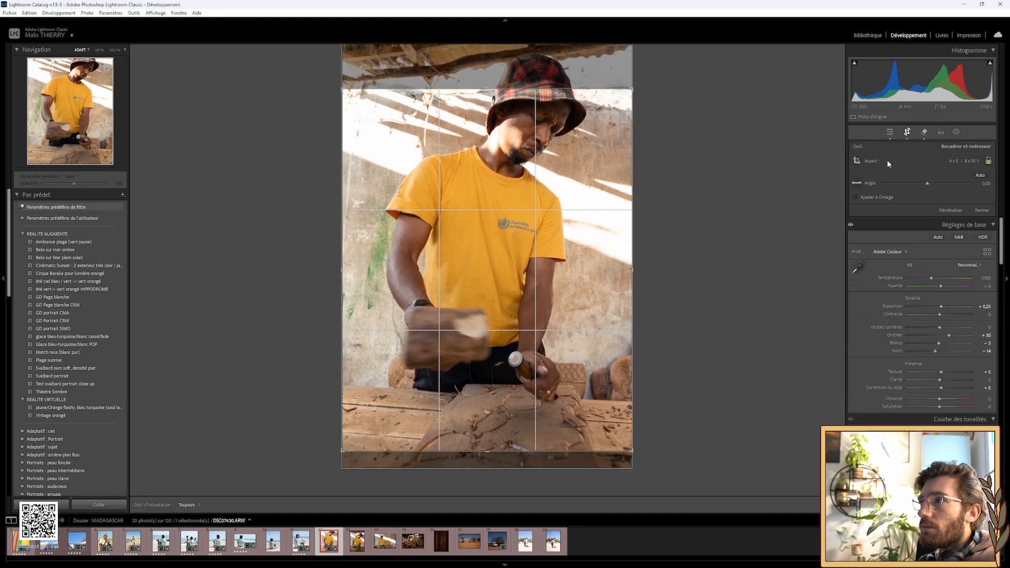
Tighten the woodcarver photo's 4 x 5 crop slightly from its lower-left corner.
click(907, 134)
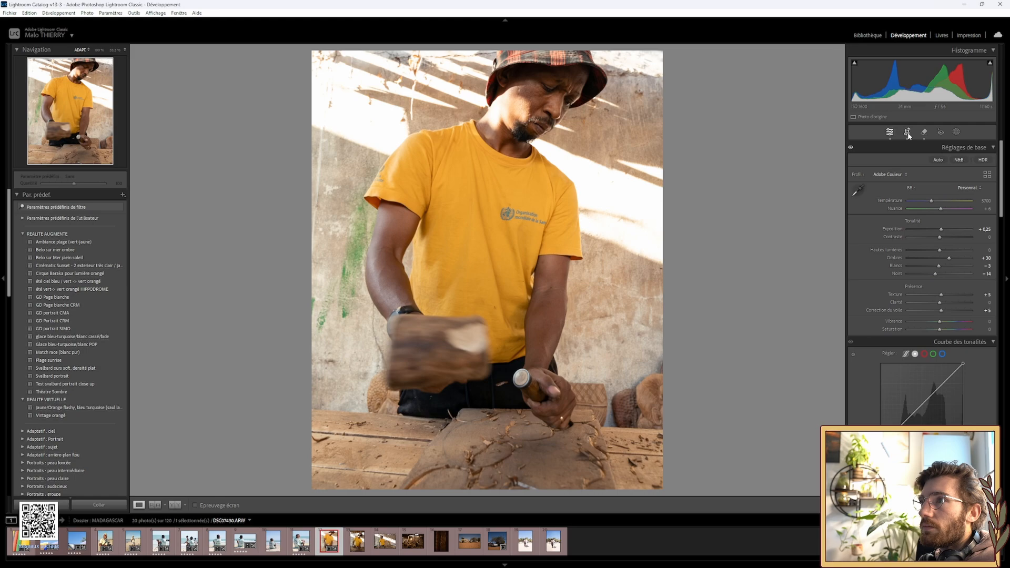
click(908, 132)
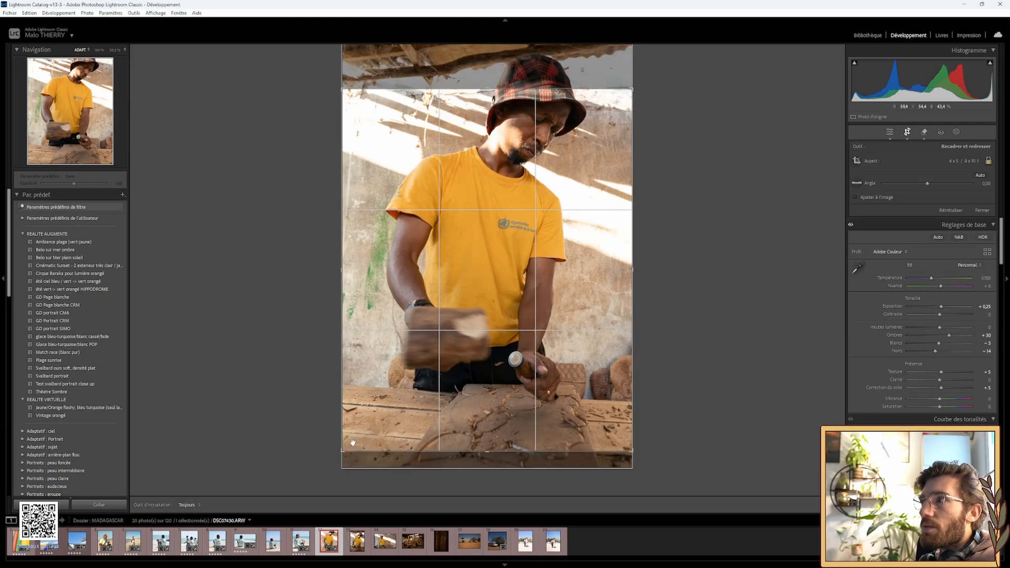
drag(343, 450, 353, 446)
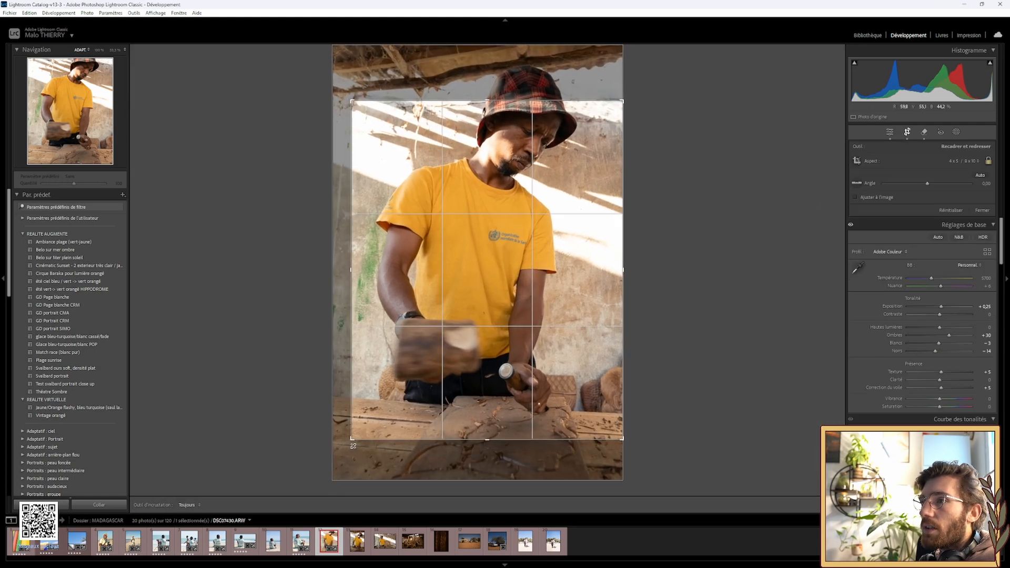
click(908, 132)
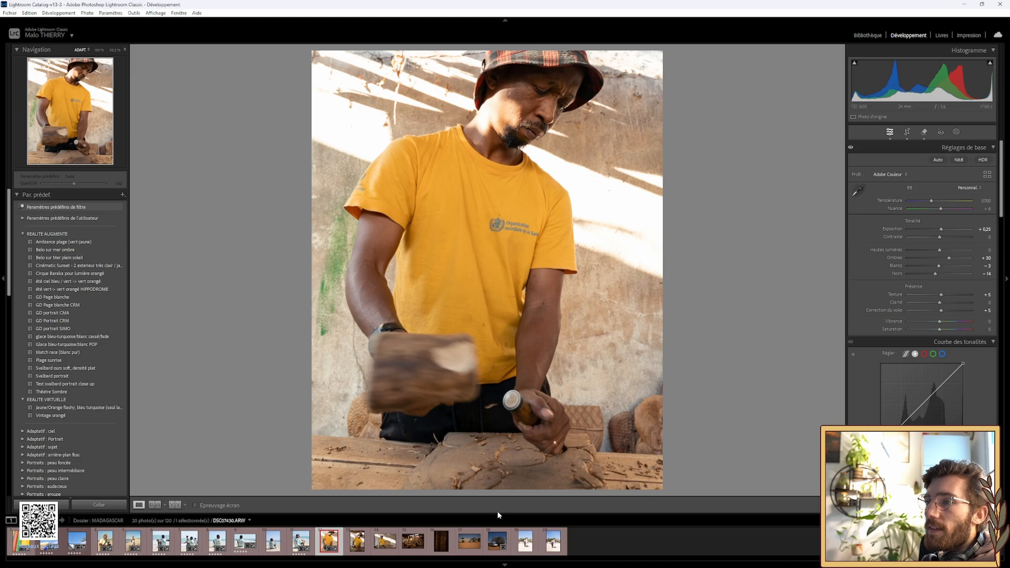
Switch the woodcarver photo's 4 x 5 crop to landscape, and reframe it tightly around his hands, the mallet and the workbench.
click(906, 132)
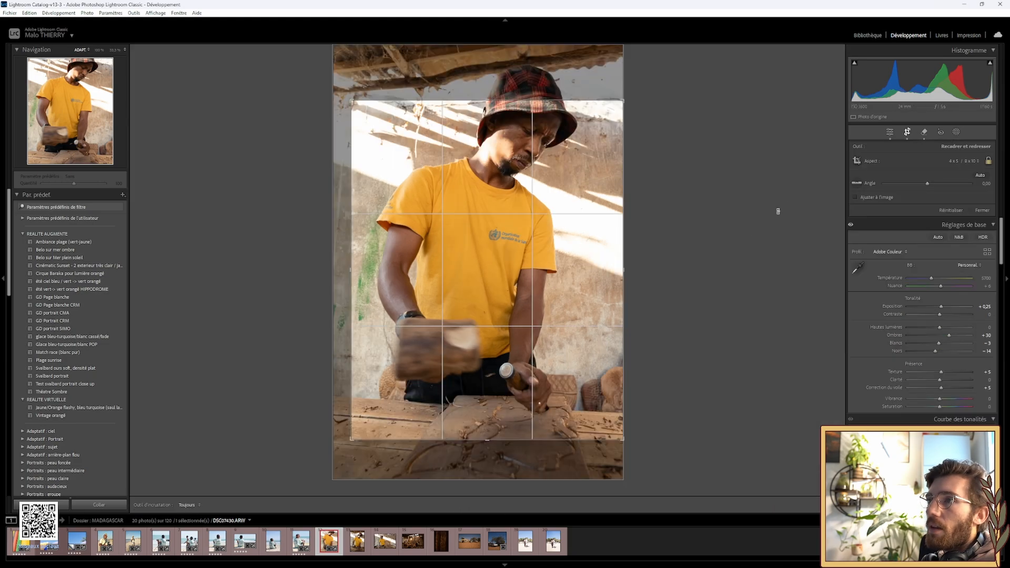
key(x)
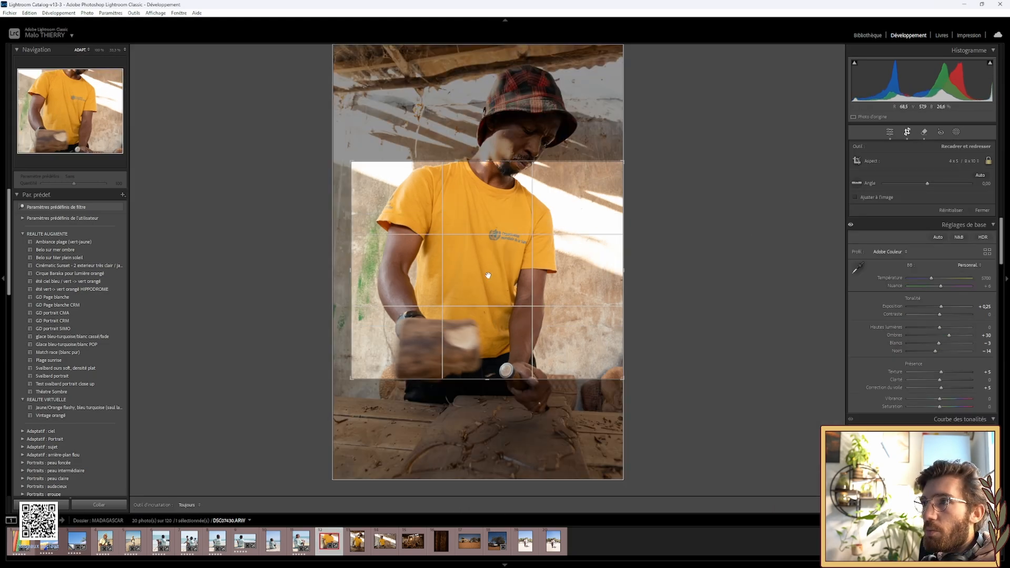
drag(488, 275, 489, 188)
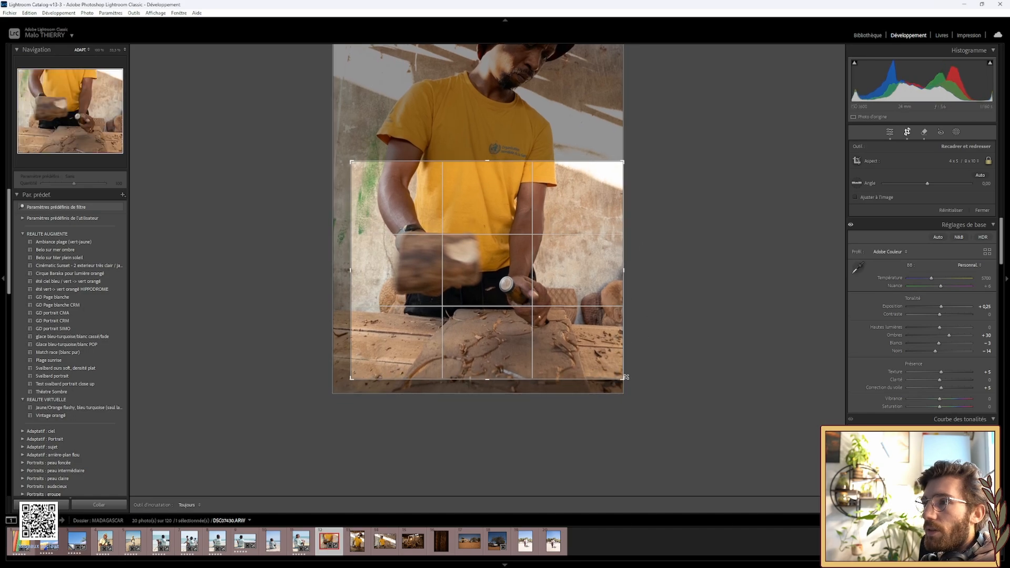
drag(623, 378, 599, 362)
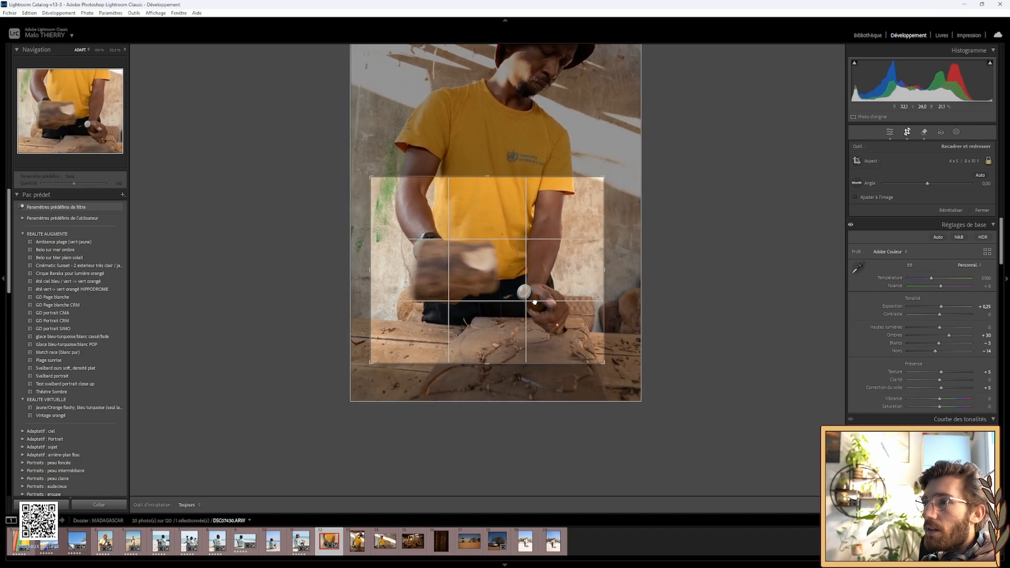
drag(535, 300, 540, 304)
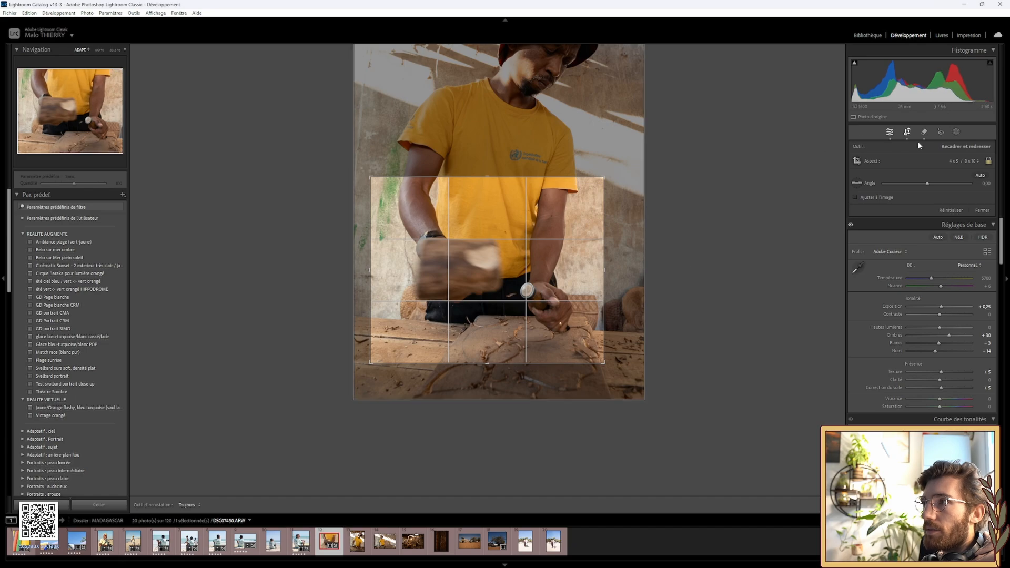
click(906, 133)
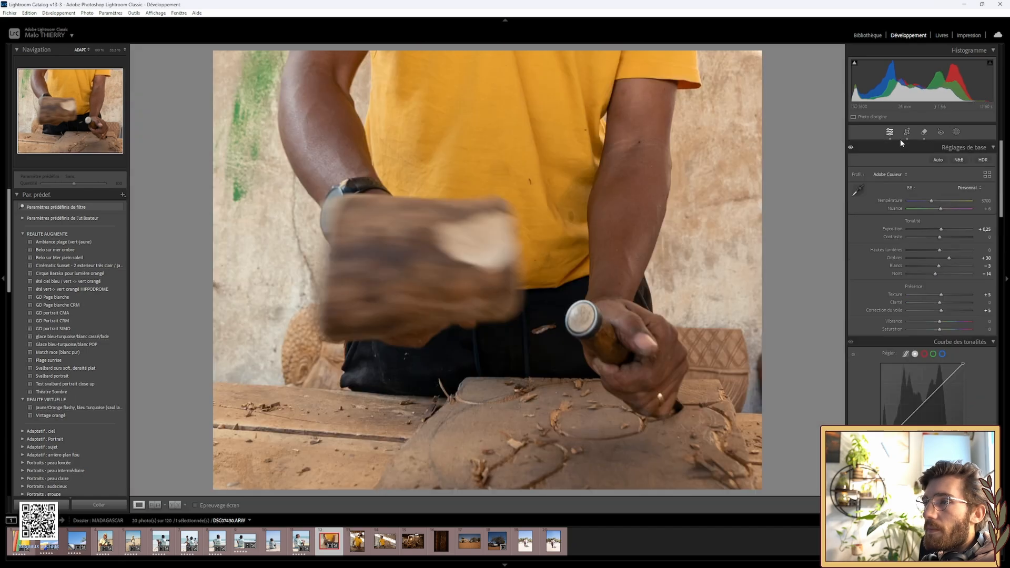
click(907, 133)
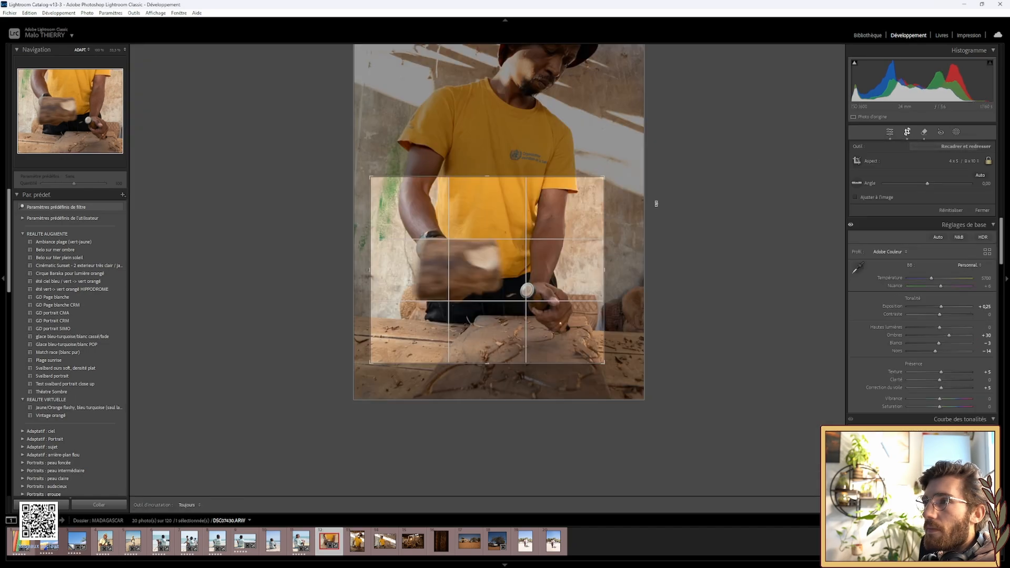
drag(537, 249, 529, 243)
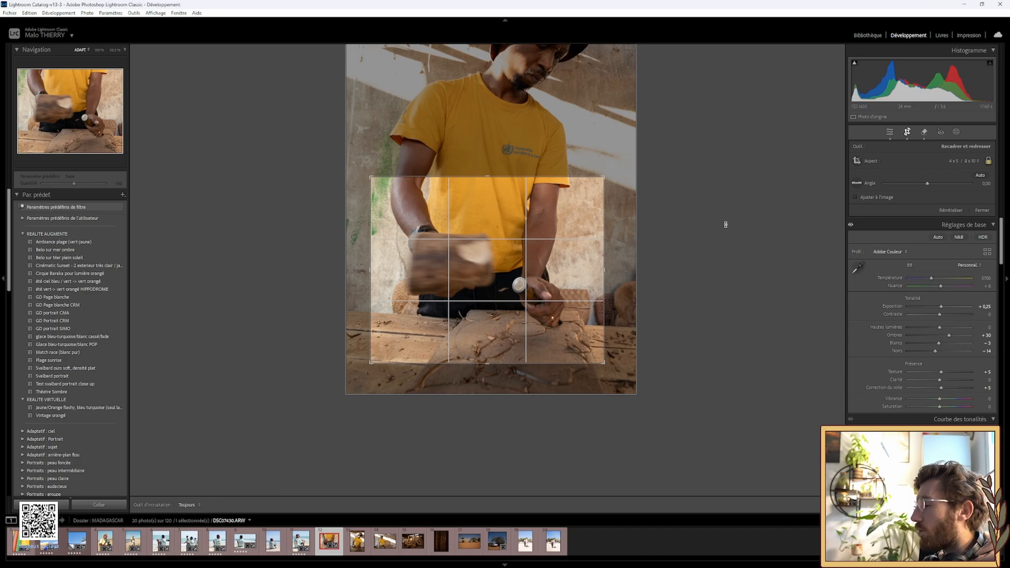
click(909, 133)
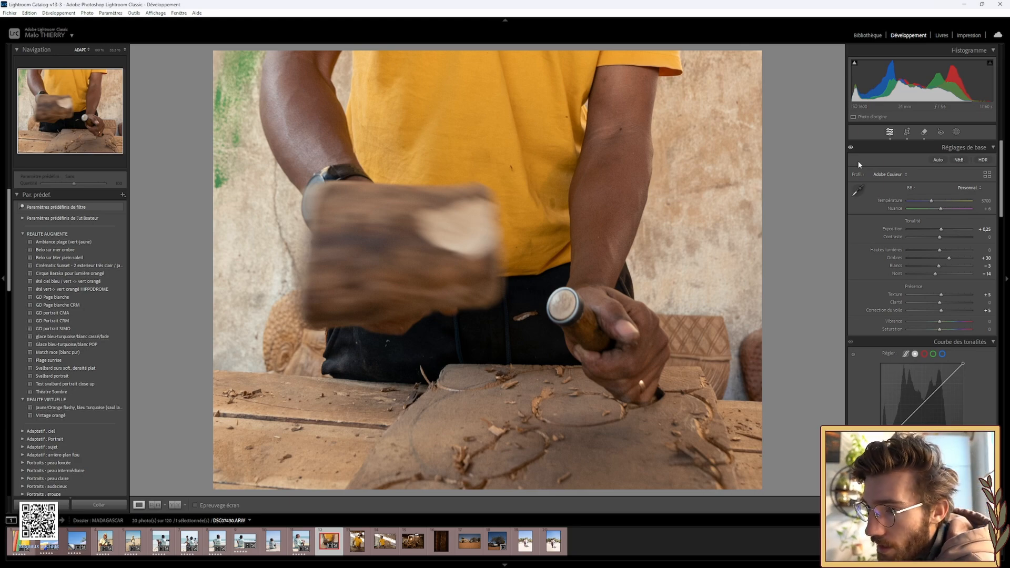
Crop the following woodcarver photo to a 4 x 5 / 8 x 10 aspect and reposition the image to keep most of his hat.
key(Right)
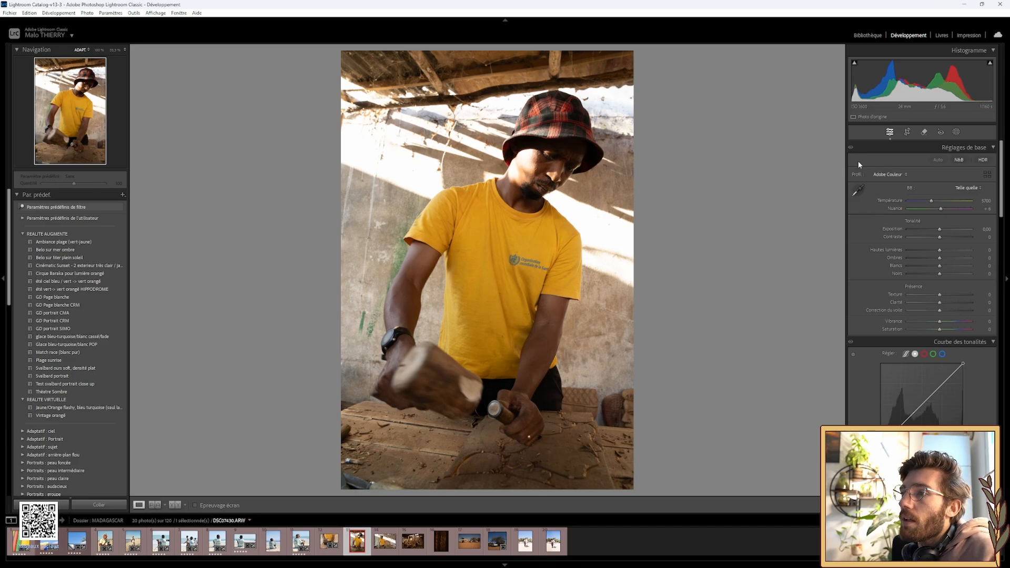
key(Left)
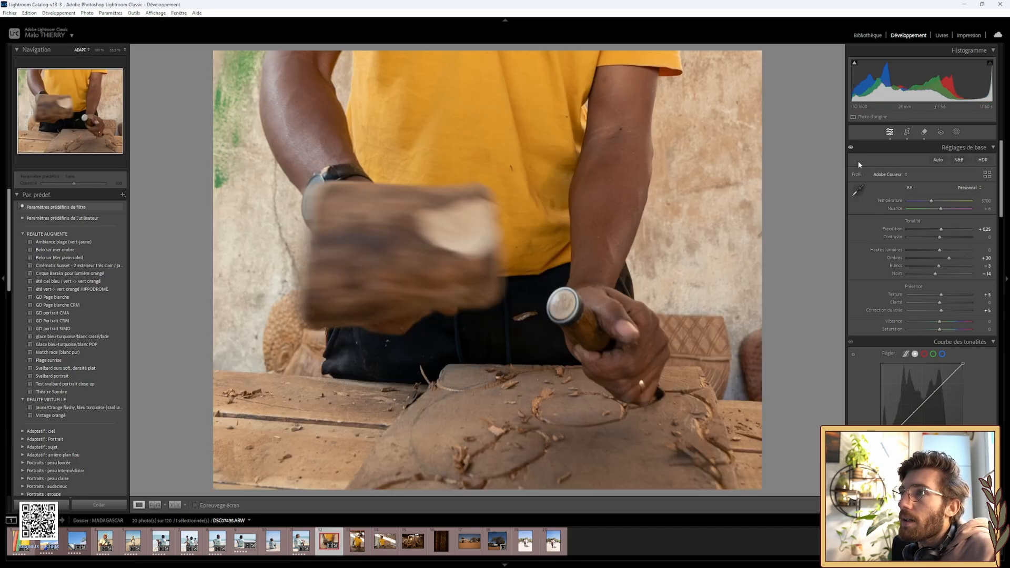
key(Right)
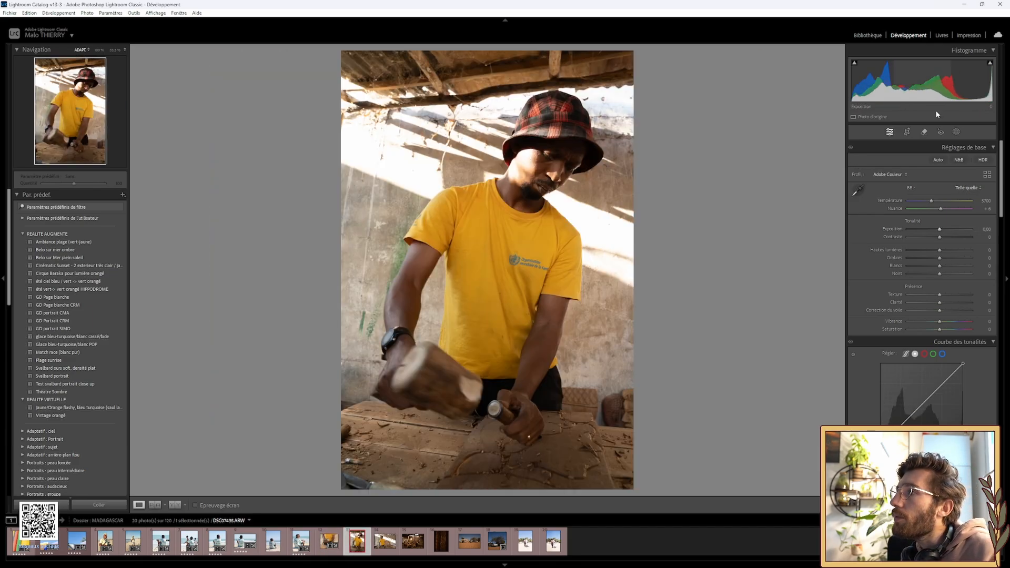
click(907, 132)
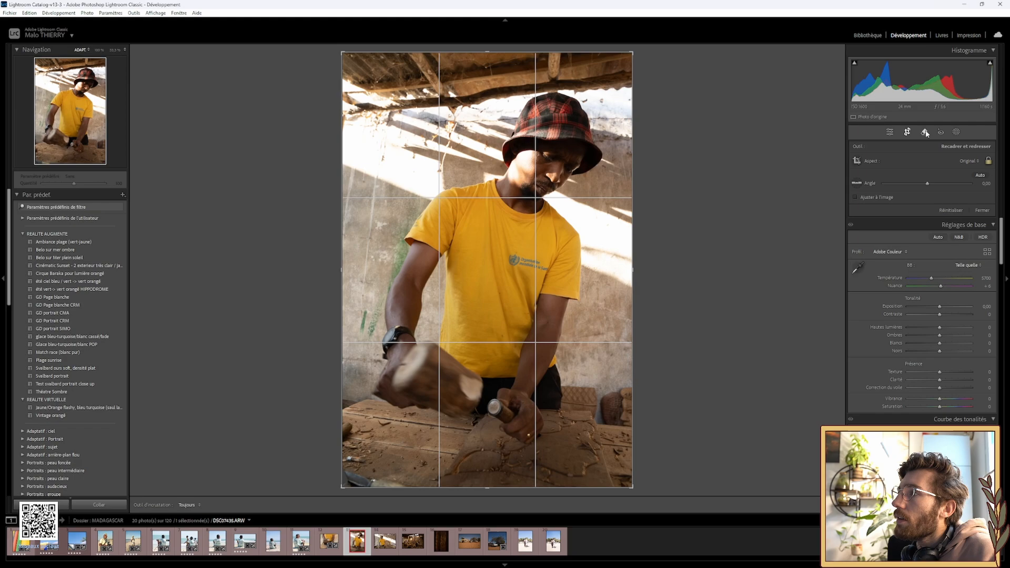
click(968, 161)
click(903, 210)
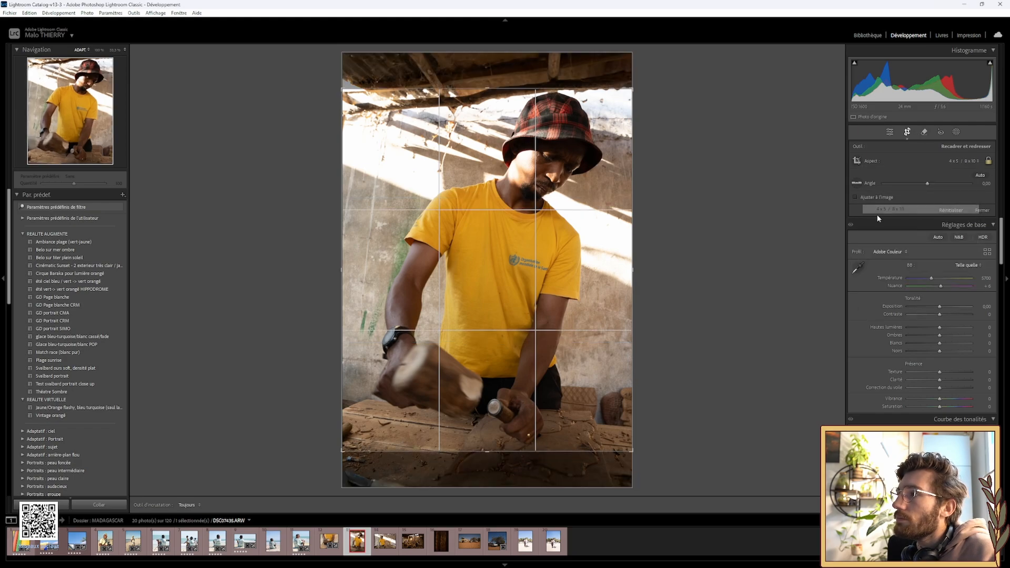
drag(517, 338, 518, 318)
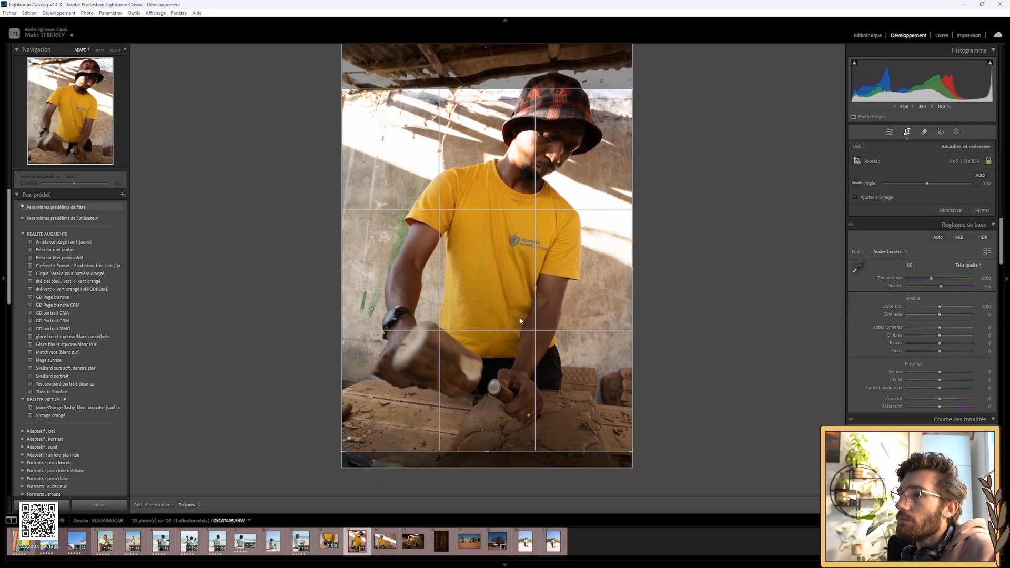
click(907, 132)
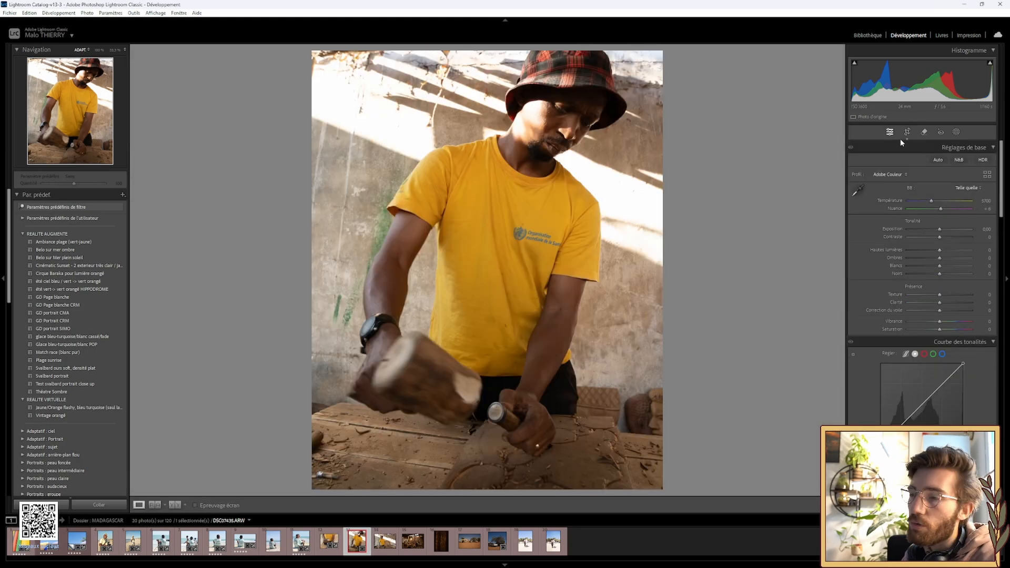
key(XF86AudioLowerVolume)
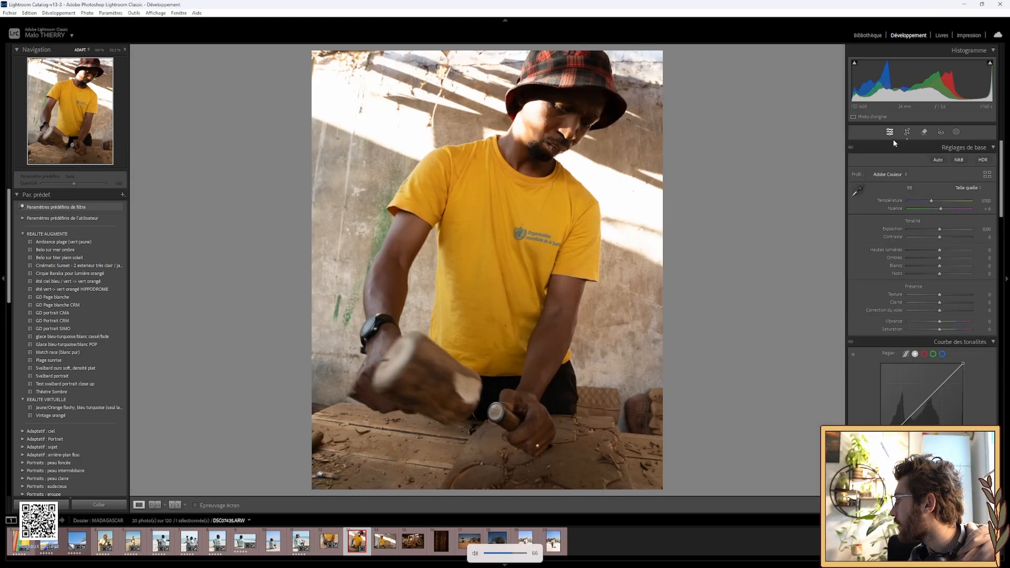
key(XF86AudioLowerVolume)
key(XF86AudioLowerVolume)
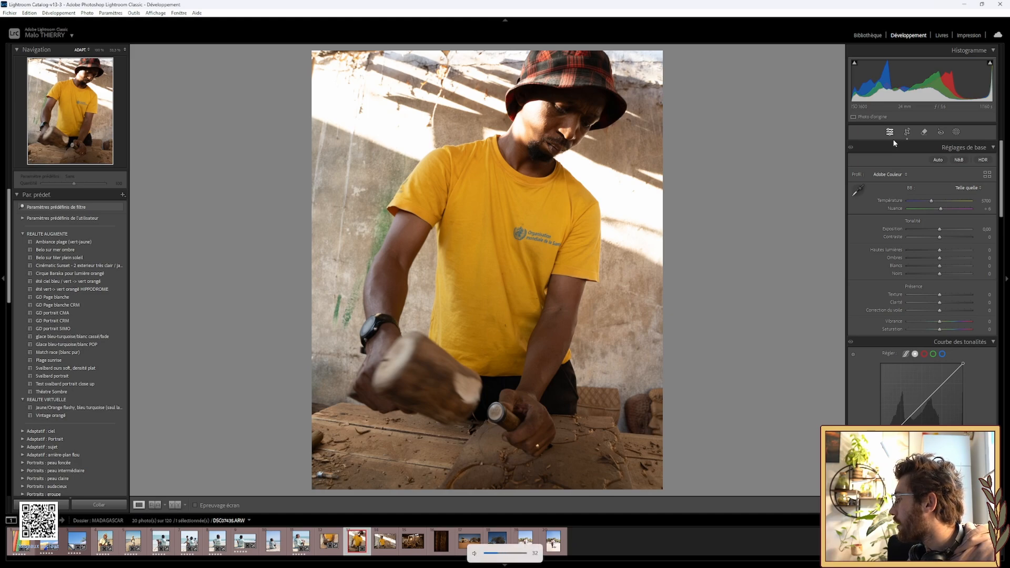
key(XF86AudioLowerVolume)
key(XF86AudioLowerVolume)
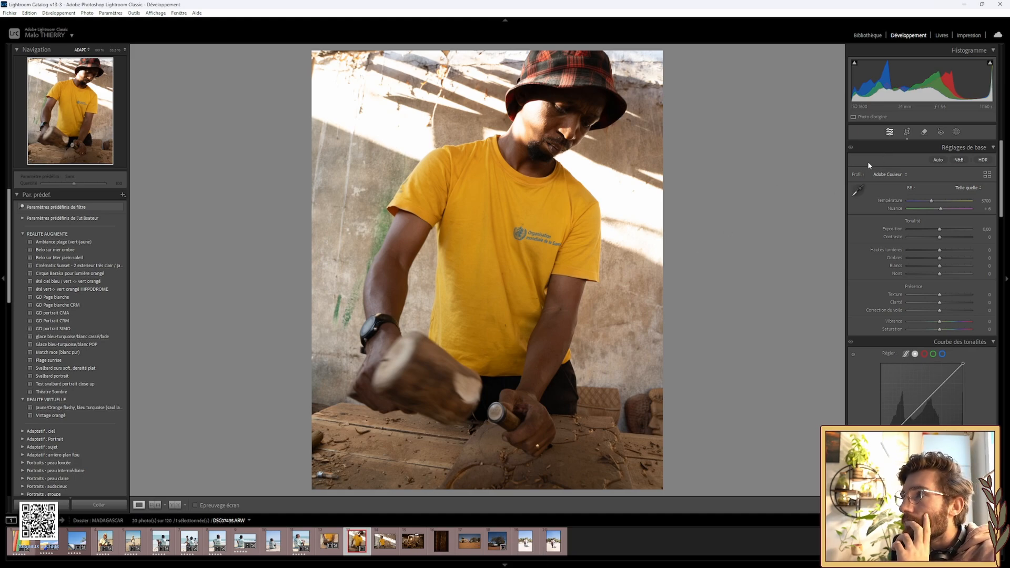
Shift the crop slightly lower on the photo and apply the Belo sur mer ombre preset.
click(907, 132)
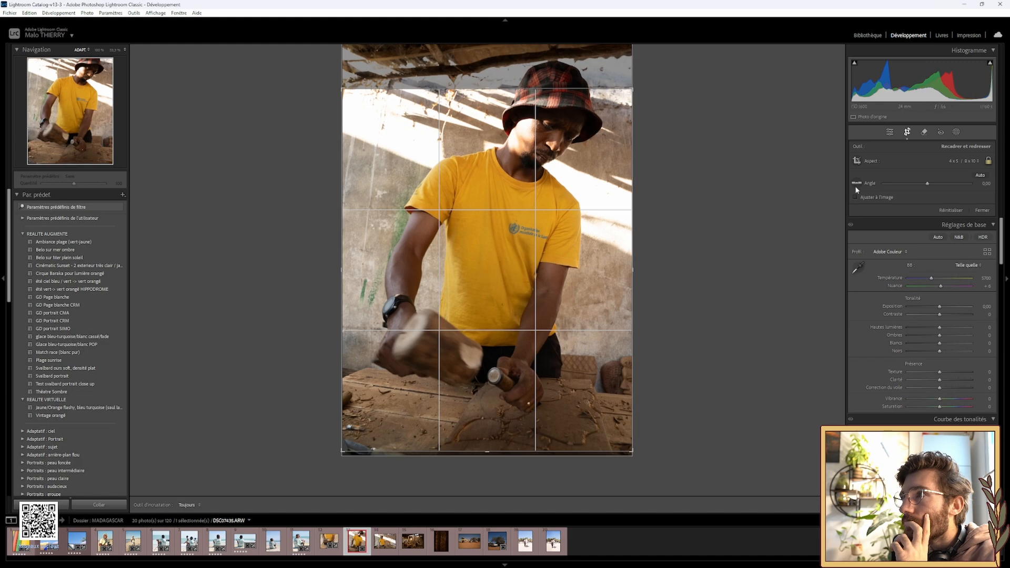
click(907, 132)
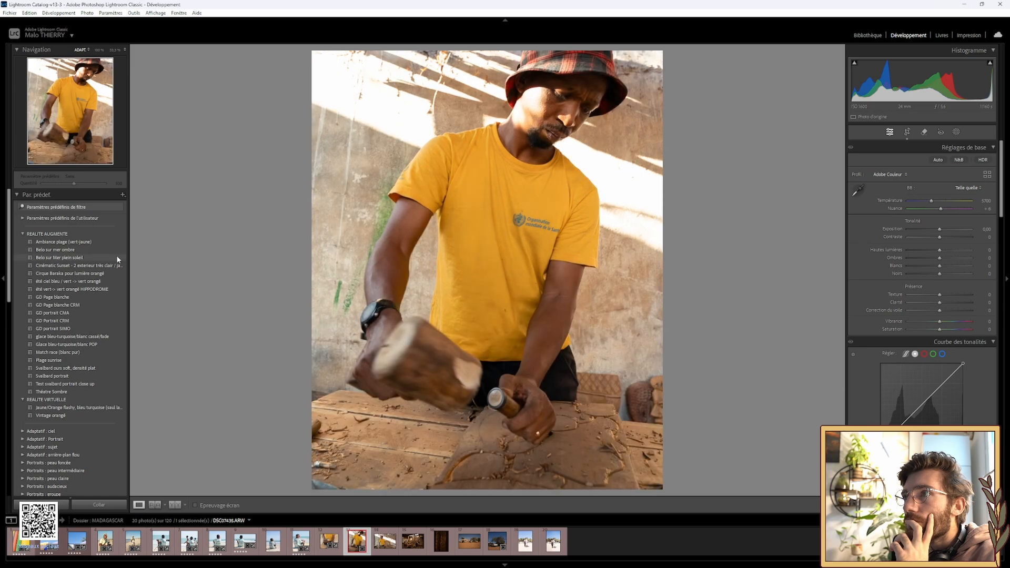
click(116, 250)
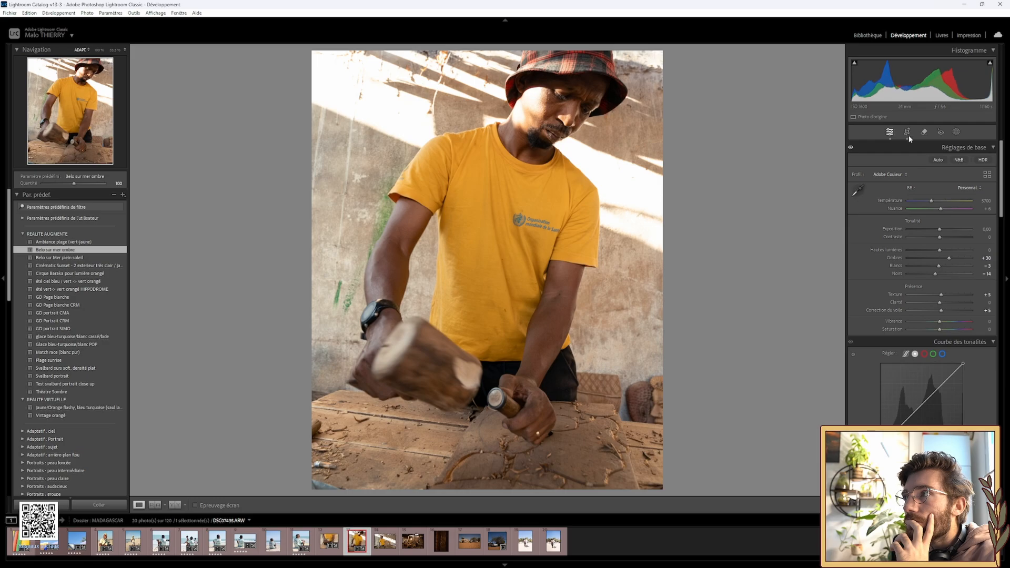
Move the crop frame down to the photo's lower edge and review the resulting framing.
key(r)
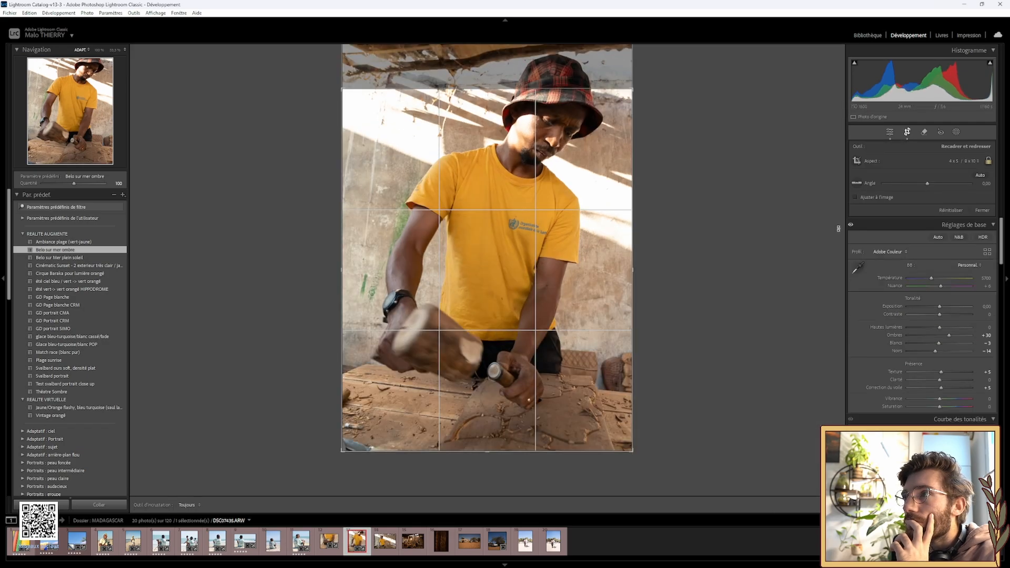
key(ctrl+z)
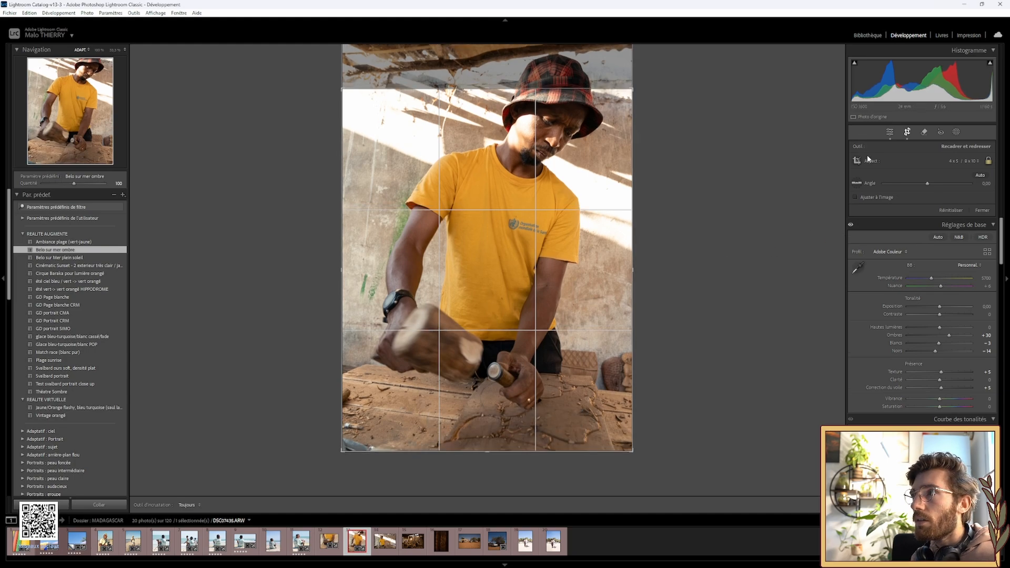
click(903, 132)
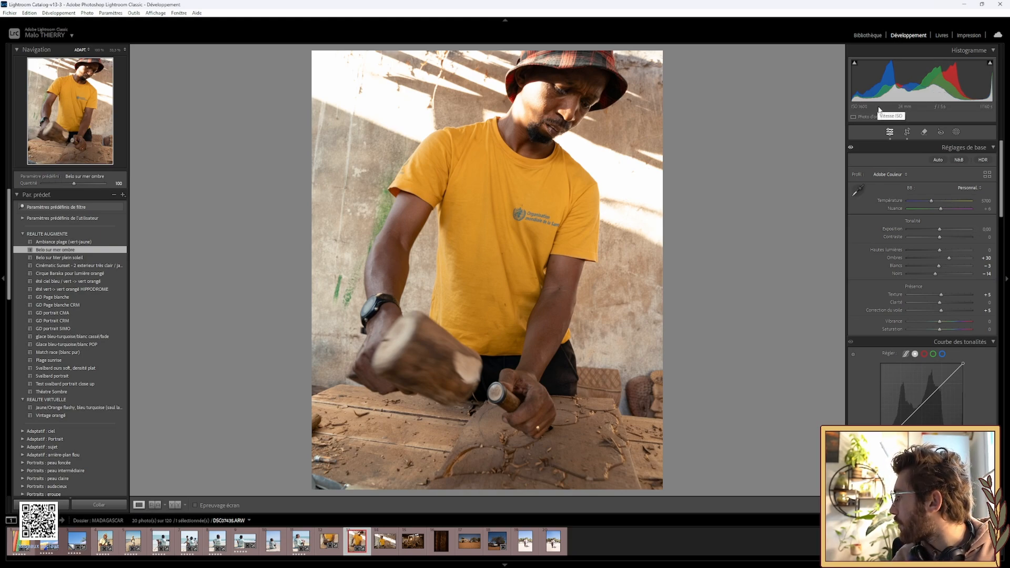
click(908, 132)
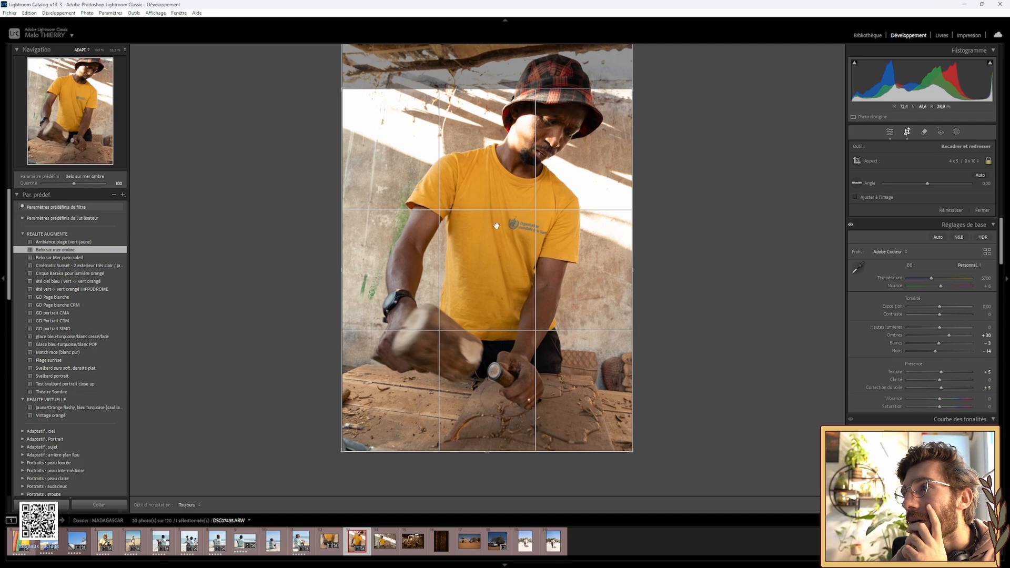
click(909, 132)
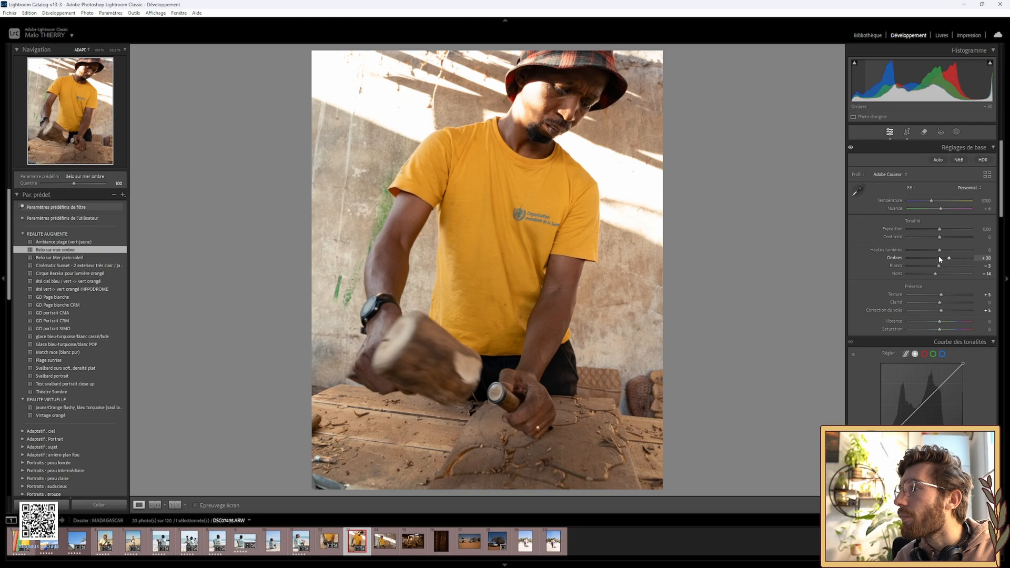
Raise the shadows to +35 and compare the photo with its unedited version.
mouse_move(950, 259)
mouse_down()
mouse_move(960, 259)
mouse_move(952, 258)
mouse_up()
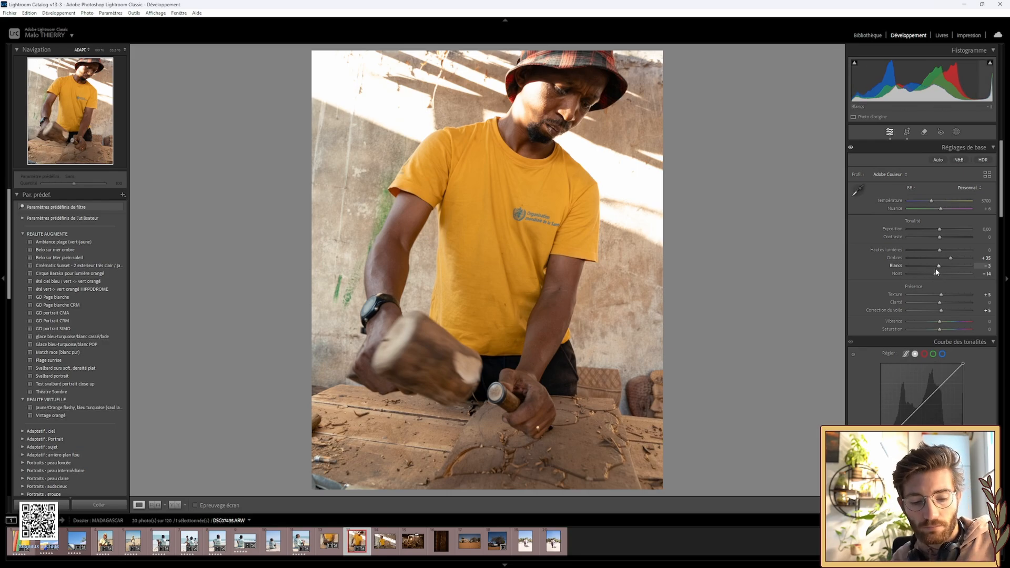
key(alt)
key(backslash)
key(backslash)
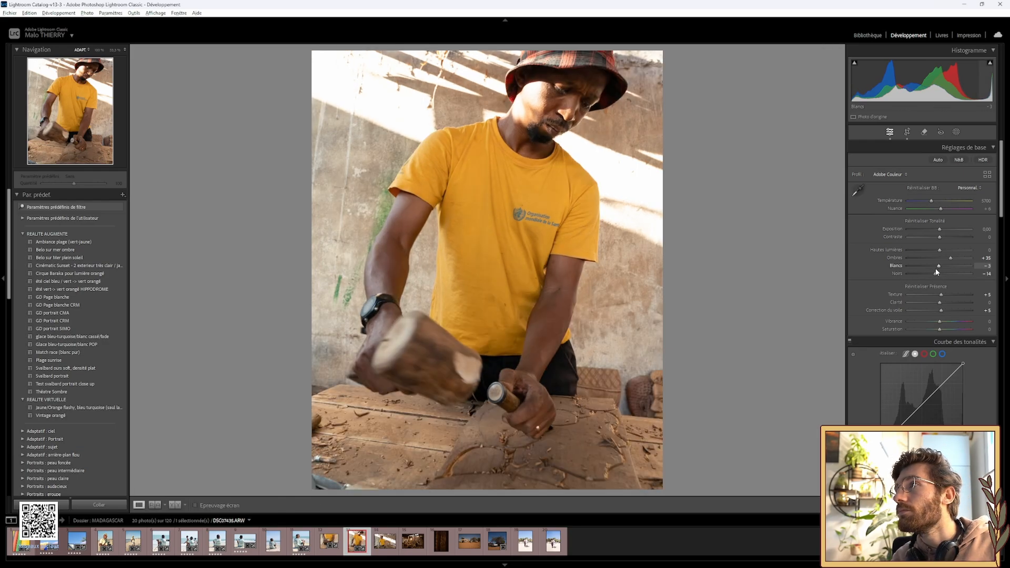
Add a radial gradient mask over the woodcarver's face and adjust its size and position to cover it.
click(956, 131)
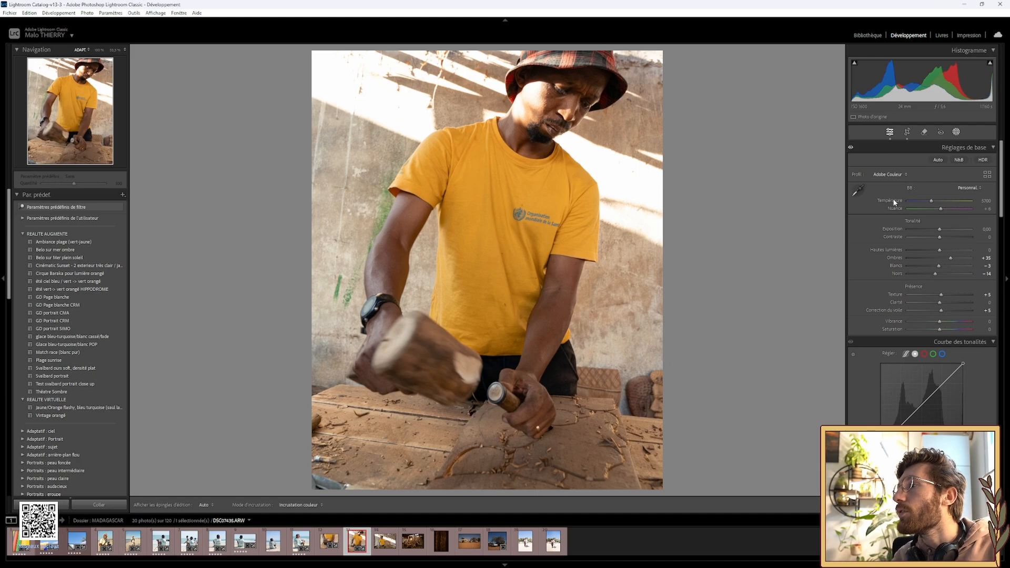
click(877, 227)
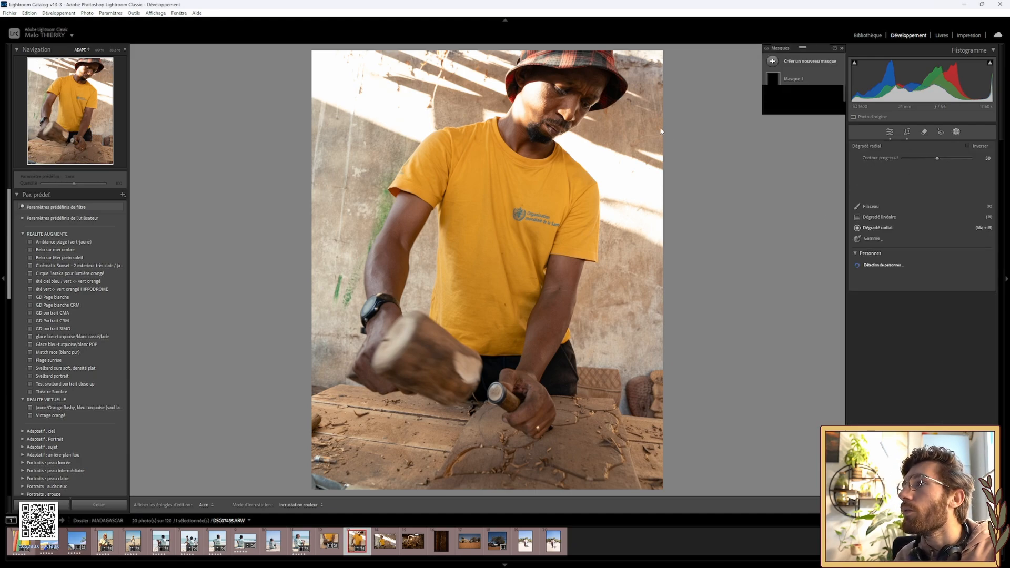
drag(554, 95, 602, 132)
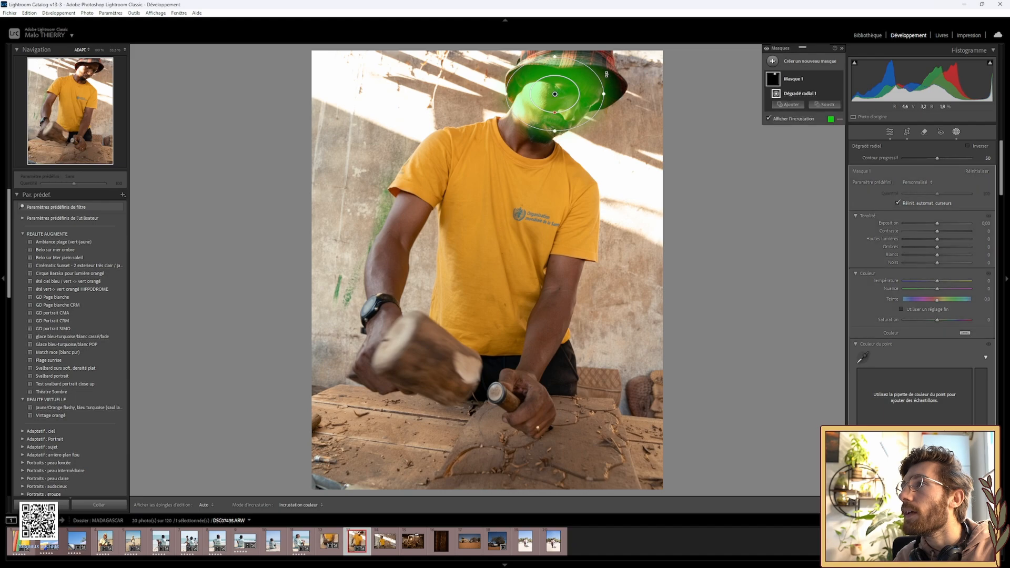
drag(605, 71, 587, 52)
drag(555, 94, 561, 102)
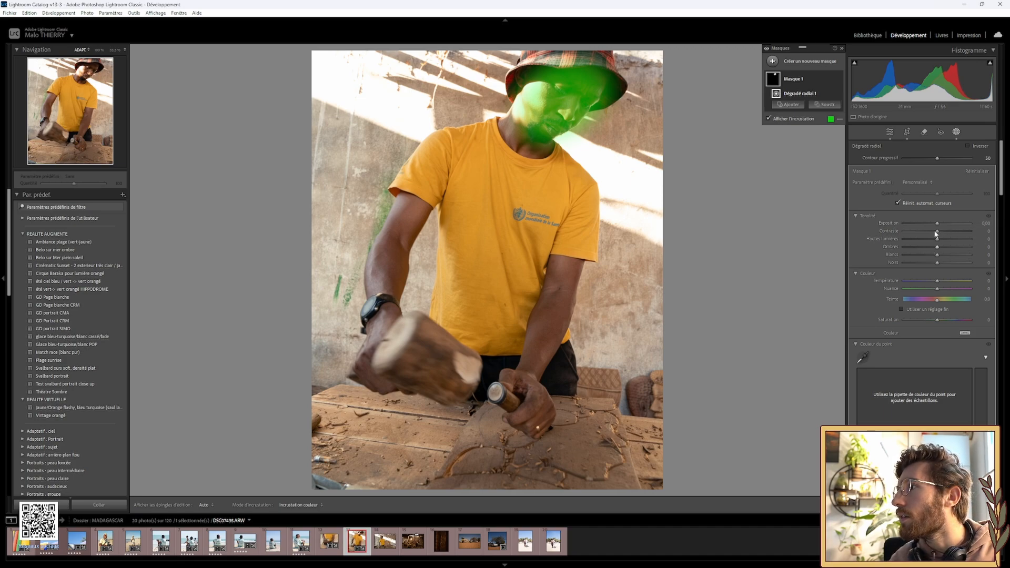
Set the face mask's exposure to 0.46 and contrast to 20, and finish masking.
drag(936, 223, 942, 233)
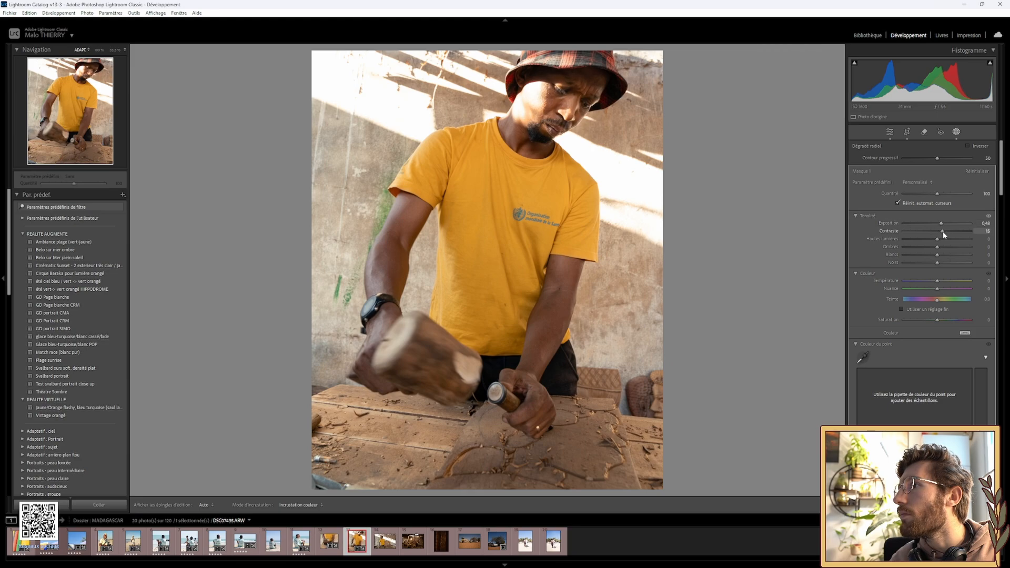
drag(944, 231, 945, 232)
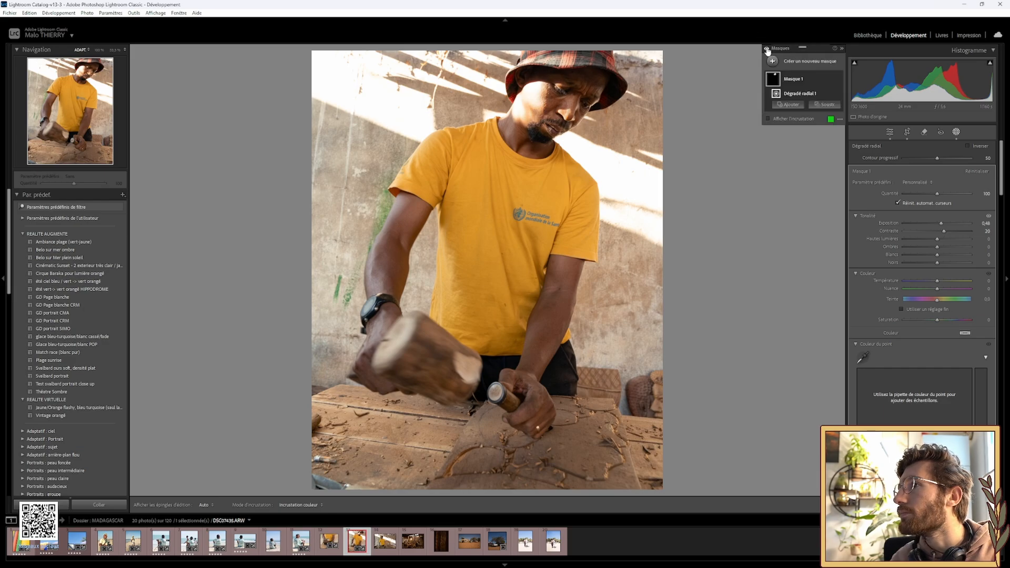
click(956, 134)
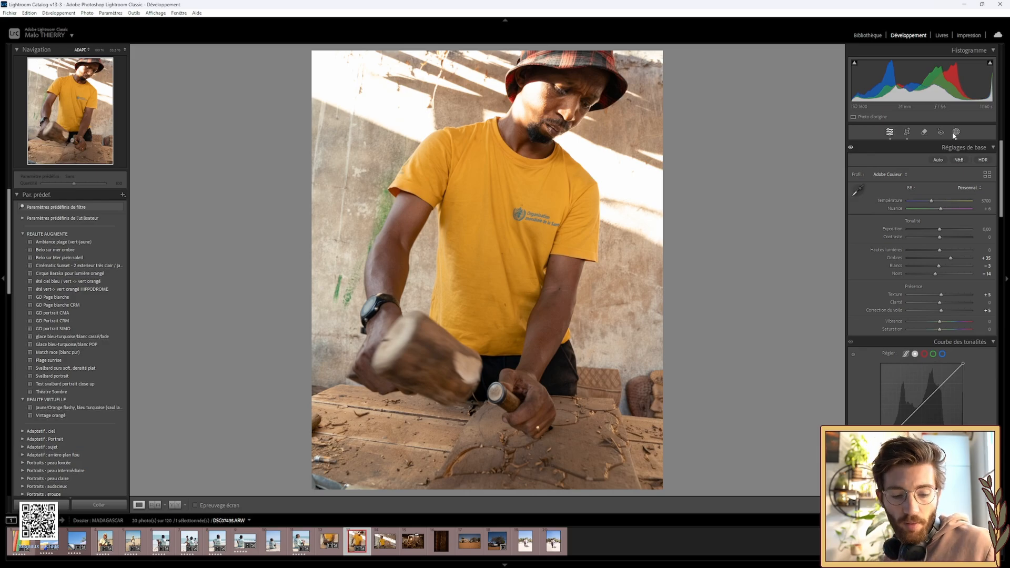
Lower the whites to -100 and highlights to -45, compare with the unedited version, and rate the photo five stars.
key(alt)
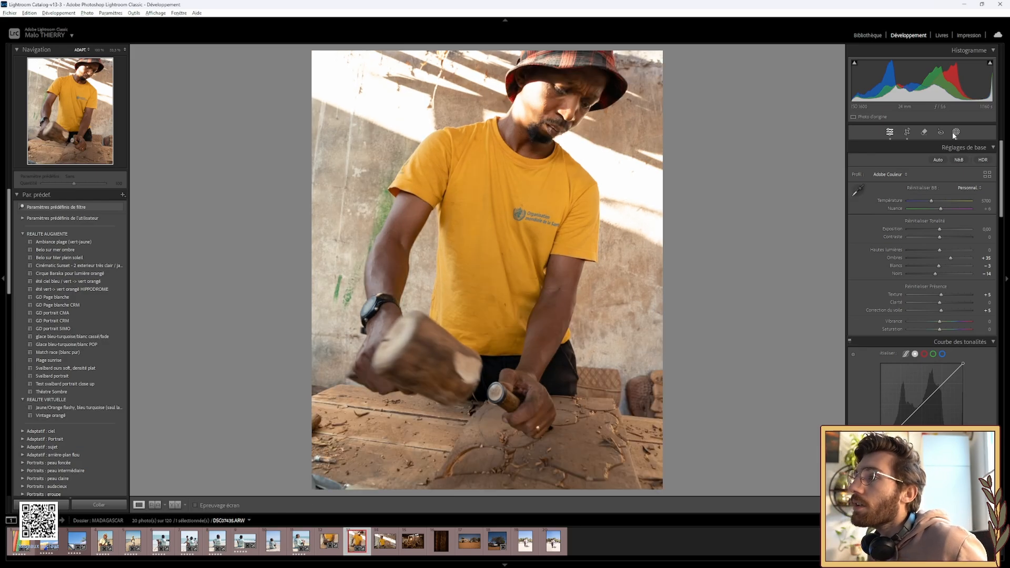
scroll(936, 305, down, 10)
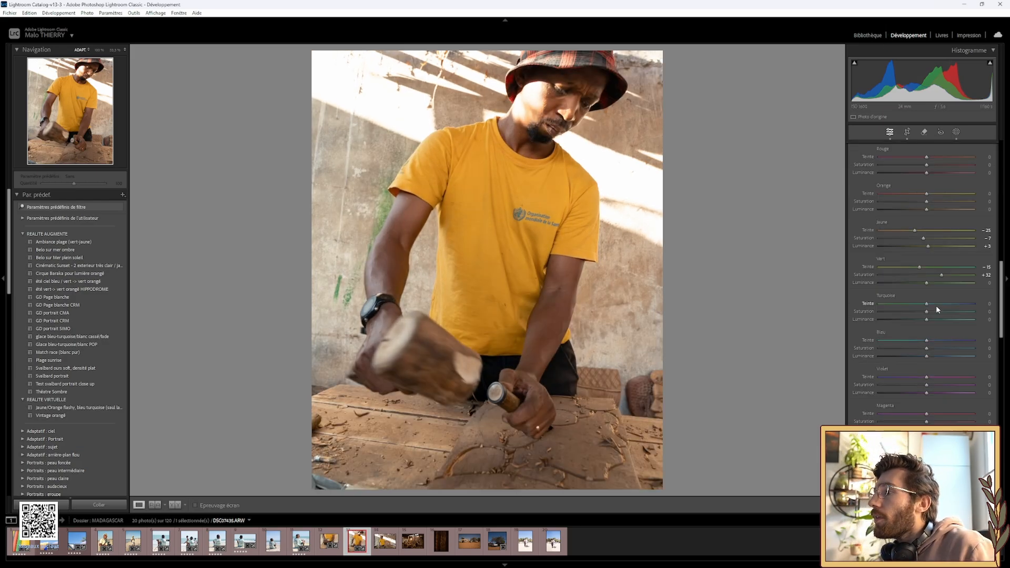
scroll(936, 295, down, 5)
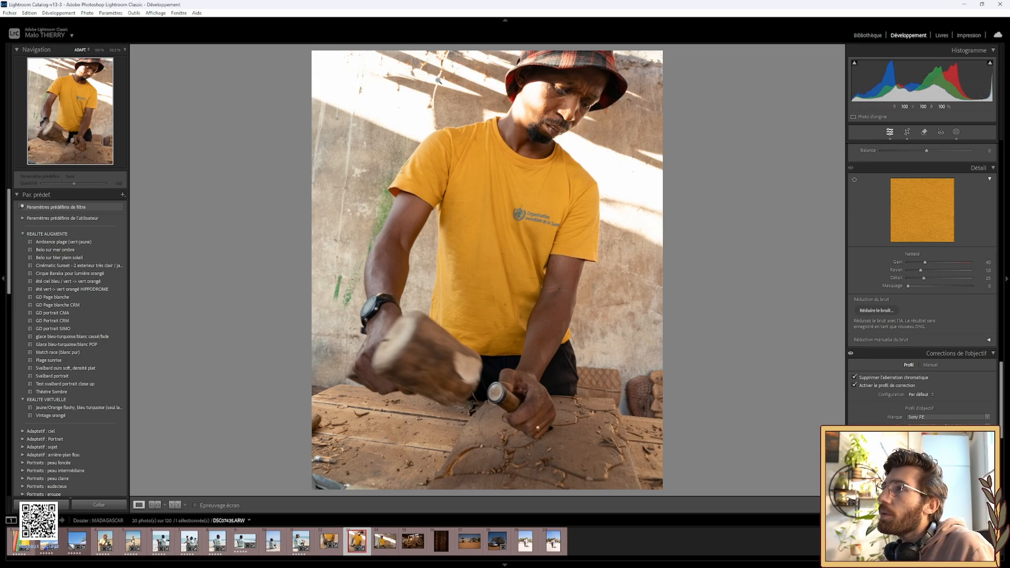
scroll(912, 310, up, 10)
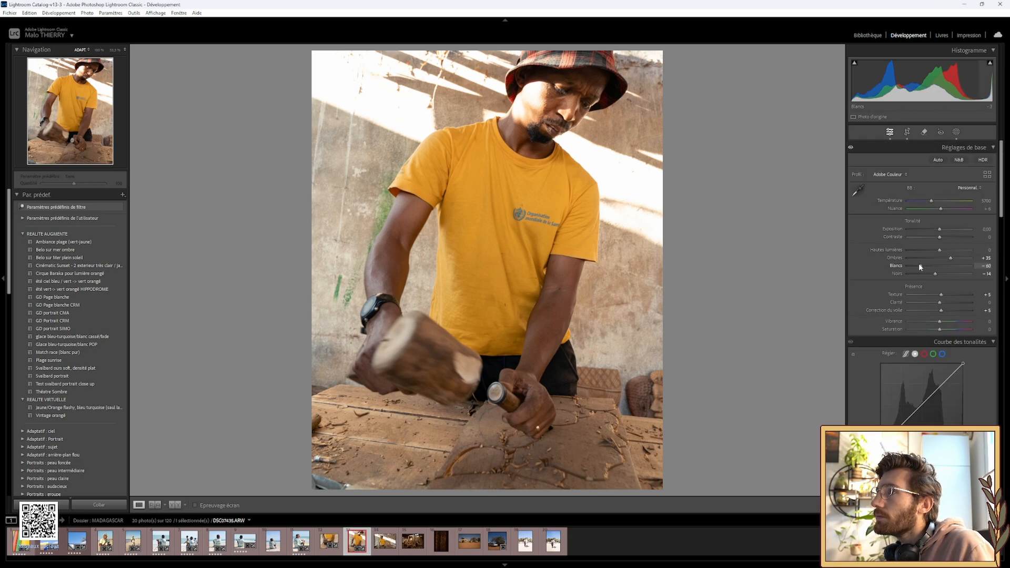
mouse_move(919, 264)
mouse_down()
mouse_move(909, 264)
mouse_move(938, 250)
mouse_move(924, 250)
mouse_up()
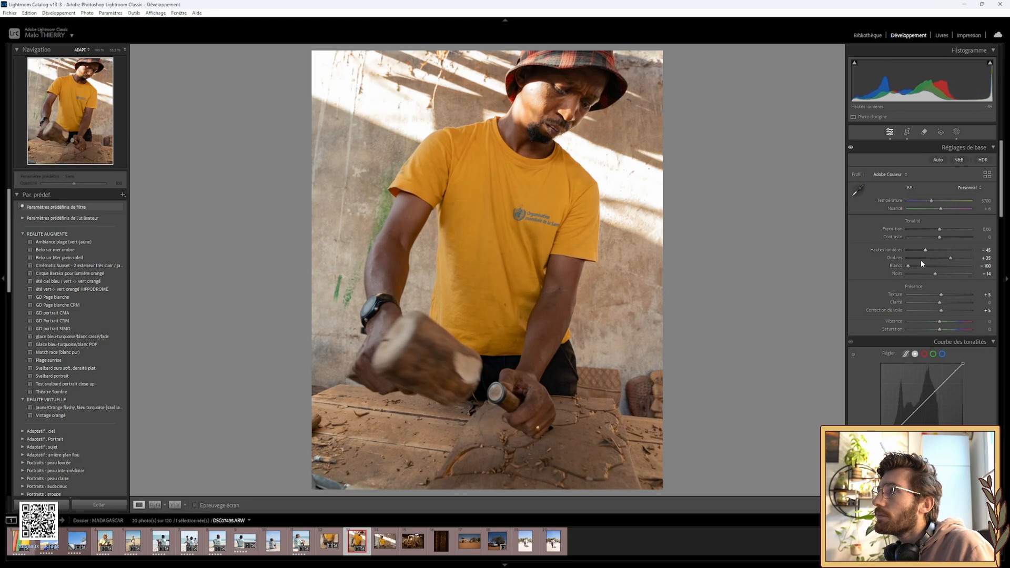
key(backslash)
key(backslash)
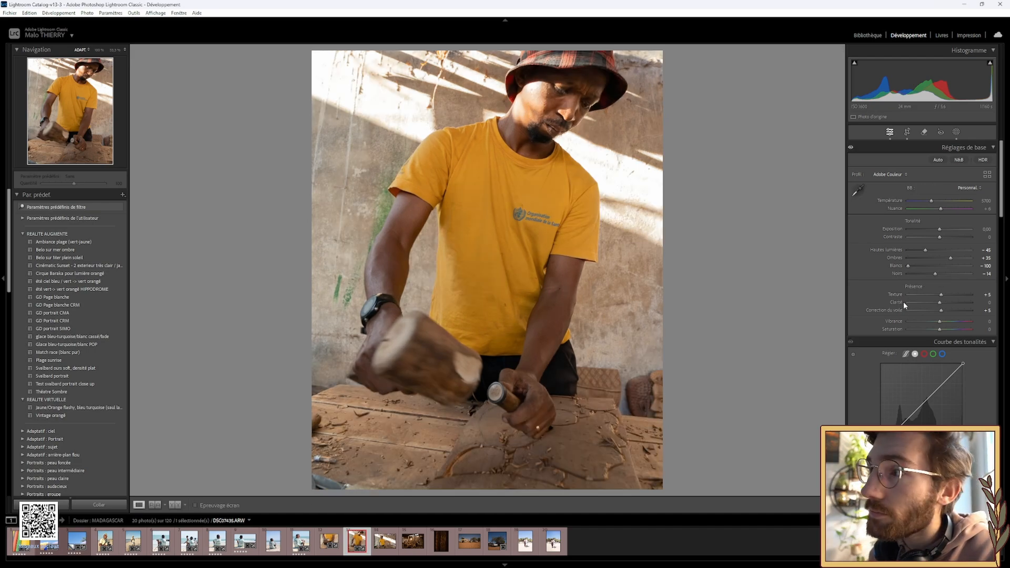
key(5)
Copy the woodcarver photo's develop settings without its mask or crop and paste them onto the next photo of him with the carvings.
key(Right)
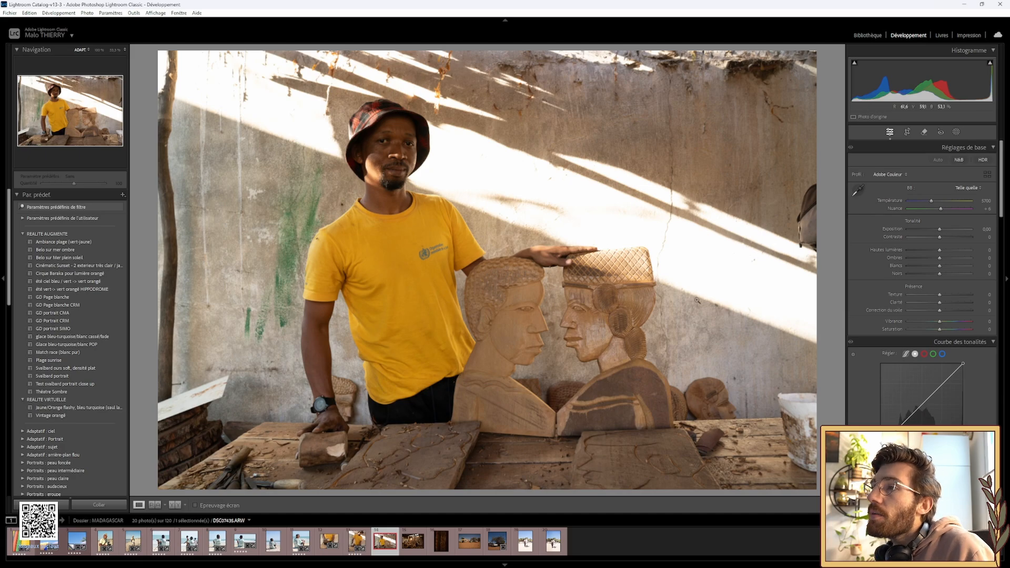
key(Left)
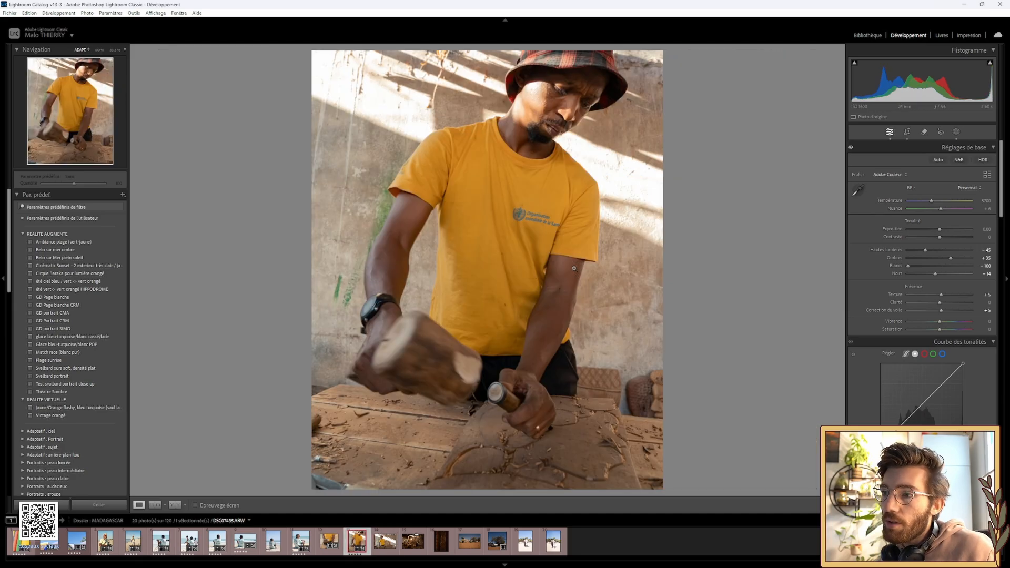
key(ctrl+shift+c)
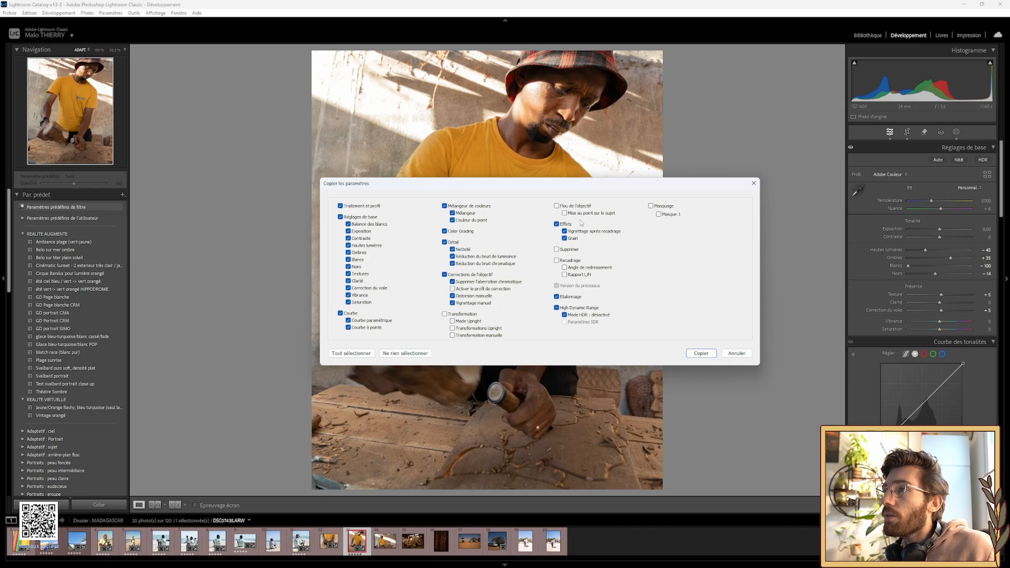
click(698, 354)
key(Right)
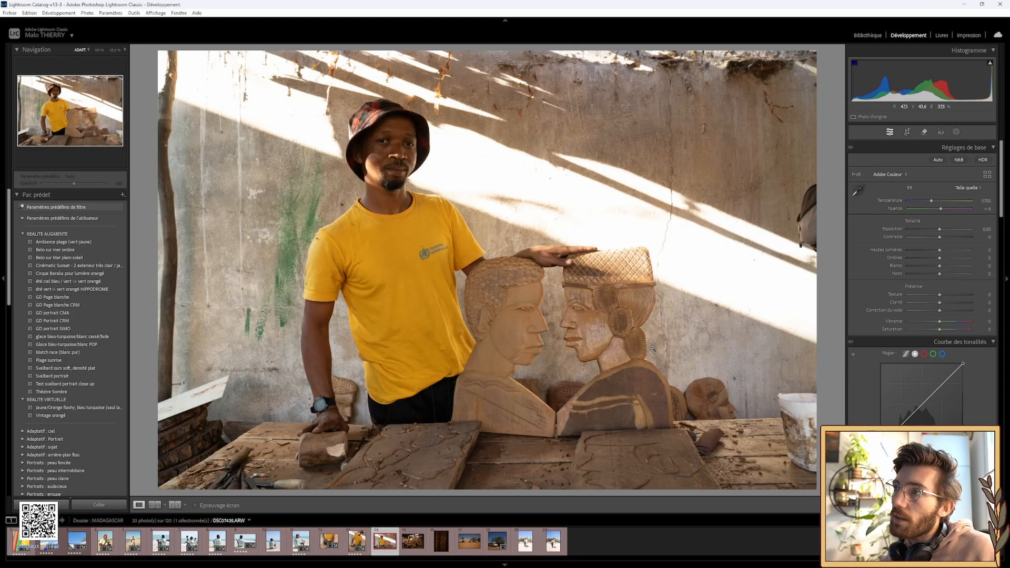
key(ctrl+shift+v)
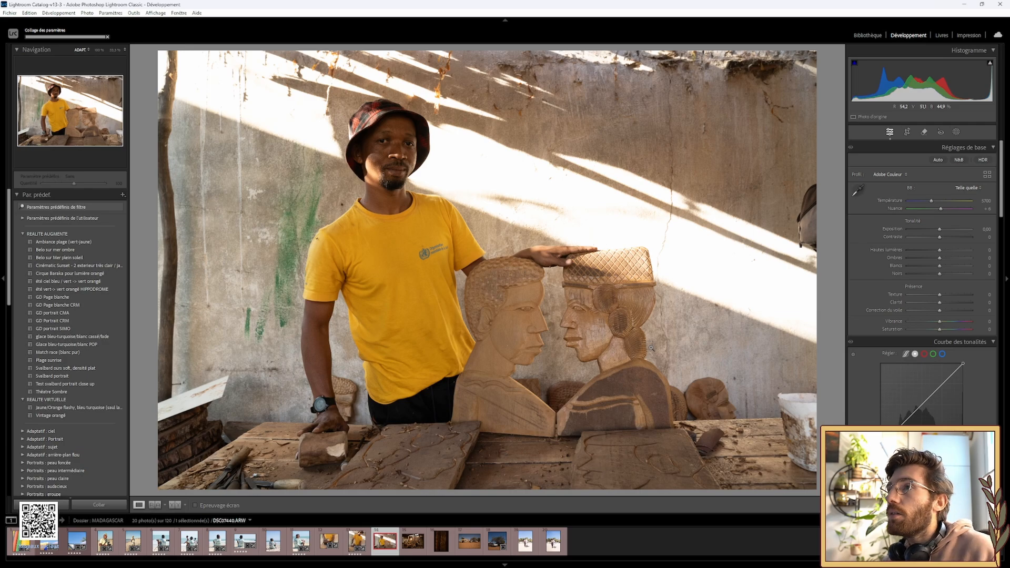
Add a radial gradient mask over the man's face and set its exposure to 0.57.
click(956, 132)
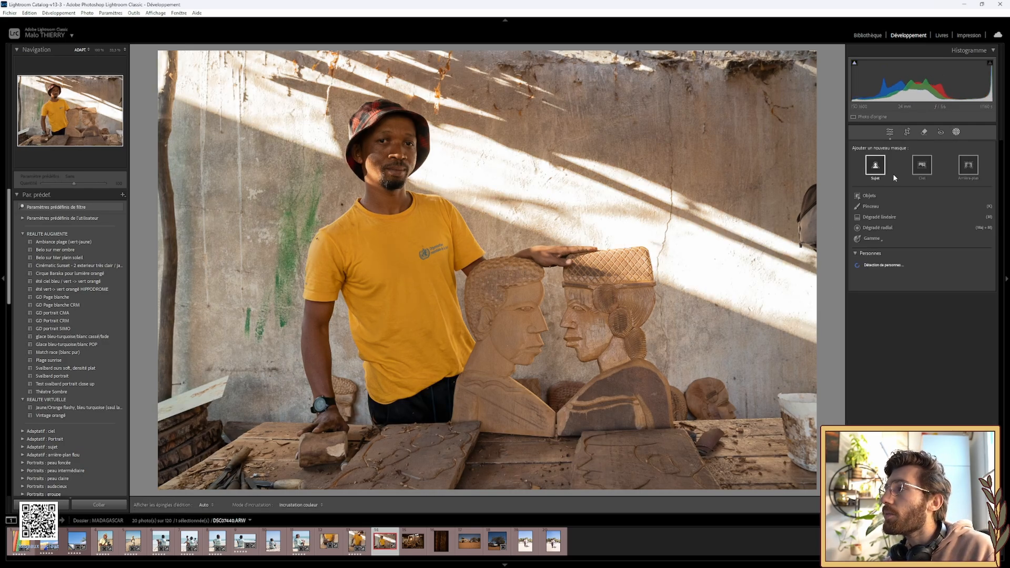
click(878, 227)
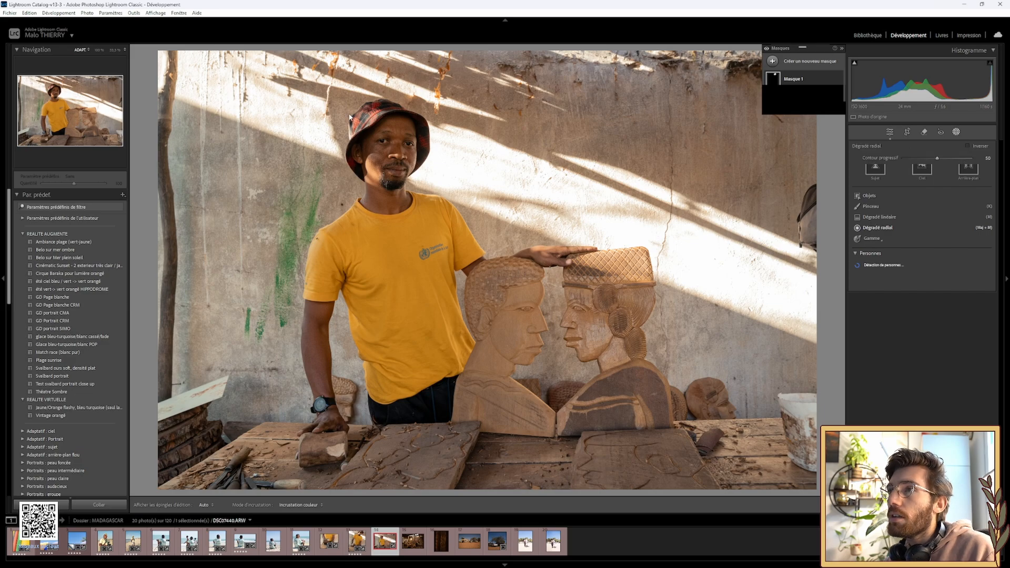
drag(376, 140, 394, 118)
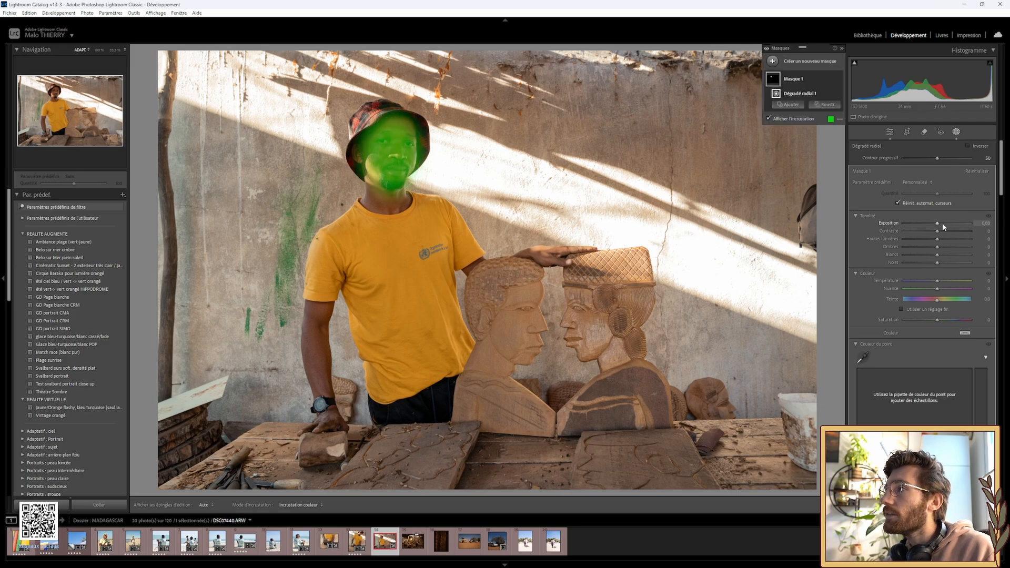
drag(937, 221, 941, 220)
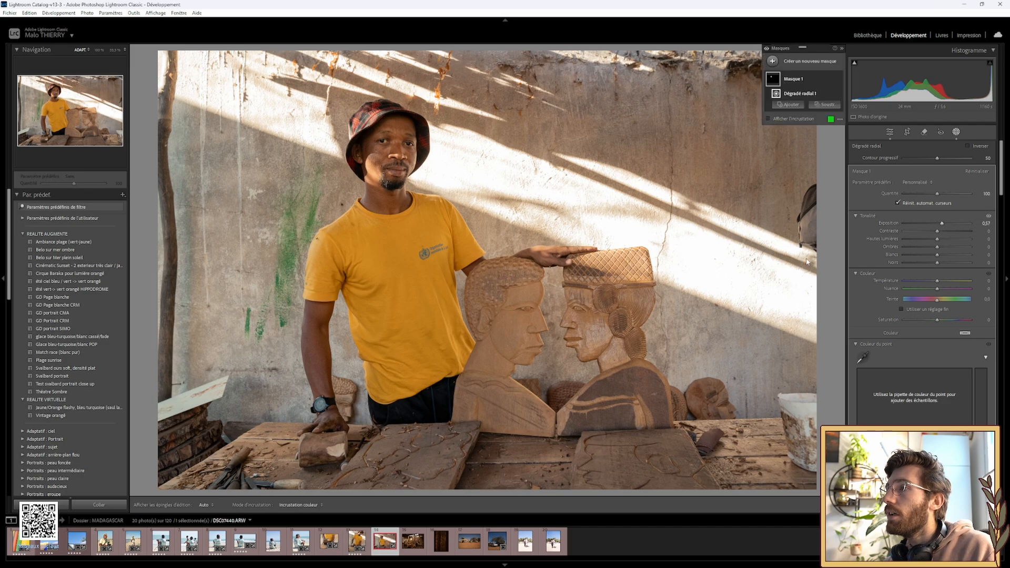
Create a second radial gradient mask and center it over the two carved wooden heads.
click(774, 63)
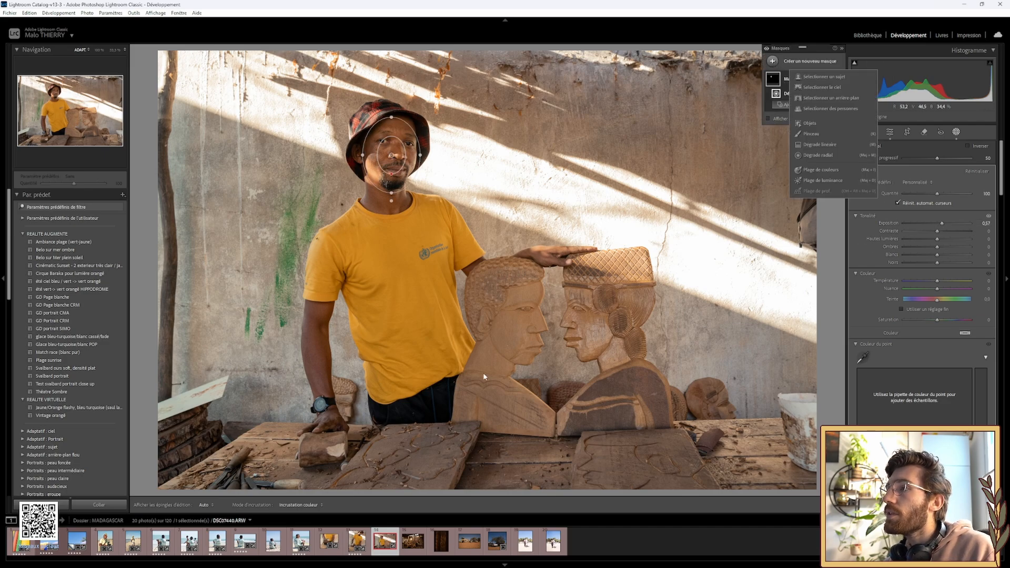
click(818, 155)
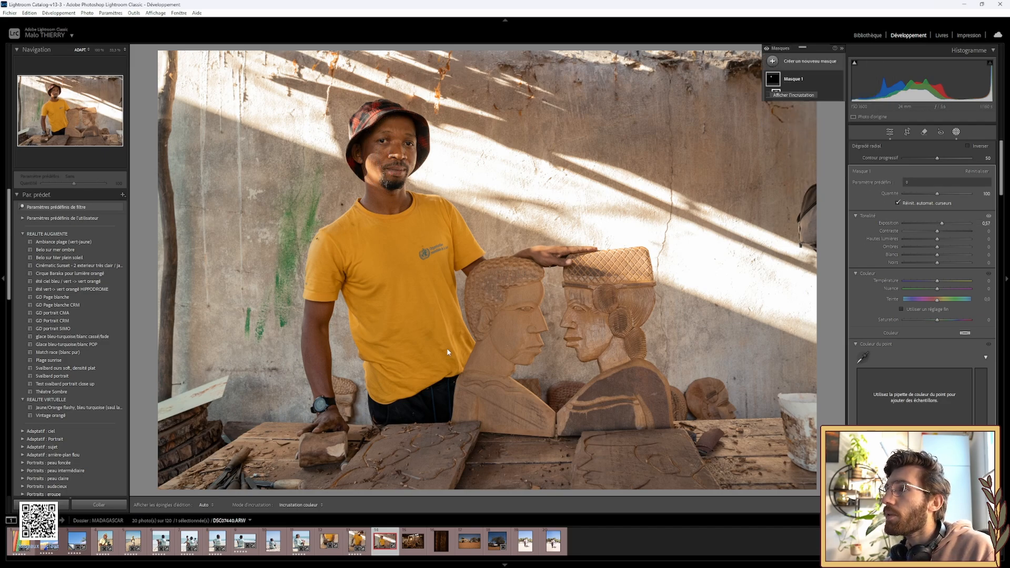
mouse_move(476, 295)
mouse_down()
mouse_move(614, 368)
mouse_move(615, 421)
mouse_up()
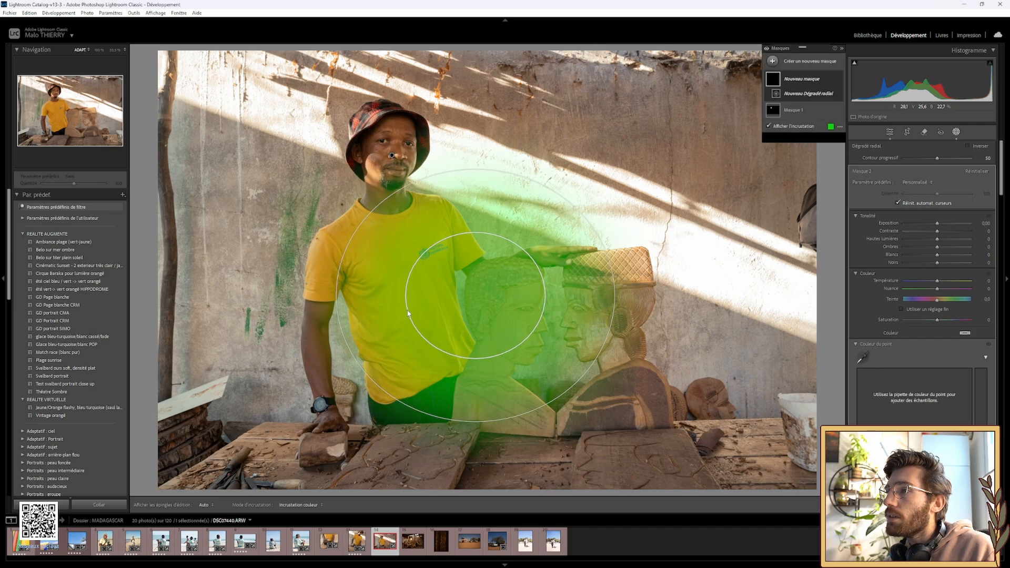
drag(463, 295, 552, 345)
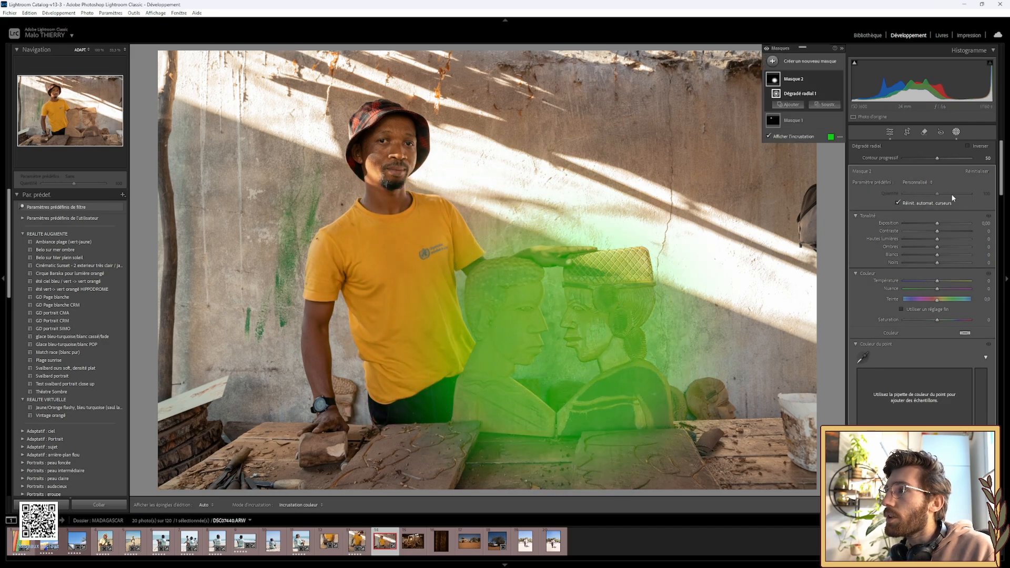
drag(936, 223, 942, 224)
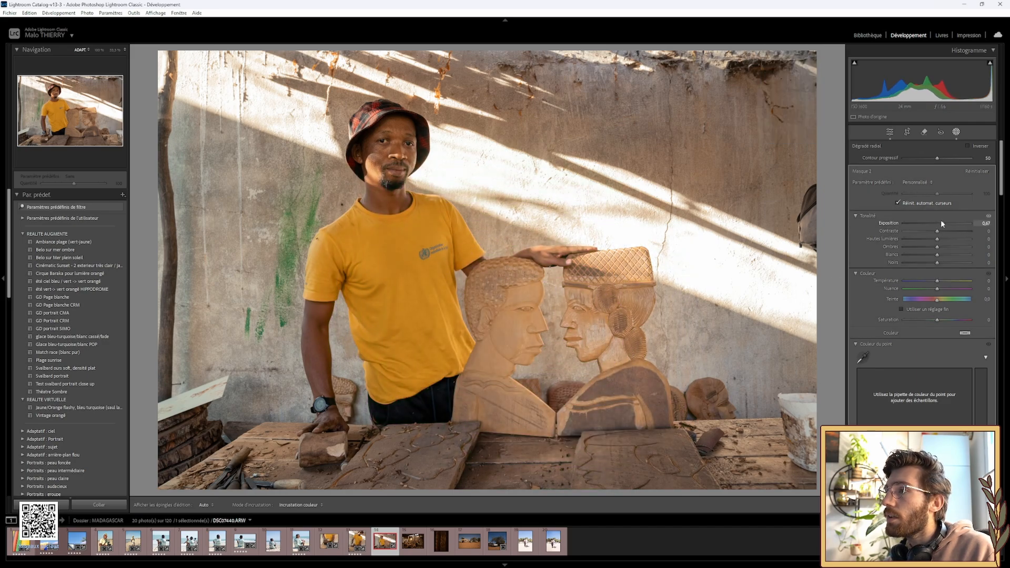
double_click(887, 225)
key(o)
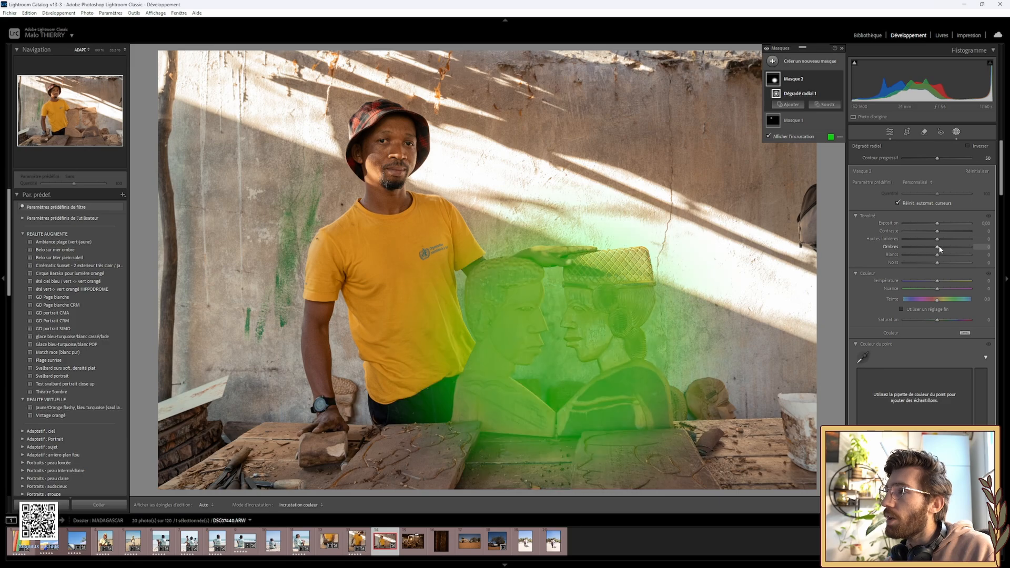
Set the highlights of the mask over the carved heads to 51 and its clarity to 10.
drag(936, 241, 952, 239)
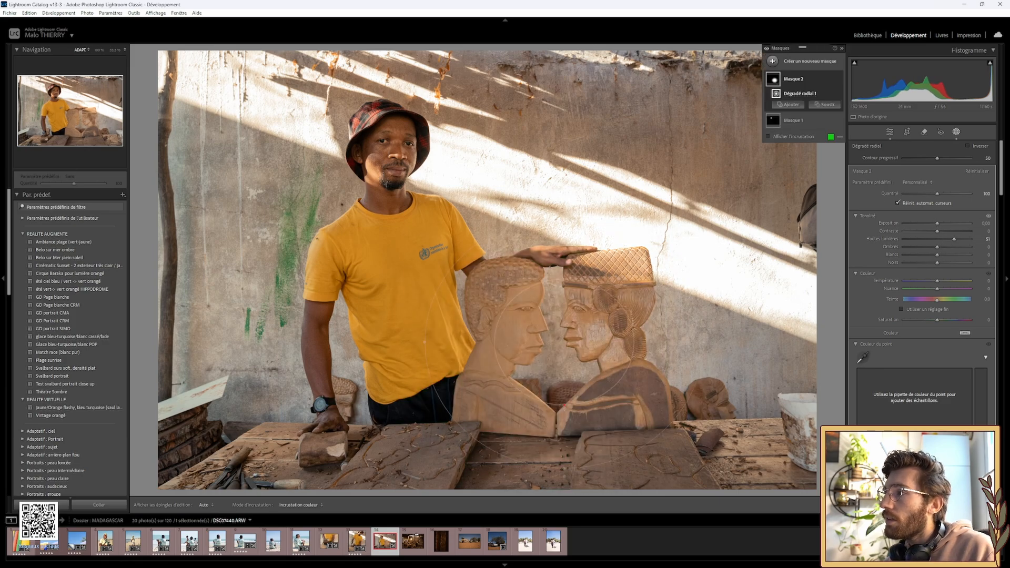
scroll(898, 339, down, 5)
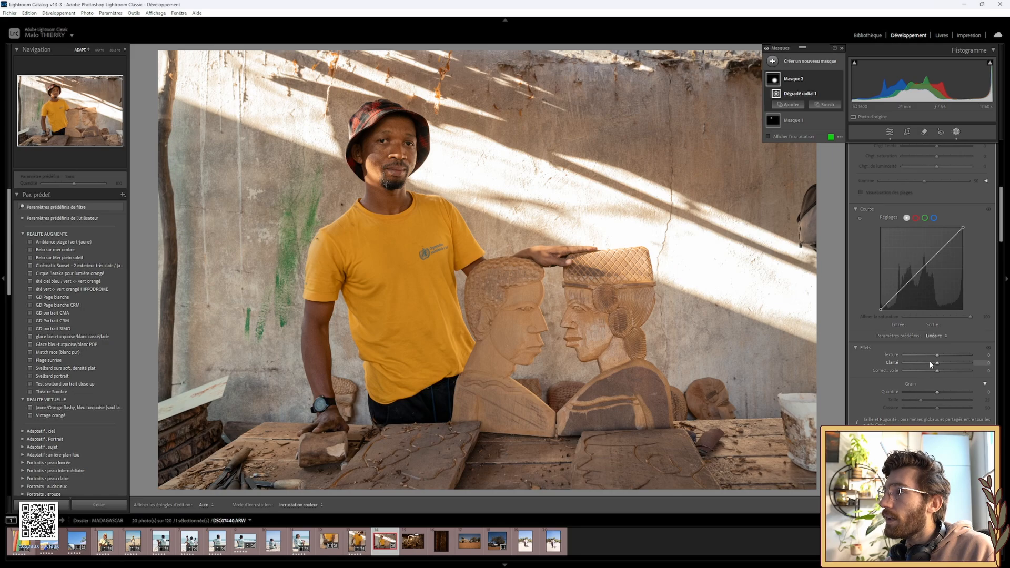
drag(939, 362, 944, 362)
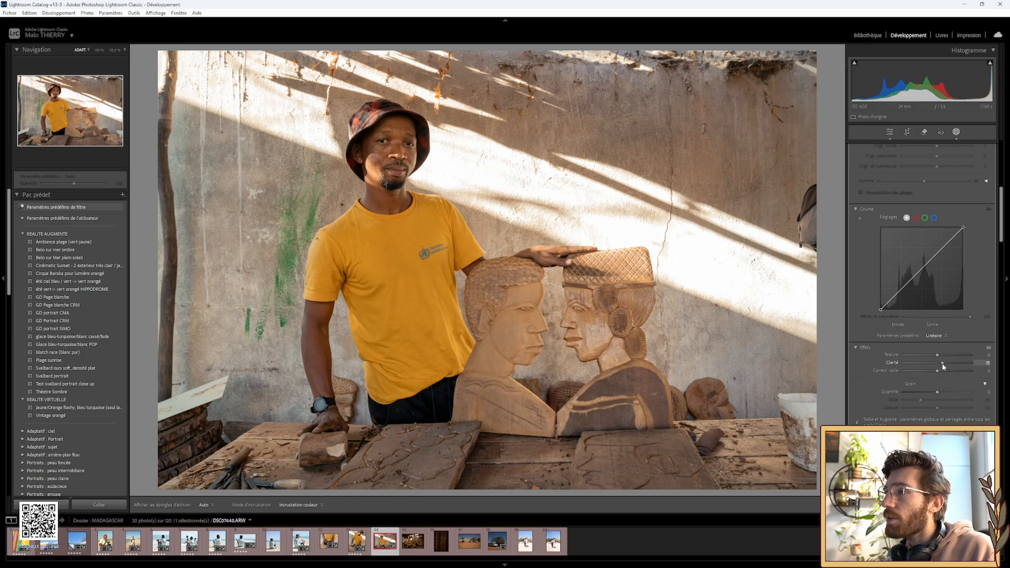
drag(943, 366, 939, 364)
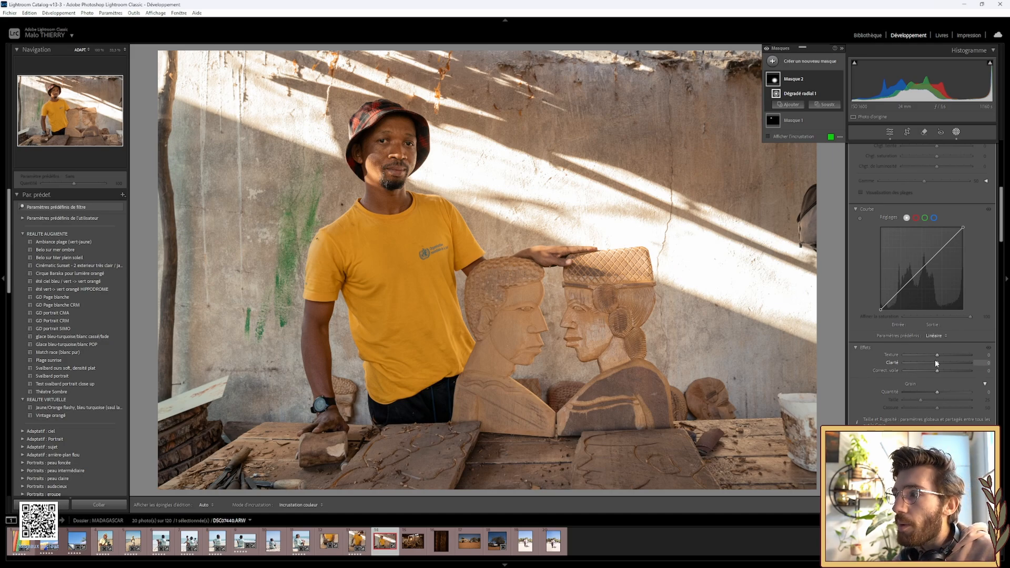
drag(935, 362, 938, 363)
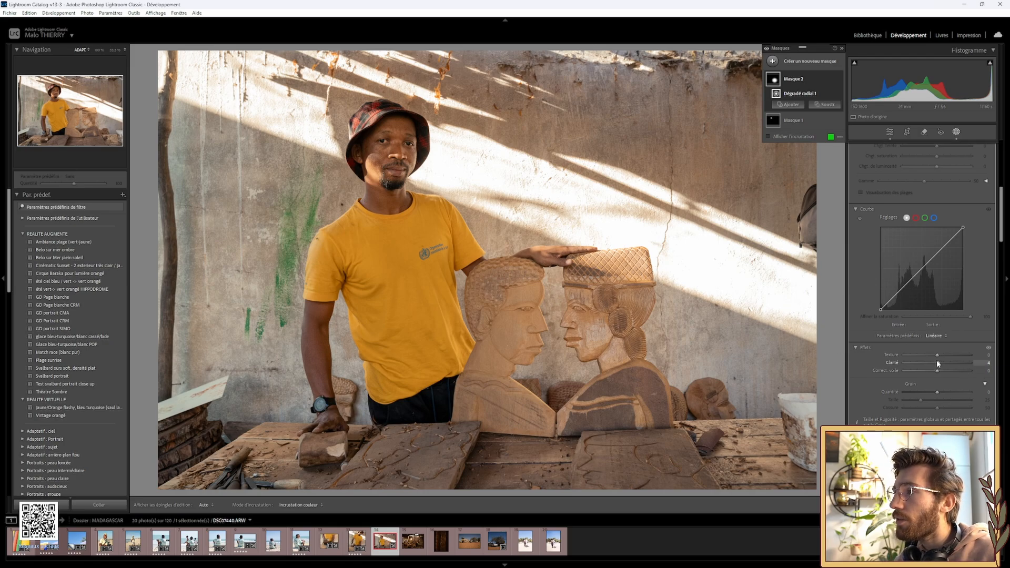
drag(937, 361, 936, 364)
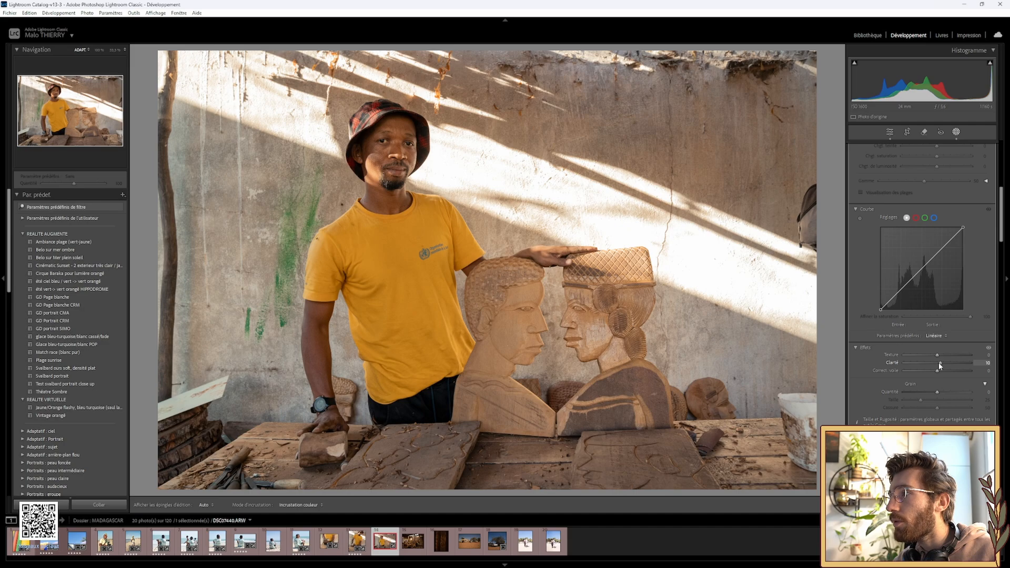
drag(940, 364, 940, 364)
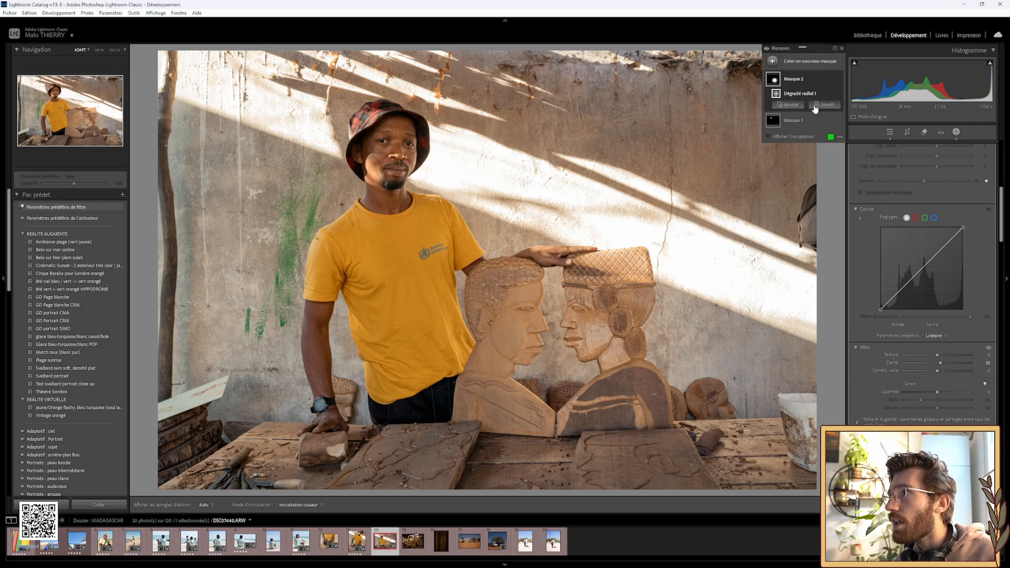
Set the shadows of the mask over the carved heads to 17 and its blacks to -8.
click(767, 49)
click(767, 49)
scroll(908, 273, up, 10)
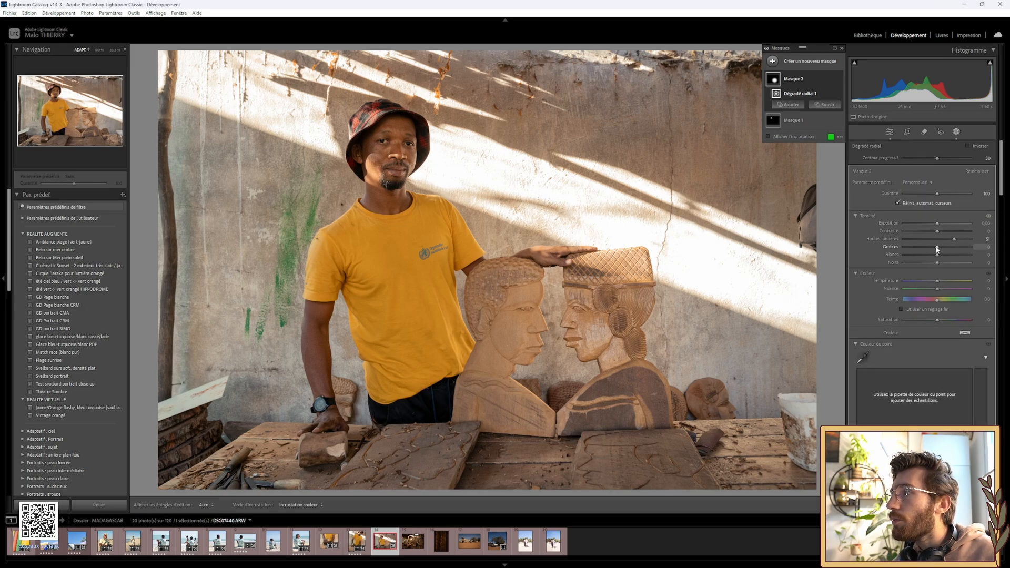
drag(937, 246, 940, 261)
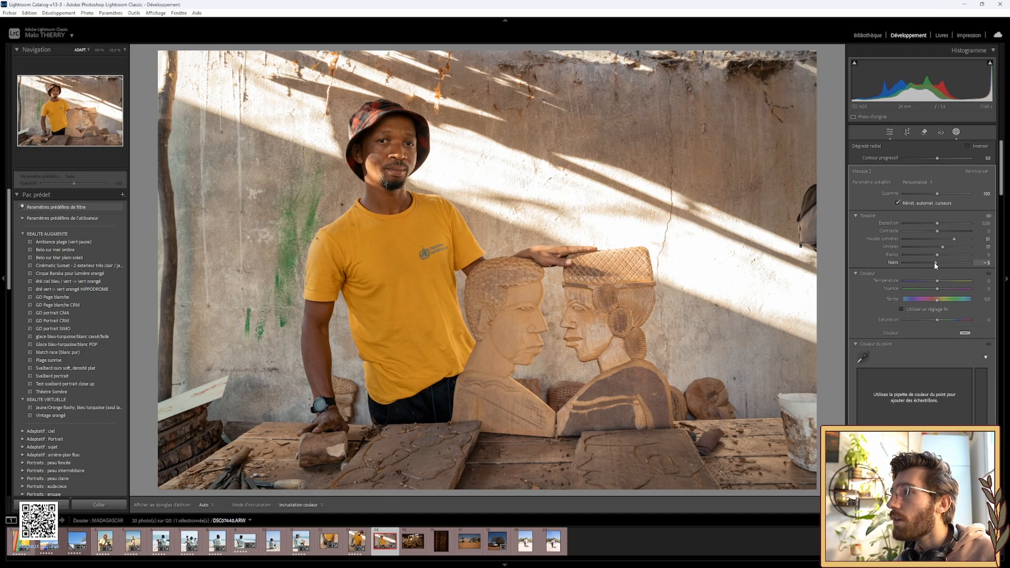
drag(933, 262, 933, 262)
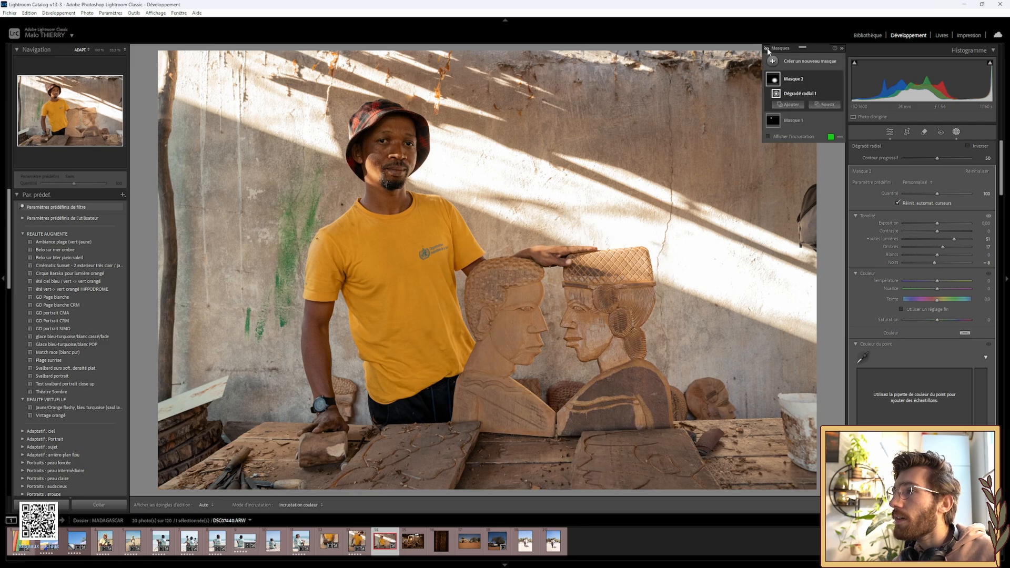
click(956, 132)
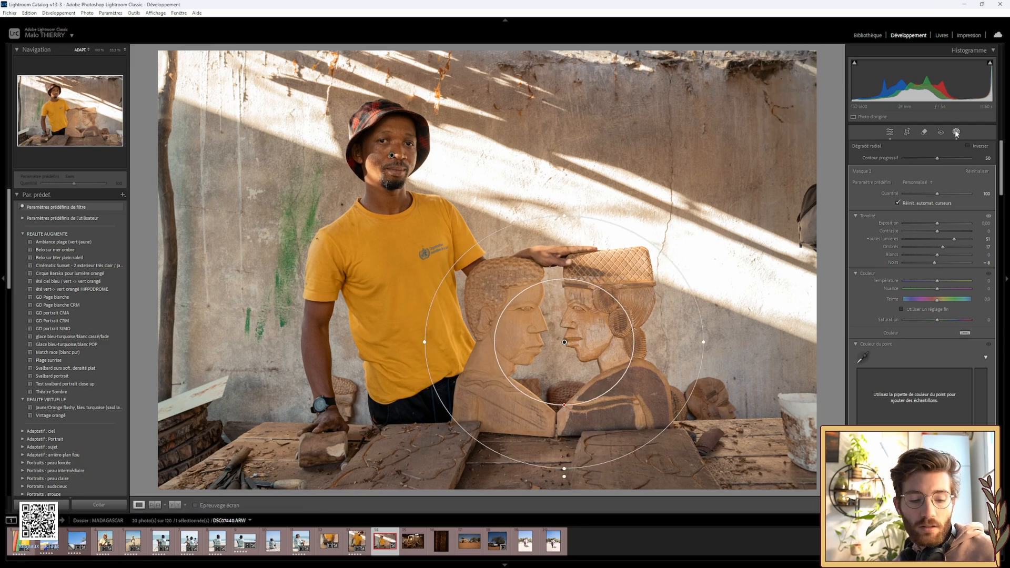
Compare the woodcarver photo before and after editing in a distraction-free view with the interface hidden and the lights out.
key(Tab)
key(l)
key(l)
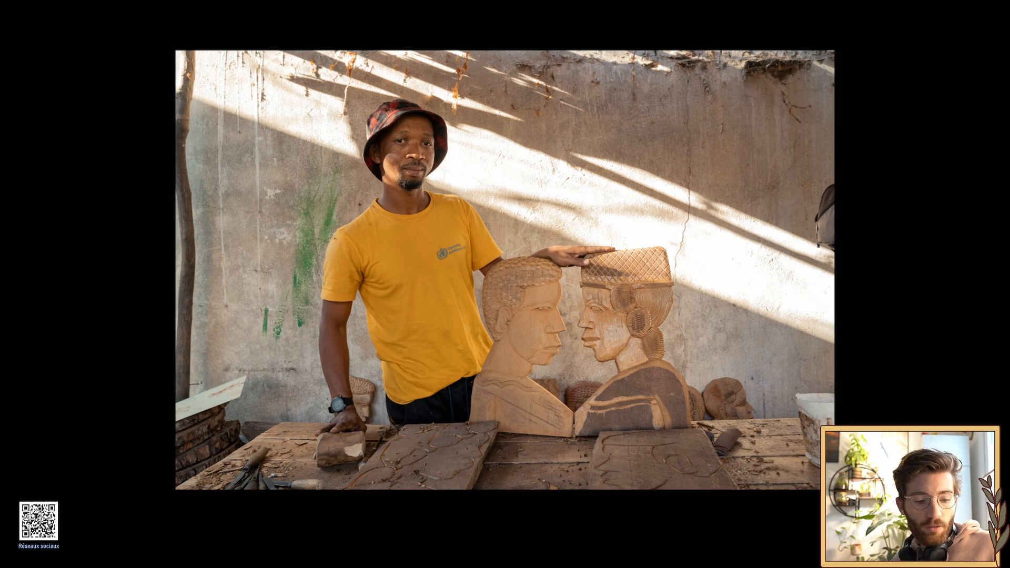
key(backslash)
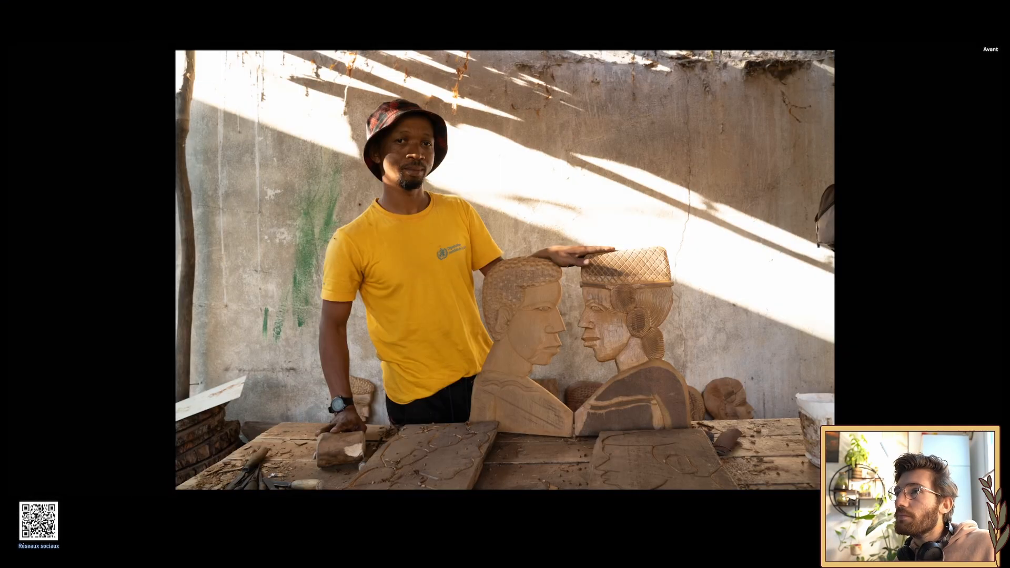
key(backslash)
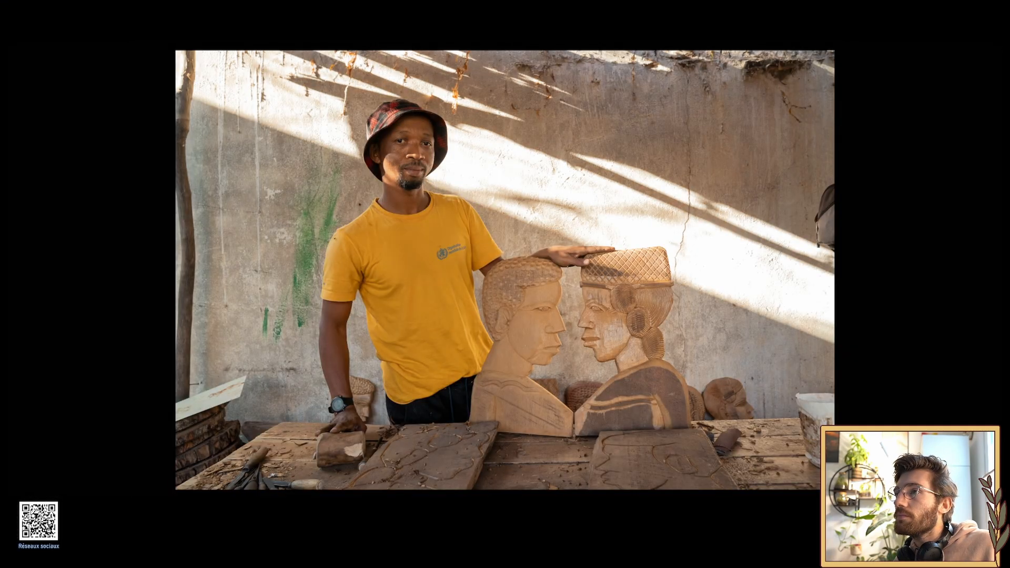
key(backslash)
key(backslash)
key(backslash)
key(backslash)
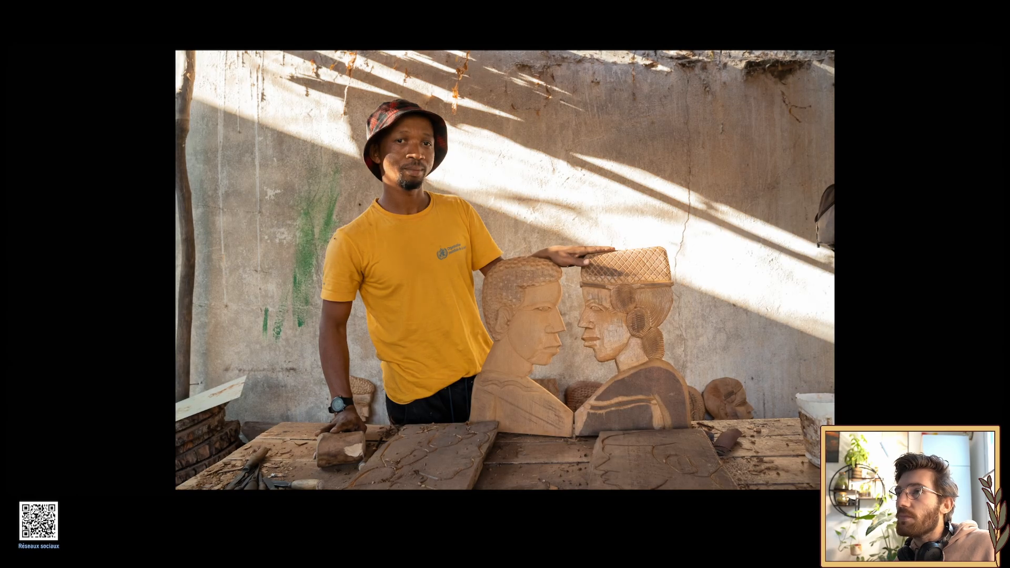
key(Tab)
key(l)
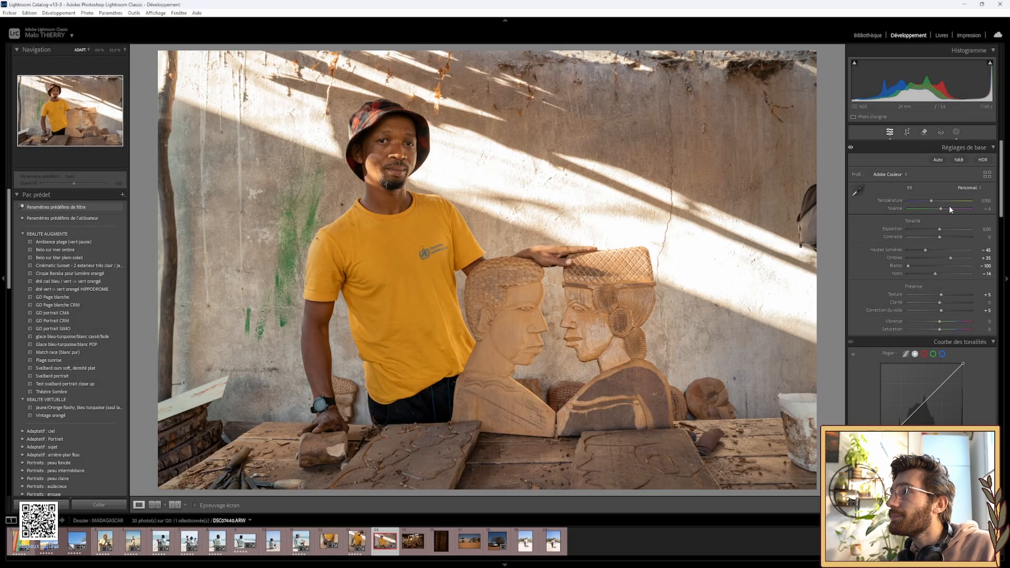
Lower the exposure of the radial mask over the man's face to 0.48 and check its effect.
click(959, 132)
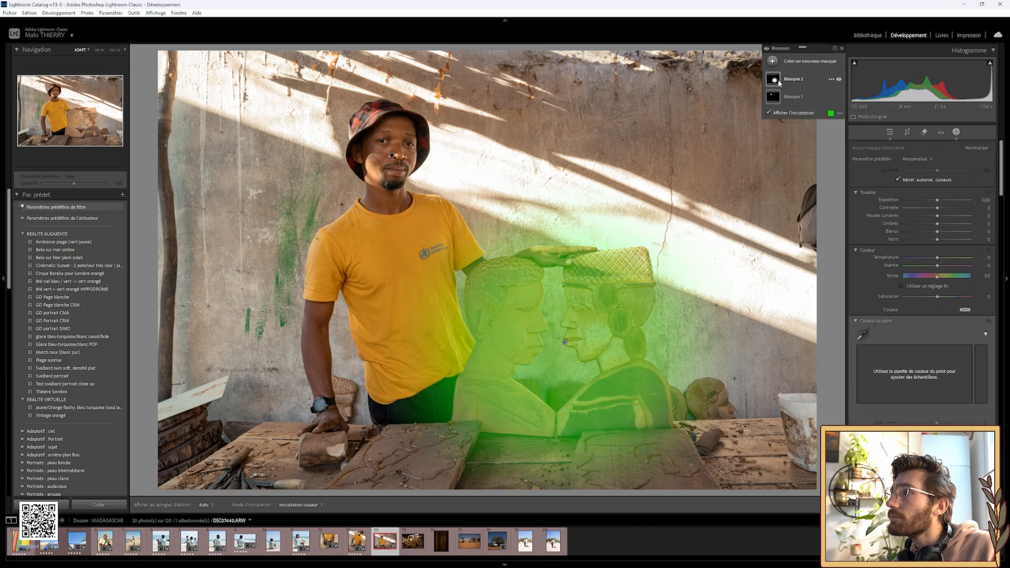
click(793, 96)
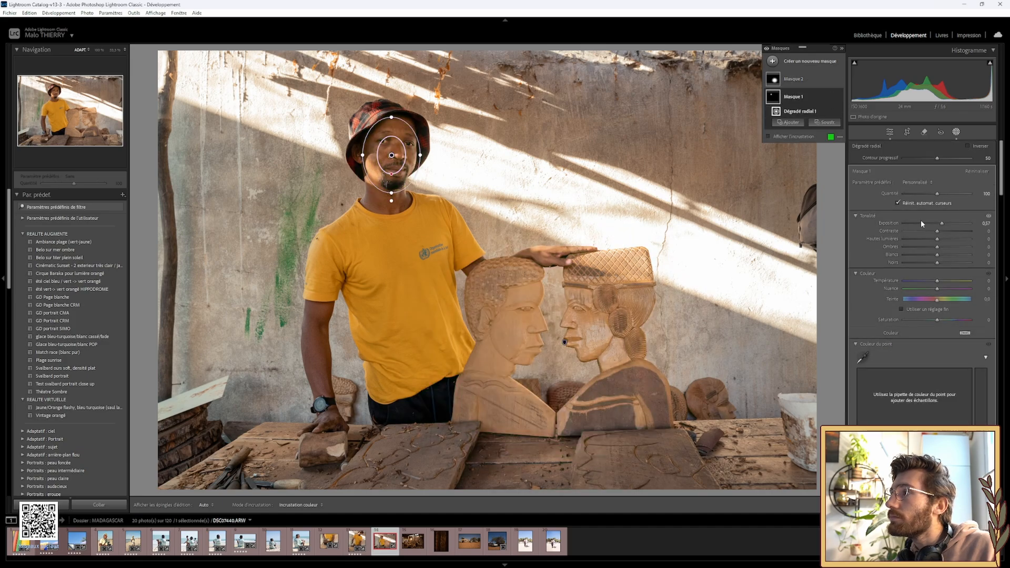
drag(920, 220, 941, 223)
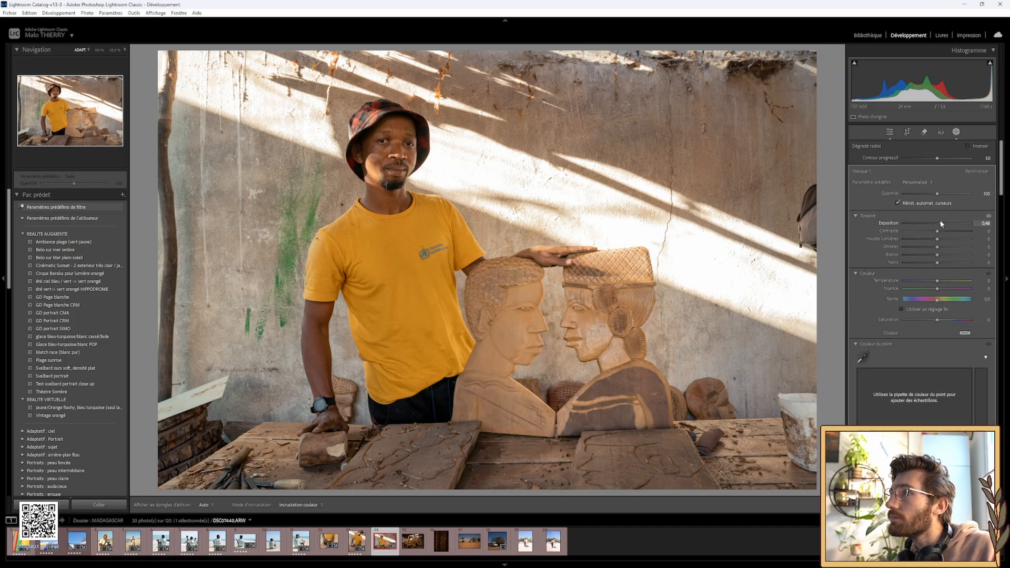
click(989, 216)
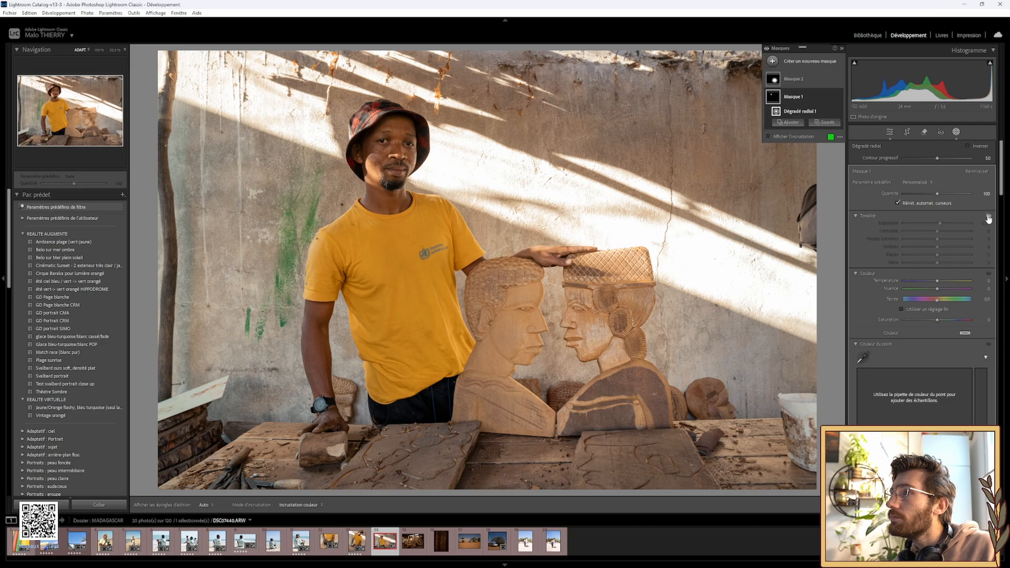
click(957, 133)
Review the original and edited woodcarver photo again on a black background to judge the softened face brightening.
key(f)
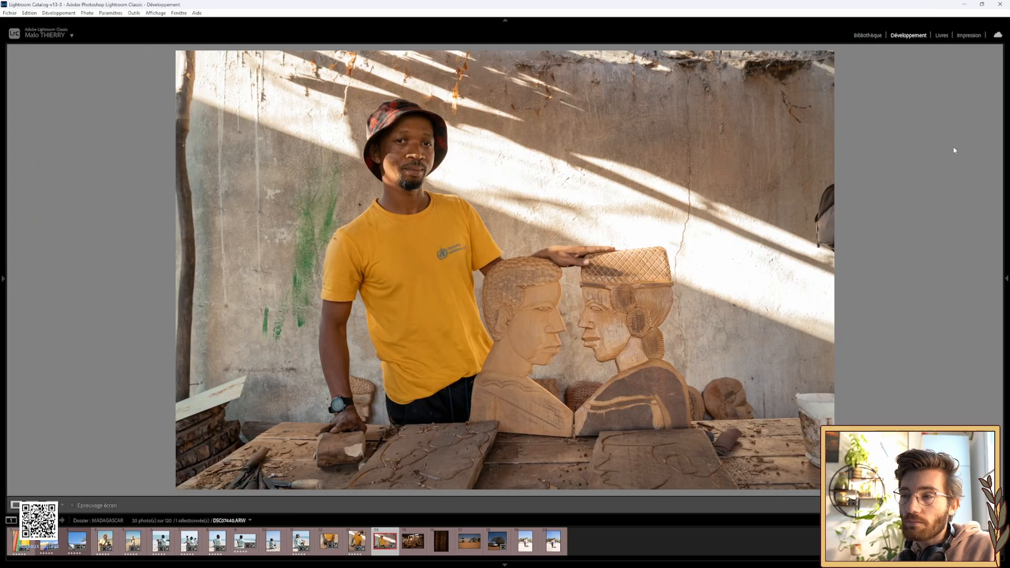
key(backslash)
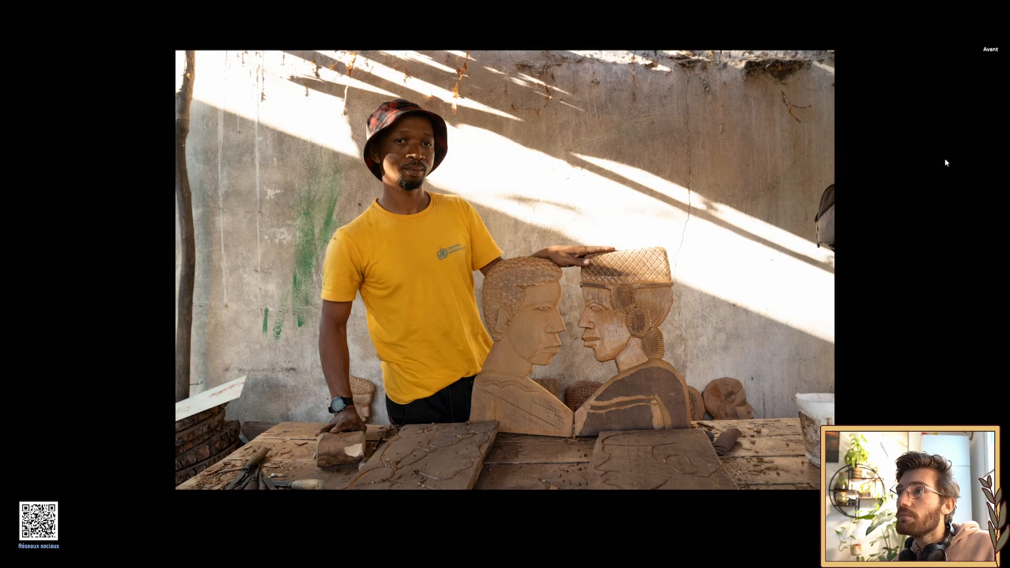
key(backslash)
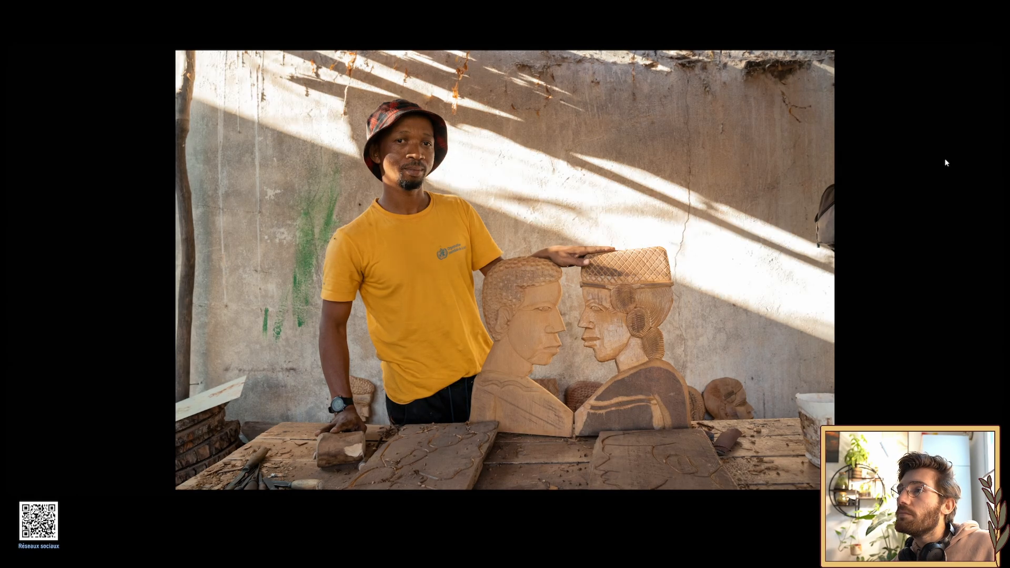
key(backslash)
key(backslash)
key(Tab)
key(l)
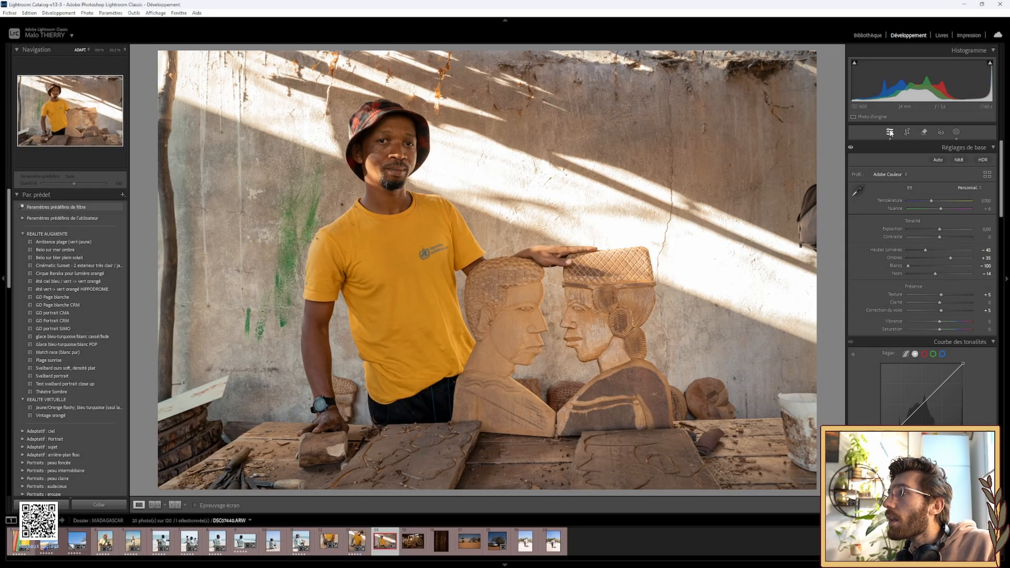
Set the dehaze of the radial mask over the man's face to 10.
click(957, 132)
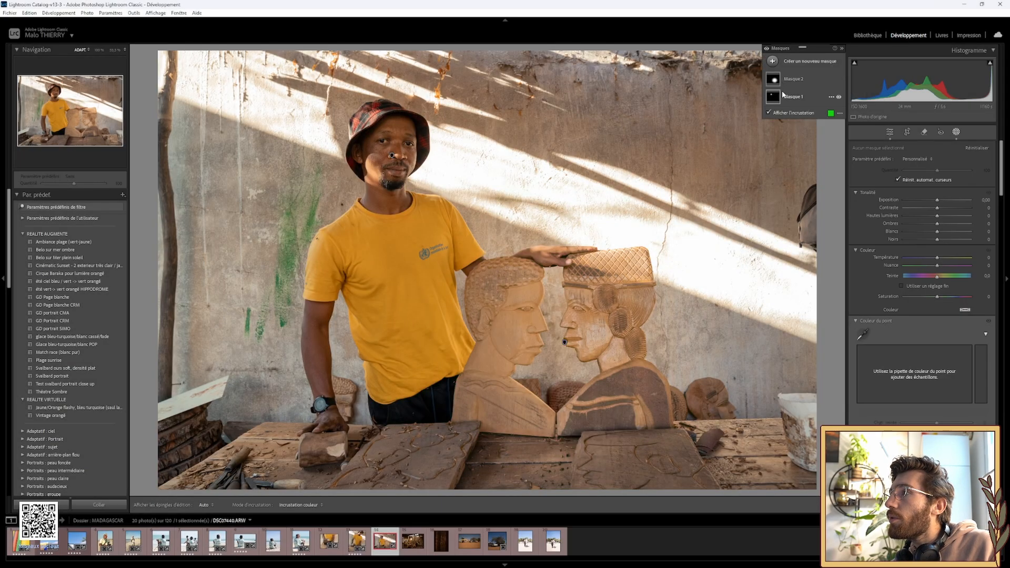
click(782, 96)
scroll(894, 253, down, 5)
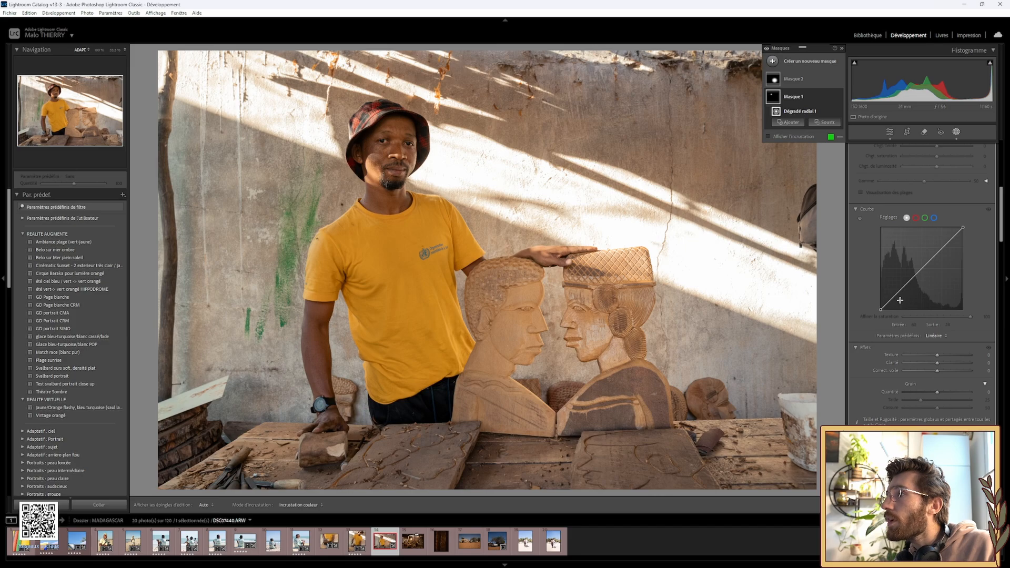
drag(937, 371, 939, 372)
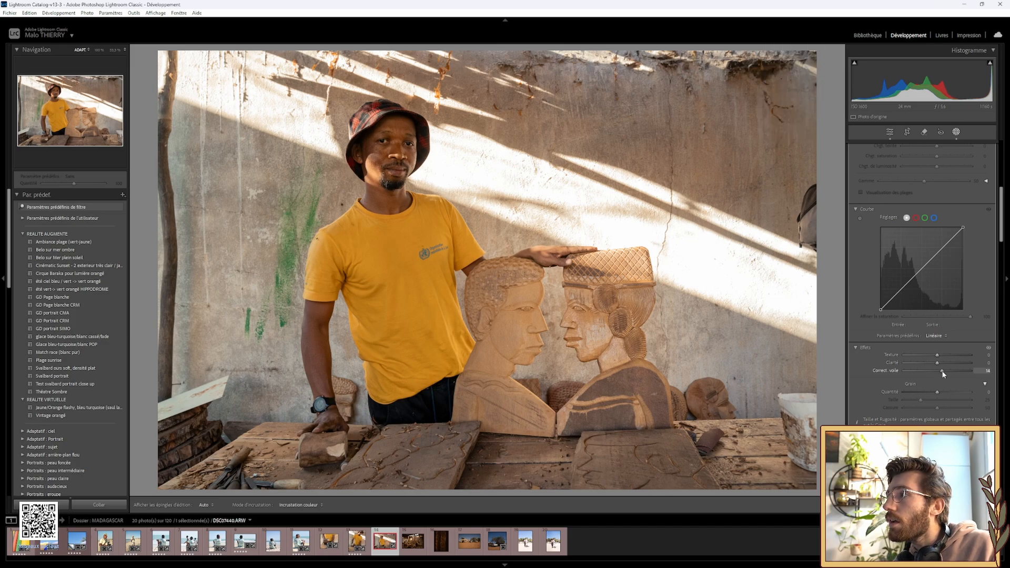
drag(942, 370, 940, 371)
click(956, 133)
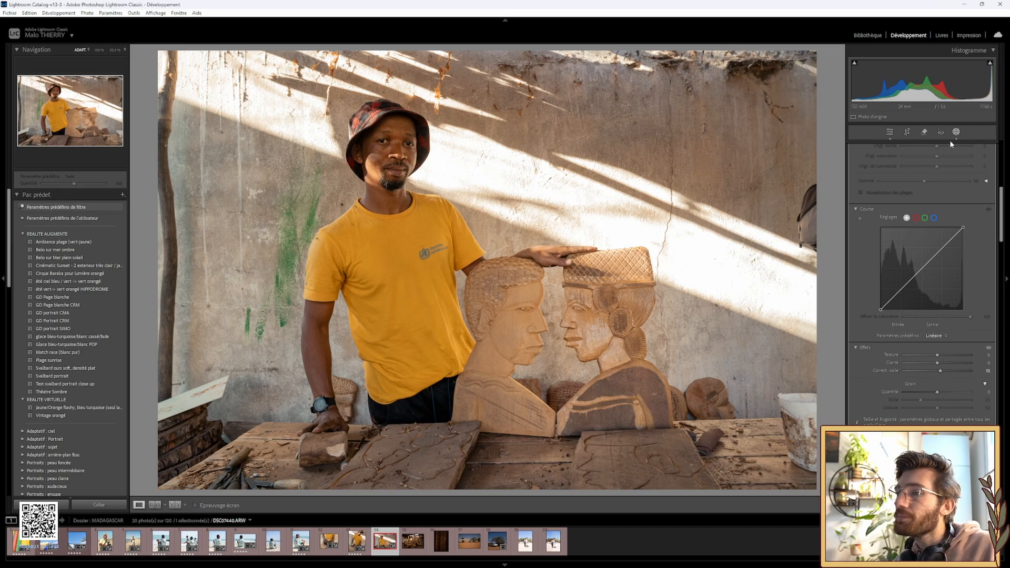
Rate the woodcarver photo five stars and apply the preset "Belo sur mer ombre" to the next photo of the workshop.
key(5)
key(Right)
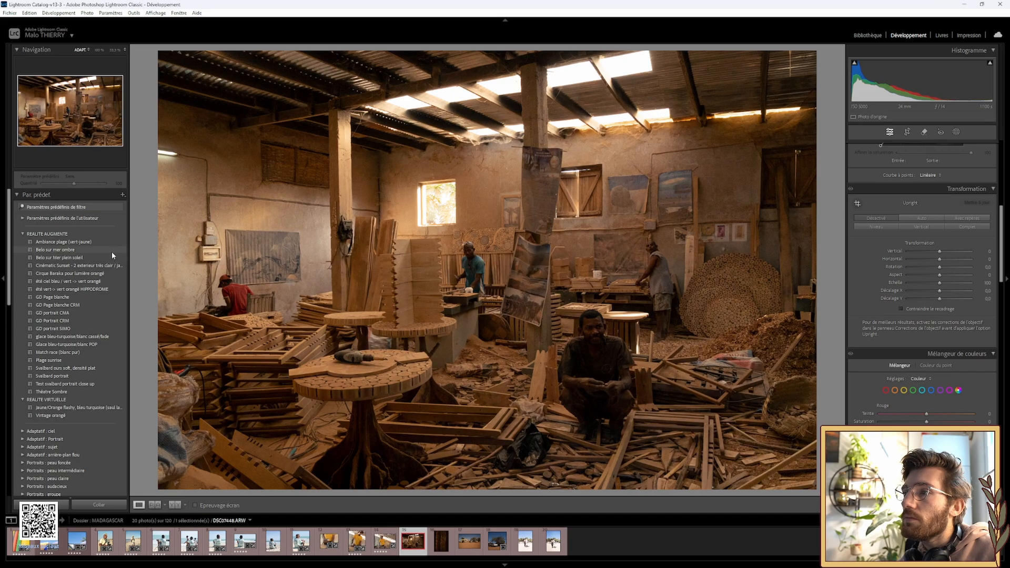
click(112, 248)
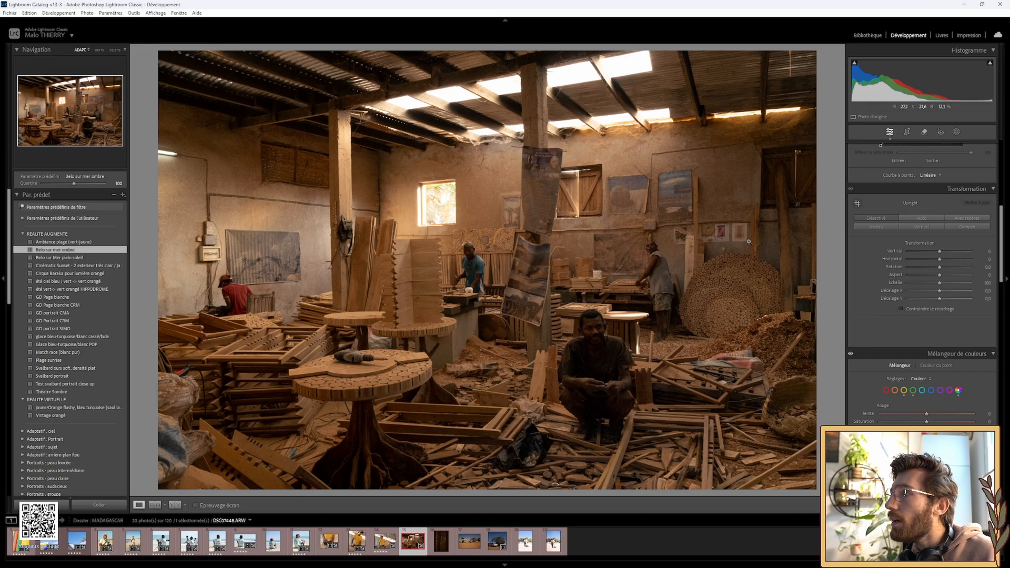
Try stronger contrast and clarity on the workshop photo and reset both to their defaults.
scroll(890, 257, up, 10)
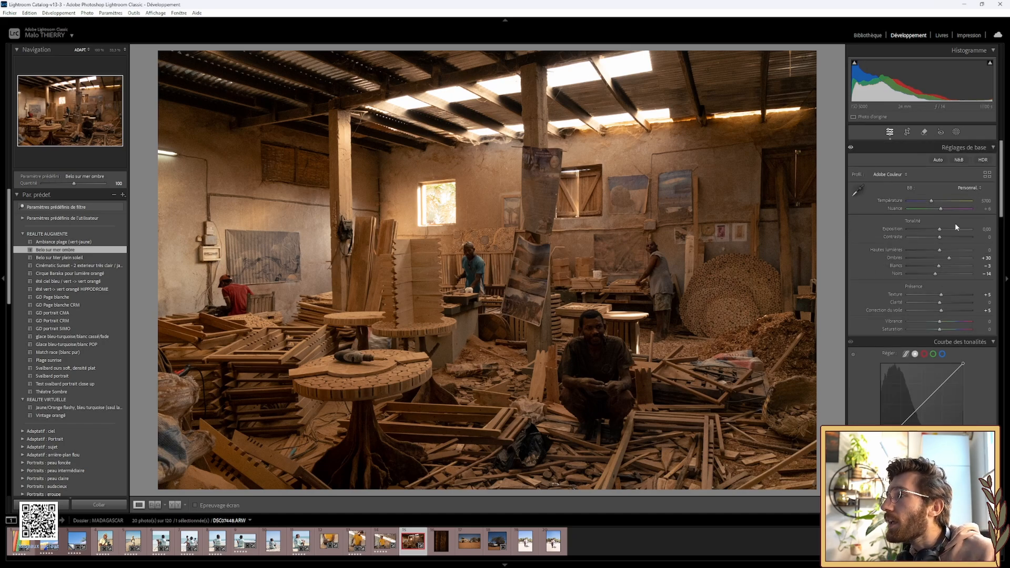
drag(942, 238, 953, 242)
double_click(949, 238)
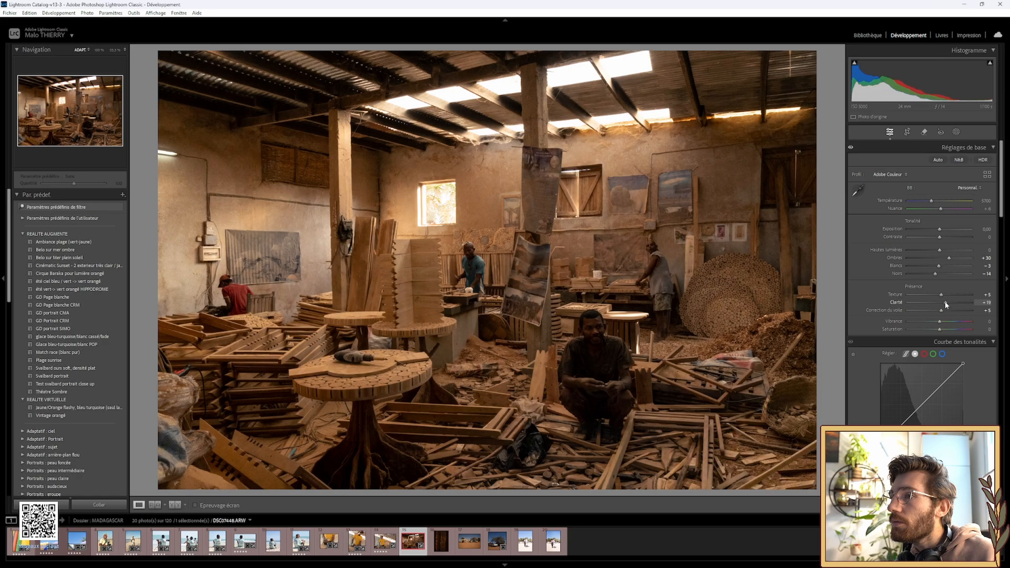
drag(940, 304, 940, 303)
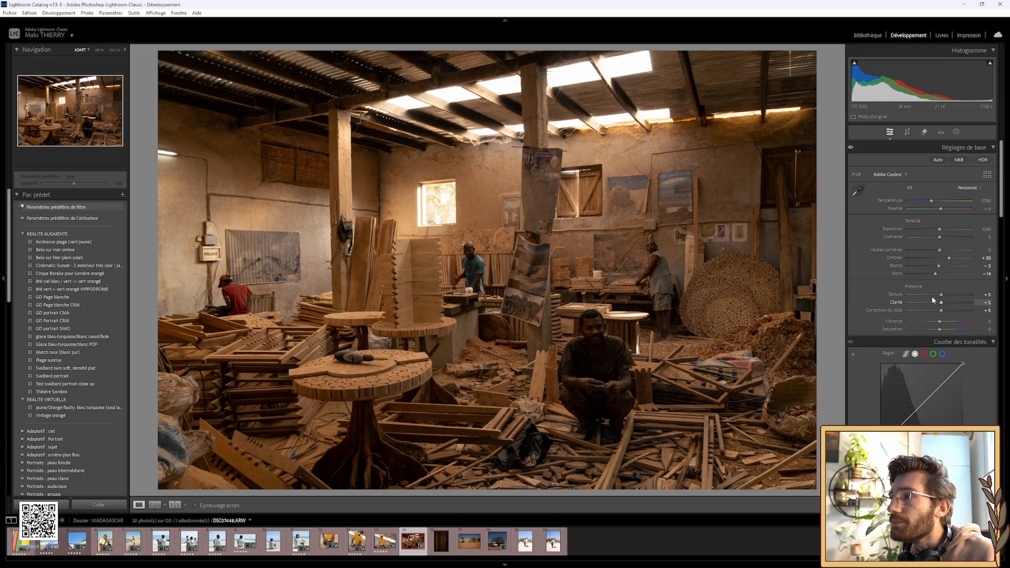
double_click(893, 302)
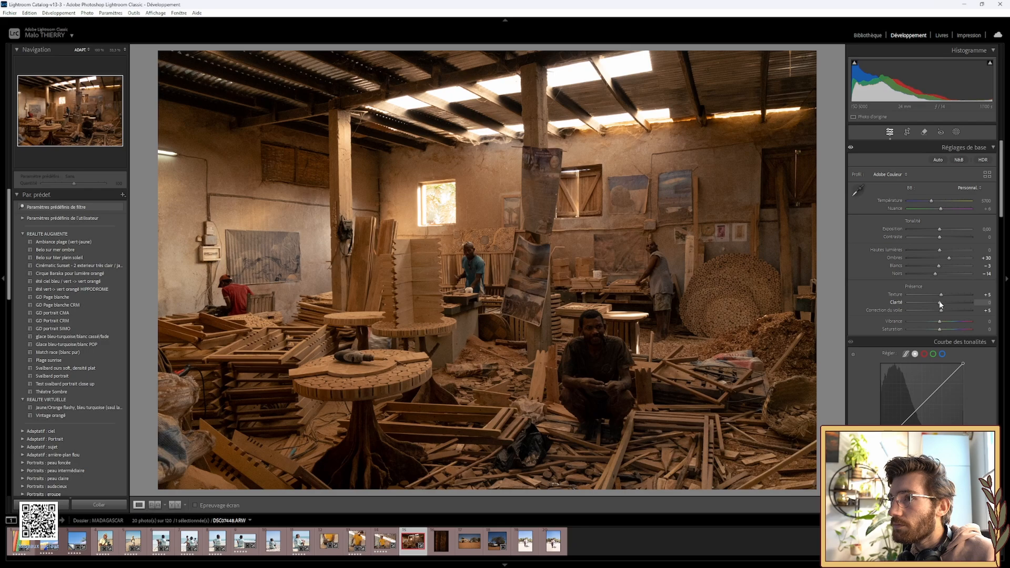
drag(942, 304, 944, 305)
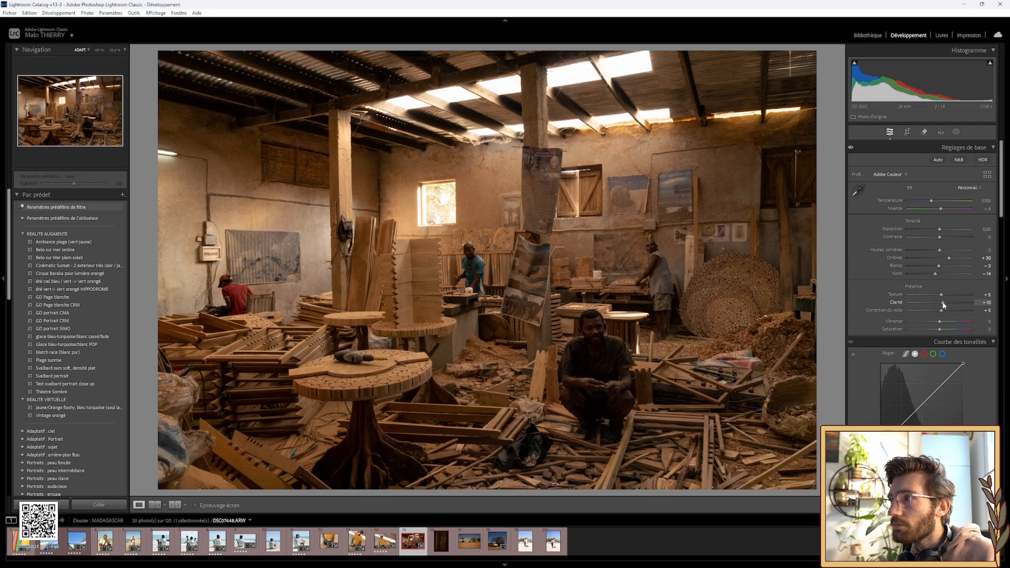
double_click(893, 302)
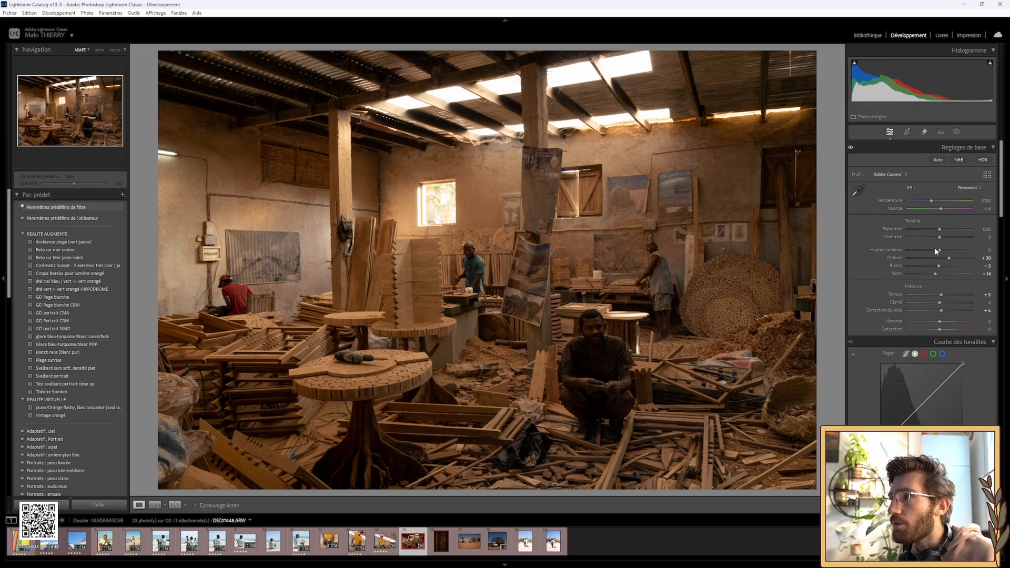
Set the workshop photo's highlights and shadows to +35 each and compare the result with the original.
drag(940, 249, 950, 247)
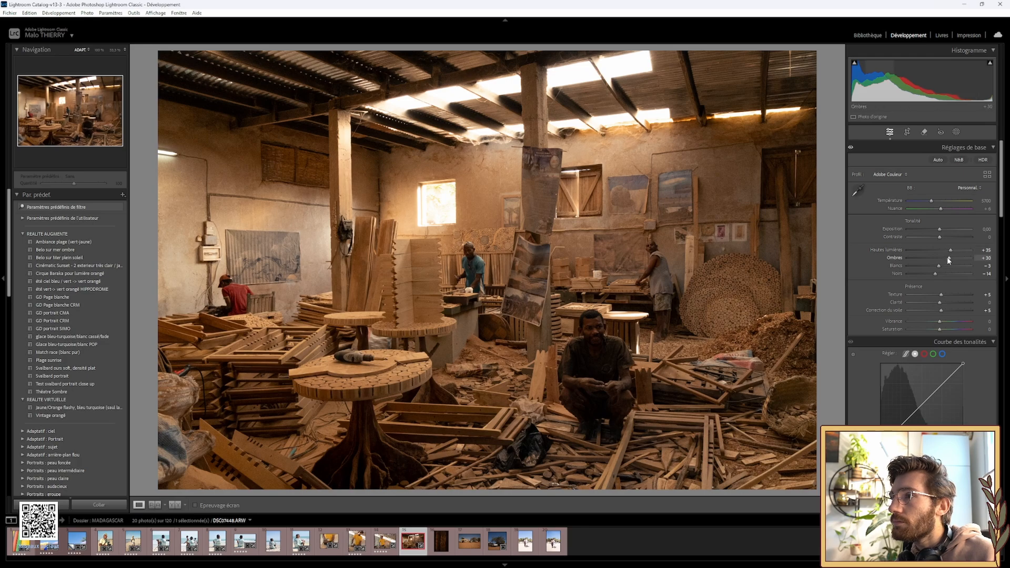
drag(949, 258, 951, 258)
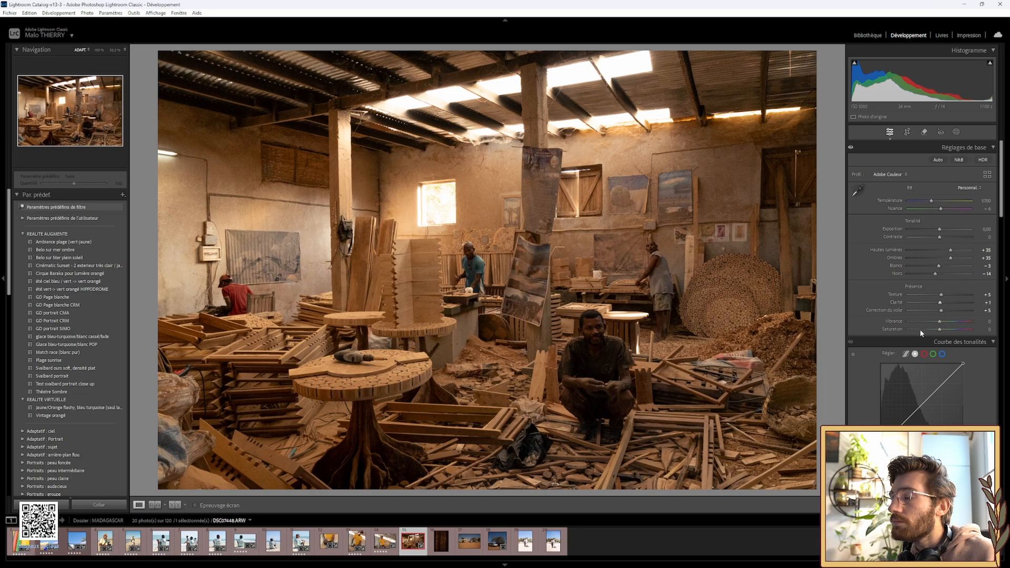
key(backslash)
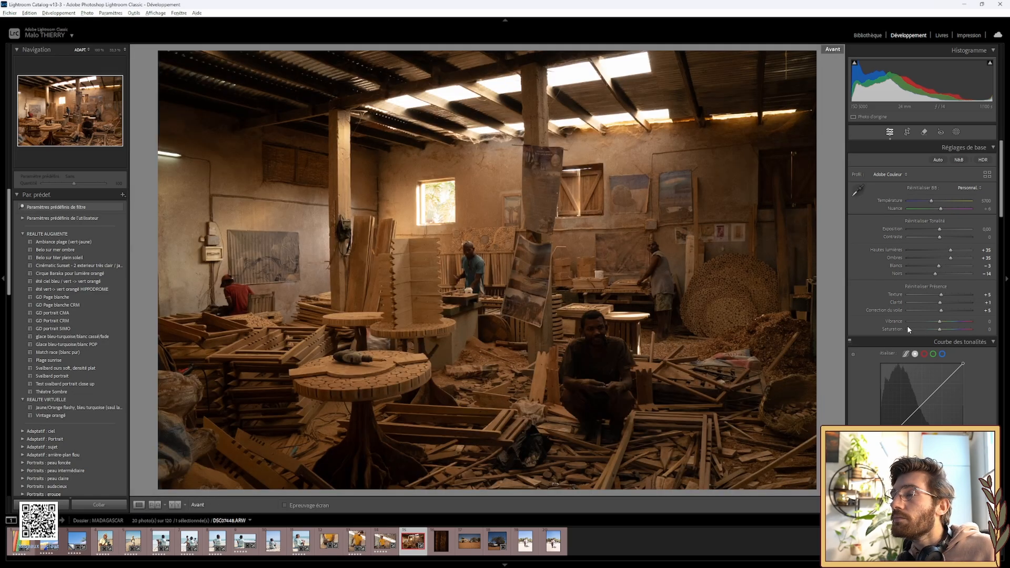
key(backslash)
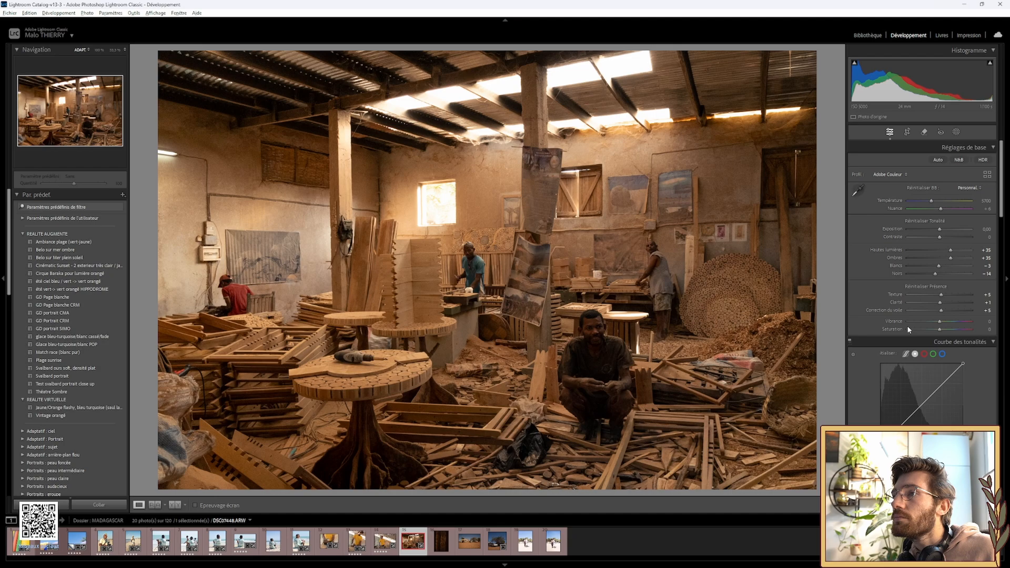
key(backslash)
key(backslash)
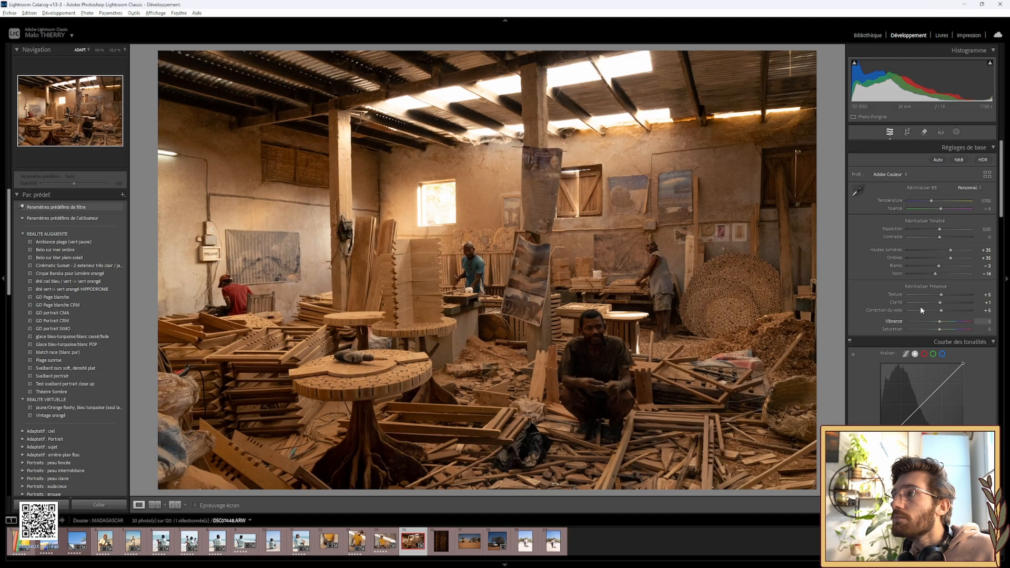
Review the workshop photo's color mixer, color grading and lens correction settings and compare the edited photo with the original.
scroll(928, 309, down, 5)
scroll(926, 307, down, 5)
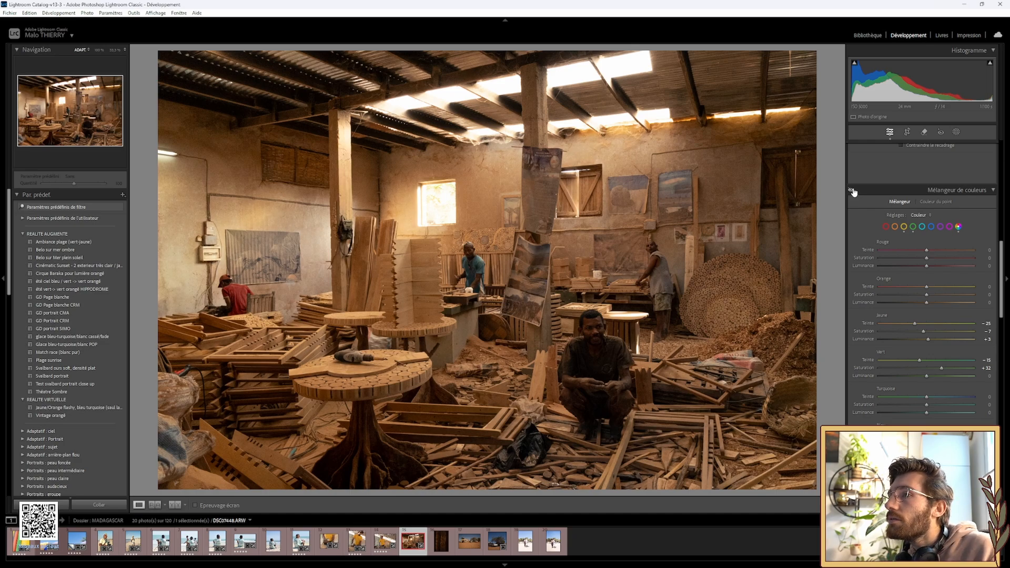
scroll(871, 248, down, 5)
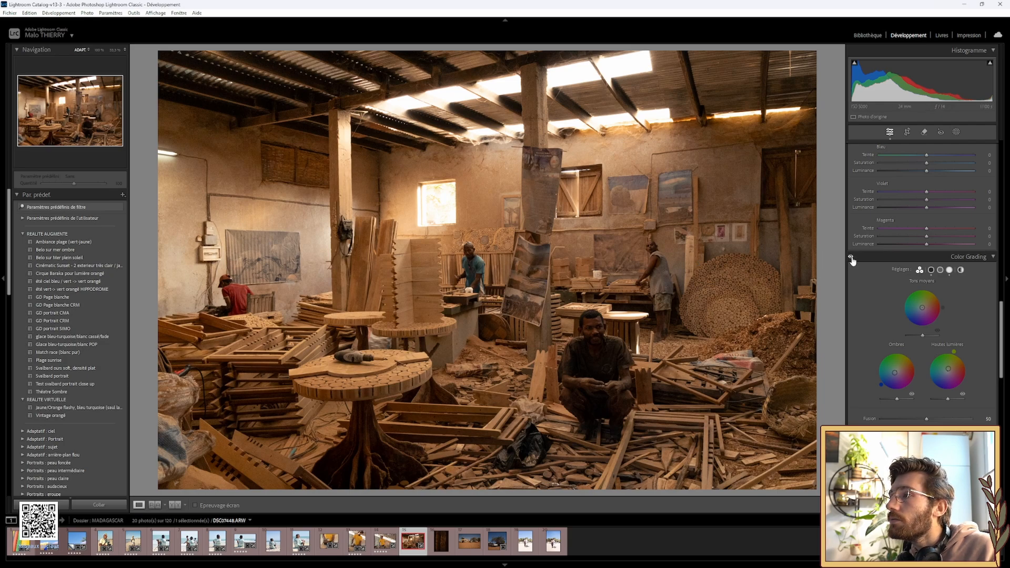
scroll(882, 277, down, 6)
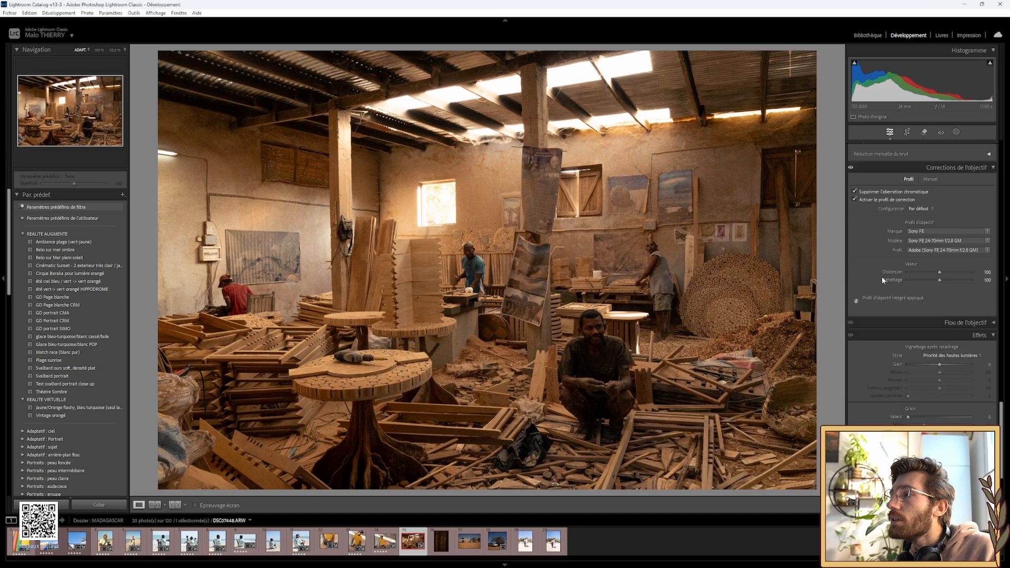
scroll(882, 276, up, 8)
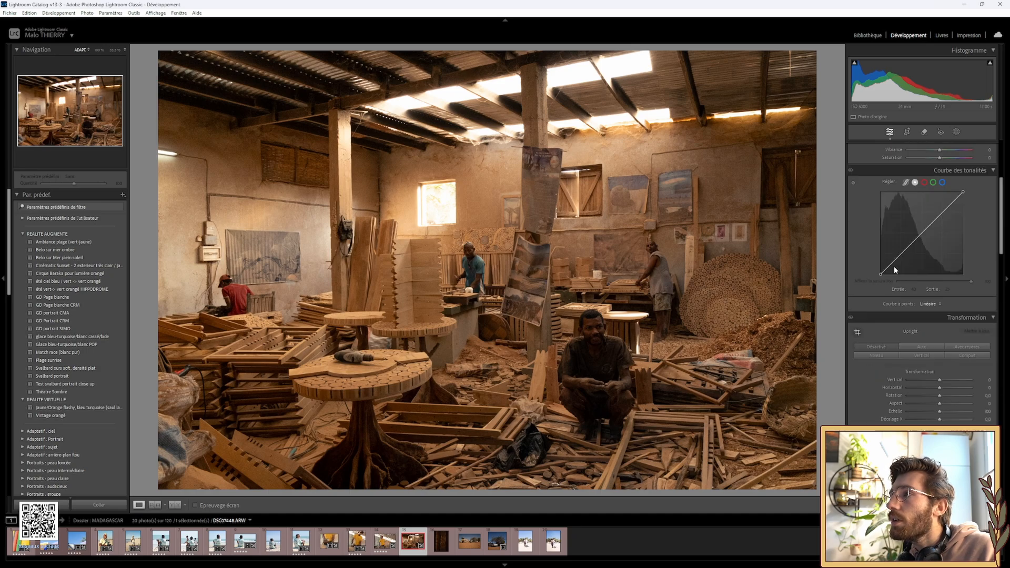
scroll(894, 266, up, 3)
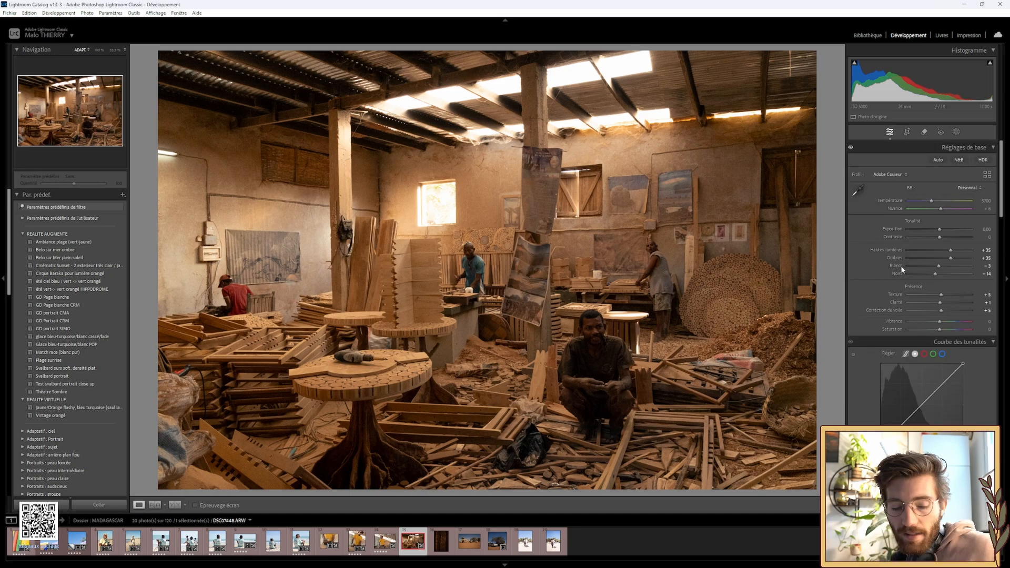
key(backslash)
key(backslash)
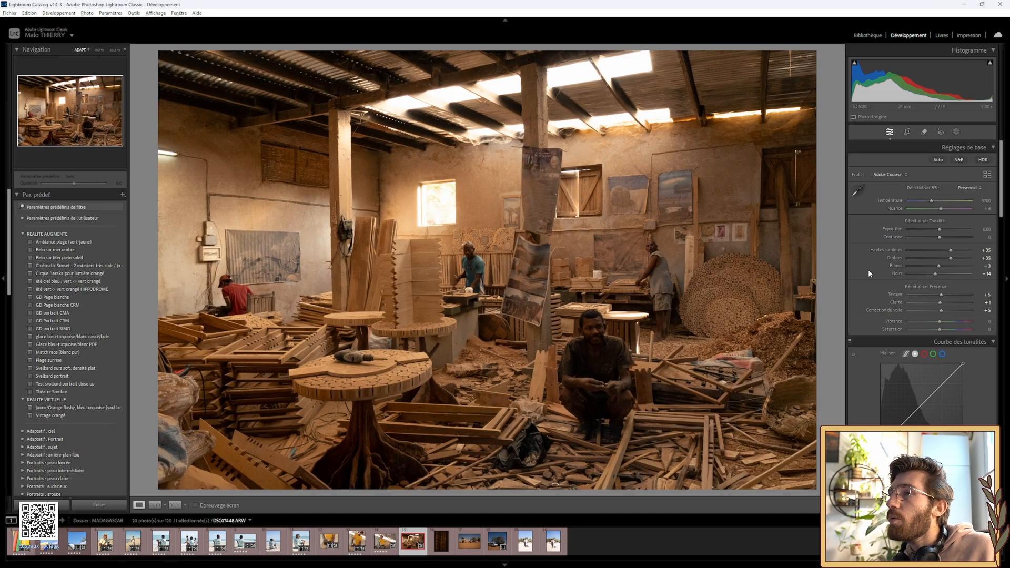
key(backslash)
key(backslash)
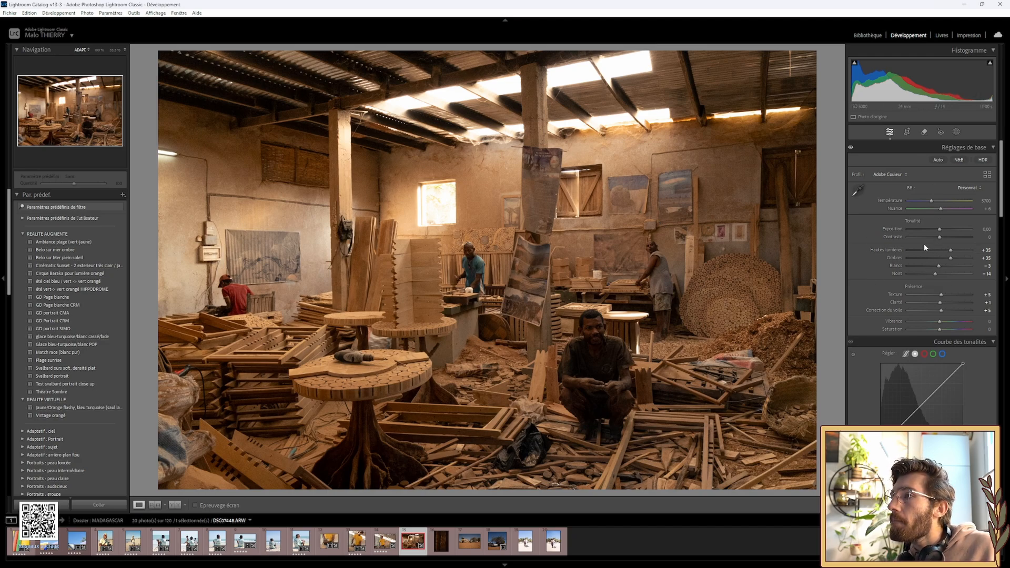
Create a subject mask on the seated man and subtract the stray area beside his legs with a brush.
click(956, 132)
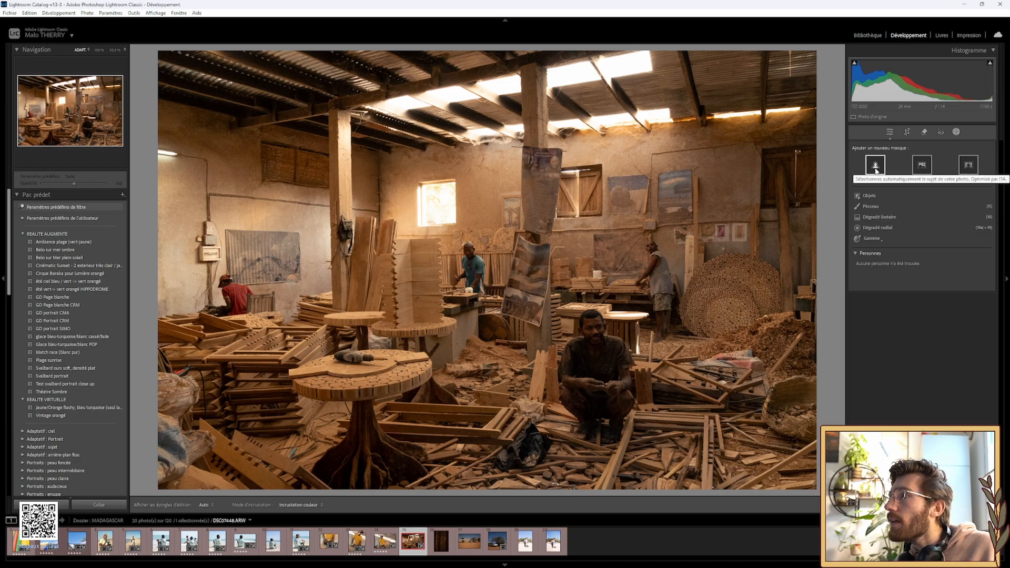
click(875, 167)
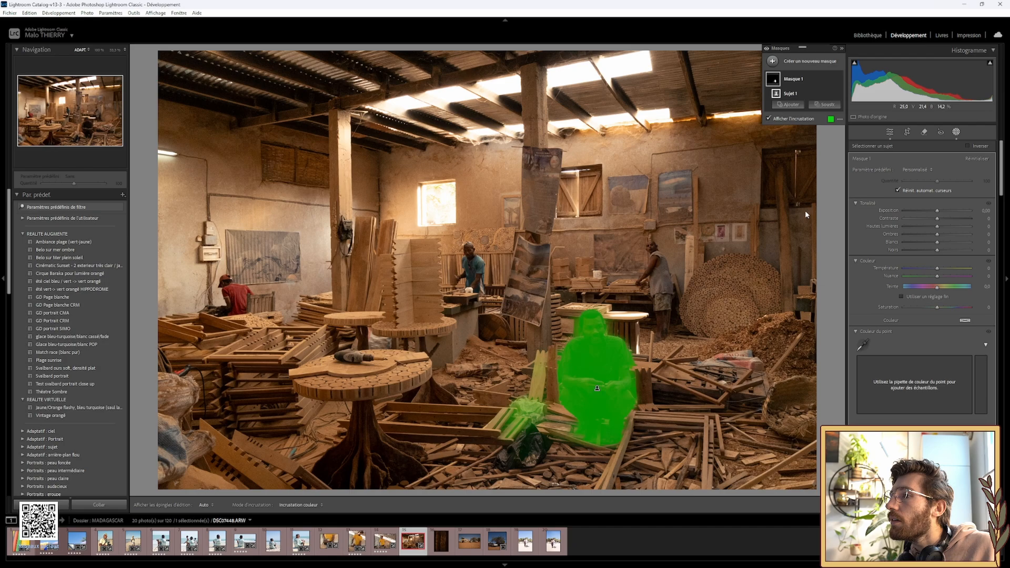
click(825, 107)
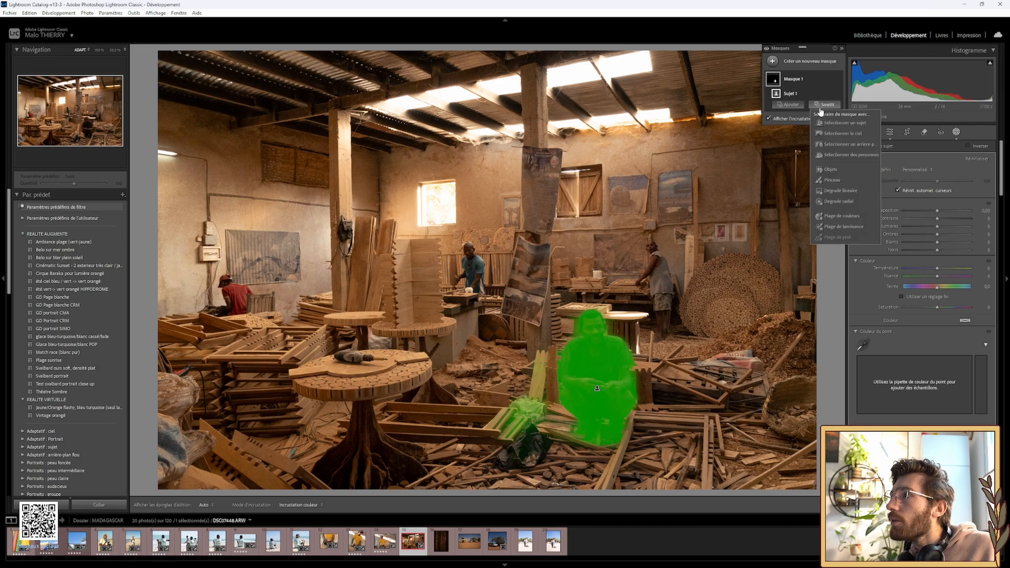
click(830, 182)
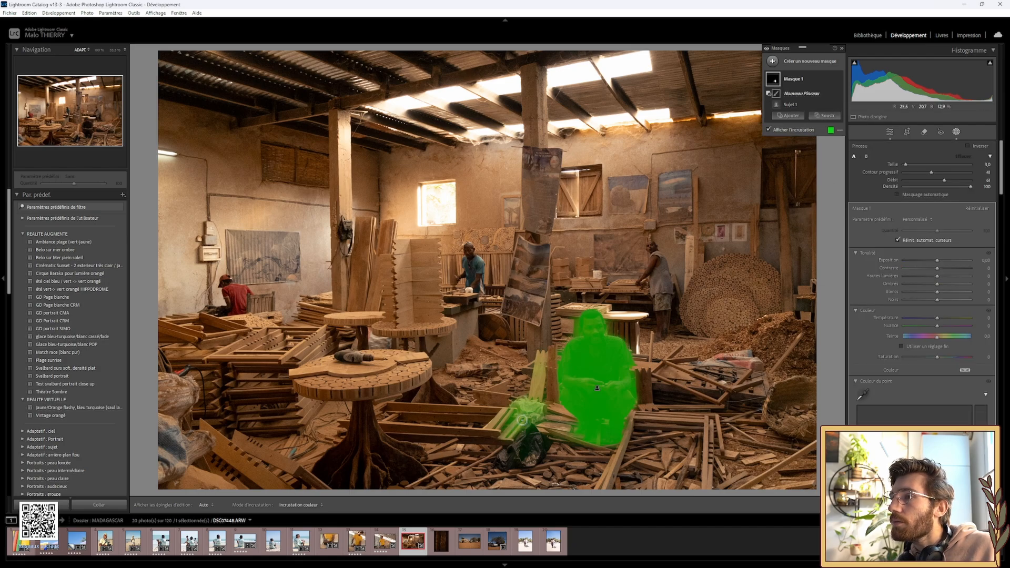
key(h)
mouse_move(510, 414)
mouse_down()
mouse_move(539, 356)
mouse_move(542, 398)
mouse_move(531, 419)
mouse_move(532, 410)
mouse_move(535, 421)
mouse_move(544, 418)
mouse_move(515, 423)
mouse_move(470, 468)
mouse_move(526, 413)
mouse_move(518, 412)
mouse_move(526, 391)
mouse_move(541, 405)
mouse_move(518, 428)
mouse_move(518, 420)
mouse_move(536, 438)
mouse_move(558, 429)
mouse_move(566, 442)
mouse_move(539, 402)
mouse_move(501, 436)
mouse_move(529, 390)
mouse_move(529, 433)
mouse_up()
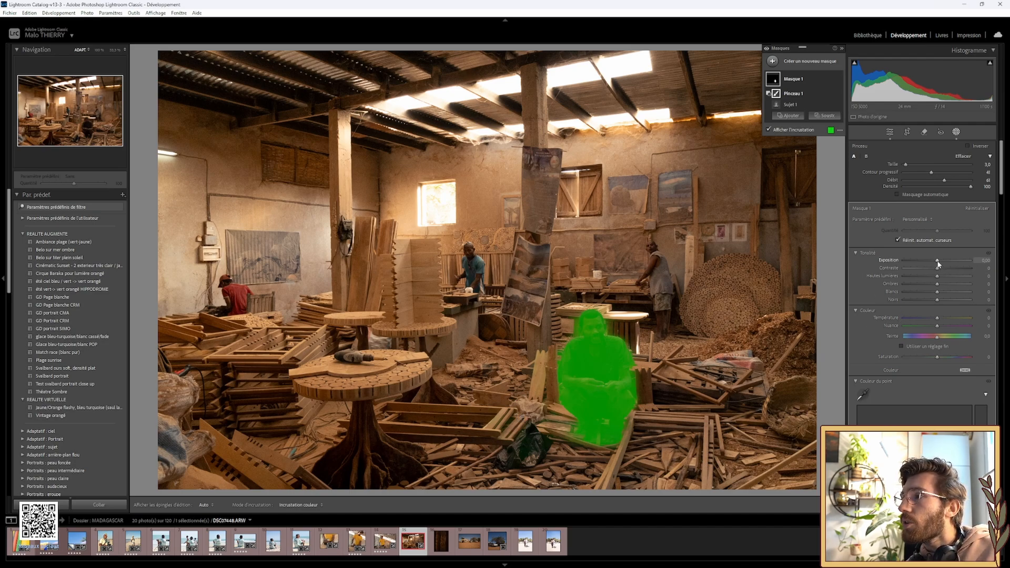
Try a brighter exposure on the seated man's mask, reset it, and set the mask's highlights to 42.
drag(938, 261, 941, 261)
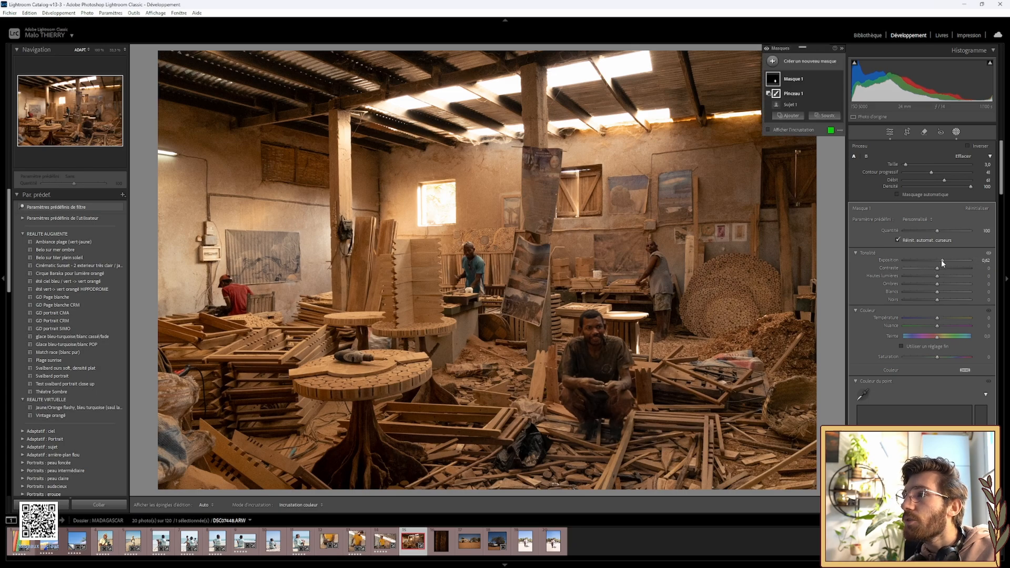
double_click(890, 262)
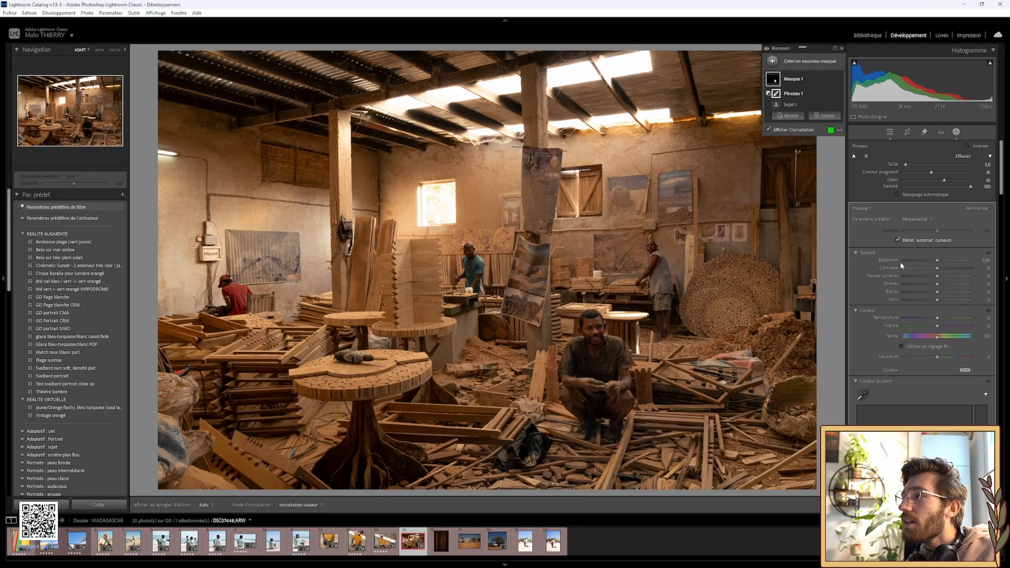
drag(938, 276, 952, 278)
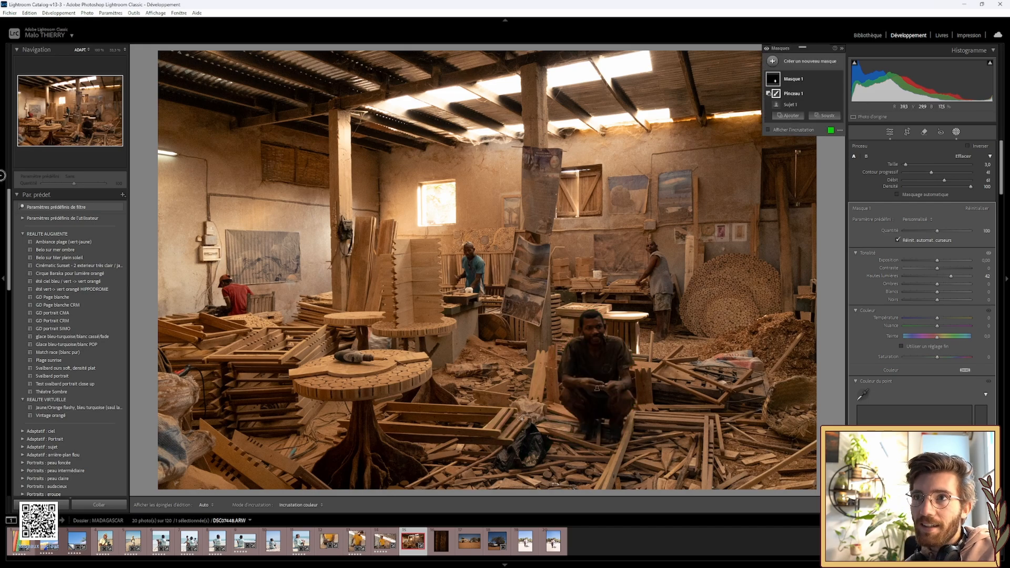
mouse_move(86, 128)
mouse_down()
mouse_move(90, 136)
mouse_move(87, 126)
mouse_up()
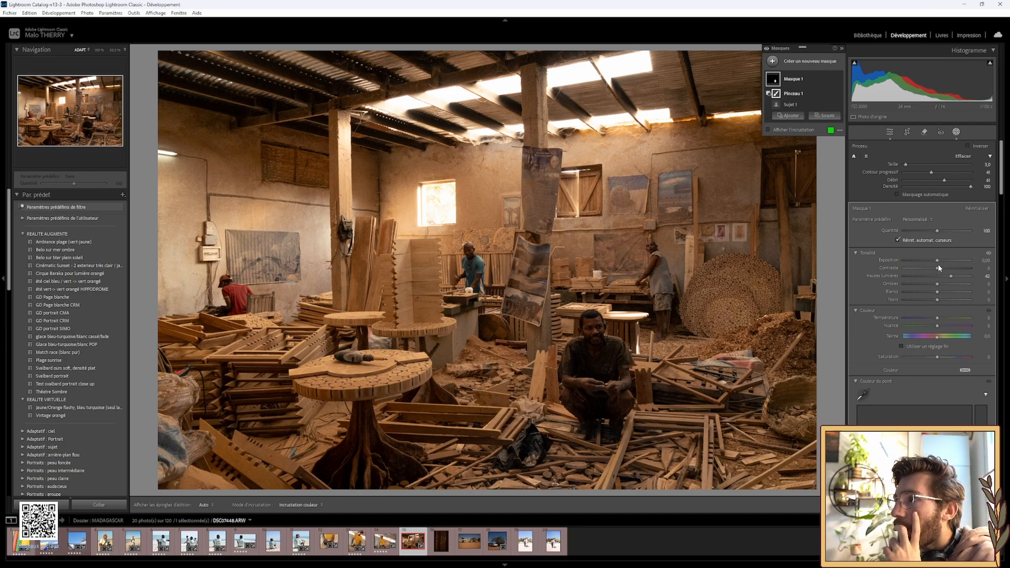
Set the seated man's mask to an exposure of 0.38 and a contrast of -20.
drag(938, 263, 938, 263)
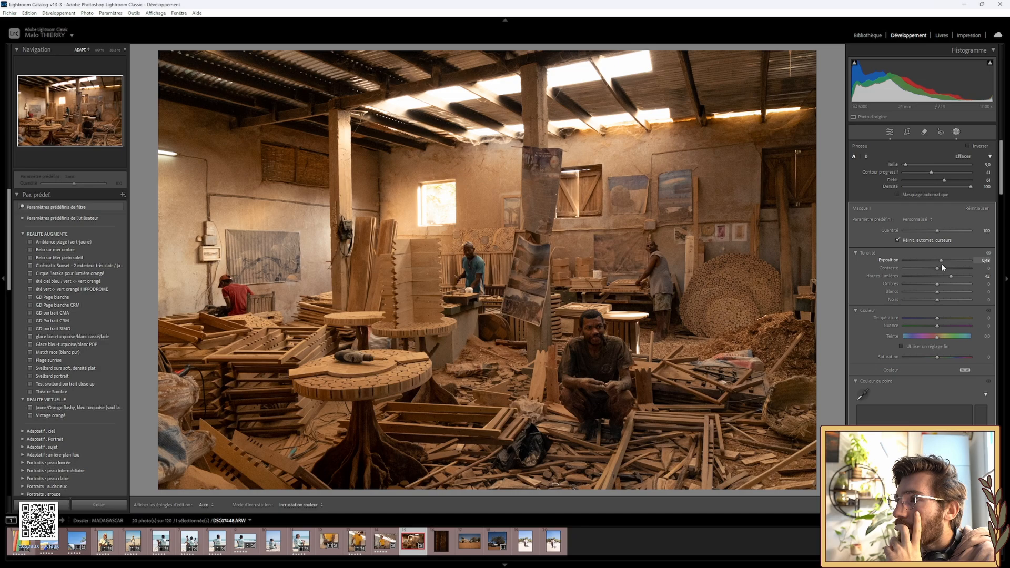
drag(942, 263, 941, 264)
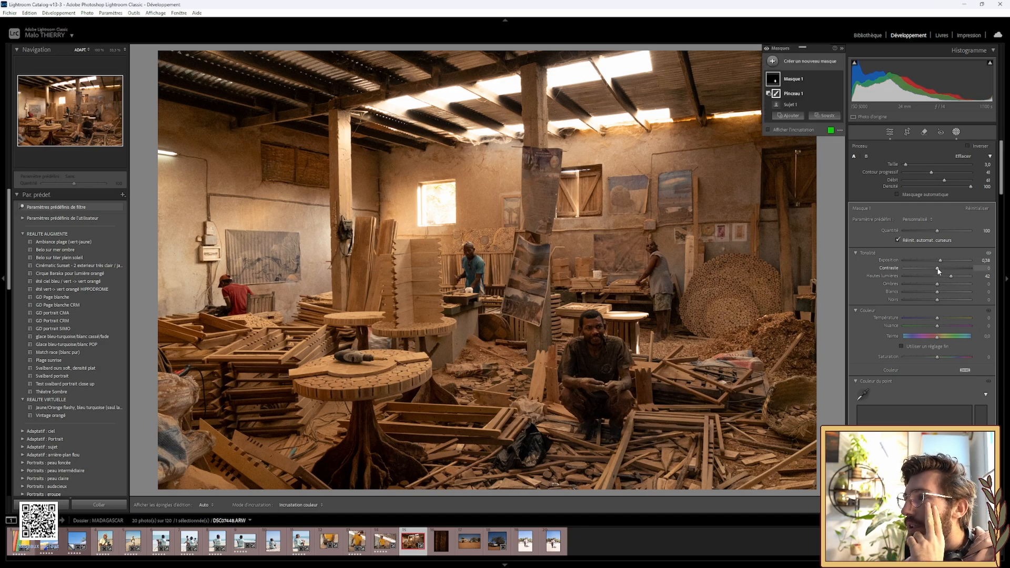
drag(937, 268, 917, 273)
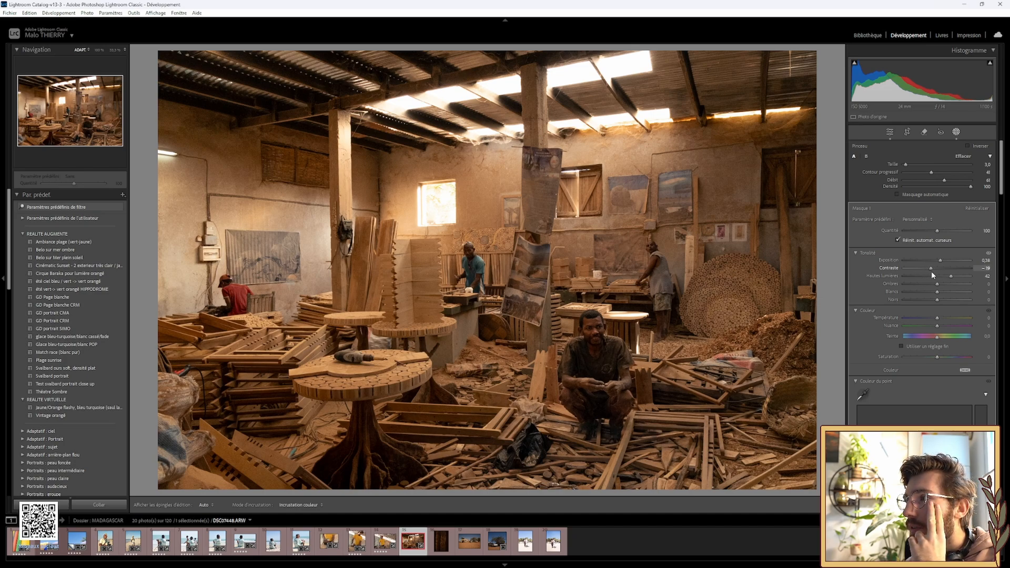
drag(931, 270, 930, 271)
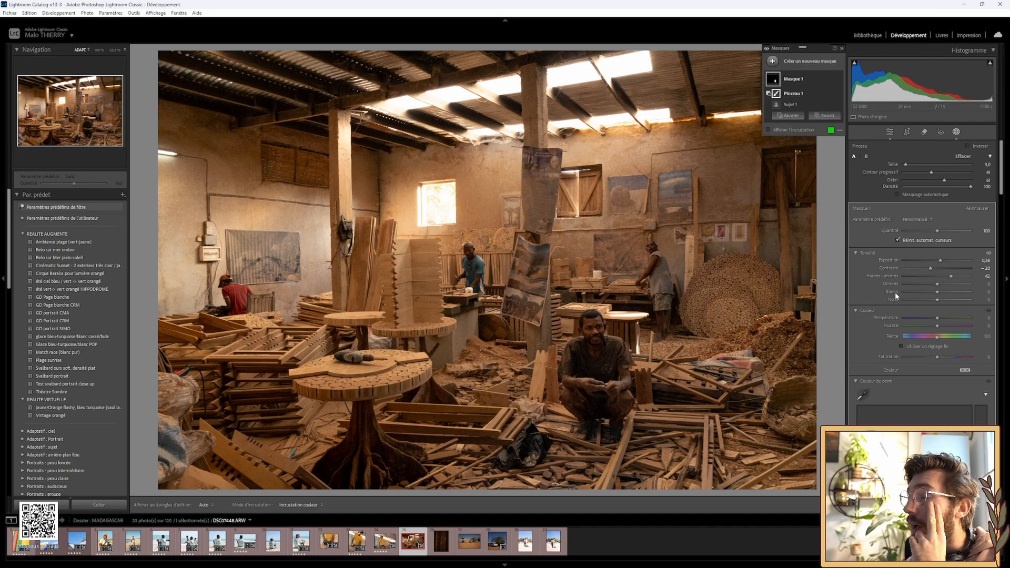
Raise the dehaze of the seated man's mask slightly and compare the photo with and without the mask's effects.
scroll(961, 374, down, 5)
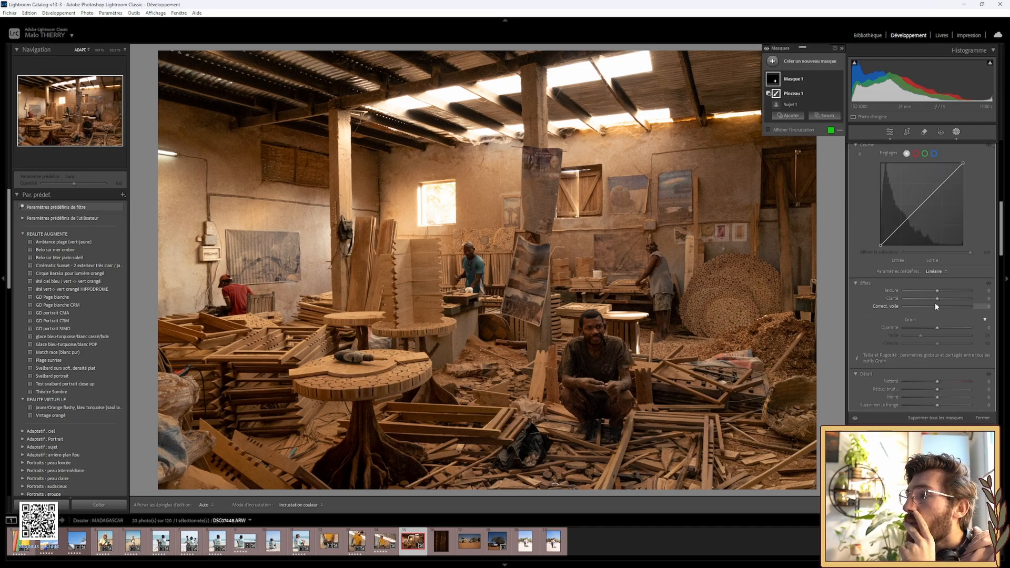
drag(938, 308, 935, 307)
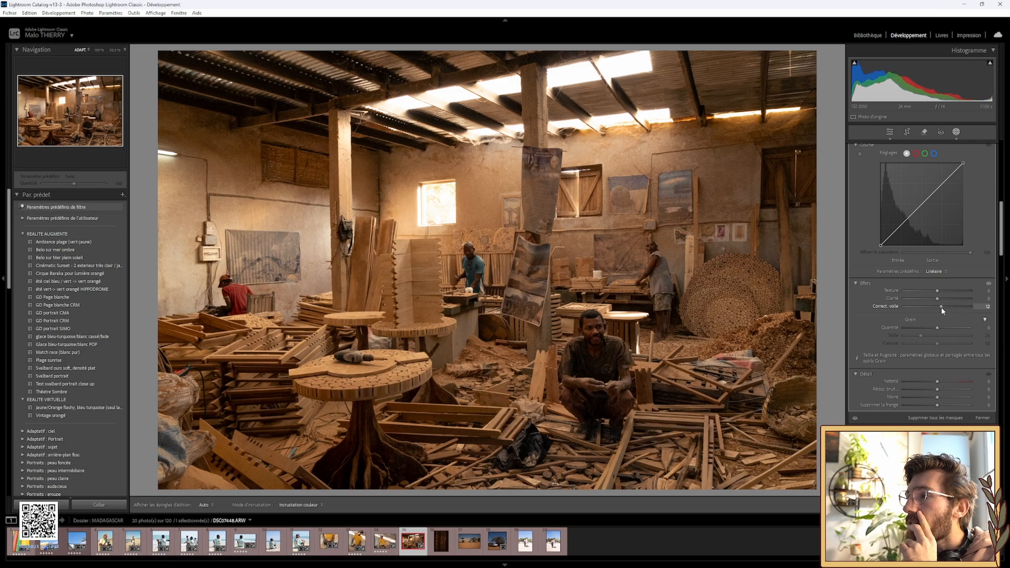
drag(943, 307, 939, 308)
click(989, 284)
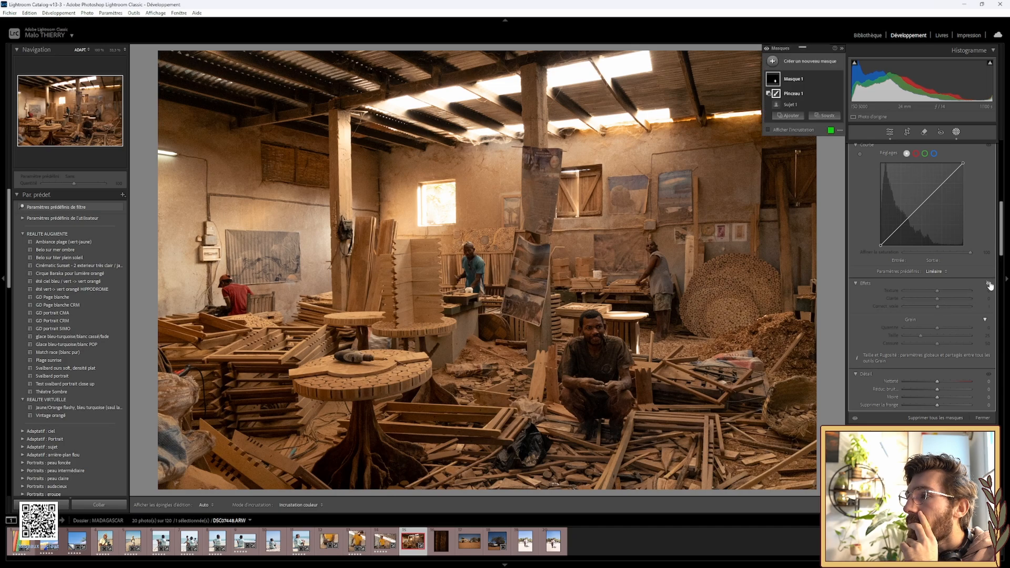
click(989, 284)
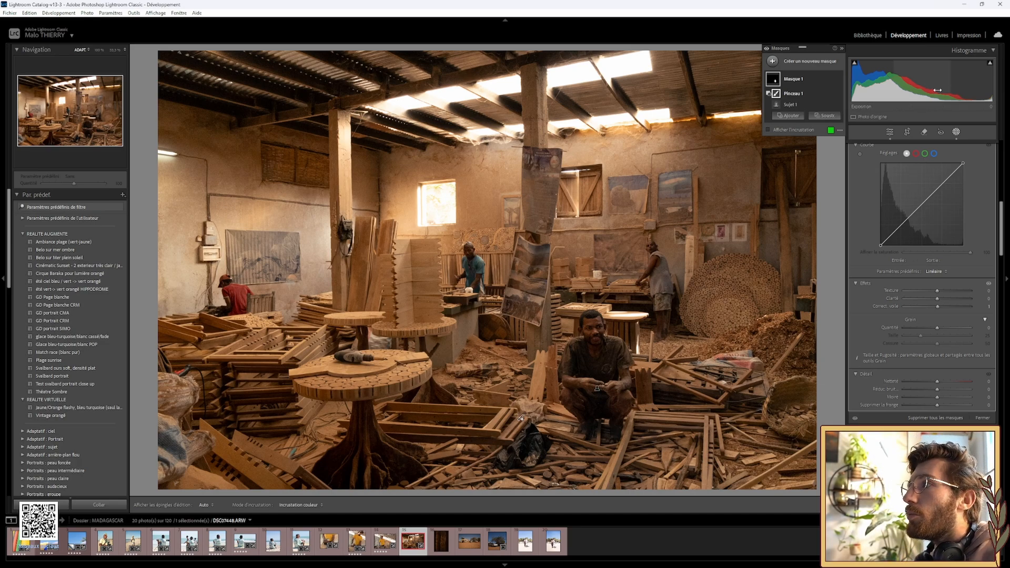
click(766, 49)
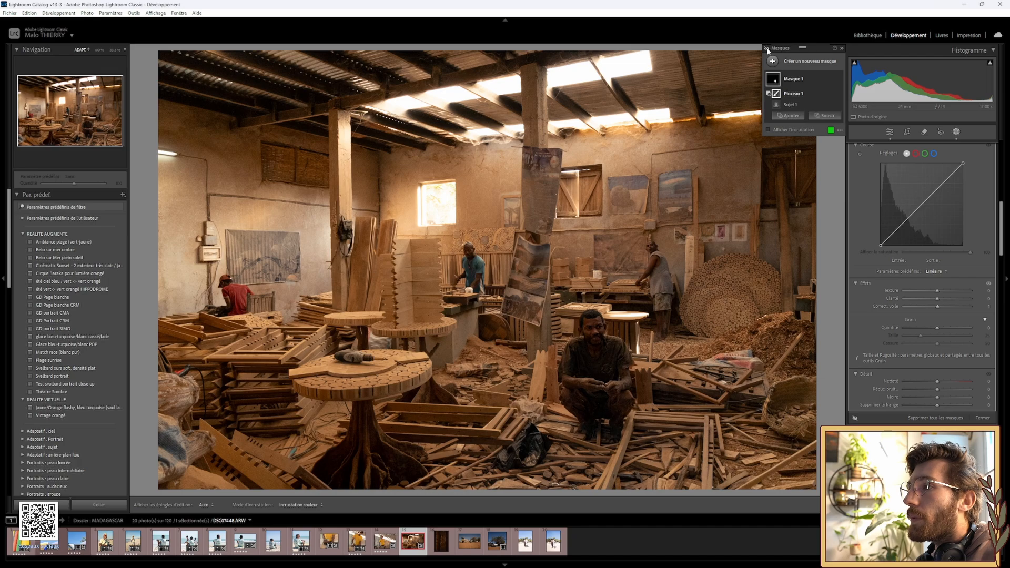
click(767, 48)
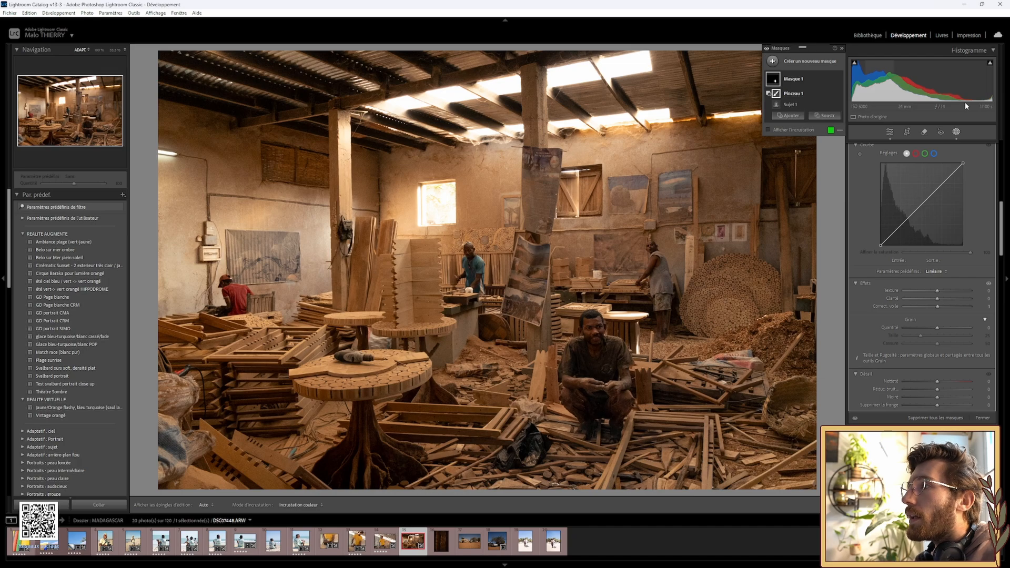
Close the masking tools and inspect the seated man's face at 100% for noise.
click(955, 132)
click(594, 316)
drag(609, 335, 500, 223)
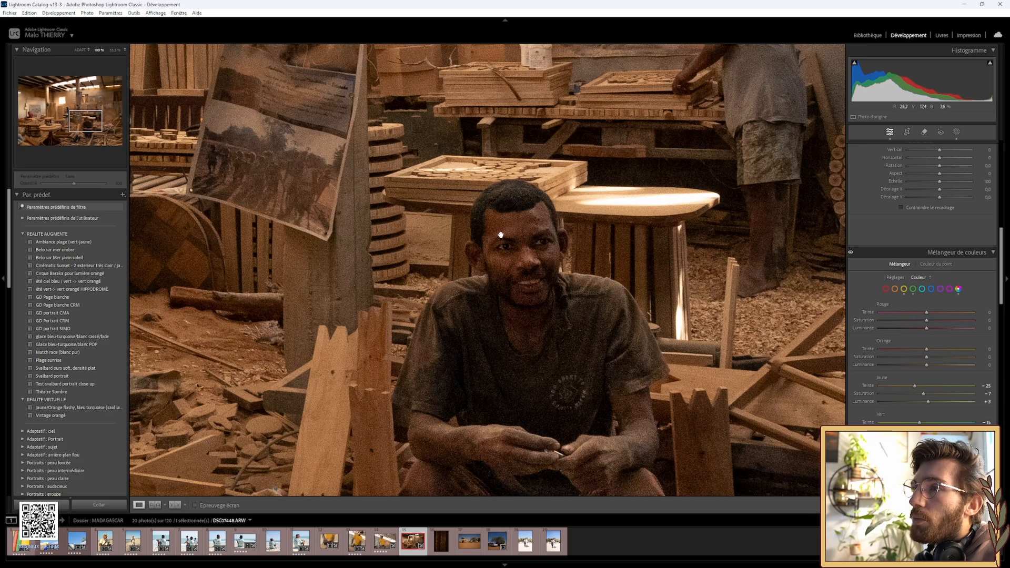
click(544, 291)
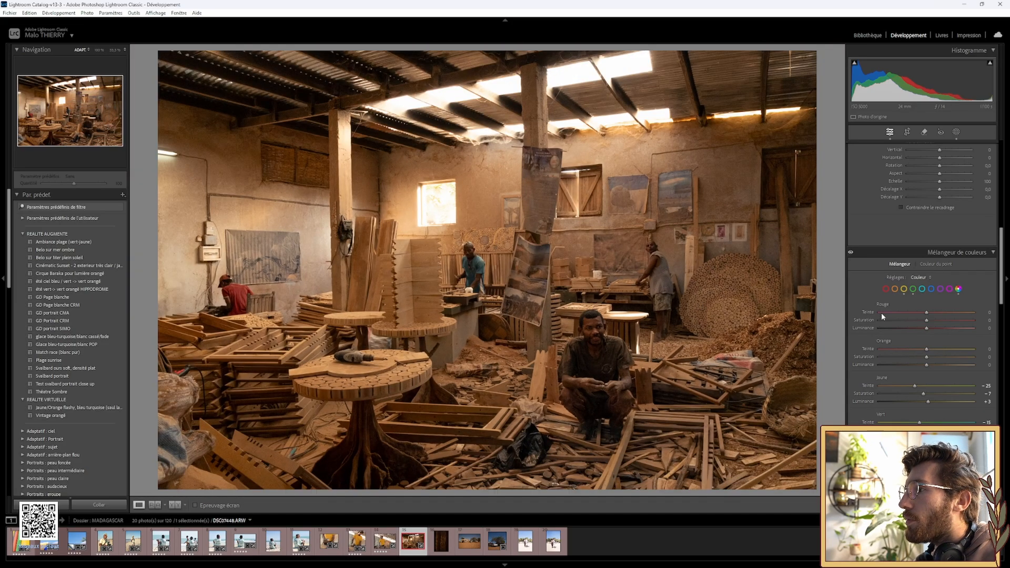
Denoise the workshop photo with Enhance at amount 17 as a stacked DNG, previewing the man's face, and inspect him at 100%.
scroll(889, 295, down, 8)
scroll(891, 280, up, 2)
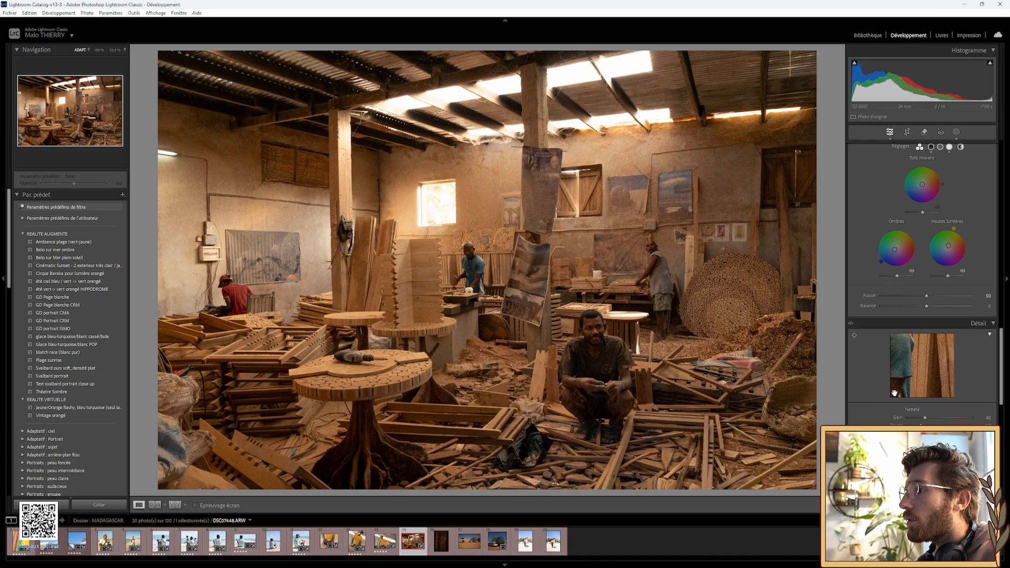
key(ctrl+alt+i)
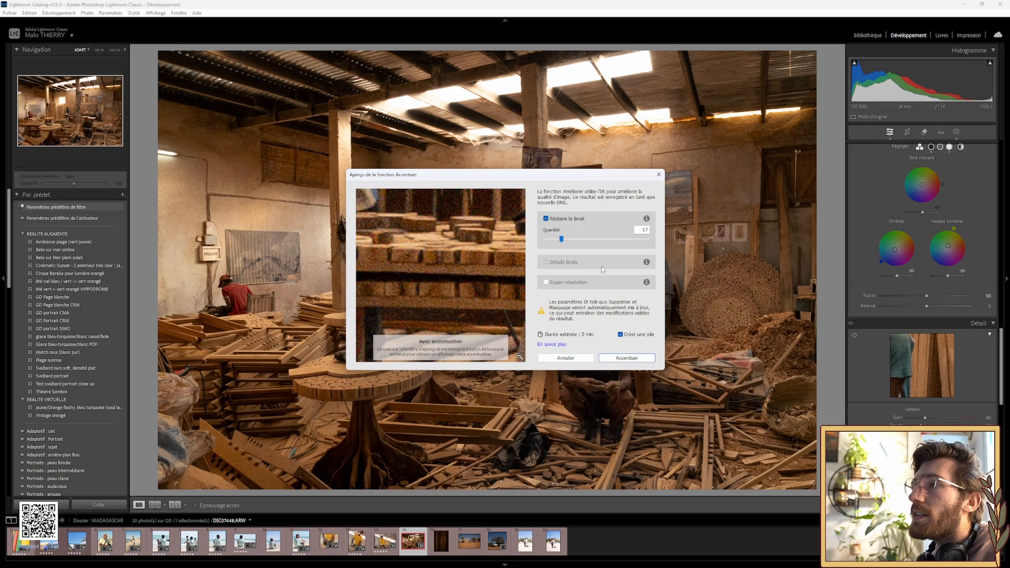
click(520, 358)
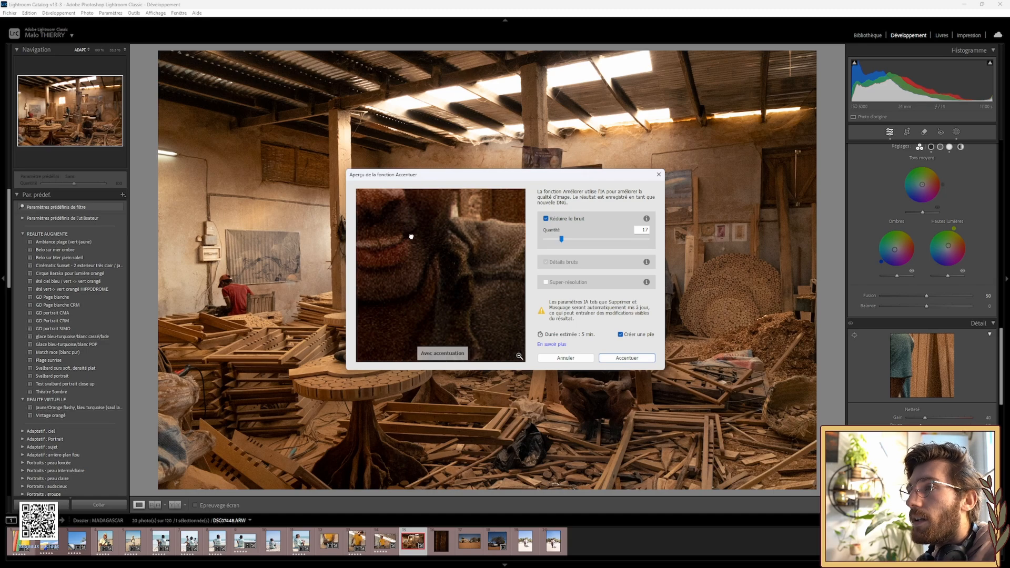
drag(412, 232, 486, 326)
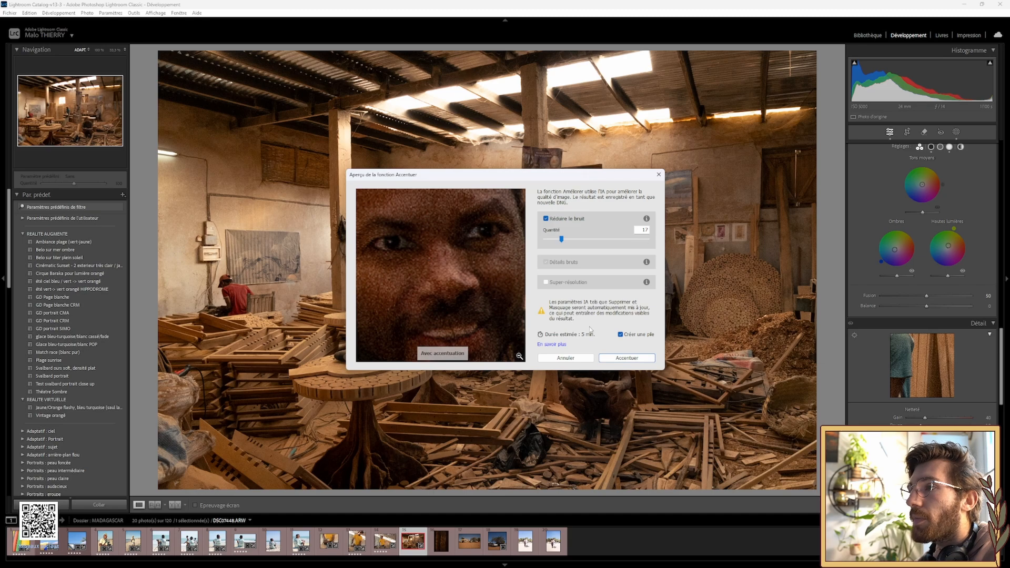
click(627, 359)
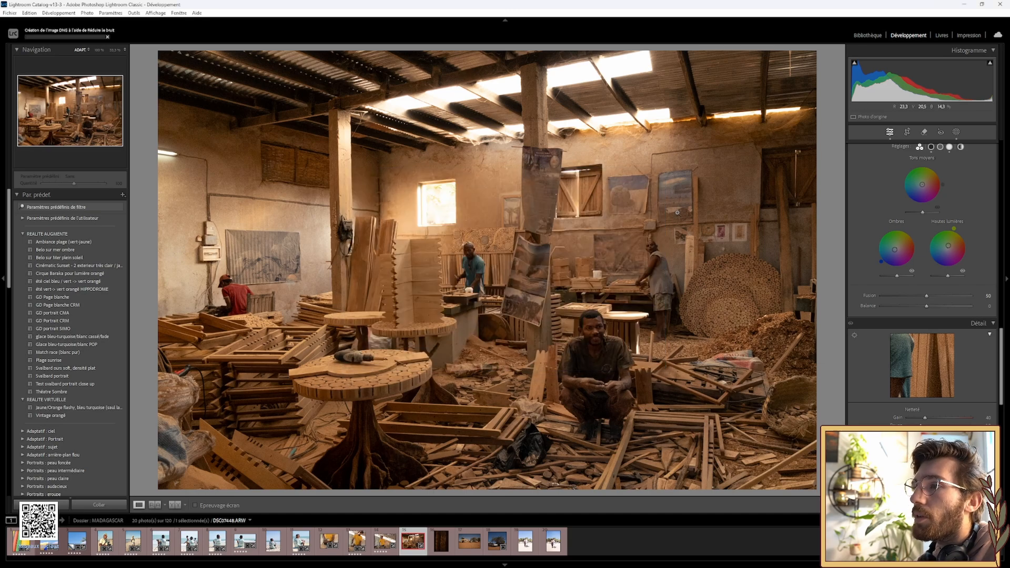
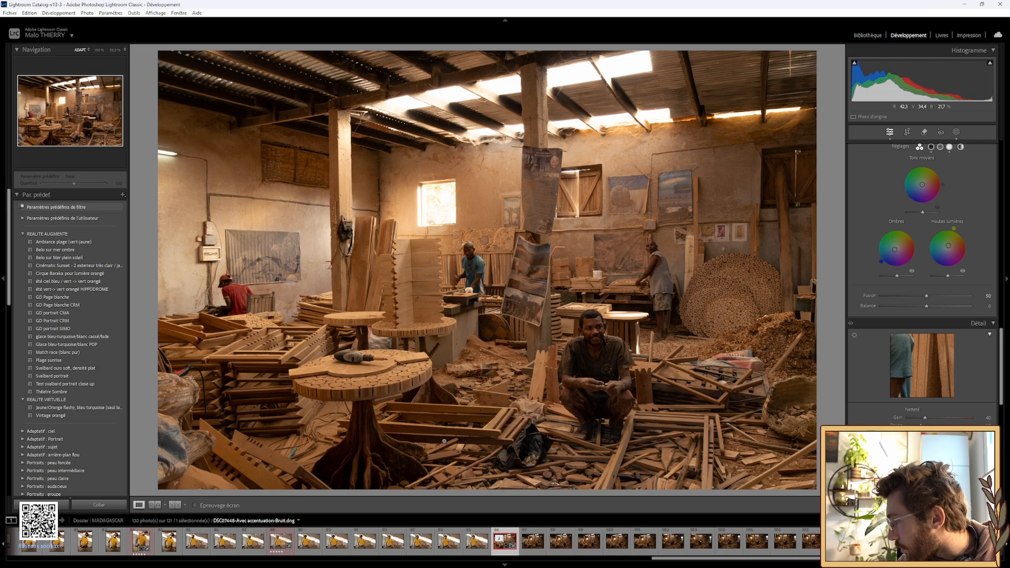
click(611, 347)
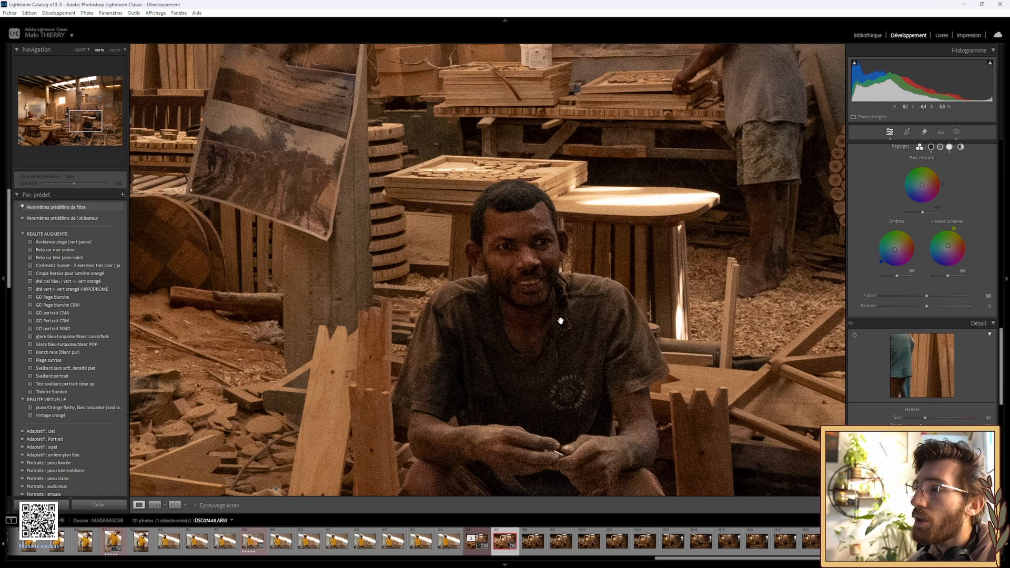
Compare the original and denoised versions of the workshop photo at 100%, examining the seated man, the wall and the roof for noise.
key(Left)
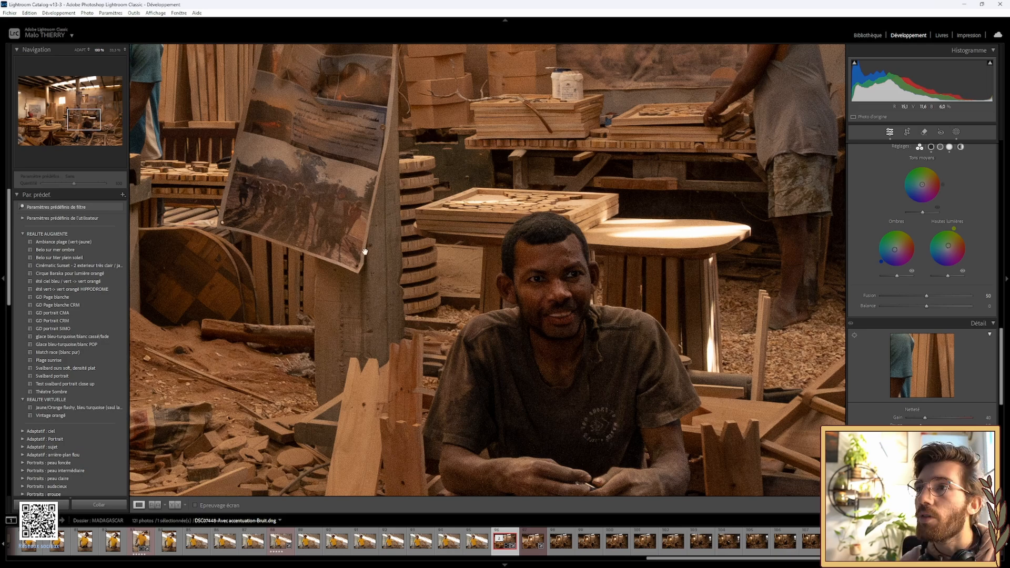
click(424, 192)
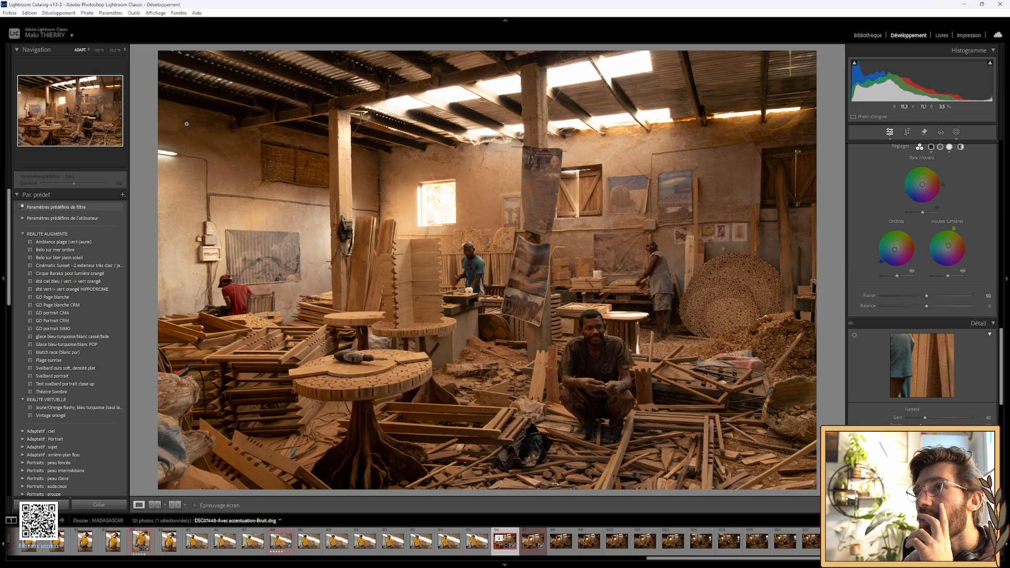
click(533, 541)
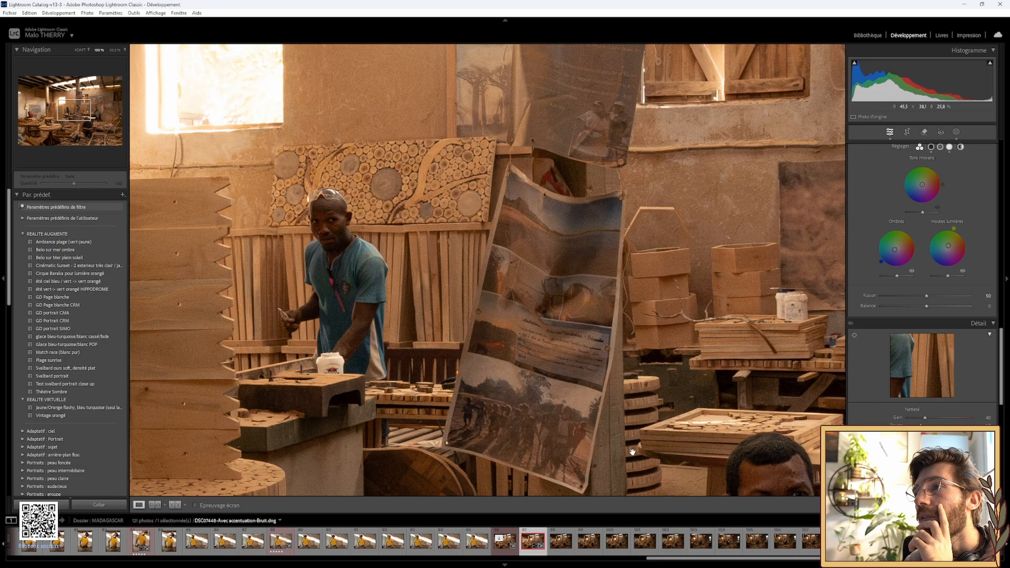
drag(183, 181, 632, 451)
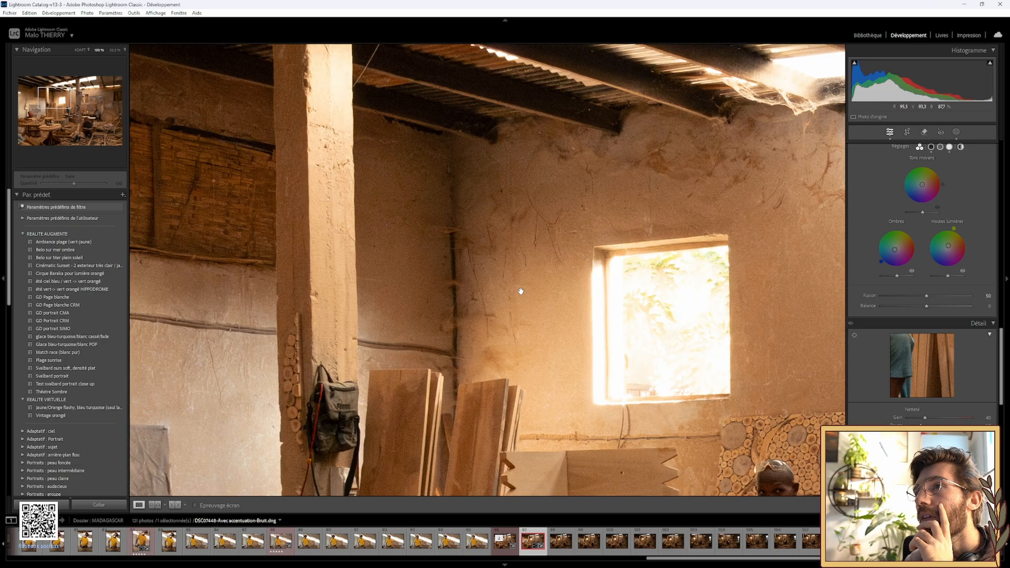
click(501, 546)
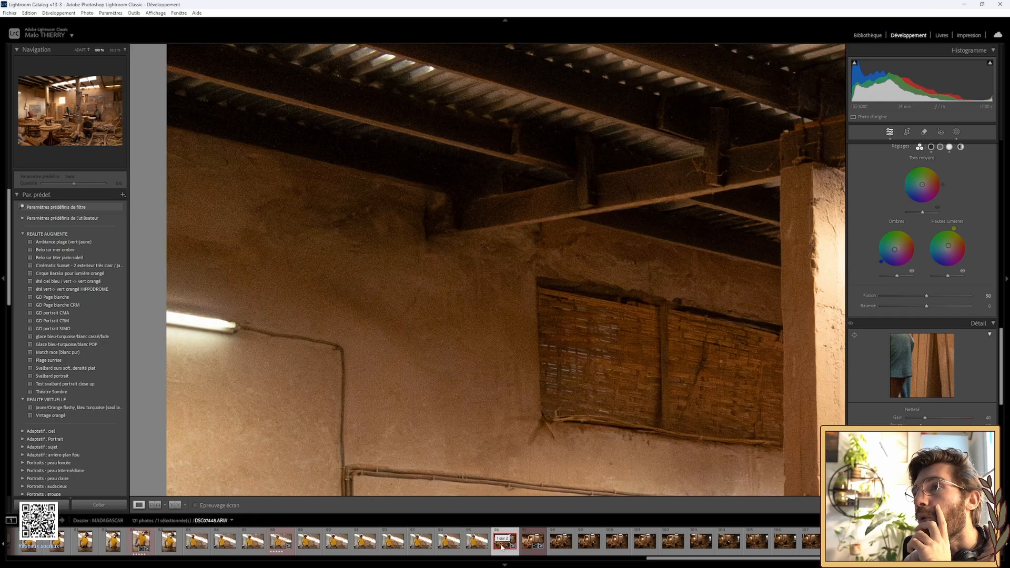
click(369, 338)
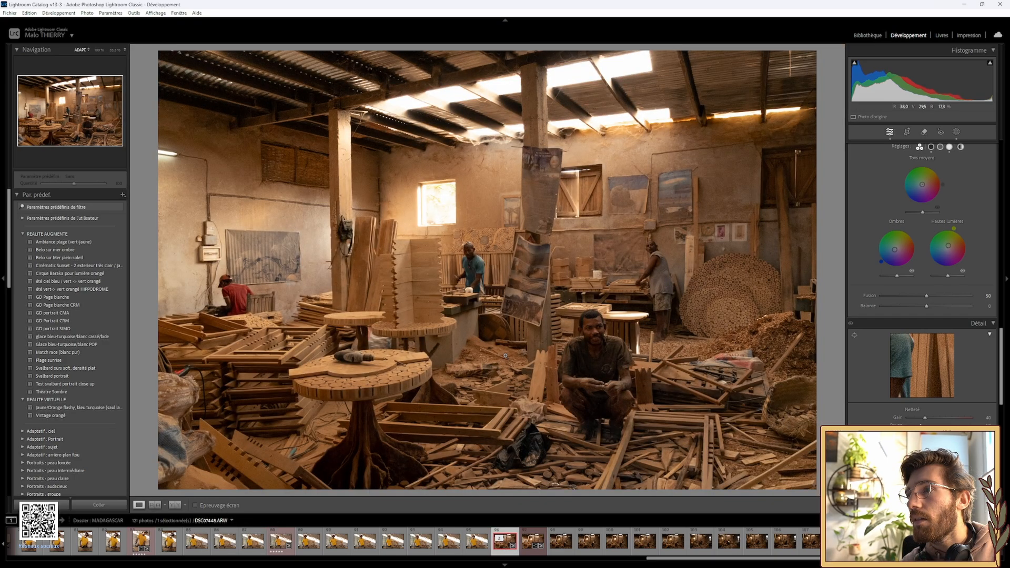
click(224, 125)
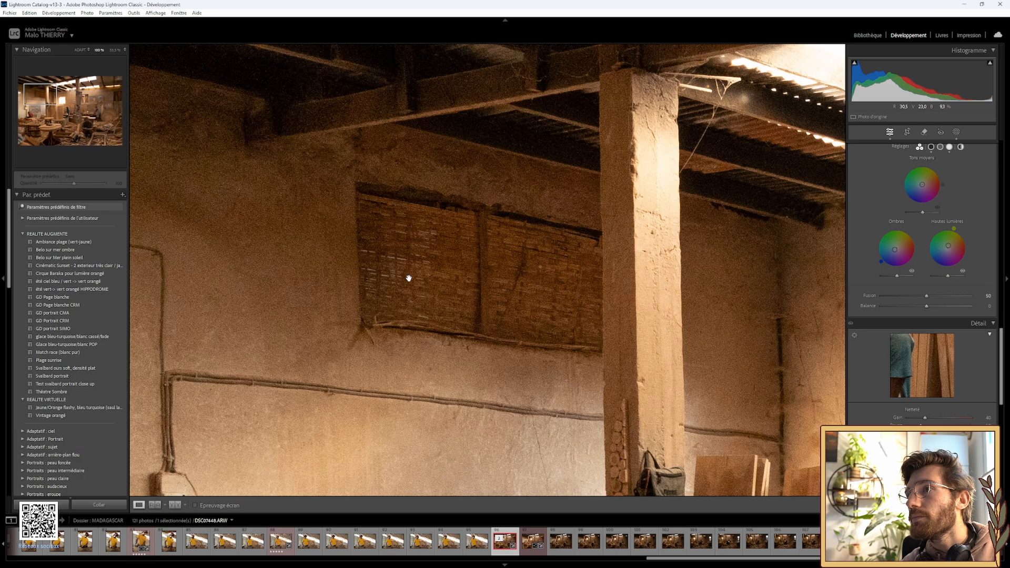
click(408, 278)
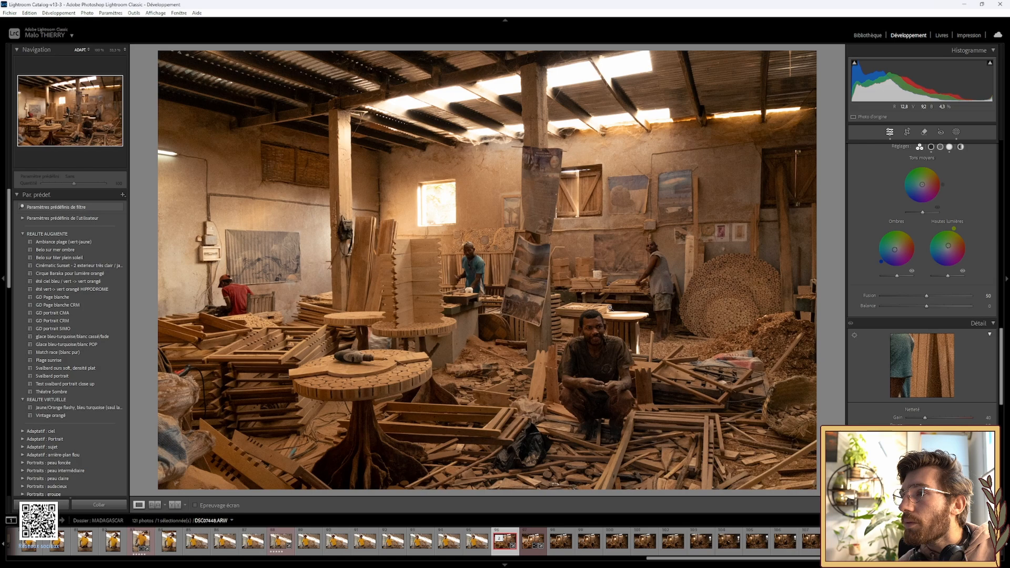
click(599, 351)
drag(549, 379, 652, 274)
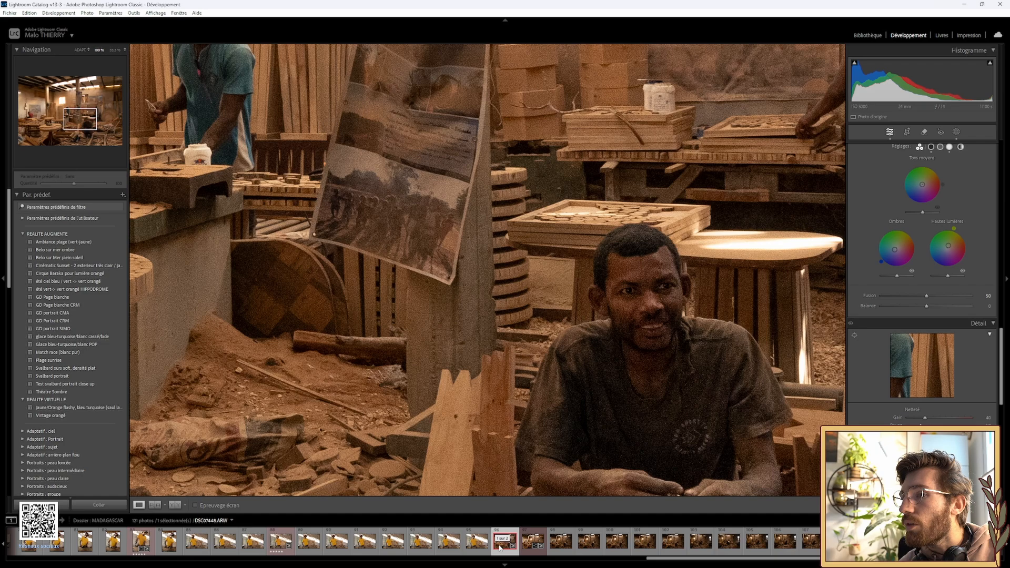
Select the denoised DNG of the workshop photo and collapse its stack with the original.
click(533, 543)
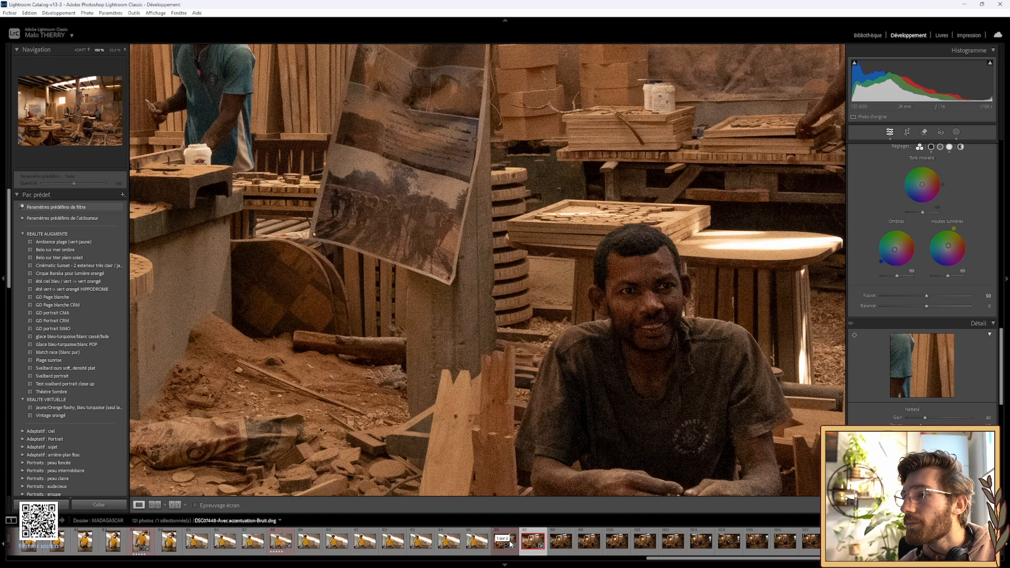
click(509, 542)
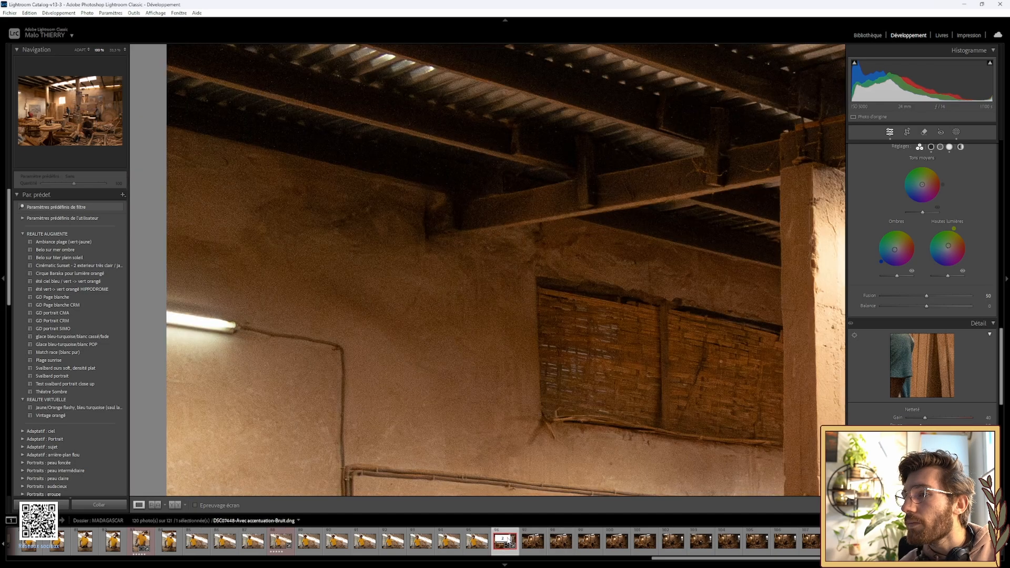
click(543, 379)
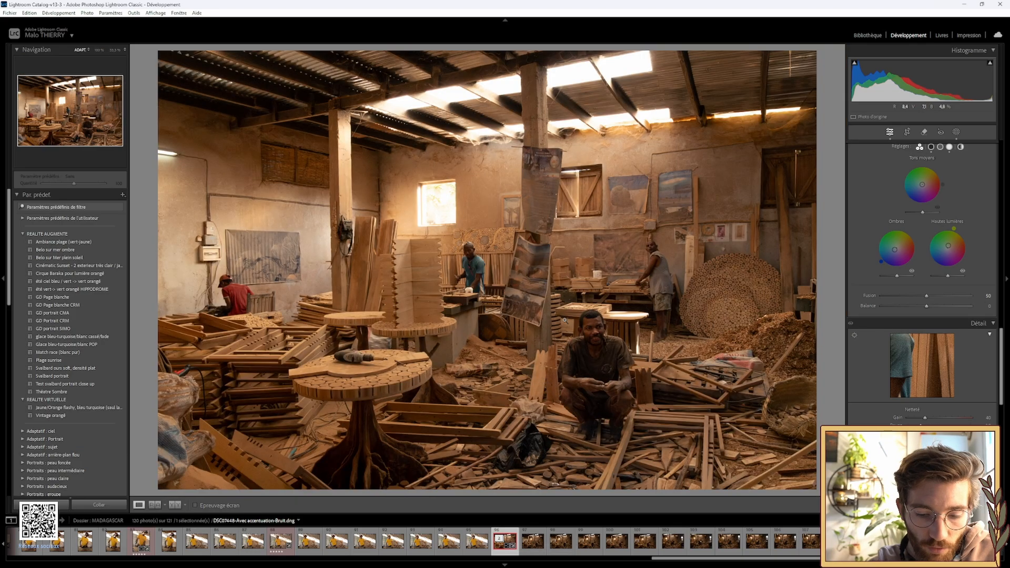
Examine the denoised workshop photo against a blacked-out interface, checking the workers up close and the whole frame.
key(Tab)
key(l)
key(l)
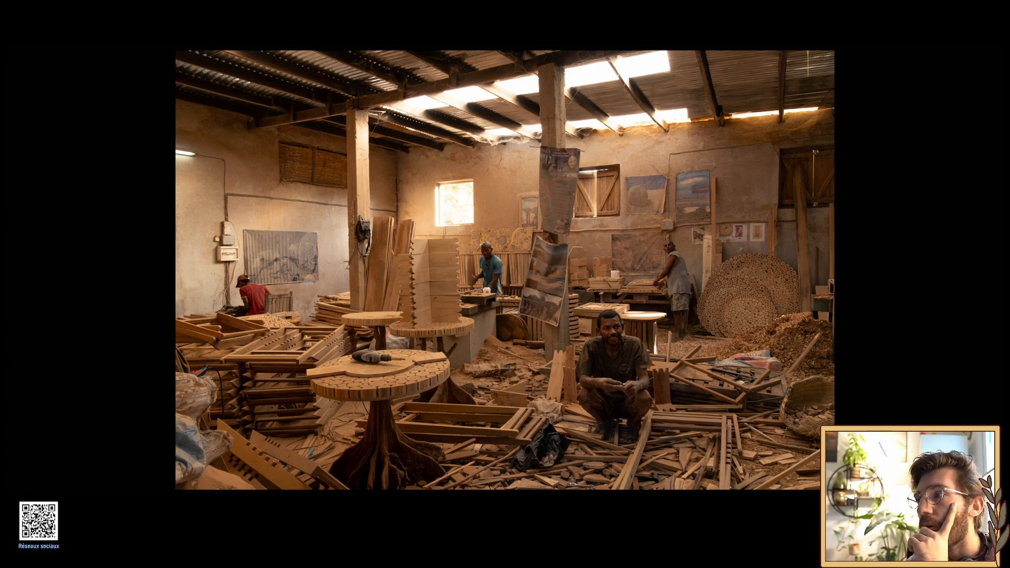
key(l)
key(l)
key(l)
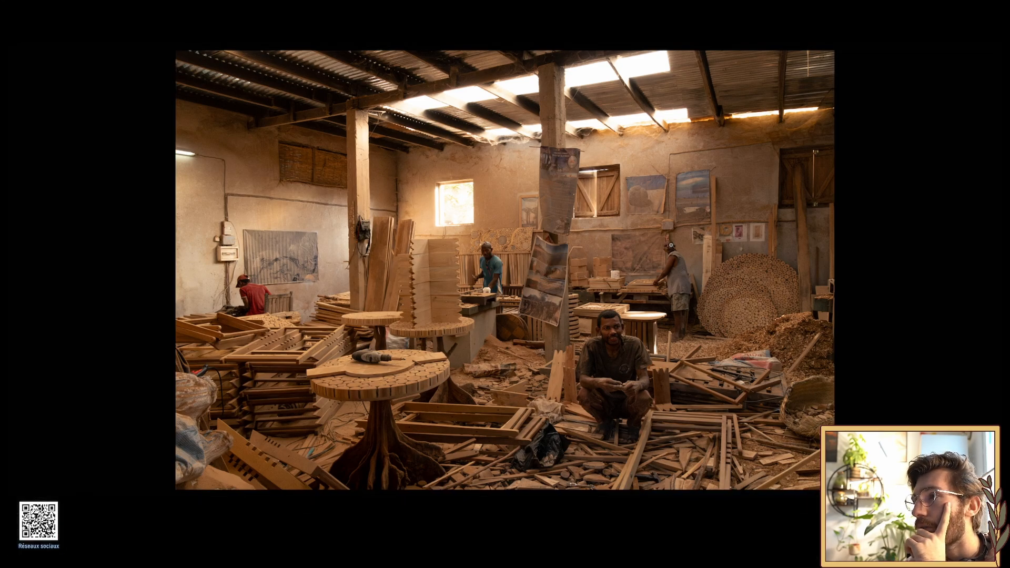
click(670, 245)
click(665, 254)
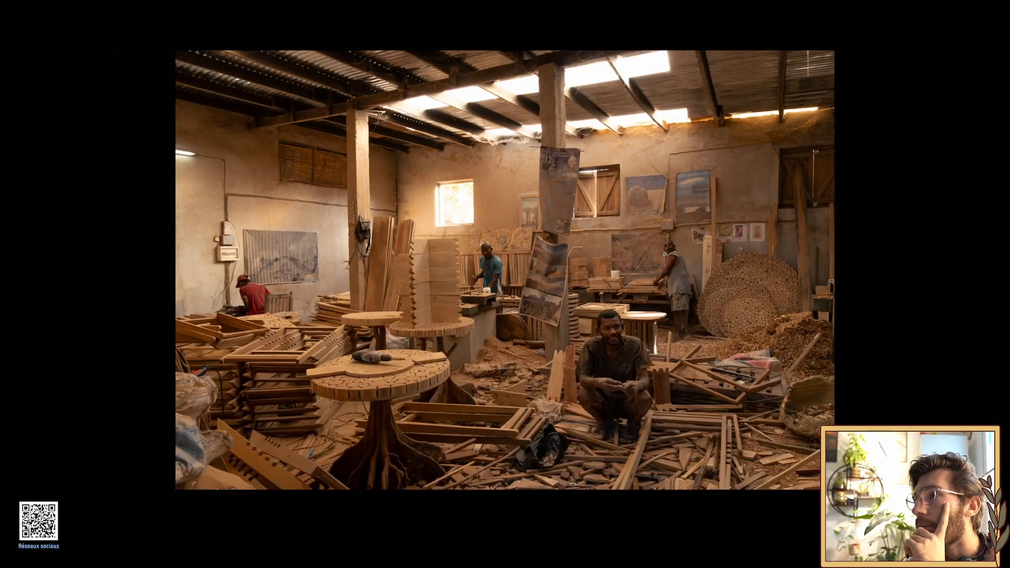
click(434, 269)
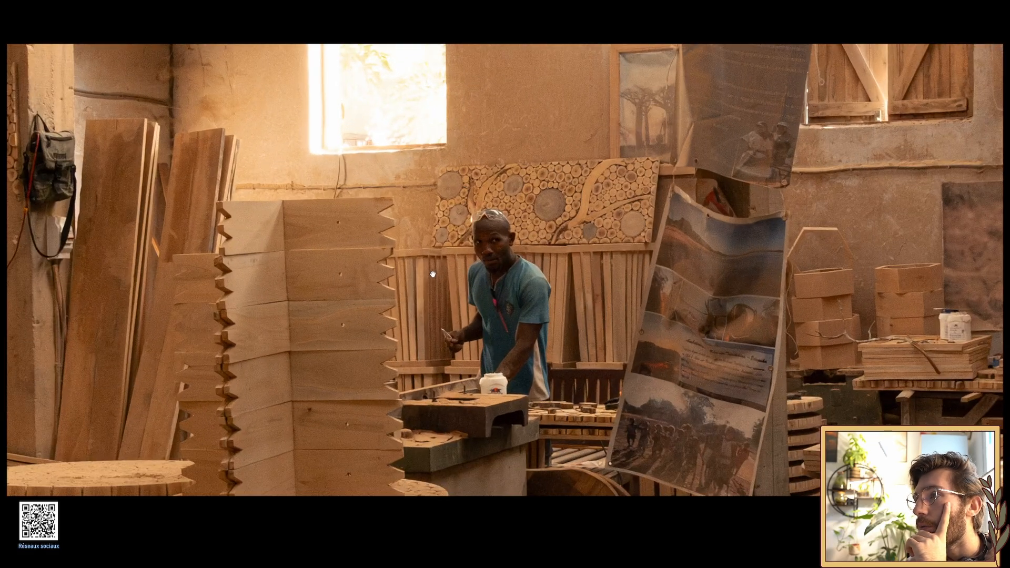
click(496, 243)
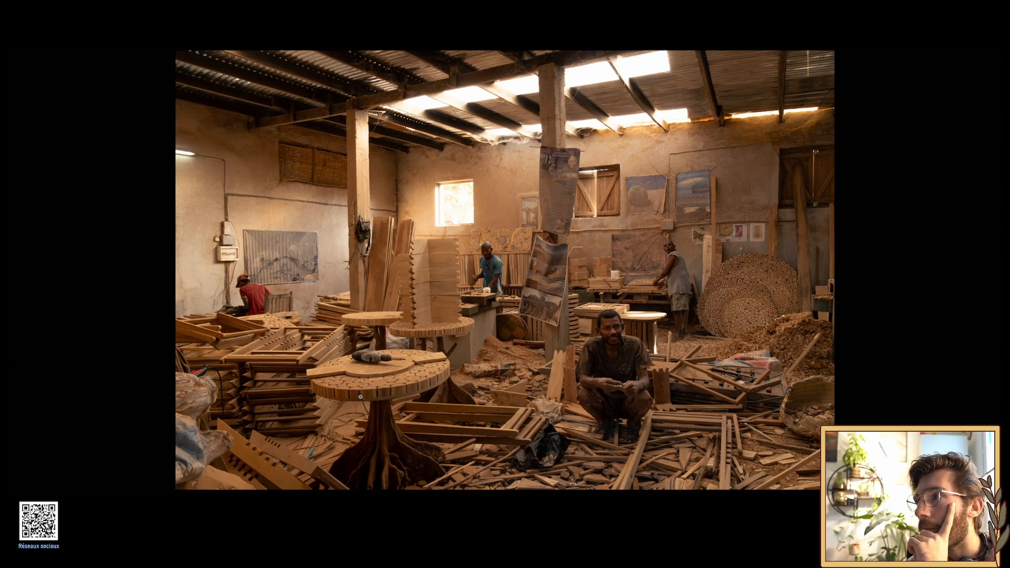
click(584, 317)
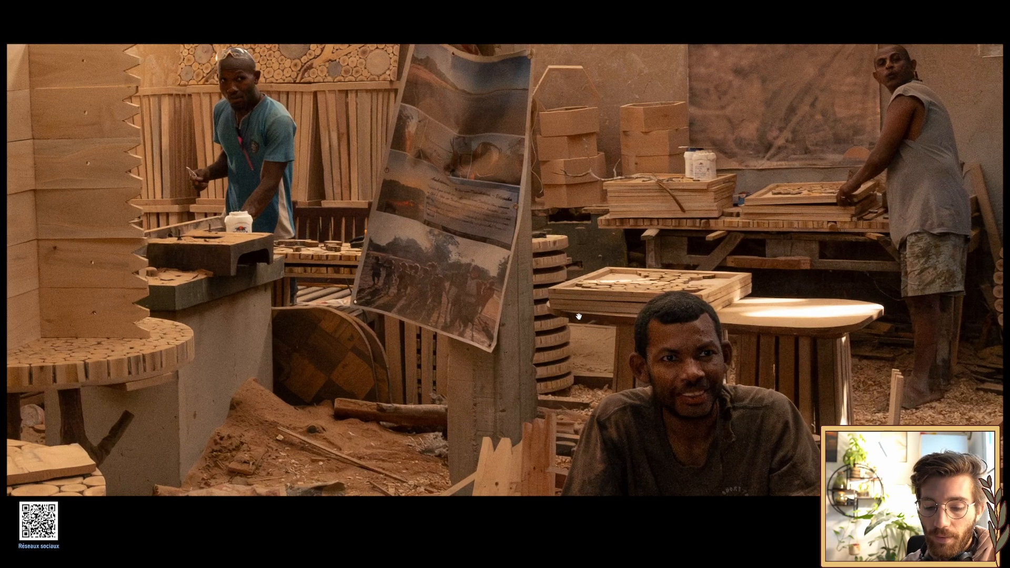
click(547, 323)
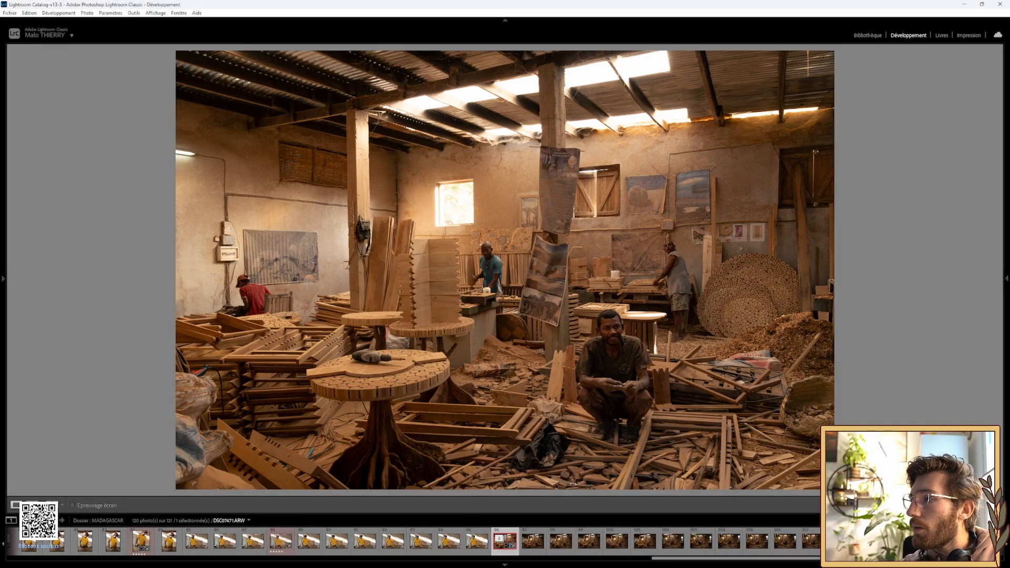
Turn the filmstrip filter back on and give the denoised workshop photo a rating of 5 stars.
click(996, 520)
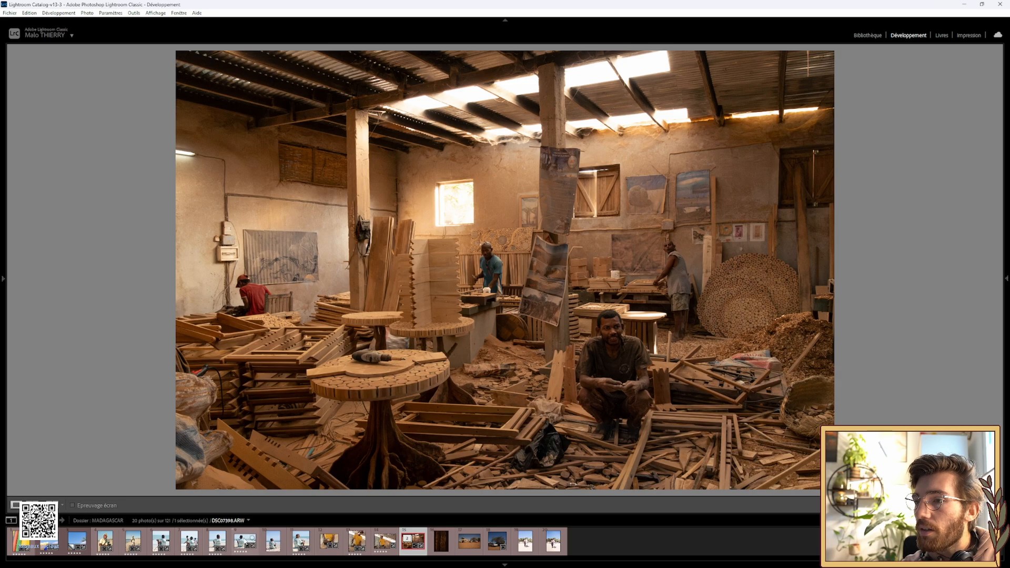
click(244, 542)
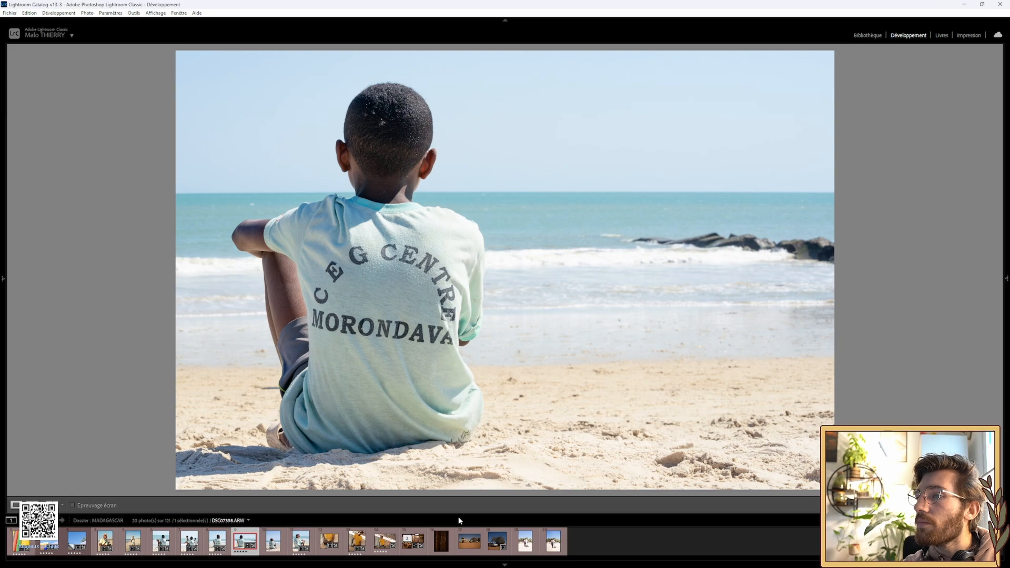
click(411, 536)
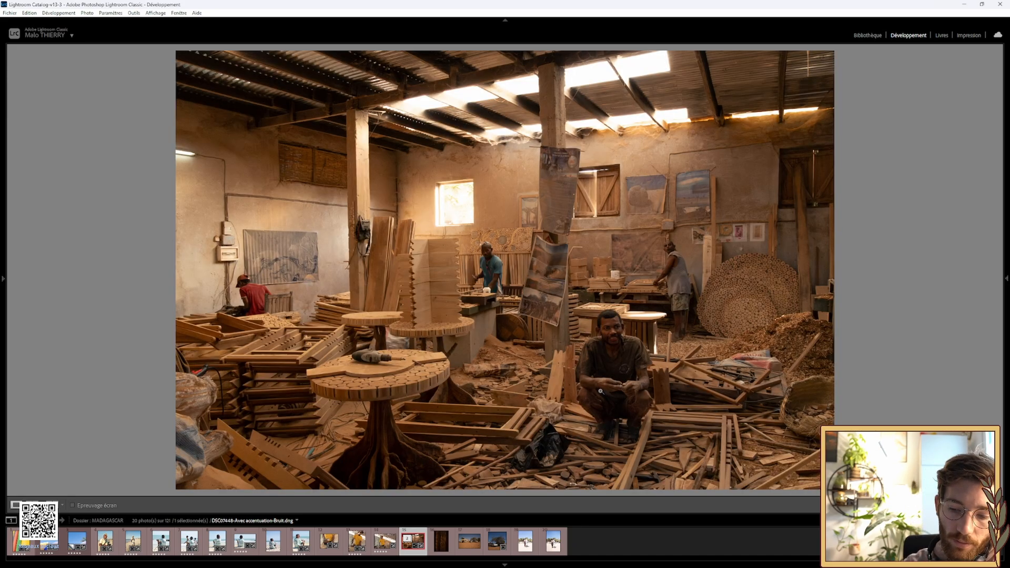
key(5)
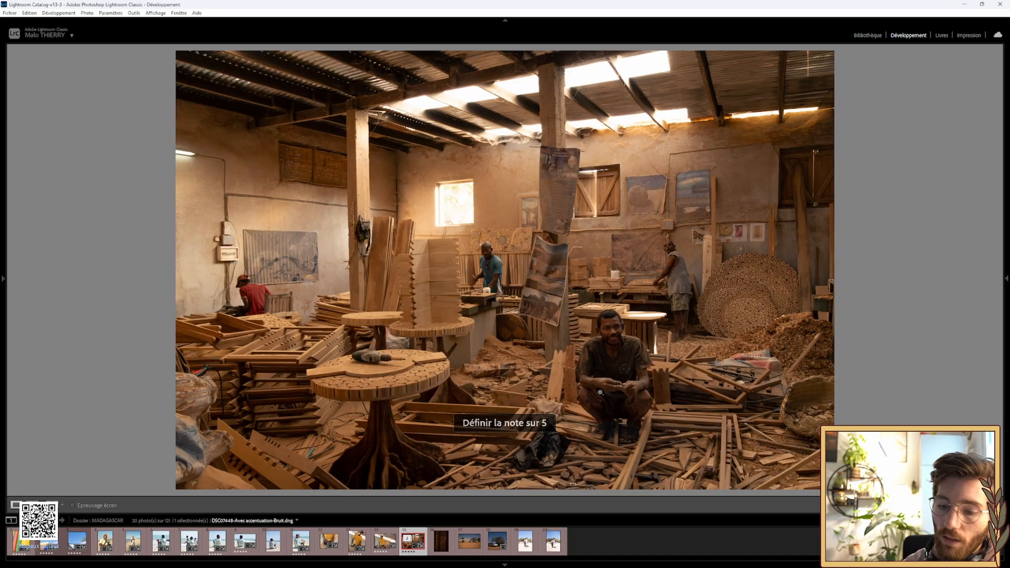
On the photo of the large tree and white pickup, try an exposure of +1.44 and apply the Belo sur mer ombre preset.
key(Right)
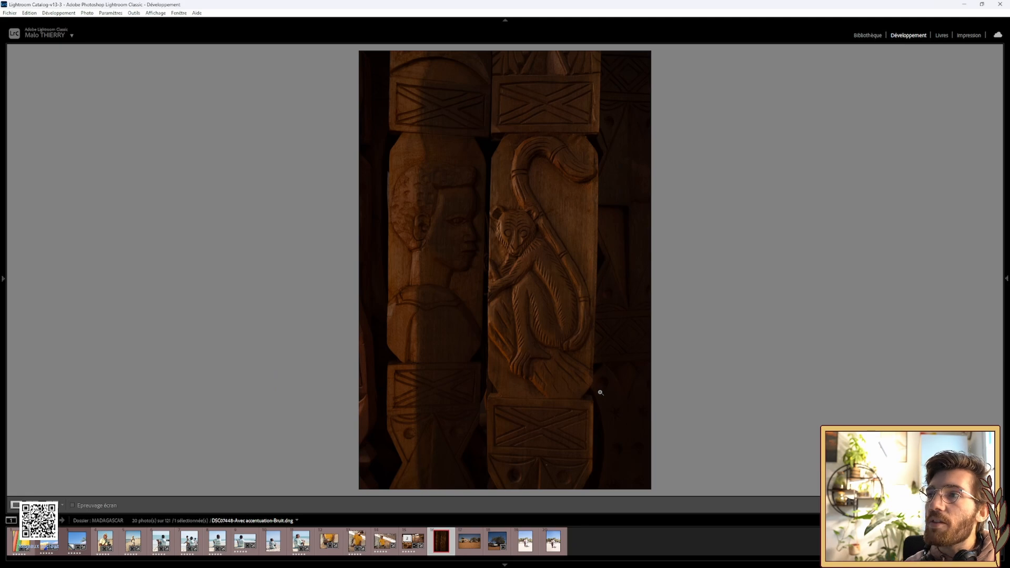
key(Left)
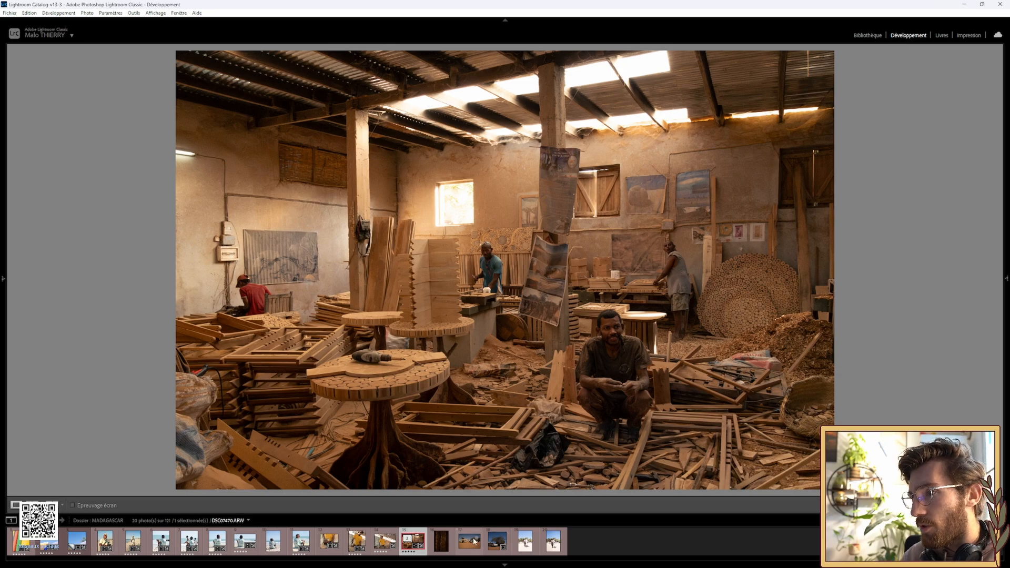
click(492, 541)
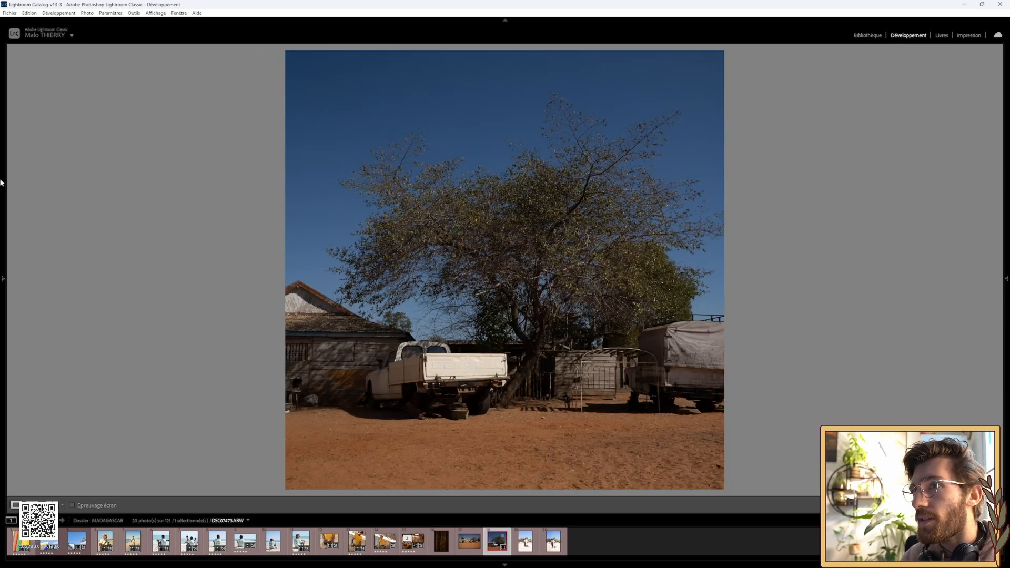
click(3, 281)
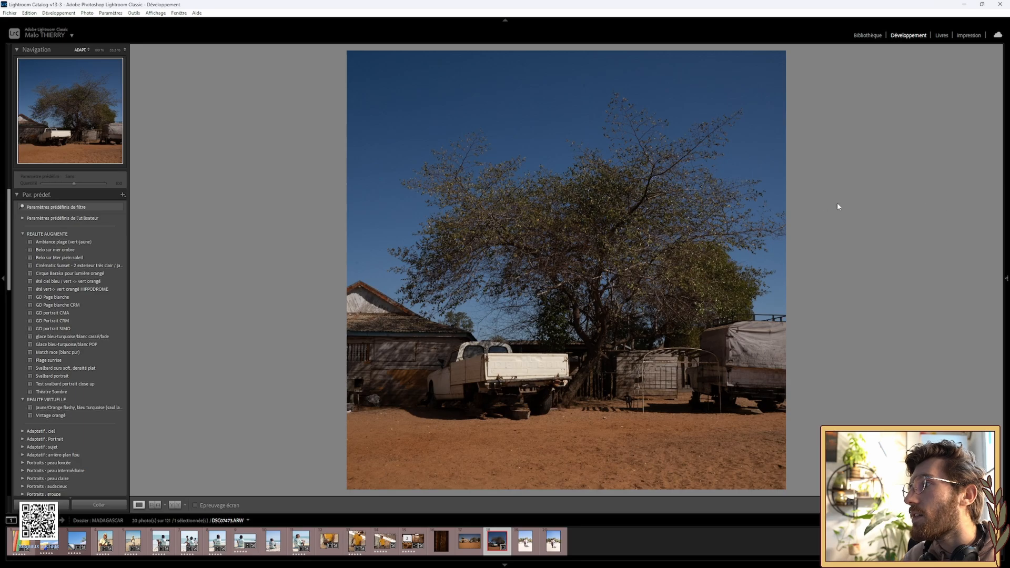
click(1006, 277)
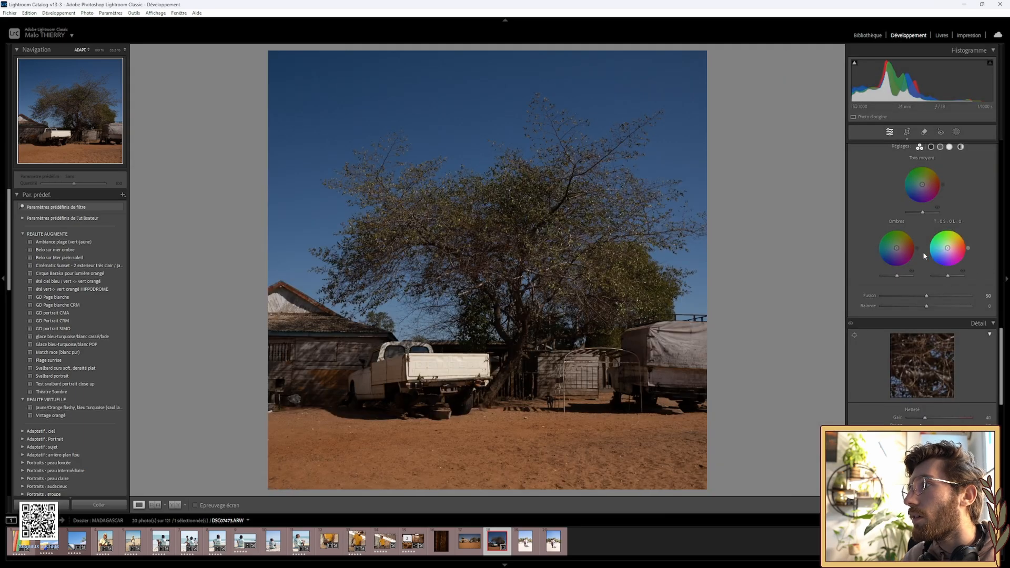
drag(939, 229, 948, 229)
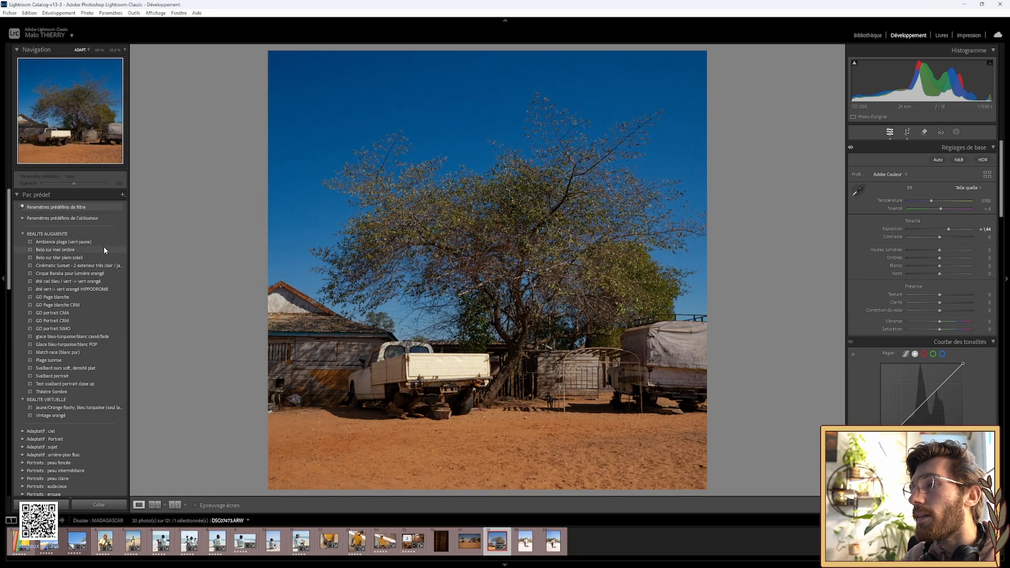
click(104, 249)
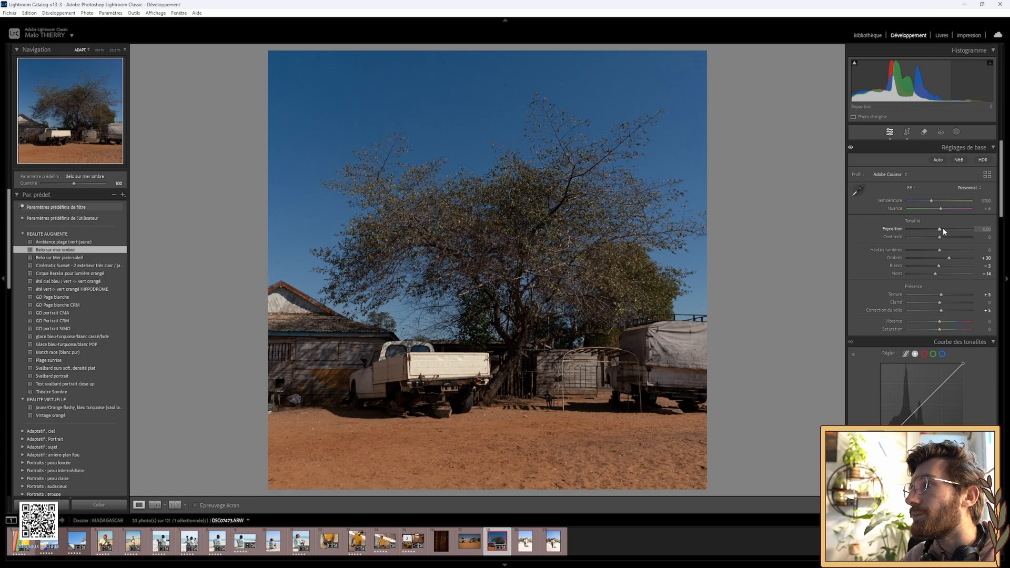
Set the tree photo's exposure to +0.50, highlights to +21 and shadows to +30, and inspect the pickup at 100%.
drag(945, 227, 948, 228)
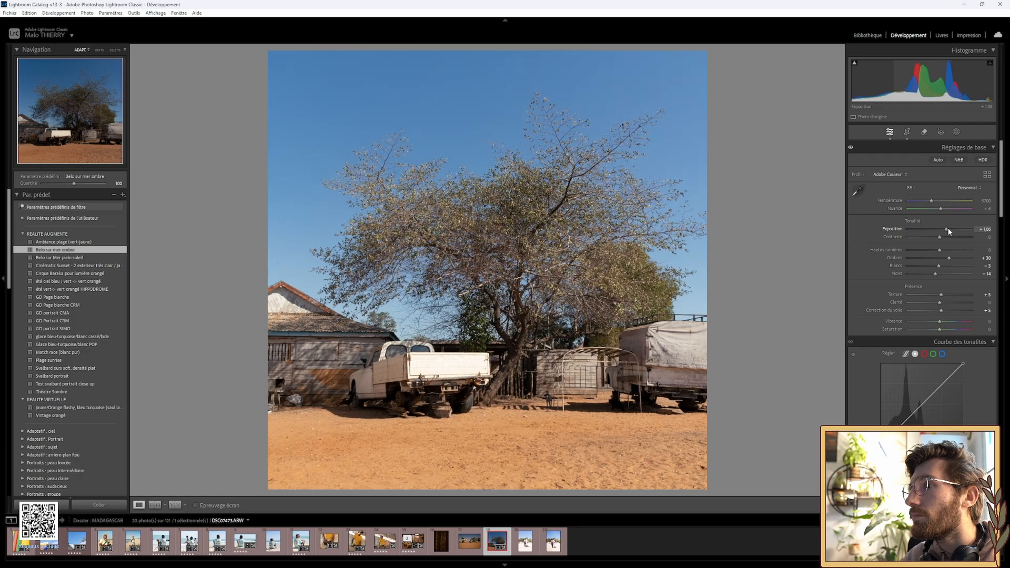
drag(948, 229, 941, 258)
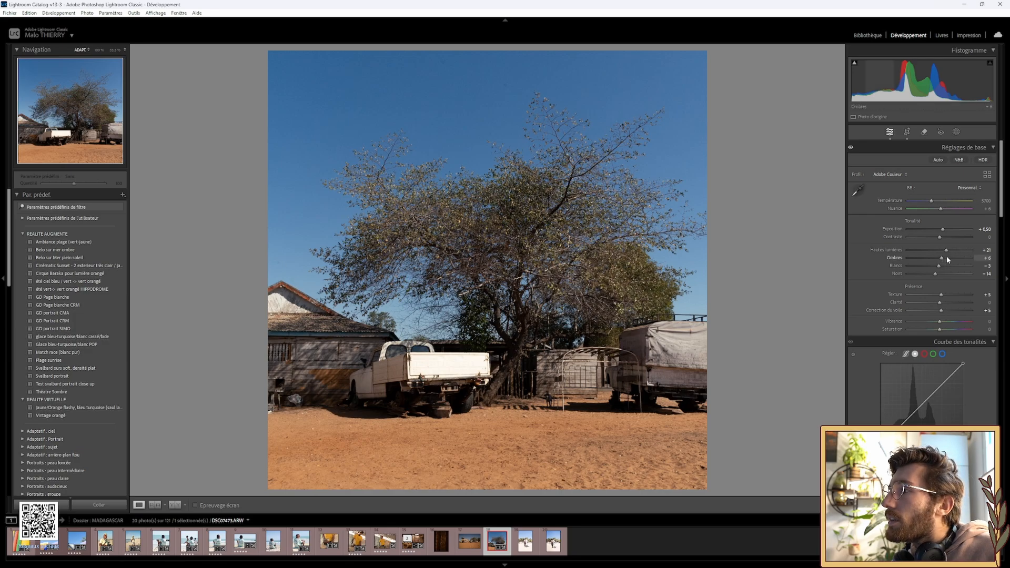
drag(947, 259, 950, 258)
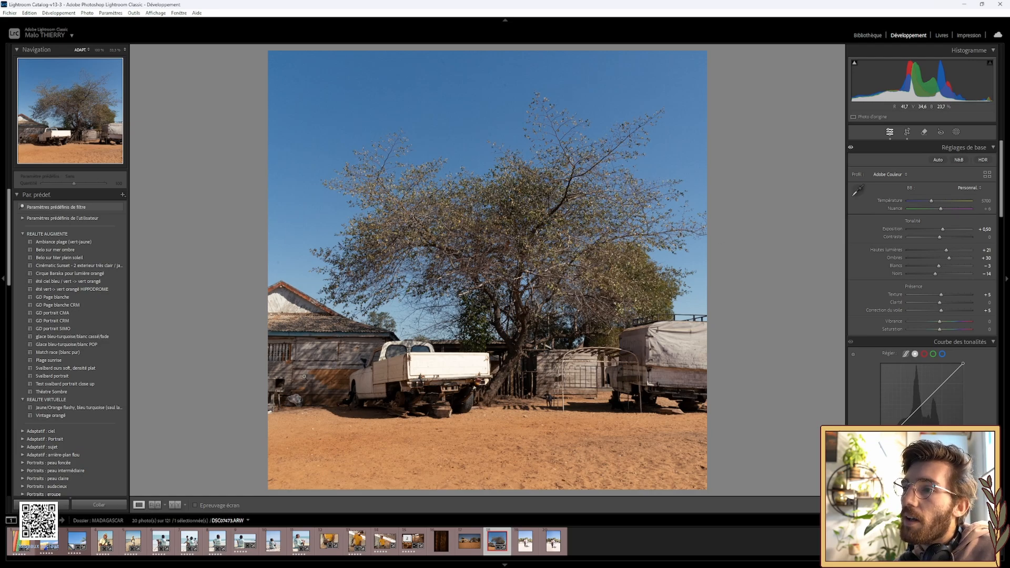
click(337, 362)
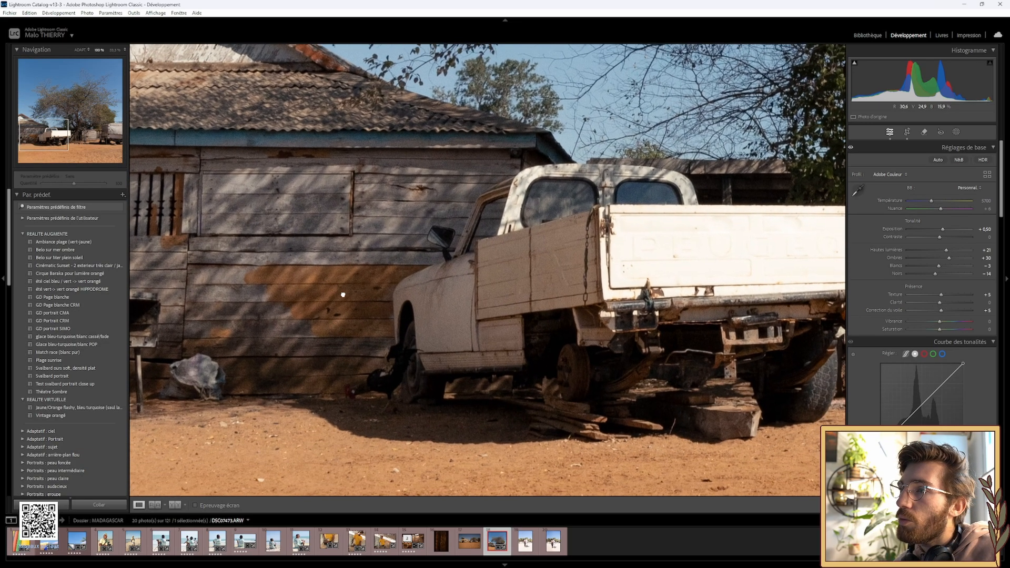
drag(343, 295, 235, 322)
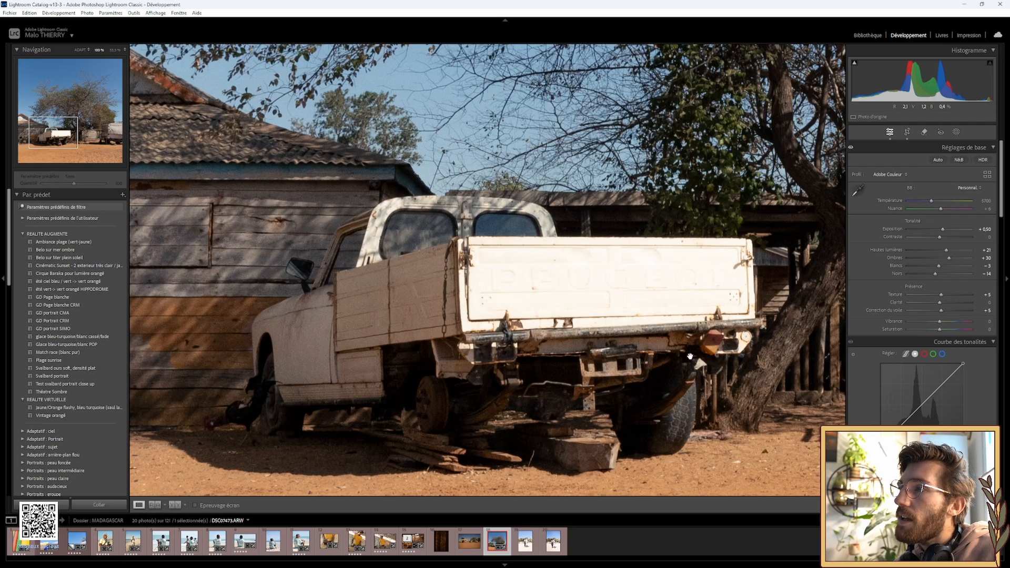
Return to the full view of the tree photo and set its highlights to +41.
click(523, 293)
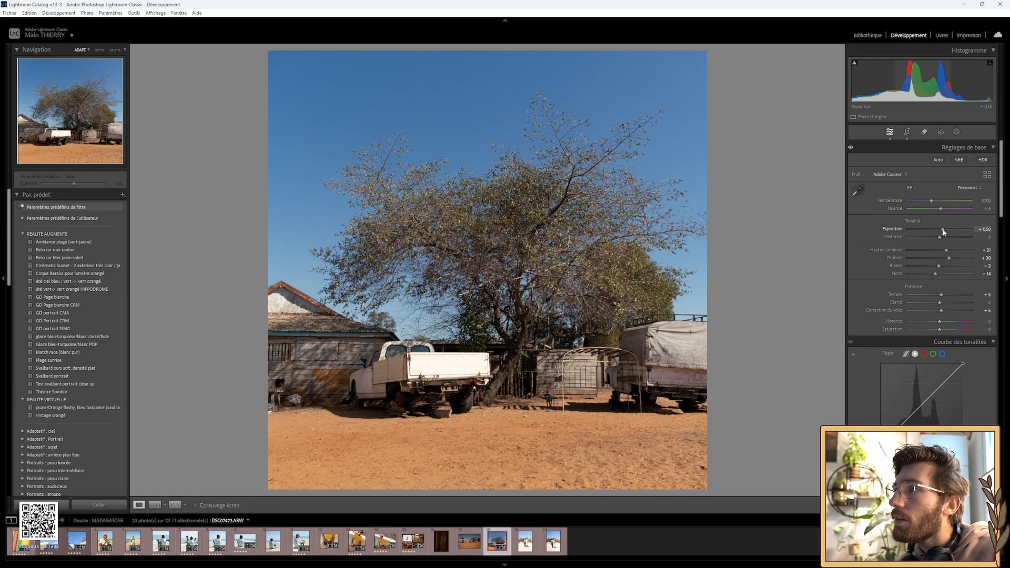
drag(942, 232, 943, 233)
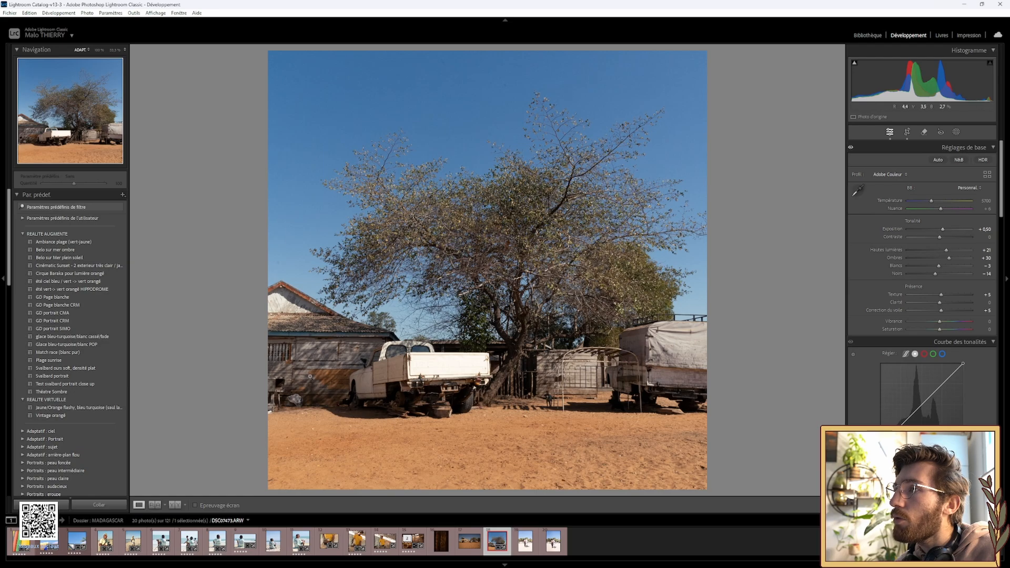
drag(947, 250, 951, 250)
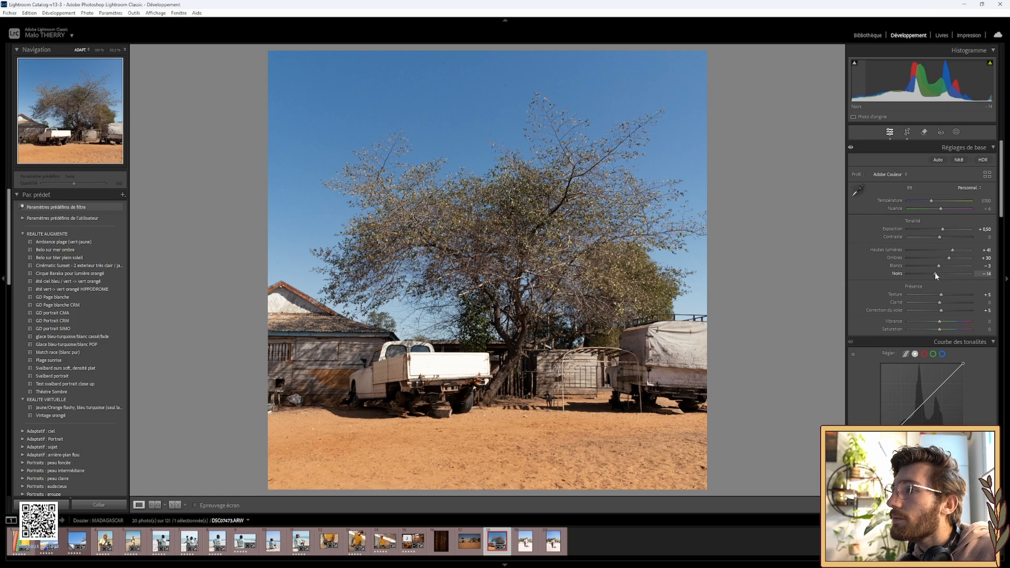
Try blacks at -38 and contrast at -46 on the tree photo, and undo both changes.
drag(930, 275, 928, 279)
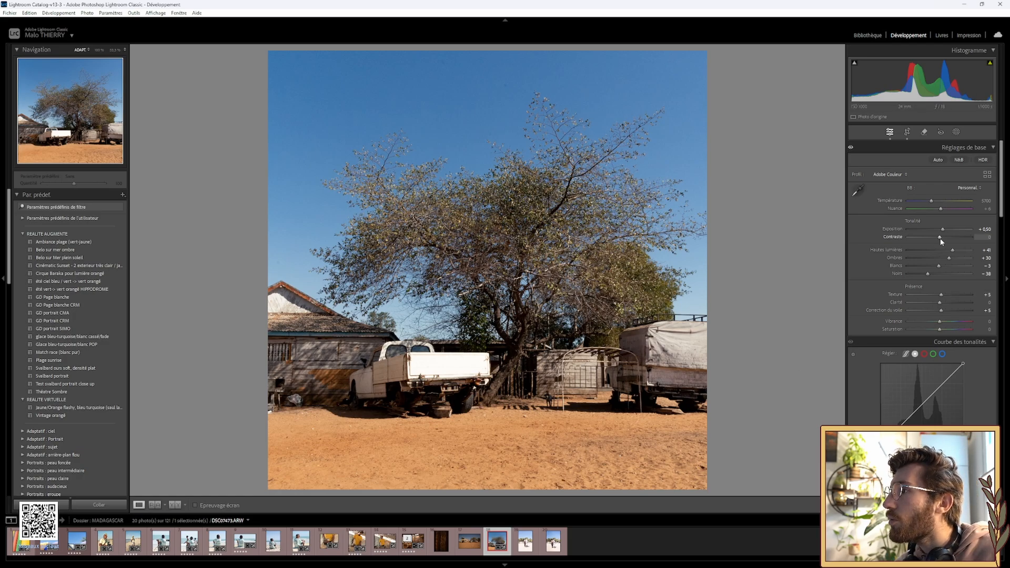
drag(928, 240, 925, 240)
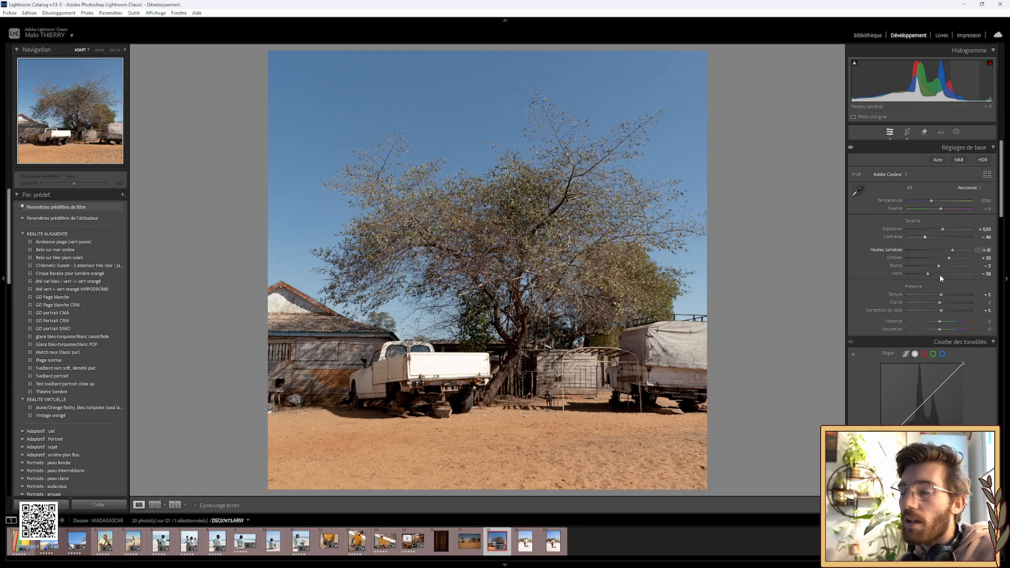
key(ctrl+z)
key(ctrl+z)
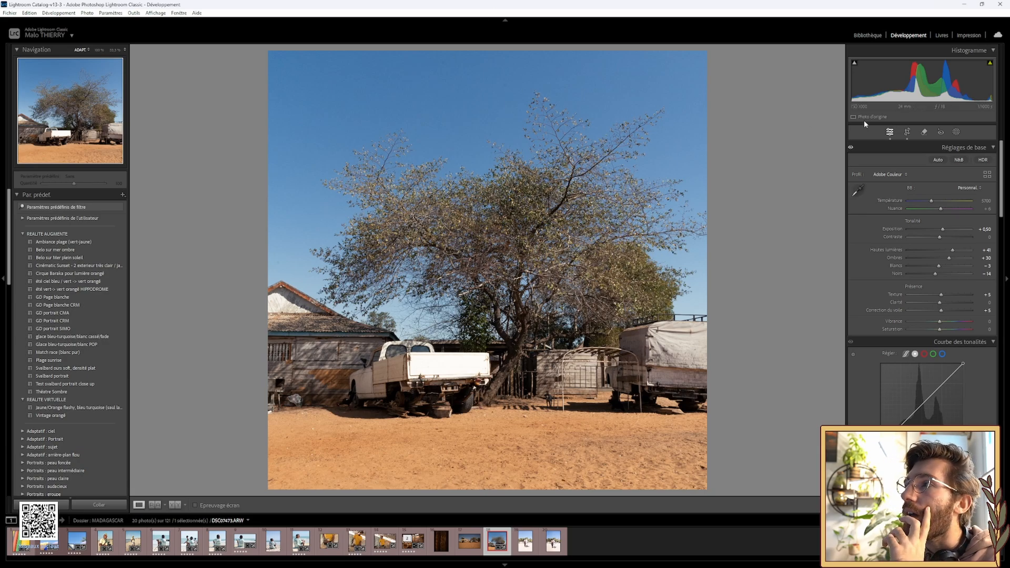
Remove the three dust spots in the sky above the house roof and above the tree with the Remove tool at size 10.
click(925, 133)
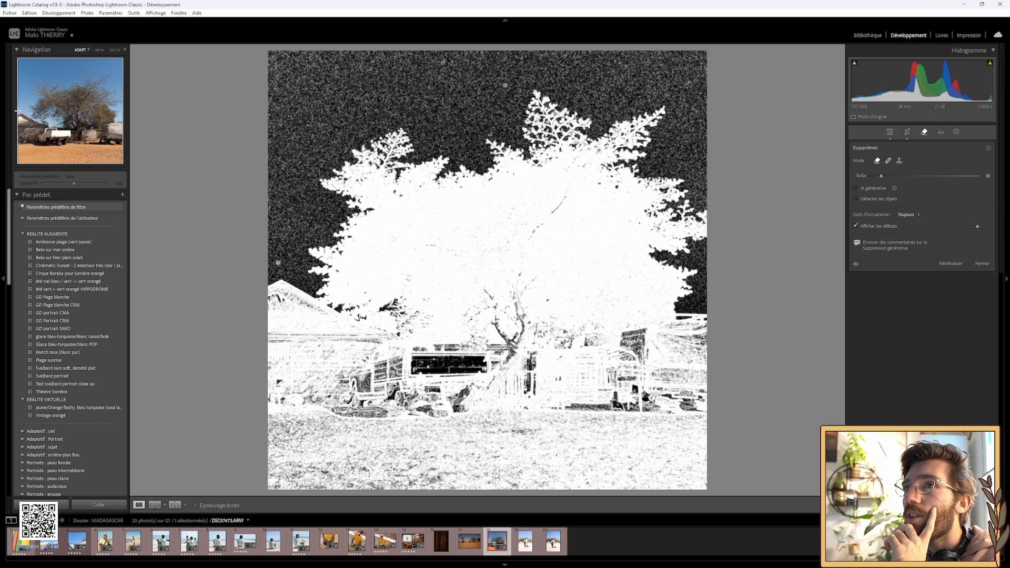
key(z)
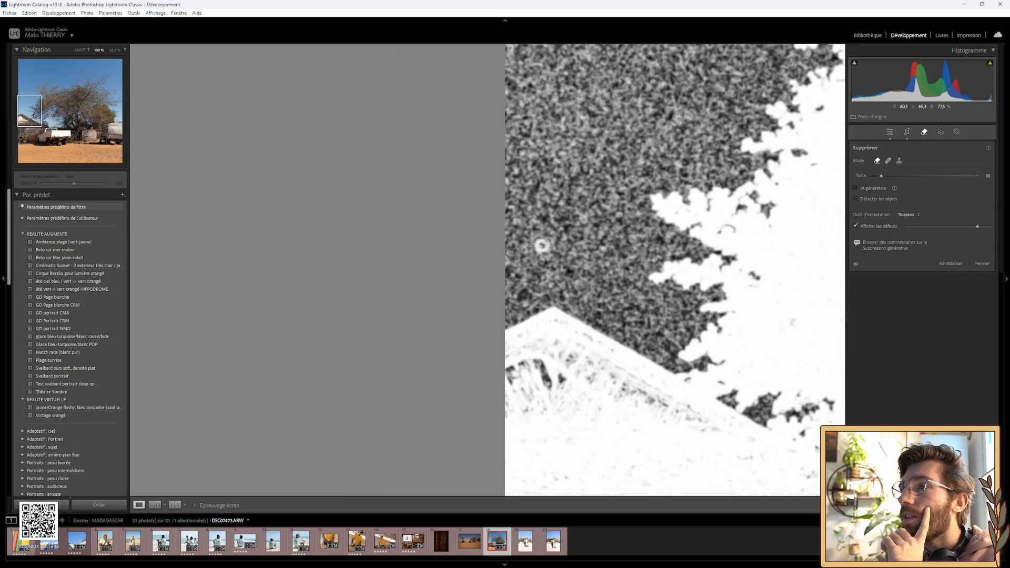
click(542, 245)
click(39, 105)
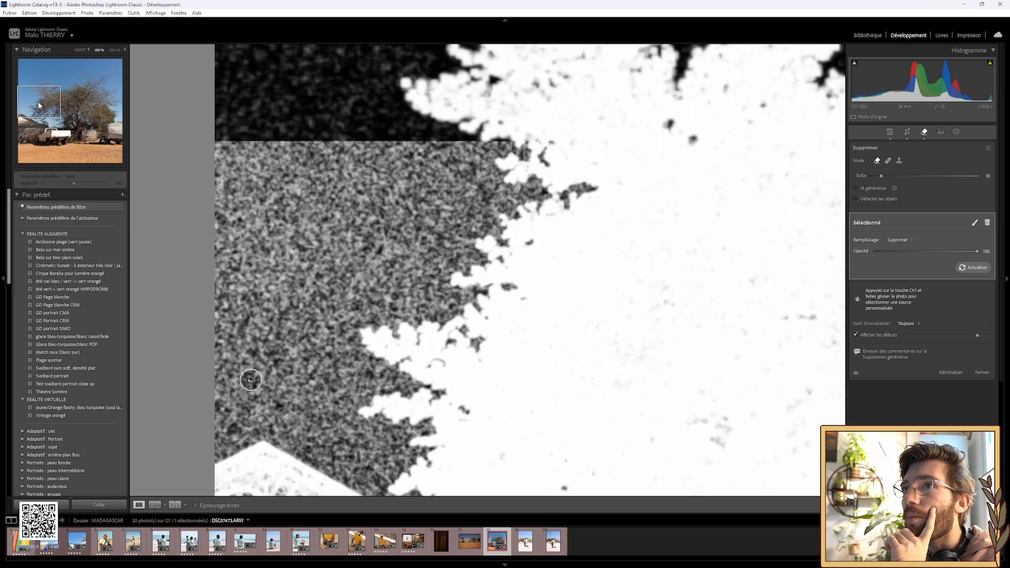
key(z)
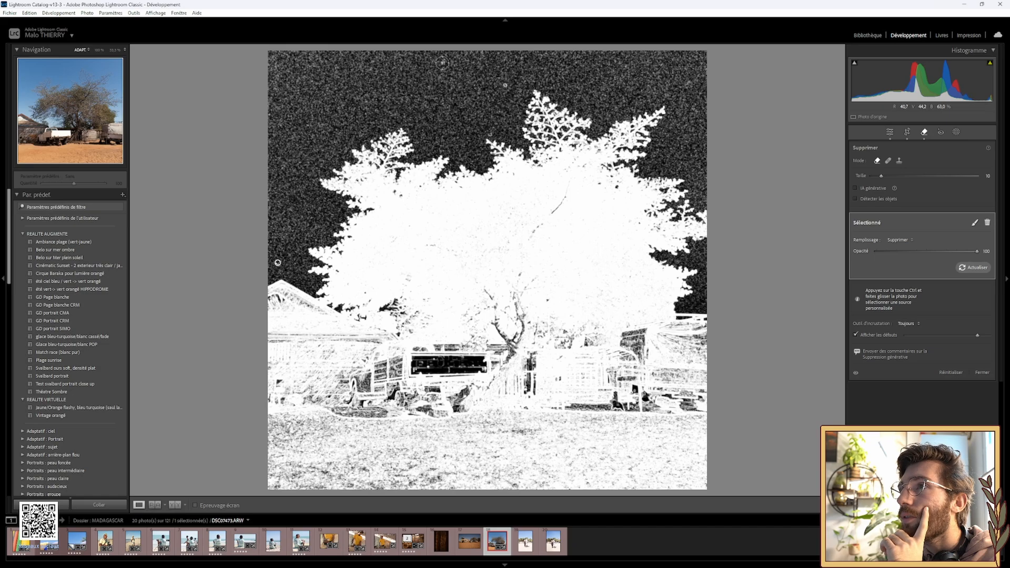
click(442, 62)
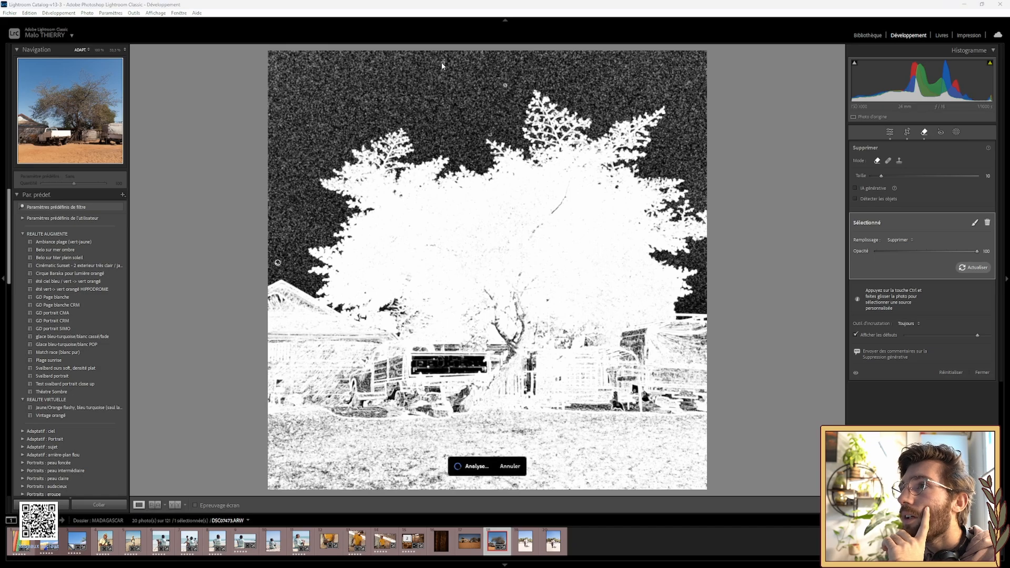
click(505, 82)
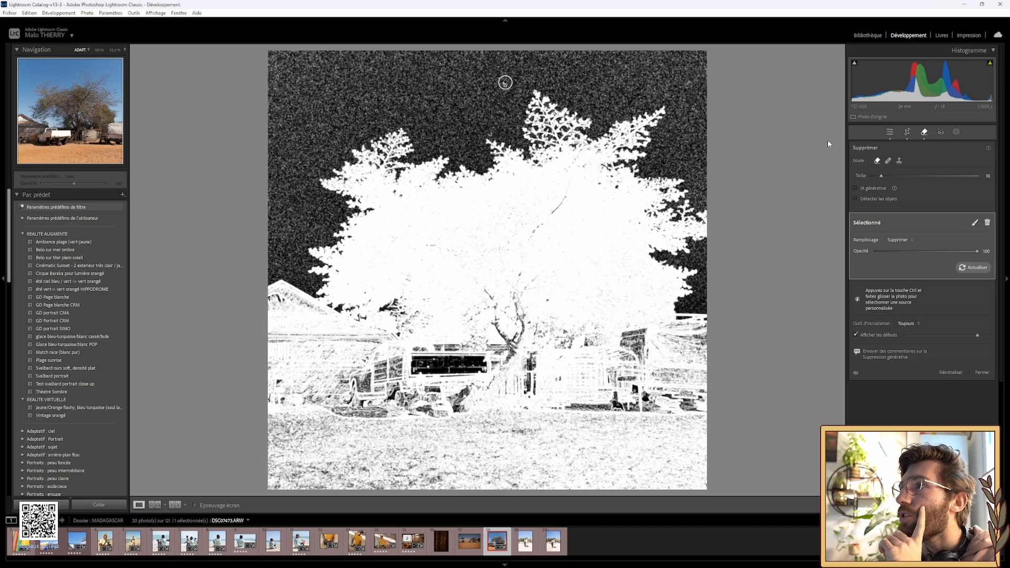
click(925, 132)
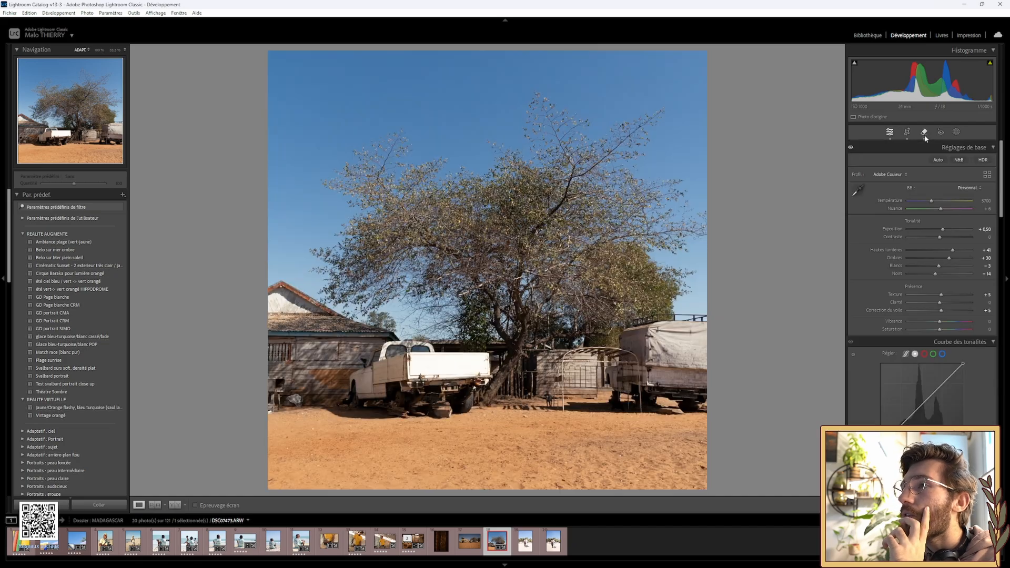
Remove the remaining dust spot in the sky just above the treetop, working at 100%.
click(485, 132)
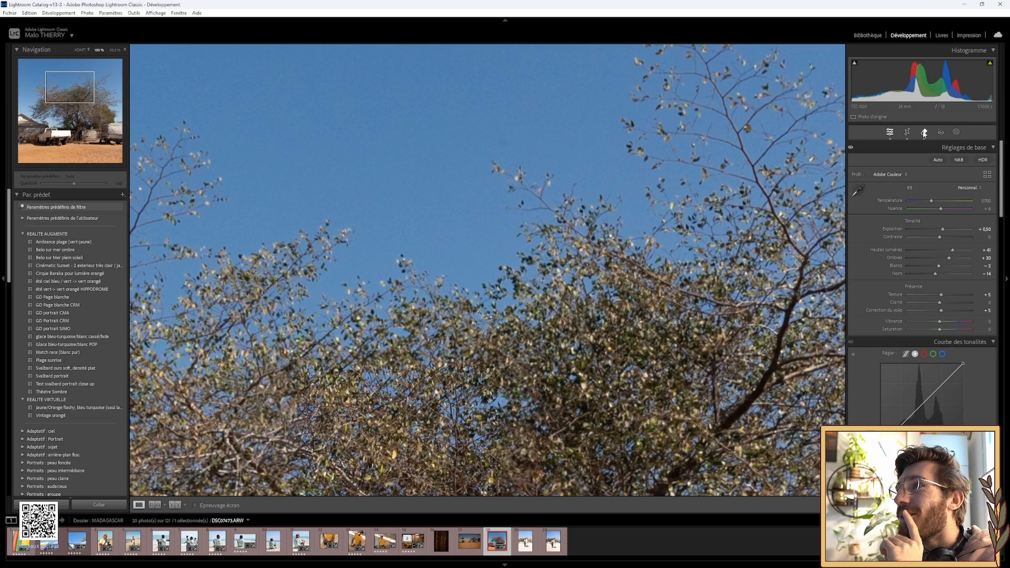
click(925, 132)
key(a)
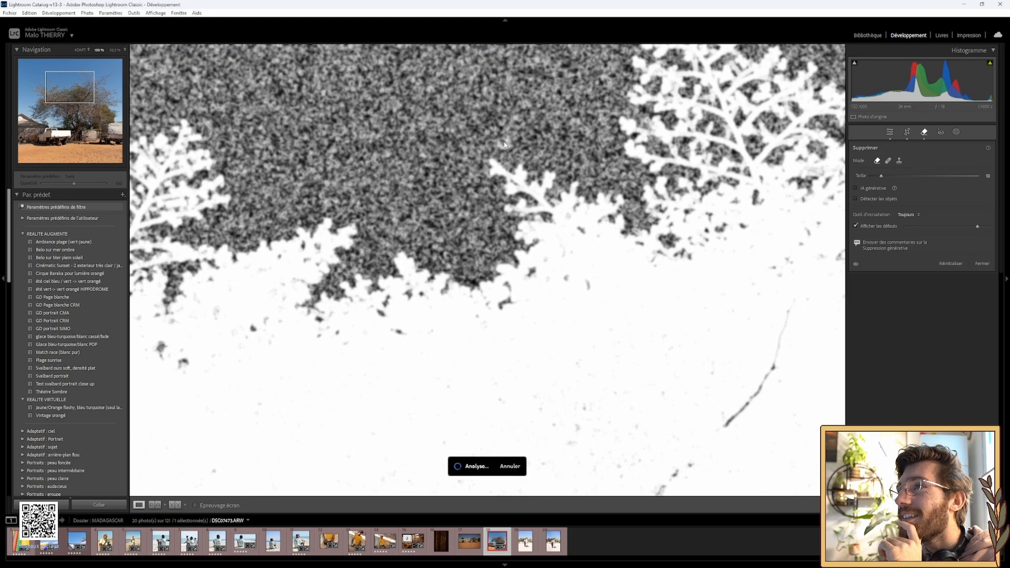
click(922, 133)
click(673, 166)
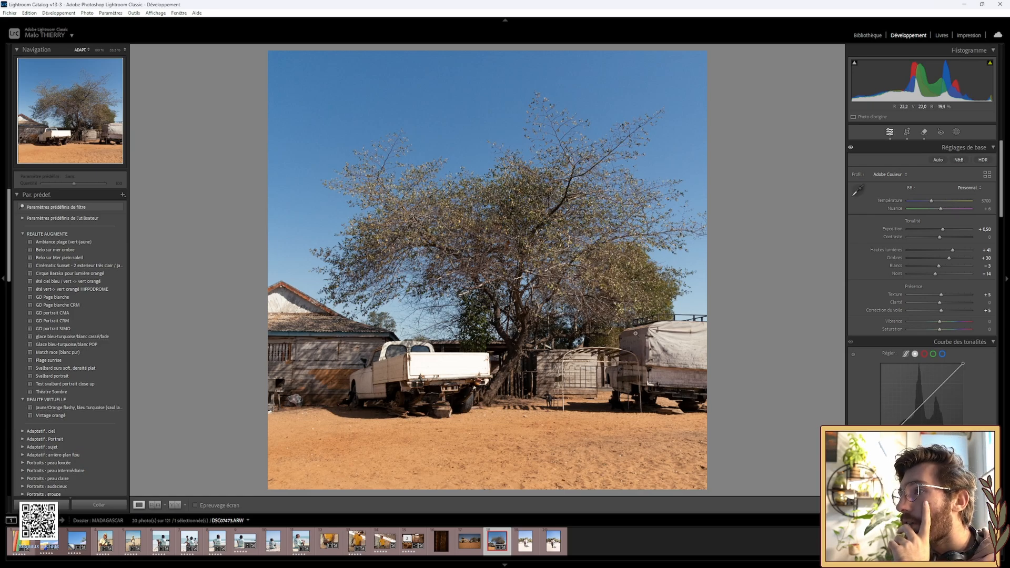
Inspect the dog beside the metal frame at 100% and shift the 1 x 1 crop slightly down to include more ground.
click(548, 399)
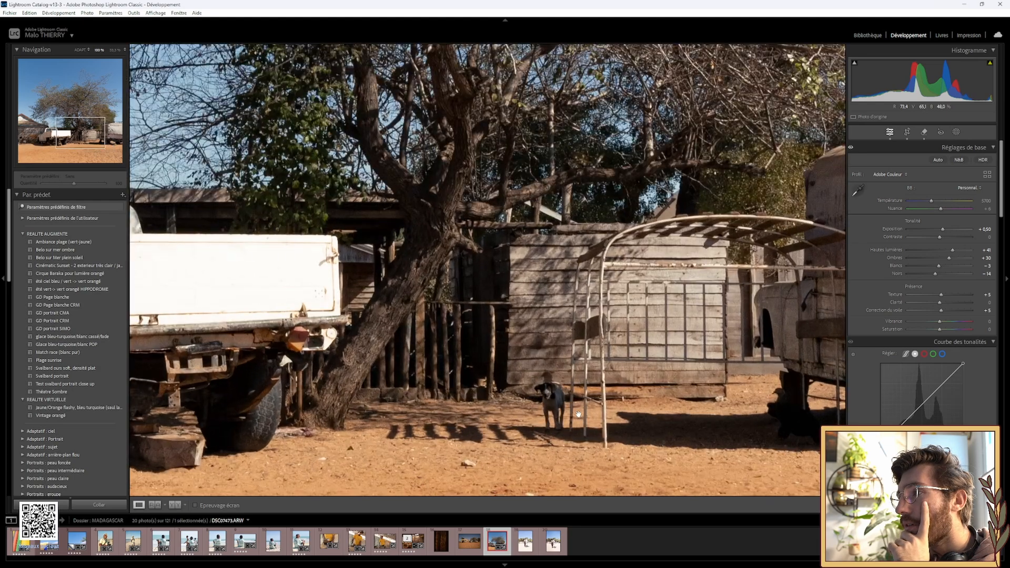
click(605, 398)
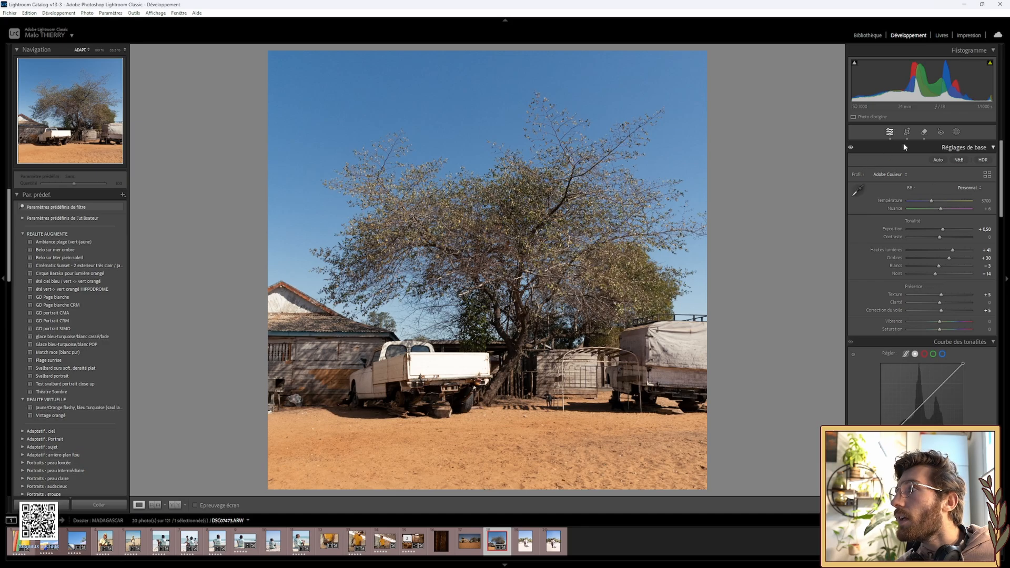
click(907, 131)
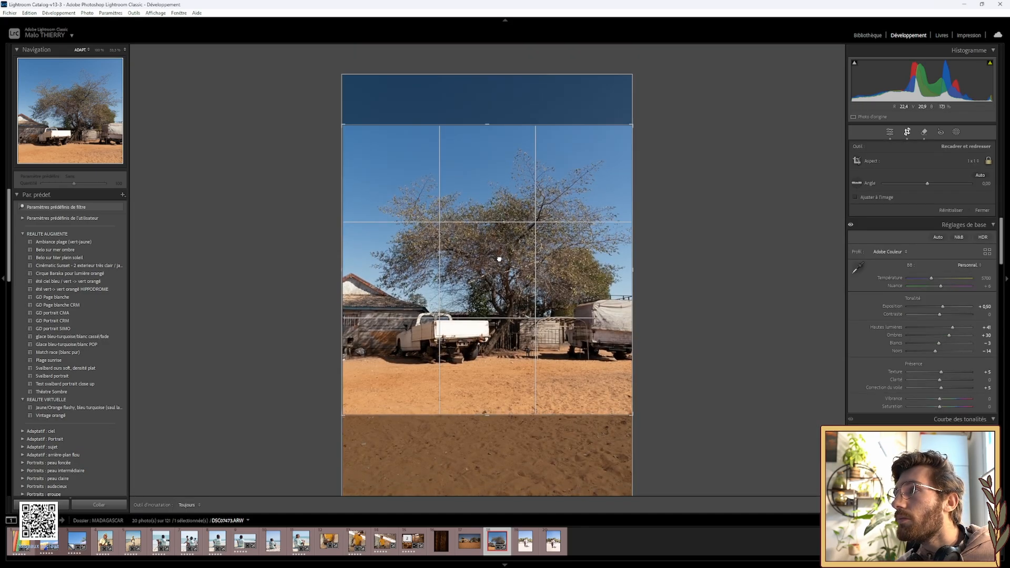
click(890, 135)
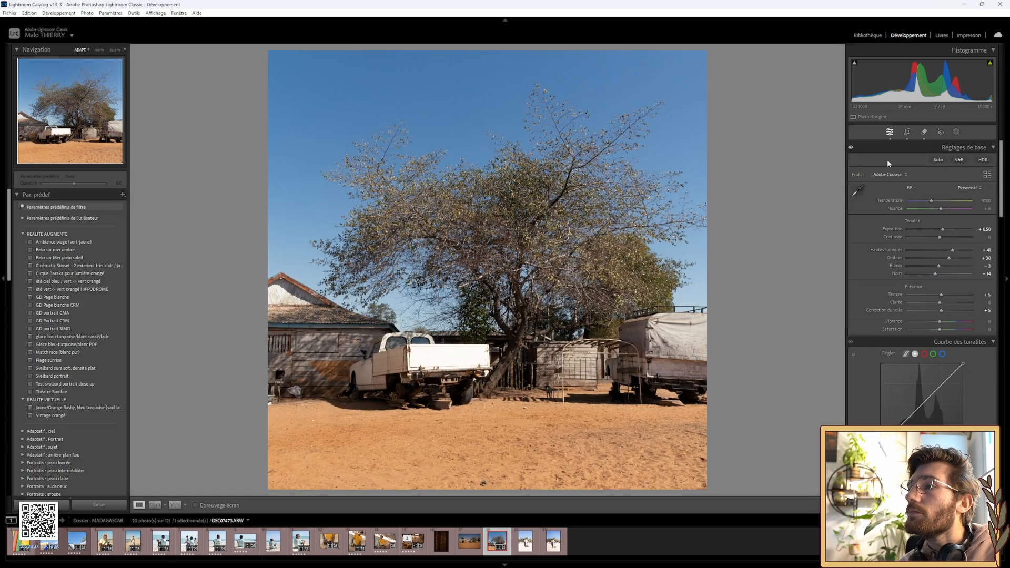
Try moving the square crop further down over the sand, and shift it back up.
click(907, 132)
drag(495, 248, 495, 241)
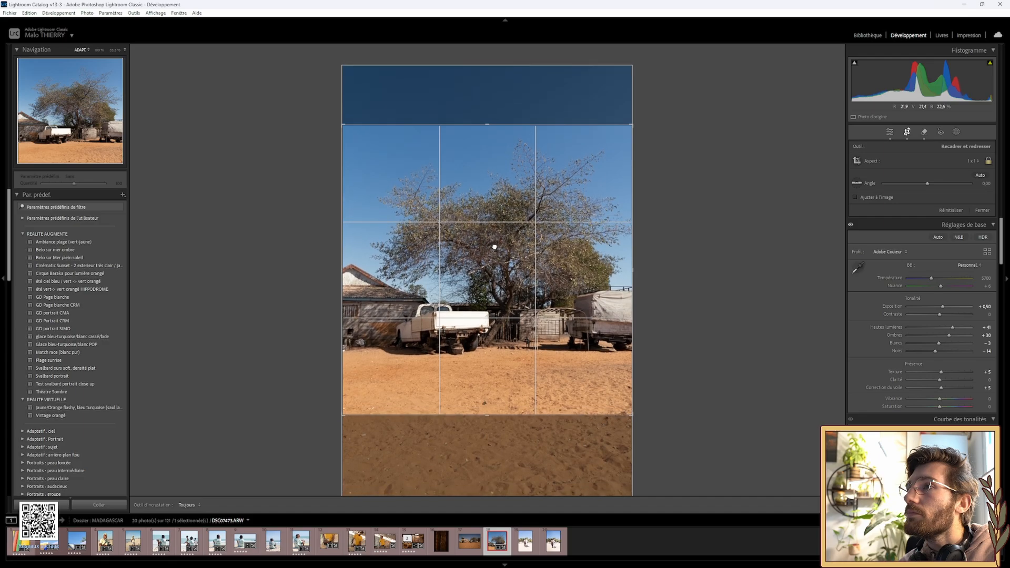
click(905, 134)
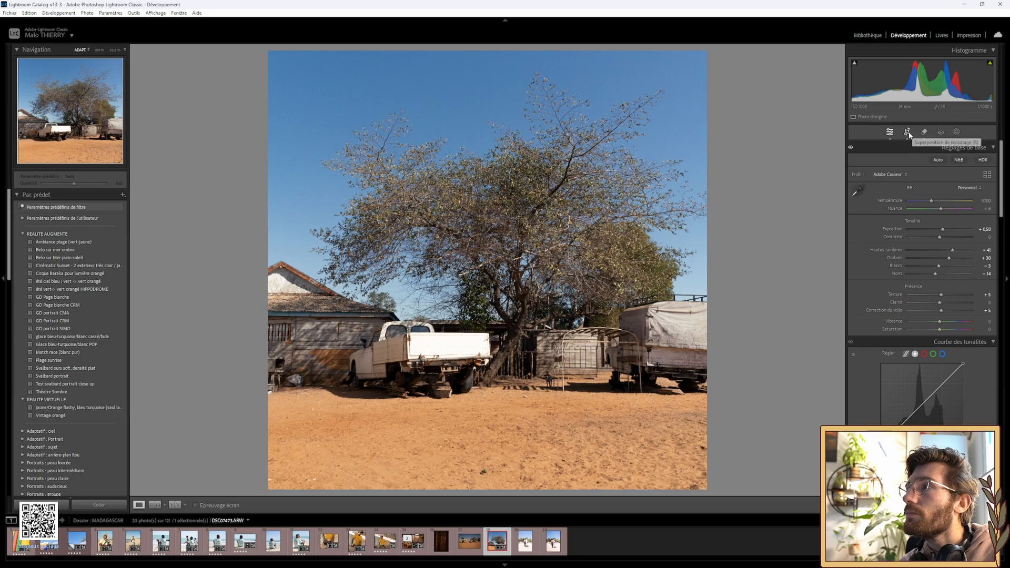
click(907, 132)
drag(529, 221, 529, 230)
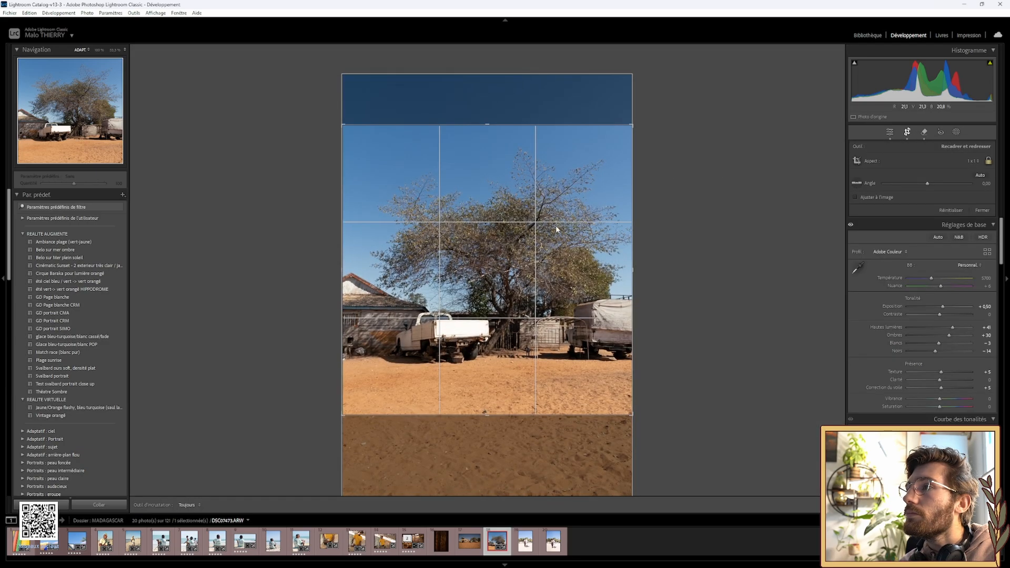
click(906, 133)
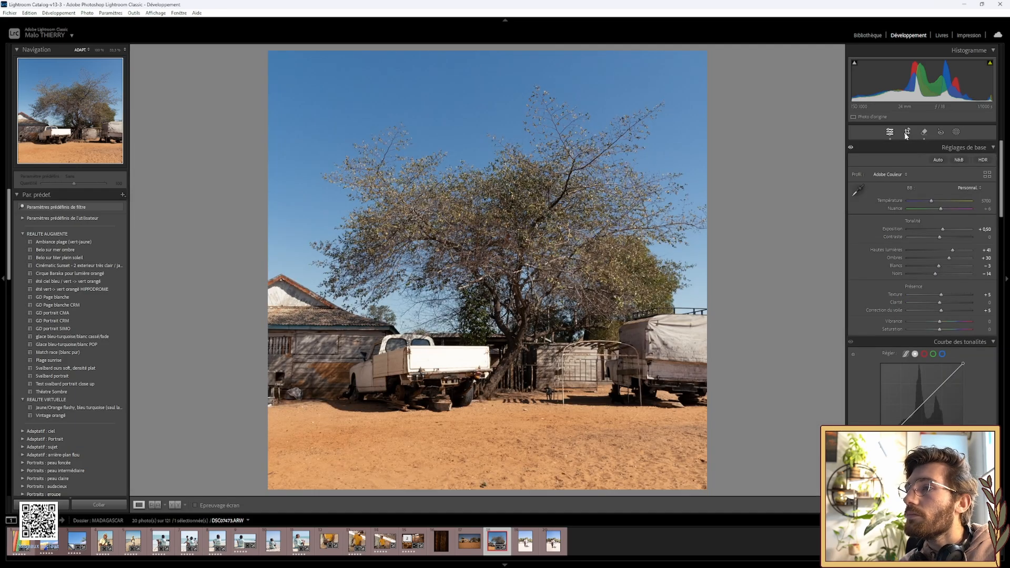
Fine-tune the vertical position of the square crop around the tree and vehicles, checking the framing between small shifts.
click(906, 134)
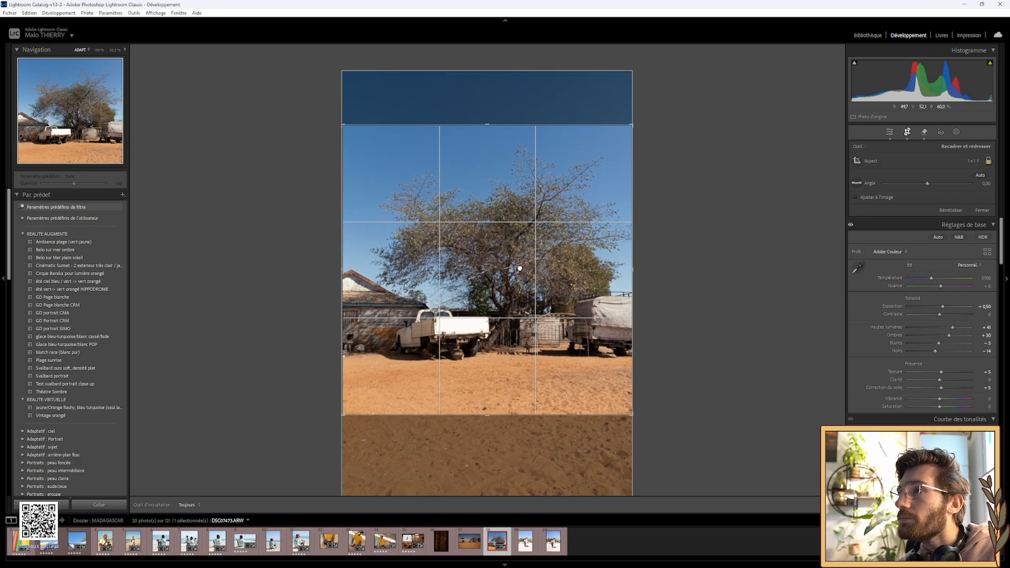
click(908, 133)
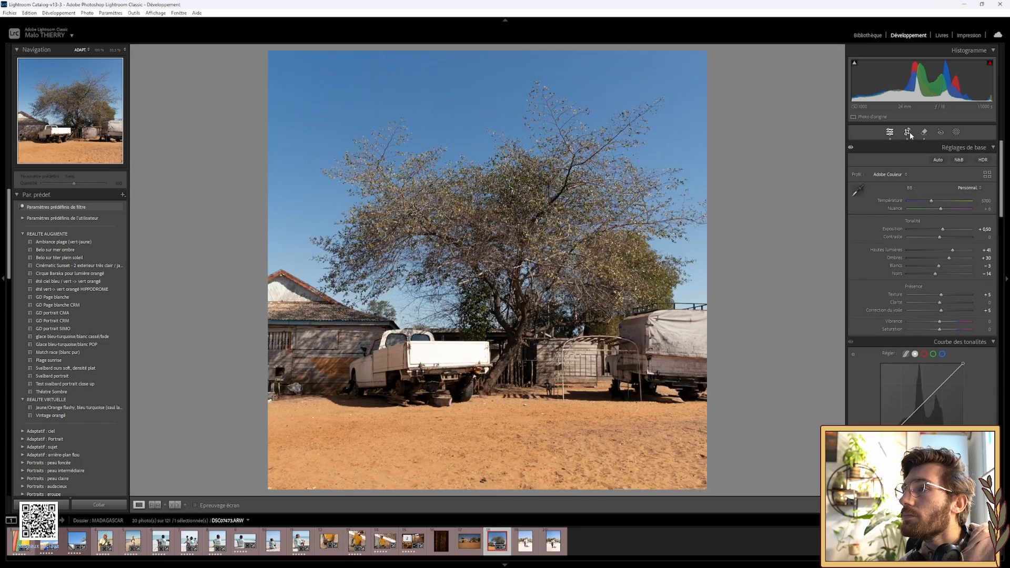
click(908, 133)
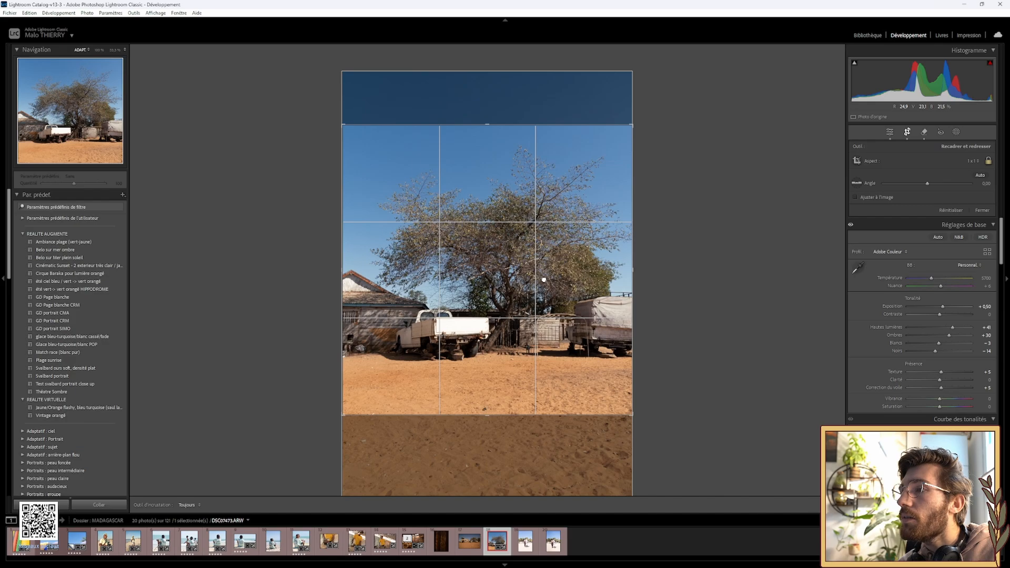
drag(544, 280, 546, 282)
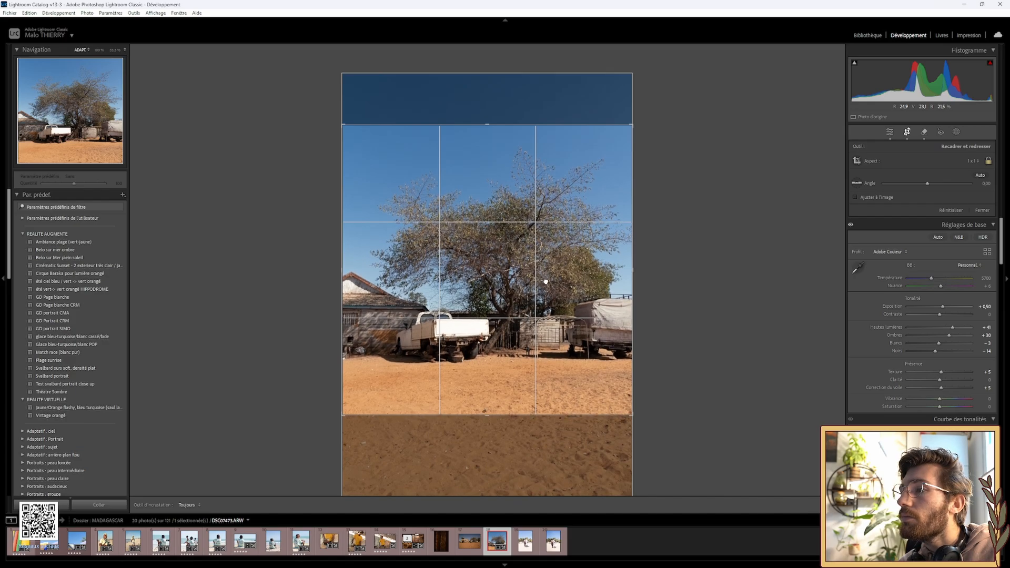
click(907, 135)
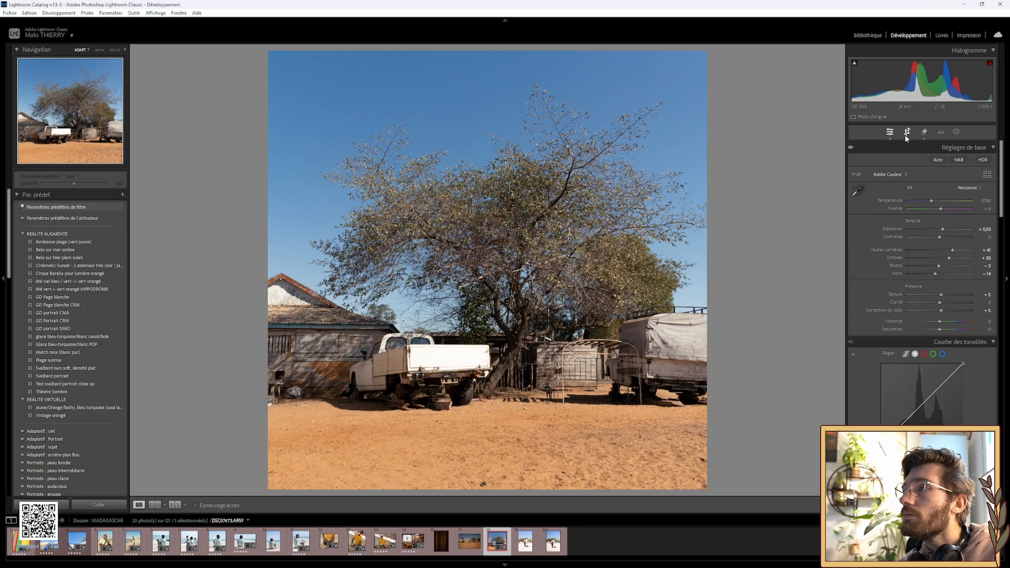
click(906, 135)
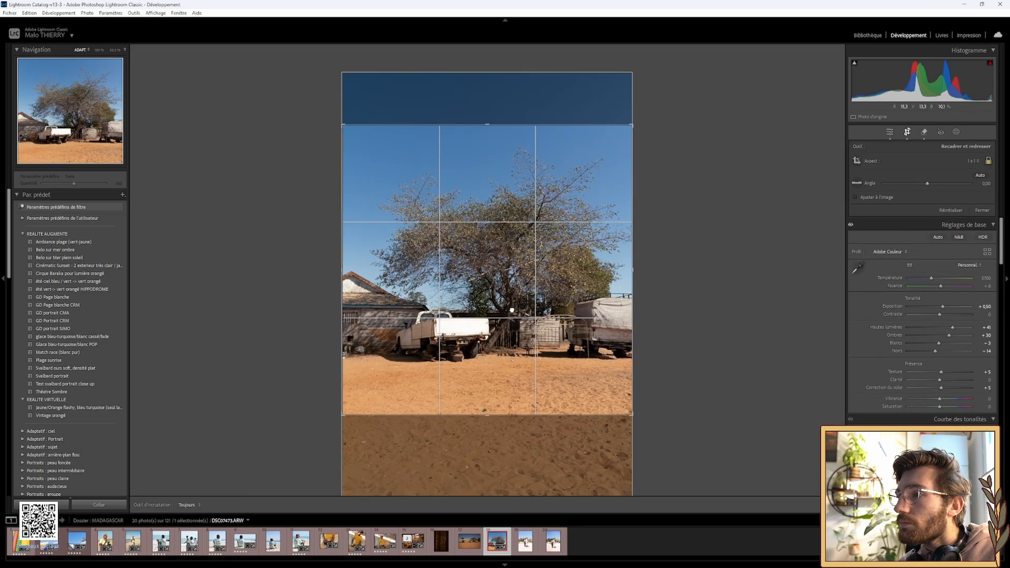
click(905, 133)
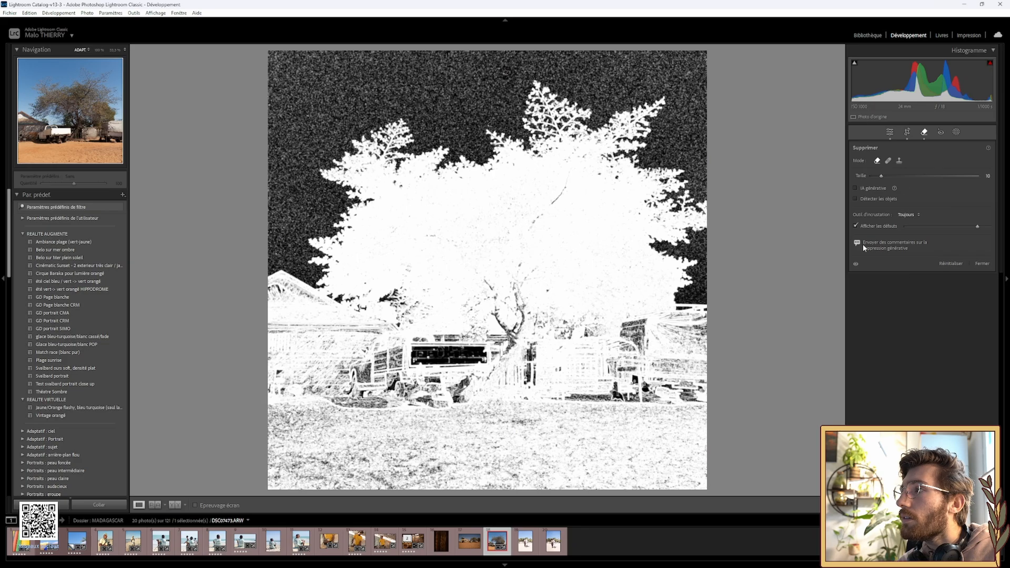
Turn off spot visualization and remove the blemish in the sand near the photo's lower right corner, checking the area at 100%.
click(855, 226)
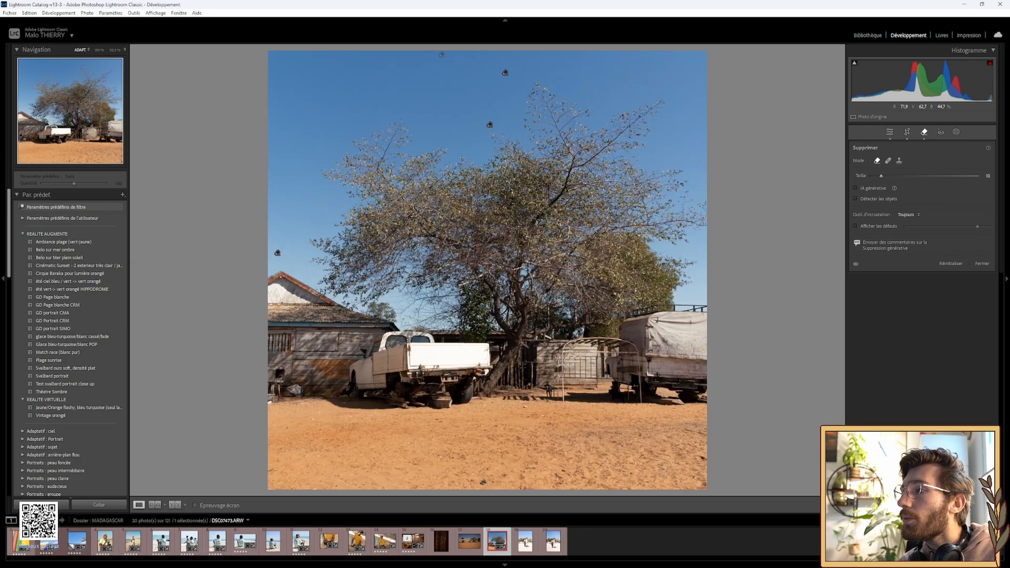
click(700, 456)
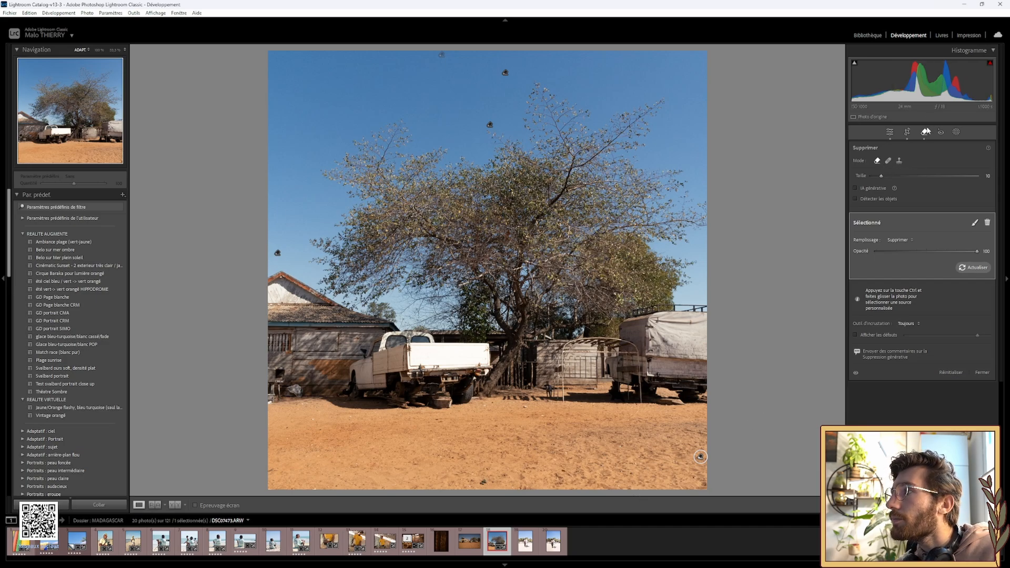
click(925, 132)
click(676, 447)
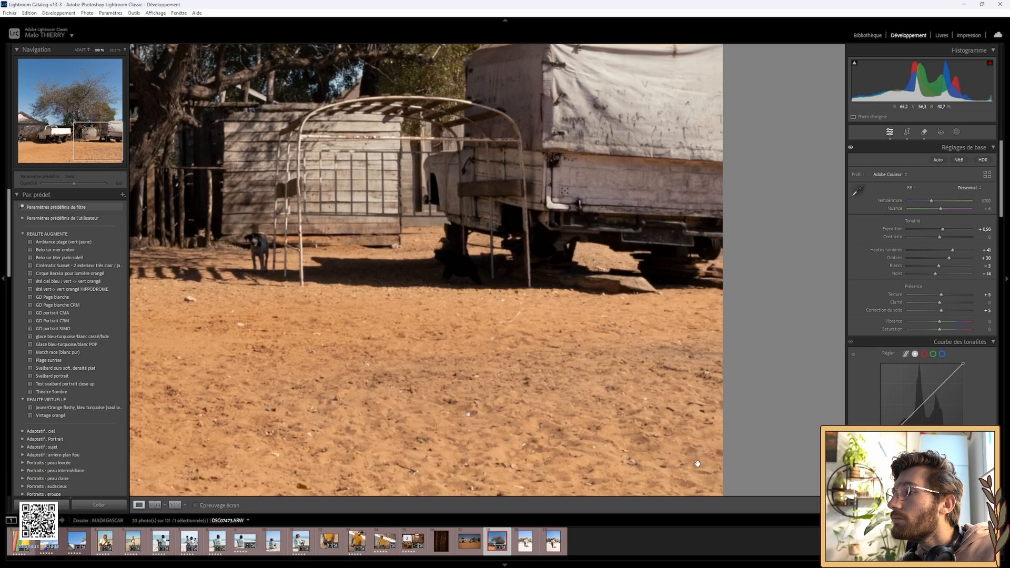
drag(617, 427, 579, 405)
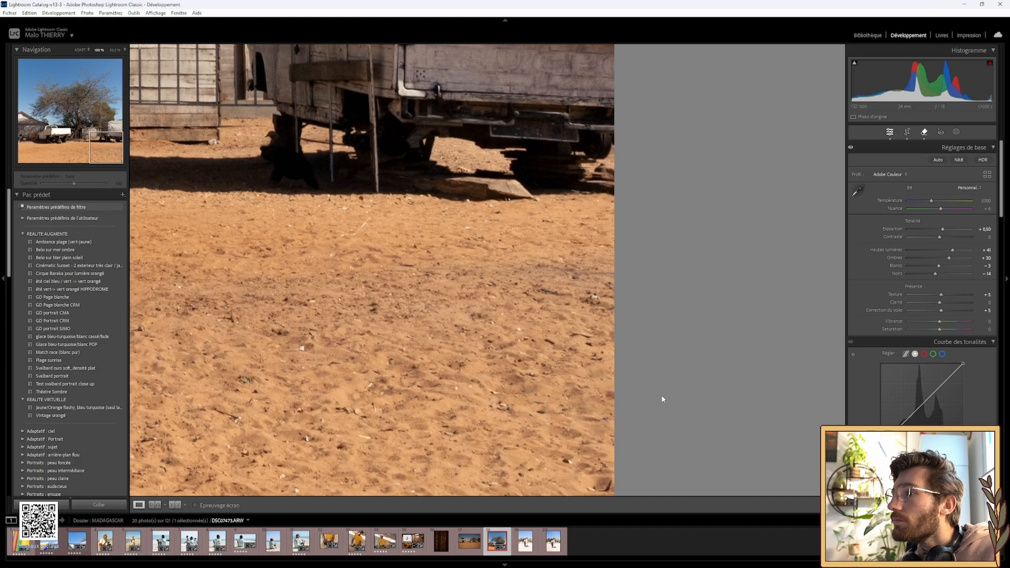
Remove the blemish at the right edge of the sand beneath the parked truck and check the whole photo.
key(q)
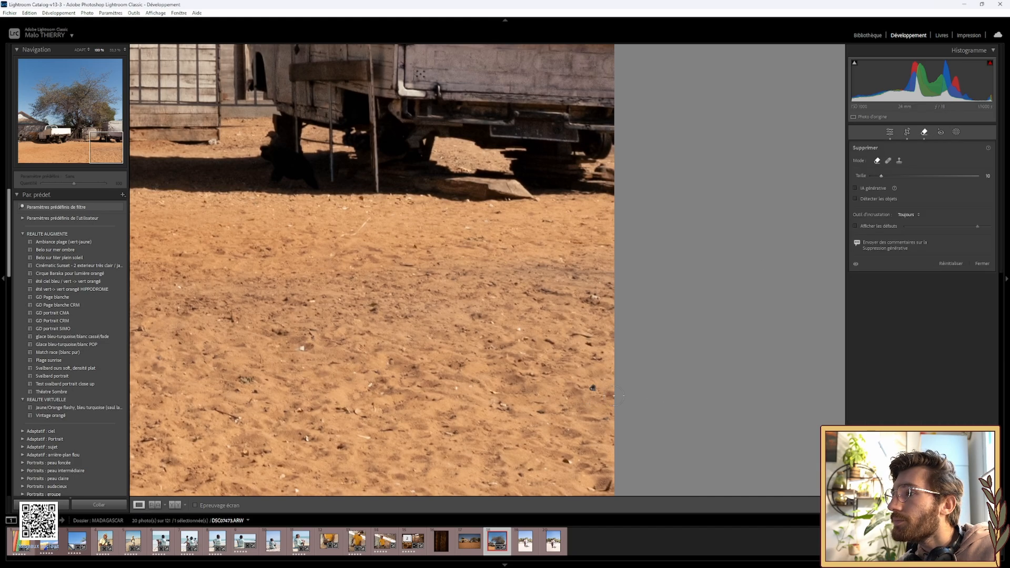
click(613, 395)
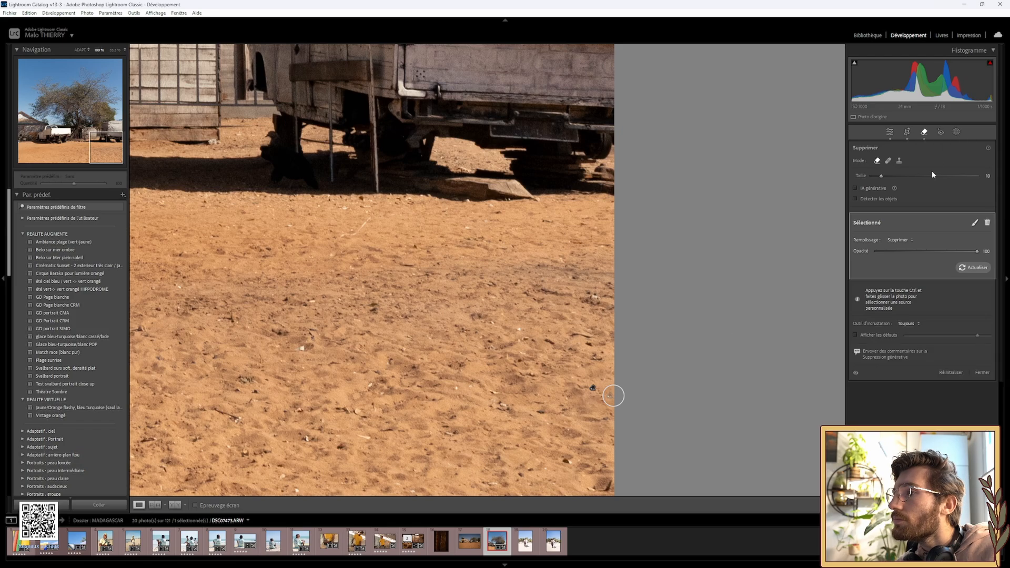
click(922, 134)
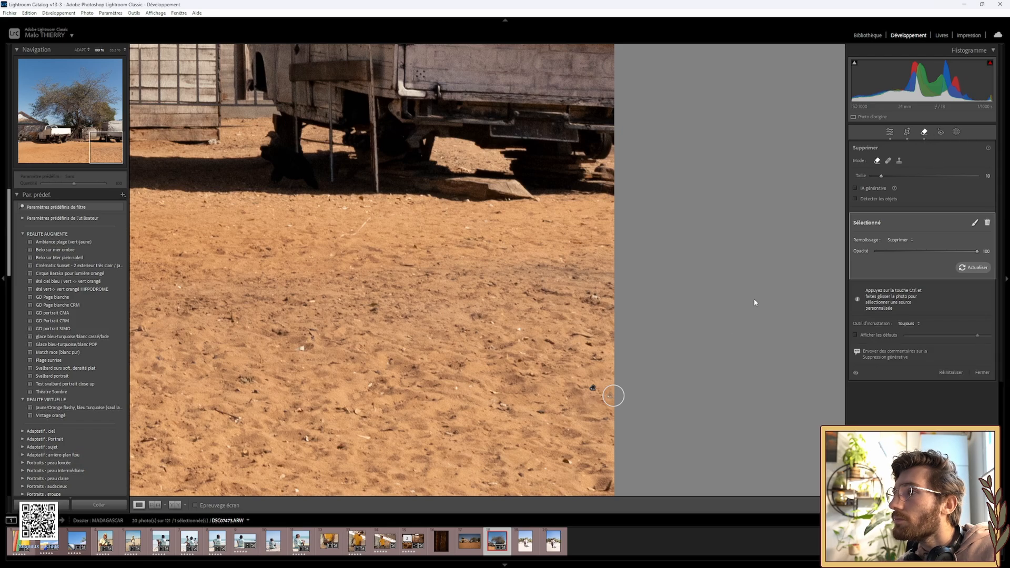
click(483, 413)
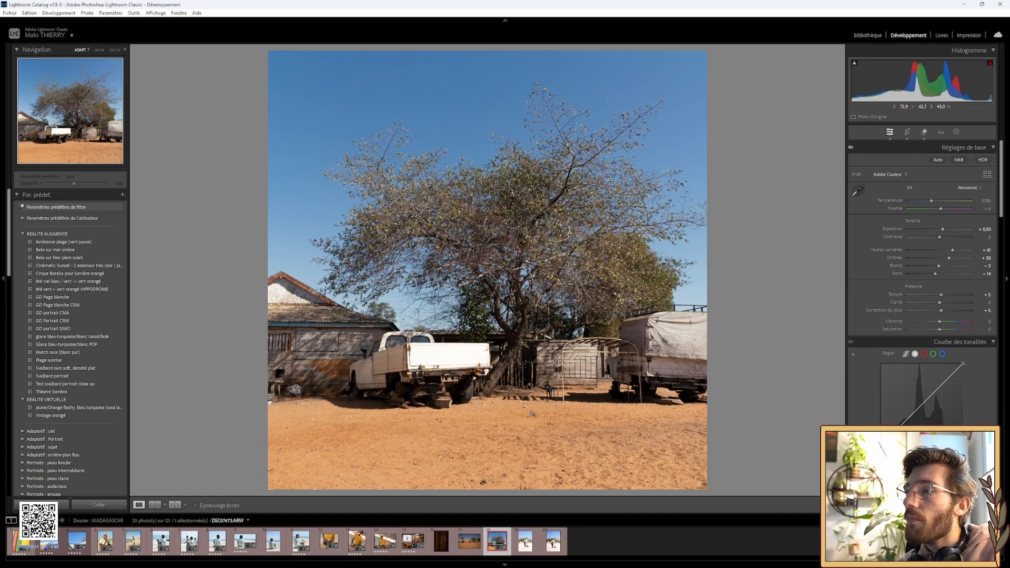
Remove the two remaining dark marks in the sand at the photo's lower right corner, working at 100%.
drag(697, 480, 652, 354)
key(q)
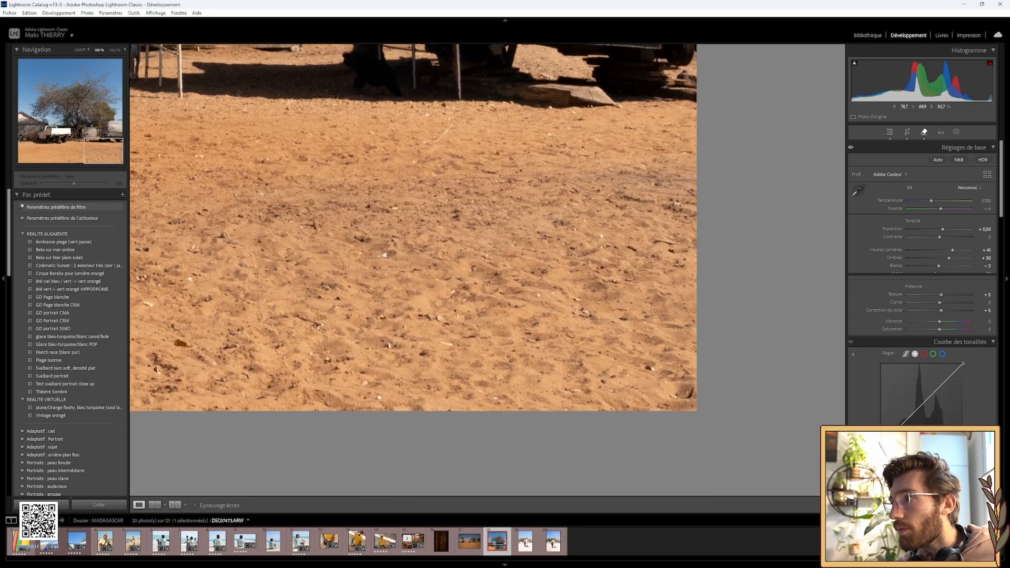
click(683, 392)
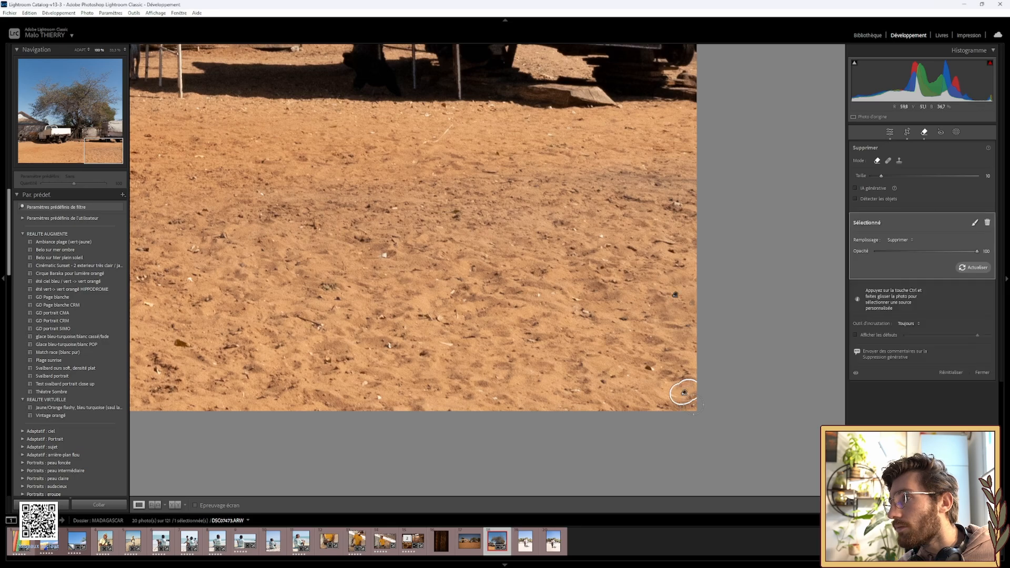
drag(687, 403, 682, 405)
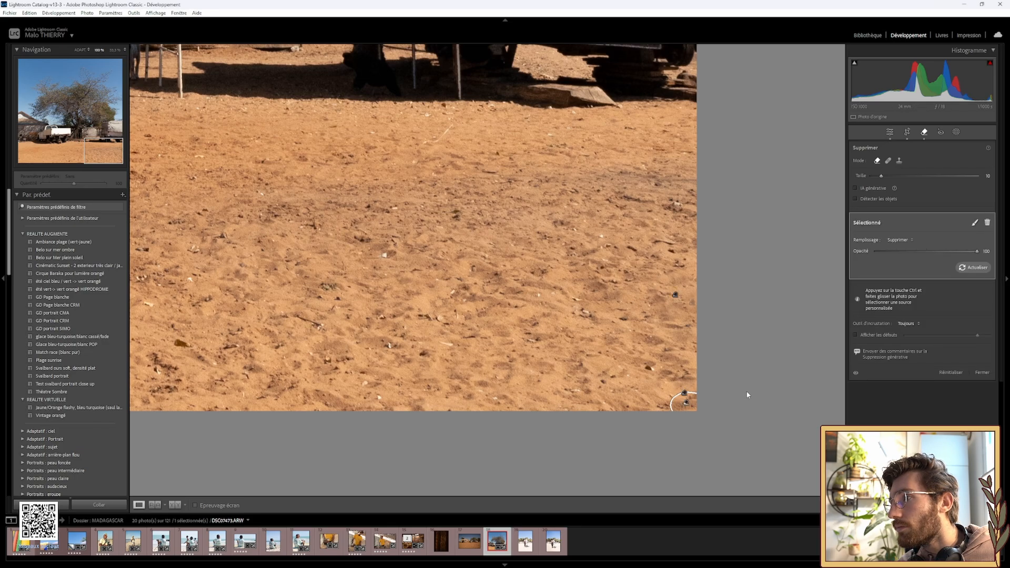
key(q)
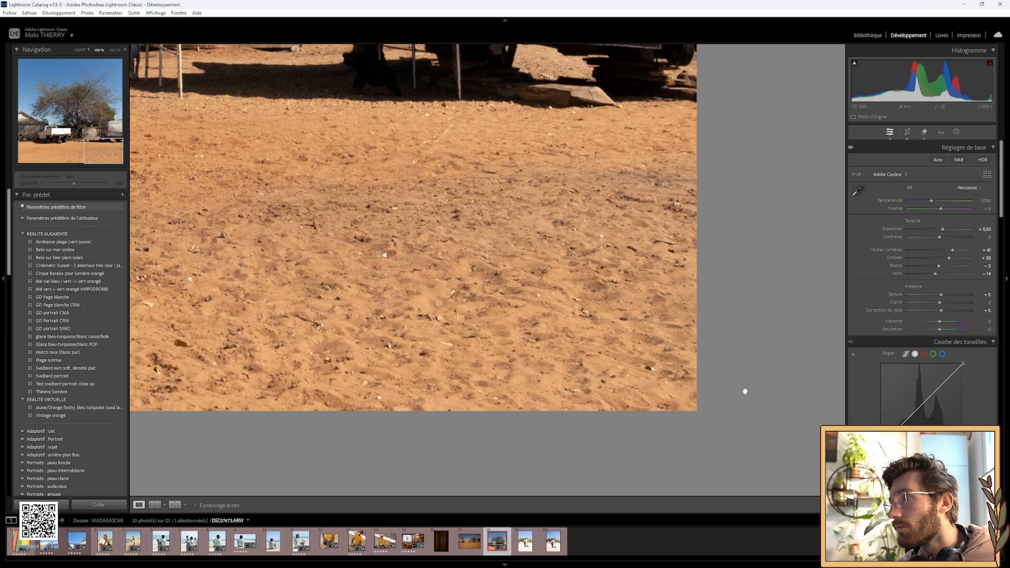
key(z)
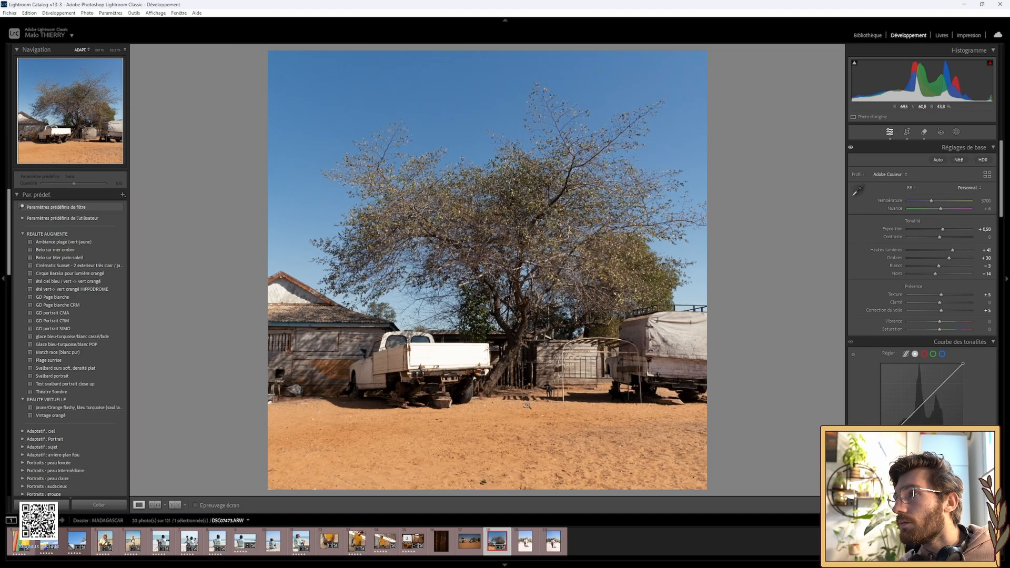
Remove the dark spot in the sand at the middle of the photo's lower edge.
mouse_move(483, 478)
mouse_down()
mouse_move(484, 395)
mouse_move(510, 405)
mouse_move(492, 414)
mouse_move(480, 401)
mouse_move(487, 409)
mouse_up()
key(q)
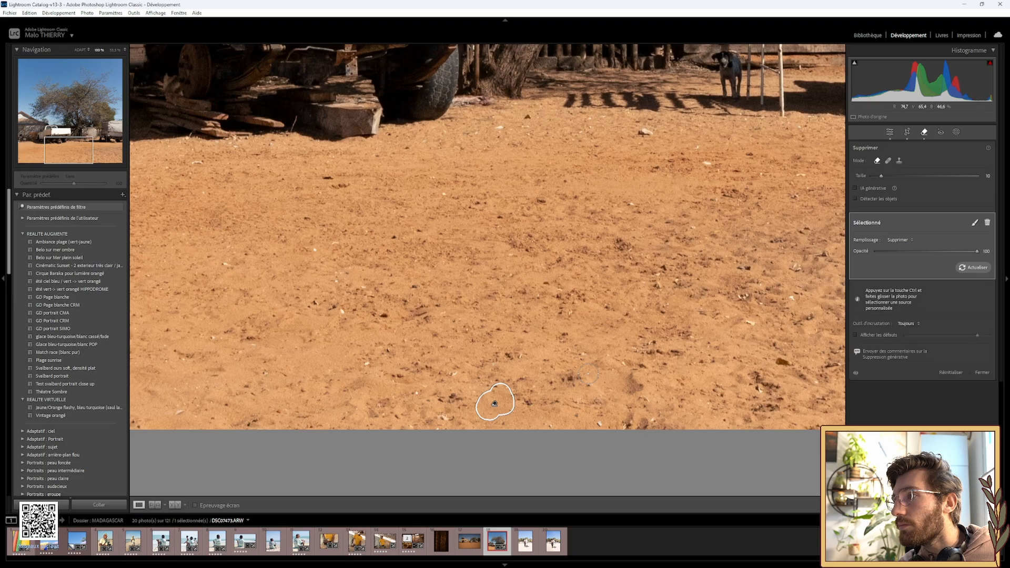
key(q)
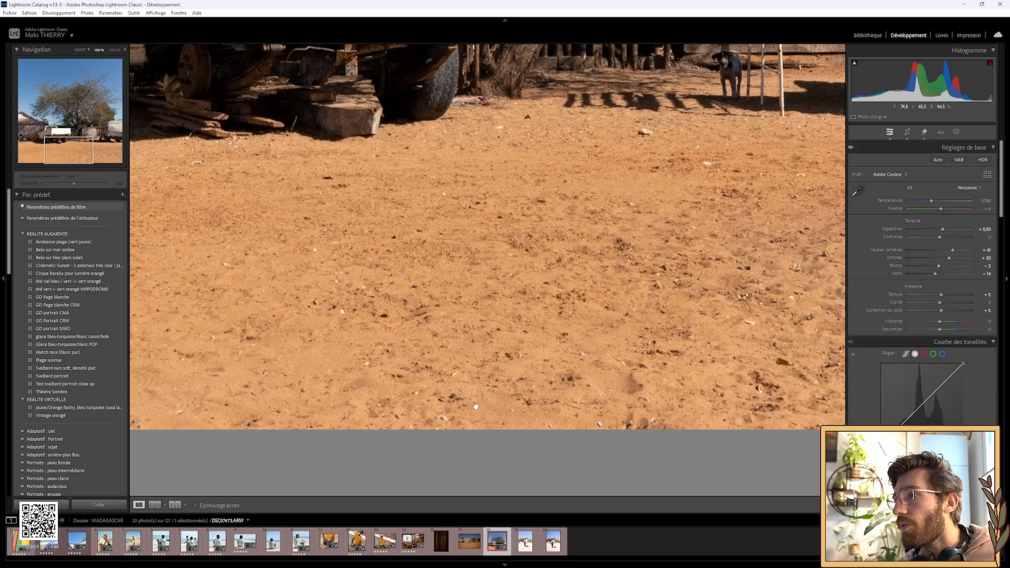
click(503, 390)
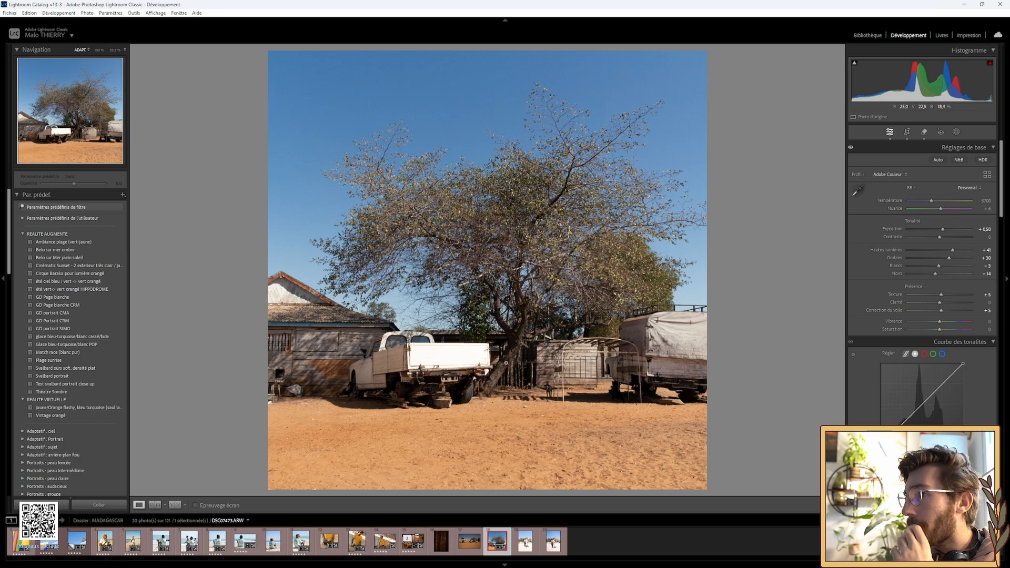
Compare the tree and vehicles photo before and after editing several times.
key(backslash)
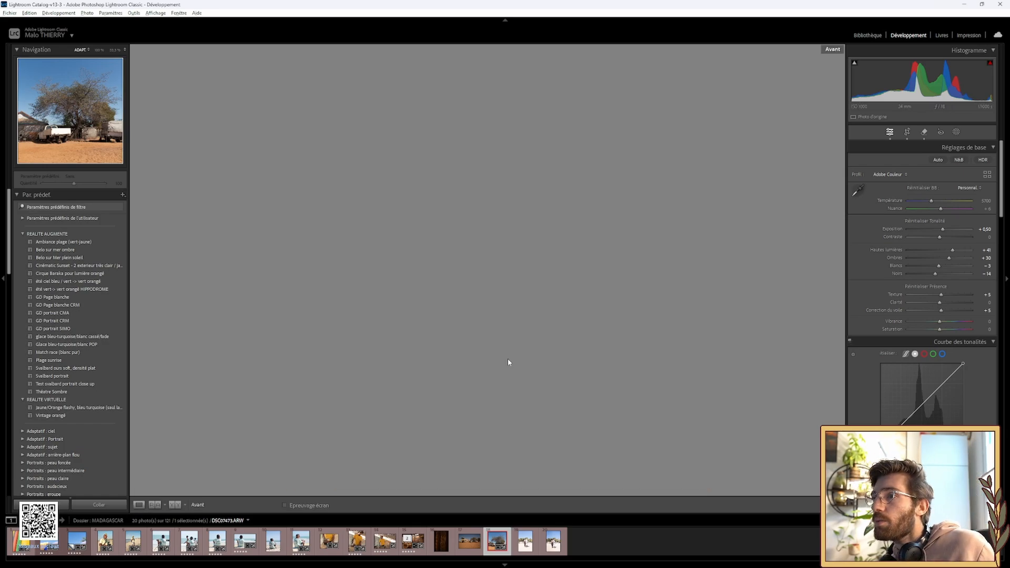
key(backslash)
key(backslash)
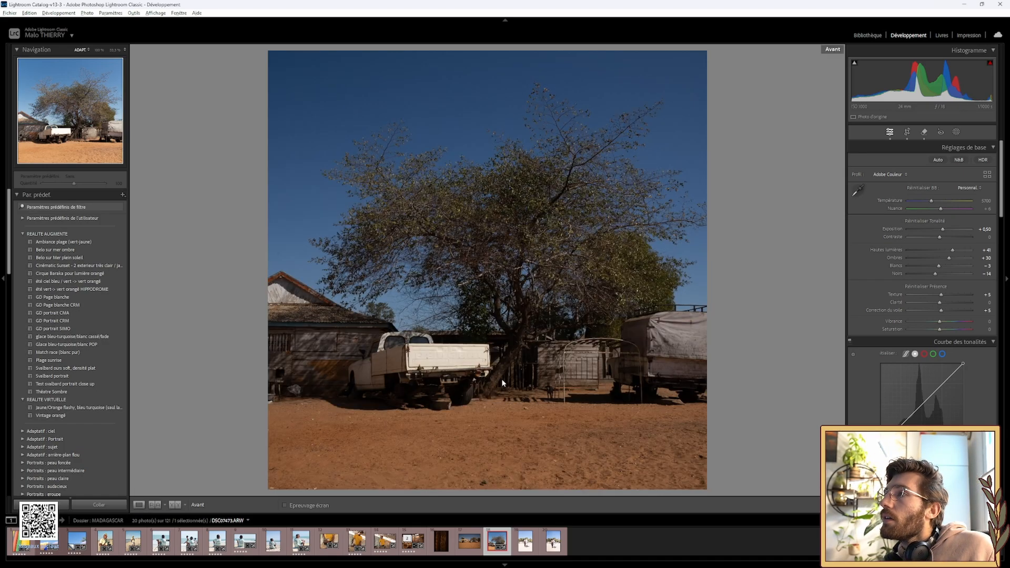
key(backslash)
key(backslash)
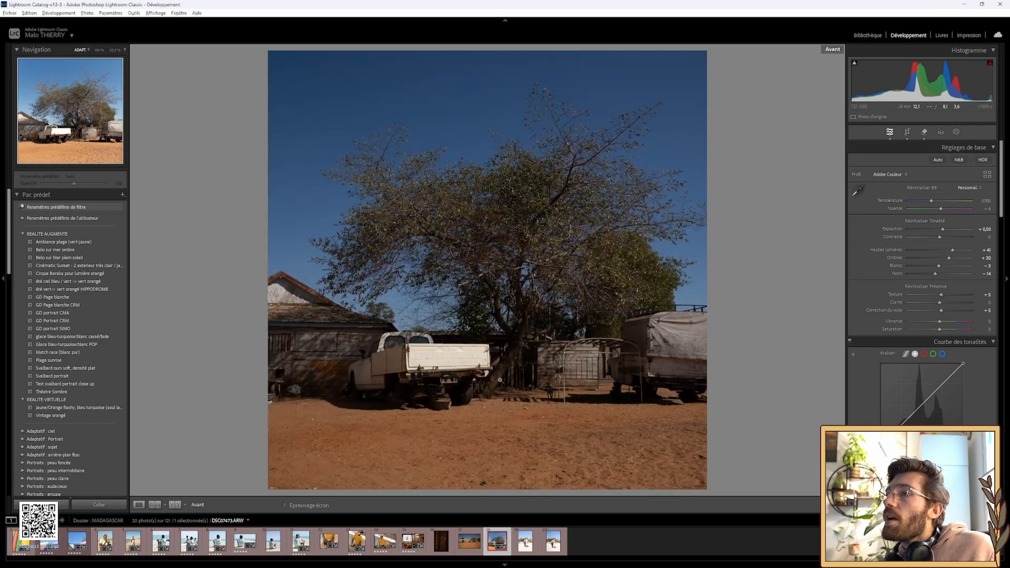
key(backslash)
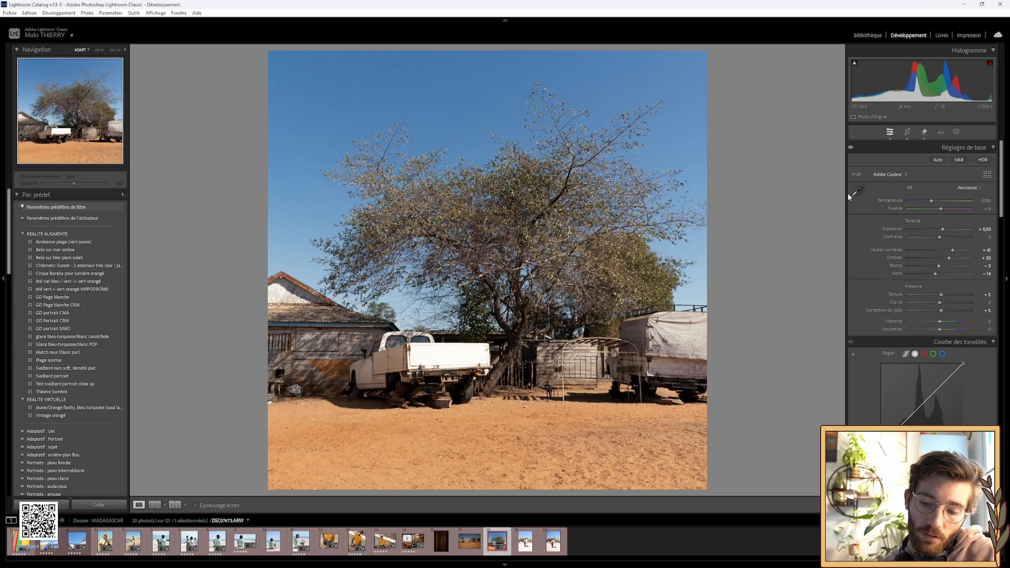
Rate the tree photo five stars and filter the filmstrip to photos with five stars or more.
key(5)
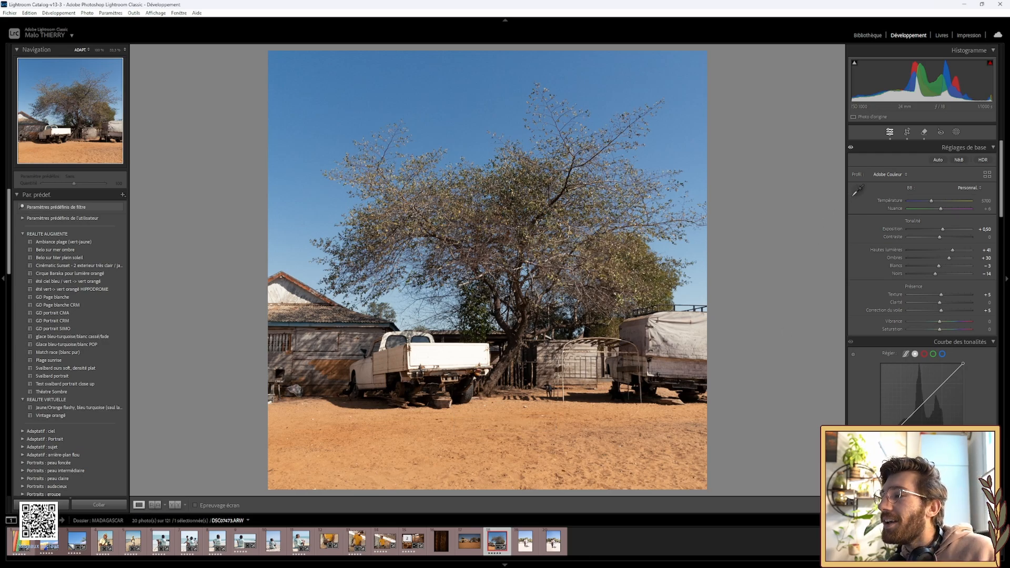
click(972, 521)
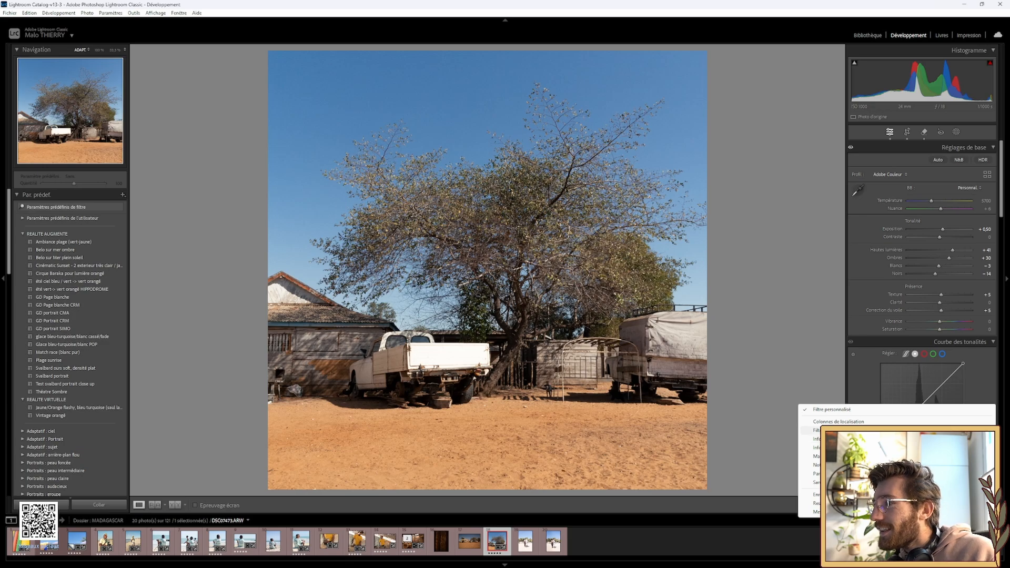
click(889, 465)
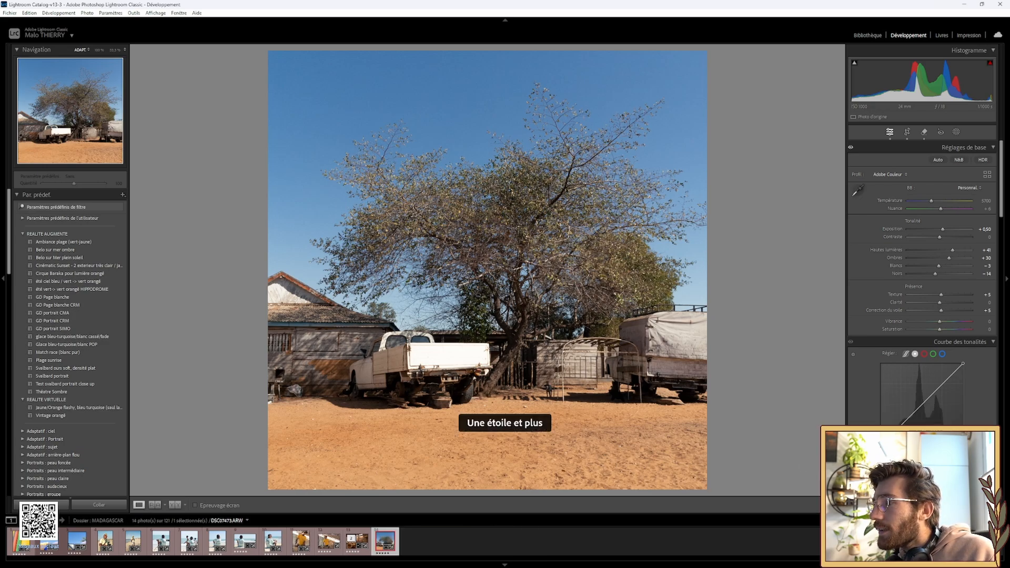
key(ctrl+alt+5)
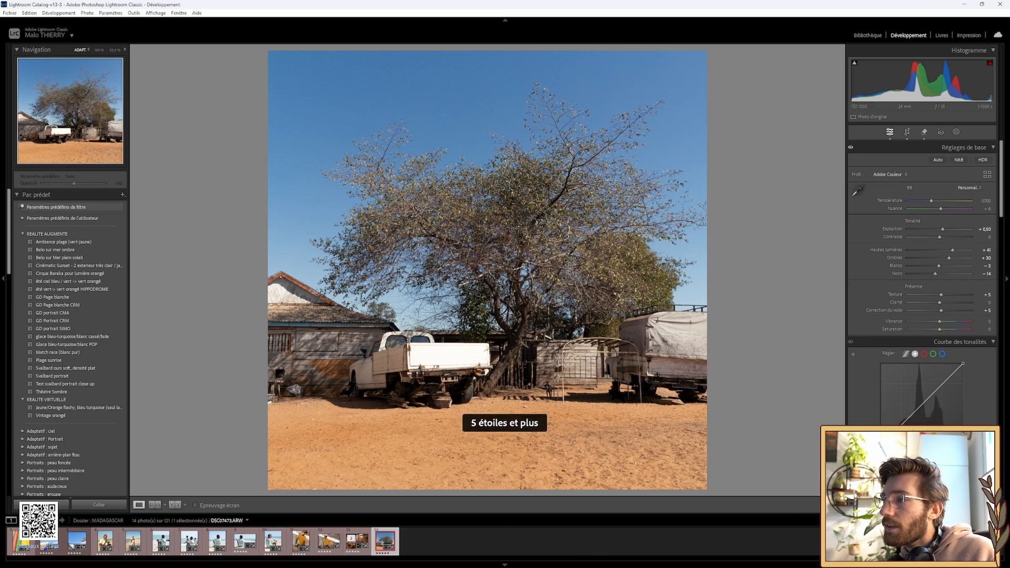
Show the filmstrip's first photo, the coloured fabric, without side panels and on a fully black background.
click(17, 546)
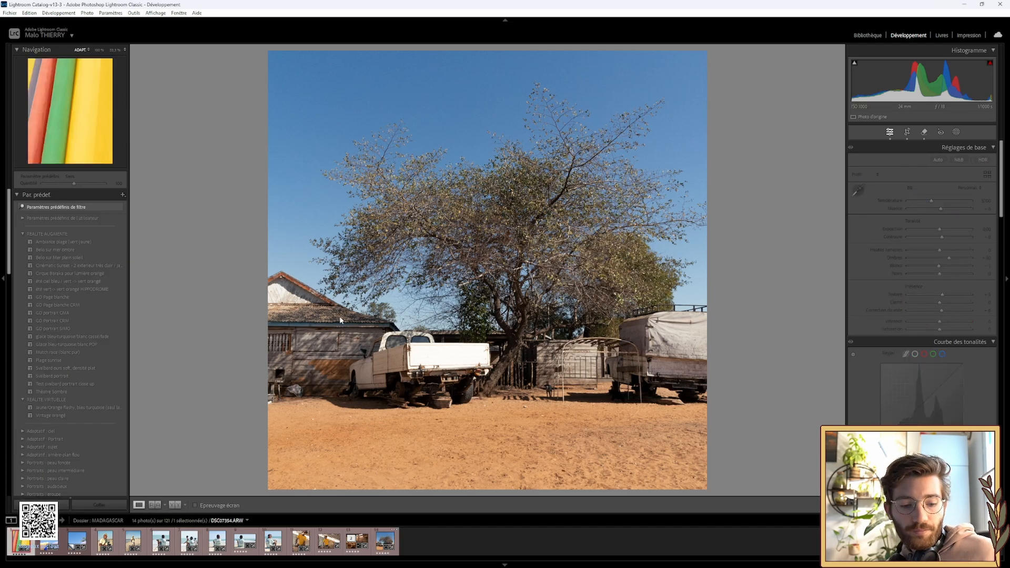
key(Tab)
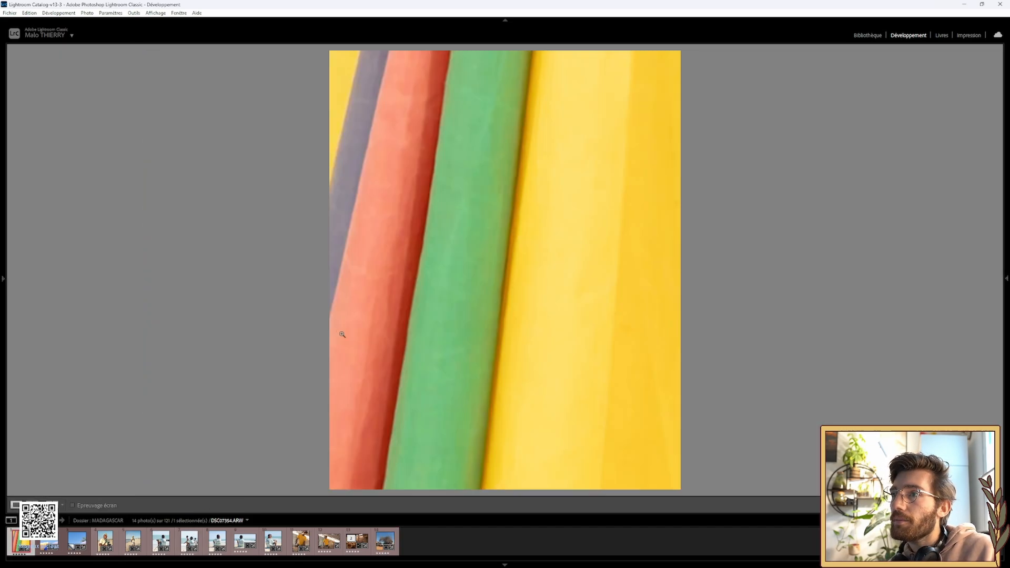
key(l)
key(l)
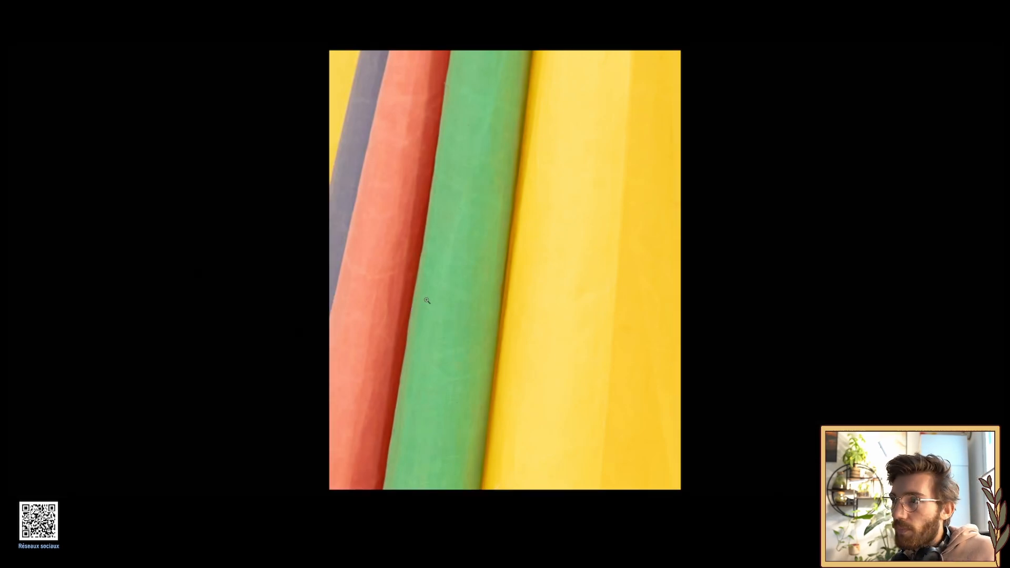
Review the rated photos one by one, up to the landscape-format shot of the boy sitting on the beach.
key(d)
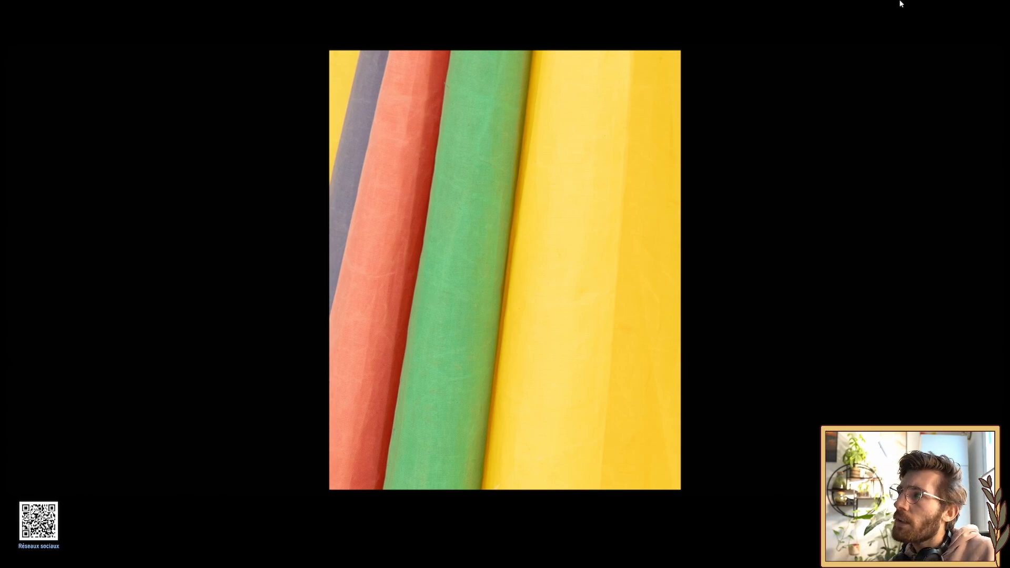
key(Right)
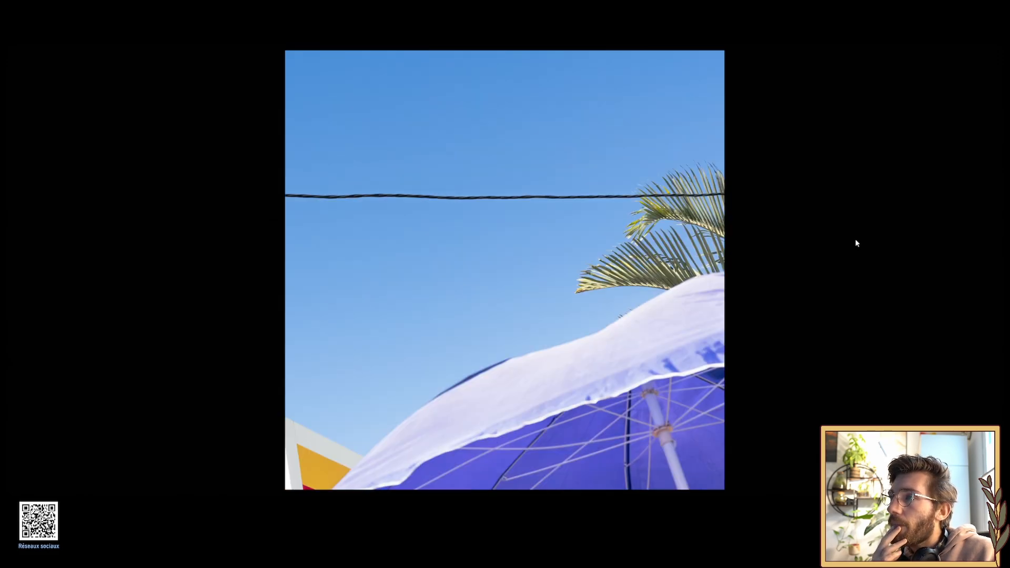
key(Right)
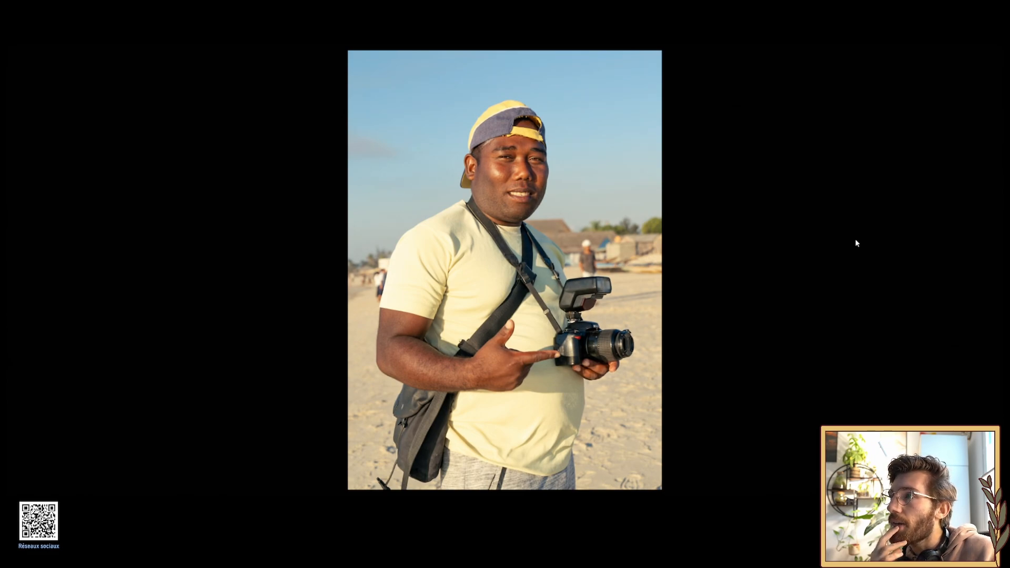
key(Right)
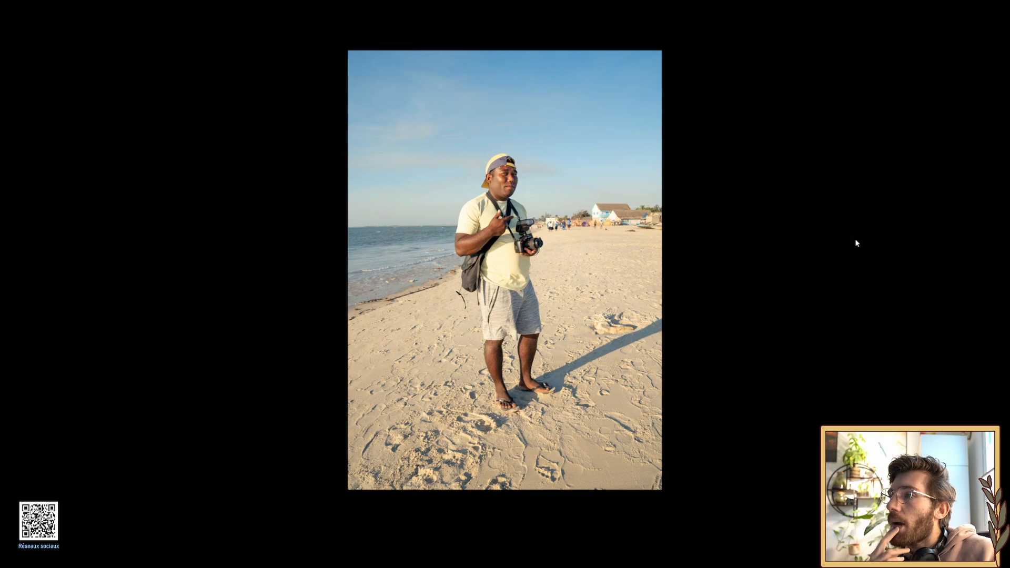
key(Right)
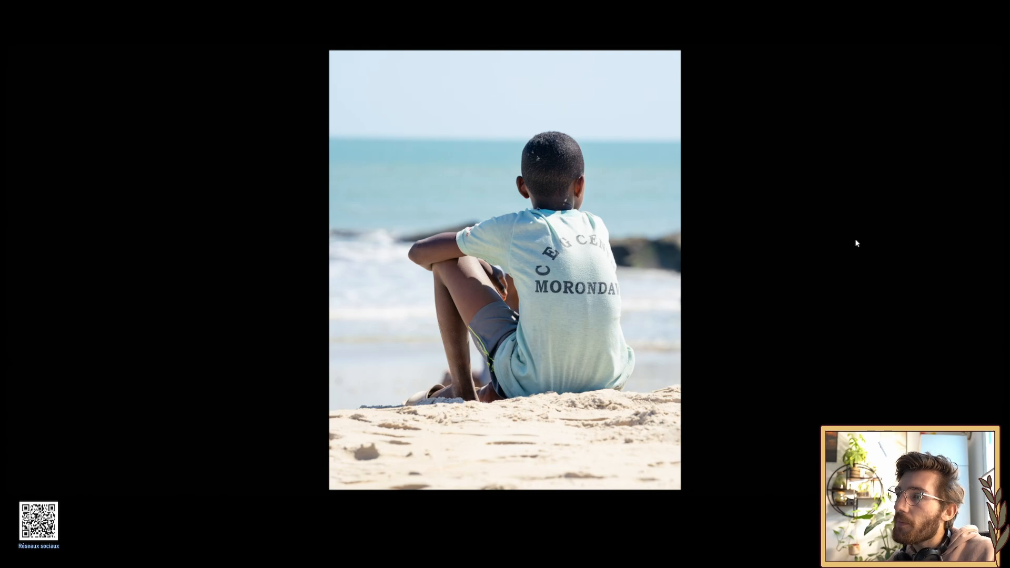
key(Right)
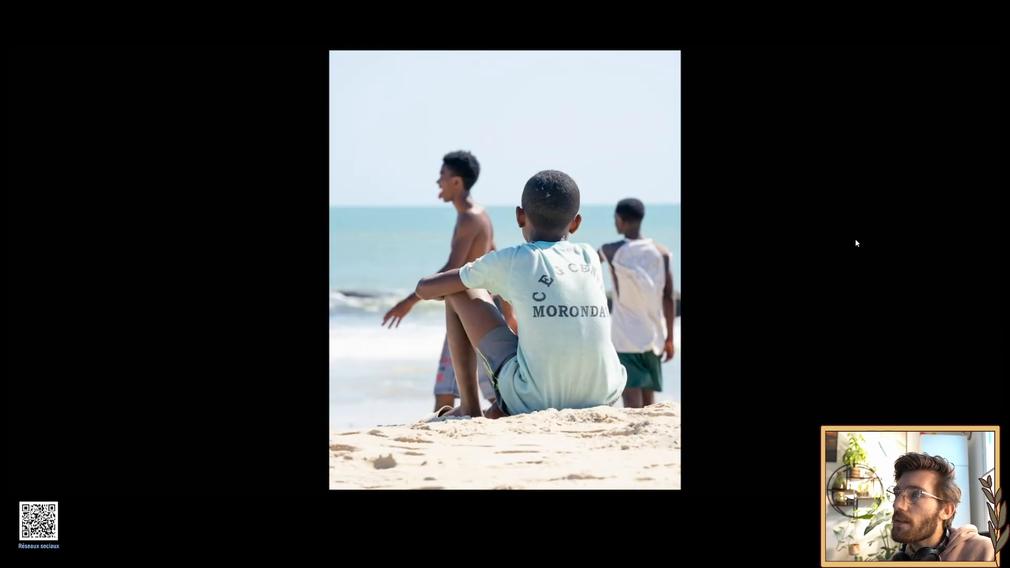
key(Right)
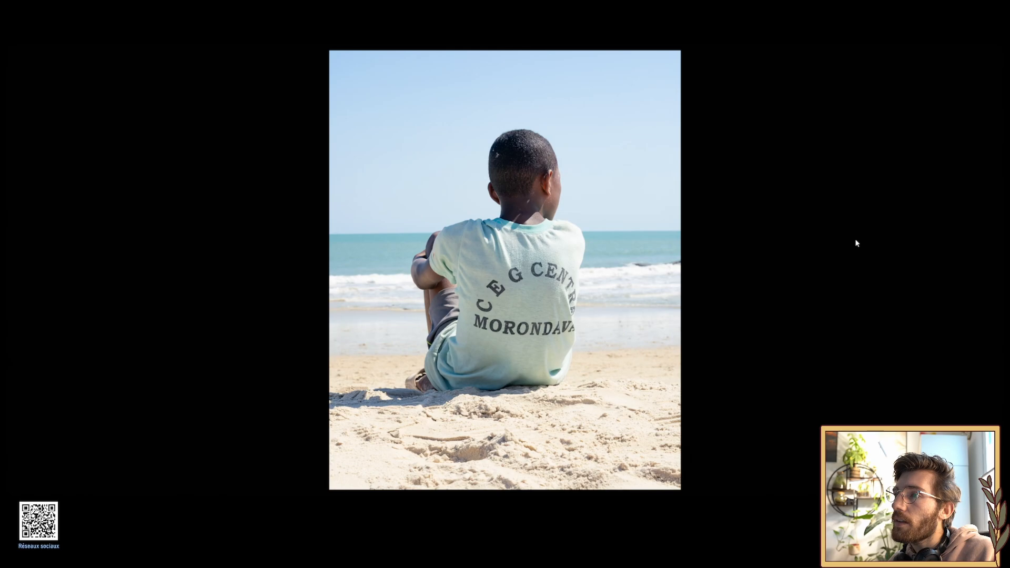
key(Right)
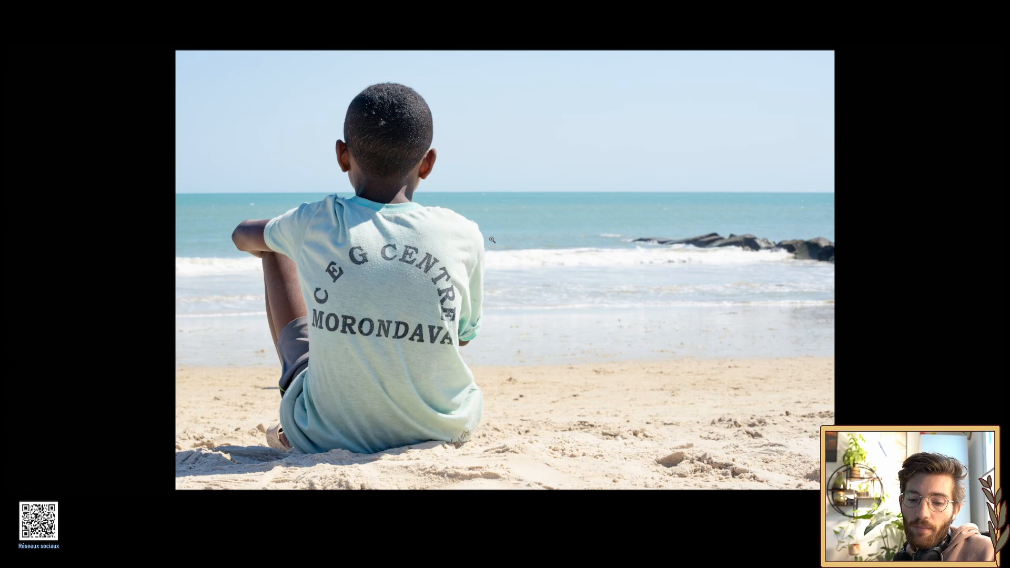
Bring back the full interface and shift the crop so the seated boy sits slightly further right in the frame.
key(f)
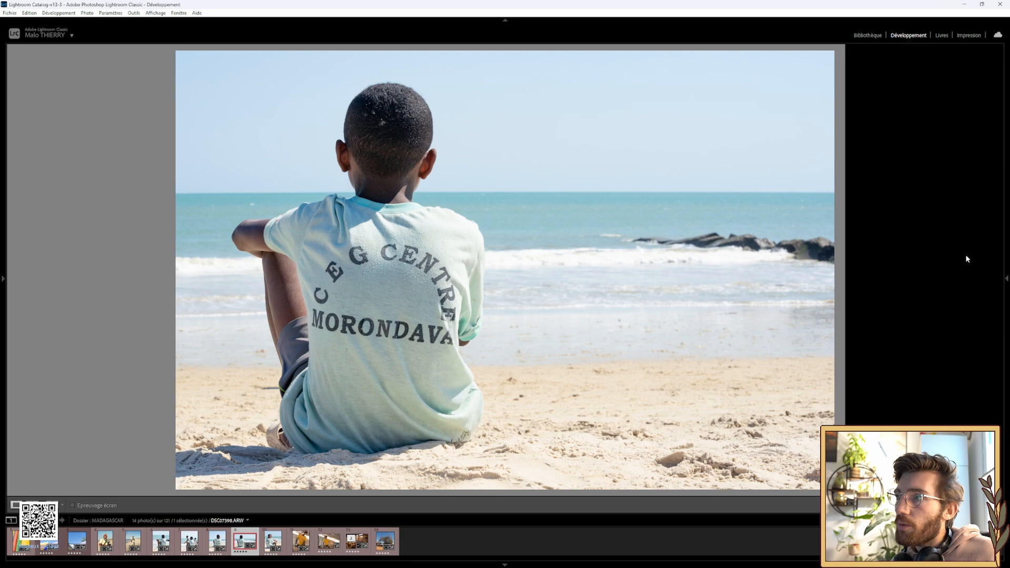
key(r)
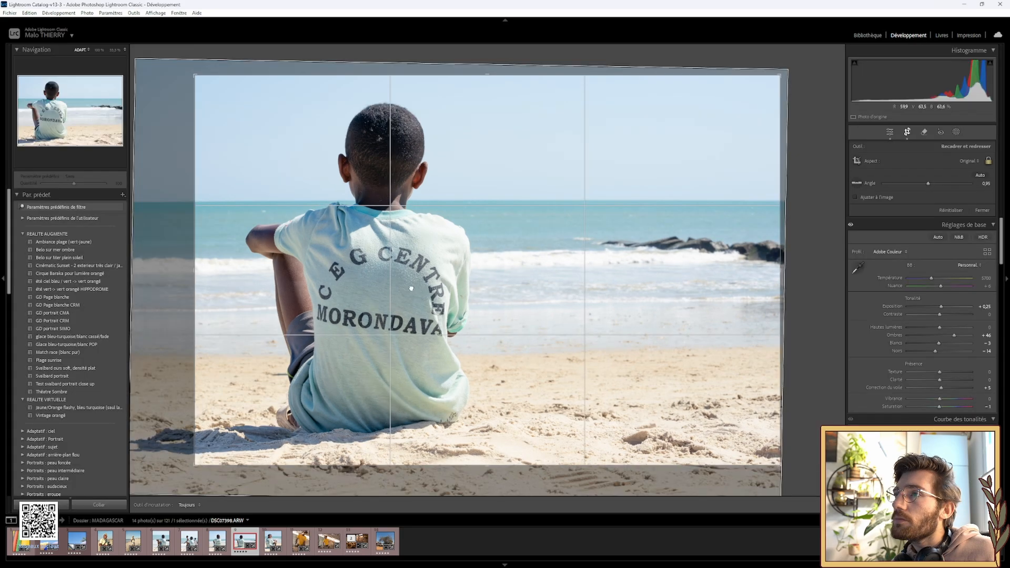
drag(412, 288, 416, 289)
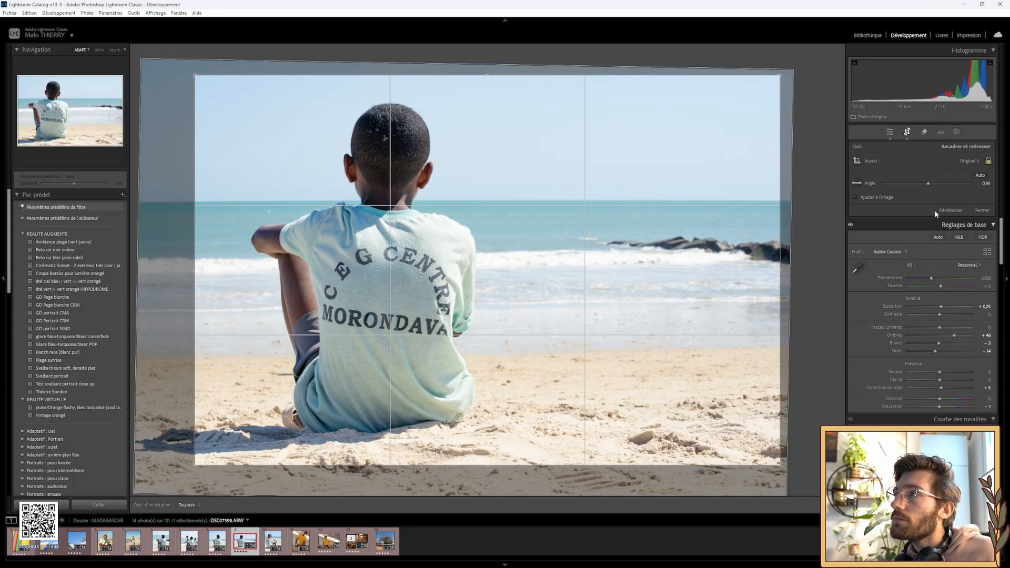
key(r)
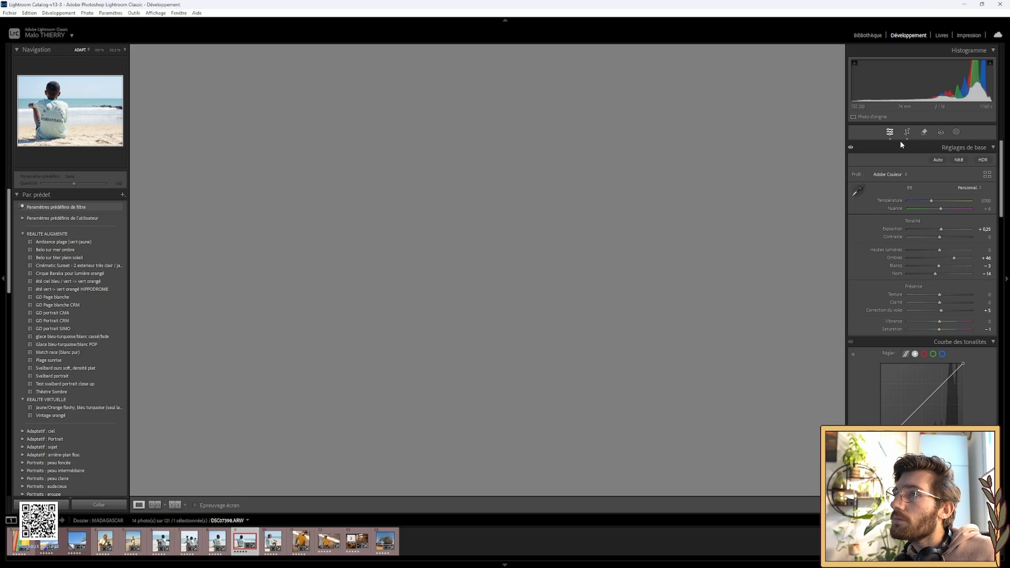
Show the landscape photo of the seated boy without side panels on a fully black background.
key(l)
key(l)
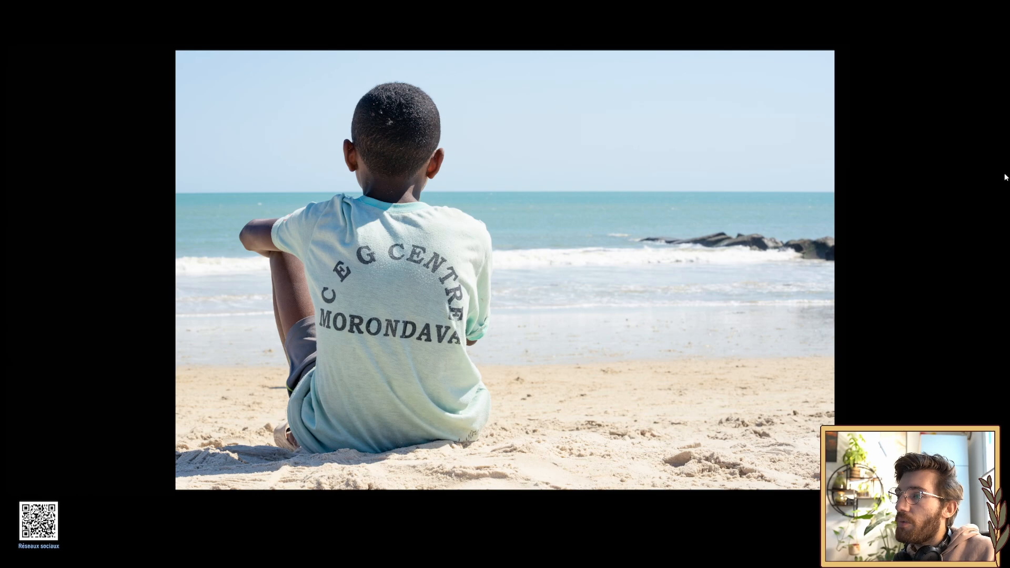
key(l)
key(l)
key(l)
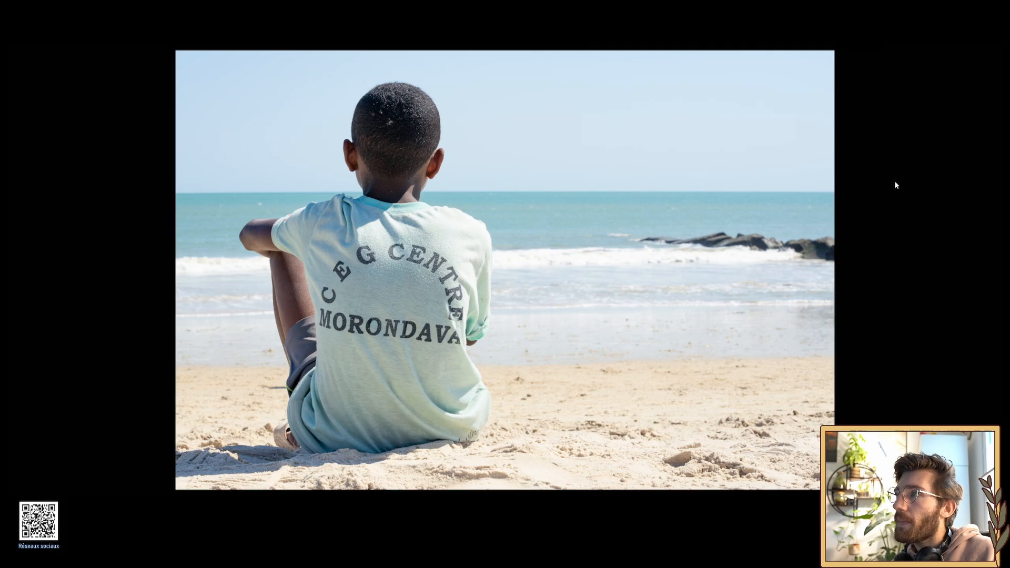
Review the remaining rated photos one by one, up to the square photo of the tree and parked trucks.
key(Right)
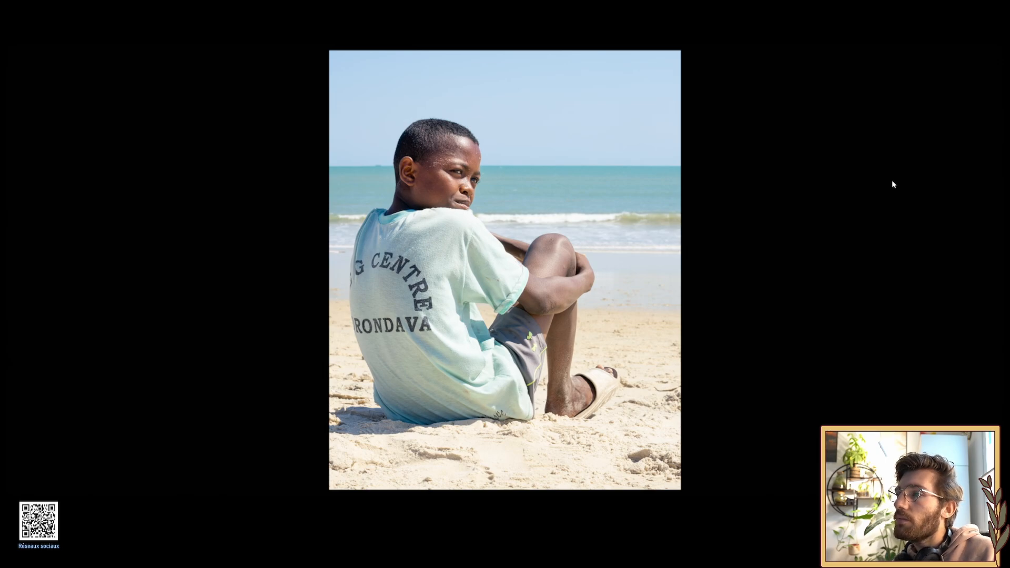
key(Right)
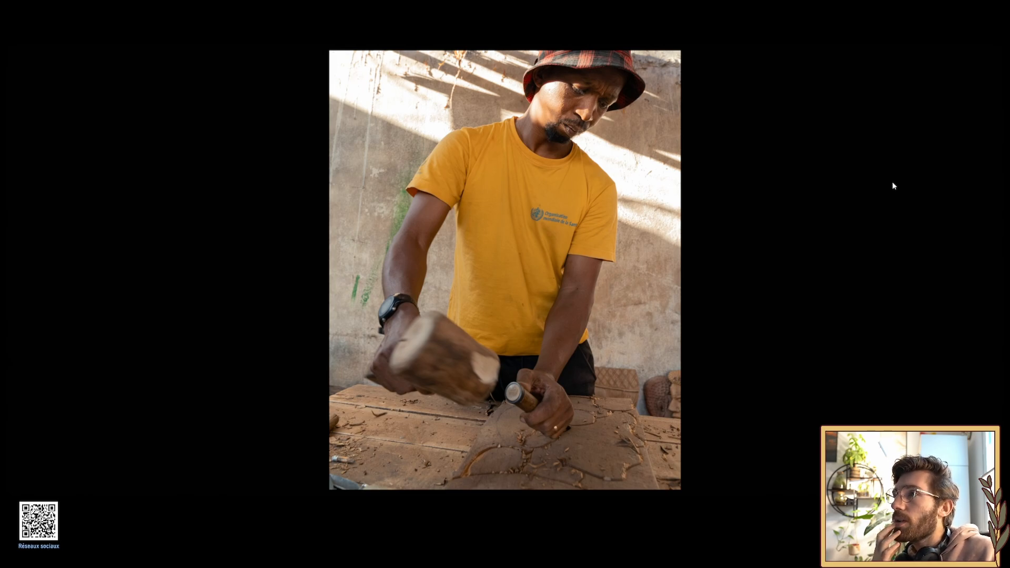
key(Right)
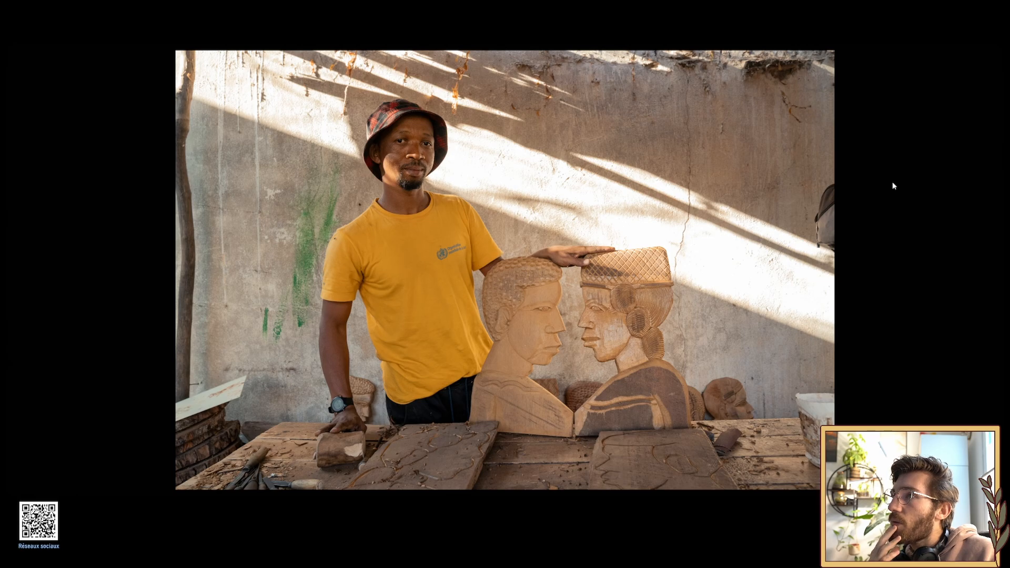
key(Right)
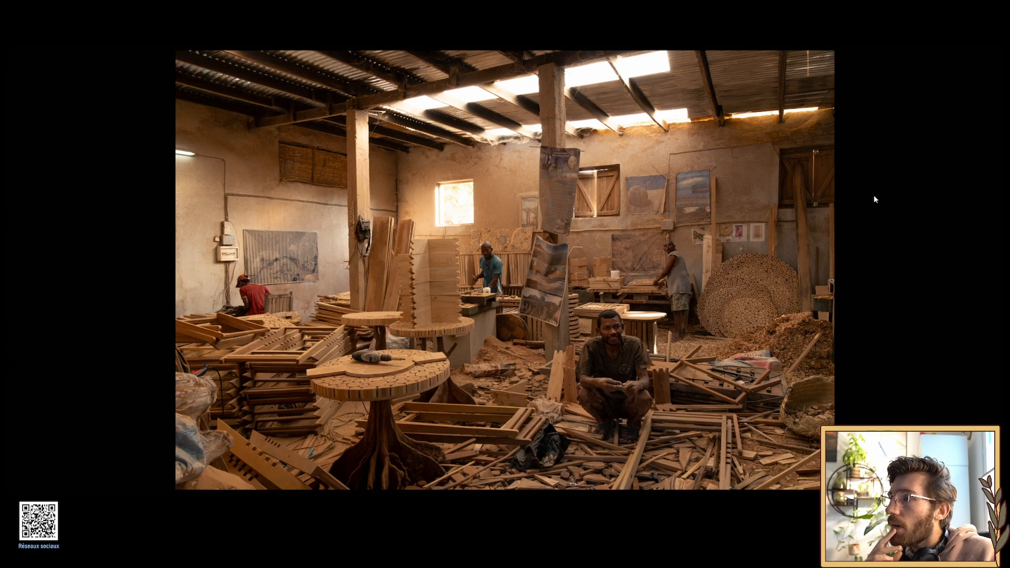
key(Right)
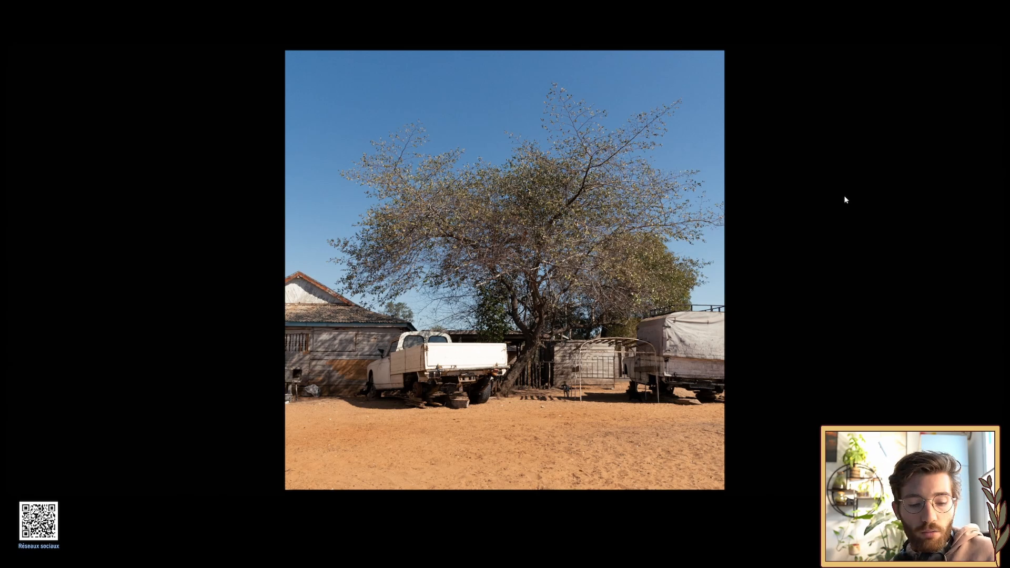
Restore the full interface and trim the tree photo's square crop slightly along its left edge.
key(l)
key(Tab)
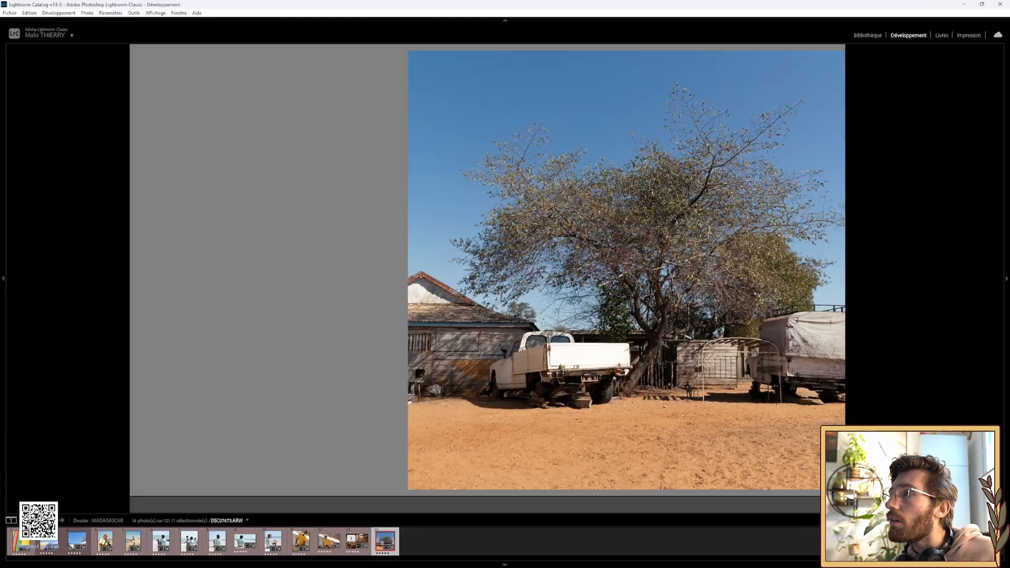
click(908, 133)
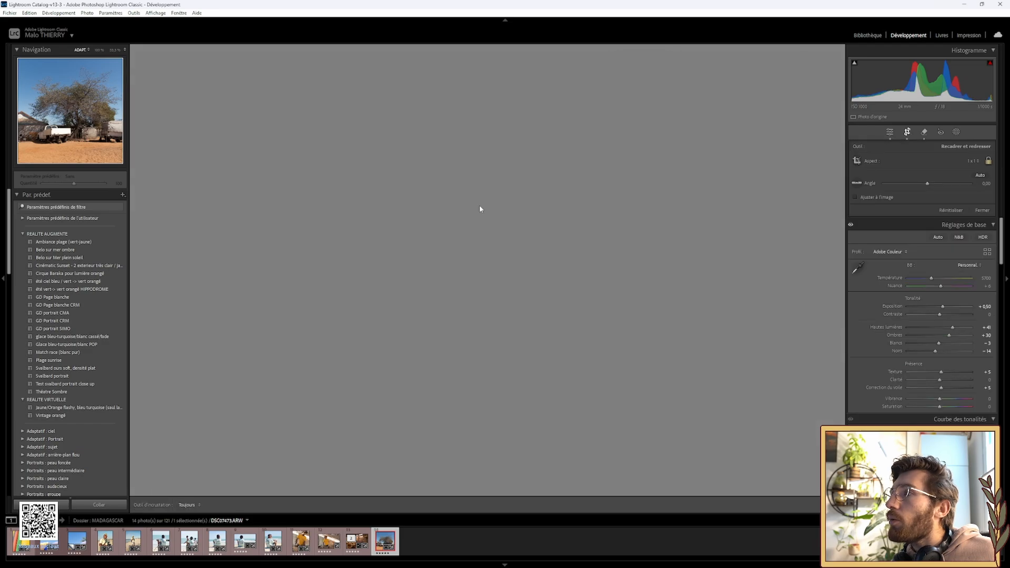
drag(338, 271, 346, 271)
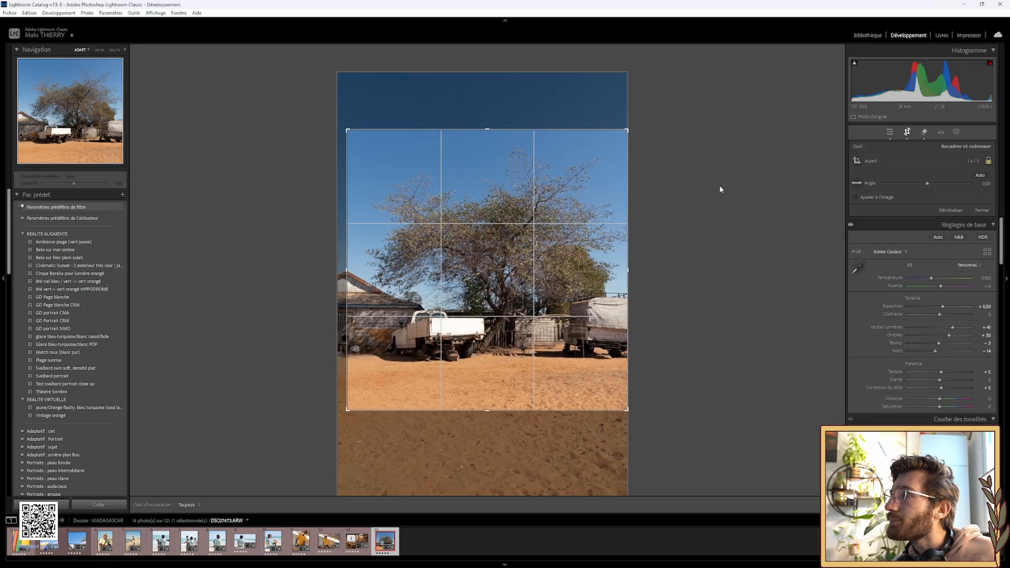
click(907, 134)
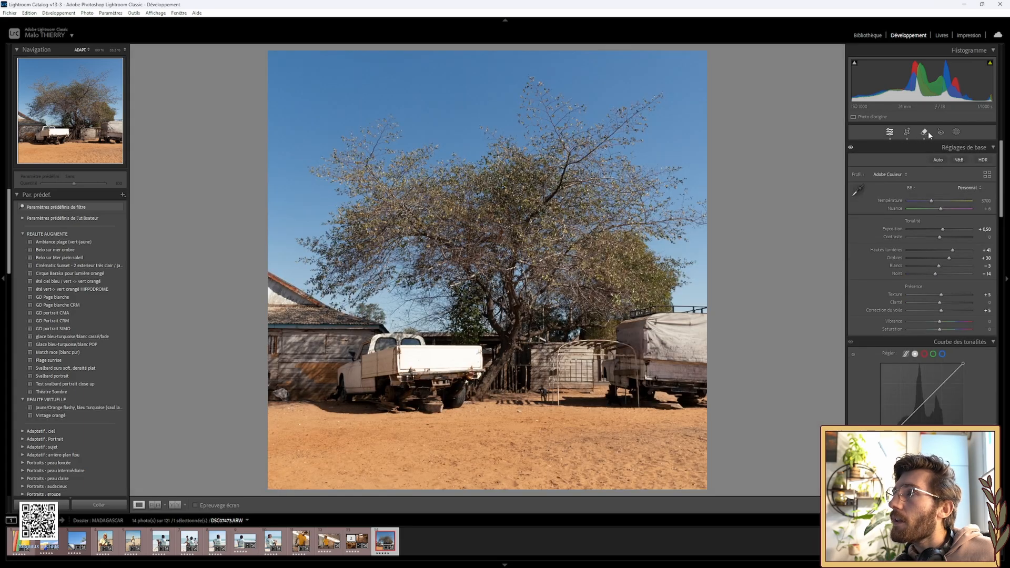
click(907, 132)
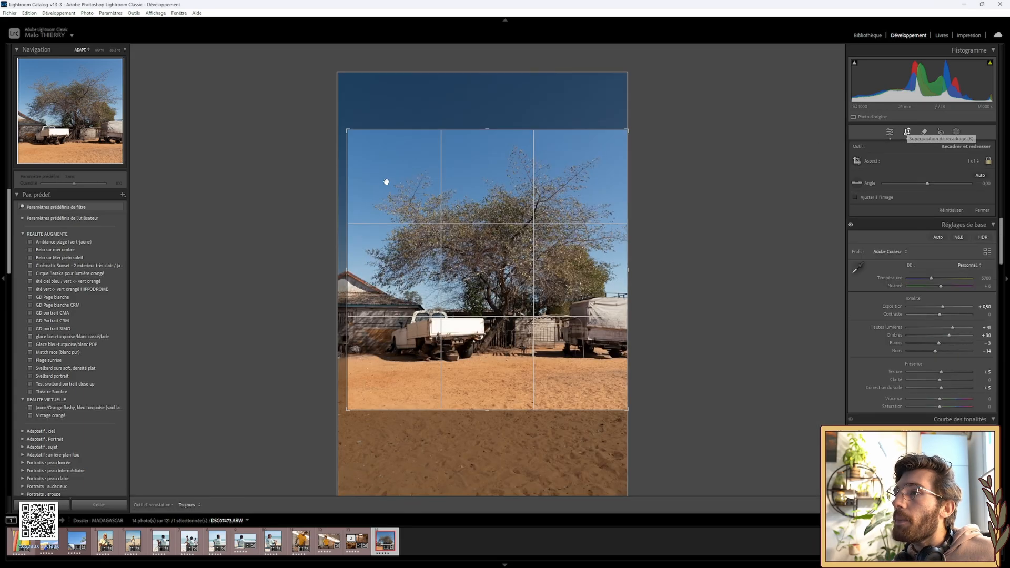
drag(345, 243, 344, 242)
click(911, 135)
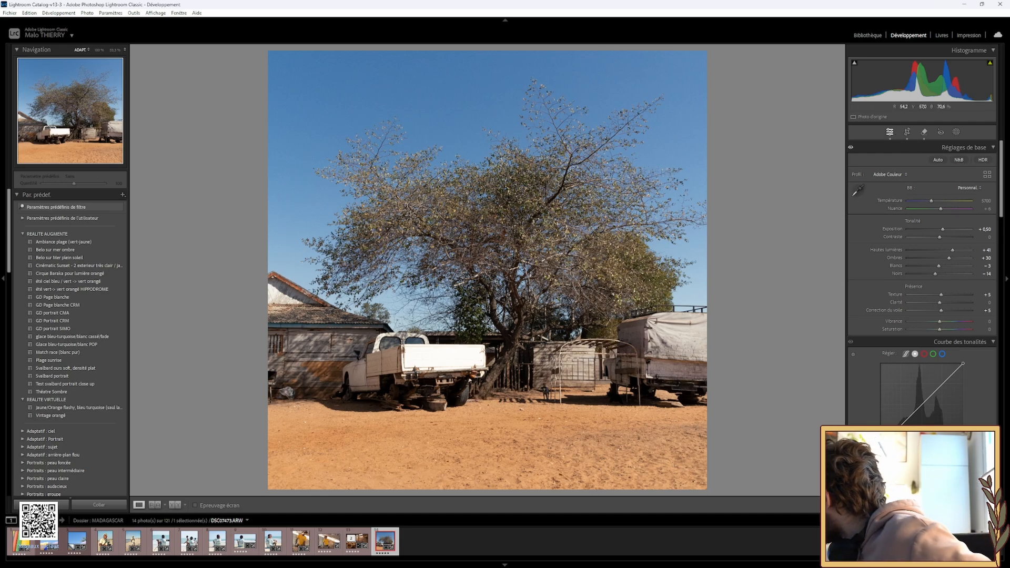
Revisit the carpentry workshop photo and the landscape photo of the boy on the beach.
click(350, 547)
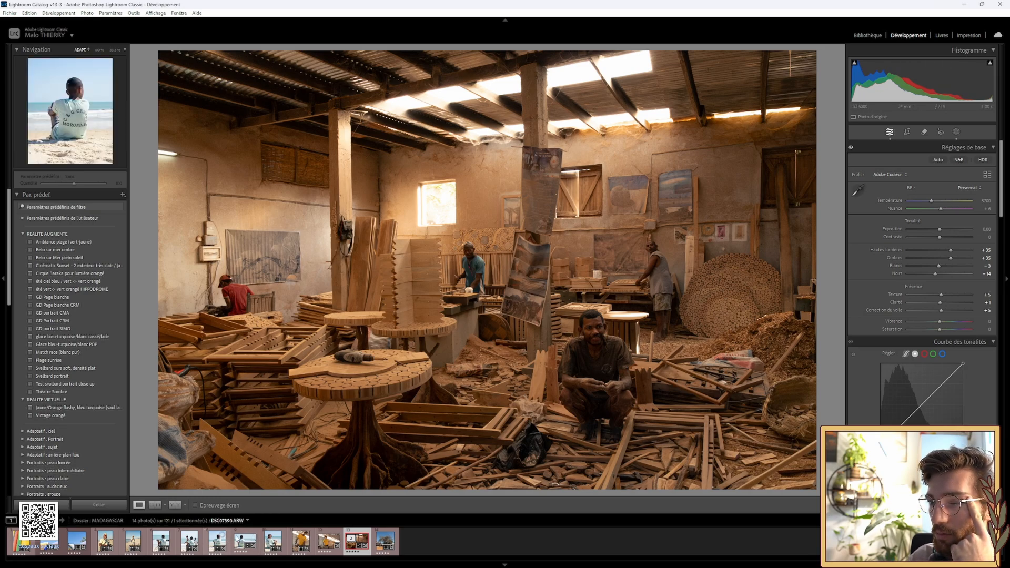
click(245, 540)
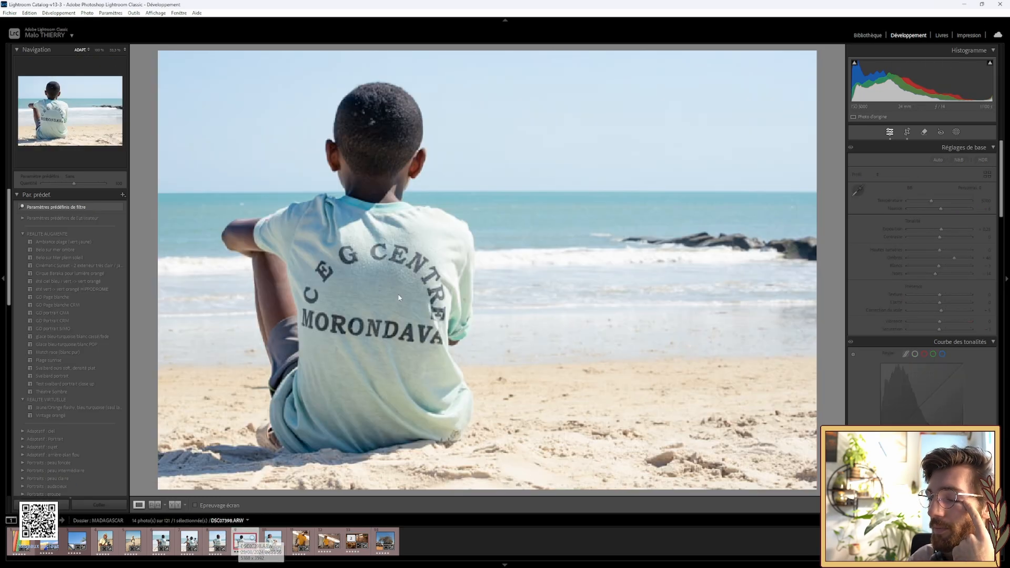